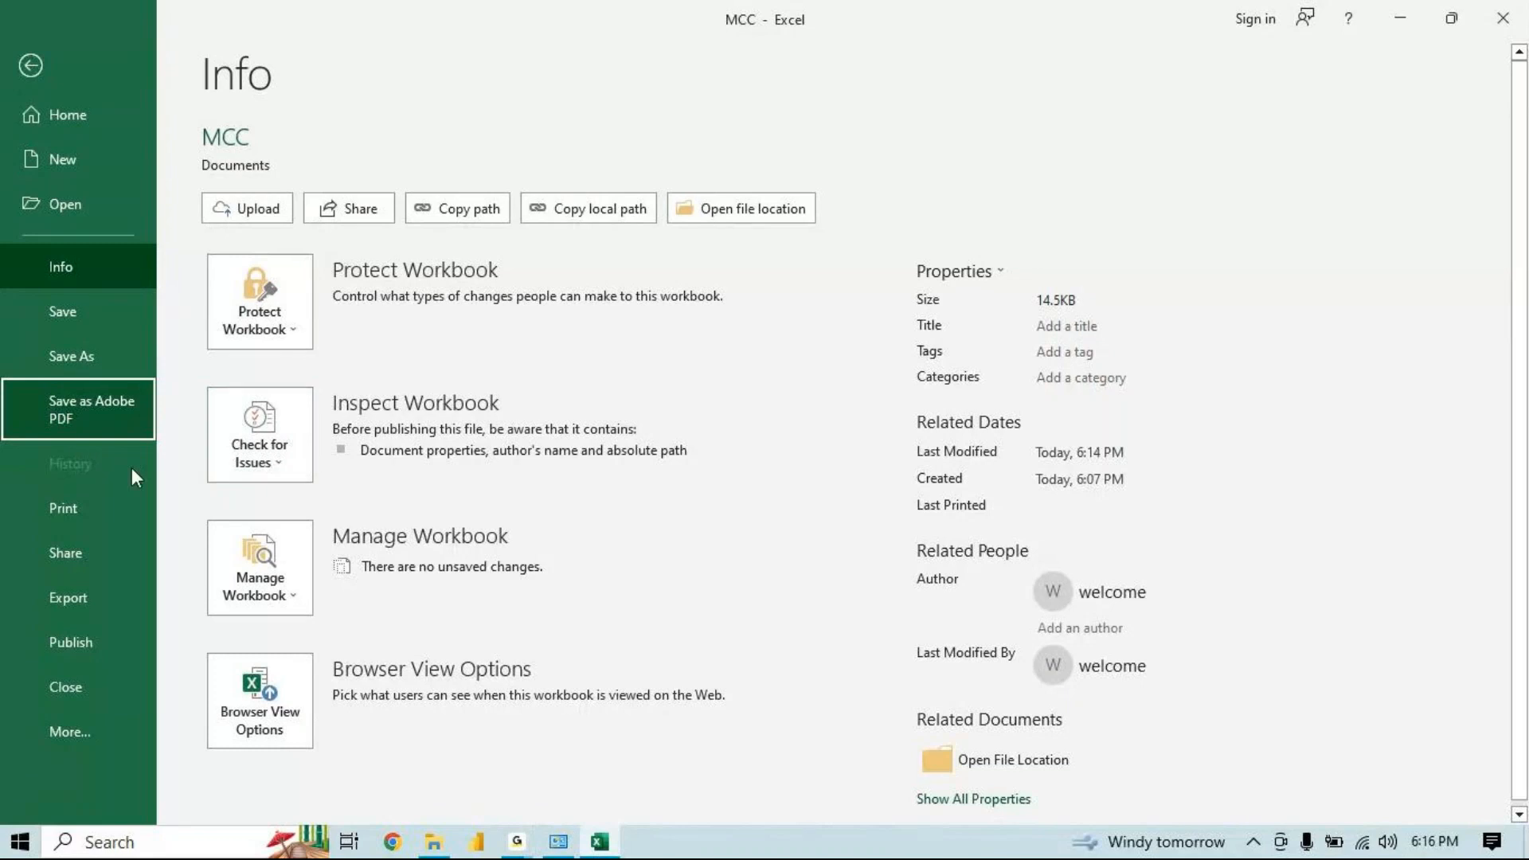
# Open the workbook's print preview and return to the worksheet
pyautogui.click(105, 502)
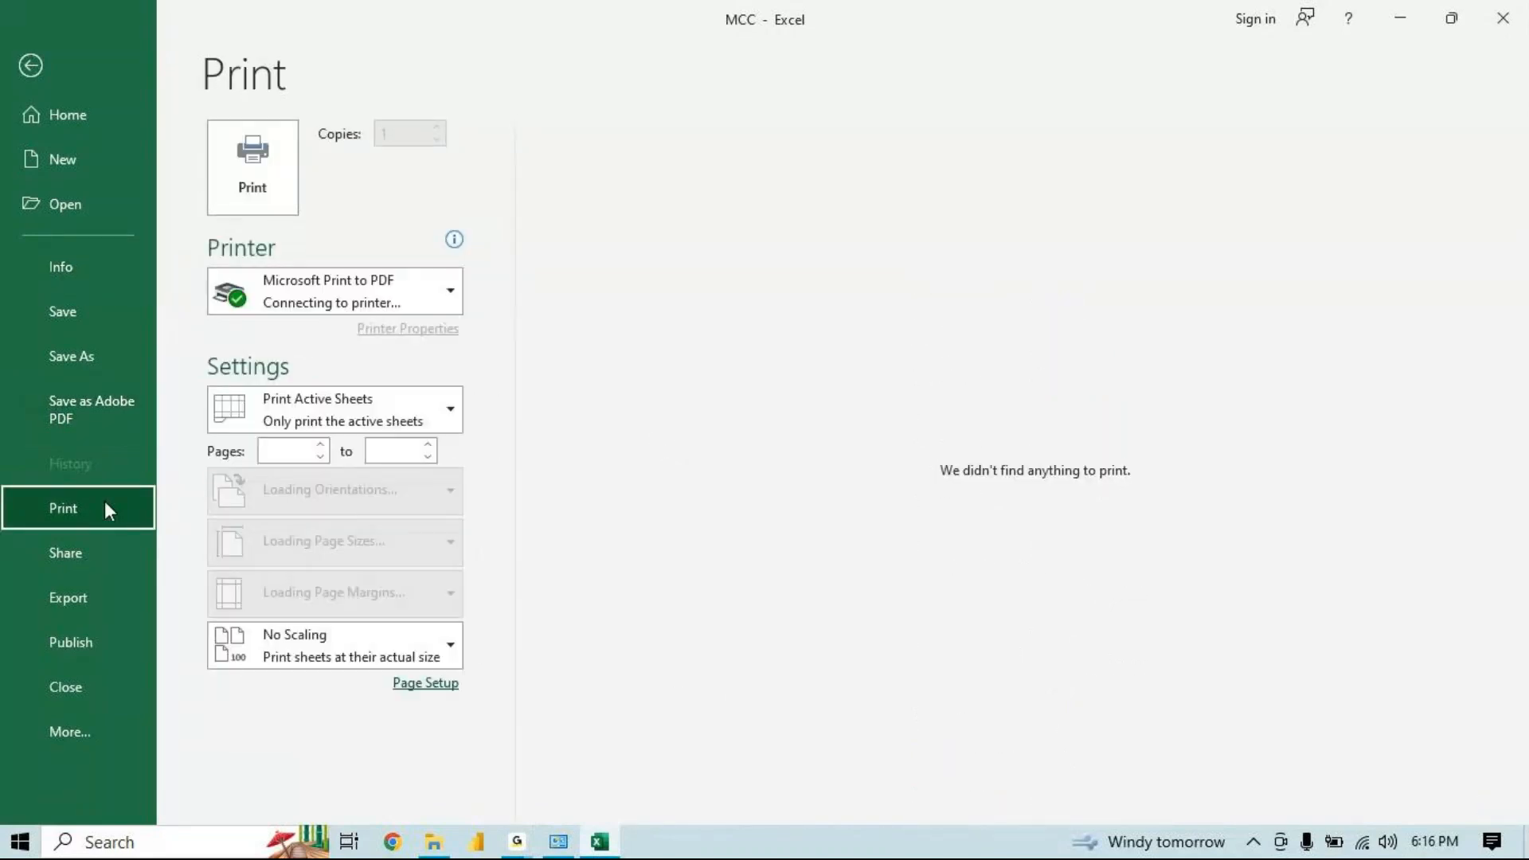
pyautogui.click(45, 86)
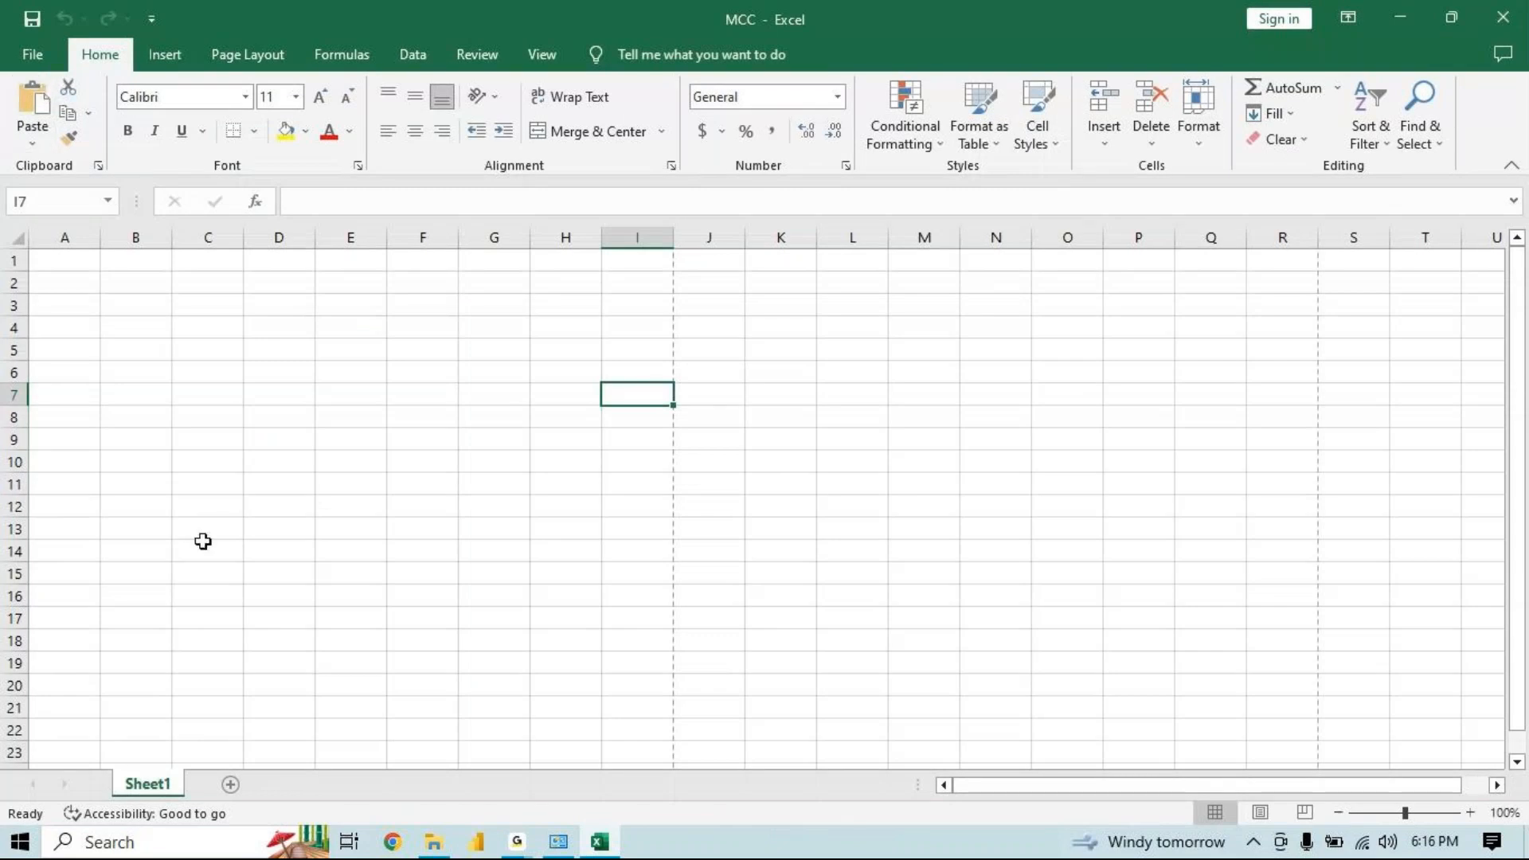
# Add two new worksheets and switch between the sheets, ending on Sheet1
pyautogui.click(229, 785)
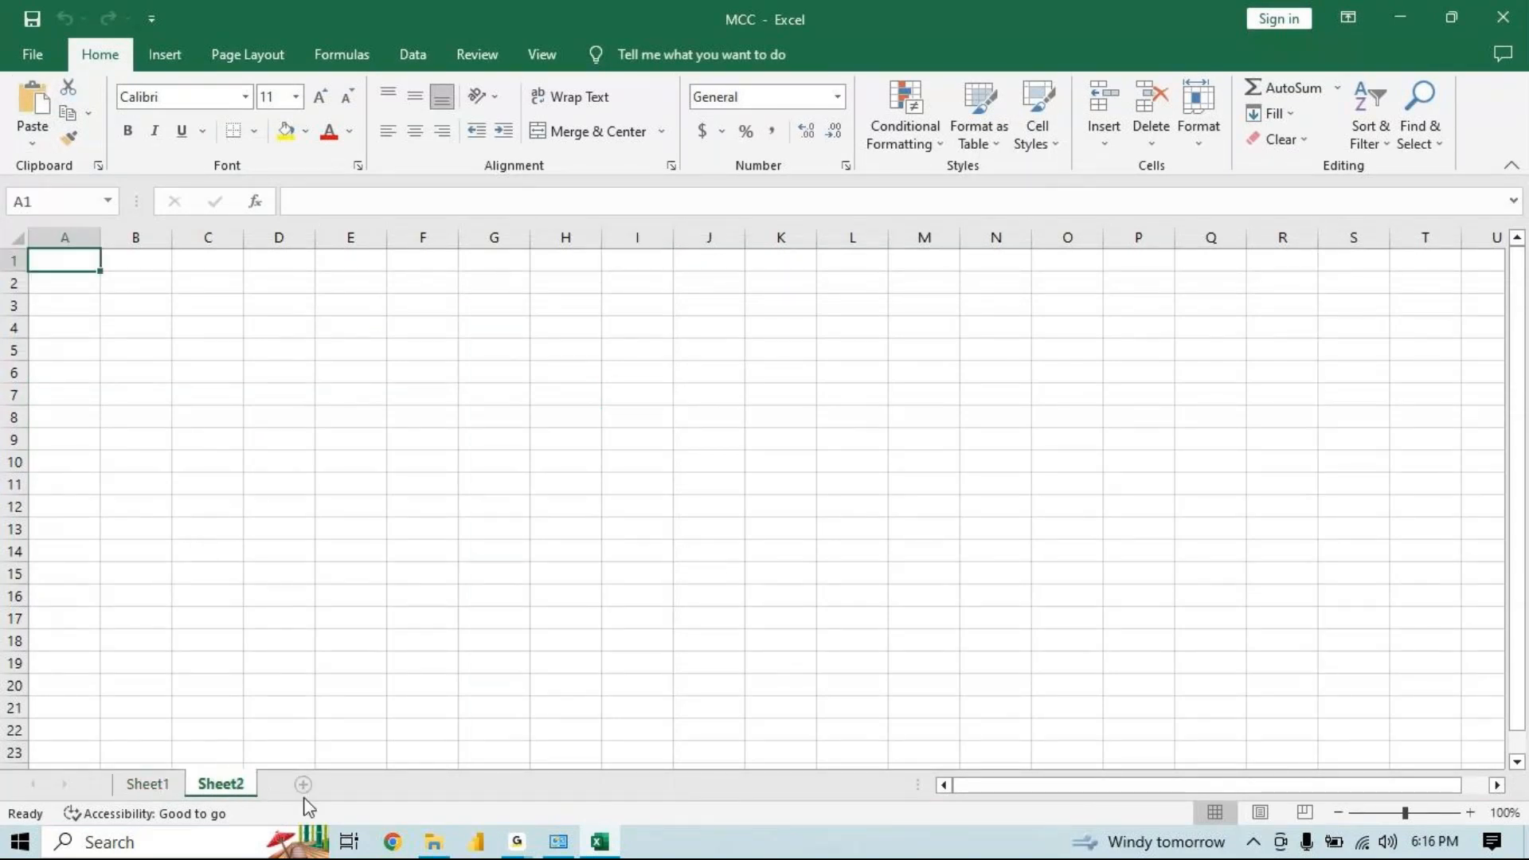
pyautogui.click(303, 785)
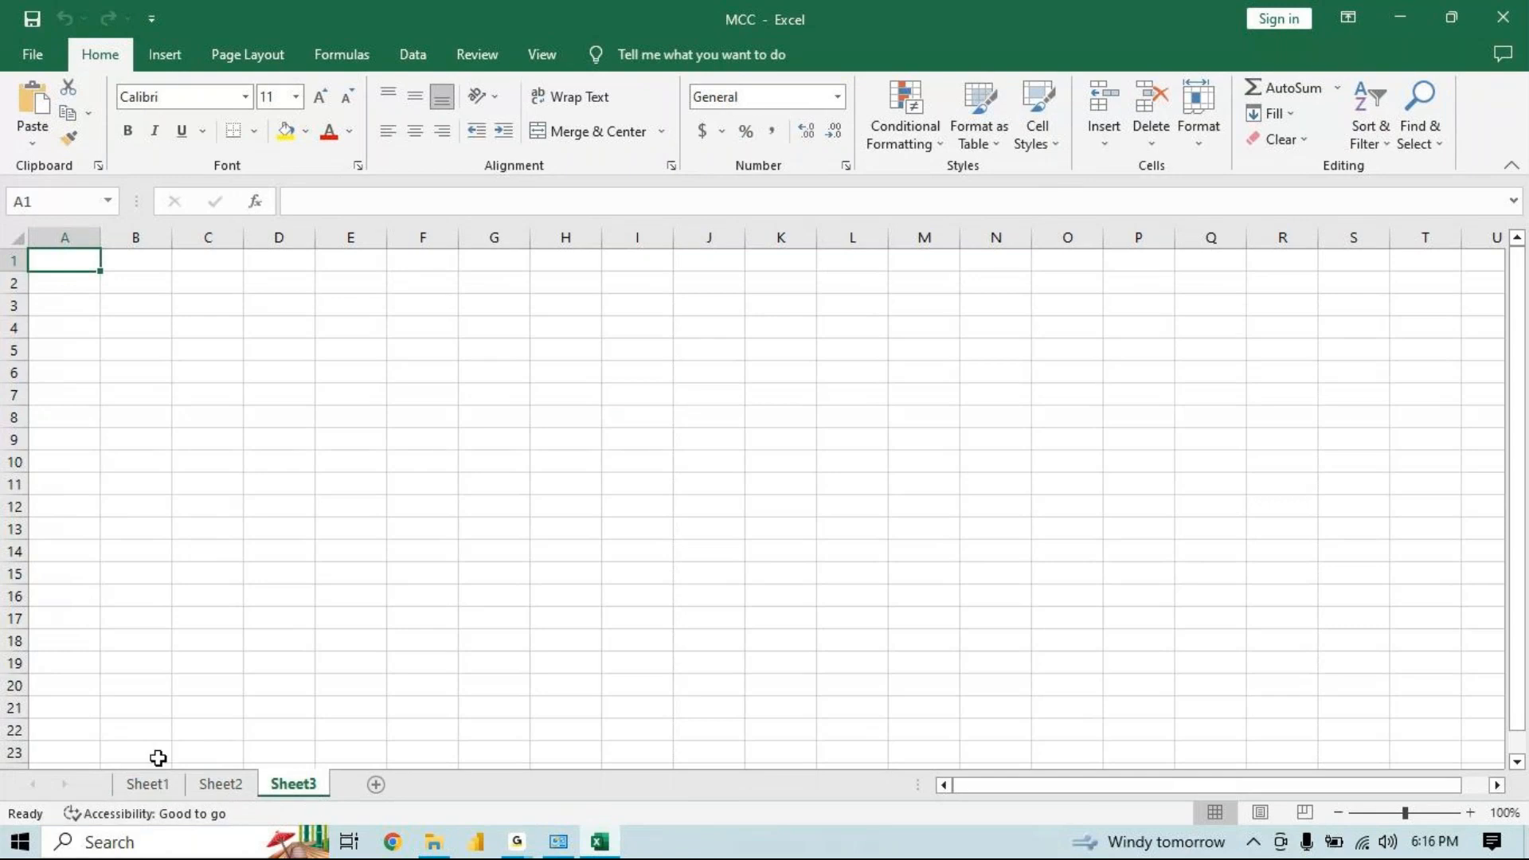
pyautogui.click(151, 785)
pyautogui.click(227, 784)
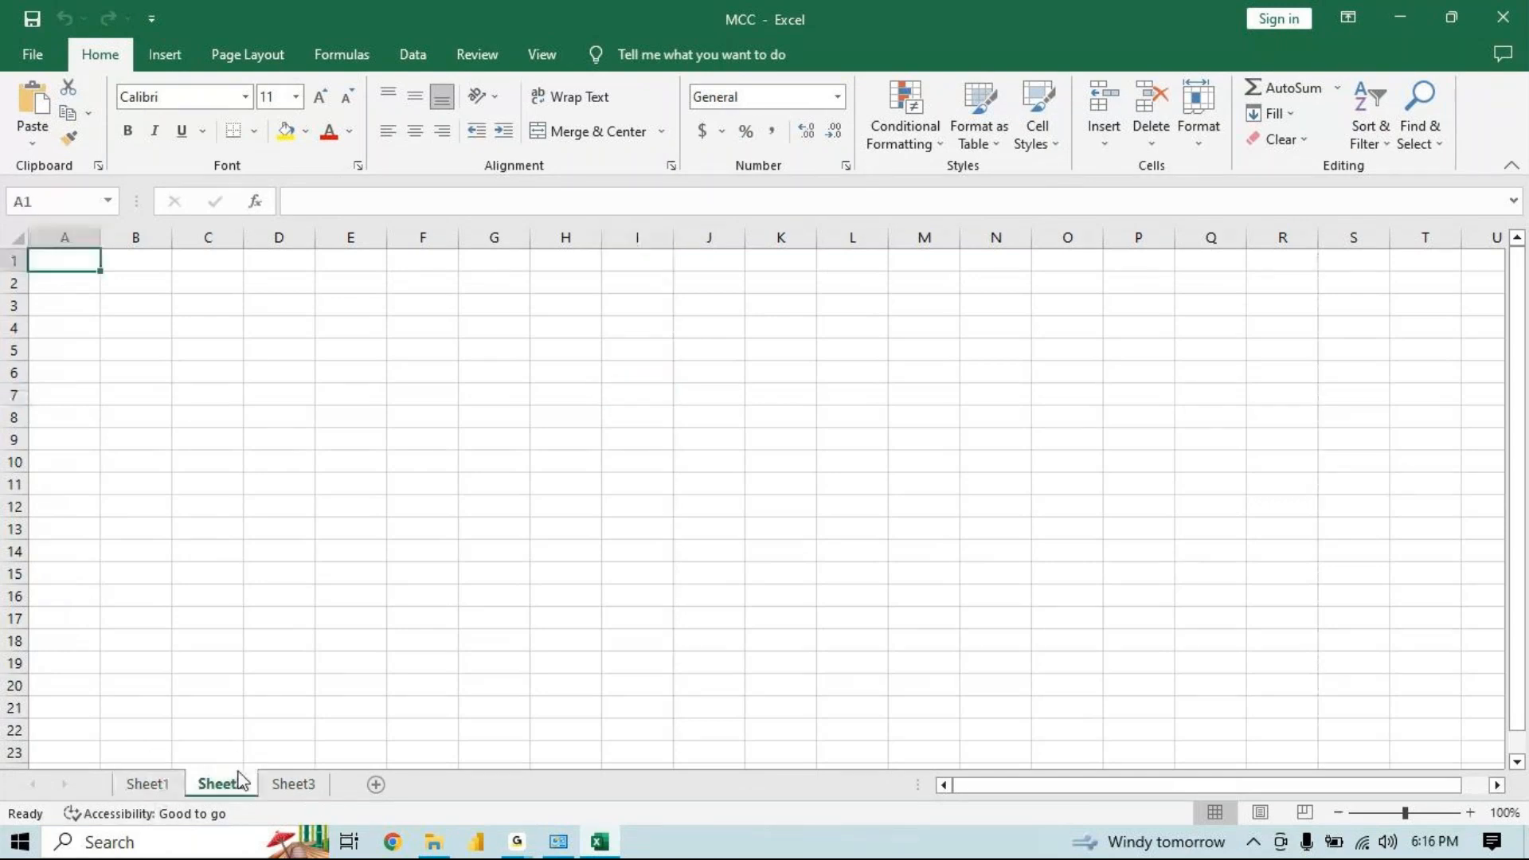
pyautogui.click(288, 785)
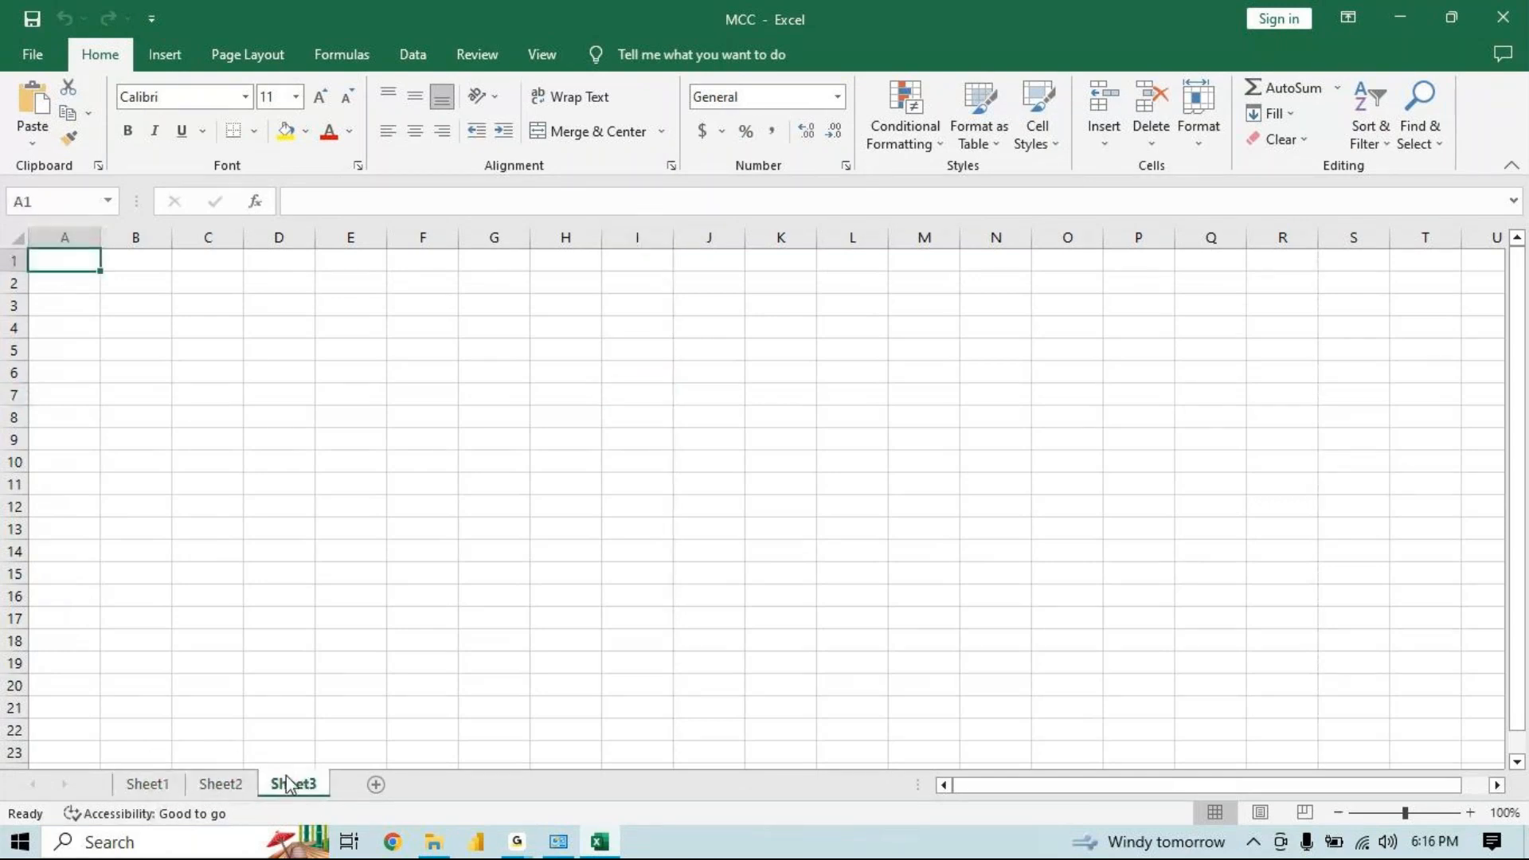
pyautogui.click(126, 788)
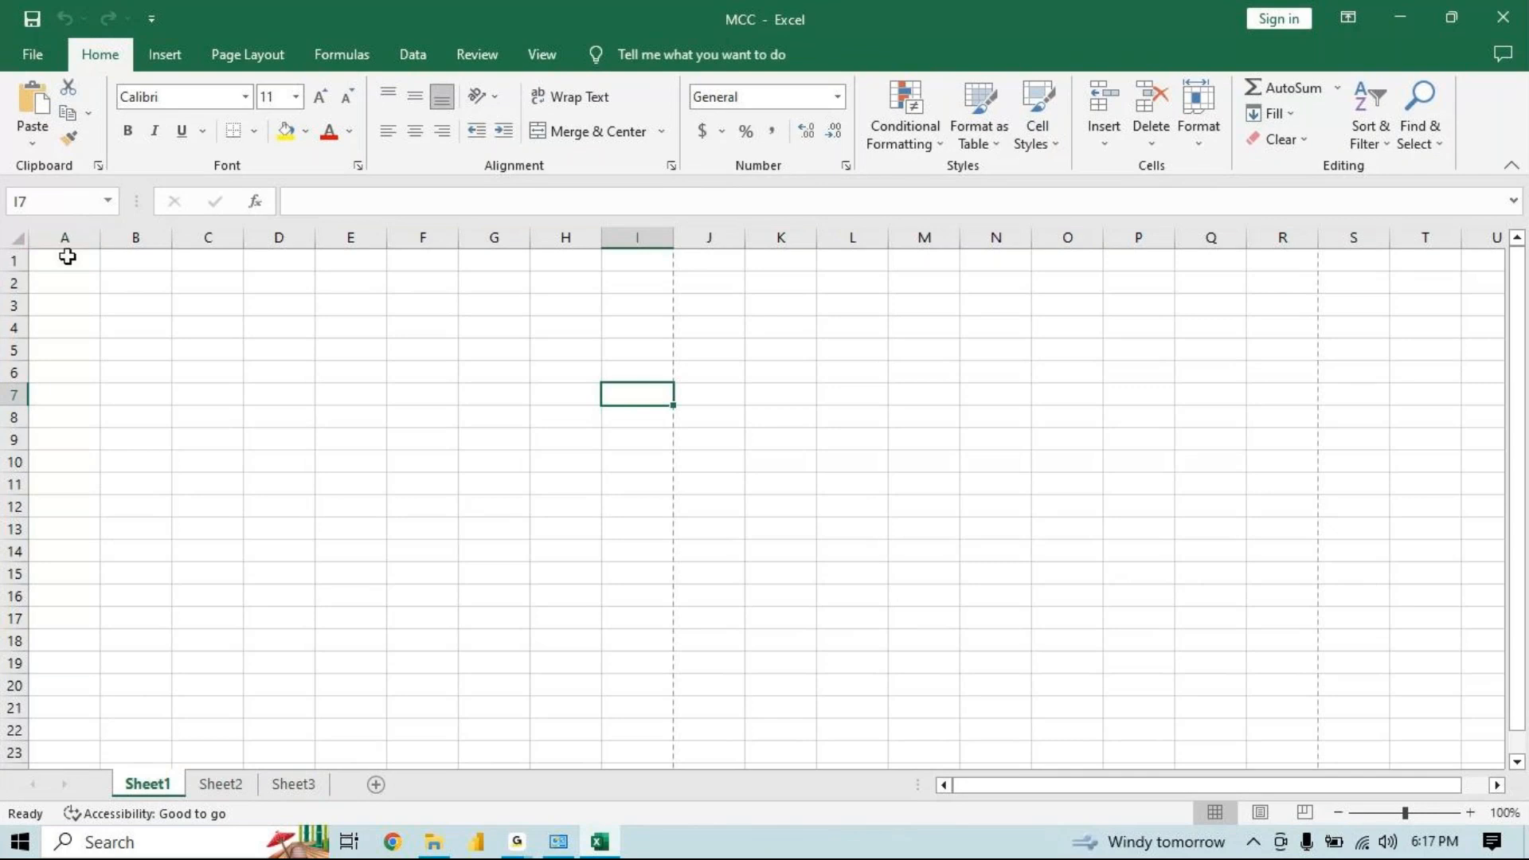
# Fill the 1, 2 number series in A1:A2 down to row 47, then across to column R
pyautogui.moveTo(64, 256); pyautogui.dragTo(1213, 725)
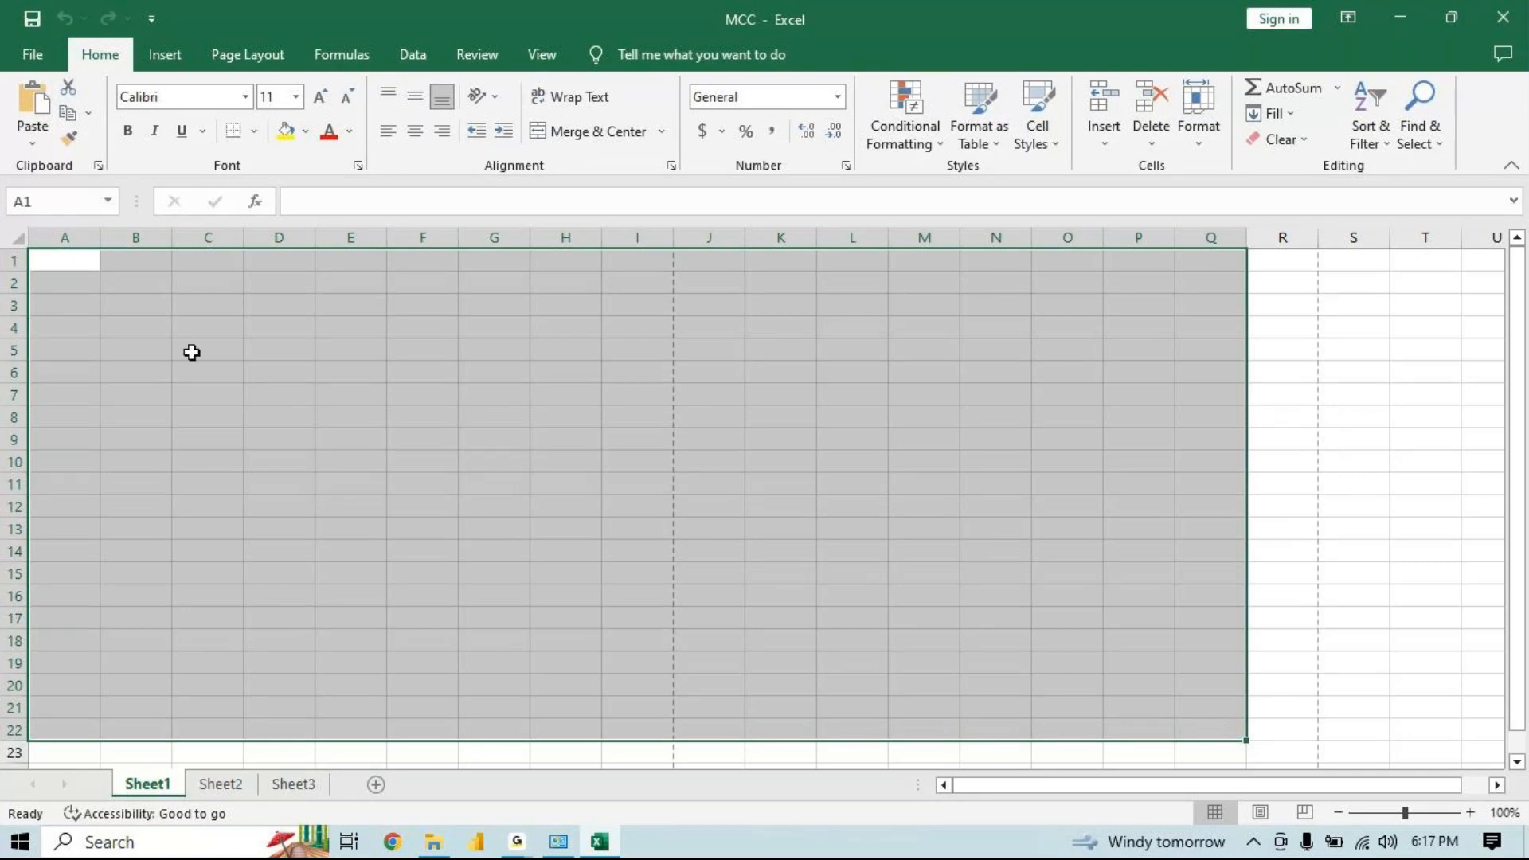
pyautogui.click(62, 256)
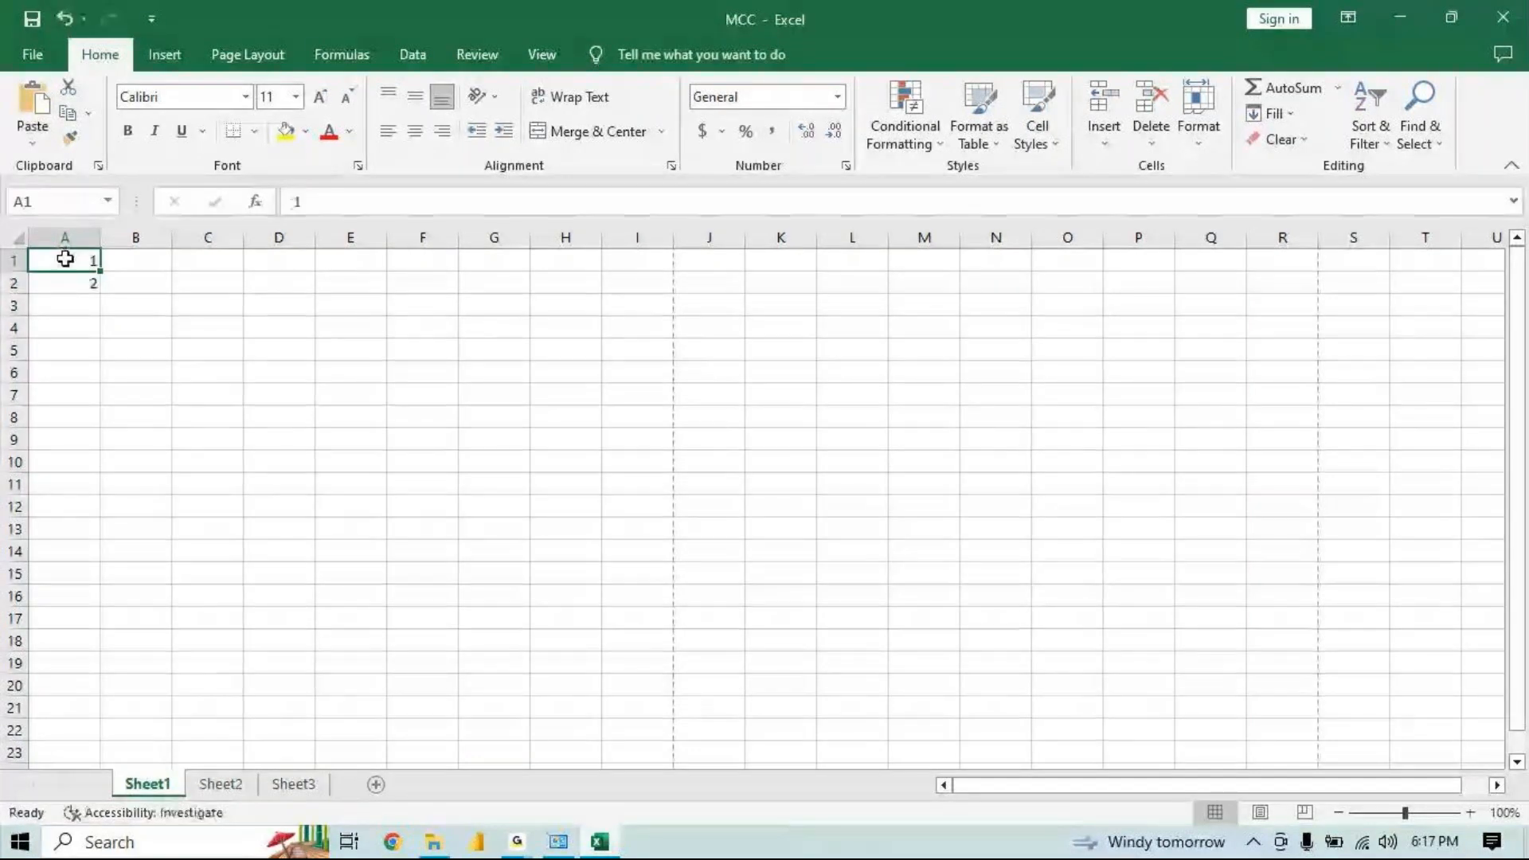
pyautogui.moveTo(65, 259); pyautogui.dragTo(71, 279)
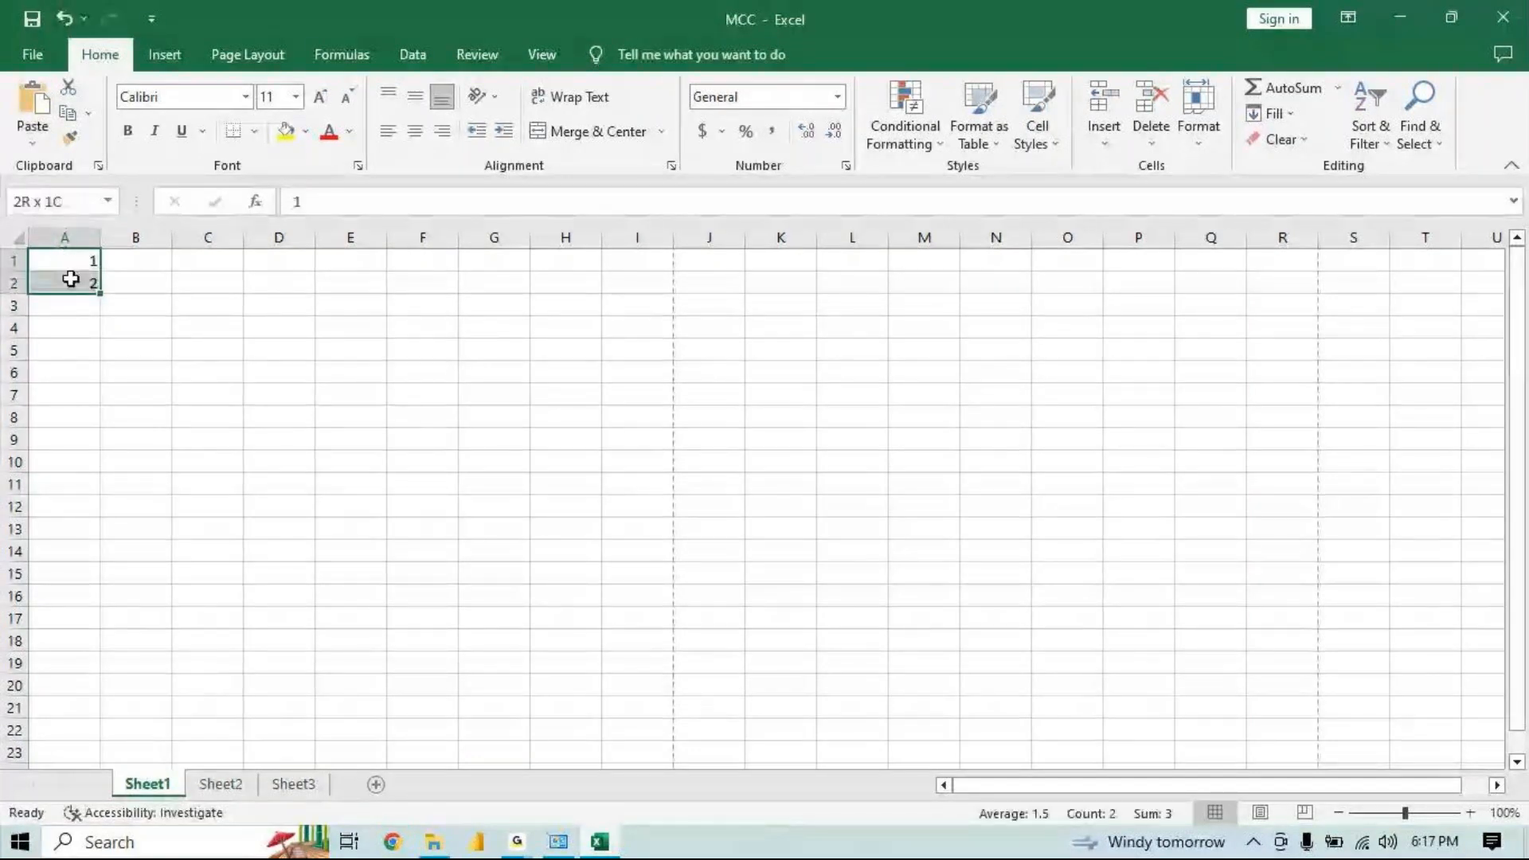
pyautogui.moveTo(100, 293); pyautogui.dragTo(151, 751)
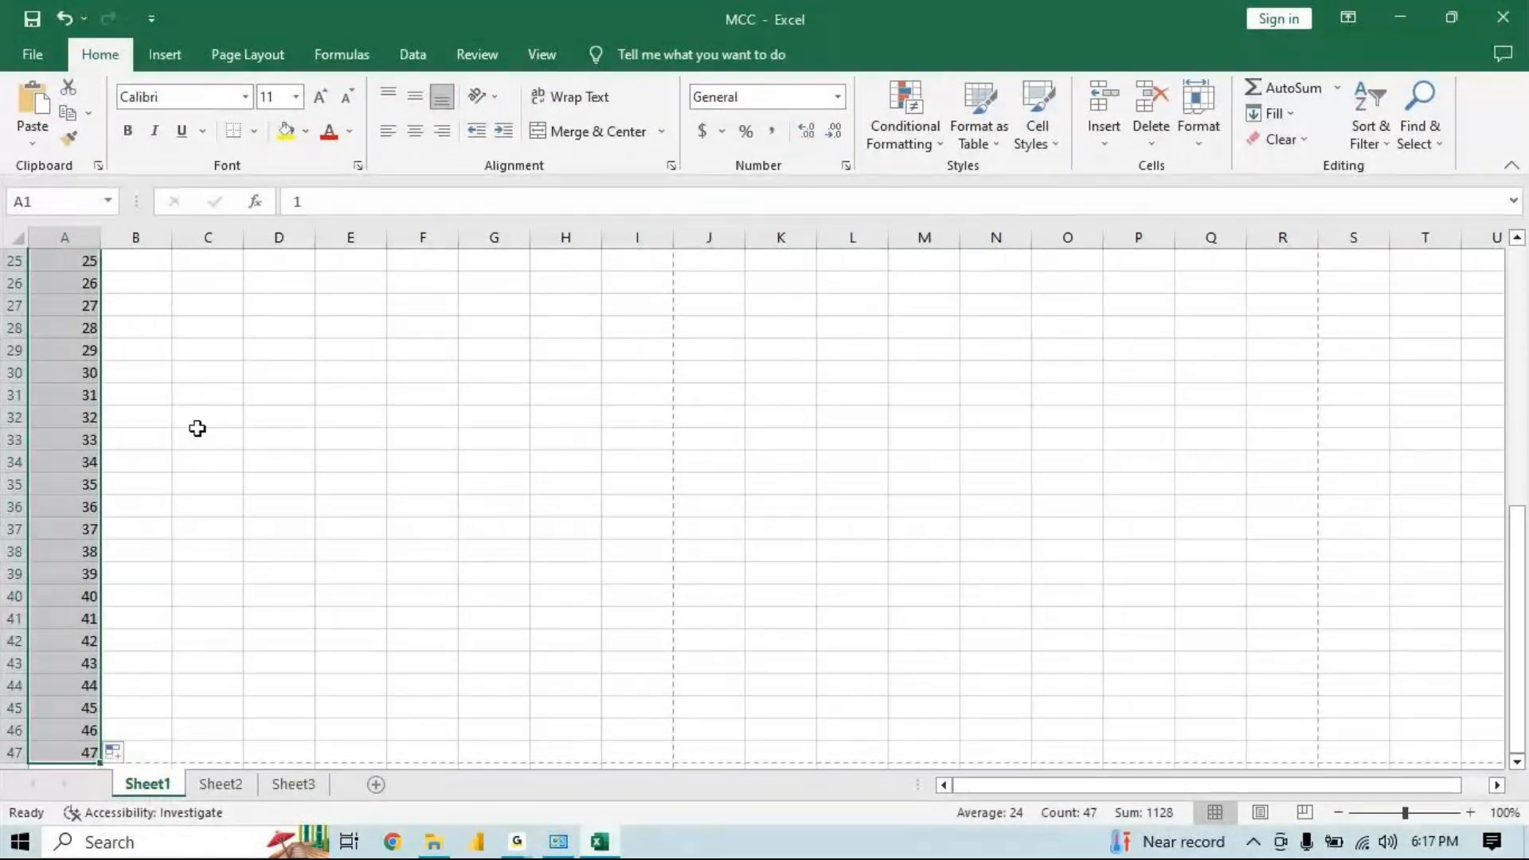
pyautogui.moveTo(100, 763); pyautogui.dragTo(1291, 747)
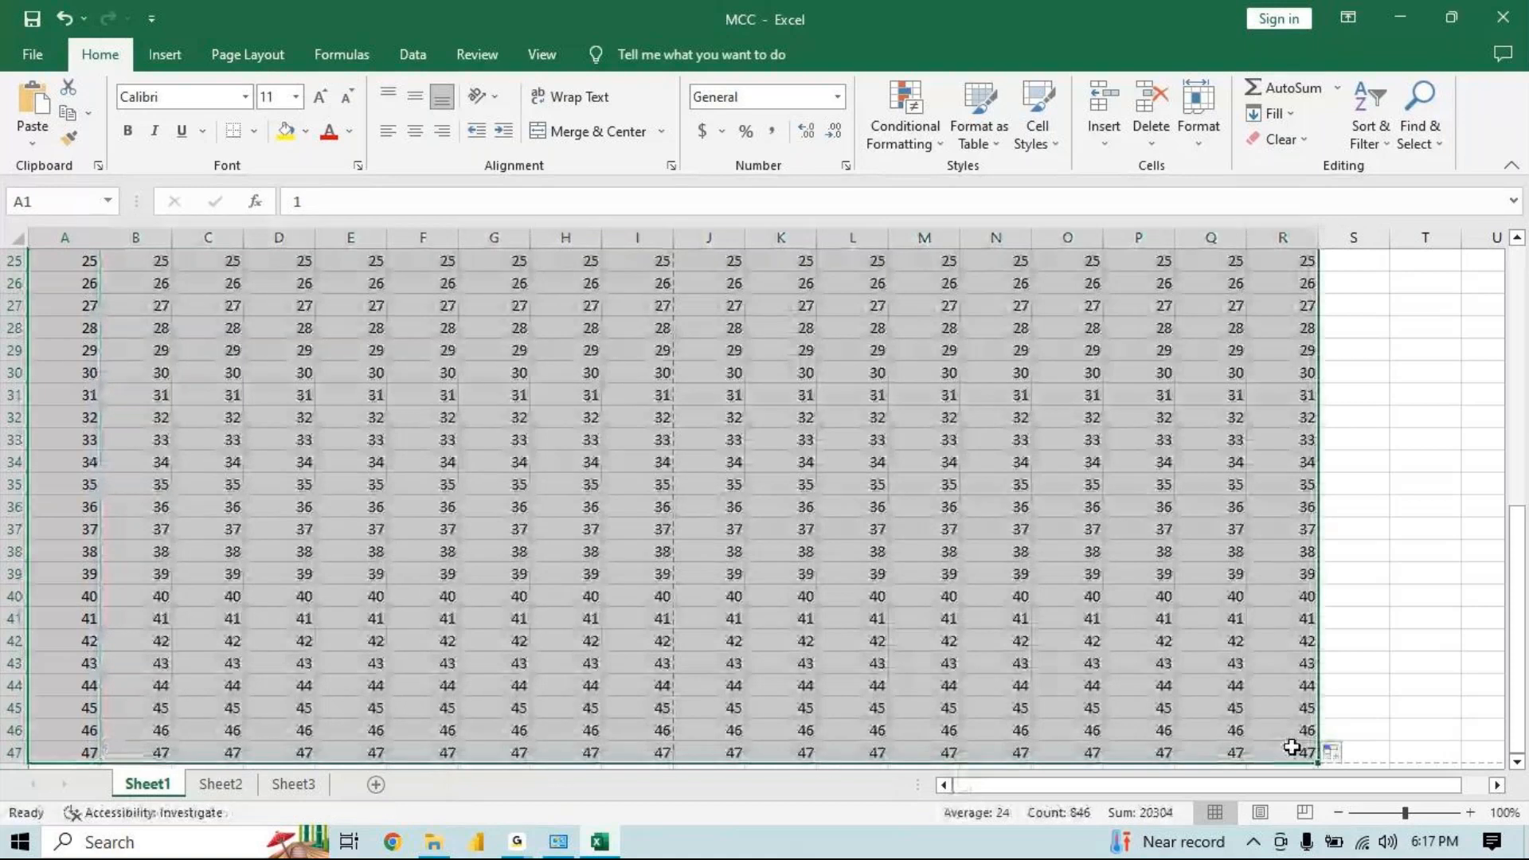
# Switch to Sheet2 and toggle Page Layout view on and back to Normal view
pyautogui.hotkey('ctrl', 'pagedown')
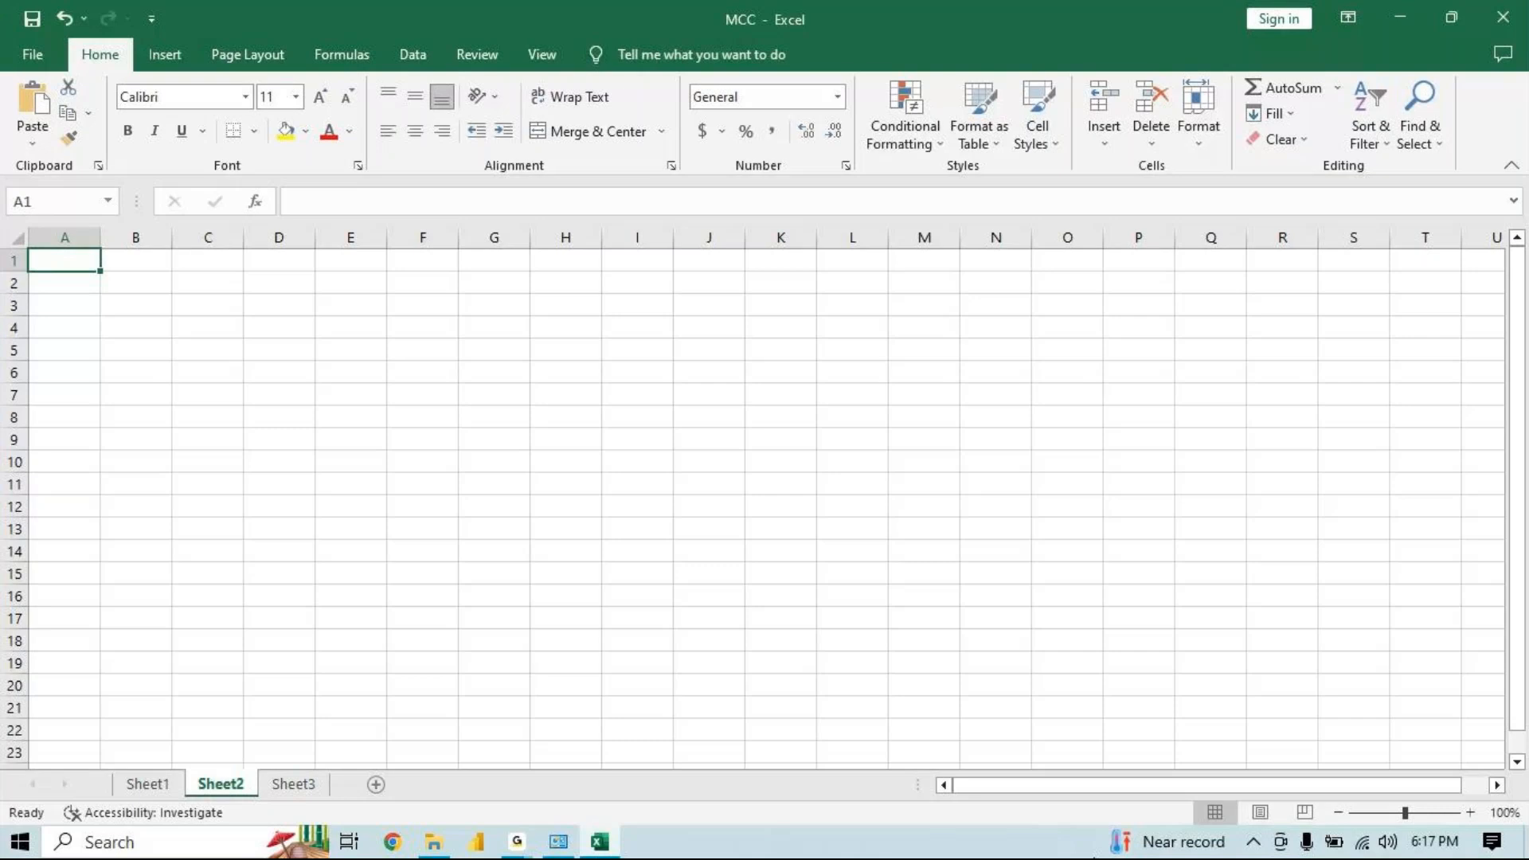
pyautogui.click(1260, 810)
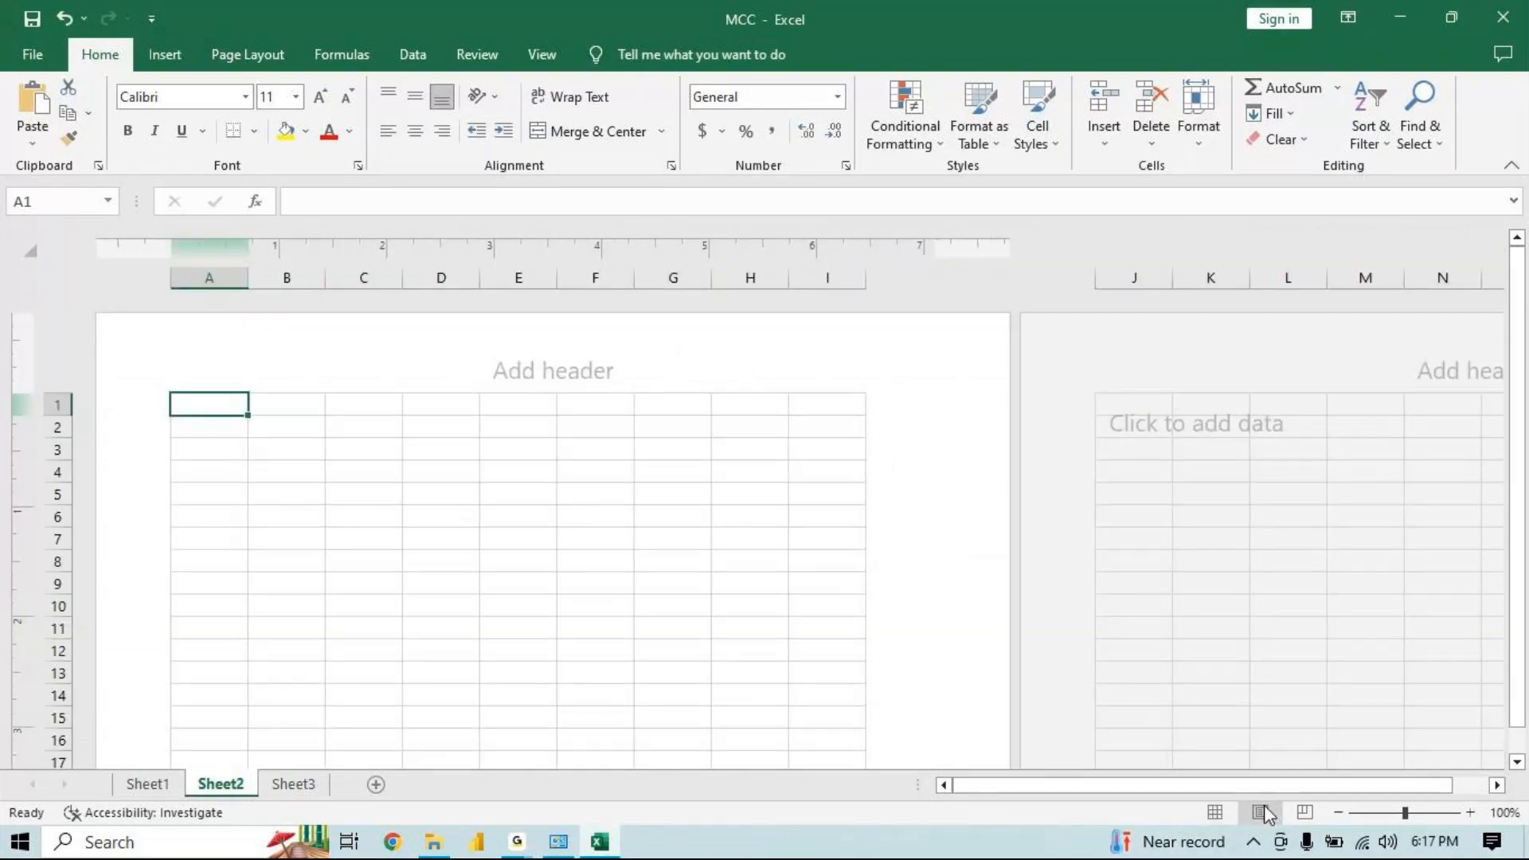
pyautogui.click(1222, 808)
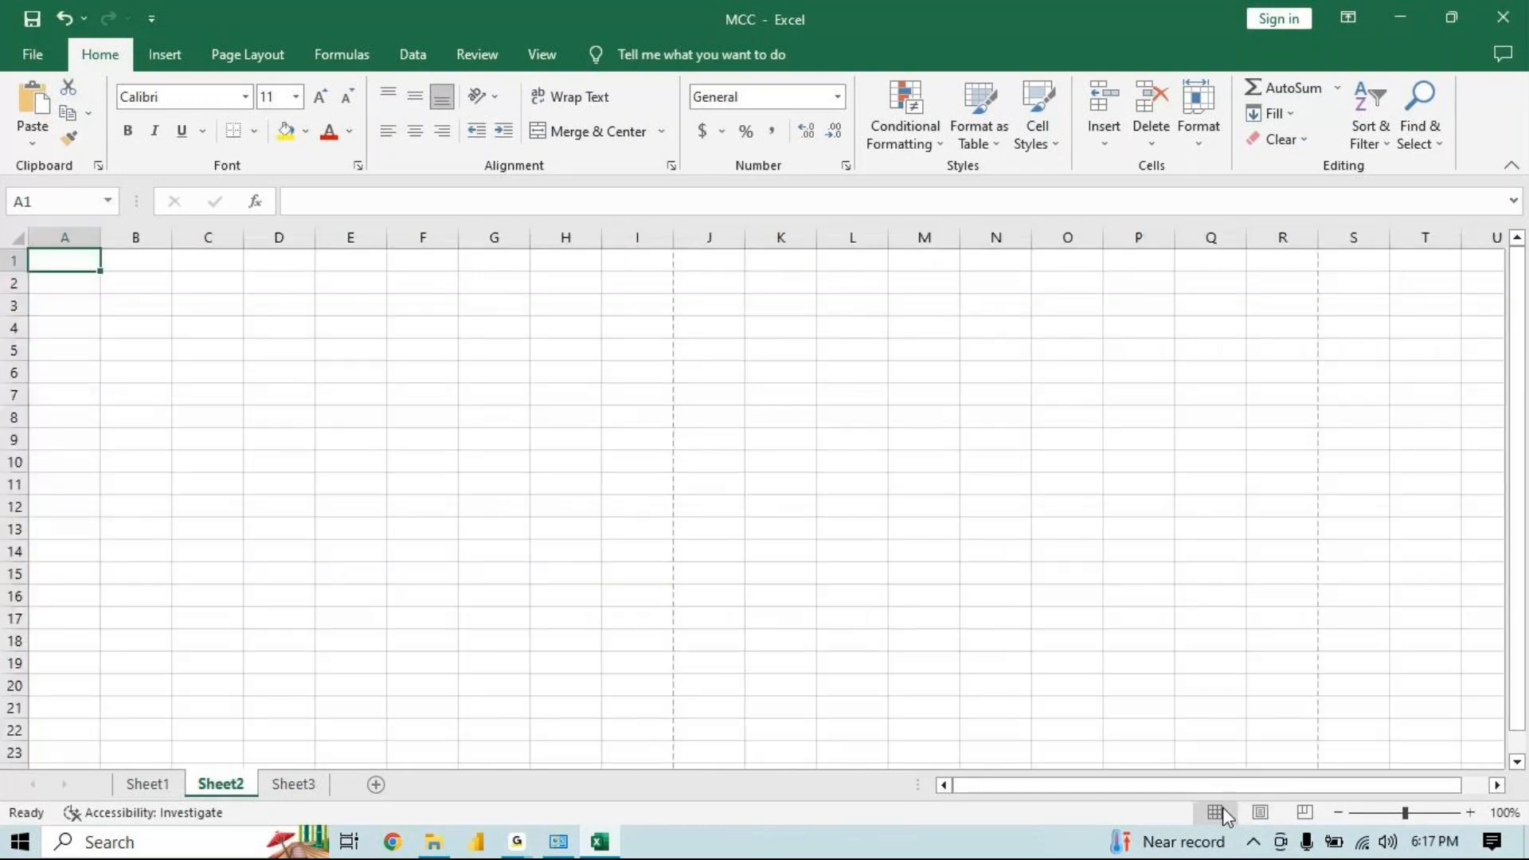
# Enter Sunday in cell A1 of Sheet2
pyautogui.write('S')
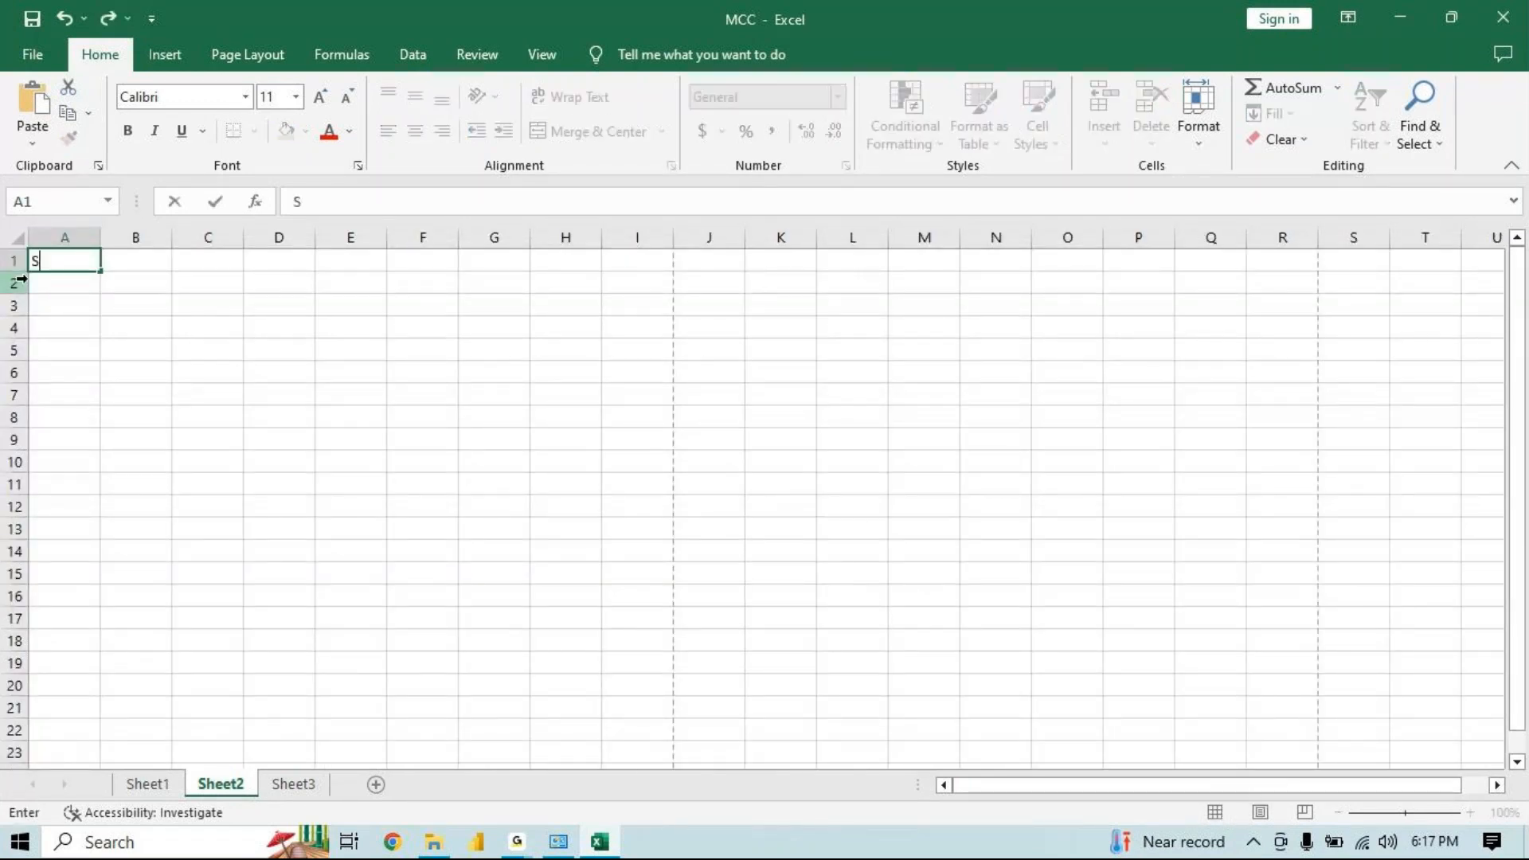
pyautogui.write('unday')
pyautogui.press('Return')
# Fill the weekday series from A1 down to row 47 and across to column R
pyautogui.click(93, 256)
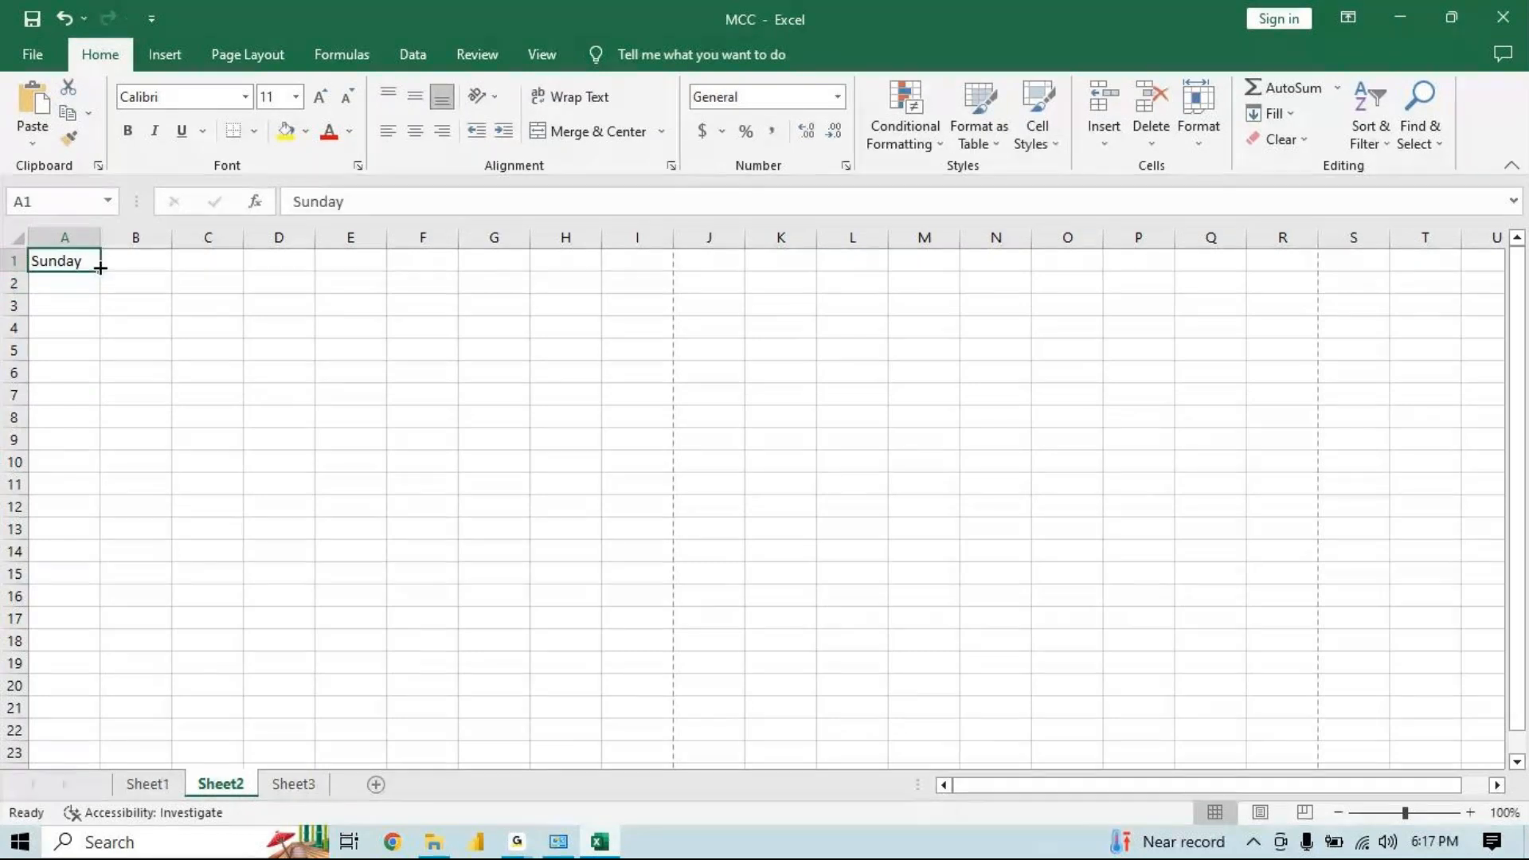
pyautogui.moveTo(100, 267); pyautogui.dragTo(1299, 637)
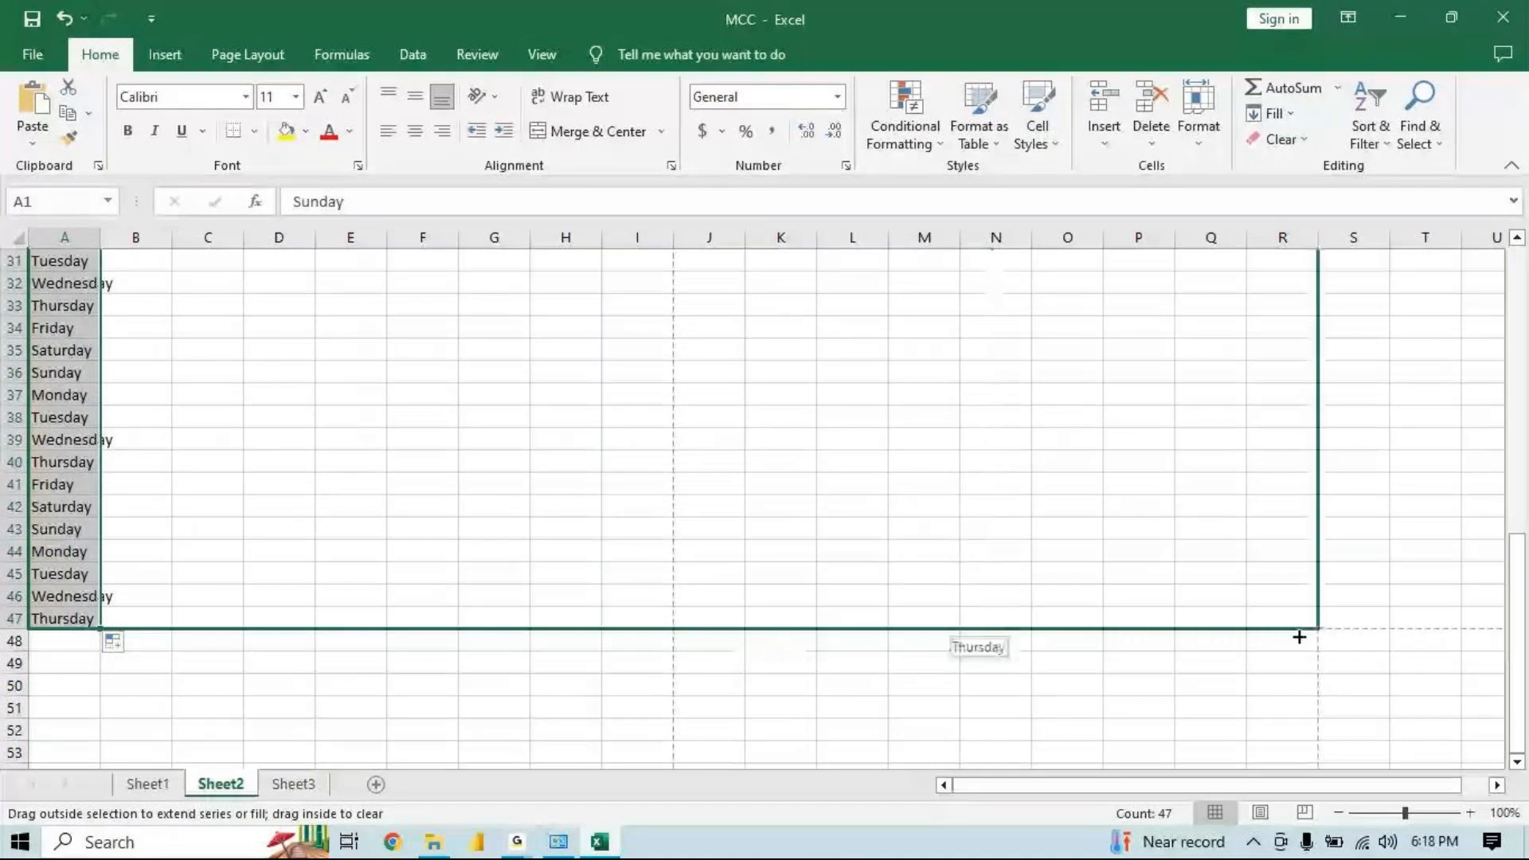
pyautogui.moveTo(1299, 637); pyautogui.dragTo(1299, 638)
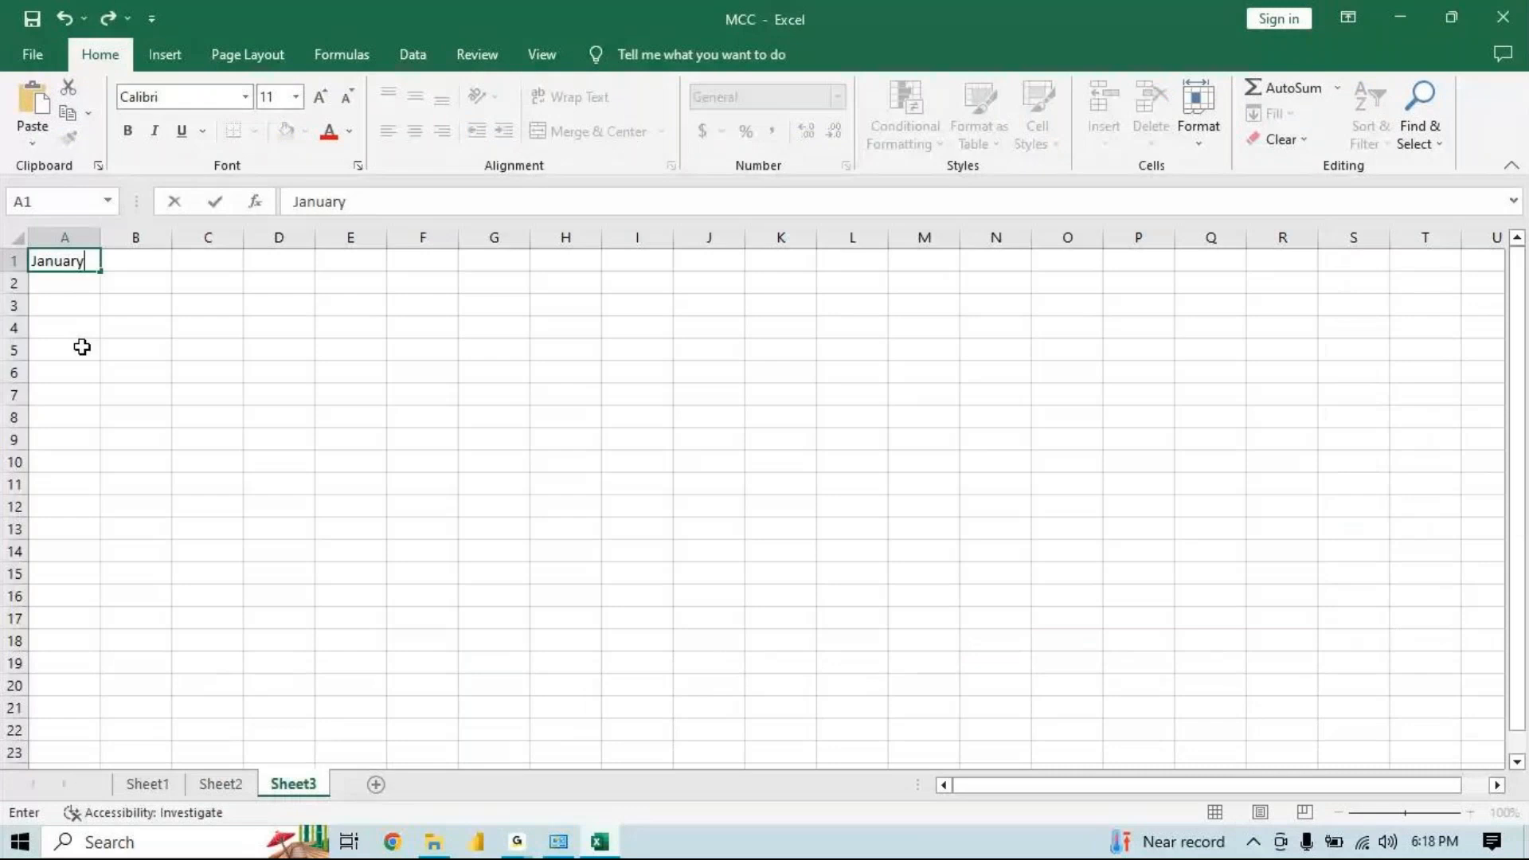
# On Sheet3, toggle Page Layout view on and back to Normal view
pyautogui.click(75, 285)
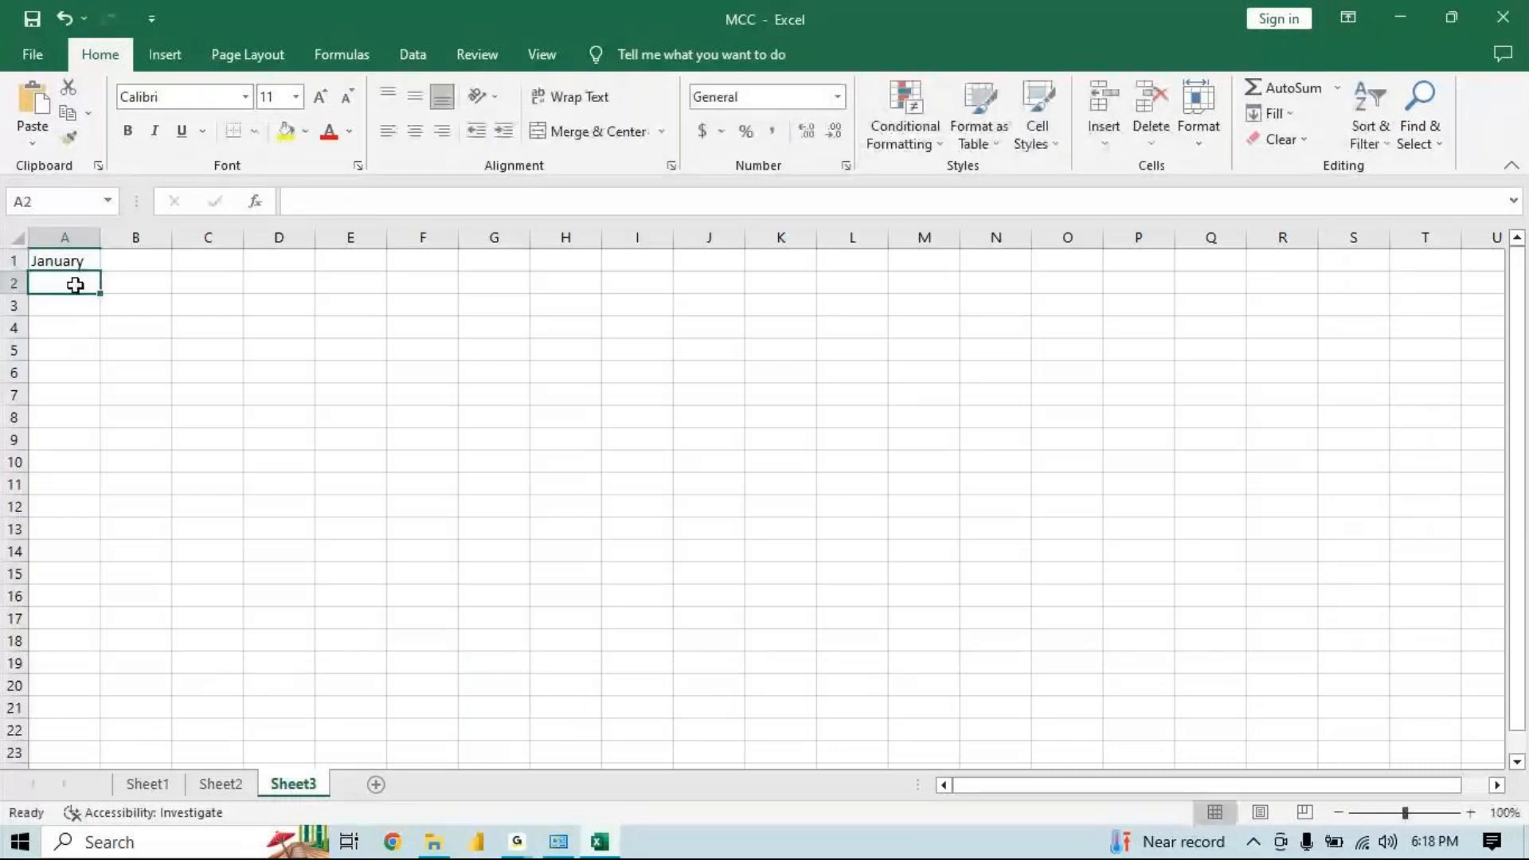
pyautogui.click(1259, 812)
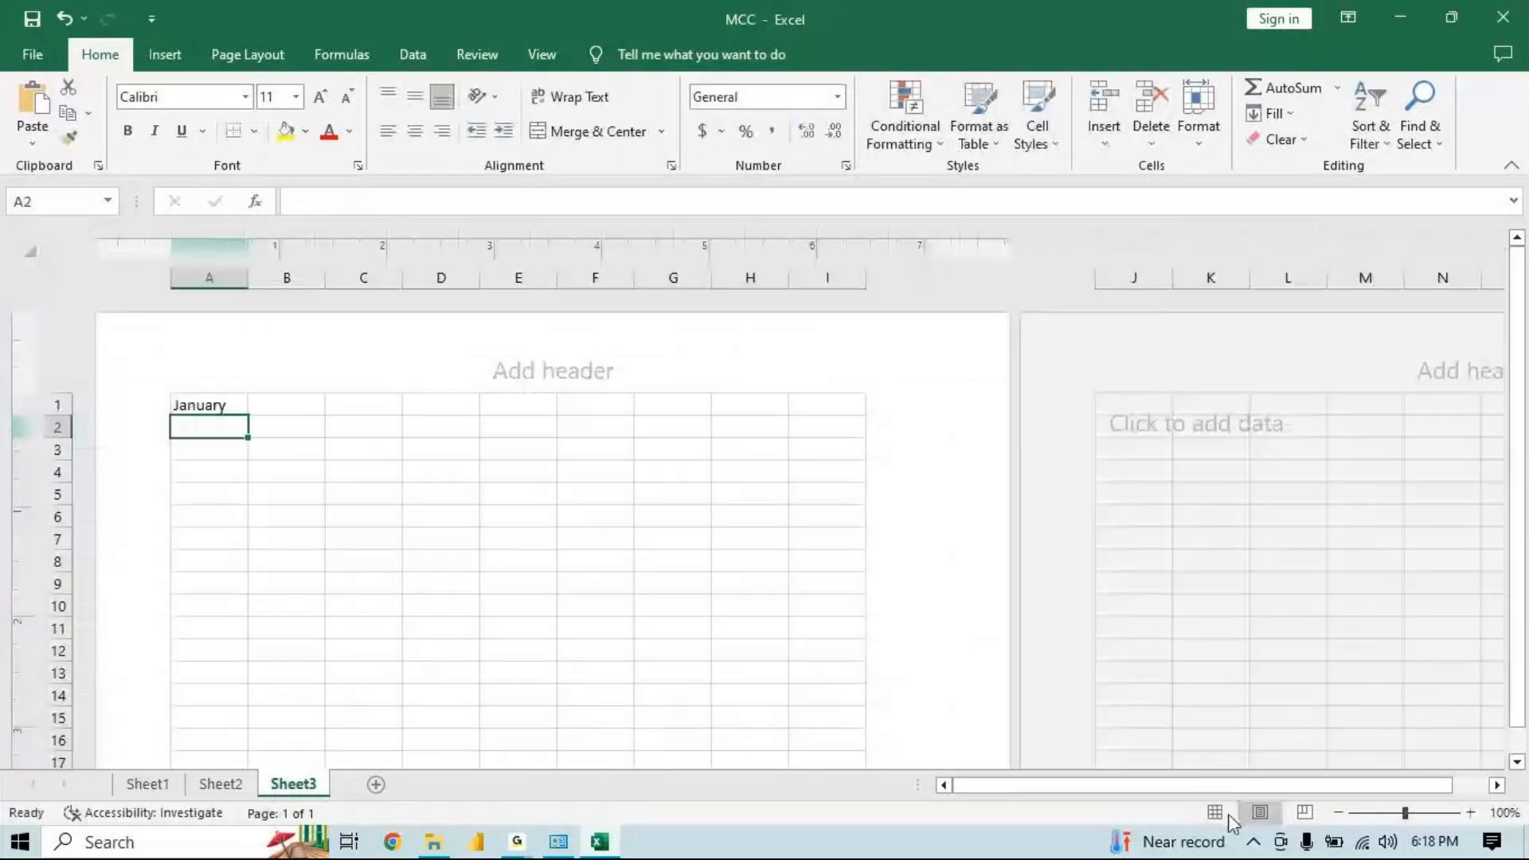
pyautogui.click(1216, 812)
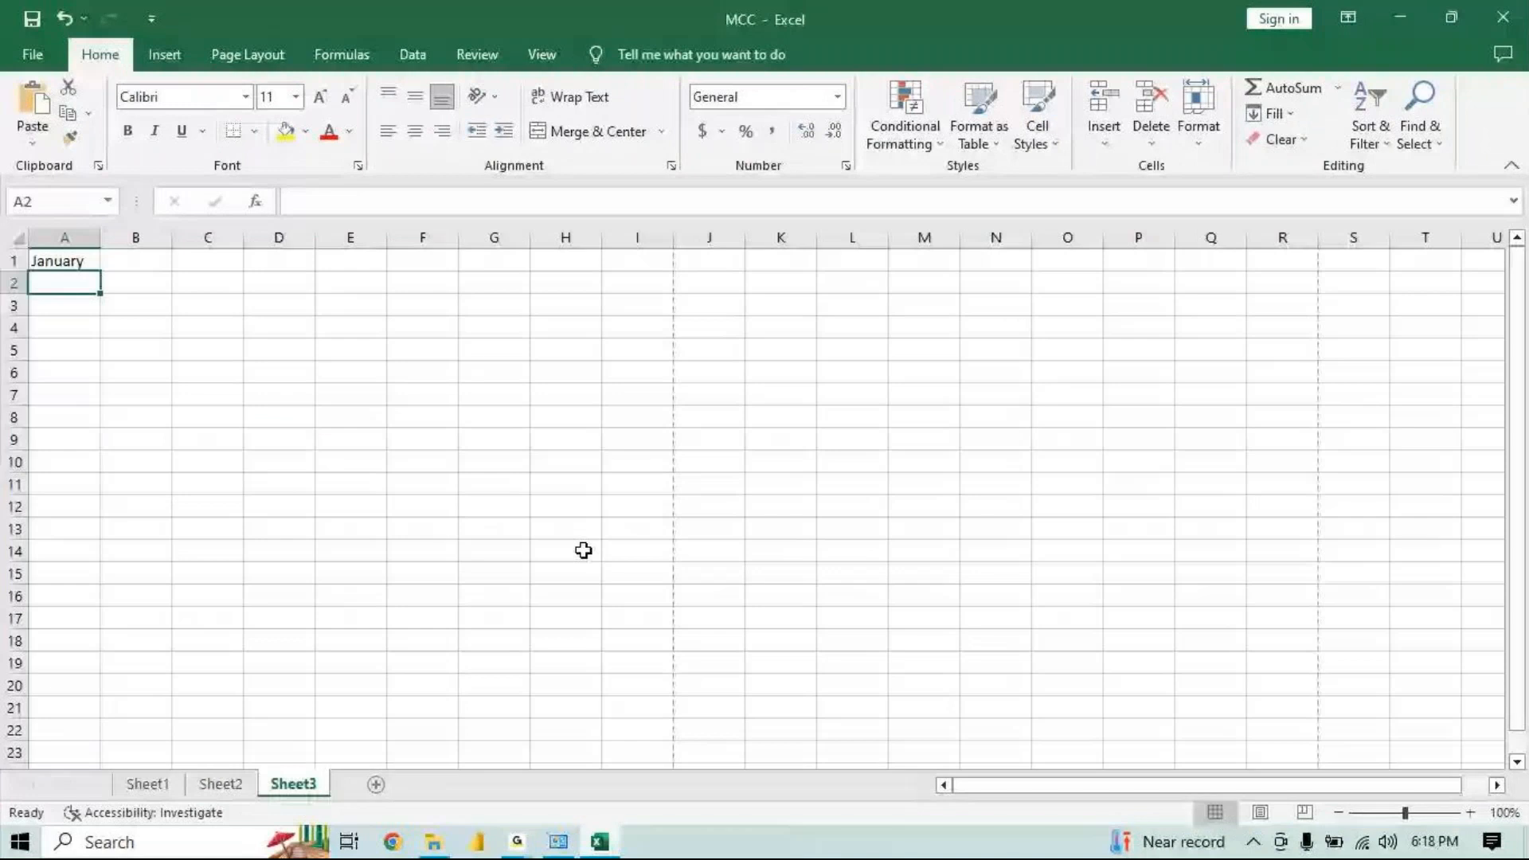
# Fill the month series from January in A1 down to row 47 and across to column R
pyautogui.click(66, 261)
pyautogui.moveTo(100, 271); pyautogui.dragTo(82, 737)
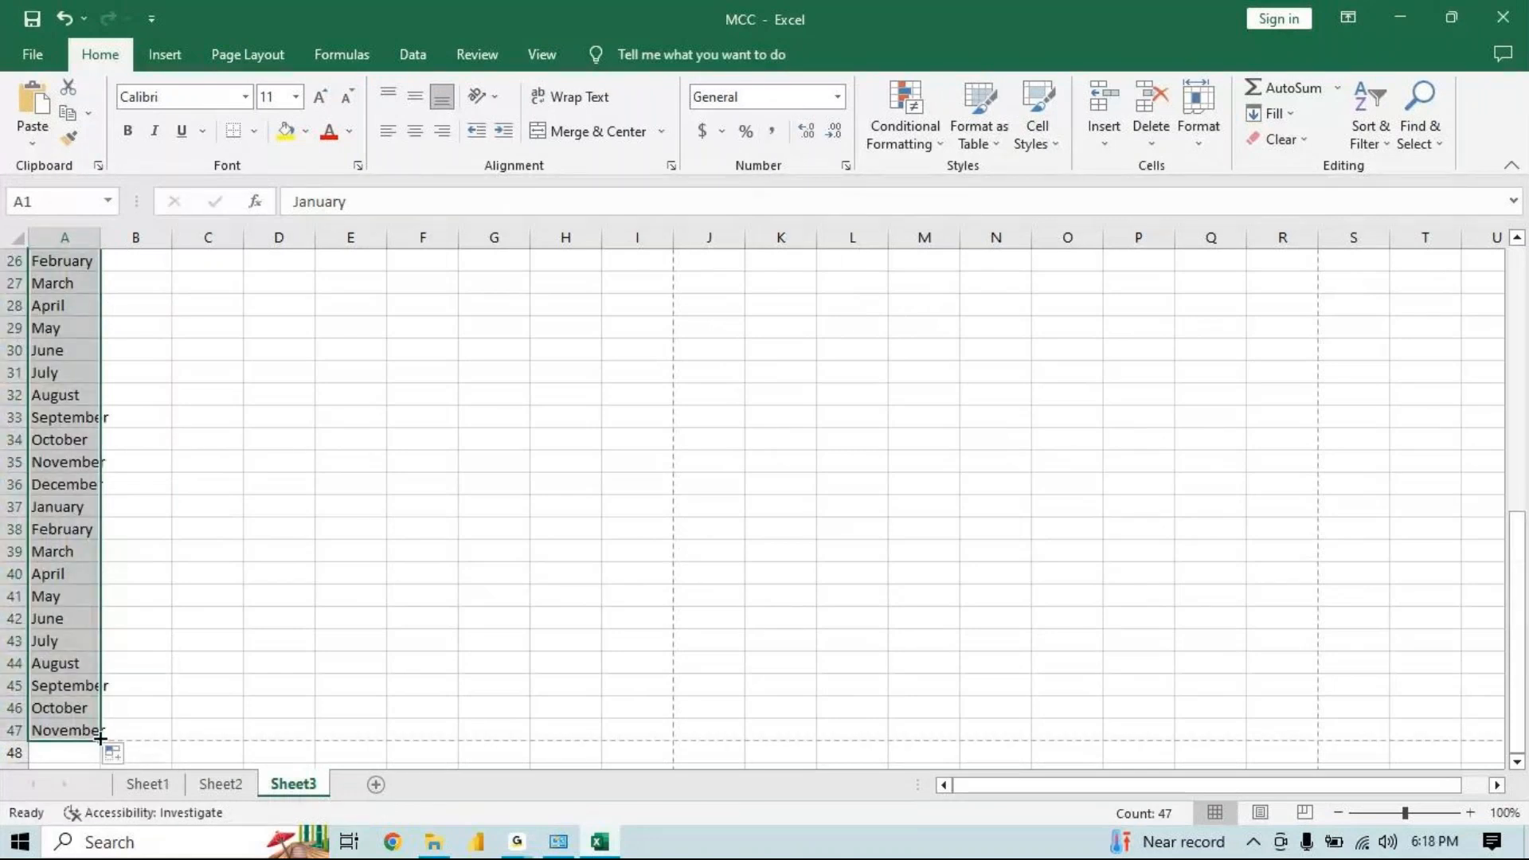
pyautogui.moveTo(102, 740); pyautogui.dragTo(1284, 732)
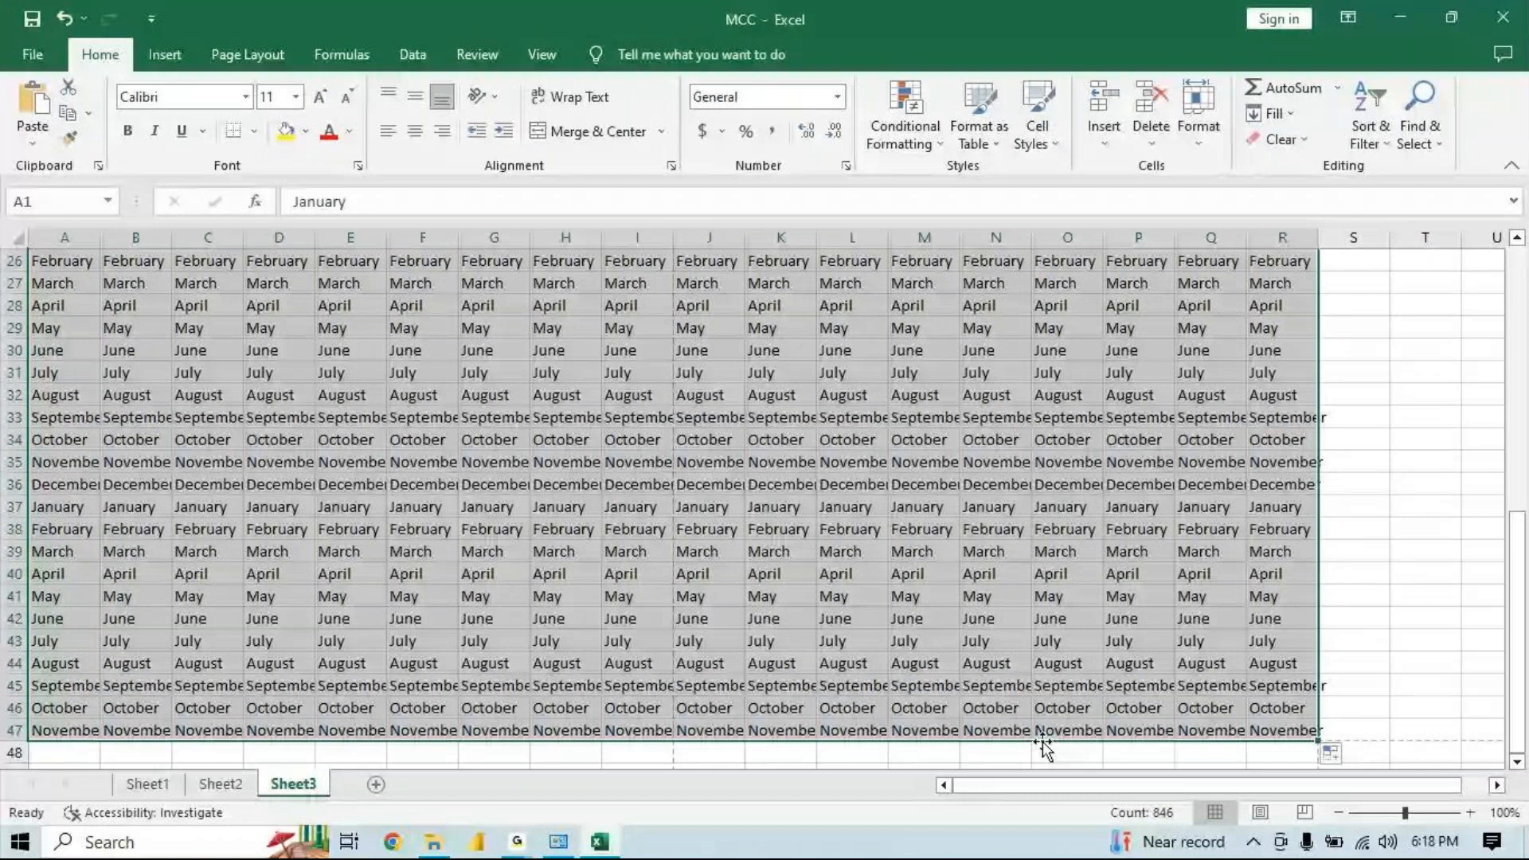
# Review the filled Sheet2 and Sheet3
pyautogui.click(213, 785)
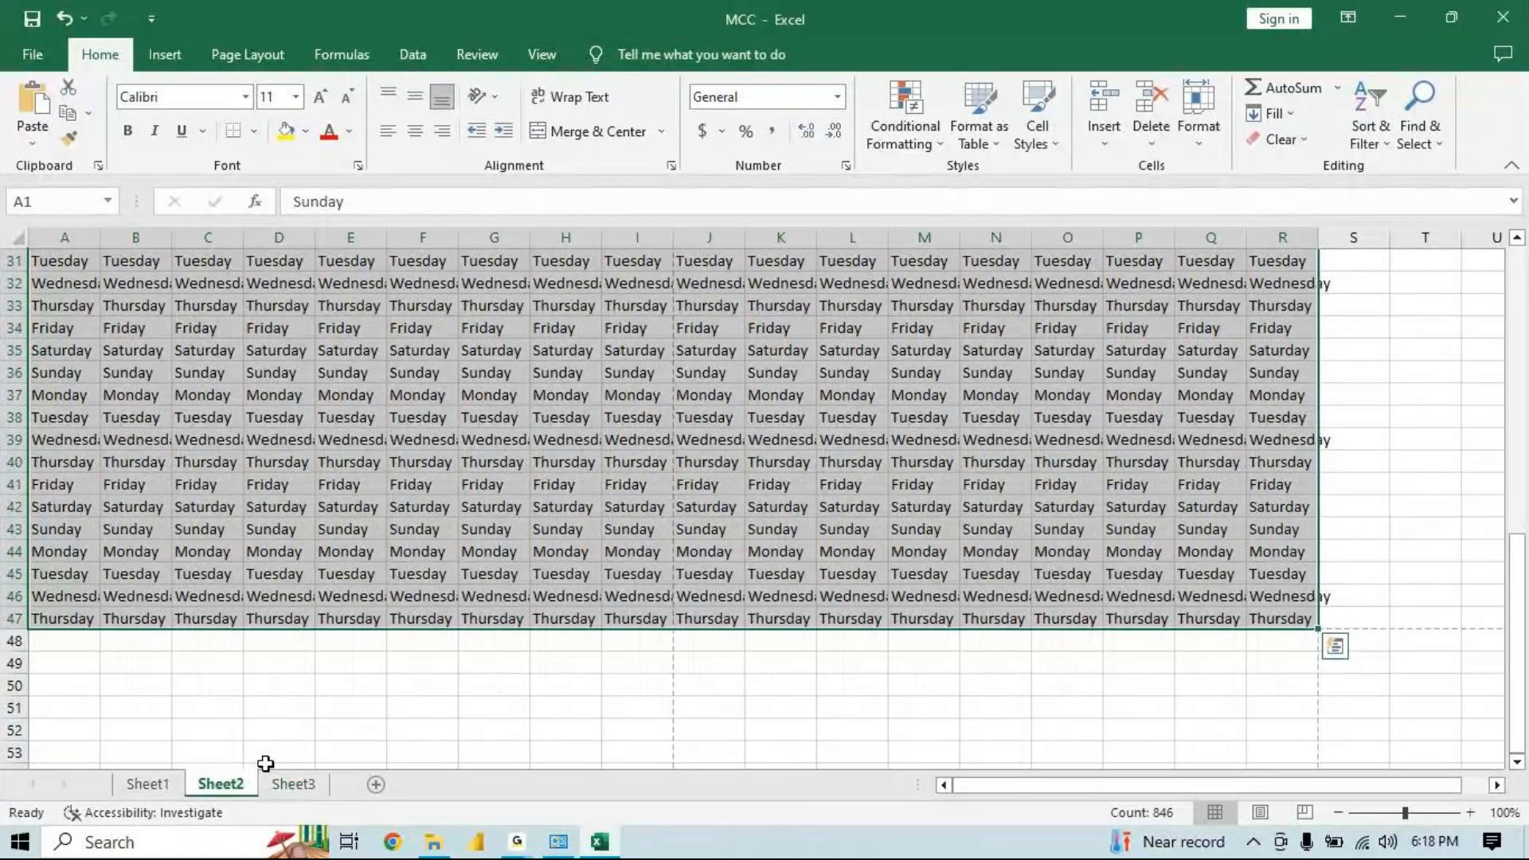
pyautogui.click(294, 785)
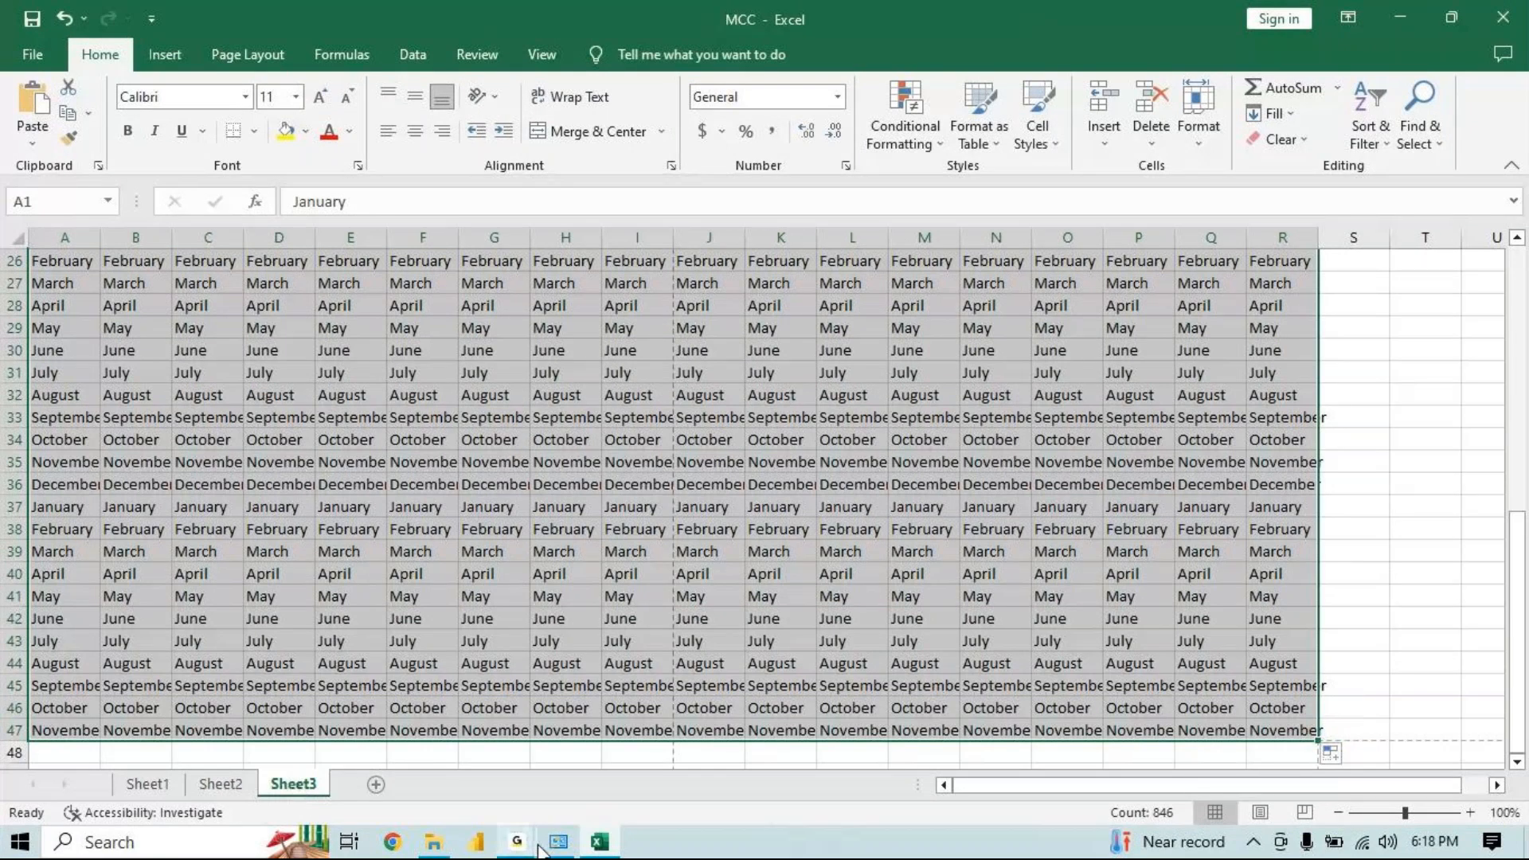
pyautogui.press('super+r')
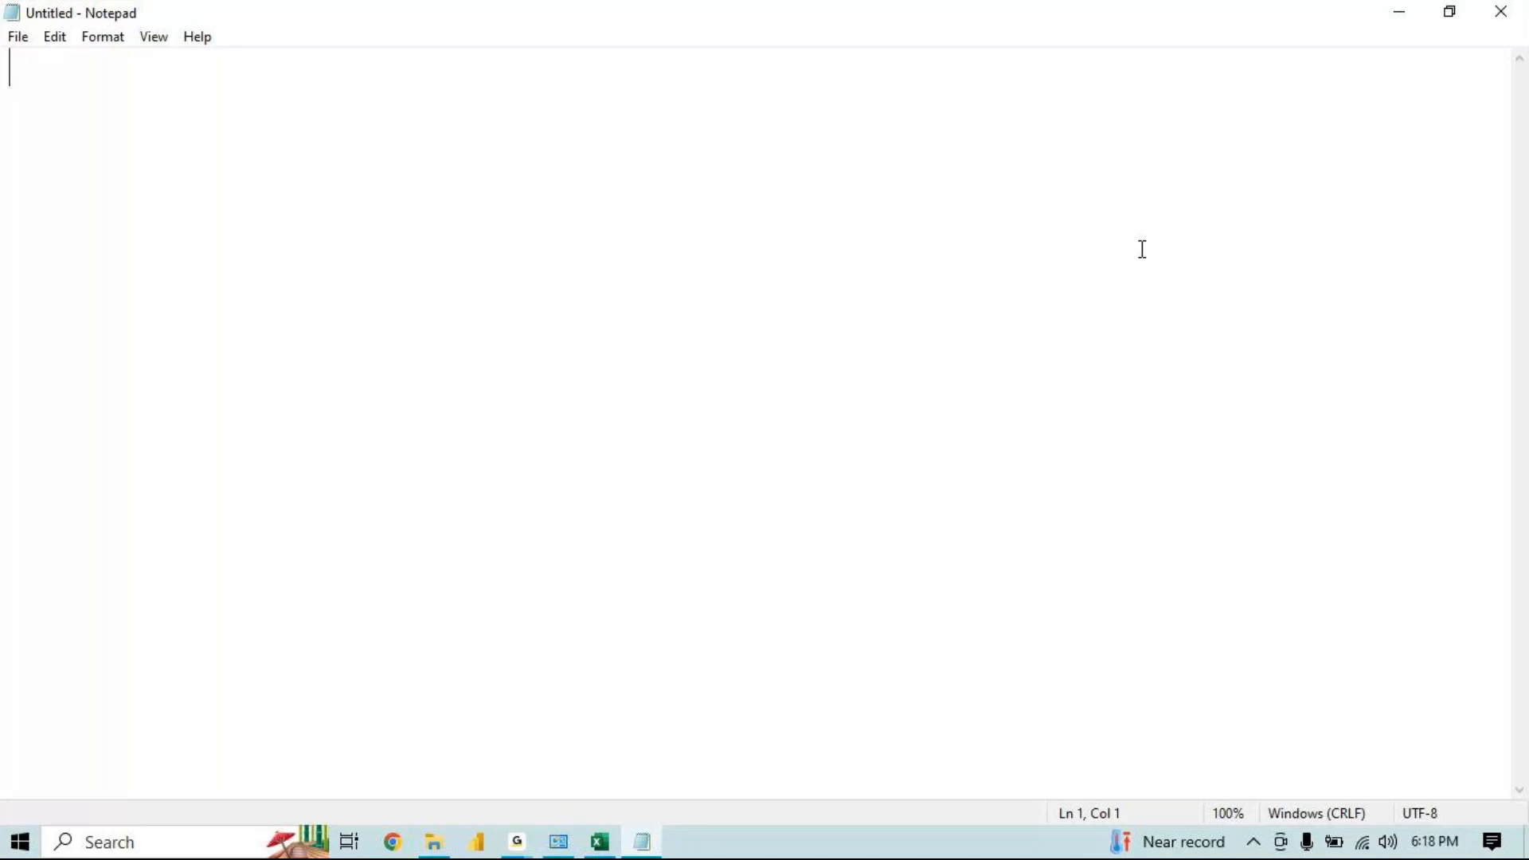
pyautogui.click(1505, 17)
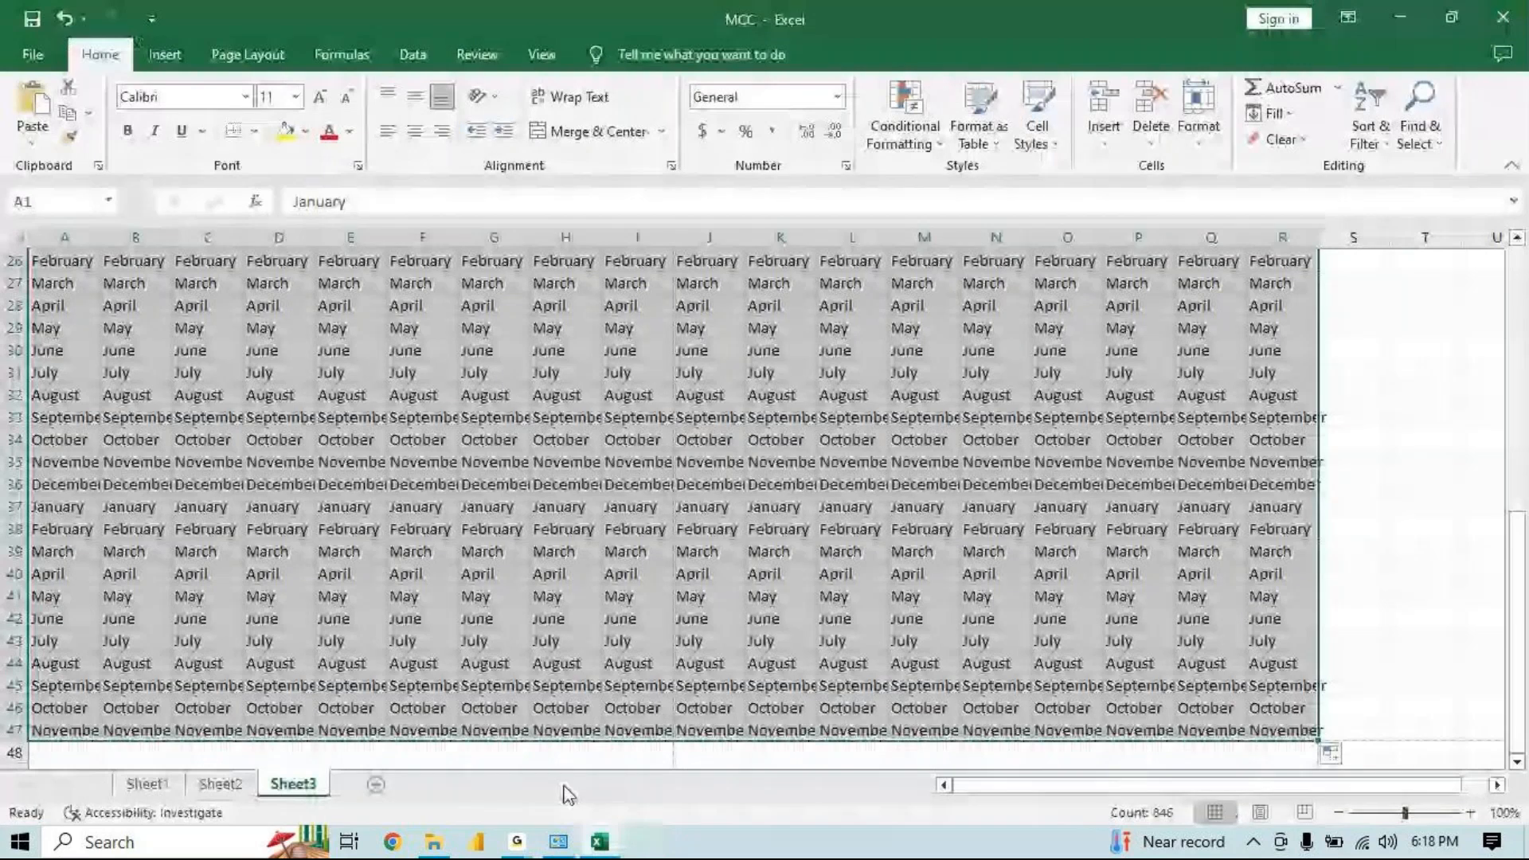
pyautogui.click(522, 846)
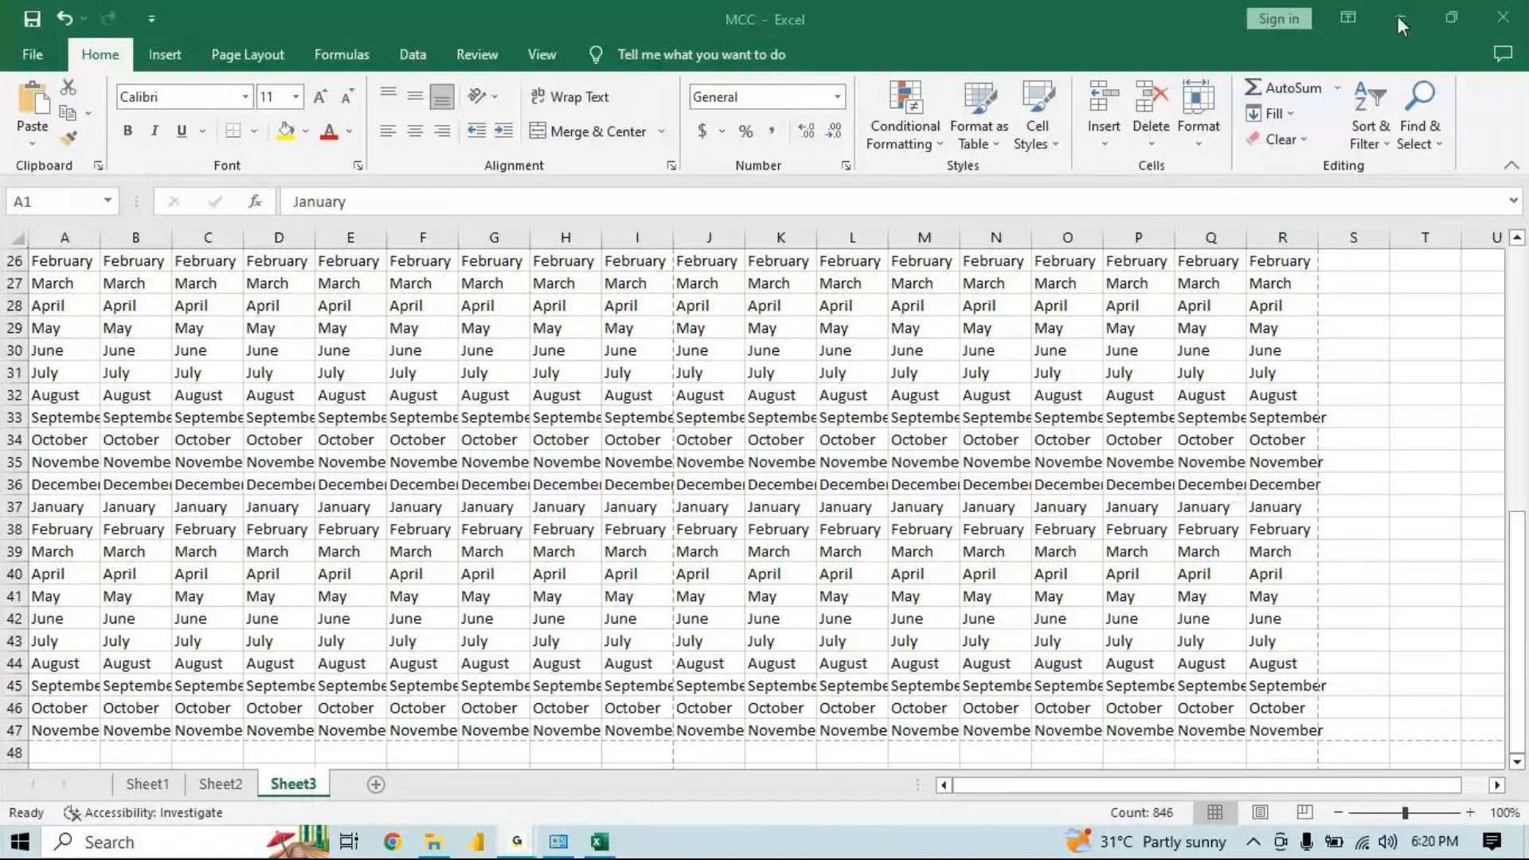
# Choose Microsoft Print to PDF as the printer in the print view and return to the sheet
pyautogui.hotkey('ctrl', 'p')
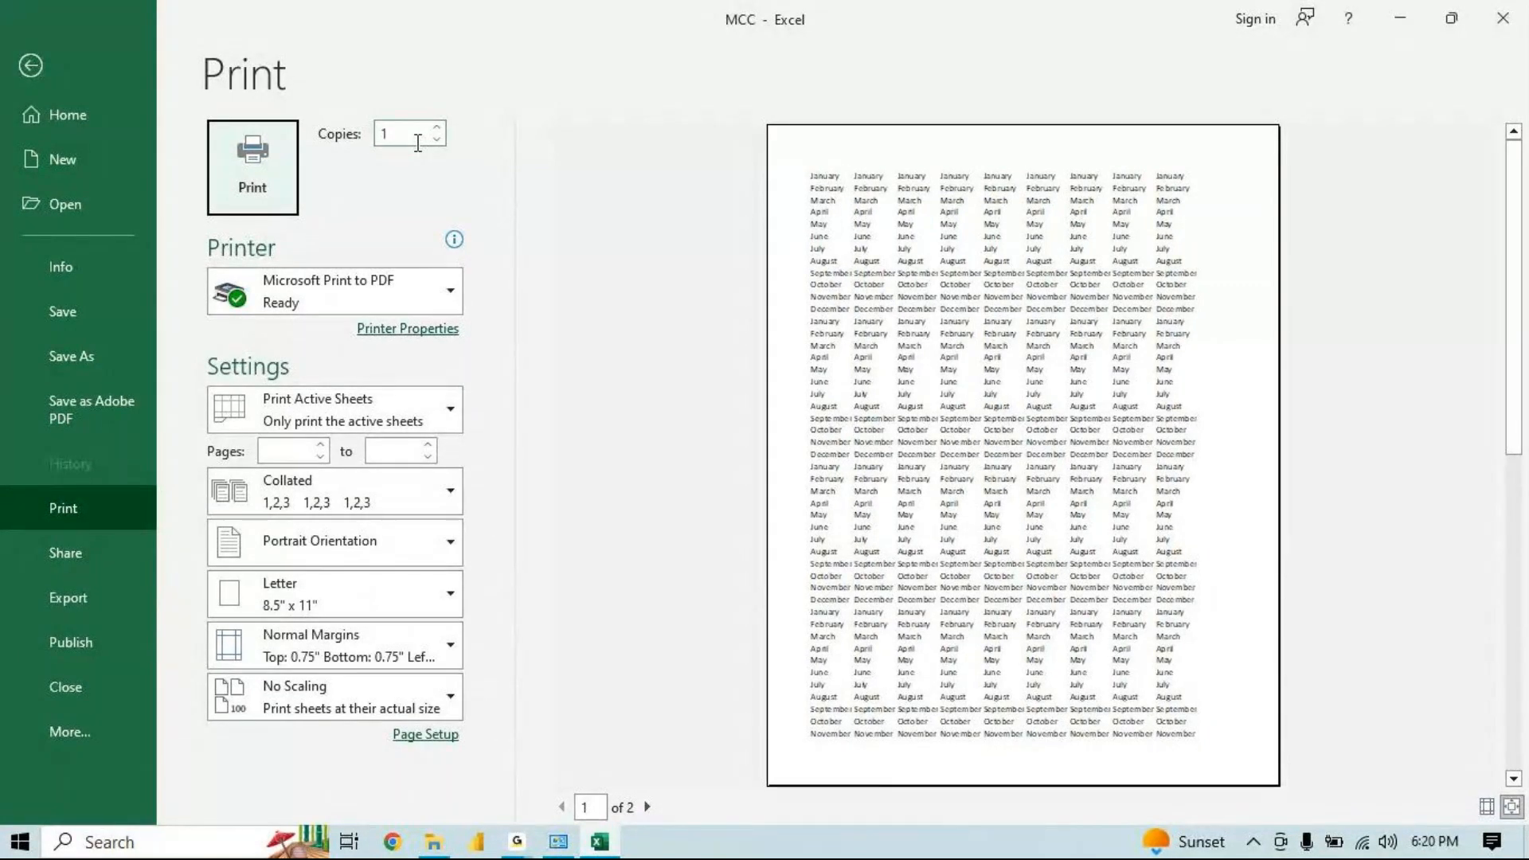
pyautogui.click(342, 273)
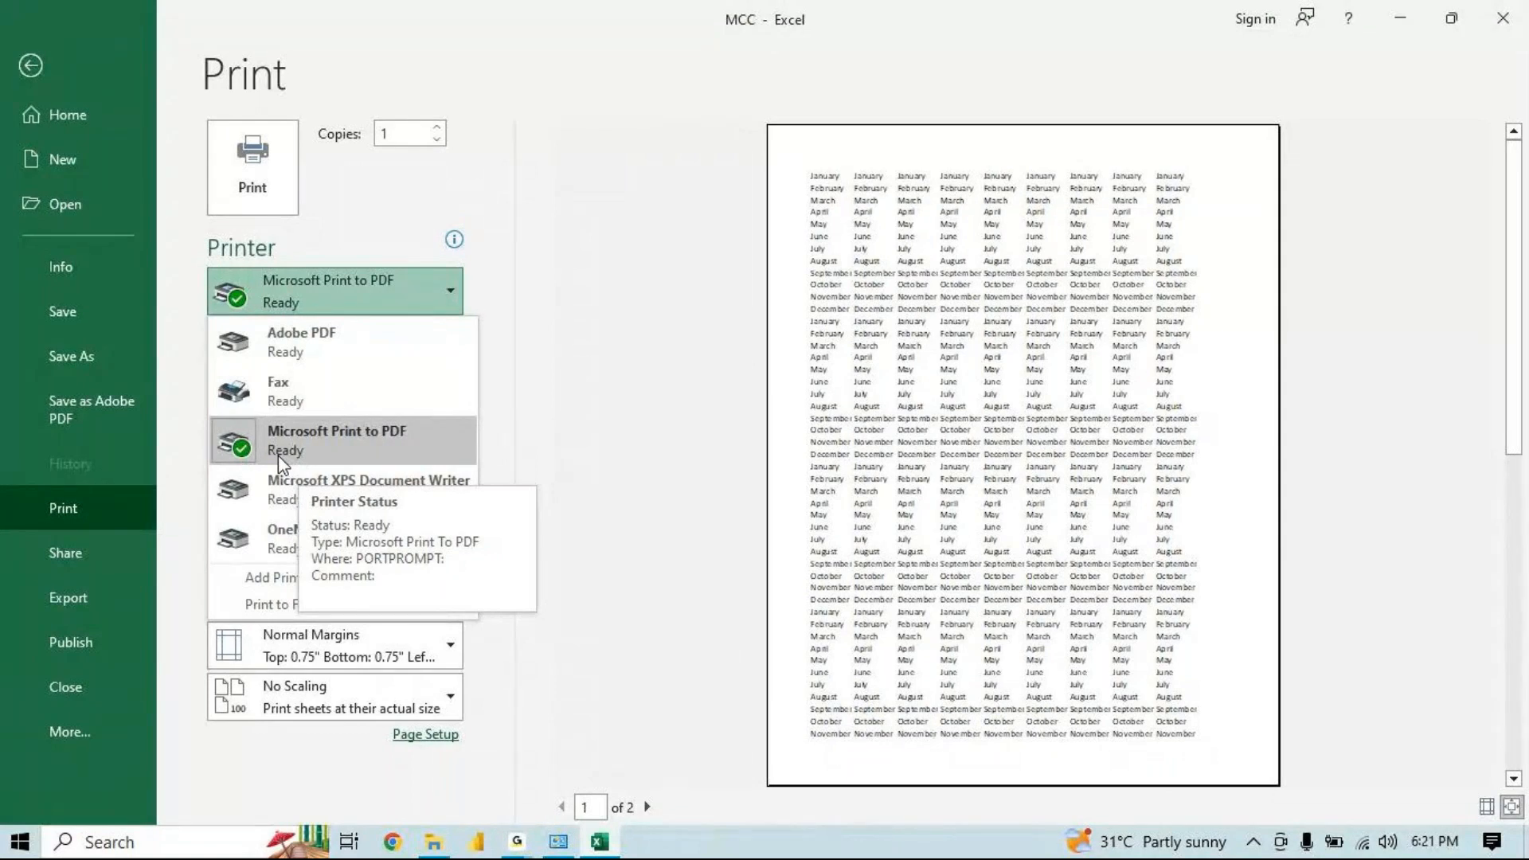
pyautogui.click(365, 440)
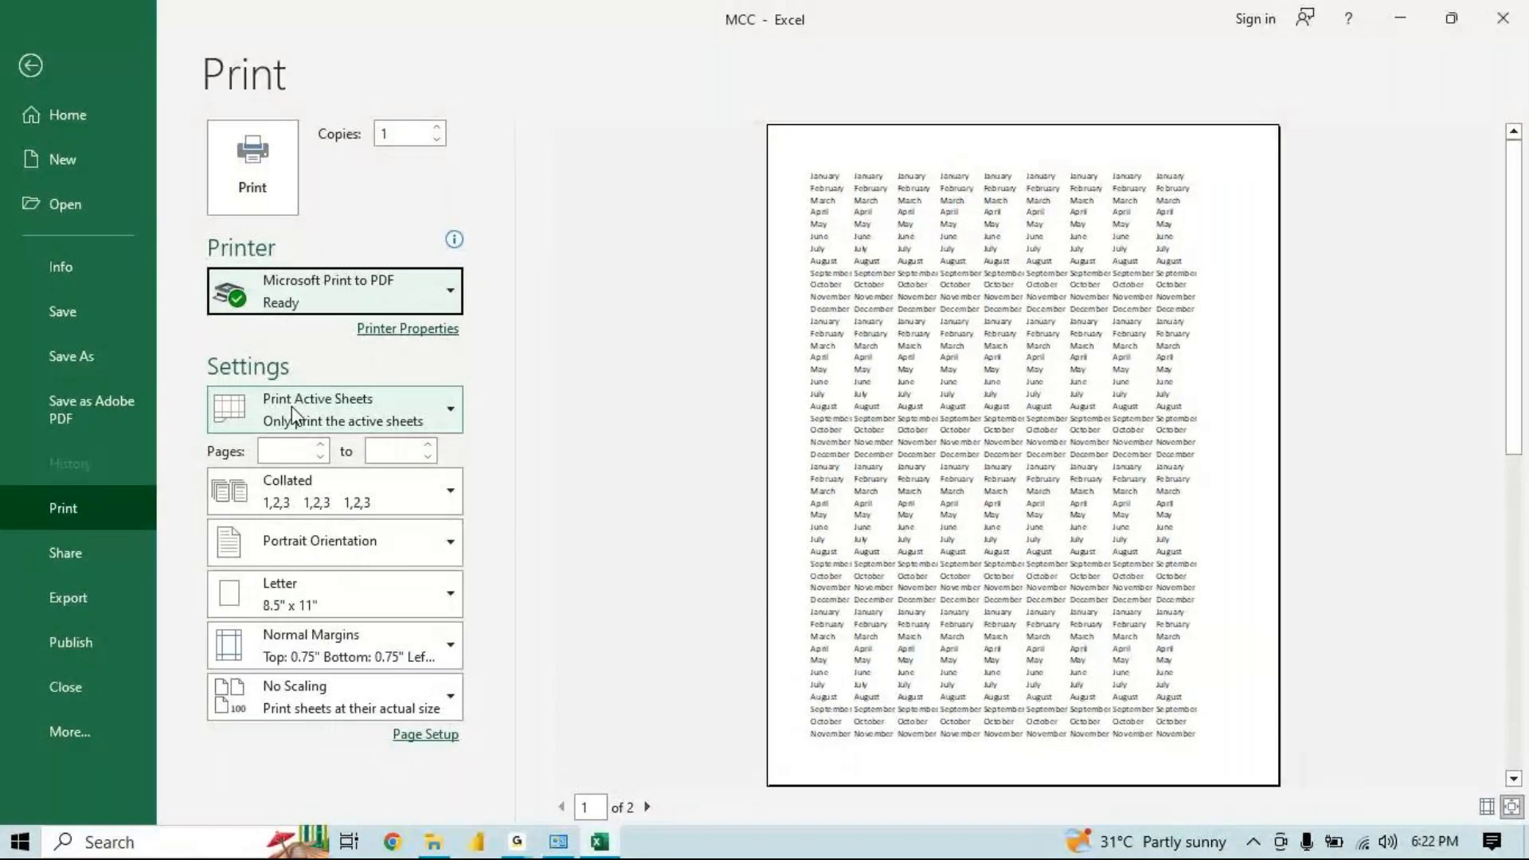
pyautogui.click(6, 64)
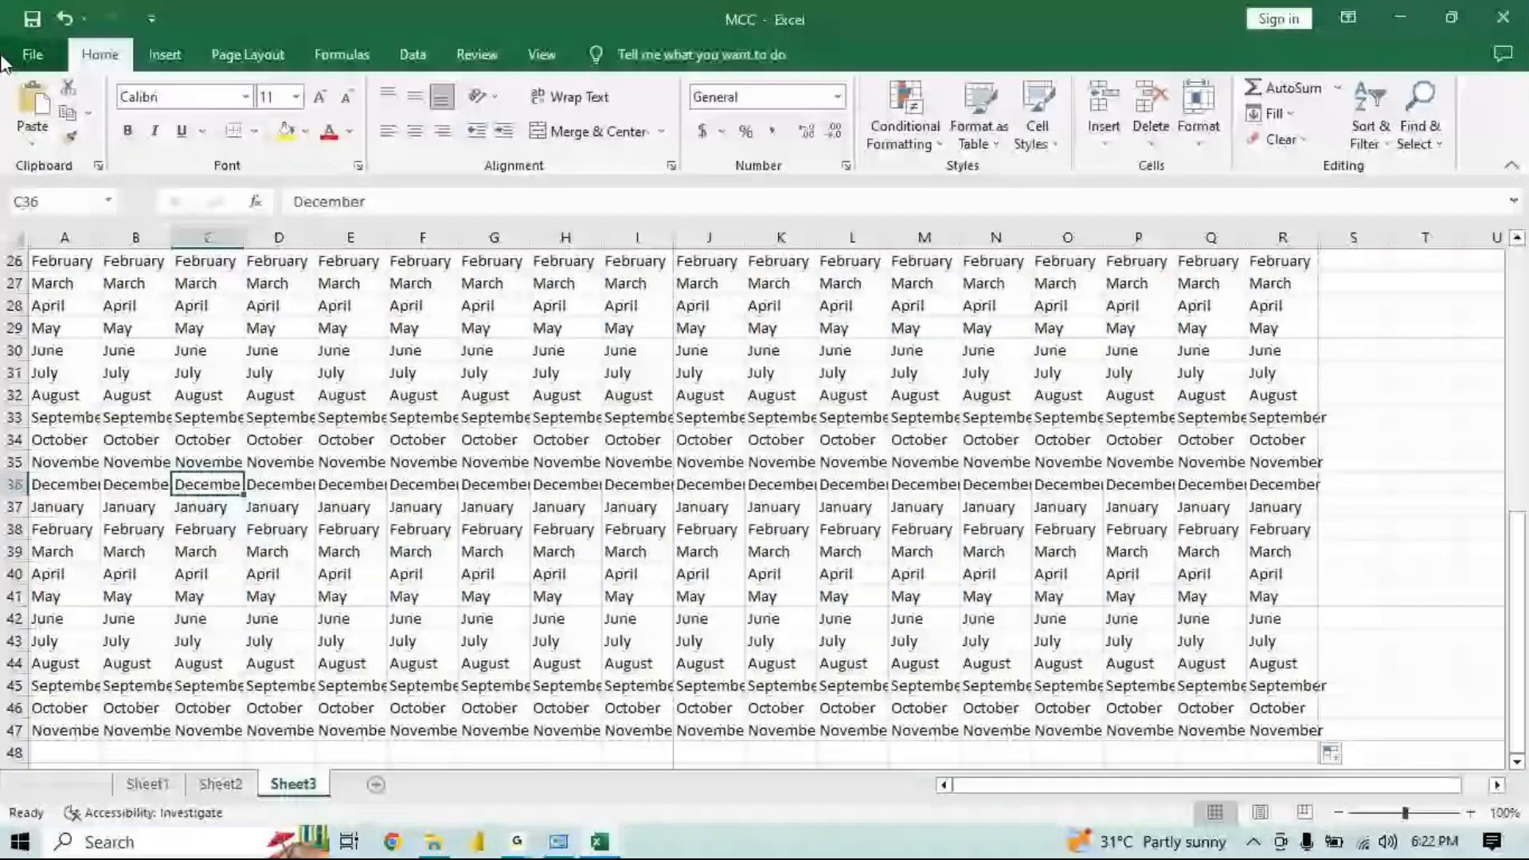
# Reopen the print preview of Sheet3 and close it
pyautogui.hotkey('ctrl', 'p')
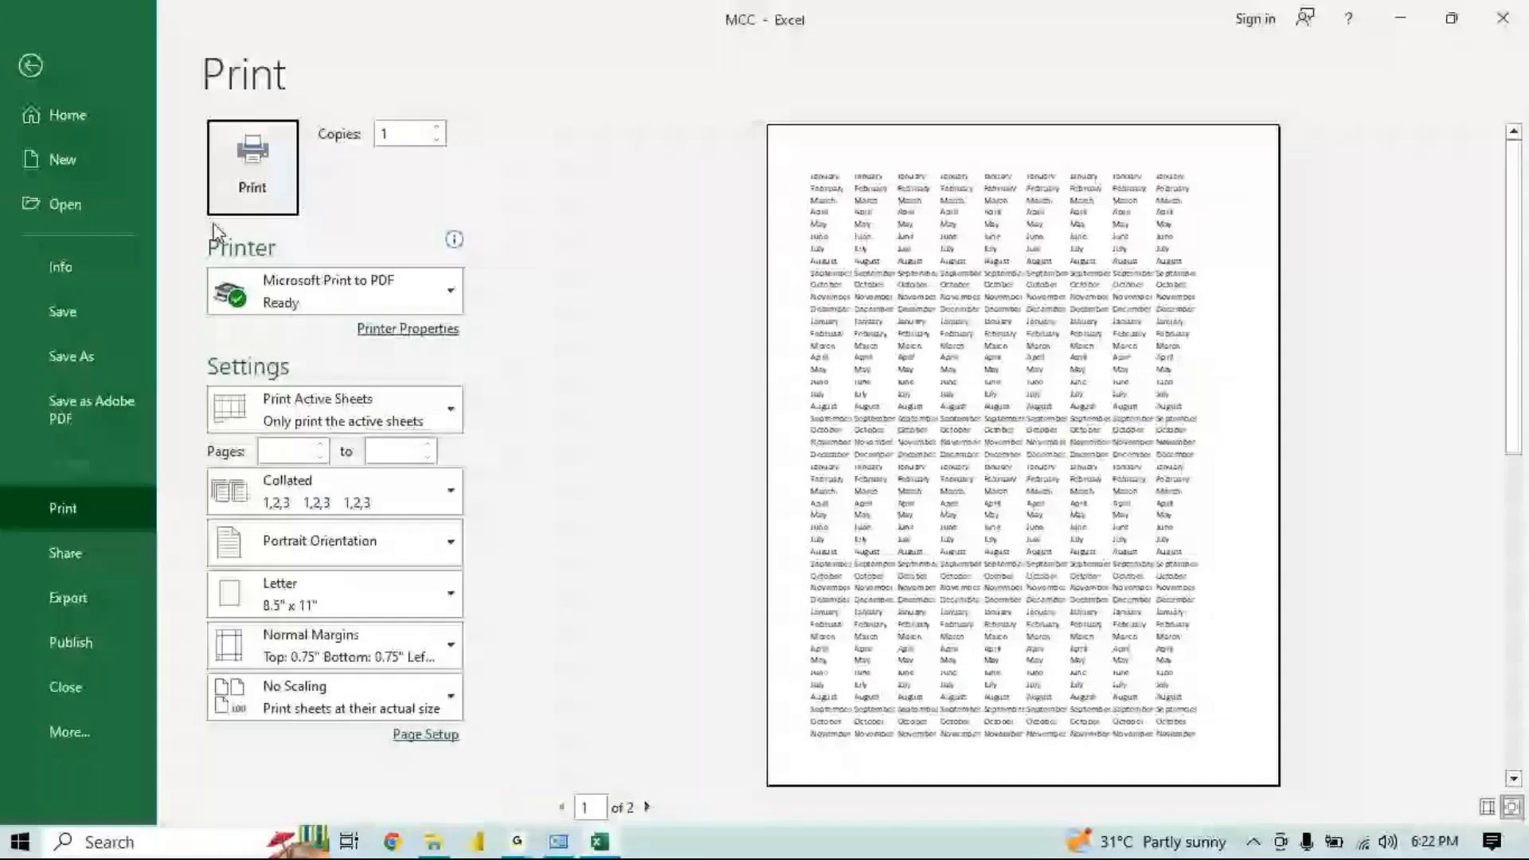
pyautogui.press('Escape')
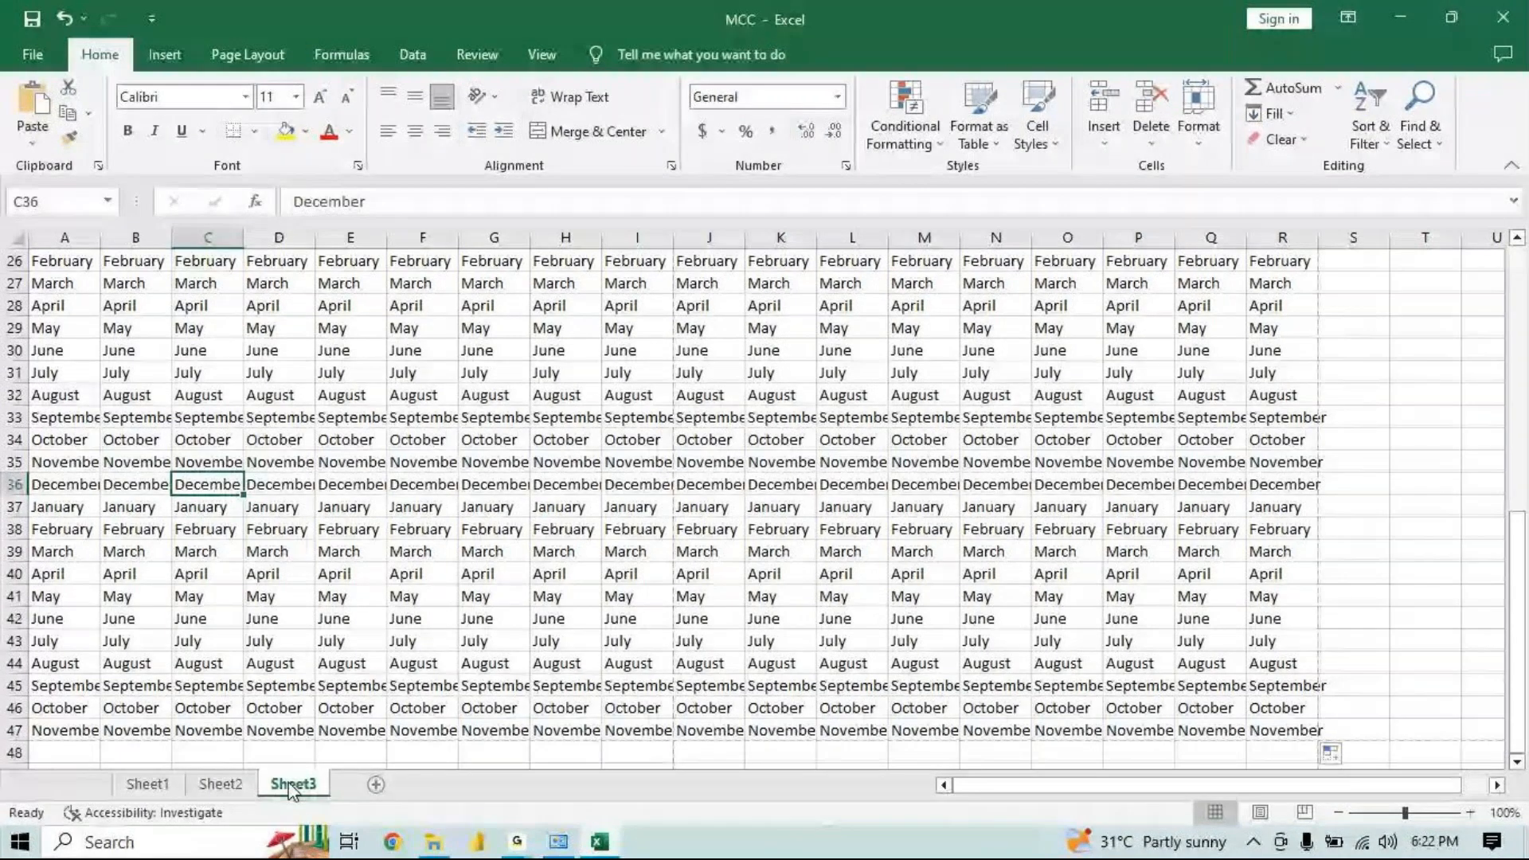
# Open the print preview of Sheet3 and page through both of its pages
pyautogui.hotkey('ctrl', 'p')
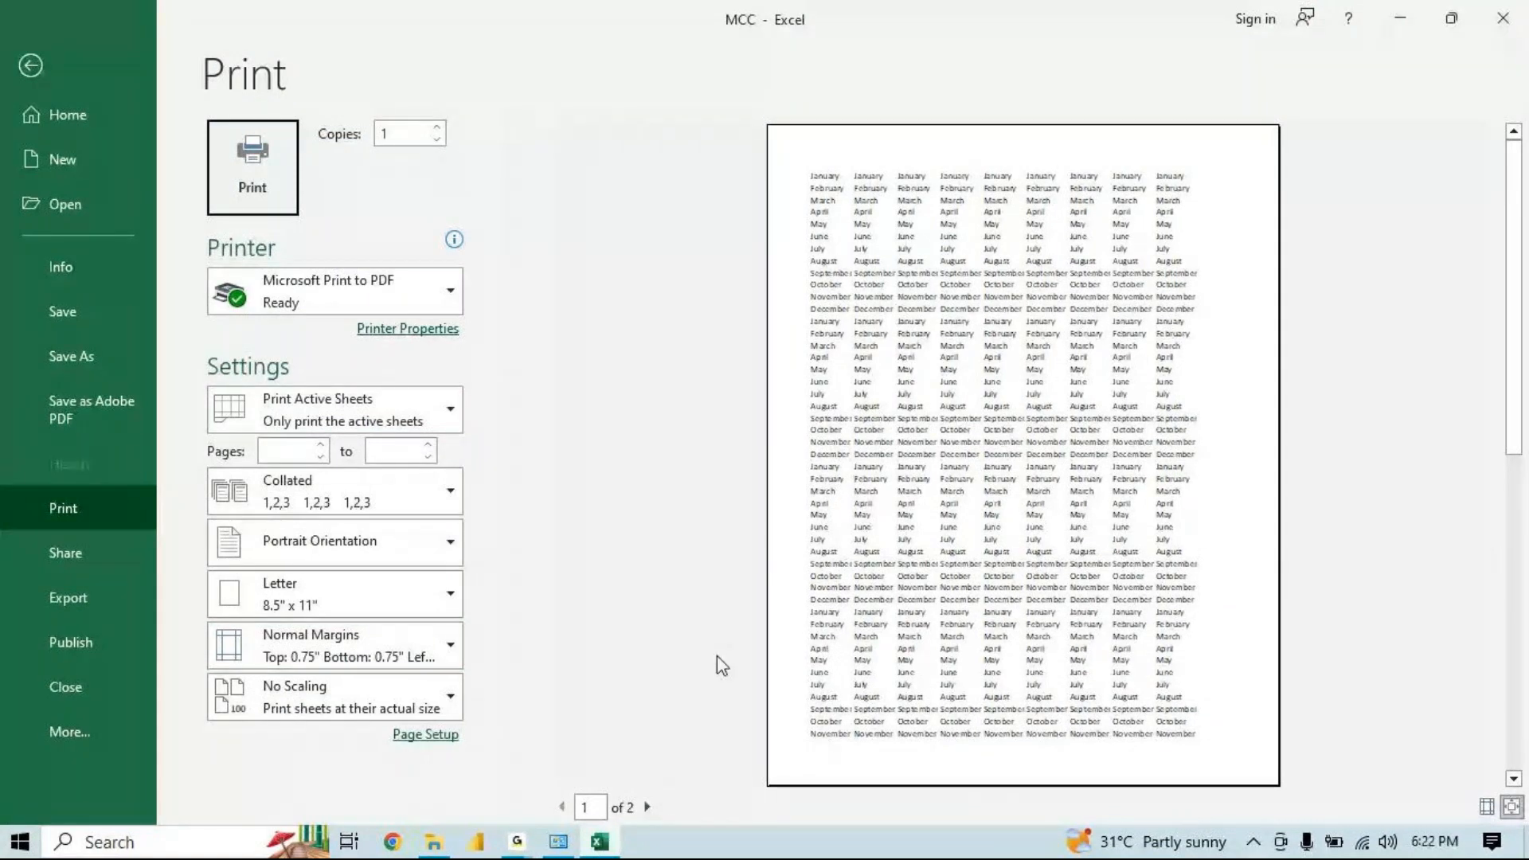
pyautogui.click(626, 805)
pyautogui.moveTo(517, 842)
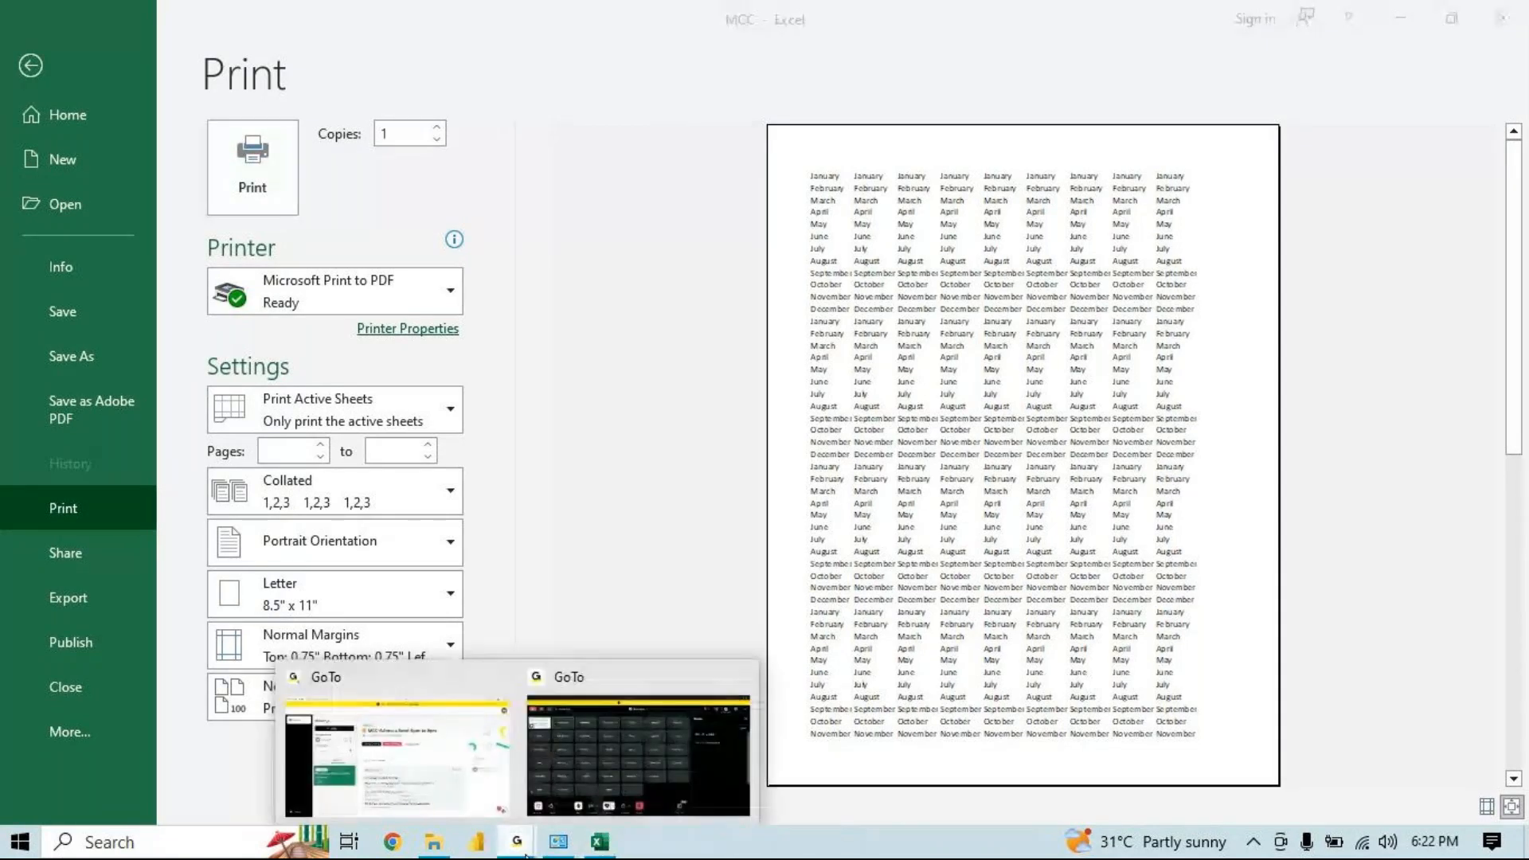
pyautogui.moveTo(594, 685)
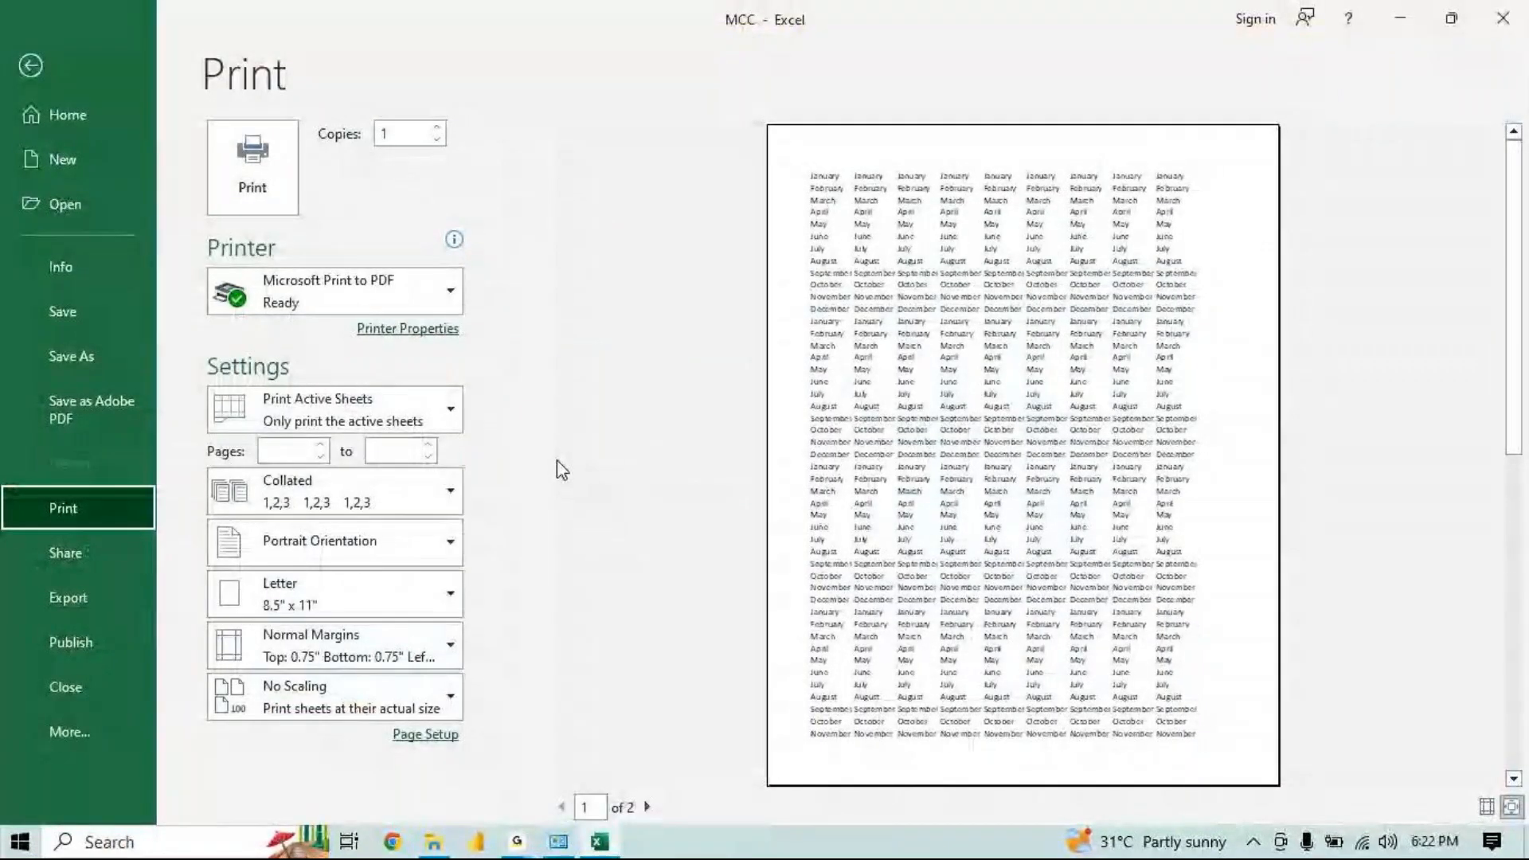
pyautogui.click(649, 807)
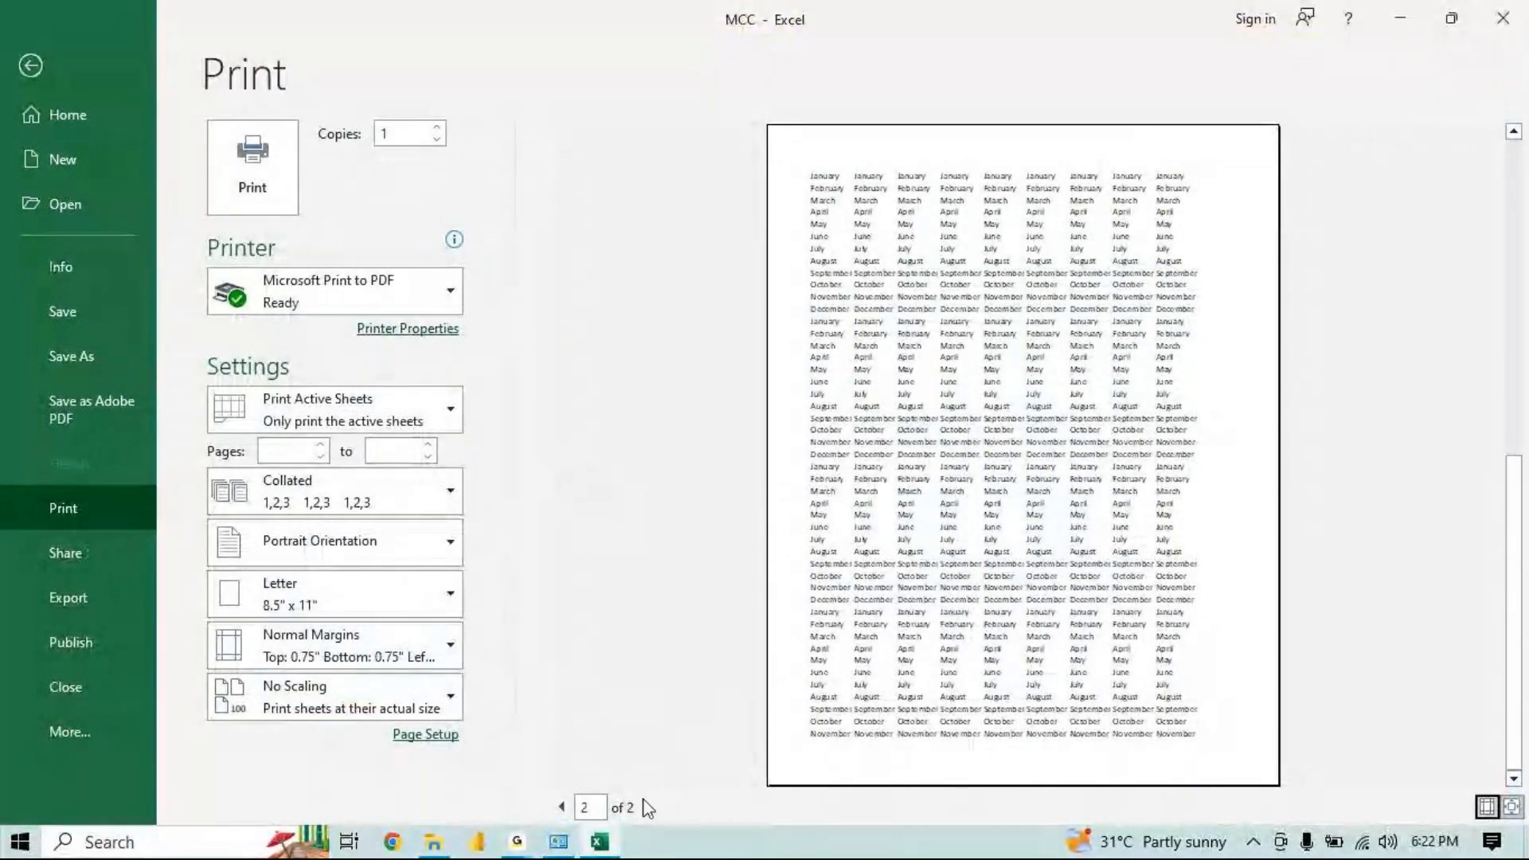
# Set the print scope to Print Entire Workbook
pyautogui.click(437, 414)
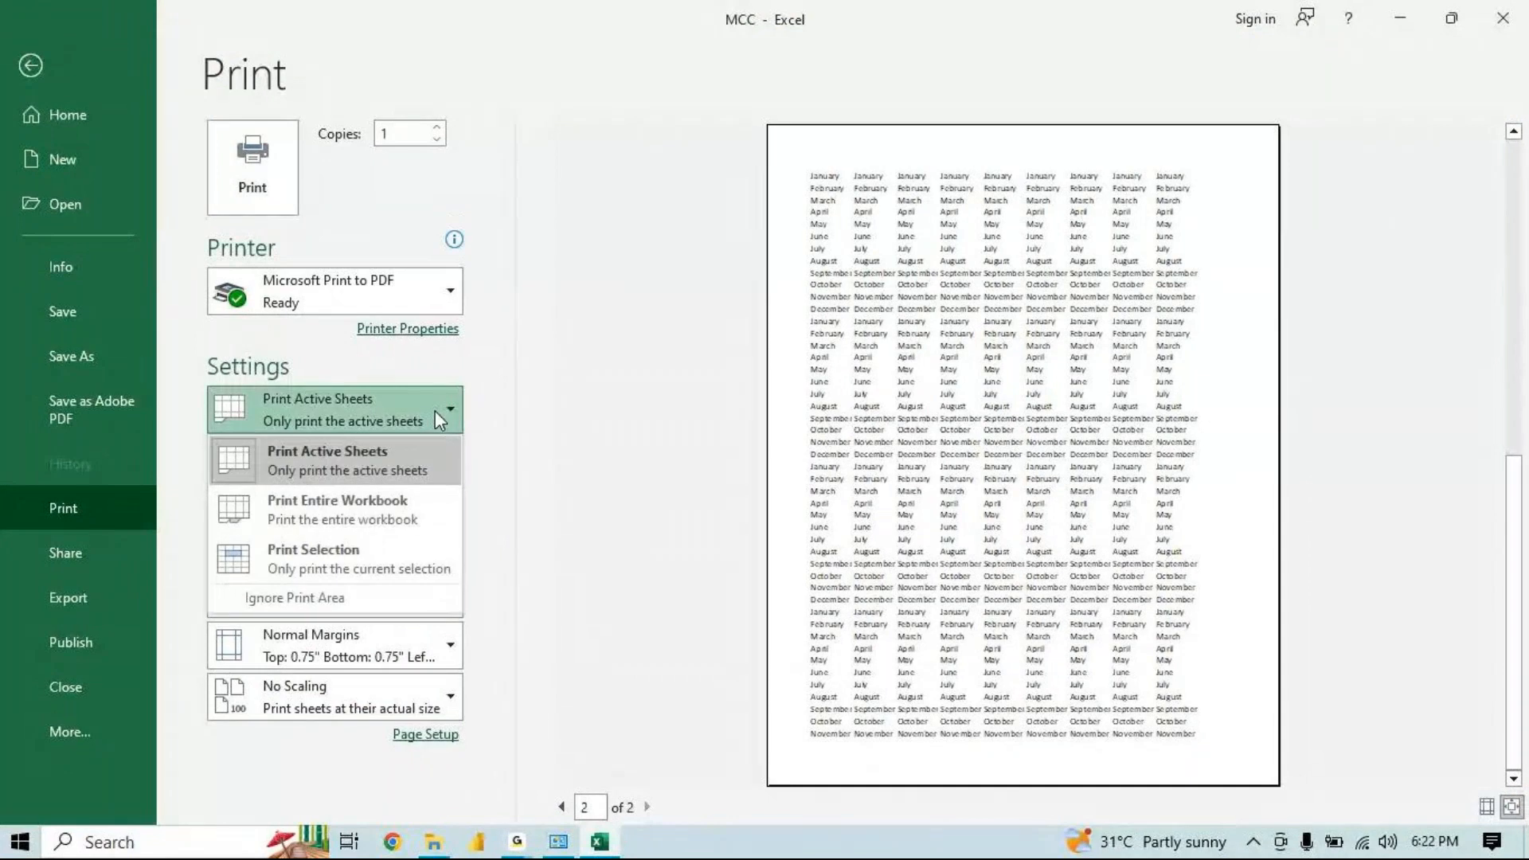
pyautogui.click(384, 500)
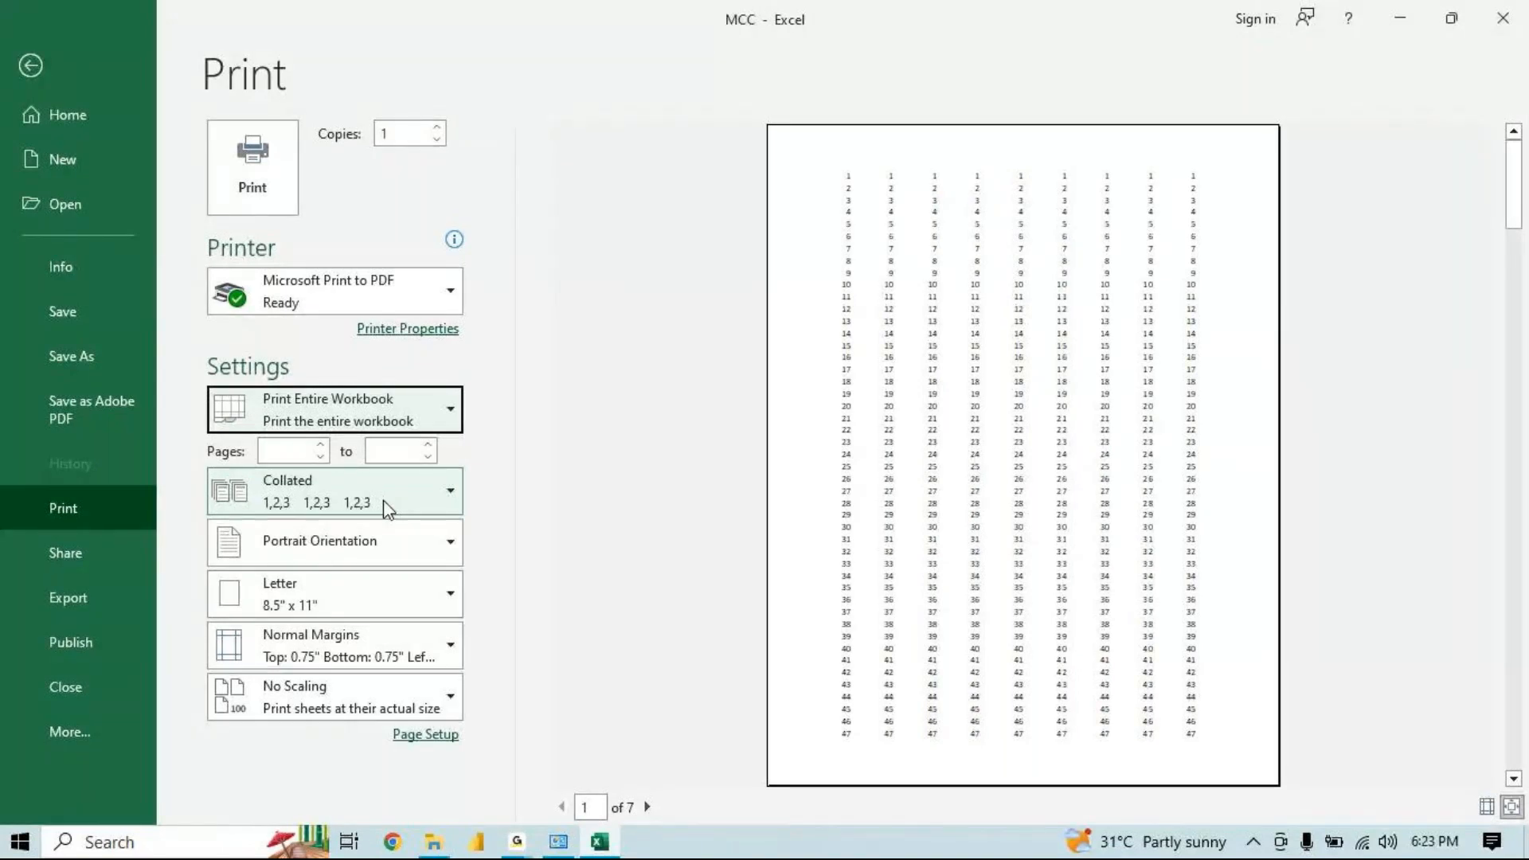
# Page forward and back through the seven-page workbook preview, then leave the print view
pyautogui.click(648, 808)
pyautogui.click(647, 807)
pyautogui.click(648, 808)
pyautogui.click(647, 807)
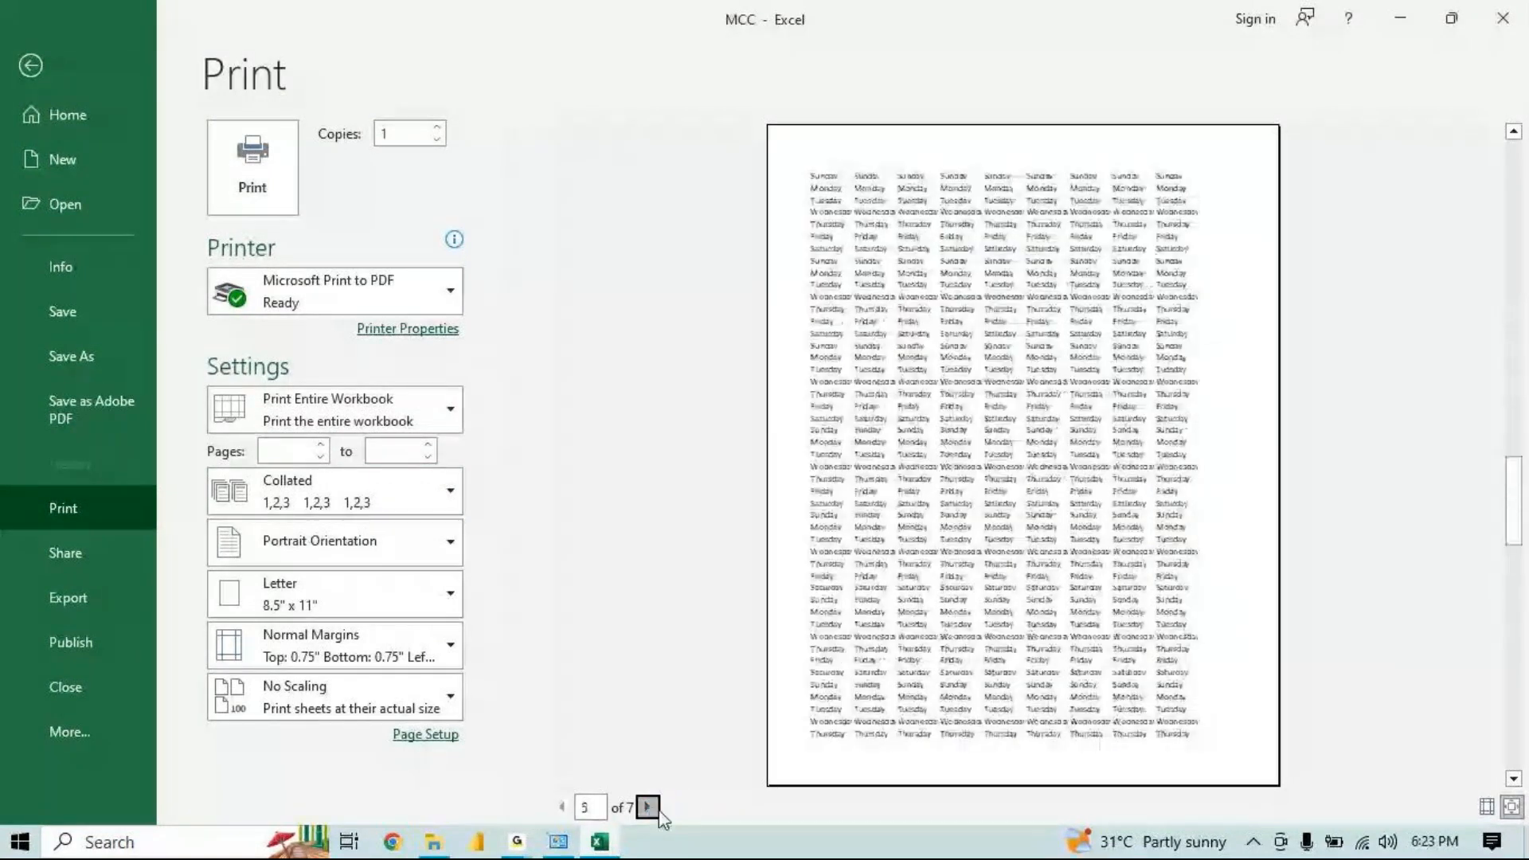
pyautogui.click(648, 807)
pyautogui.click(648, 806)
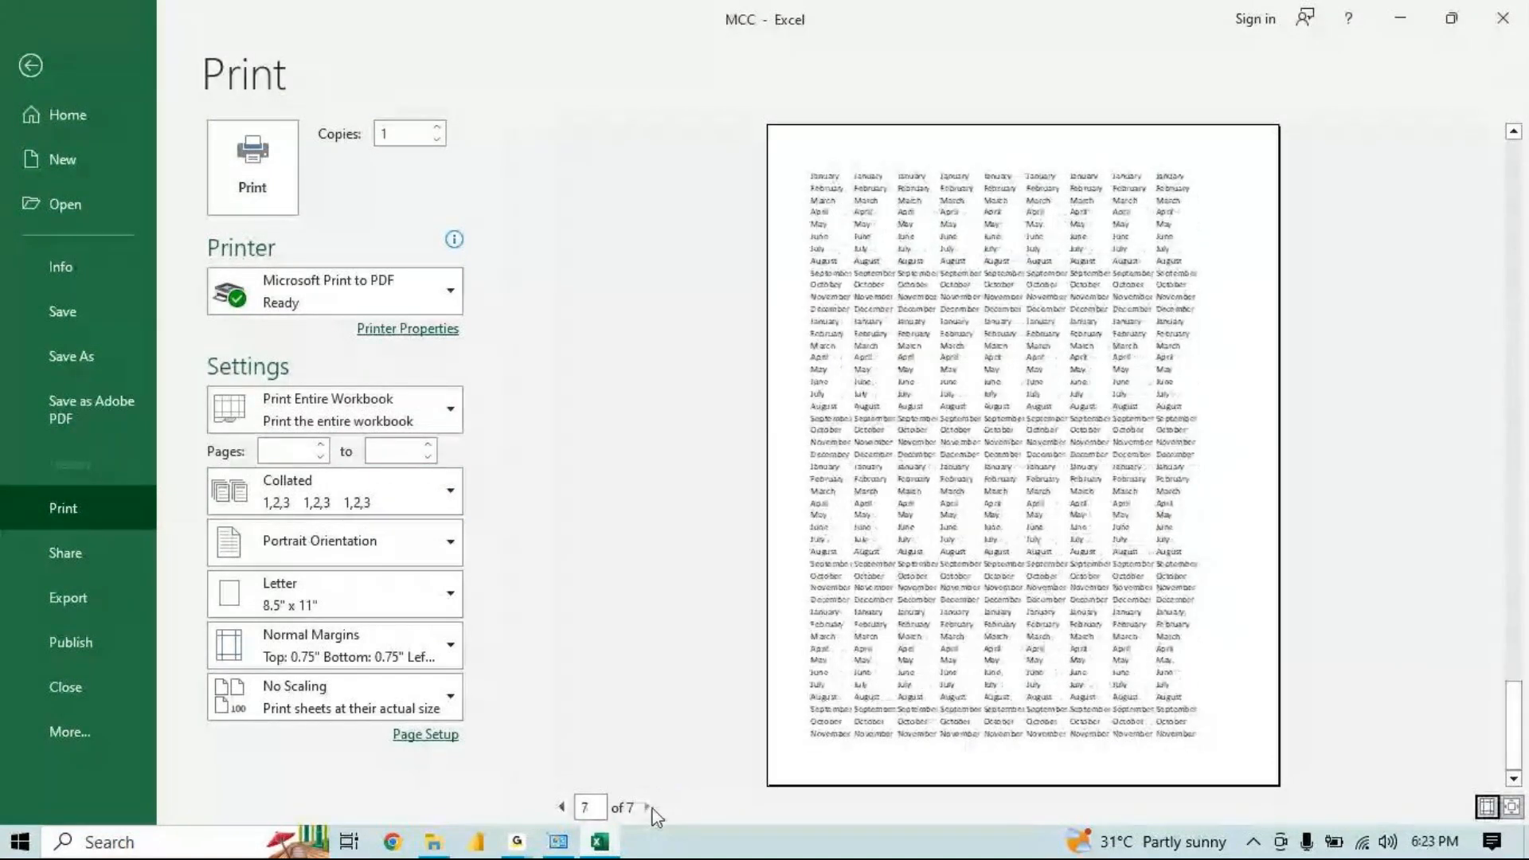
pyautogui.click(647, 806)
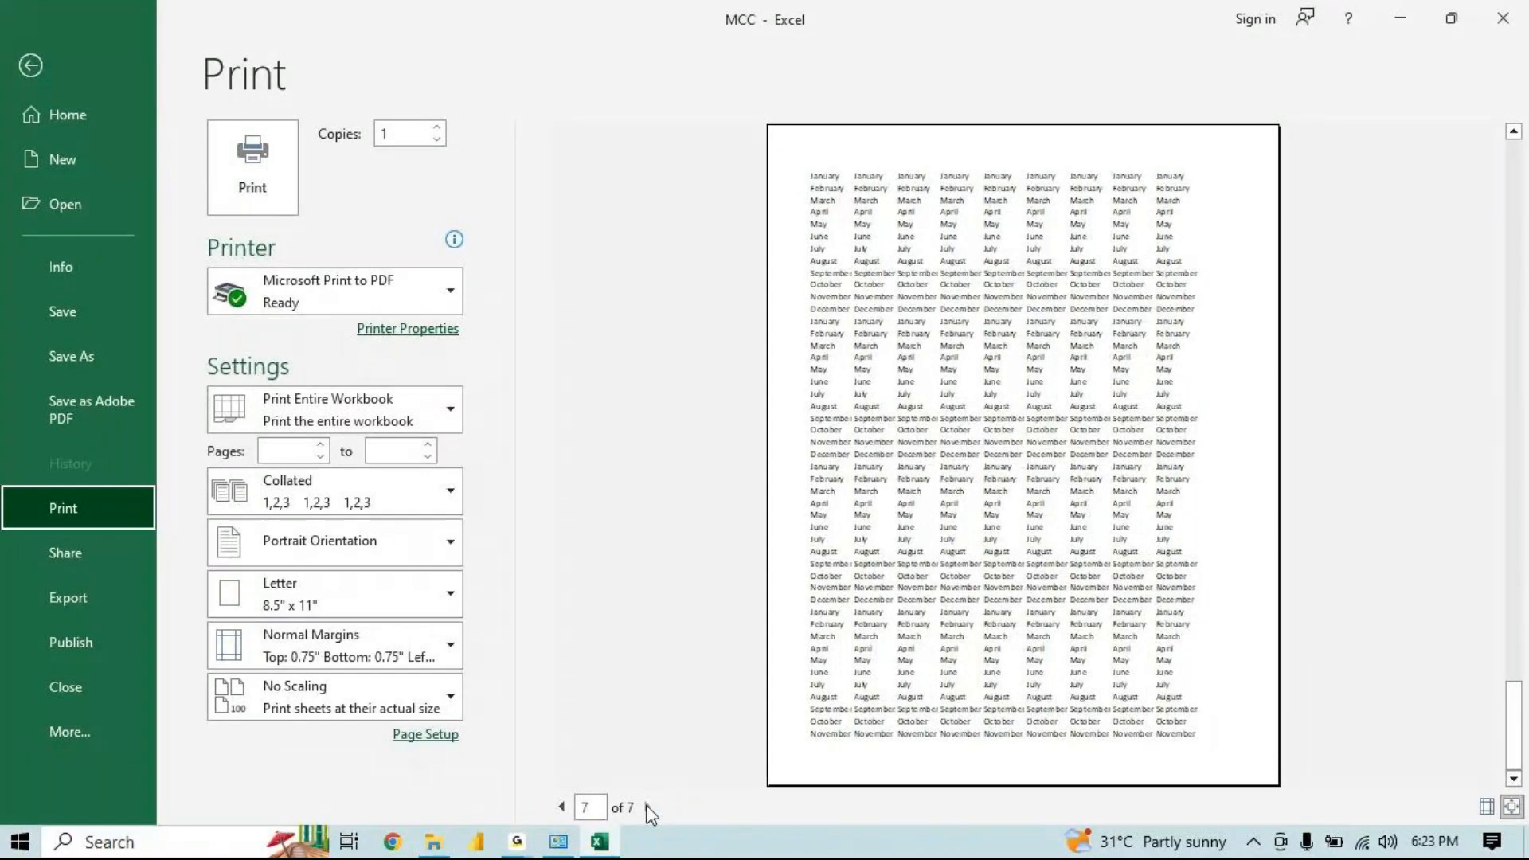
pyautogui.click(561, 807)
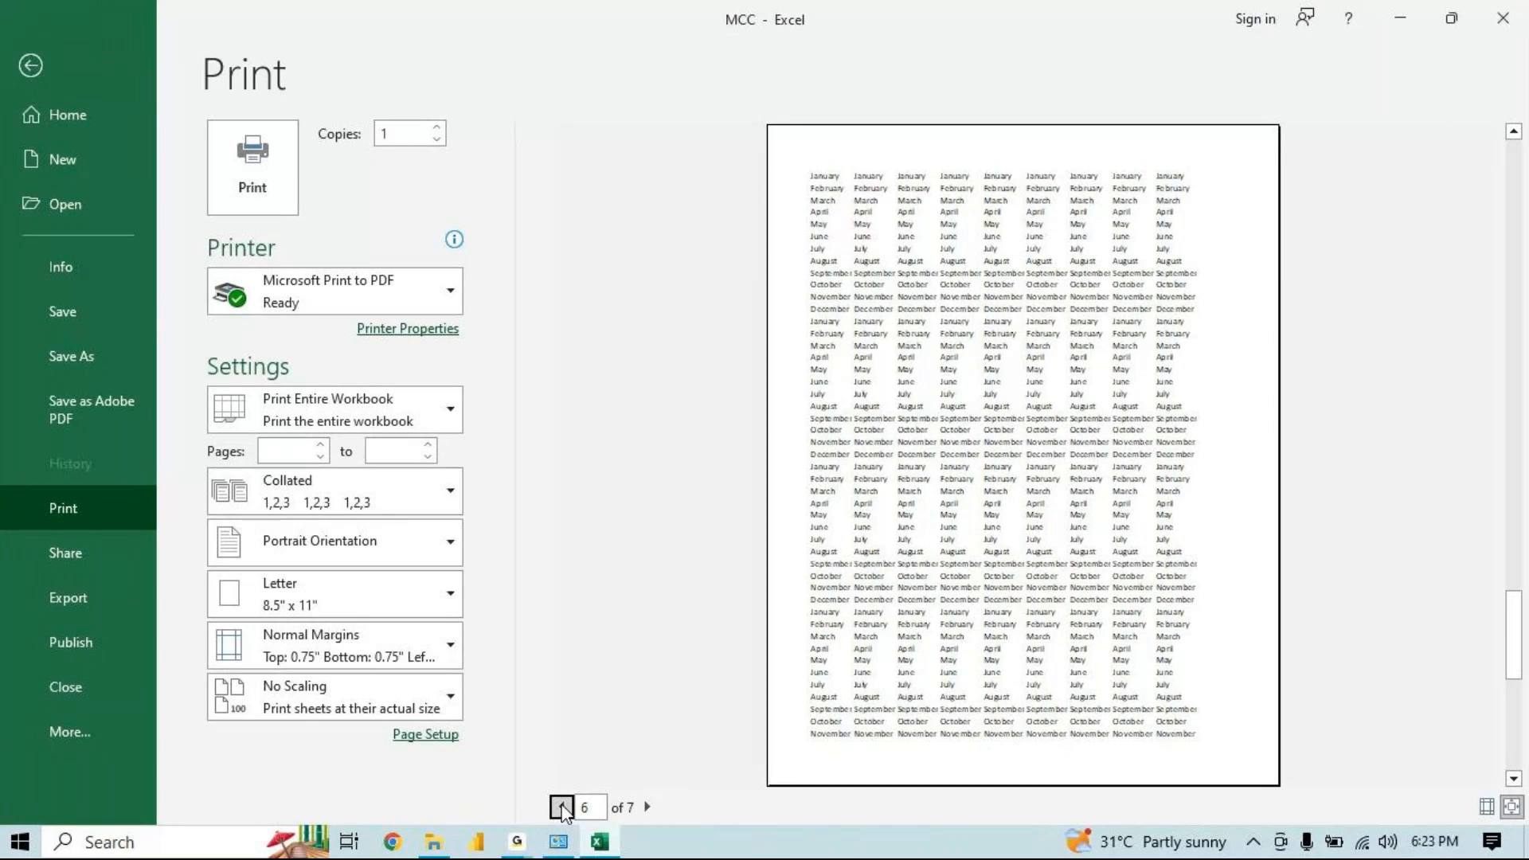
pyautogui.click(561, 807)
pyautogui.click(561, 807)
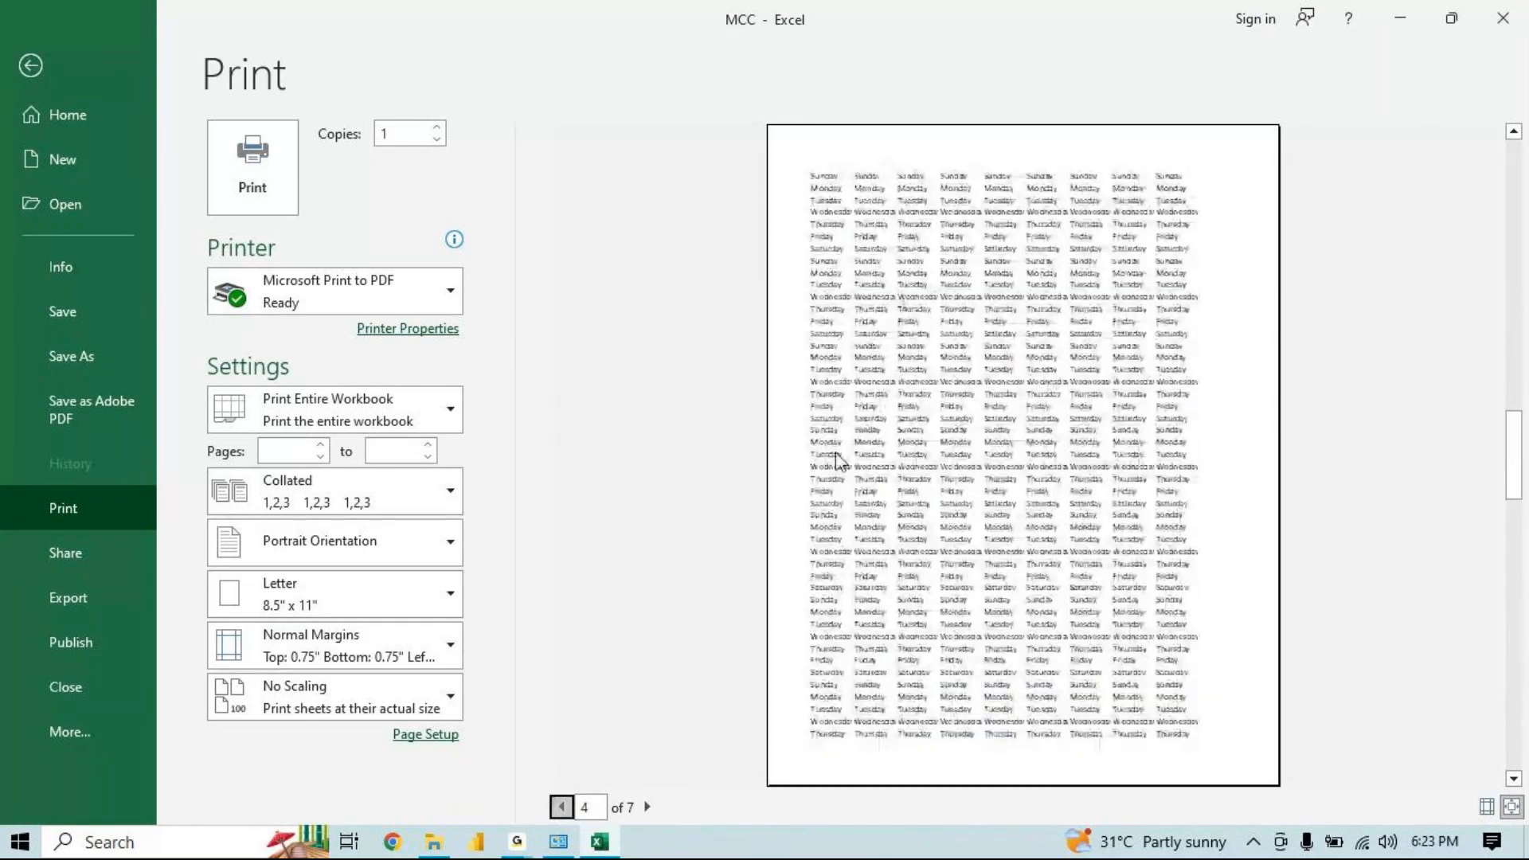
pyautogui.click(648, 807)
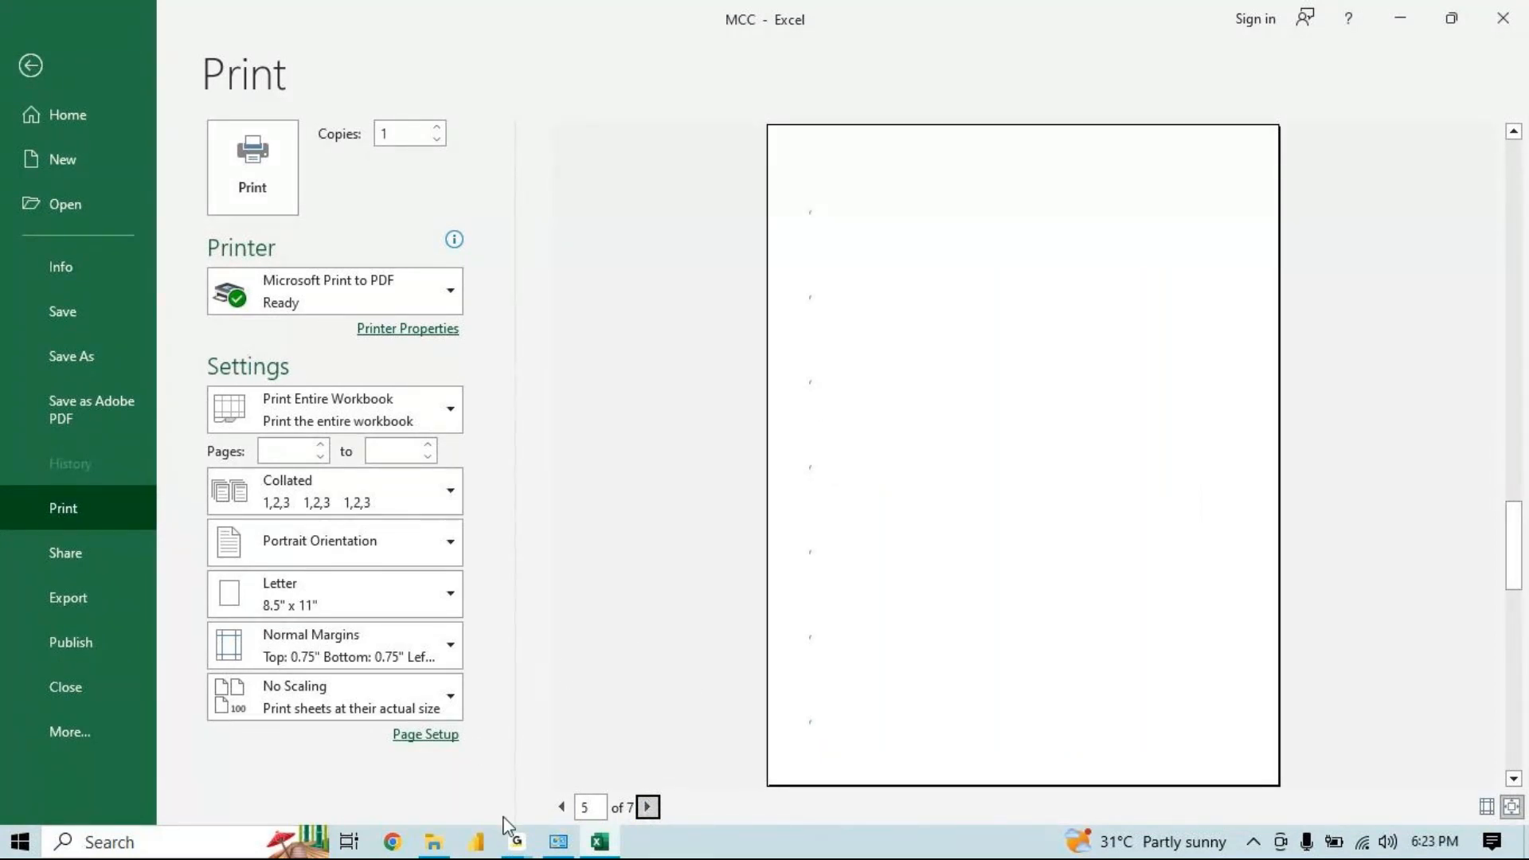
pyautogui.click(517, 842)
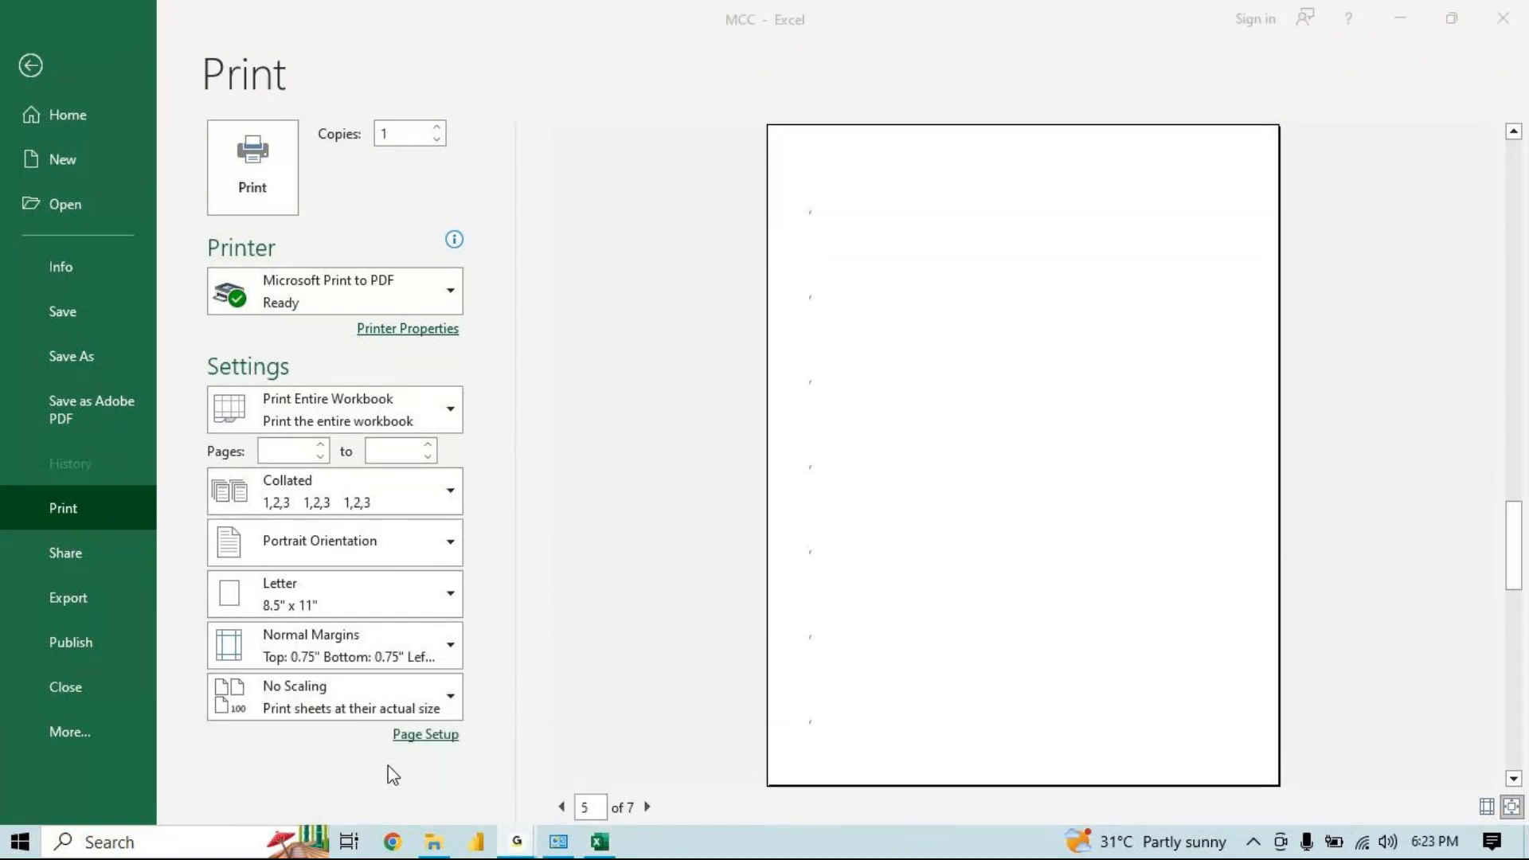
pyautogui.click(595, 851)
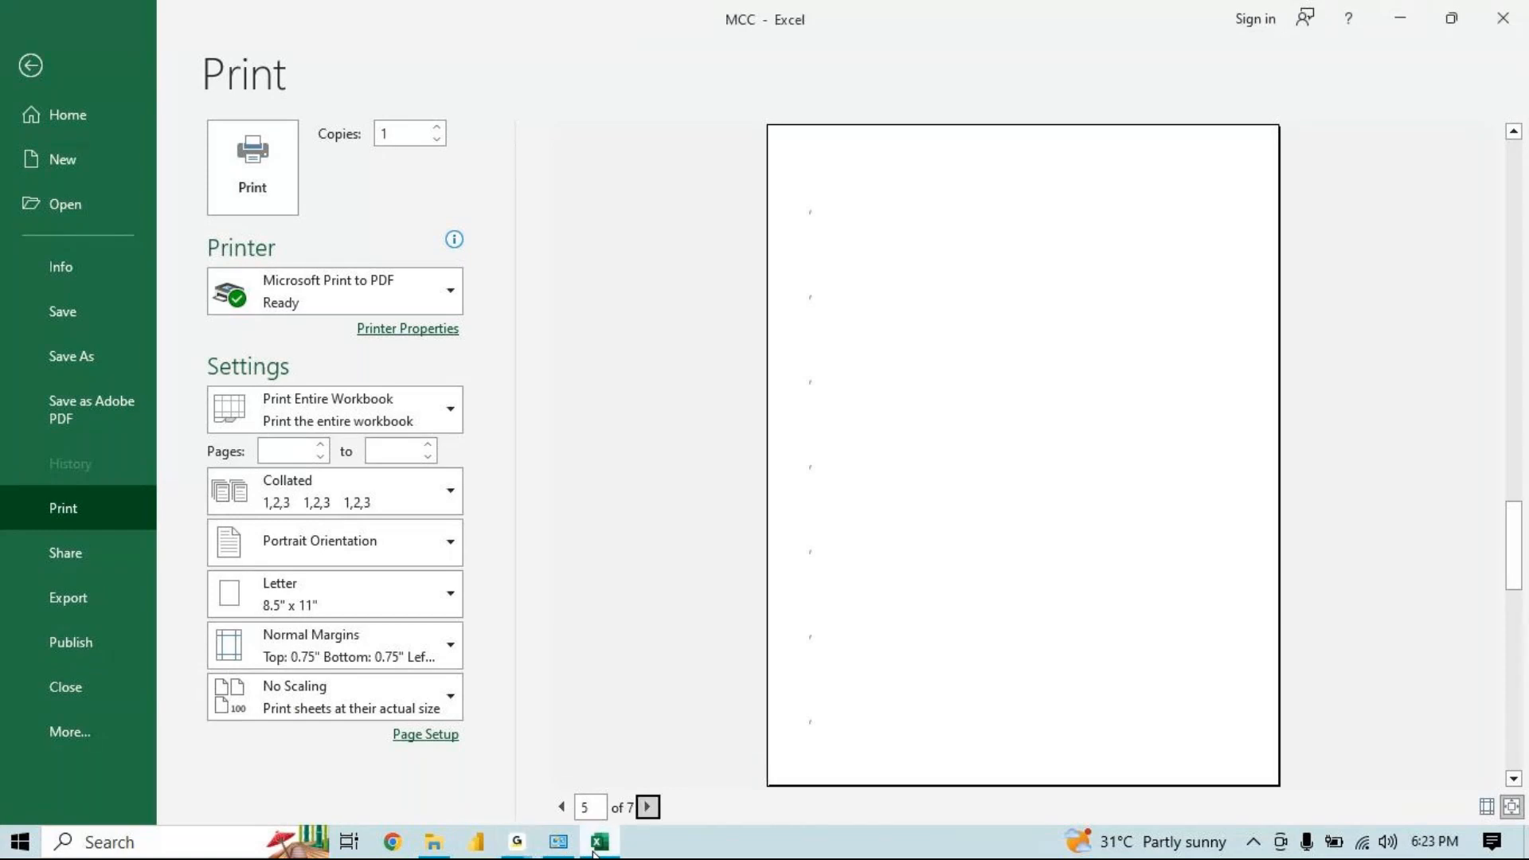
pyautogui.click(45, 72)
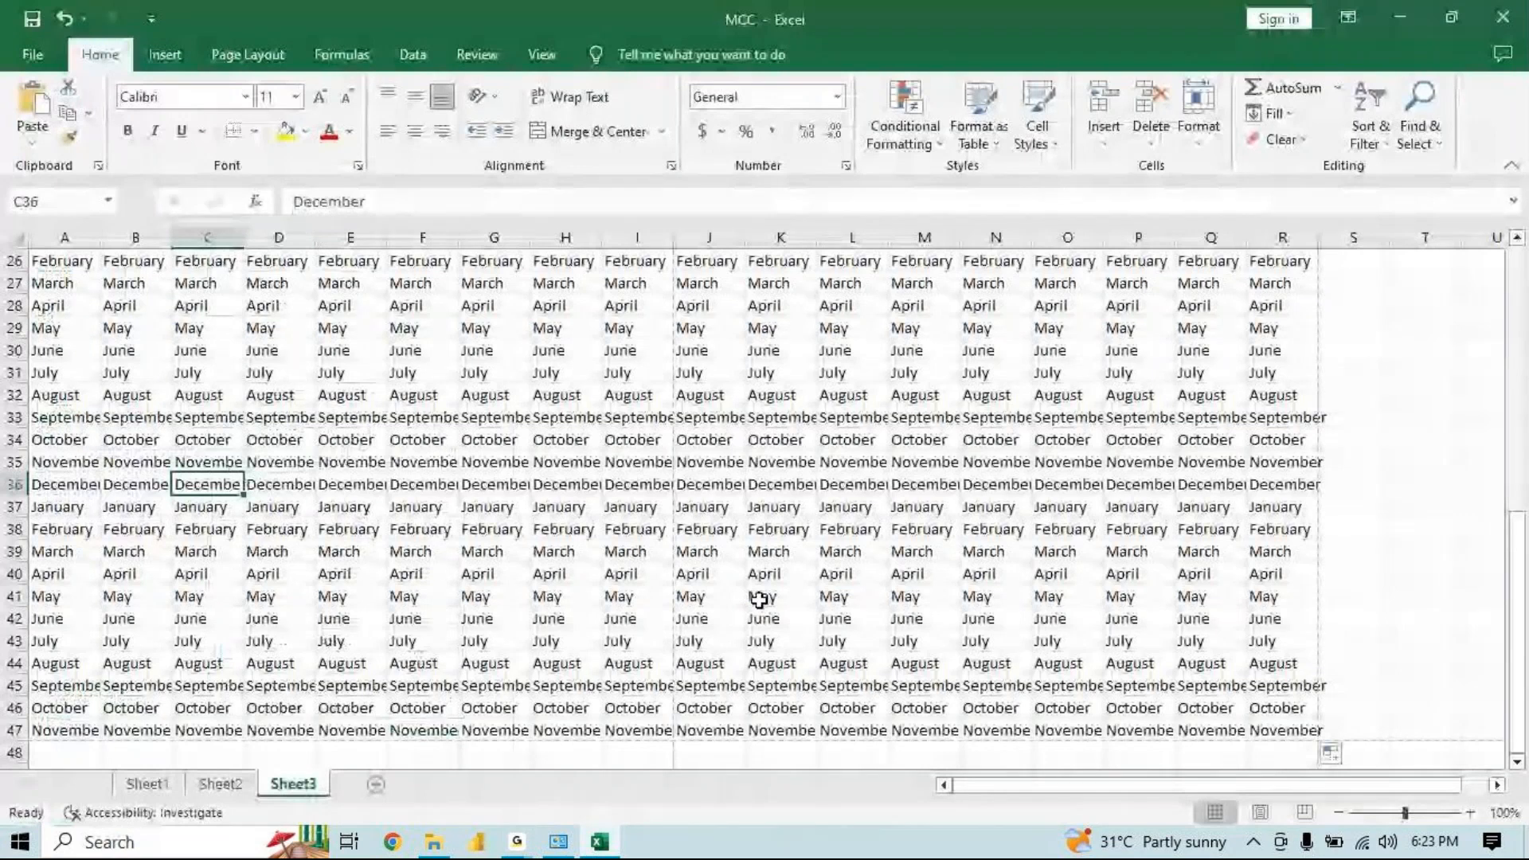
# Clear the contents of column R on Sheet2
pyautogui.rightClick(1282, 239)
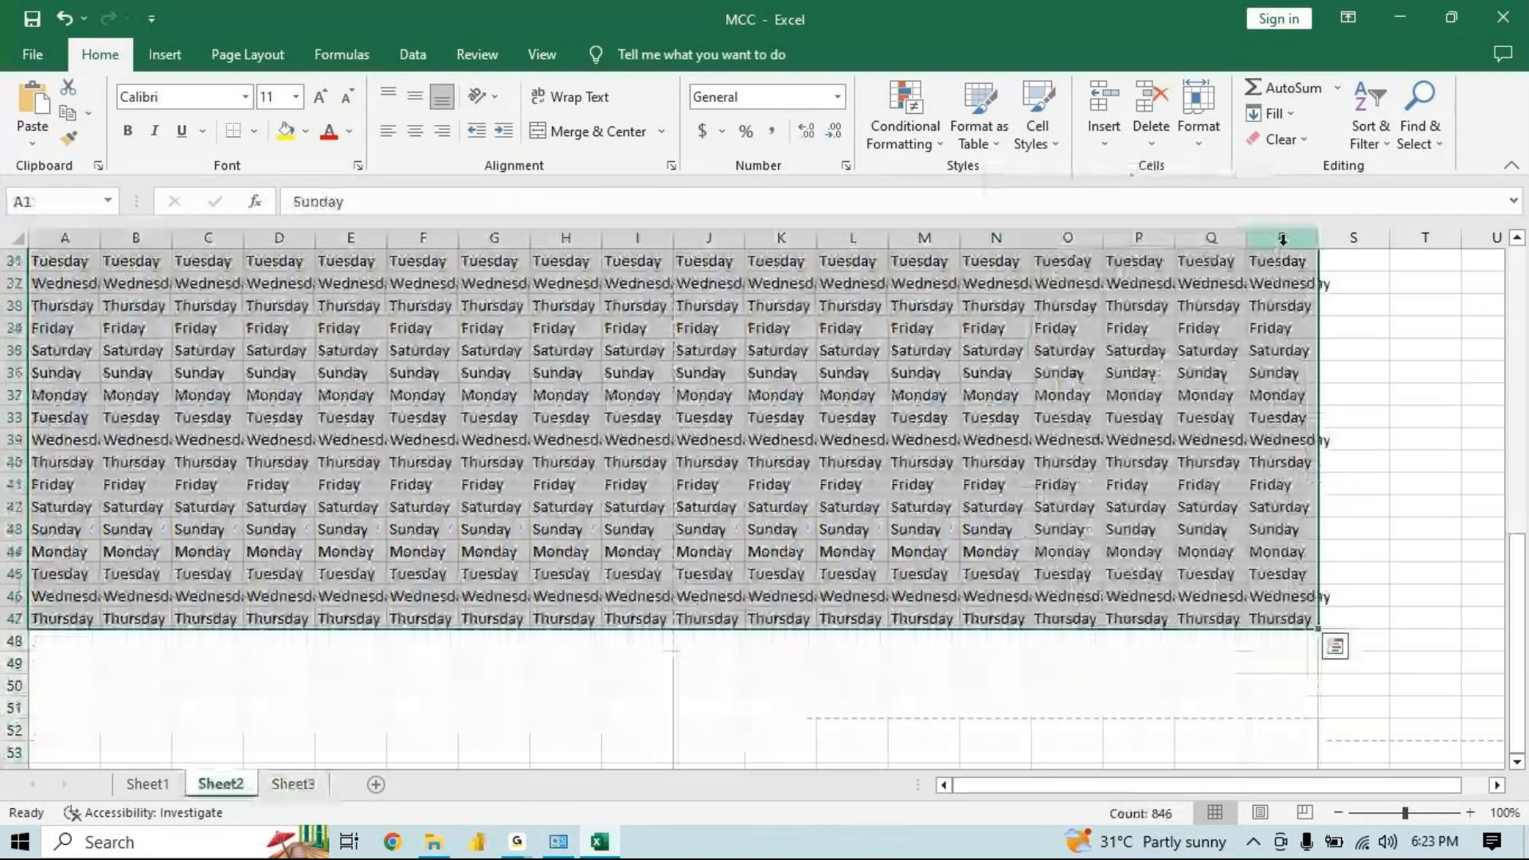
pyautogui.click(1282, 238)
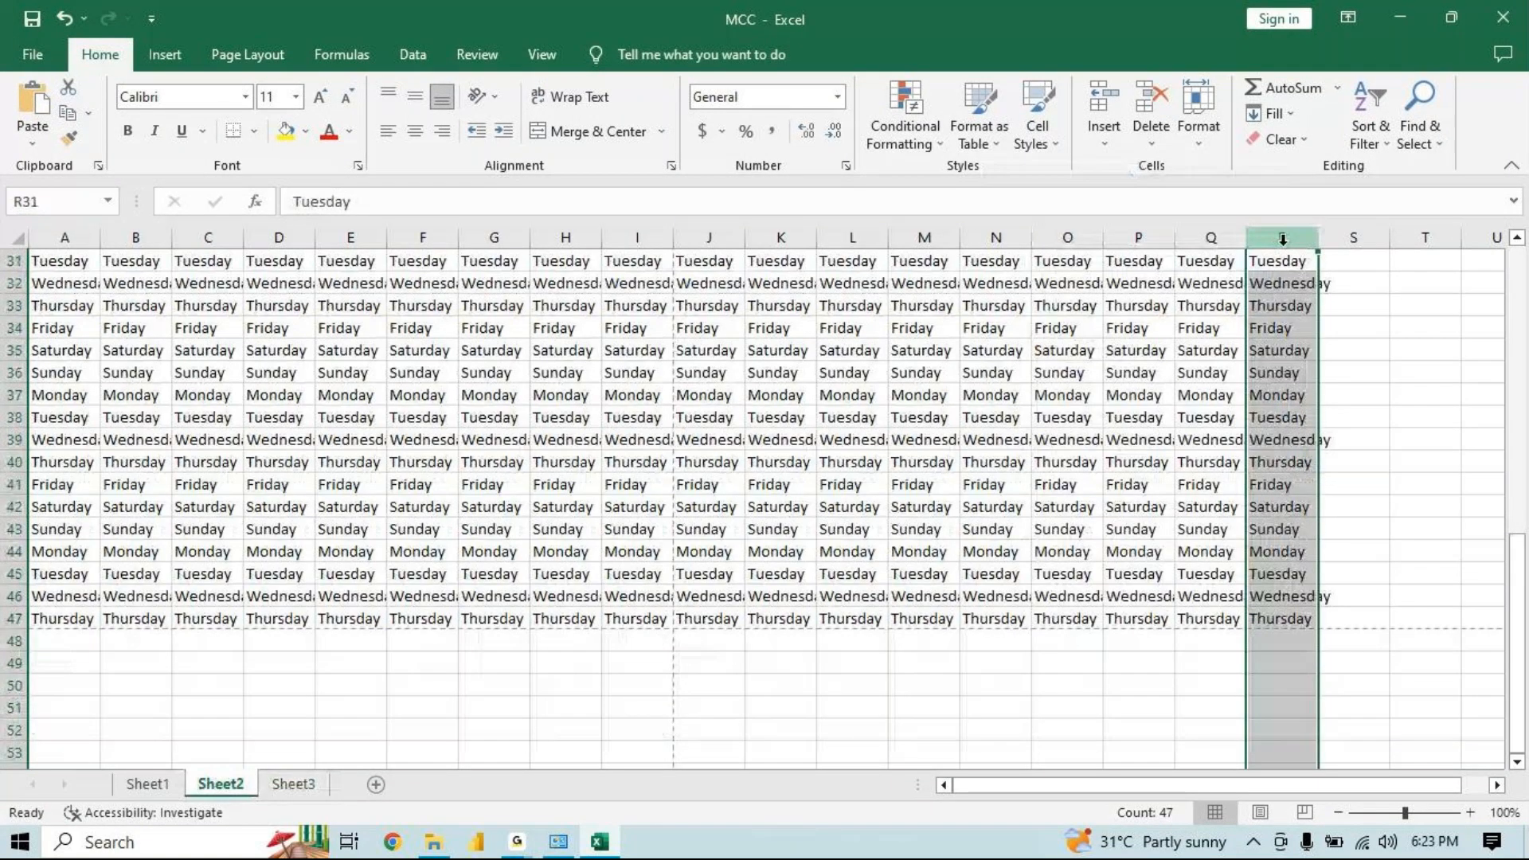
pyautogui.rightClick(1282, 238)
# Switch to Sheet1 and clear the contents of its column R
pyautogui.click(148, 783)
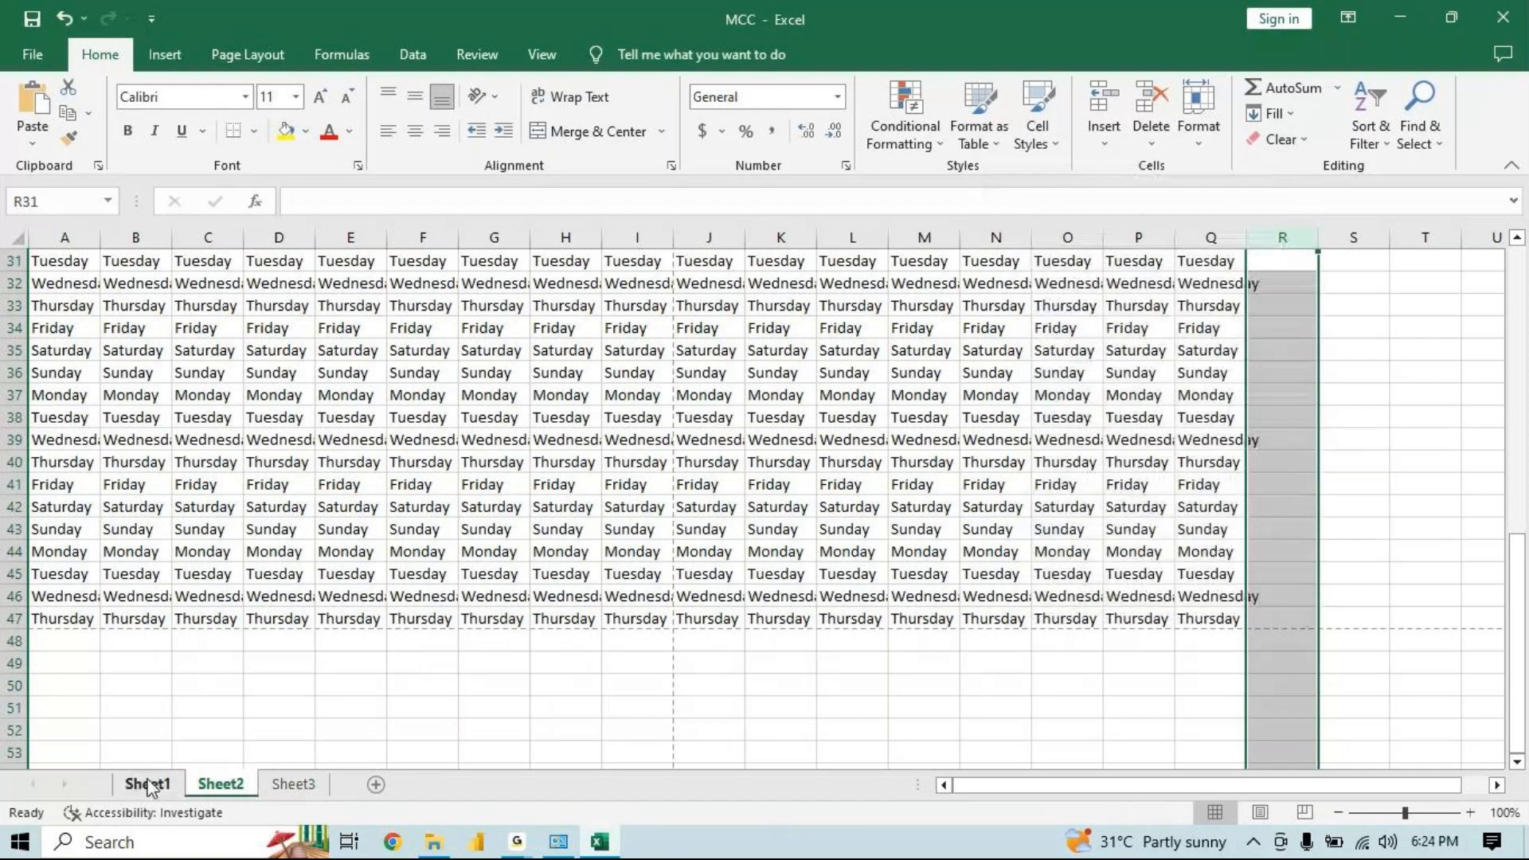
pyautogui.click(148, 783)
pyautogui.click(1282, 239)
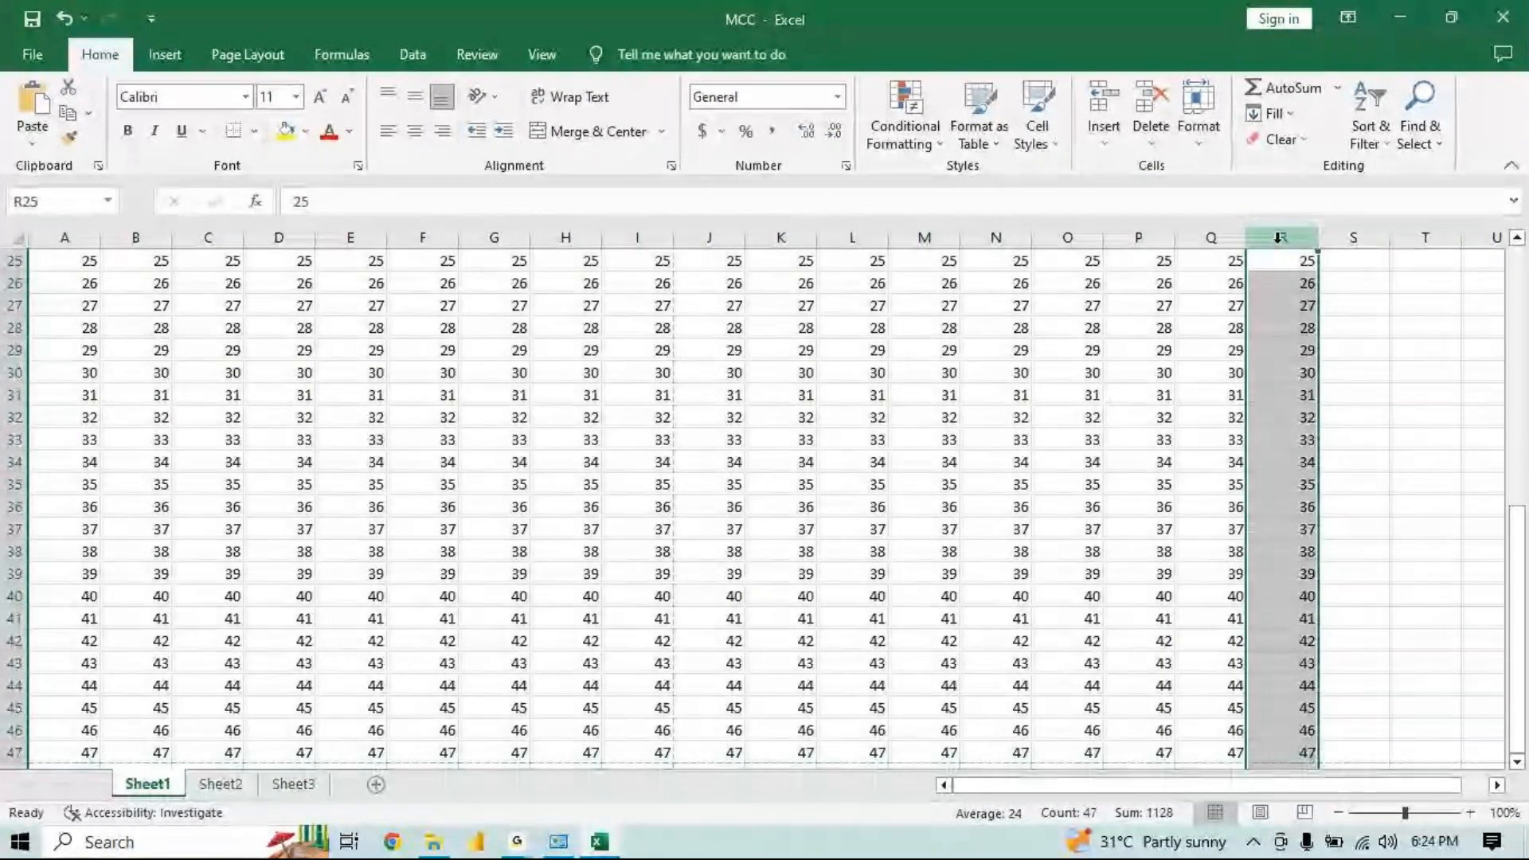
pyautogui.rightClick(1282, 238)
pyautogui.click(1089, 462)
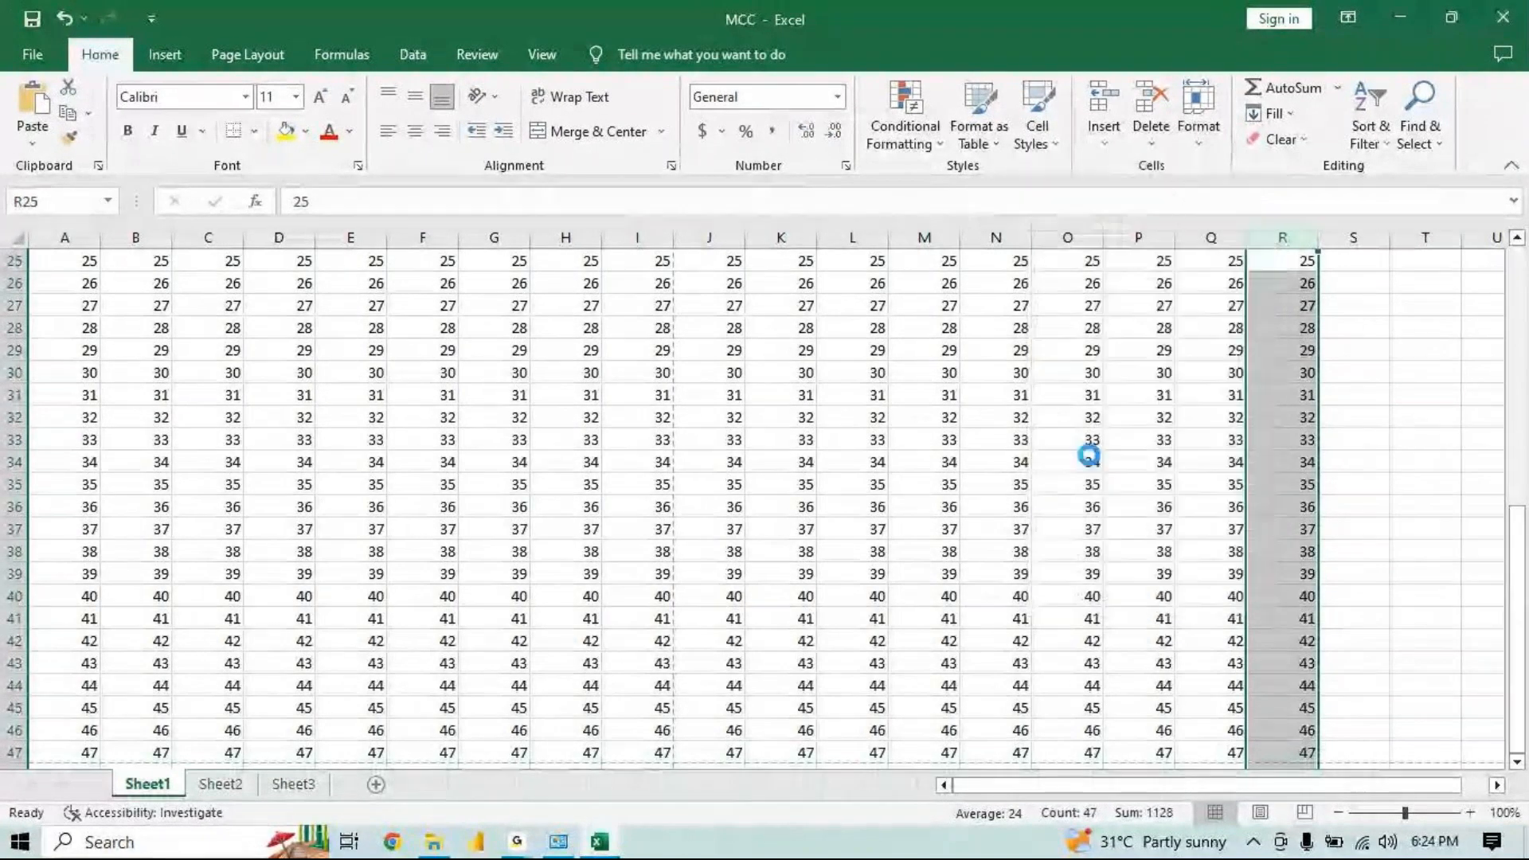
# Open the print preview and page through the six pages of the workbook
pyautogui.hotkey('ctrl', 'p')
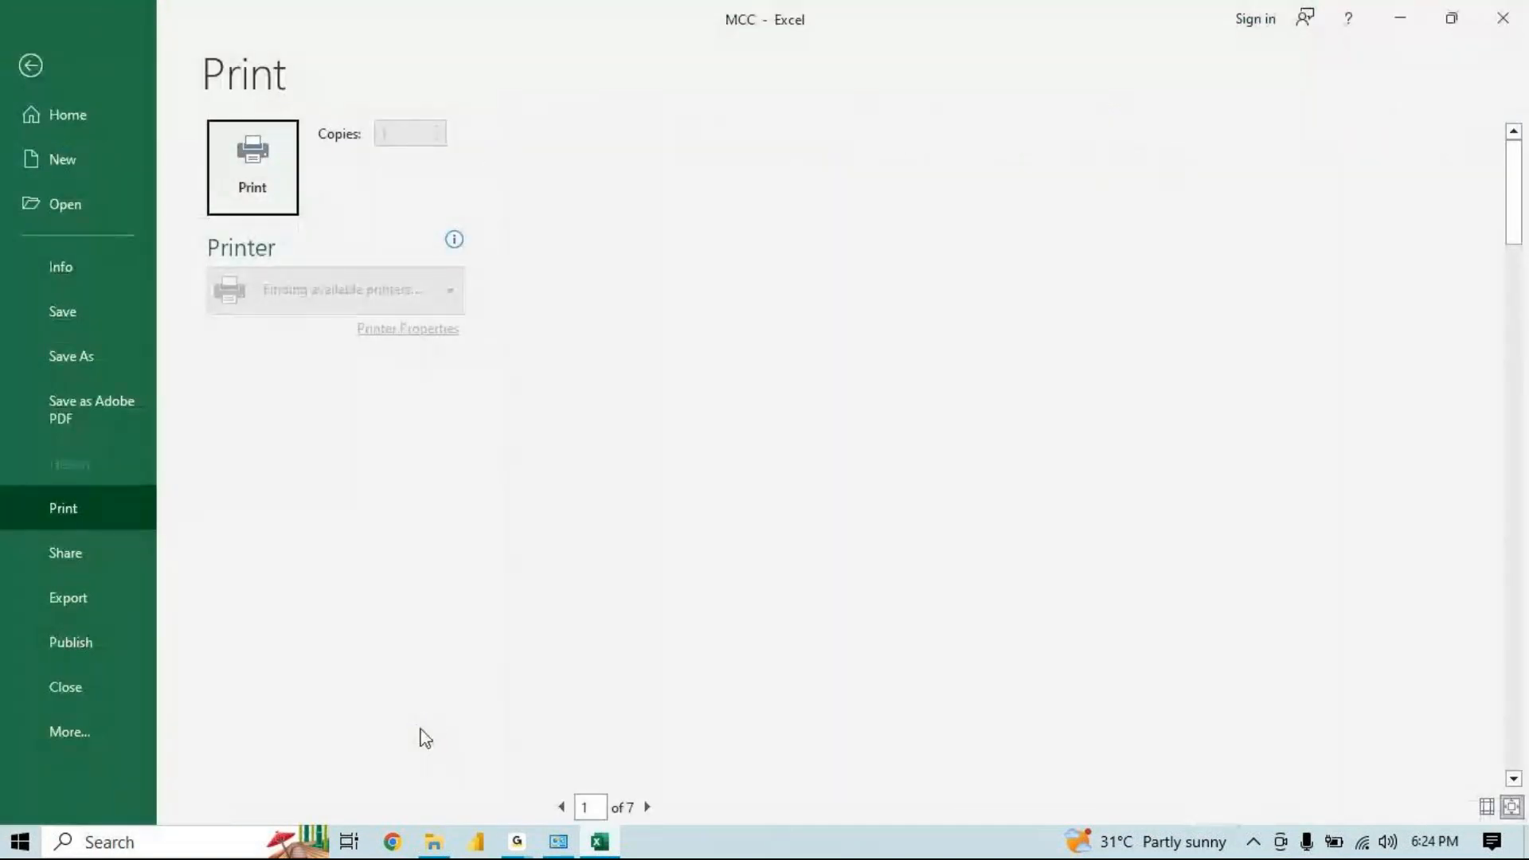
pyautogui.click(647, 807)
pyautogui.click(648, 807)
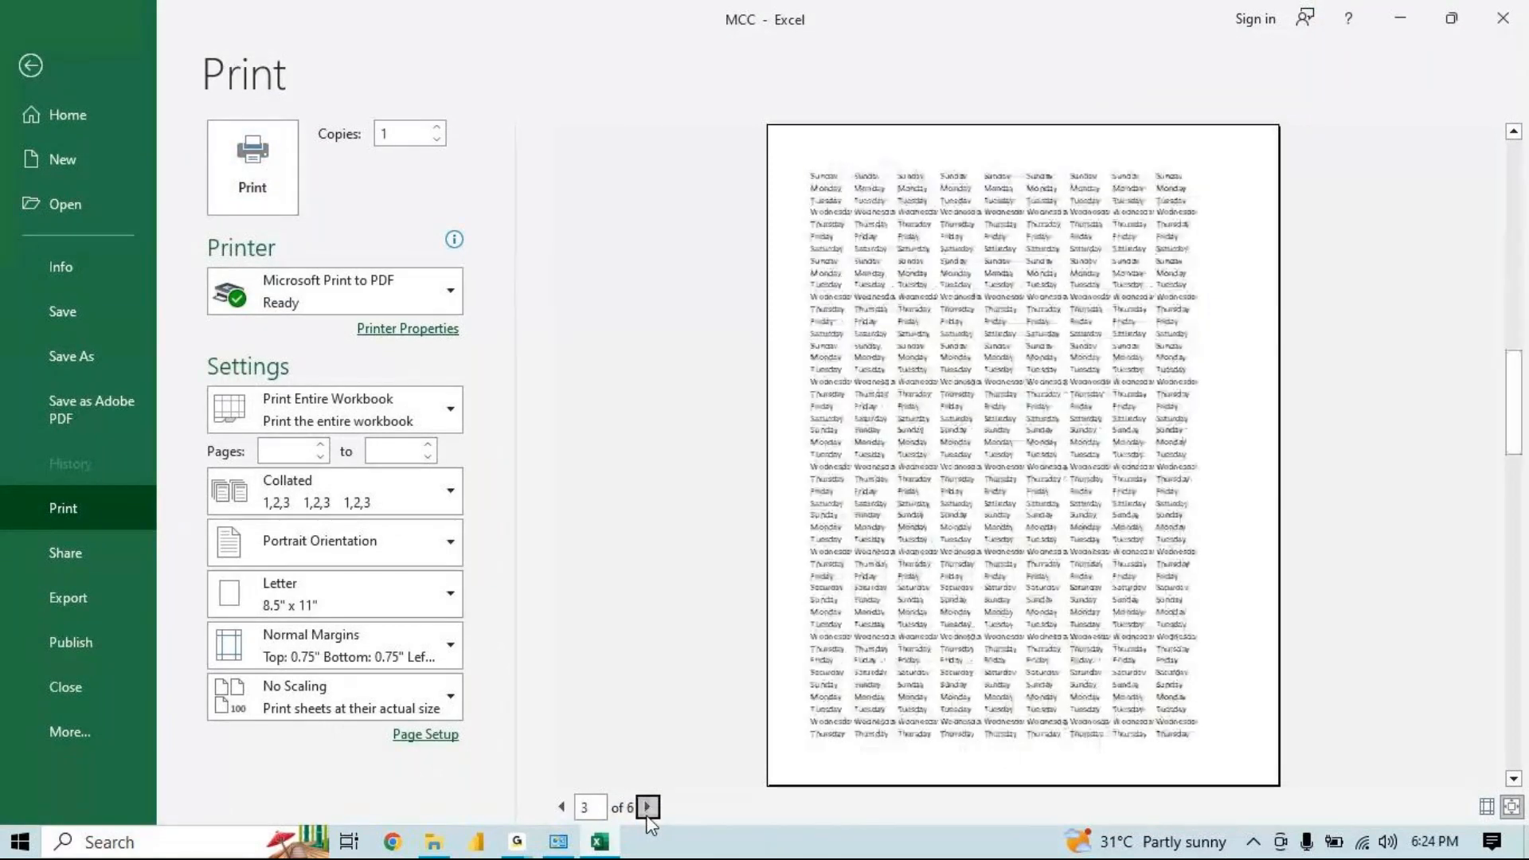
pyautogui.click(648, 806)
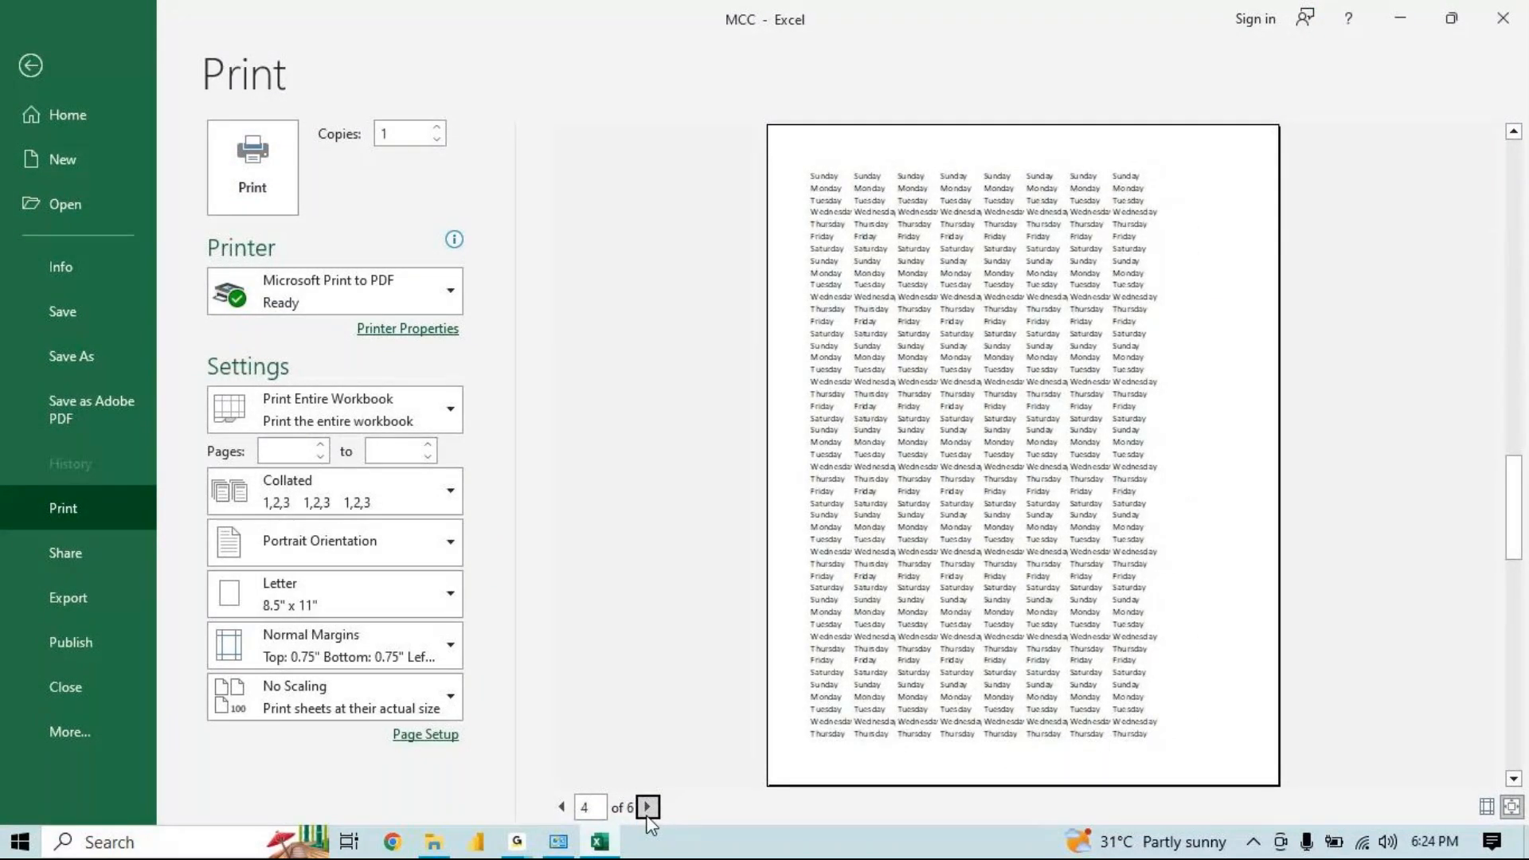
pyautogui.click(647, 807)
pyautogui.click(647, 807)
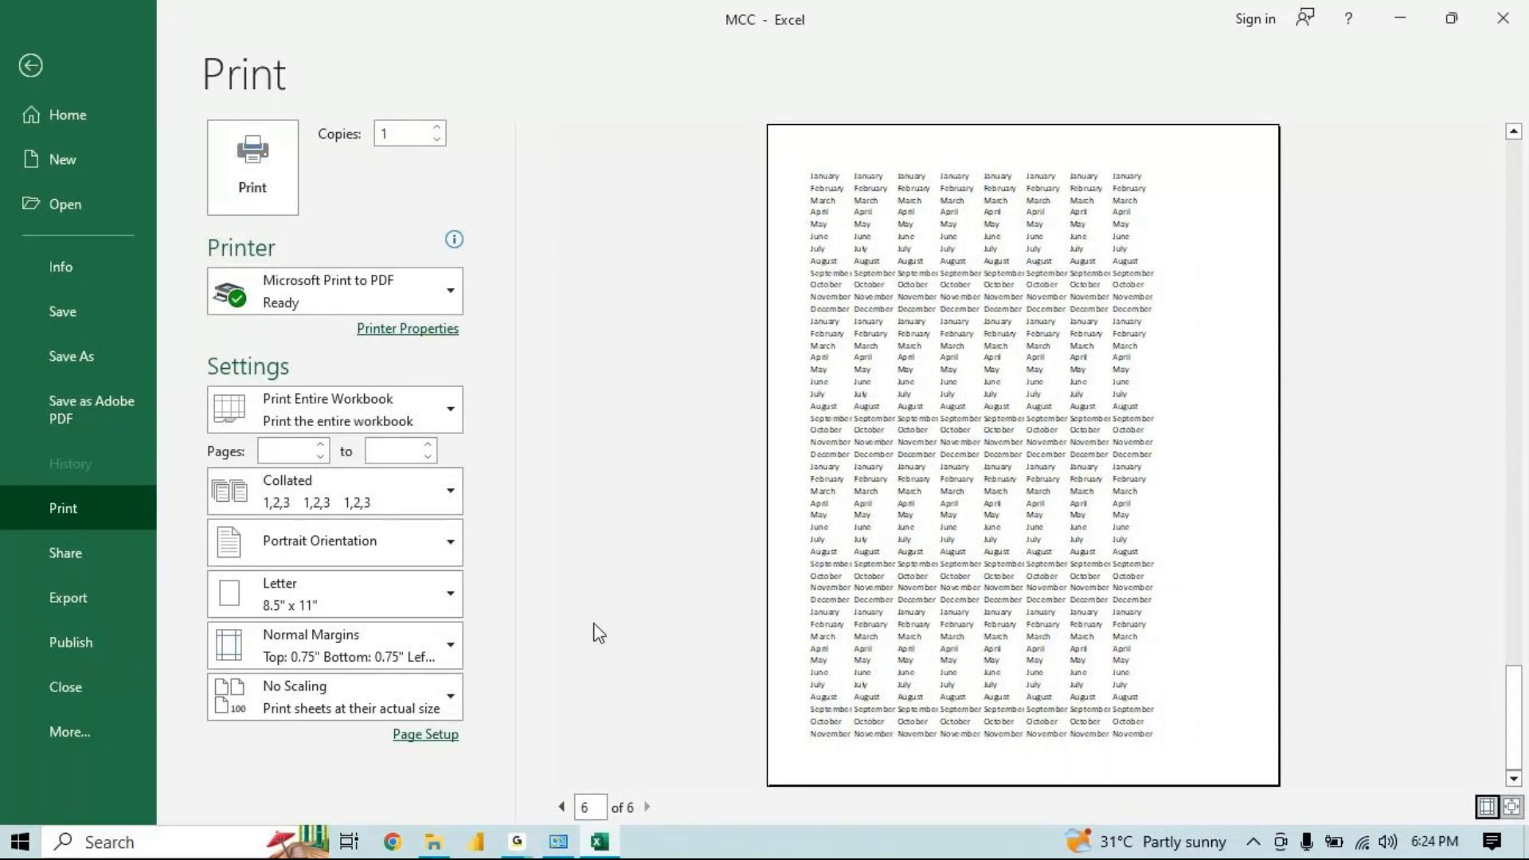
# Switch the print scope to active sheets and back to Print Entire Workbook, then leave the print view
pyautogui.click(418, 411)
pyautogui.click(418, 409)
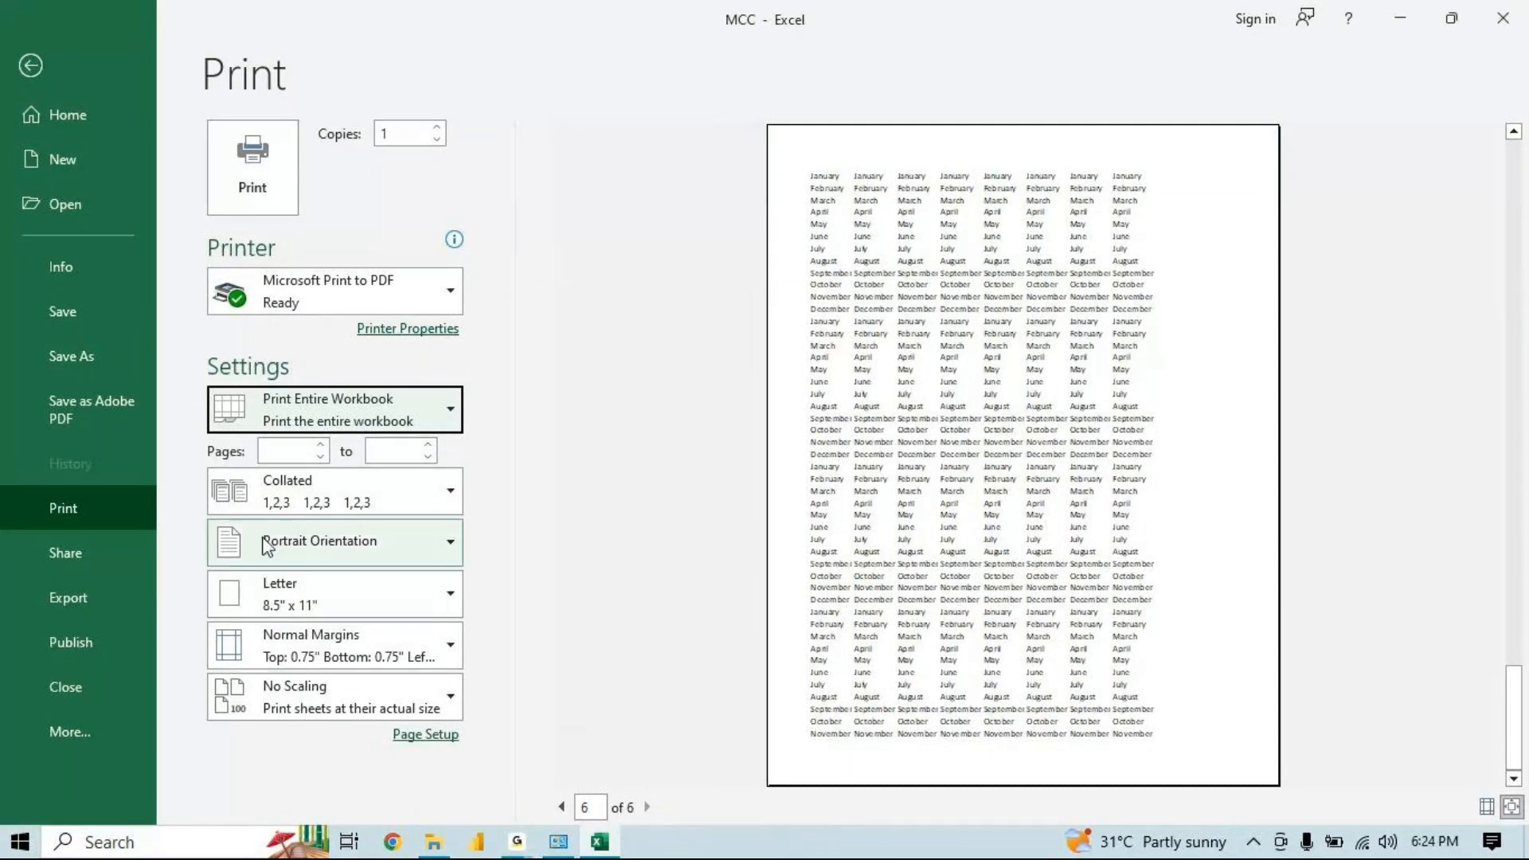
pyautogui.click(334, 425)
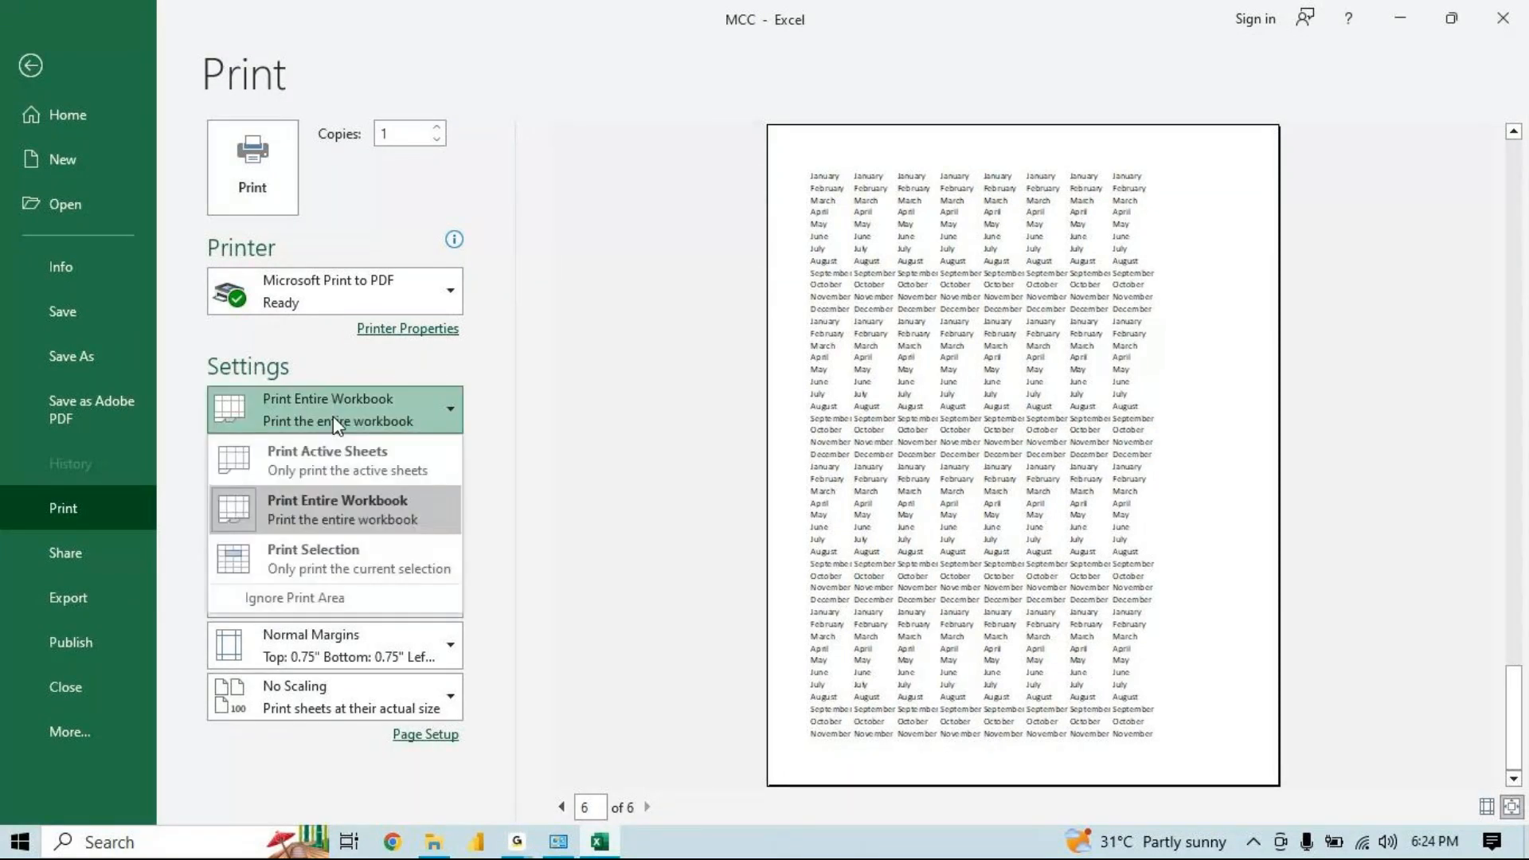
pyautogui.press('Escape')
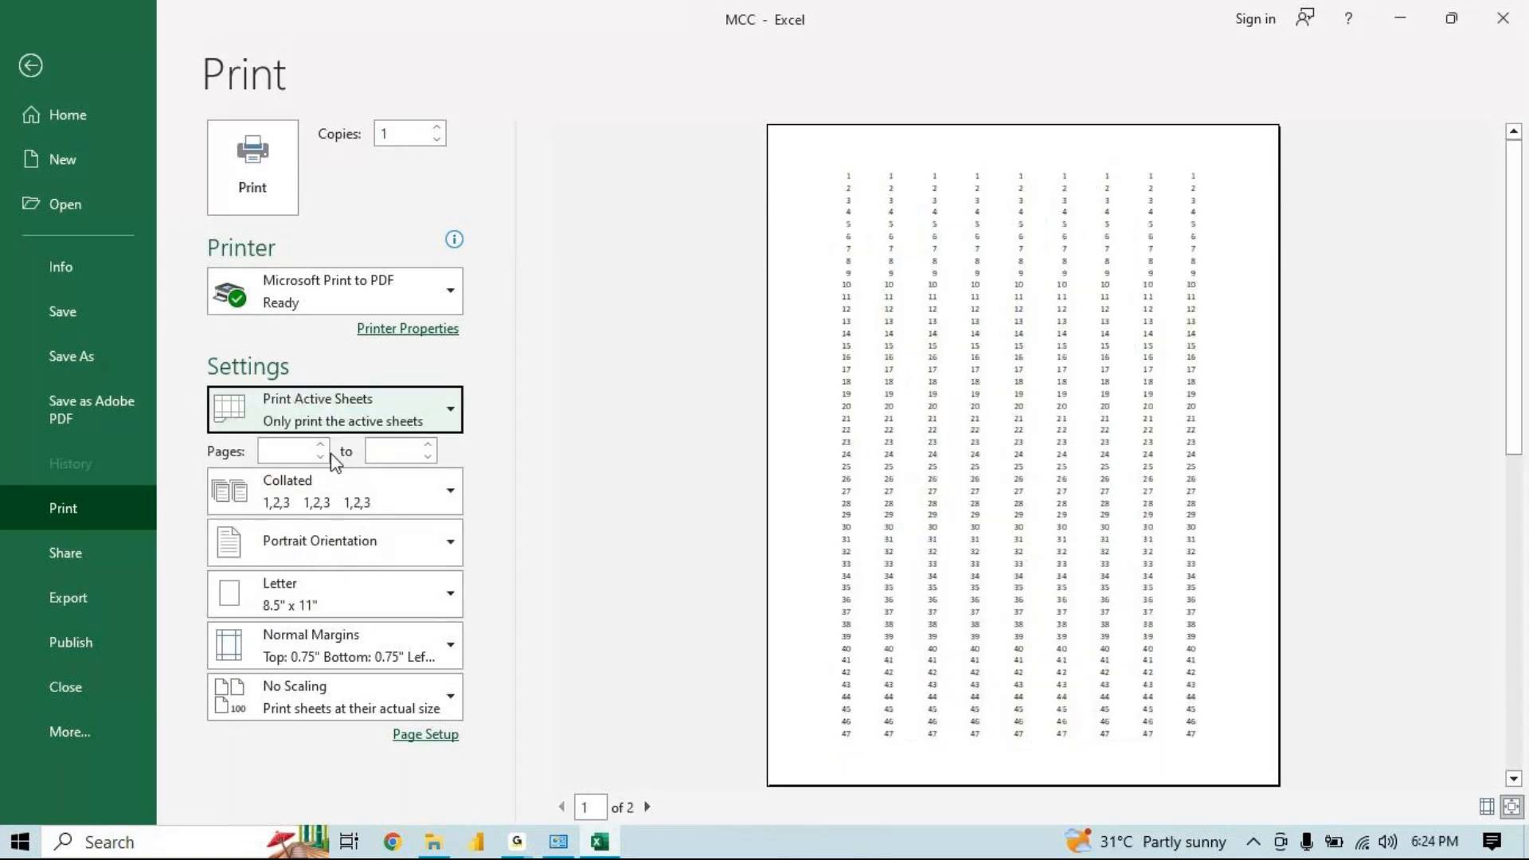
pyautogui.click(323, 399)
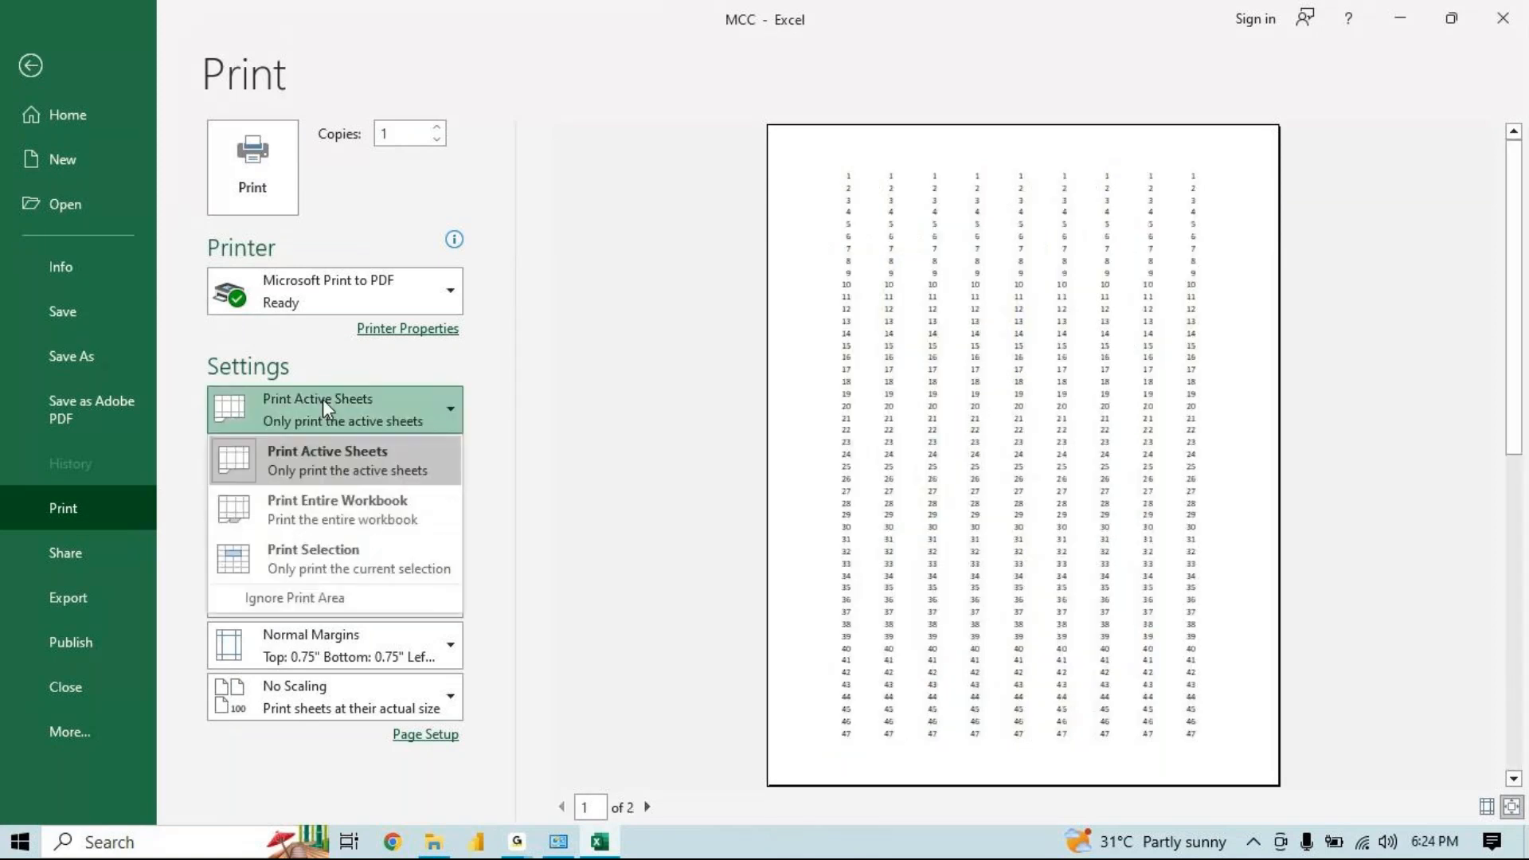
pyautogui.click(293, 513)
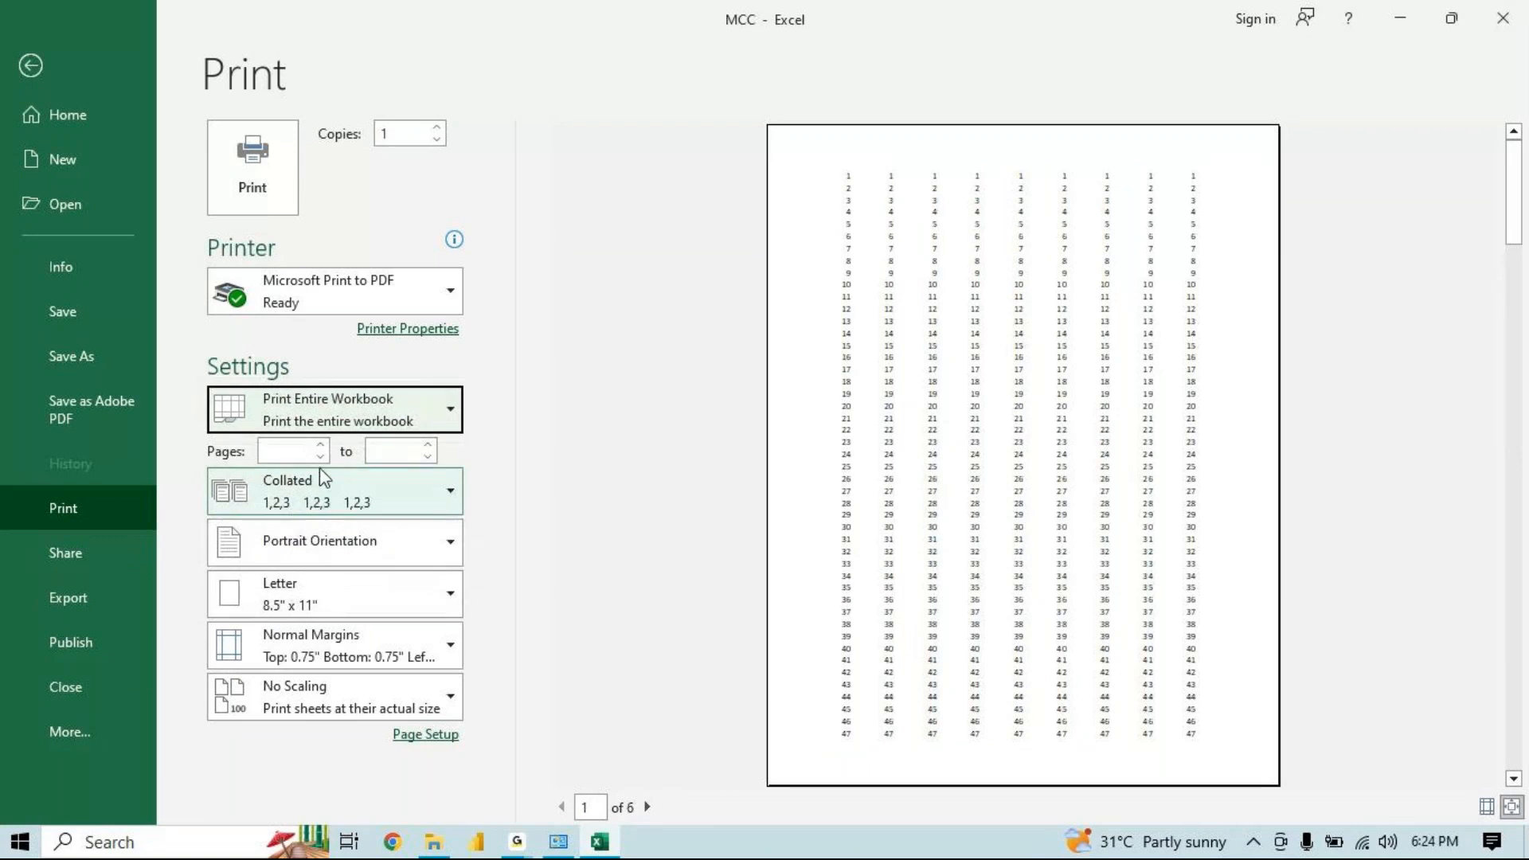
pyautogui.click(382, 422)
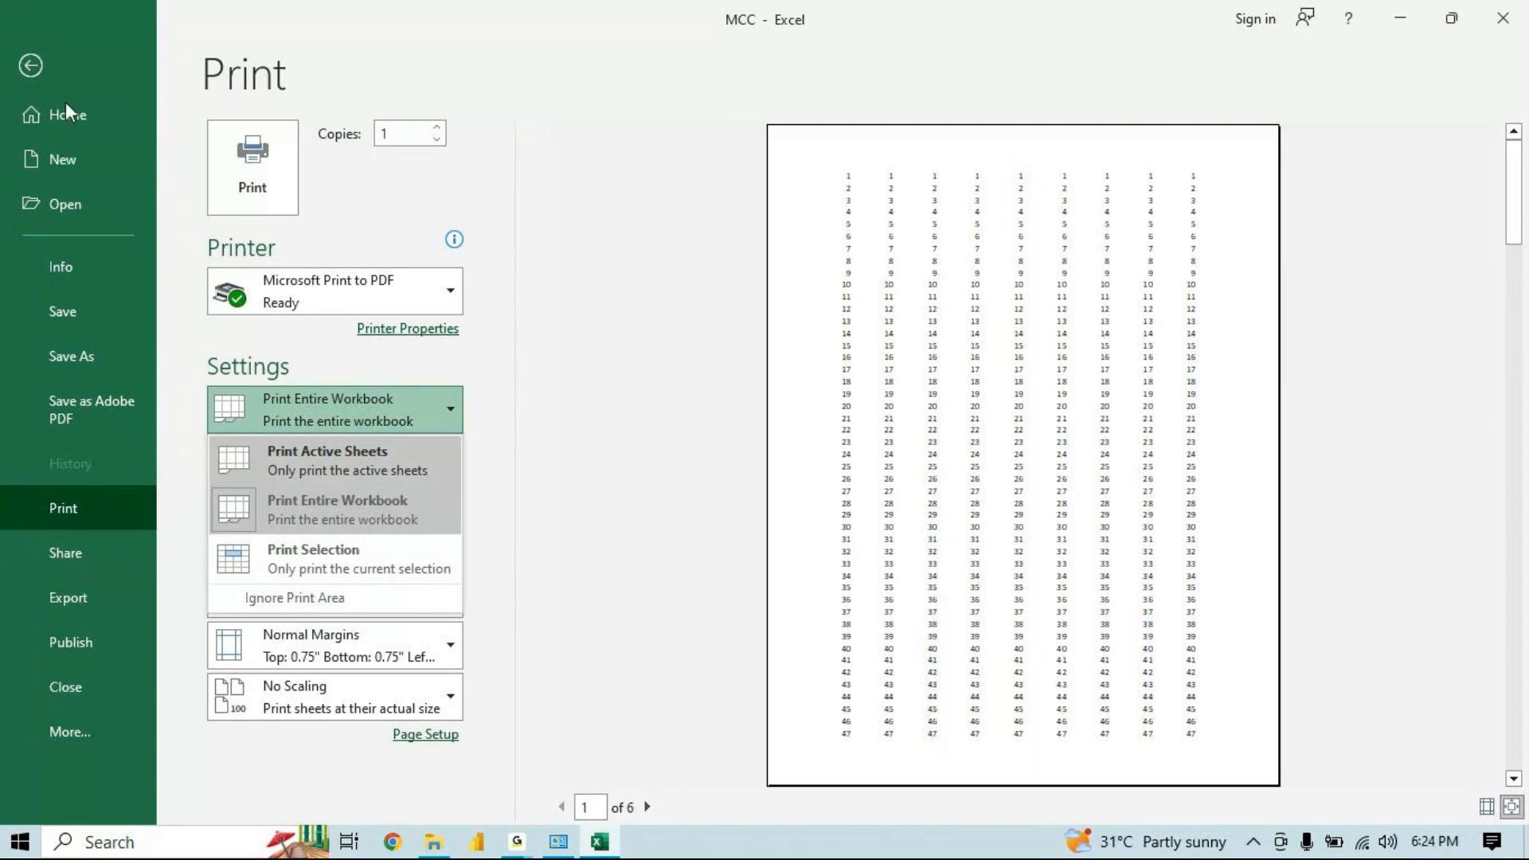
pyautogui.click(14, 64)
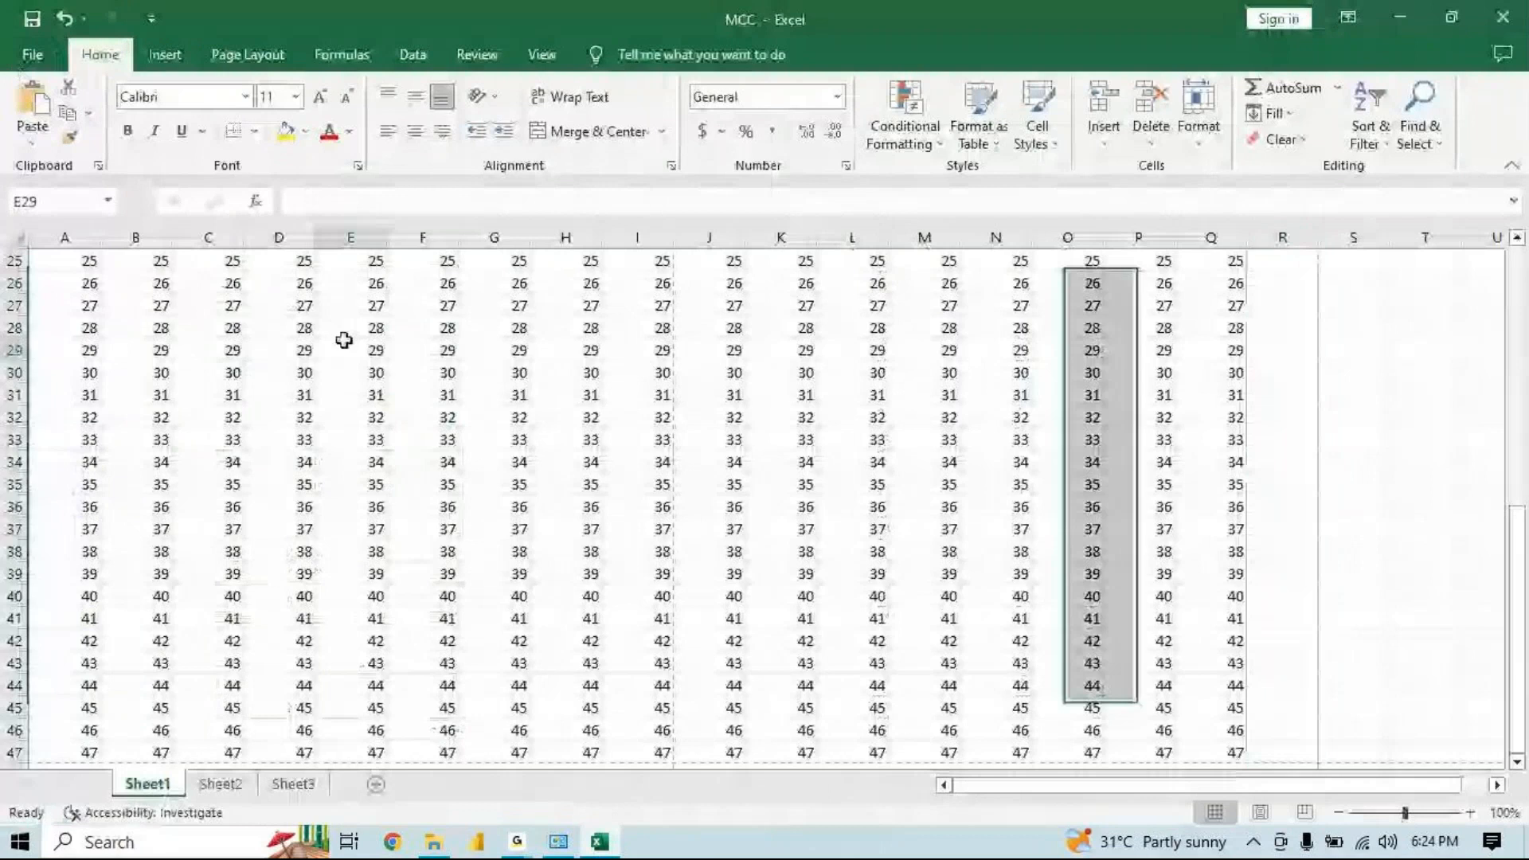
# Select cells B28:F37 on Sheet1
pyautogui.click(370, 344)
pyautogui.moveTo(370, 344); pyautogui.dragTo(587, 439)
pyautogui.moveTo(137, 329); pyautogui.dragTo(458, 536)
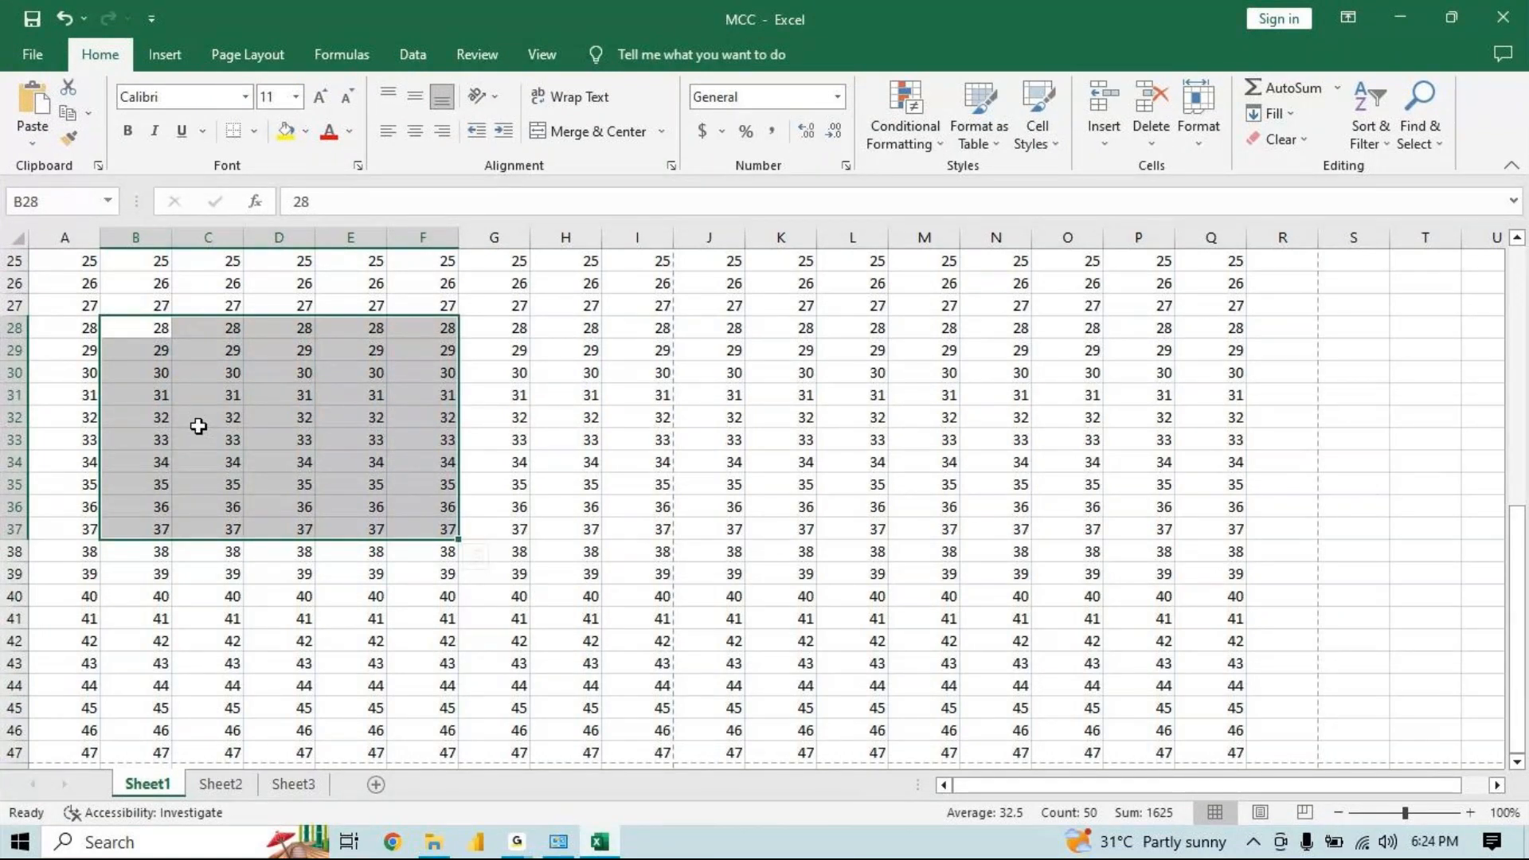
pyautogui.moveTo(517, 842)
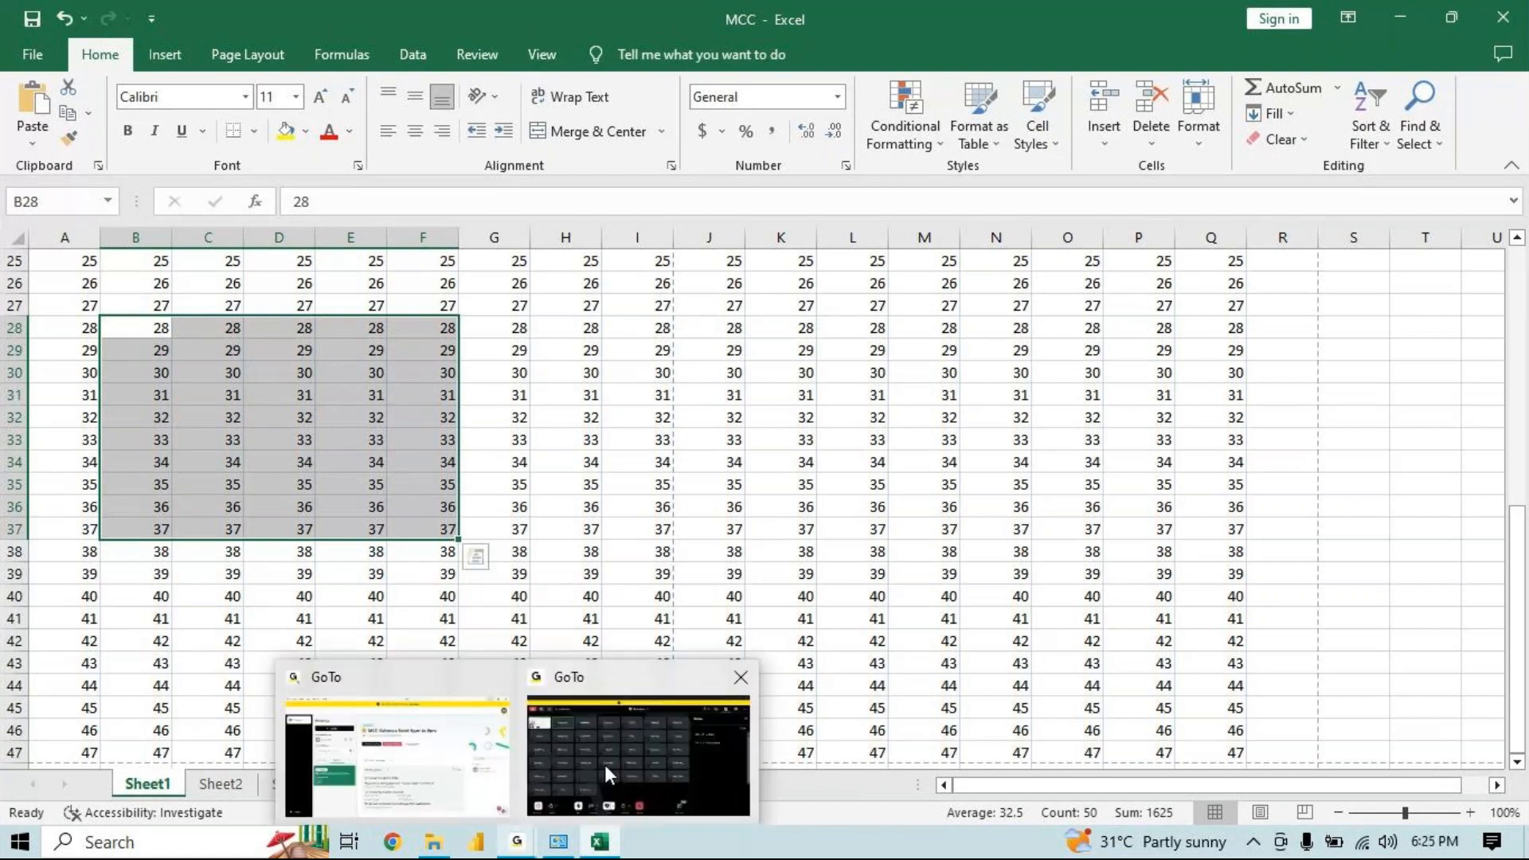
pyautogui.click(613, 773)
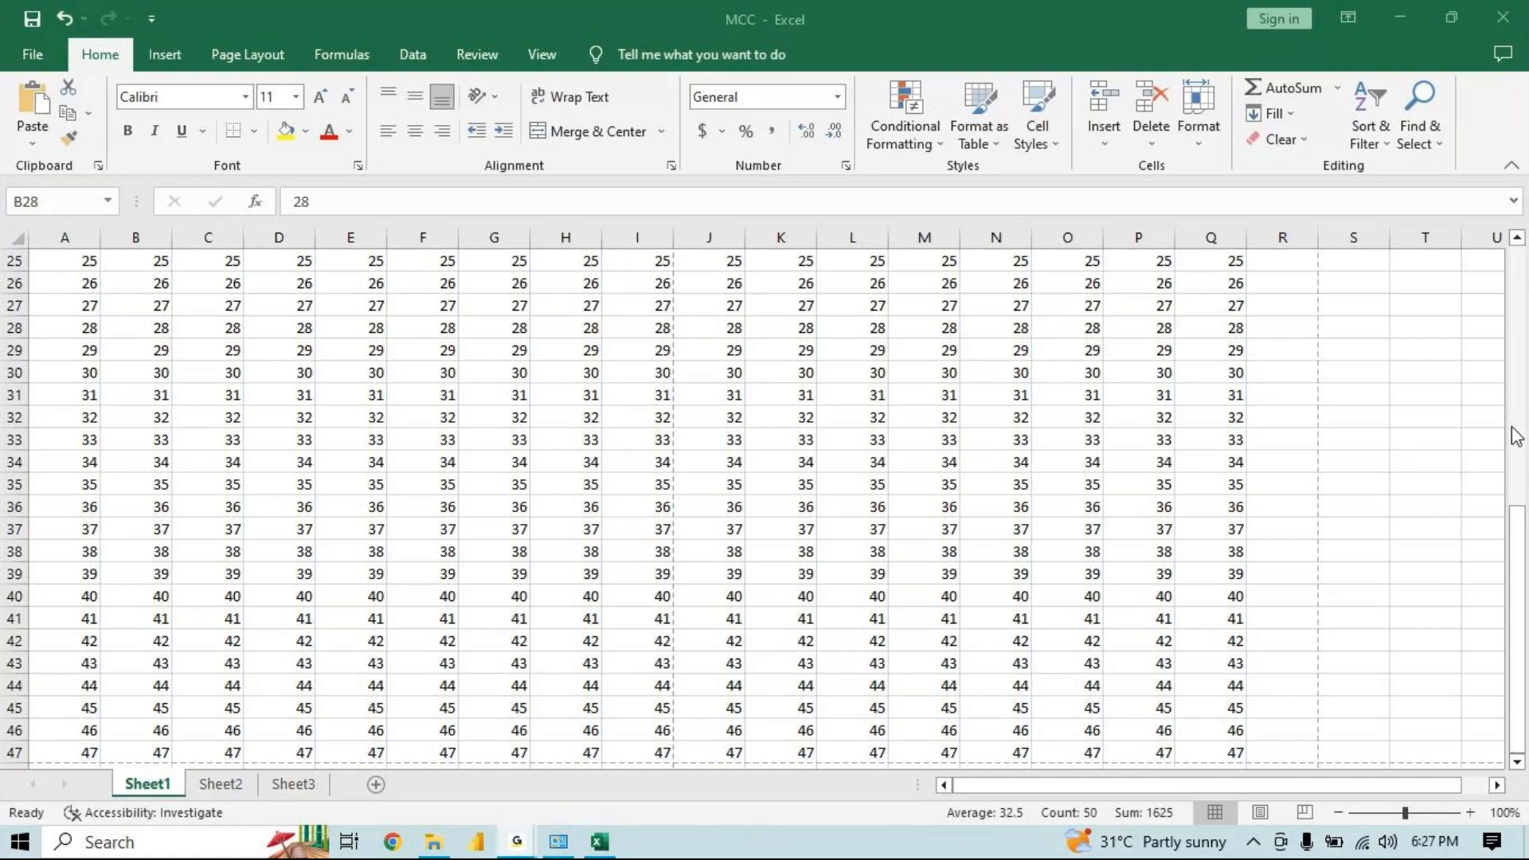
pyautogui.click(1402, 35)
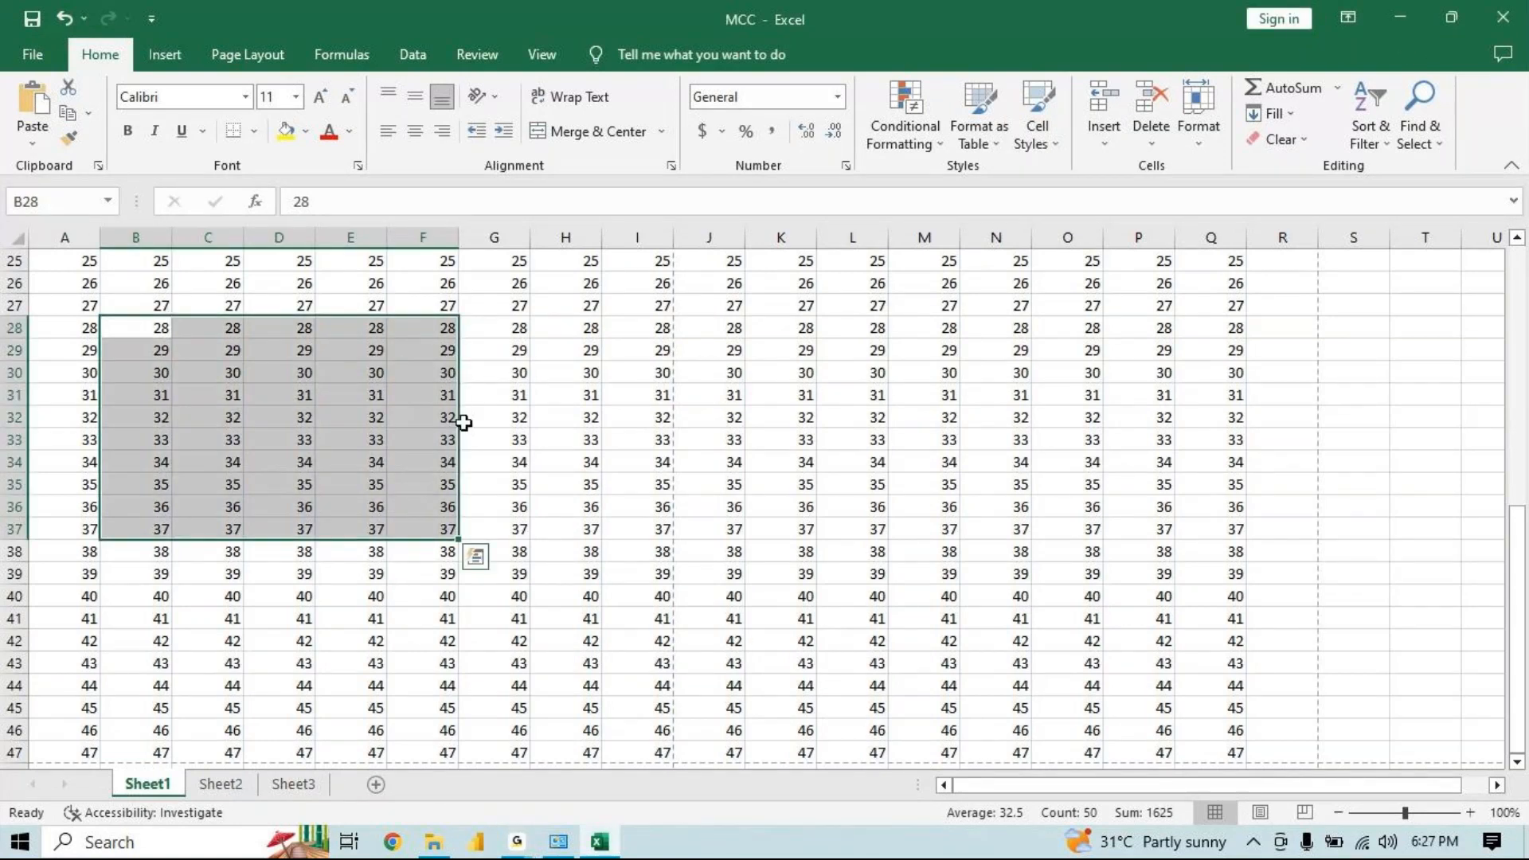
# Select cells E28:H35 on Sheet1 and preview printing only that selection, then leave the print view
pyautogui.click(505, 417)
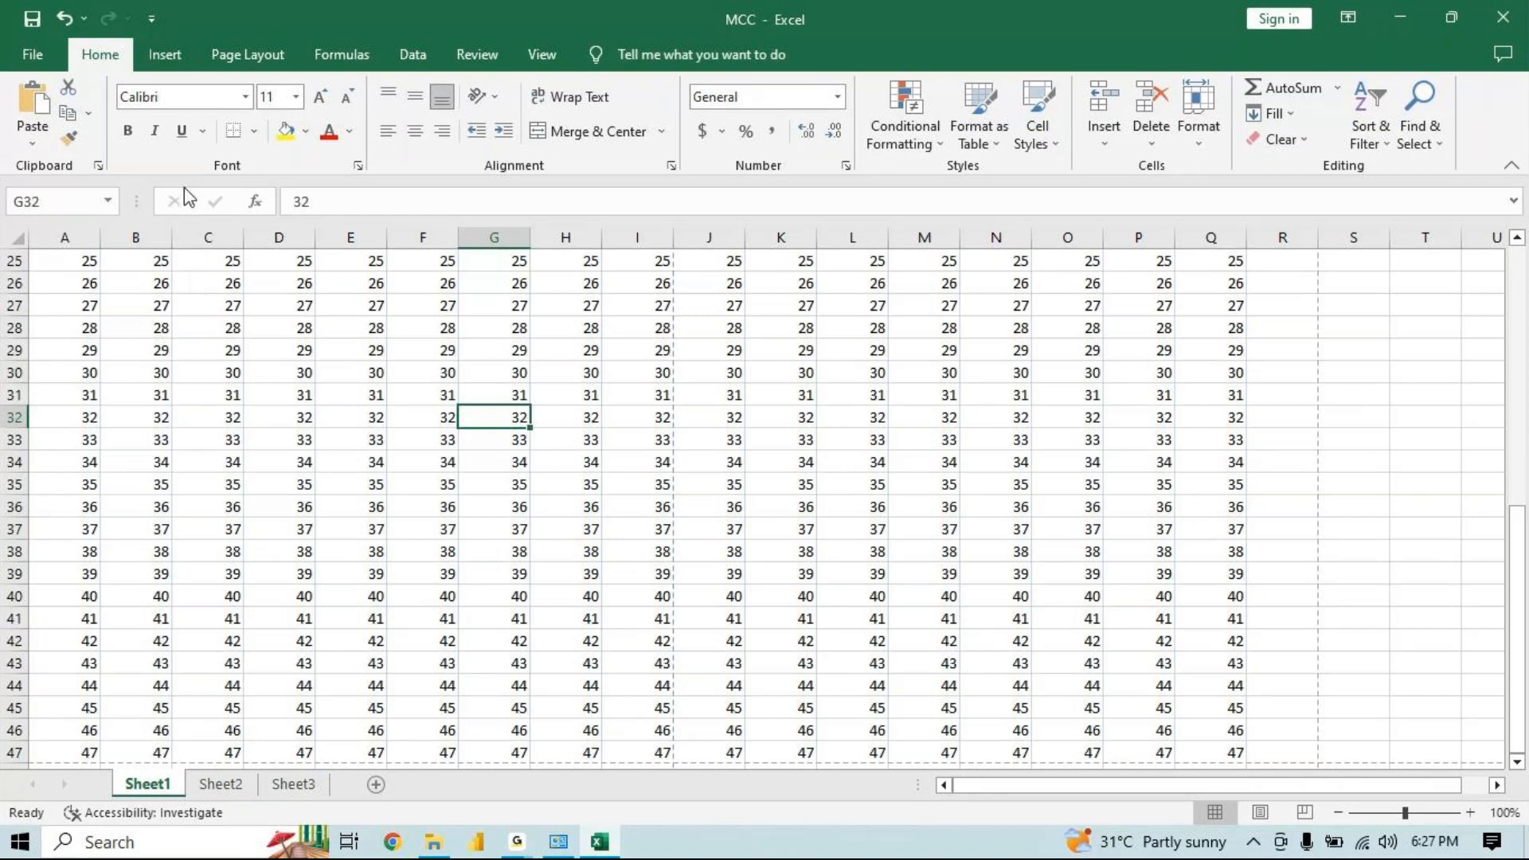
pyautogui.click(345, 330)
pyautogui.moveTo(345, 329); pyautogui.dragTo(604, 487)
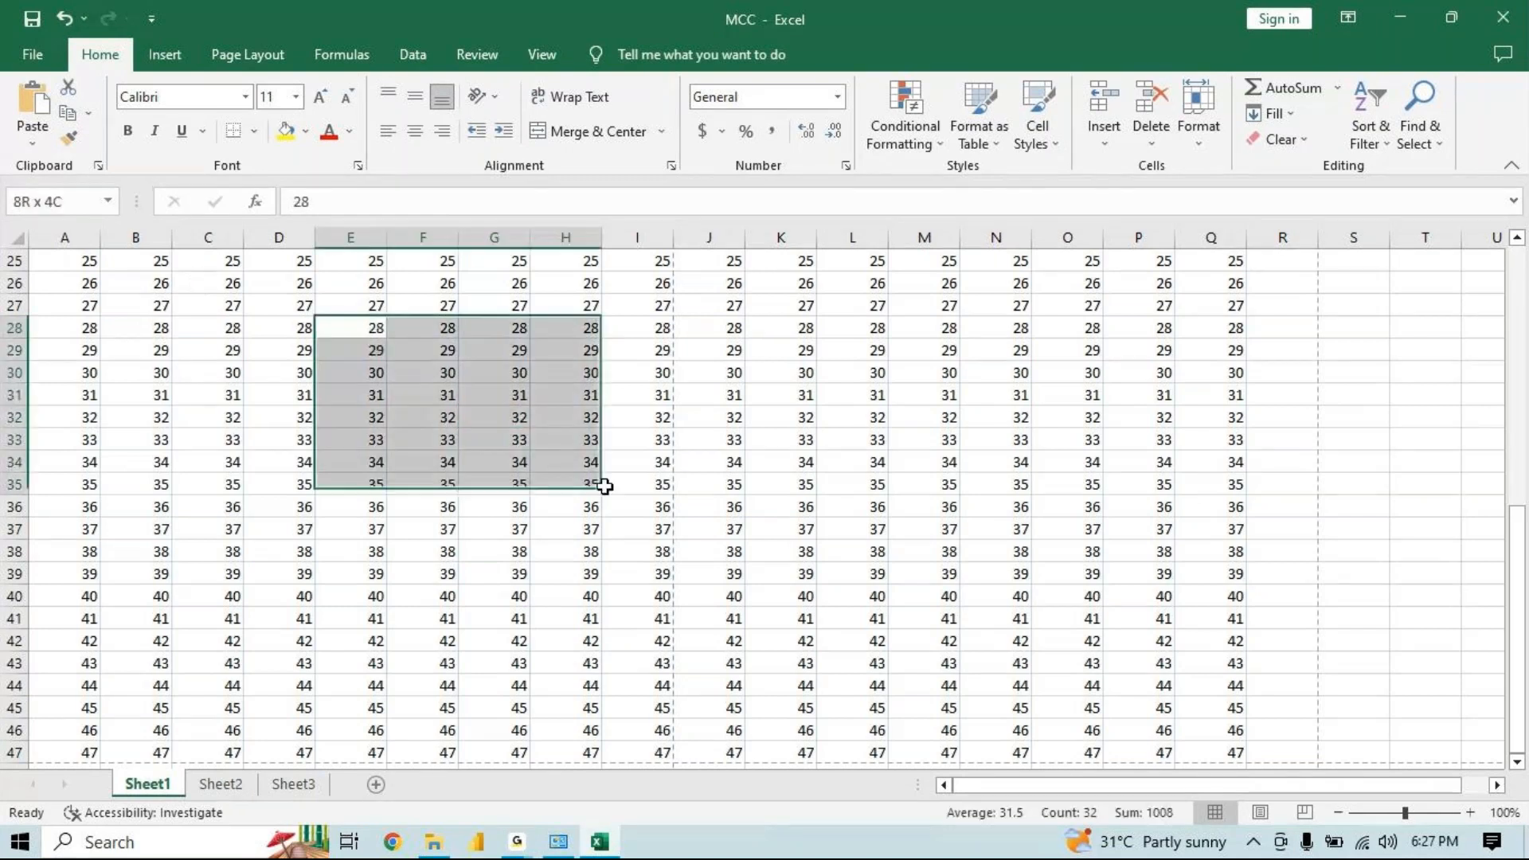
pyautogui.click(35, 55)
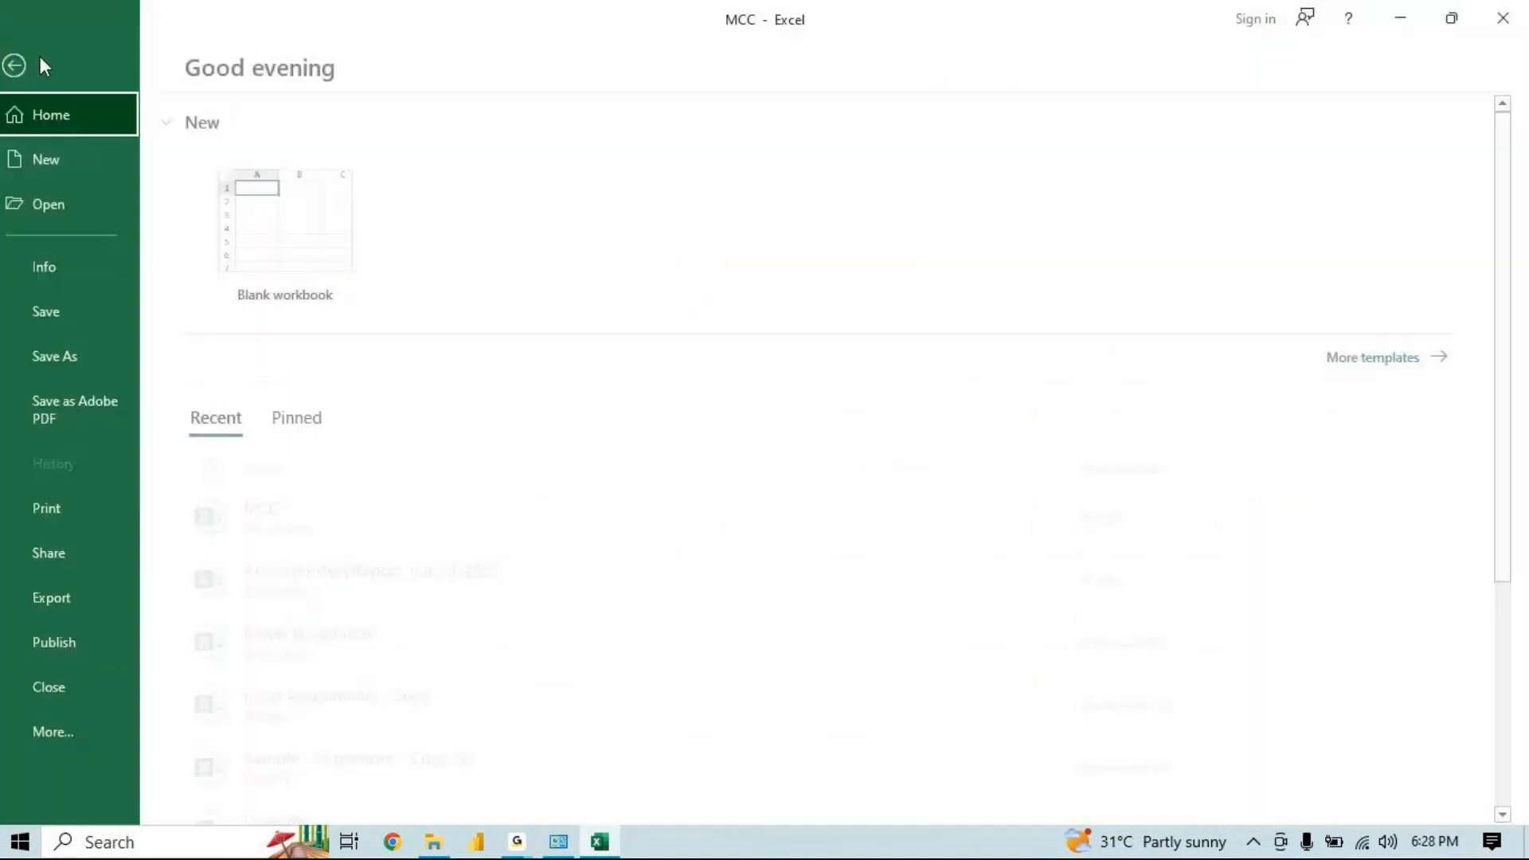
pyautogui.click(64, 516)
pyautogui.click(326, 404)
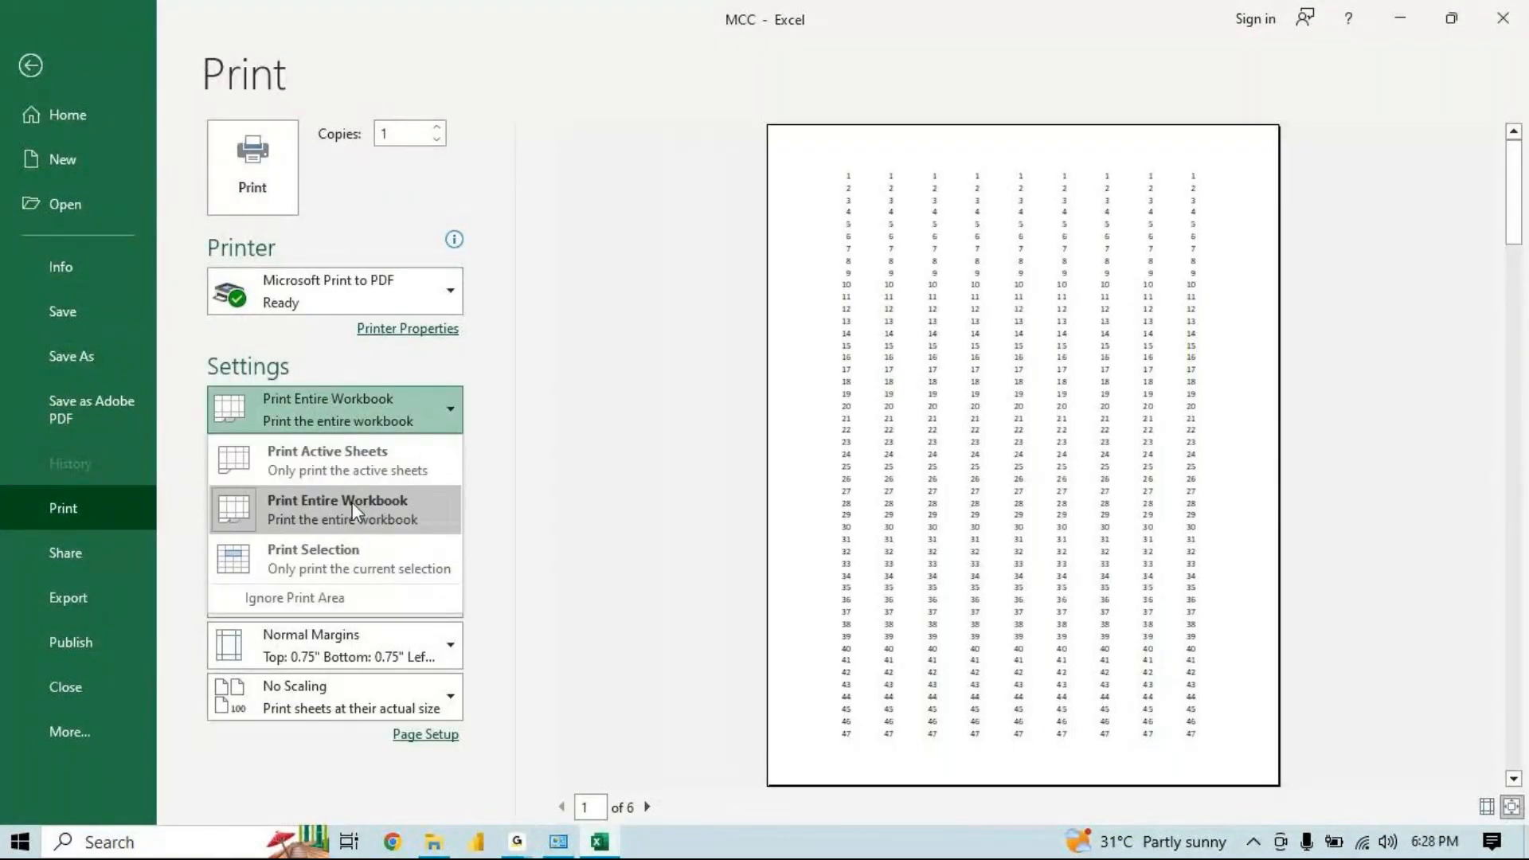
pyautogui.click(358, 556)
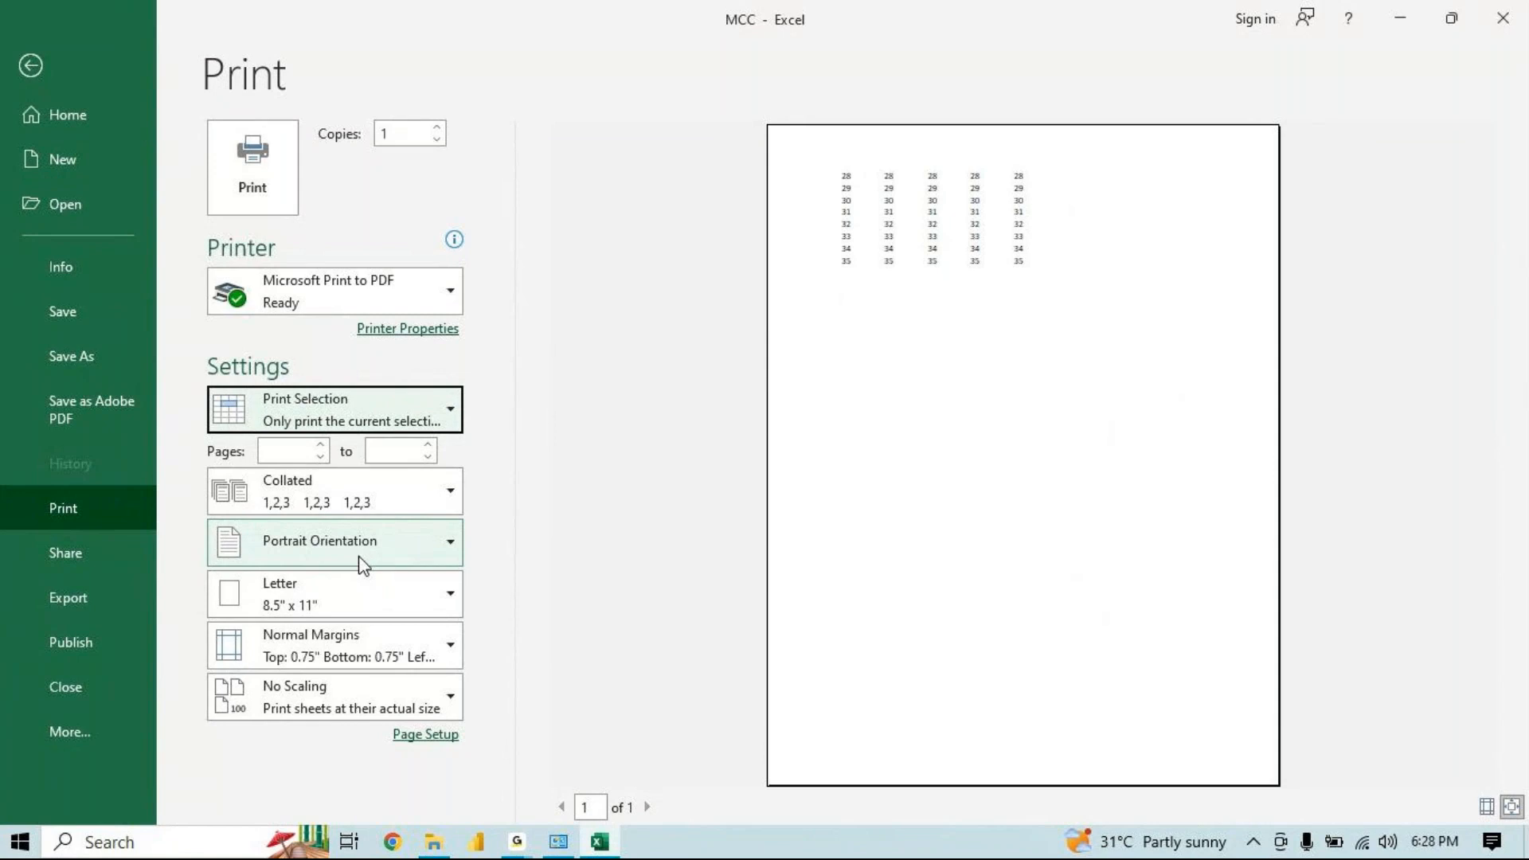
pyautogui.click(33, 70)
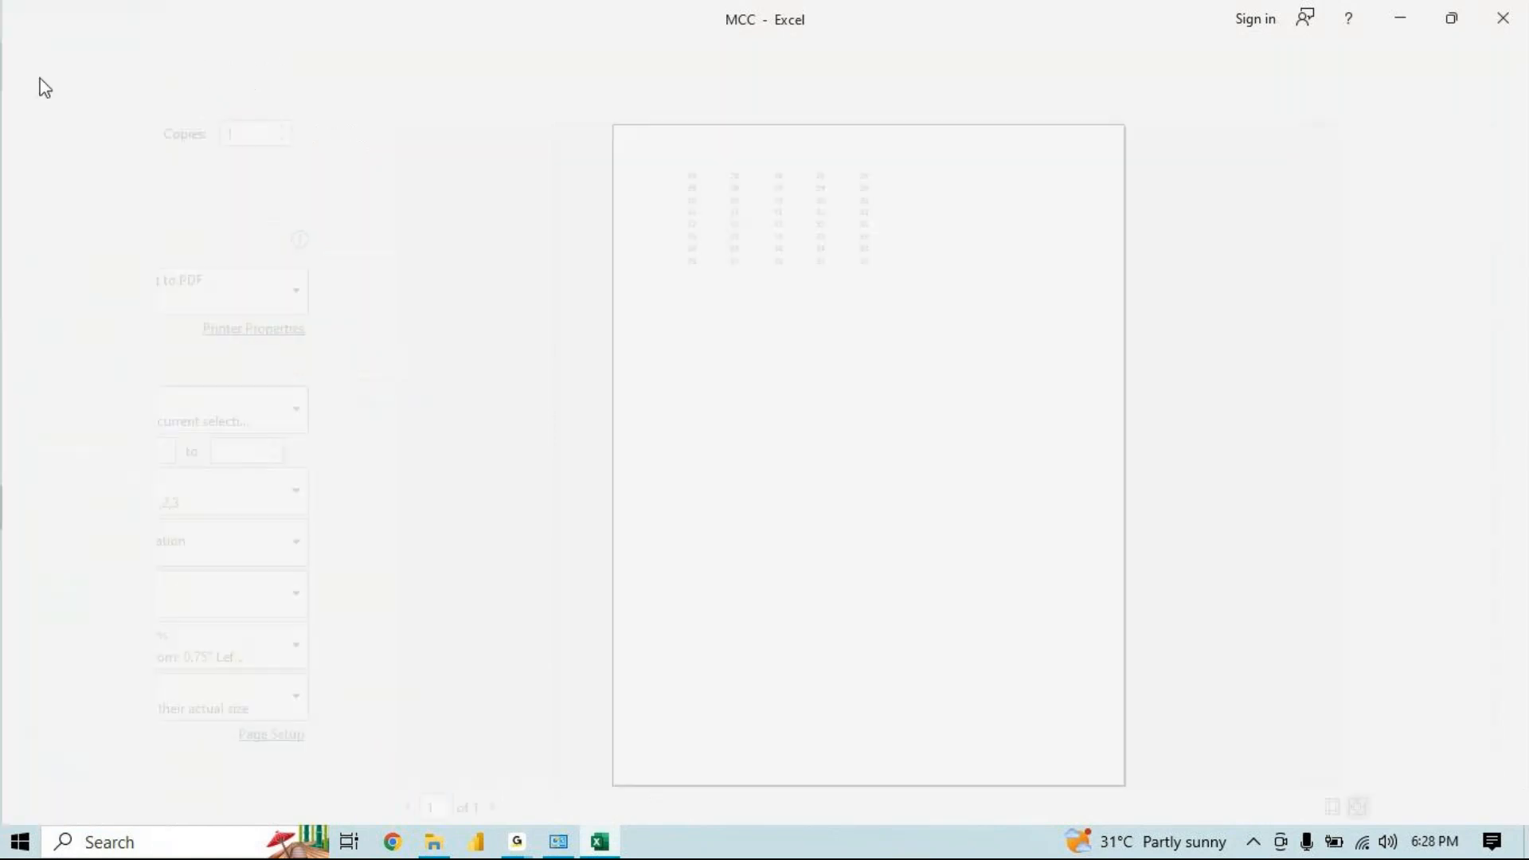
pyautogui.click(922, 395)
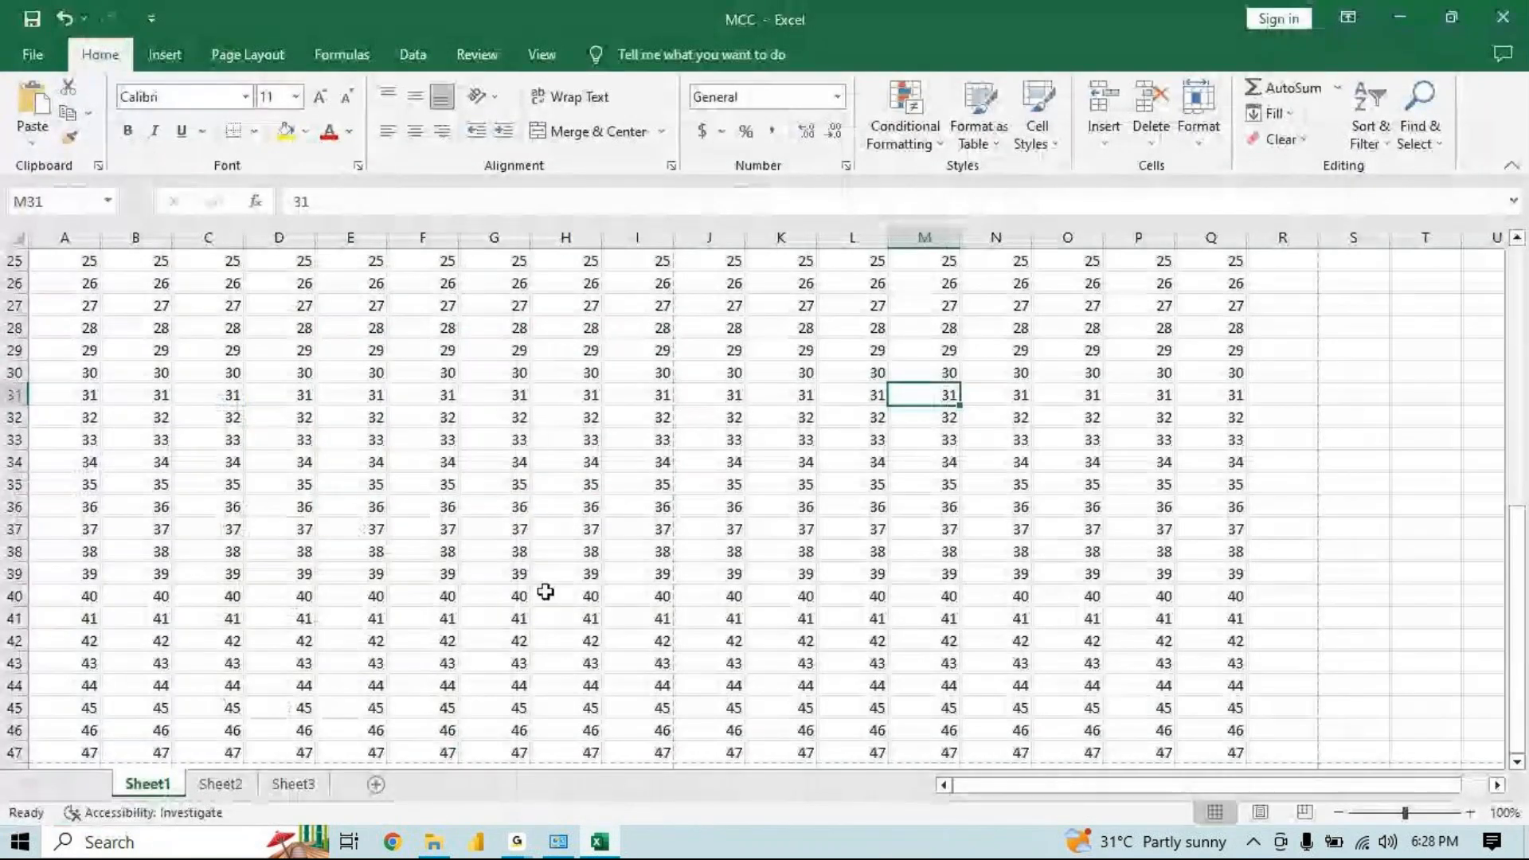
# Switch to Sheet2 and open the print preview of its selected cells, checking the print scope options
pyautogui.click(220, 786)
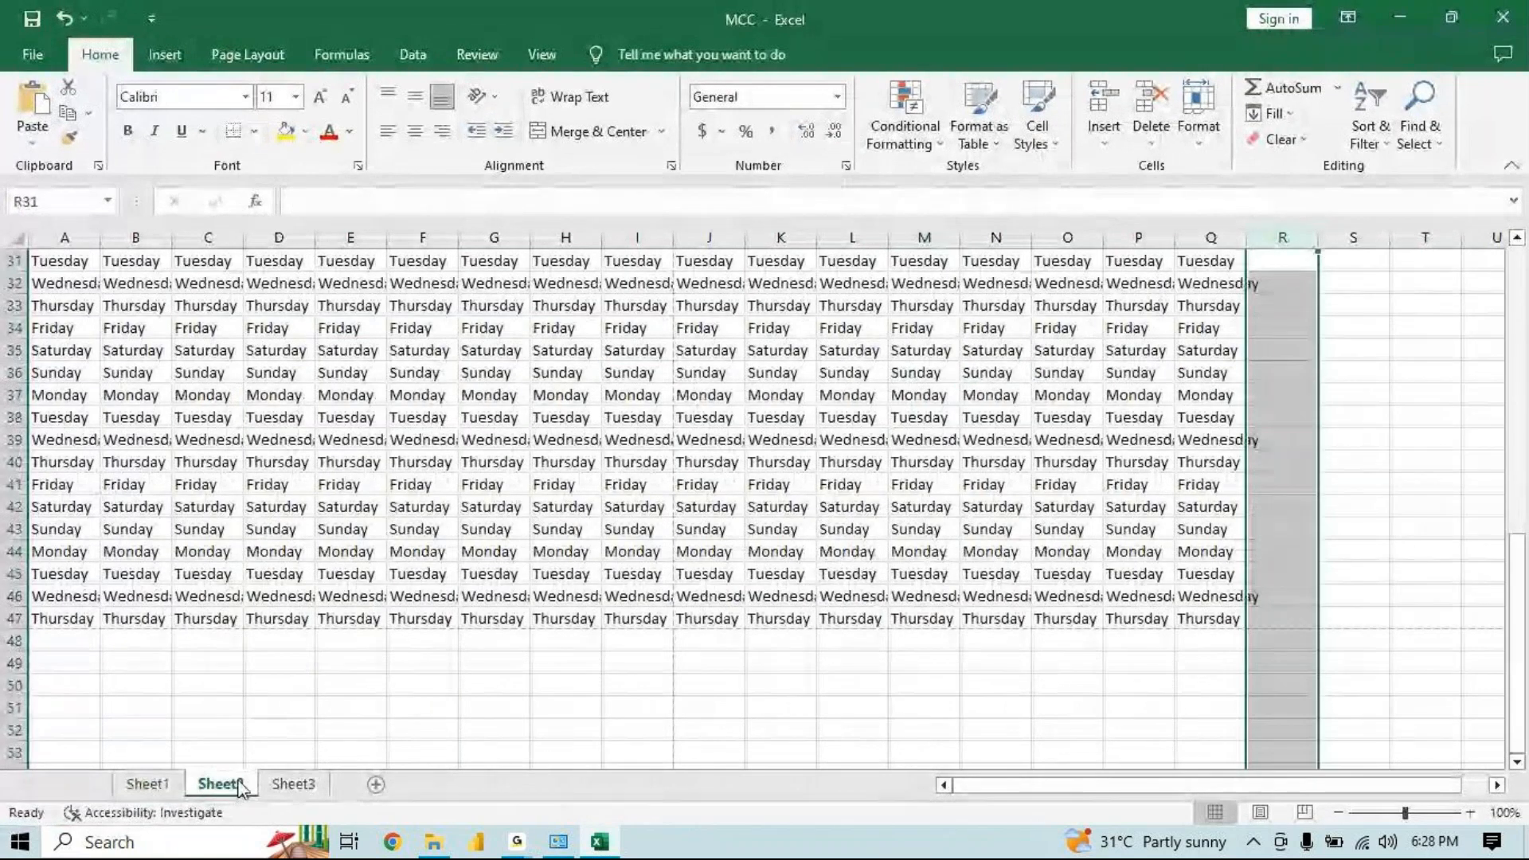
pyautogui.hotkey('ctrl', 'p')
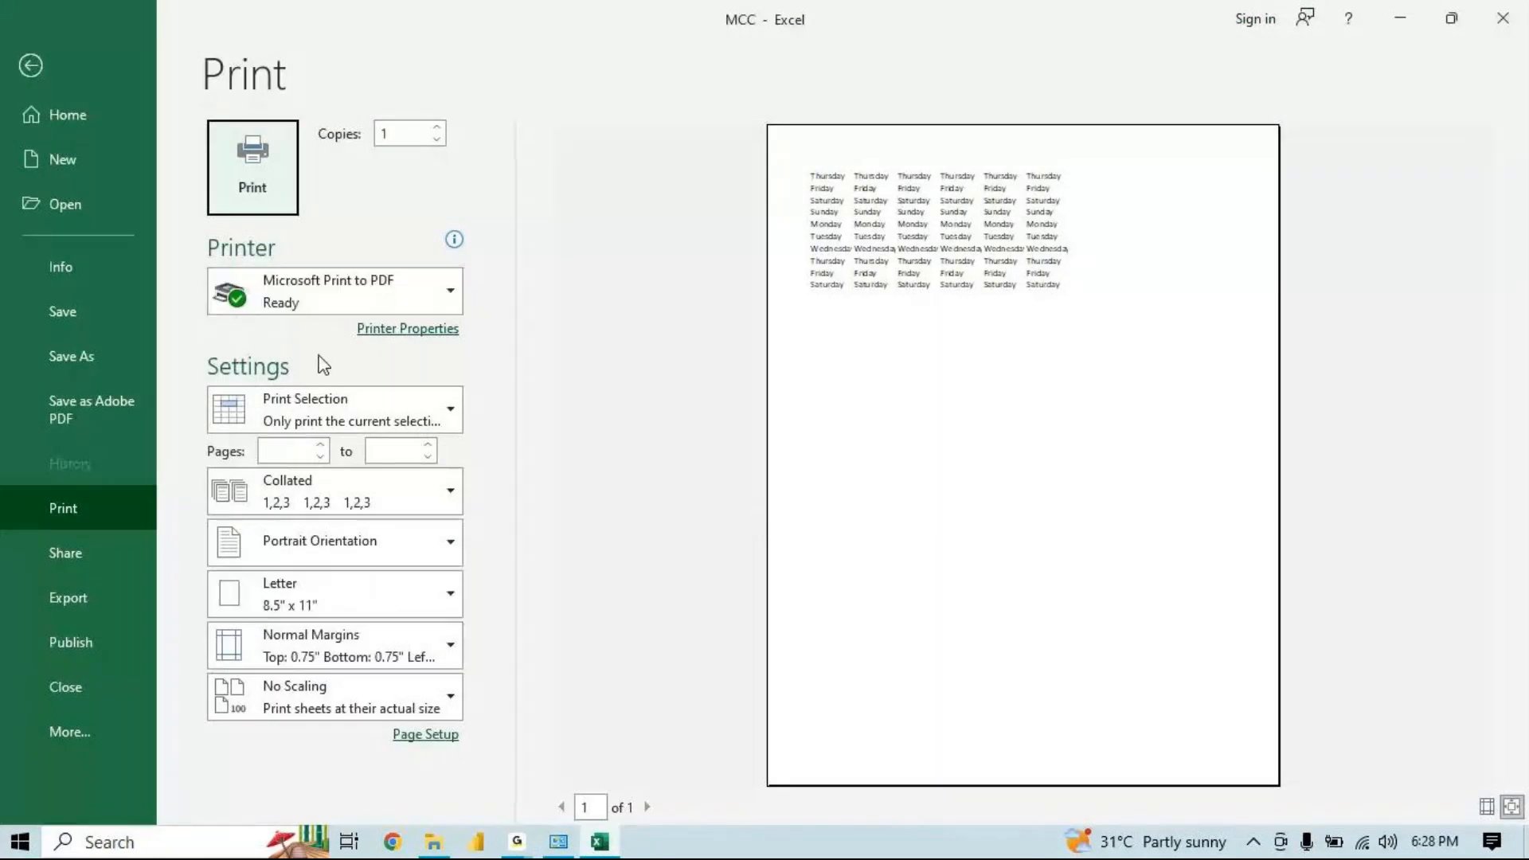
pyautogui.click(333, 398)
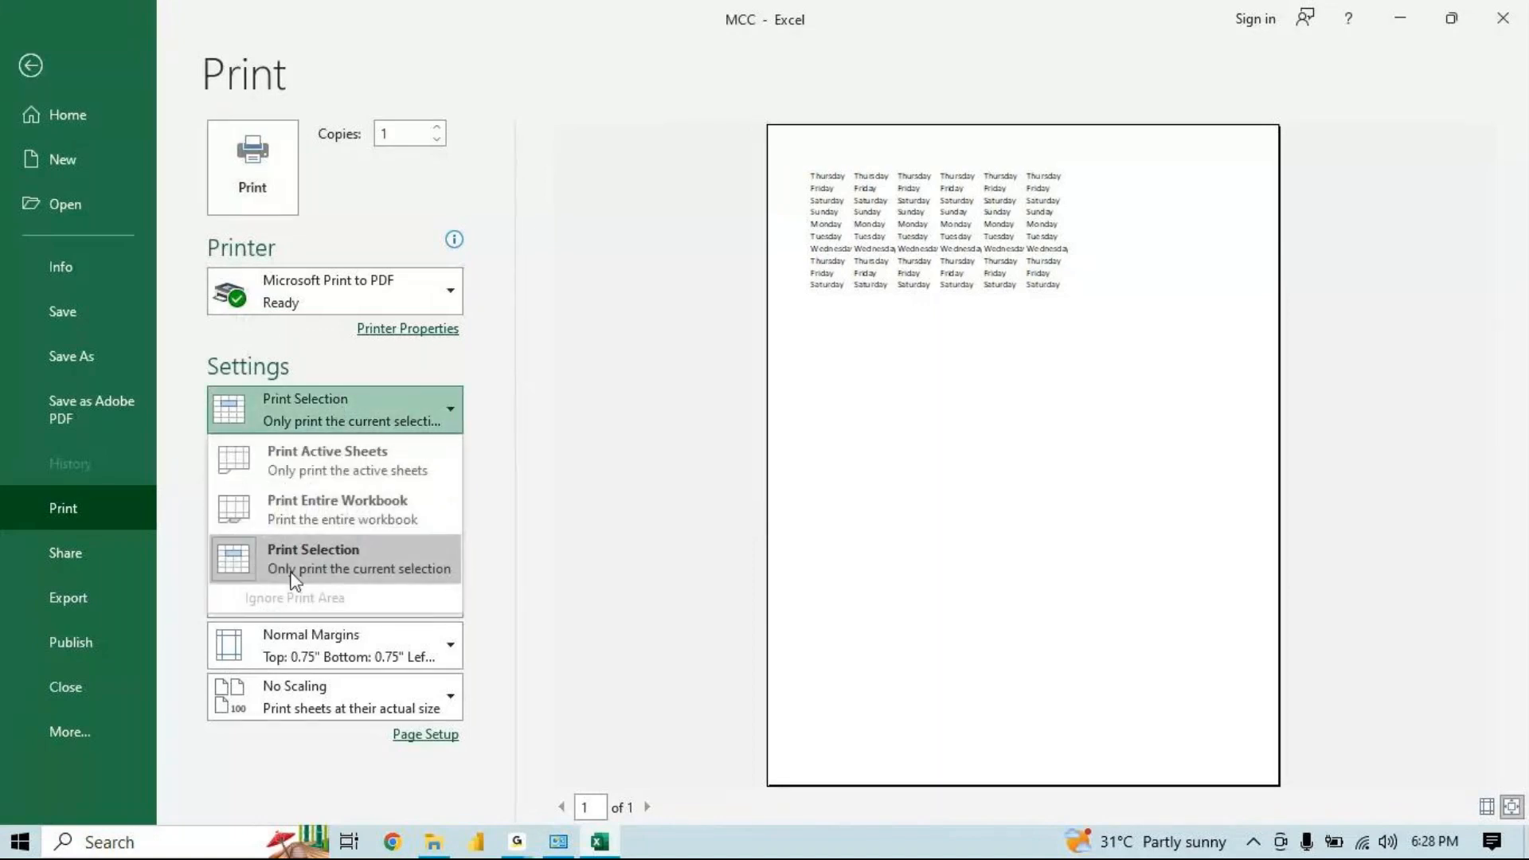
pyautogui.click(662, 418)
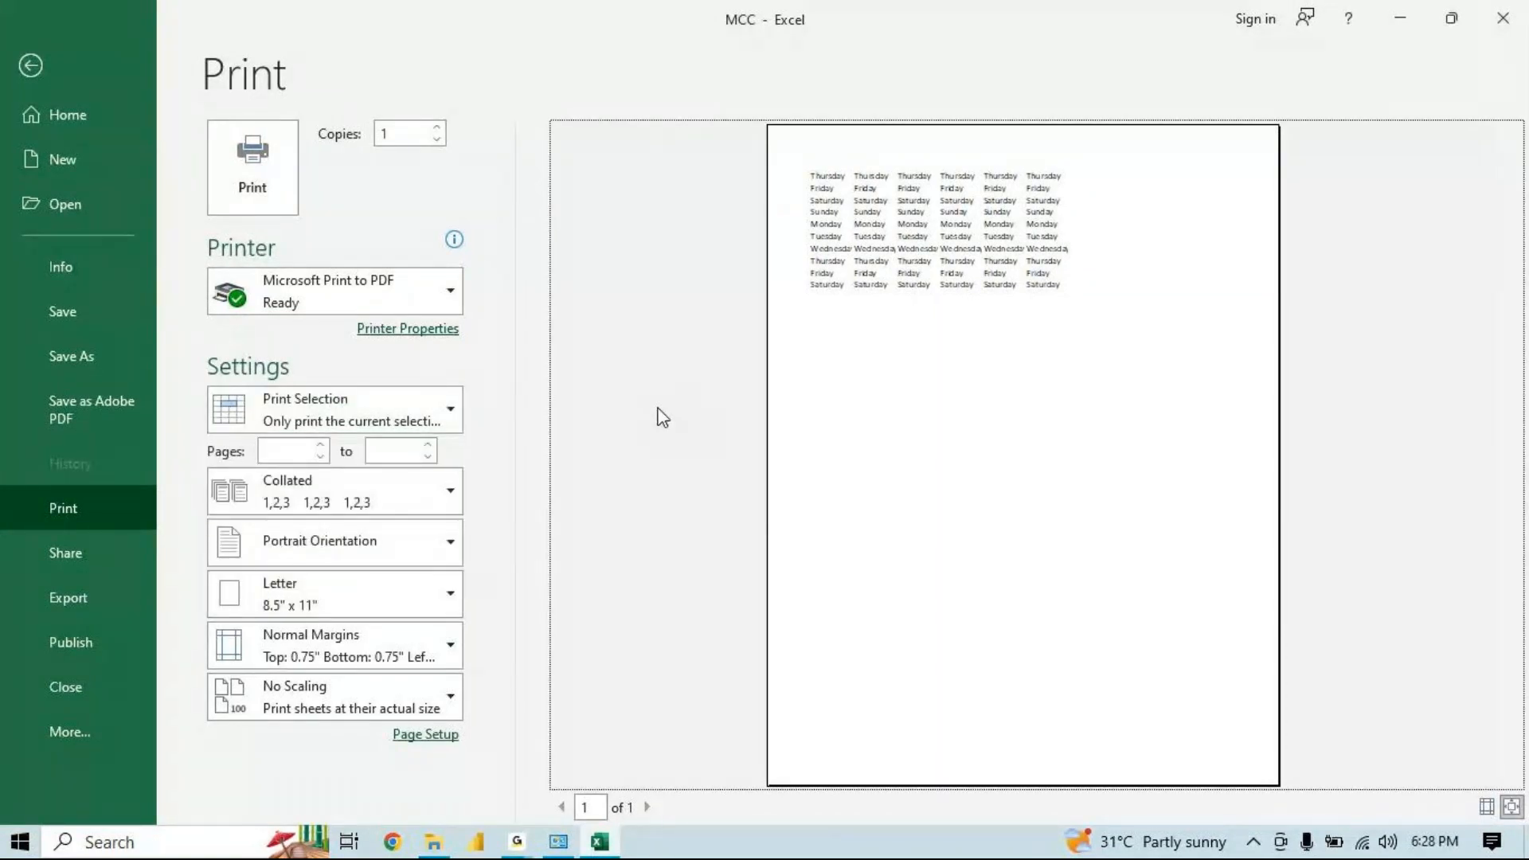
pyautogui.click(295, 450)
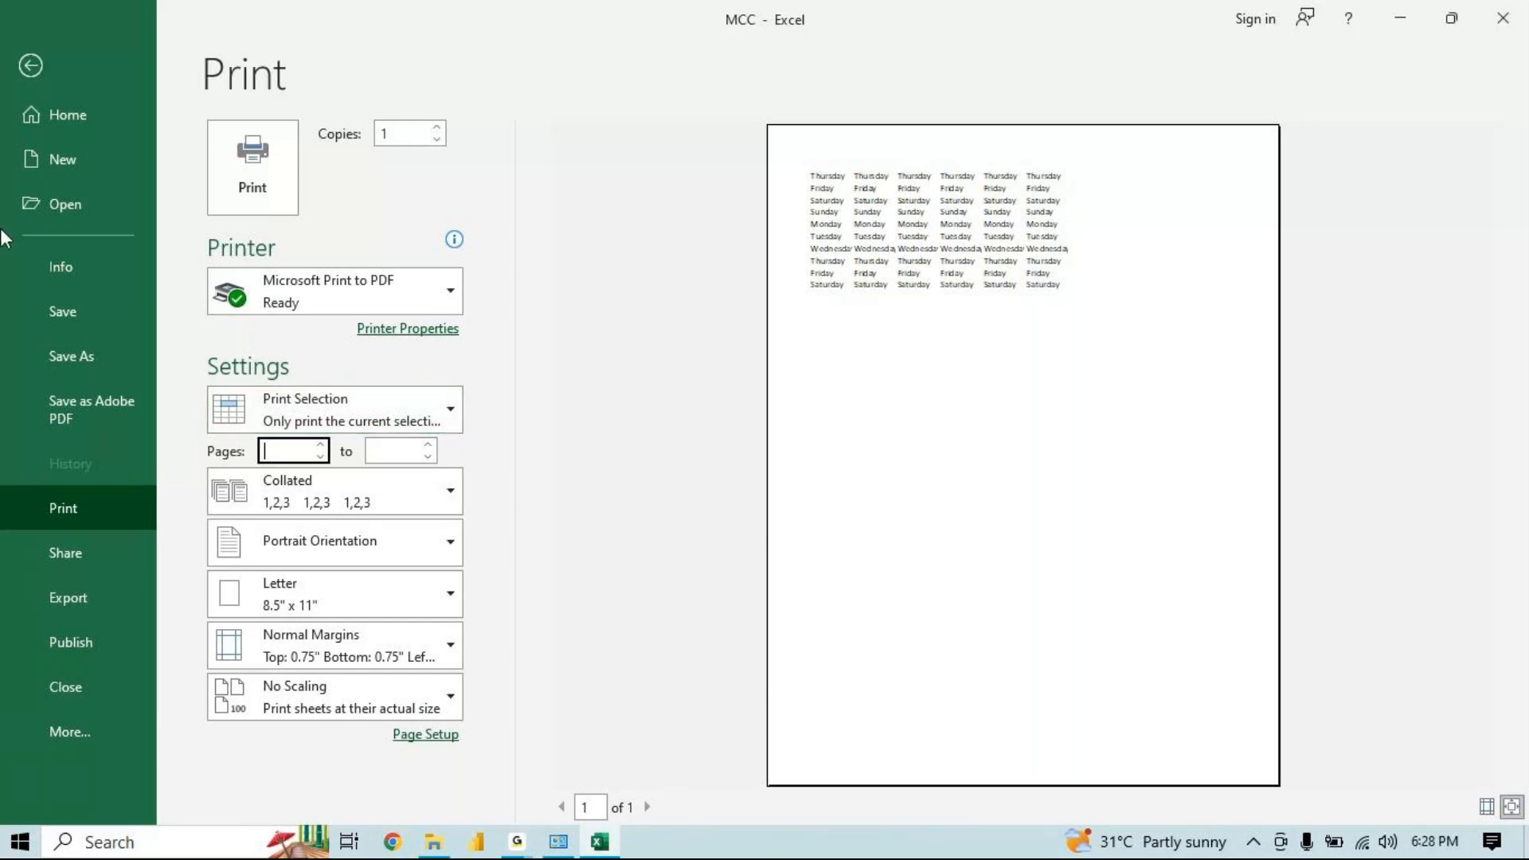
pyautogui.click(26, 67)
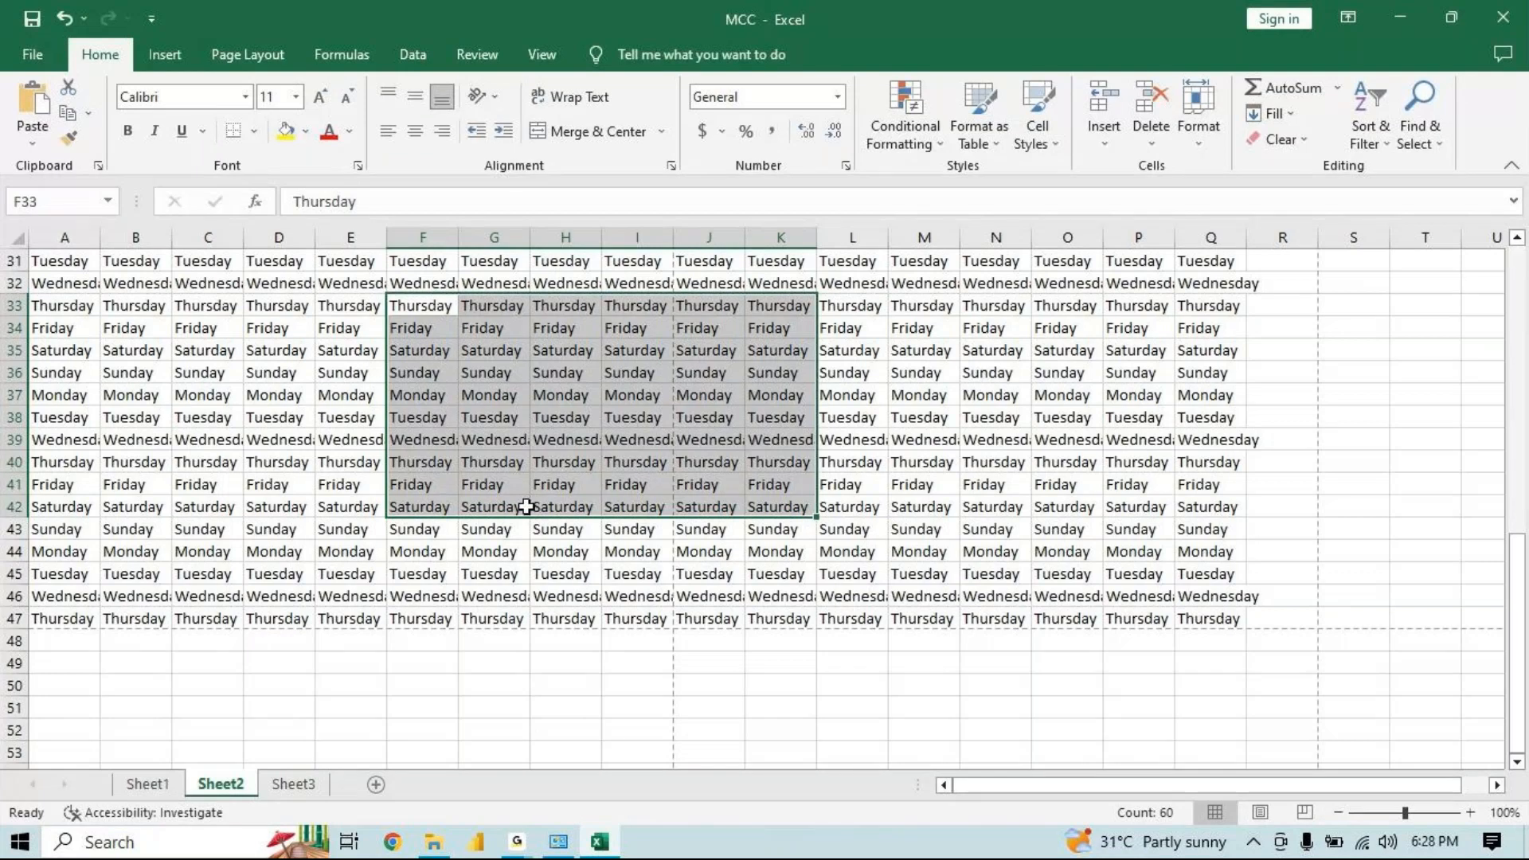
# Clear cell H43 on Sheet2 and enter 1-10,15,18,19 in it
pyautogui.click(554, 527)
pyautogui.press('Delete')
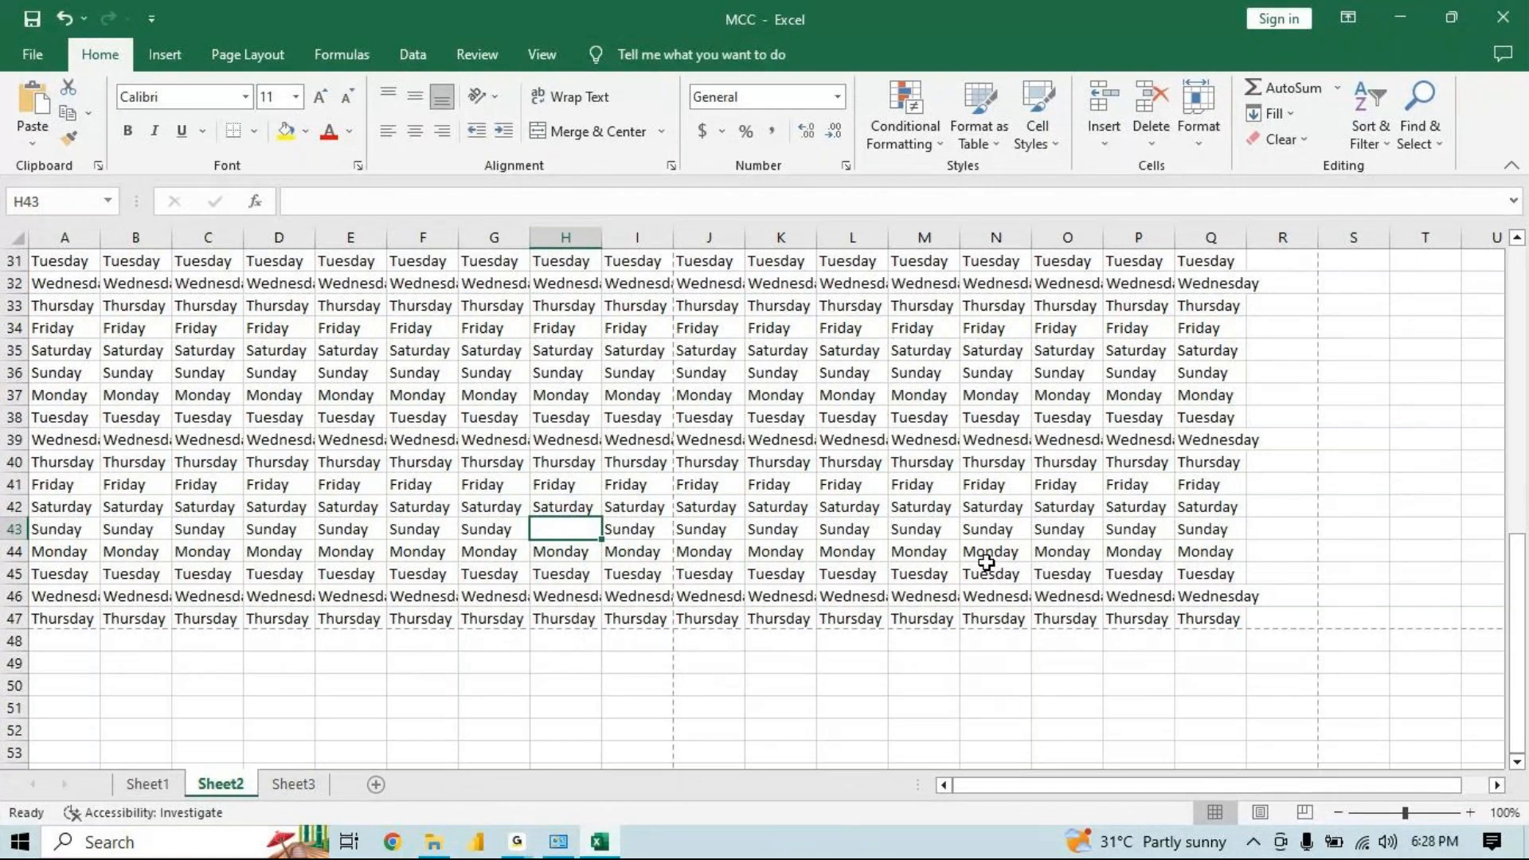
pyautogui.write('1-10,15,18,1')
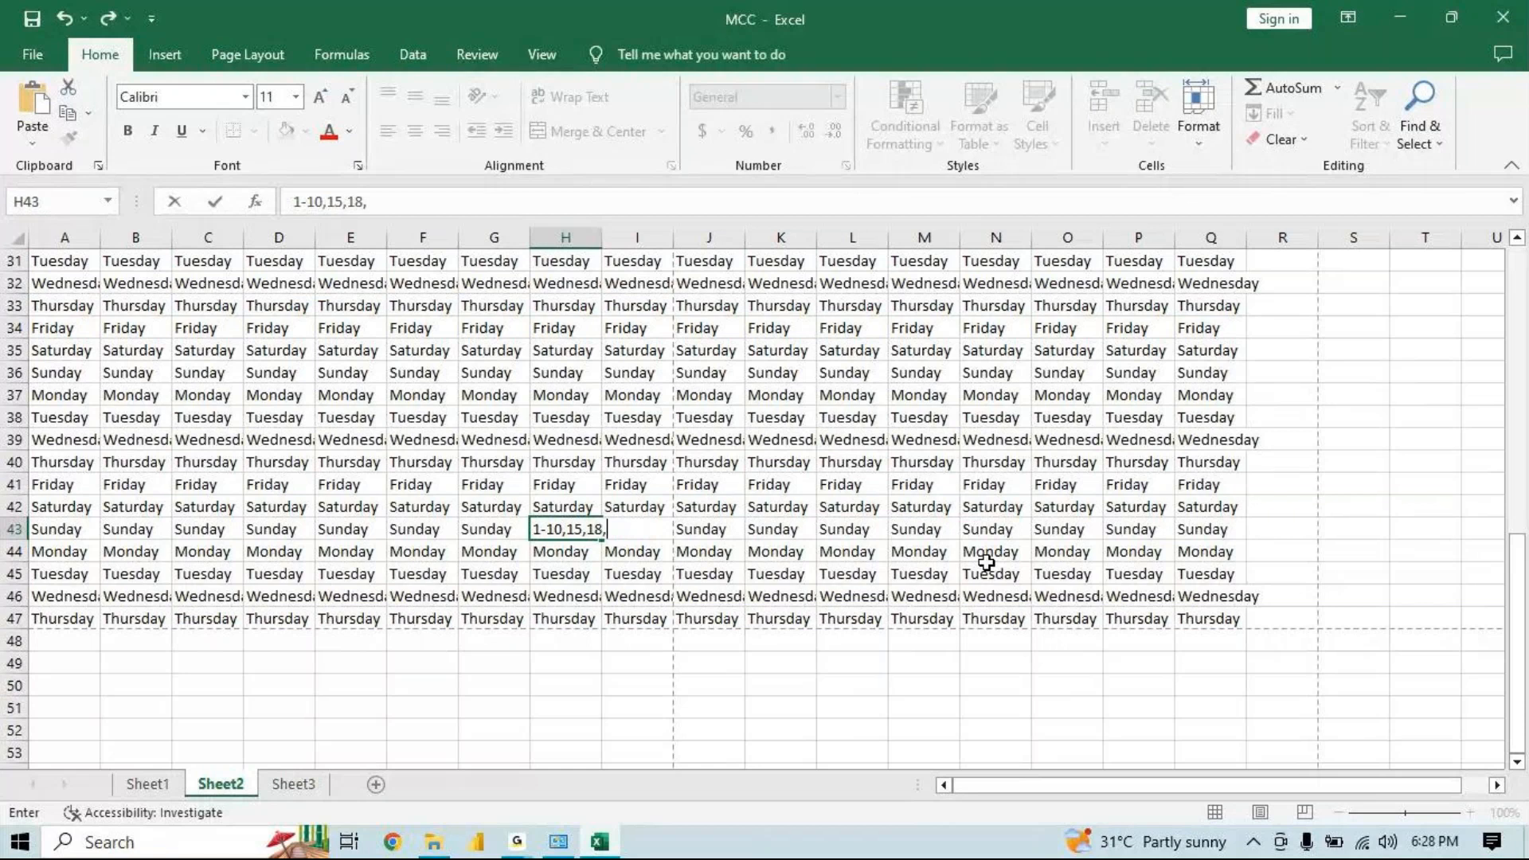
pyautogui.write('9')
pyautogui.click(561, 524)
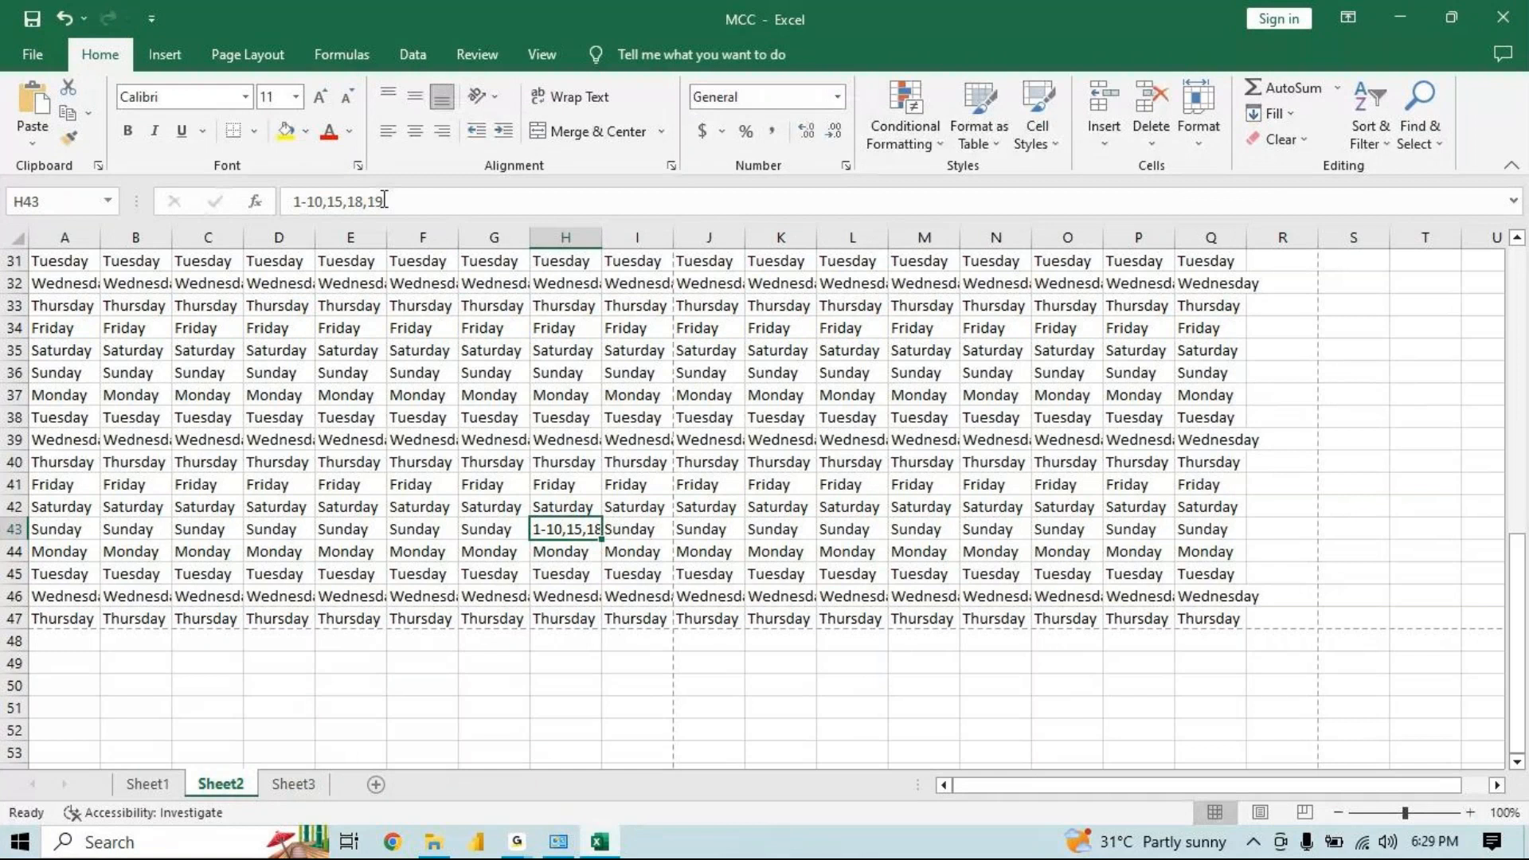
pyautogui.click(603, 841)
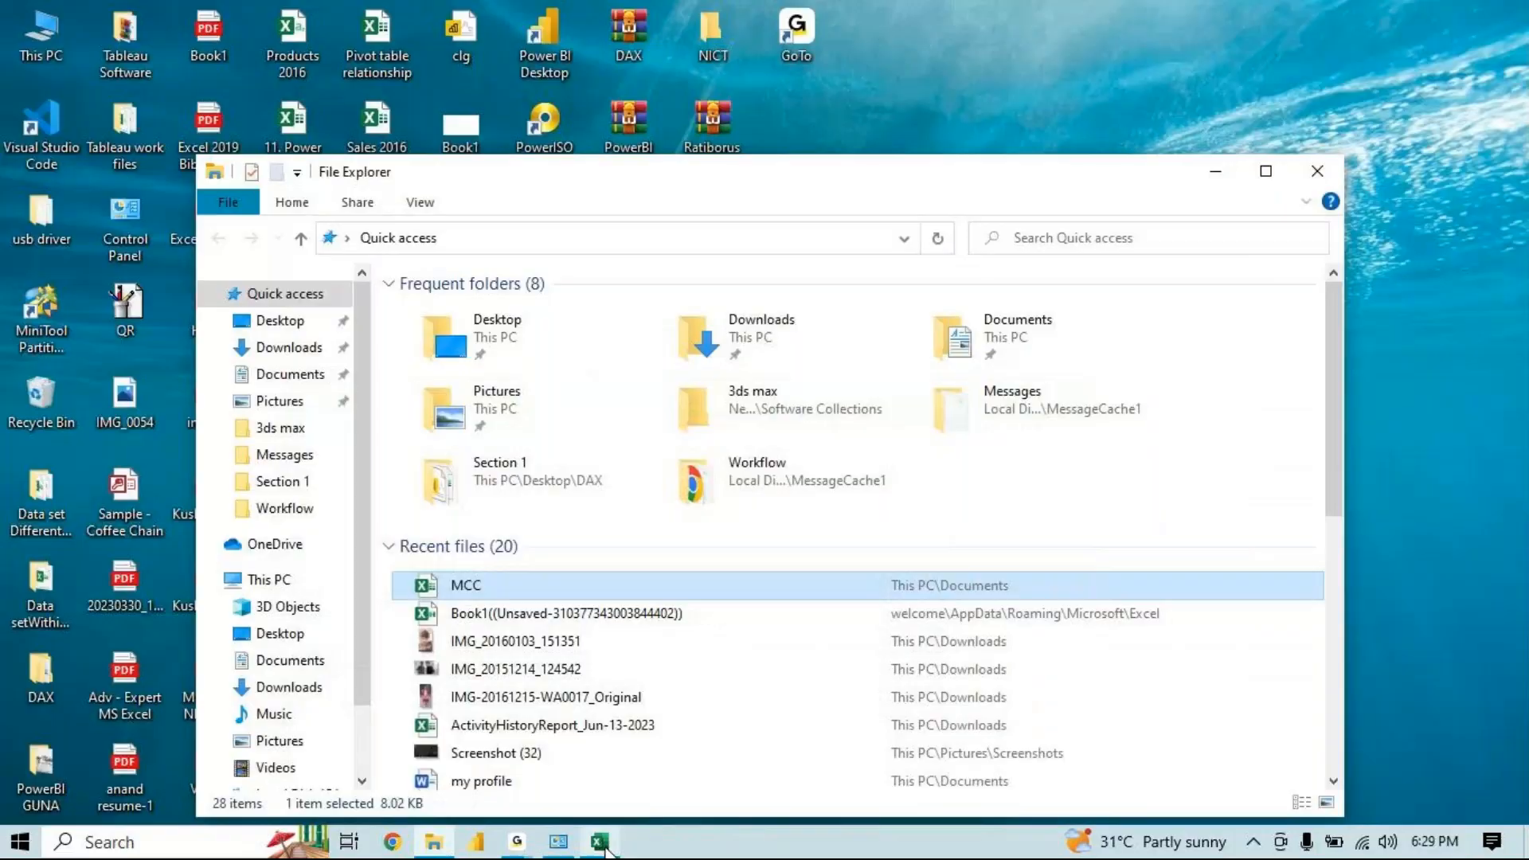
pyautogui.click(601, 841)
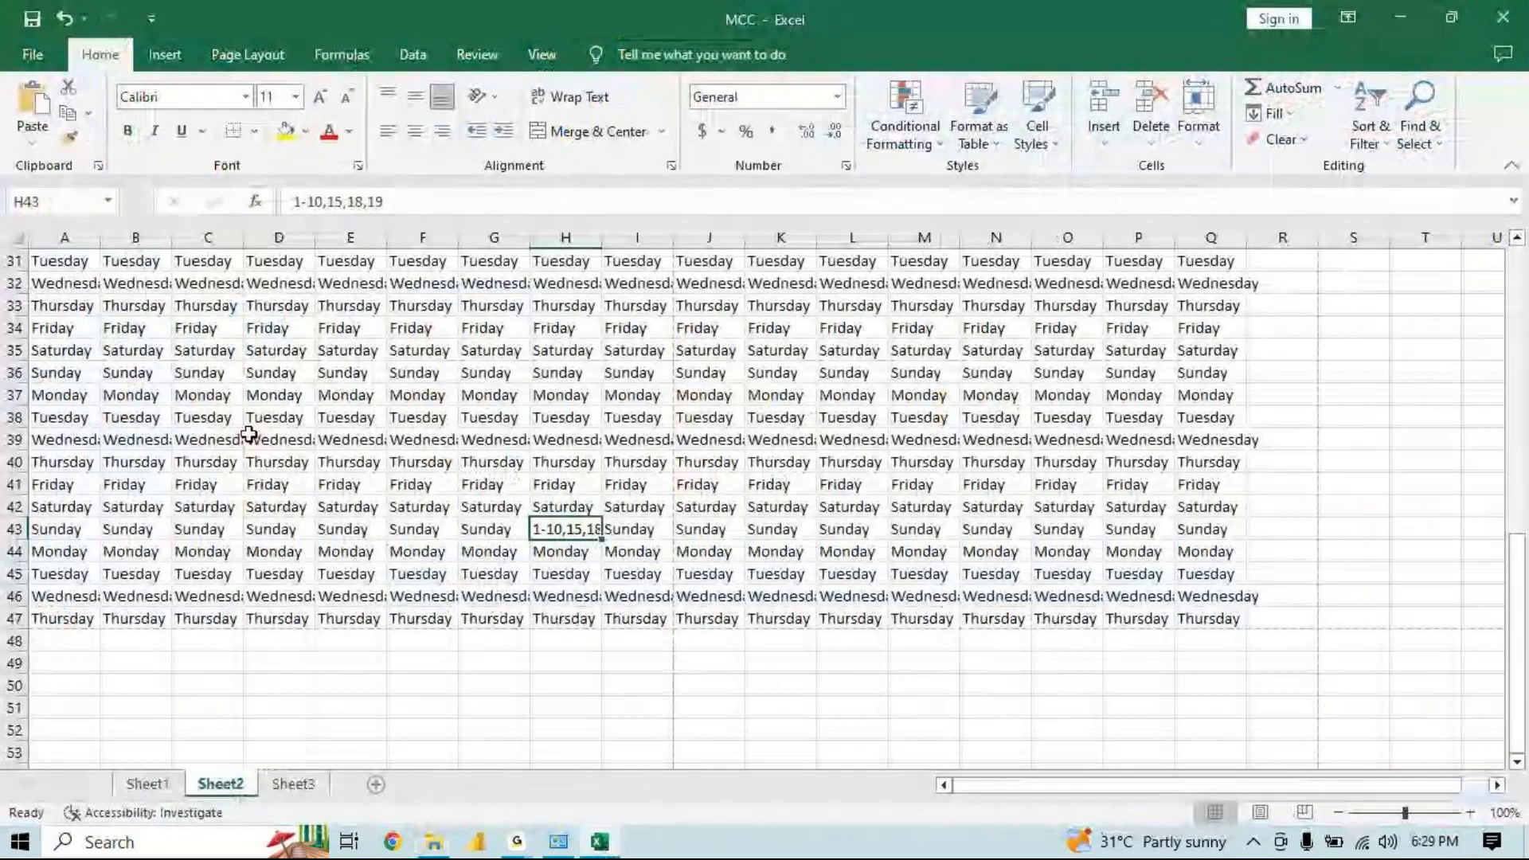
# Open the print preview for Sheet2's current selection
pyautogui.hotkey('ctrl', 'p')
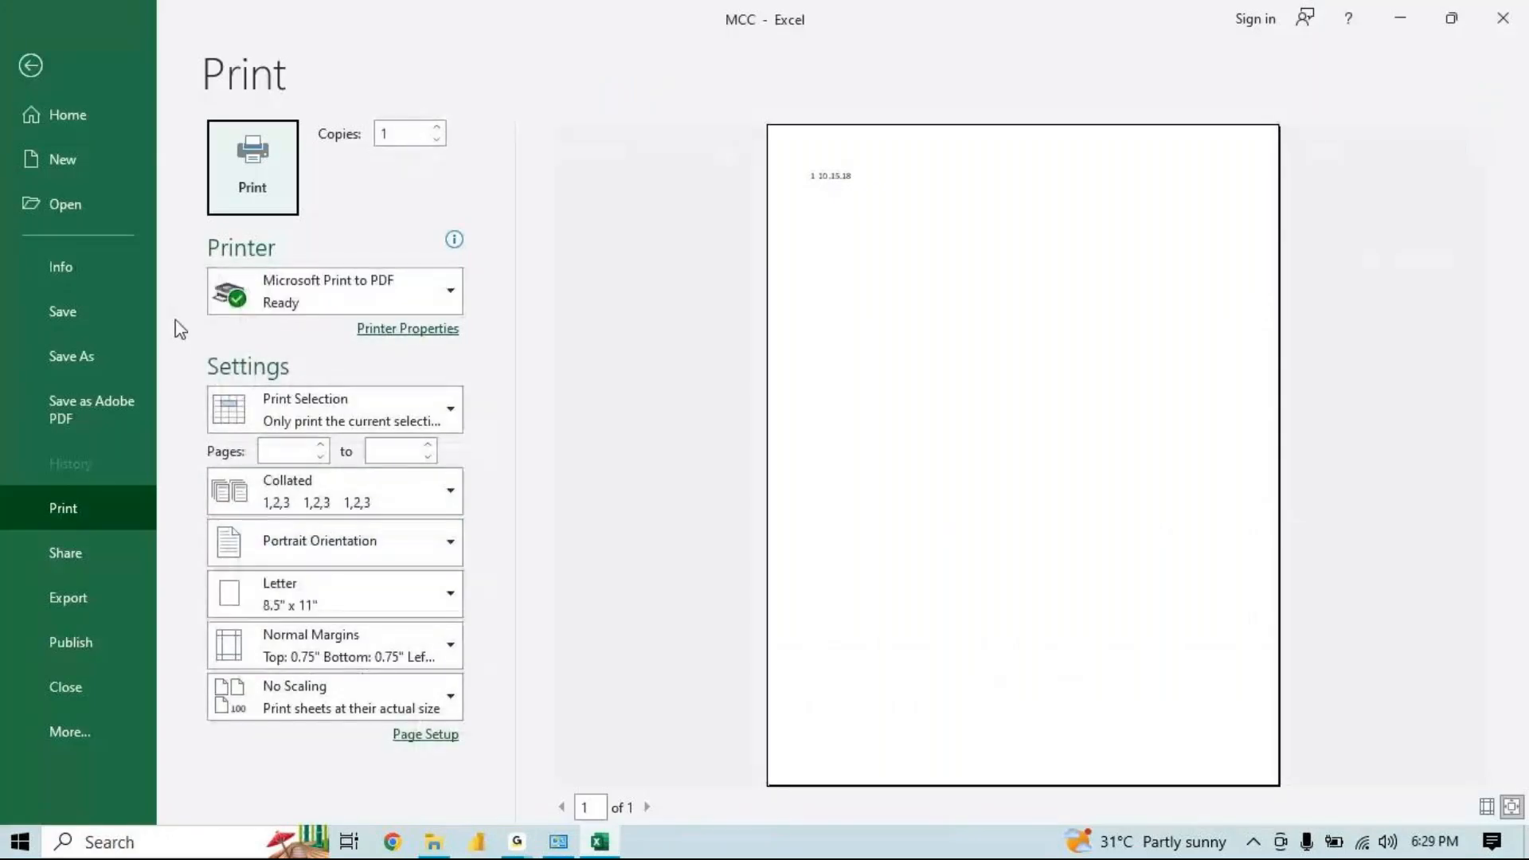
pyautogui.click(290, 452)
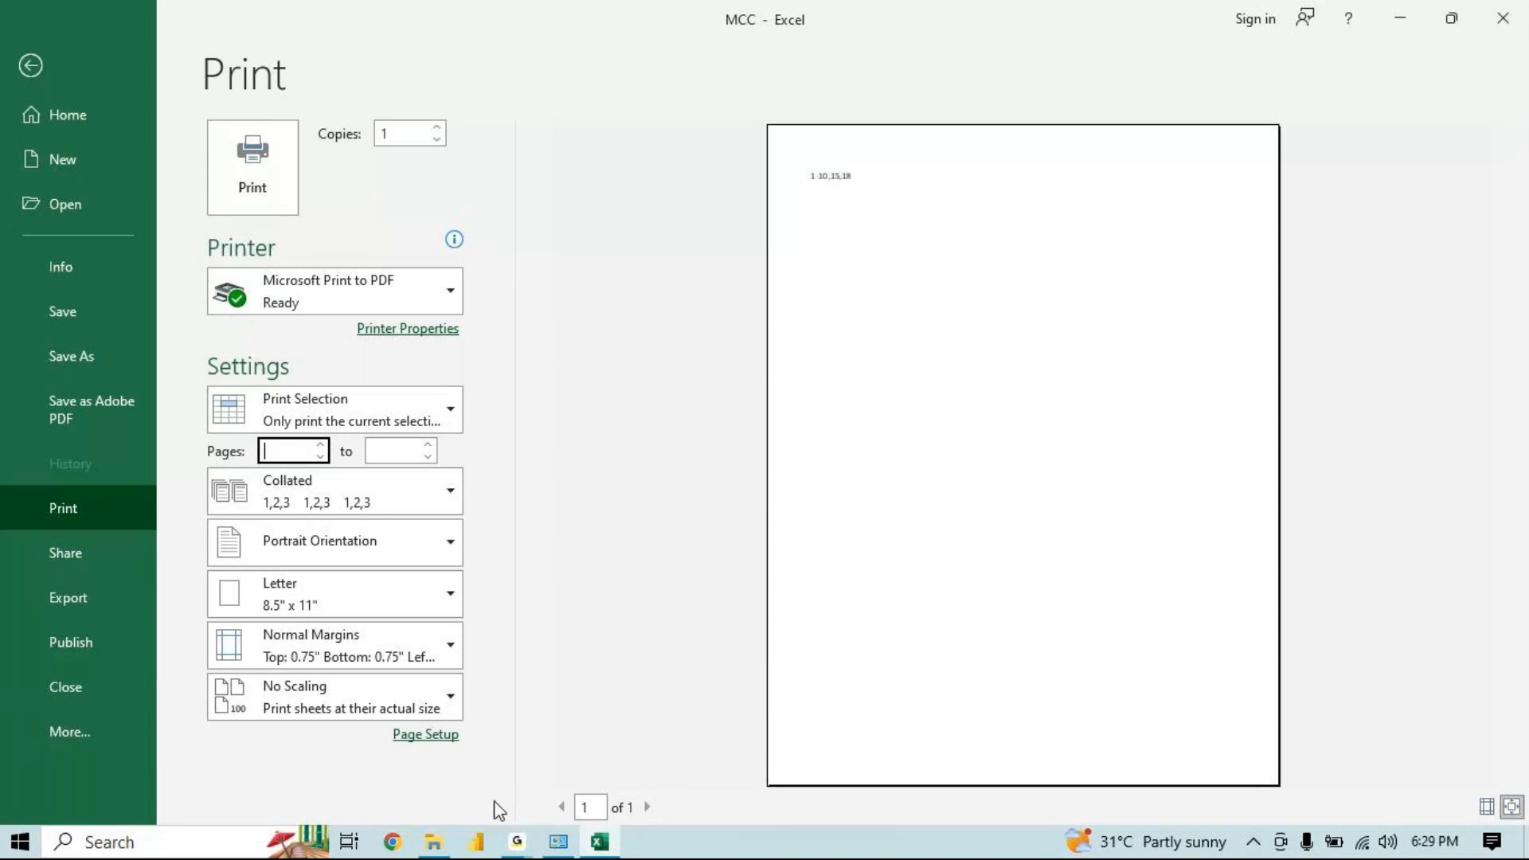
pyautogui.moveTo(517, 842)
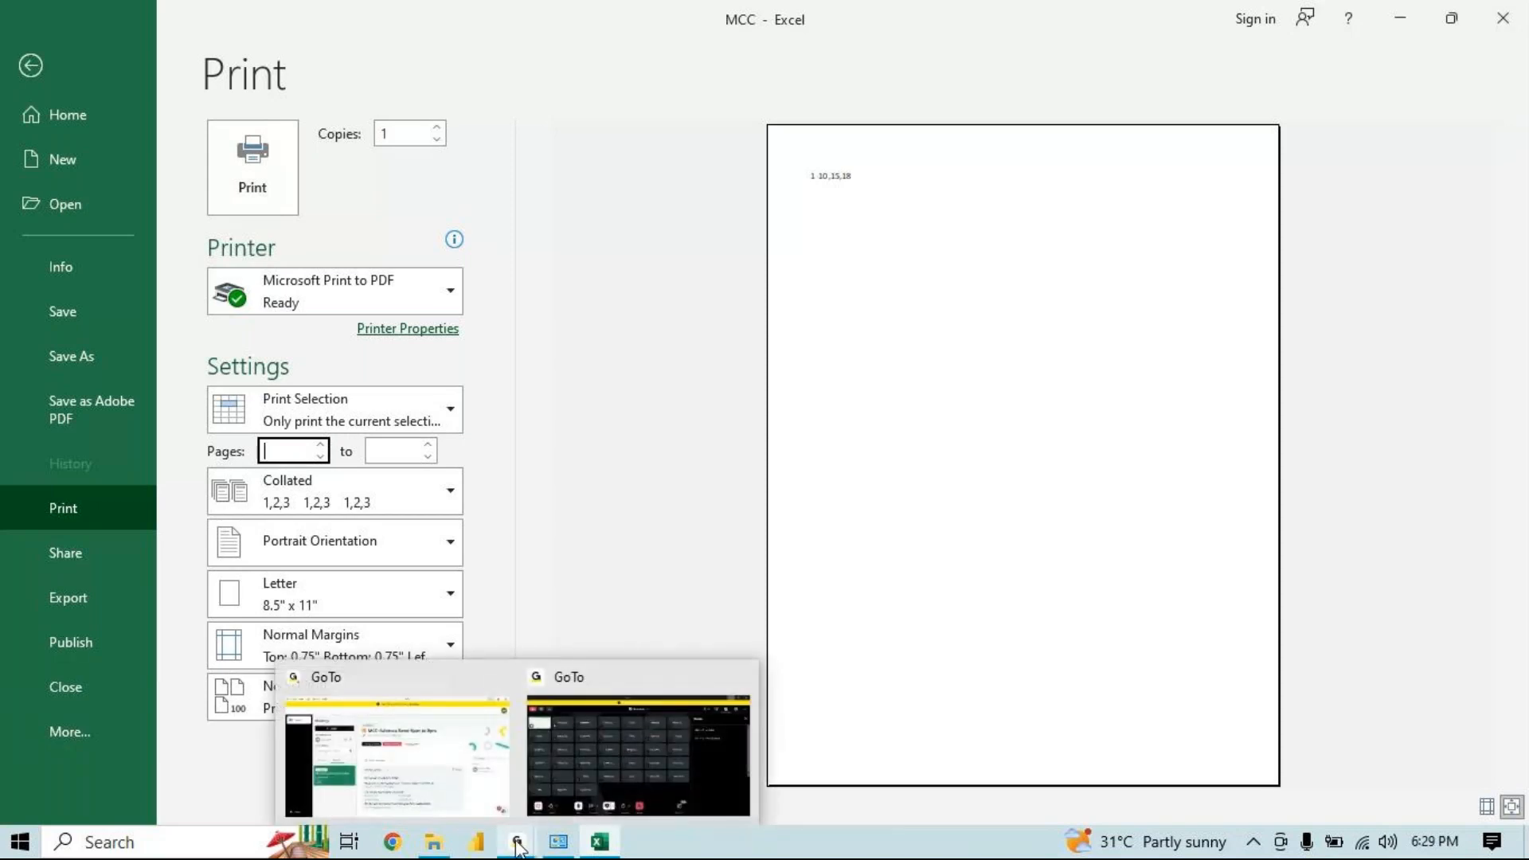
pyautogui.click(526, 497)
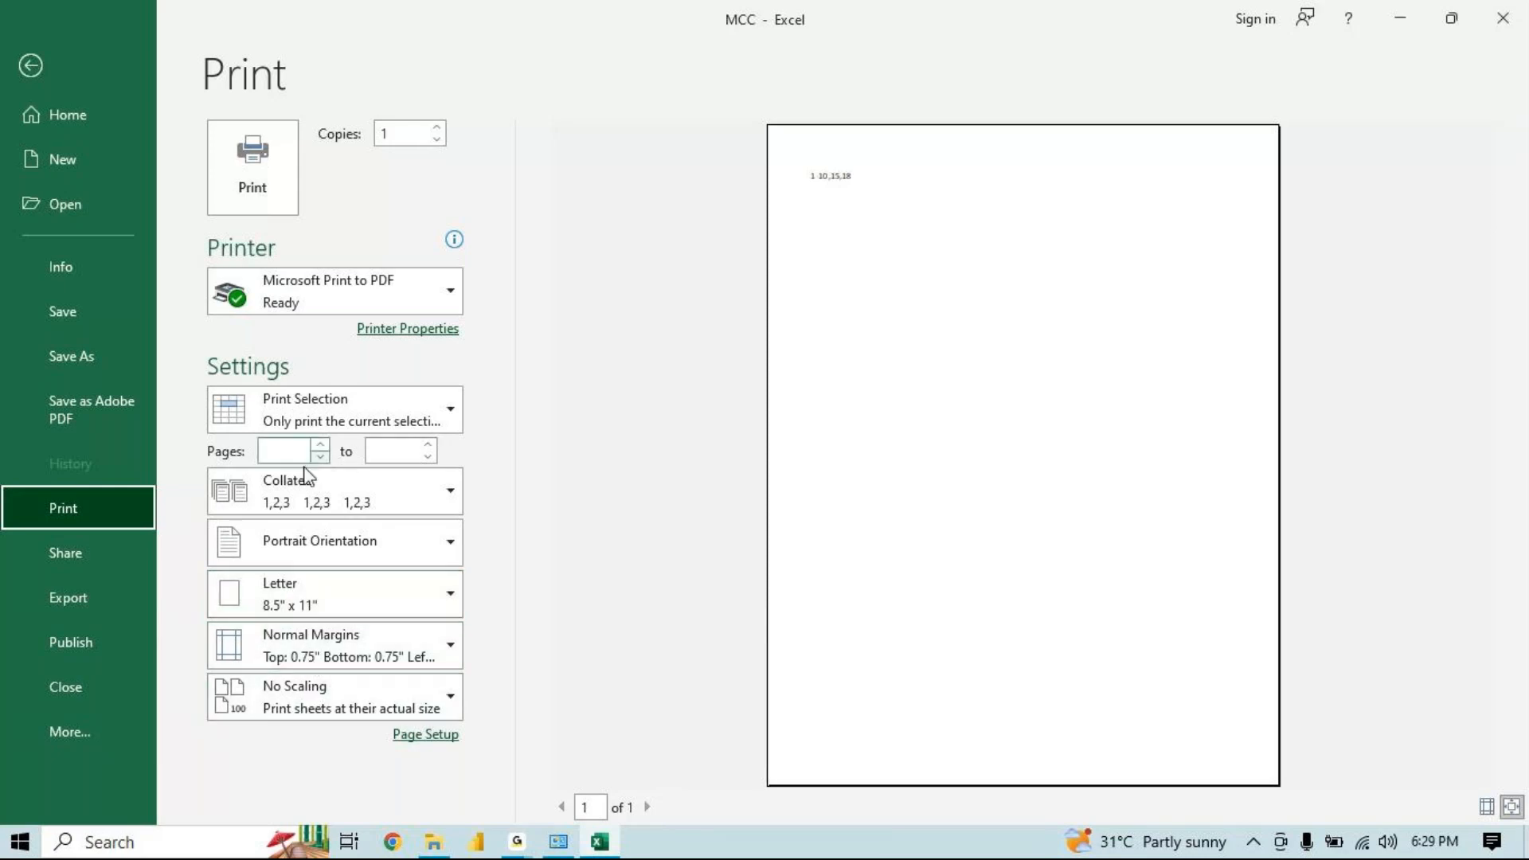
pyautogui.moveTo(522, 850)
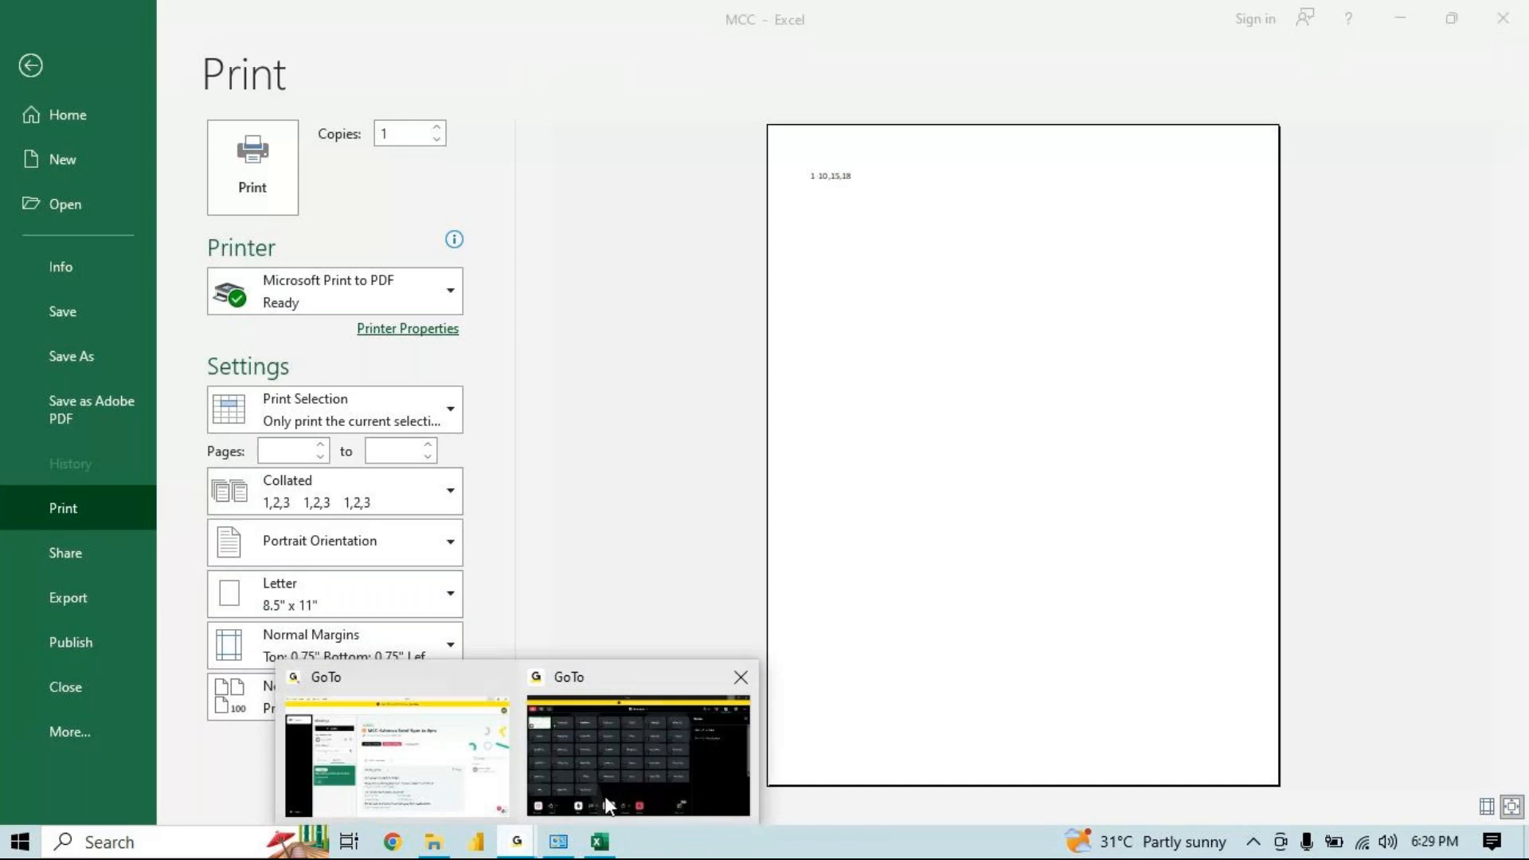
pyautogui.moveTo(607, 785)
pyautogui.click(668, 761)
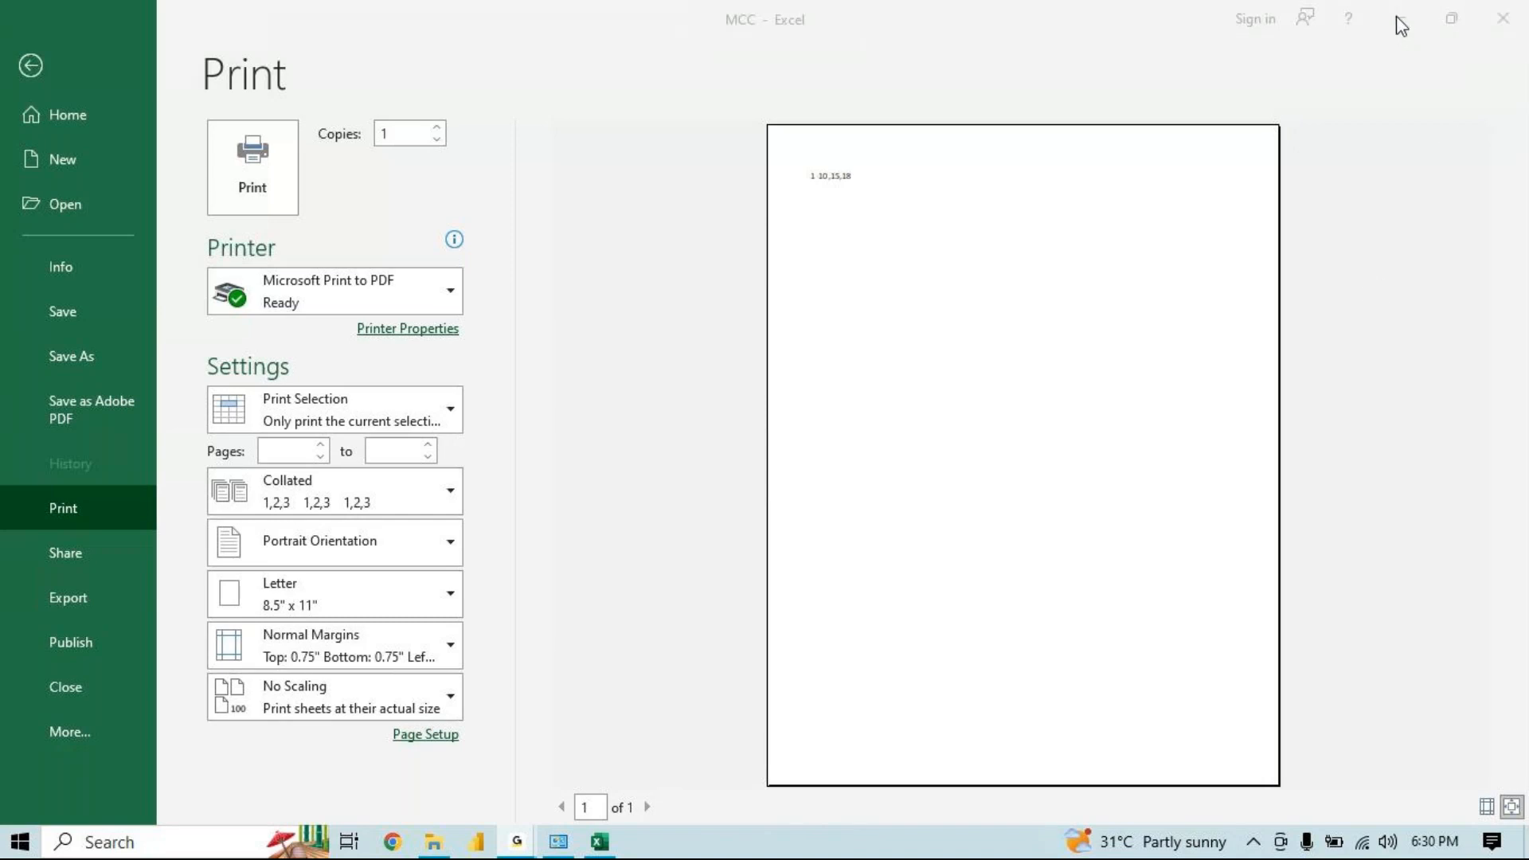
pyautogui.click(1230, 153)
# Try entering page 2 as the start of the print page range, then clear the page fields and leave the print view
pyautogui.click(284, 460)
pyautogui.write('2')
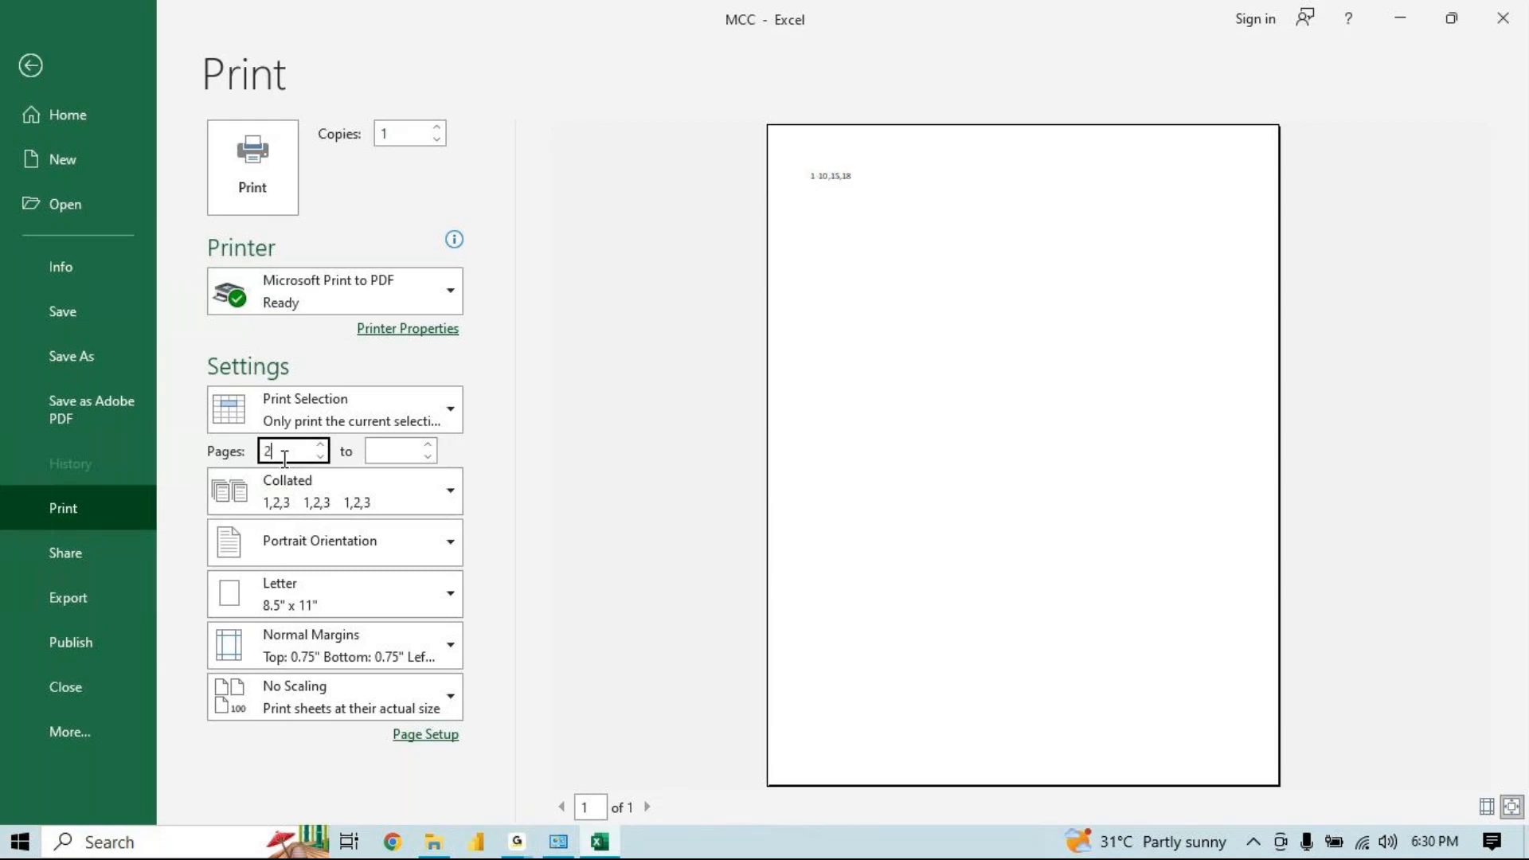
pyautogui.click(392, 448)
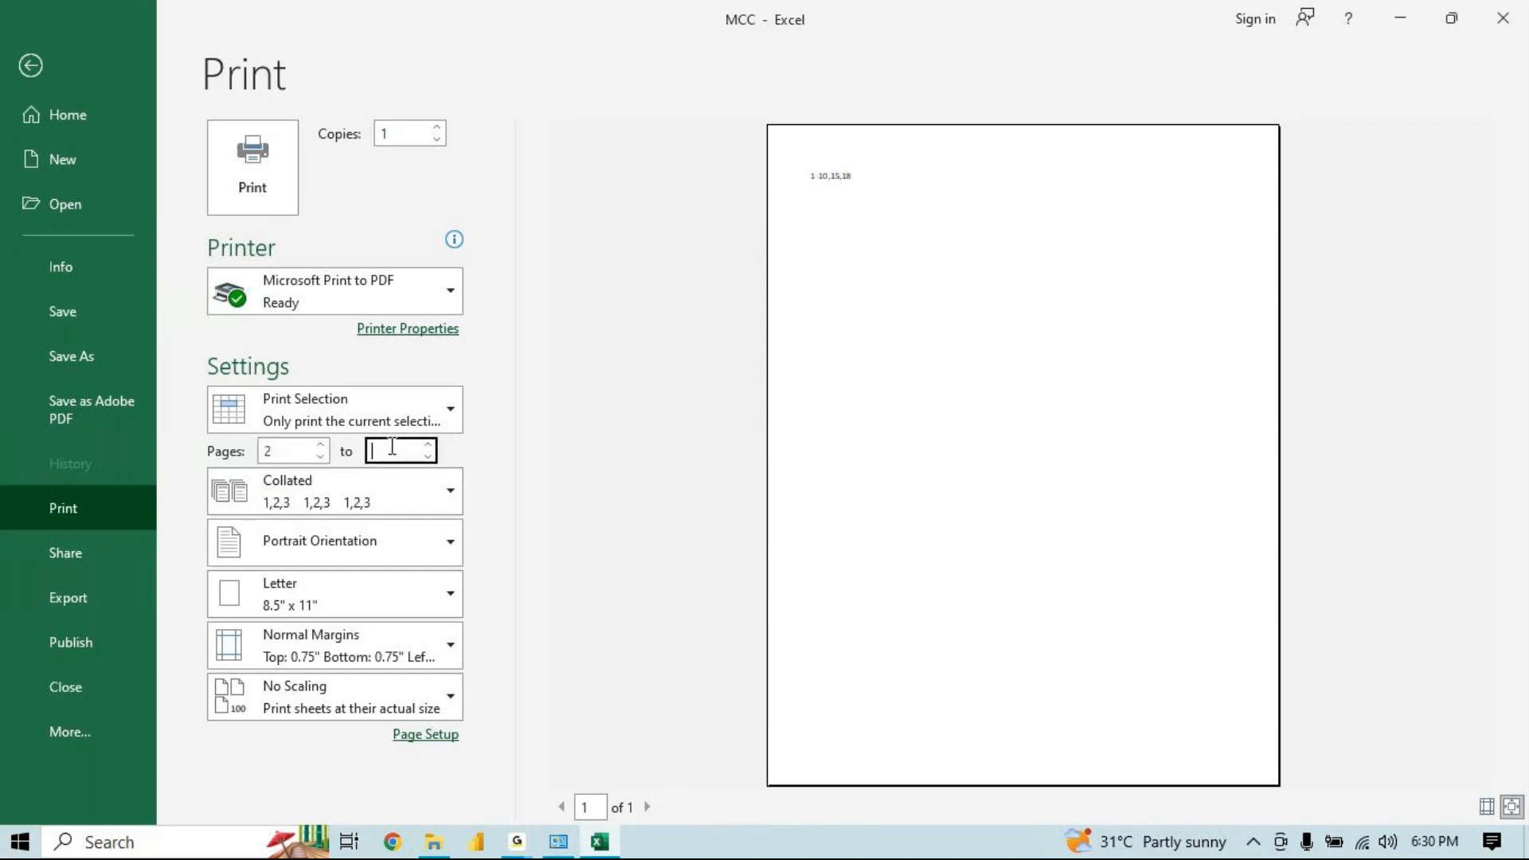
pyautogui.write('2')
pyautogui.press('BackSpace')
pyautogui.doubleClick(267, 449)
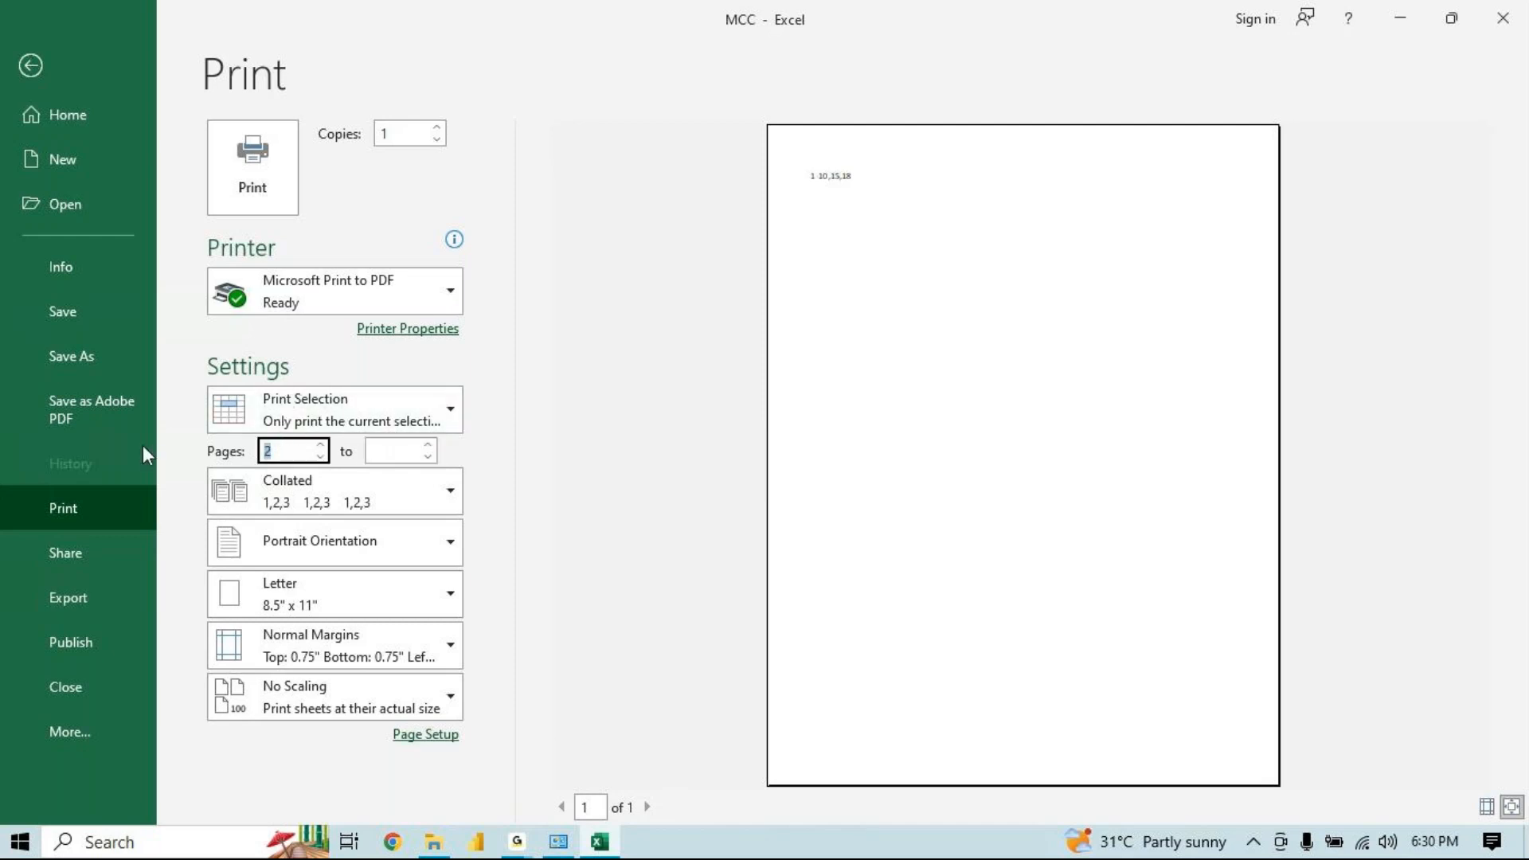
pyautogui.click(375, 446)
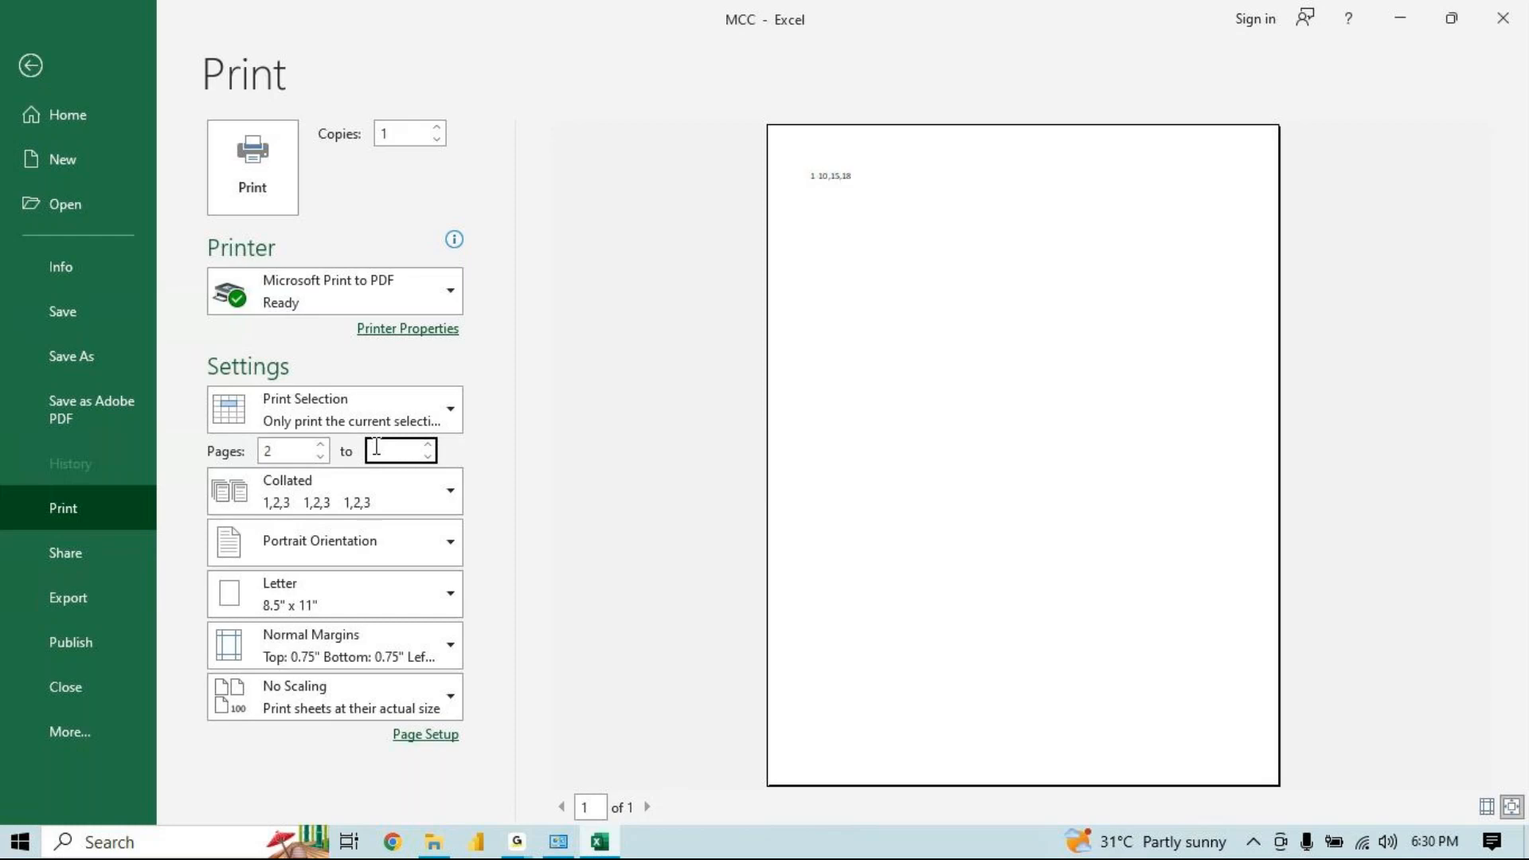
pyautogui.click(369, 430)
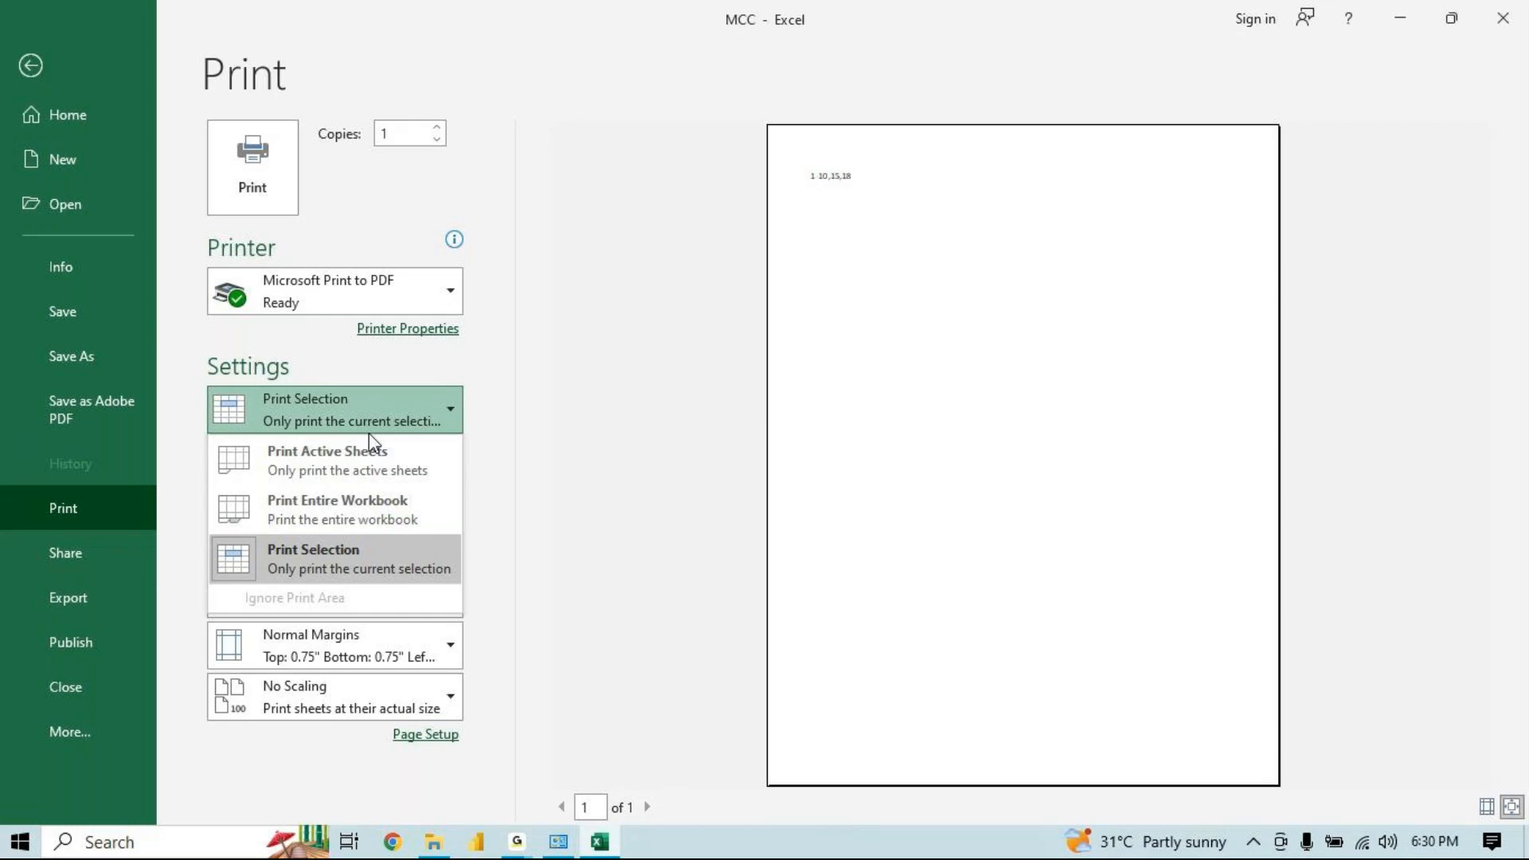
pyautogui.click(579, 467)
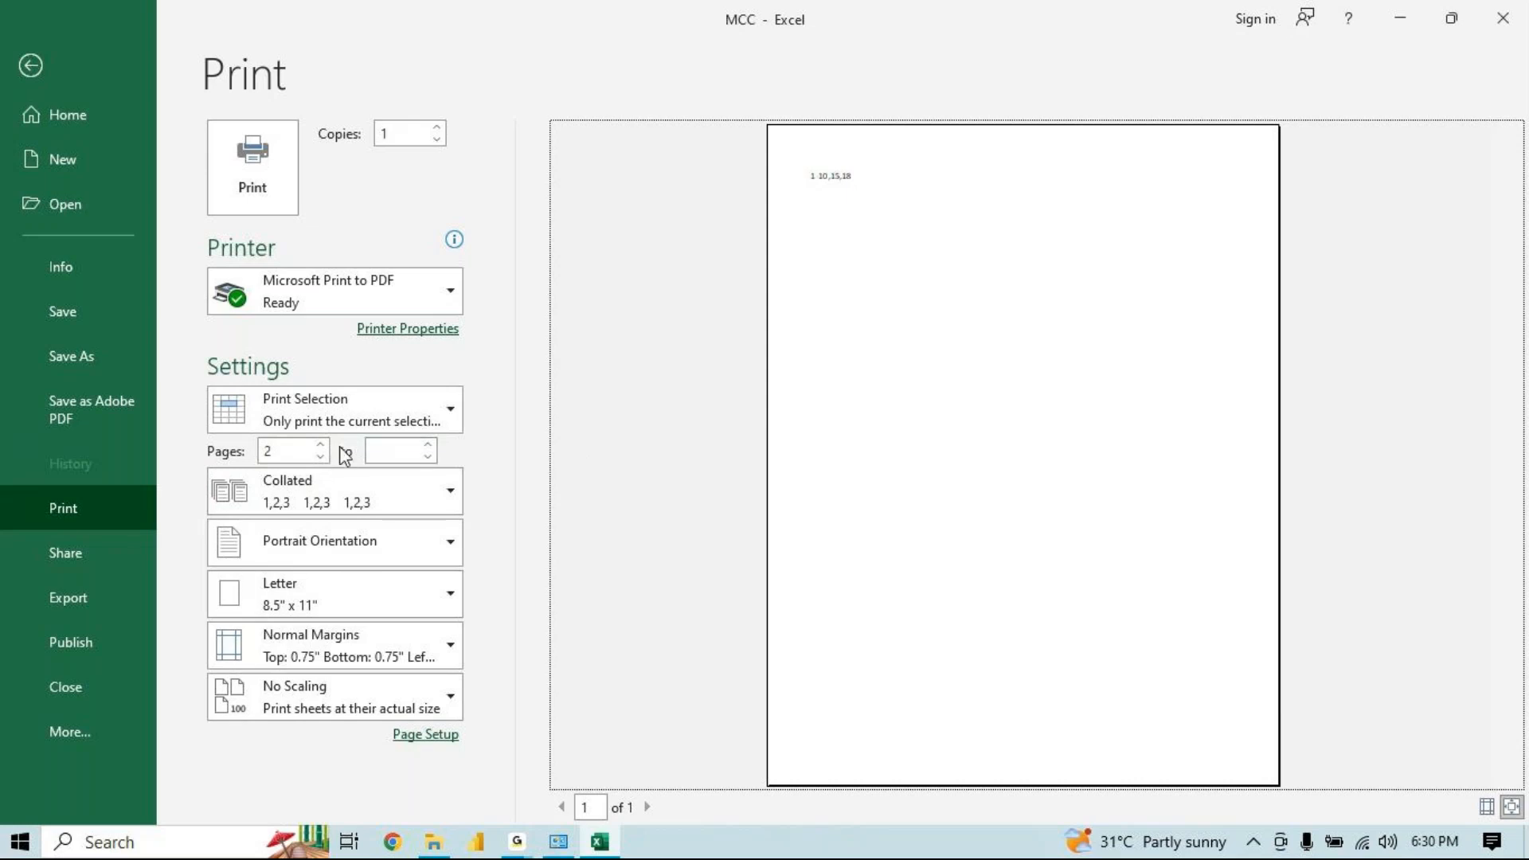
pyautogui.click(376, 448)
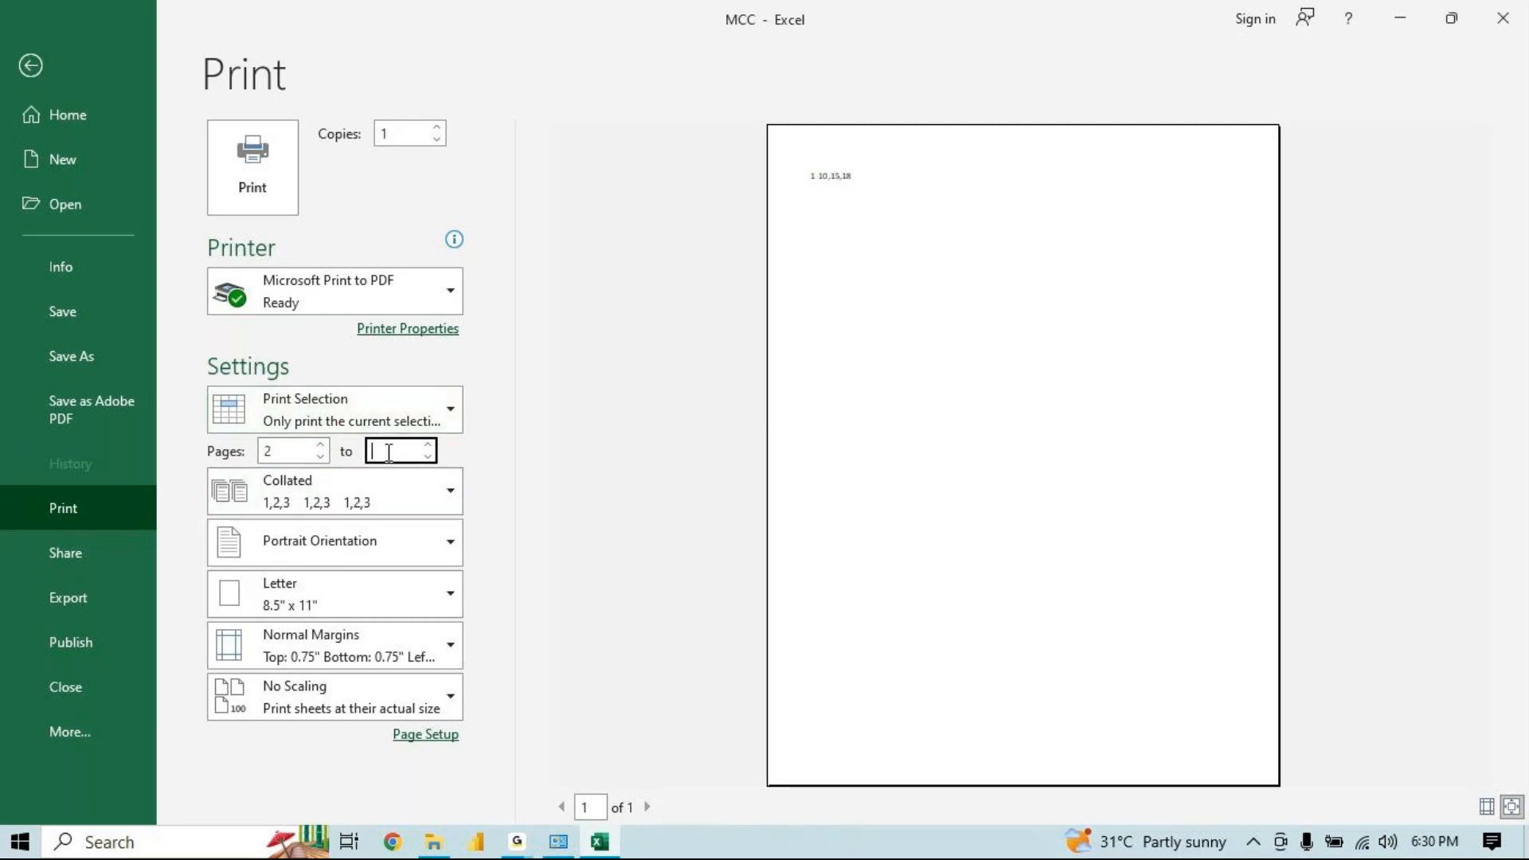
pyautogui.write('2')
pyautogui.press('BackSpace')
pyautogui.write('6')
pyautogui.press('BackSpace')
pyautogui.click(303, 450)
pyautogui.press('BackSpace')
pyautogui.click(316, 503)
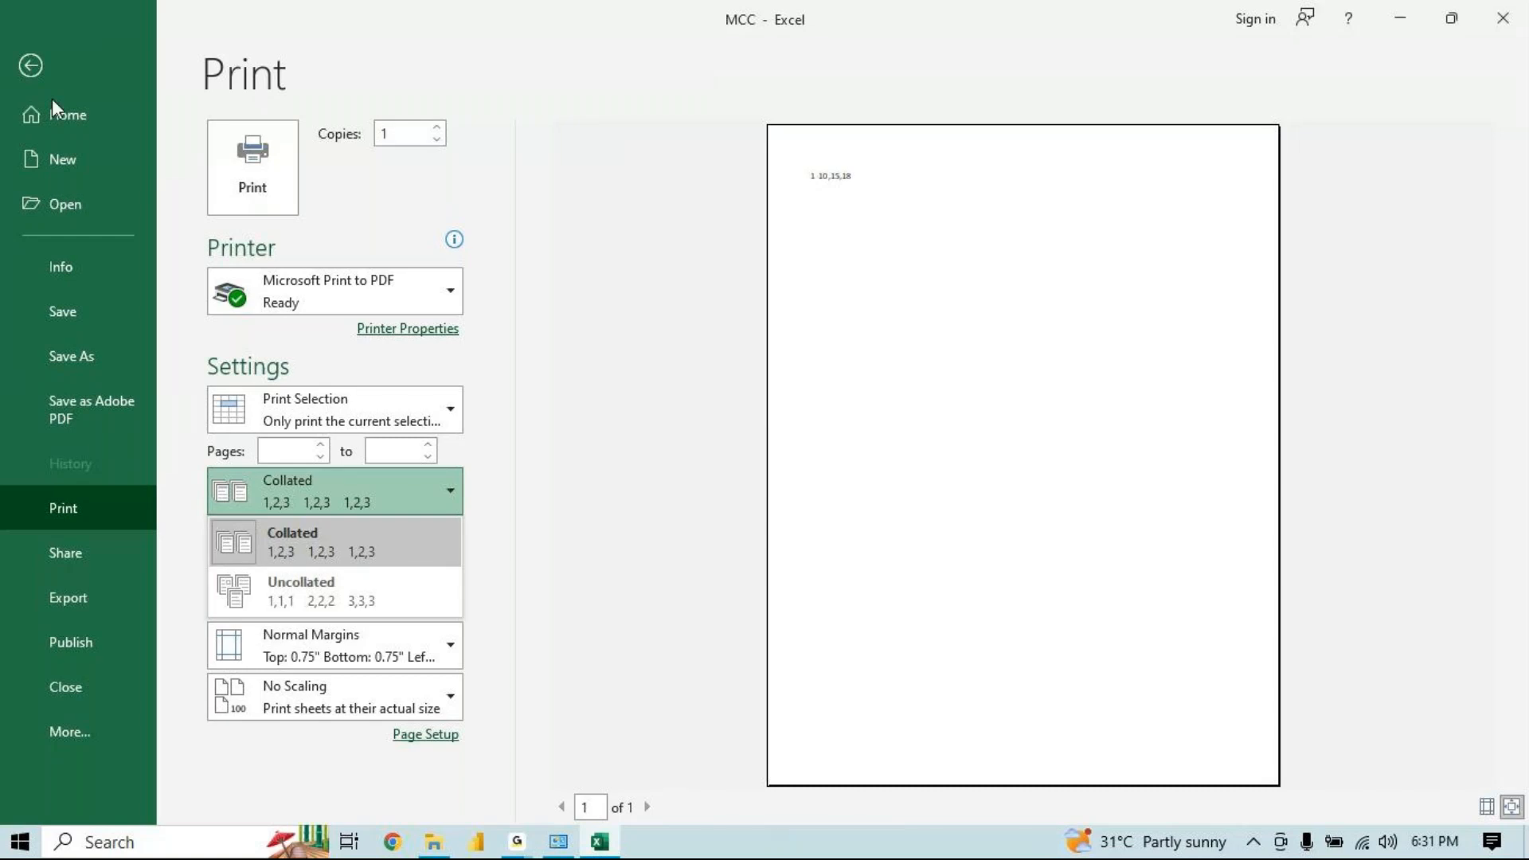
pyautogui.click(30, 67)
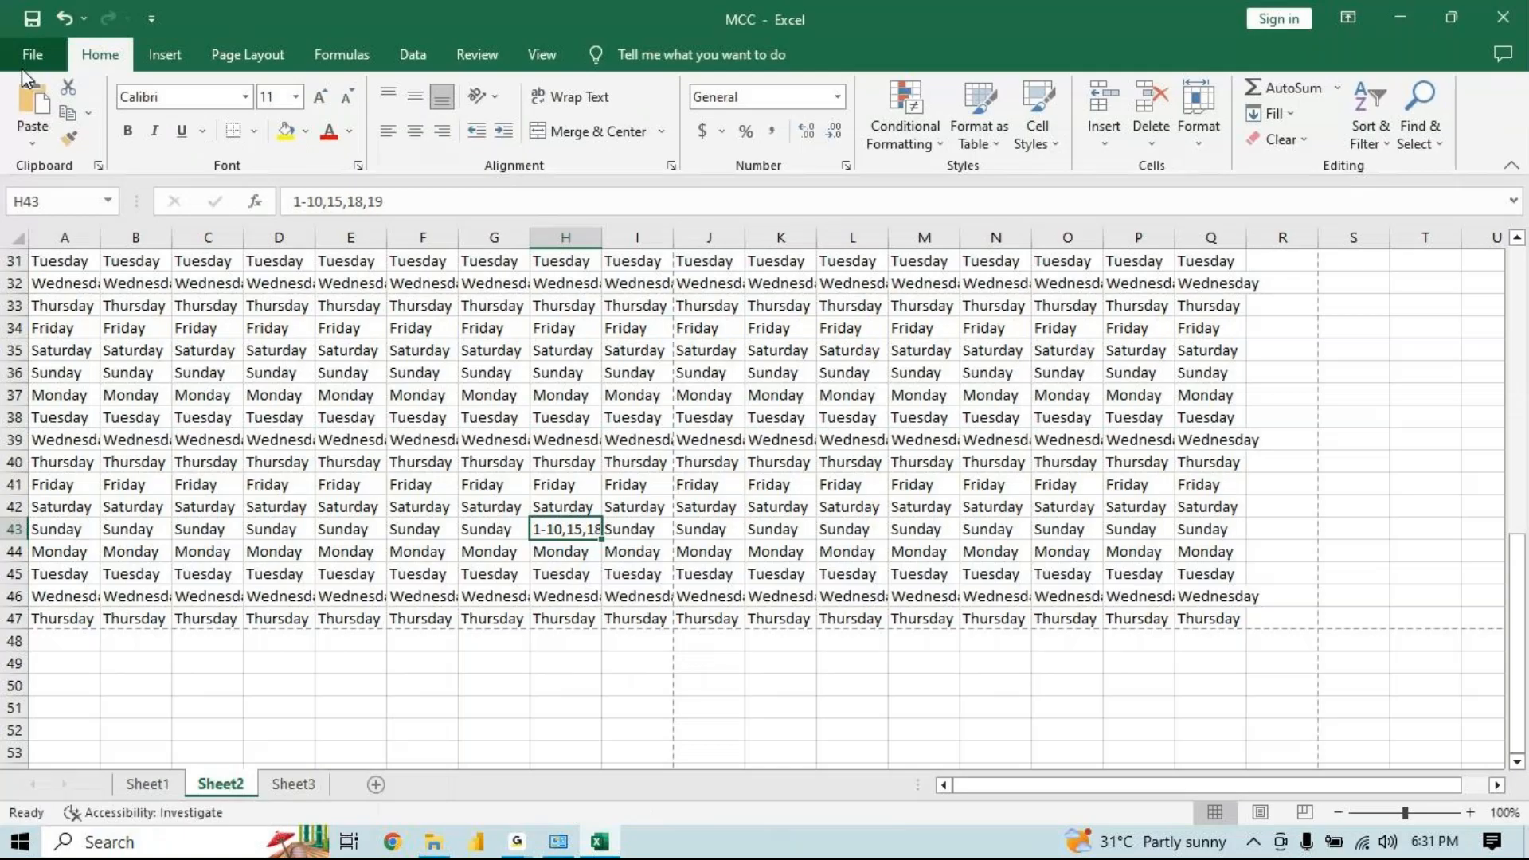
# Select cell C32 on Sheet2 and open the print preview set to Print Entire Workbook
pyautogui.click(218, 288)
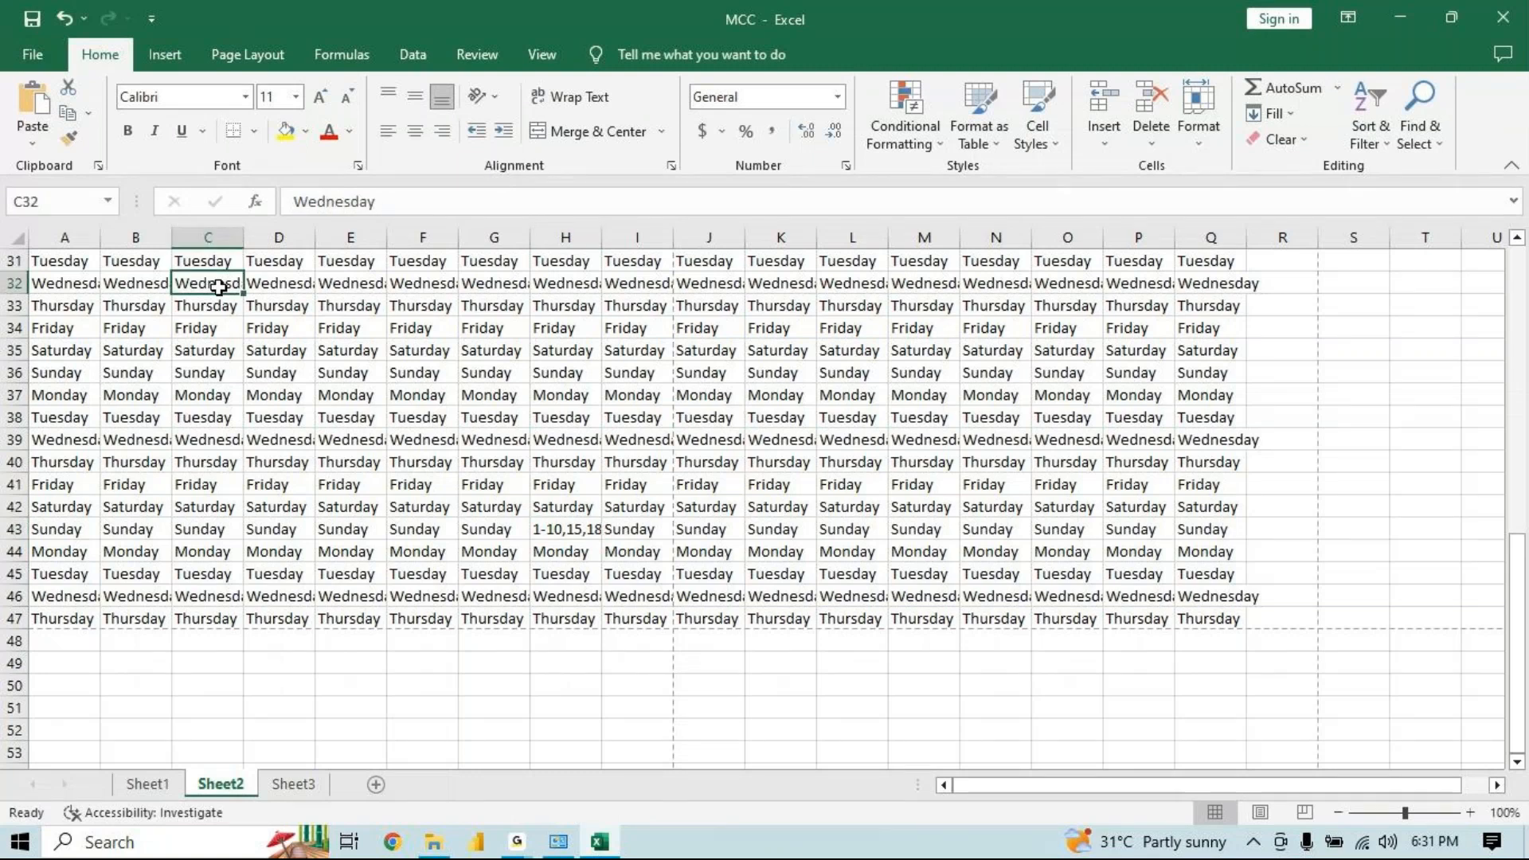
pyautogui.hotkey('ctrl', 'p')
pyautogui.click(410, 408)
pyautogui.click(350, 490)
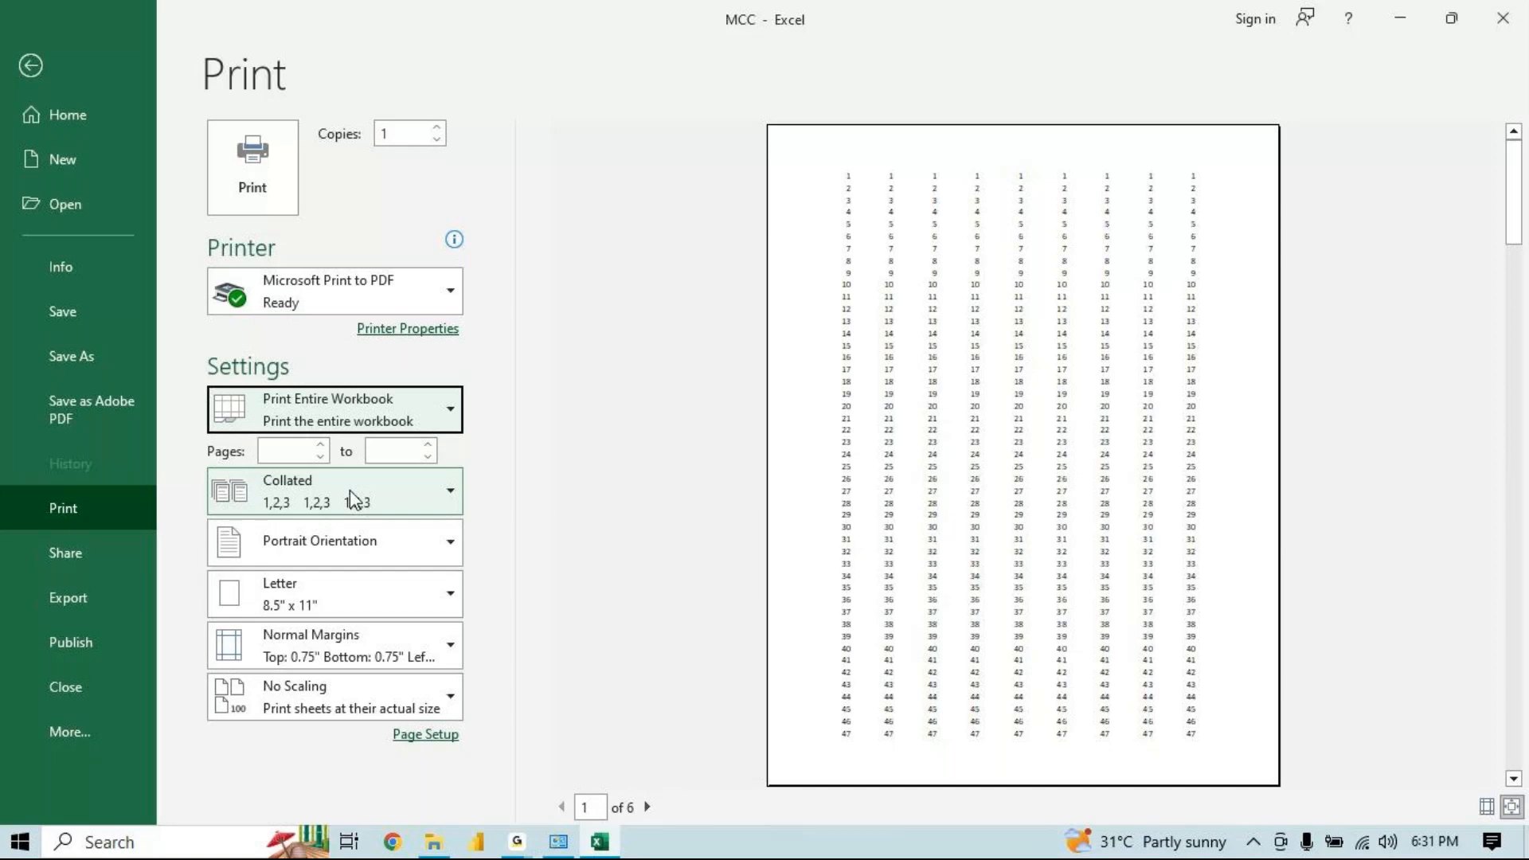
# Open Notepad from the Run dialog
pyautogui.press('super+r')
pyautogui.write('notepad')
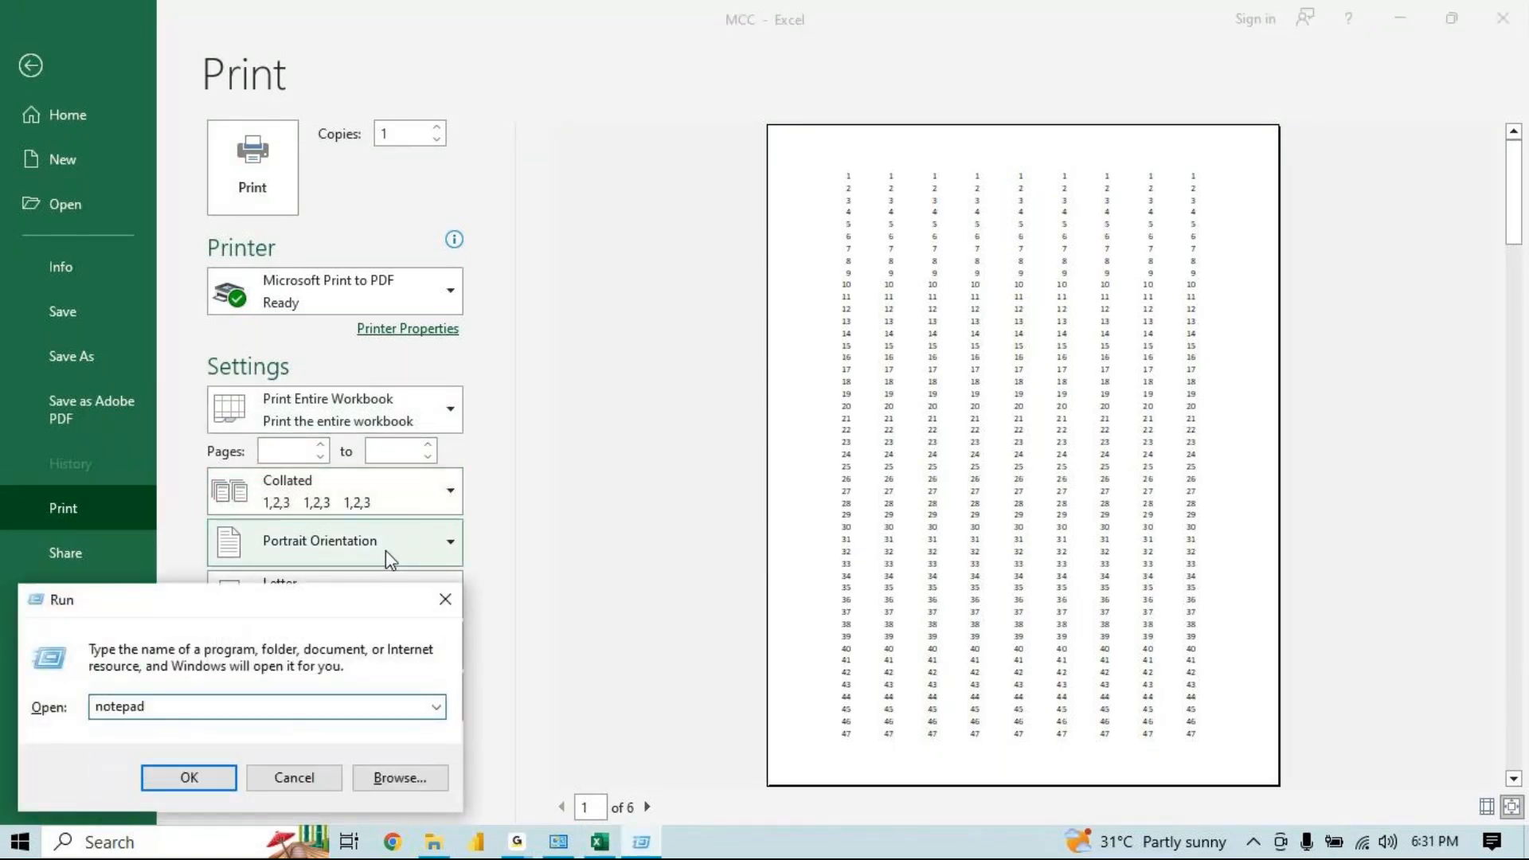
pyautogui.press('Return')
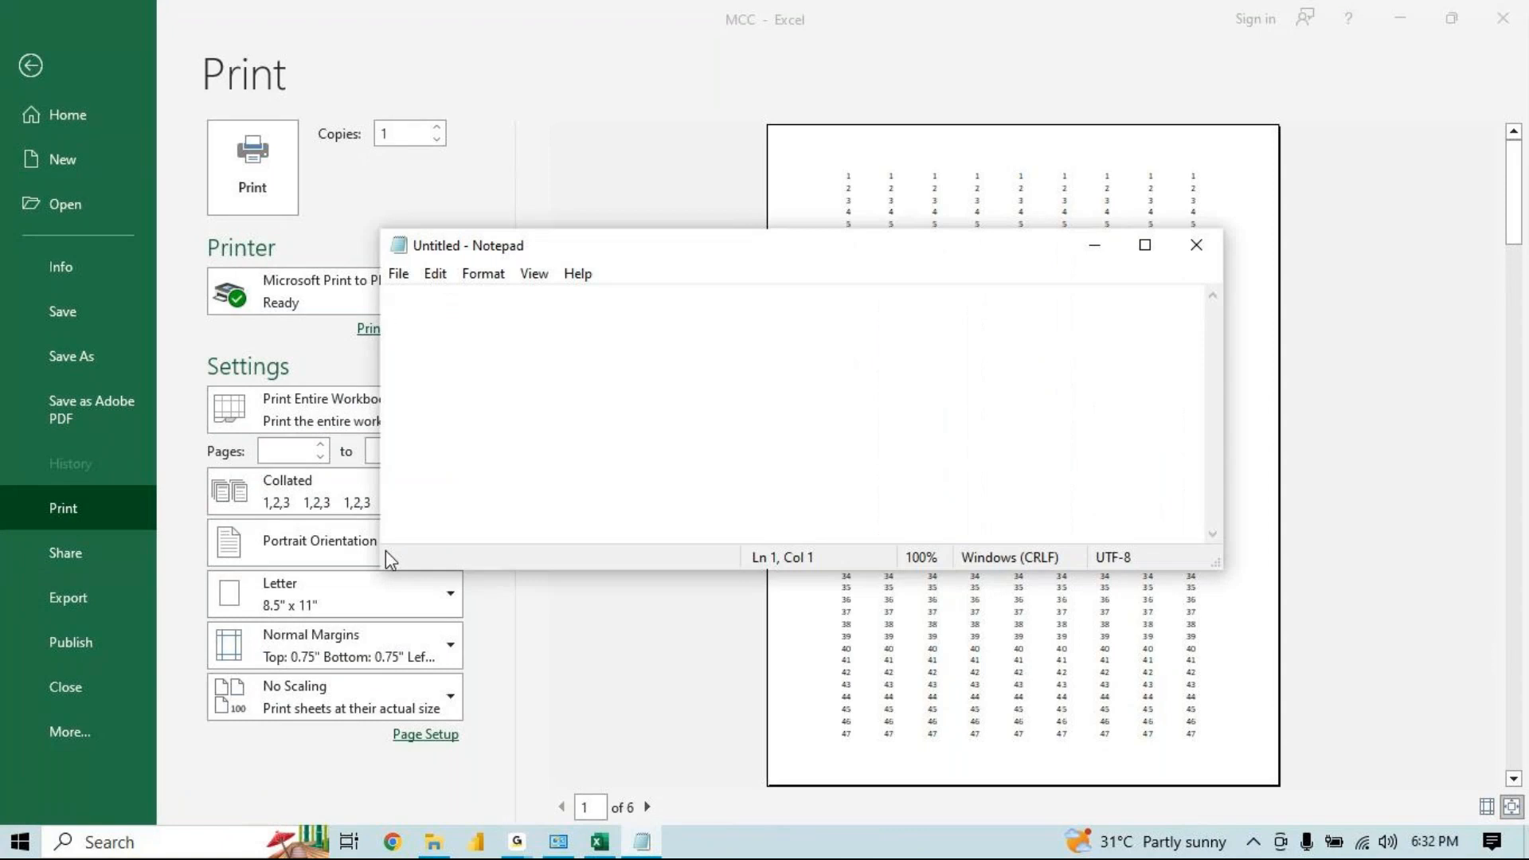
# Maximize the Notepad window and type the word resume on the first line
pyautogui.write('rwesumr')
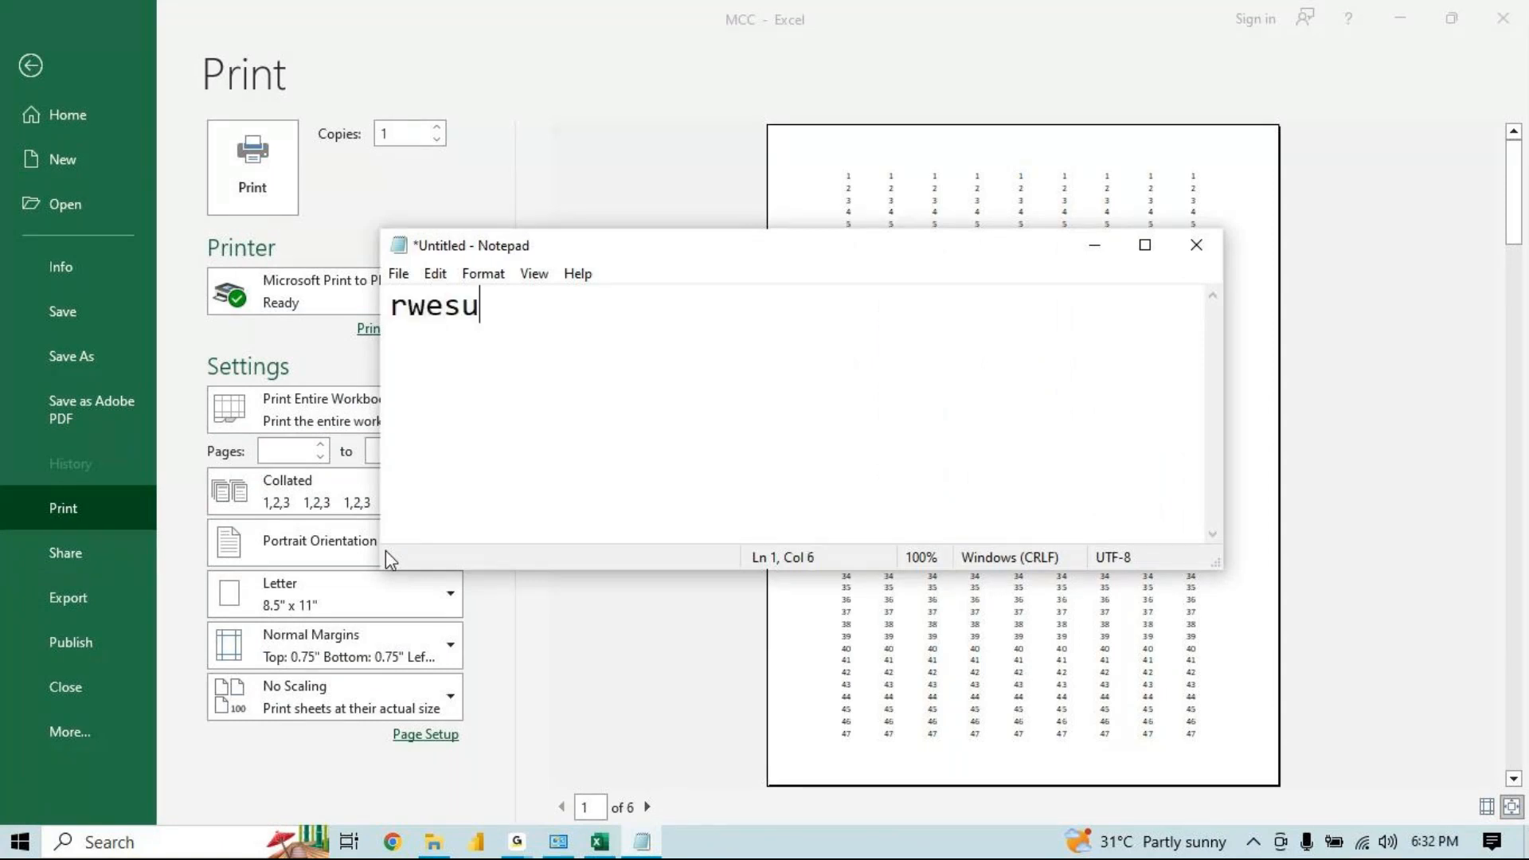
pyautogui.press('BackSpace')
pyautogui.press('BackSpace')
pyautogui.press('BackSpace')
pyautogui.press('BackSpace')
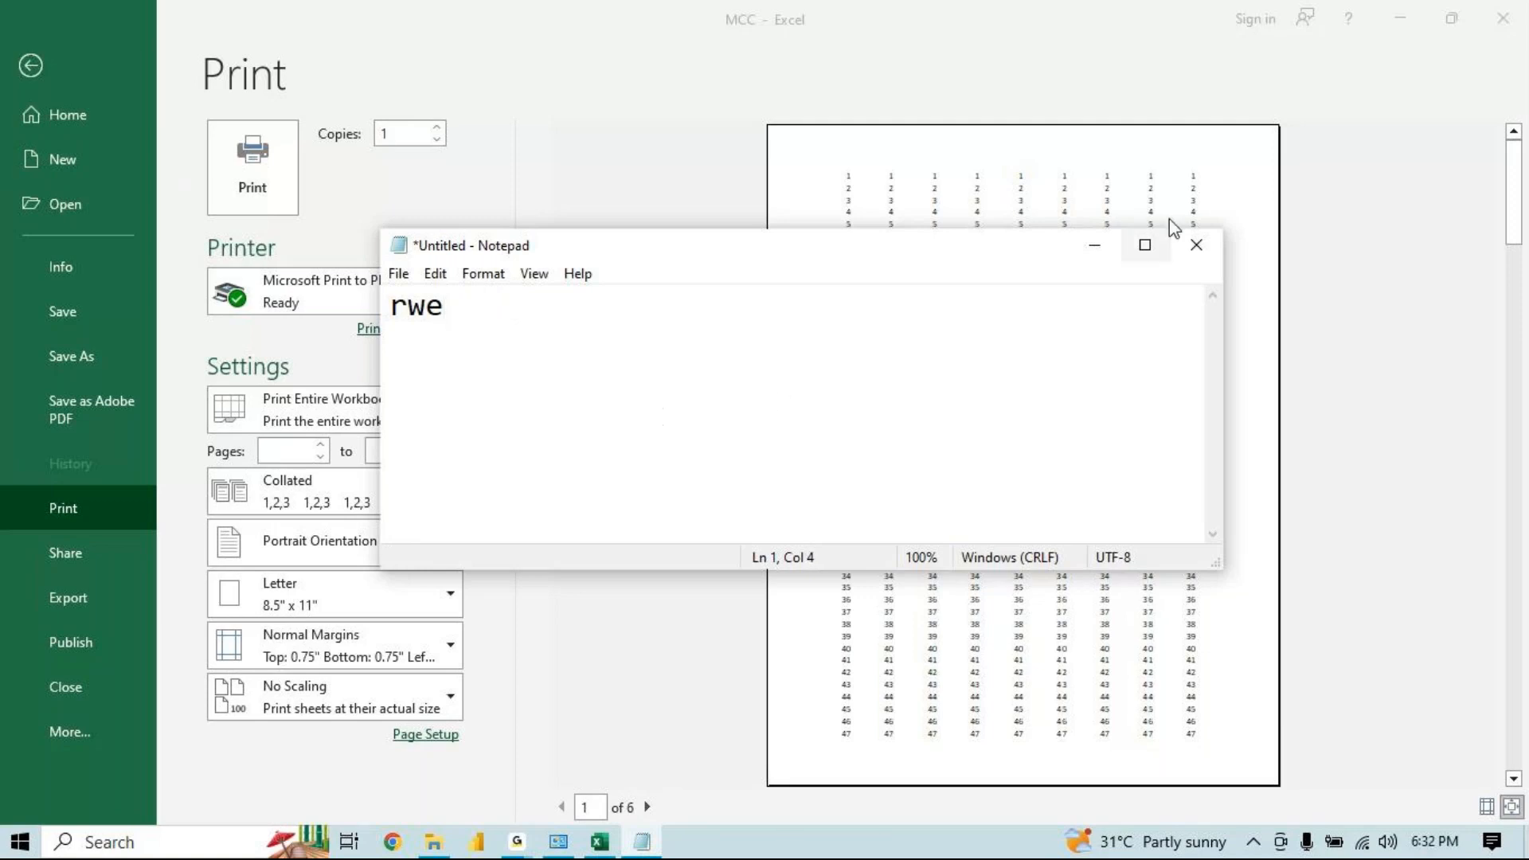
pyautogui.click(1157, 252)
pyautogui.press('BackSpace')
pyautogui.press('BackSpace')
pyautogui.write('es')
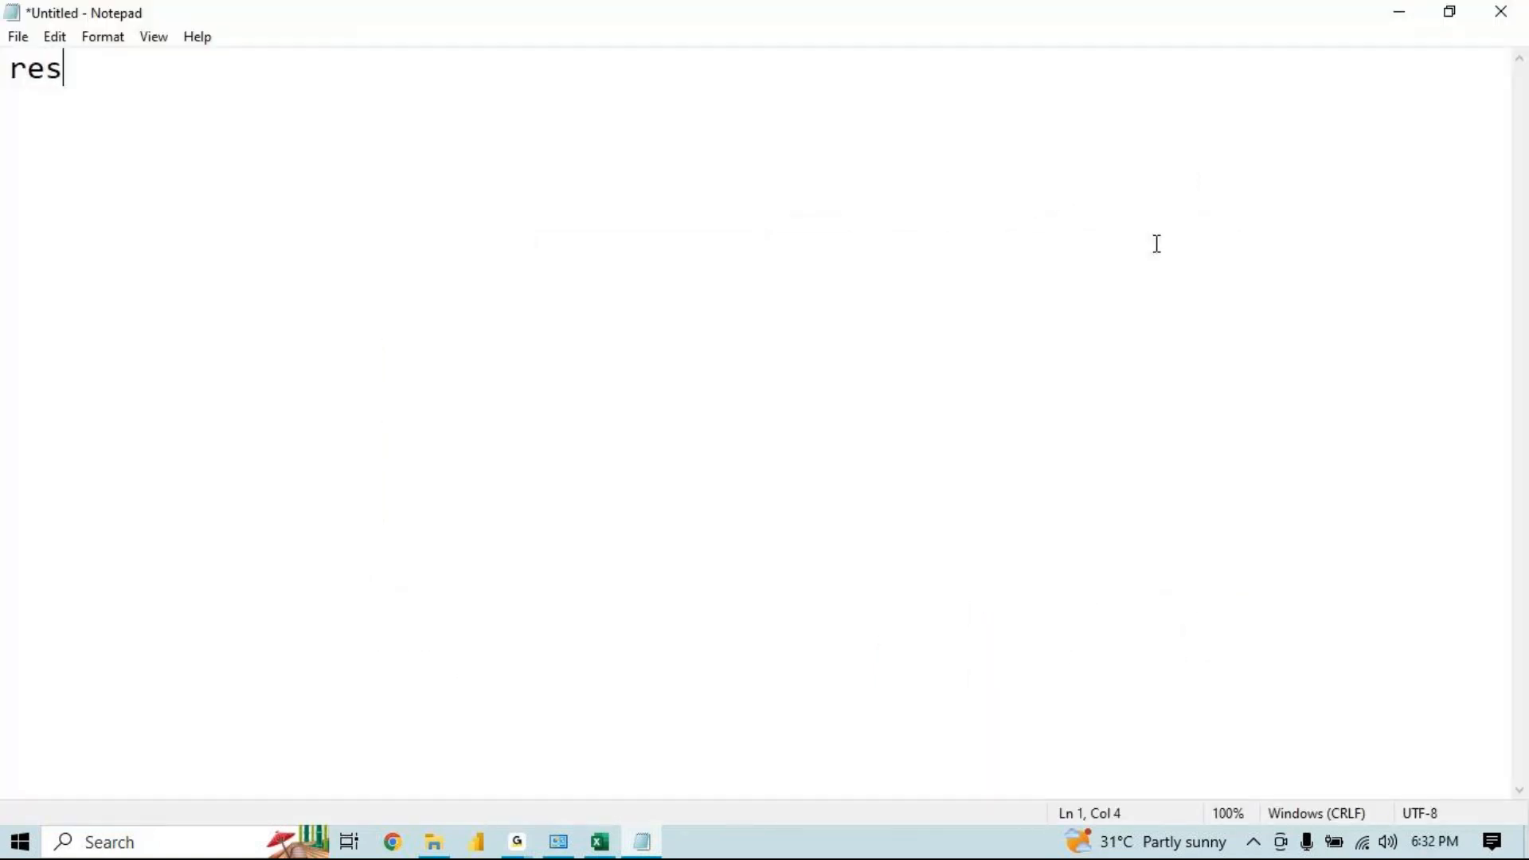
pyautogui.write('ume')
pyautogui.click(517, 842)
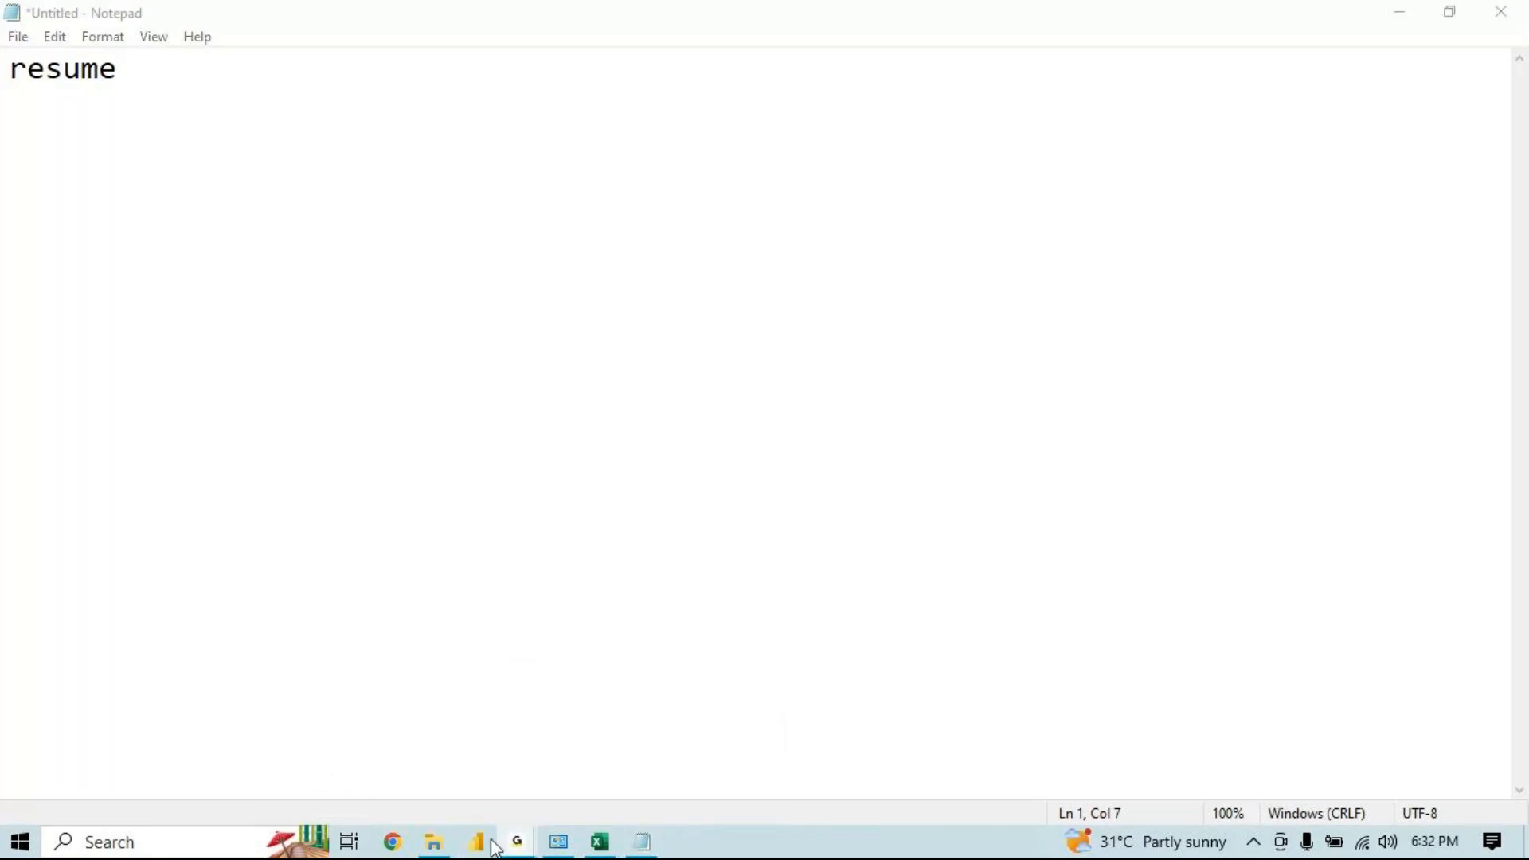
pyautogui.click(643, 843)
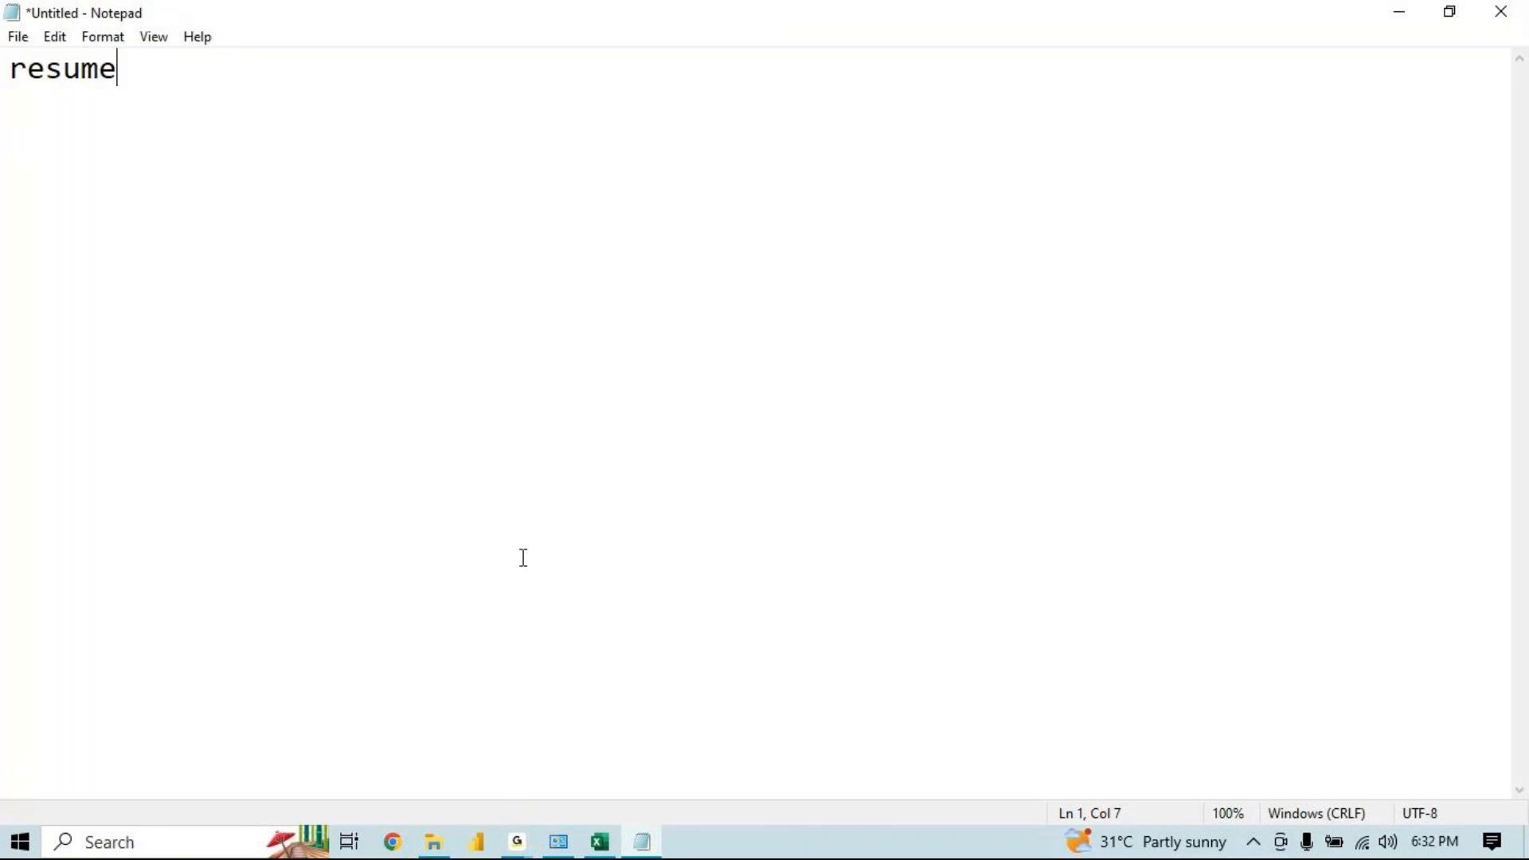
pyautogui.click(510, 842)
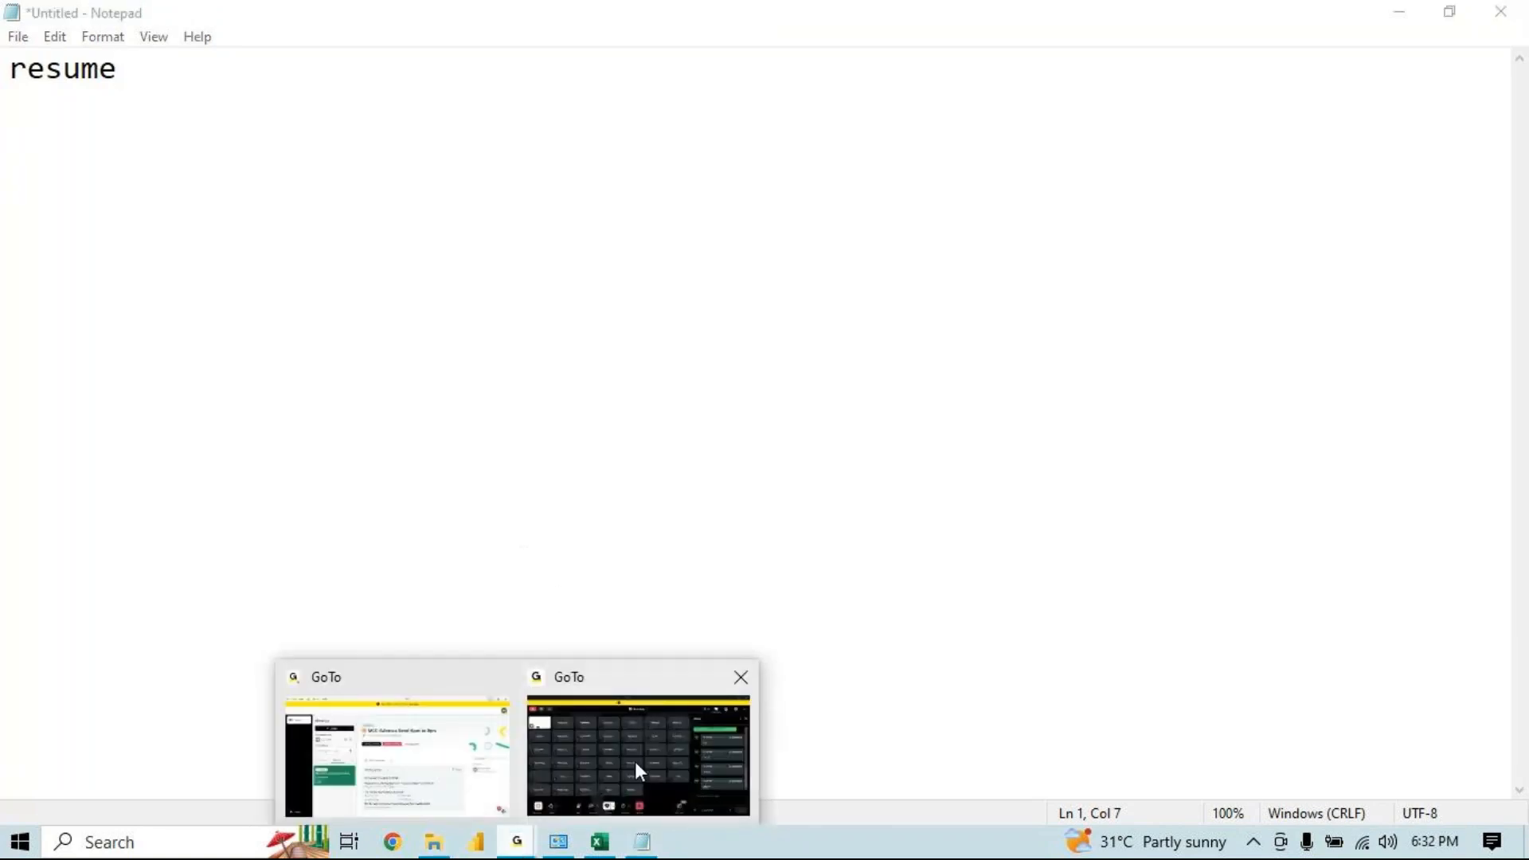
pyautogui.click(639, 845)
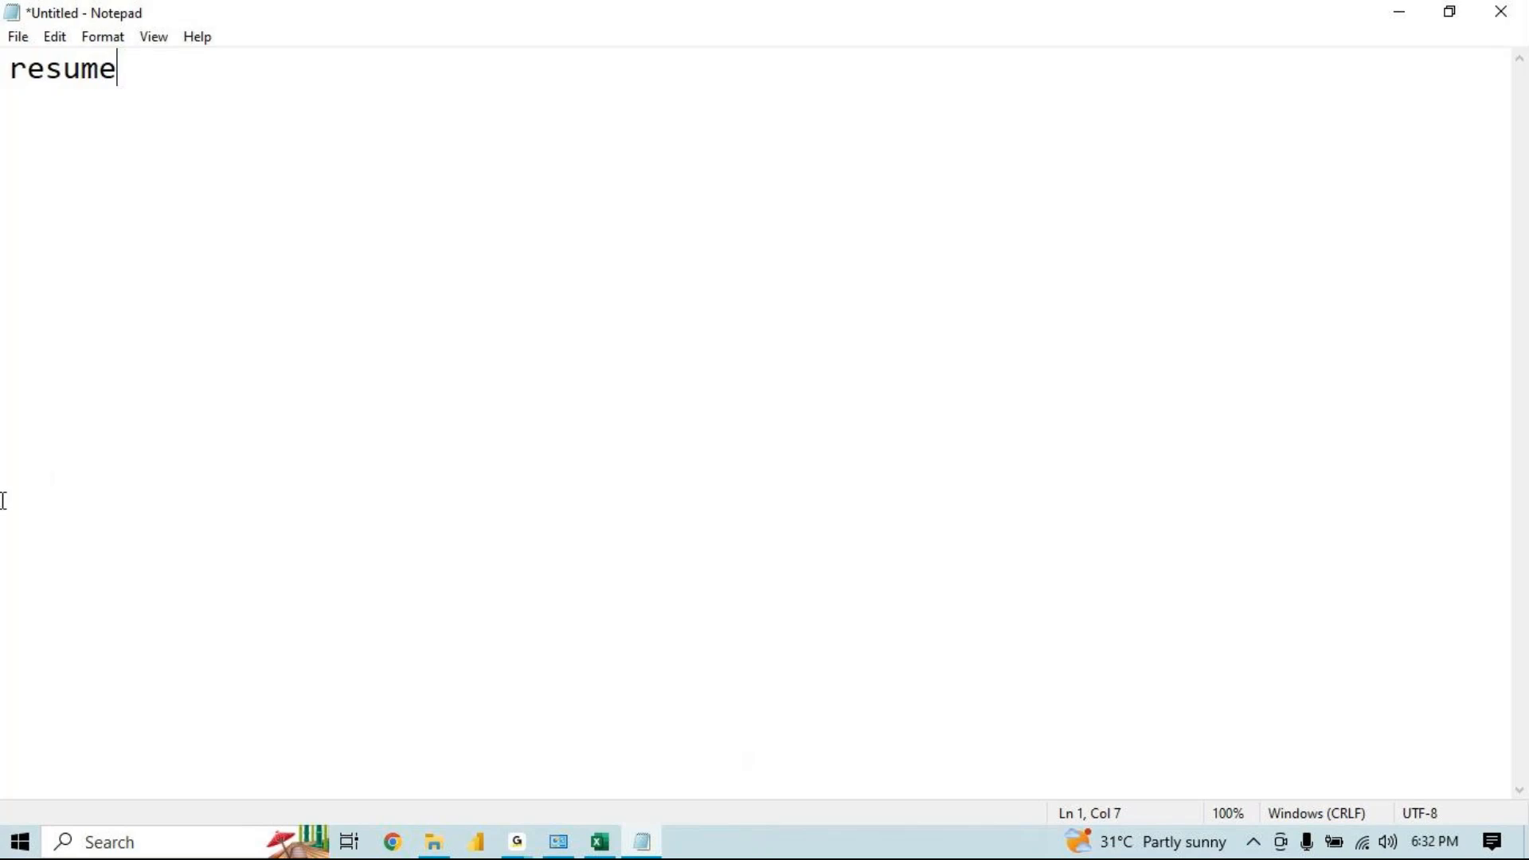
# Type 123,123,123 on a new line below resume
pyautogui.press('Return')
pyautogui.write('123,1')
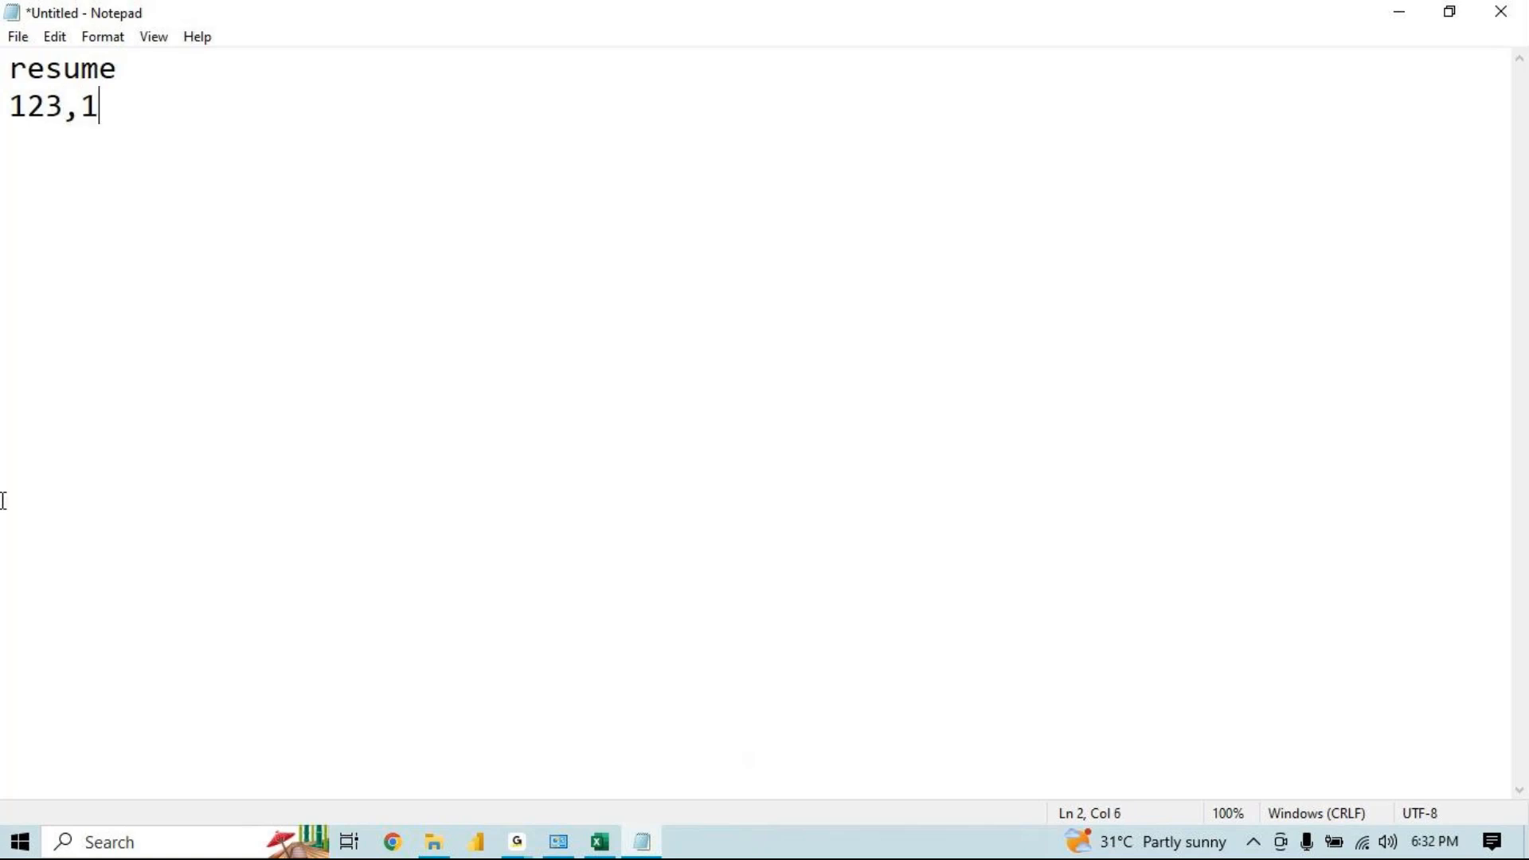
pyautogui.write('23,123,12')
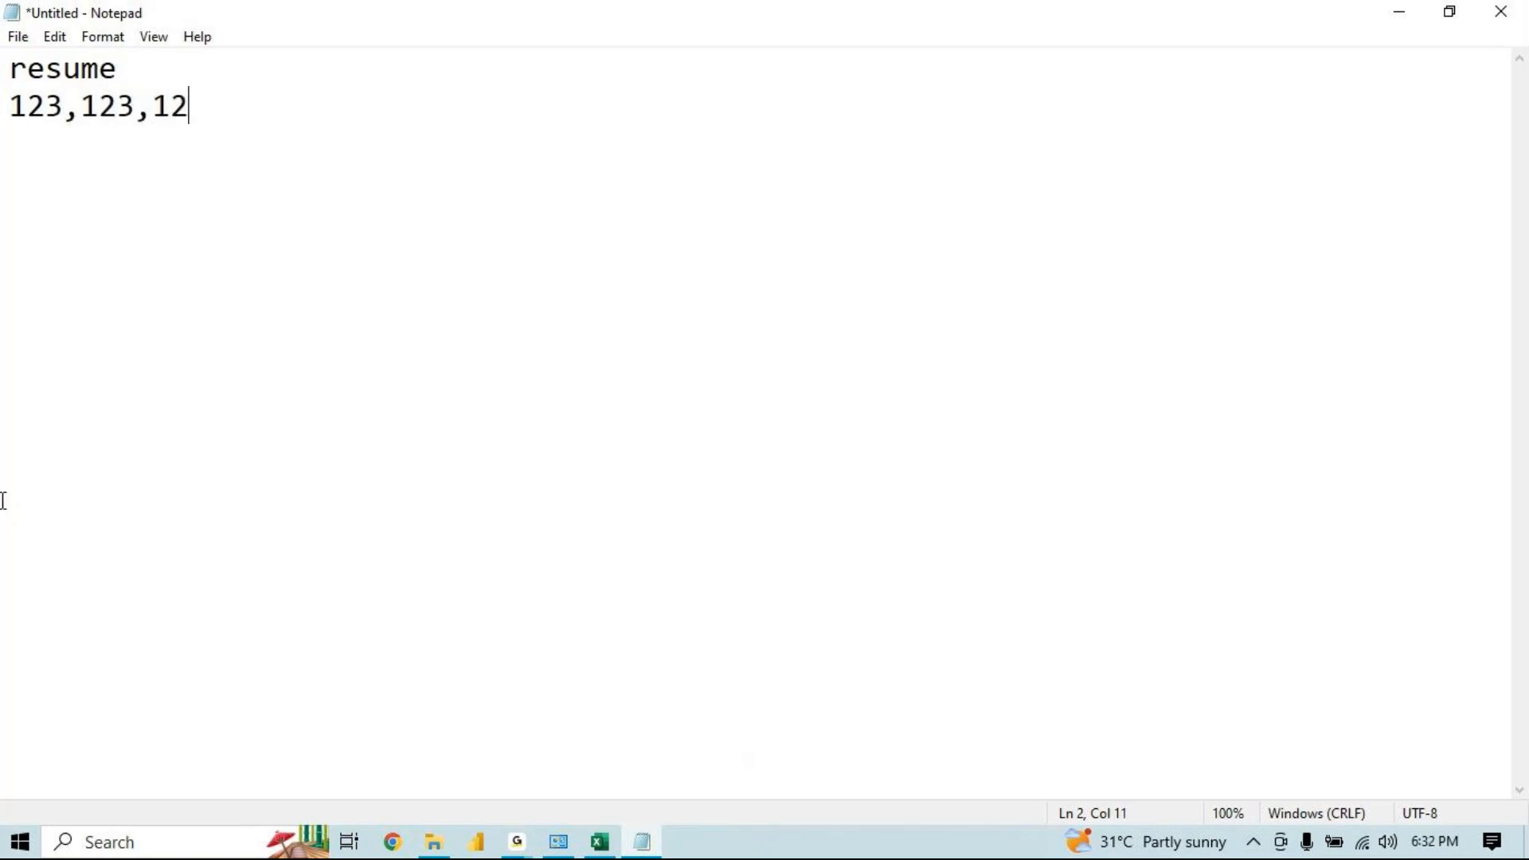
# Leave two blank lines and type 111,222,333 on the next line
pyautogui.press('Return')
pyautogui.press('Return')
pyautogui.press('Return')
pyautogui.write('111,')
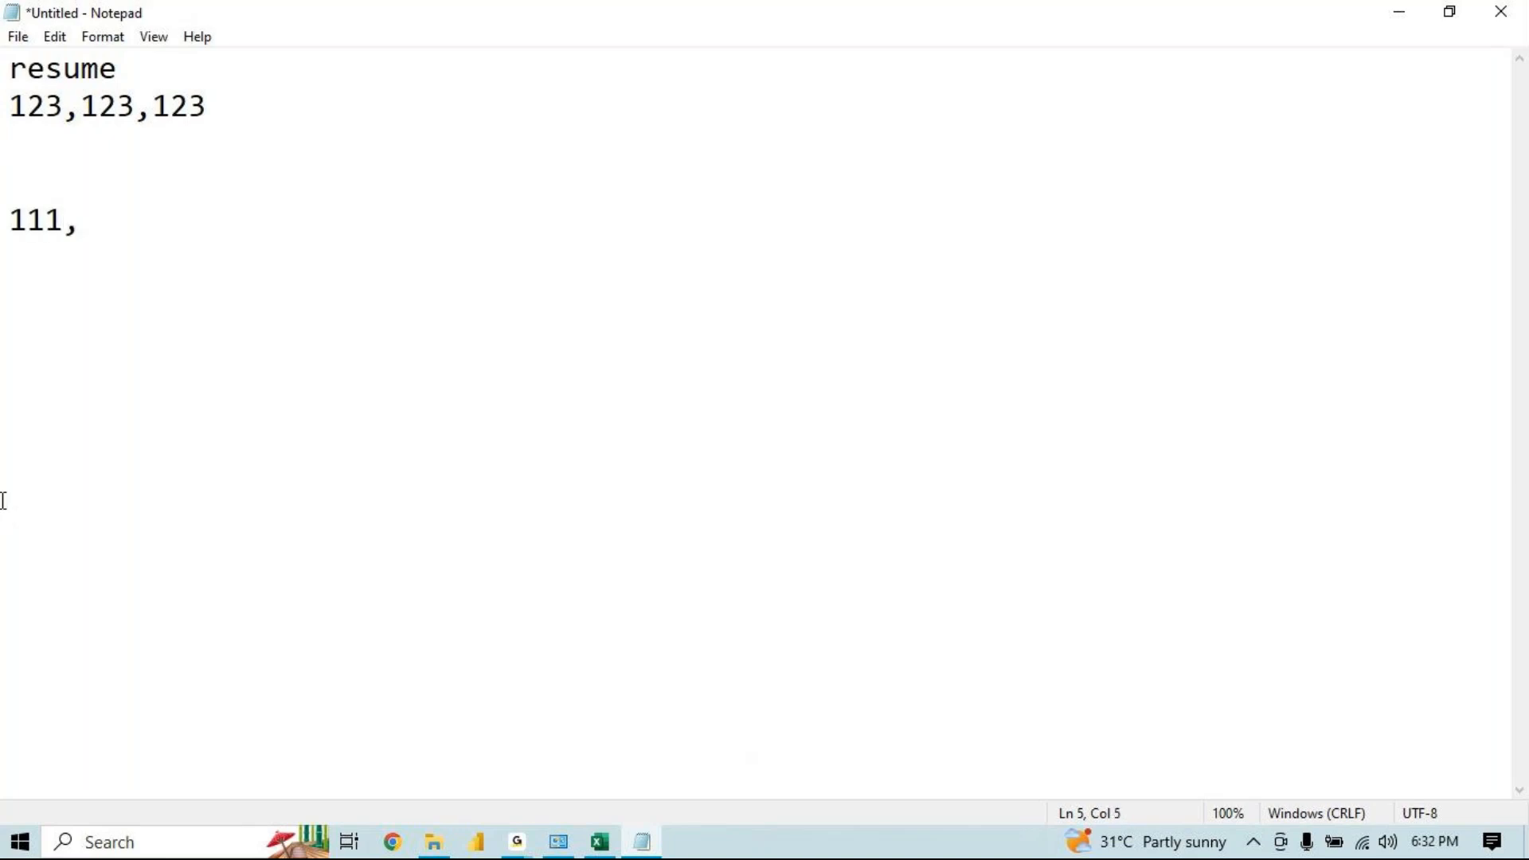
pyautogui.write('1')
pyautogui.press('BackSpace')
pyautogui.write('222,333')
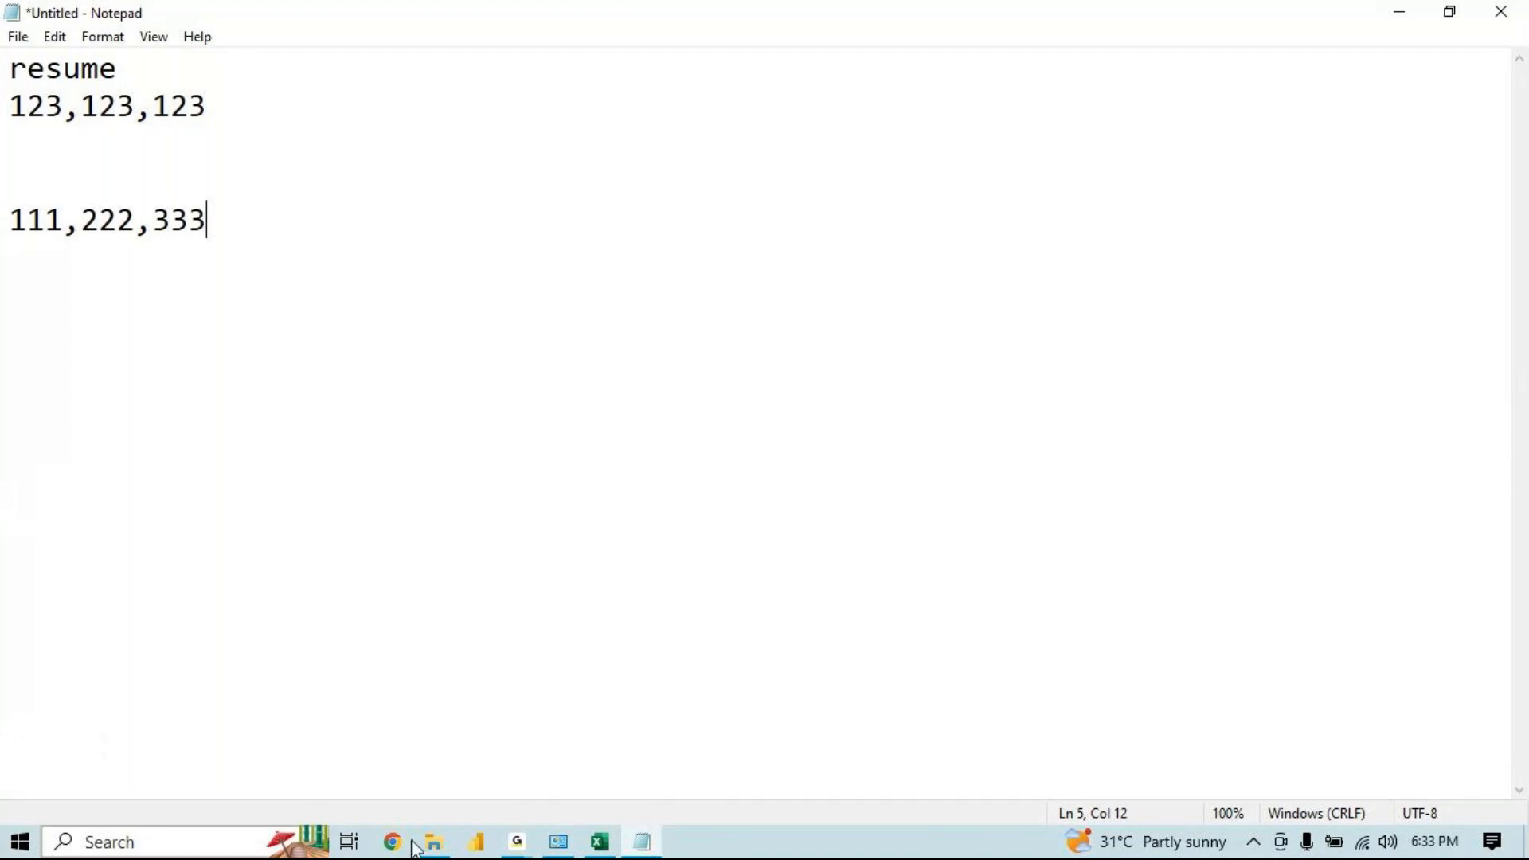
# Insert two blank lines above the 123,123,123 line
pyautogui.click(519, 842)
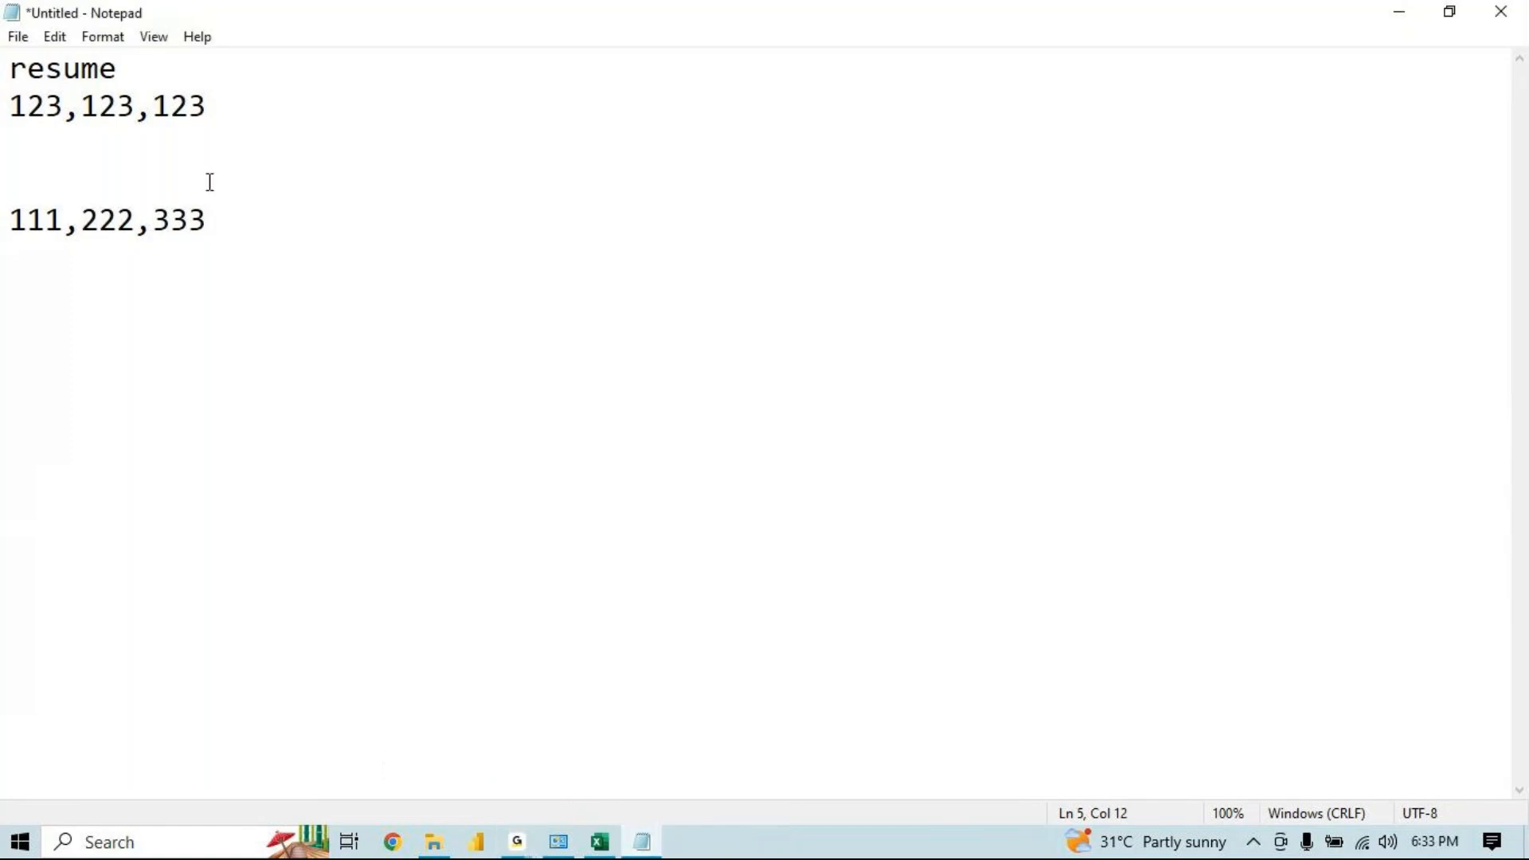
pyautogui.moveTo(246, 106); pyautogui.dragTo(3, 114)
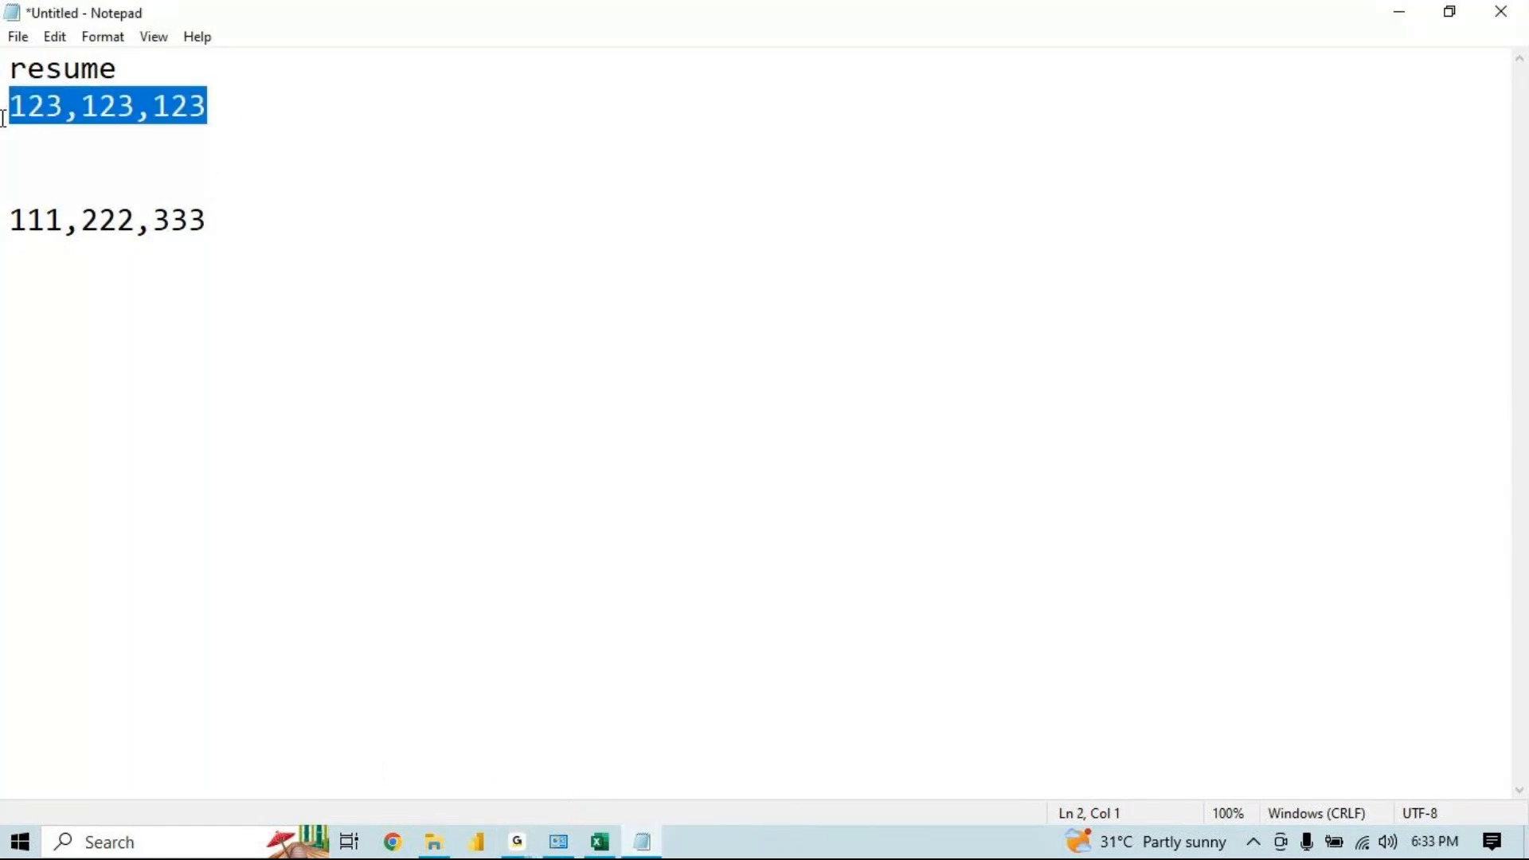
pyautogui.click(3, 114)
pyautogui.press('Return')
pyautogui.press('Return')
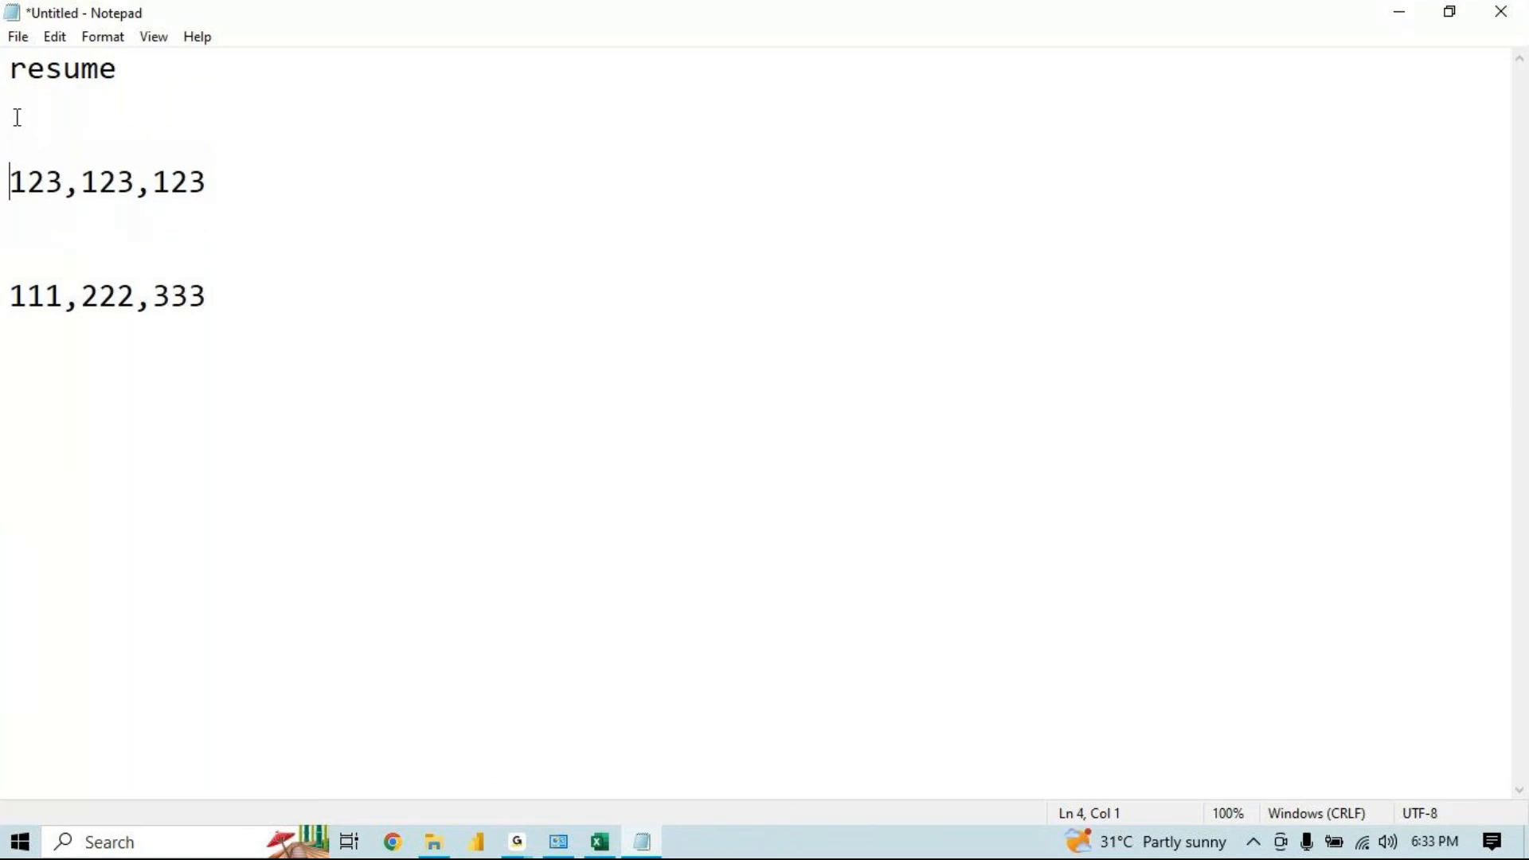
# Append "- 3 pages 3 copies" to the resume heading line
pyautogui.click(260, 184)
pyautogui.click(291, 72)
pyautogui.write('-  3 pages ')
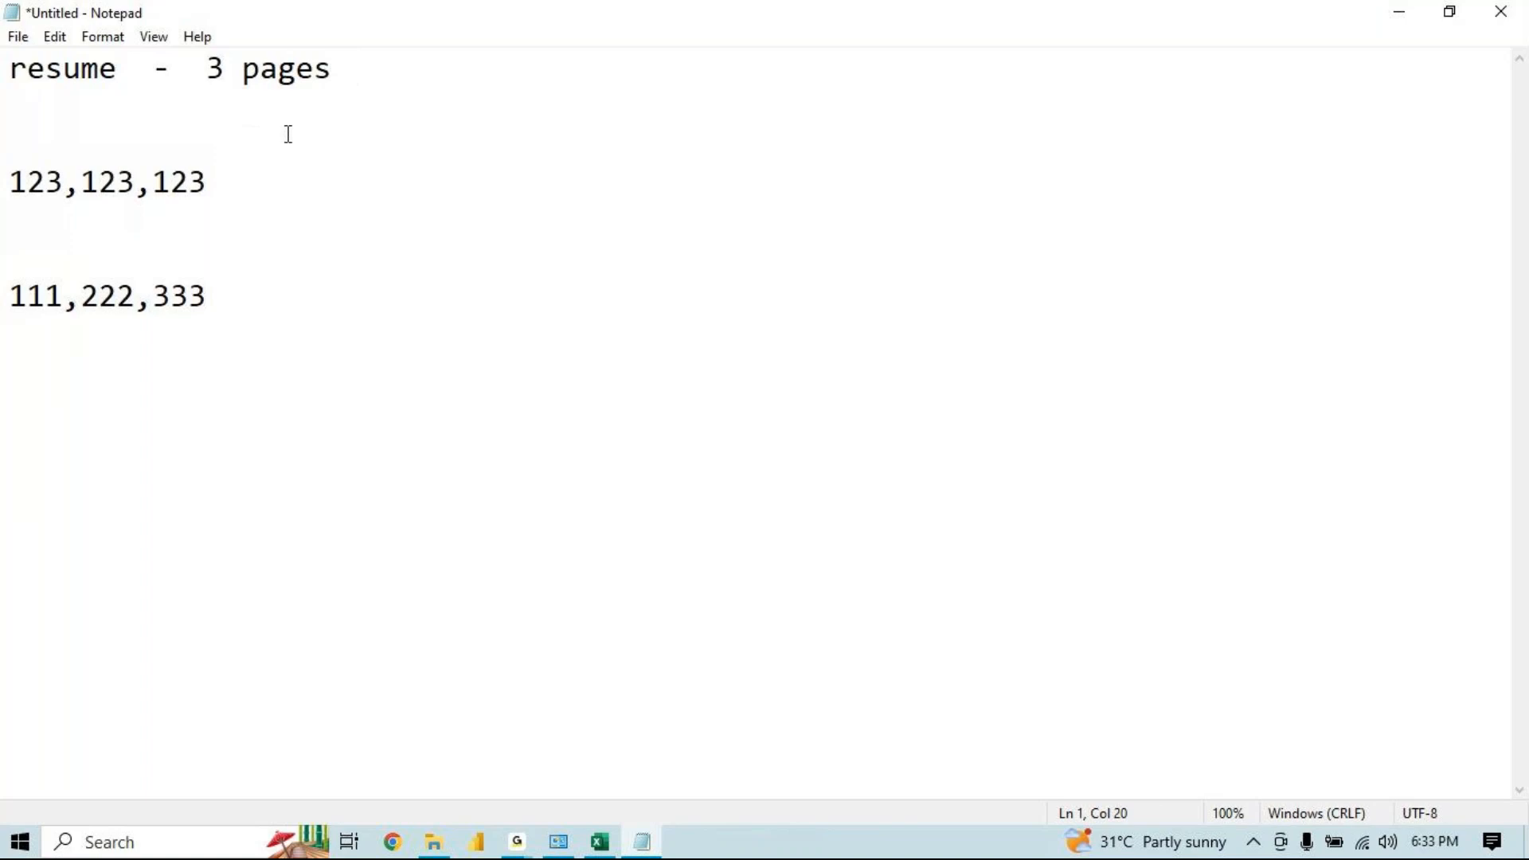
pyautogui.write('c')
pyautogui.press('BackSpace')
pyautogui.write('3 copies')
pyautogui.press('BackSpace')
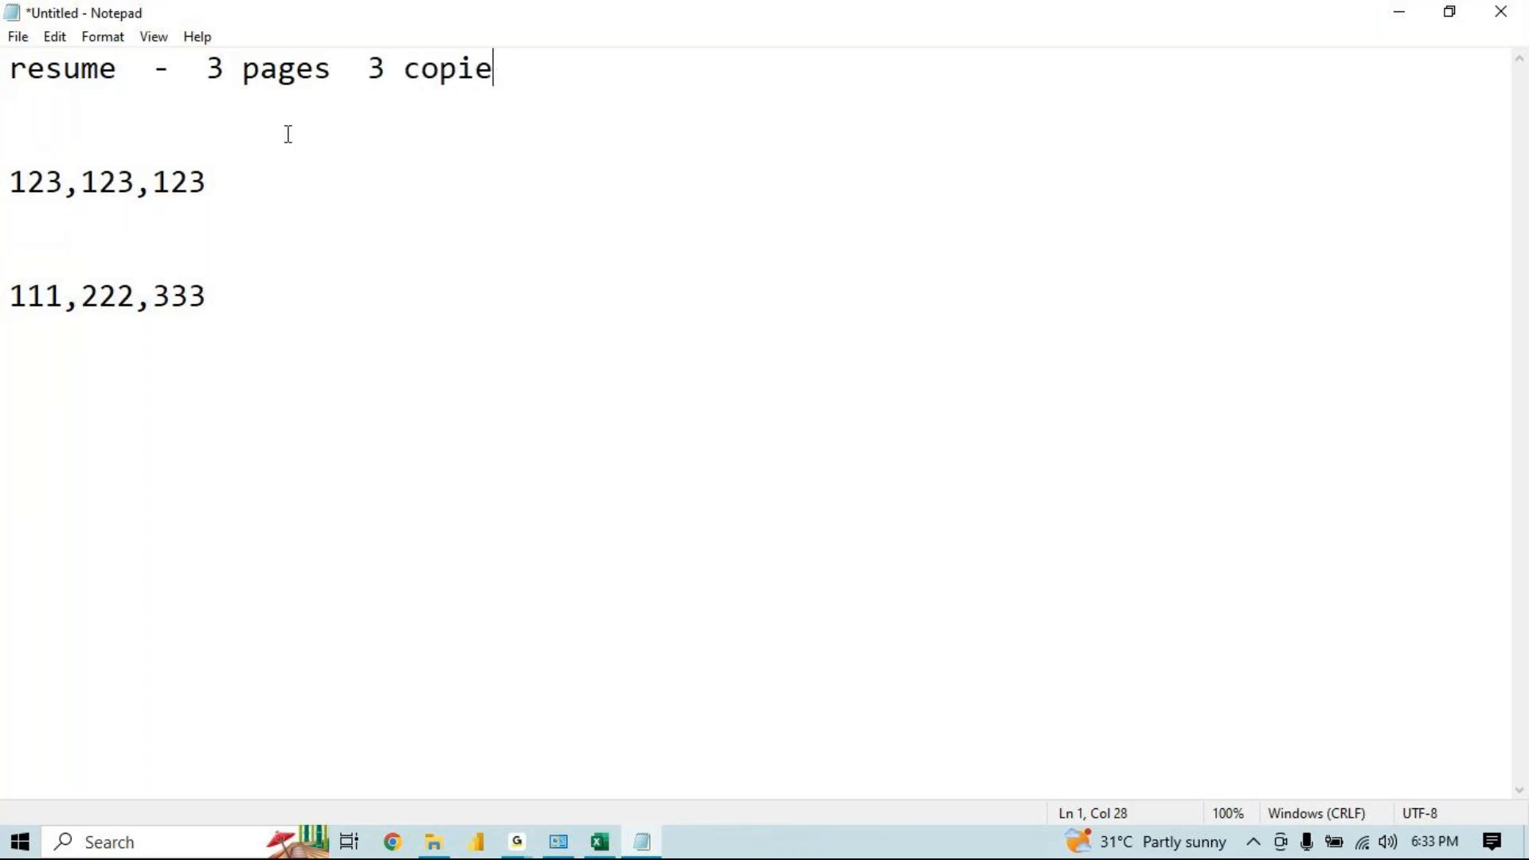
pyautogui.write('s')
# Label the 123,123,123 line with "- collated"
pyautogui.moveTo(96, 183); pyautogui.dragTo(203, 185)
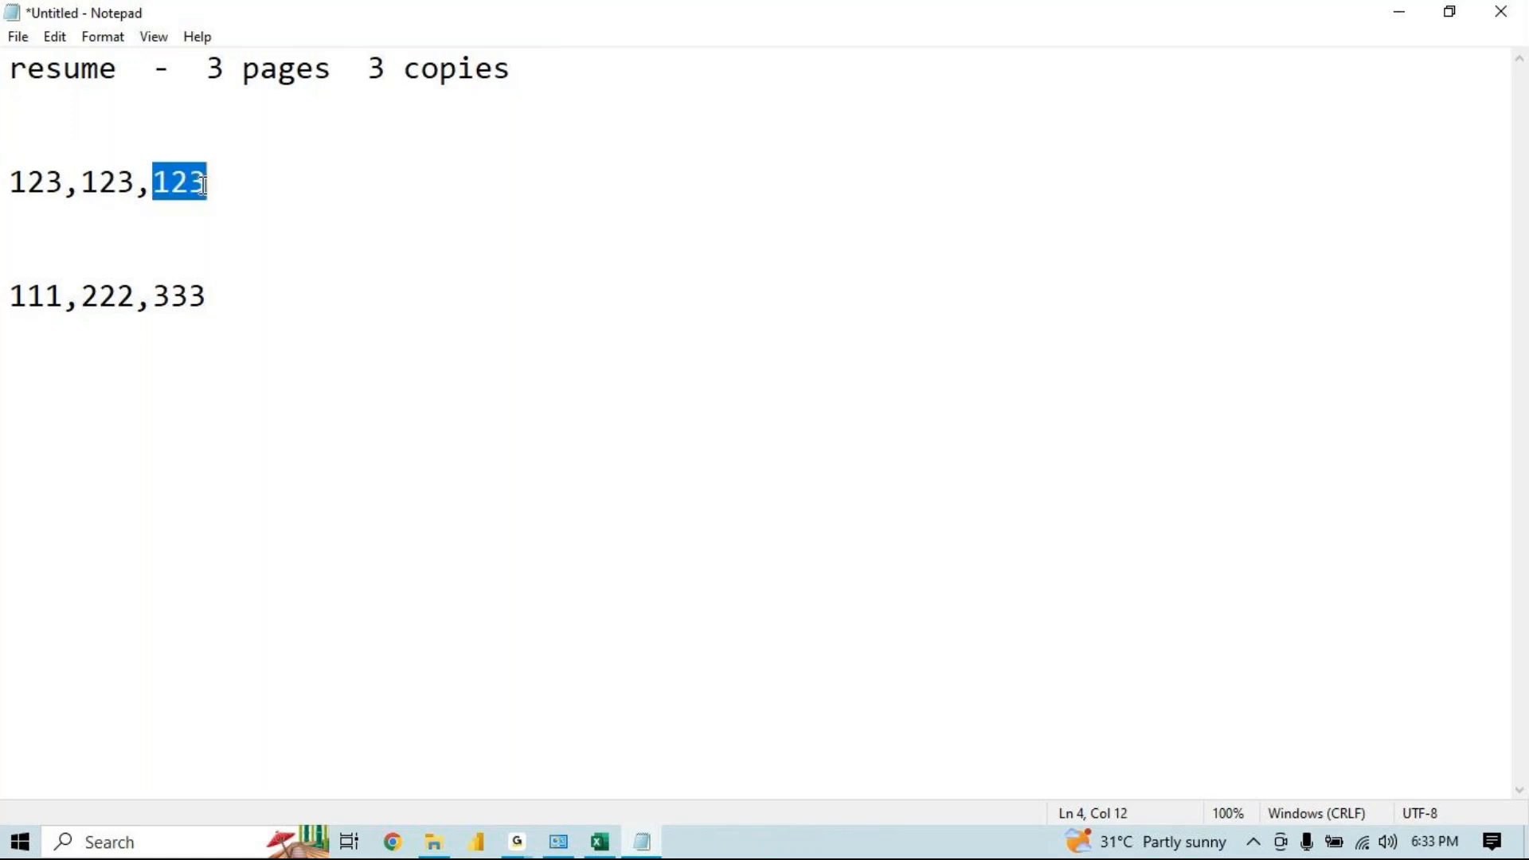
pyautogui.click(235, 181)
pyautogui.write('- collated')
# Label the 111,222,333 line with "- uncollated"
pyautogui.click(255, 297)
pyautogui.write('- ')
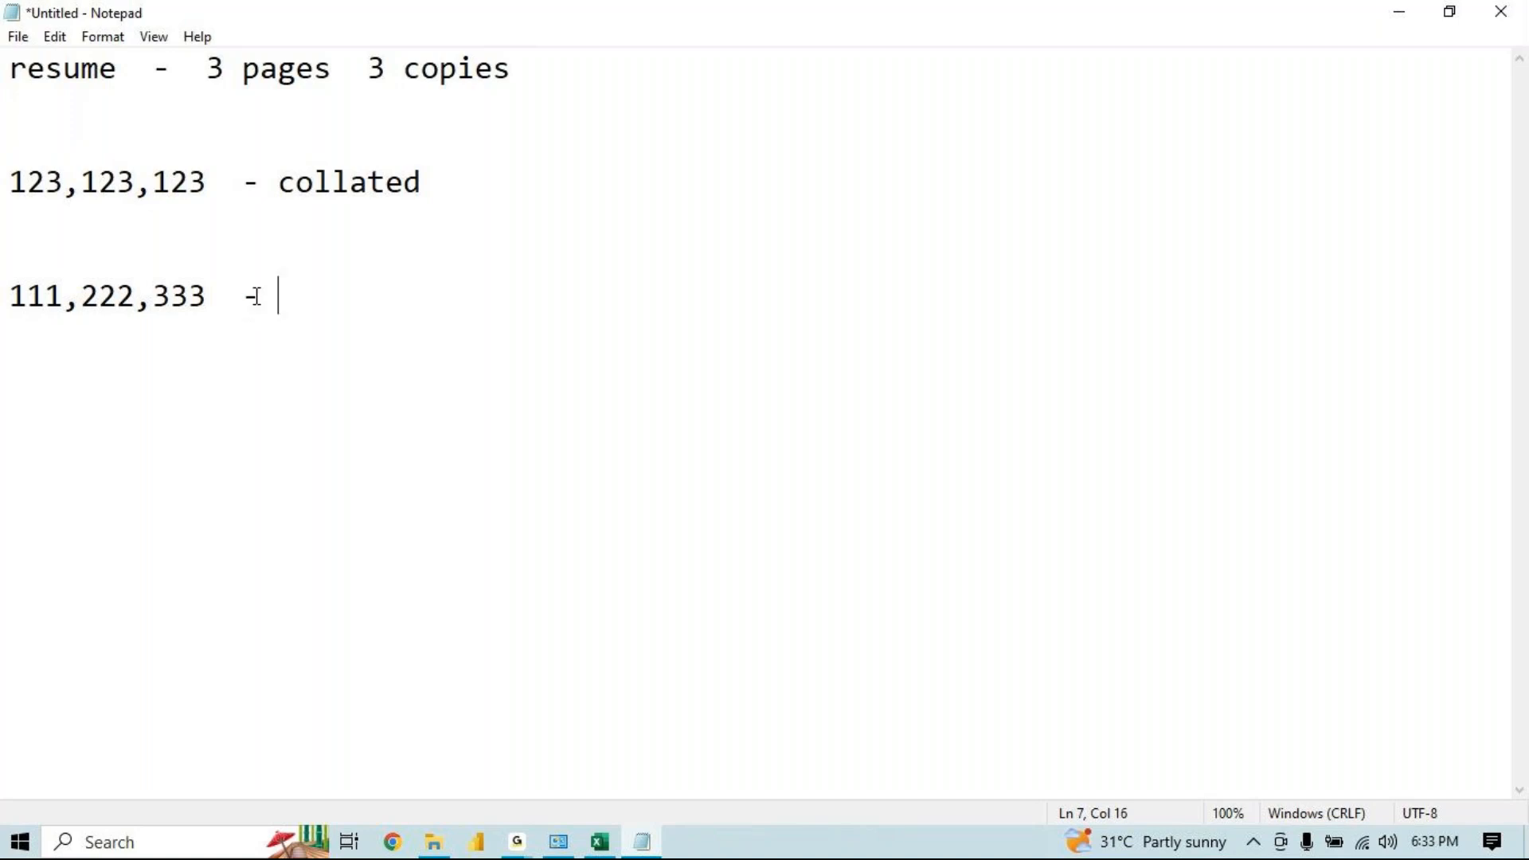
pyautogui.write('uncollated')
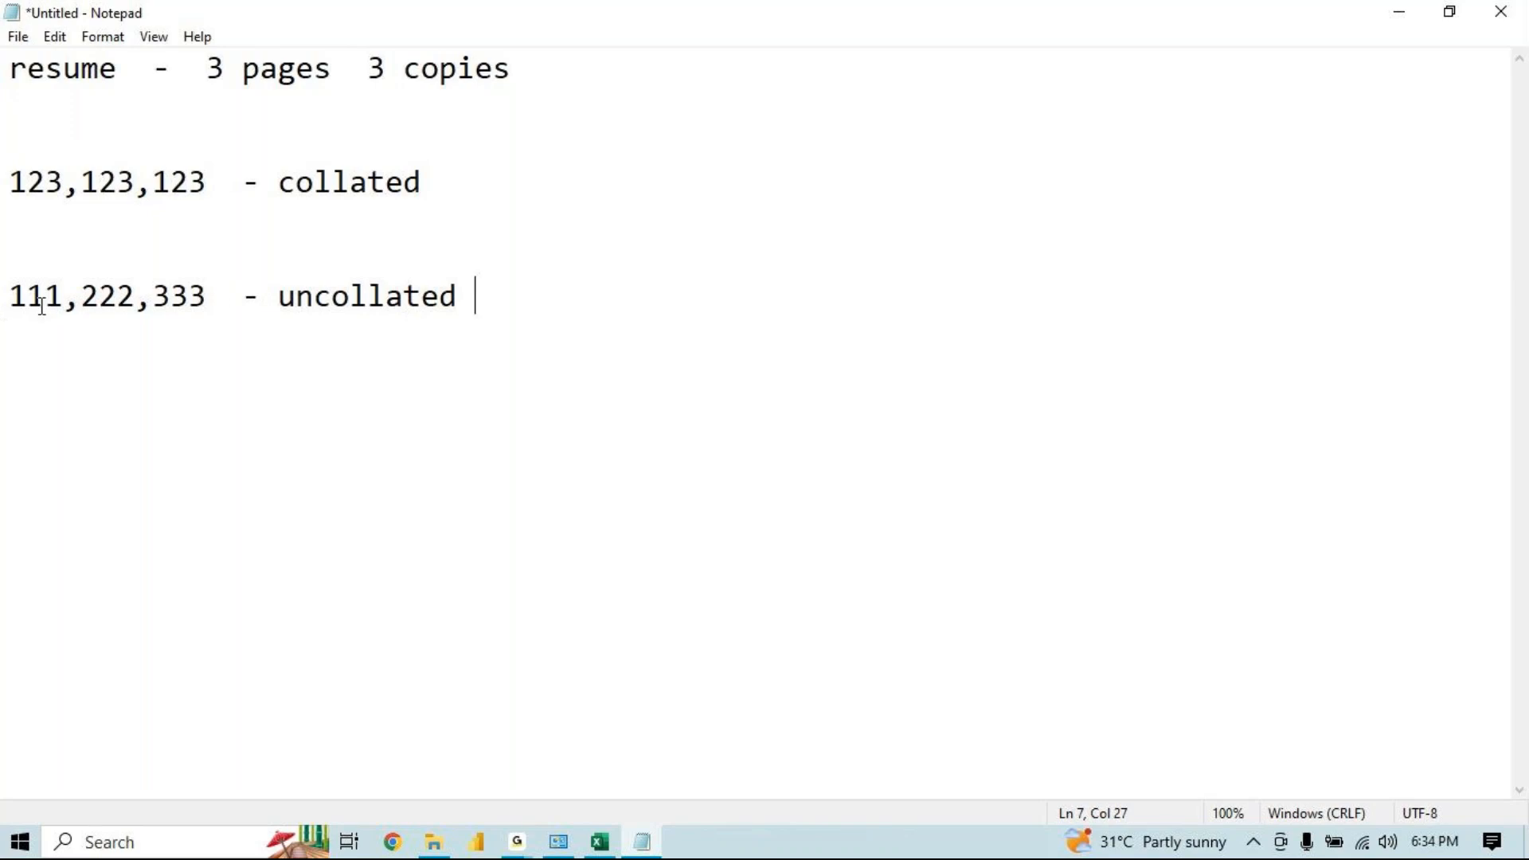
# Select parts of the 111,222,333 line to point out how the uncollated copies are grouped
pyautogui.moveTo(58, 303); pyautogui.dragTo(7, 303)
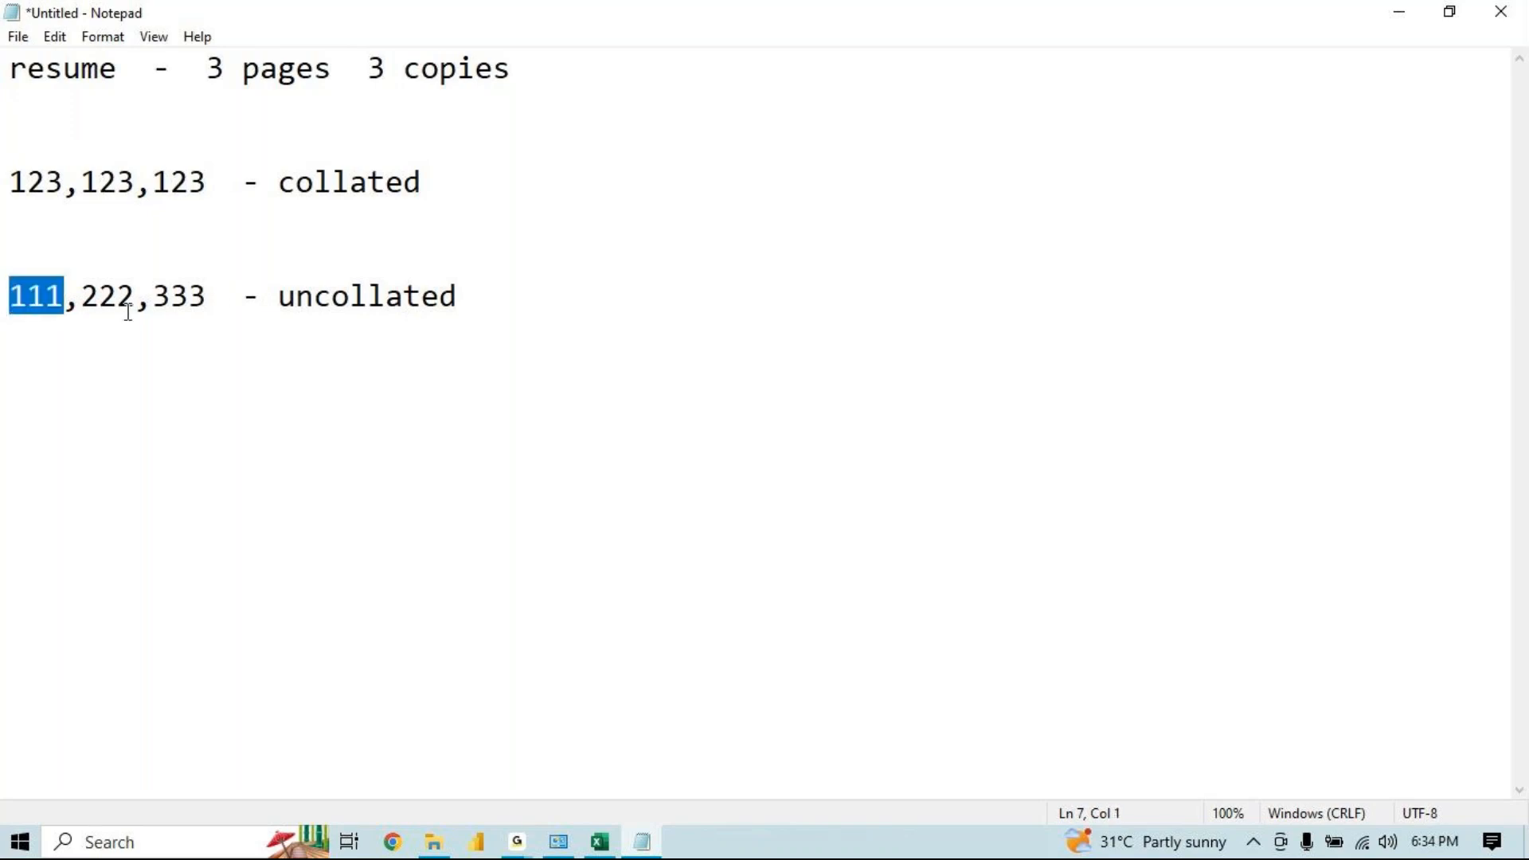
pyautogui.moveTo(134, 300); pyautogui.dragTo(97, 297)
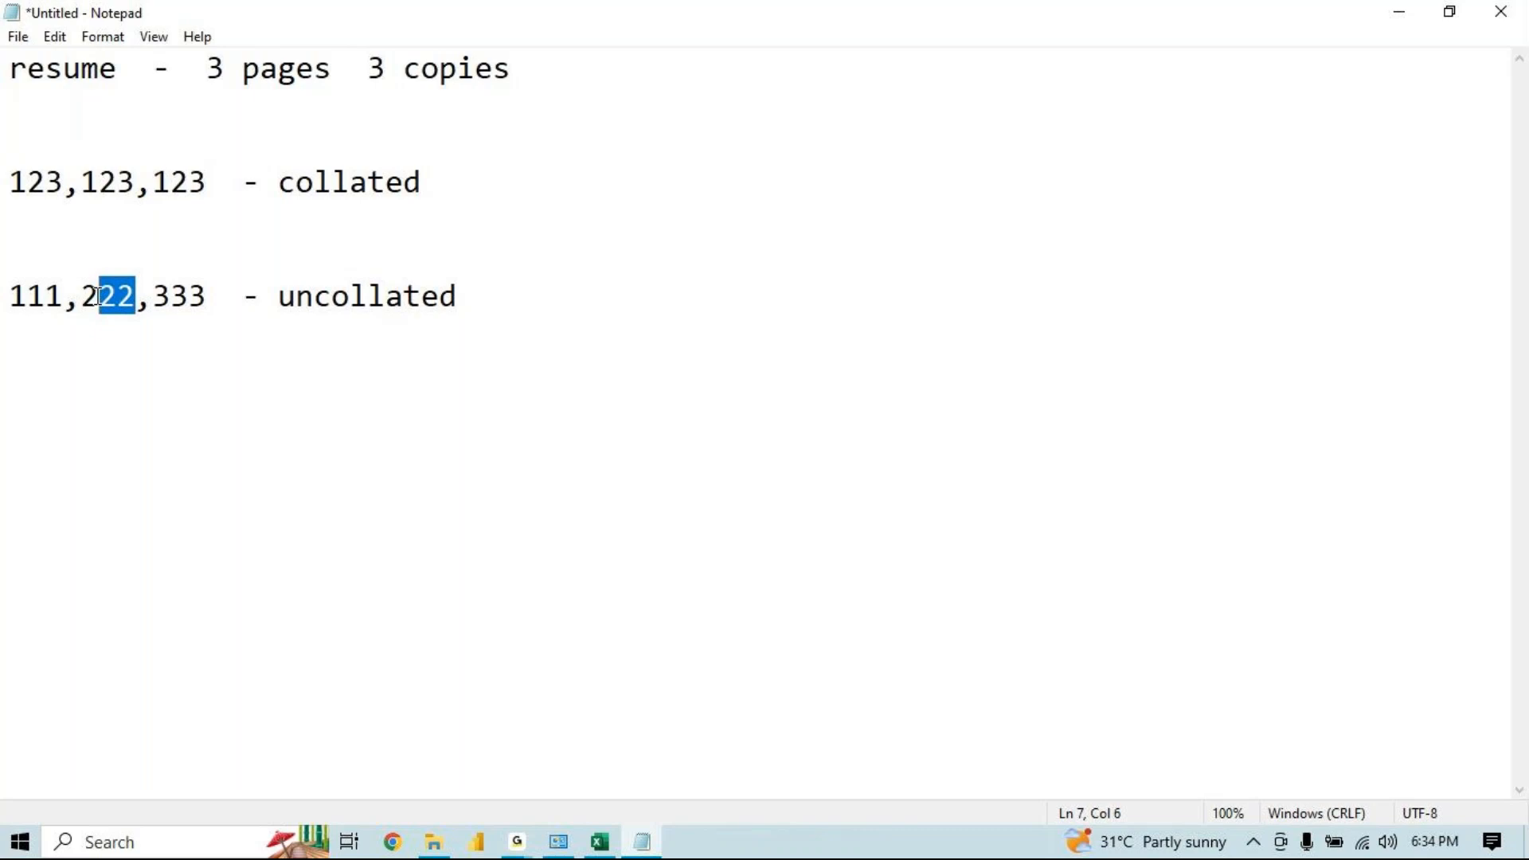
pyautogui.click(208, 307)
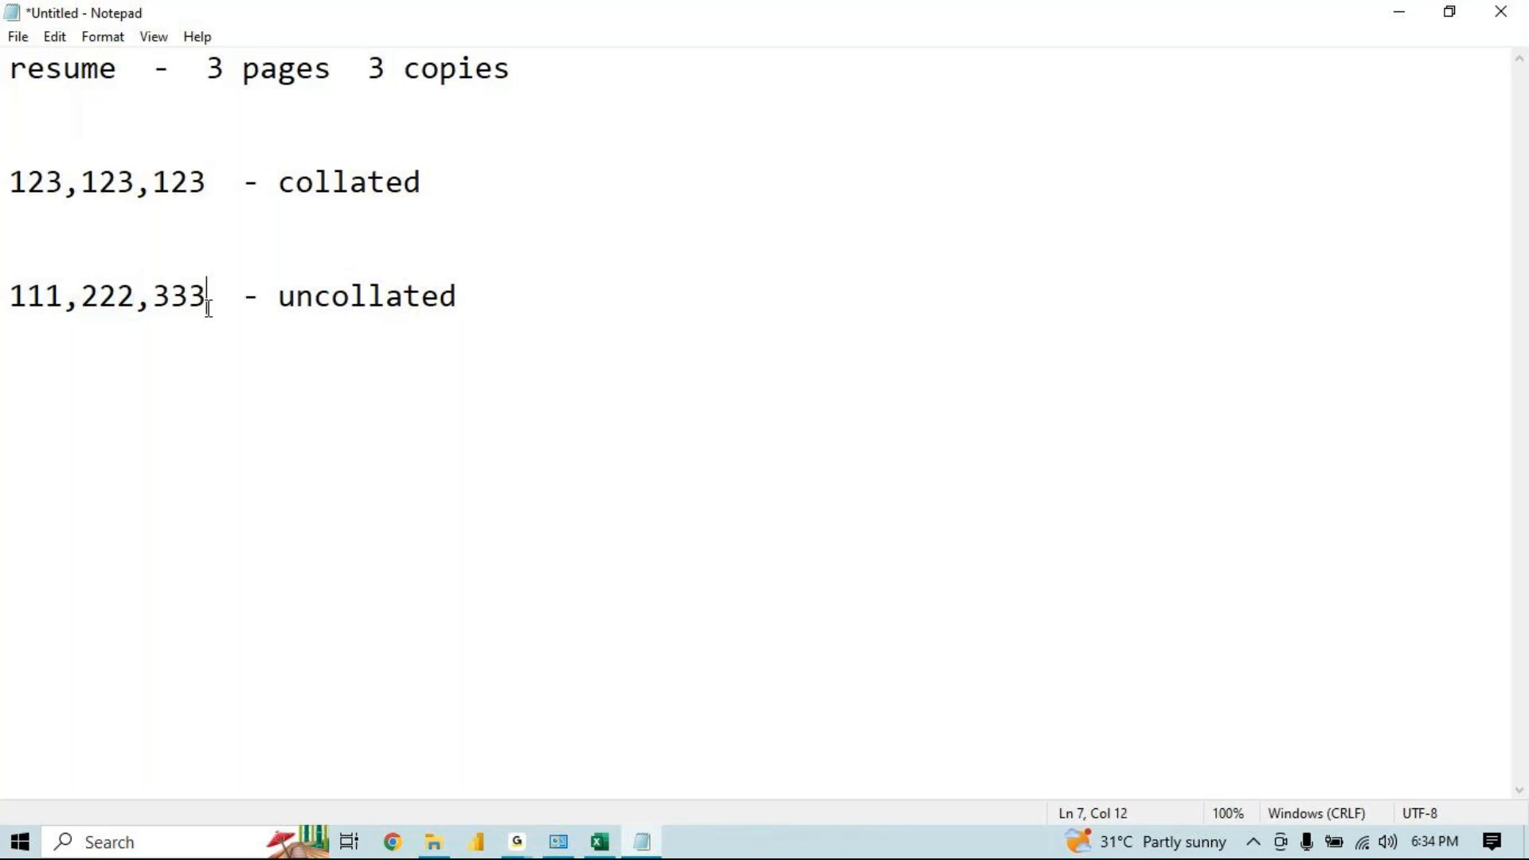
pyautogui.moveTo(208, 307); pyautogui.dragTo(118, 298)
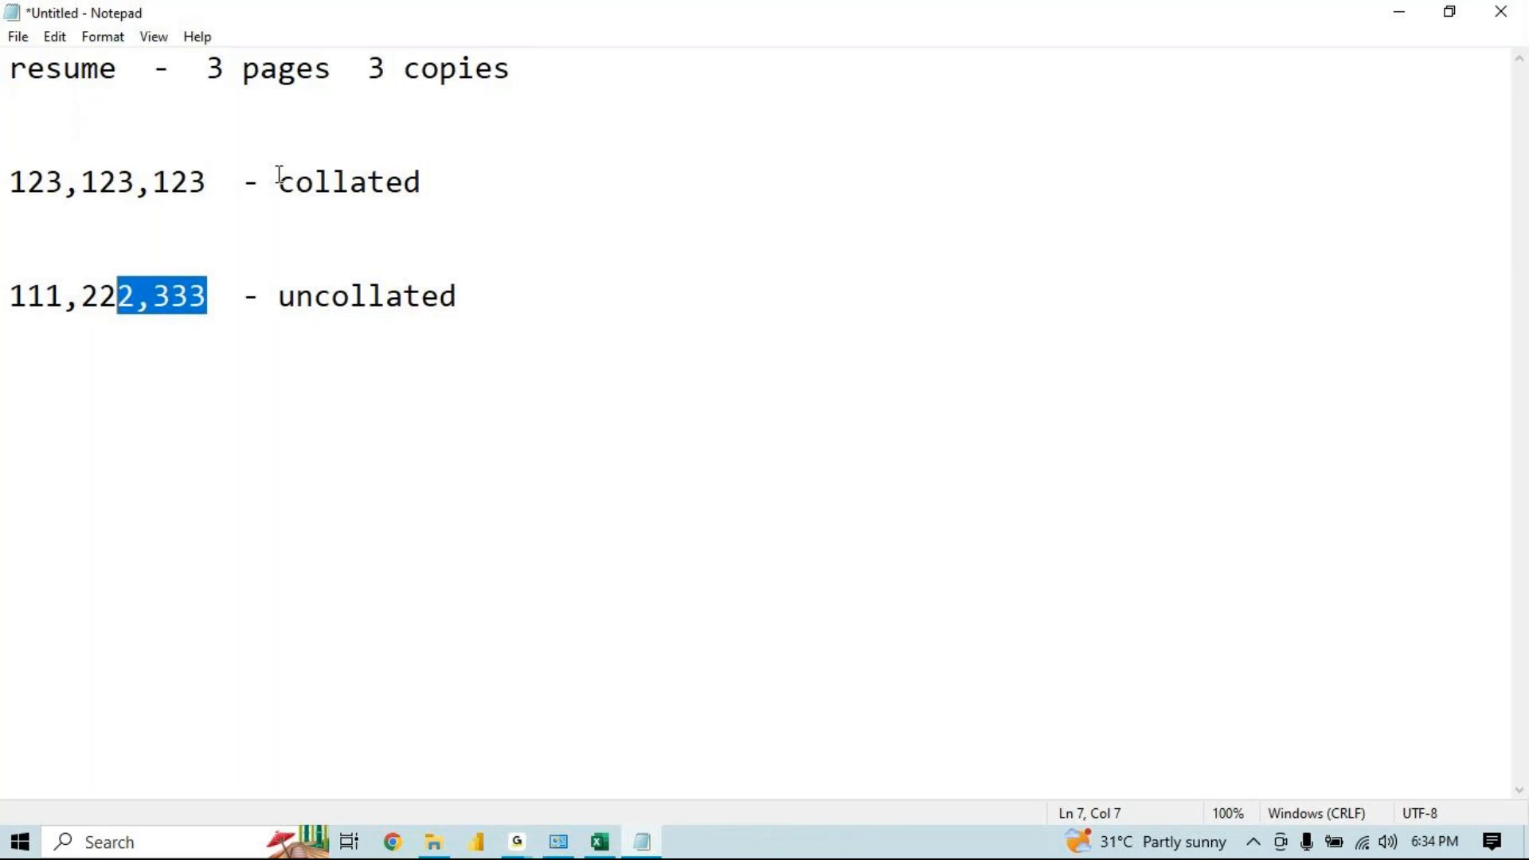
pyautogui.click(524, 195)
pyautogui.click(500, 272)
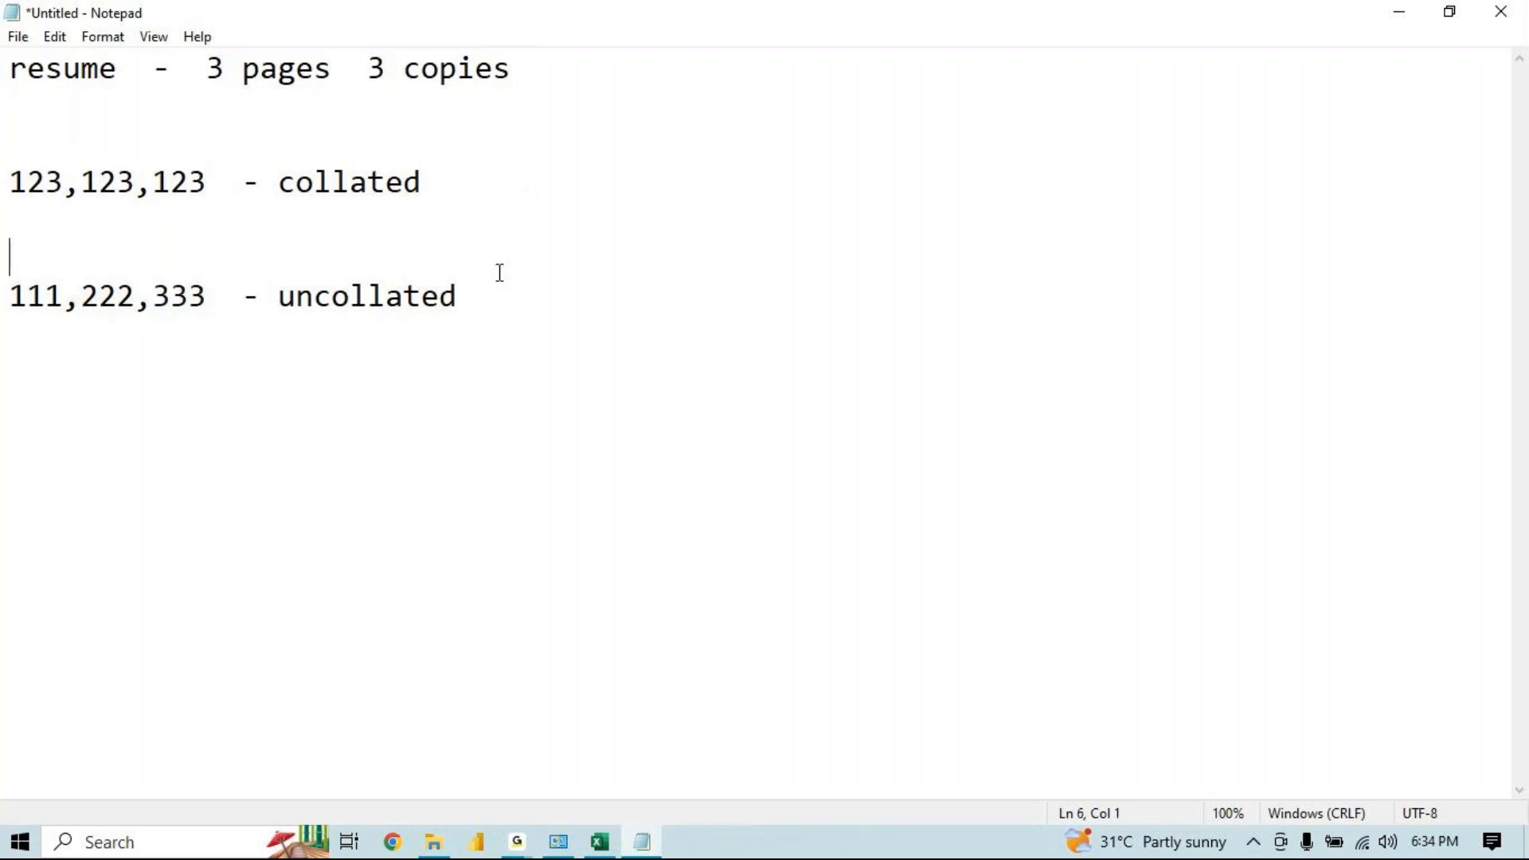
pyautogui.click(60, 296)
pyautogui.moveTo(60, 296); pyautogui.dragTo(4, 301)
pyautogui.moveTo(126, 307); pyautogui.dragTo(61, 310)
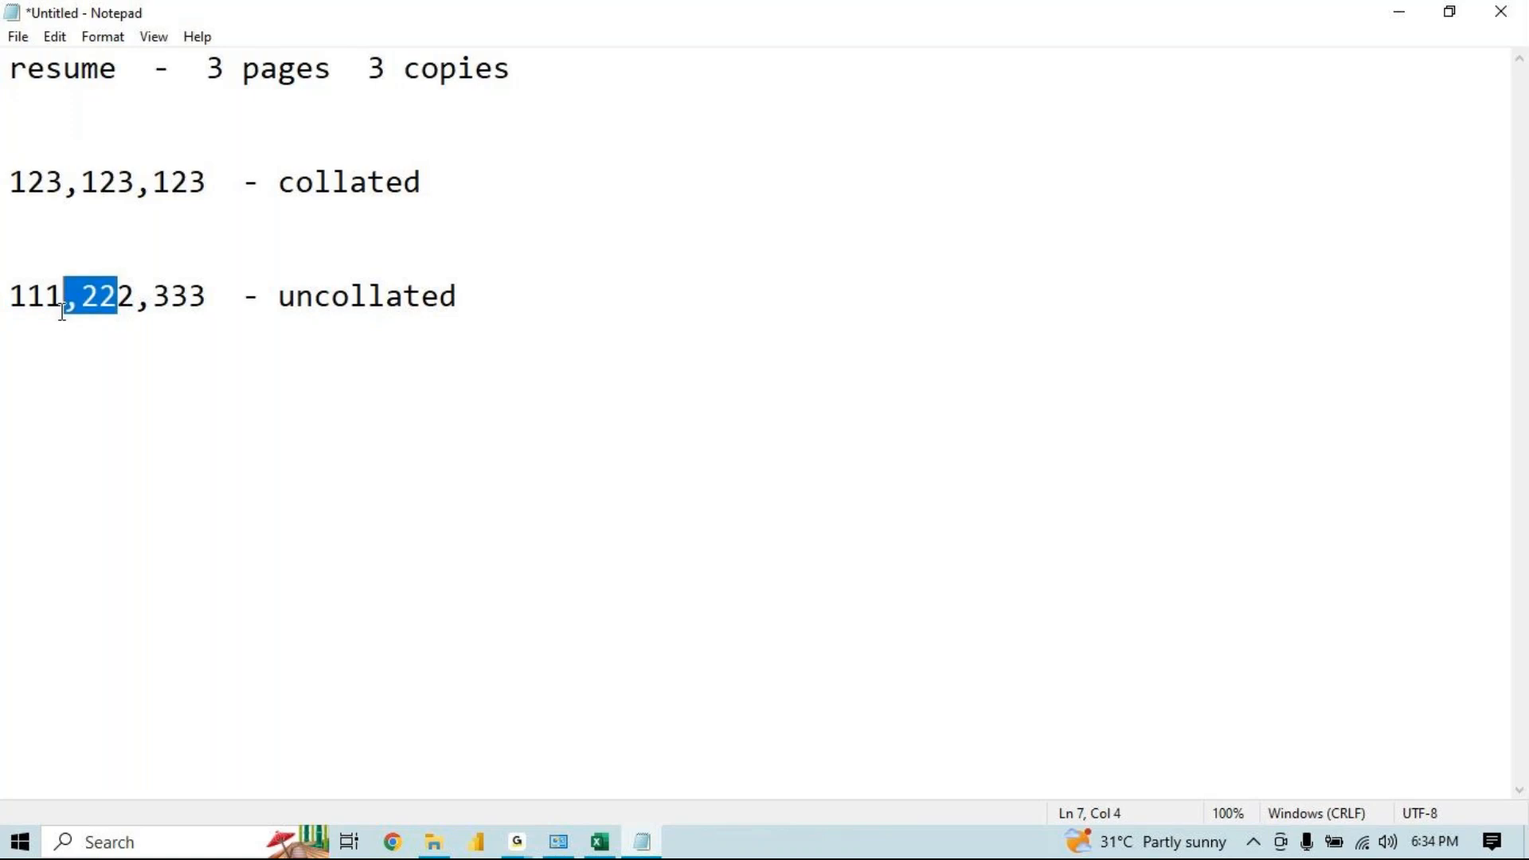
pyautogui.moveTo(222, 314); pyautogui.dragTo(56, 317)
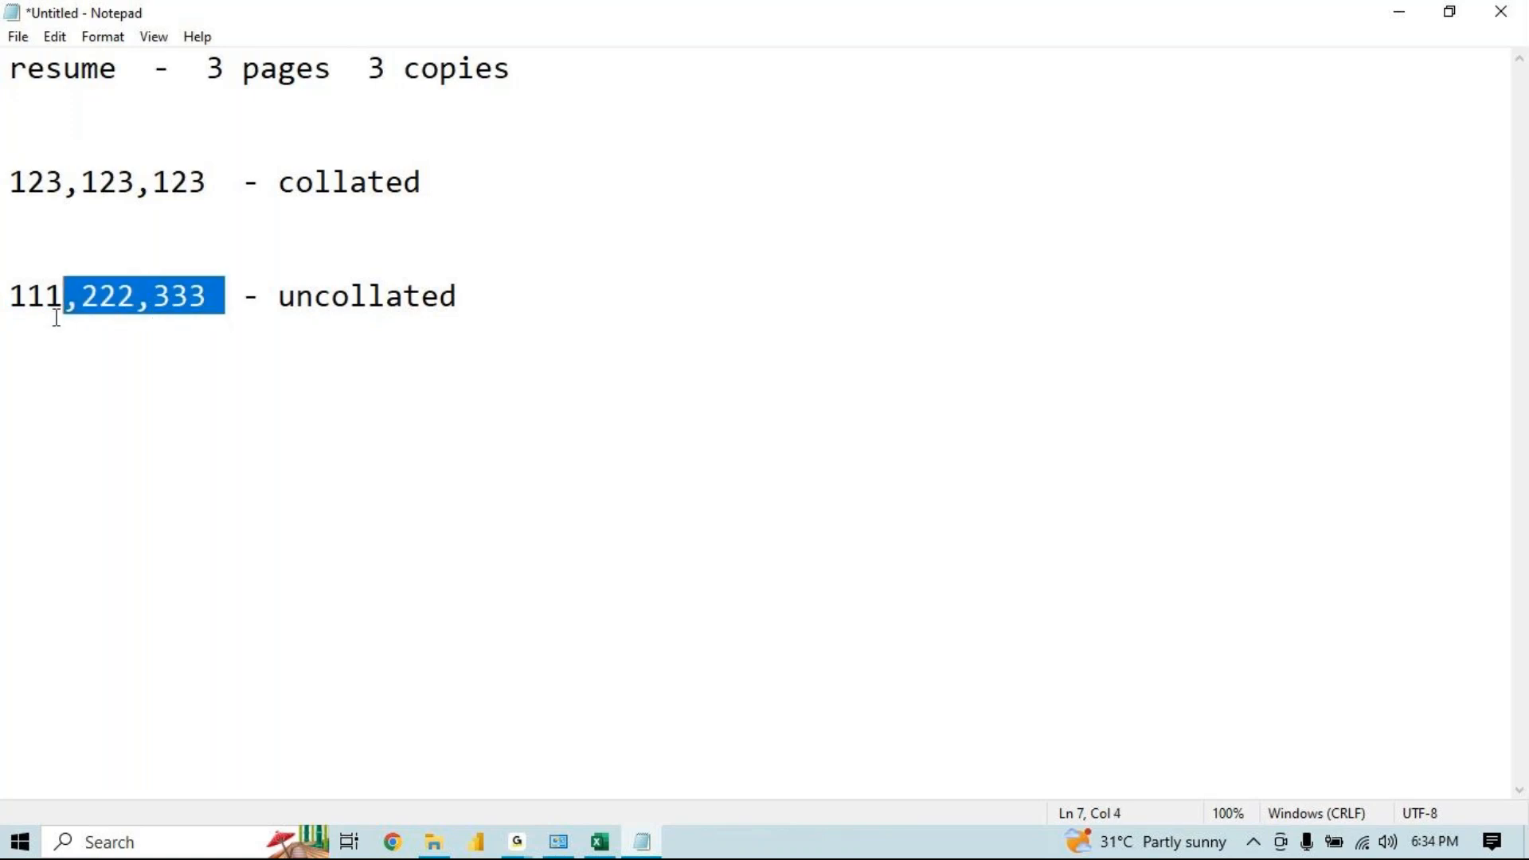
# Add two blank lines below the uncollated line
pyautogui.click(541, 305)
pyautogui.press('Return')
pyautogui.press('Return')
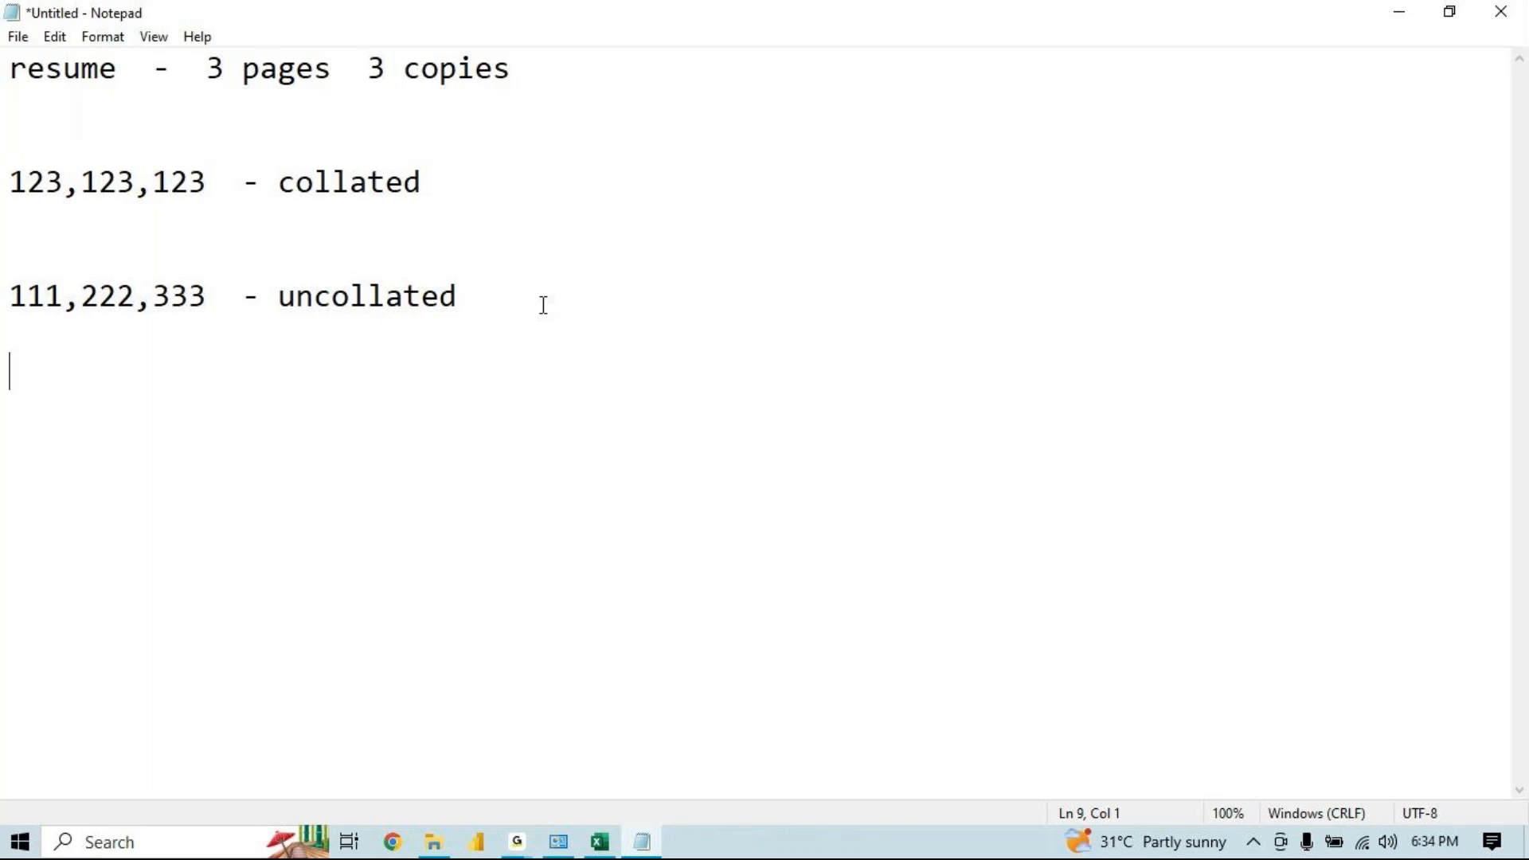
pyautogui.click(518, 838)
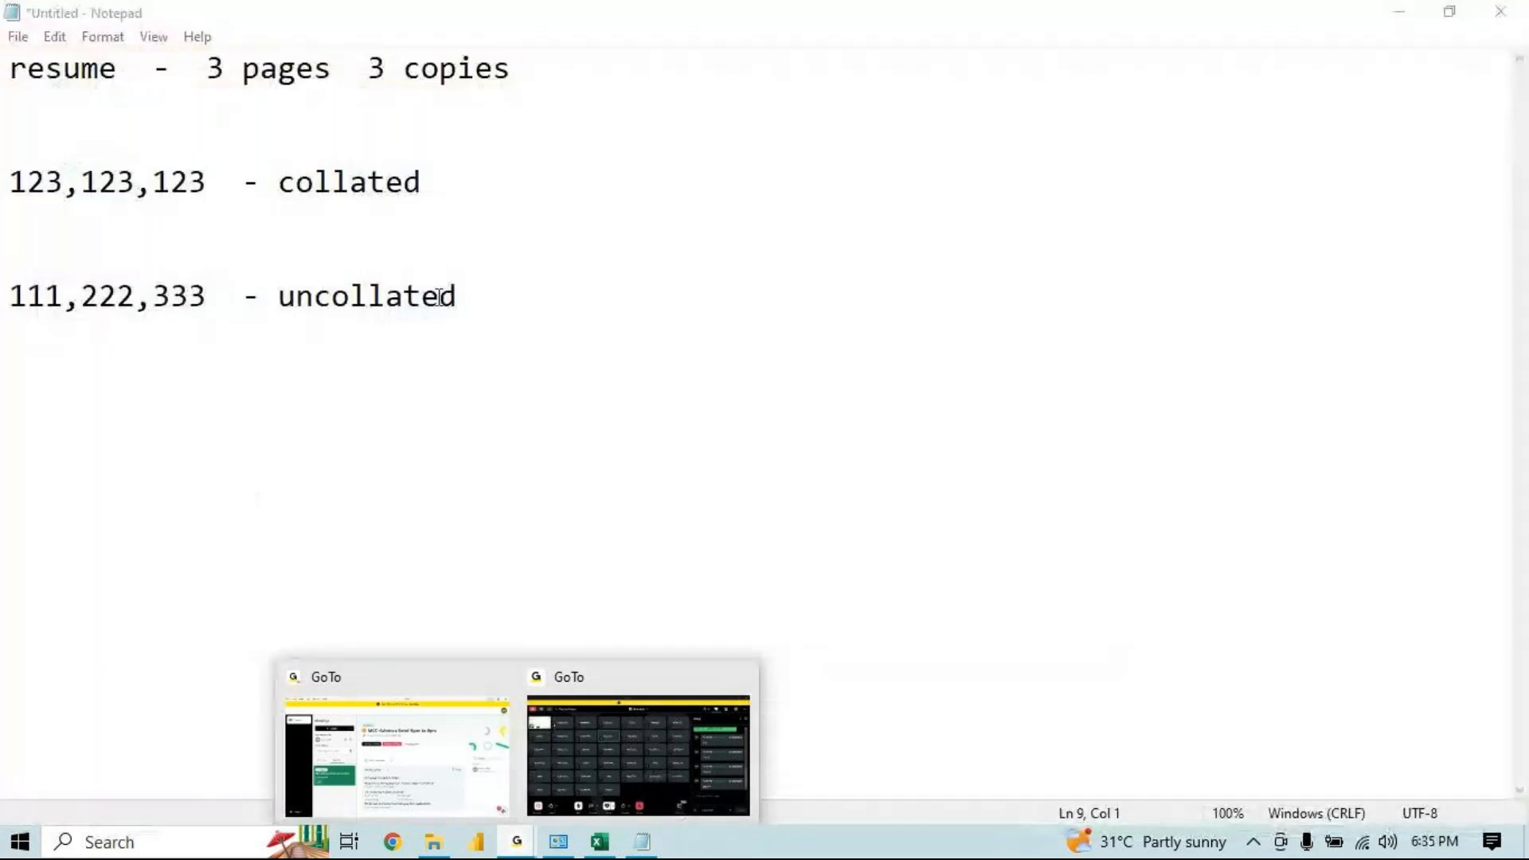
pyautogui.click(498, 307)
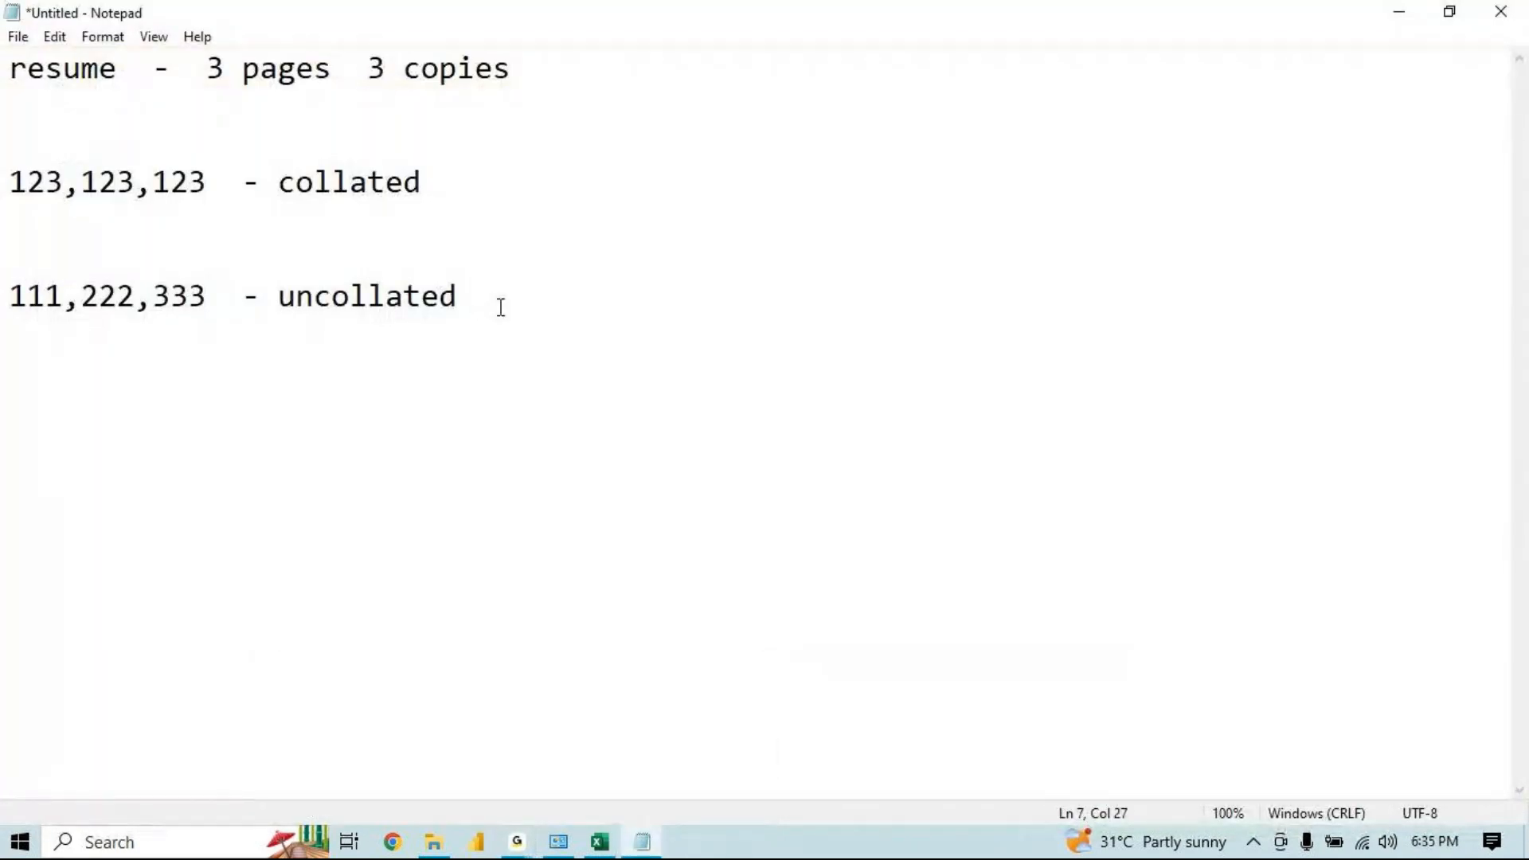
# Add a dash after the collated label on the 123,123,123 line
pyautogui.click(493, 163)
pyautogui.write('-')
pyautogui.moveTo(494, 167); pyautogui.dragTo(3, 106)
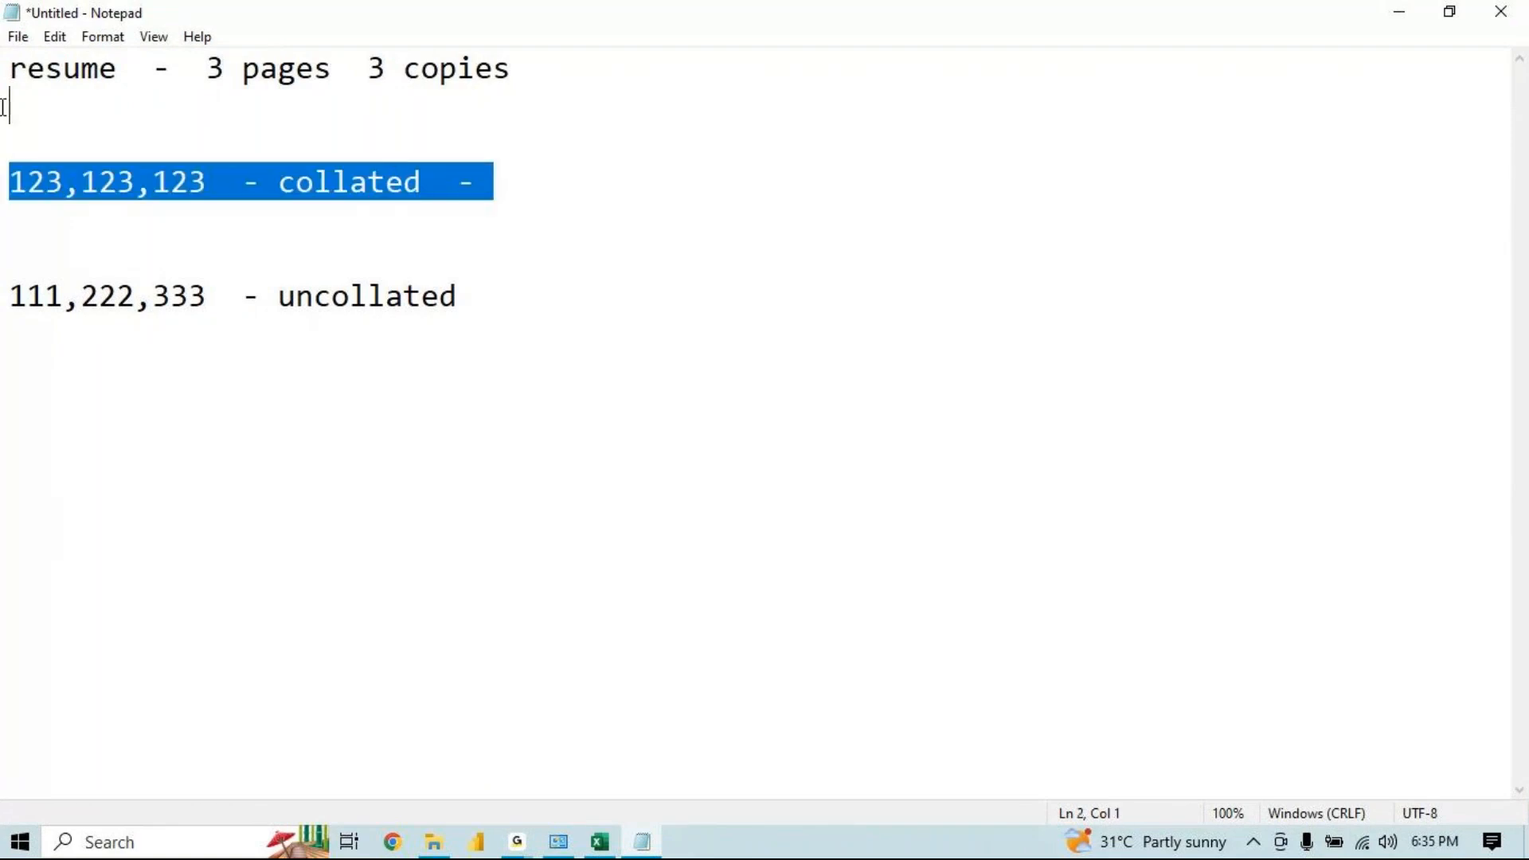
# Append "- a b c - 50" to the uncollated line
pyautogui.click(549, 301)
pyautogui.write('-')
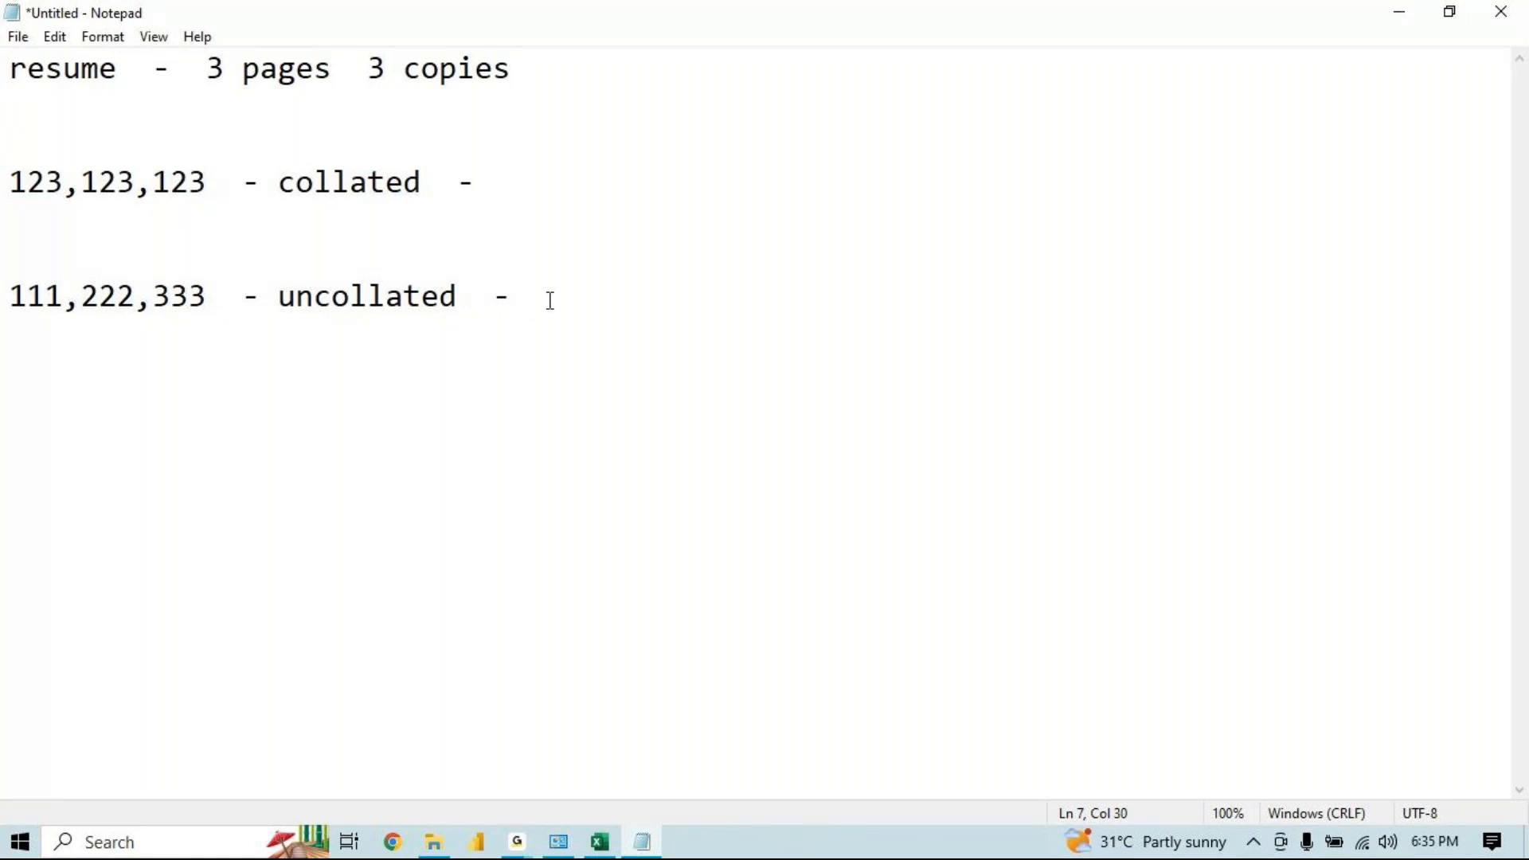
pyautogui.write('a b c')
pyautogui.press('BackSpace')
pyautogui.write('c  -')
pyautogui.write('50')
pyautogui.moveTo(474, 299); pyautogui.dragTo(117, 295)
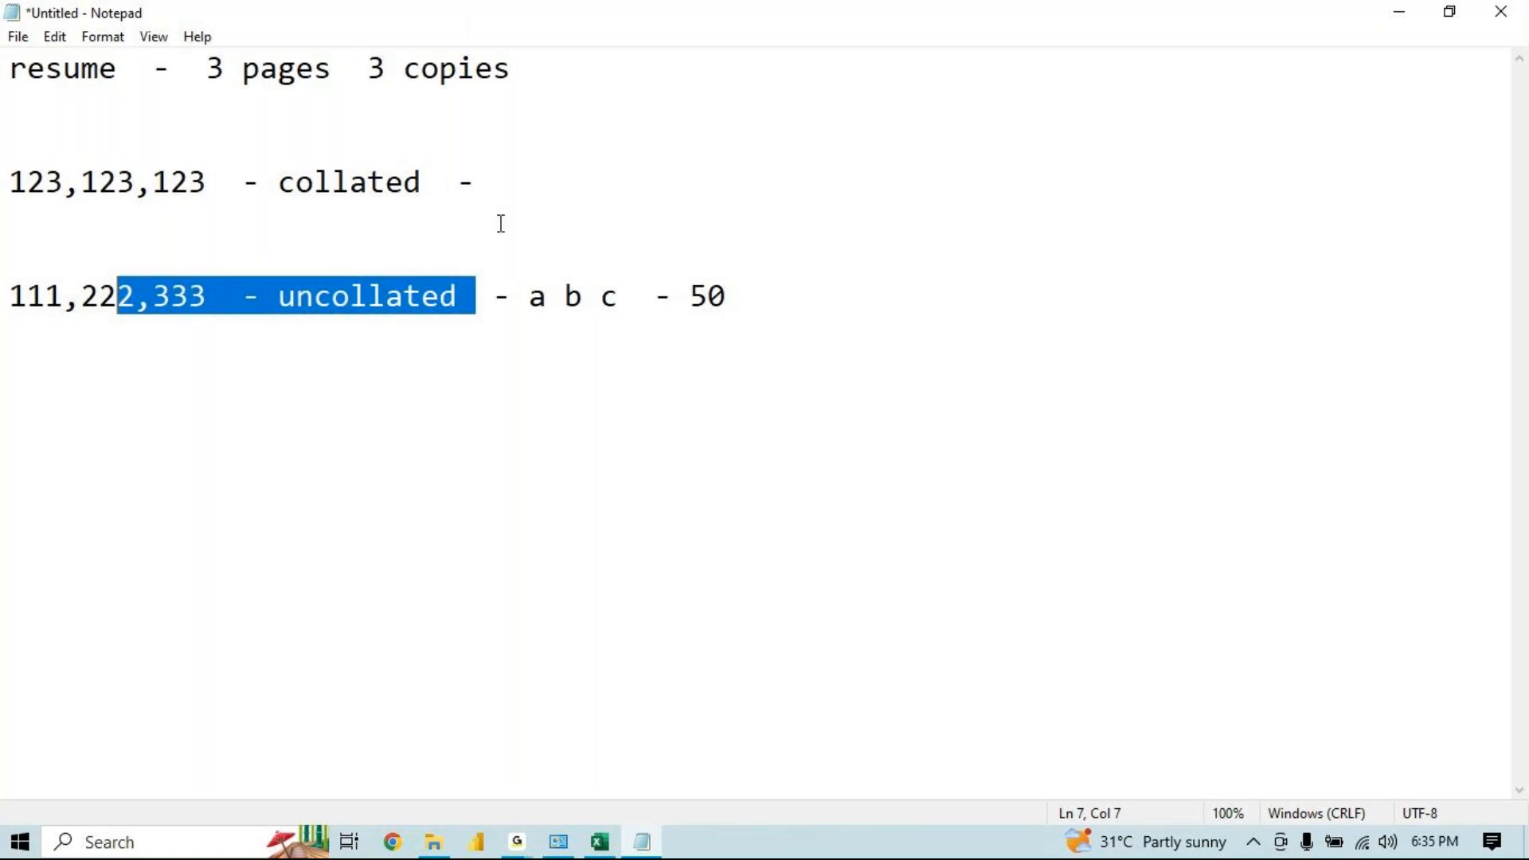
pyautogui.click(548, 297)
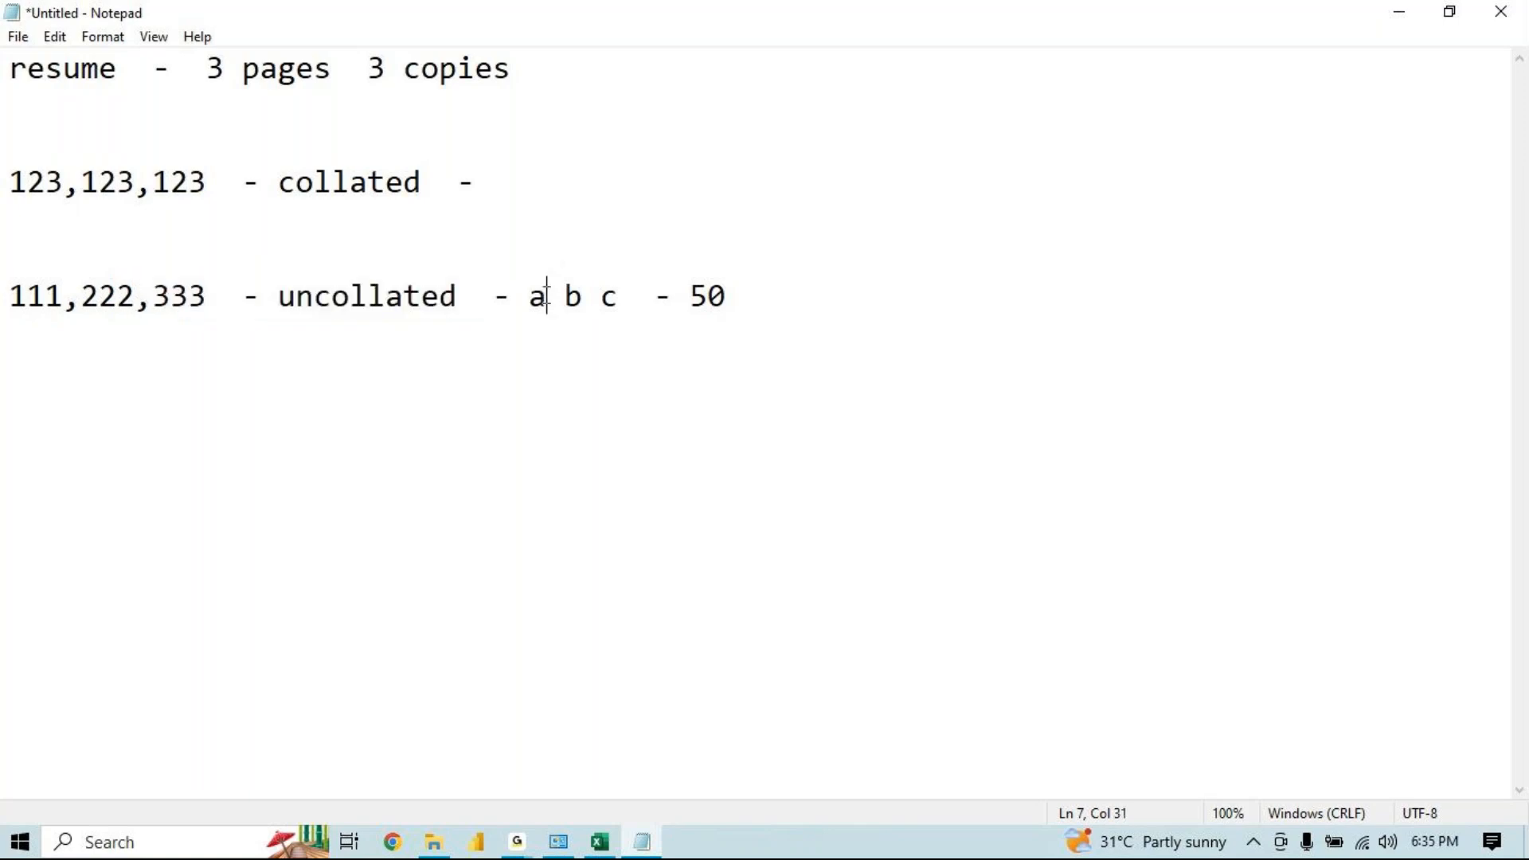
# Highlight the uncollated line from 222 onward to explain how its copies are grouped, then deselect
pyautogui.hotkey('shift', 'Left')
pyautogui.moveTo(590, 297); pyautogui.dragTo(560, 297)
pyautogui.moveTo(754, 300); pyautogui.dragTo(118, 294)
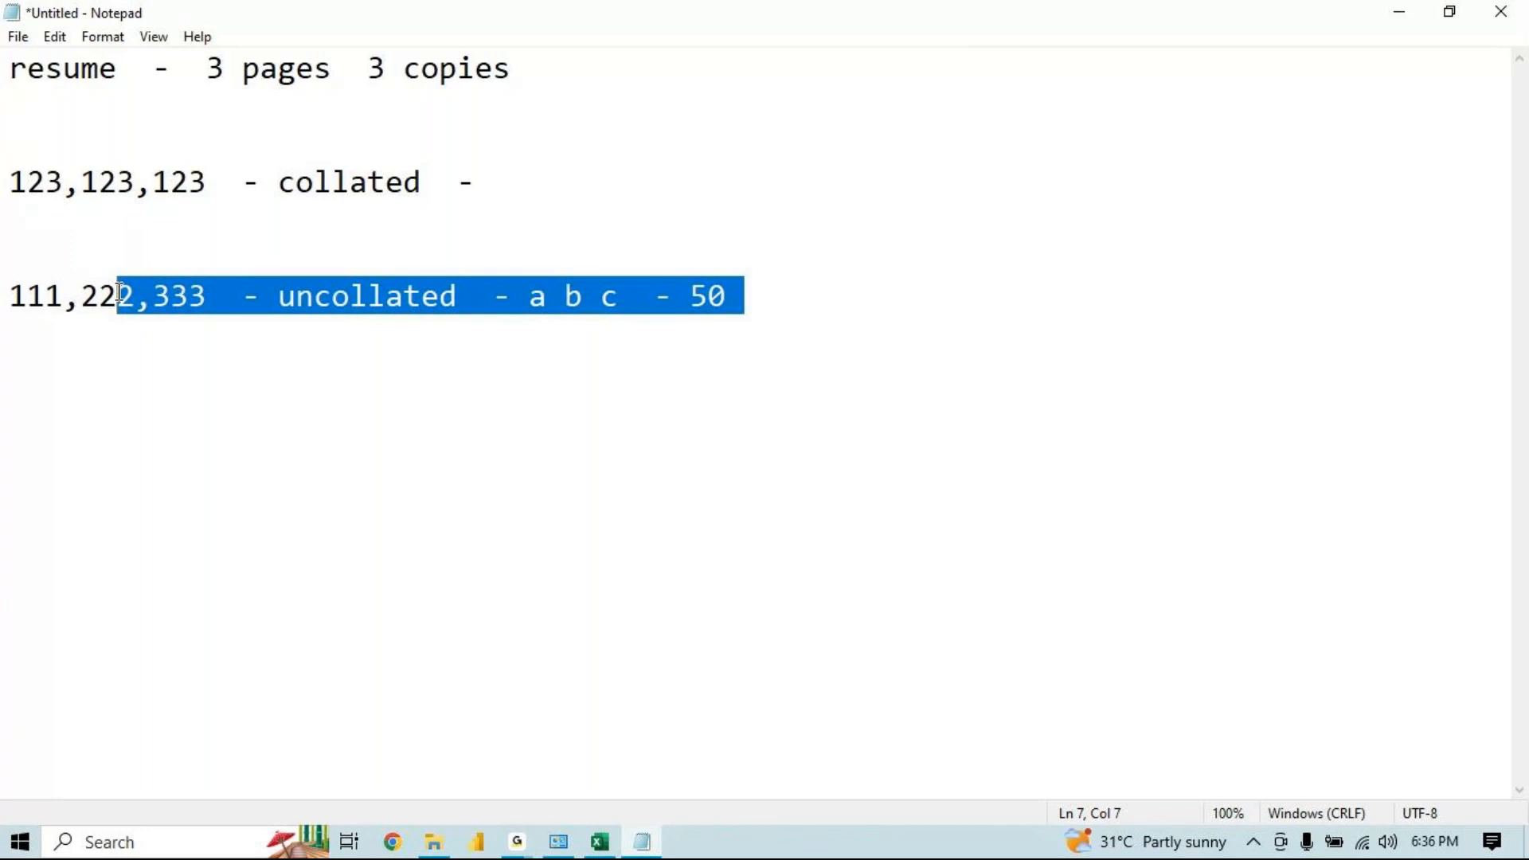
pyautogui.click(770, 285)
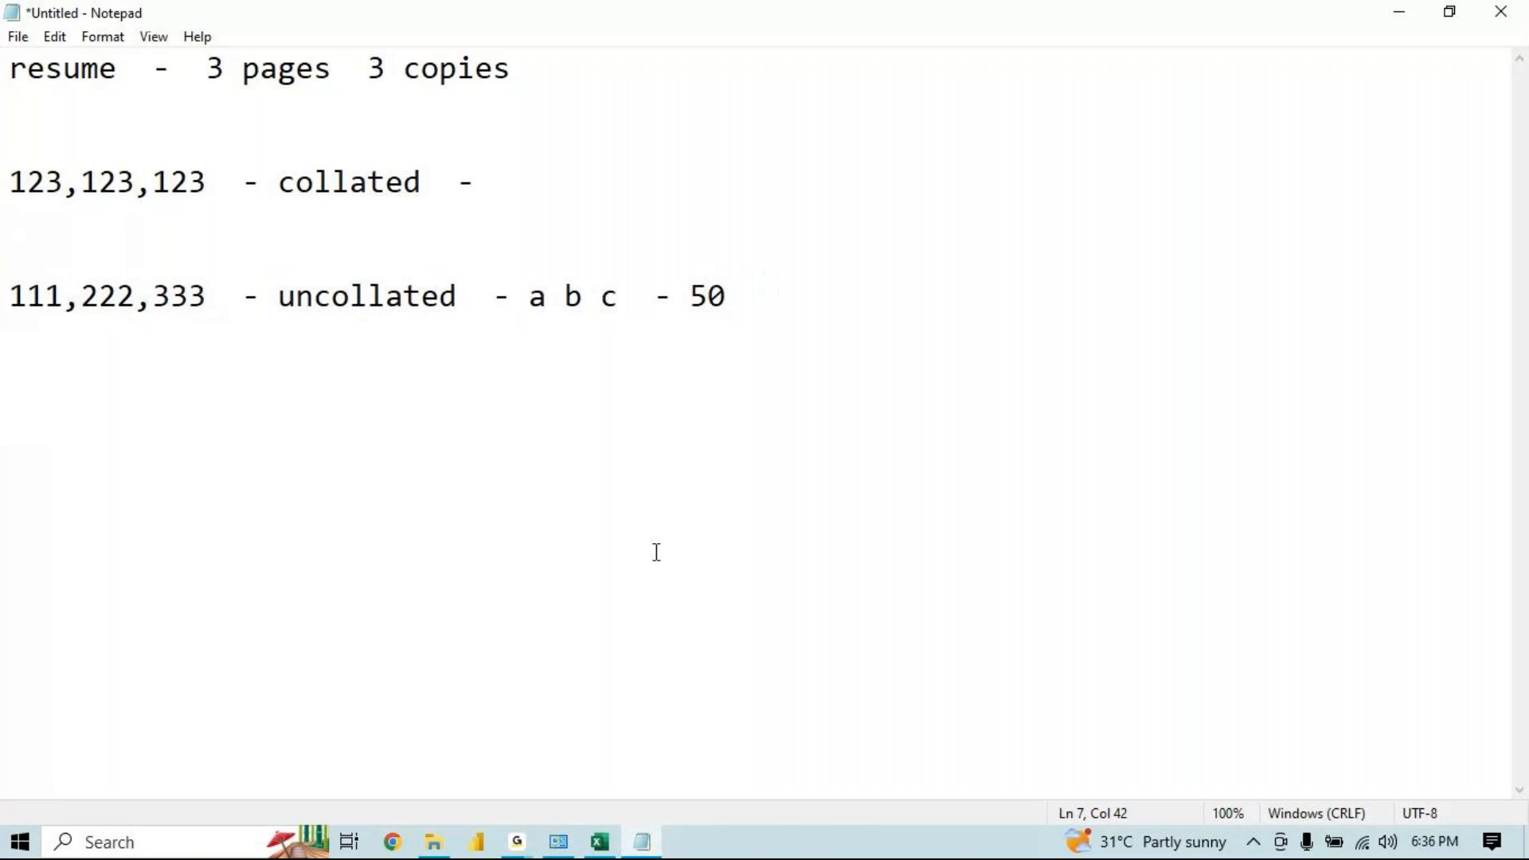
# Add three new lines below the uncollated line
pyautogui.press('Return')
pyautogui.press('Return')
pyautogui.press('Return')
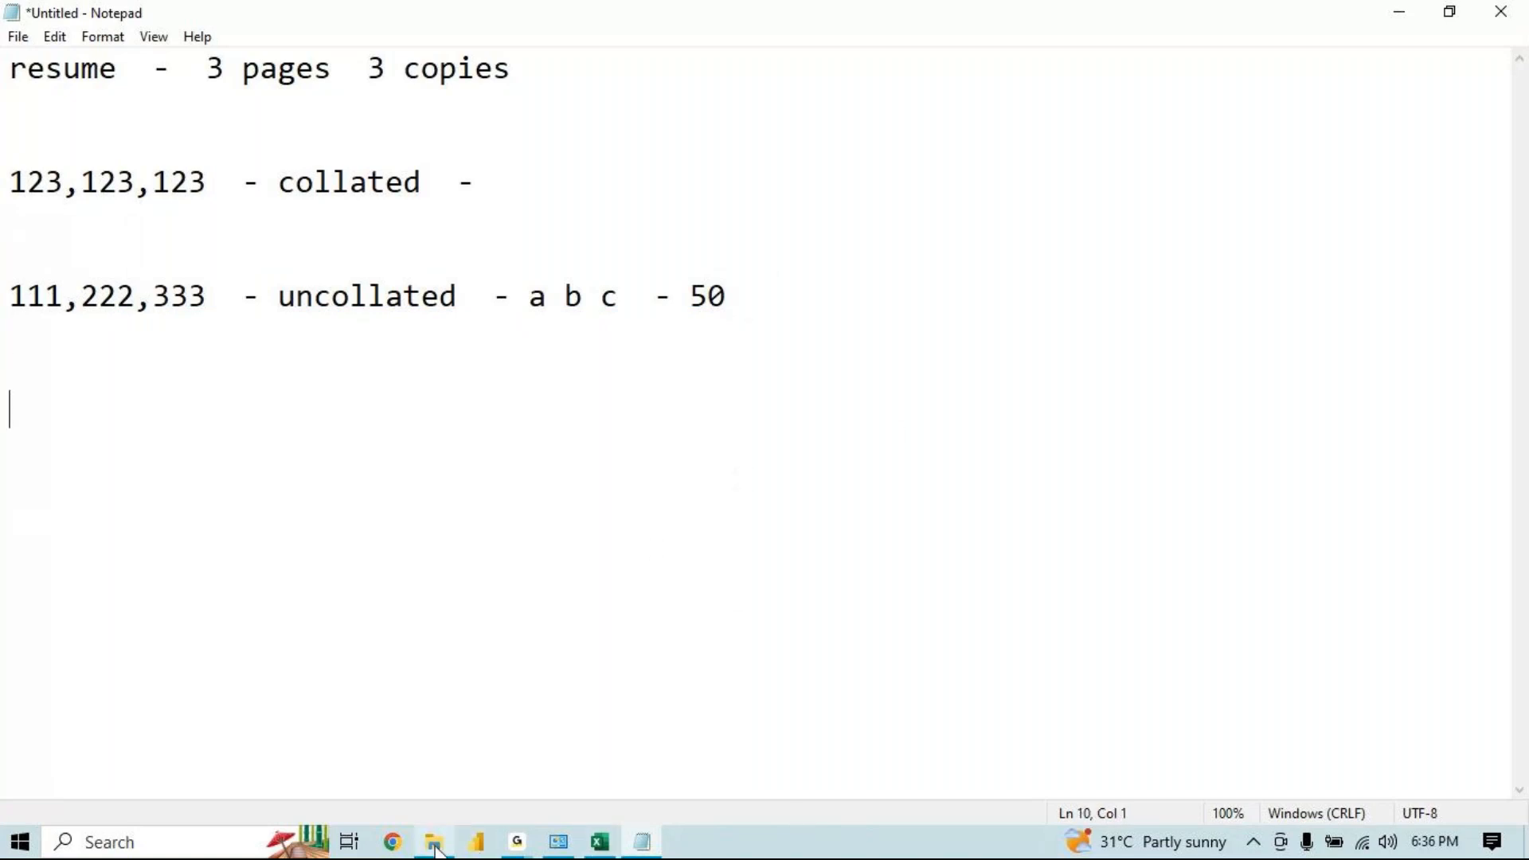
# Review the print range and orientation options in Excel's print settings, glance back at the notes, and return
pyautogui.click(599, 841)
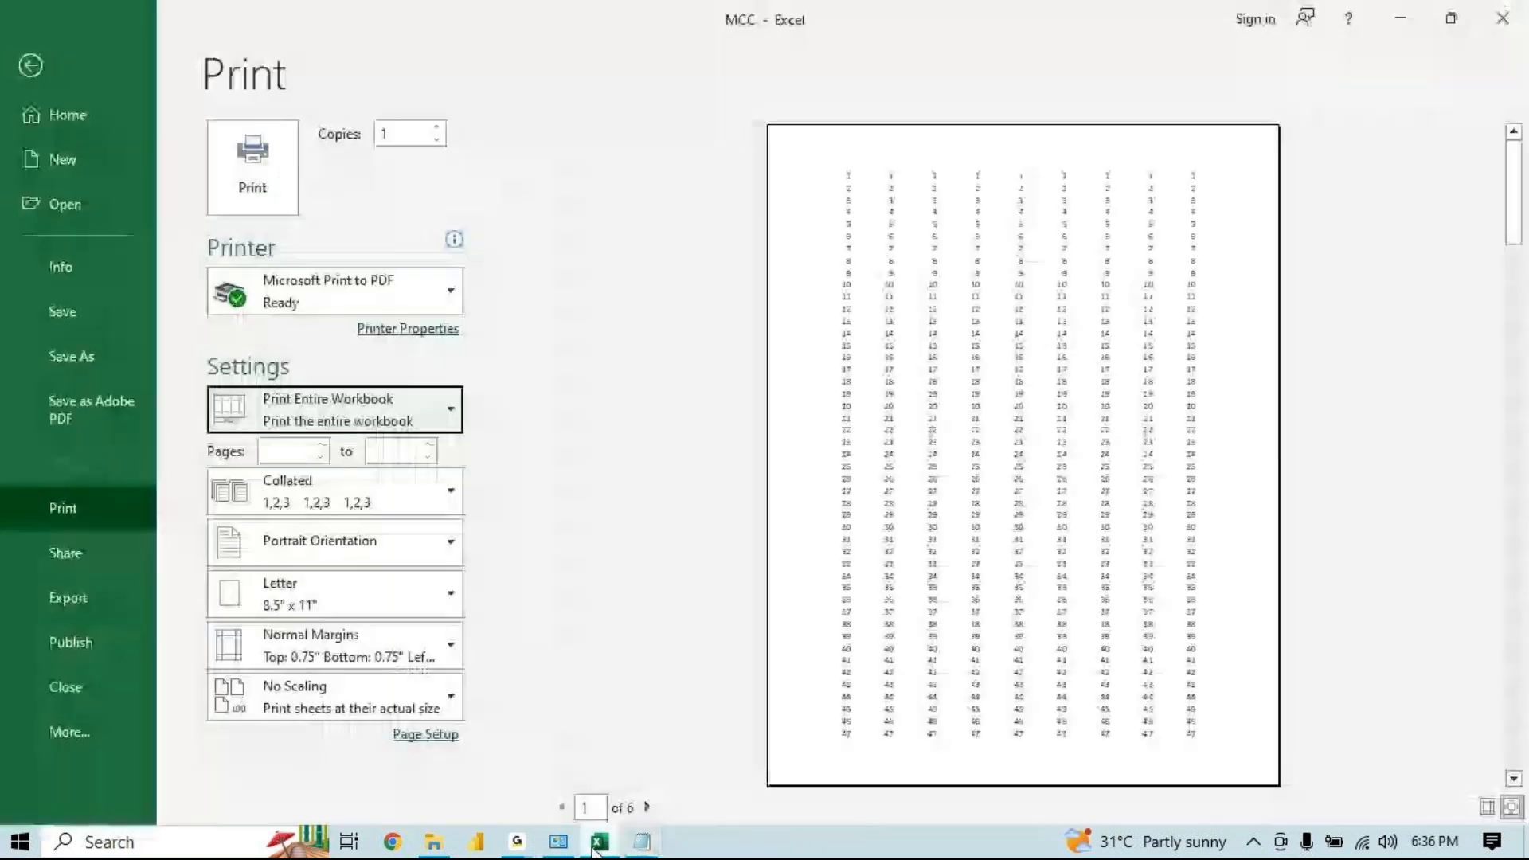
pyautogui.click(358, 428)
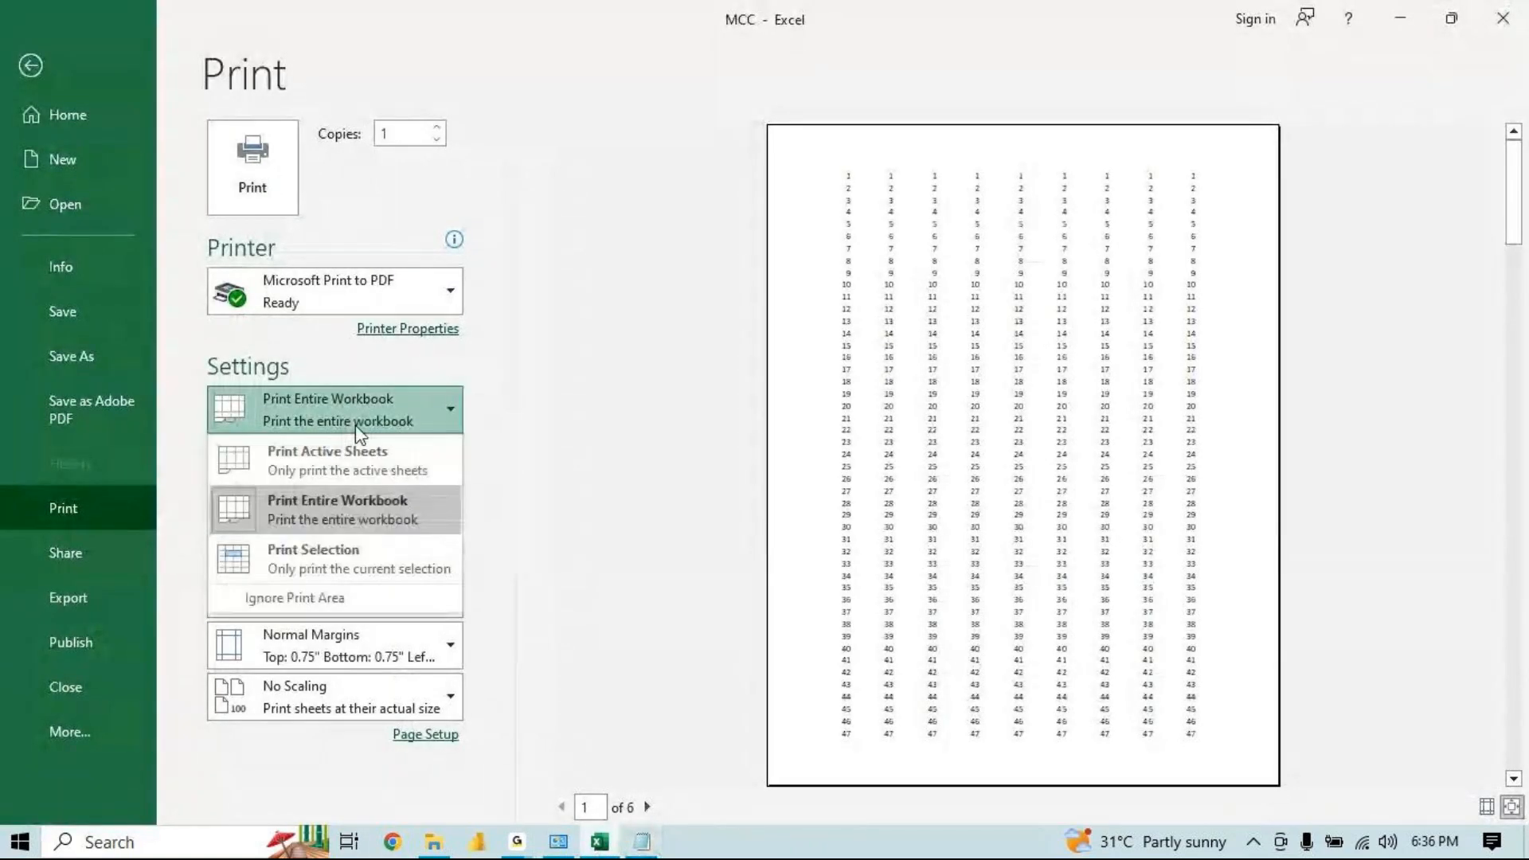
pyautogui.click(488, 570)
pyautogui.click(330, 538)
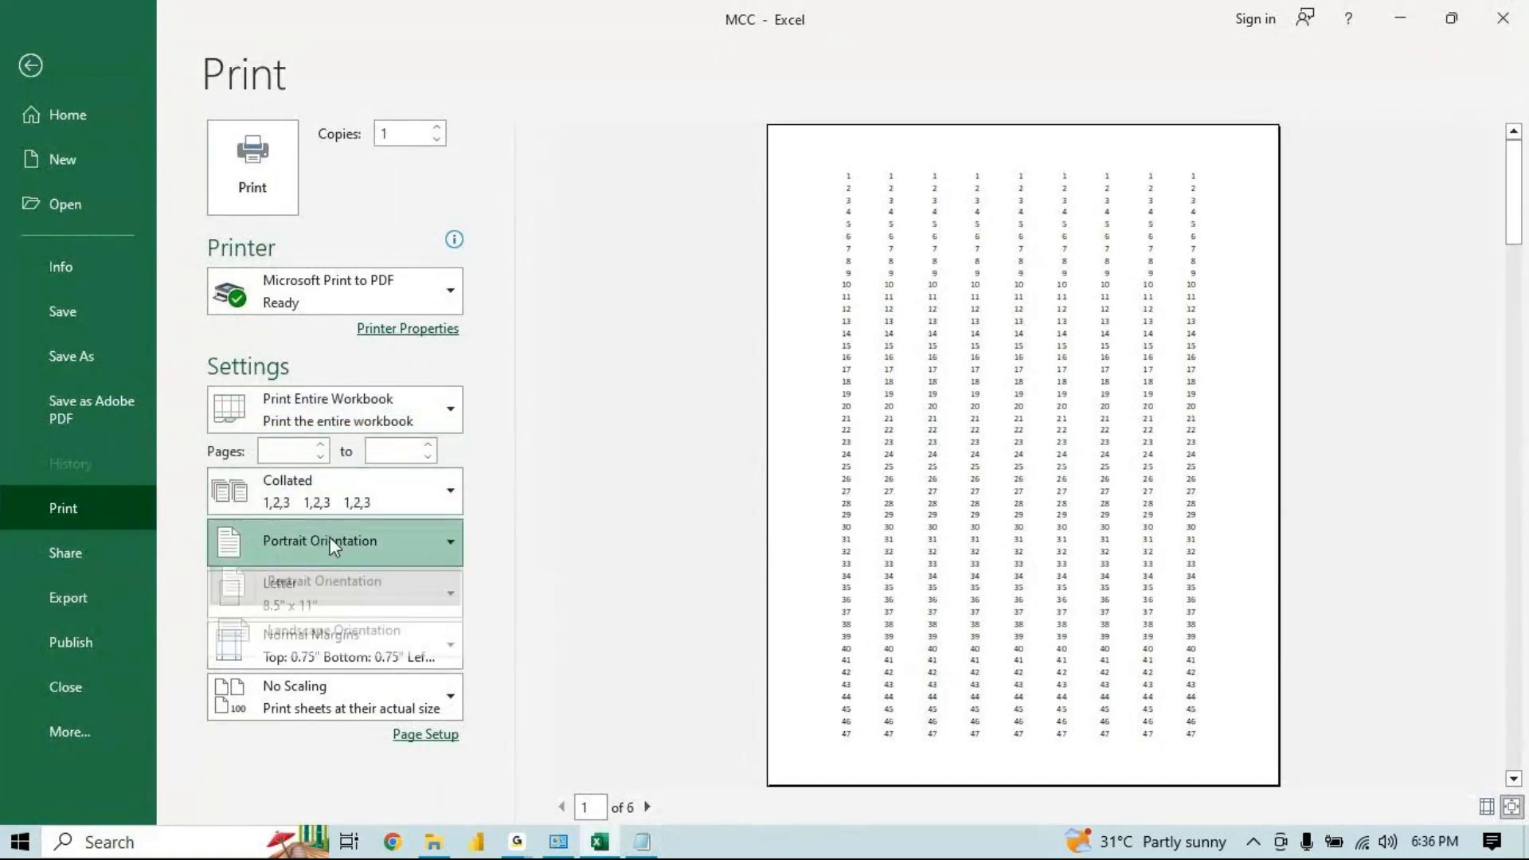
pyautogui.click(647, 829)
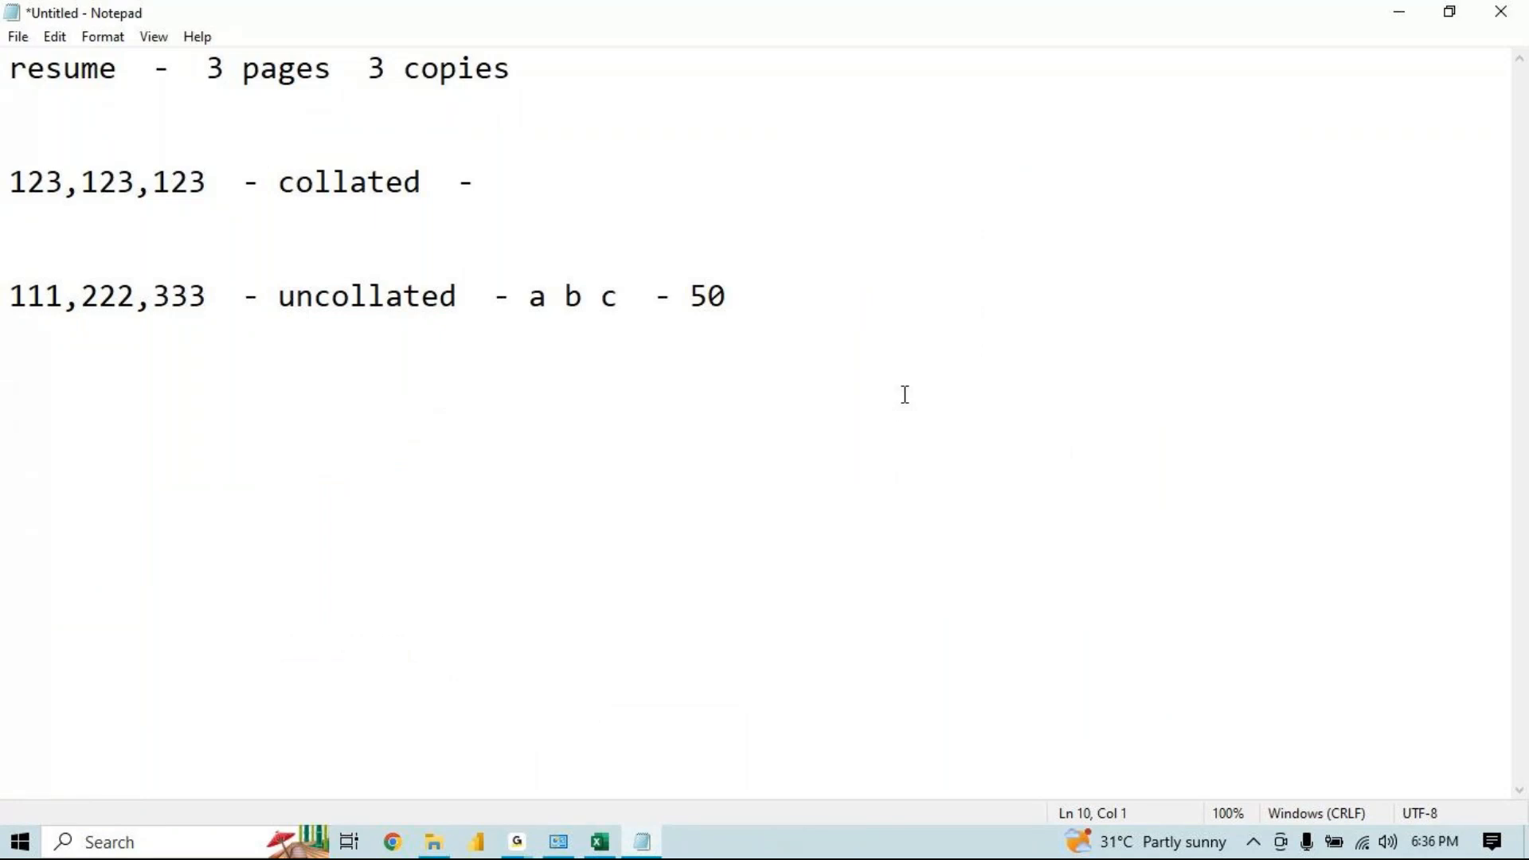
pyautogui.hotkey('alt', 'Tab')
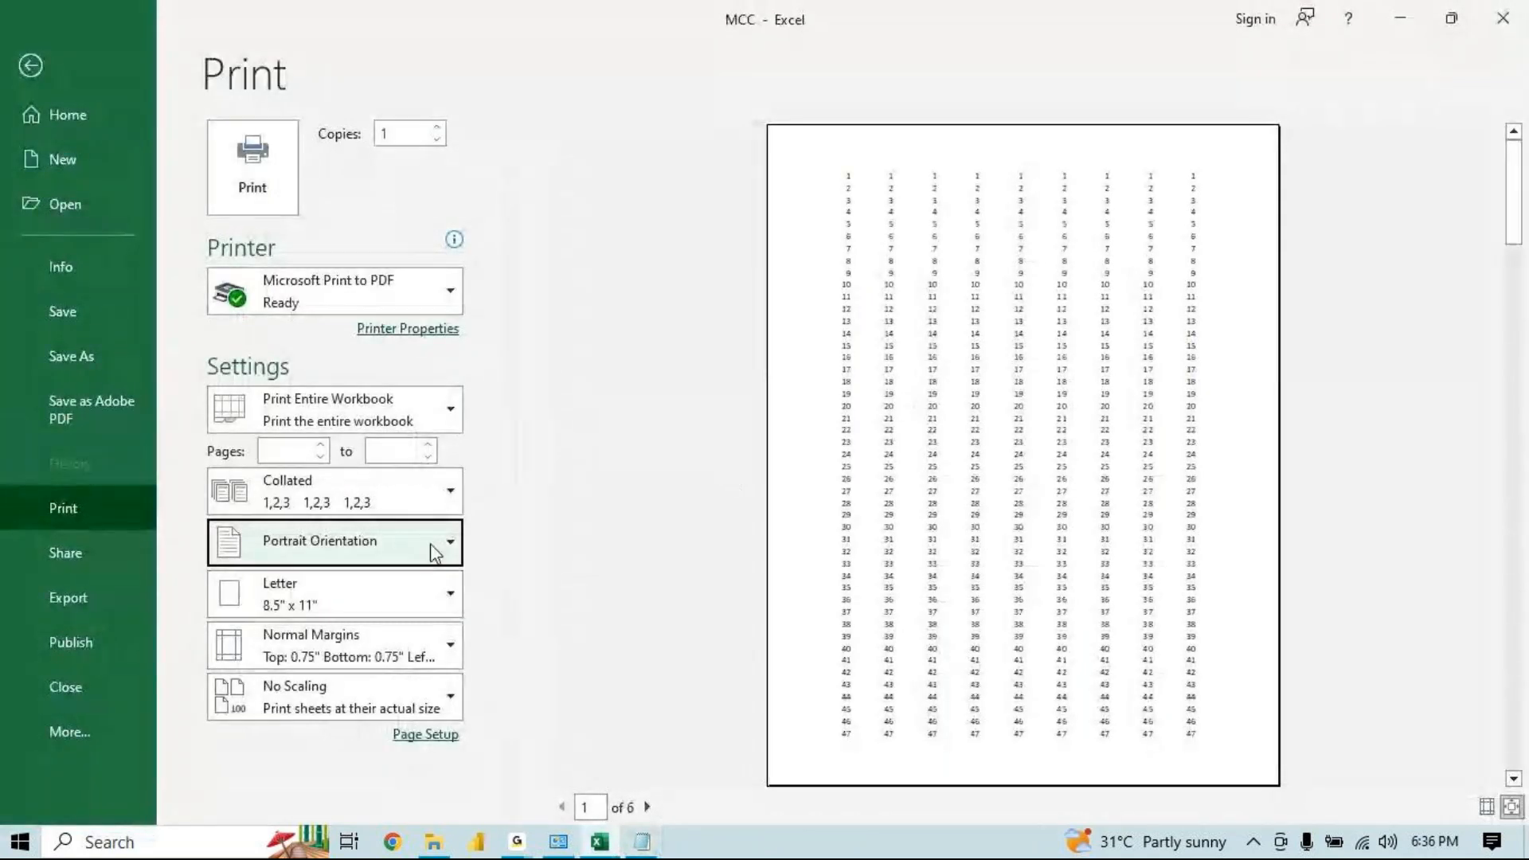
# Switch the page orientation to Landscape Orientation and back to Portrait Orientation
pyautogui.click(430, 543)
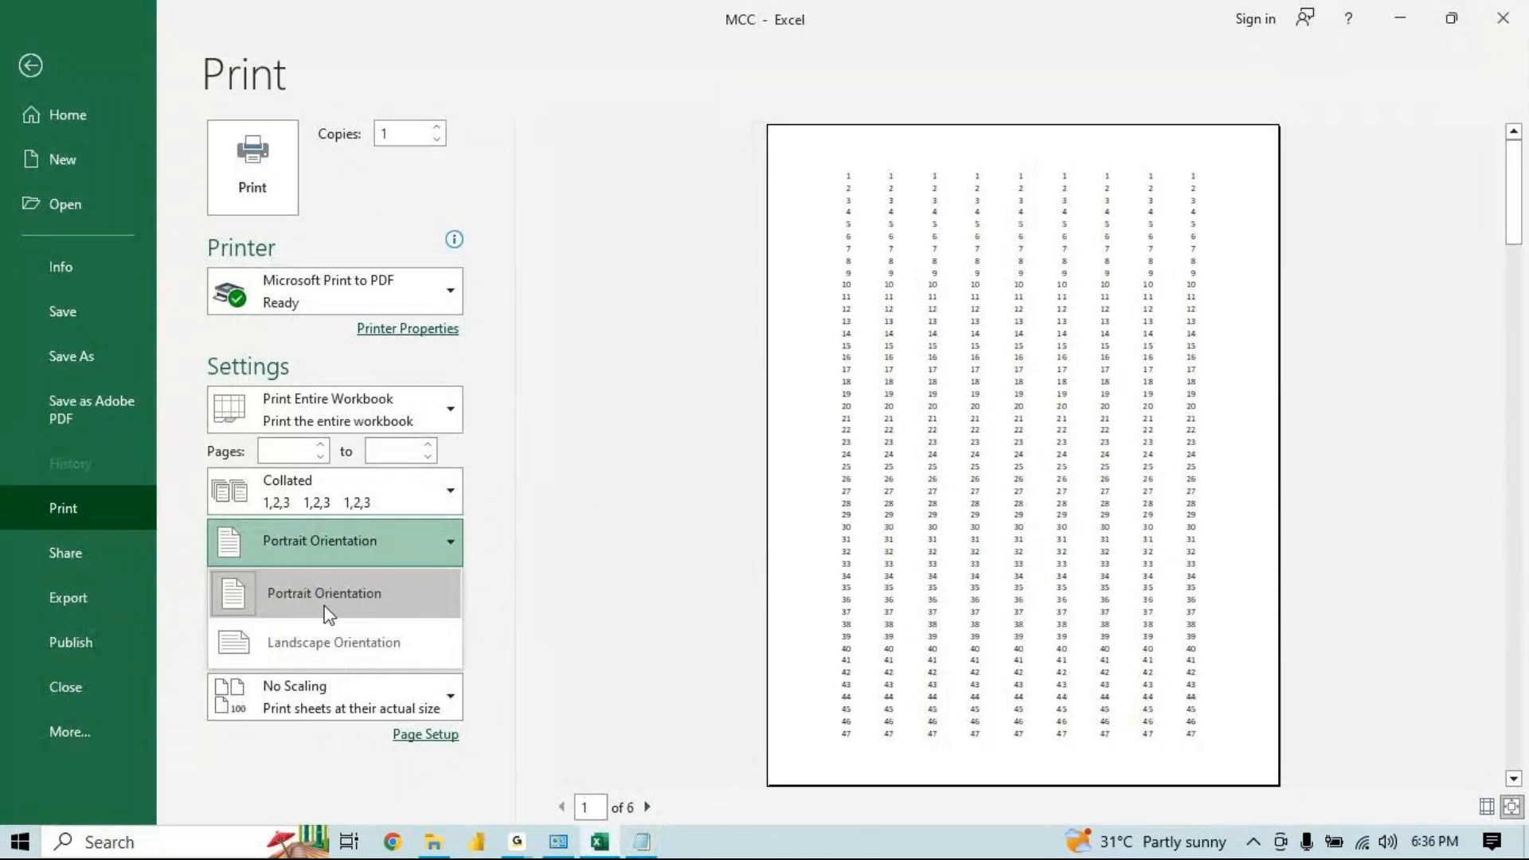
pyautogui.click(280, 577)
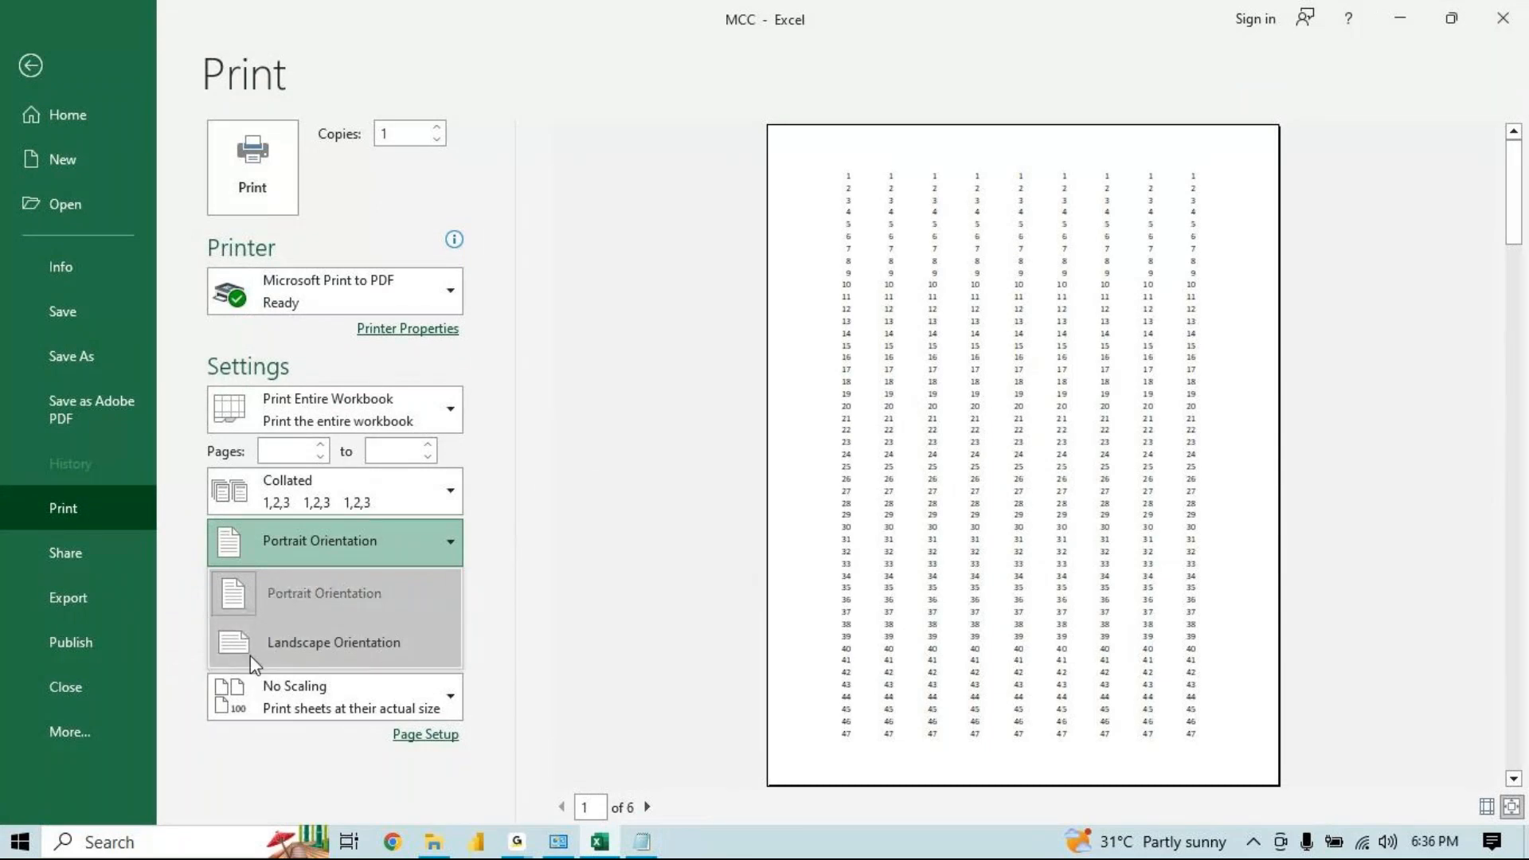
pyautogui.click(253, 659)
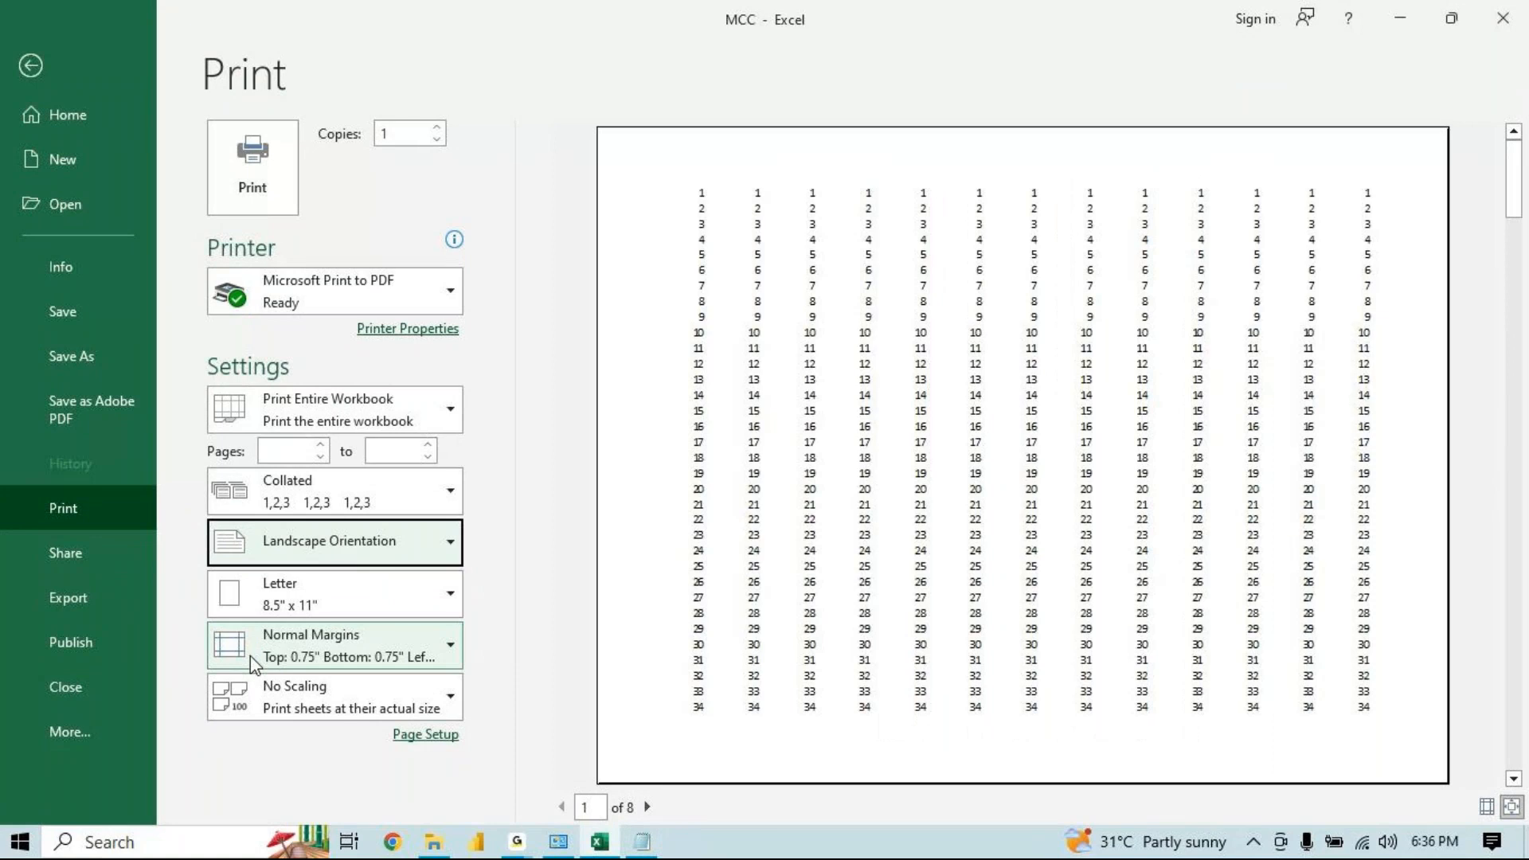
pyautogui.click(318, 541)
pyautogui.click(303, 582)
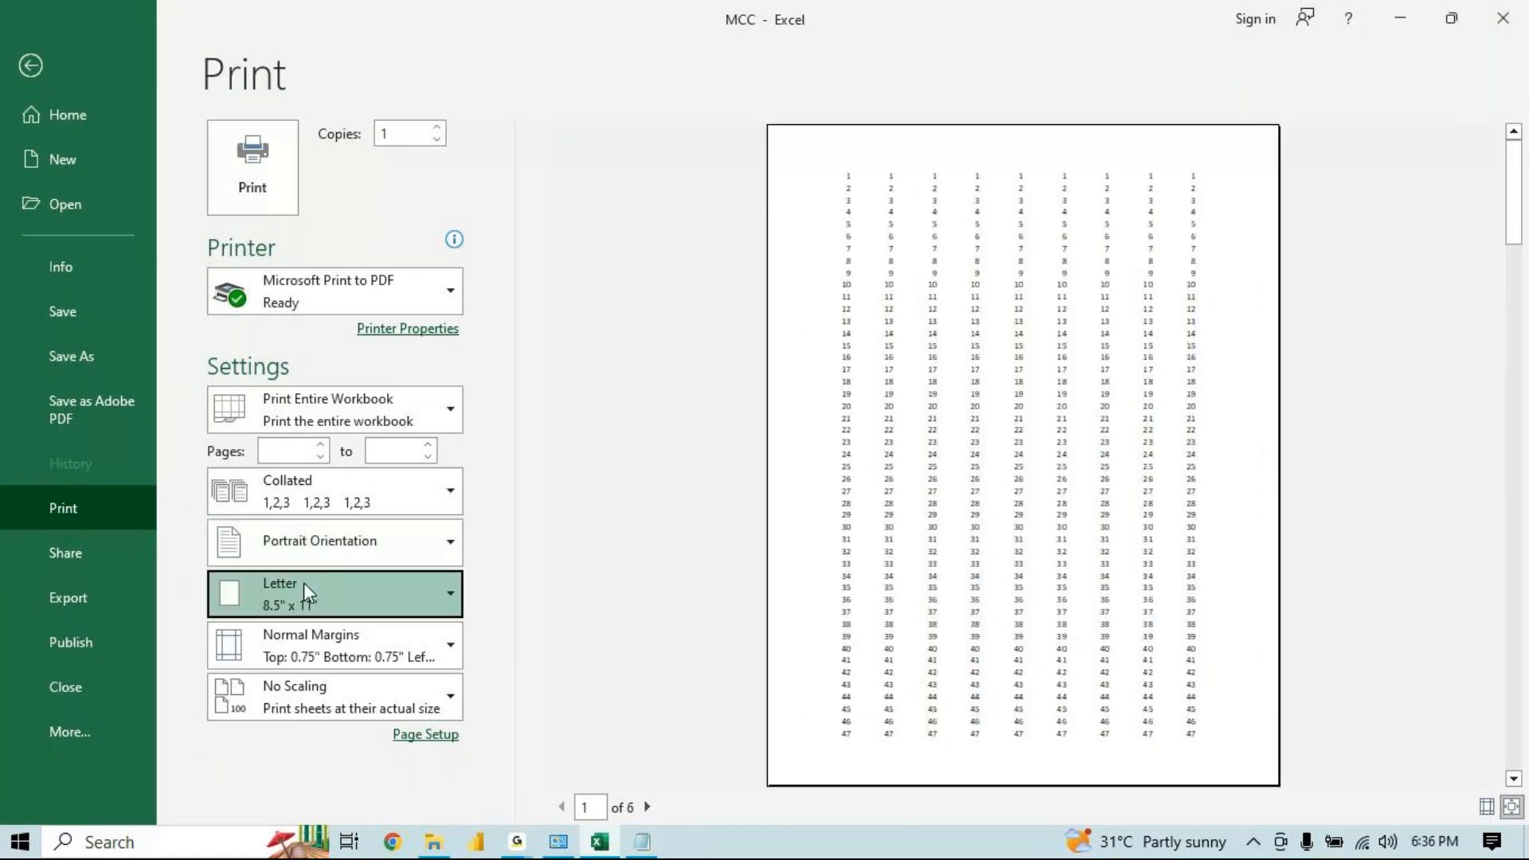
# Set the paper size to A4
pyautogui.click(304, 582)
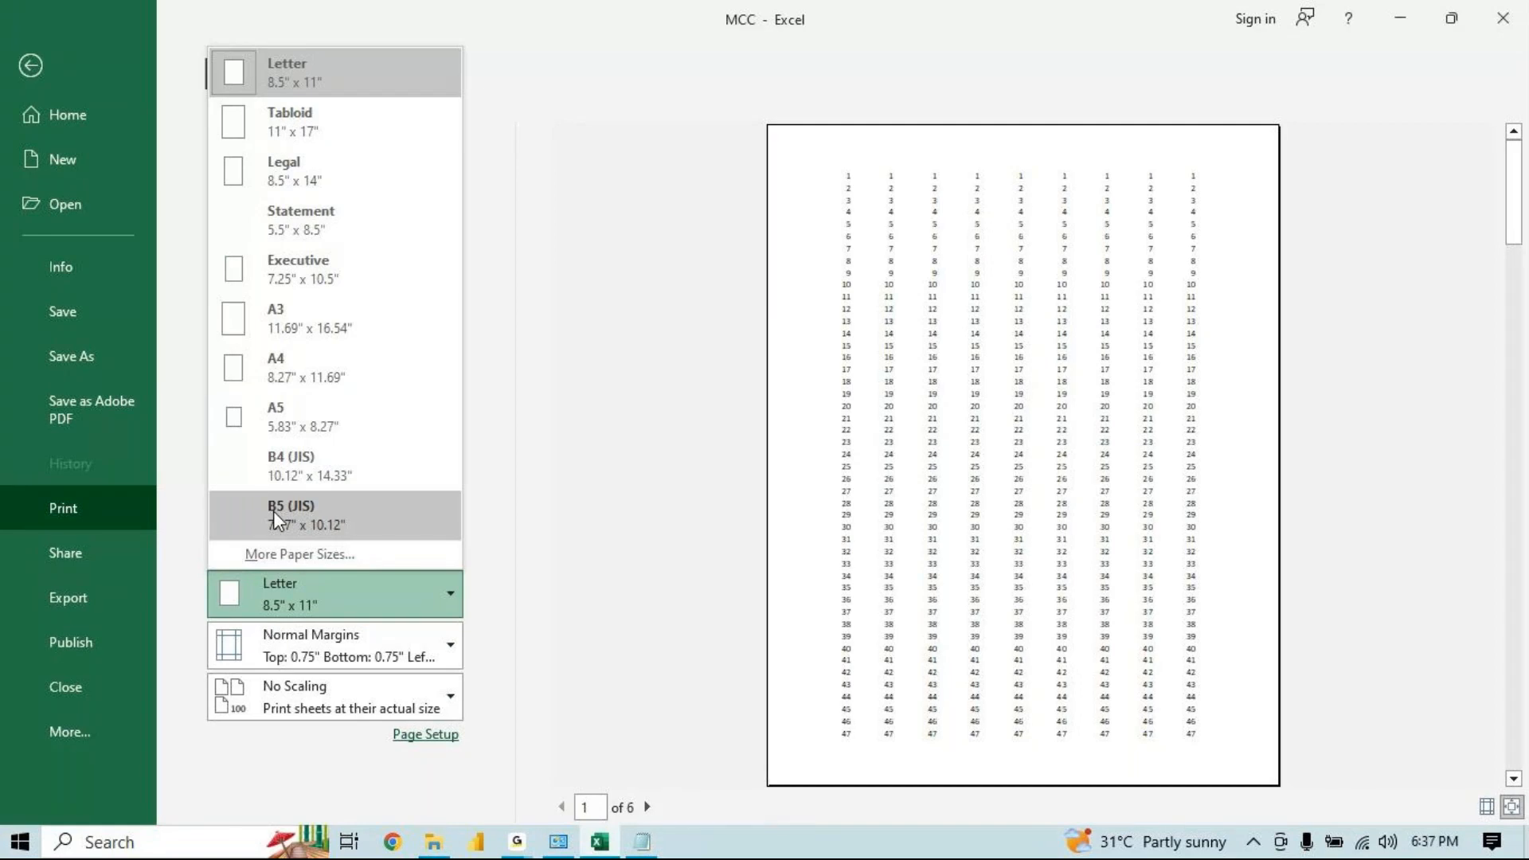
pyautogui.click(323, 354)
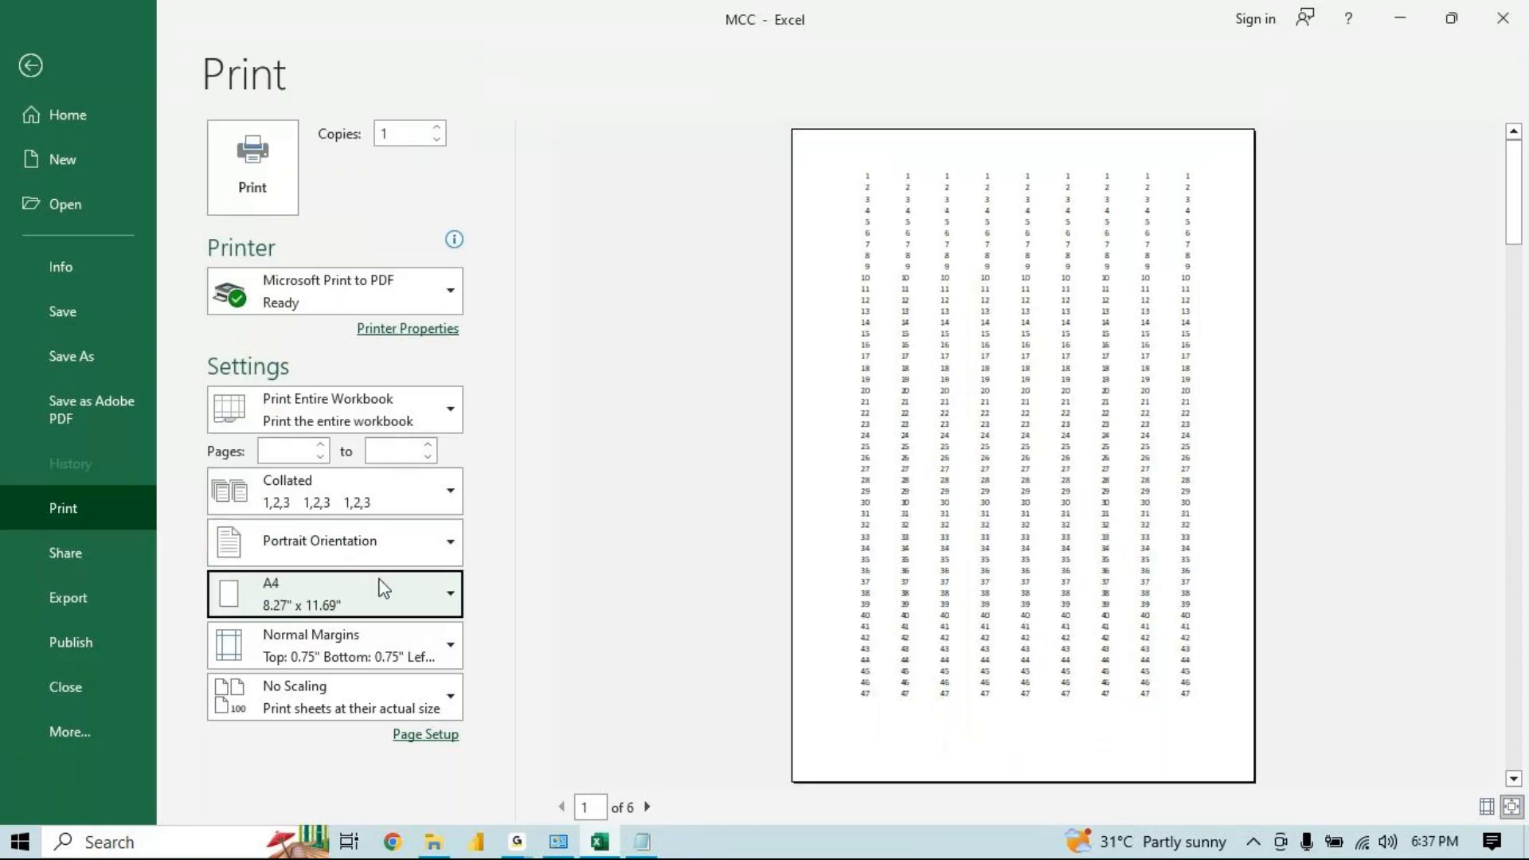
# Open Custom Margins and inspect the top, bottom, left and right margin fields, then close Page Setup
pyautogui.click(373, 646)
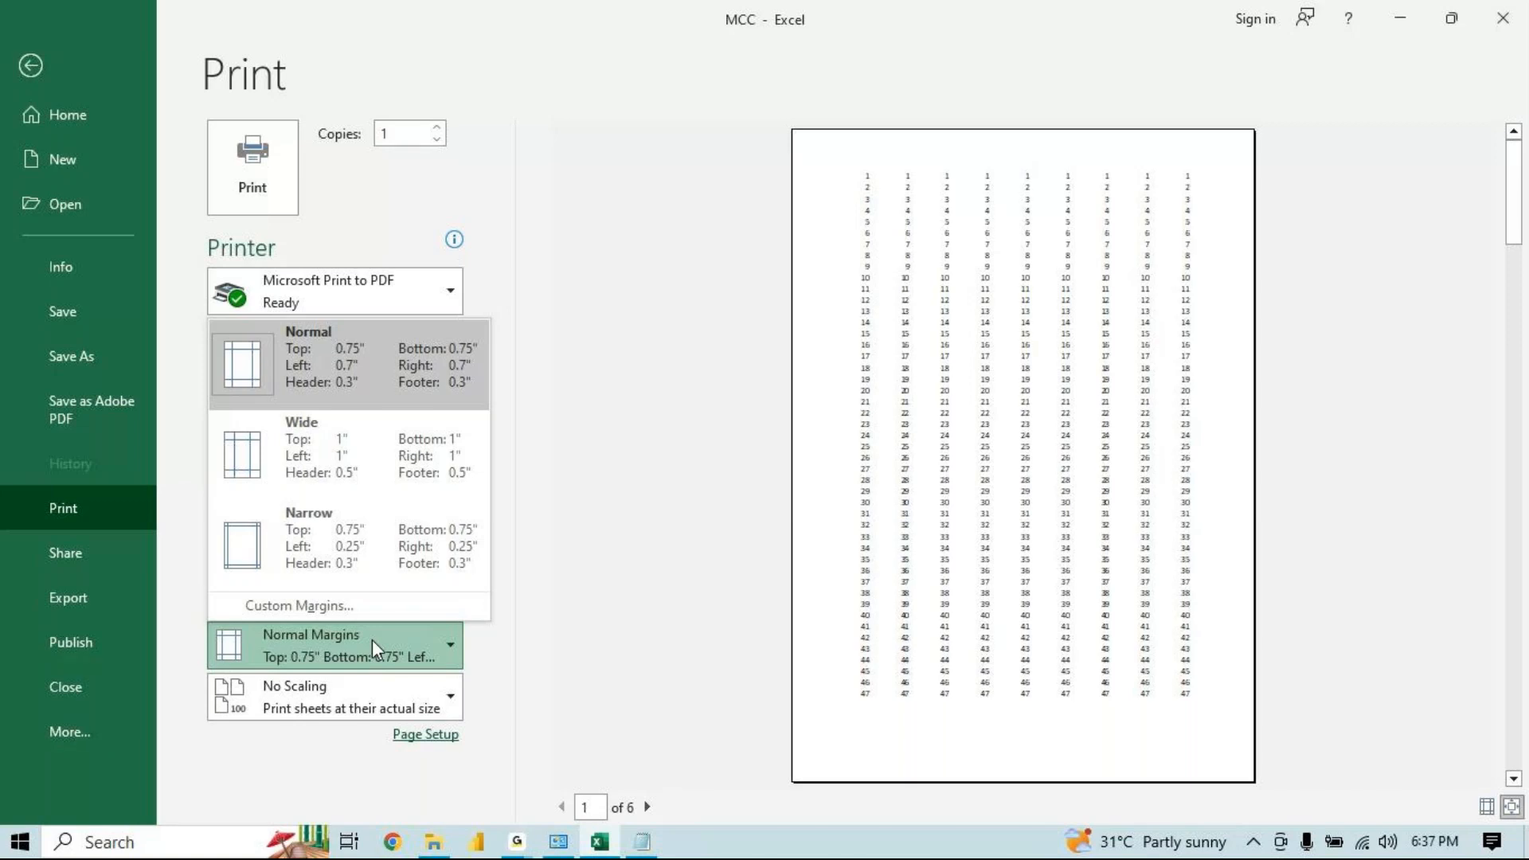
pyautogui.click(322, 611)
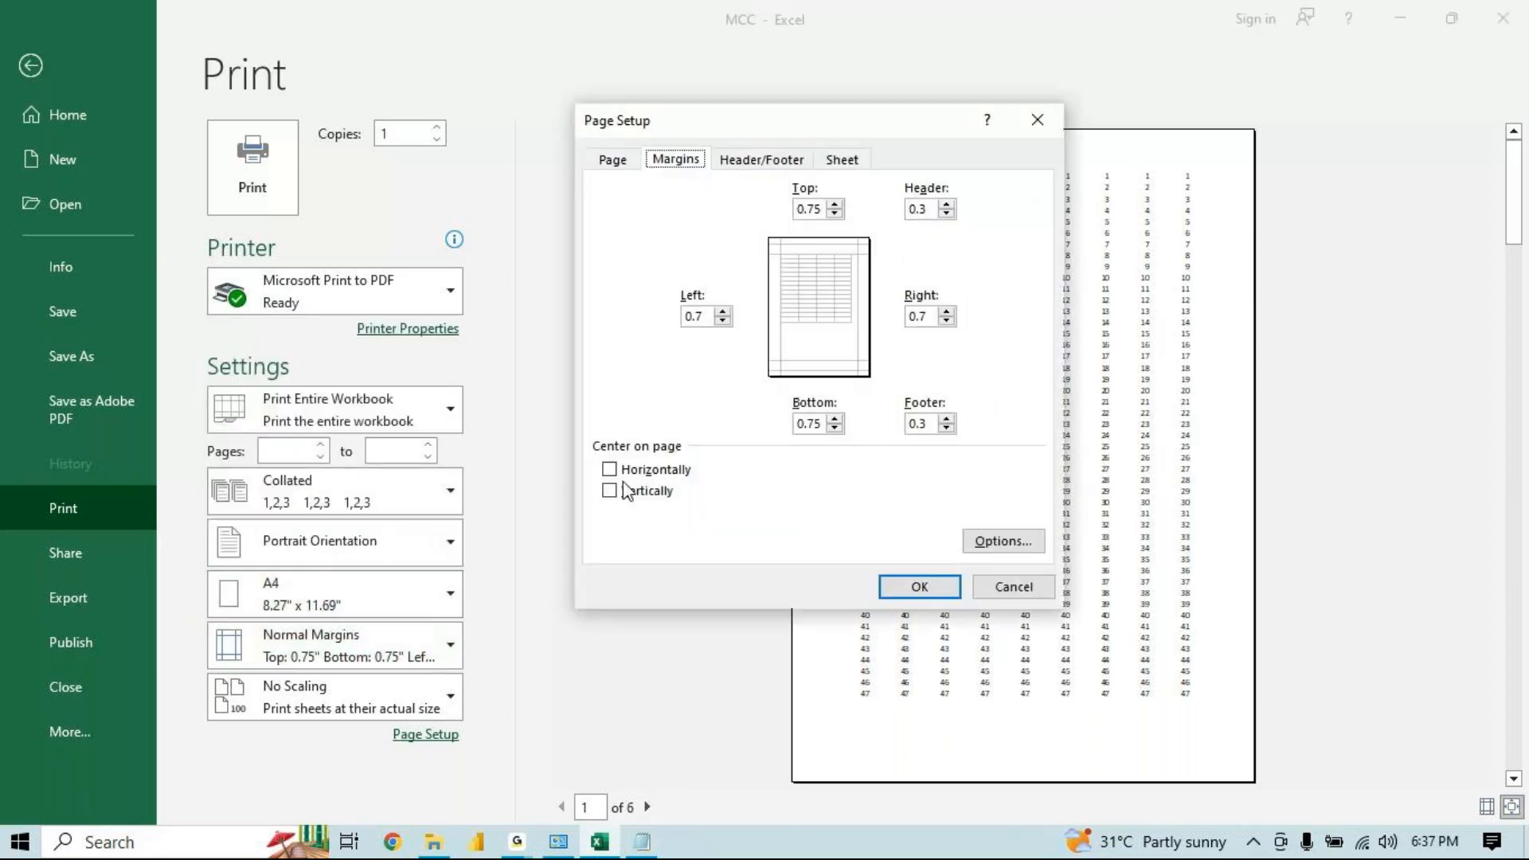
pyautogui.click(807, 209)
pyautogui.click(822, 422)
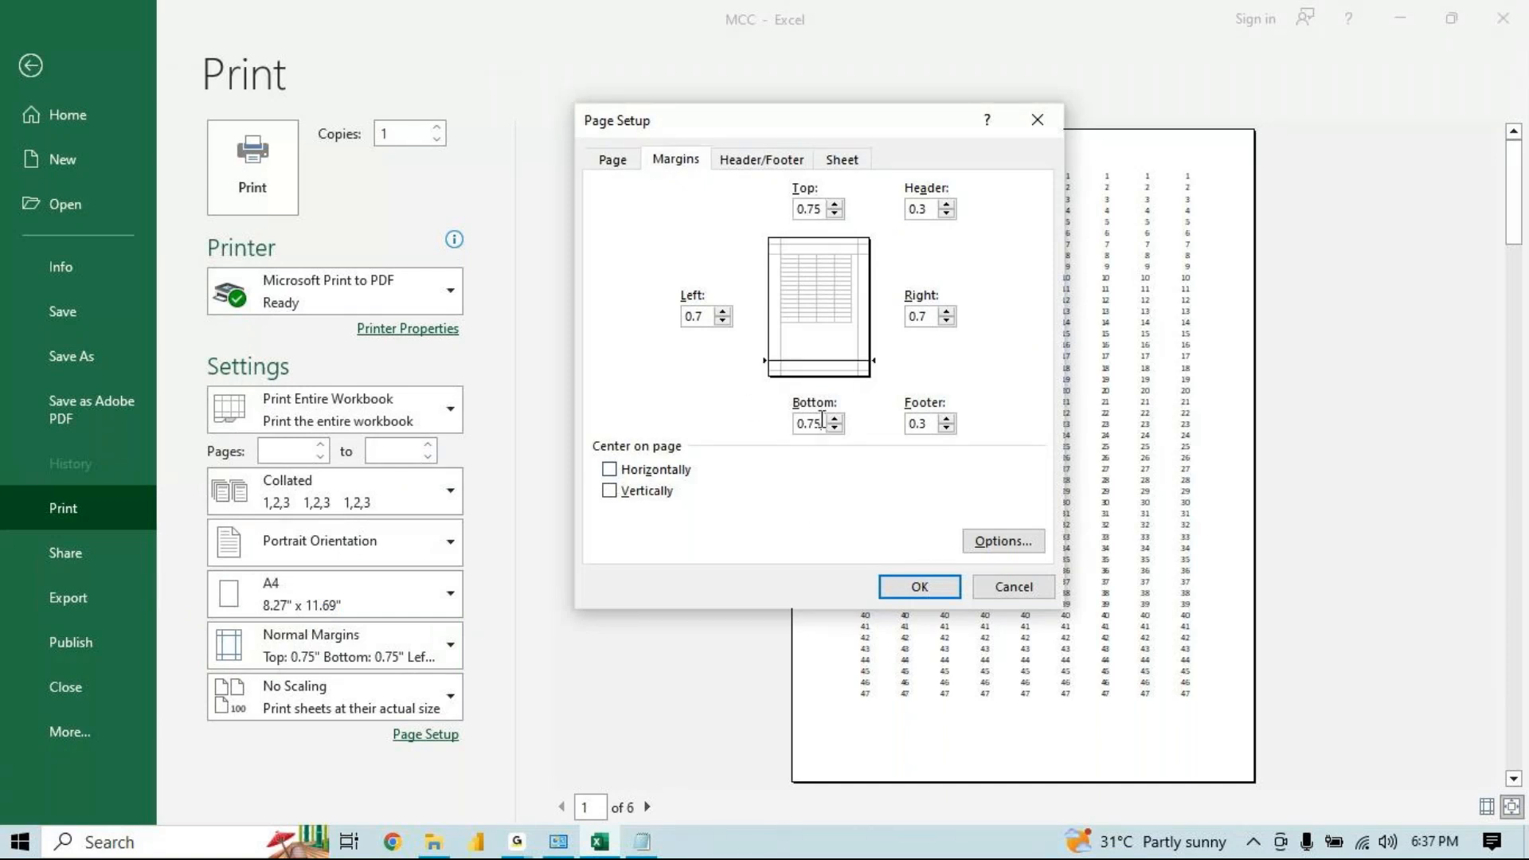
pyautogui.doubleClick(699, 316)
pyautogui.click(931, 317)
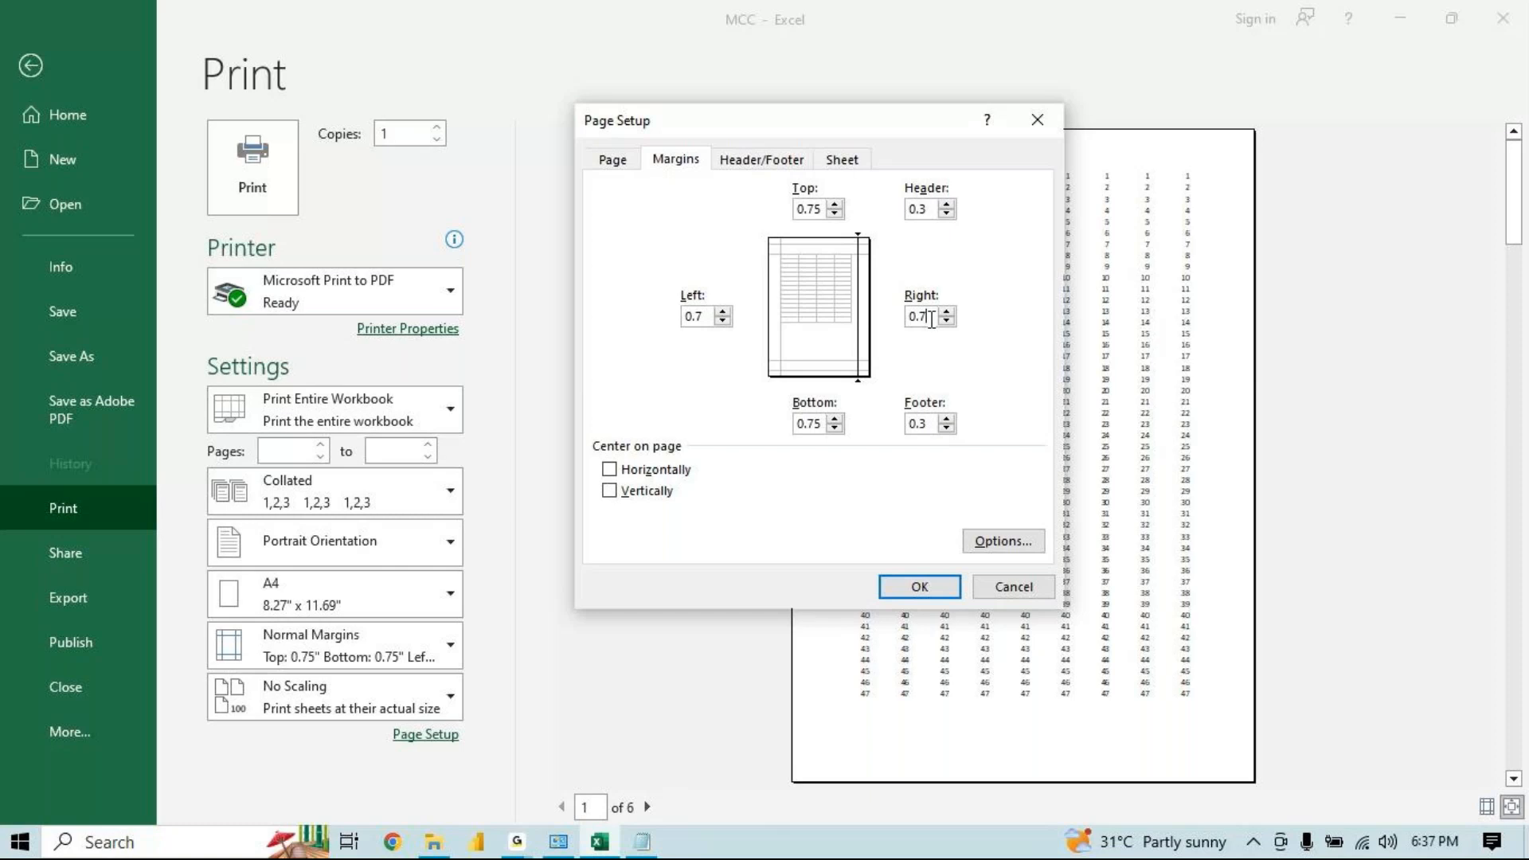
pyautogui.click(806, 209)
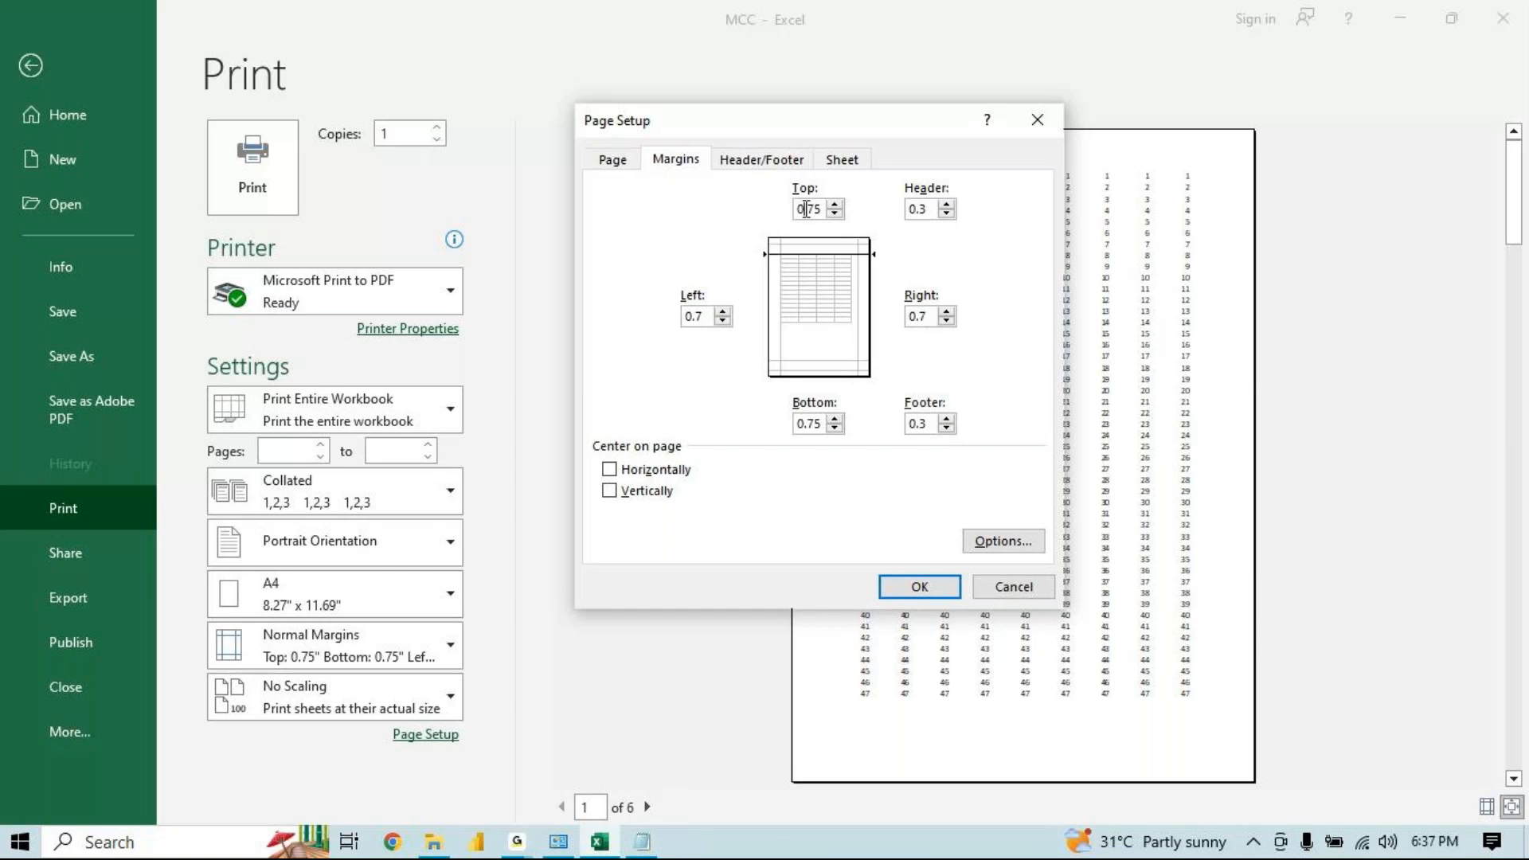
pyautogui.click(923, 209)
pyautogui.click(812, 423)
pyautogui.moveTo(930, 423); pyautogui.dragTo(836, 429)
pyautogui.click(813, 209)
pyautogui.click(802, 423)
pyautogui.click(835, 203)
pyautogui.click(832, 213)
pyautogui.click(1036, 120)
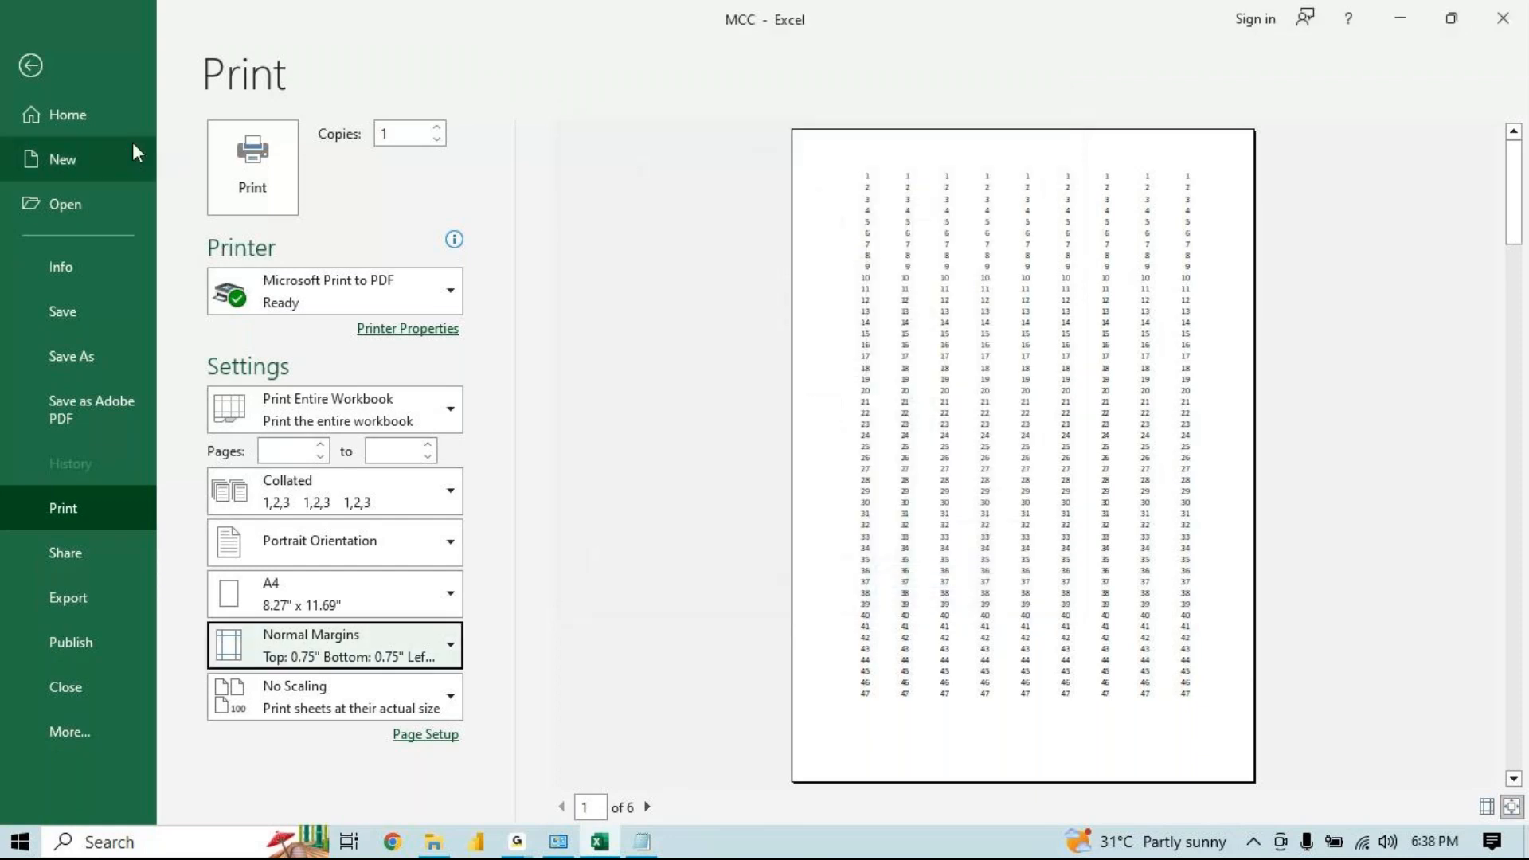
# Set the print range to Print Selection and reopen the print preview from the worksheet
pyautogui.click(341, 400)
pyautogui.click(338, 554)
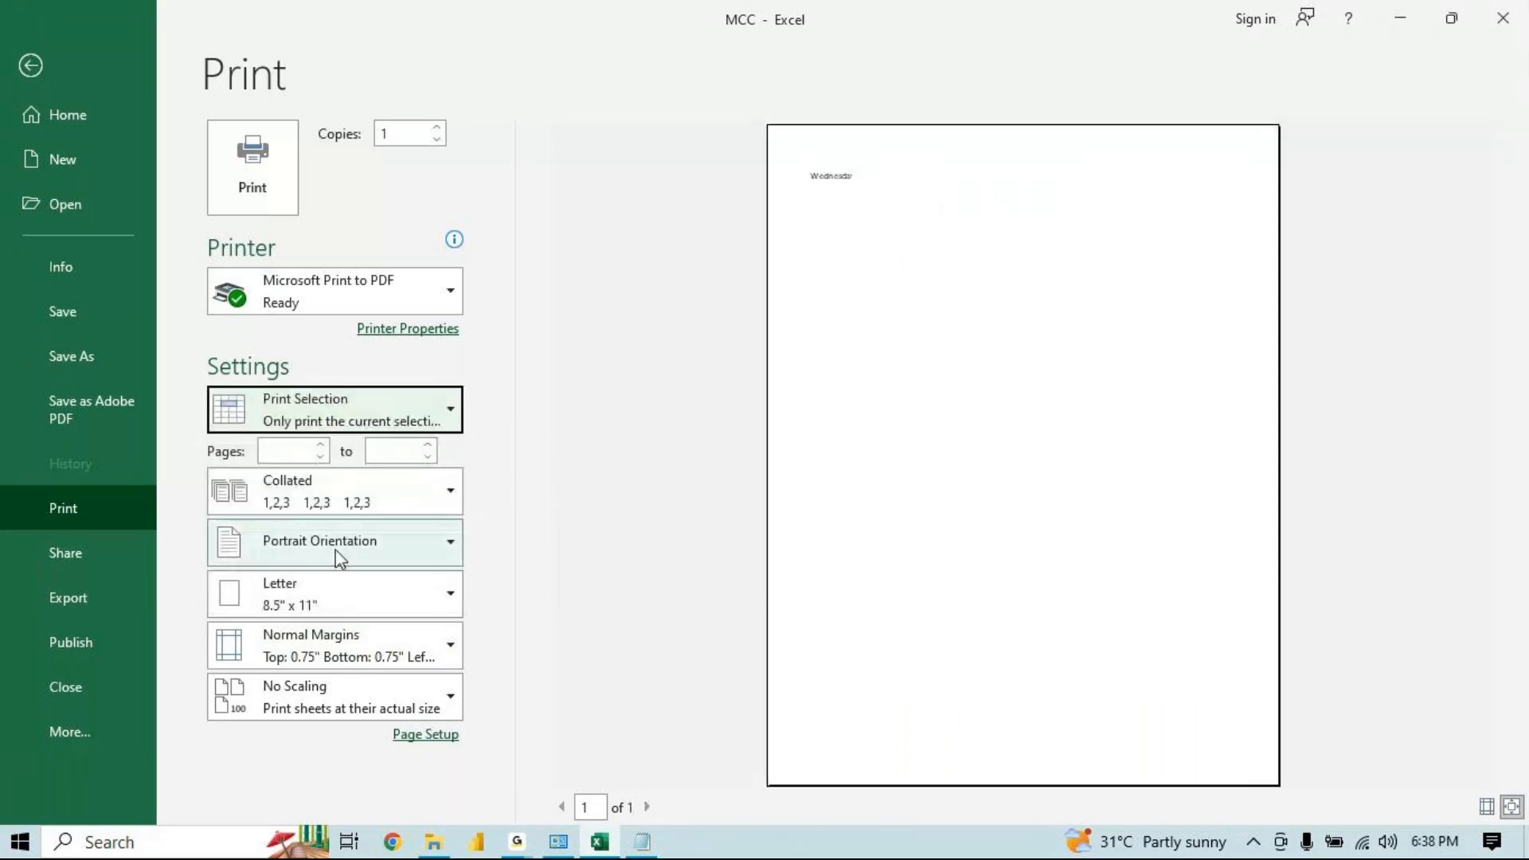
pyautogui.click(36, 76)
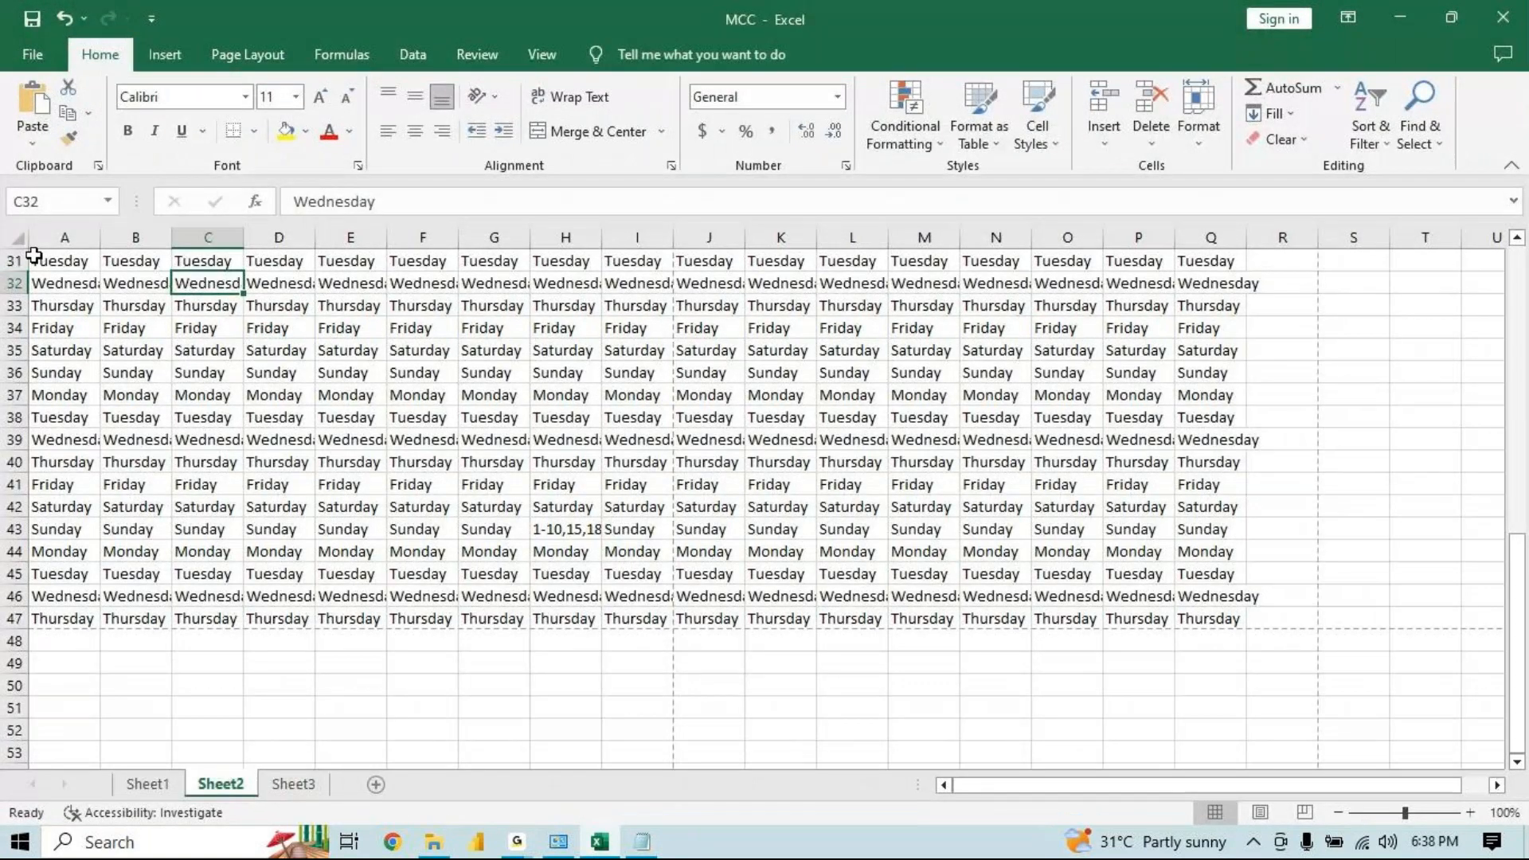
pyautogui.hotkey('ctrl', 'p')
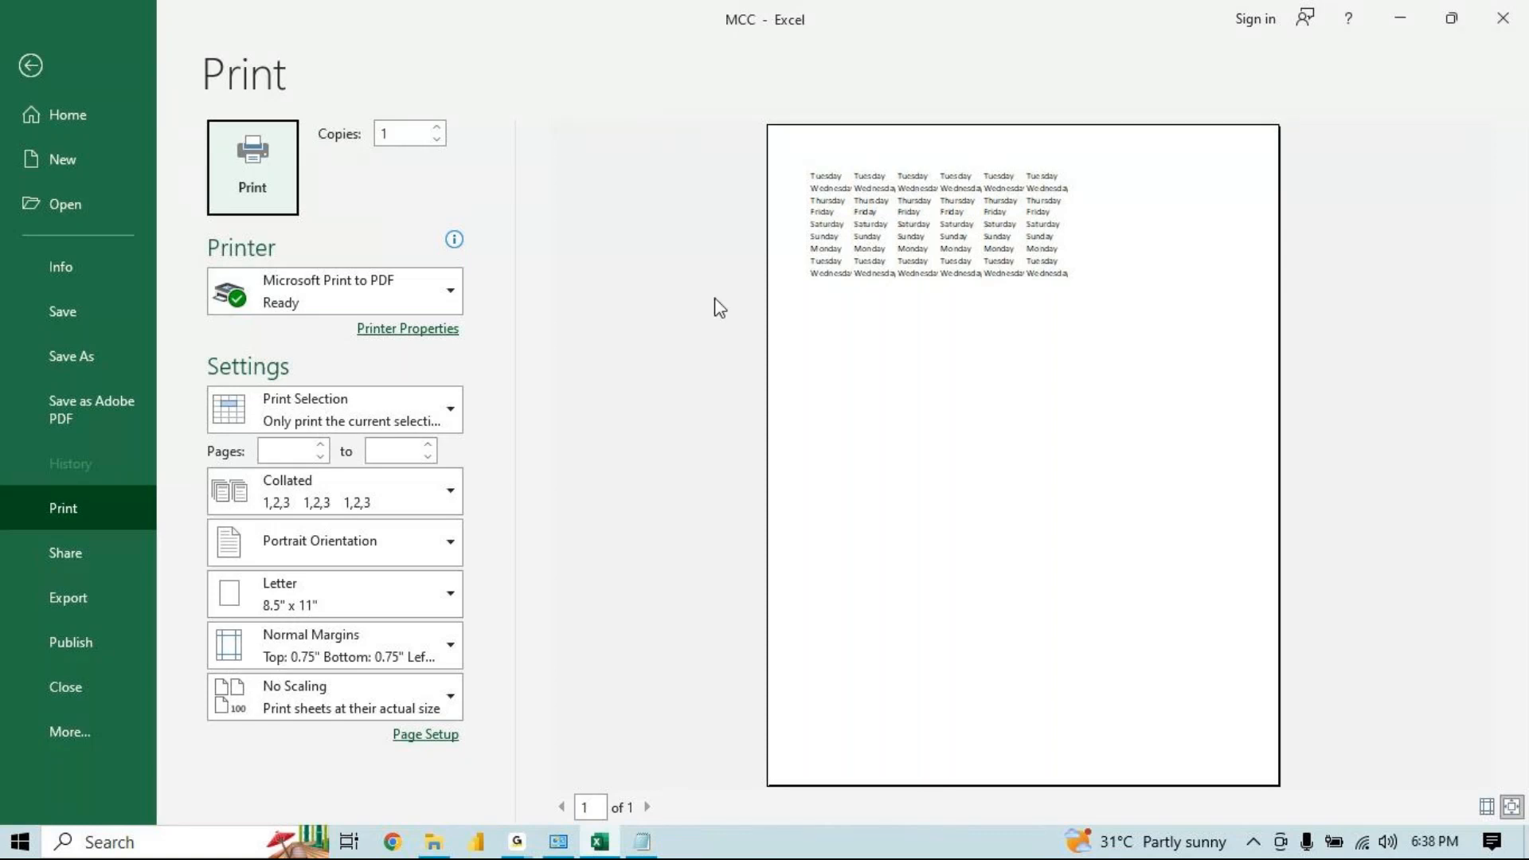
# Center the printed selection horizontally and vertically on the page through Custom Margins
pyautogui.click(342, 637)
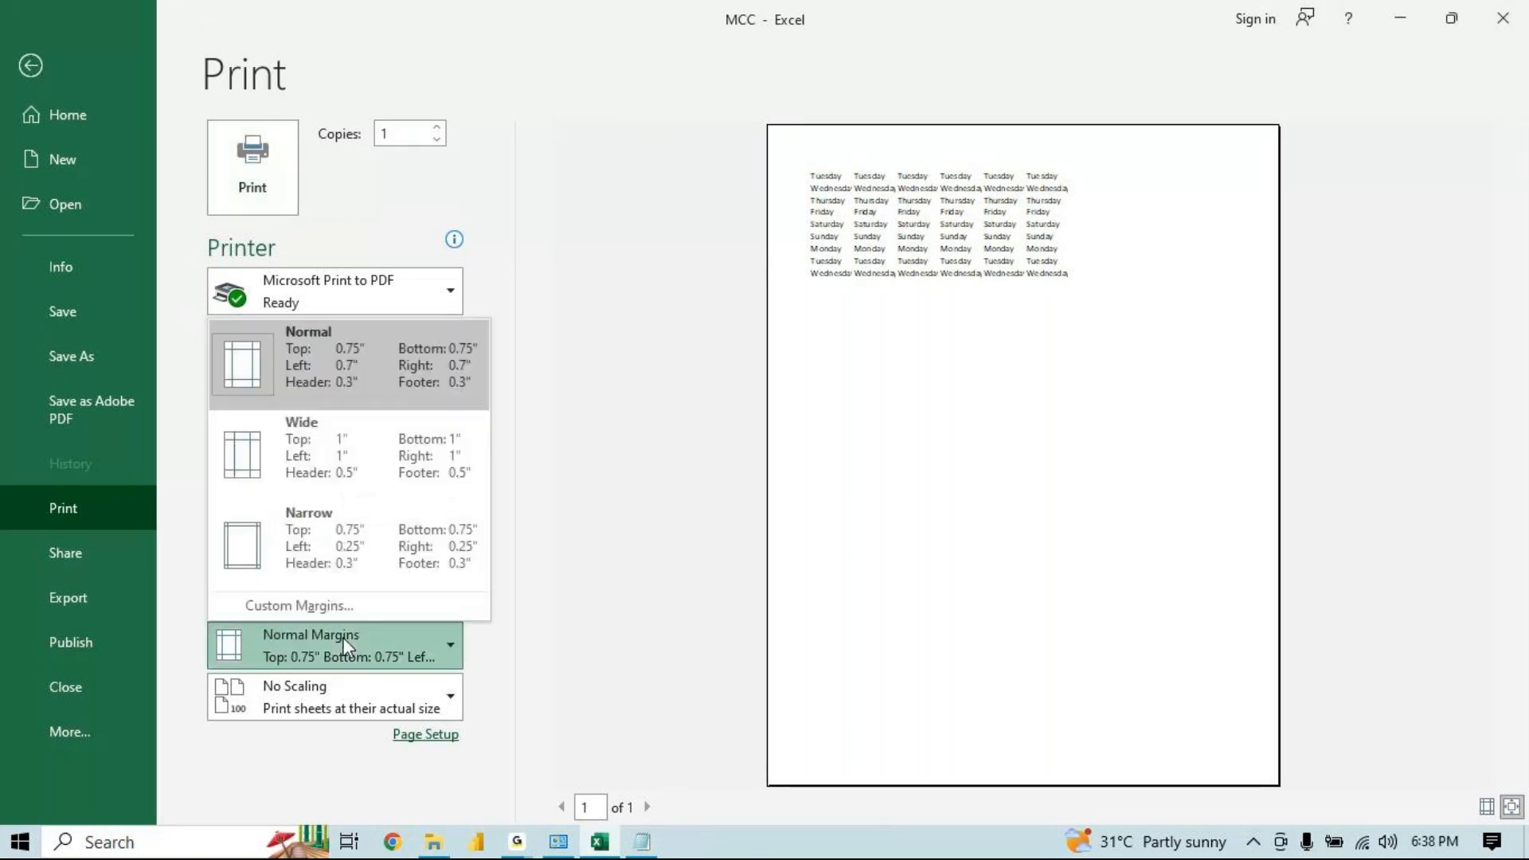
pyautogui.click(686, 503)
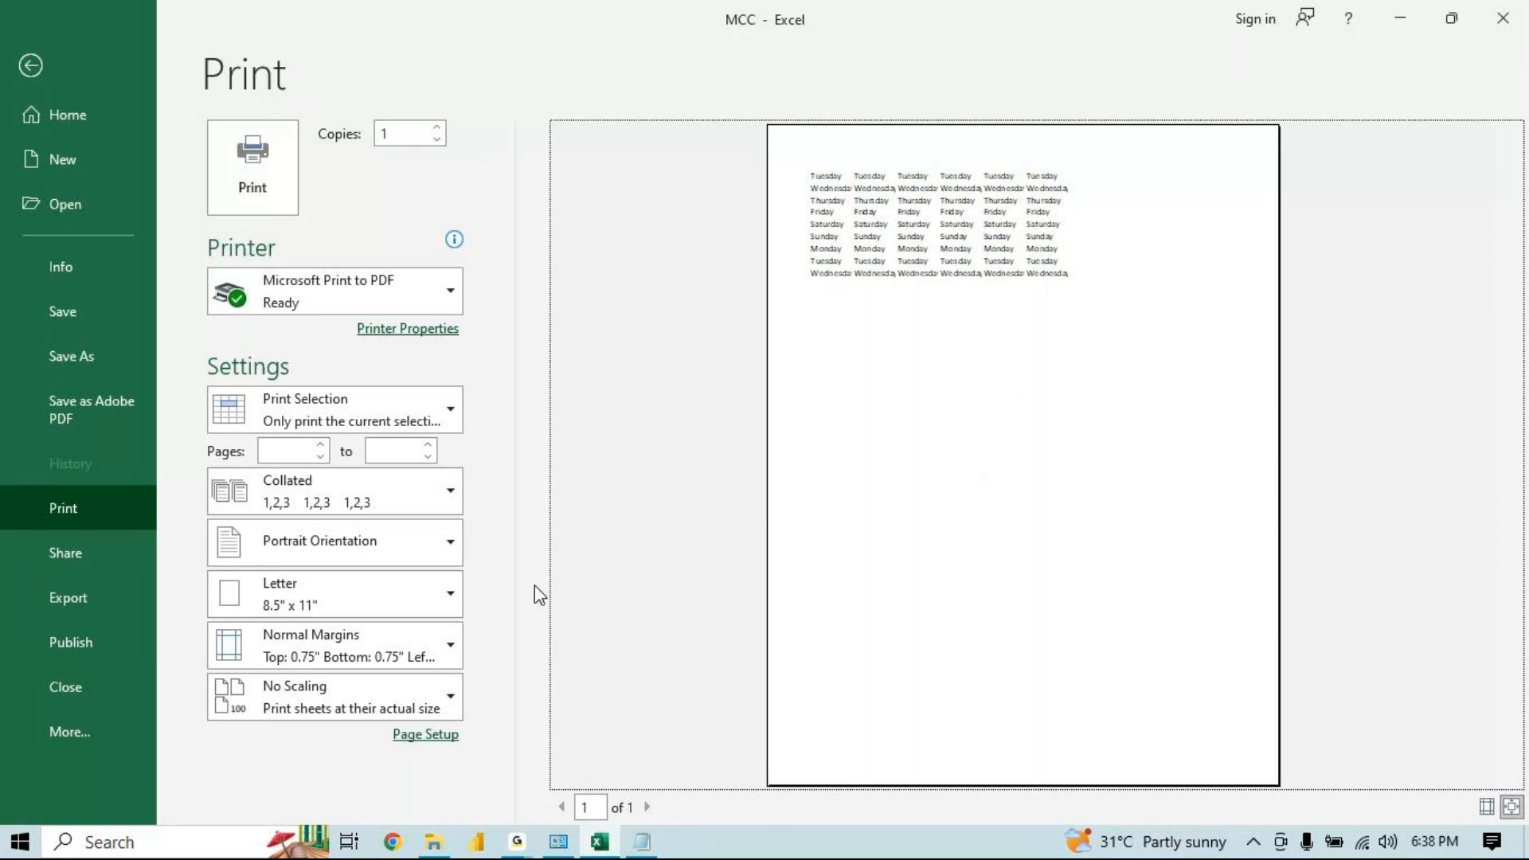
pyautogui.click(344, 653)
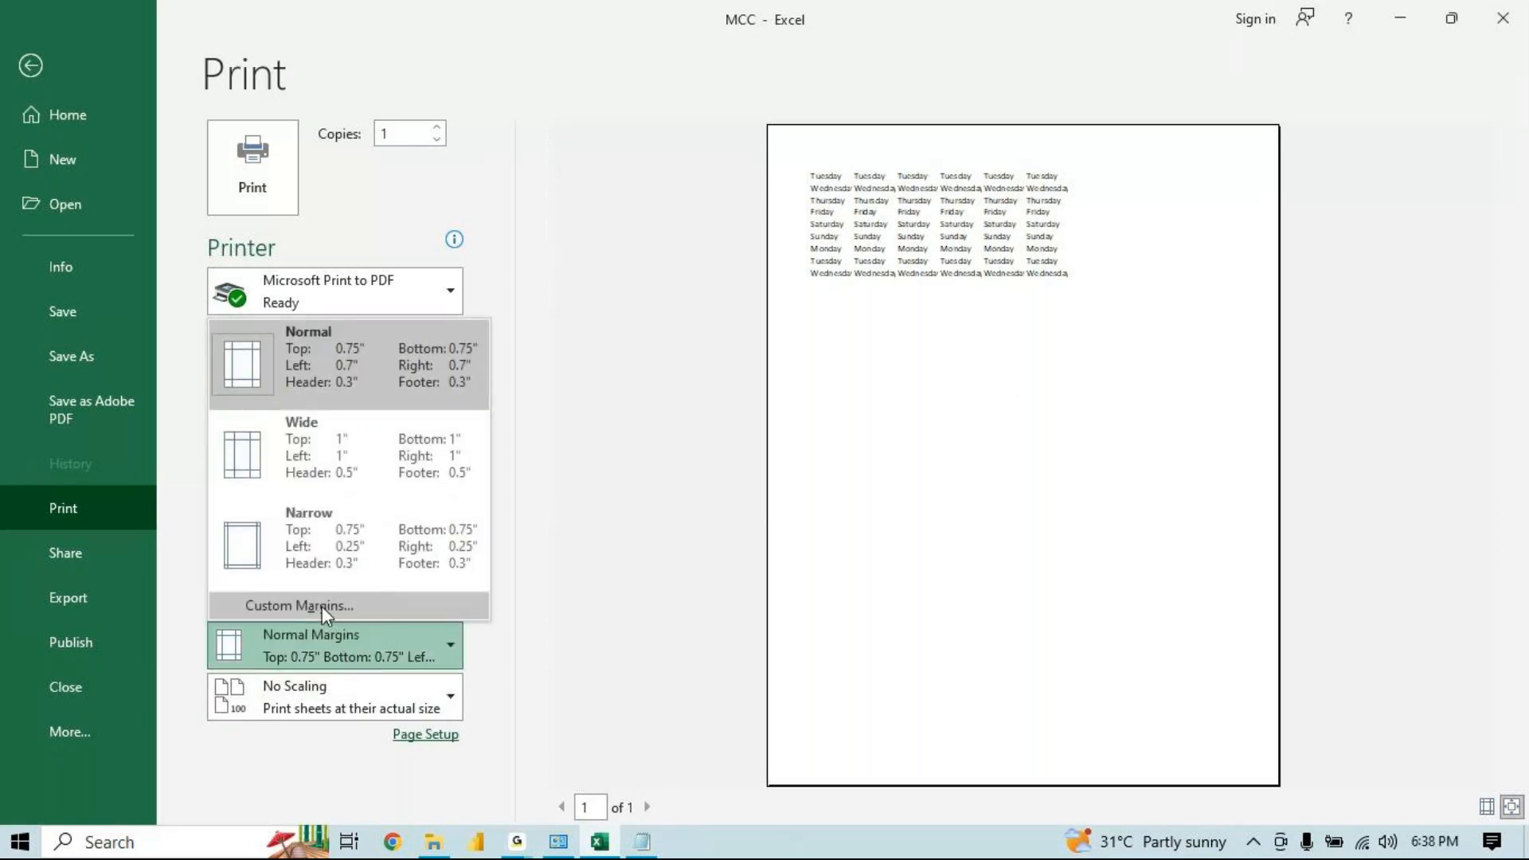
pyautogui.click(322, 605)
pyautogui.click(639, 475)
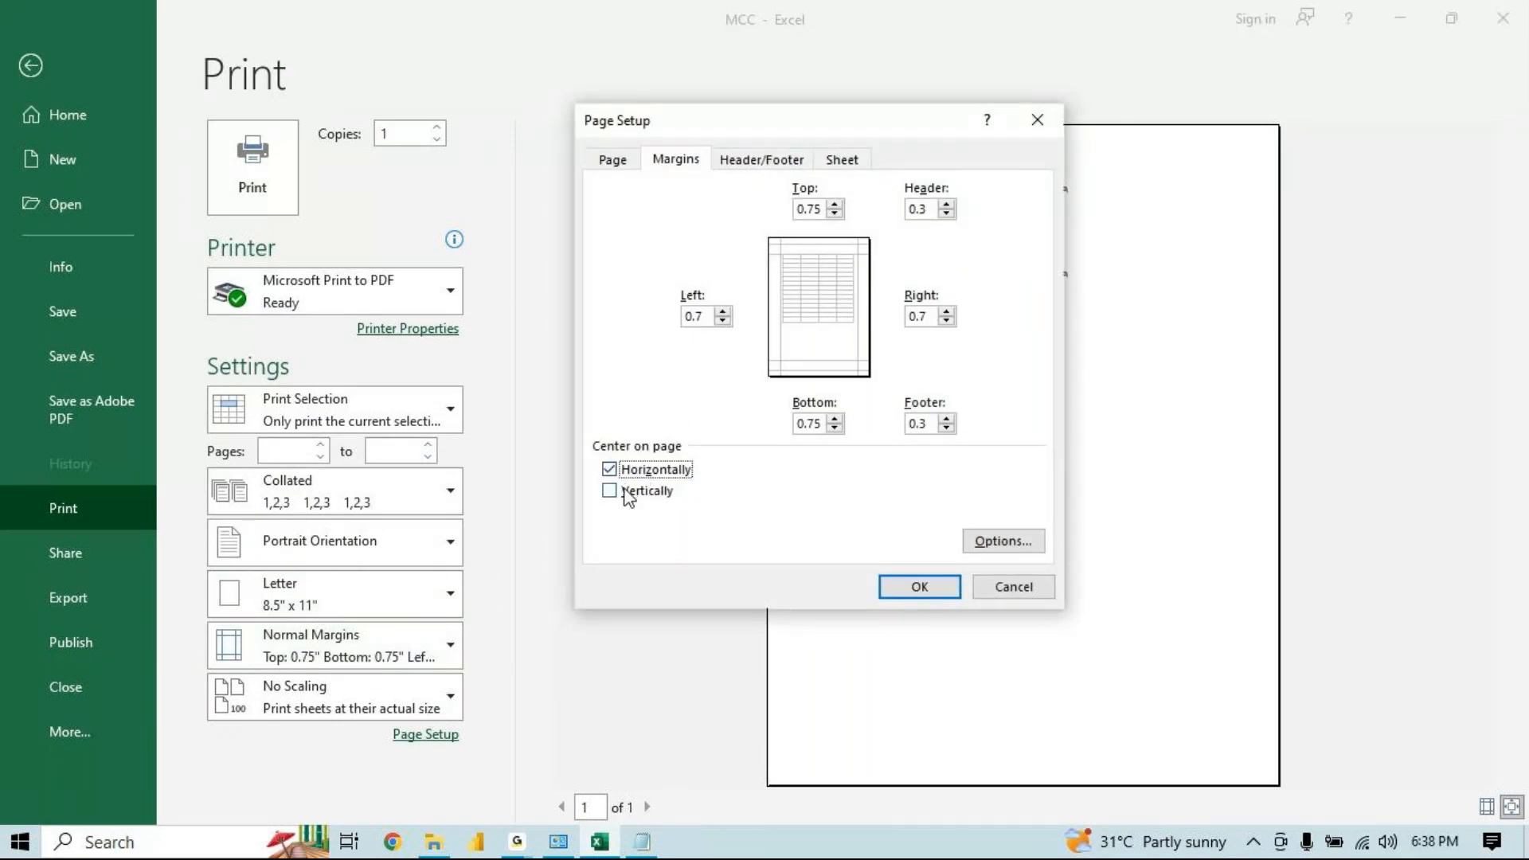
pyautogui.click(626, 499)
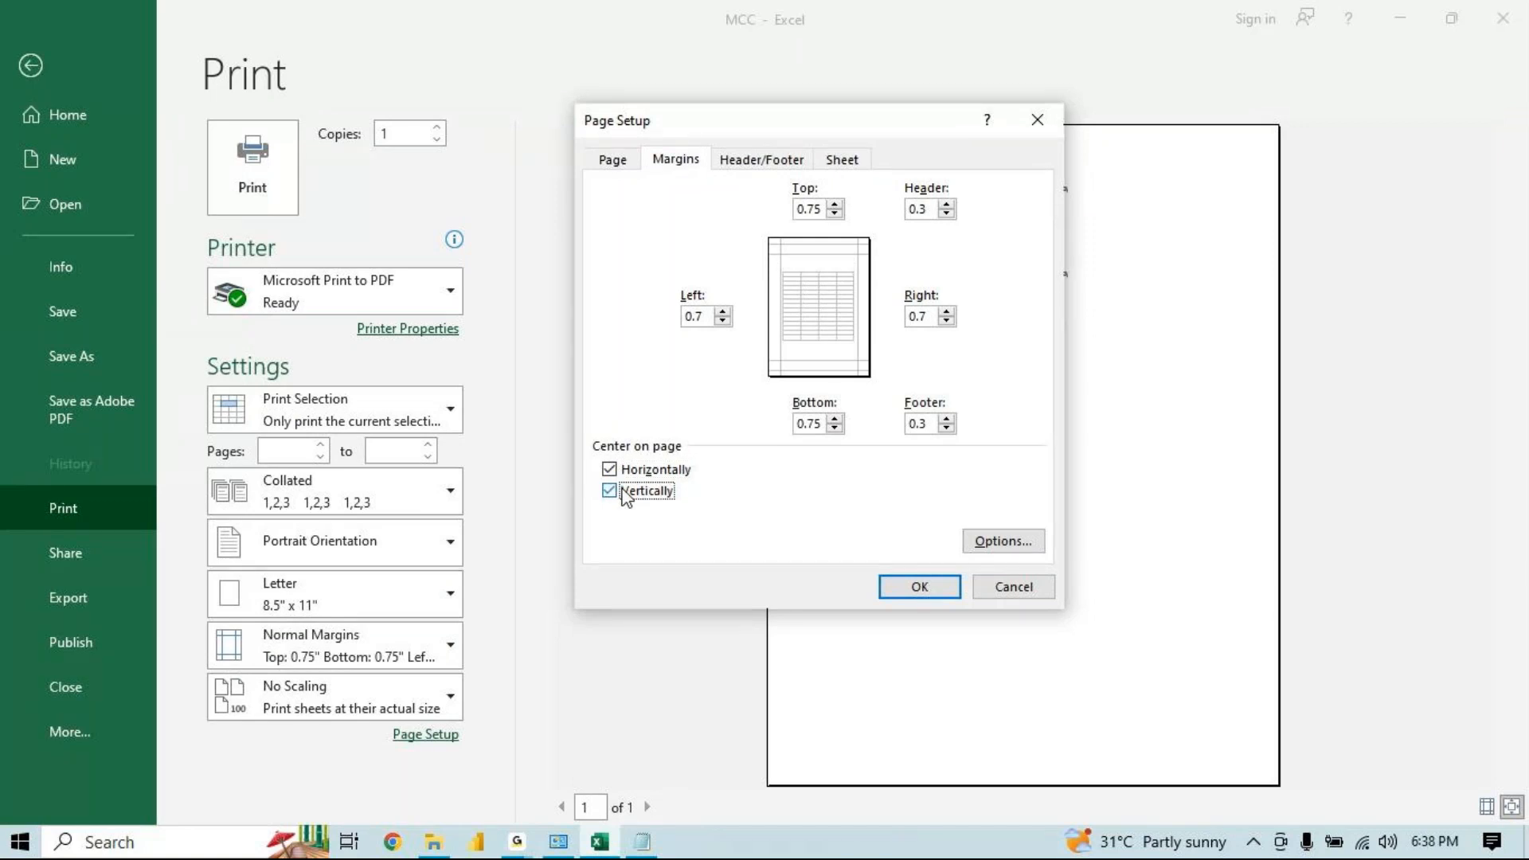
pyautogui.click(912, 594)
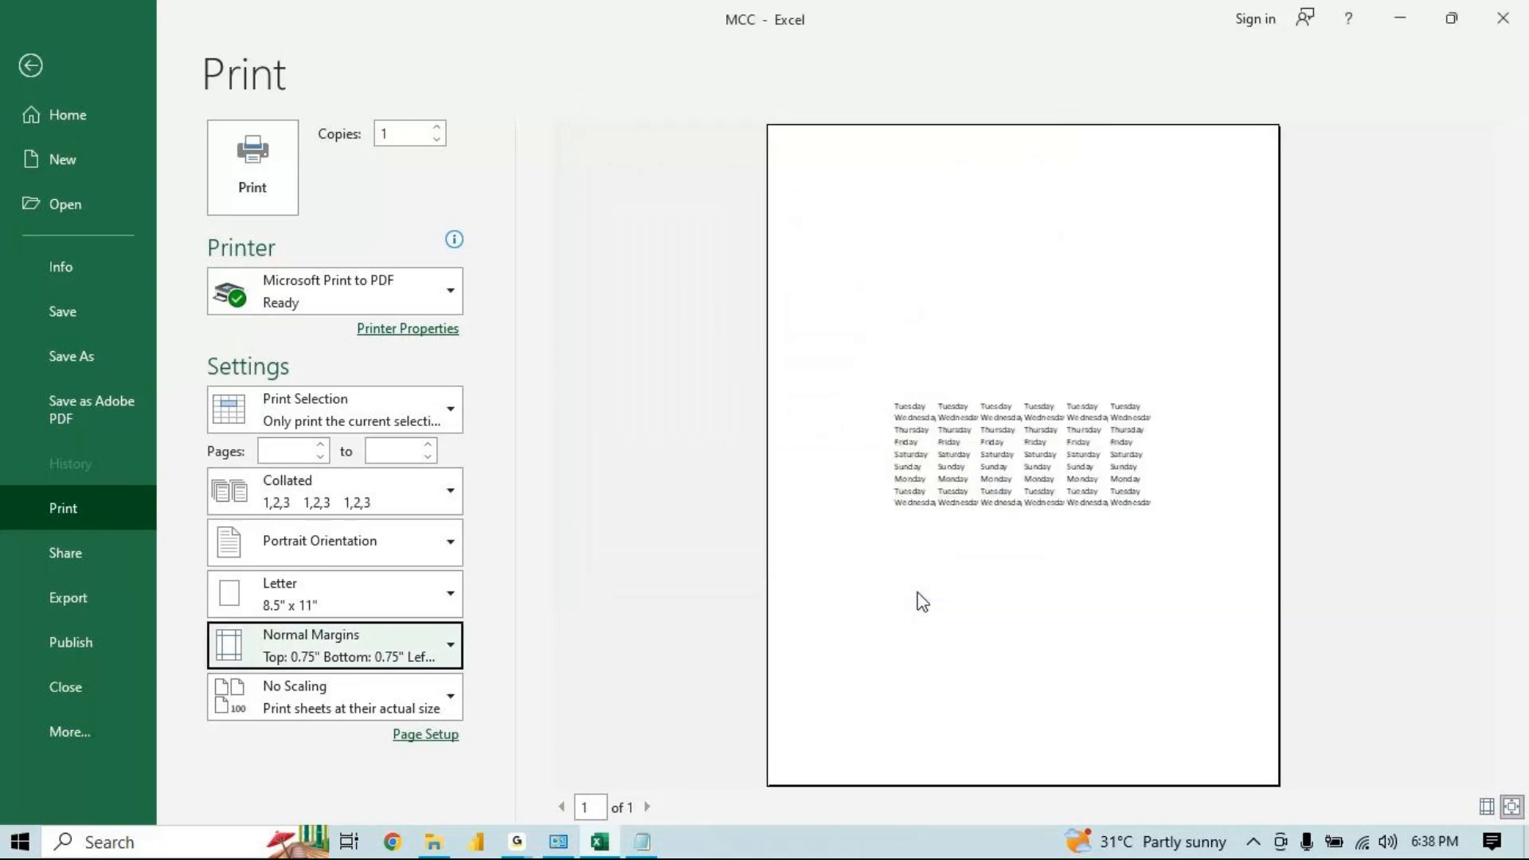
pyautogui.click(916, 593)
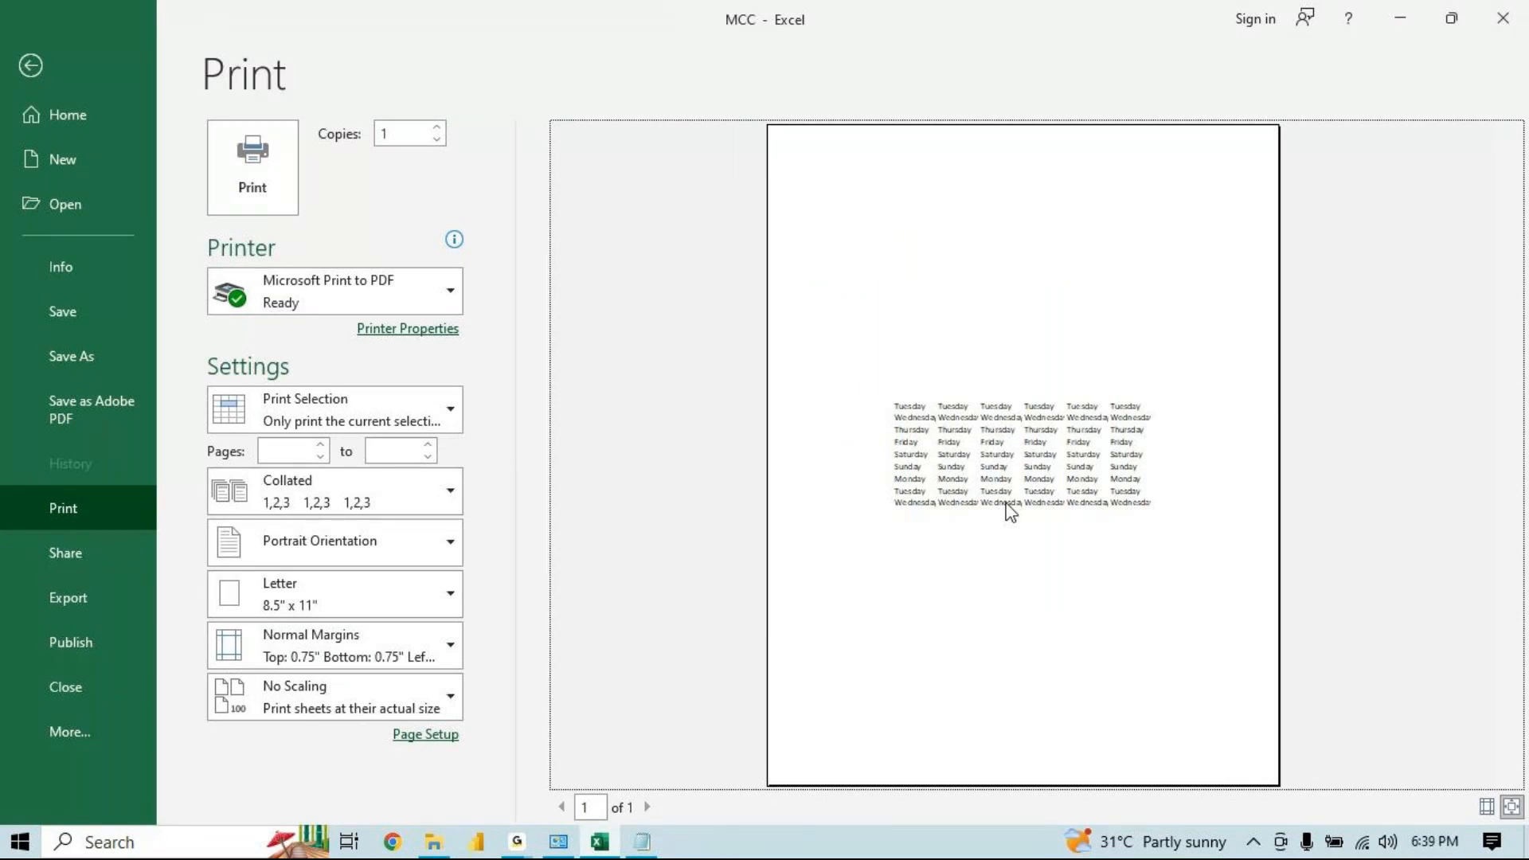
# Remove the horizontal and vertical page centering in Custom Margins
pyautogui.click(339, 633)
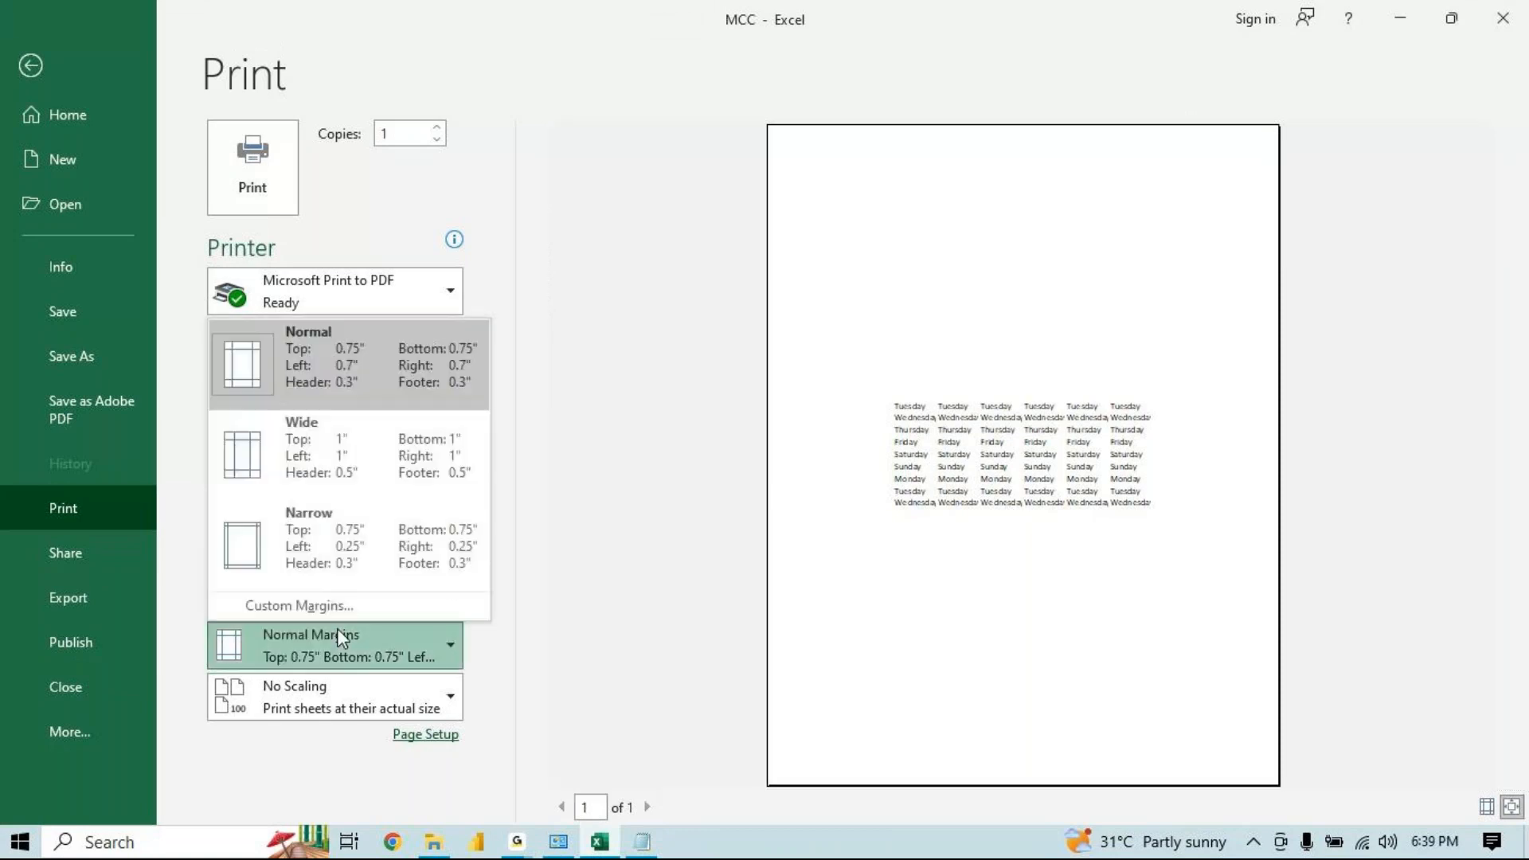
pyautogui.click(371, 606)
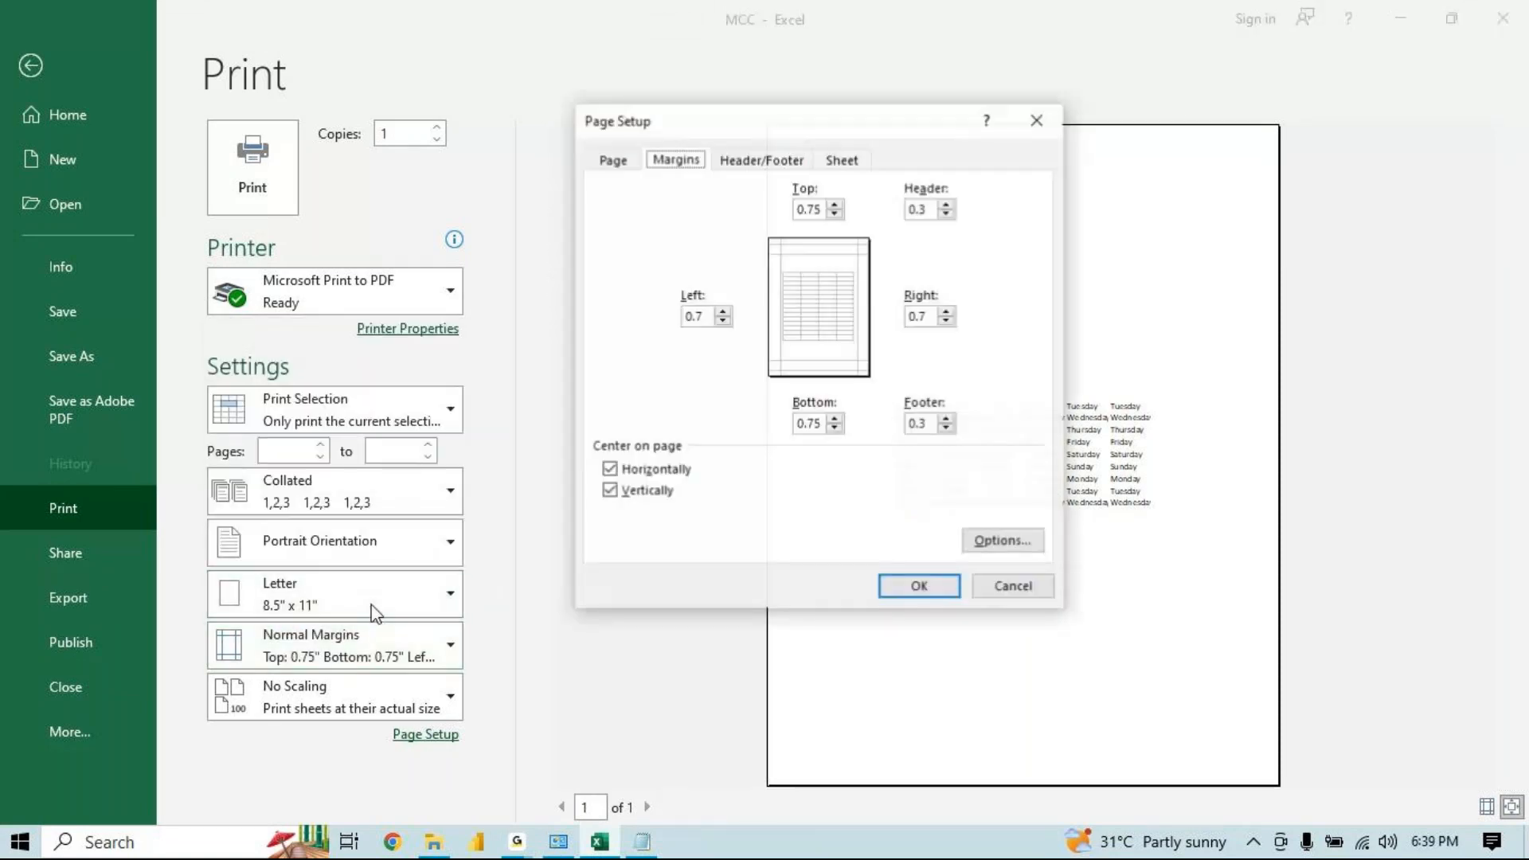
pyautogui.click(610, 470)
pyautogui.click(610, 490)
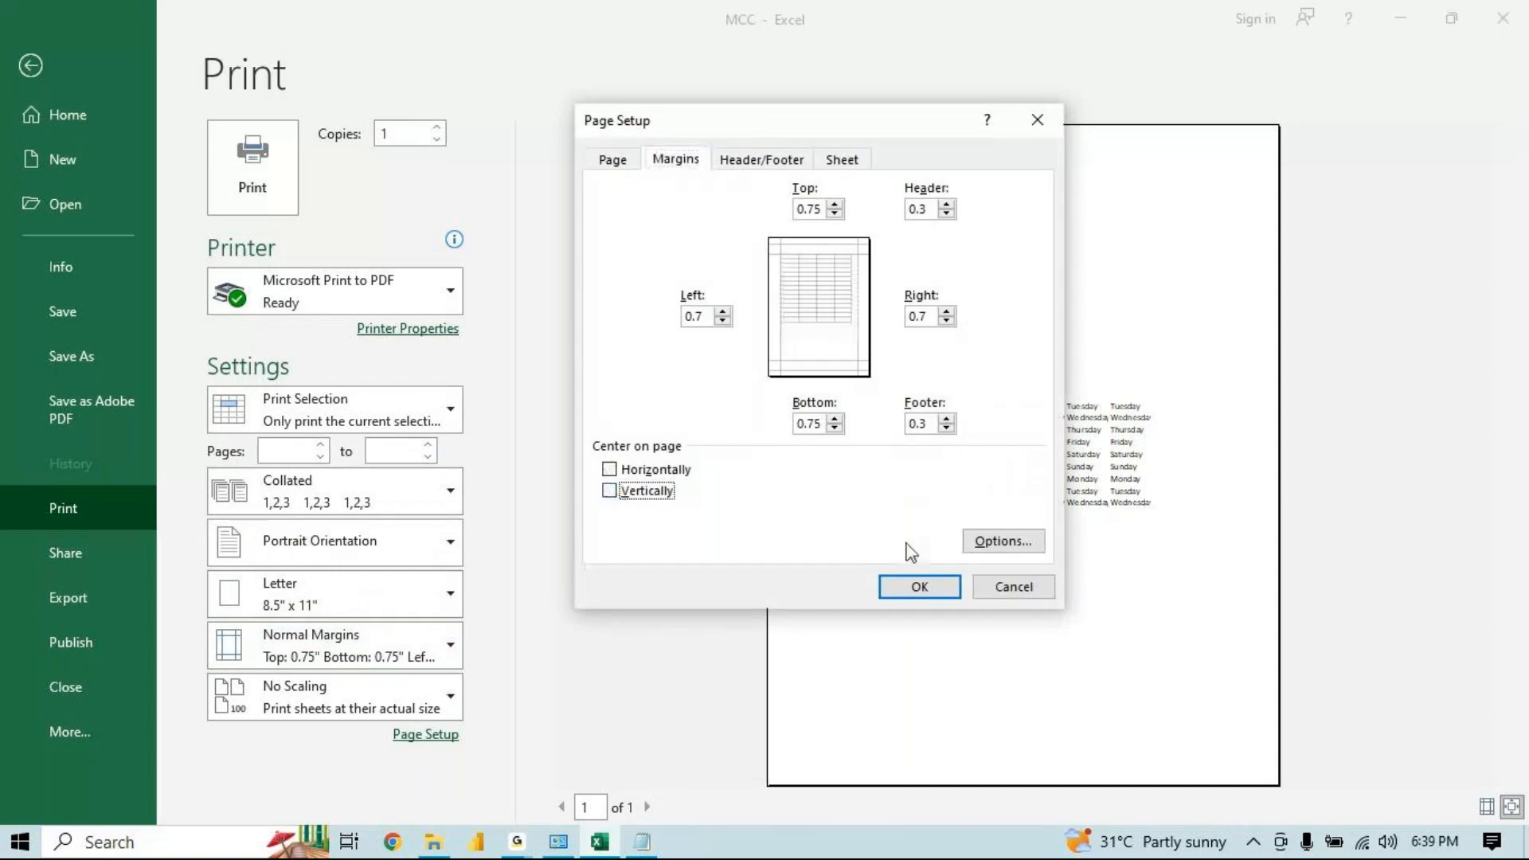
pyautogui.click(935, 586)
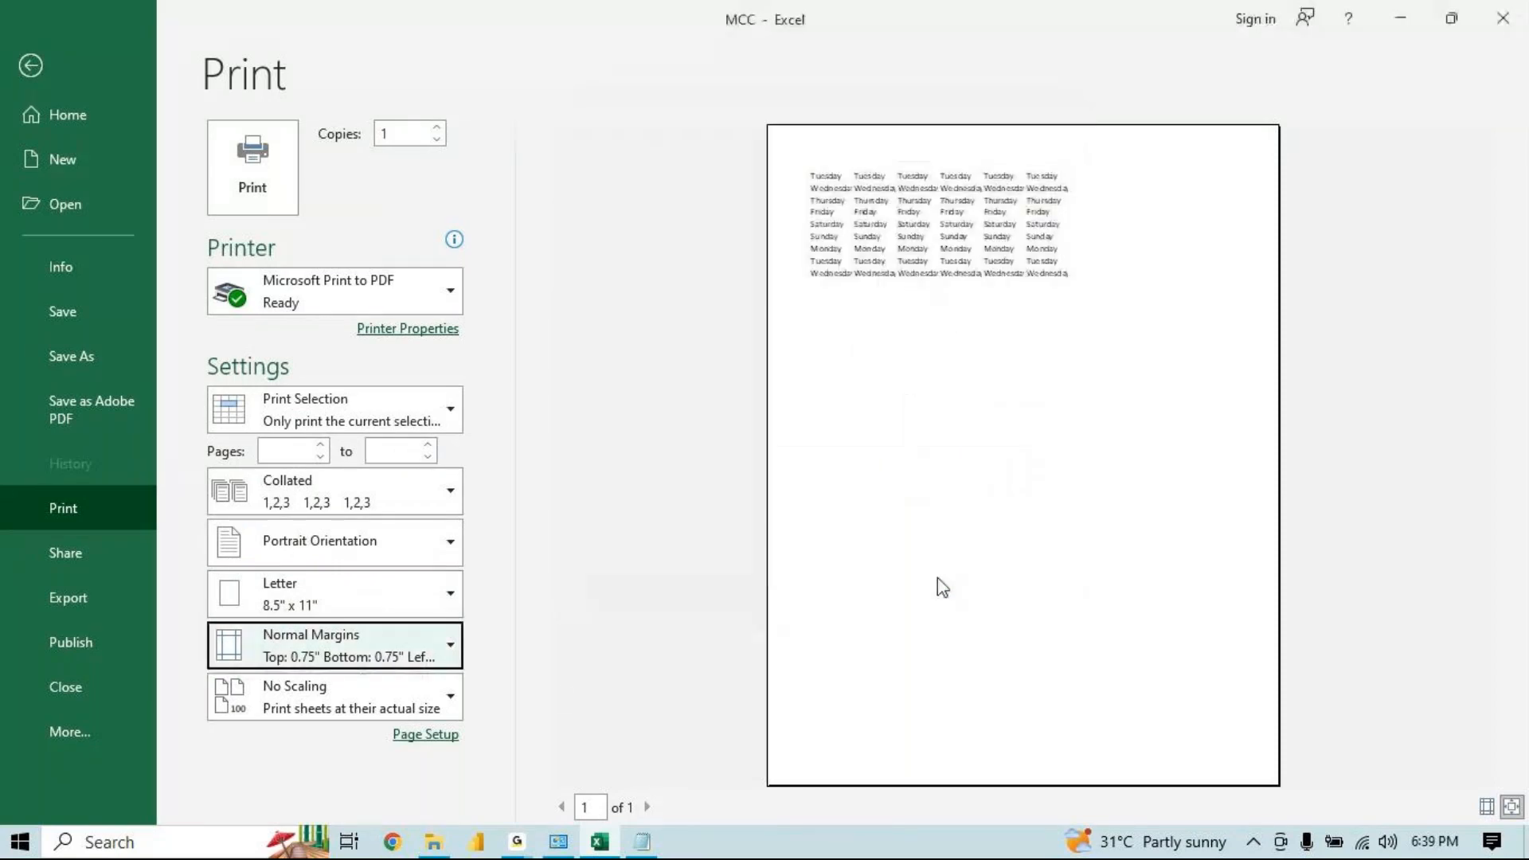
# Review the print scaling options, then return to the worksheet
pyautogui.click(411, 709)
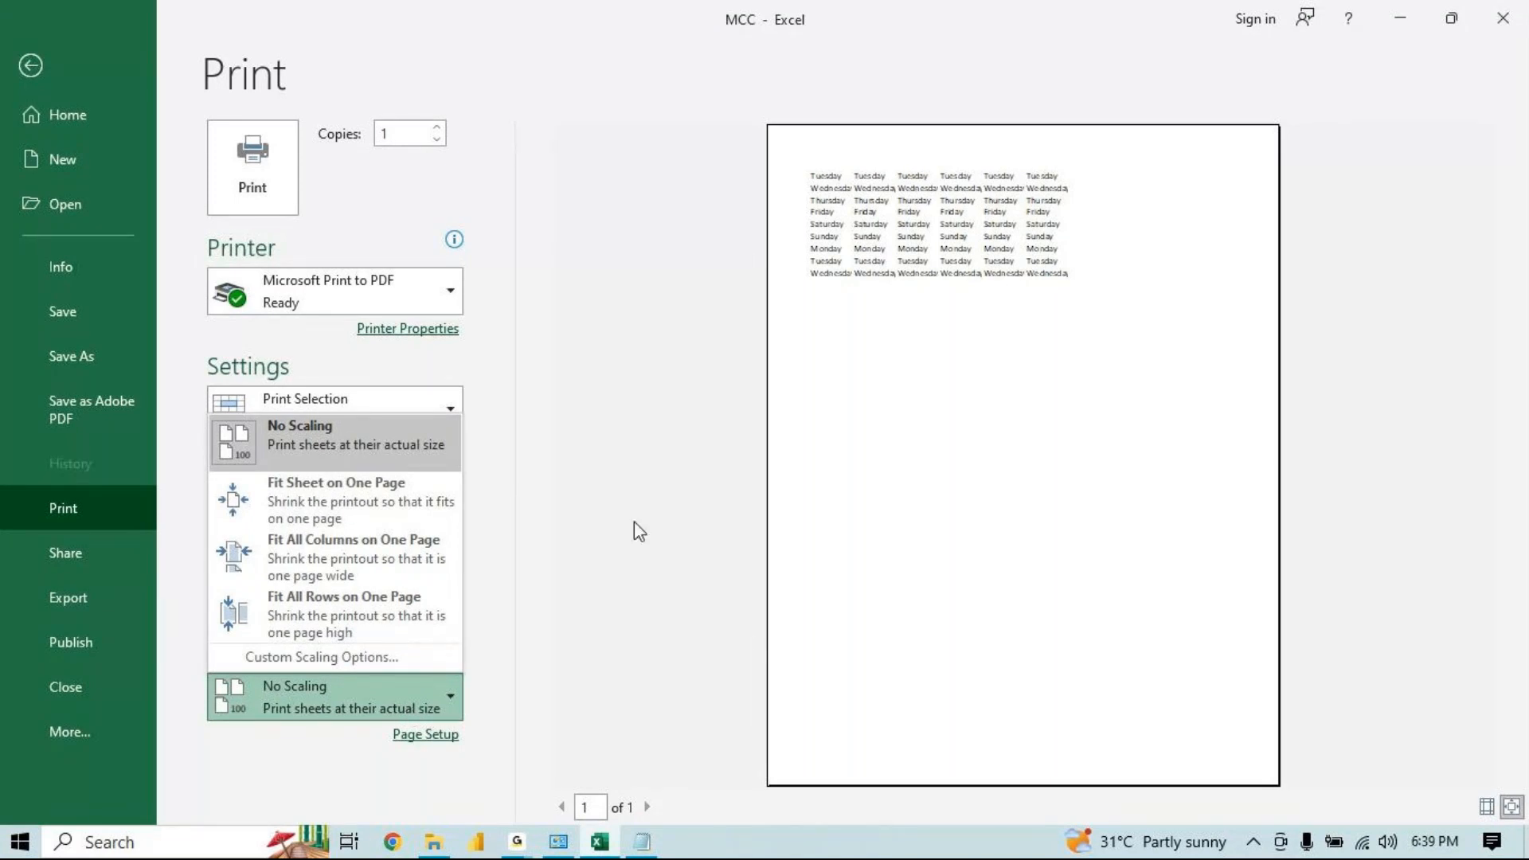
pyautogui.click(391, 402)
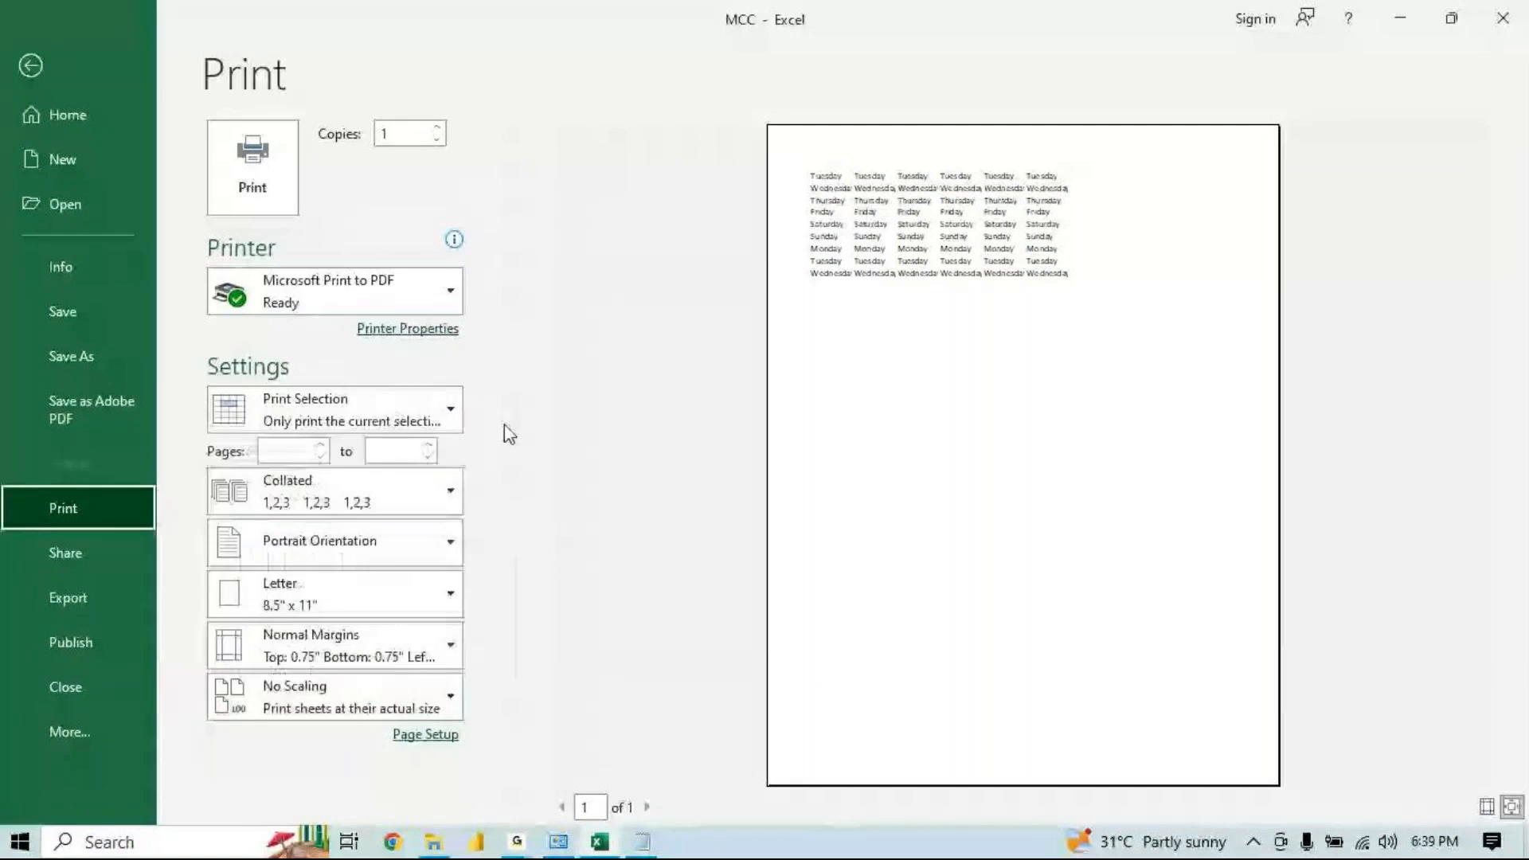
pyautogui.click(329, 715)
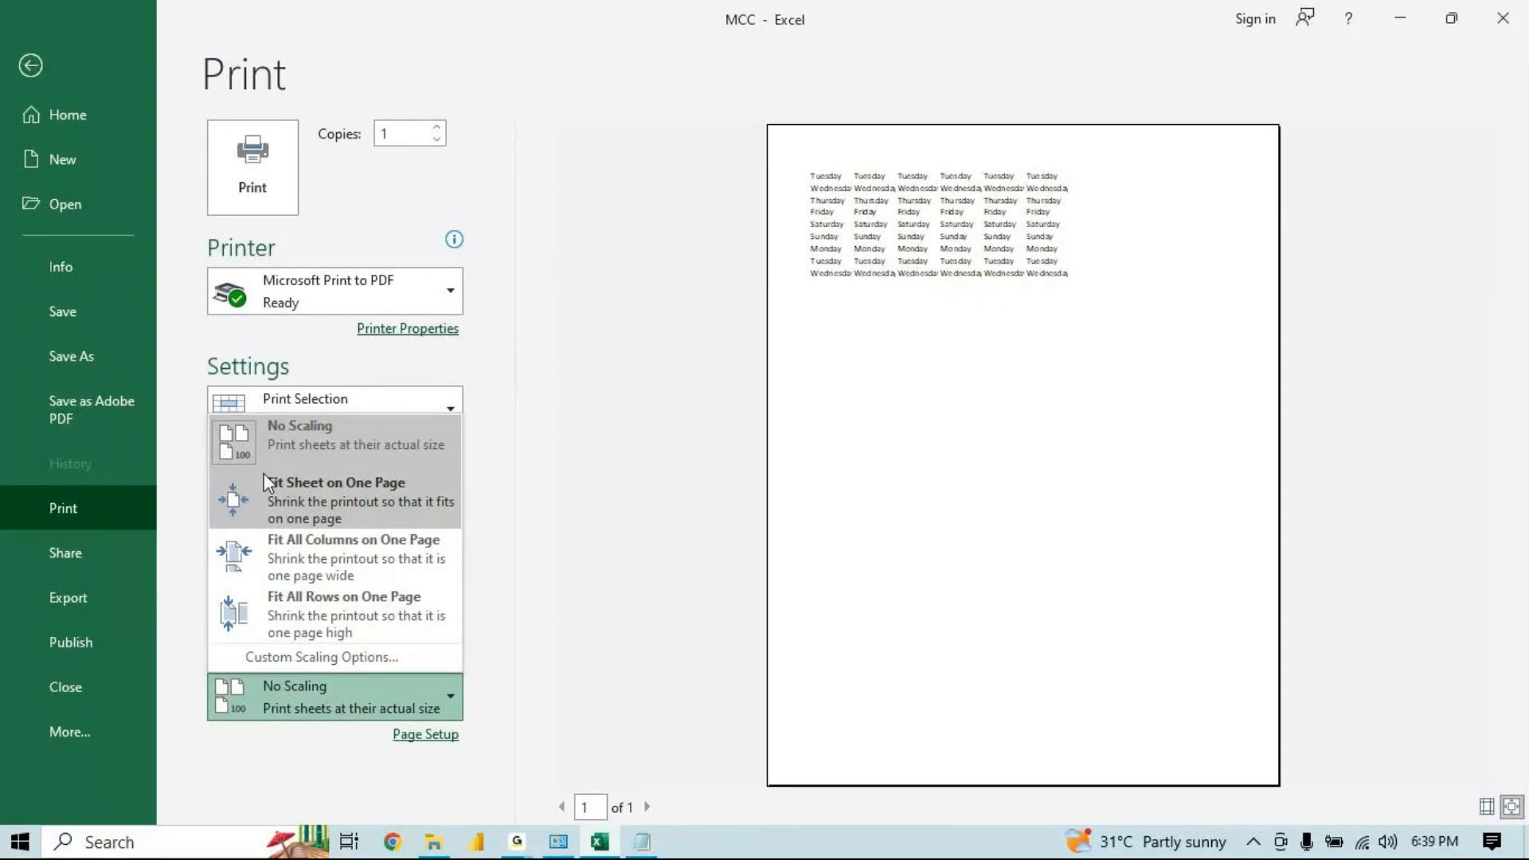
pyautogui.click(27, 75)
pyautogui.click(27, 75)
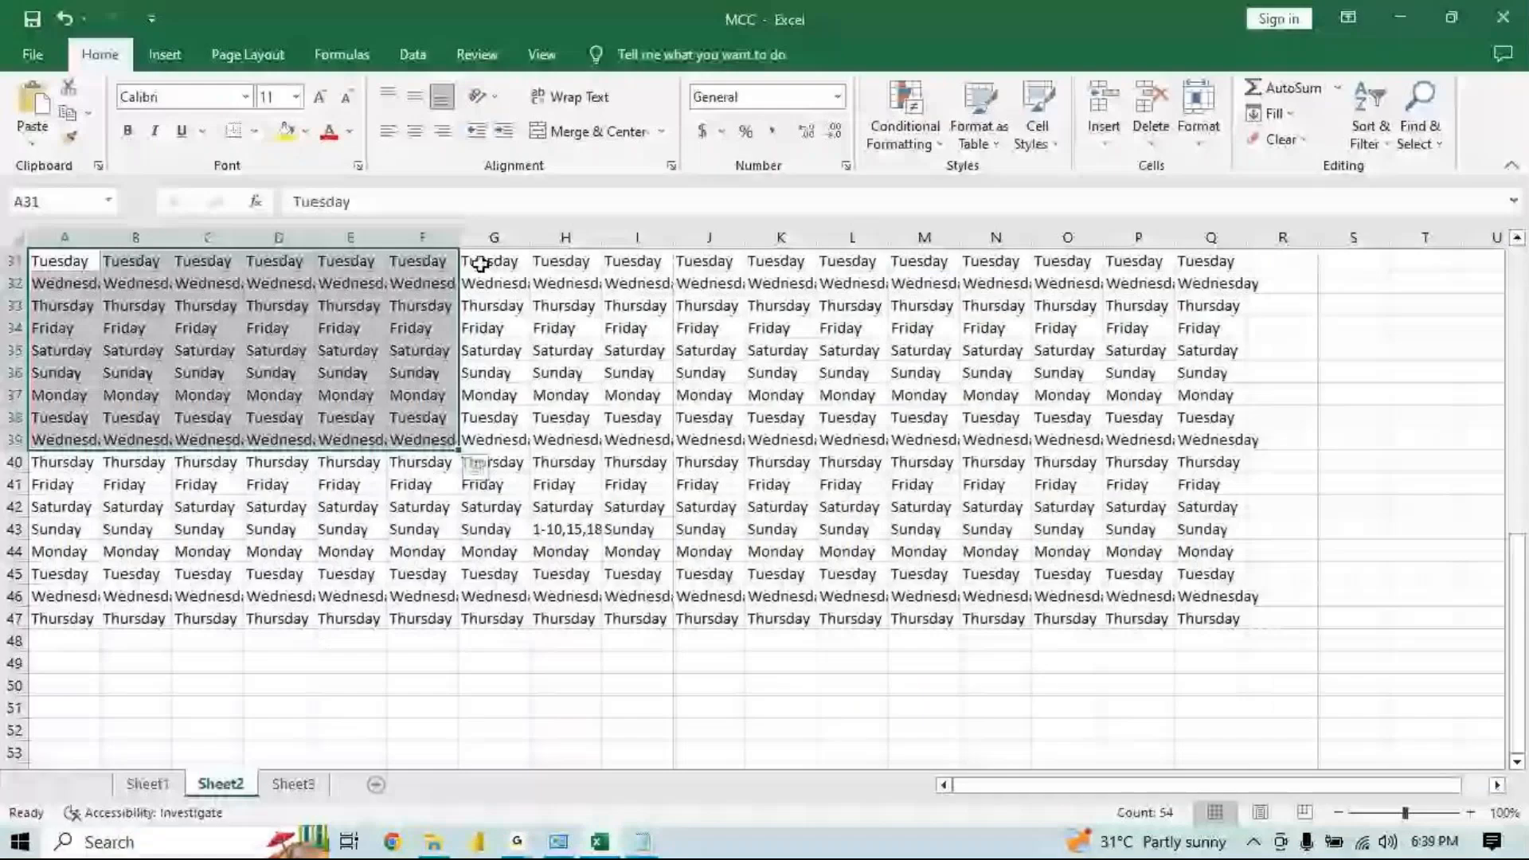
pyautogui.click(637, 350)
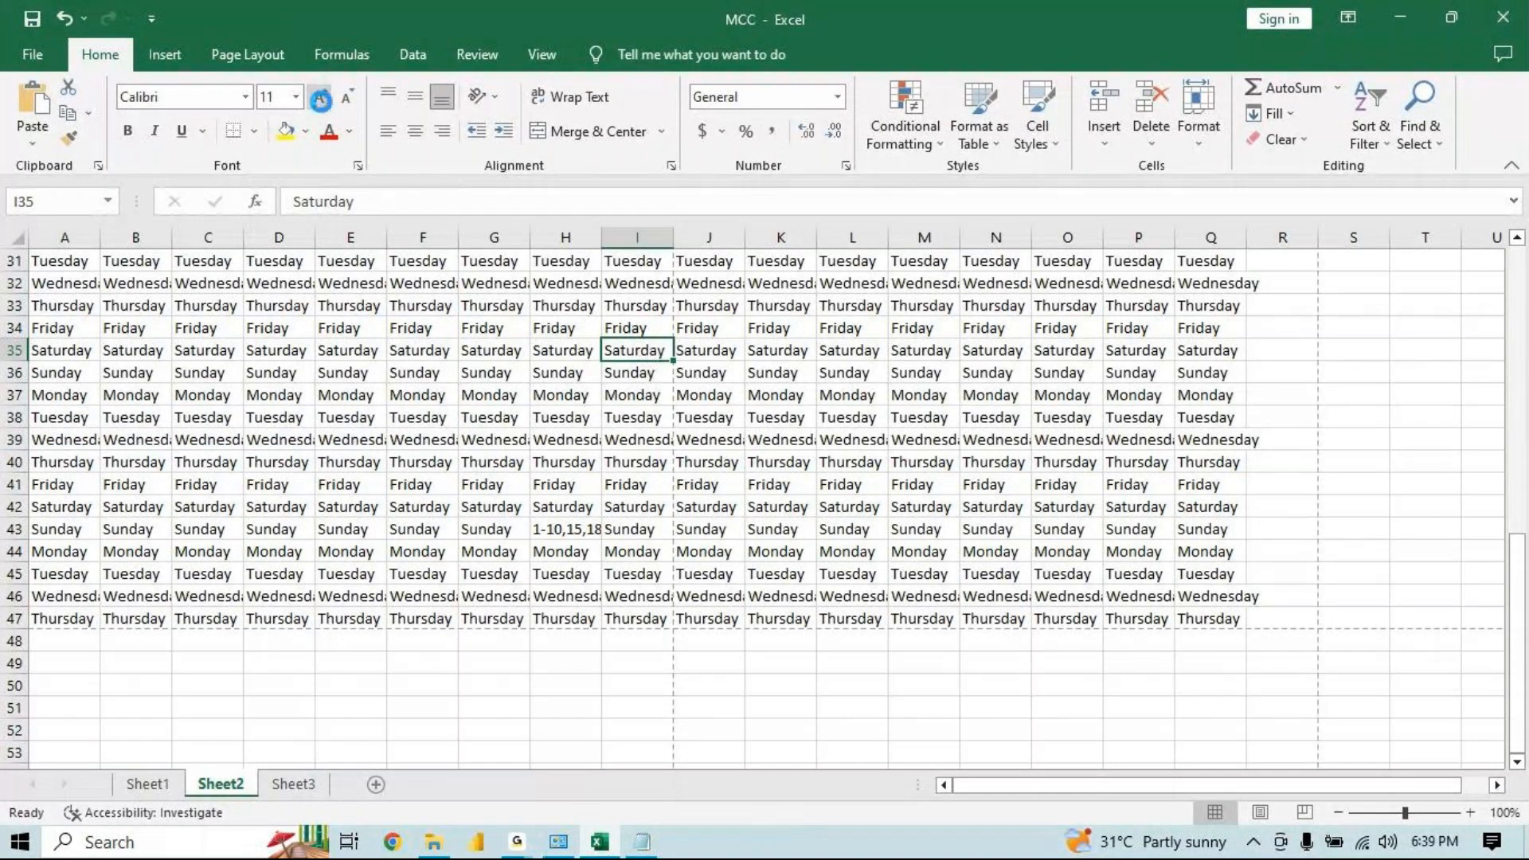
pyautogui.click(321, 99)
pyautogui.click(320, 99)
pyautogui.click(320, 100)
pyautogui.click(320, 99)
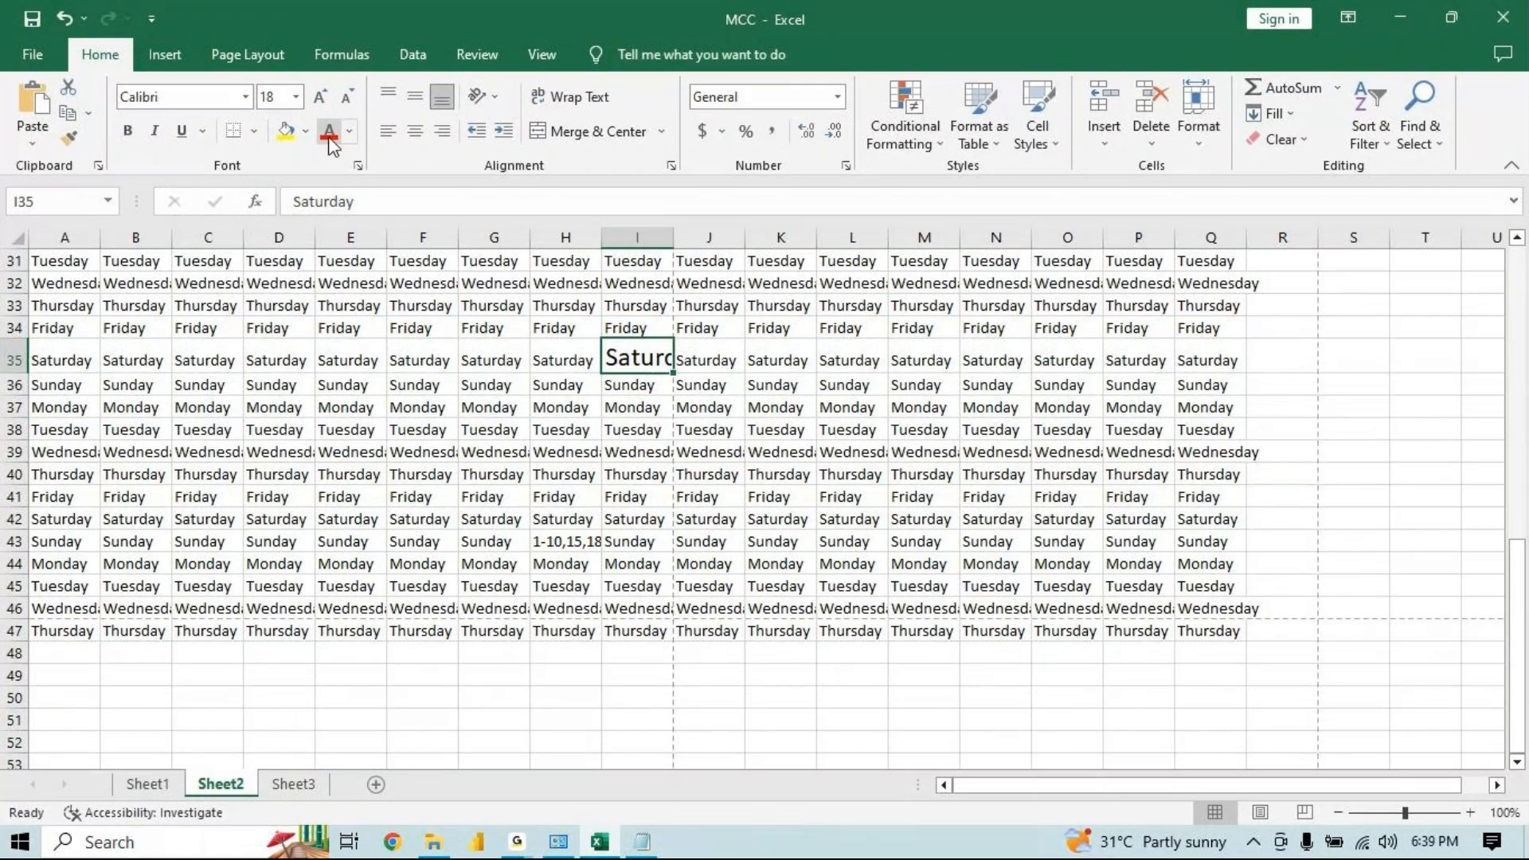
pyautogui.click(345, 97)
pyautogui.click(346, 97)
pyautogui.click(346, 97)
pyautogui.click(346, 97)
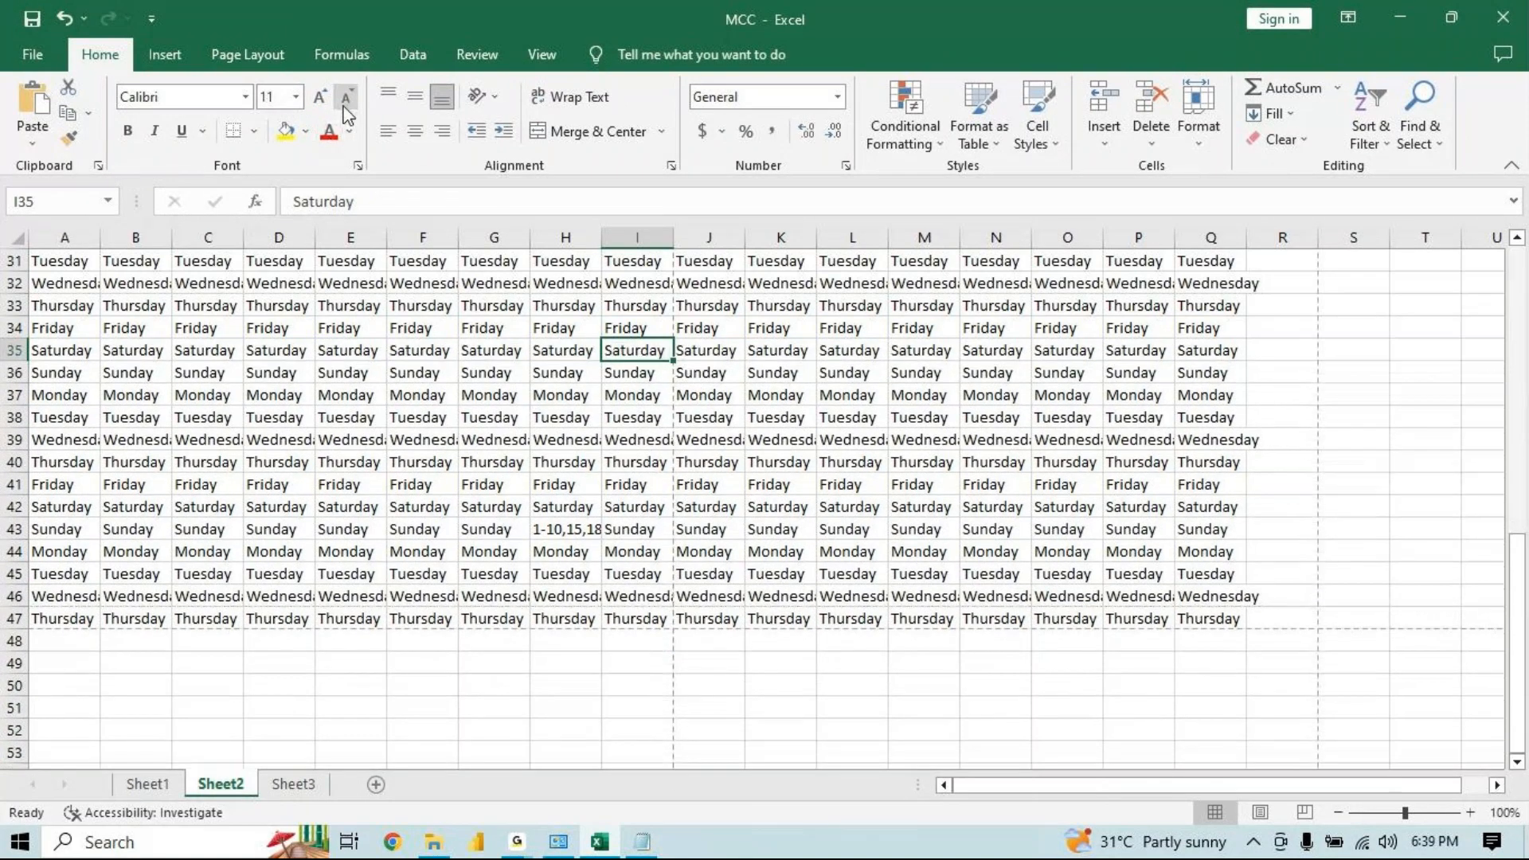
# Select cell G37, open the print preview and set the print range to Print Active Sheets
pyautogui.press('Left')
pyautogui.press('Left')
pyautogui.press('Left')
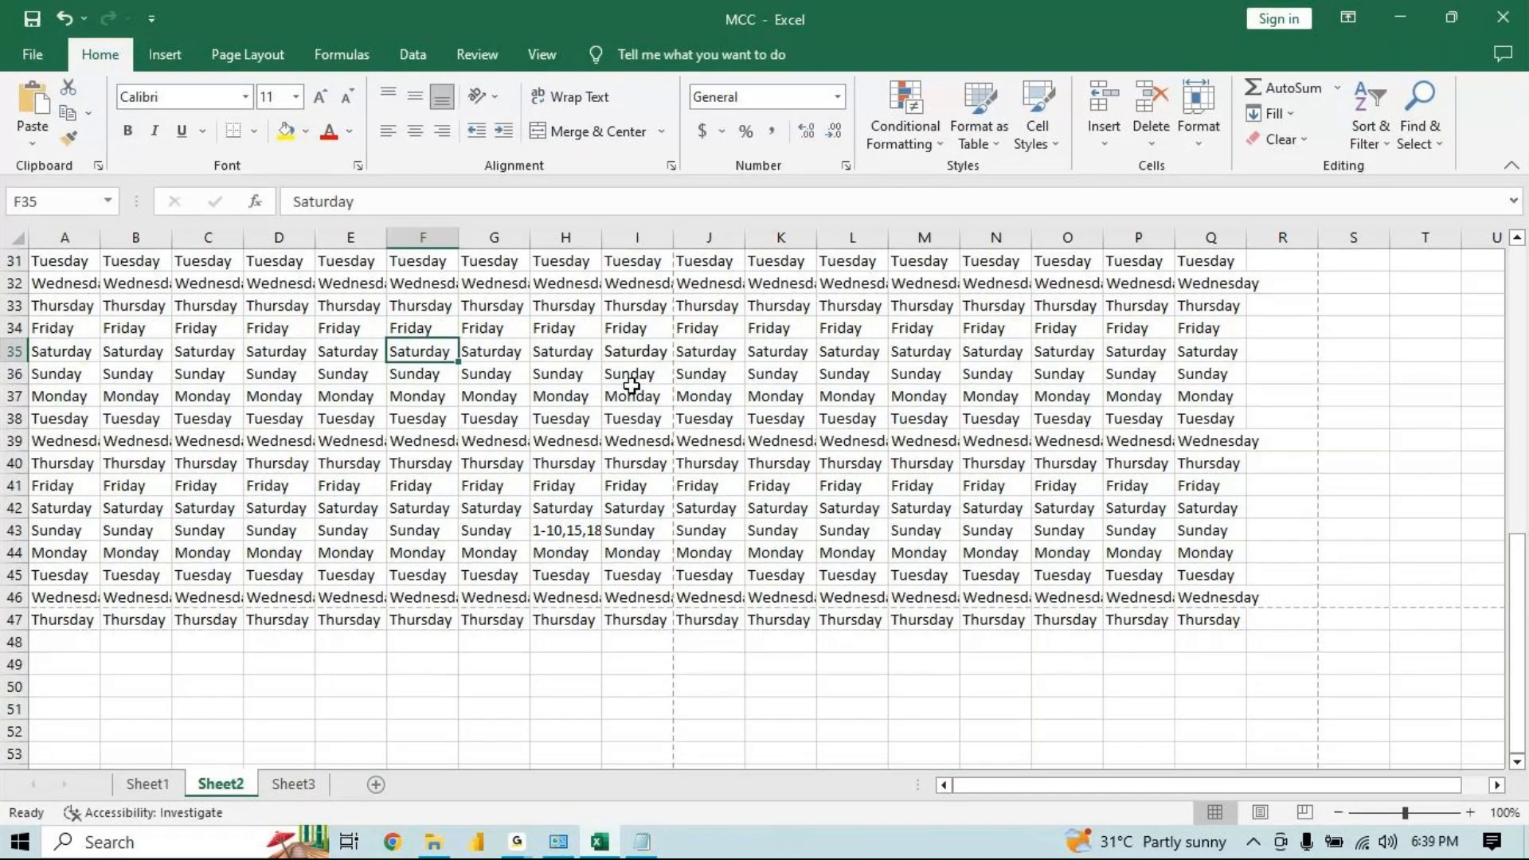
pyautogui.click(632, 385)
pyautogui.click(631, 375)
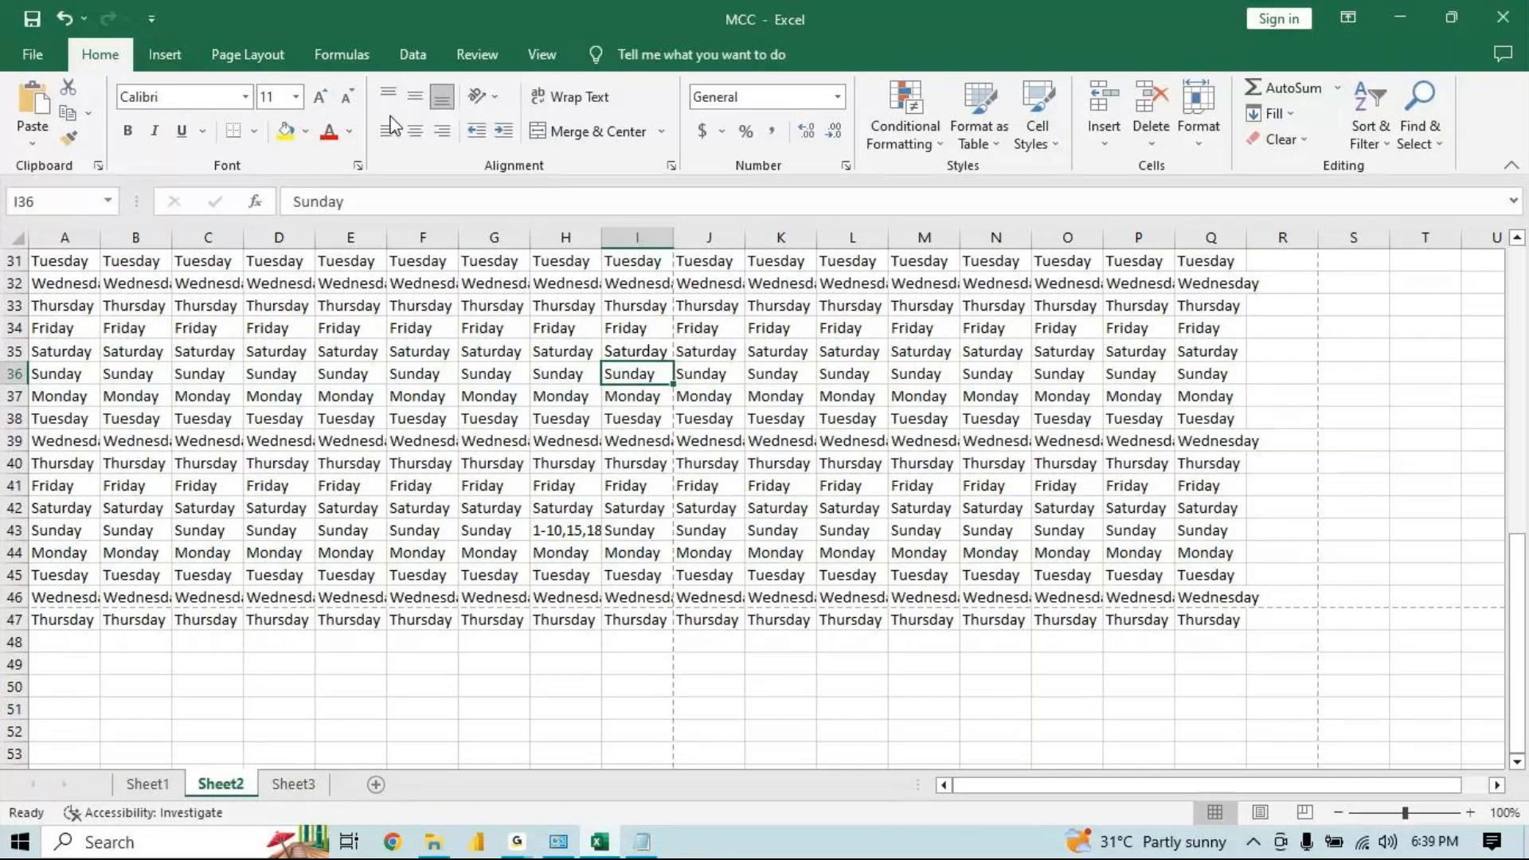
pyautogui.click(485, 395)
pyautogui.hotkey('ctrl', 'p')
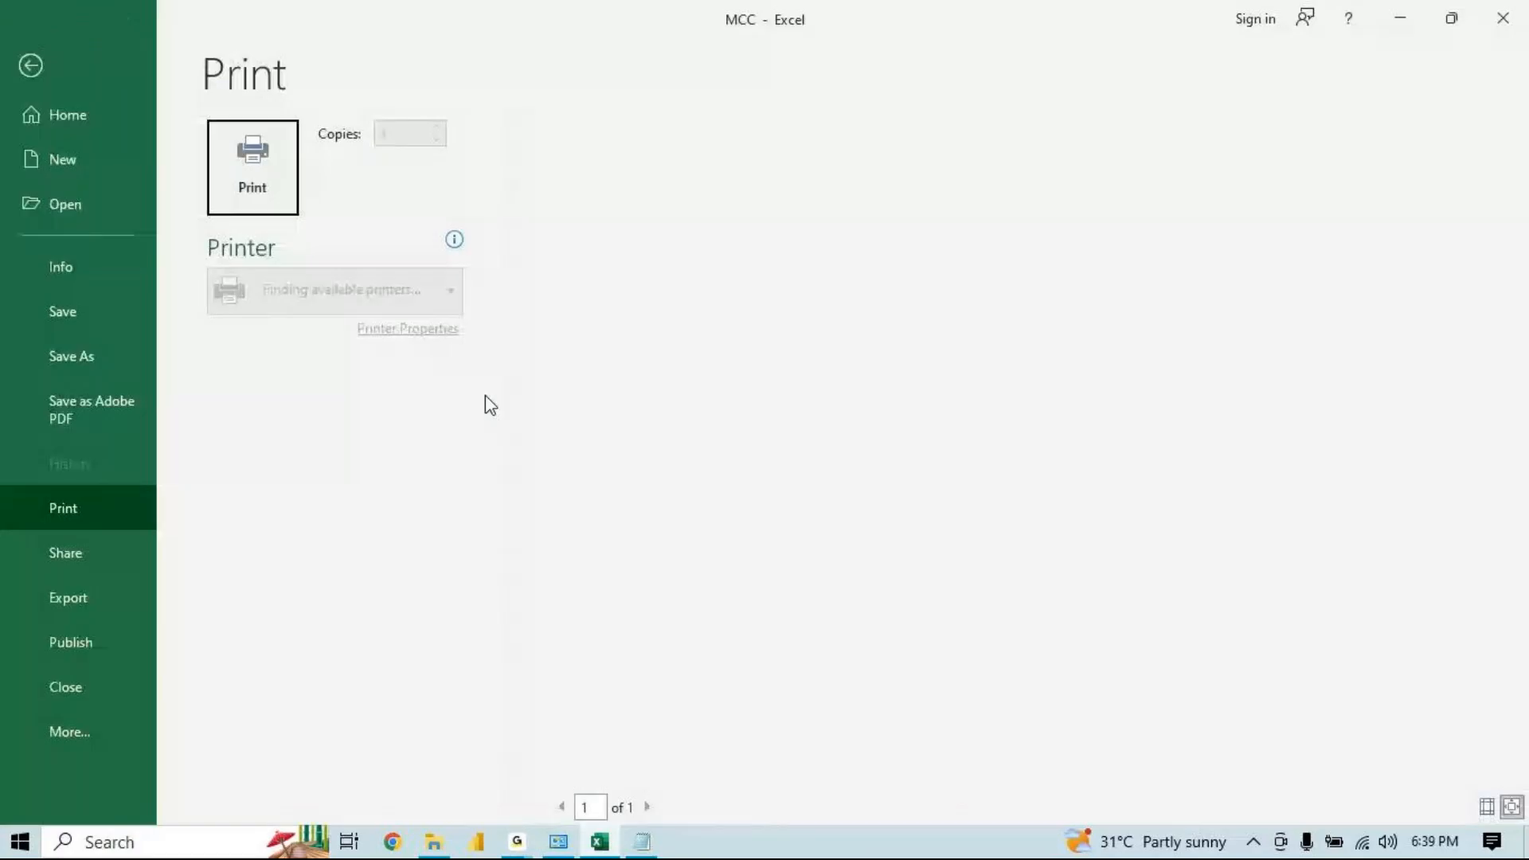
pyautogui.click(358, 403)
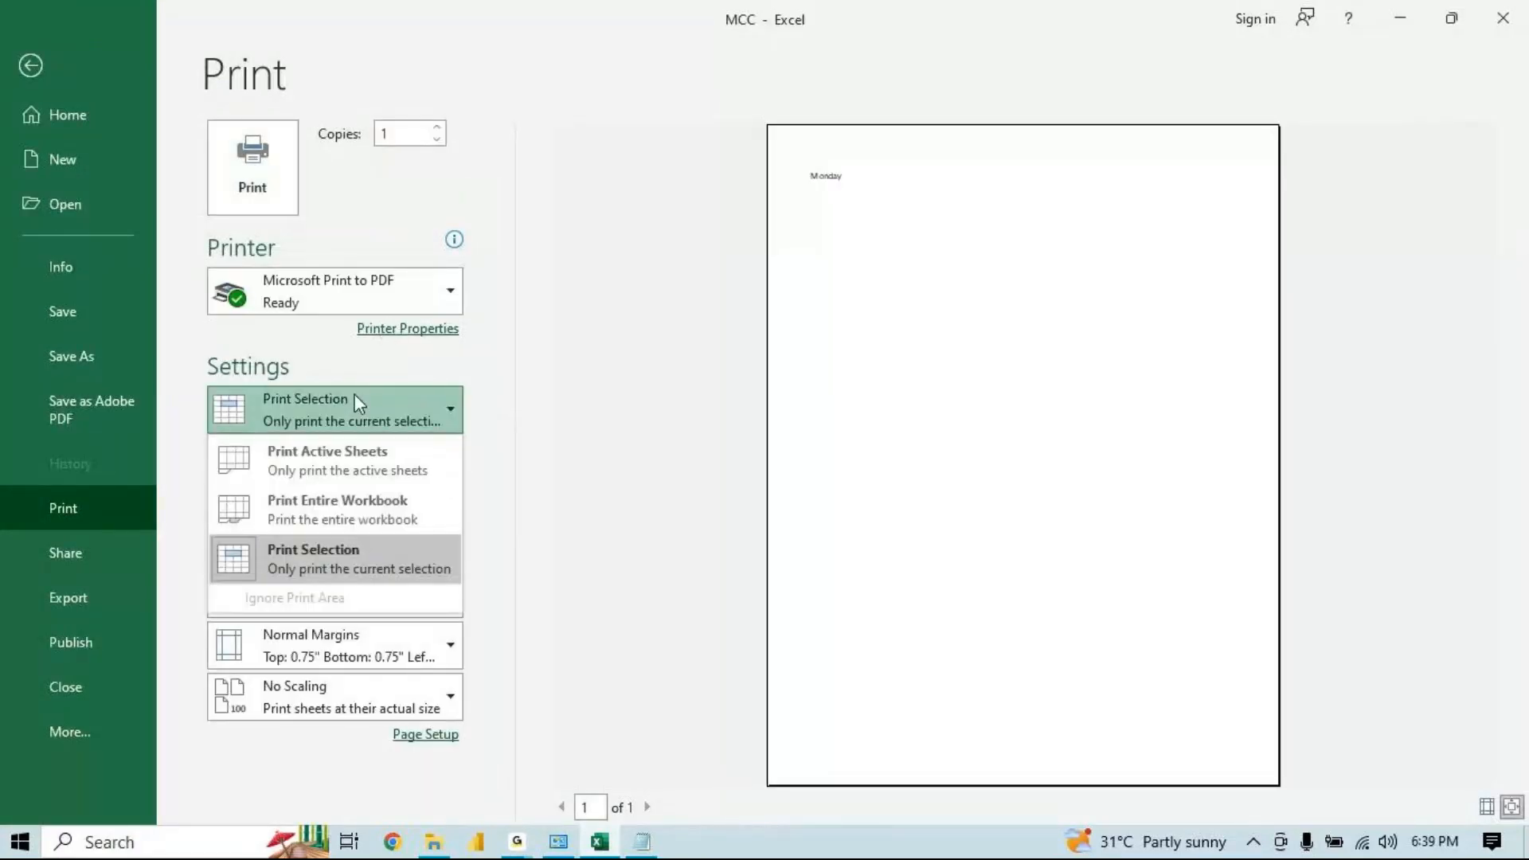
pyautogui.click(375, 461)
# Page through the preview and review the scaling and print range options before returning to the worksheet
pyautogui.click(648, 807)
pyautogui.click(648, 807)
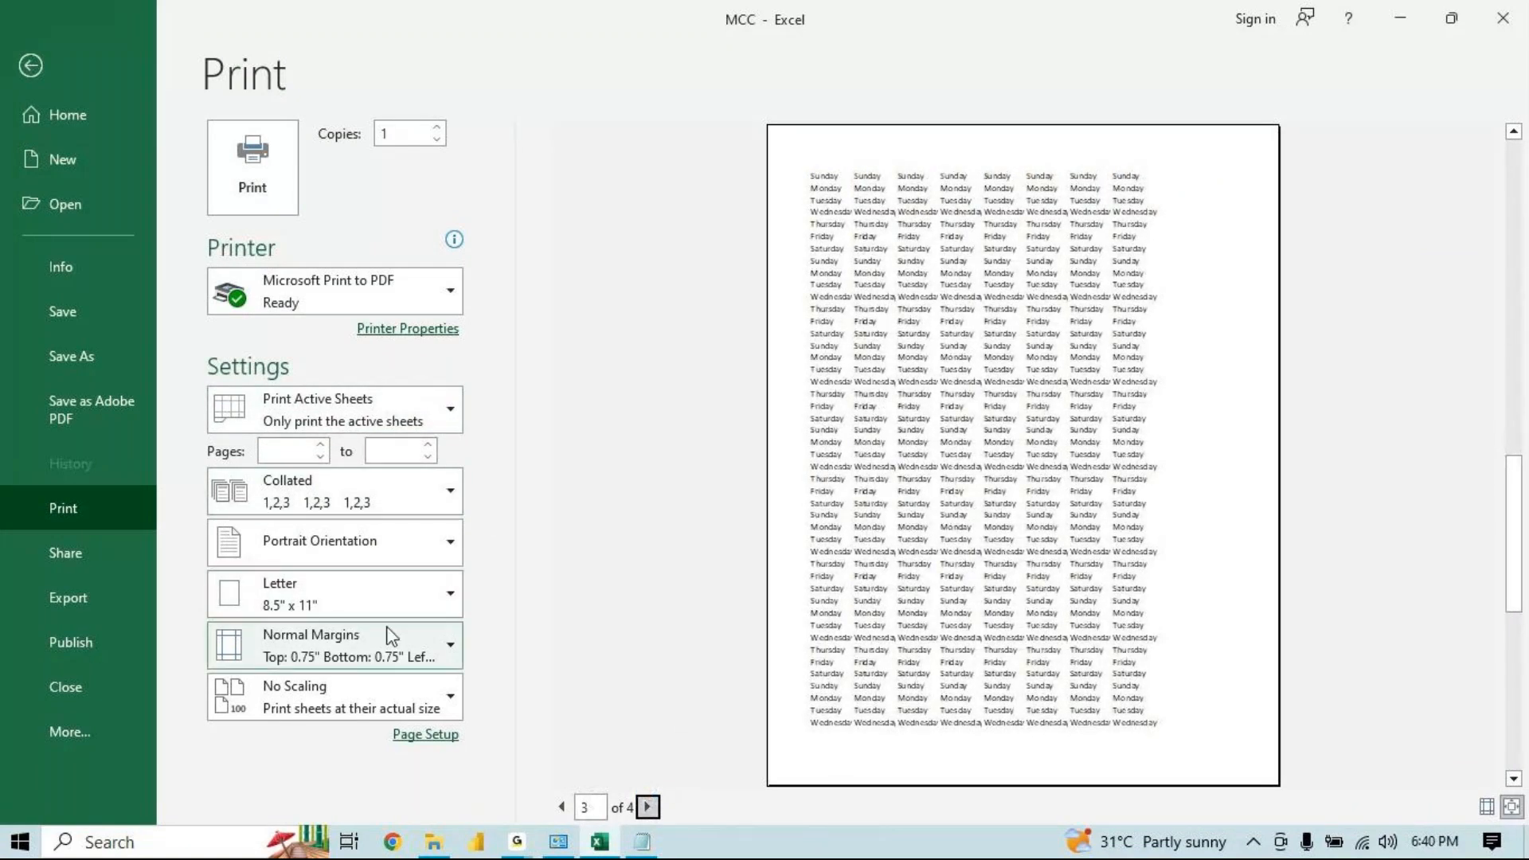
pyautogui.click(318, 699)
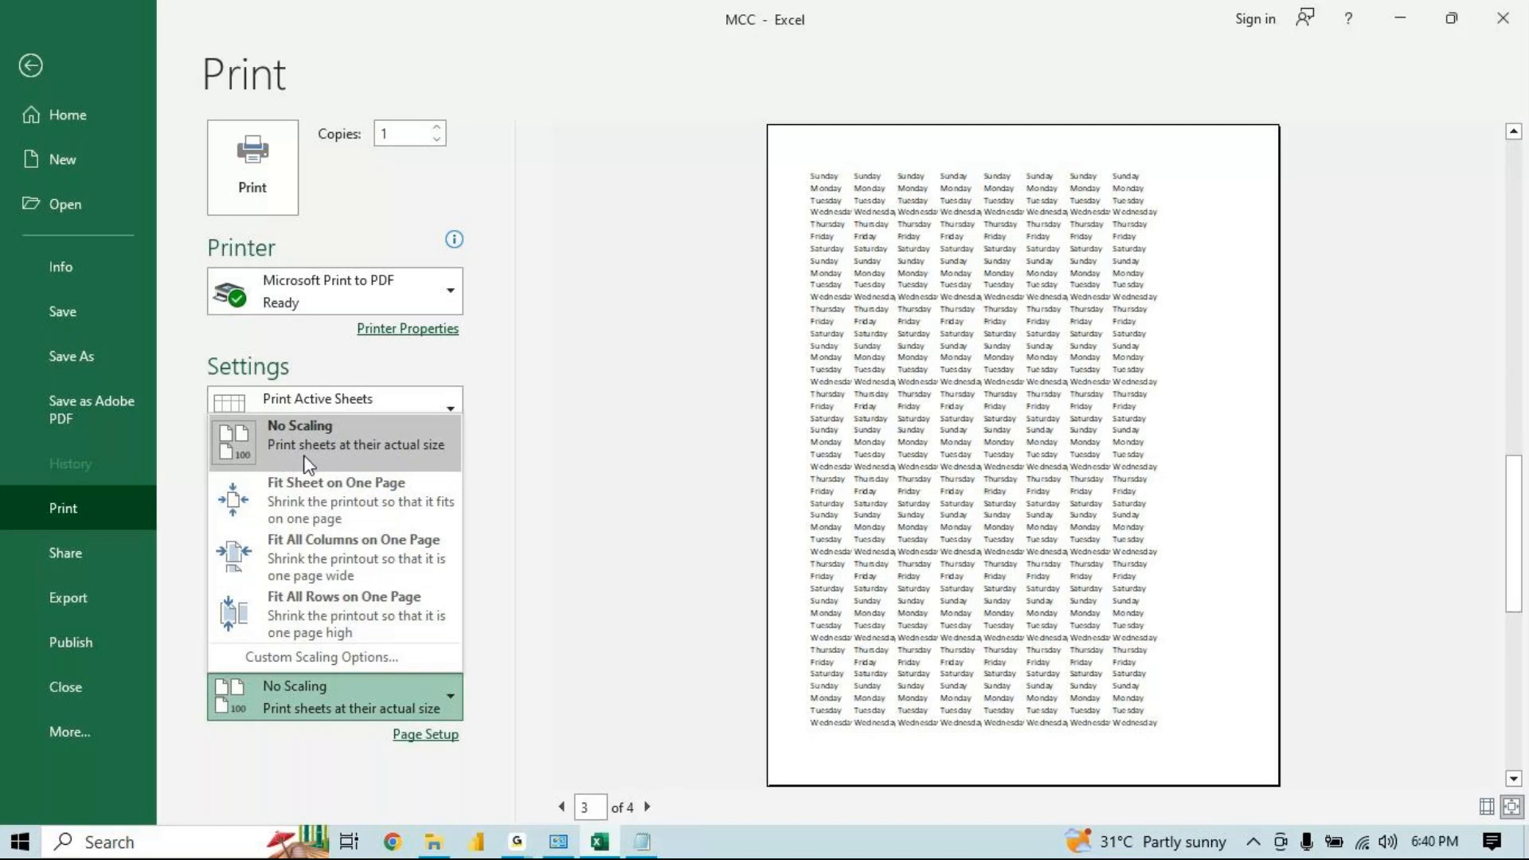
pyautogui.click(709, 393)
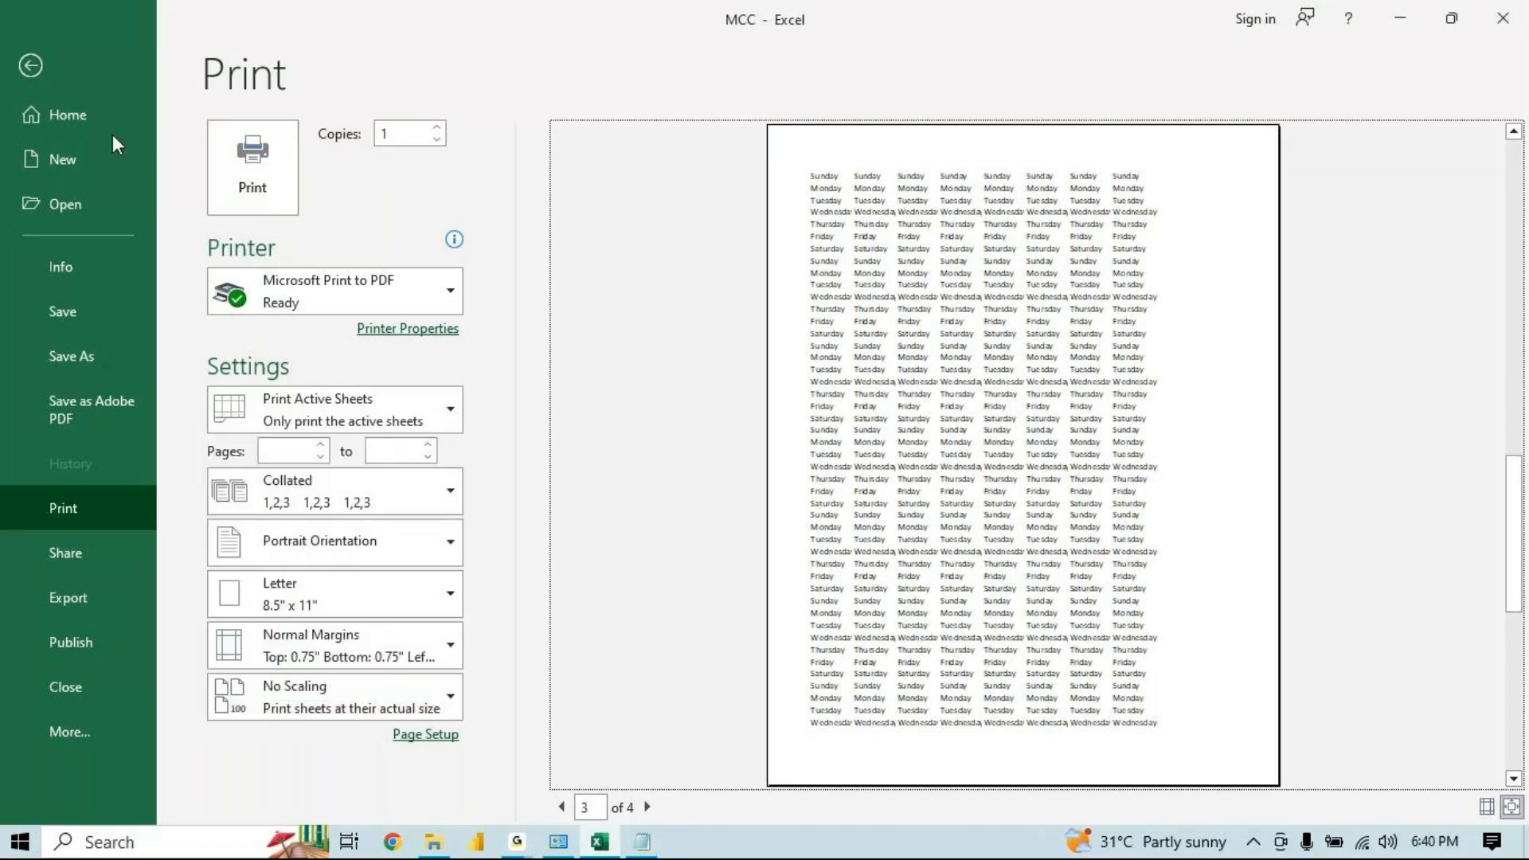
pyautogui.click(331, 407)
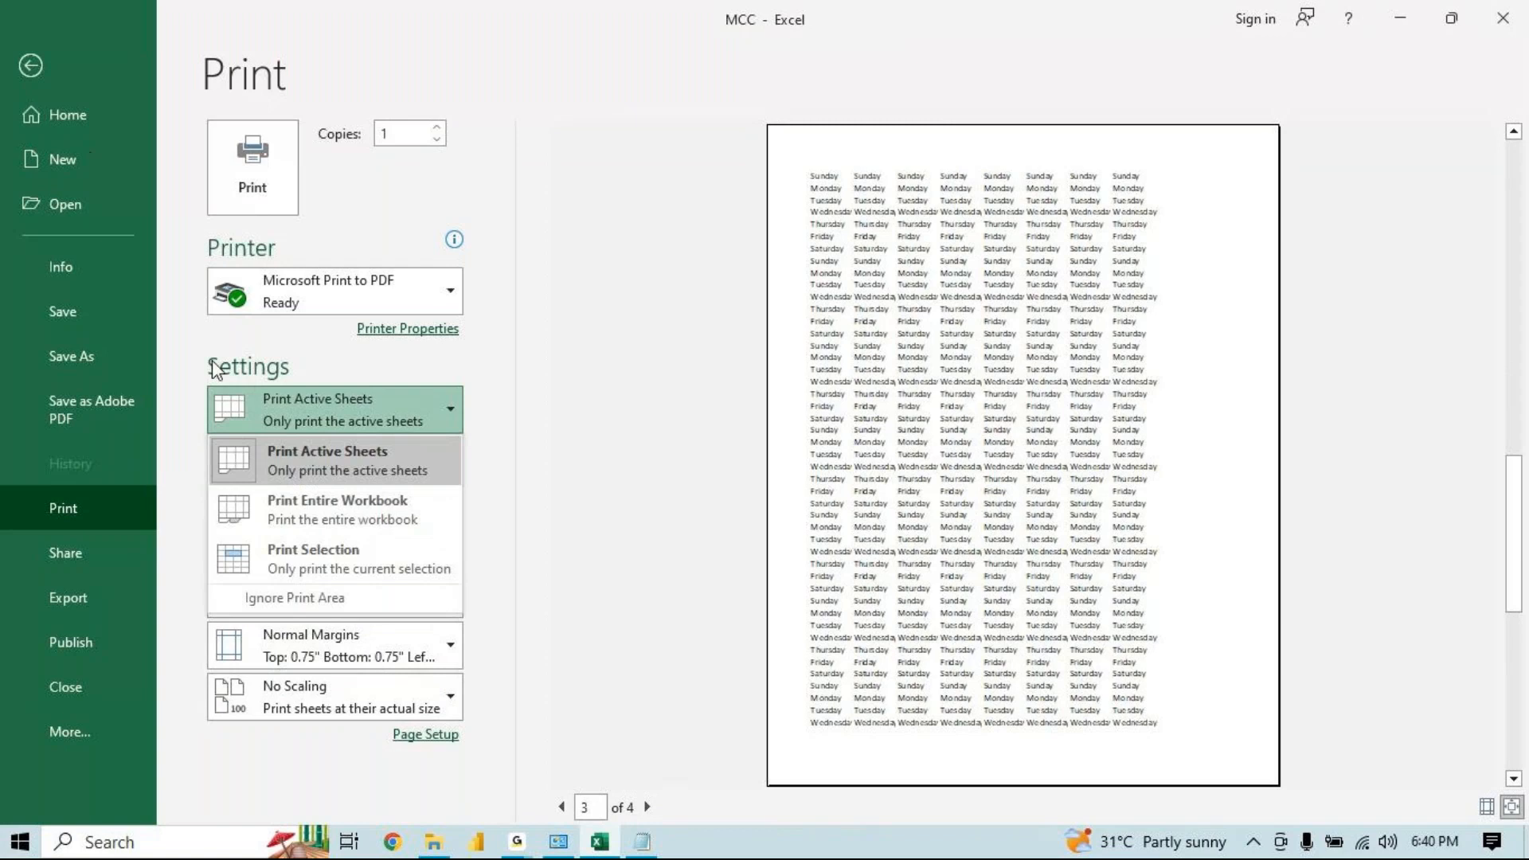
pyautogui.click(46, 82)
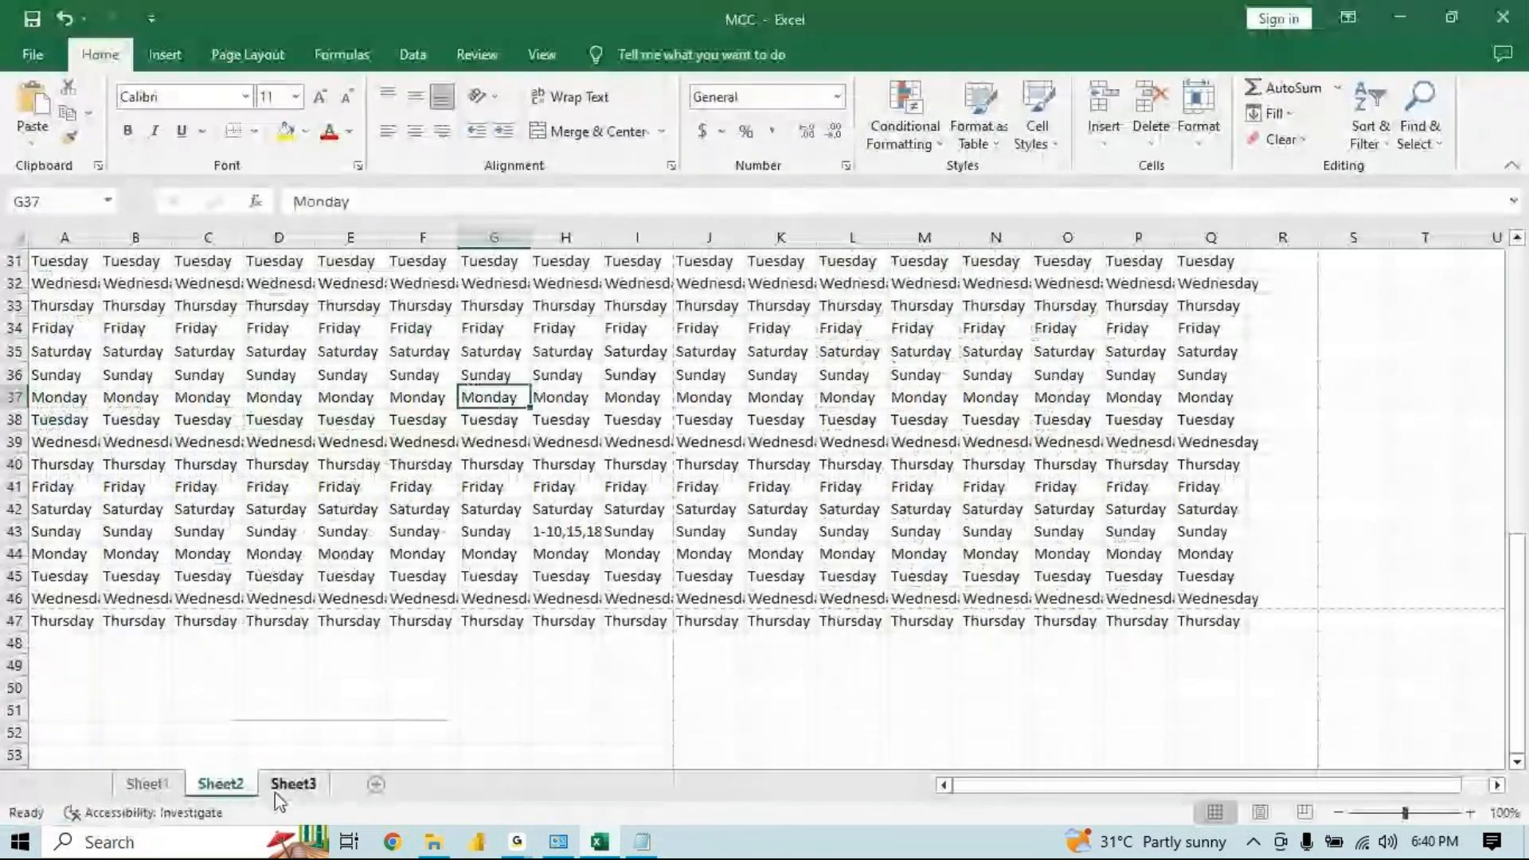
# Switch to Sheet3, open its print preview and set the scaling to Fit Sheet on One Page
pyautogui.click(292, 784)
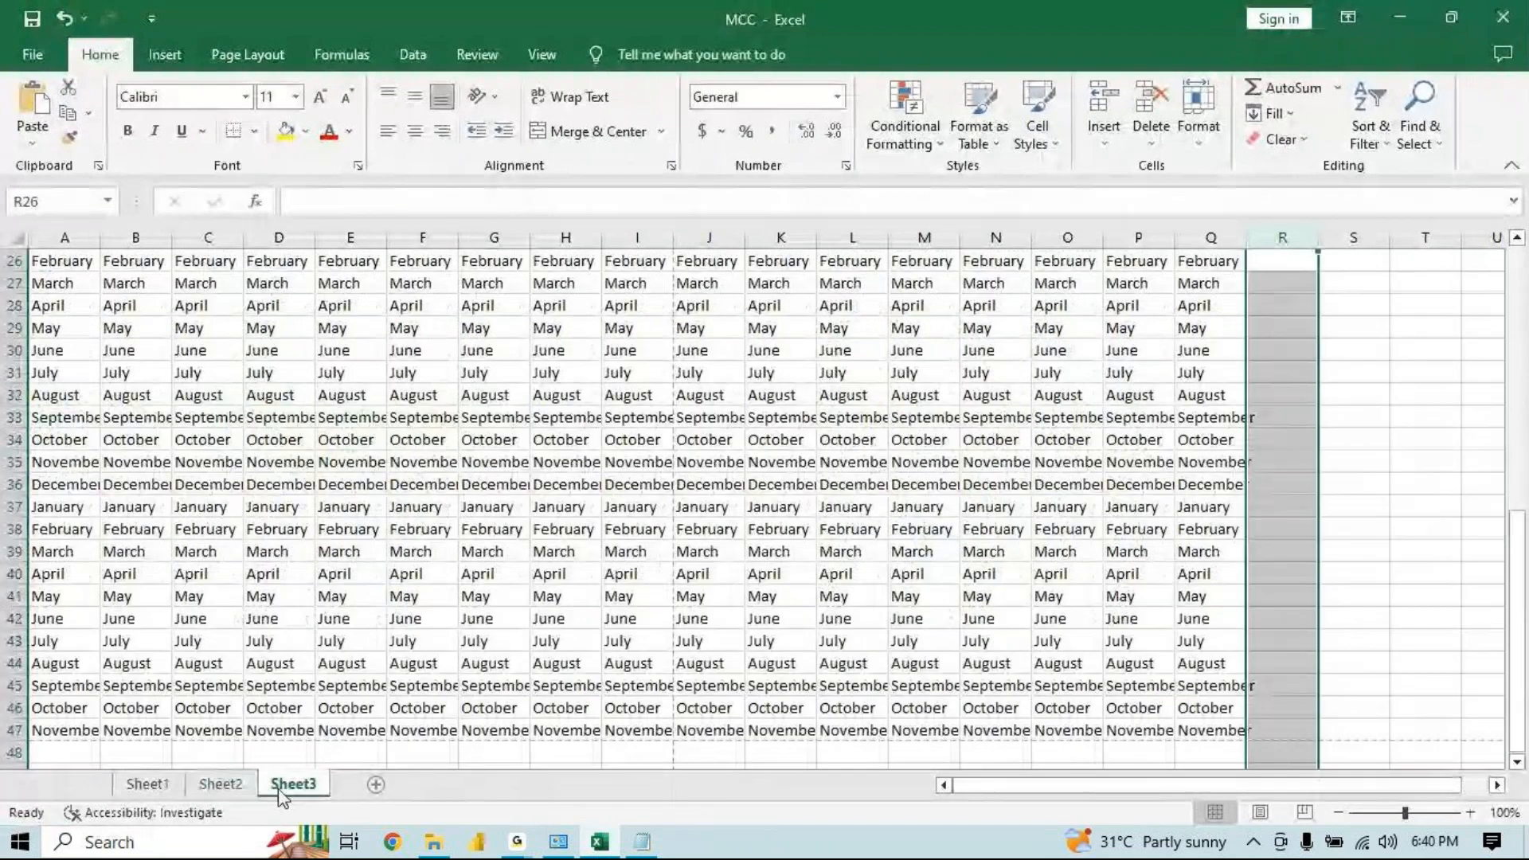
pyautogui.hotkey('ctrl', 'p')
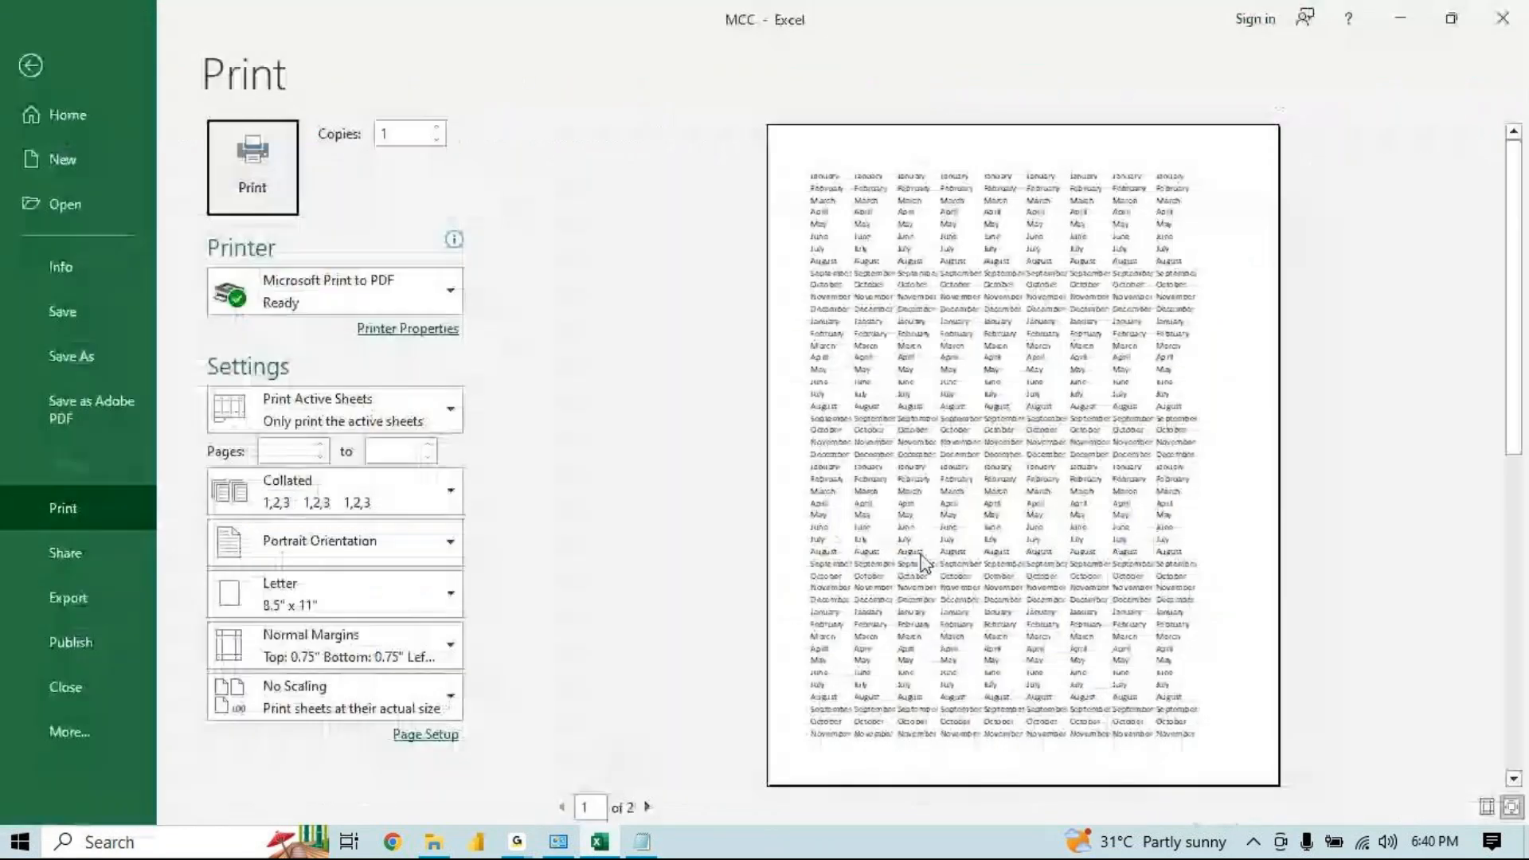
pyautogui.click(347, 701)
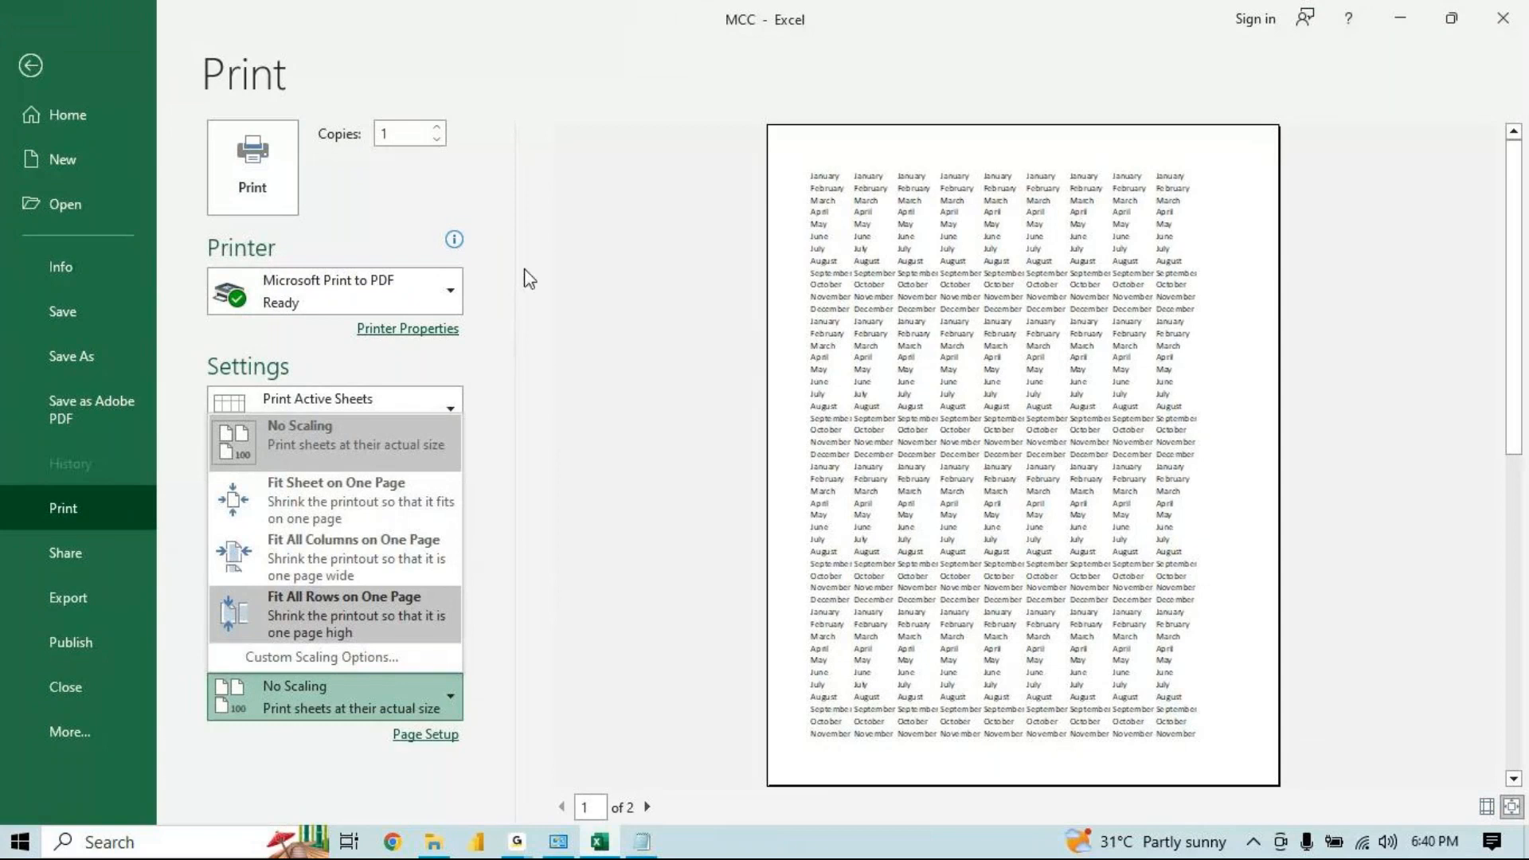
pyautogui.click(378, 481)
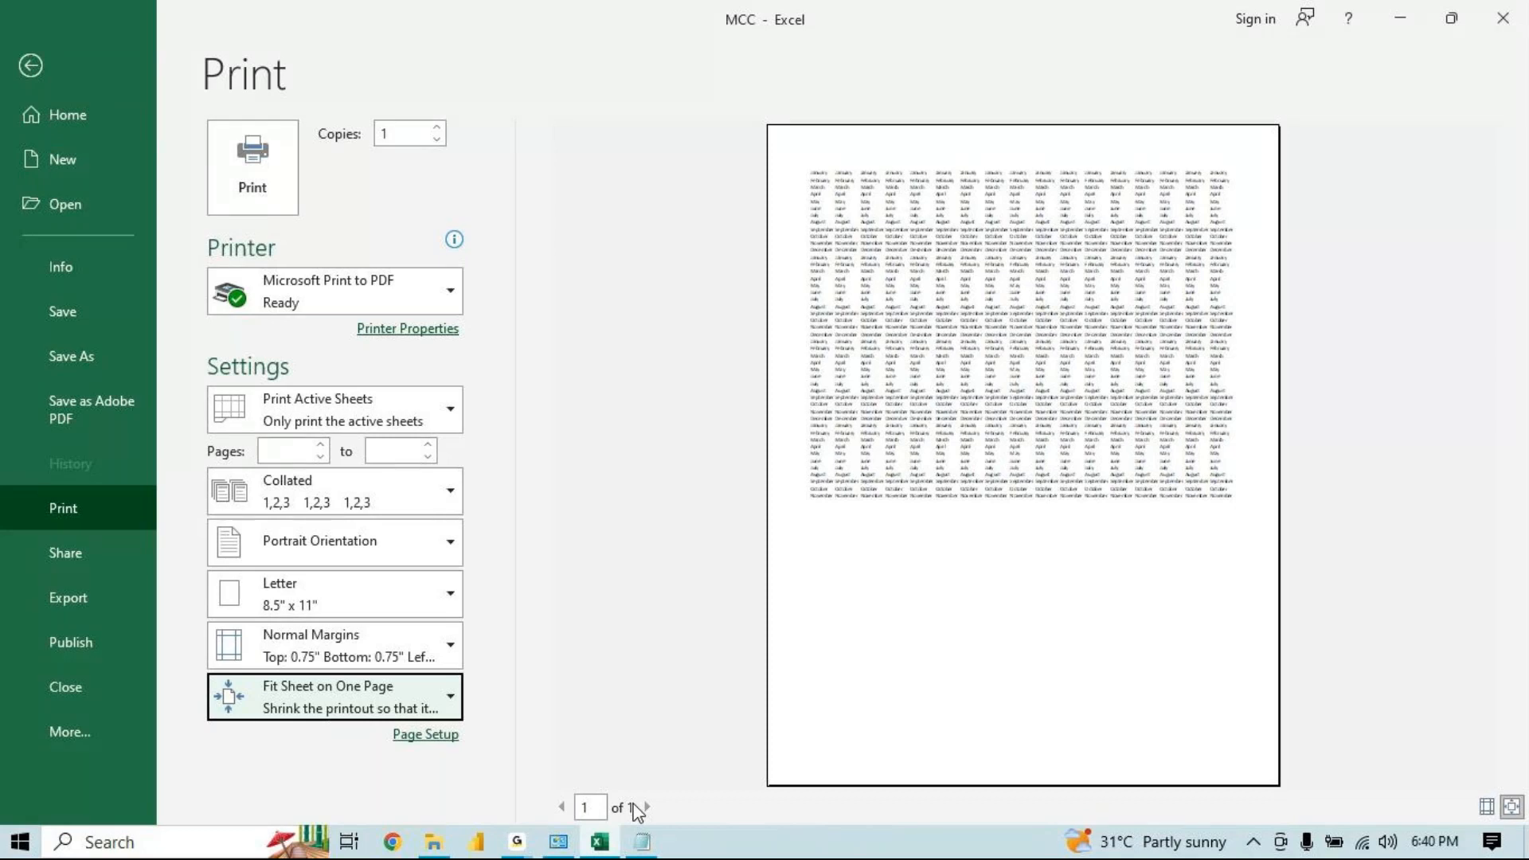
# Change the scaling to Fit All Columns on One Page, then to Fit All Rows on One Page
pyautogui.click(362, 691)
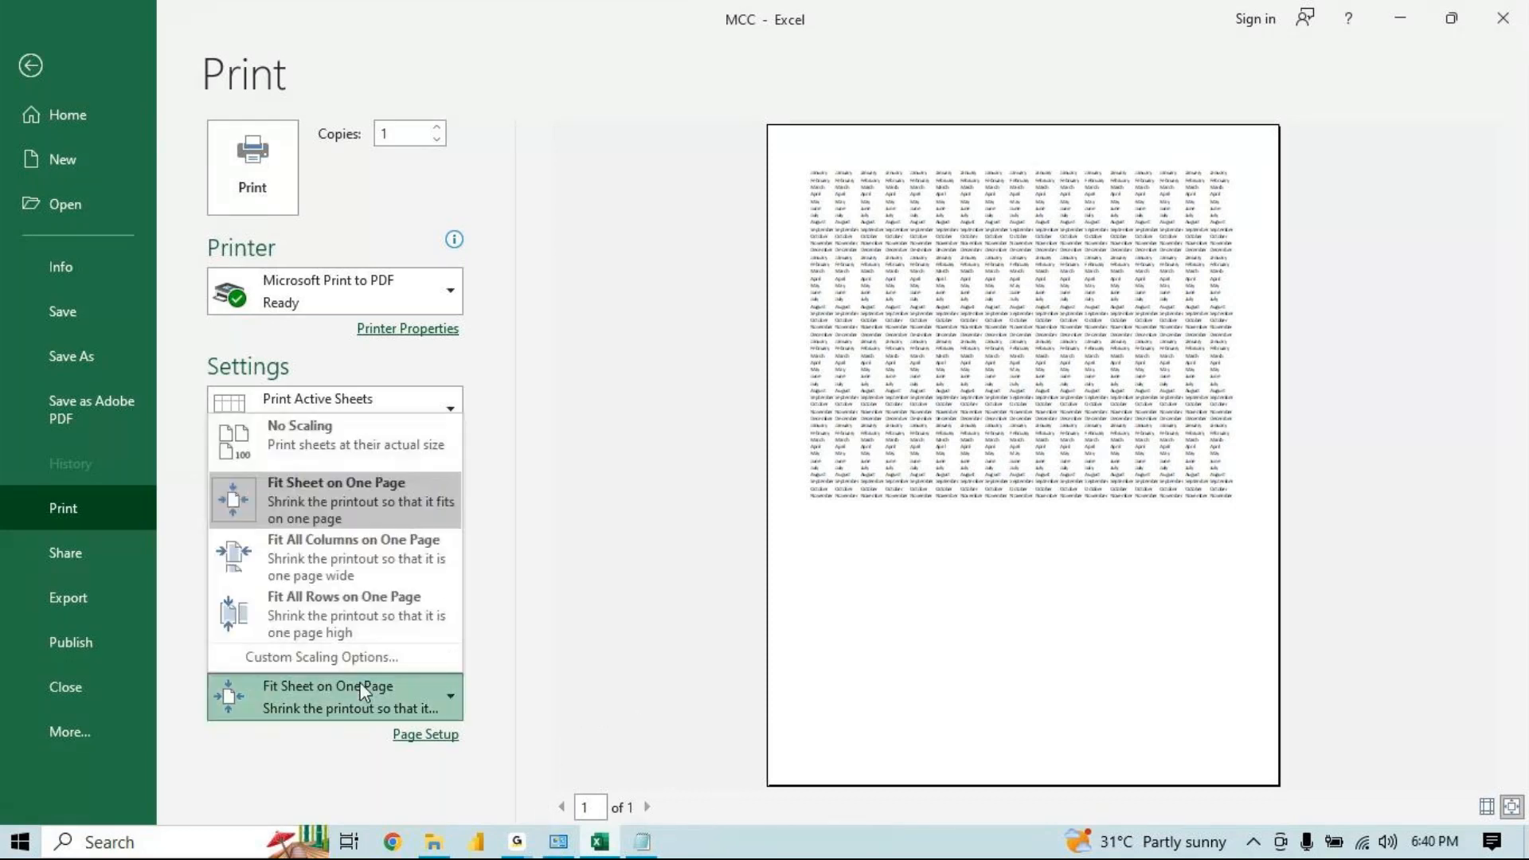
pyautogui.click(306, 561)
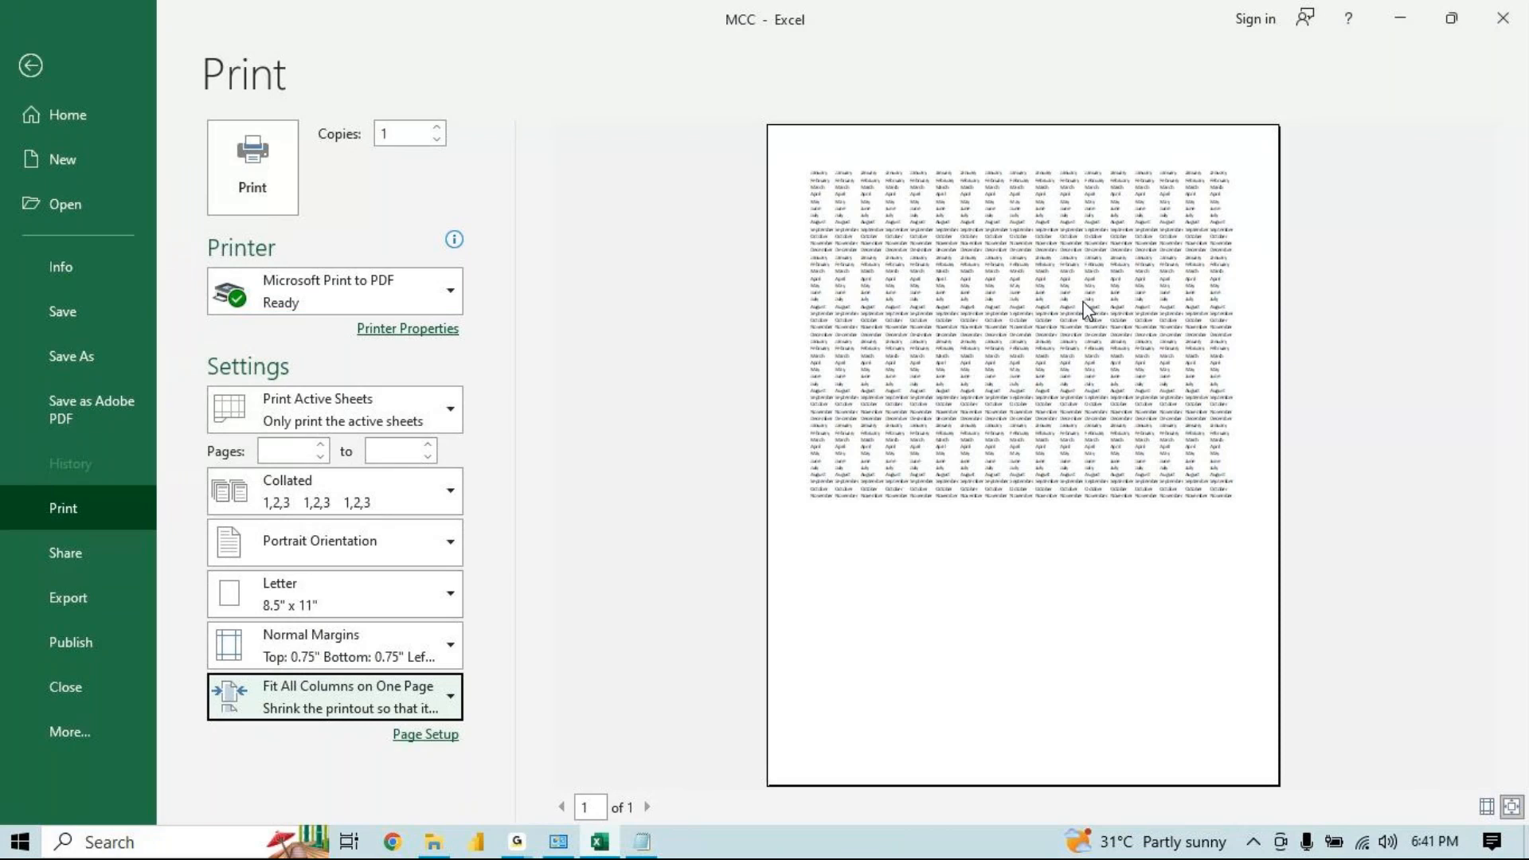
pyautogui.click(381, 698)
pyautogui.click(353, 573)
pyautogui.click(317, 707)
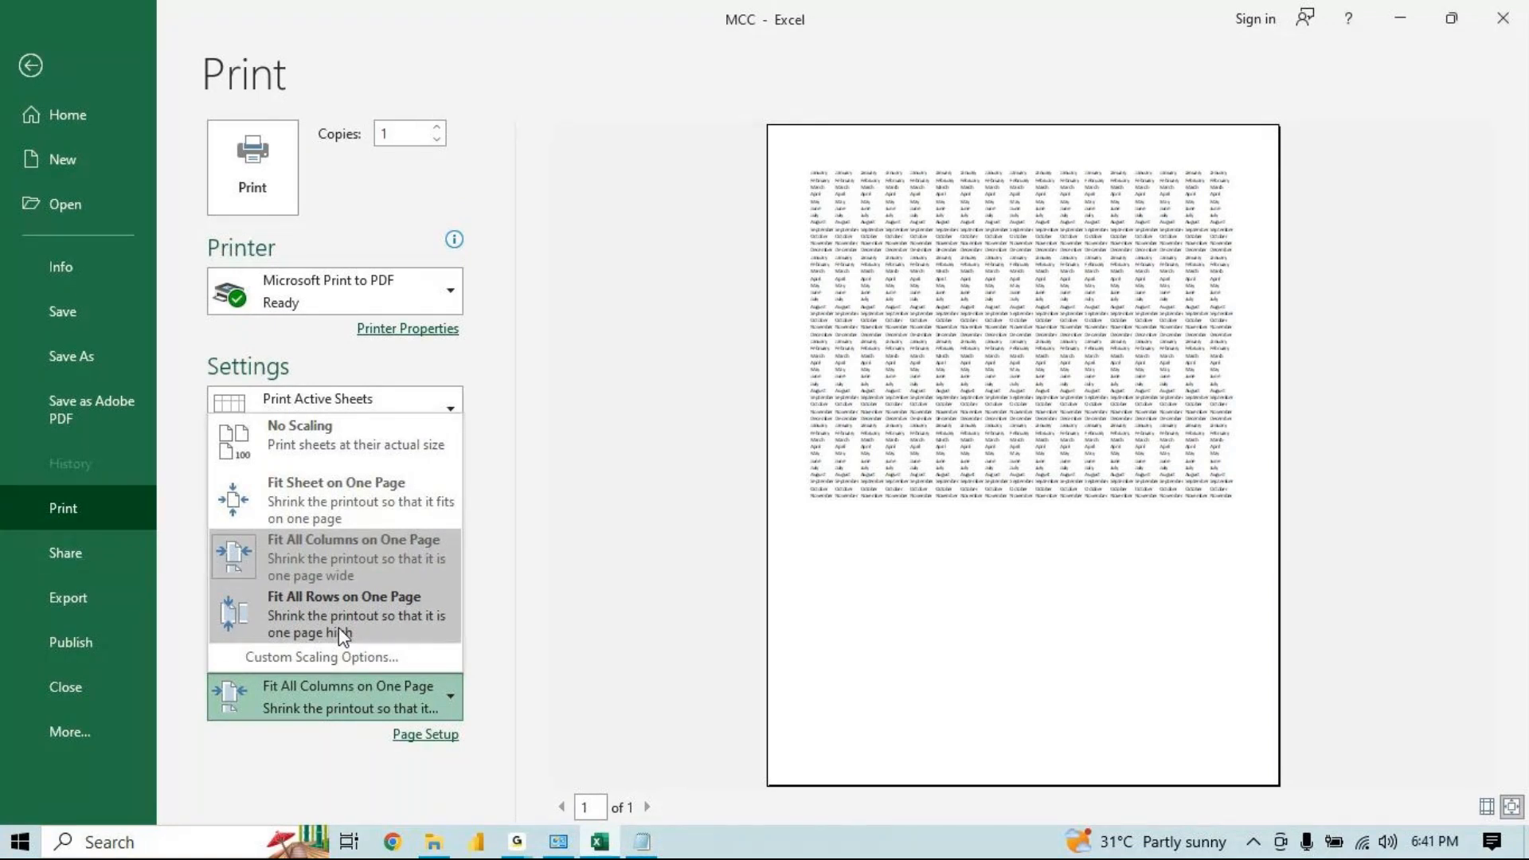
pyautogui.press('Escape')
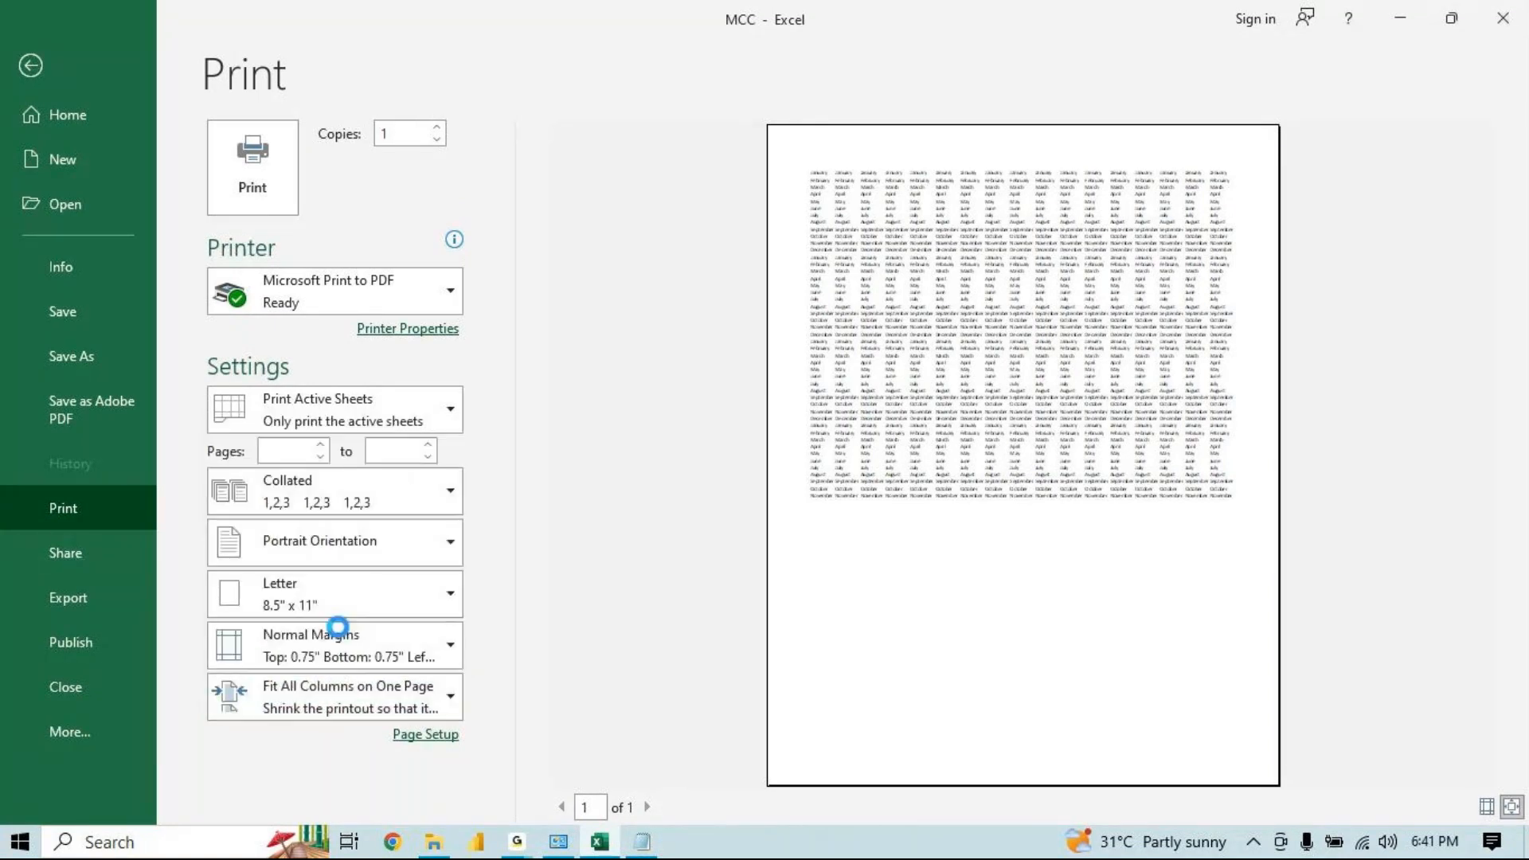
pyautogui.press('Down')
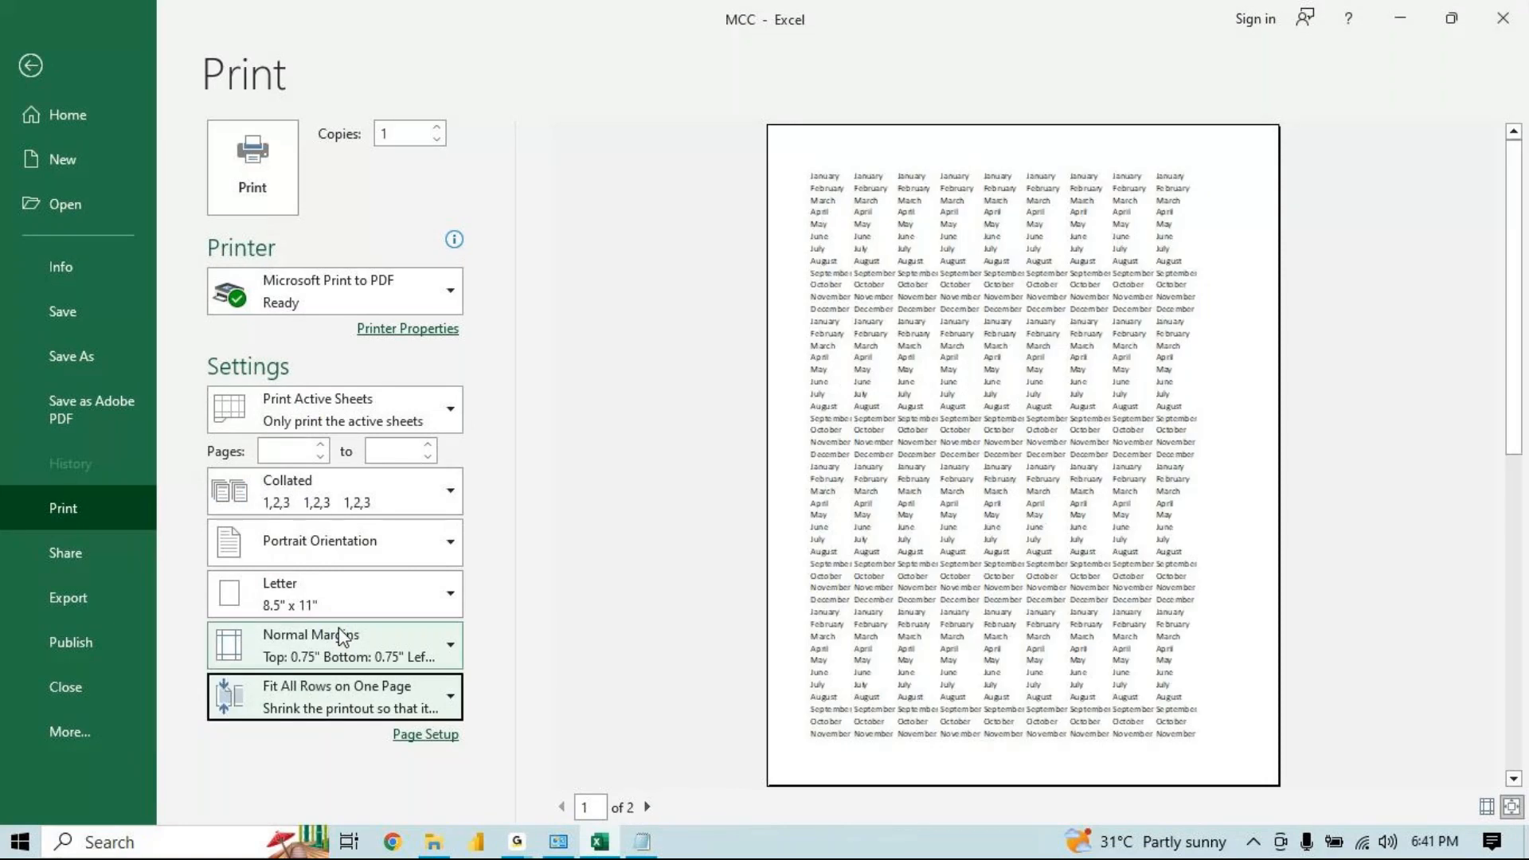
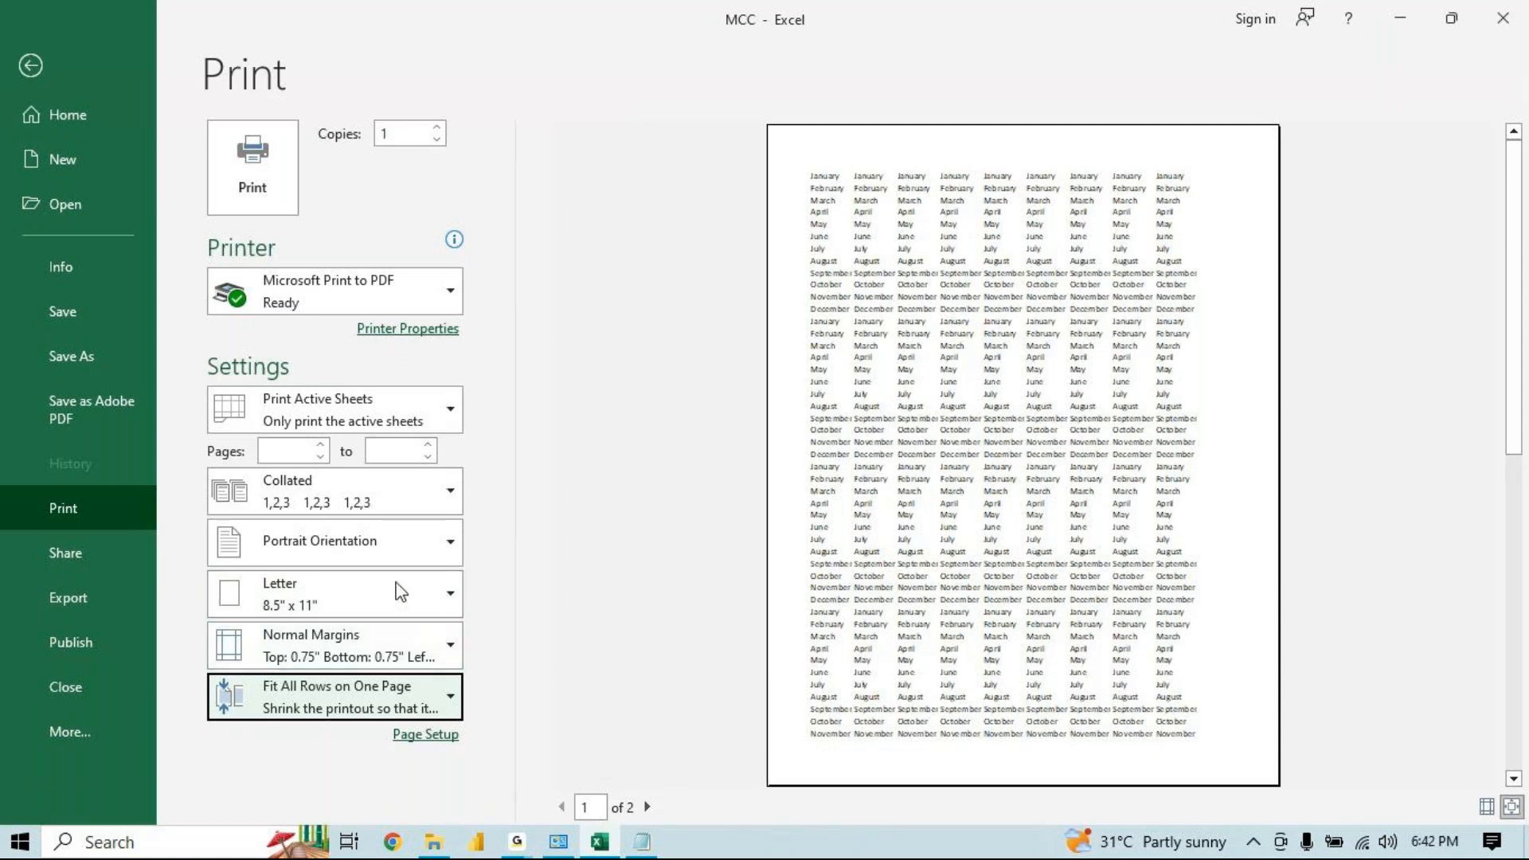
# Turn on gridline printing for Sheet3 in the sheet options and check the gridlines in the print preview
pyautogui.click(32, 67)
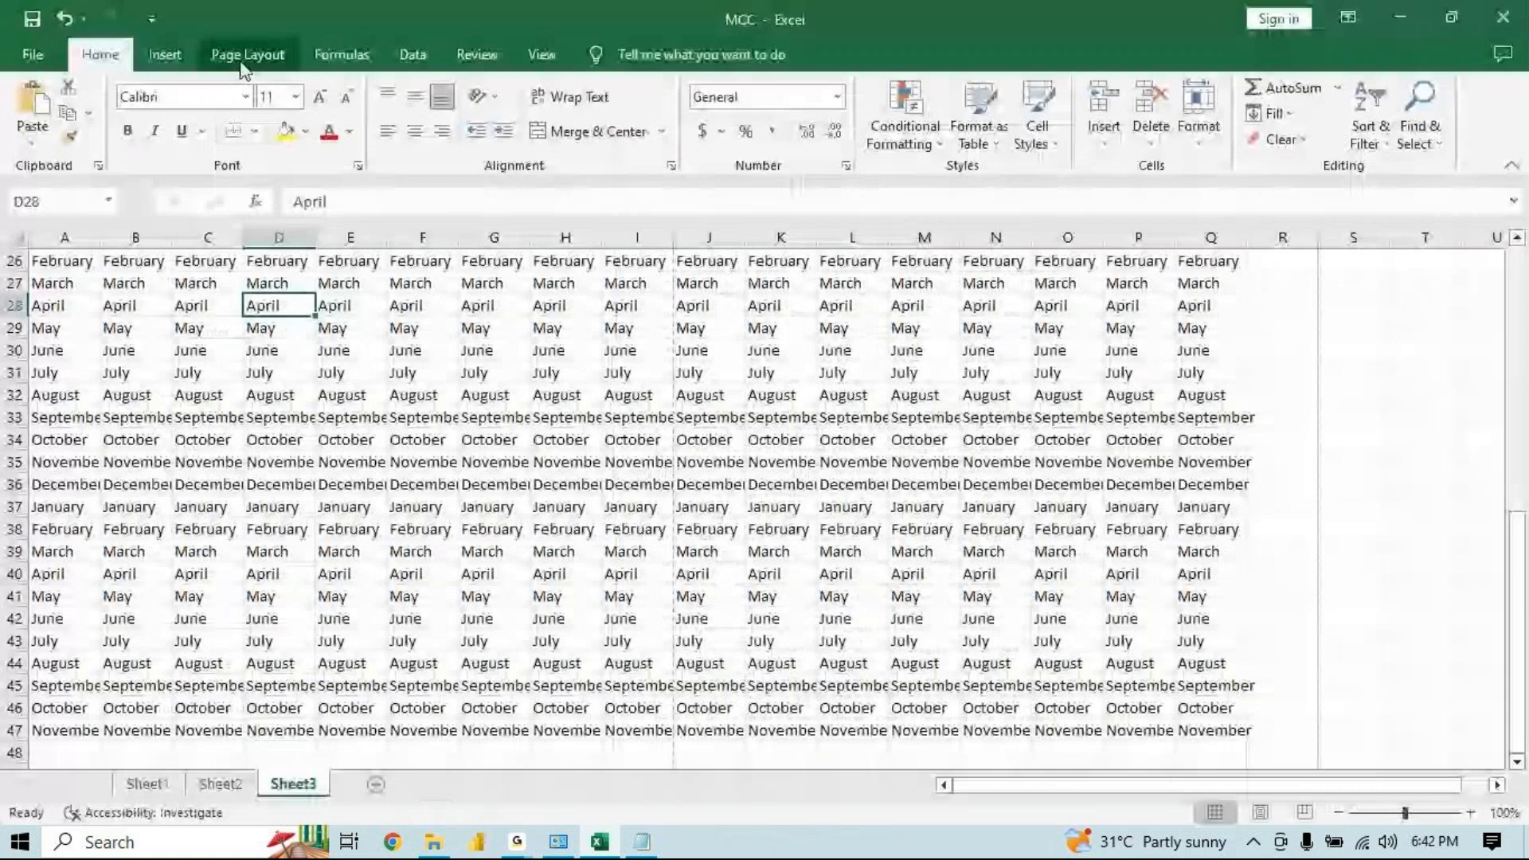
pyautogui.click(244, 55)
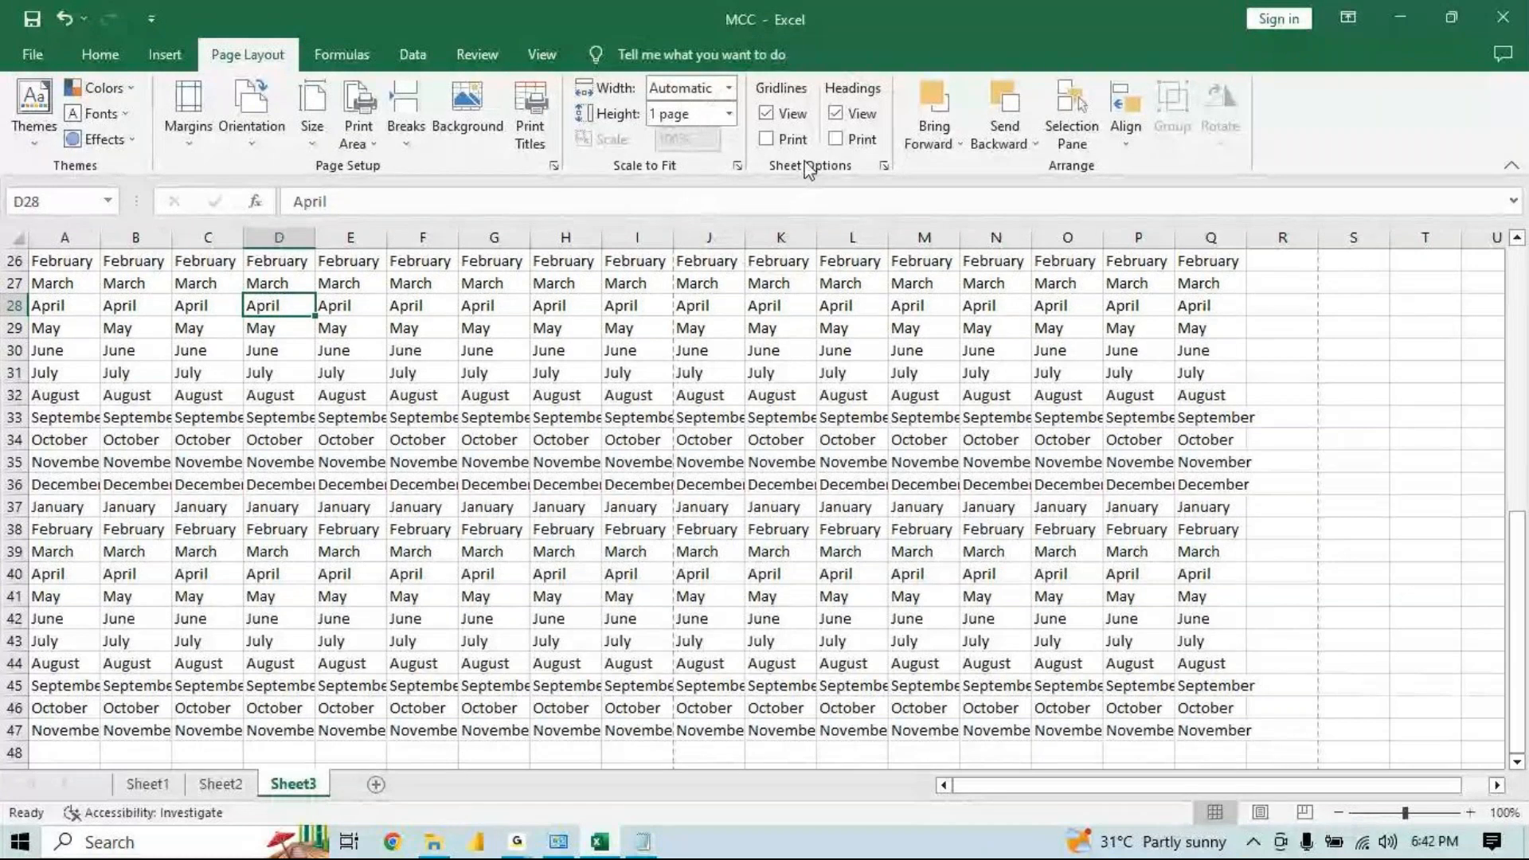
pyautogui.click(769, 144)
pyautogui.hotkey('ctrl', 'p')
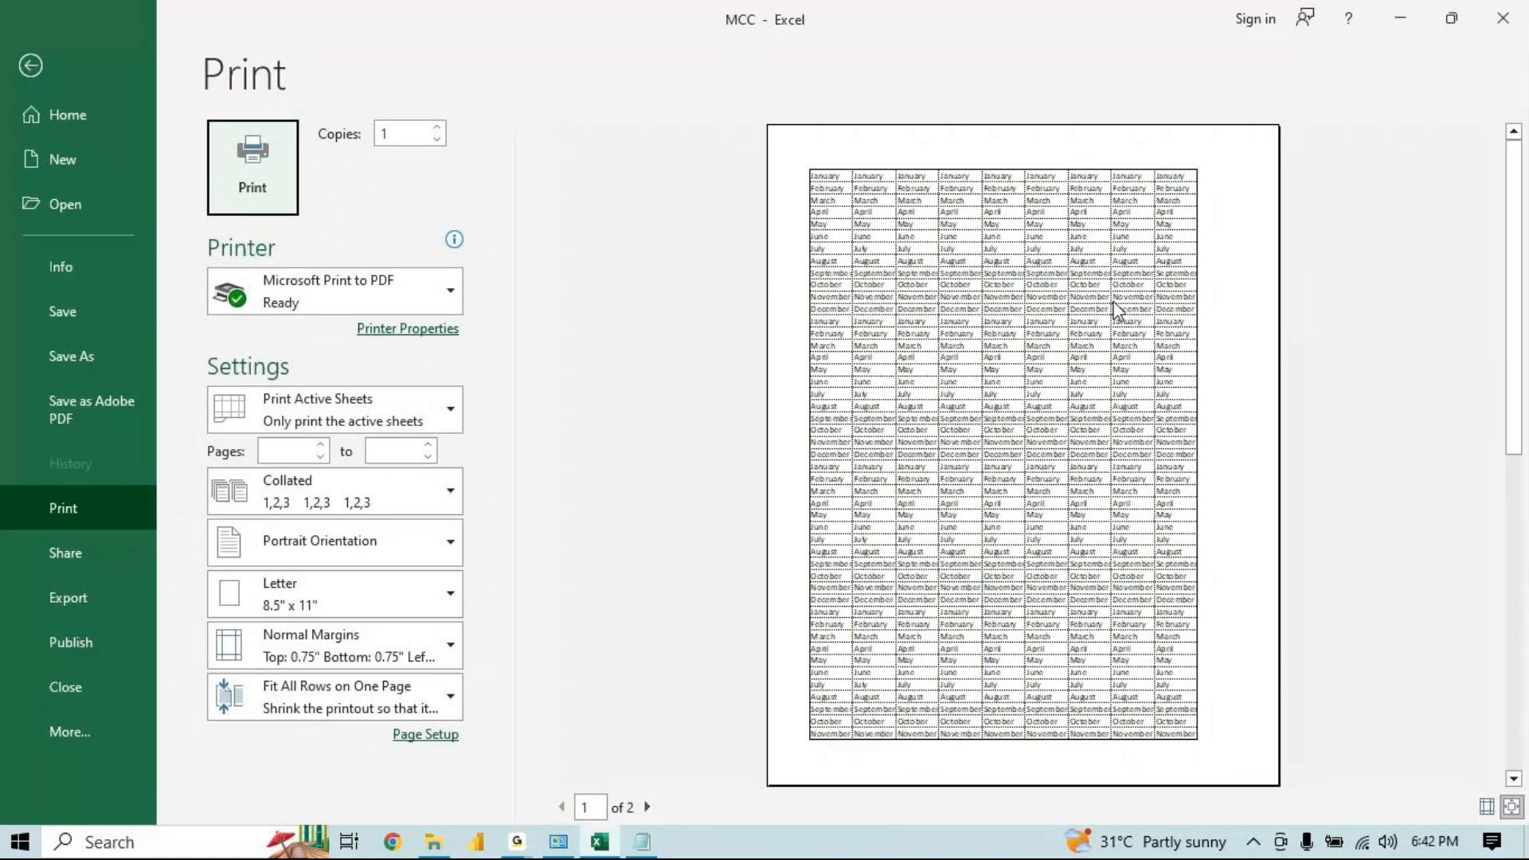
pyautogui.press('Escape')
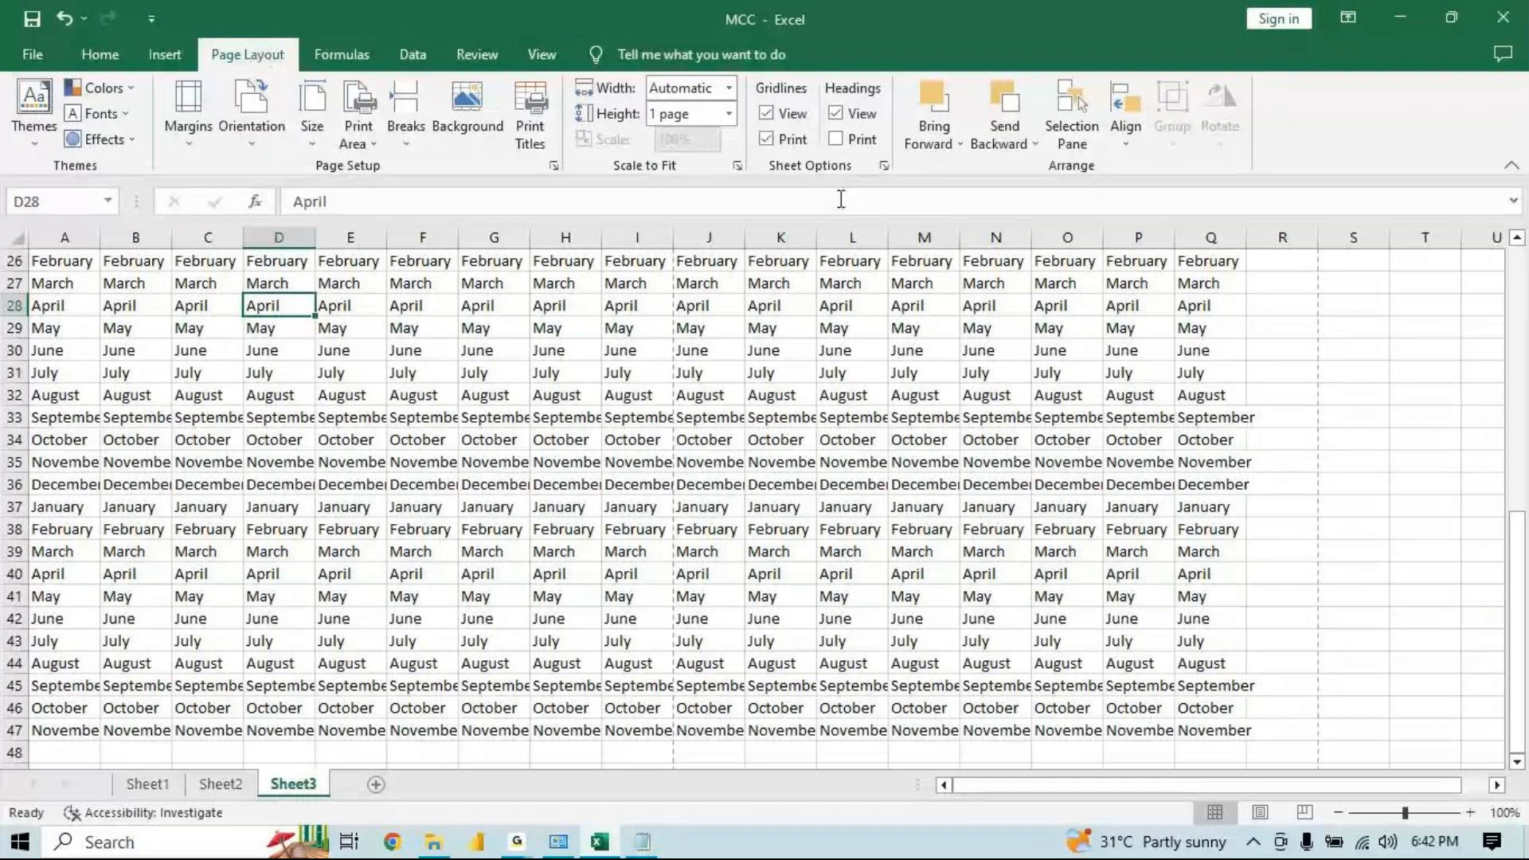
pyautogui.click(768, 140)
pyautogui.click(774, 137)
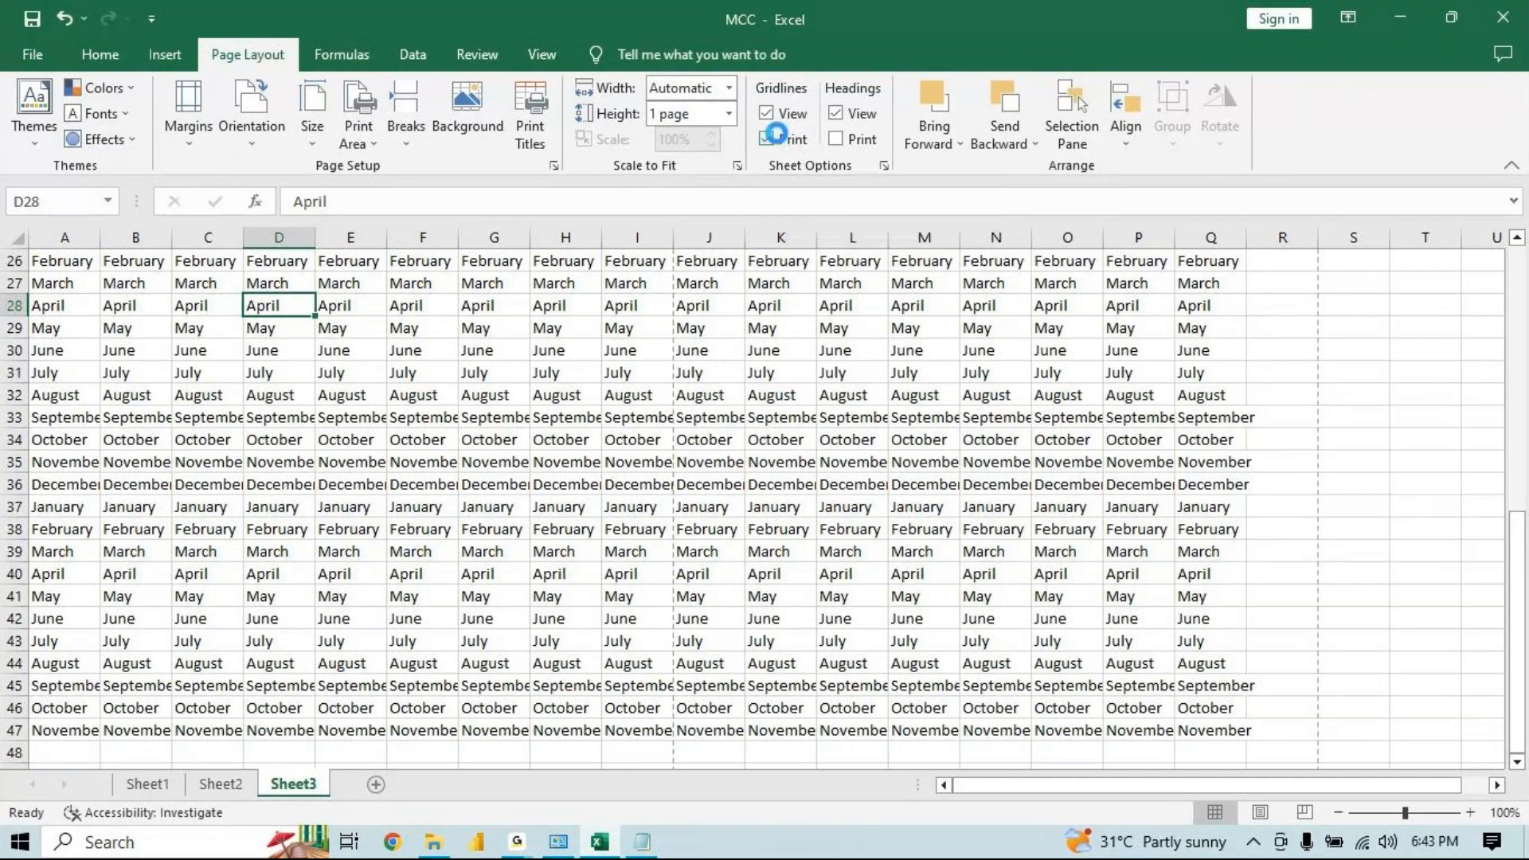
pyautogui.hotkey('ctrl', 'p')
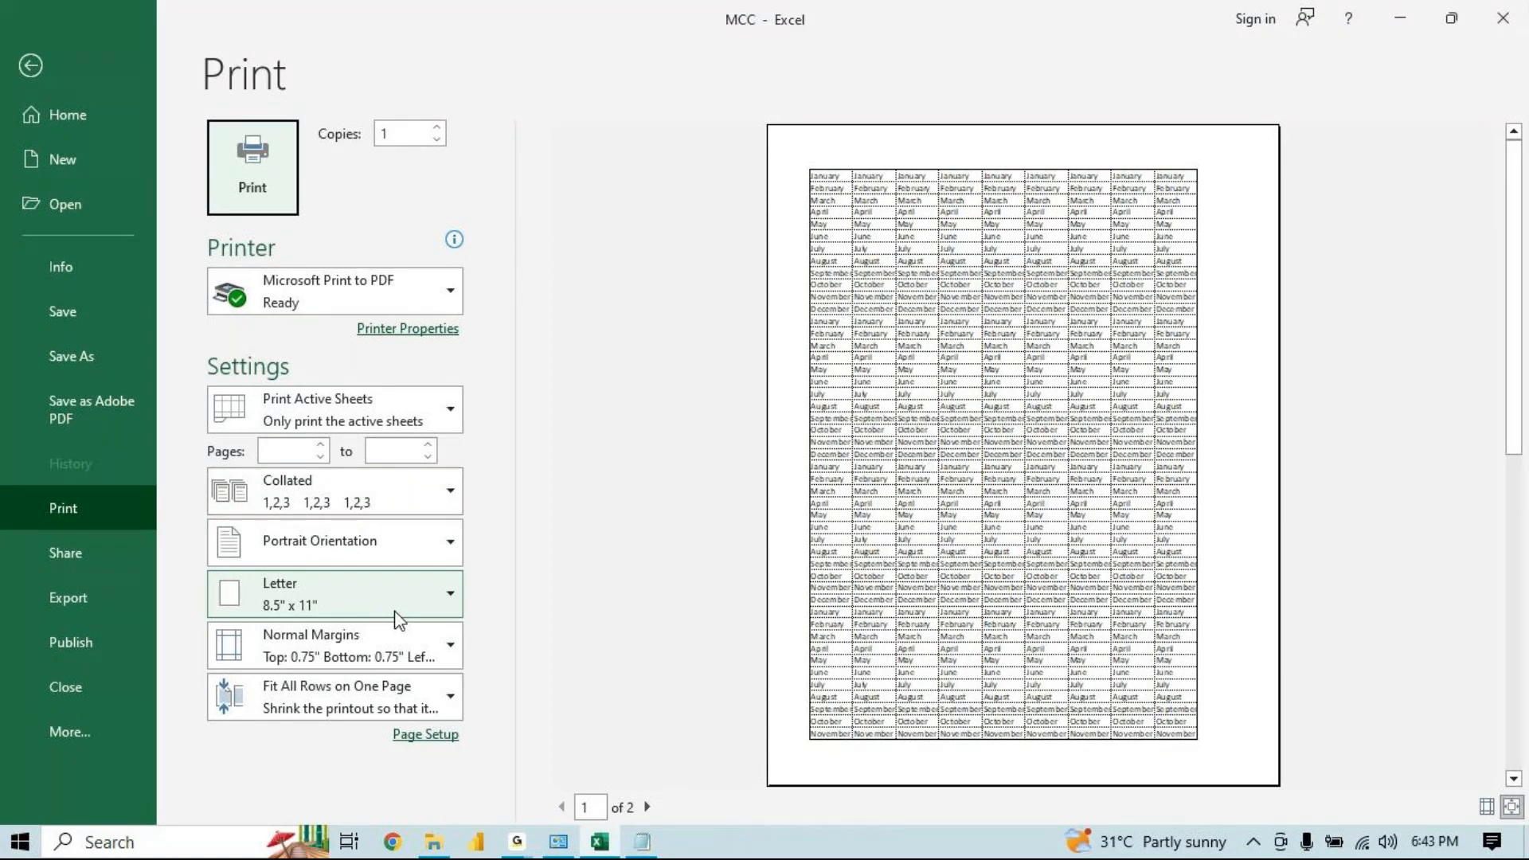
# Open the Share page and glance at the Notepad notes on collated and uncollated printing before returning to the workbook
pyautogui.click(64, 549)
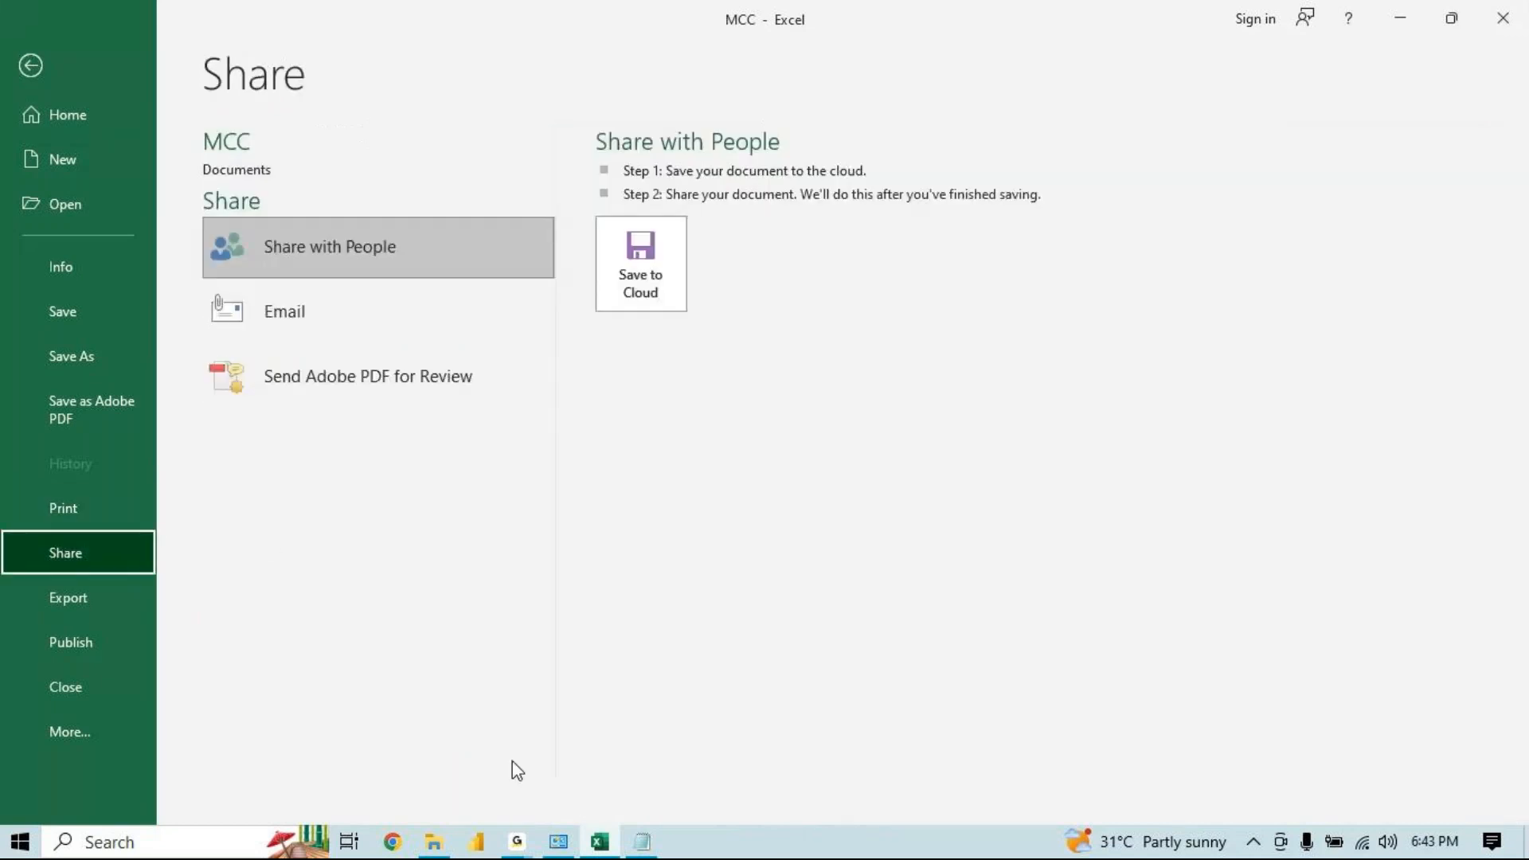
pyautogui.click(518, 843)
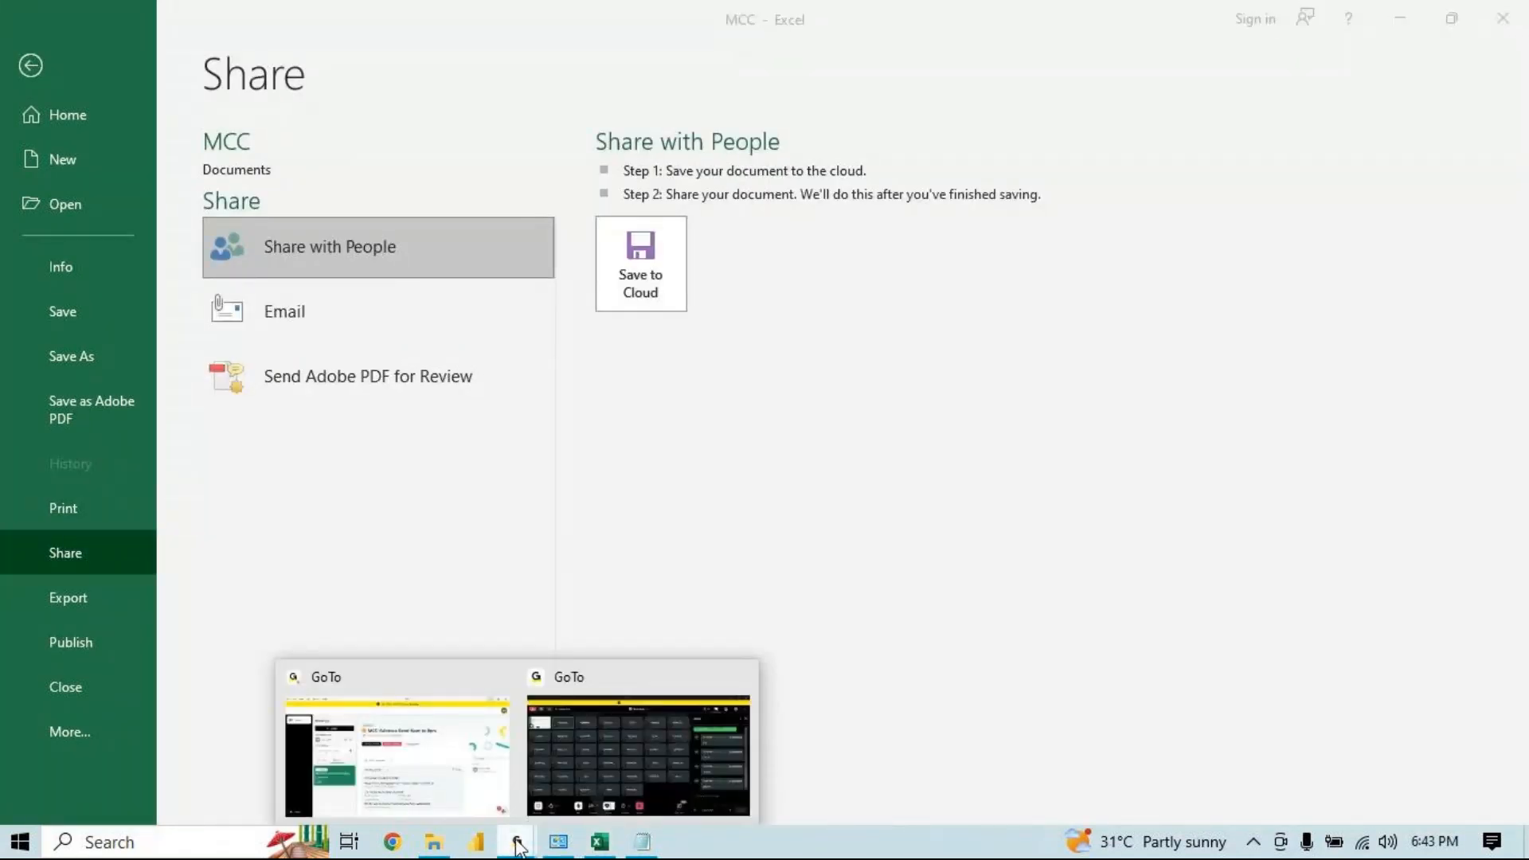
pyautogui.moveTo(615, 756)
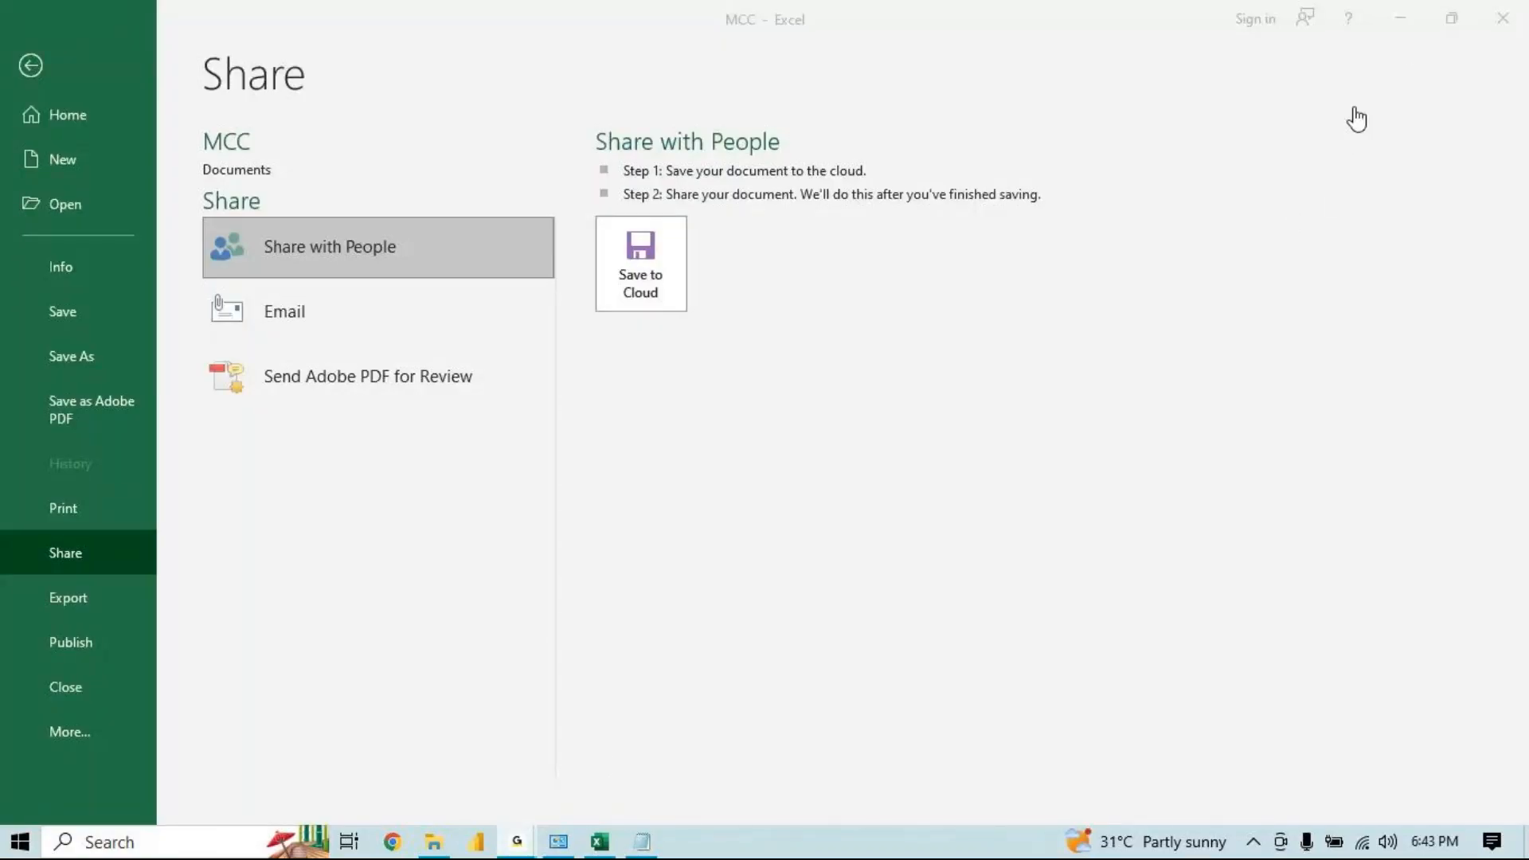
pyautogui.moveTo(647, 851)
pyautogui.click(632, 849)
pyautogui.moveTo(823, 359); pyautogui.dragTo(119, 13)
pyautogui.hotkey('ctrl', 'a')
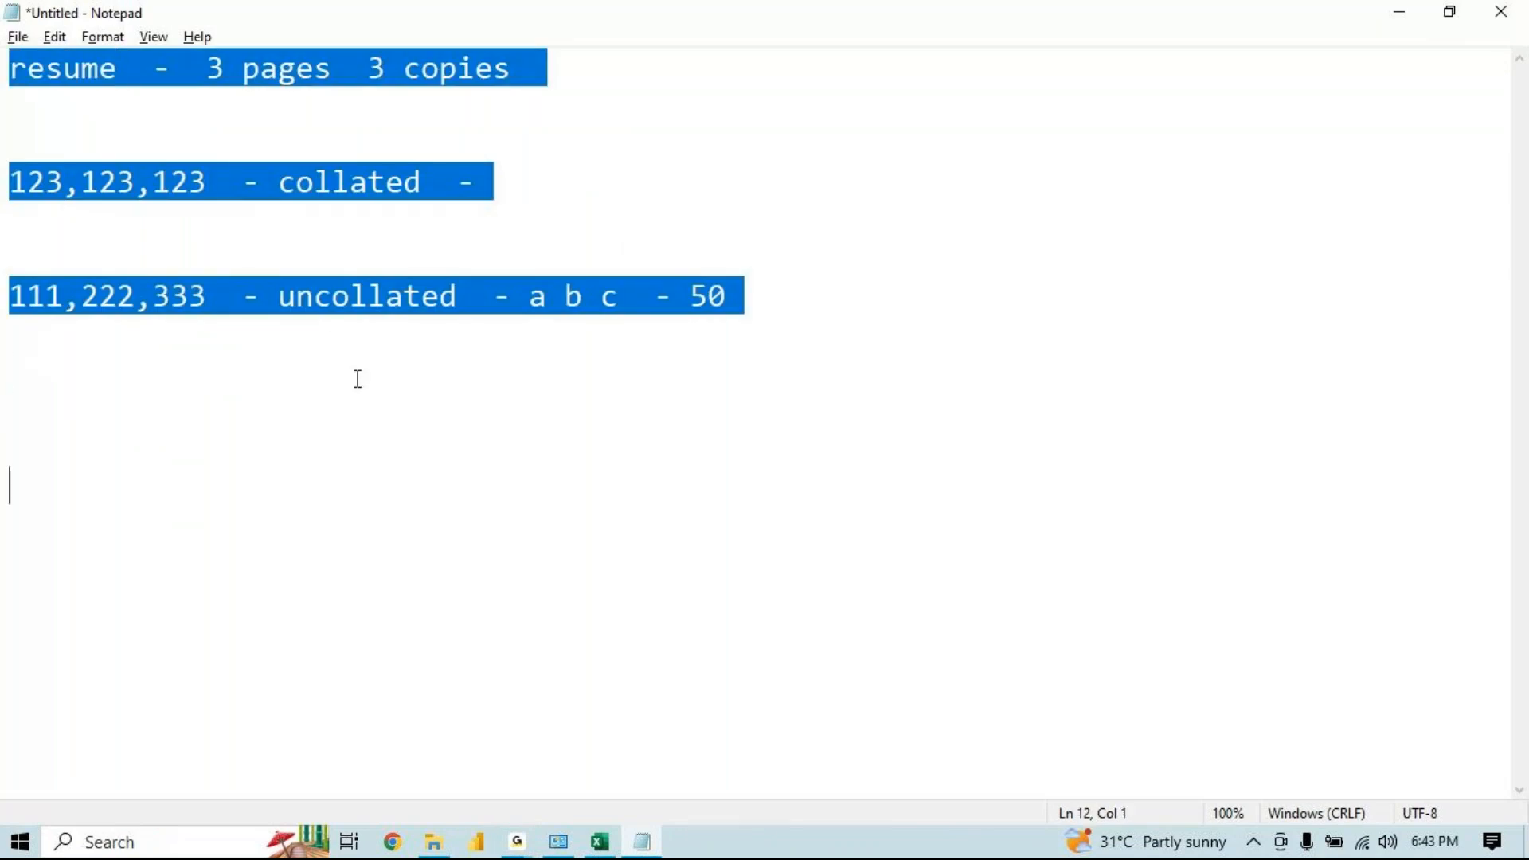
pyautogui.click(599, 841)
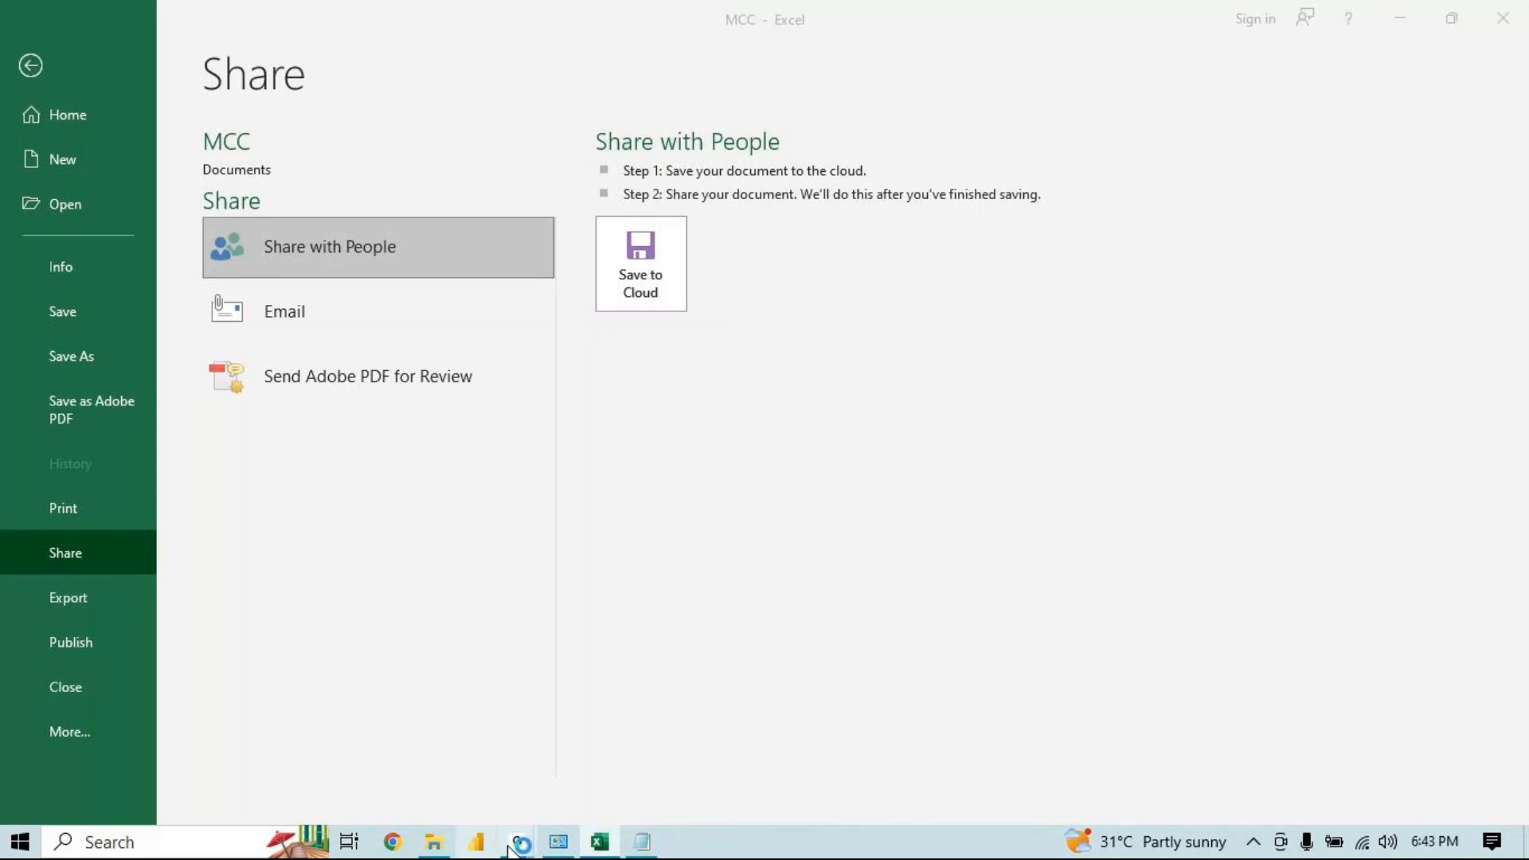
pyautogui.moveTo(517, 842)
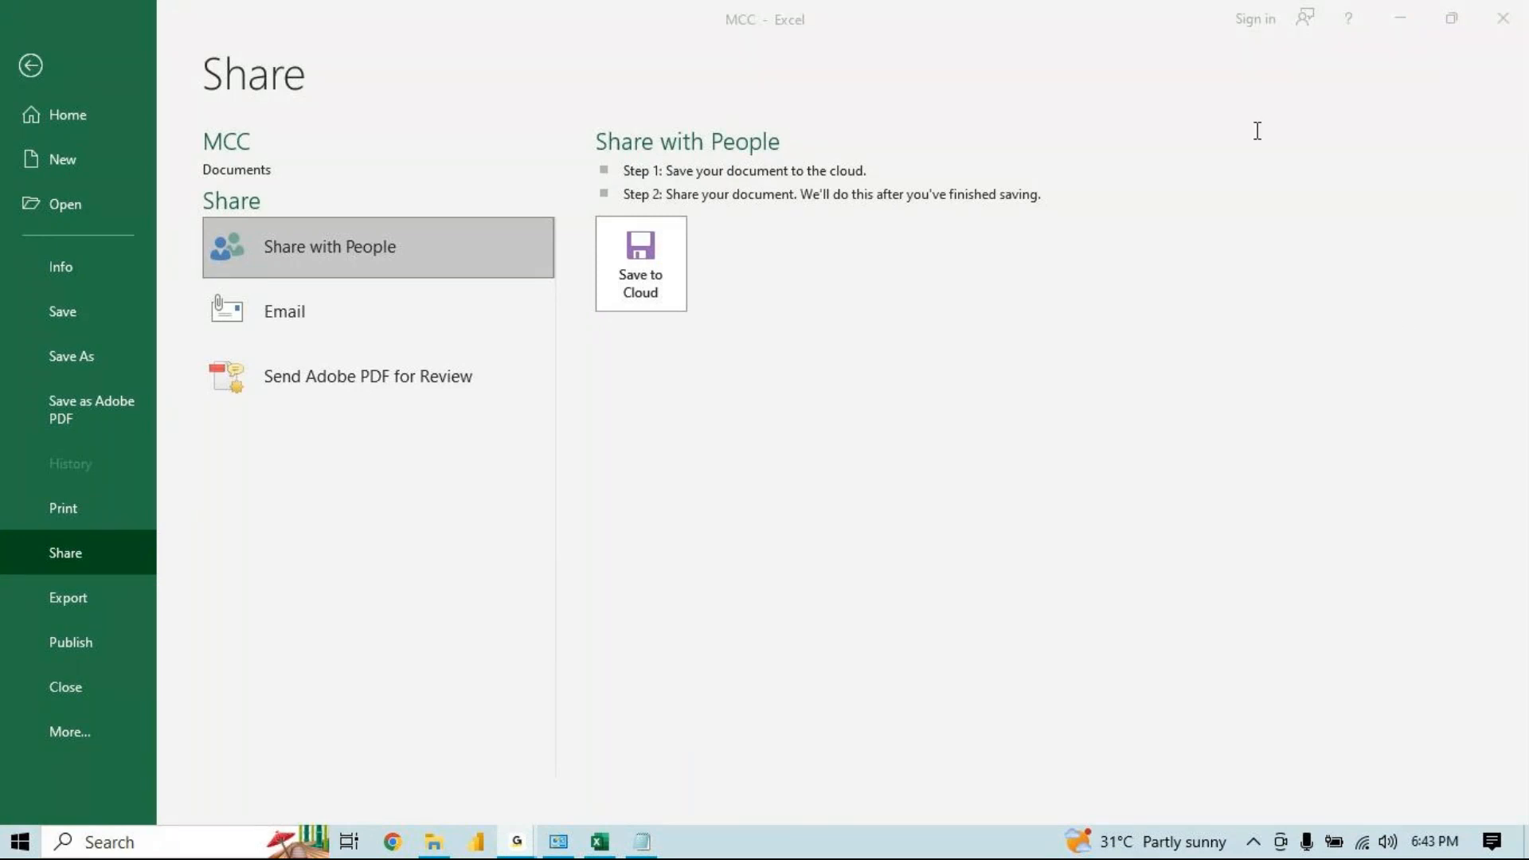
pyautogui.click(1404, 20)
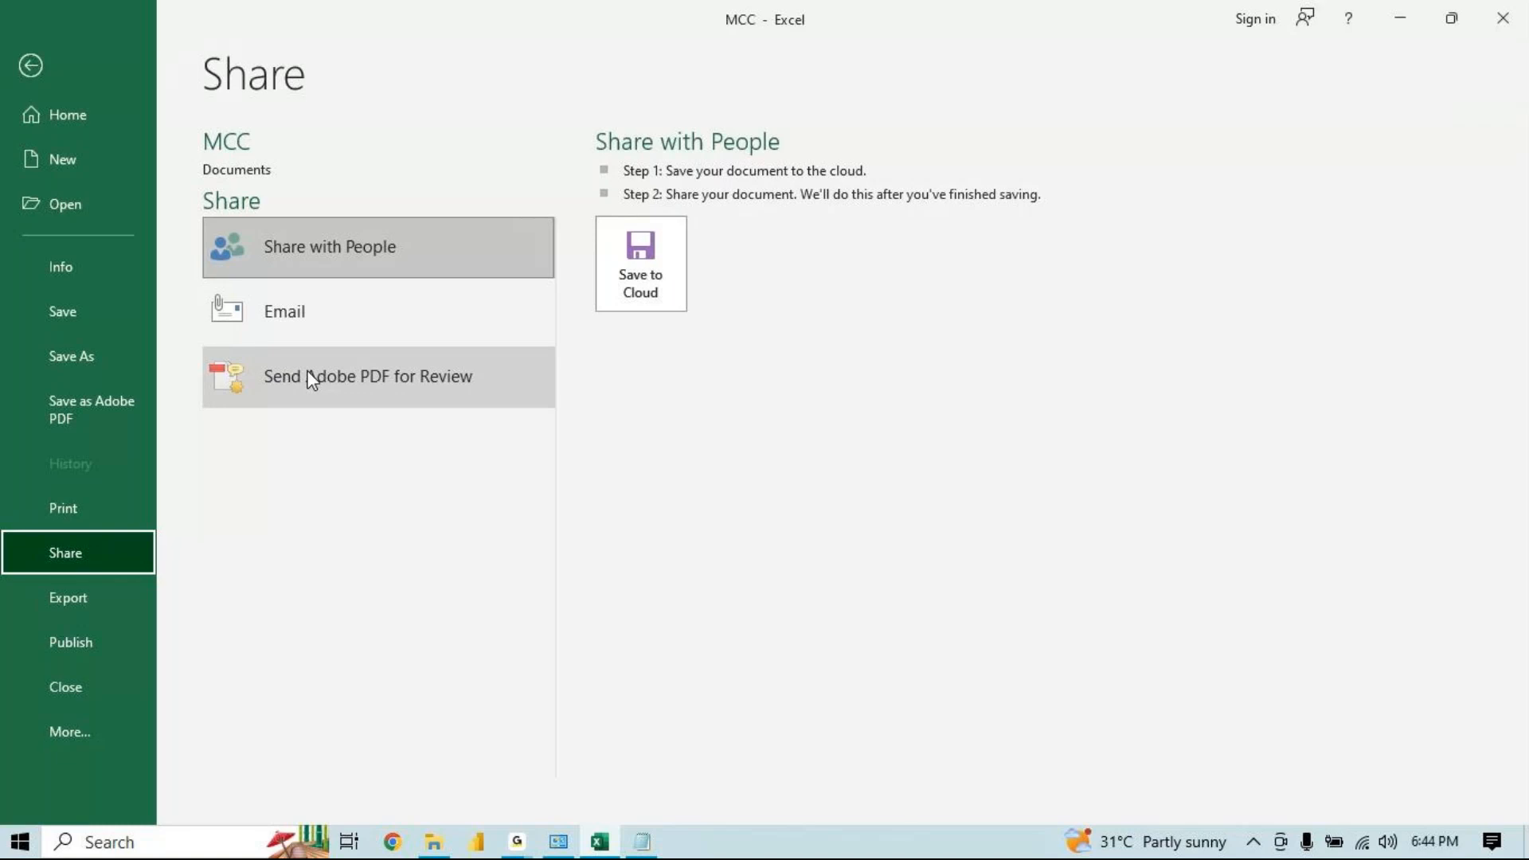
# Try to email the workbook as an attachment and dismiss the mail error messages
pyautogui.click(341, 326)
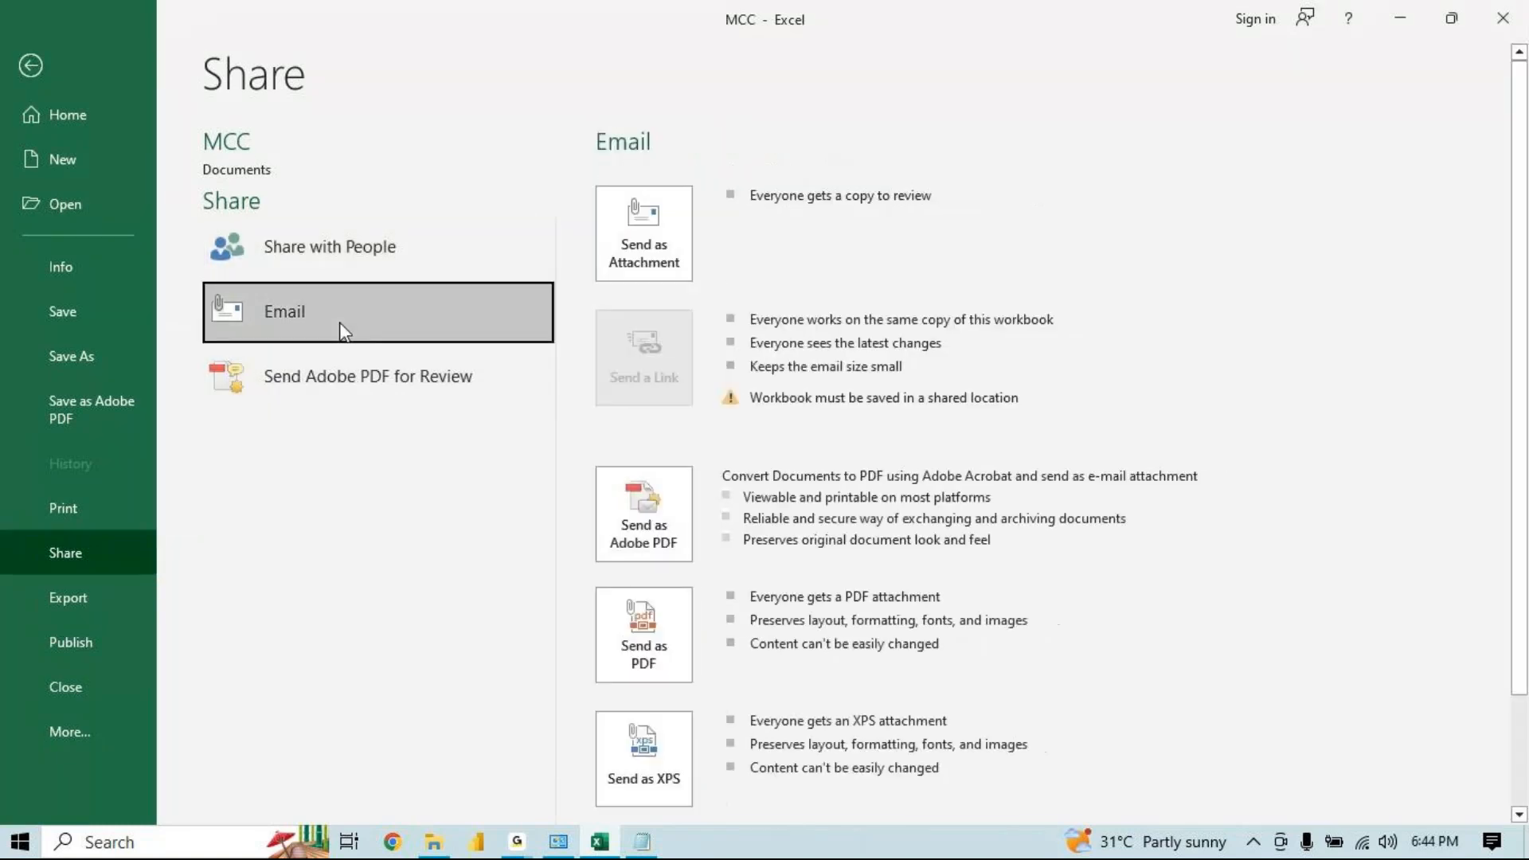
pyautogui.click(627, 263)
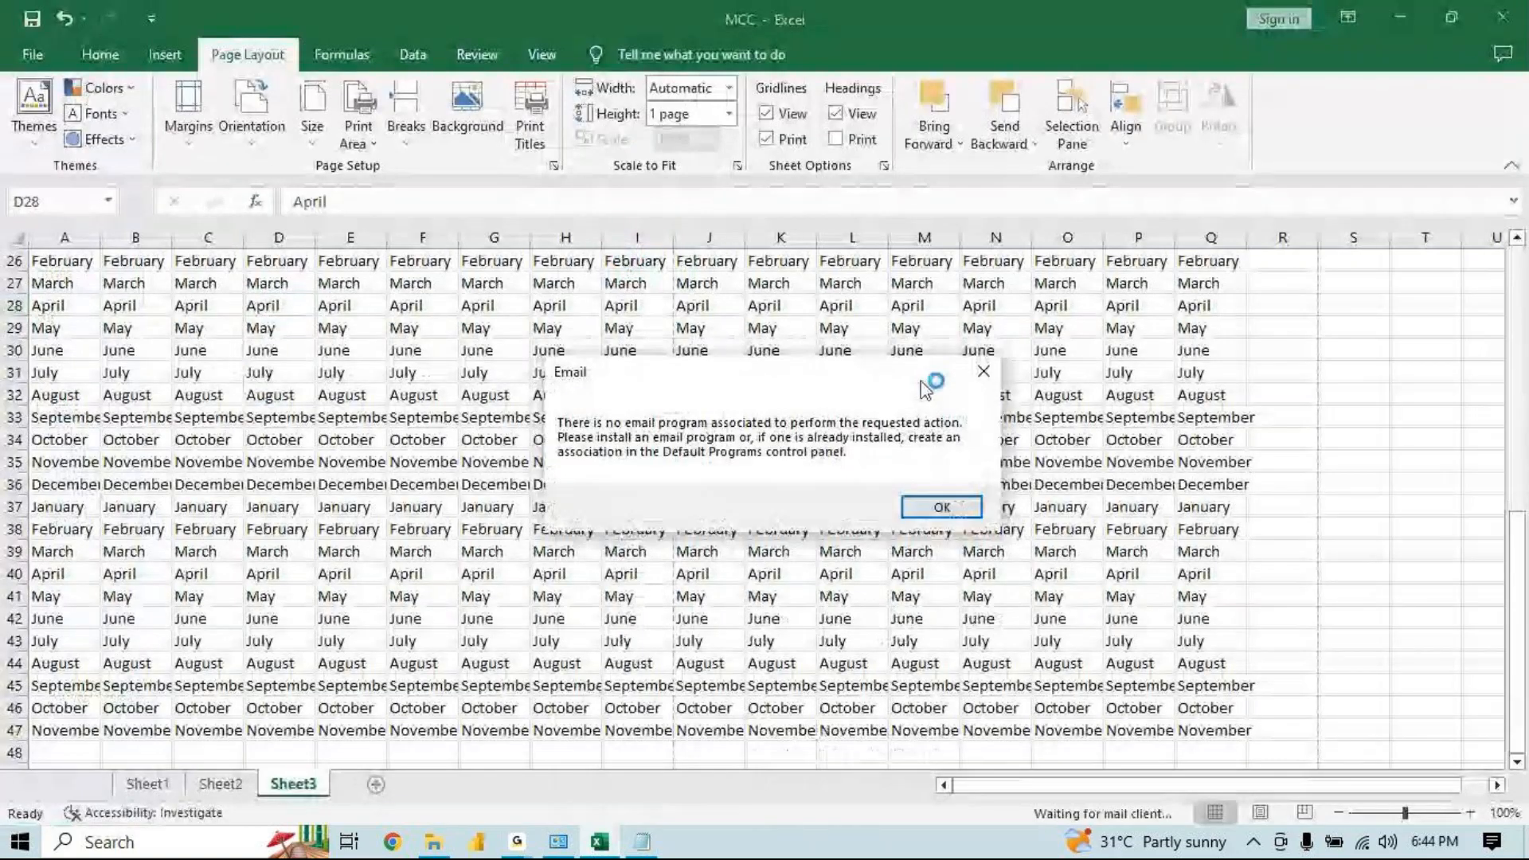
pyautogui.press('Return')
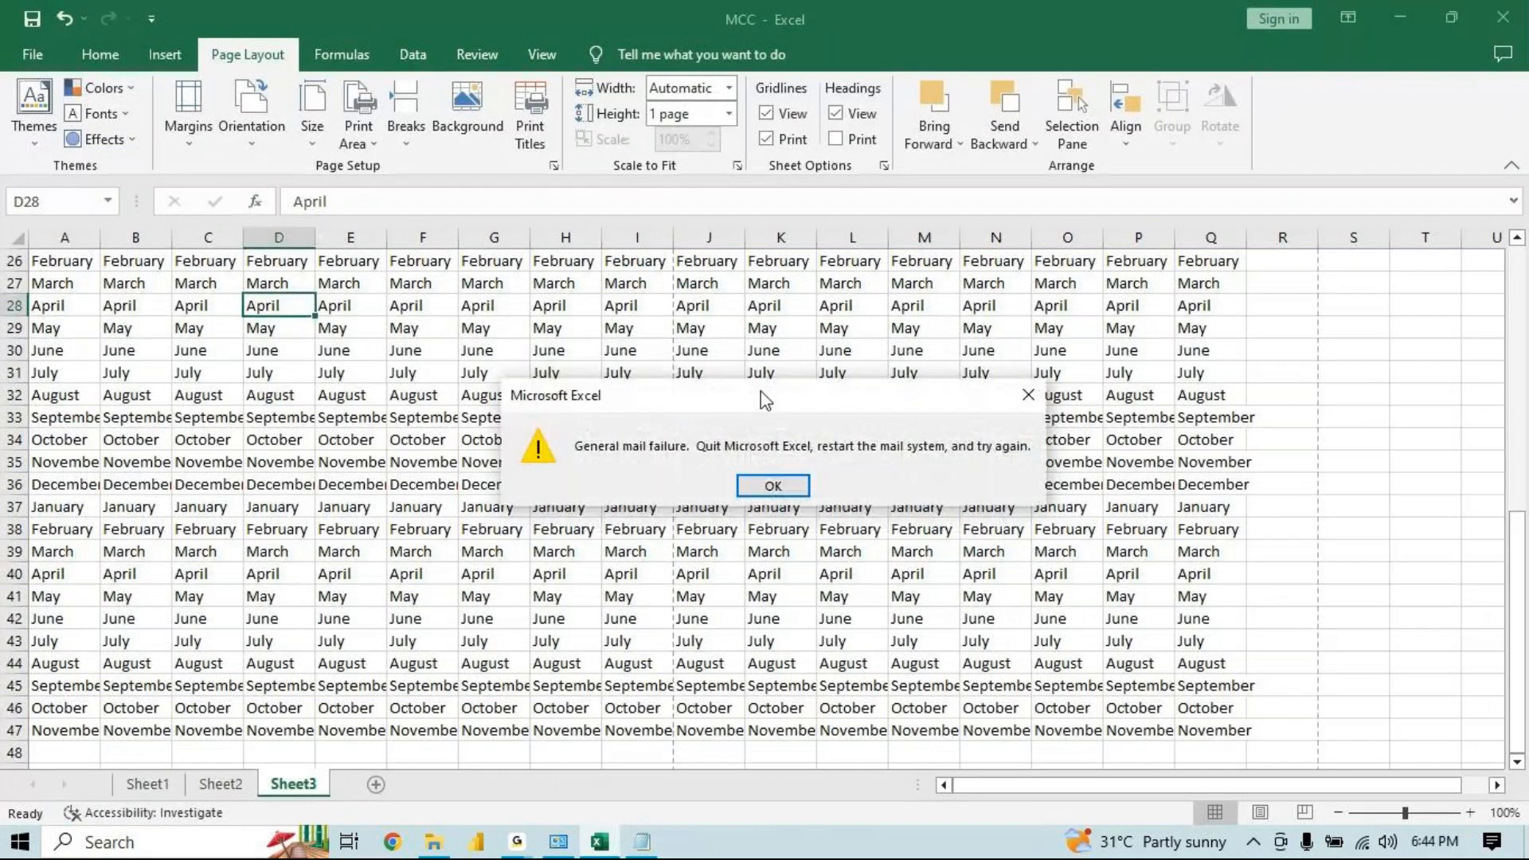
pyautogui.click(1028, 394)
# Browse the Export page and the Change File Type formats such as Template, Binary Workbook and Text
pyautogui.click(74, 605)
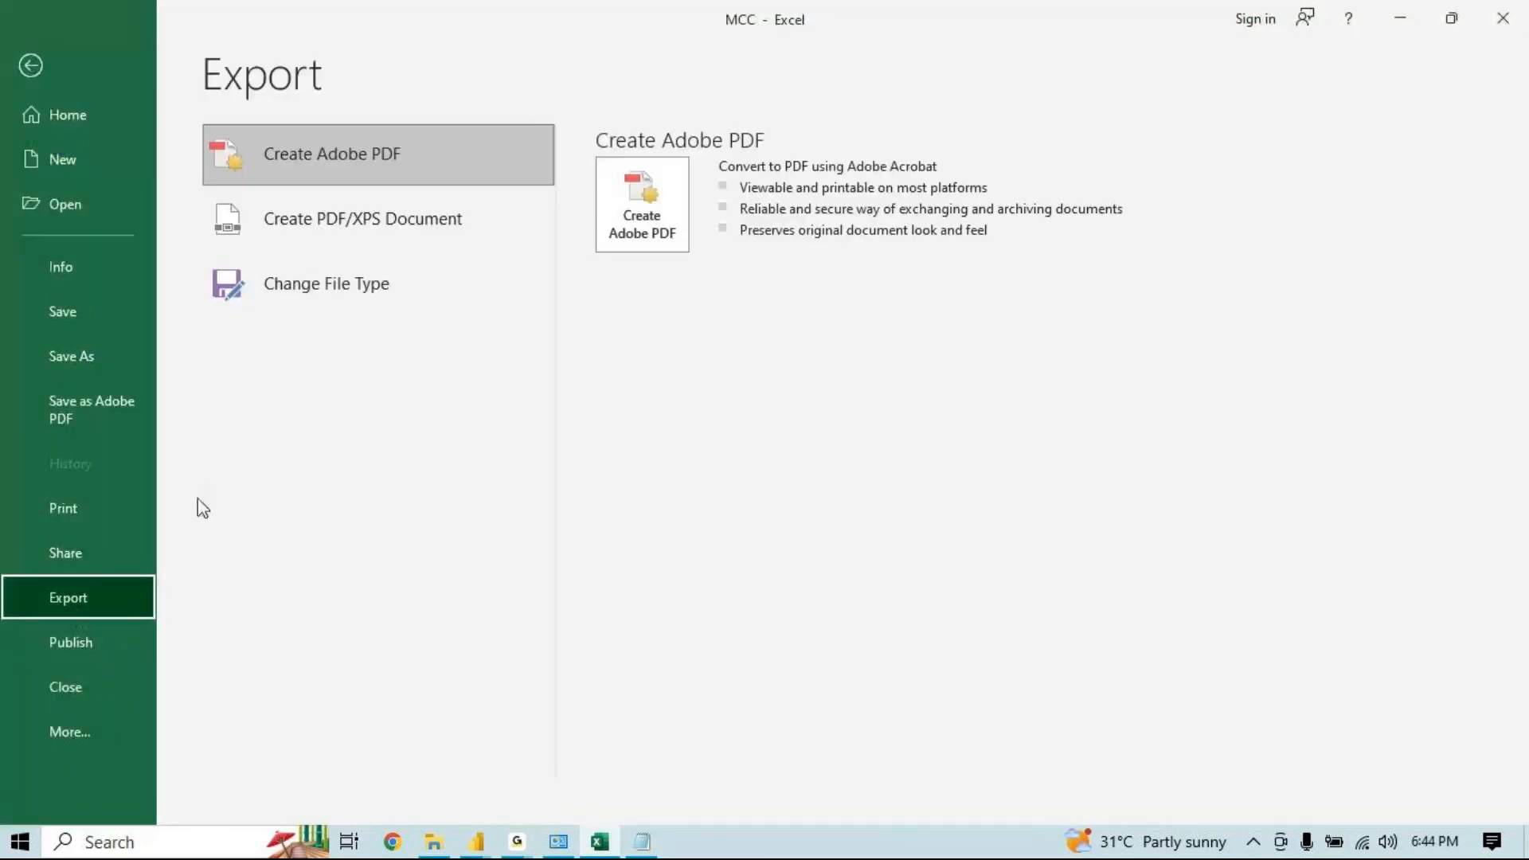
pyautogui.click(73, 557)
pyautogui.click(73, 594)
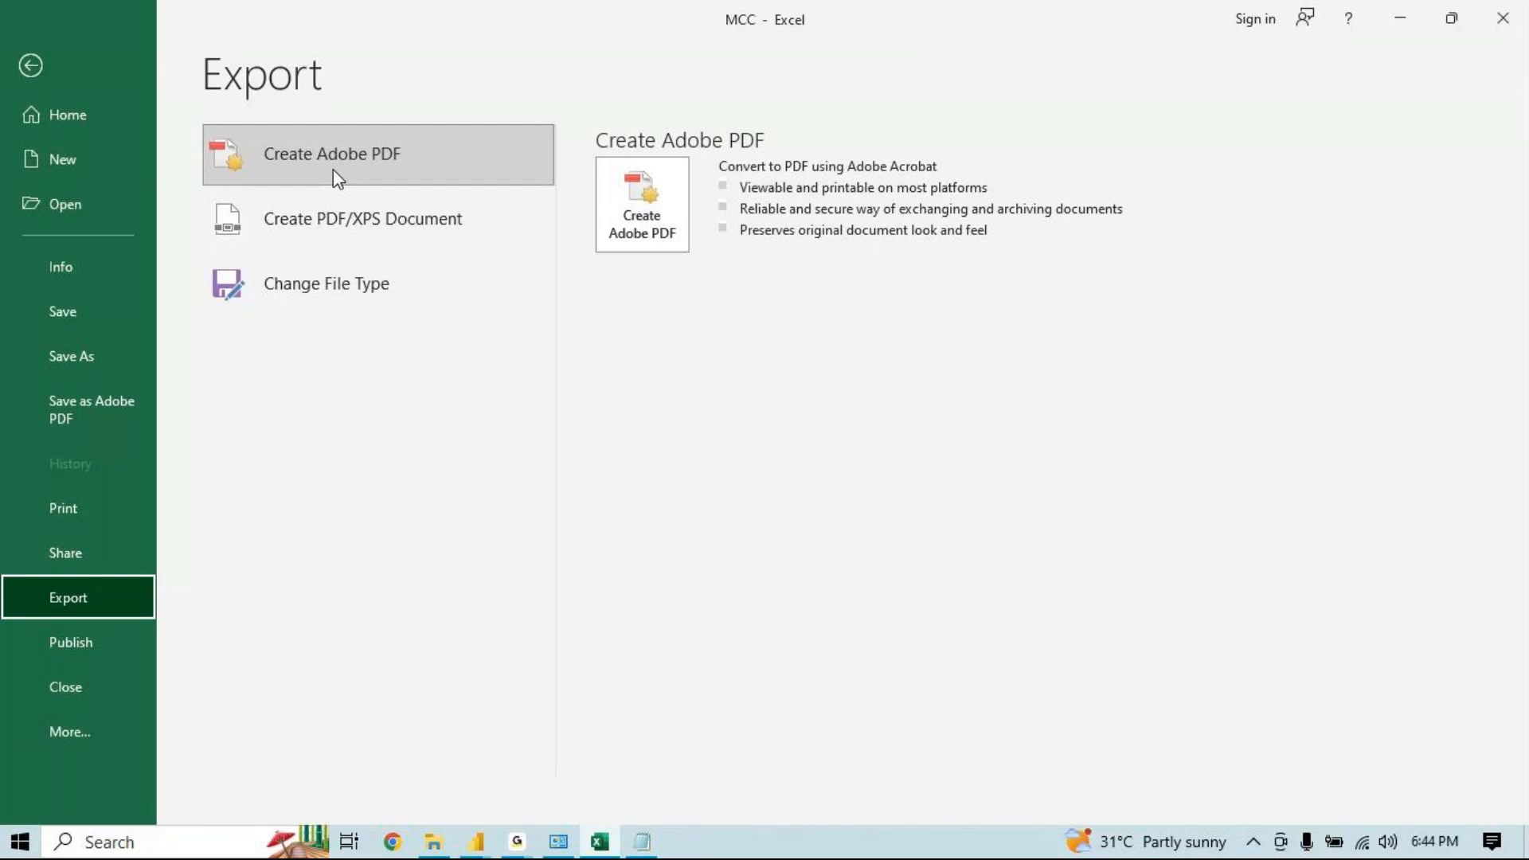
pyautogui.click(303, 284)
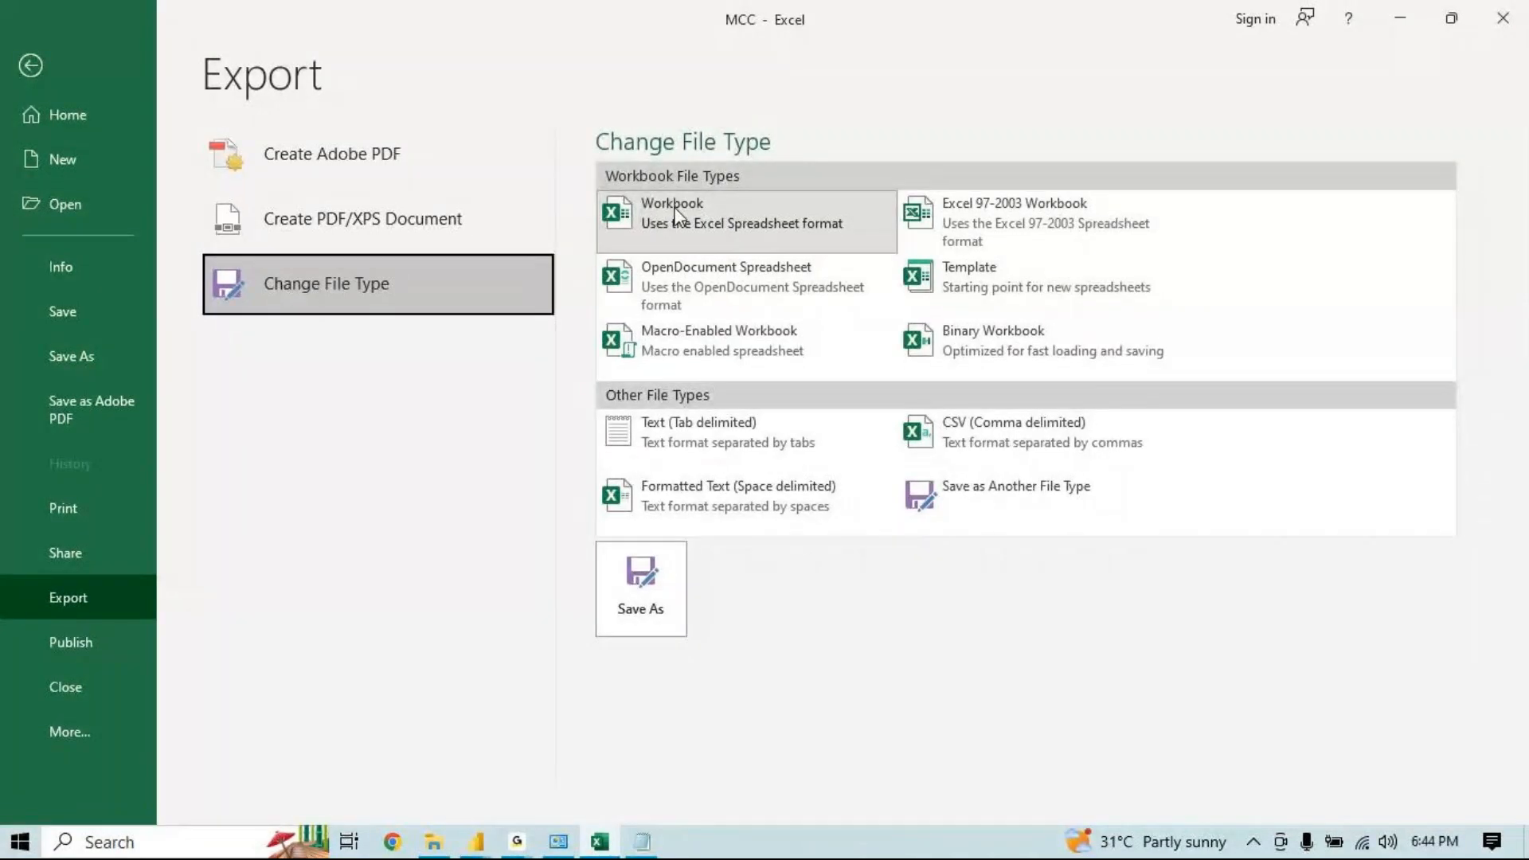
pyautogui.click(972, 275)
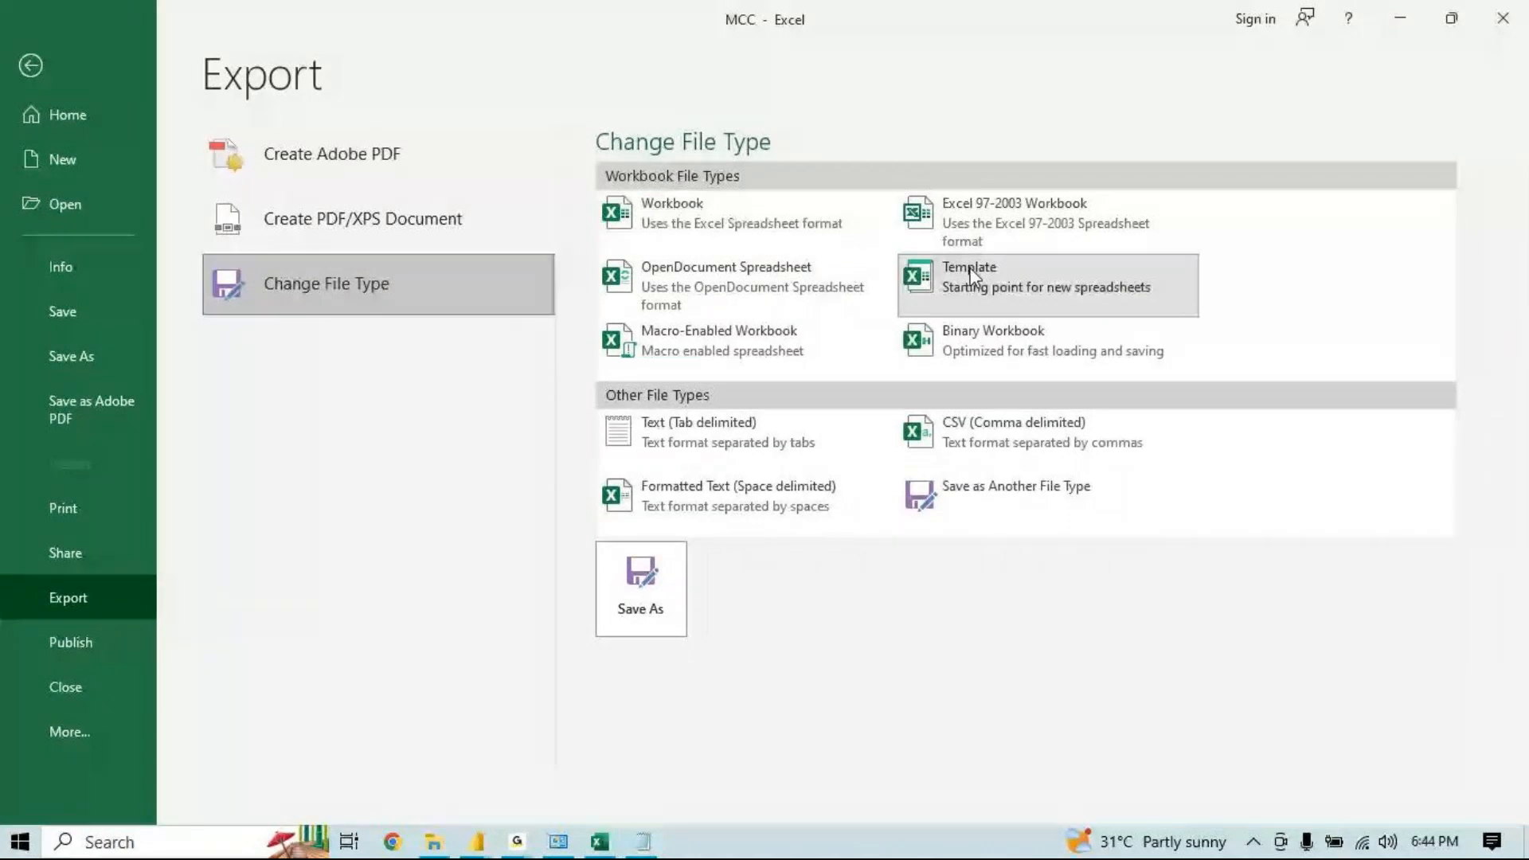
pyautogui.click(986, 339)
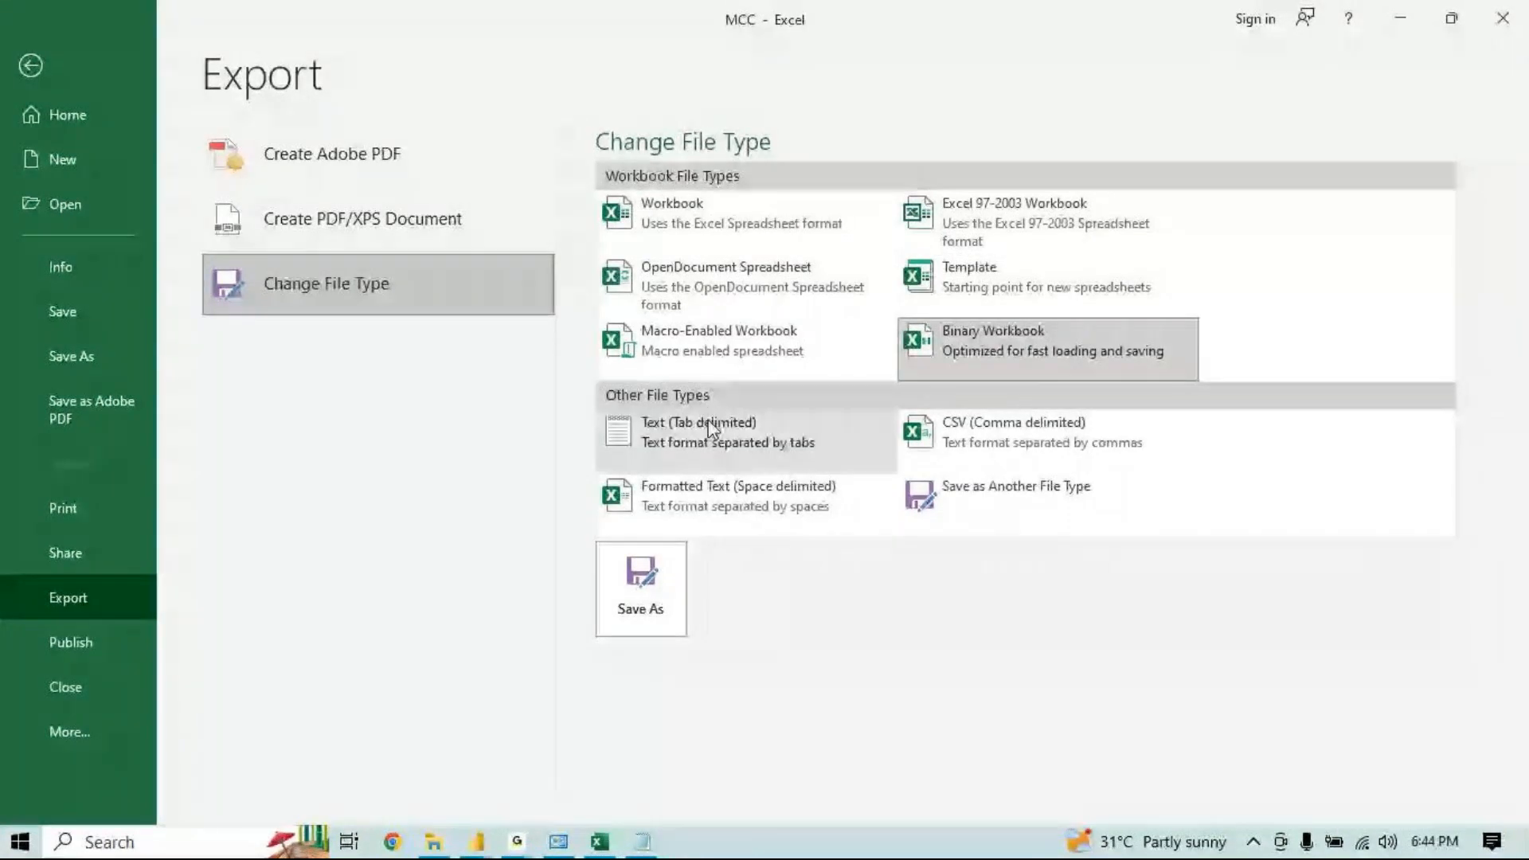
pyautogui.click(711, 430)
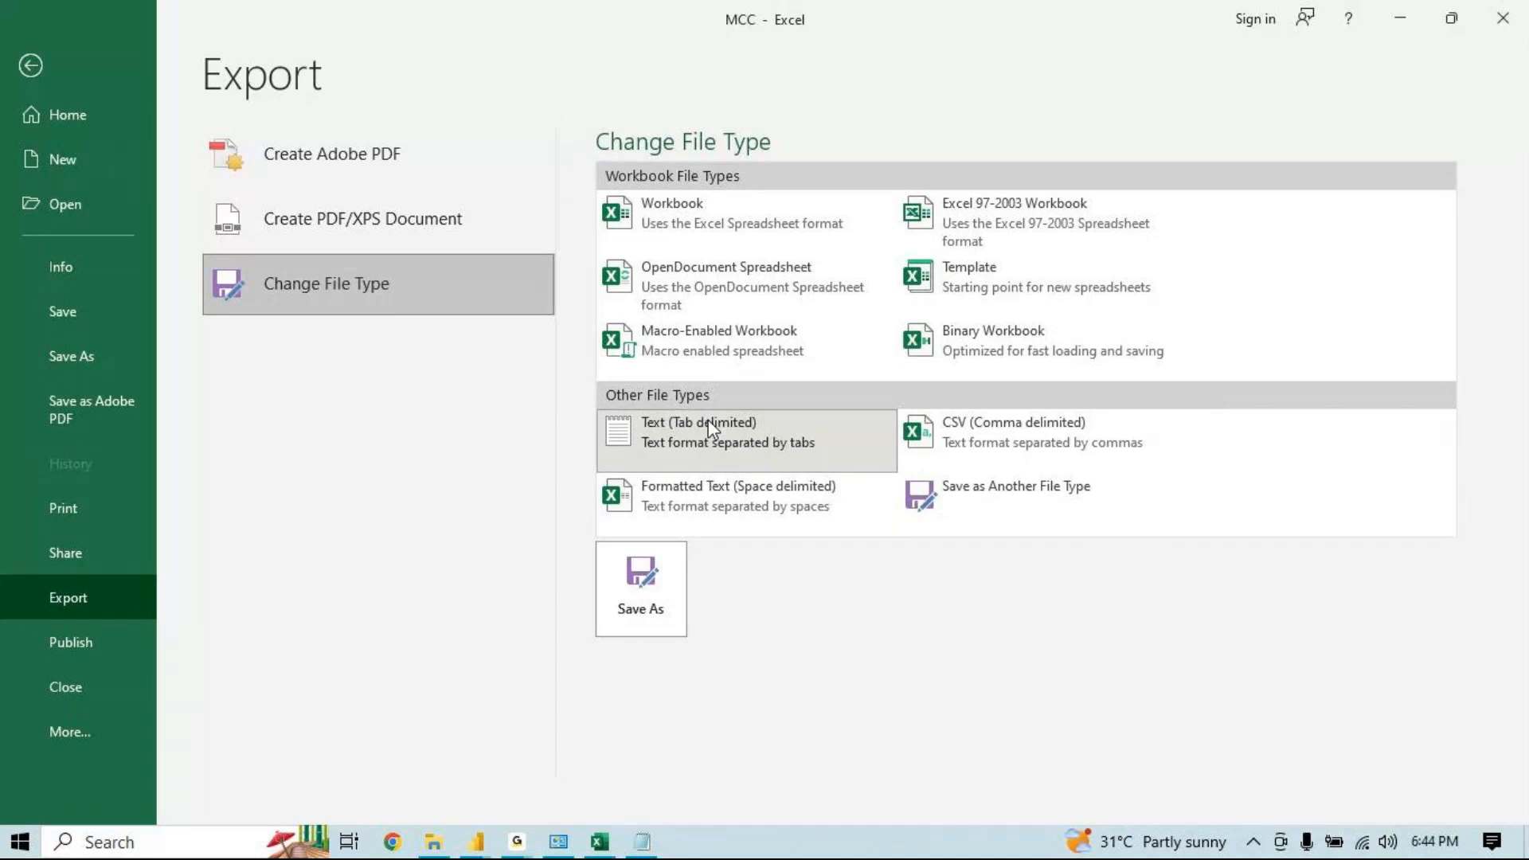
pyautogui.click(711, 430)
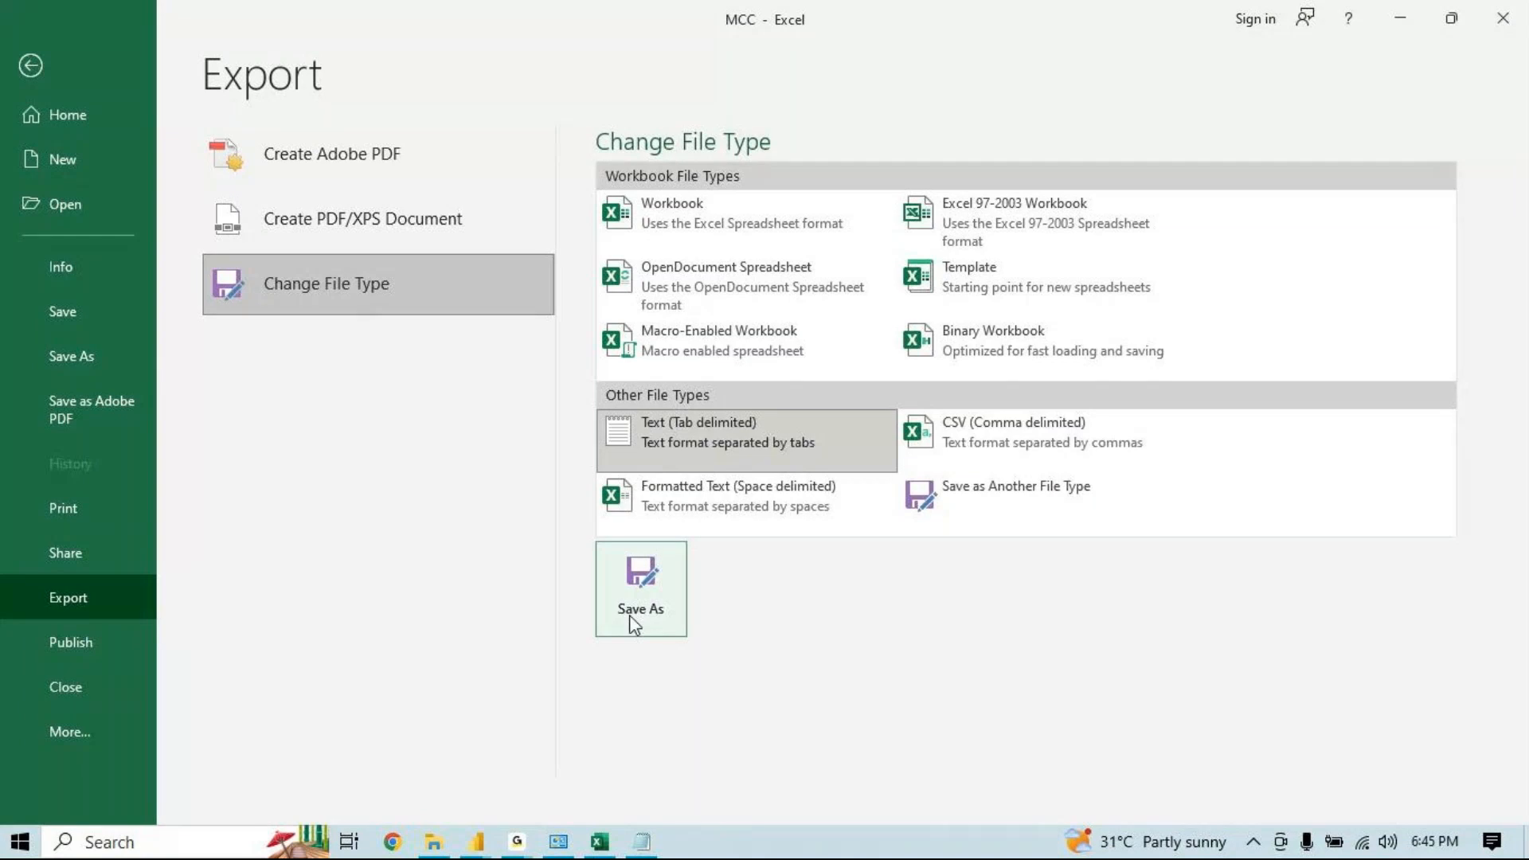
# Create a PDF/XPS document of the sheet, publishing it as MCC in Documents
pyautogui.click(309, 205)
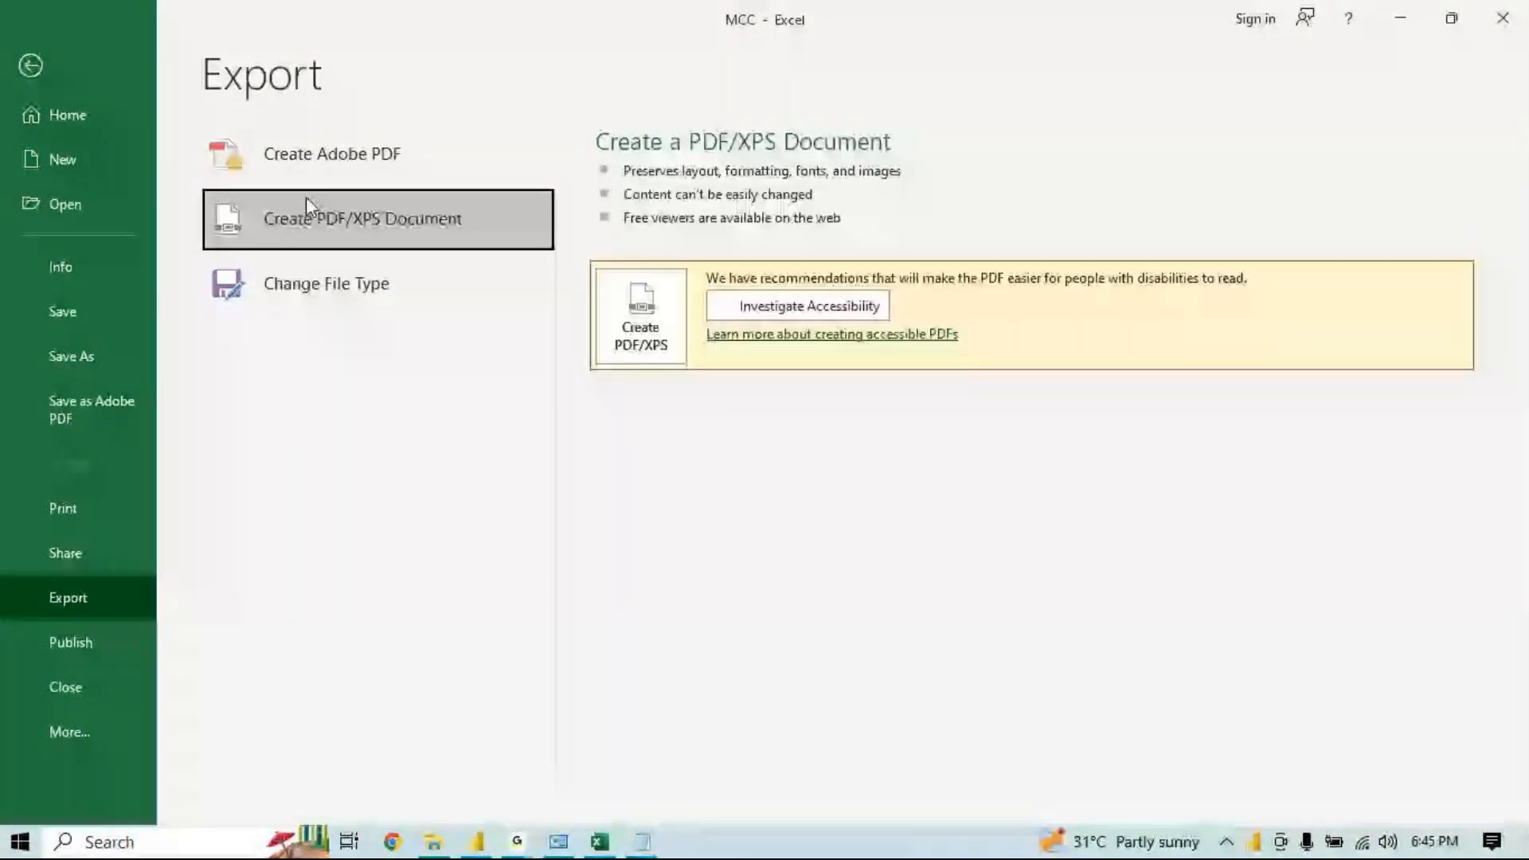
pyautogui.click(618, 319)
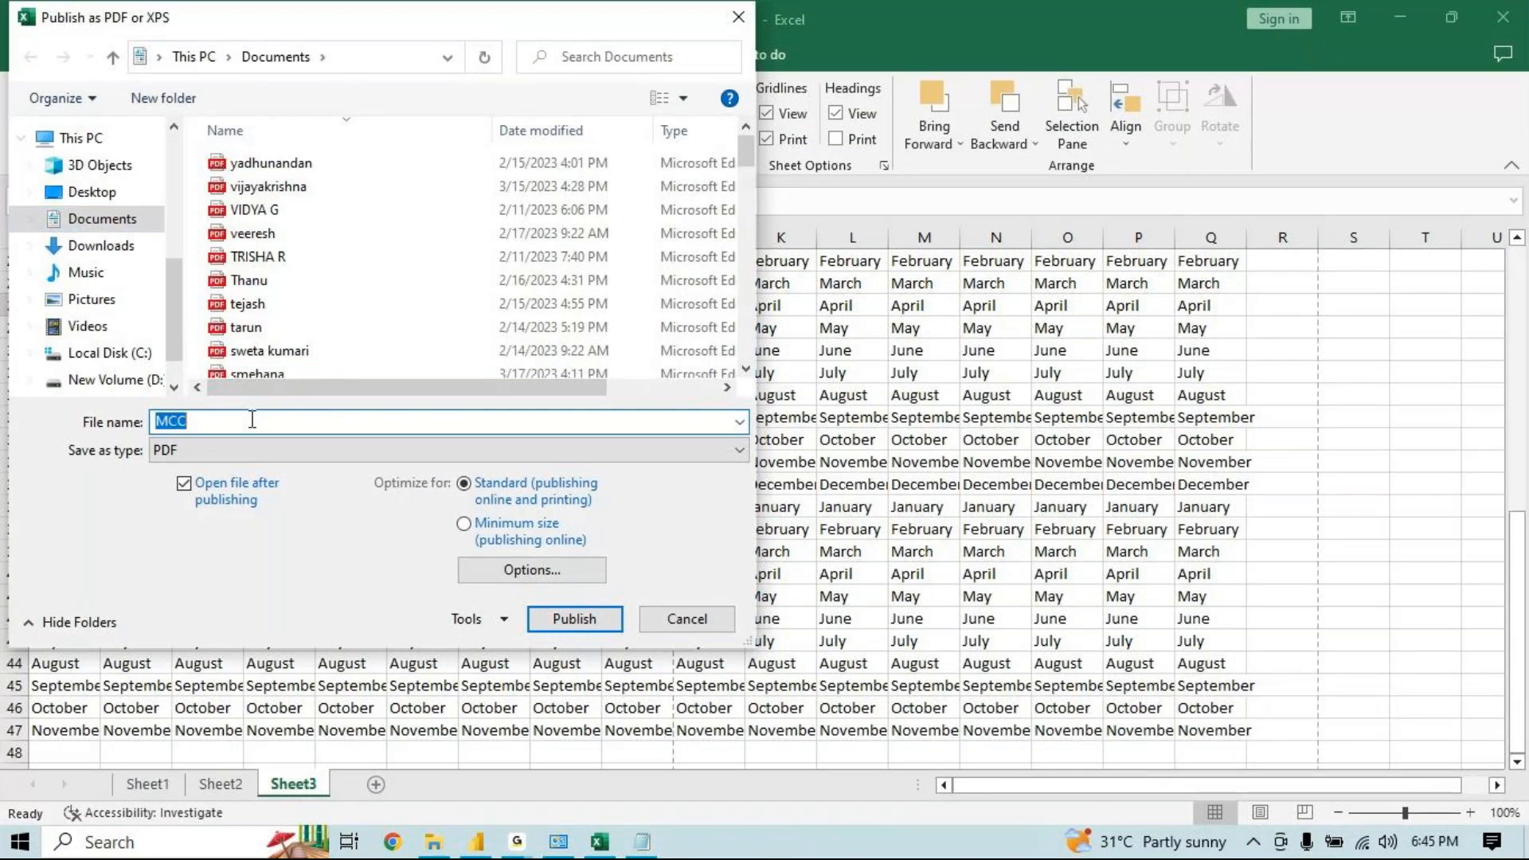
pyautogui.click(549, 625)
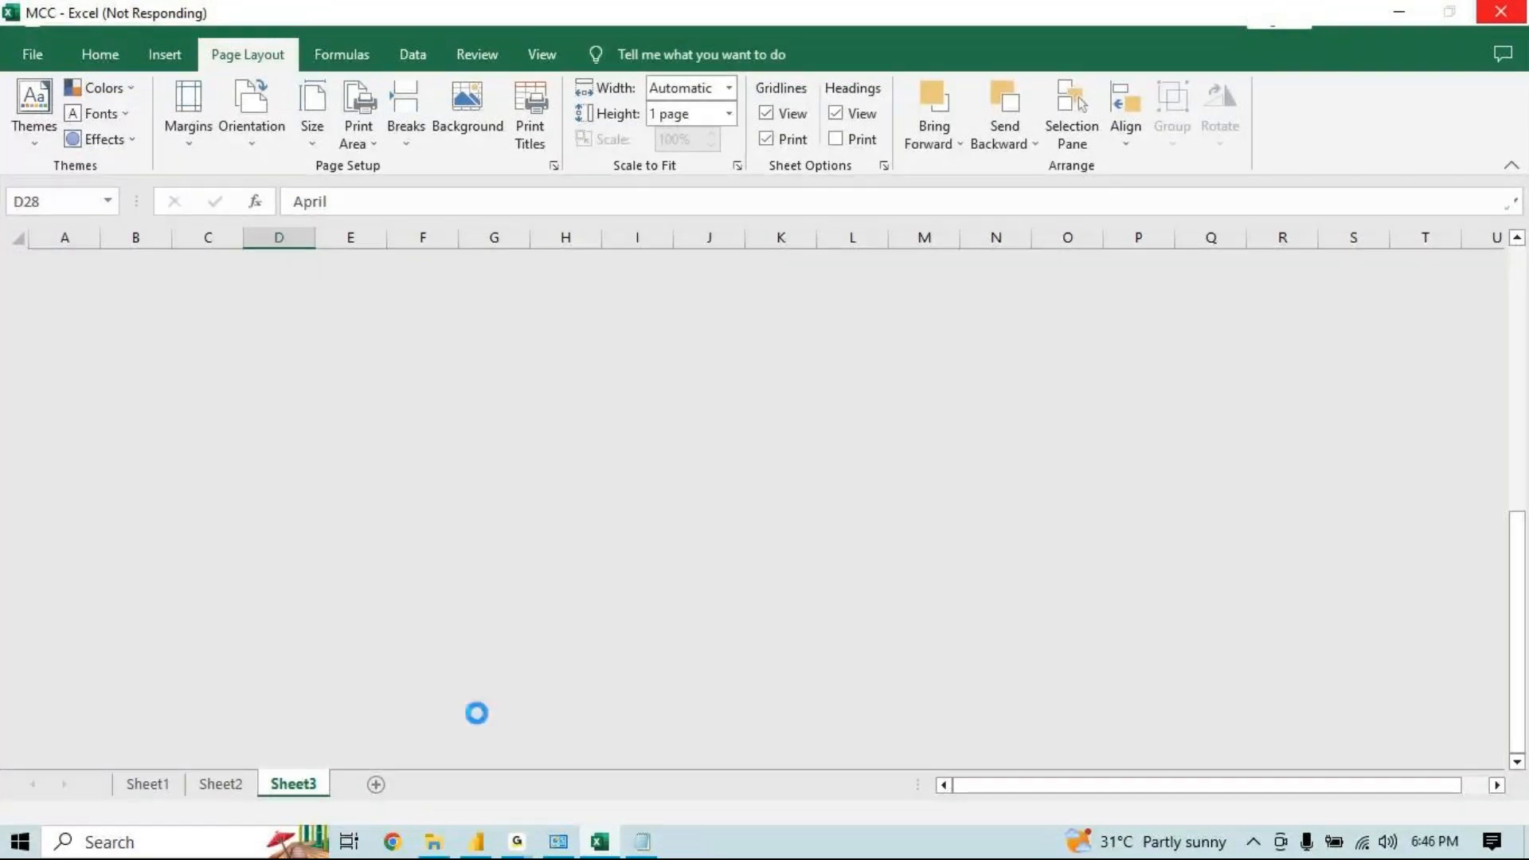
pyautogui.moveTo(474, 848)
pyautogui.moveTo(588, 679)
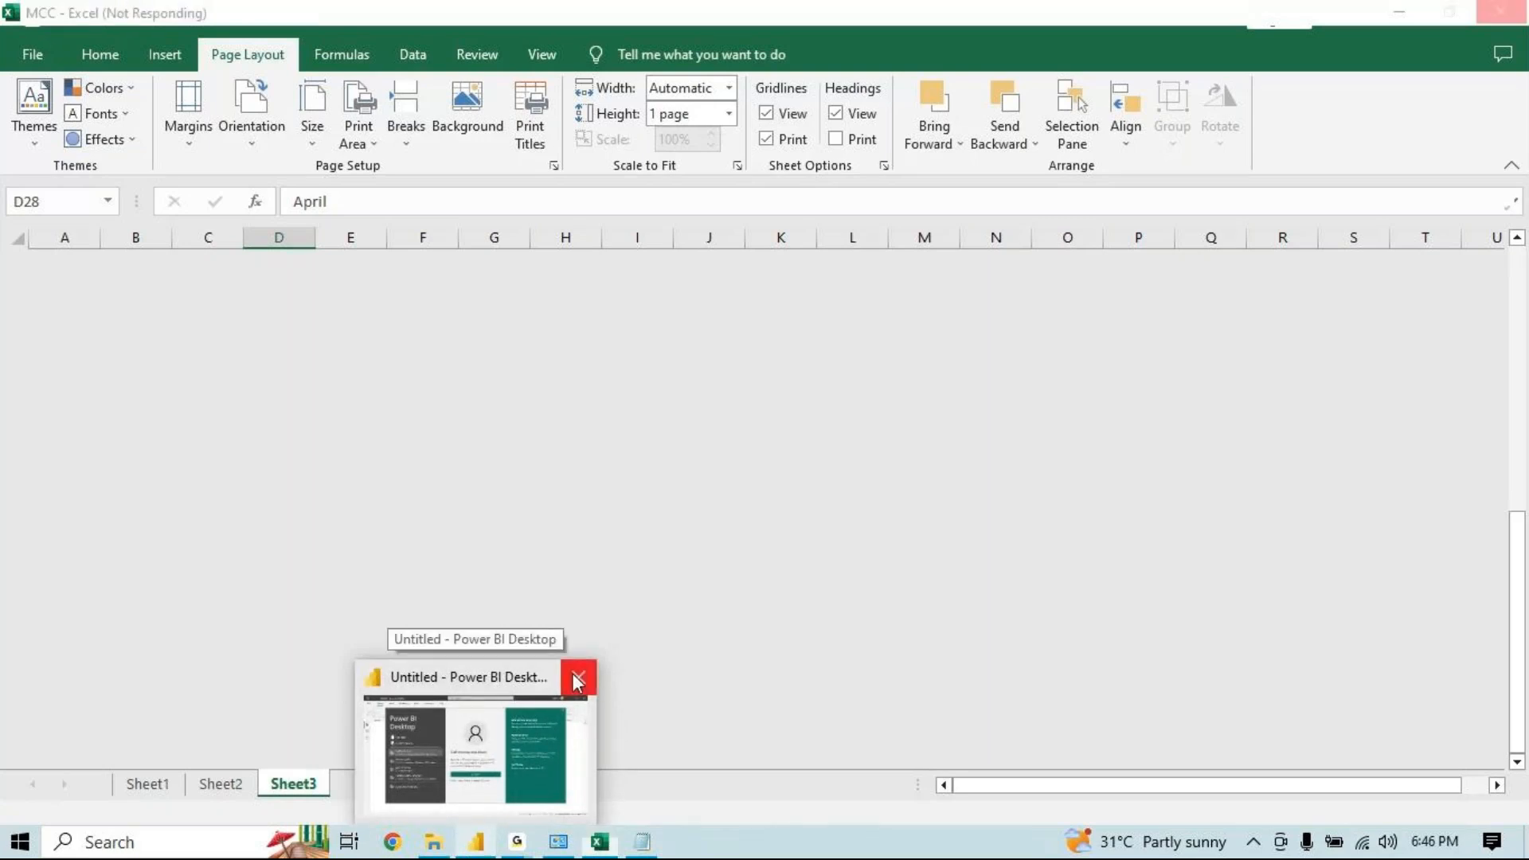
pyautogui.click(577, 679)
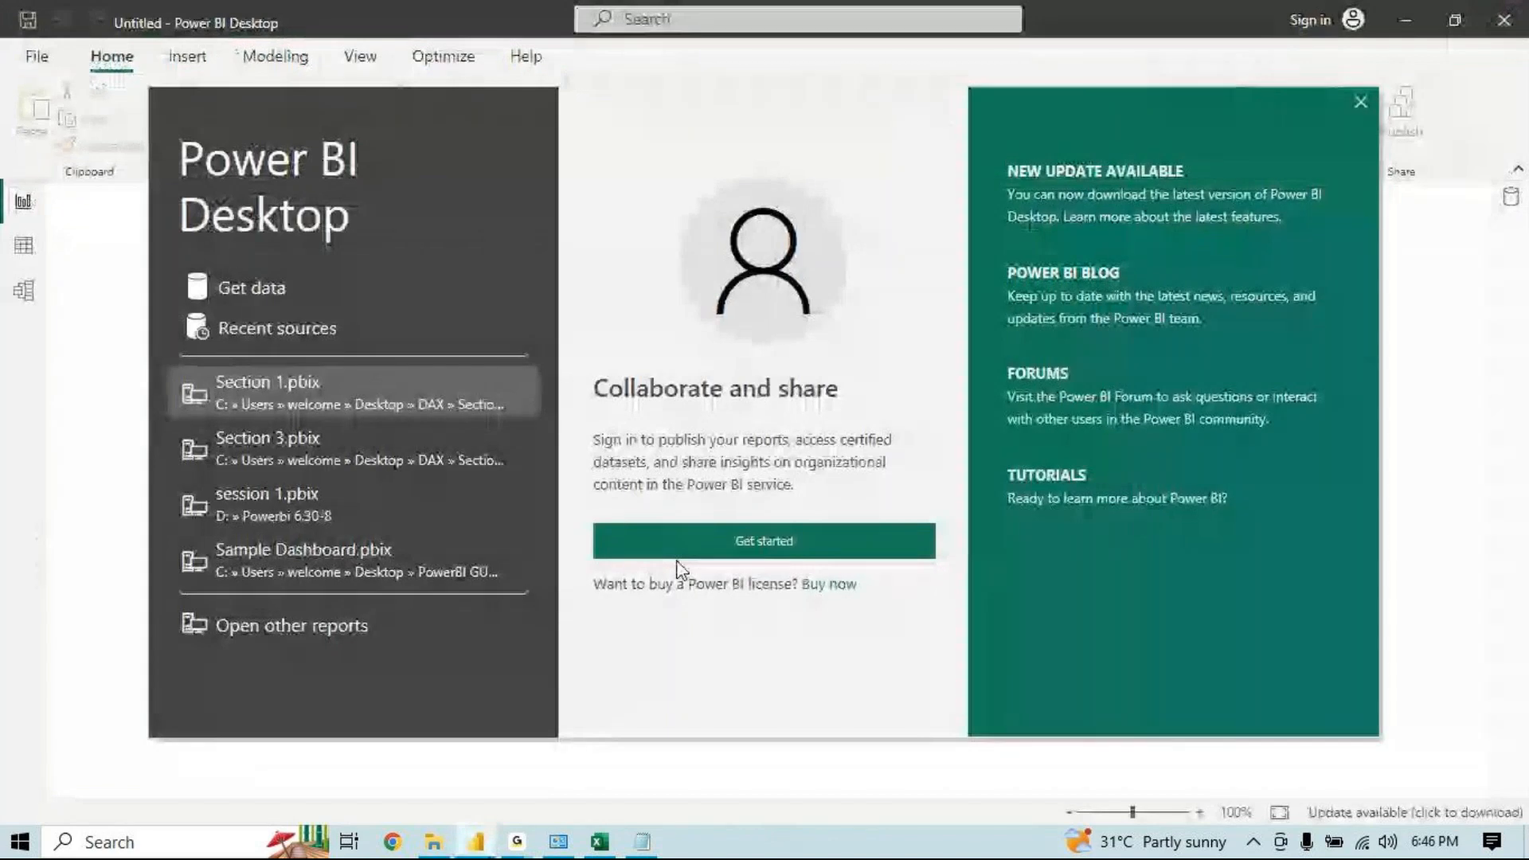
pyautogui.click(1359, 102)
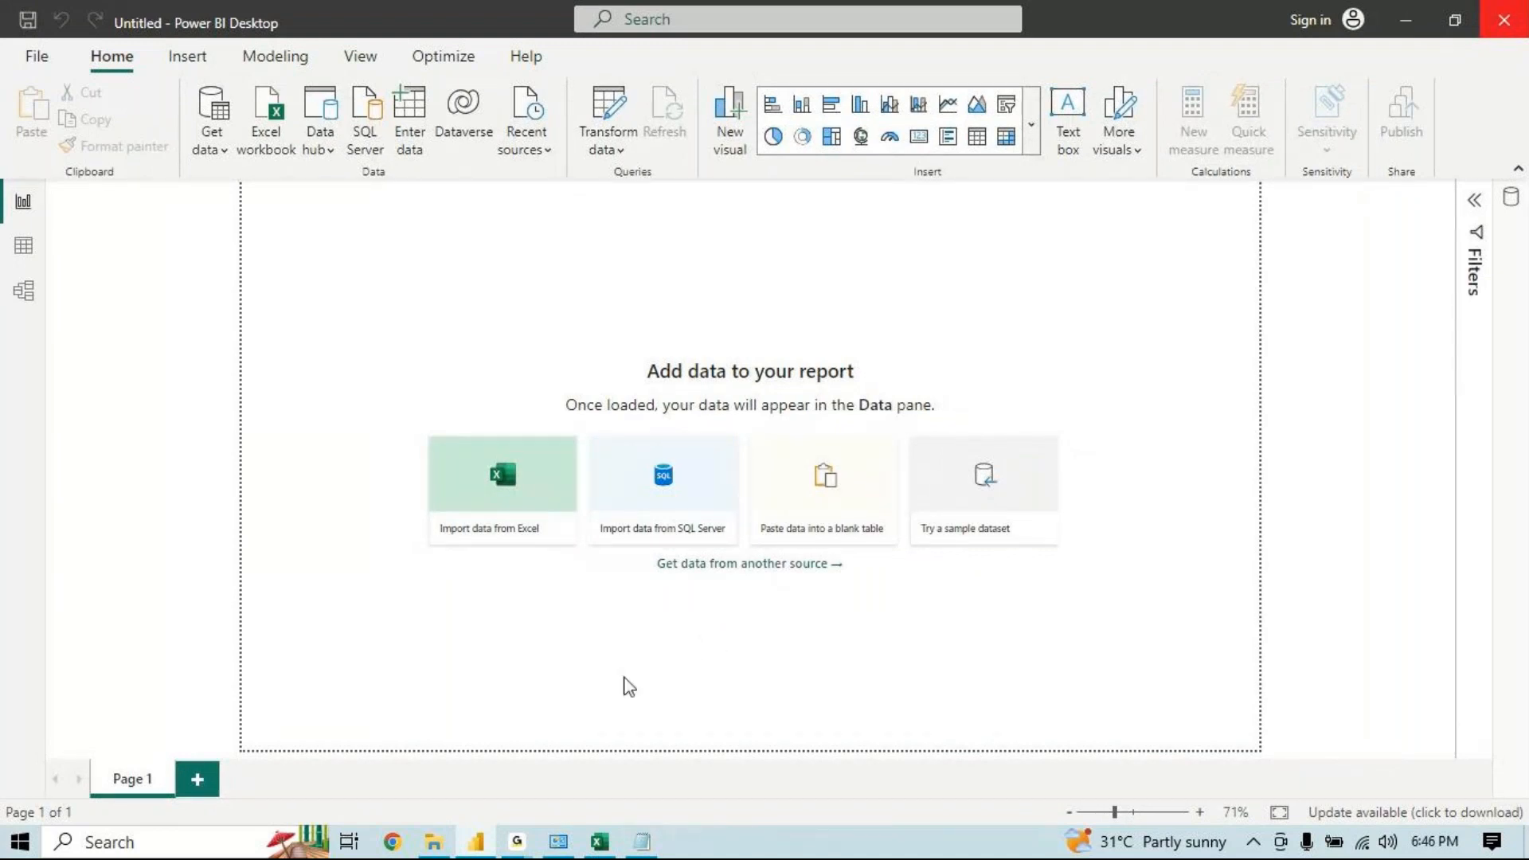
# Scroll through both pages of the published MCC PDF in the browser
pyautogui.click(600, 841)
pyautogui.moveTo(487, 854)
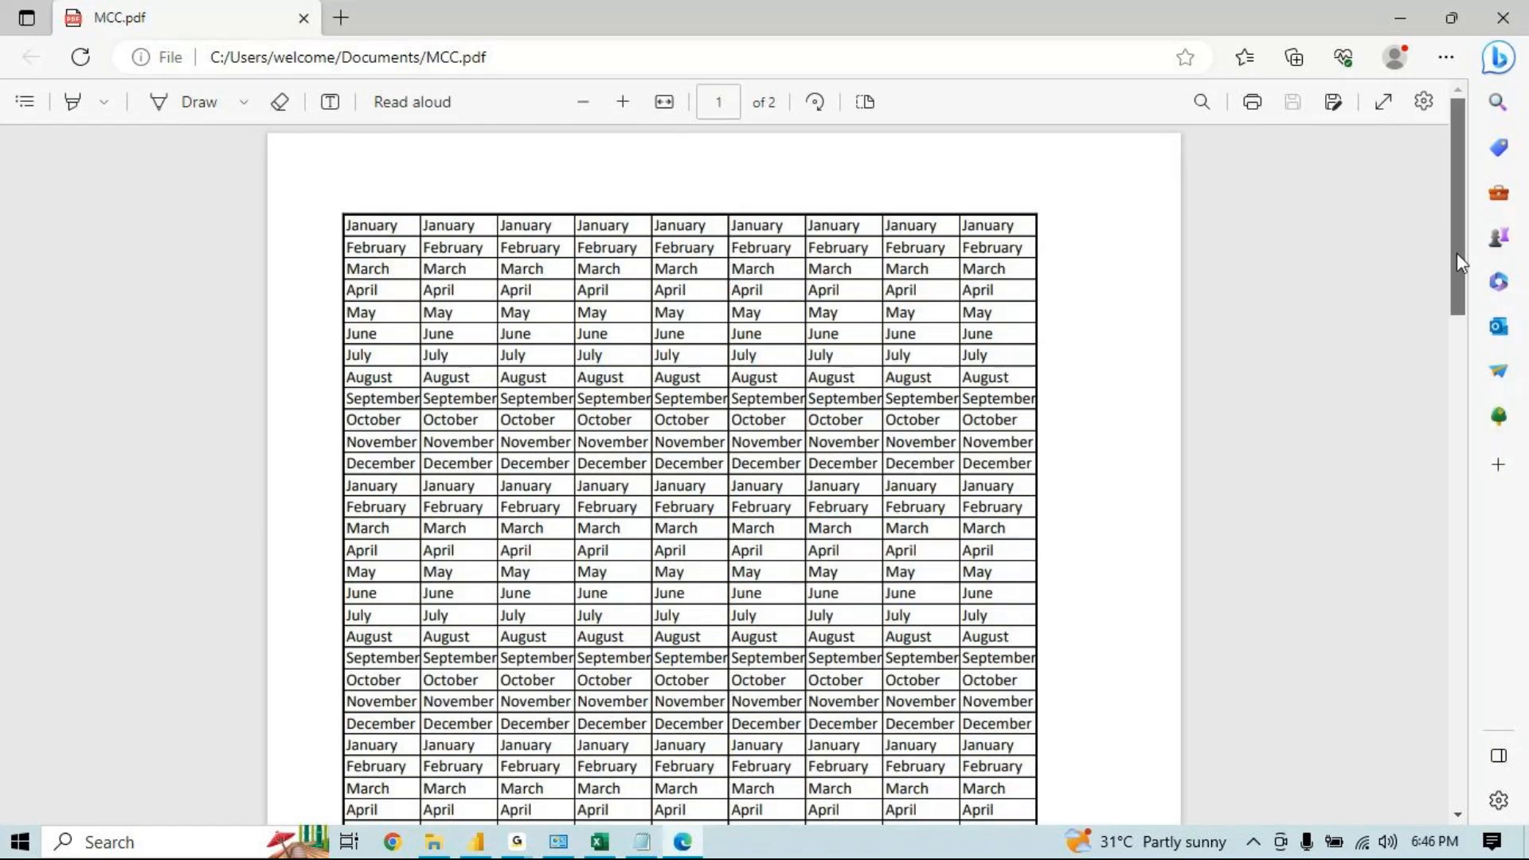
pyautogui.moveTo(1457, 252); pyautogui.dragTo(1441, 412)
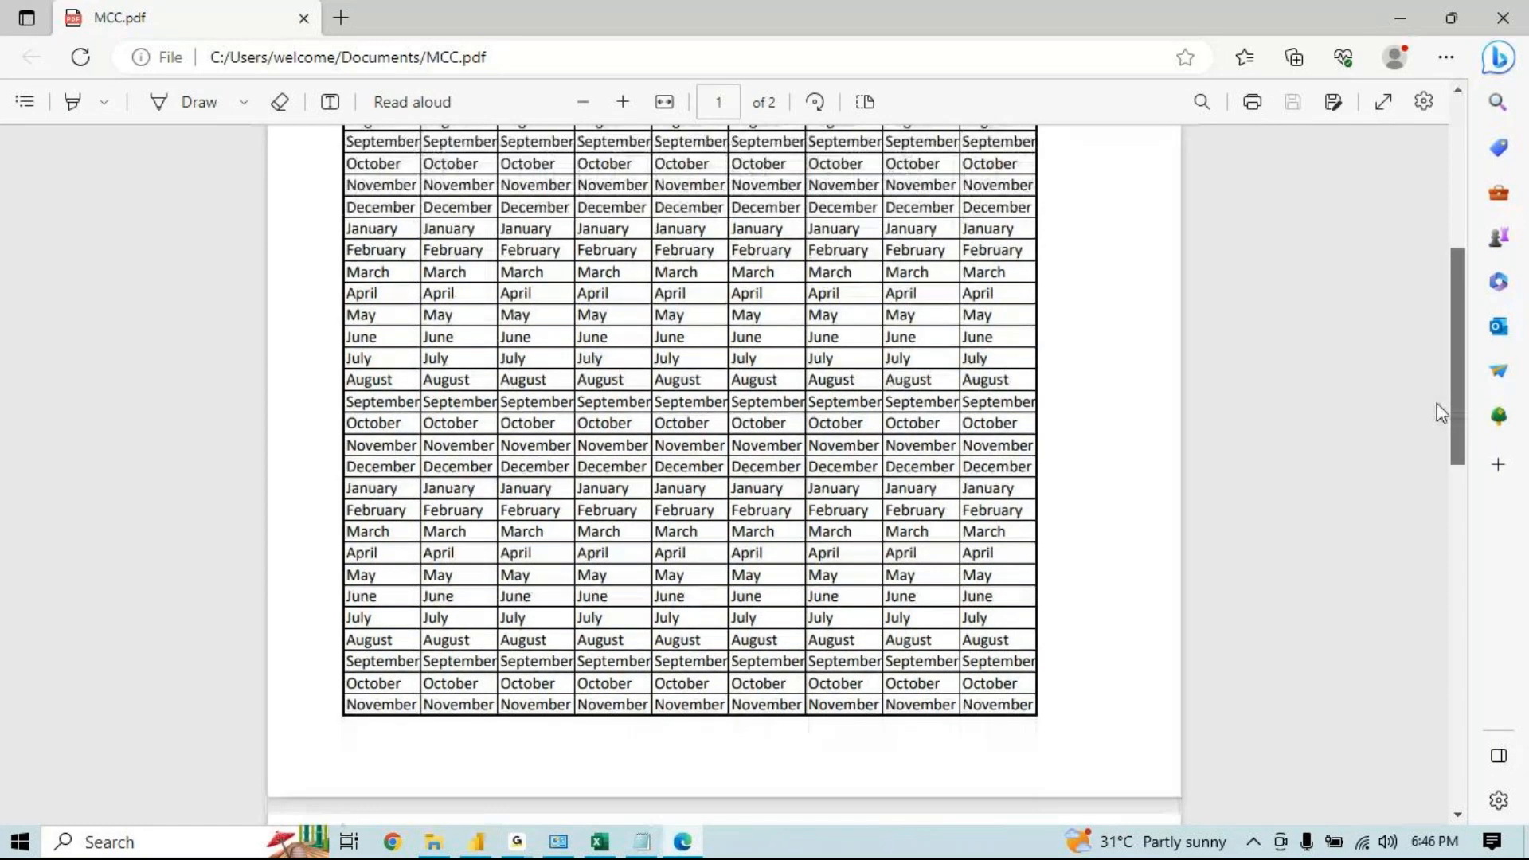
pyautogui.scroll(-8, 1436, 403)
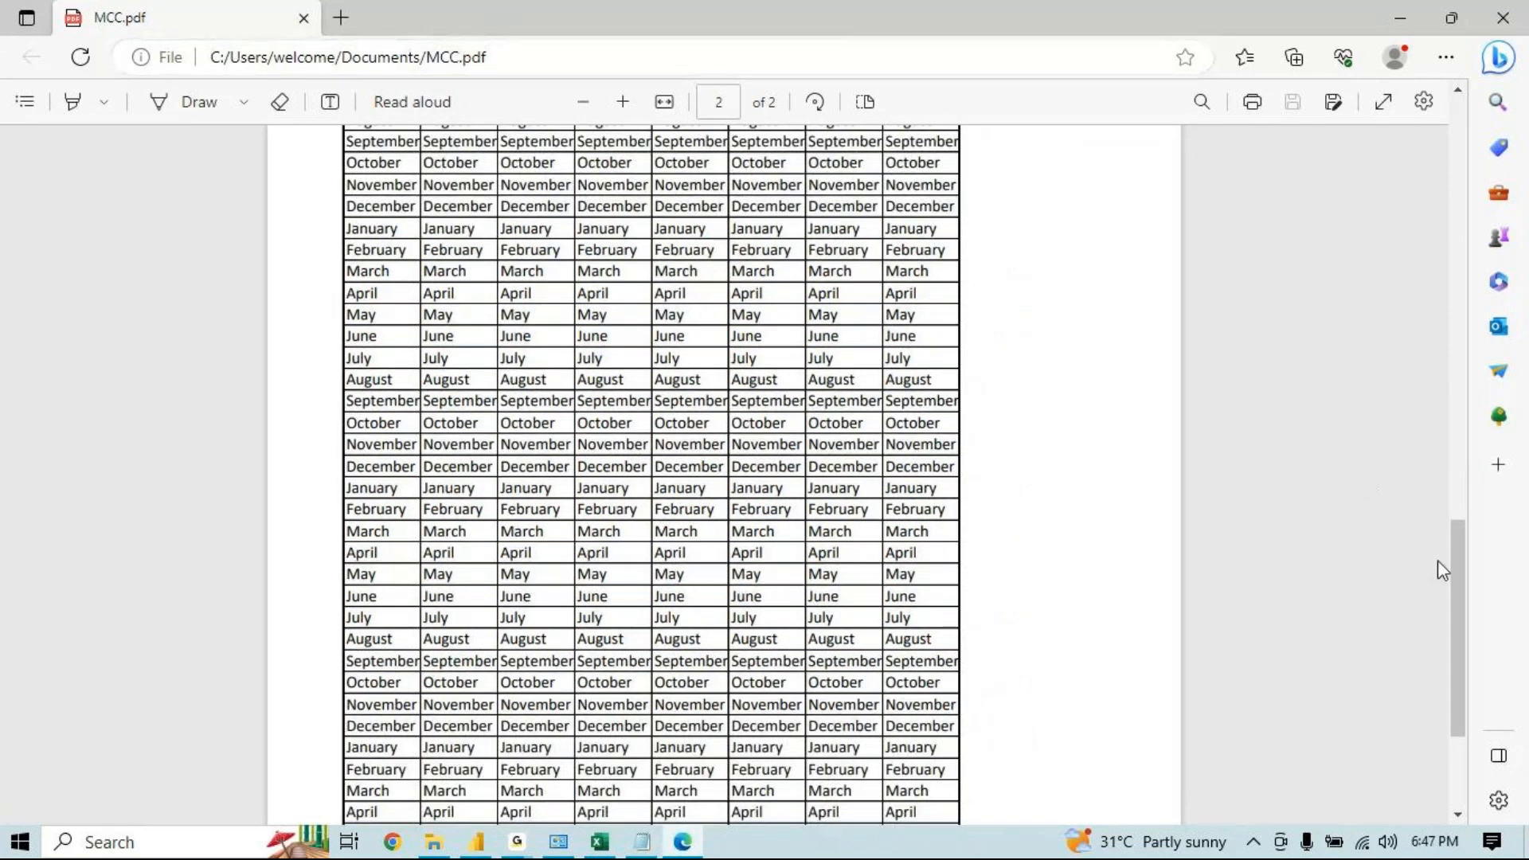
pyautogui.moveTo(1460, 589); pyautogui.dragTo(1372, 252)
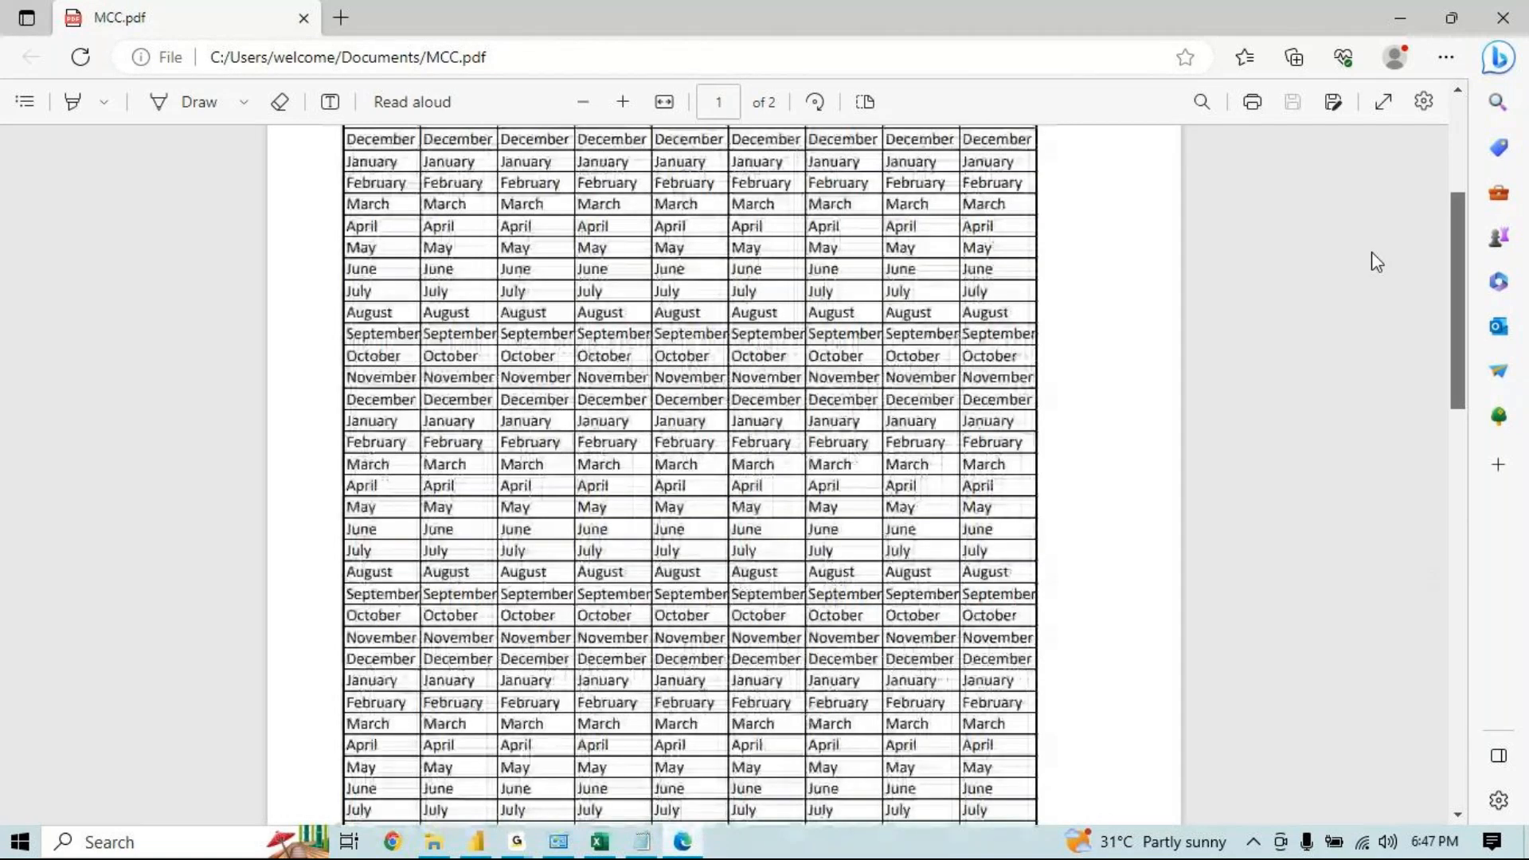
pyautogui.scroll(3, 1371, 262)
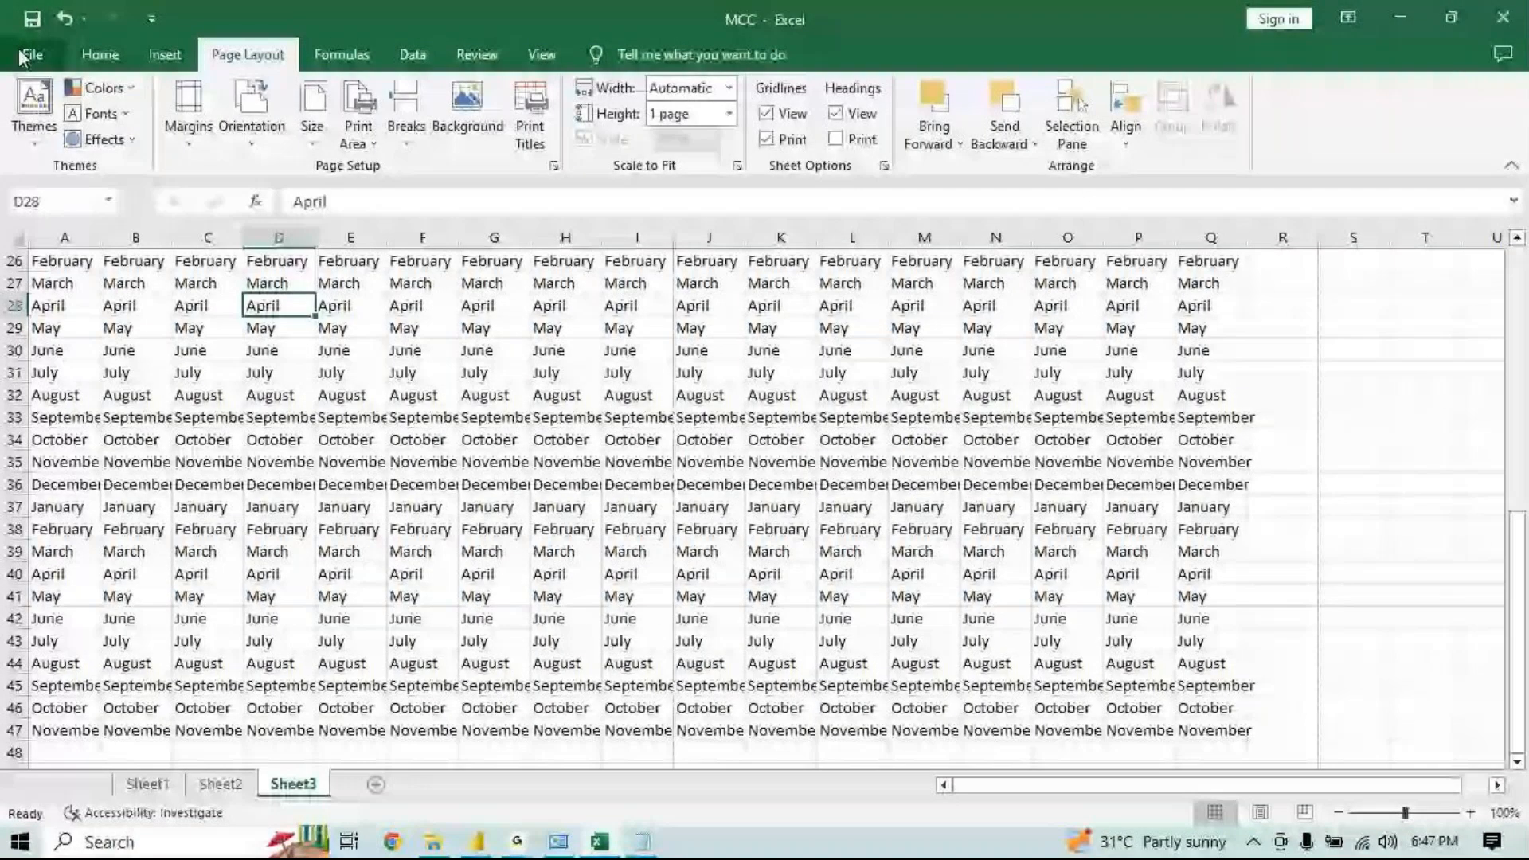
# Open the Publish to Power BI page of the workbook's file options
pyautogui.click(22, 56)
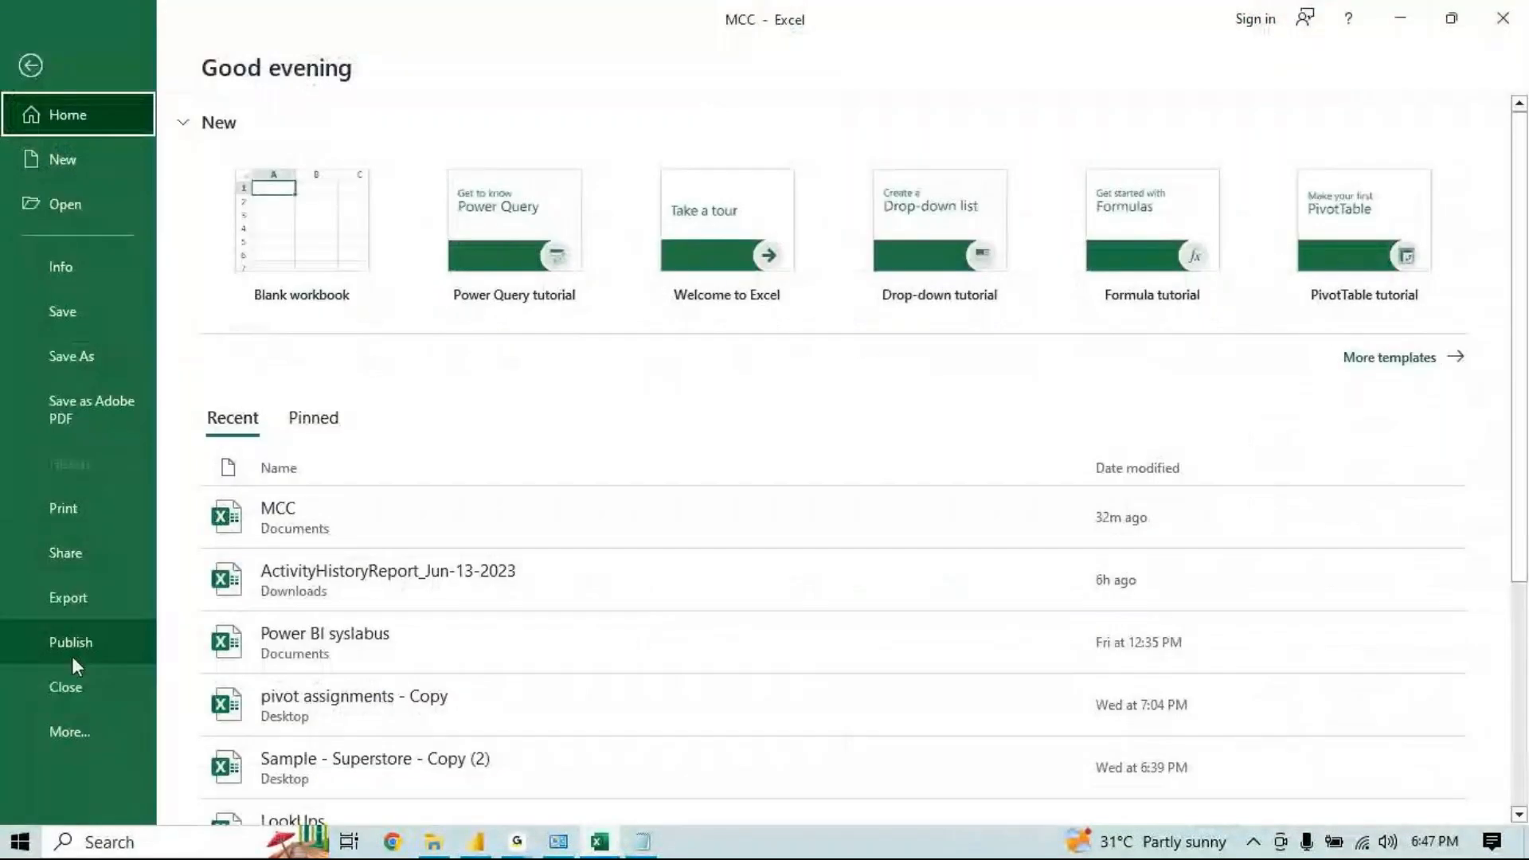
pyautogui.click(77, 637)
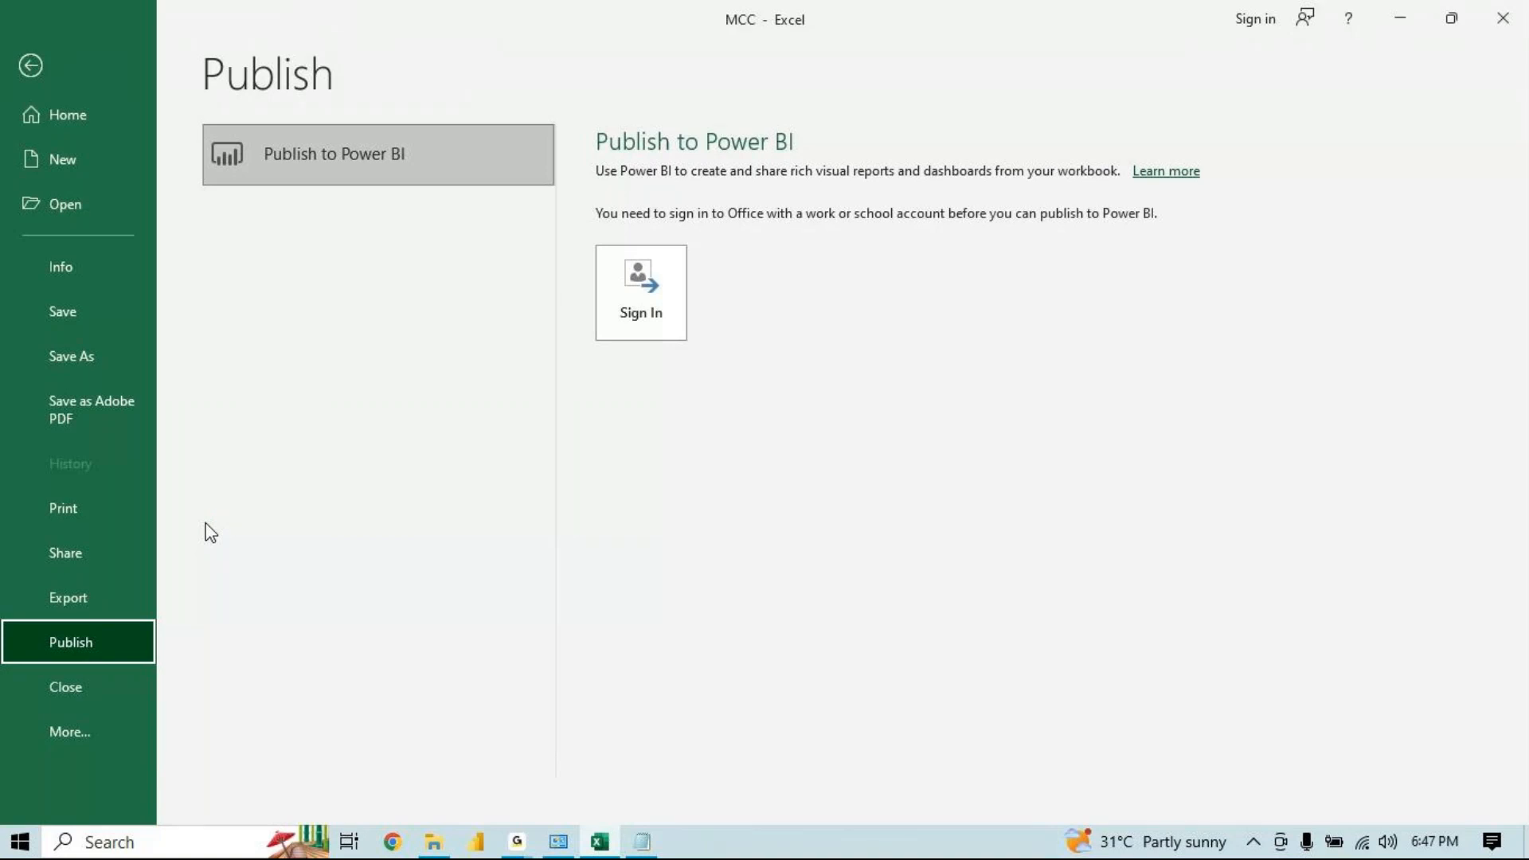
# Close the MCC workbook without saving changes
pyautogui.click(70, 698)
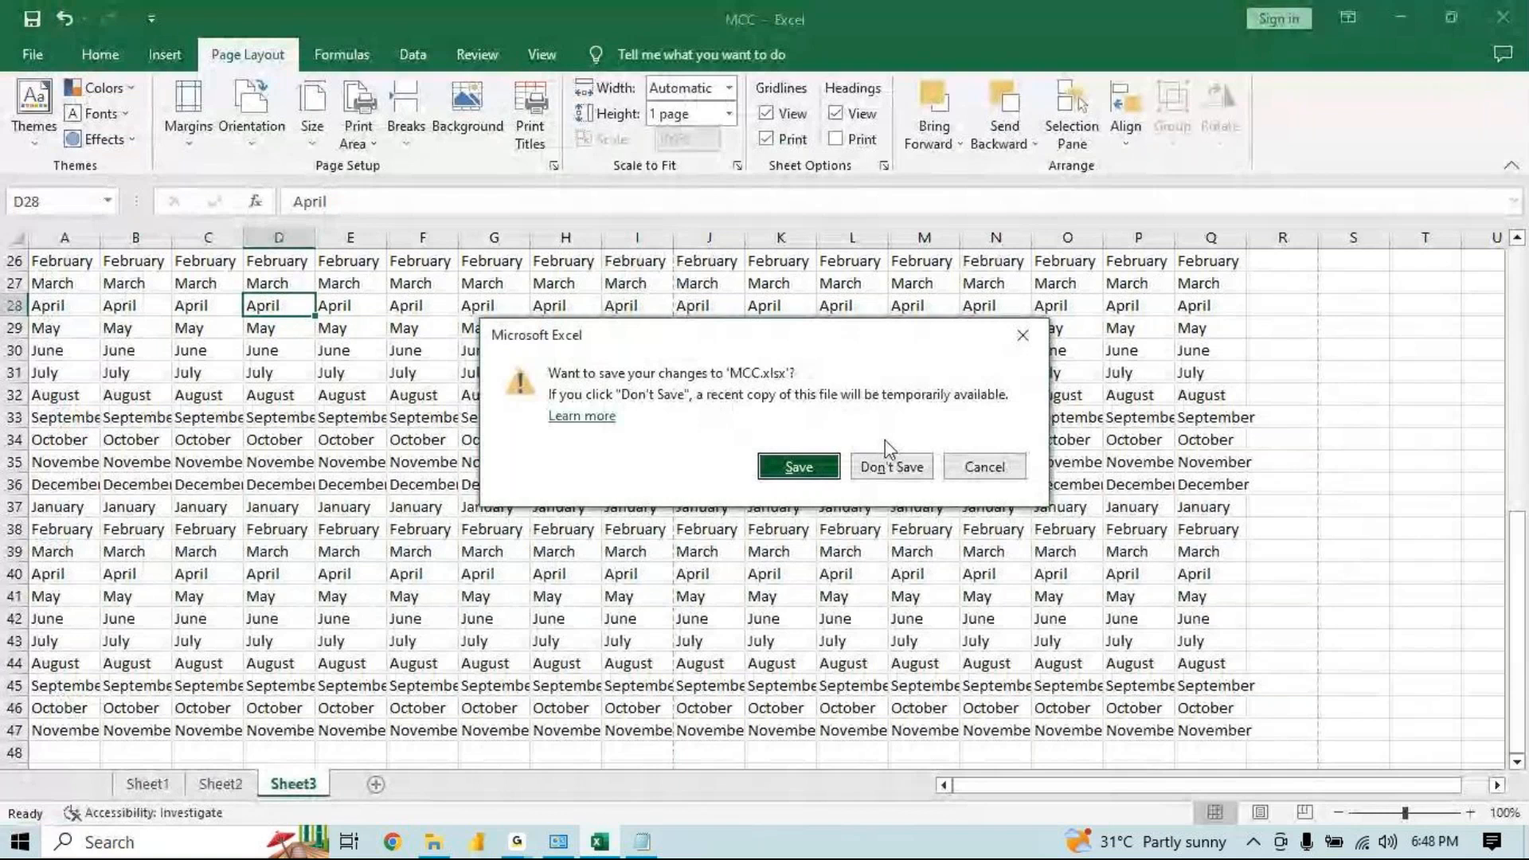
pyautogui.click(890, 466)
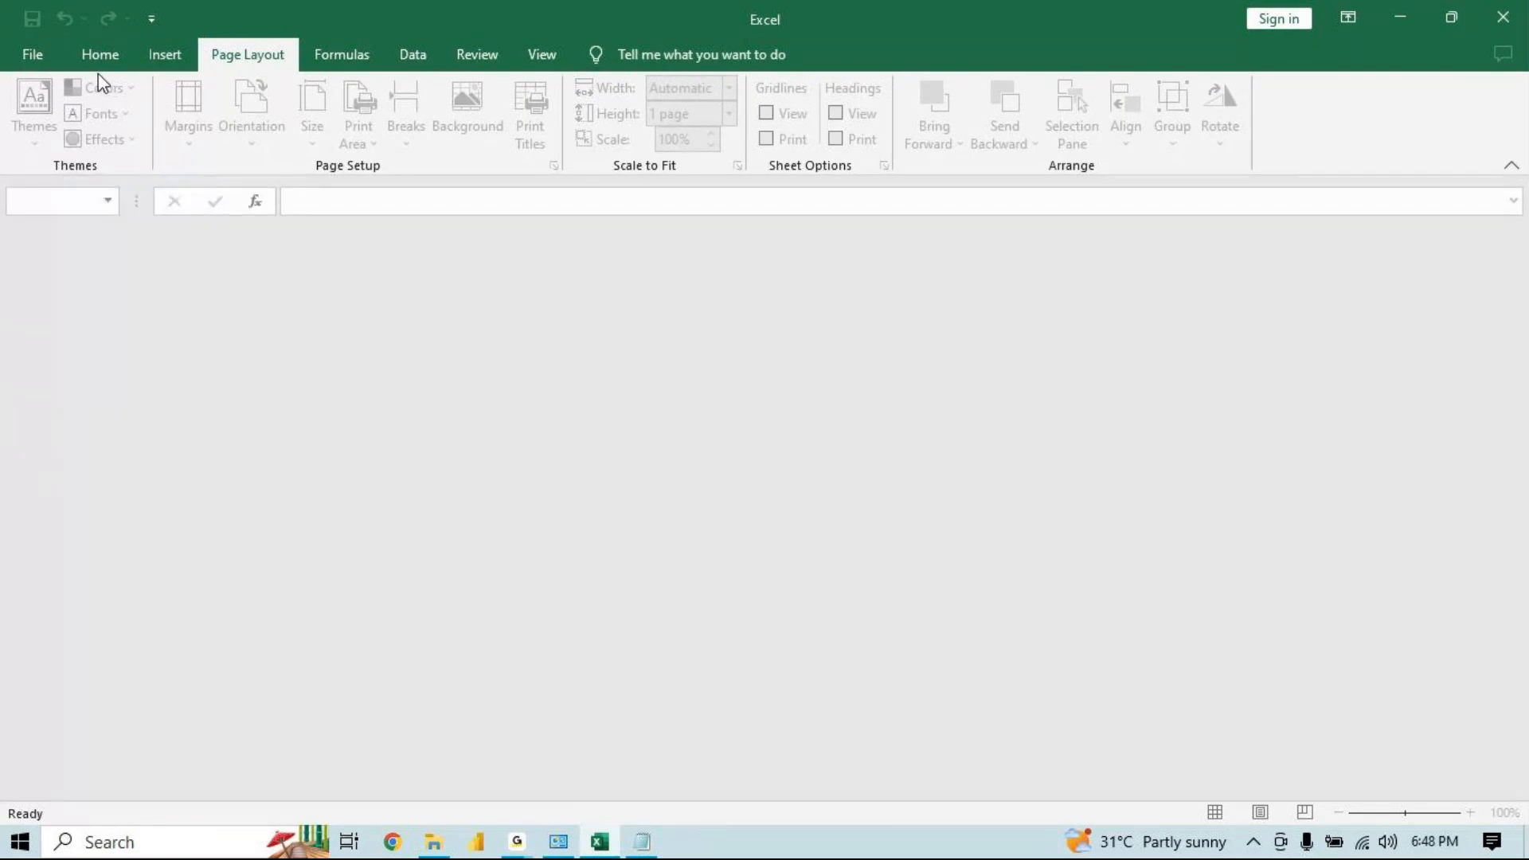
# Reopen the recent MCC workbook, entering the open password and the write-access password
pyautogui.hotkey('ctrl', 'o')
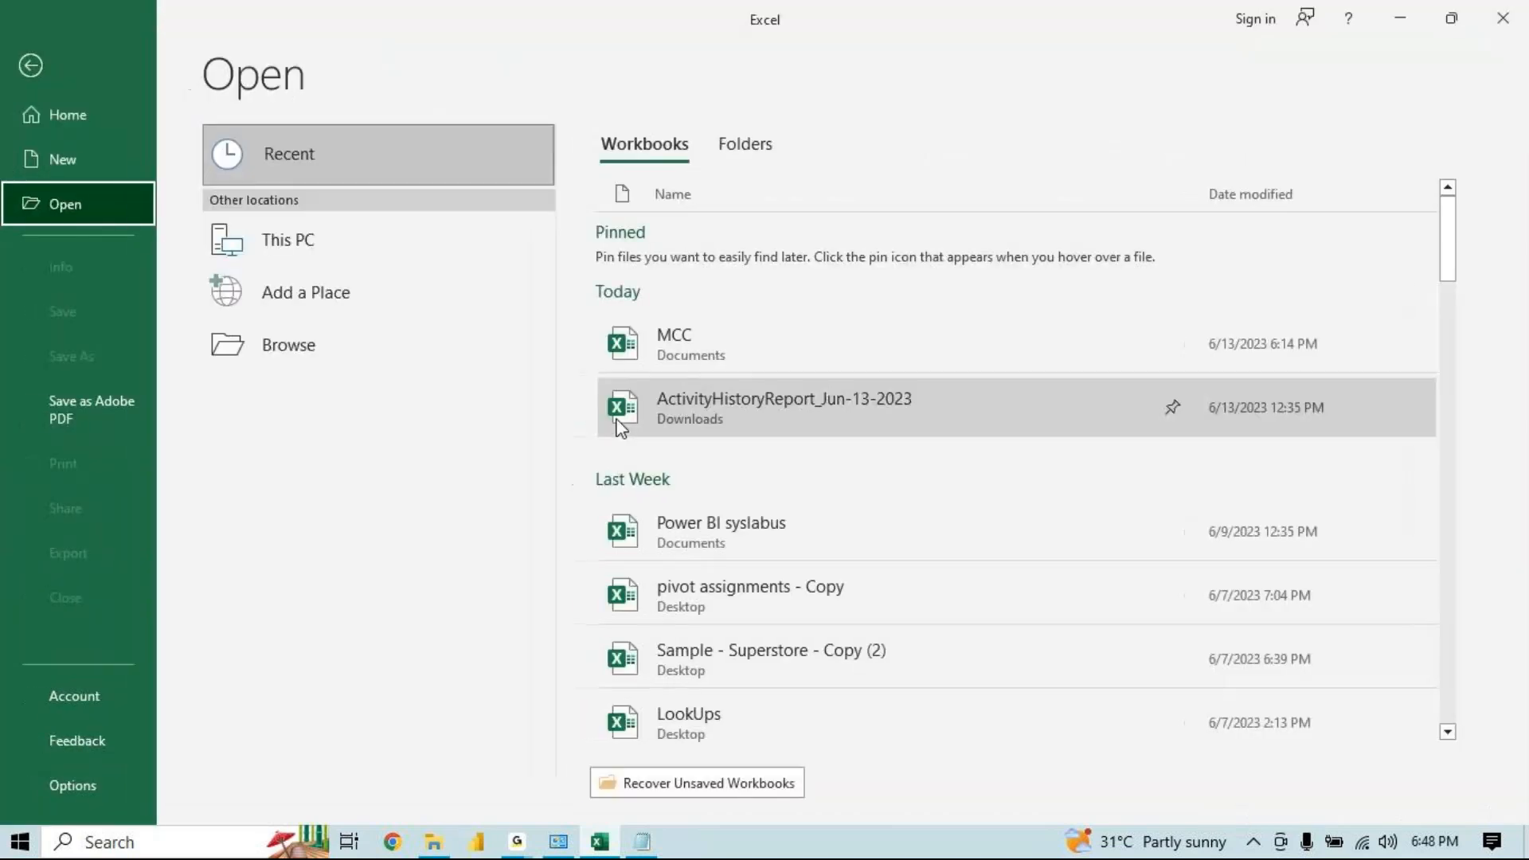
pyautogui.click(686, 366)
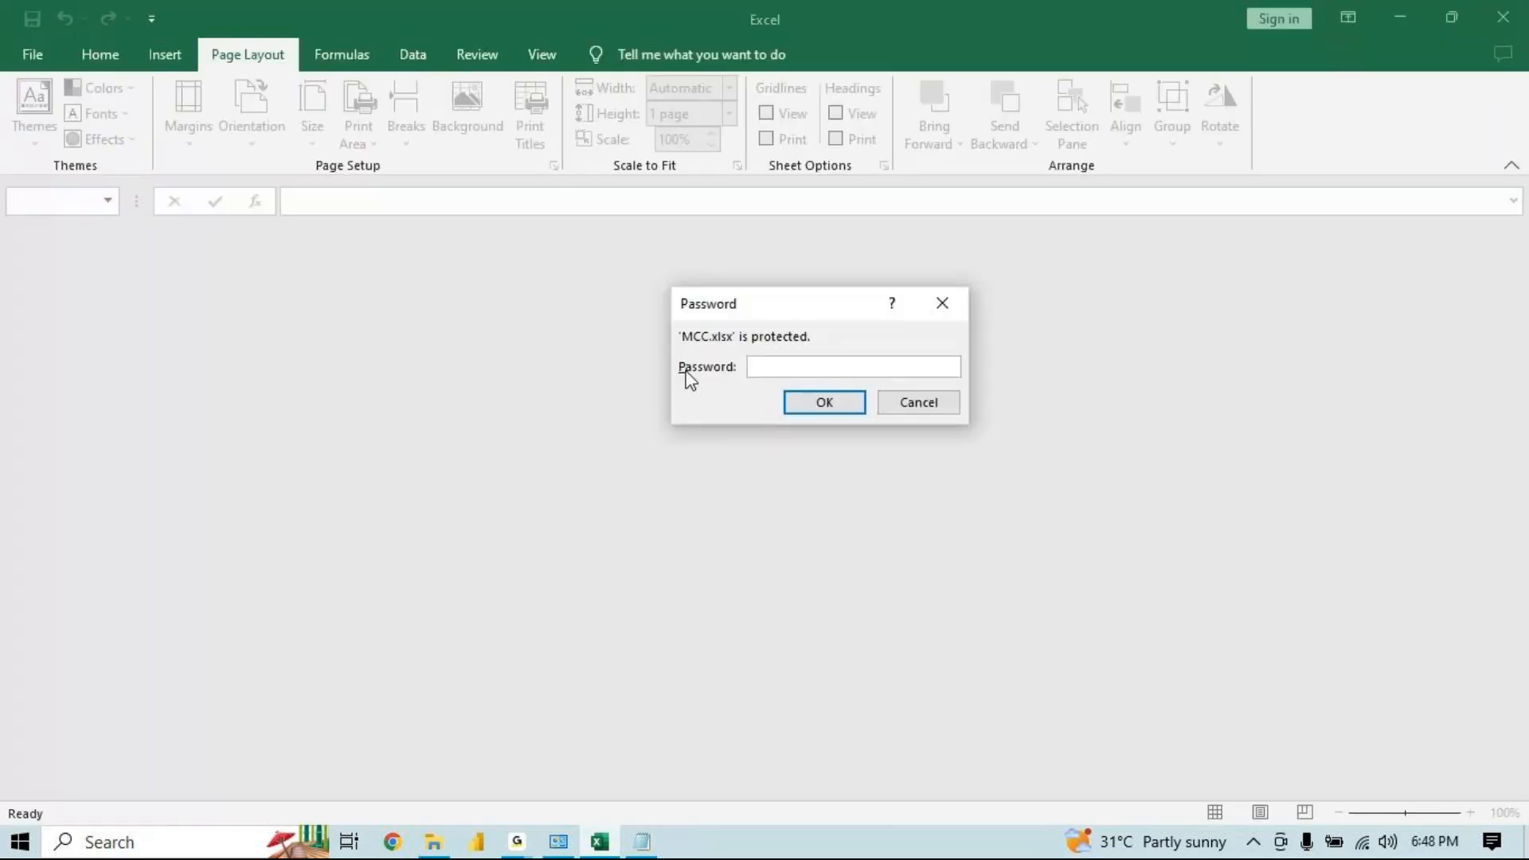
pyautogui.write('123')
pyautogui.press('Return')
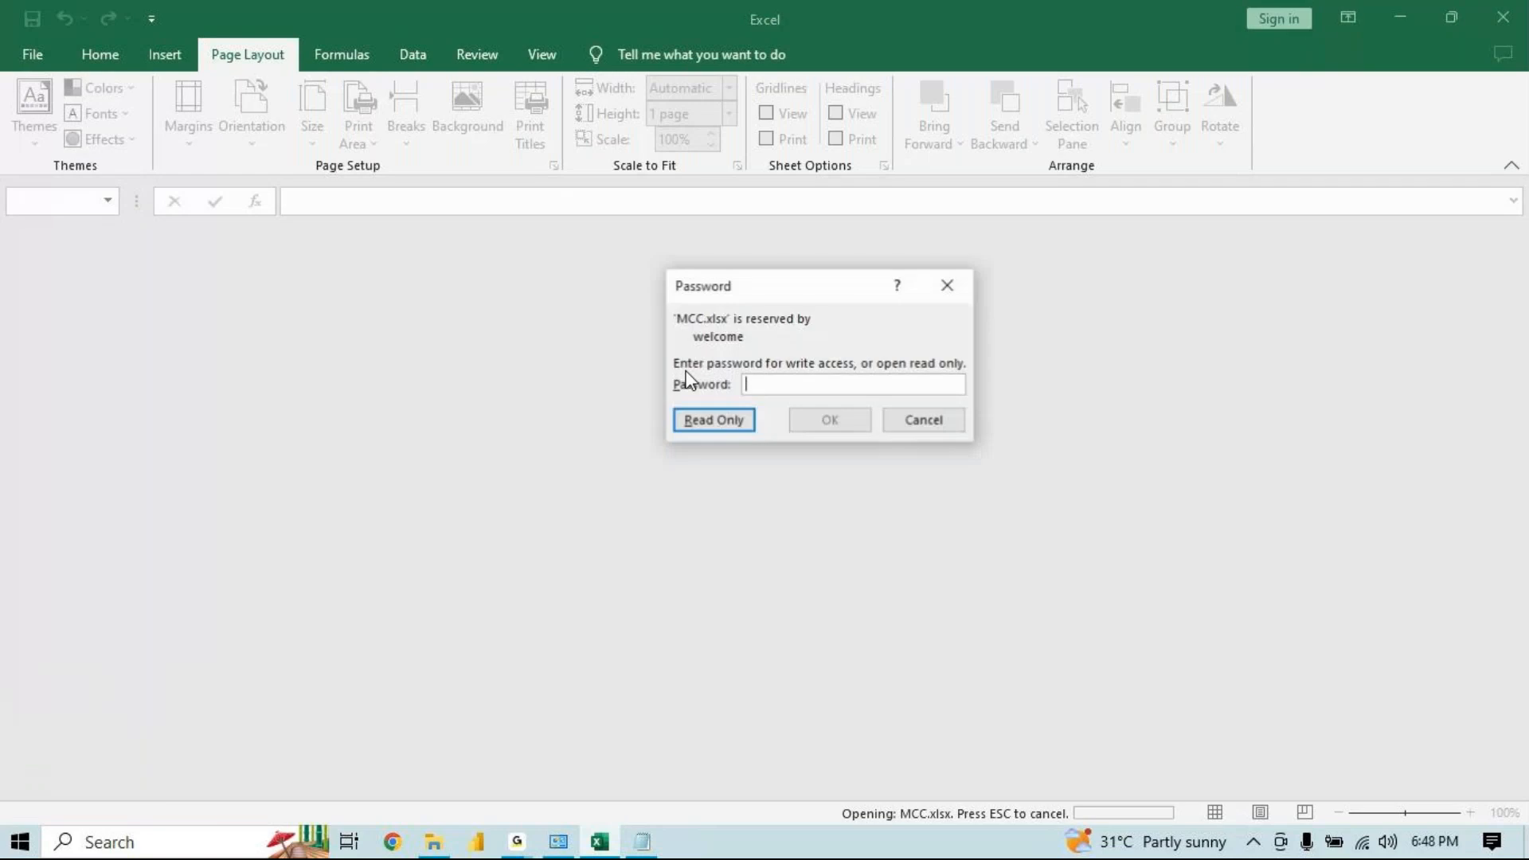
pyautogui.write('123')
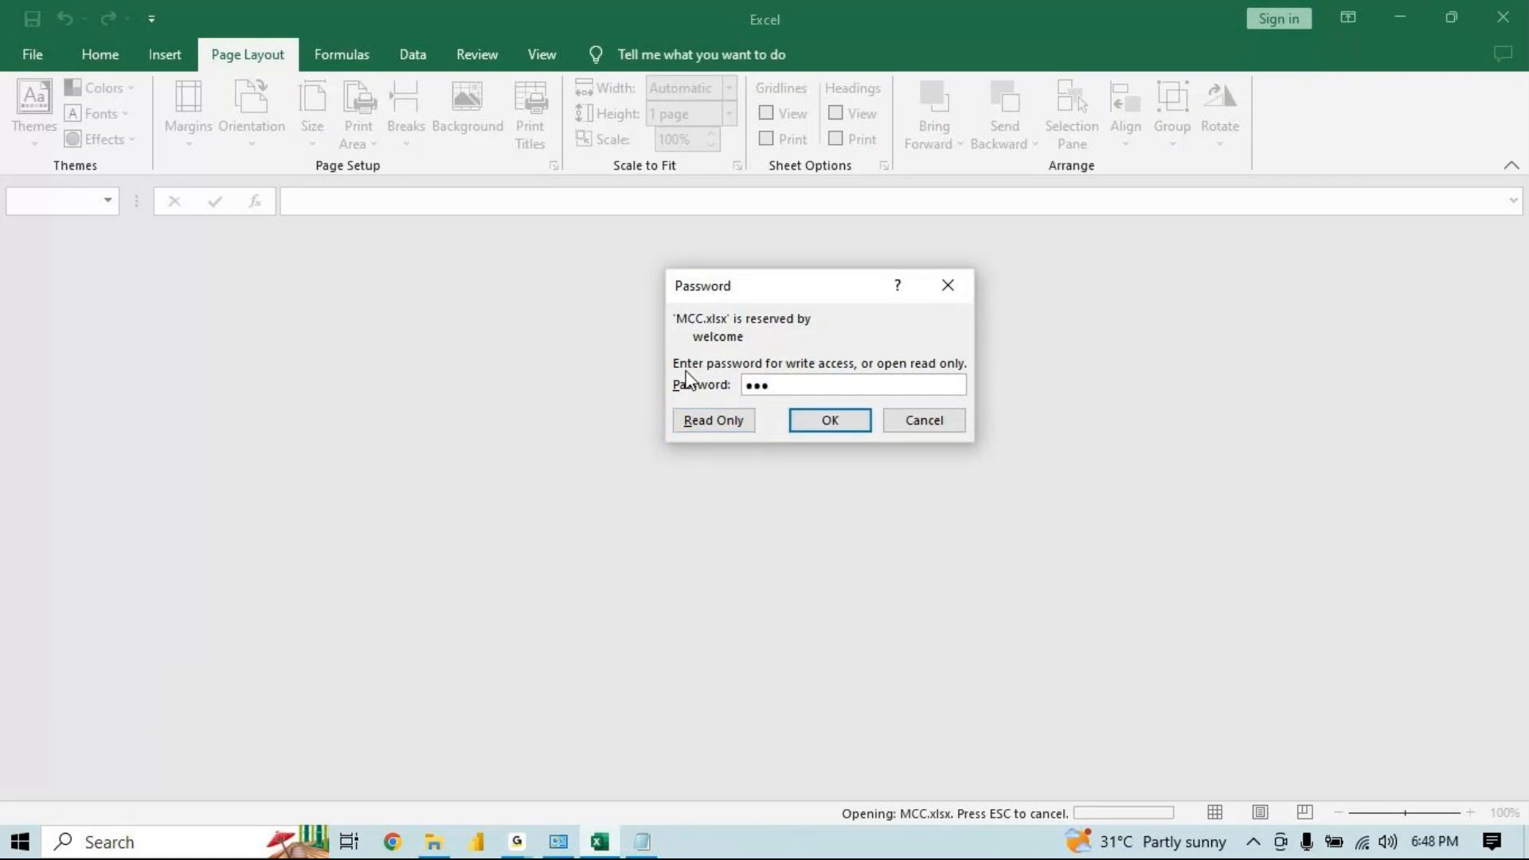
pyautogui.press('Return')
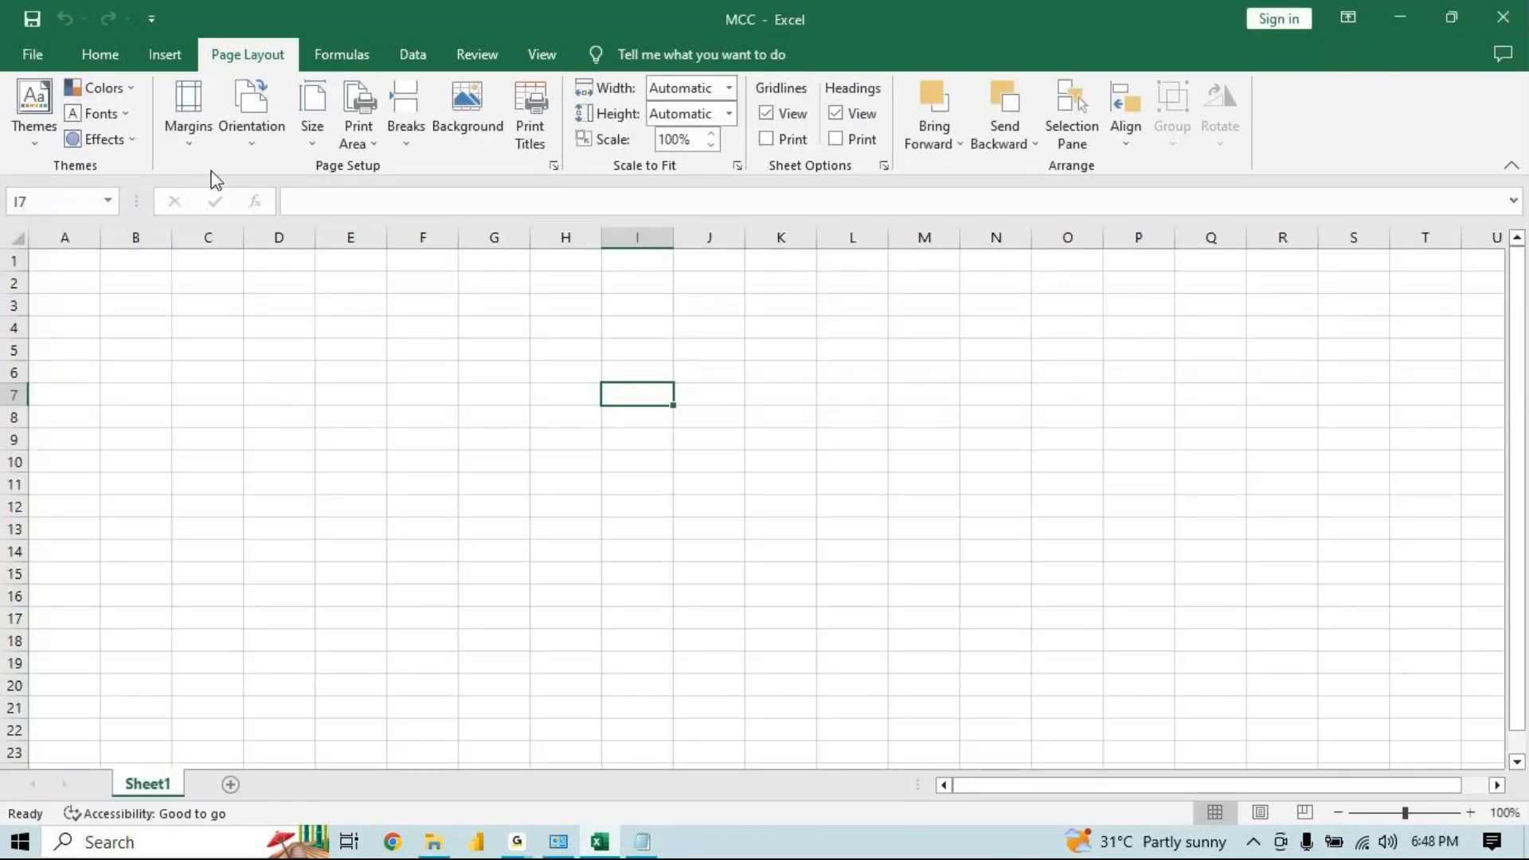
# Remove the workbook's encryption password by clearing the password field, then save the workbook
pyautogui.click(31, 54)
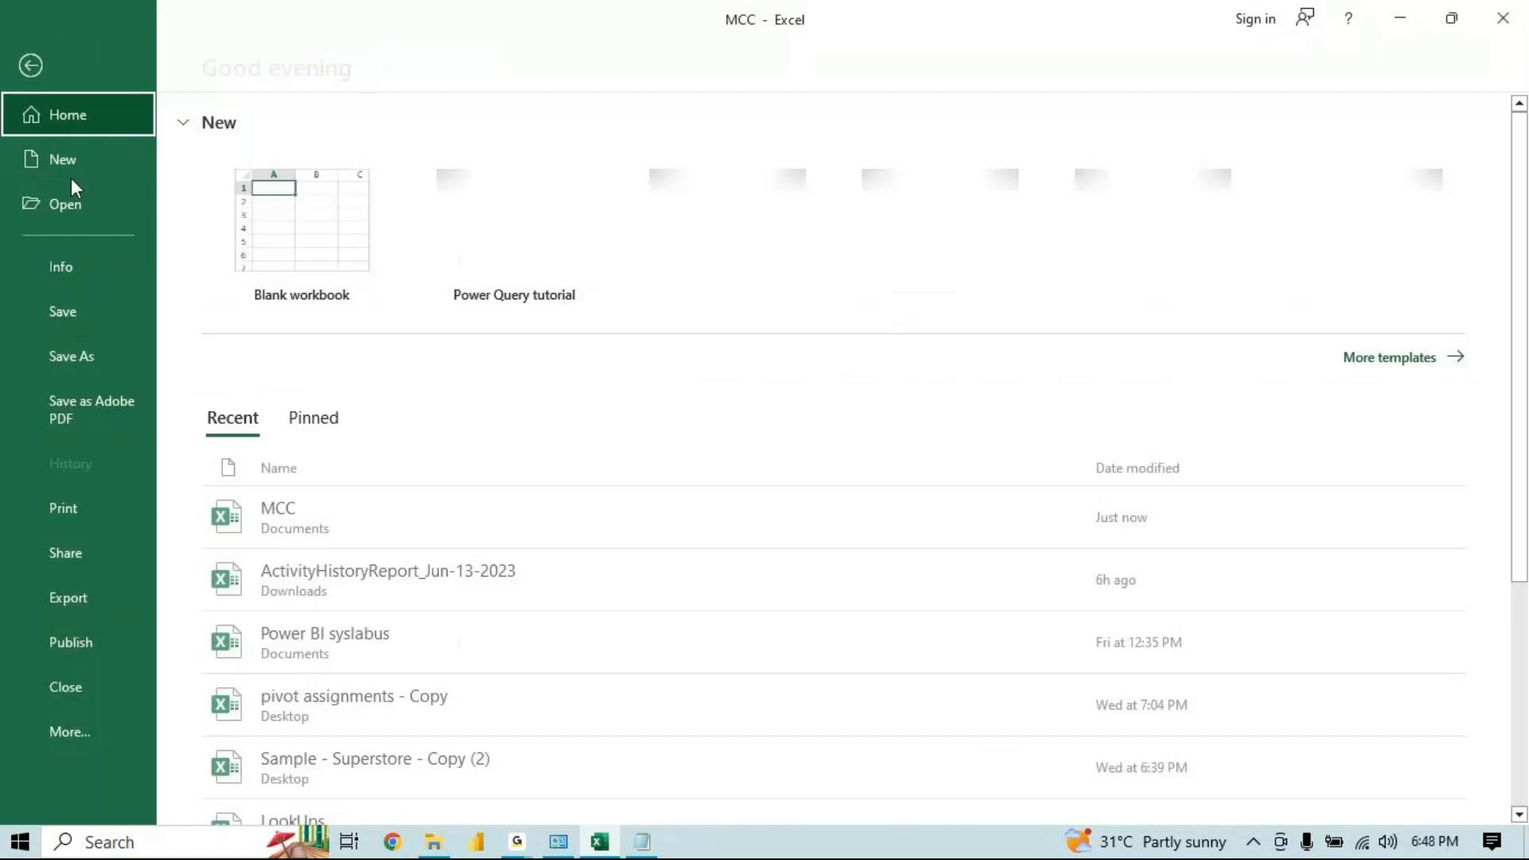
pyautogui.click(75, 255)
pyautogui.click(284, 323)
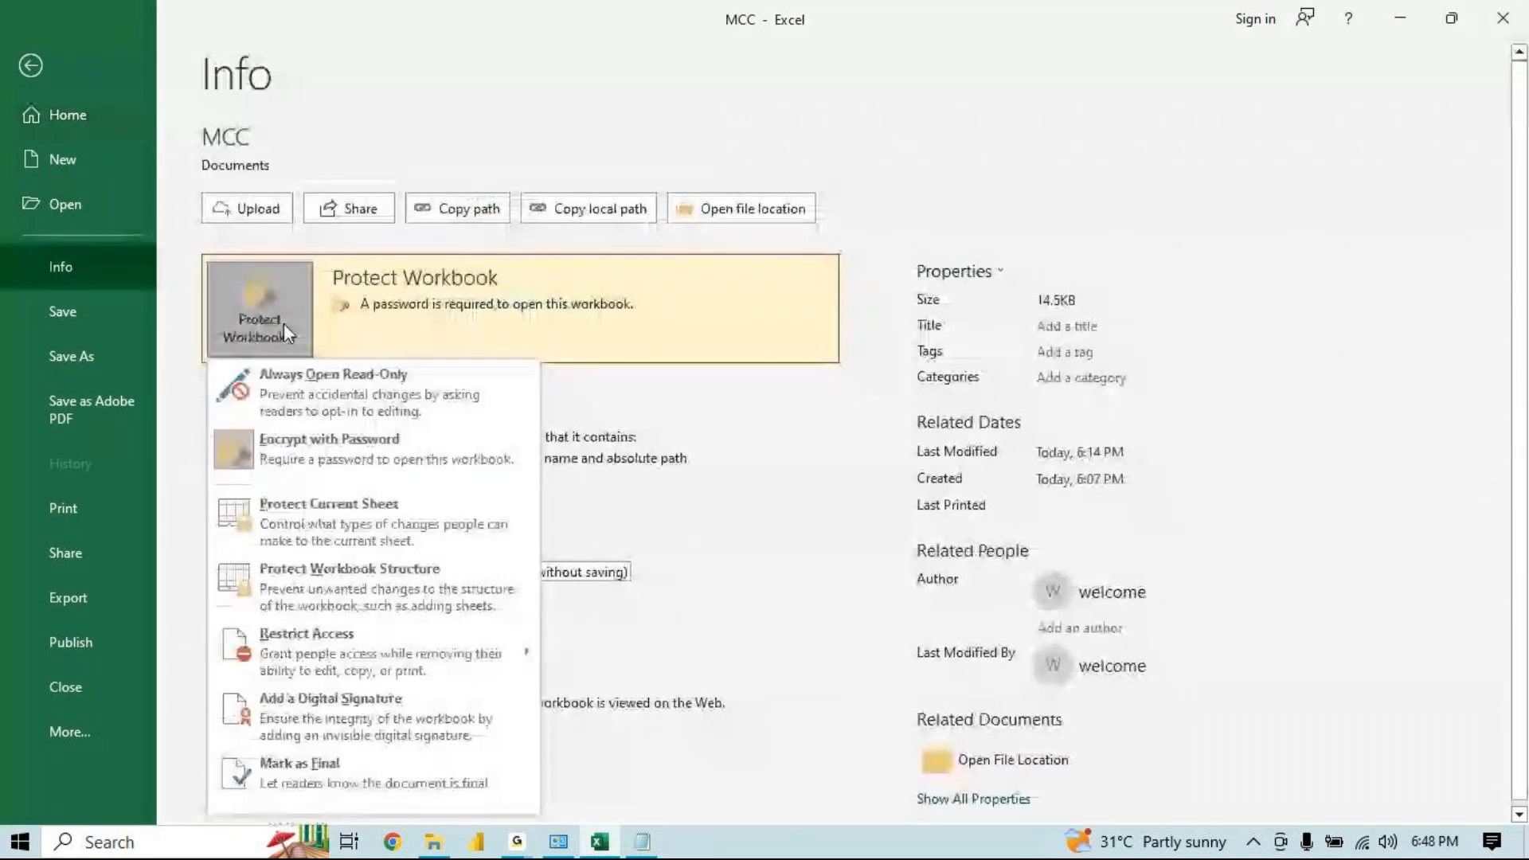
pyautogui.click(345, 427)
pyautogui.write('123')
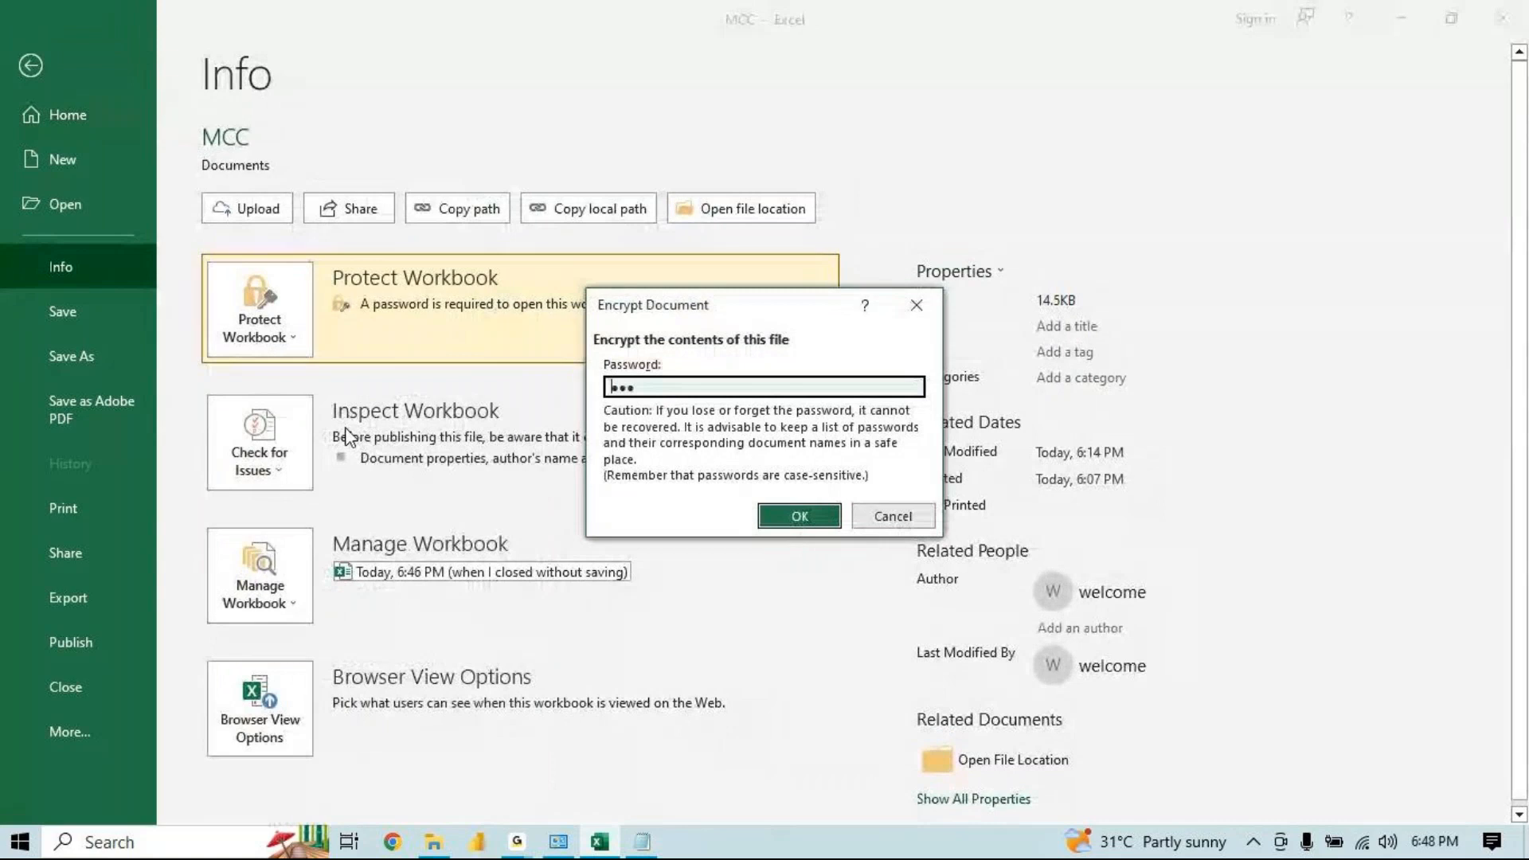
pyautogui.hotkey('ctrl', 'a')
pyautogui.press('BackSpace')
pyautogui.press('Return')
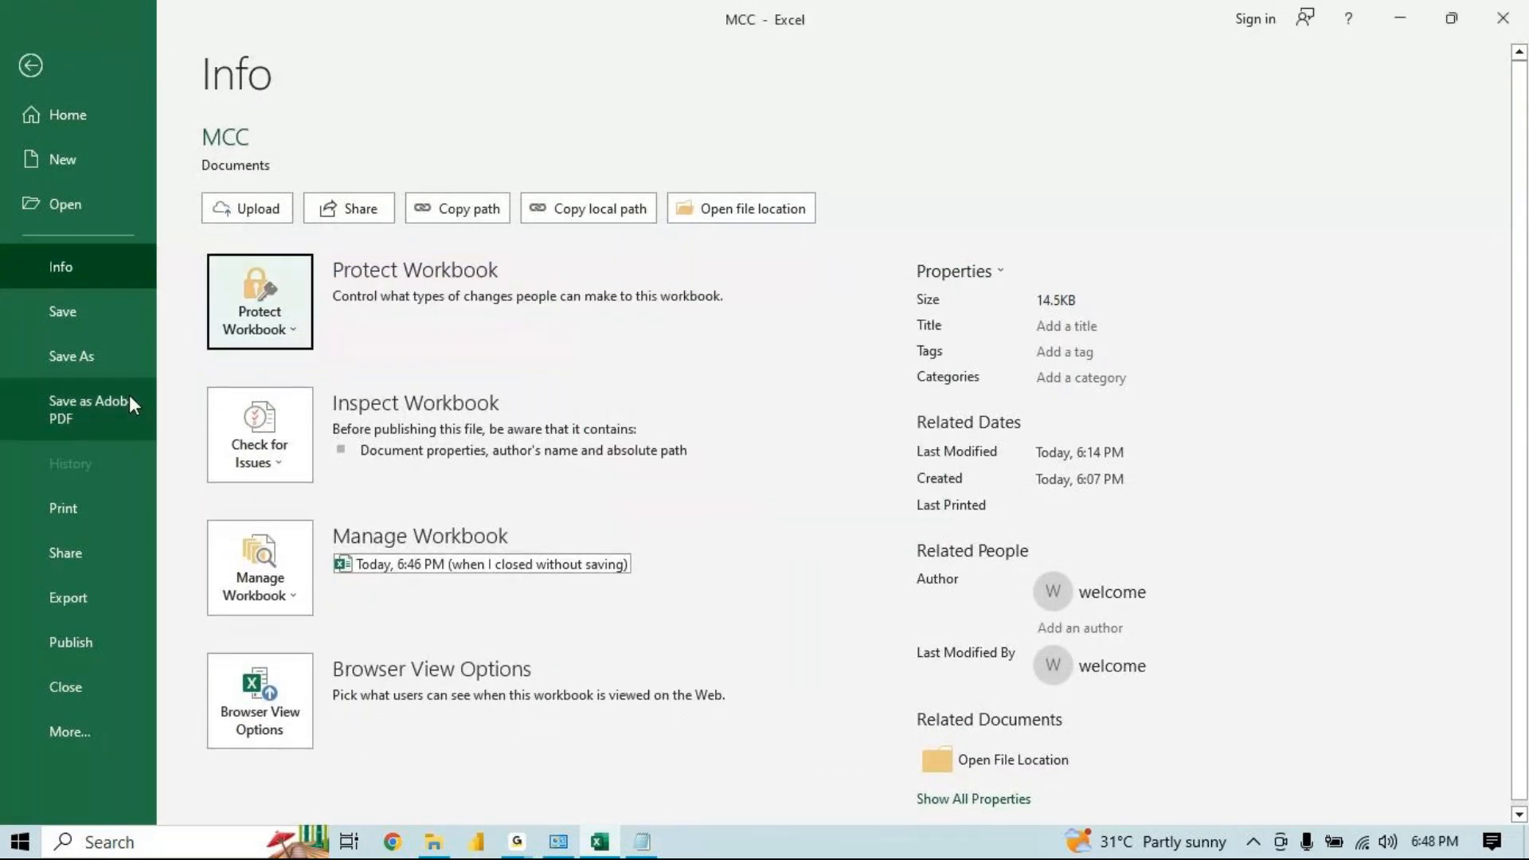
pyautogui.click(261, 322)
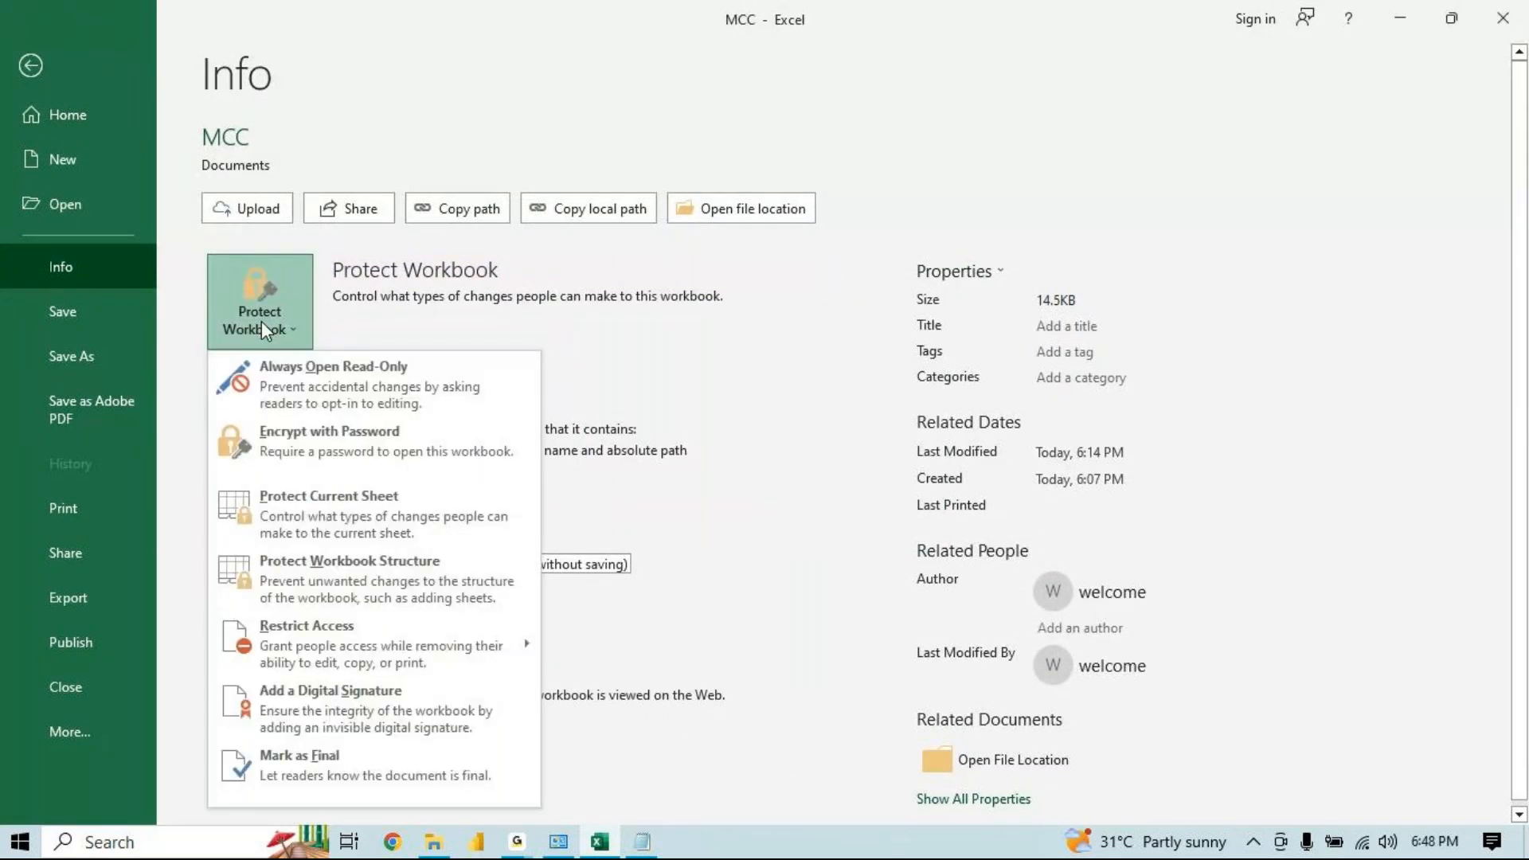
pyautogui.click(623, 327)
pyautogui.click(95, 302)
pyautogui.click(340, 366)
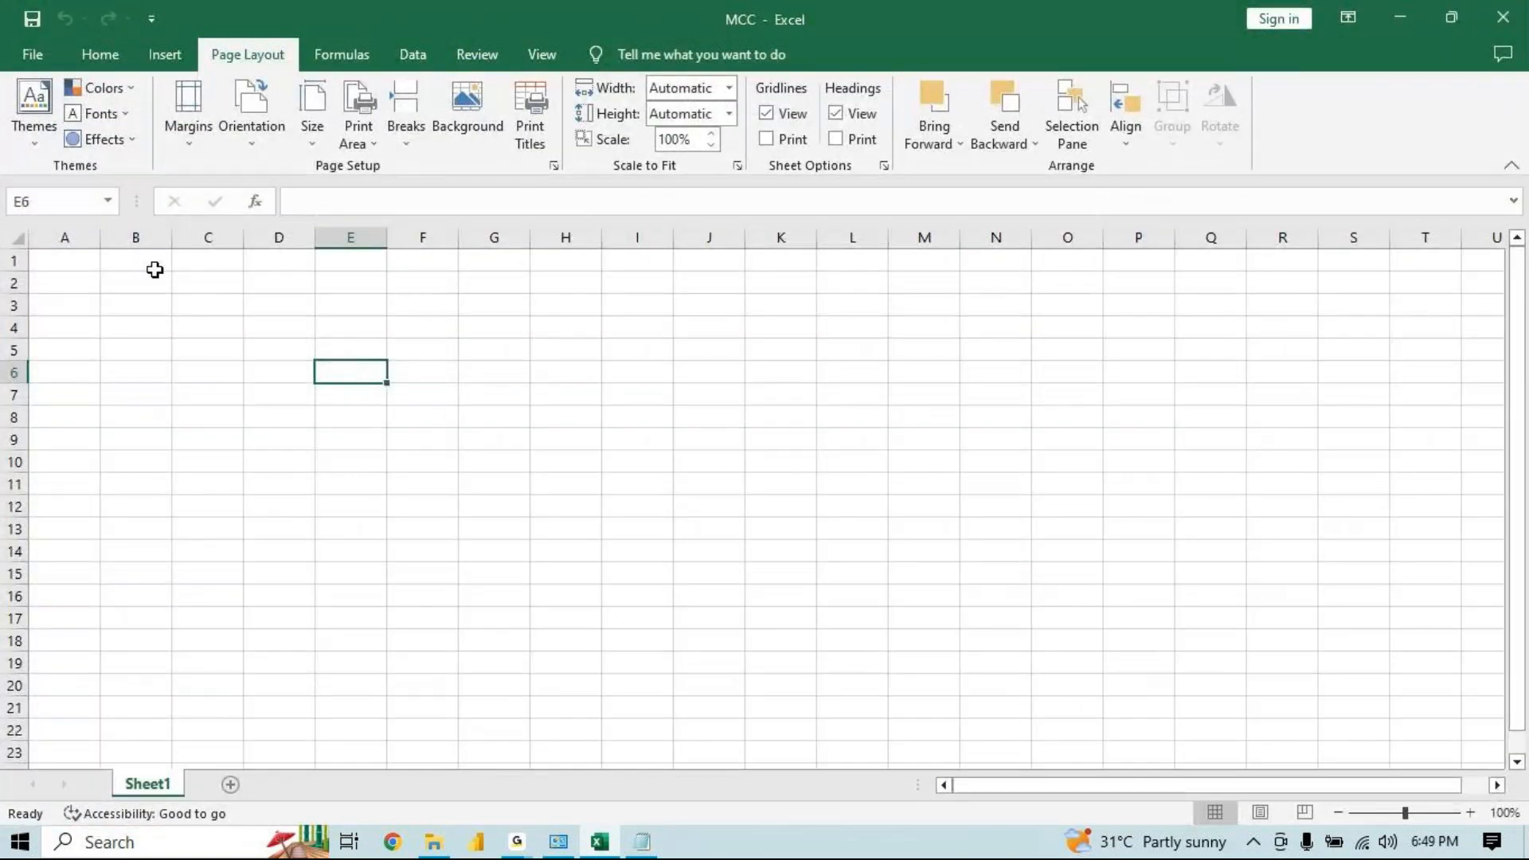
# Switch to Notepad and write the note 'Clipboard : A graphical representation memory of office ...'
pyautogui.click(110, 61)
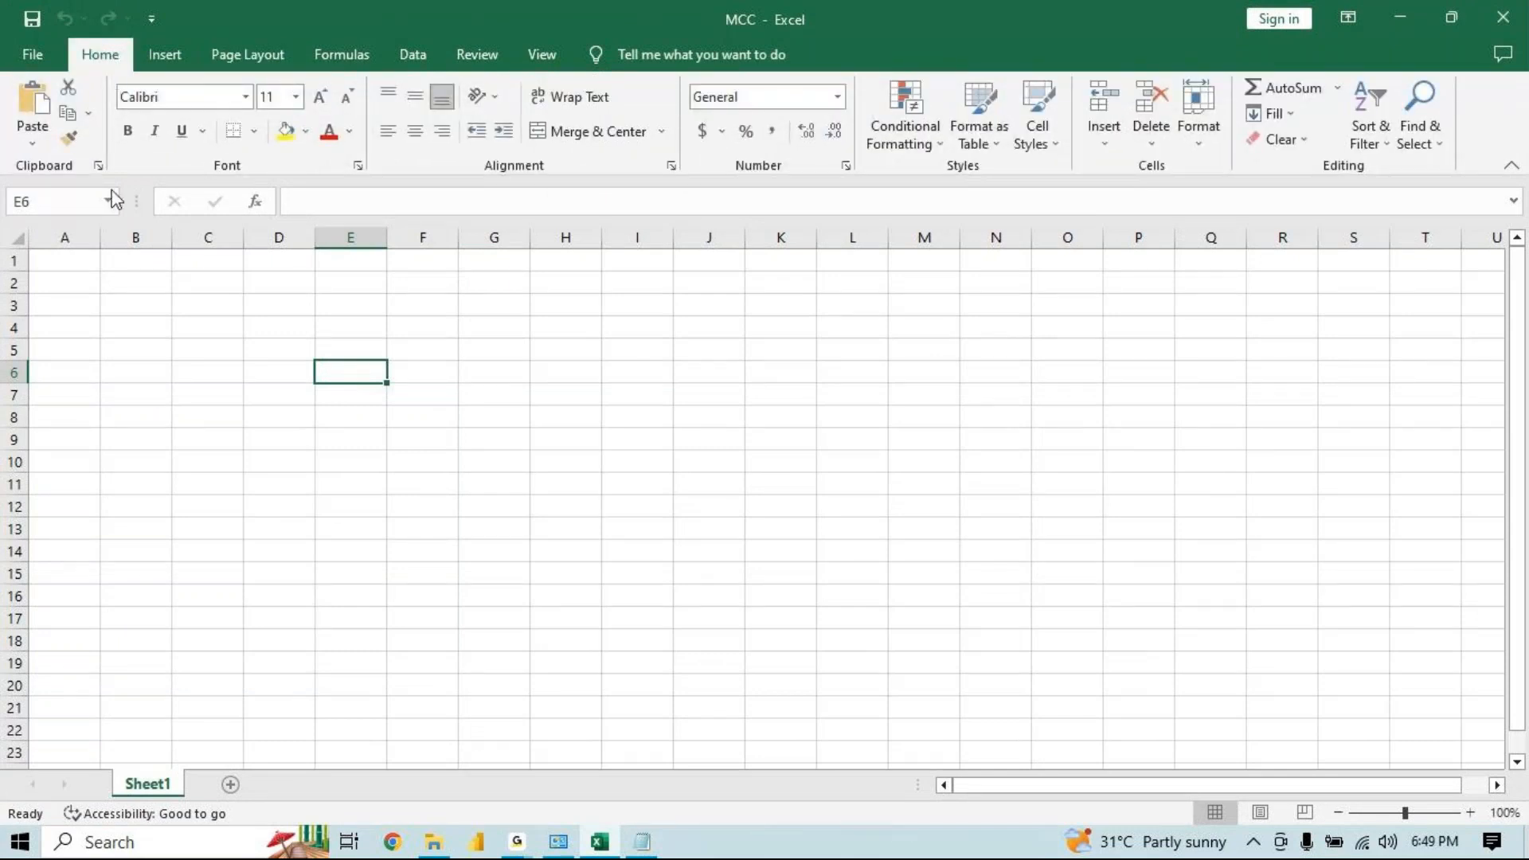
pyautogui.click(642, 841)
pyautogui.click(940, 375)
pyautogui.press('Return')
pyautogui.press('Return')
pyautogui.write('CVli')
pyautogui.press('BackSpace')
pyautogui.press('BackSpace')
pyautogui.press('BackSpace')
pyautogui.write('lipv')
pyautogui.press('BackSpace')
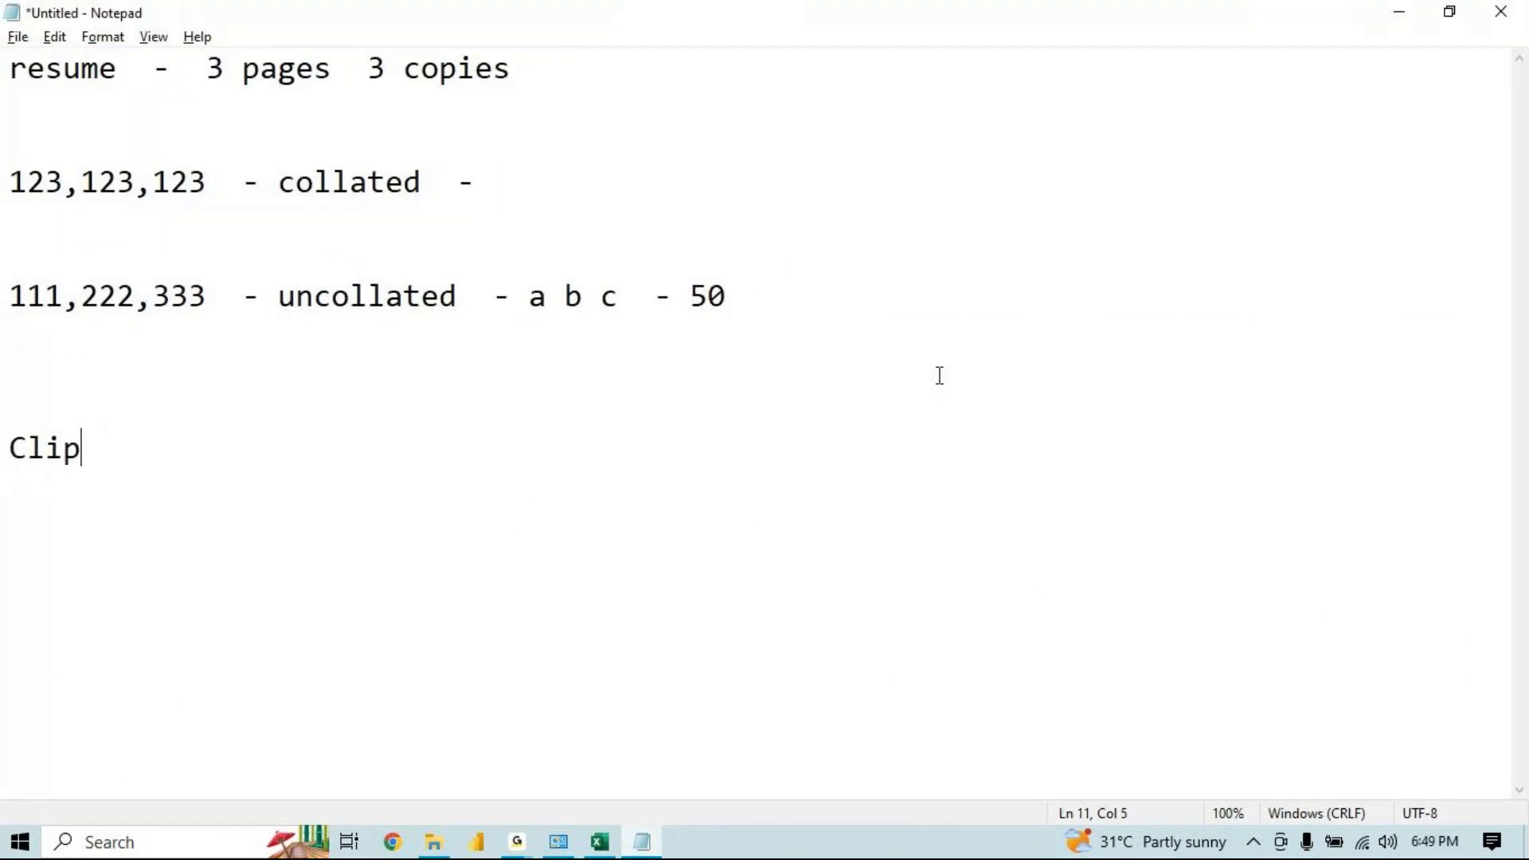
pyautogui.write('board : A graph')
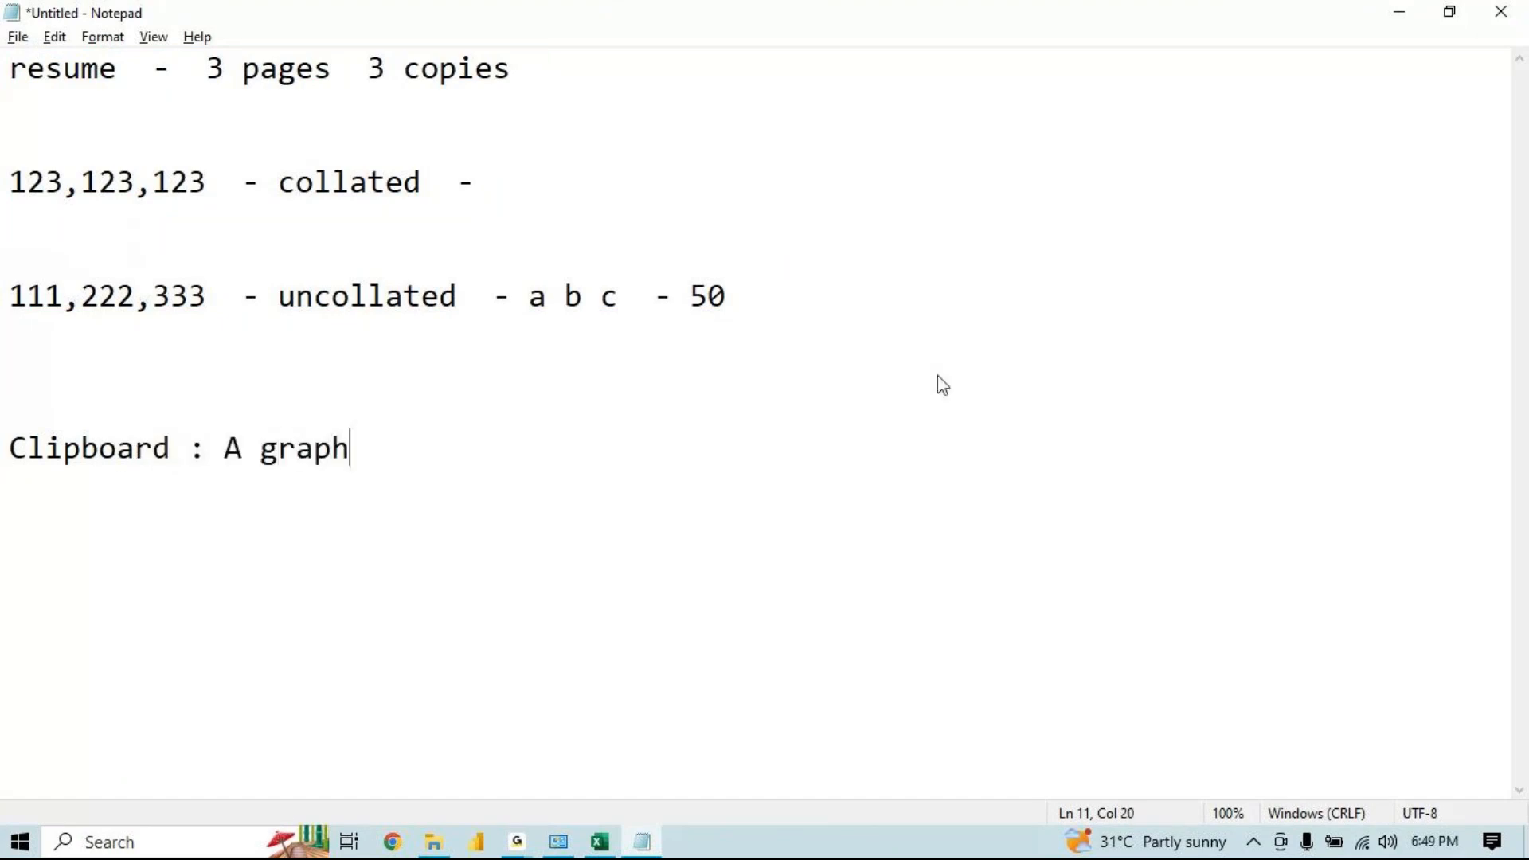
pyautogui.write('ical representation mem')
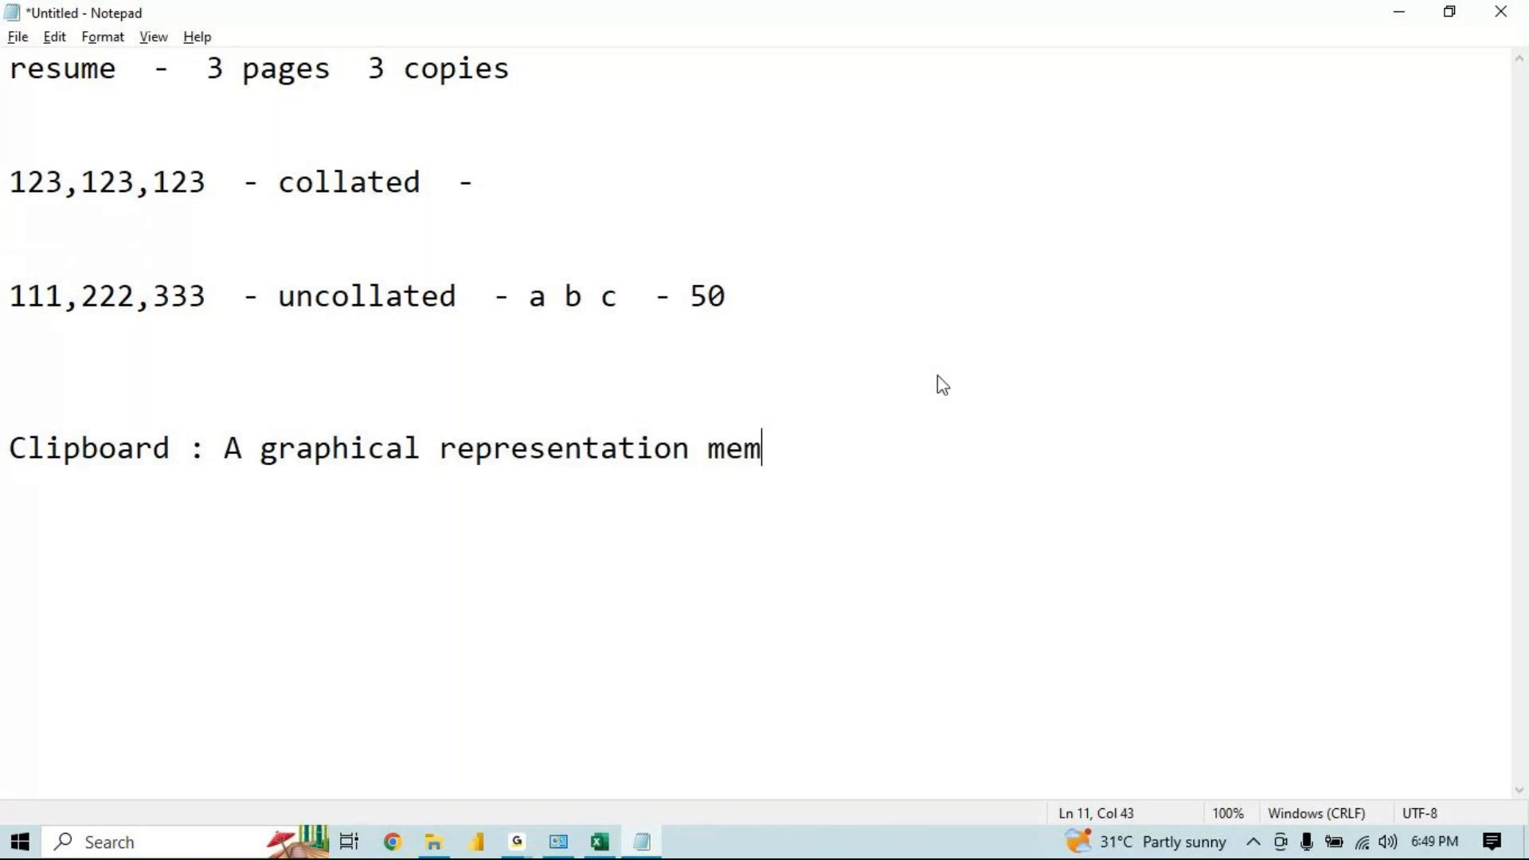
pyautogui.write('ory of office ')
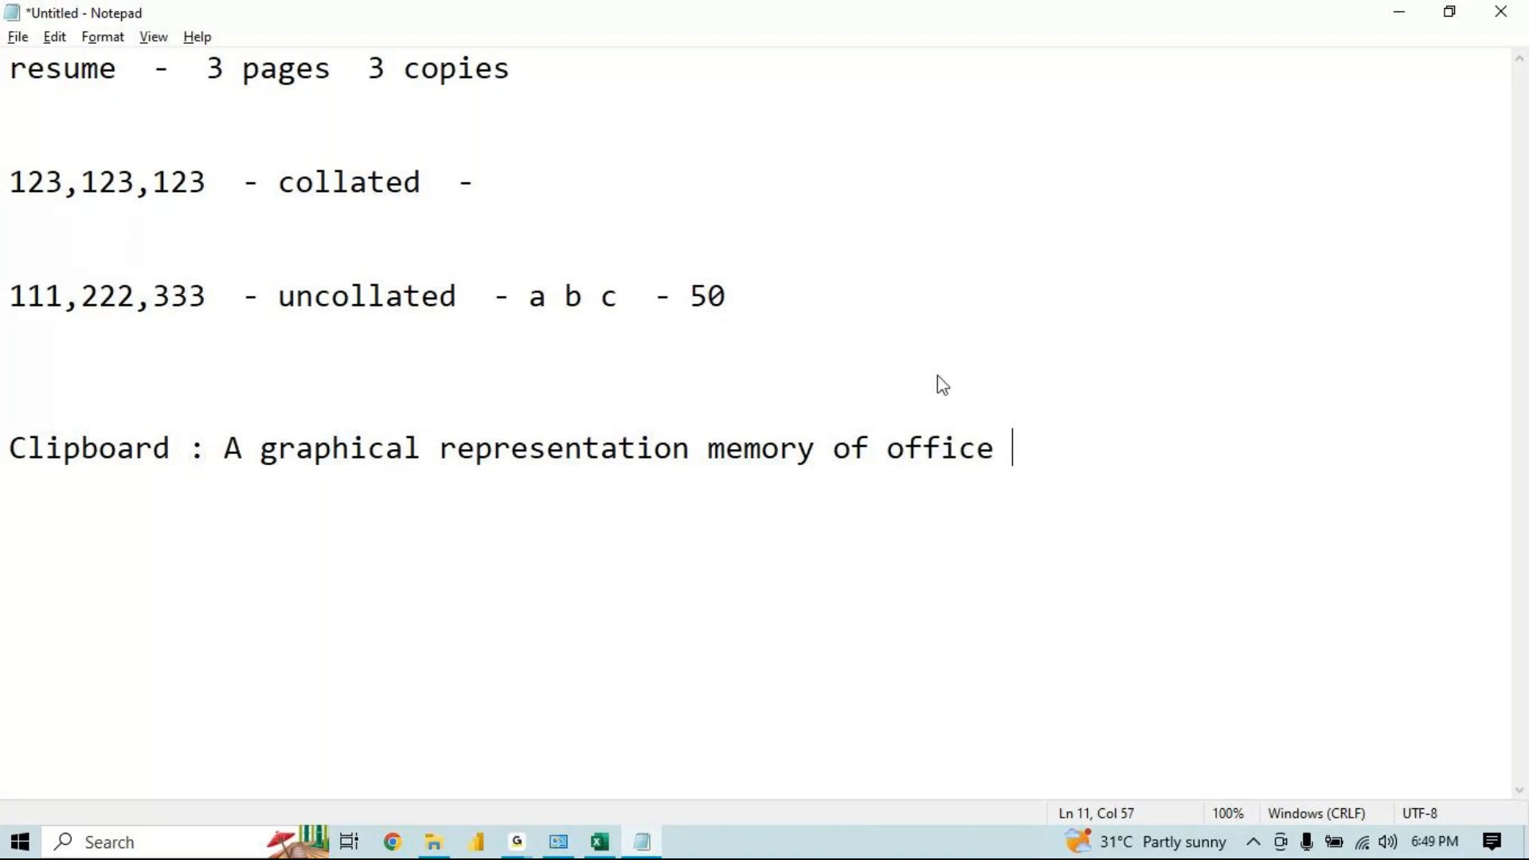
pyautogui.write('...')
# Add the line 'it holds the cutted or copied contents until system restarts.' below the clipboard note
pyautogui.press('Return')
pyautogui.press('Return')
pyautogui.press('Return')
pyautogui.write('it holds the cui')
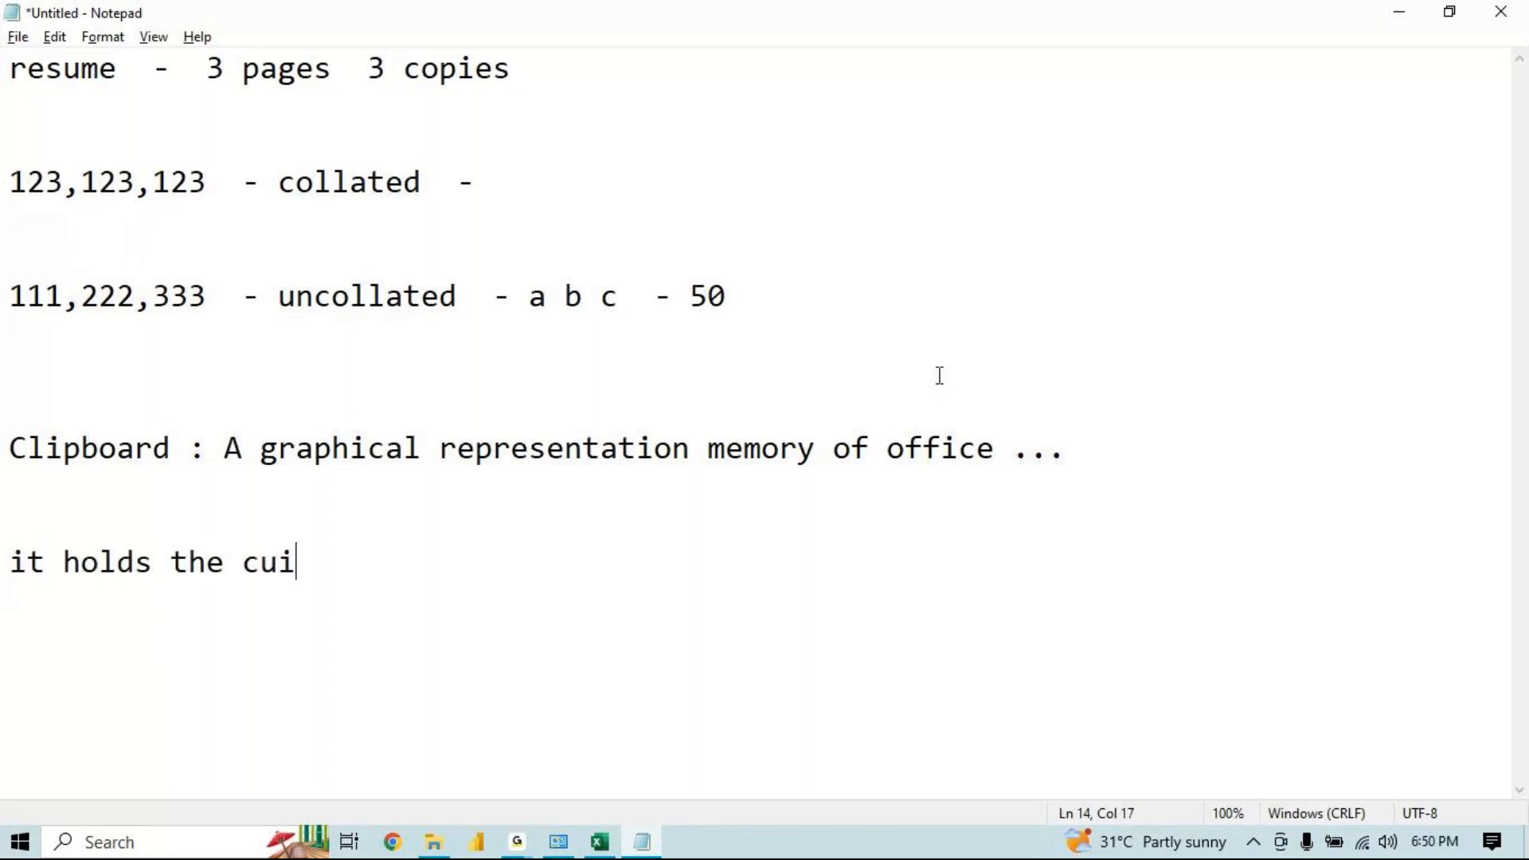
pyautogui.press('BackSpace')
pyautogui.write('tted ')
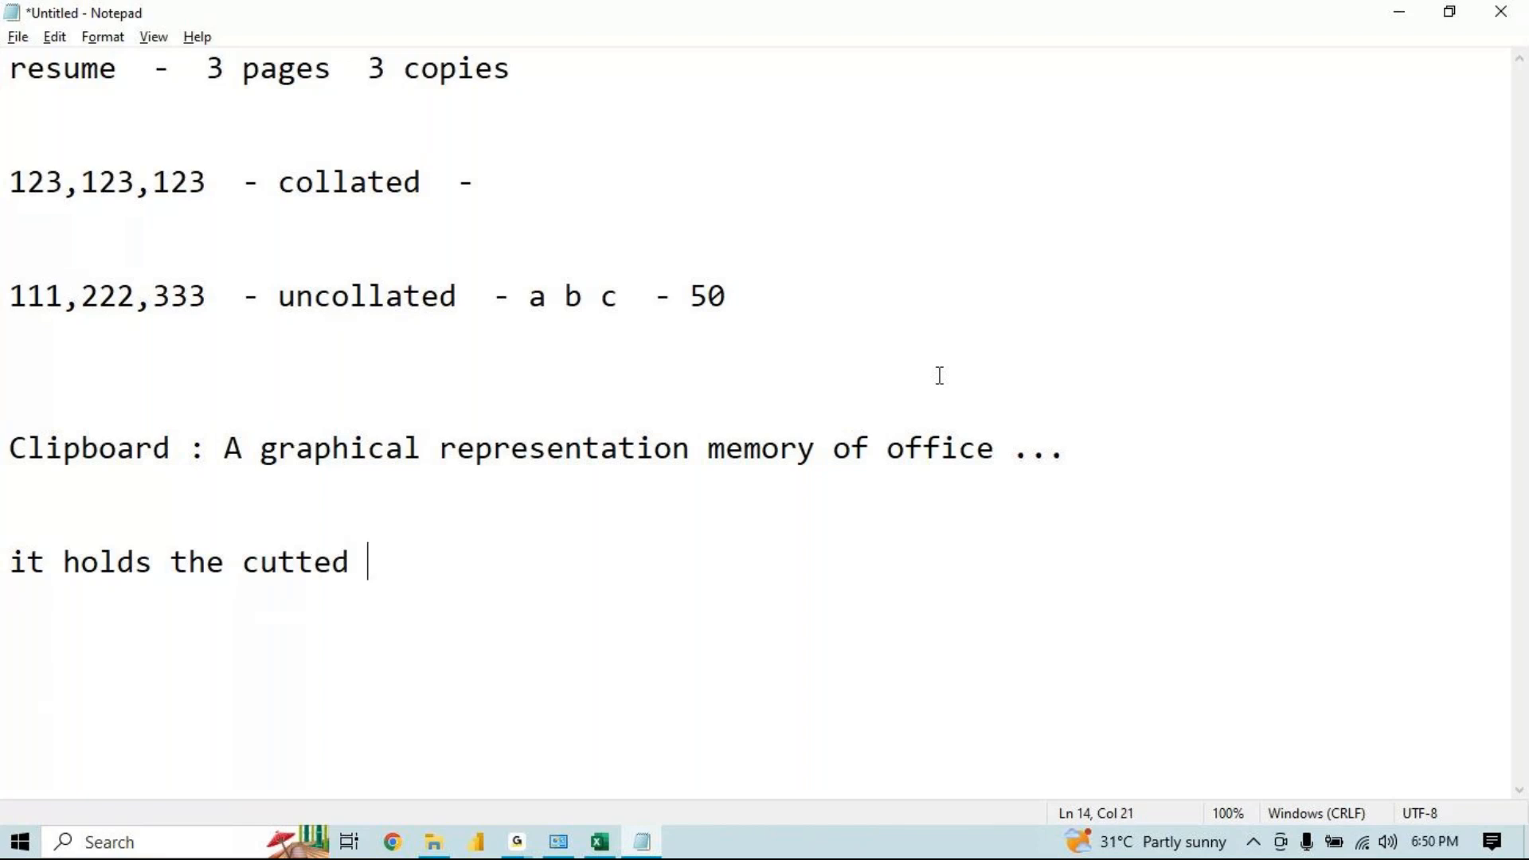
pyautogui.write('or copied')
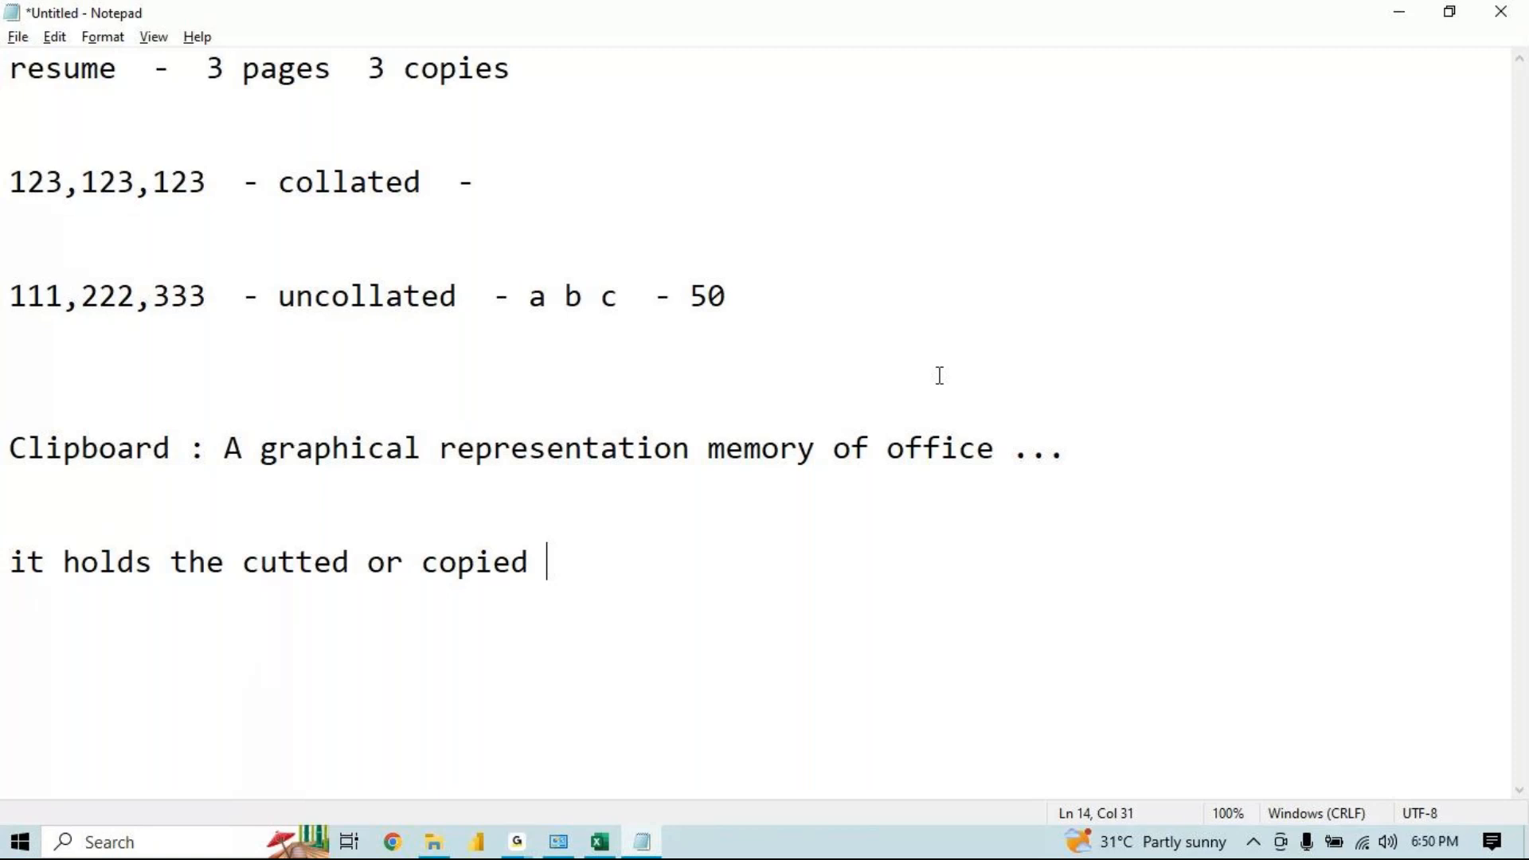
pyautogui.write('contents')
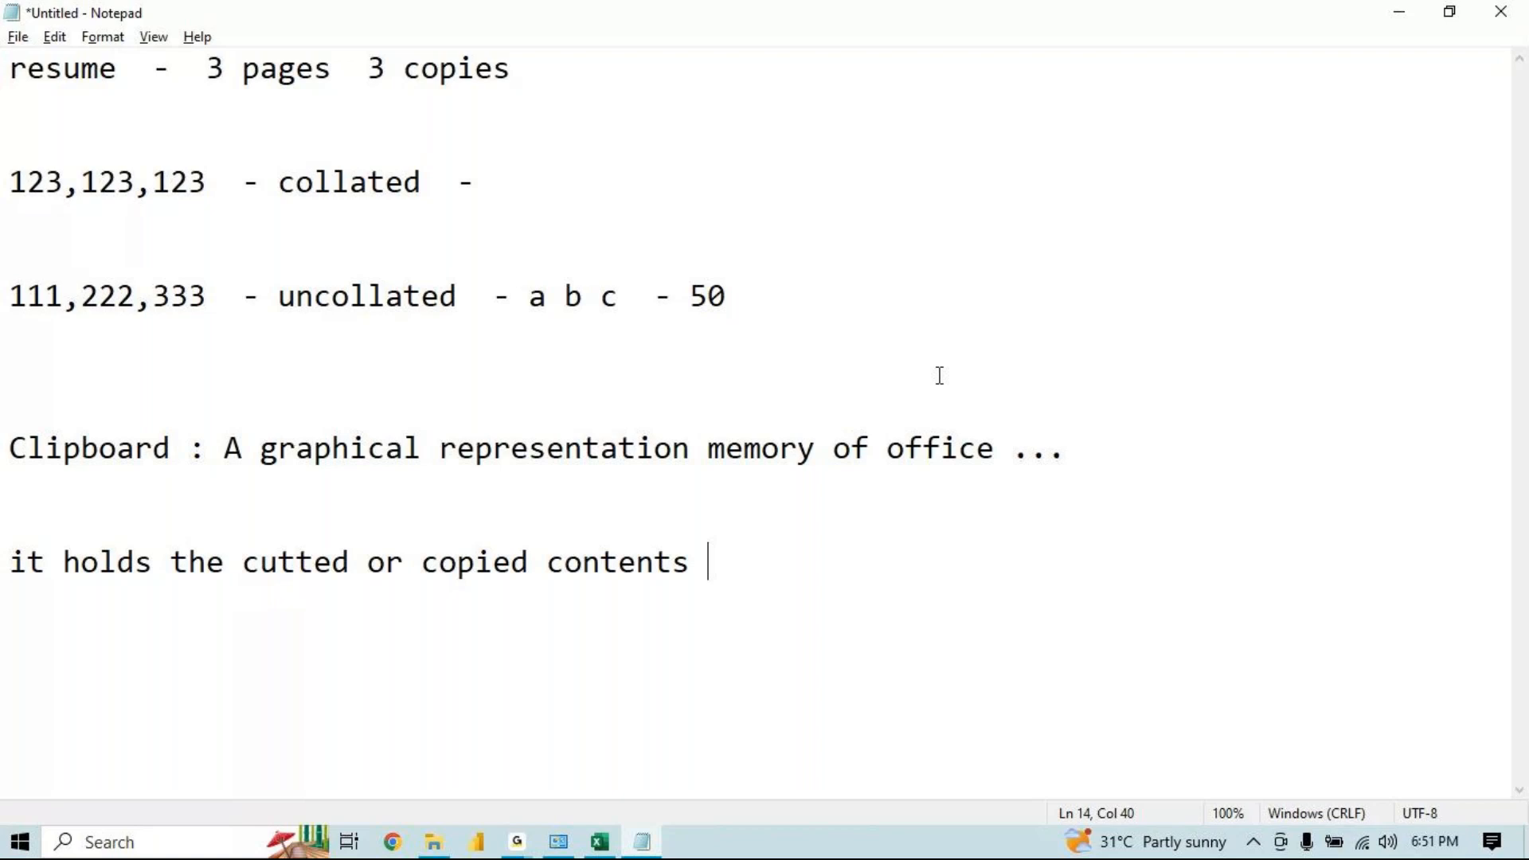
pyautogui.write('until system')
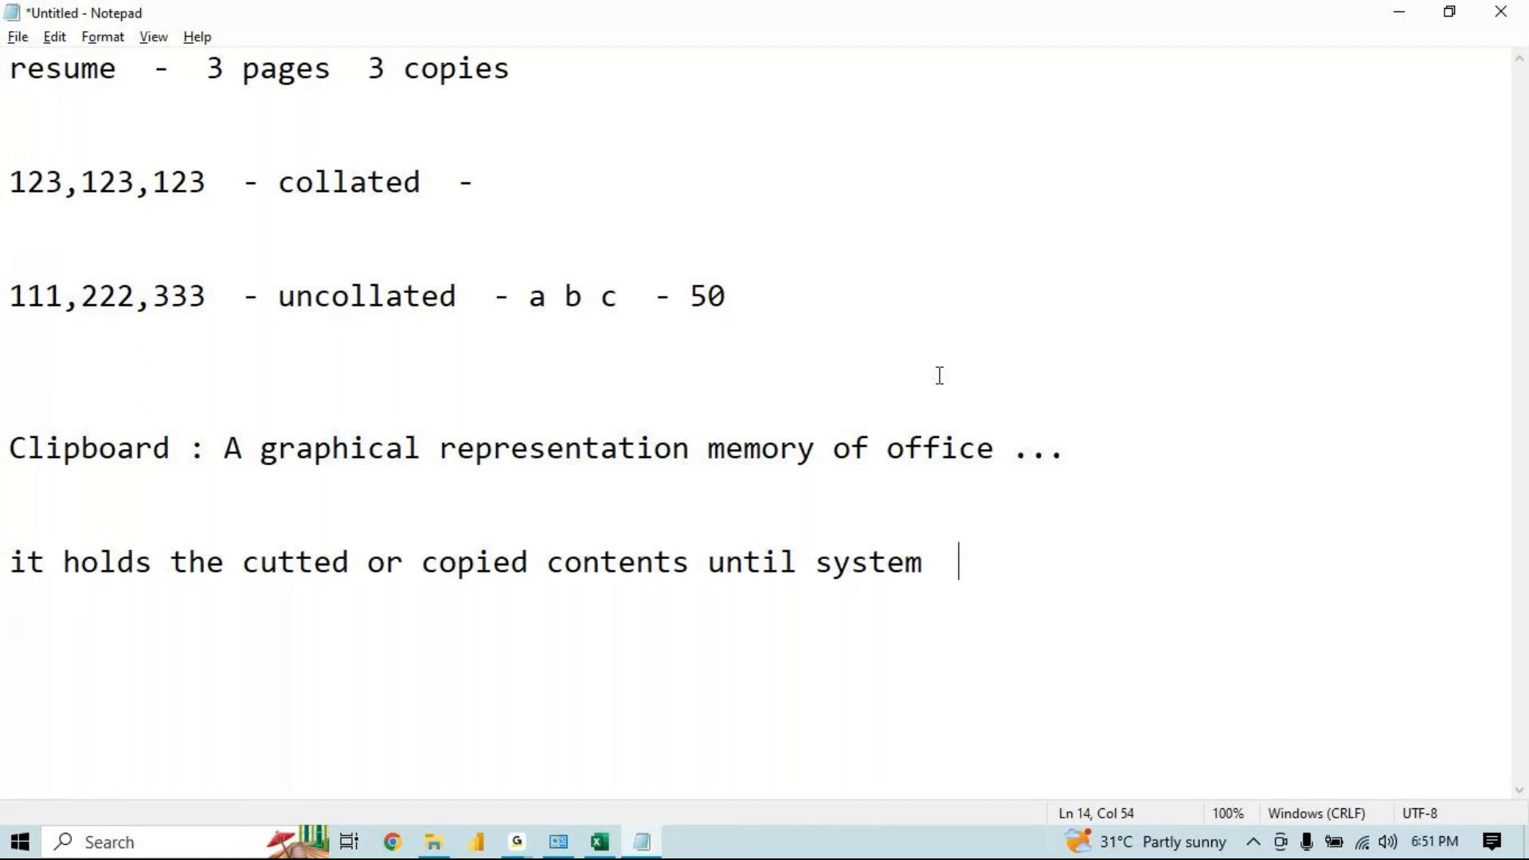
pyautogui.write('restars')
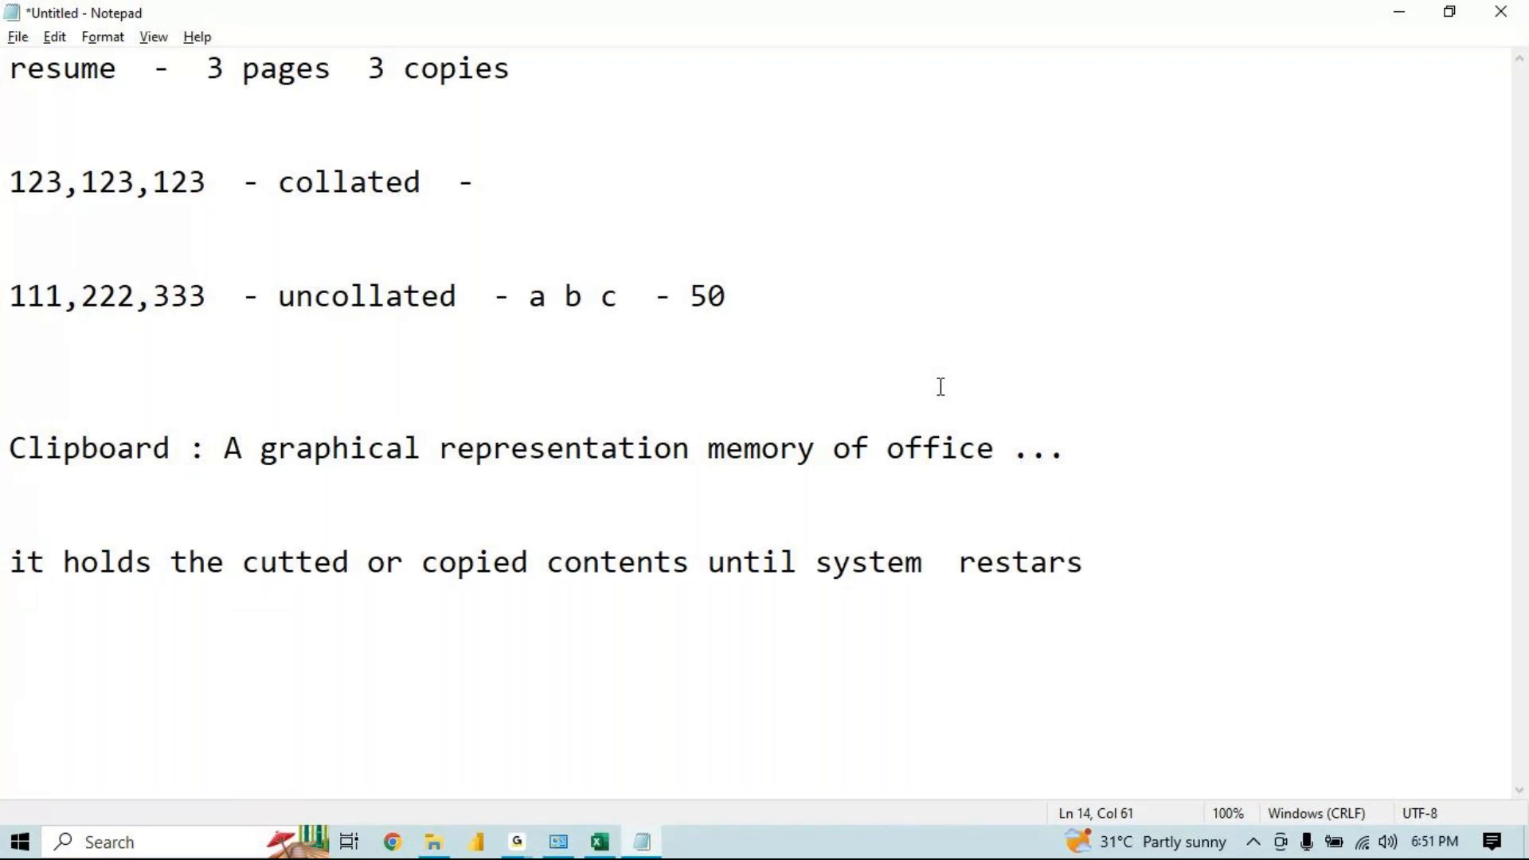
pyautogui.press('BackSpace')
pyautogui.write('ts.')
pyautogui.press('Return')
pyautogui.press('Return')
# Add the line '24 - items' to the Notepad notes
pyautogui.click(601, 842)
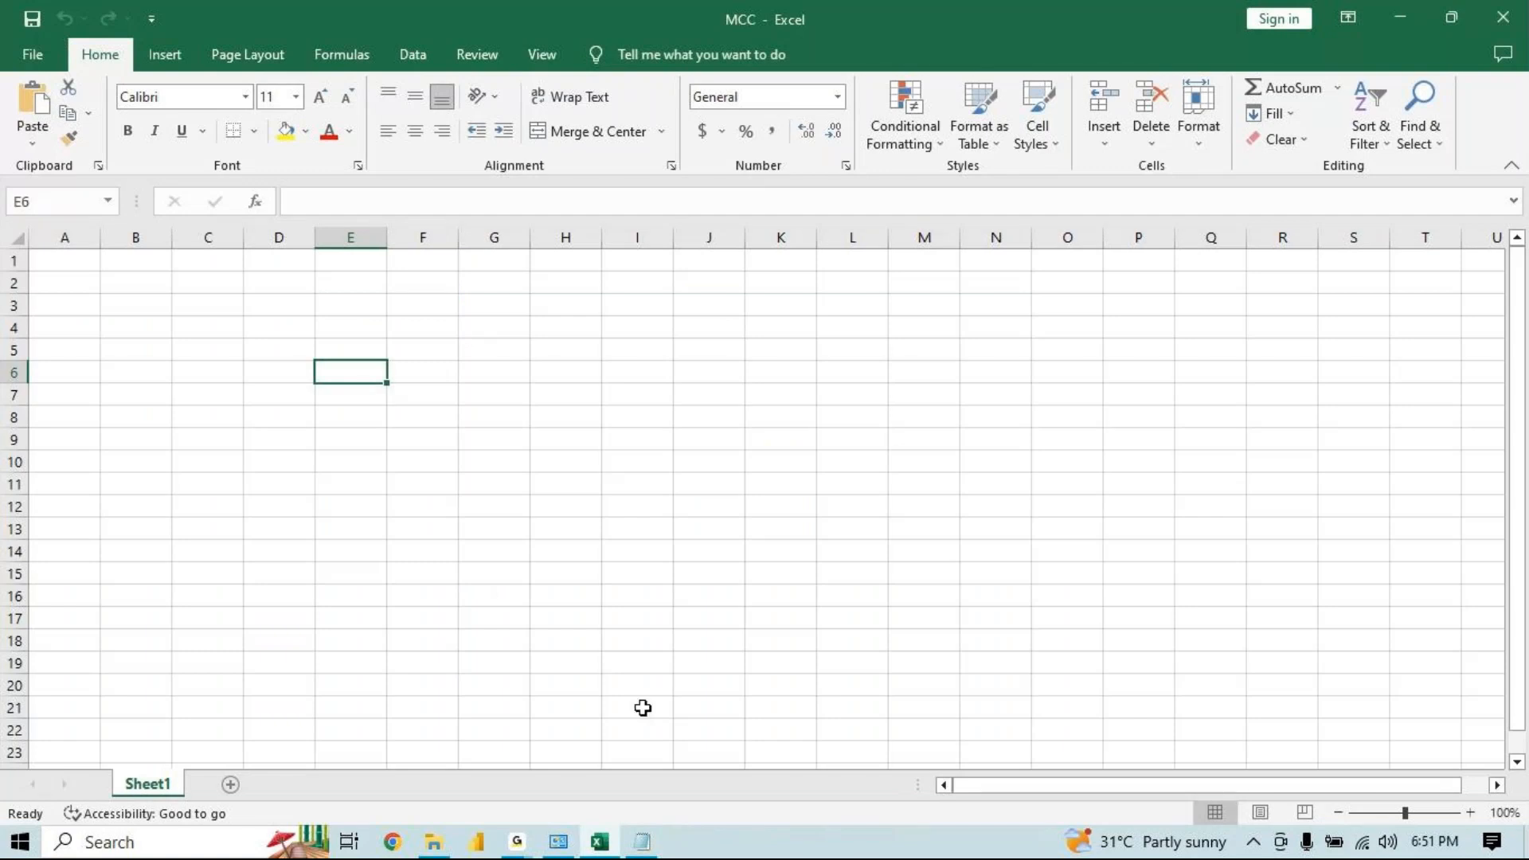
pyautogui.click(647, 837)
pyautogui.write('24  - ')
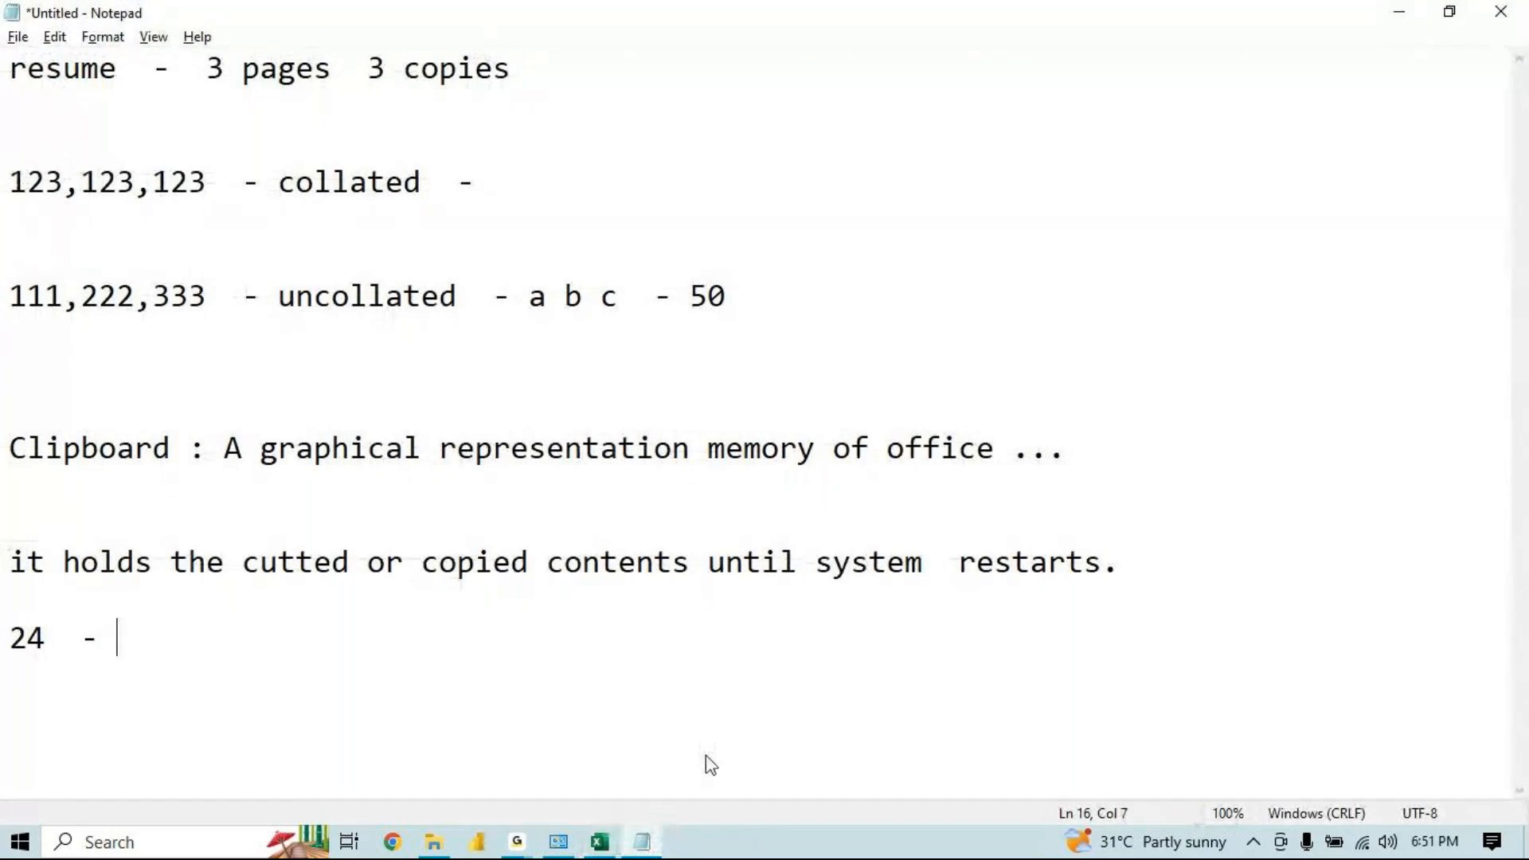
pyautogui.write('items')
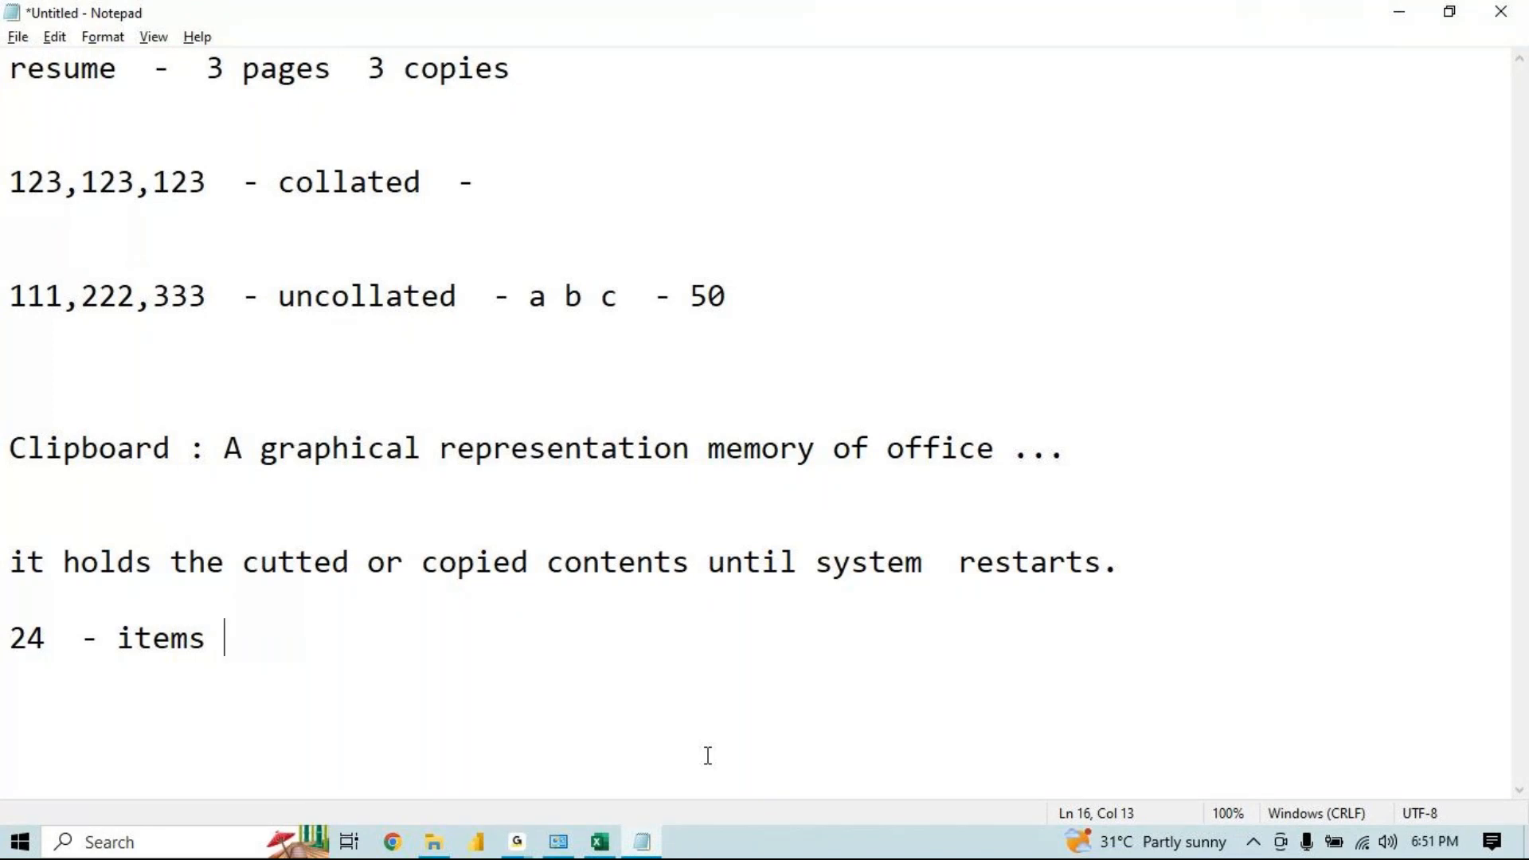
# Return to Excel and enter MCC in cell F5
pyautogui.click(1400, 13)
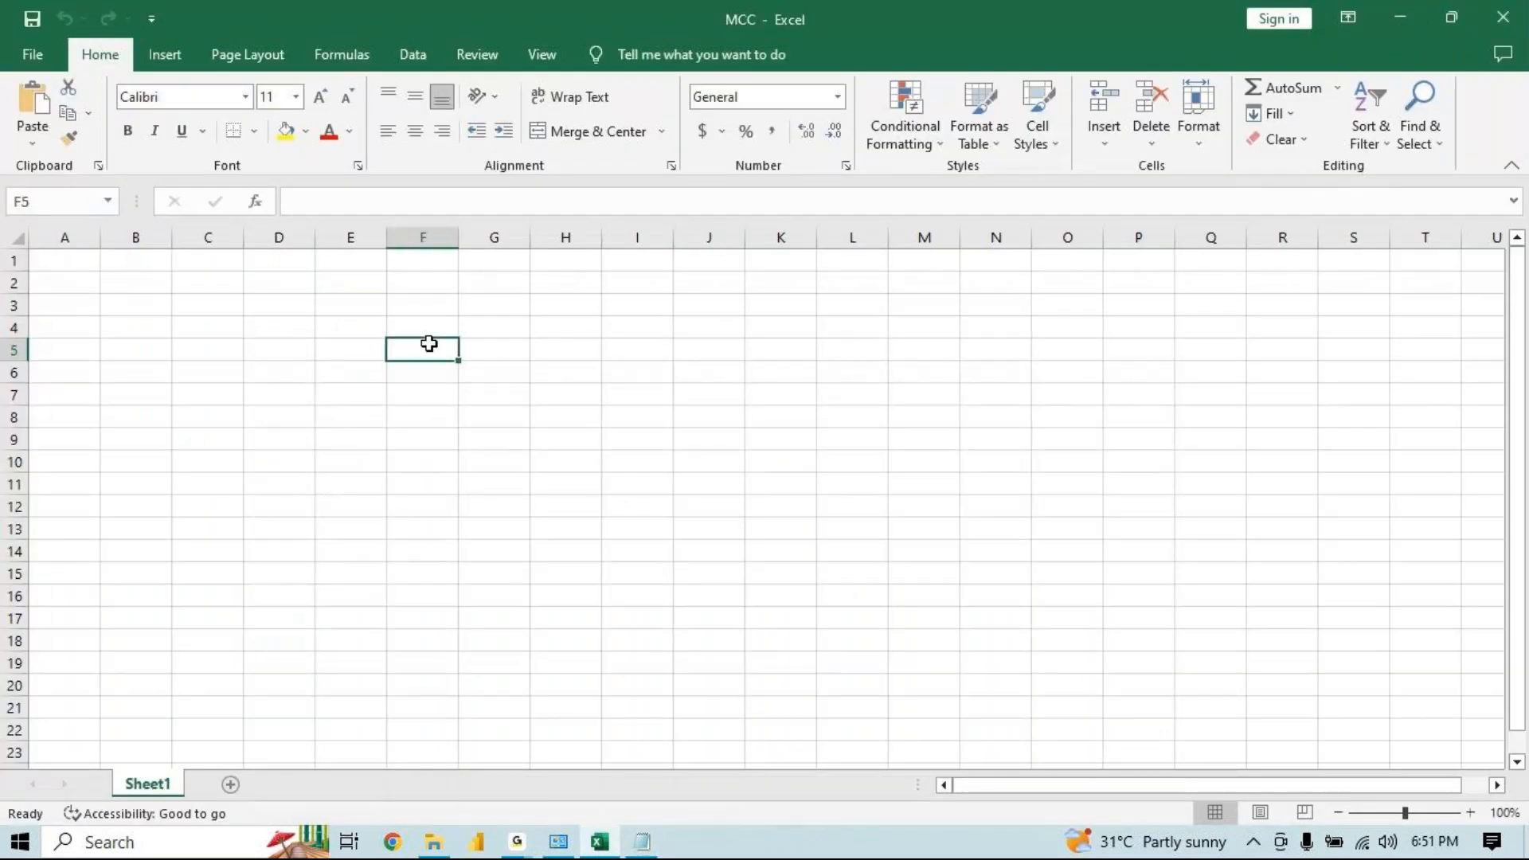
pyautogui.write('MCC')
pyautogui.press('Return')
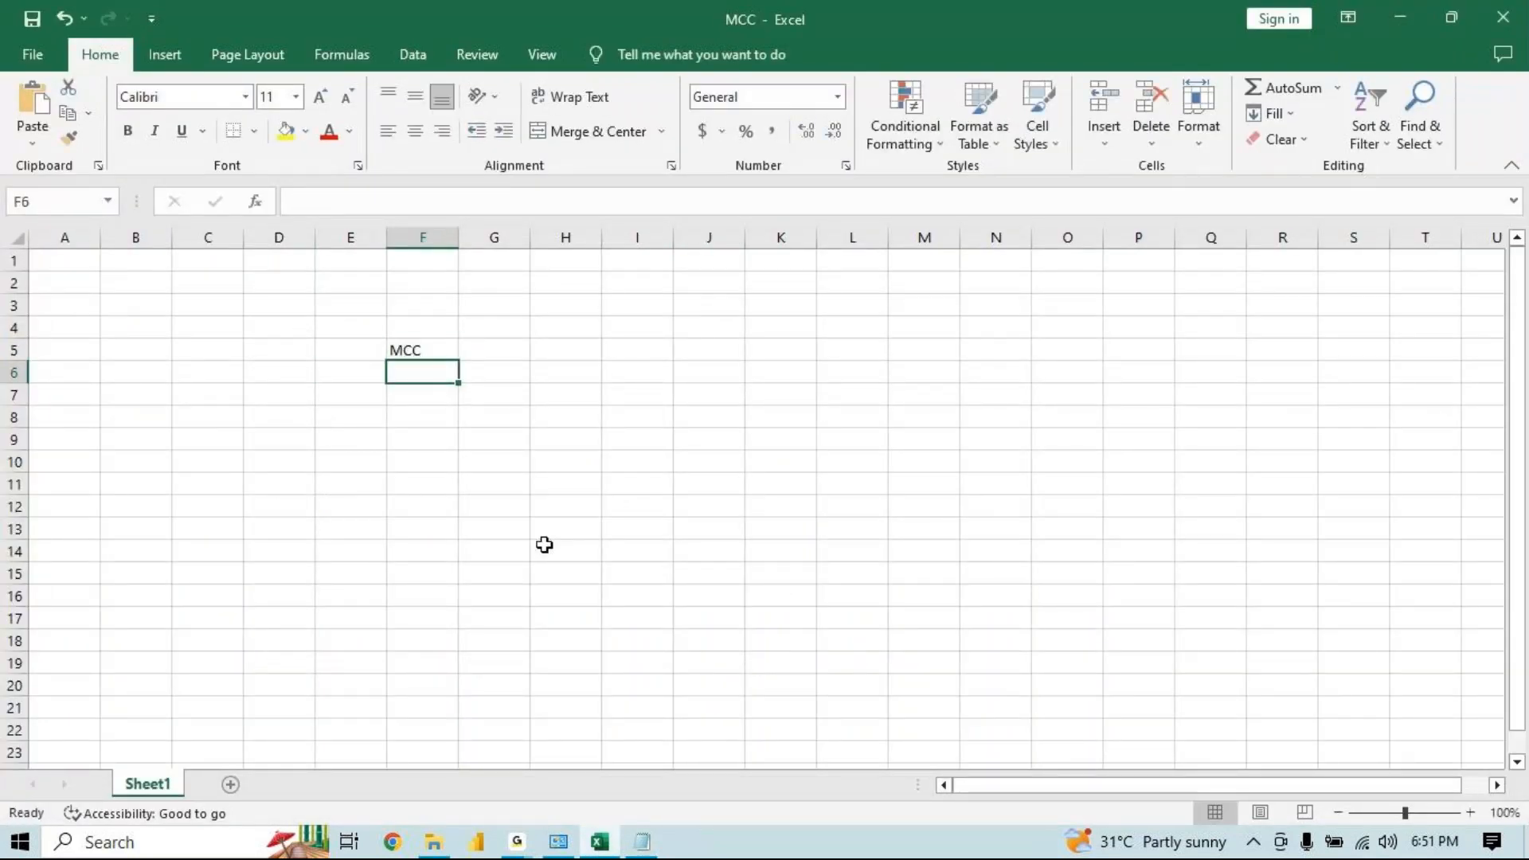
# Open the Clipboard pane and clear all its collected items
pyautogui.click(99, 166)
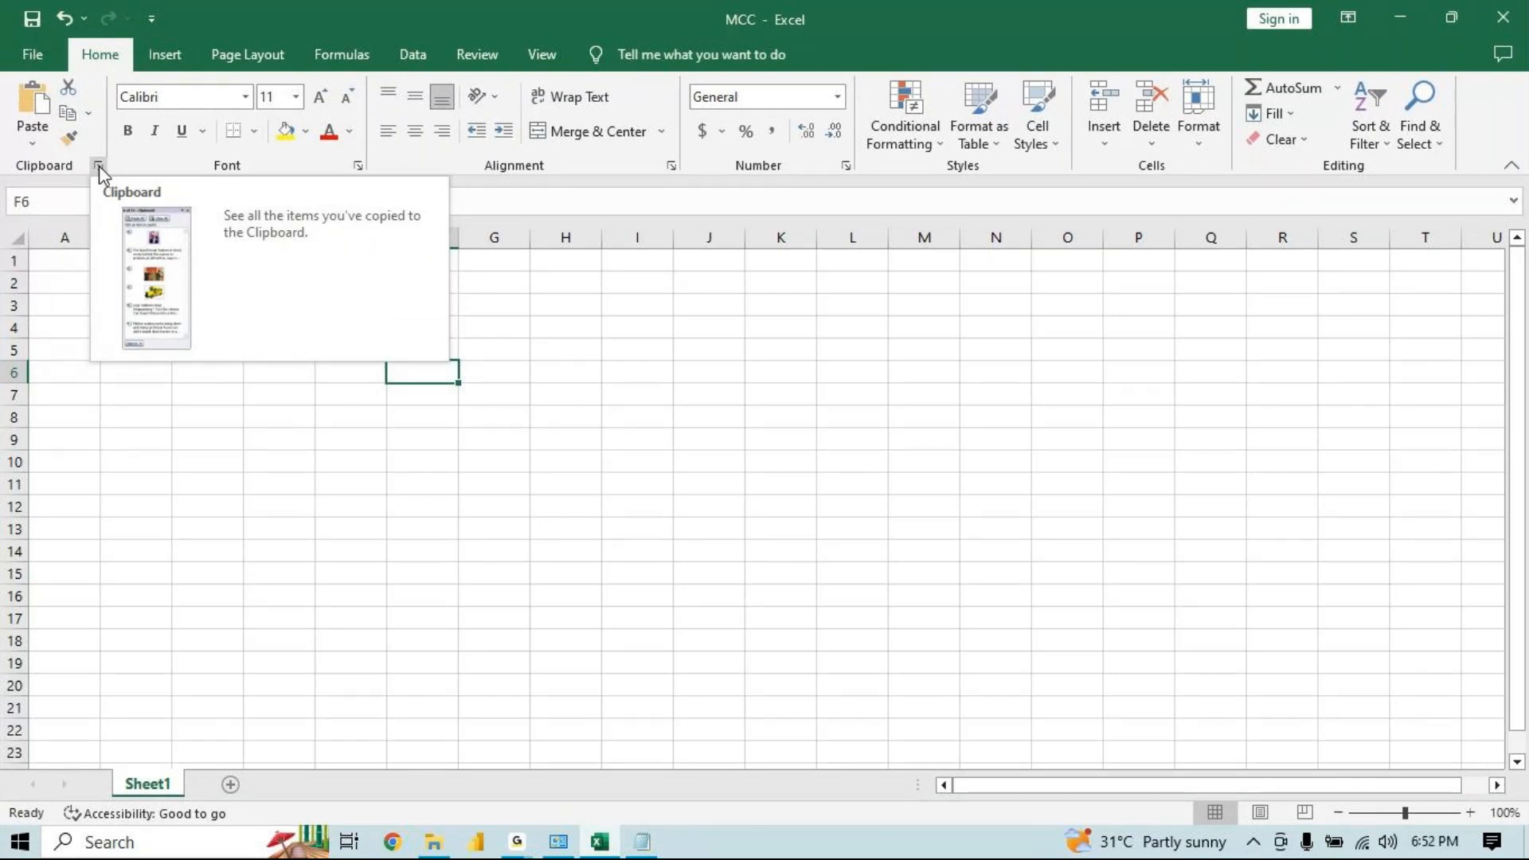
pyautogui.click(99, 165)
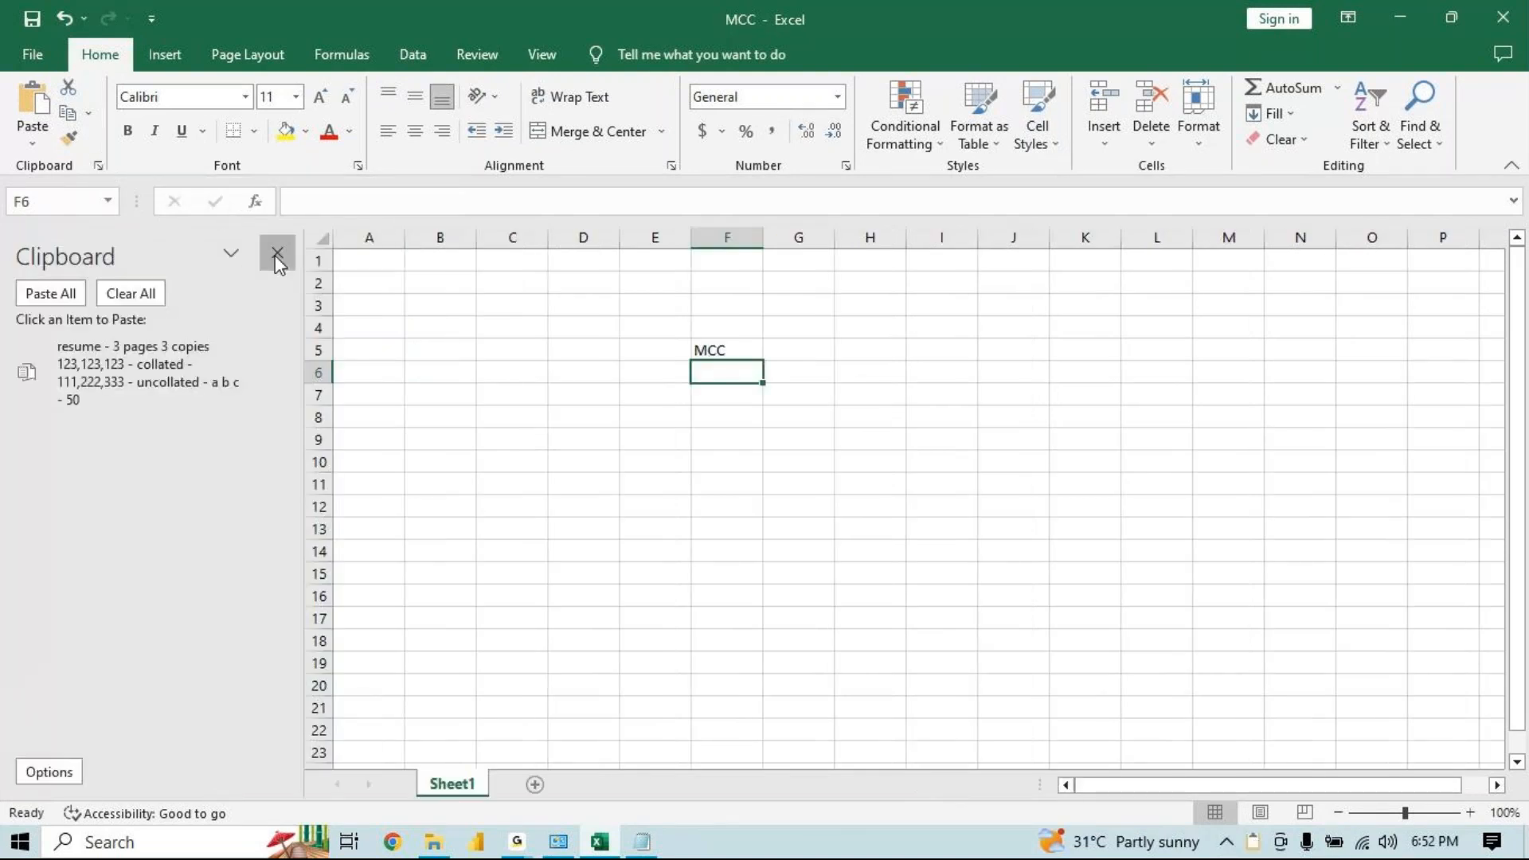
pyautogui.click(276, 254)
pyautogui.click(100, 166)
pyautogui.click(134, 282)
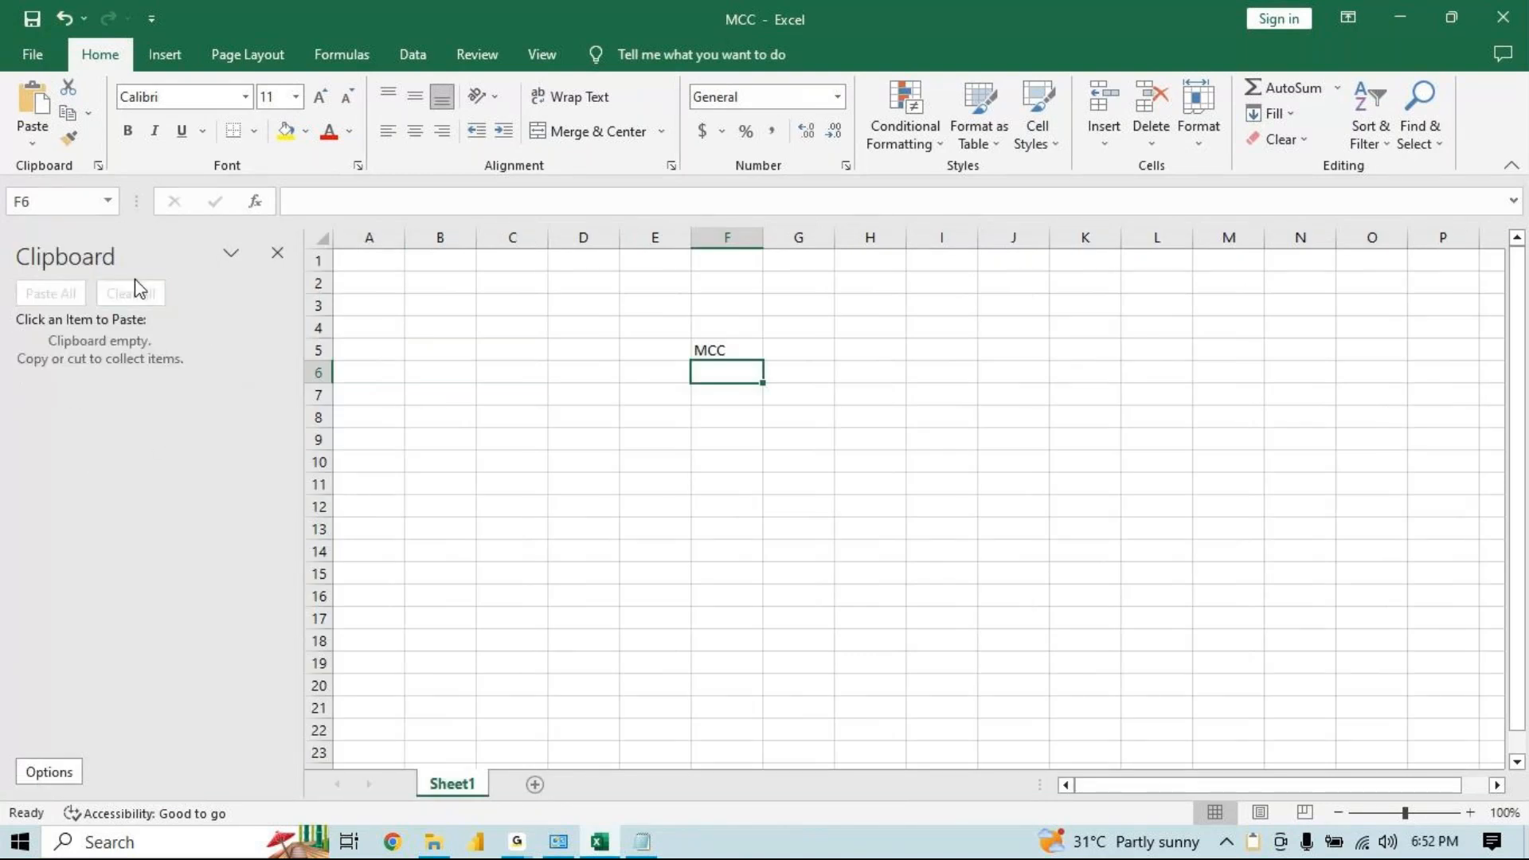
pyautogui.click(276, 255)
pyautogui.click(99, 166)
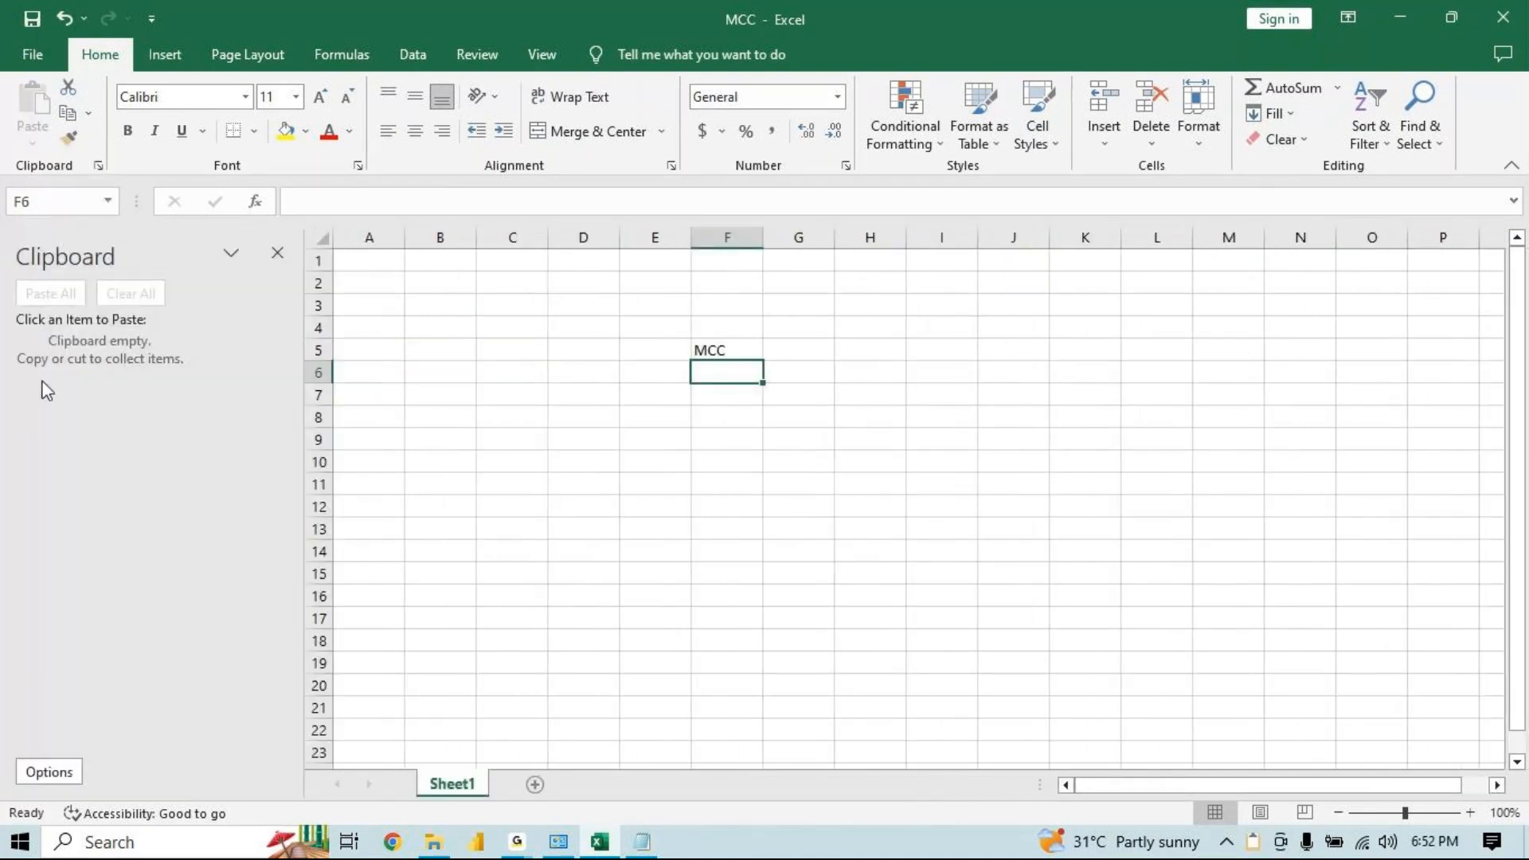
# Copy cell F5 containing MCC to the Office Clipboard
pyautogui.click(730, 351)
pyautogui.hotkey('ctrl', 'c')
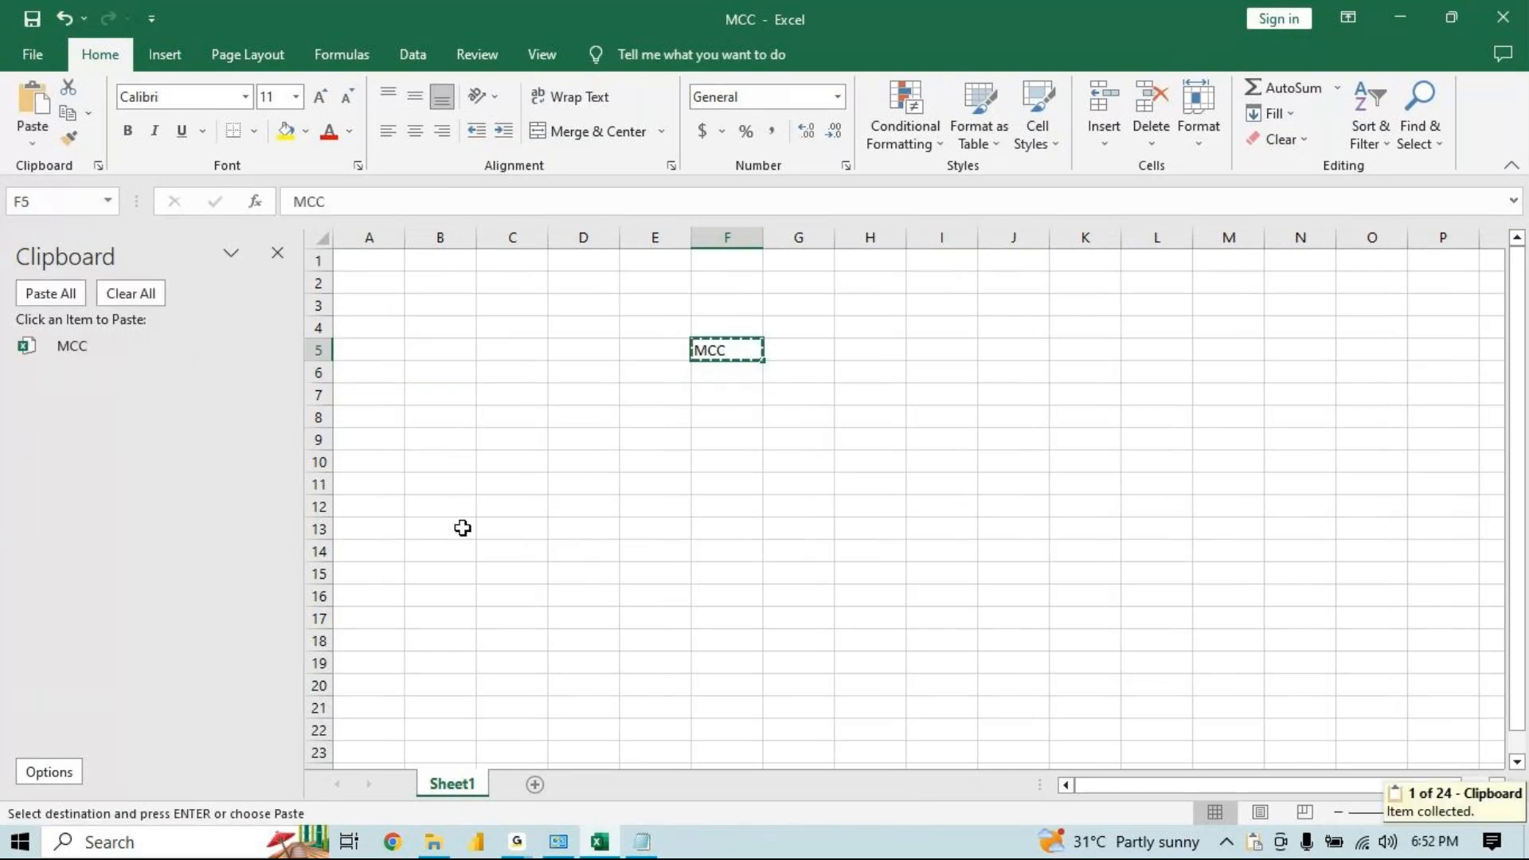
# Enter Excel in cell F9 and copy it to the Clipboard as well
pyautogui.click(756, 440)
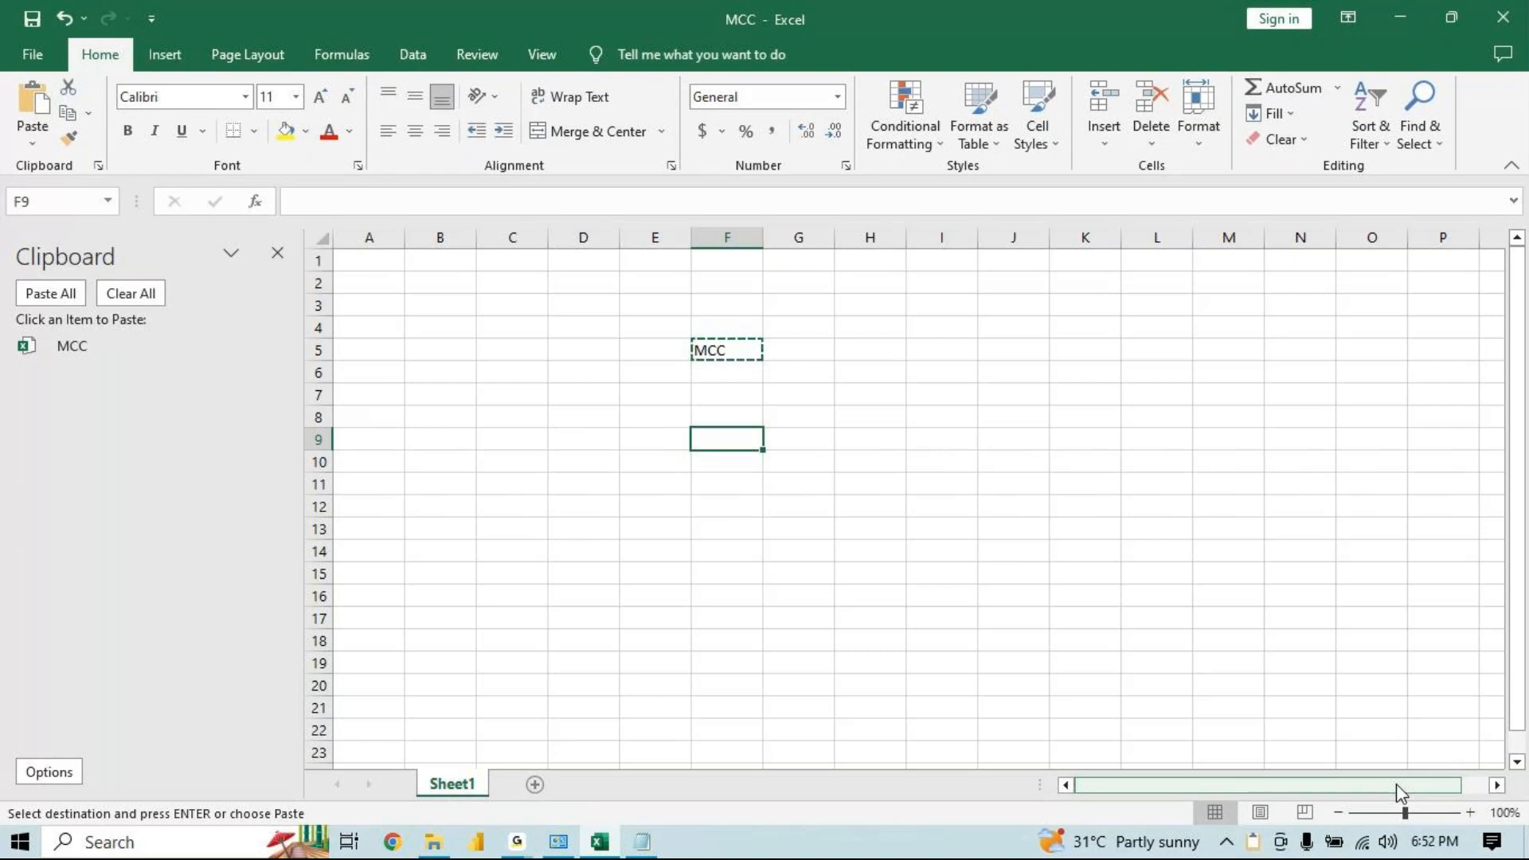
pyautogui.write('Excel')
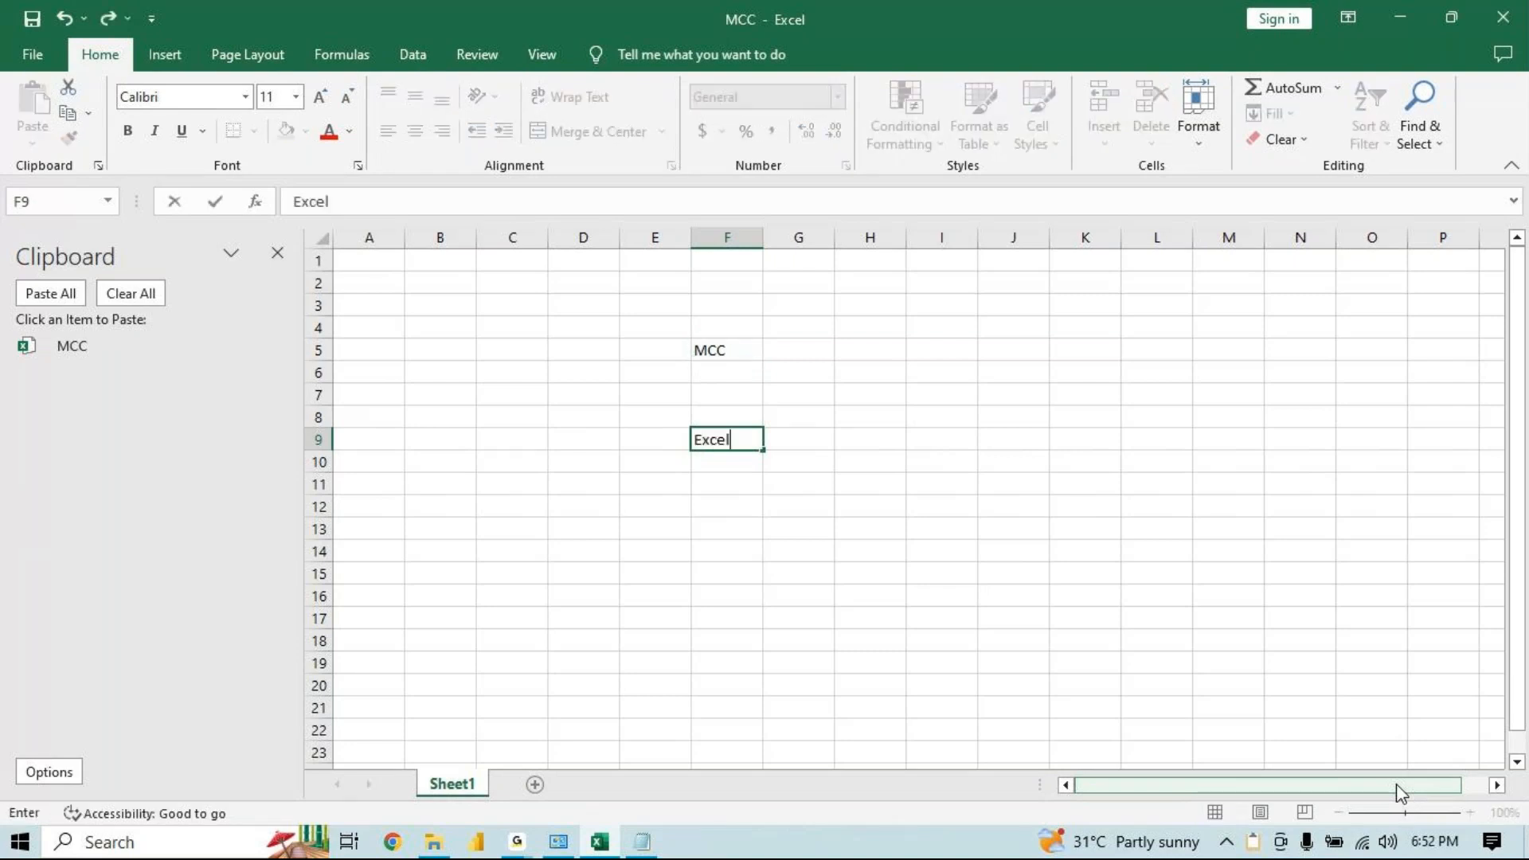
pyautogui.press('Return')
pyautogui.press('Up')
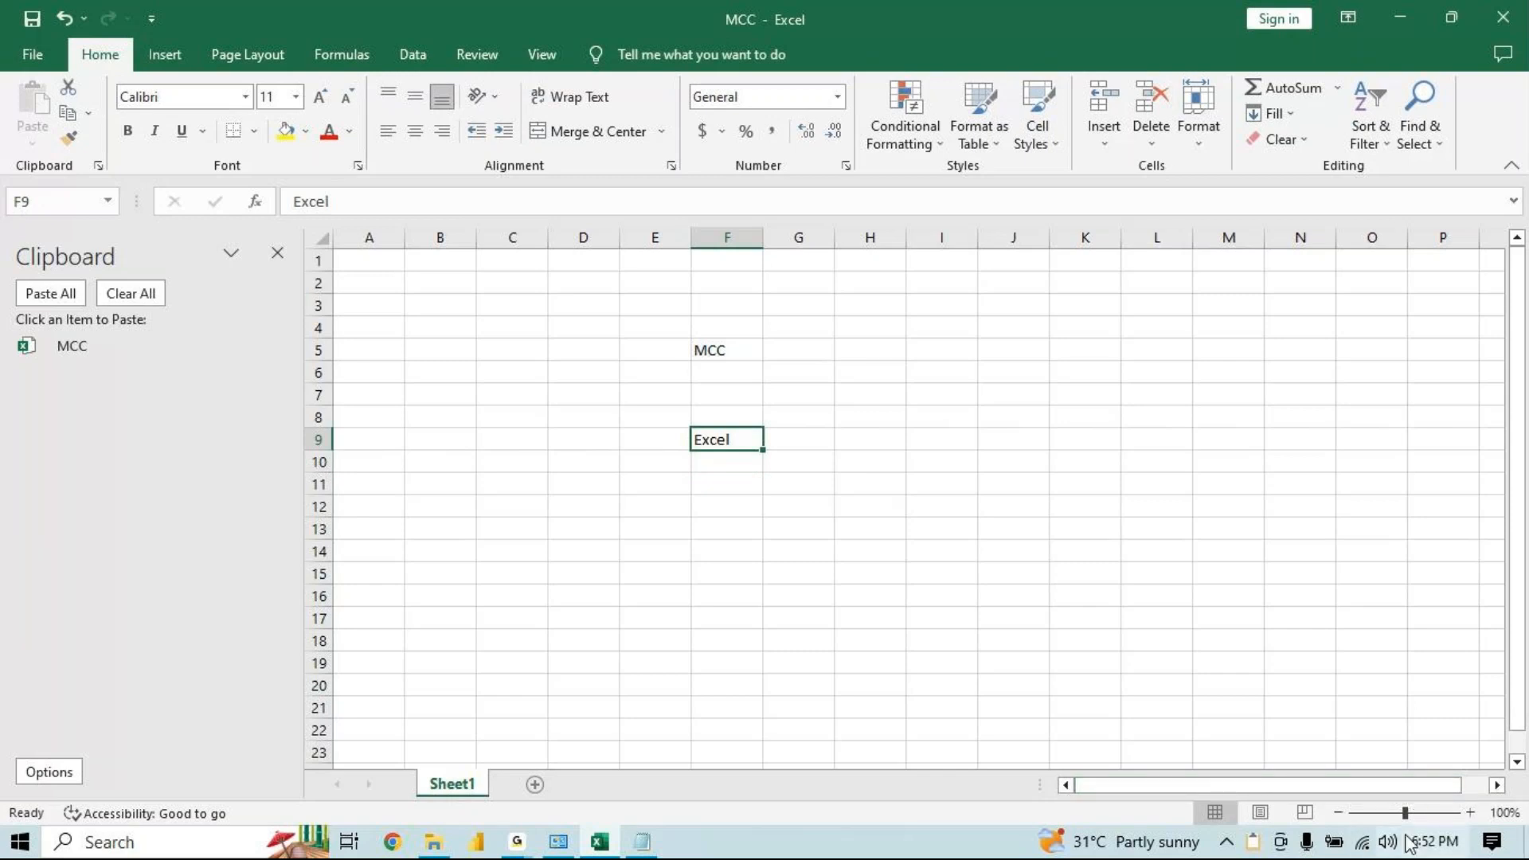
pyautogui.press('ctrl')
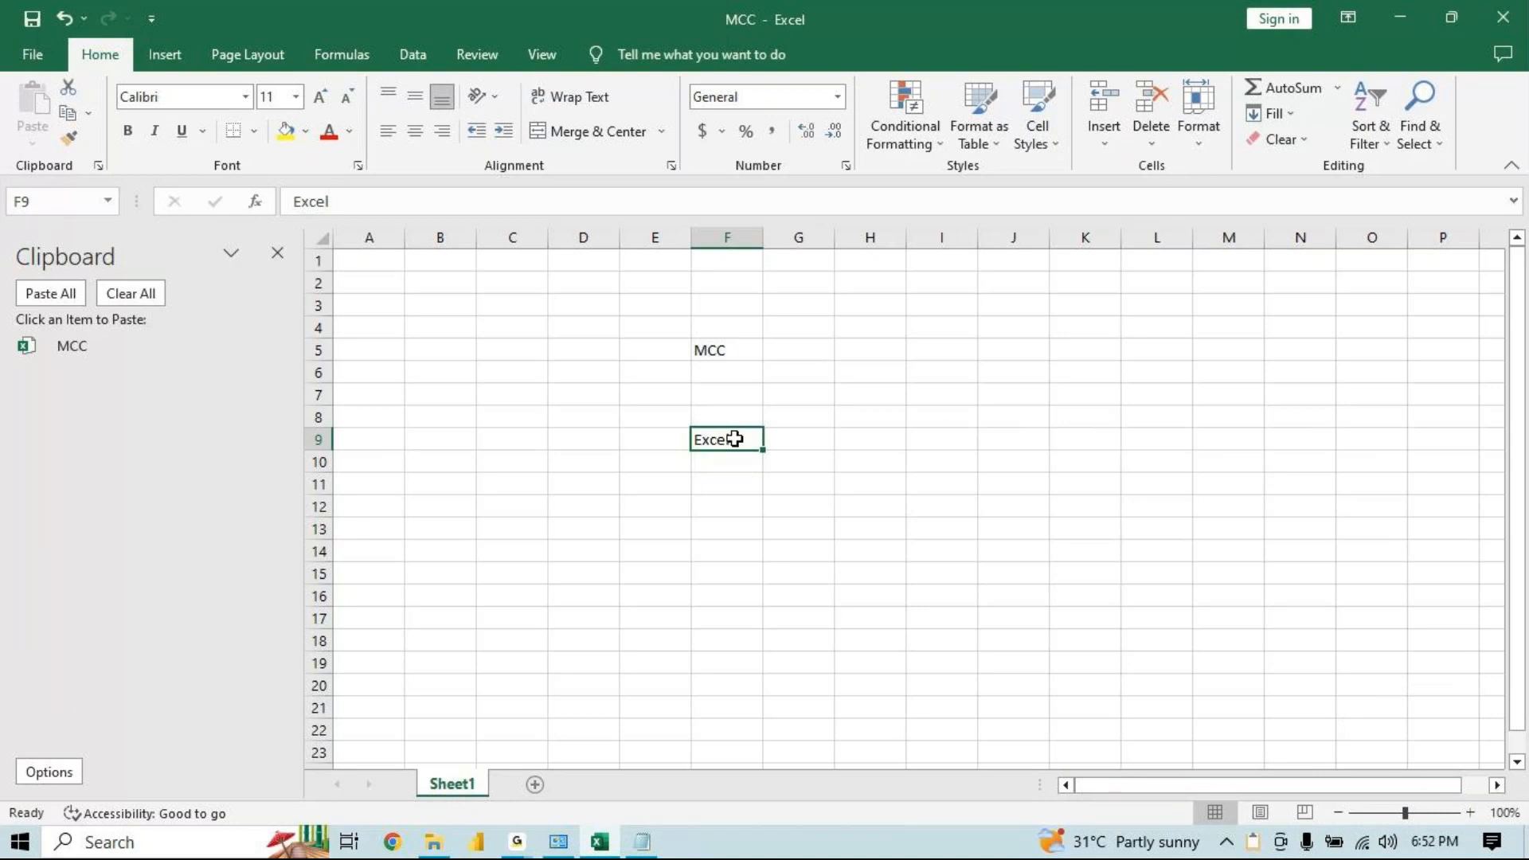
pyautogui.hotkey('ctrl', 'c')
pyautogui.press('ctrl')
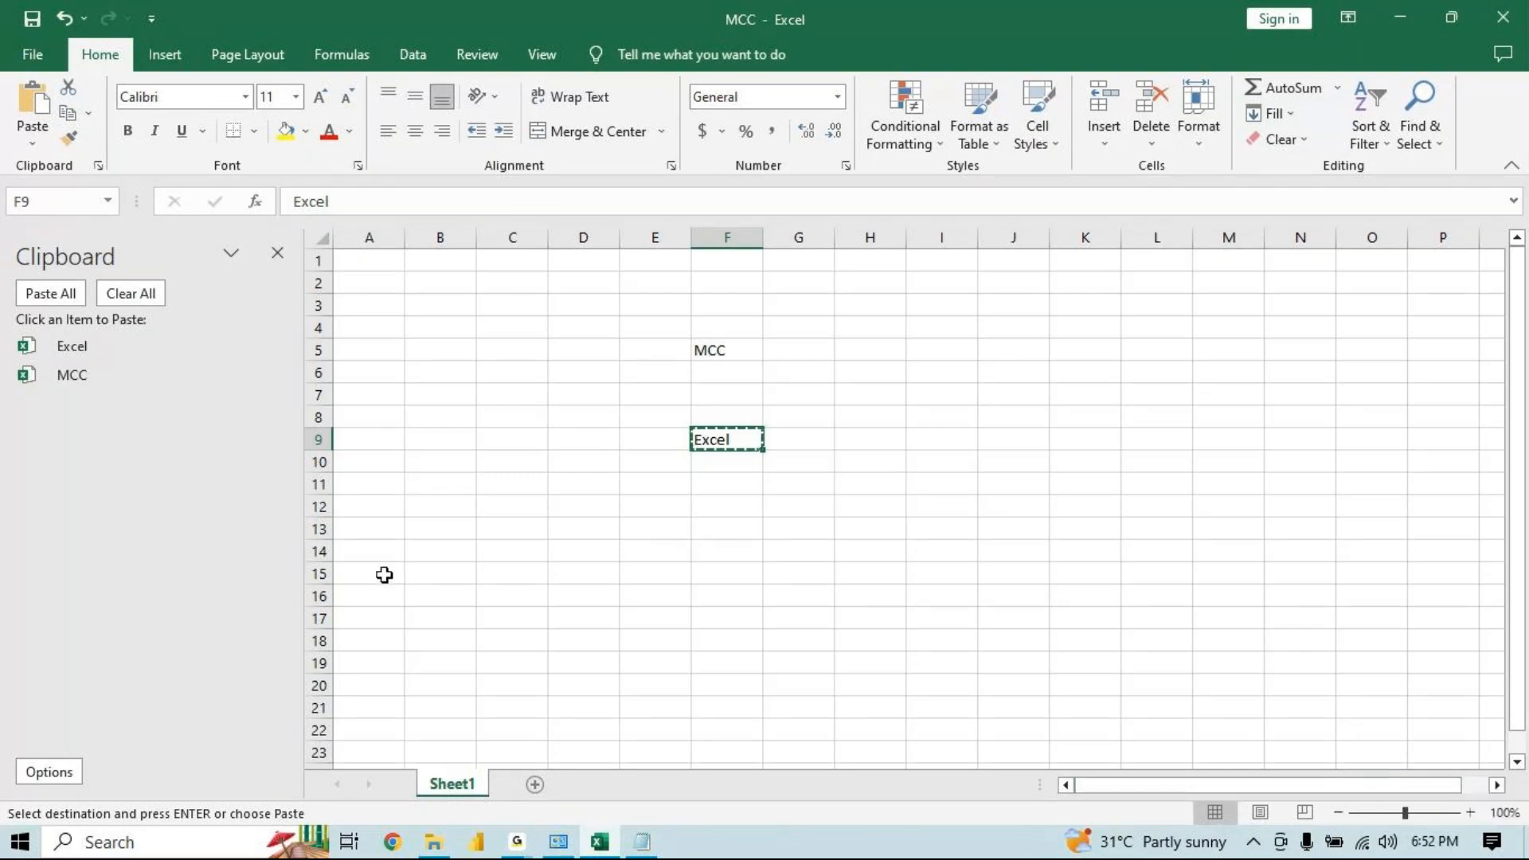
# Launch Word through the Run dialog with the command winword
pyautogui.press('super+r')
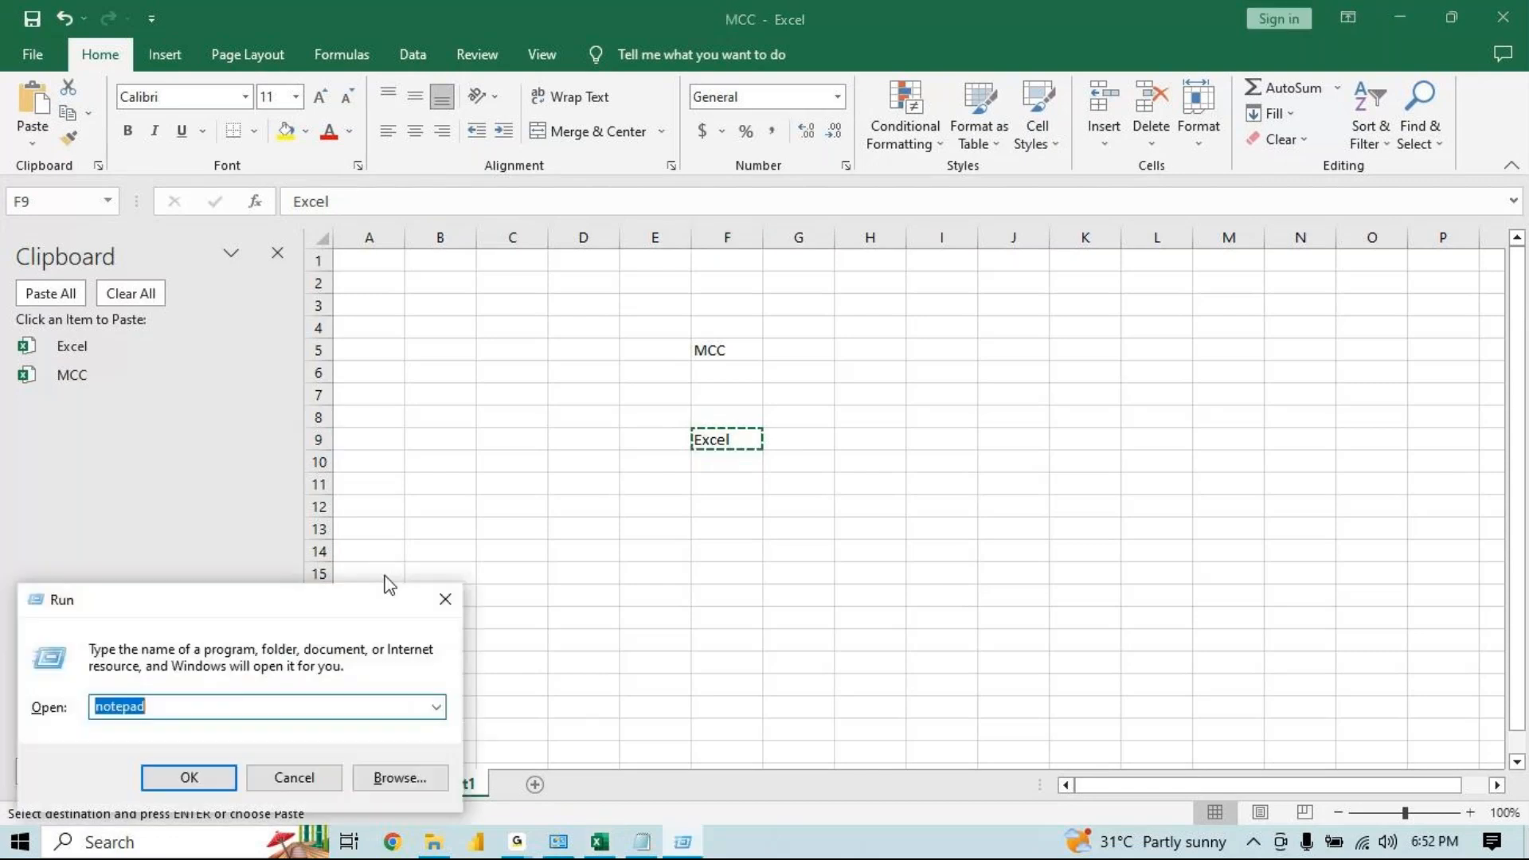
pyautogui.write('winword')
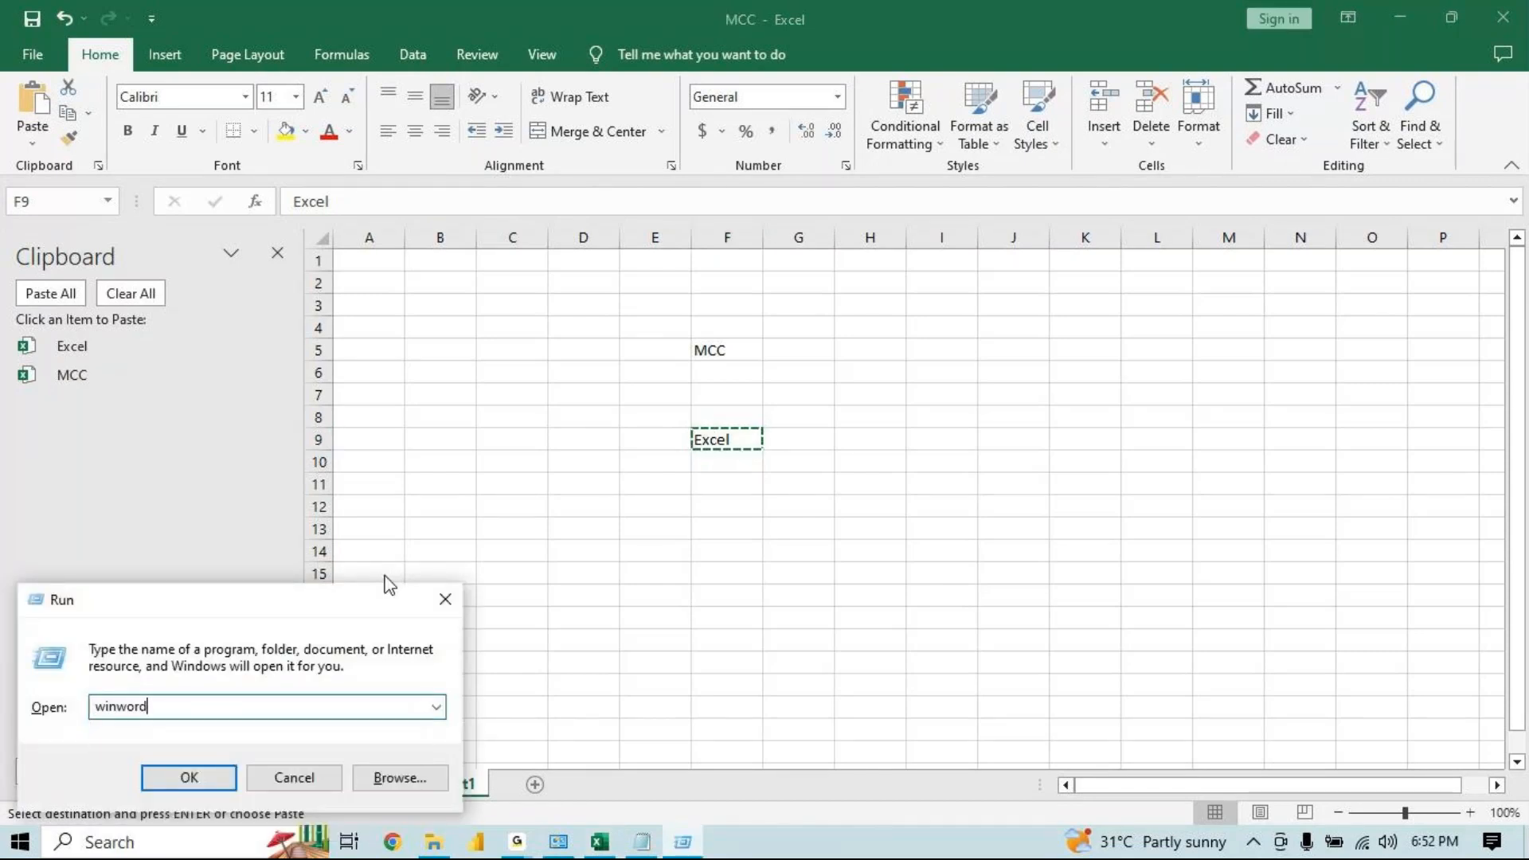
pyautogui.press('Return')
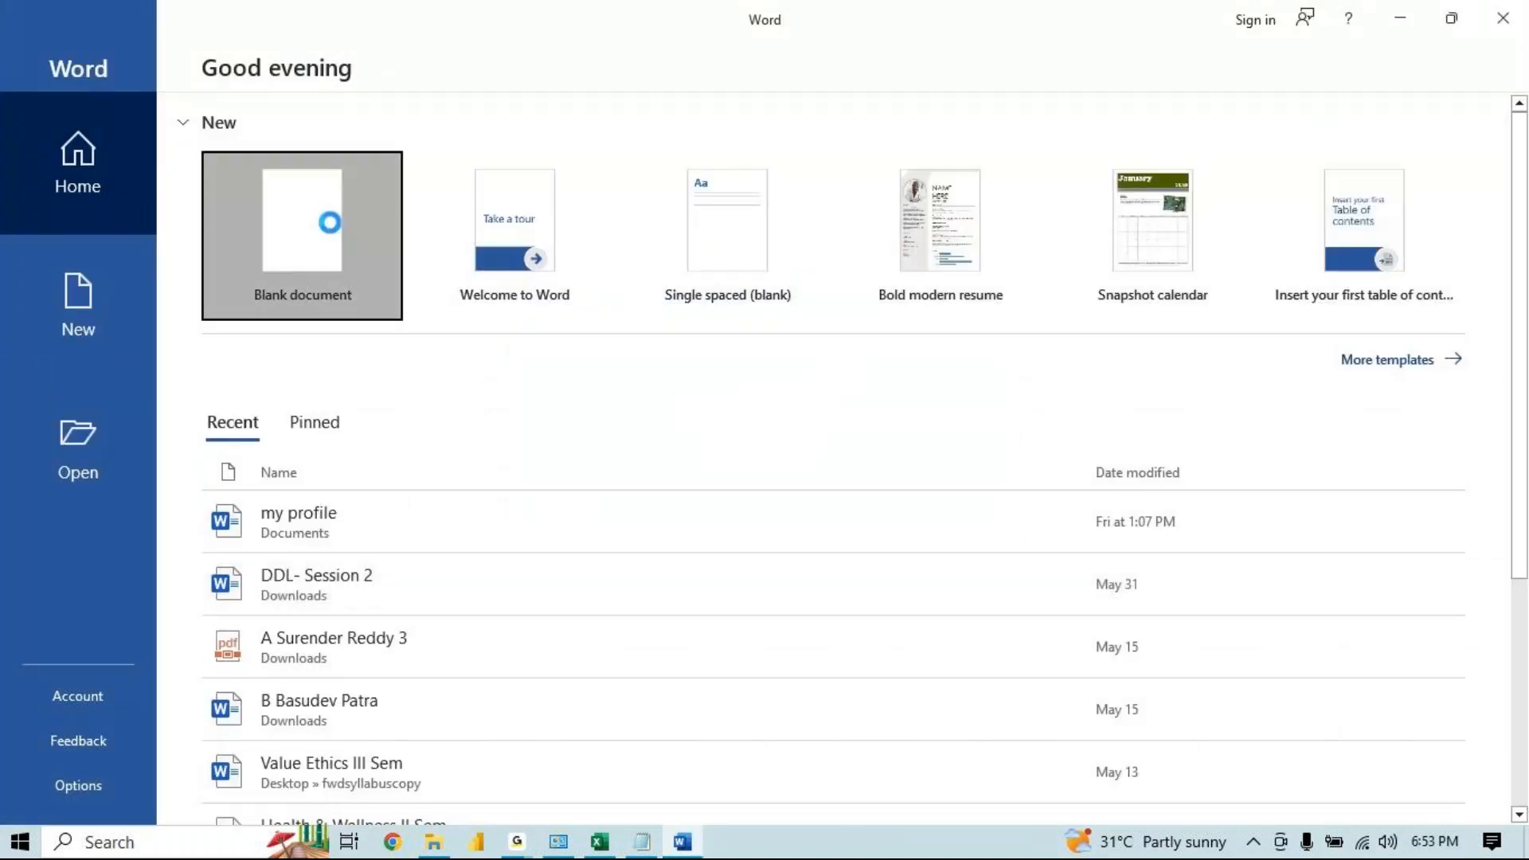
# Type Excel Class in the blank document, then select all of it and copy it
pyautogui.click(332, 226)
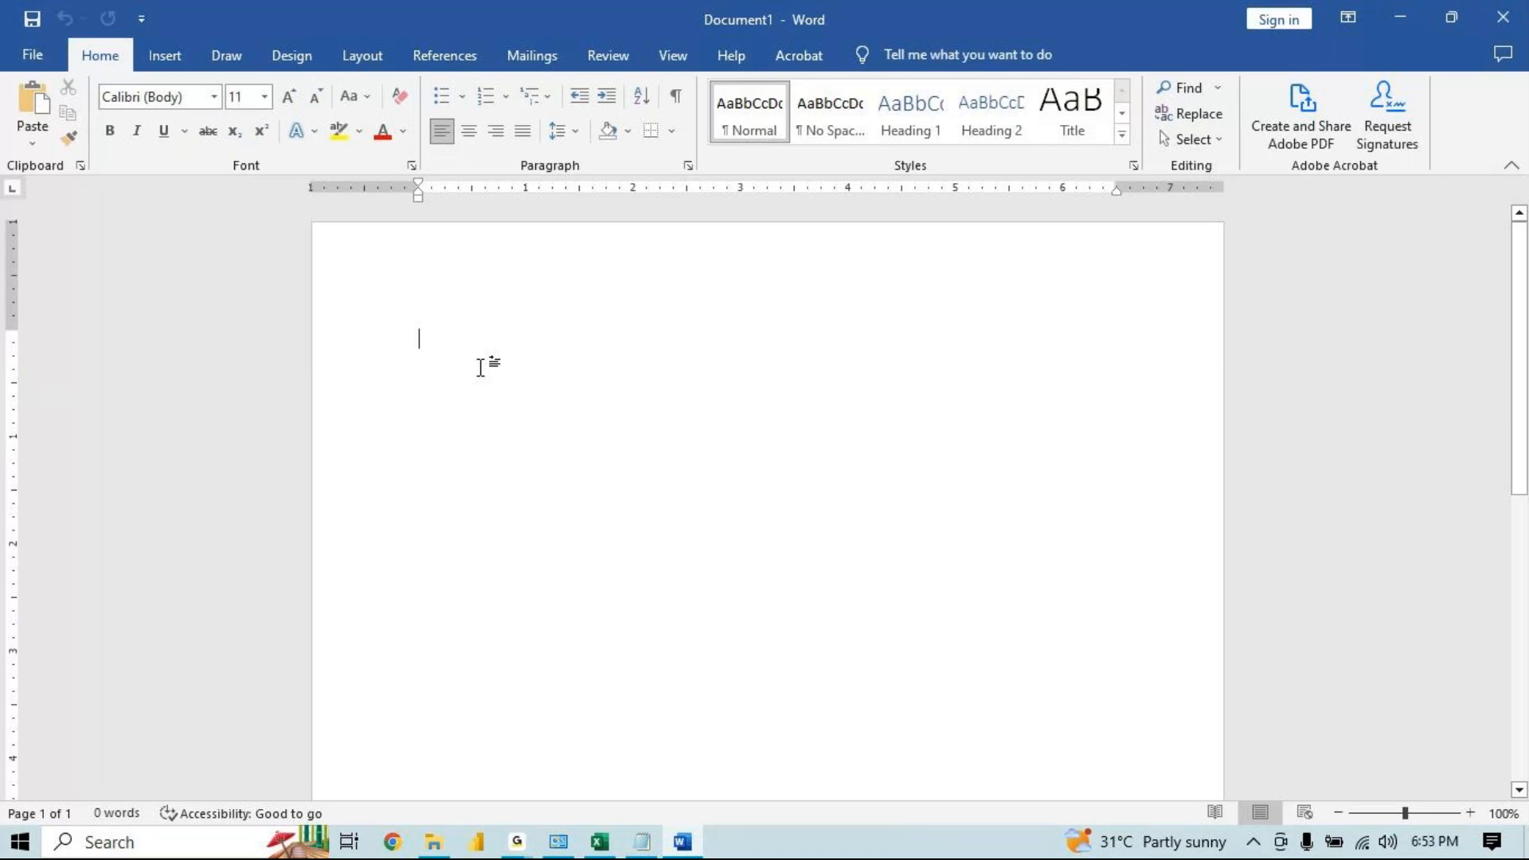
pyautogui.write('Excel c')
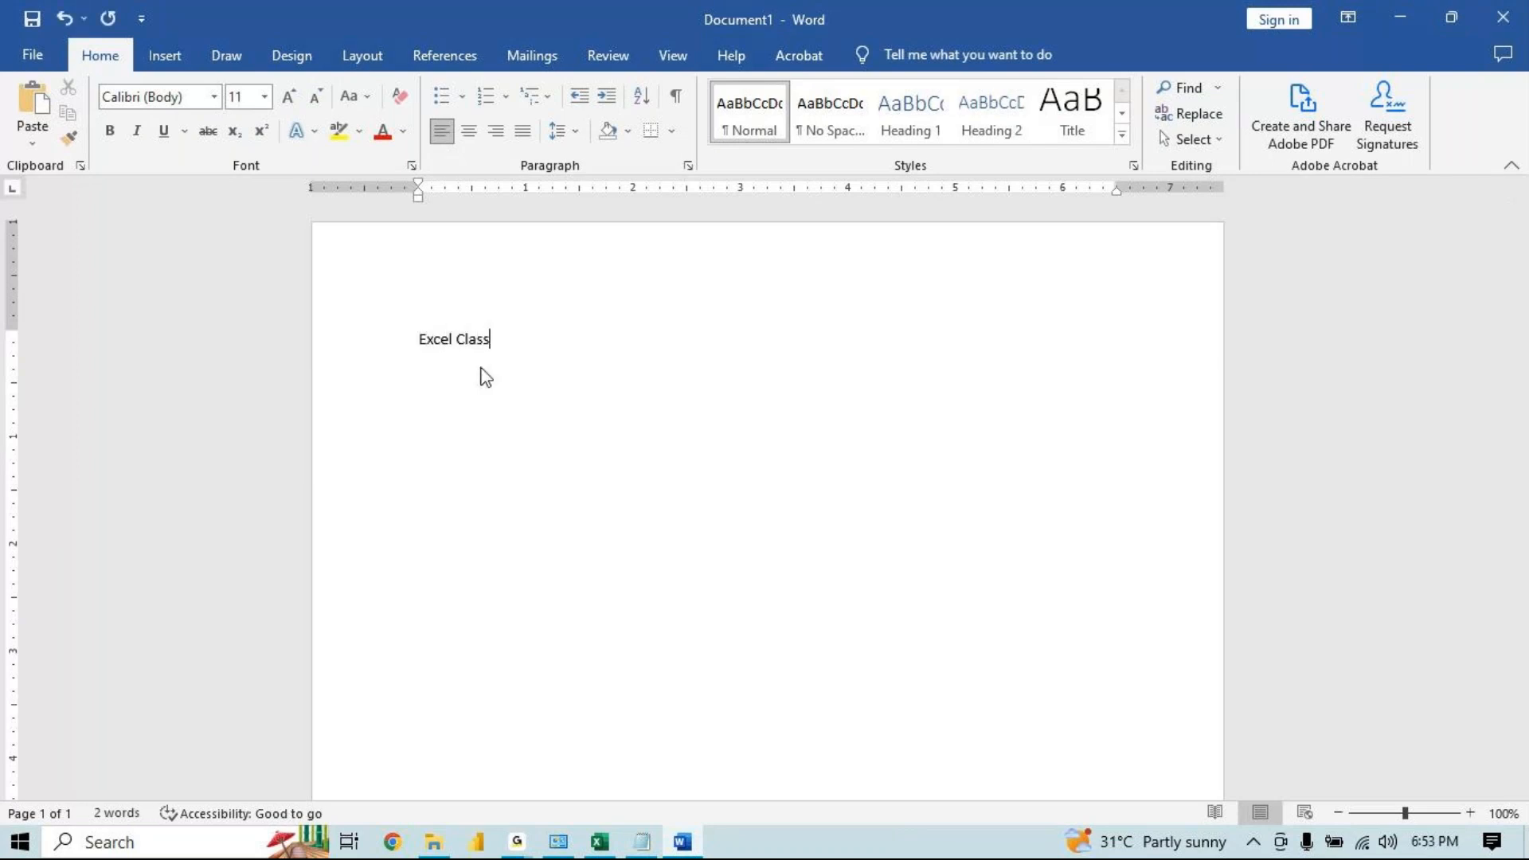
pyautogui.hotkey('ctrl', 'a')
pyautogui.hotkey('ctrl', 'c')
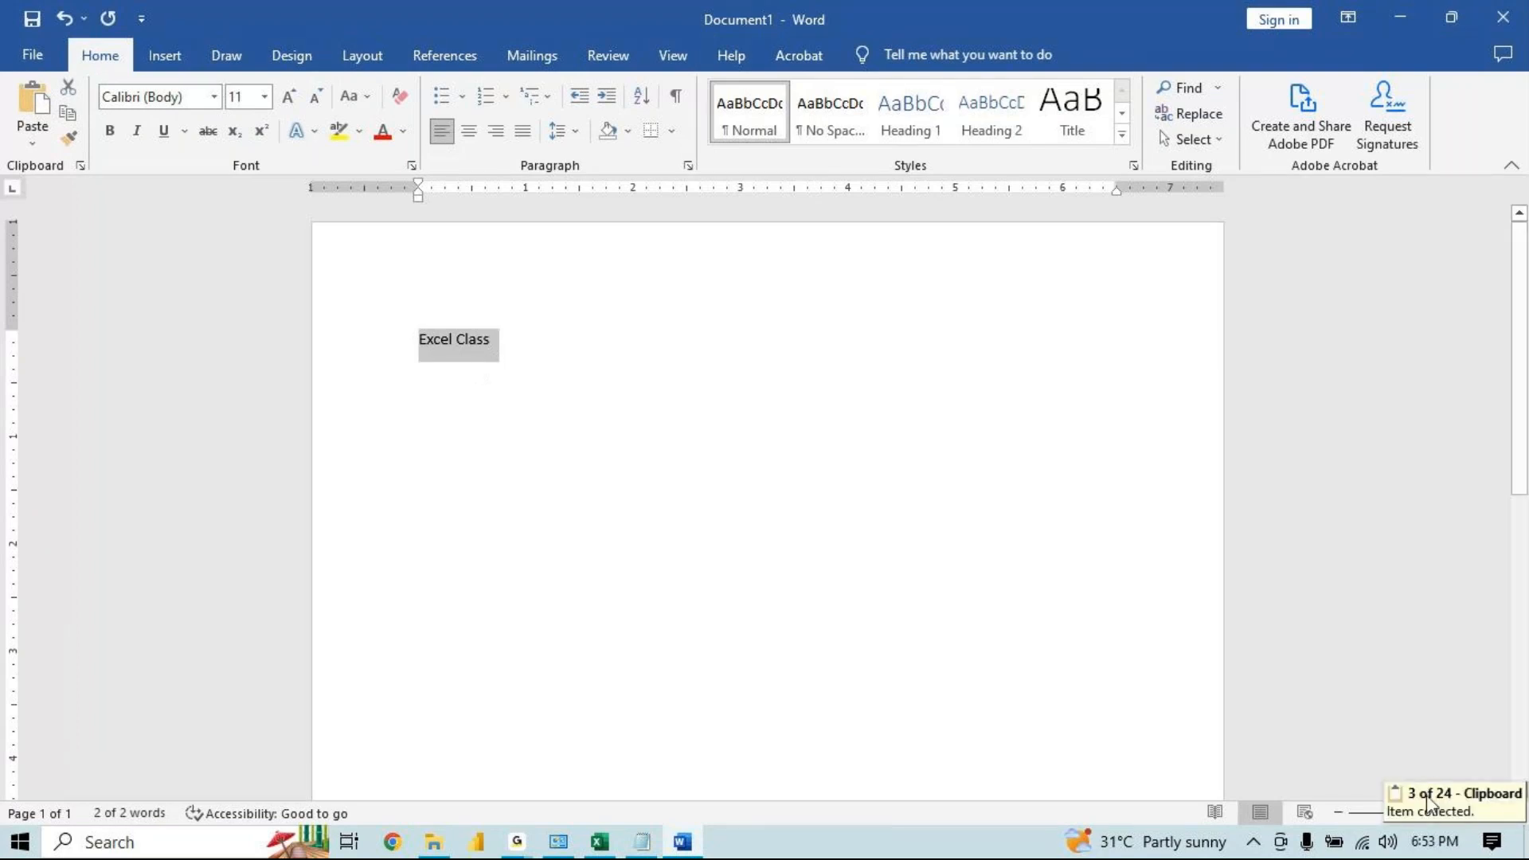
# Open the Clipboard pane and paste the collected Excel and MCC items below the text
pyautogui.click(80, 166)
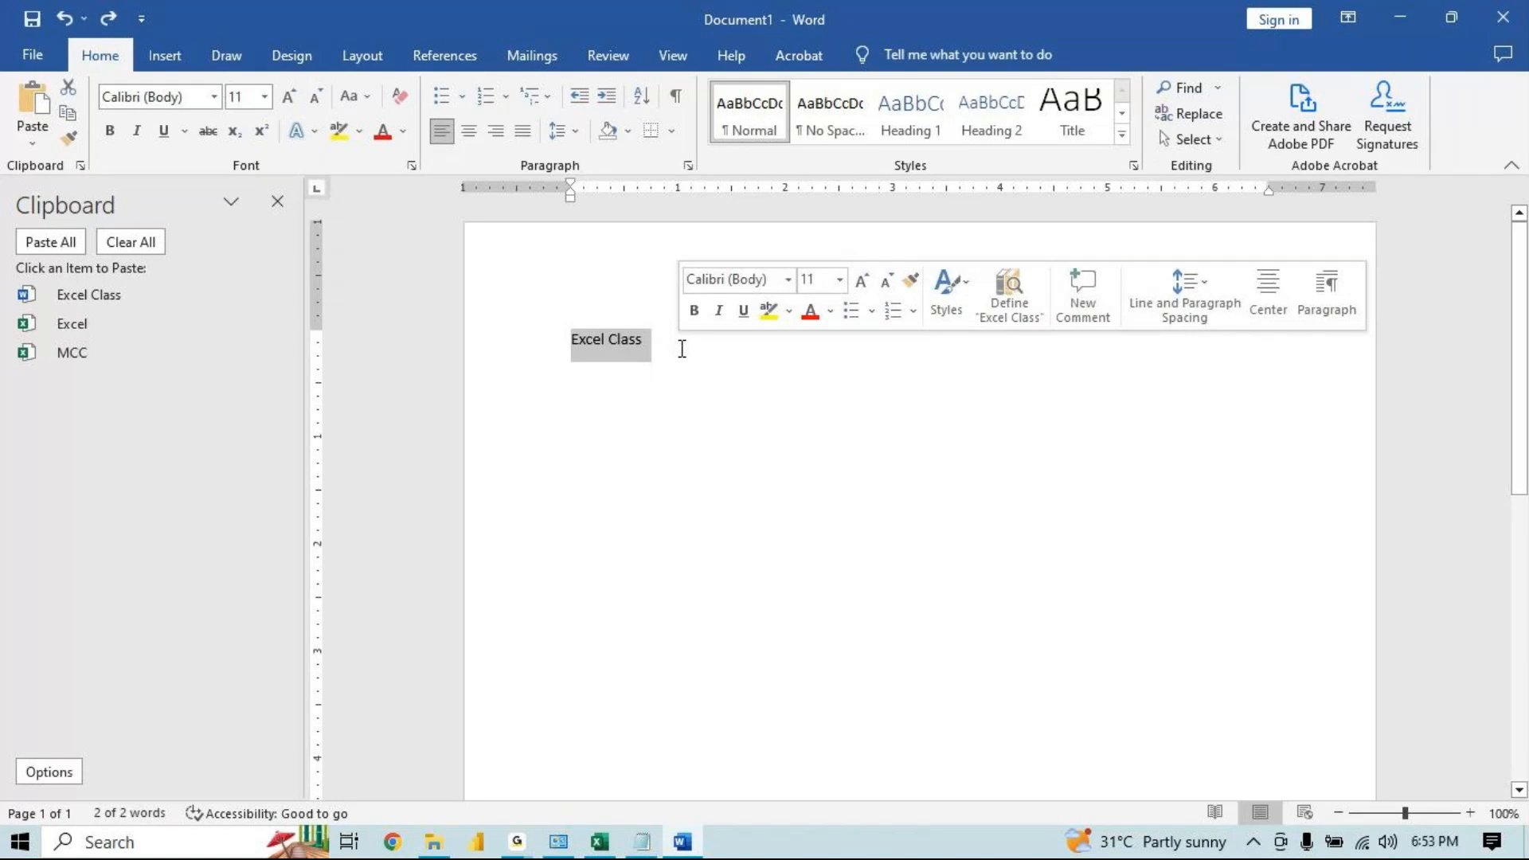
pyautogui.click(682, 349)
pyautogui.click(119, 331)
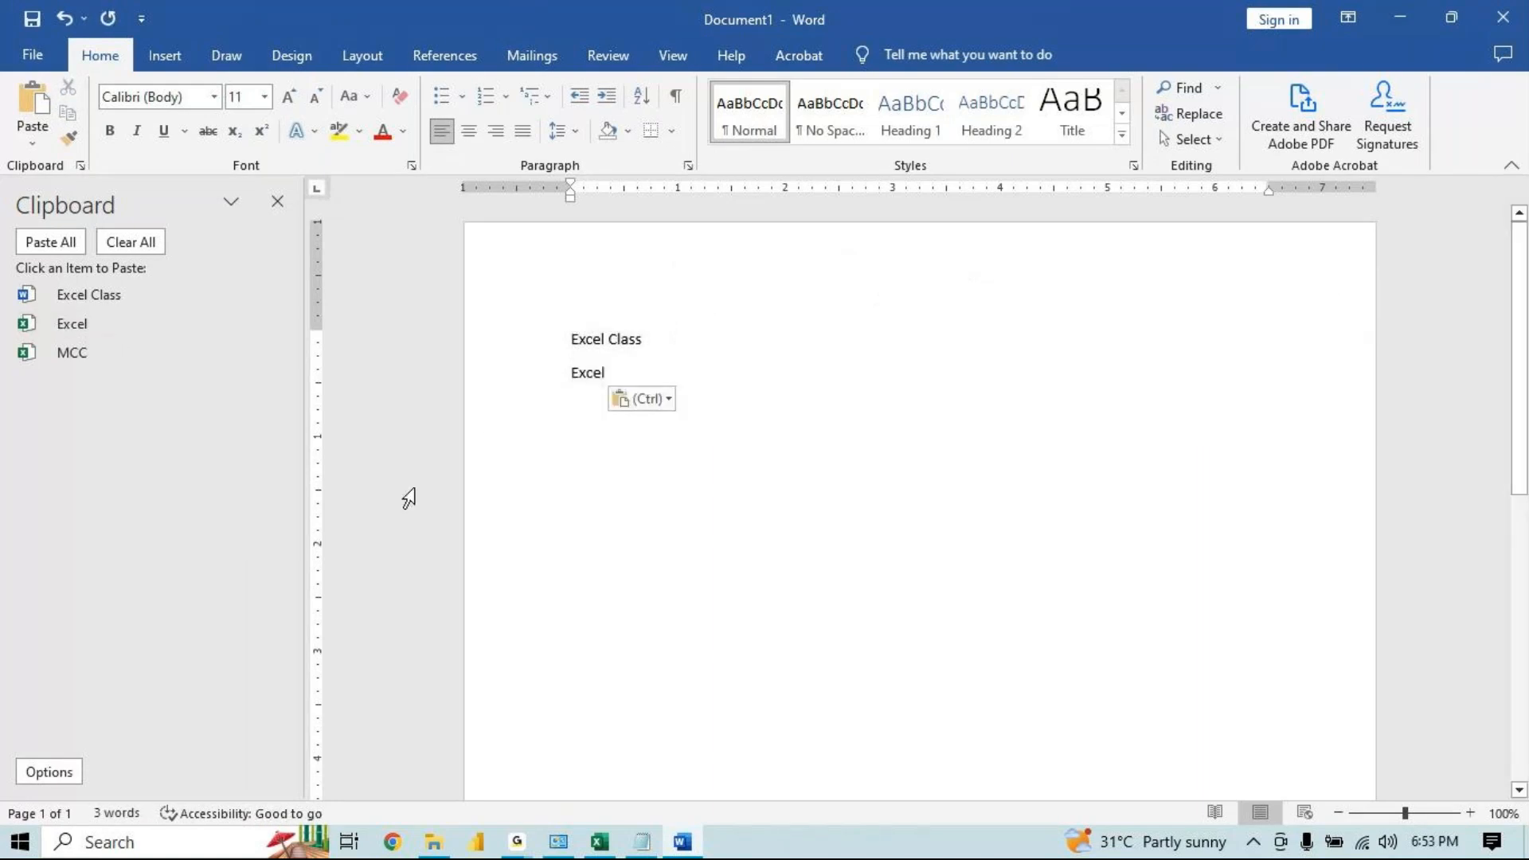
pyautogui.click(69, 355)
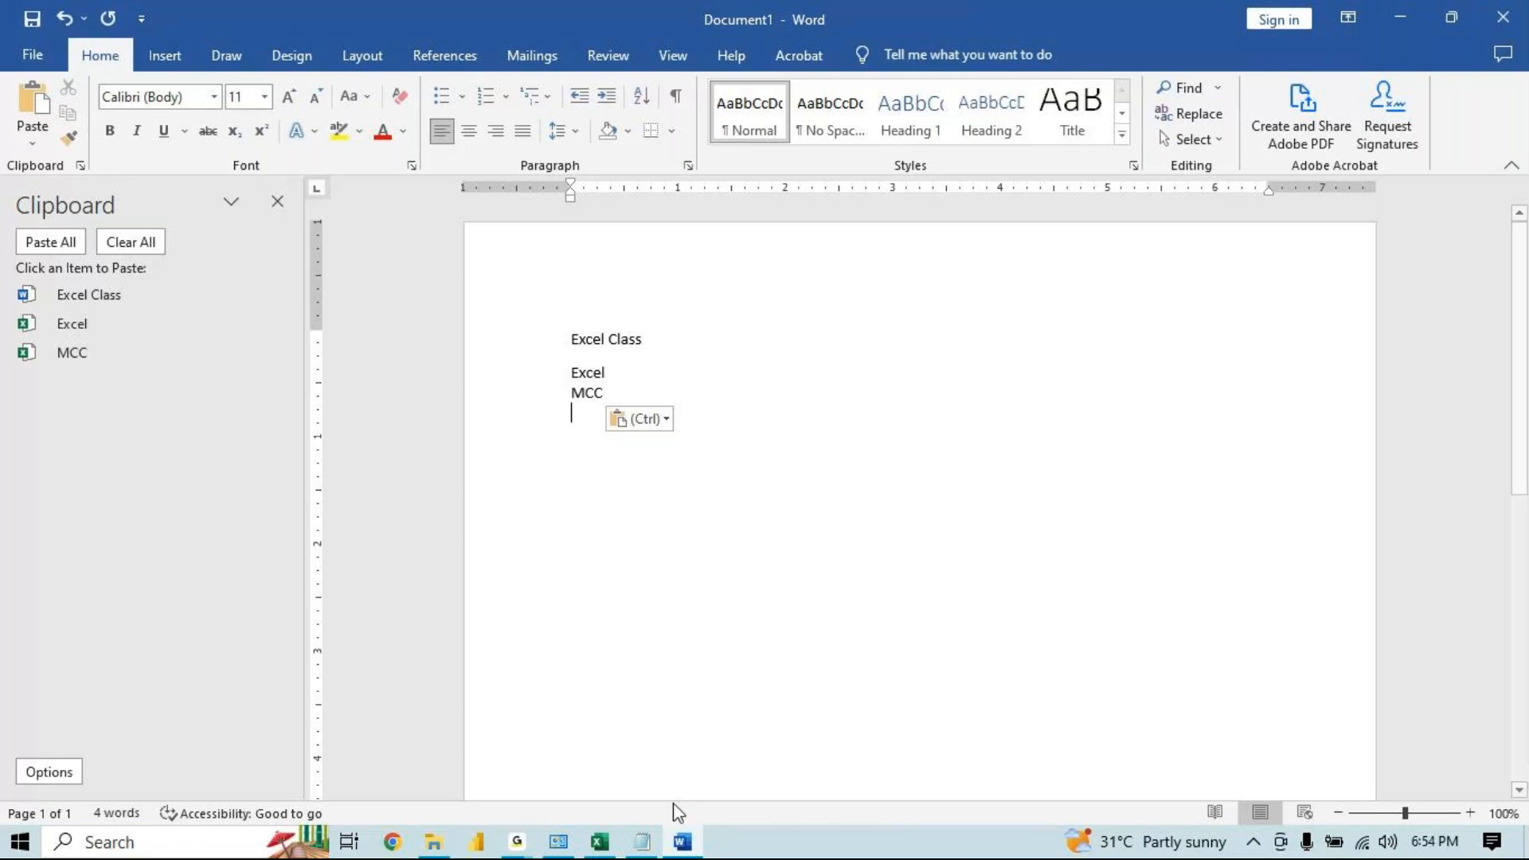
# Reopen the Clipboard pane and clear all its collected items
pyautogui.click(280, 206)
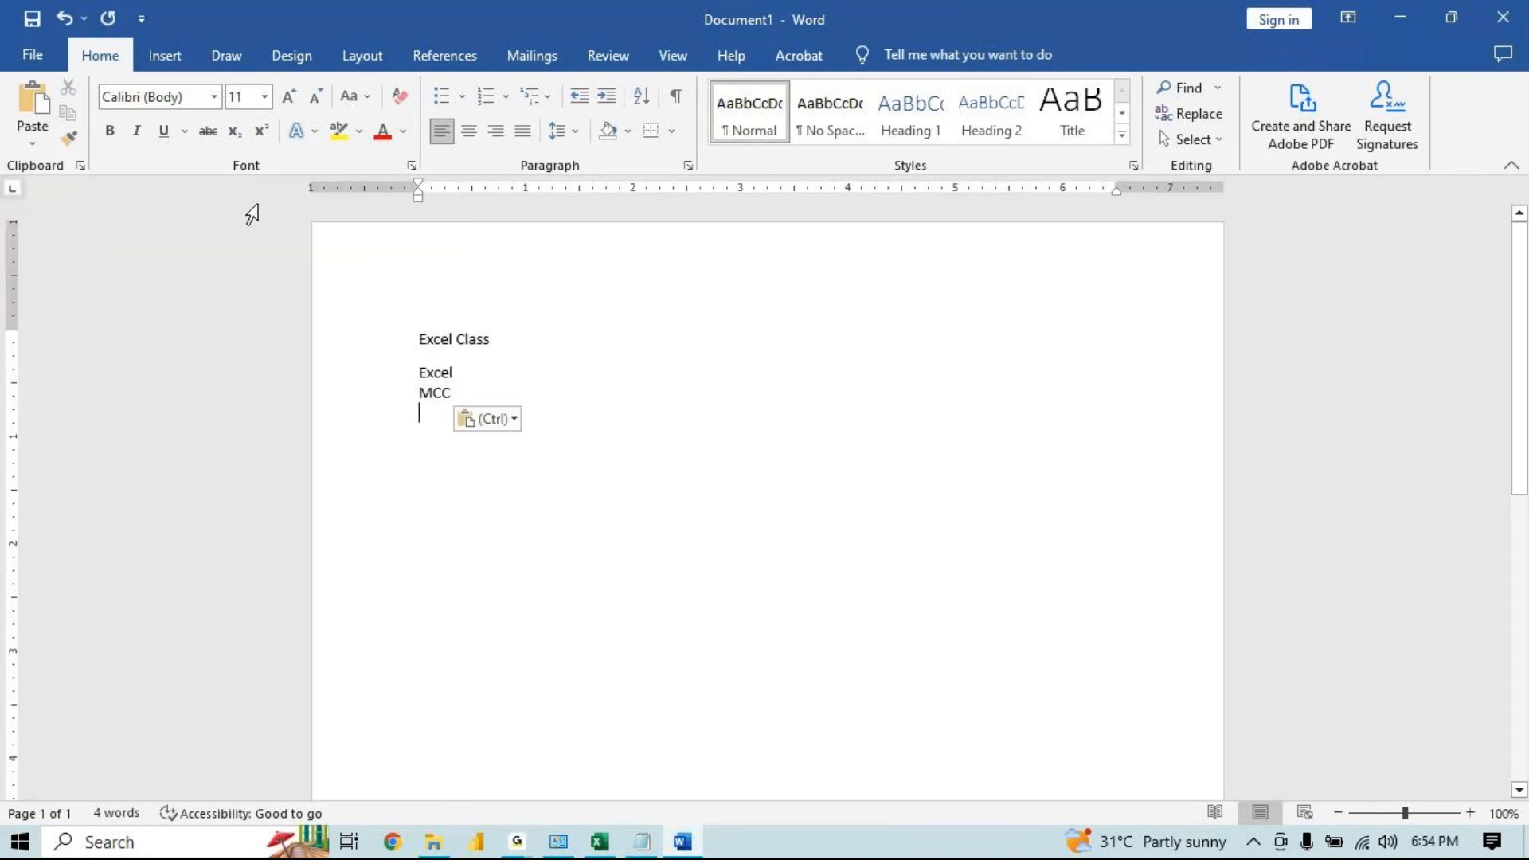
pyautogui.click(79, 166)
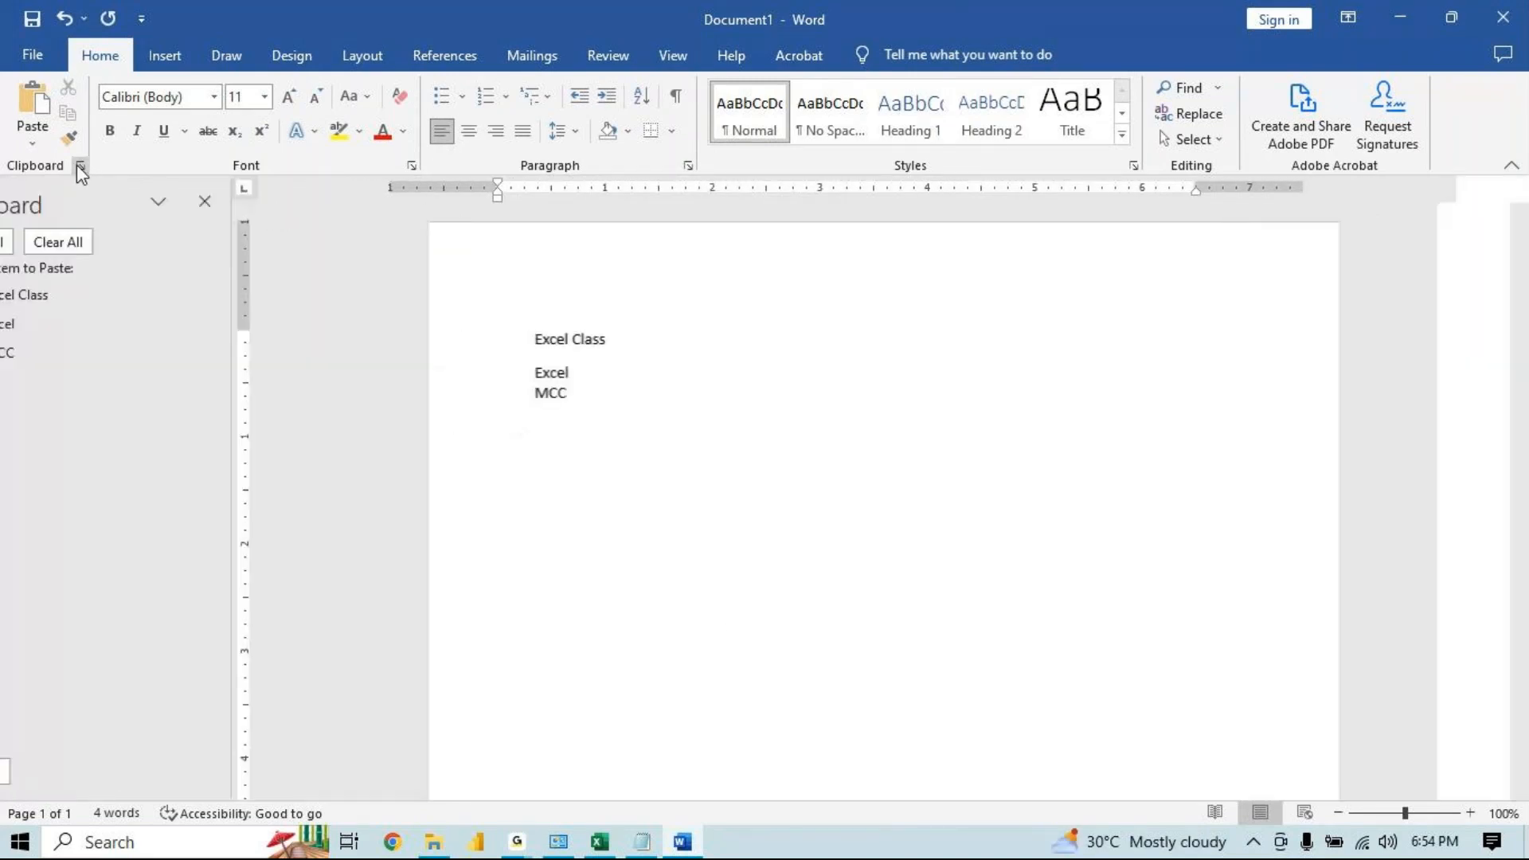
pyautogui.click(150, 243)
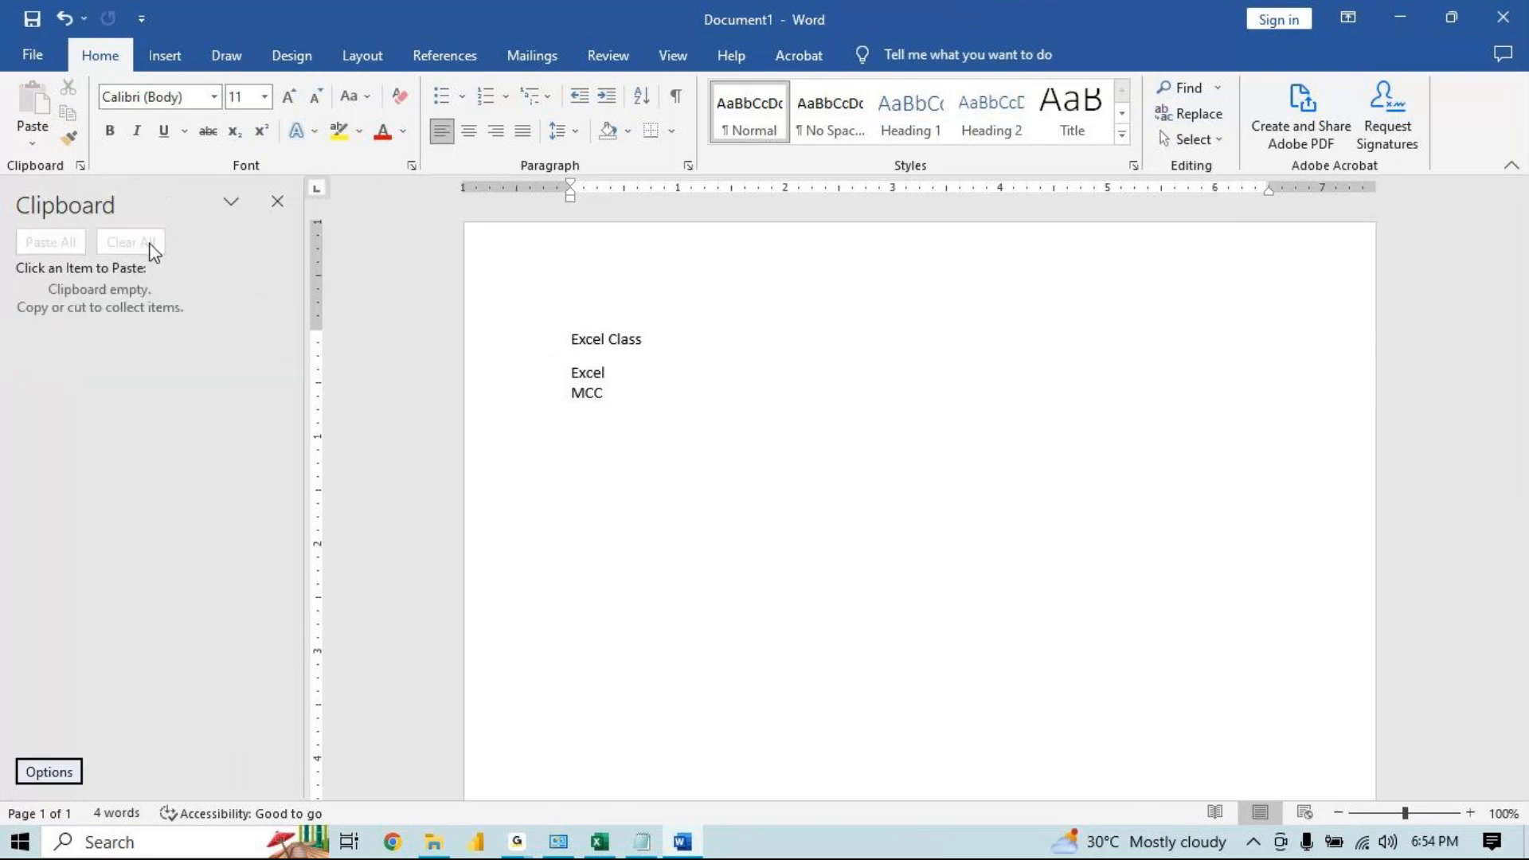
# Close Word without saving the document, then close the Clipboard pane in Excel
pyautogui.click(1503, 17)
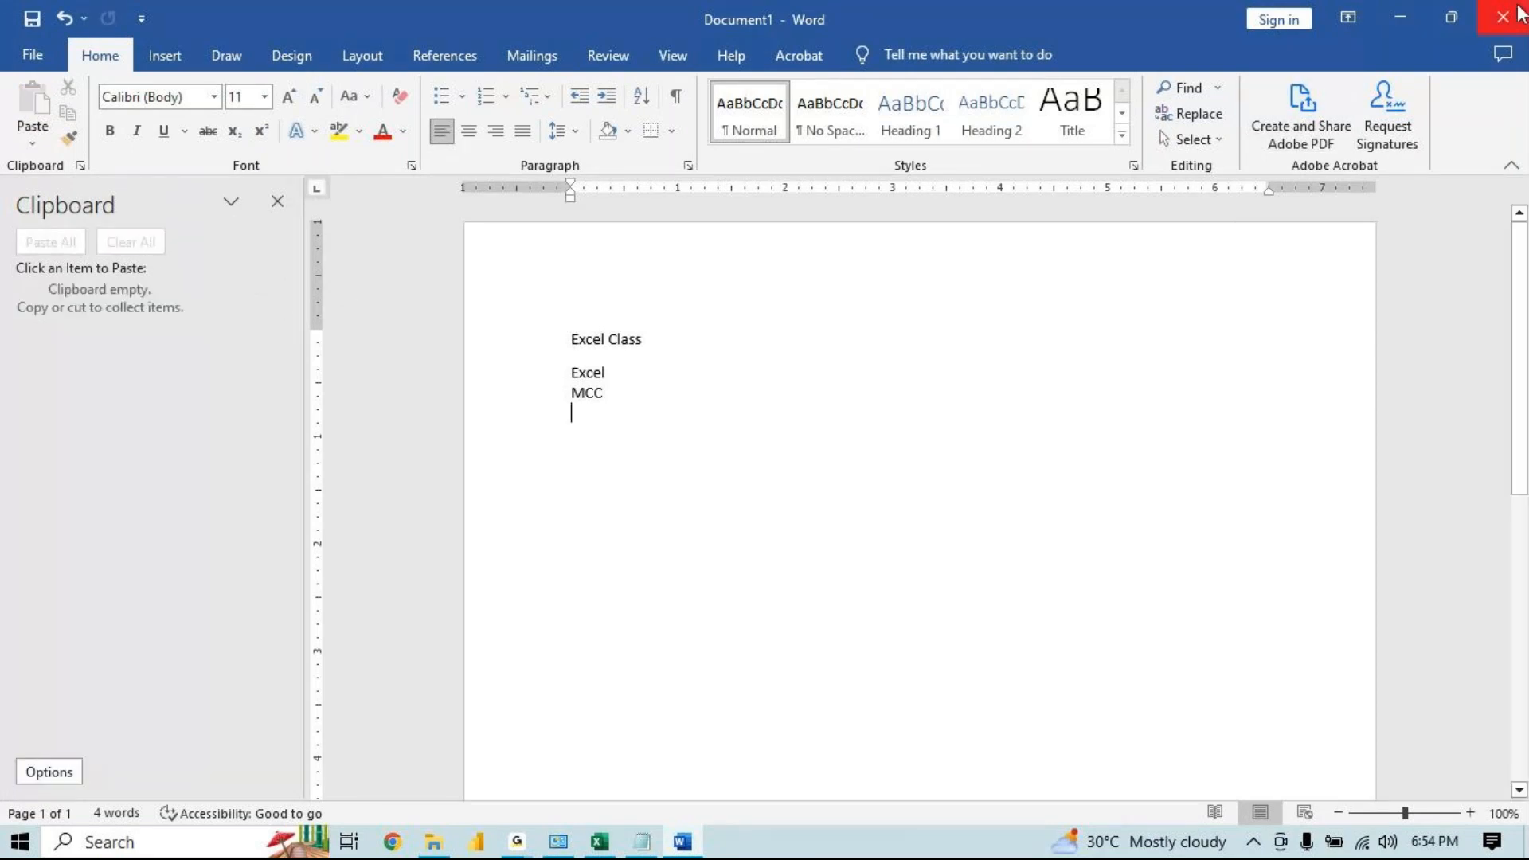
pyautogui.click(881, 470)
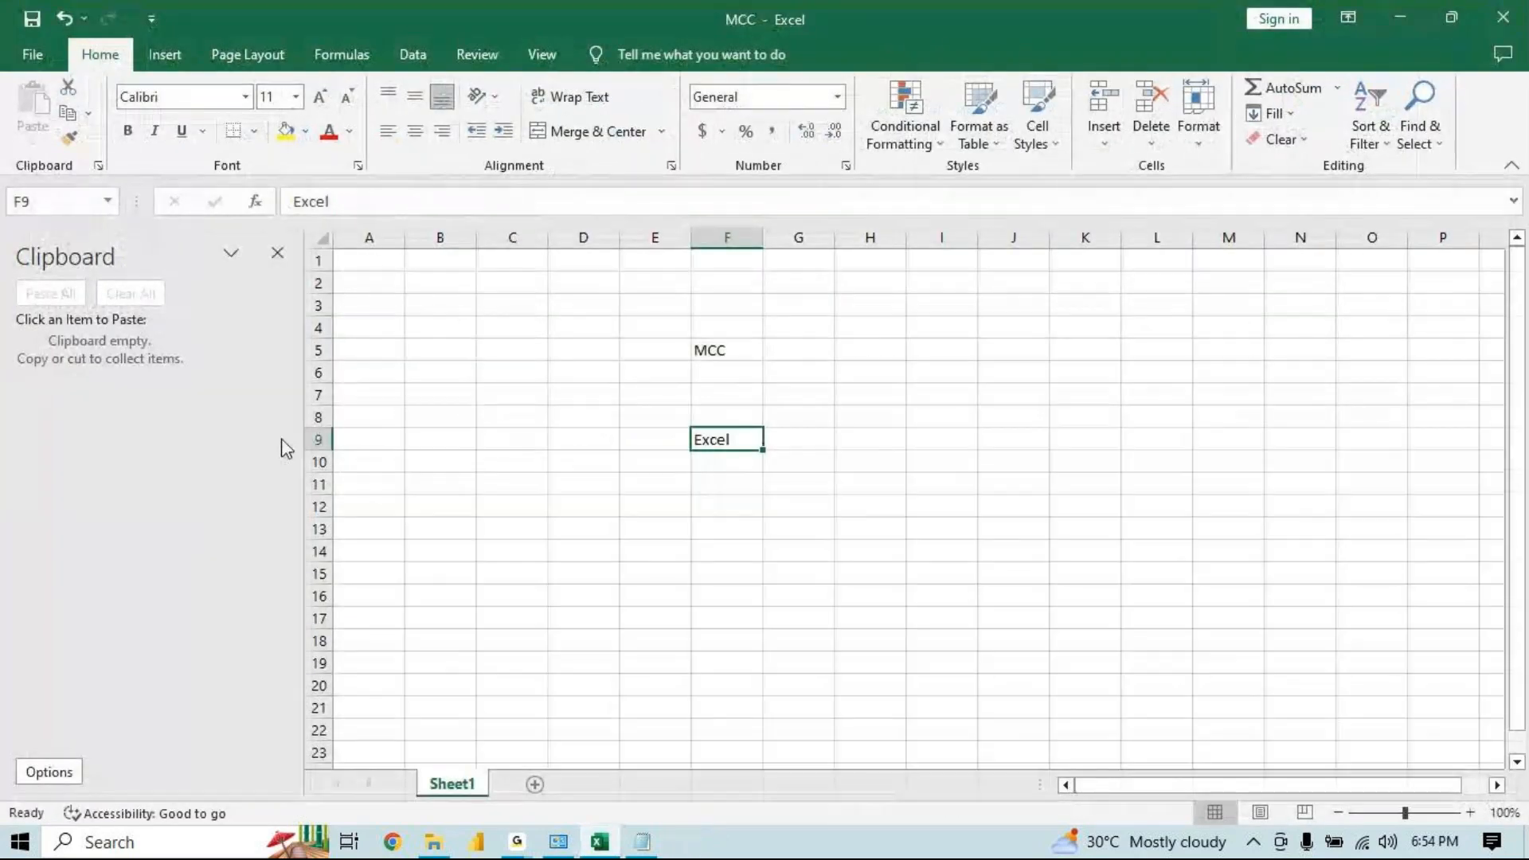
pyautogui.click(277, 255)
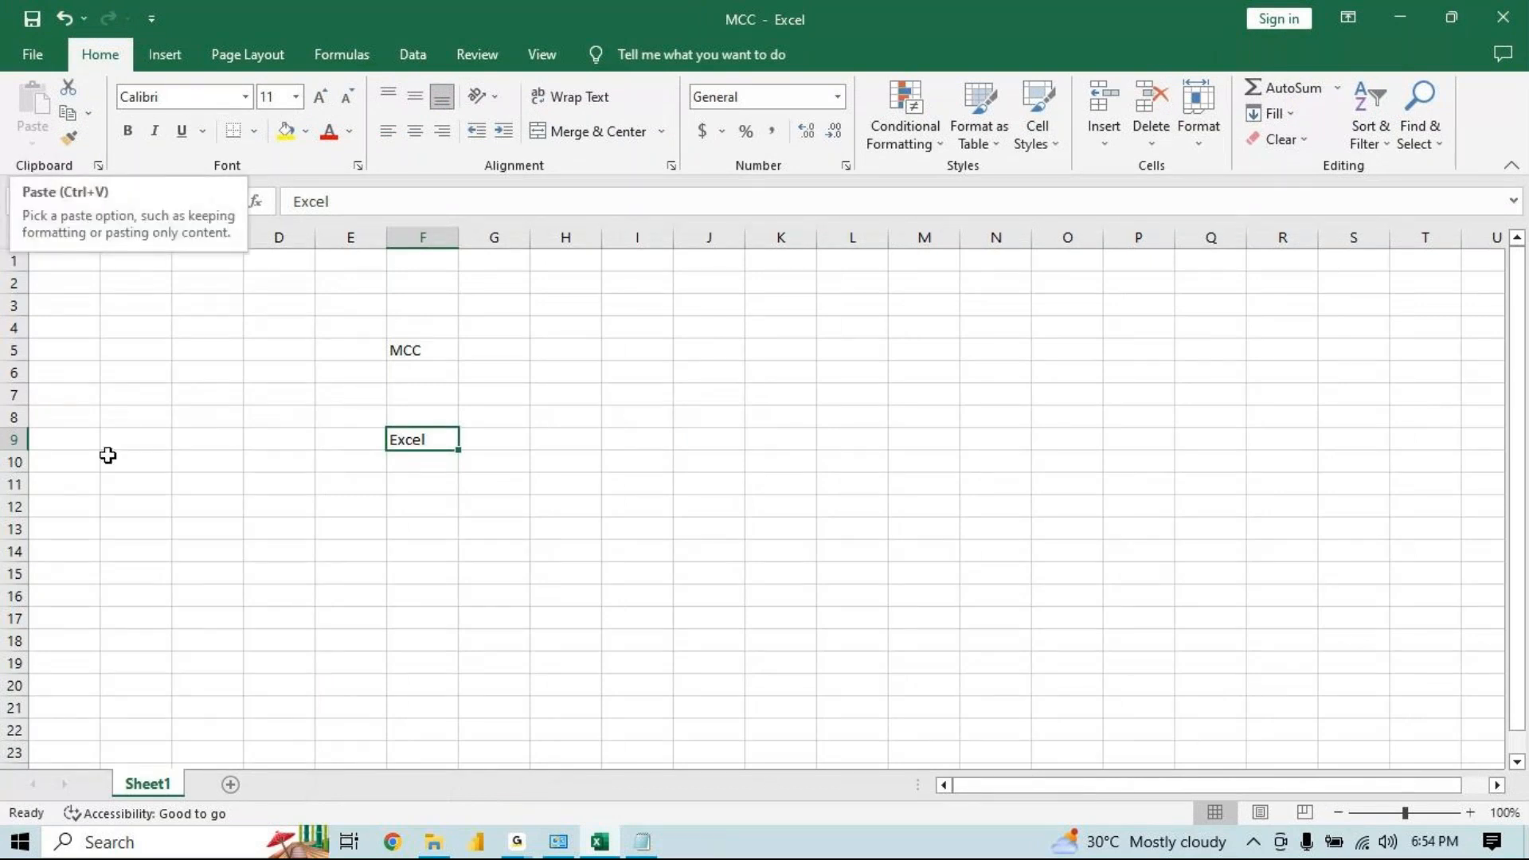
# Select the range C1:H12 and clear its contents
pyautogui.click(517, 842)
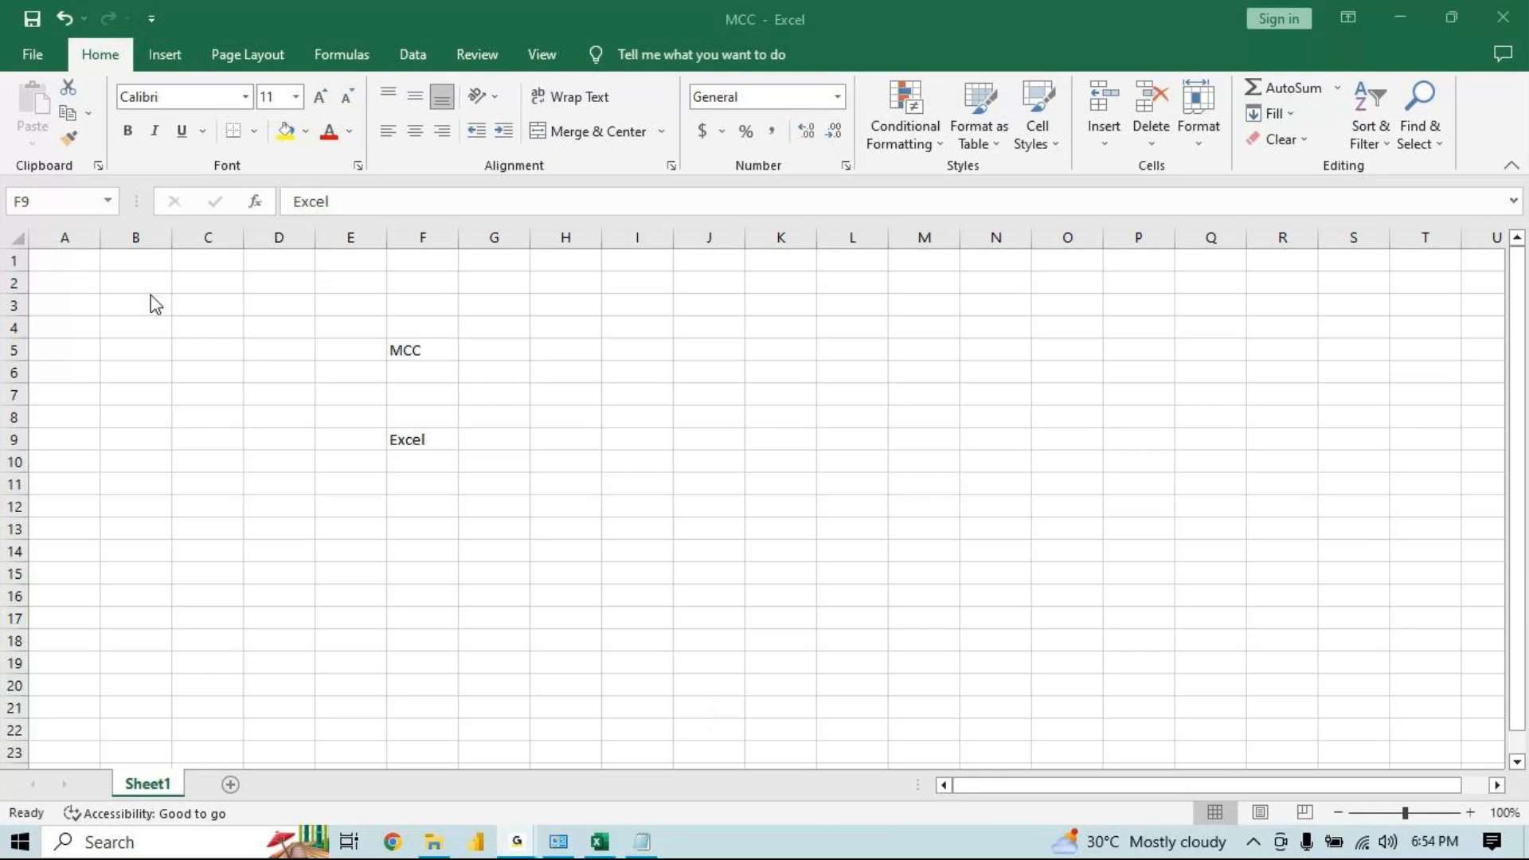
pyautogui.click(601, 844)
pyautogui.click(581, 432)
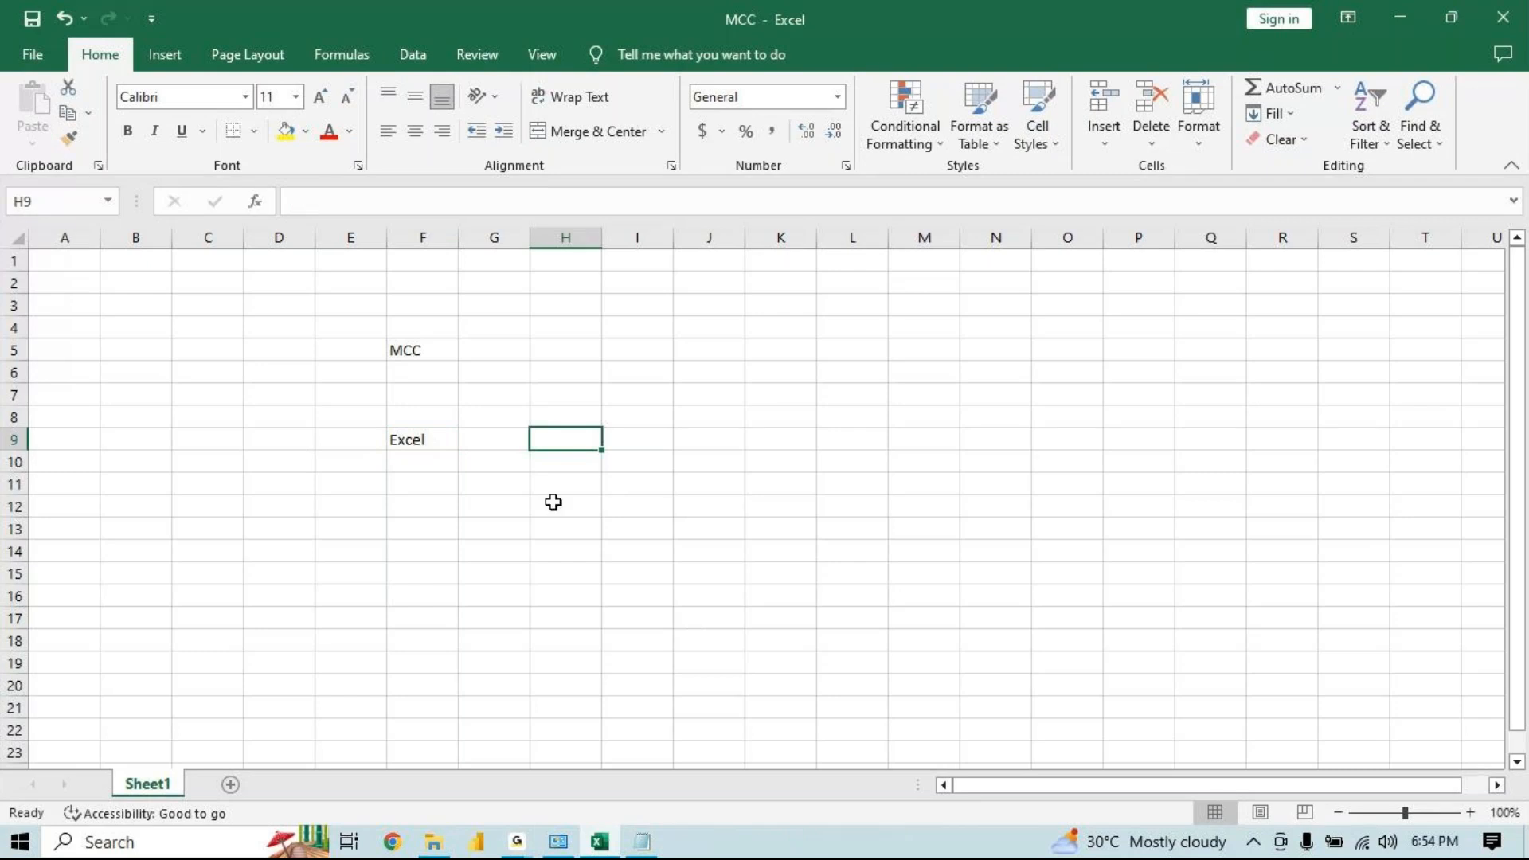
pyautogui.moveTo(557, 504); pyautogui.dragTo(181, 174)
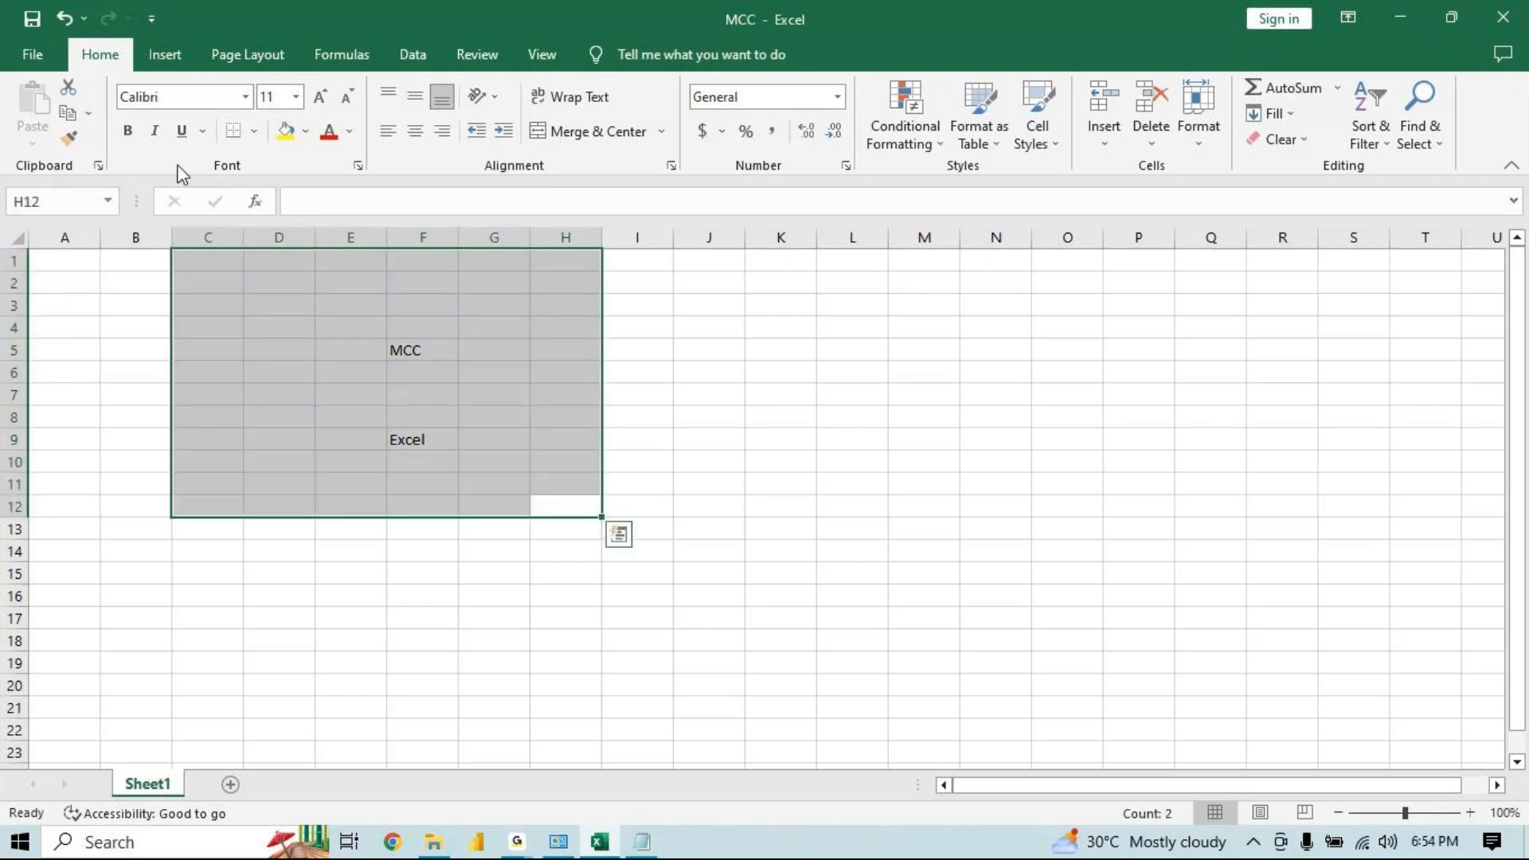
pyautogui.press('Delete')
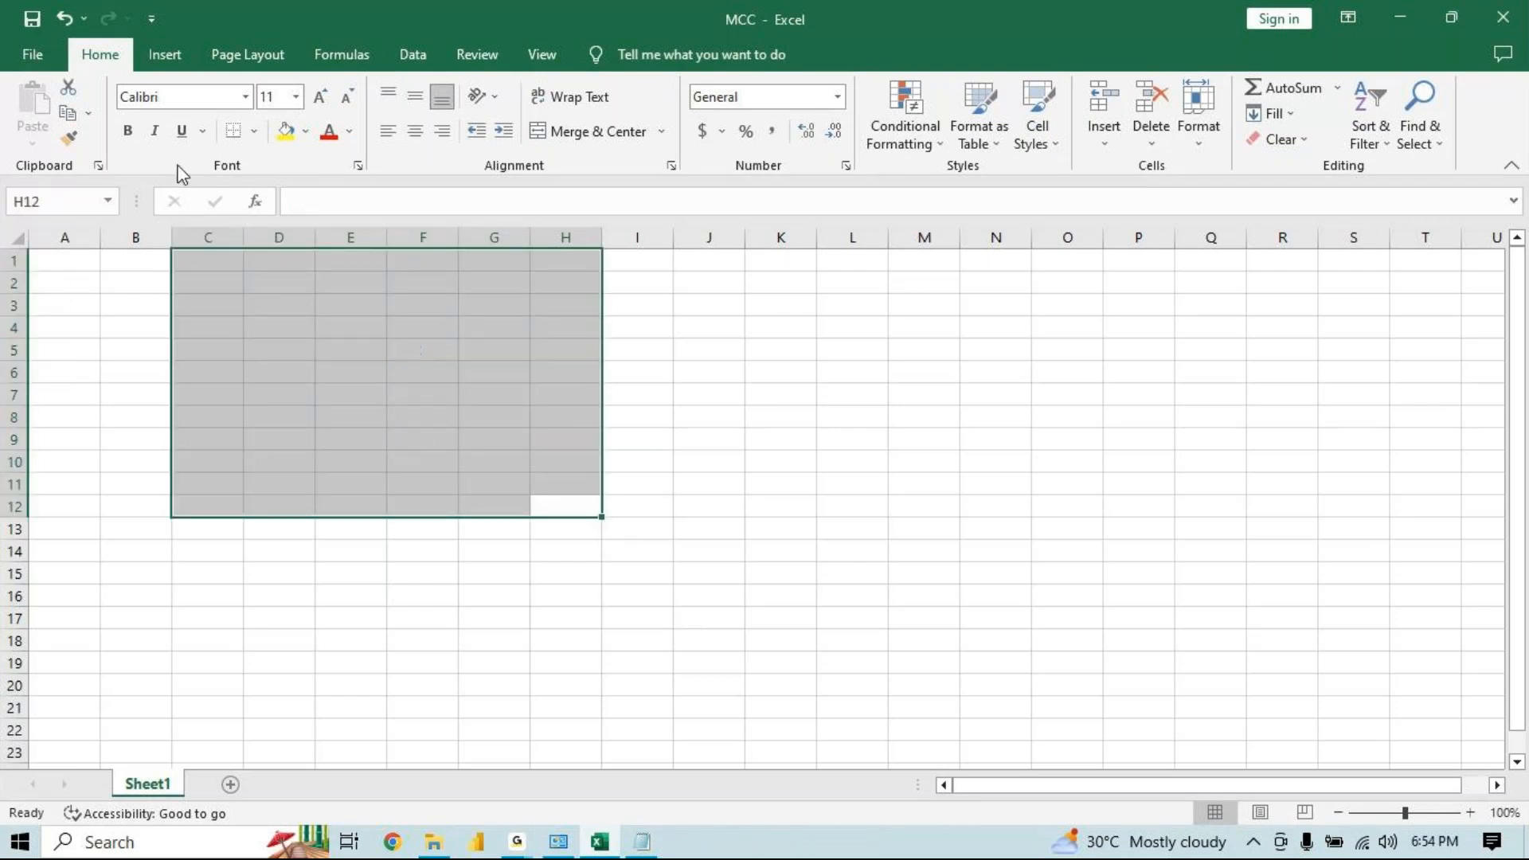
pyautogui.click(112, 530)
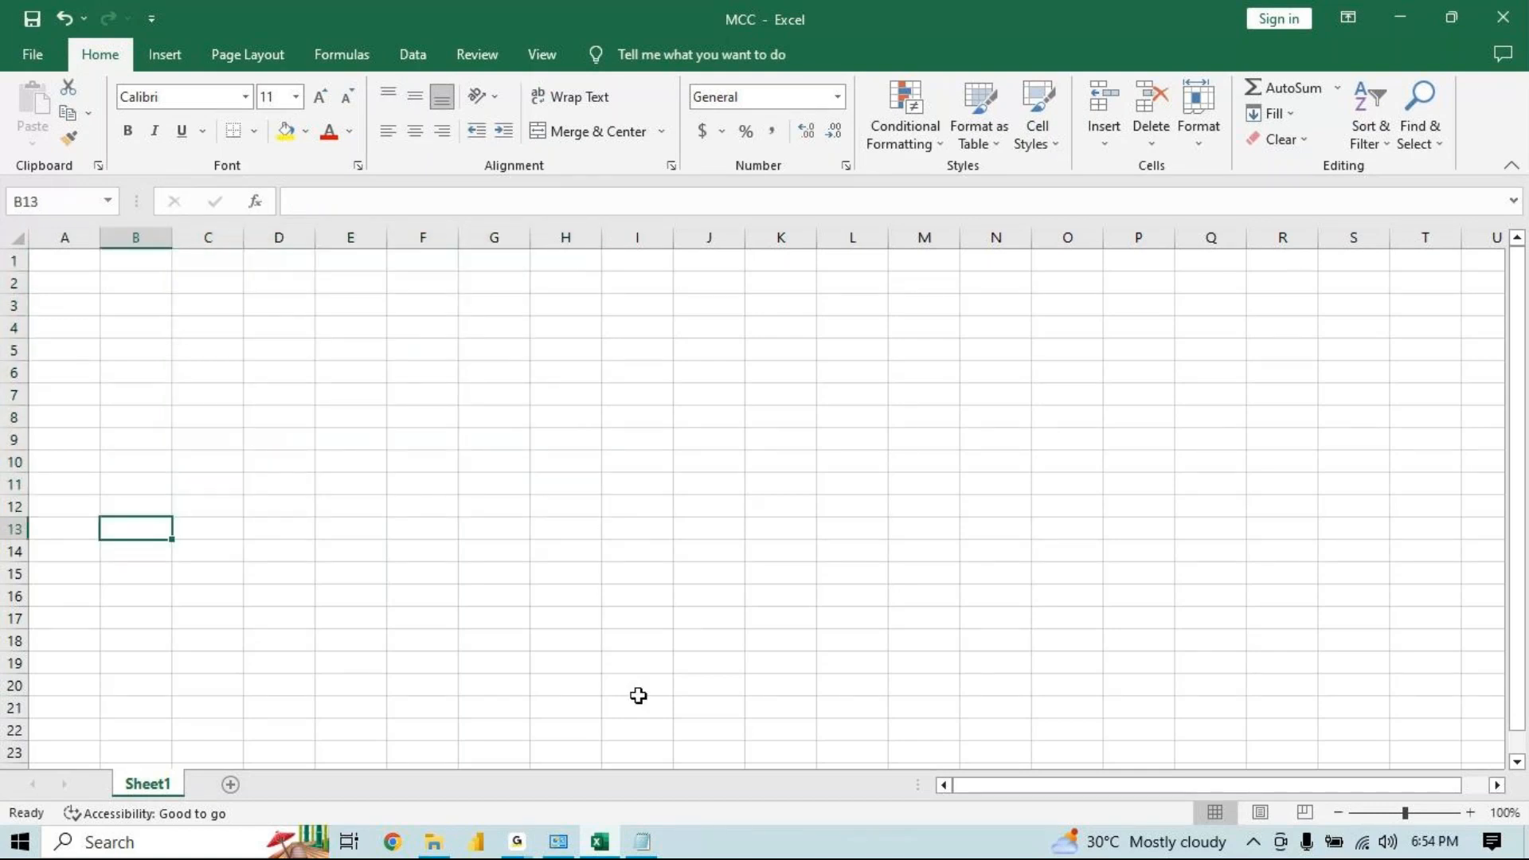
# Switch to Notepad and add the lines 'Copy -' and 'Paste -' below the notes
pyautogui.click(643, 843)
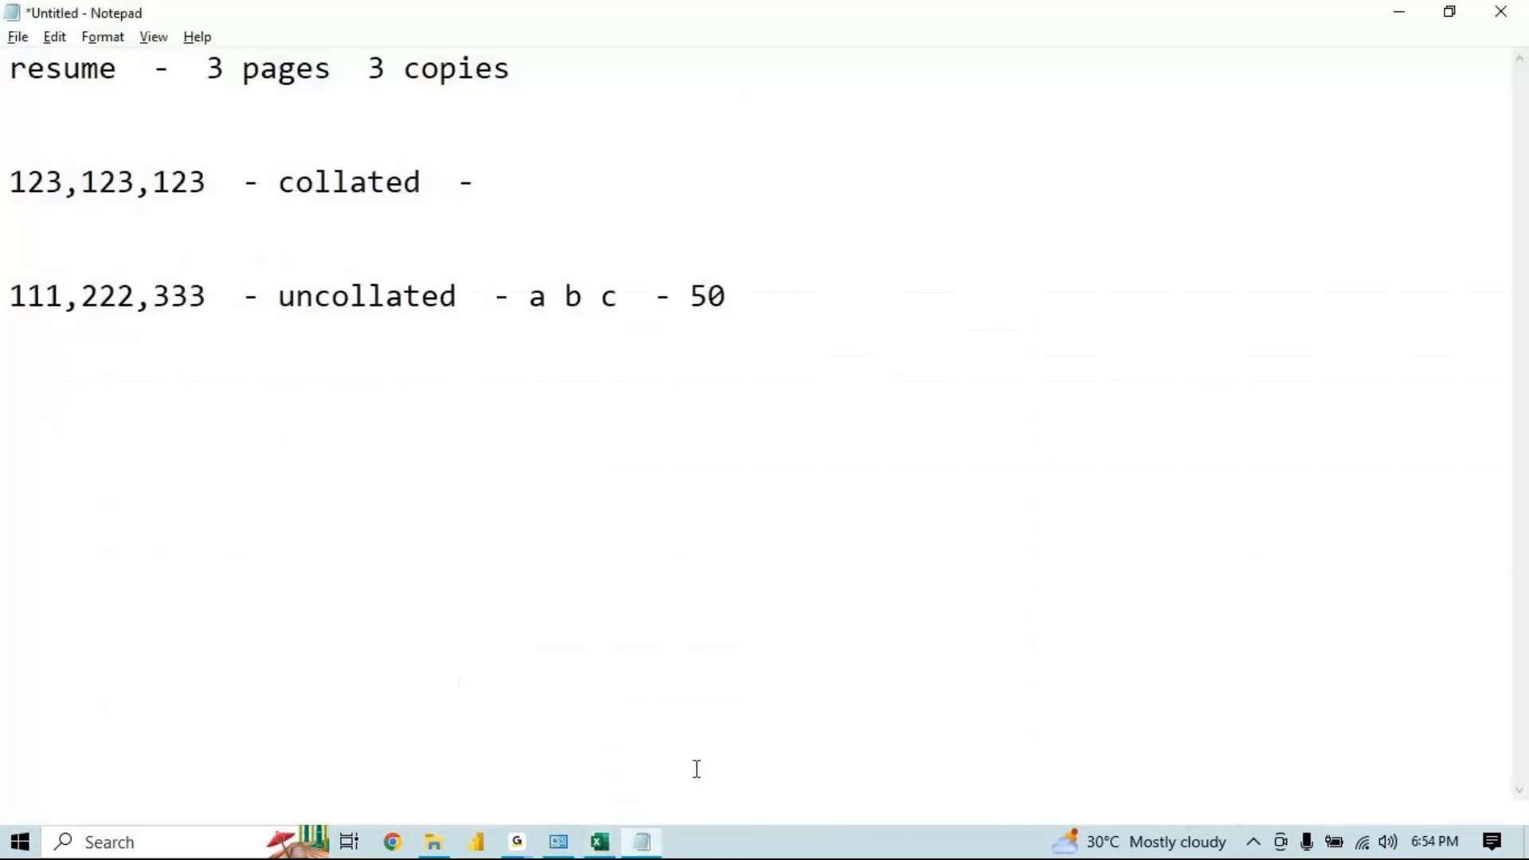
pyautogui.press('Return')
pyautogui.press('Return')
pyautogui.press('Return')
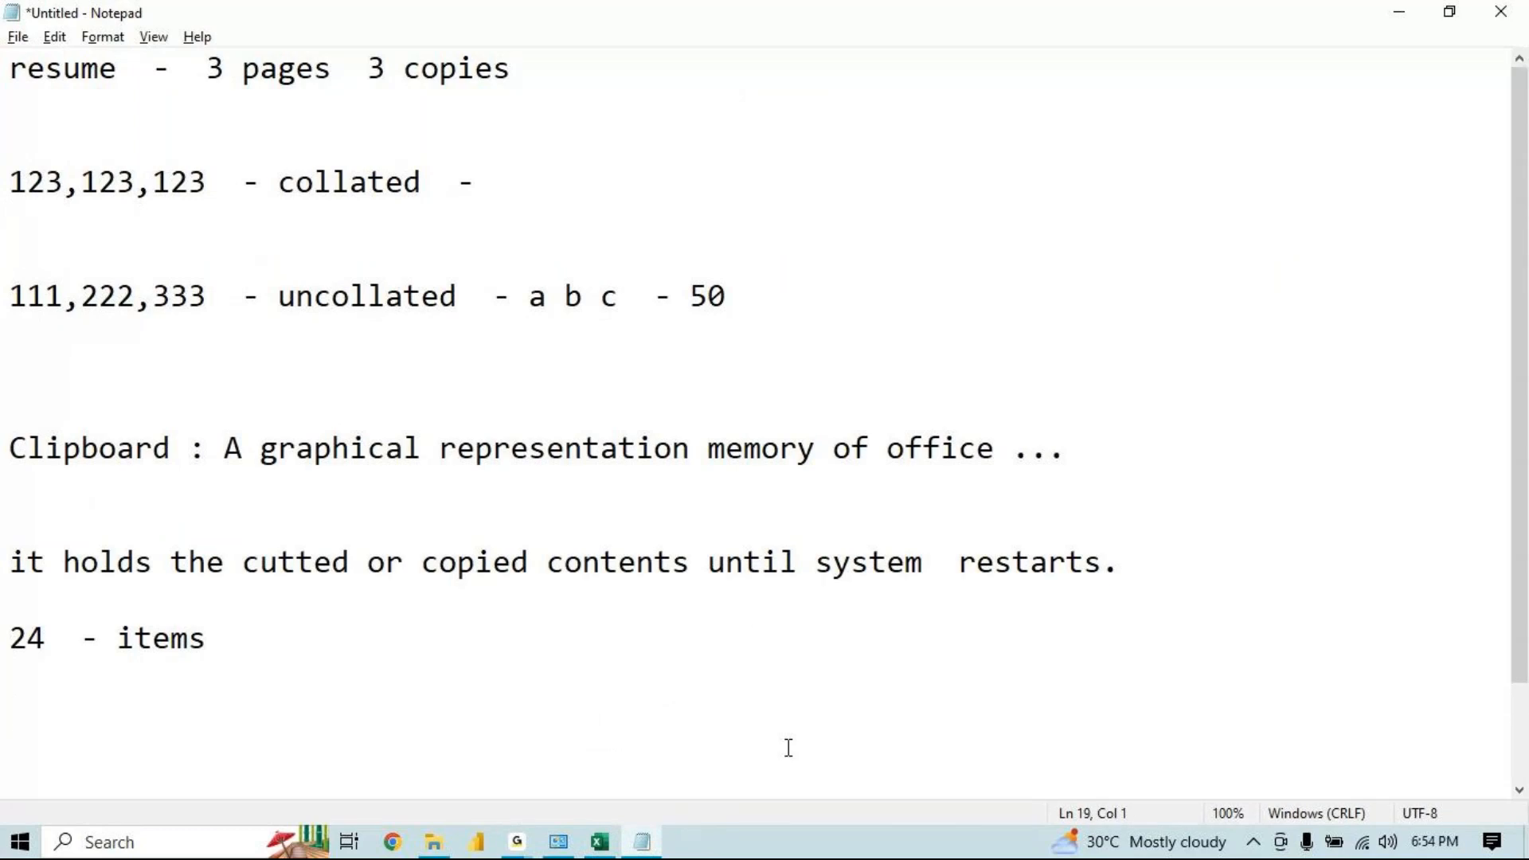
pyautogui.write('Copy')
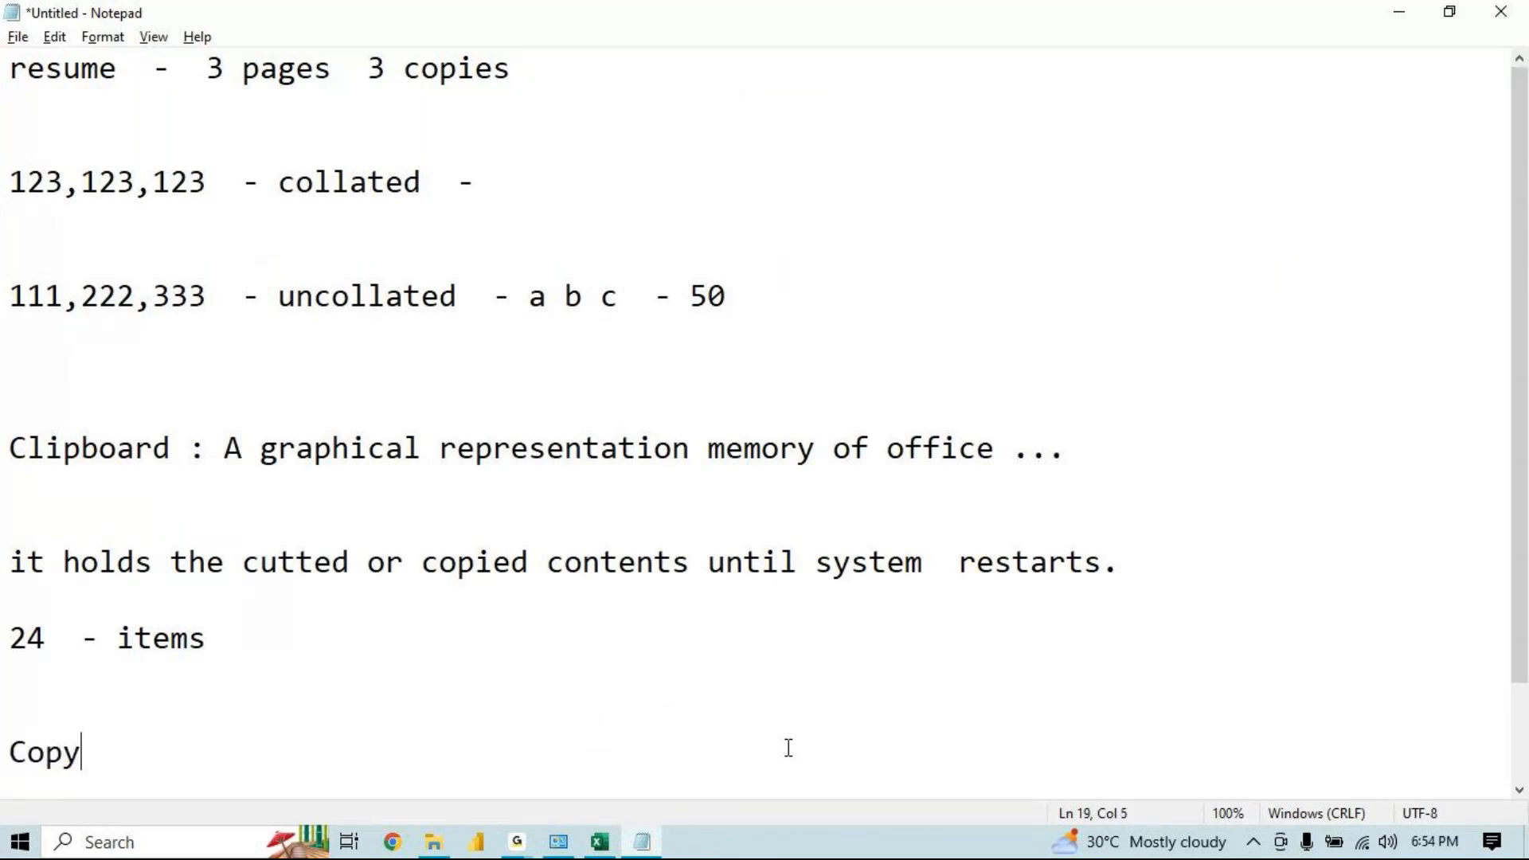
pyautogui.press('Return')
pyautogui.press('Return')
pyautogui.write('Pas')
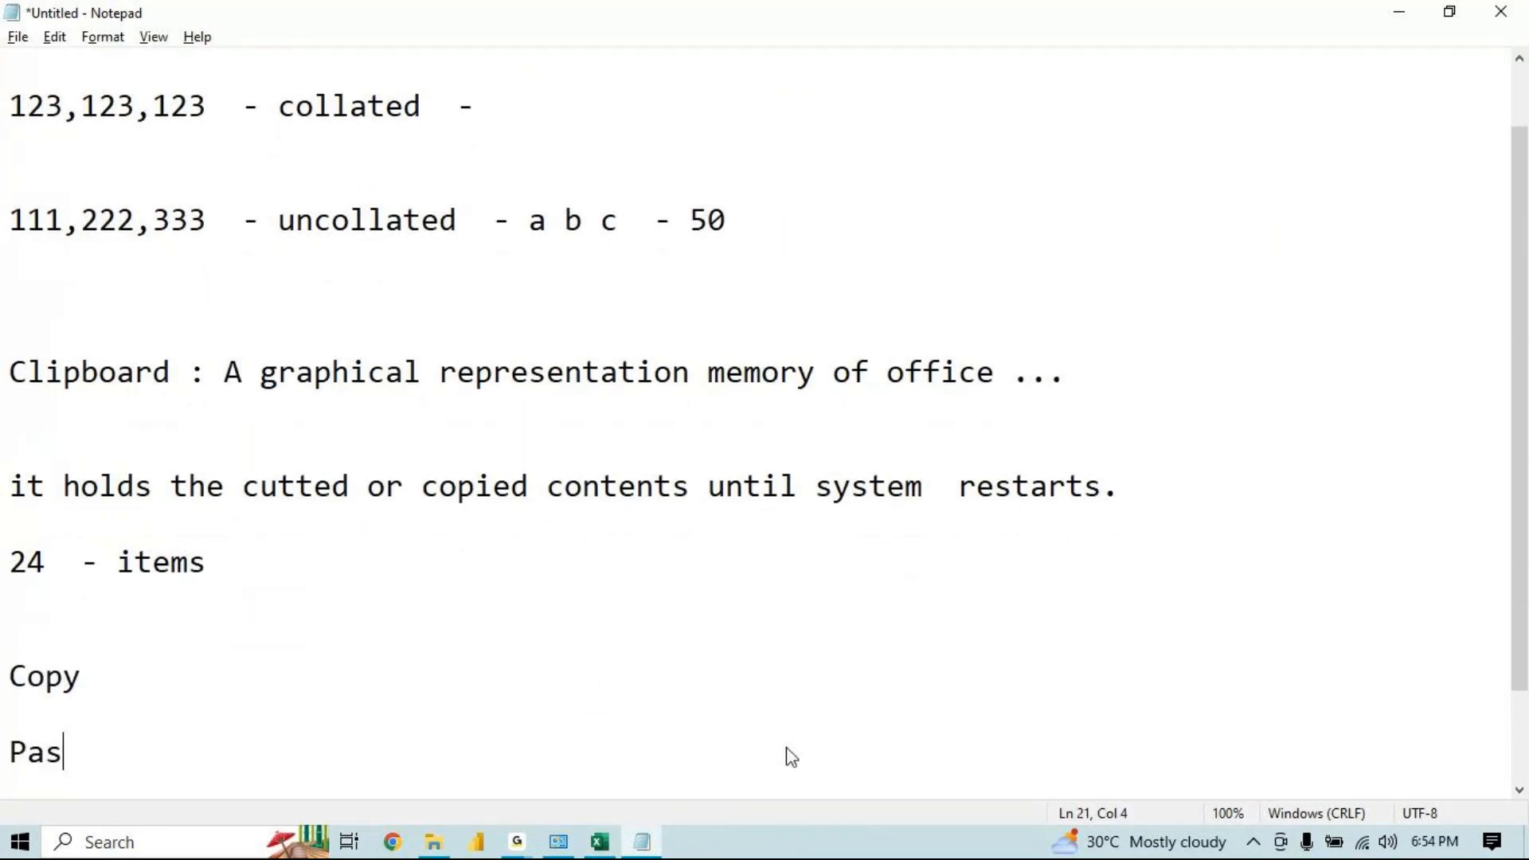
pyautogui.write('te-')
pyautogui.click(114, 663)
pyautogui.write('-')
pyautogui.click(101, 755)
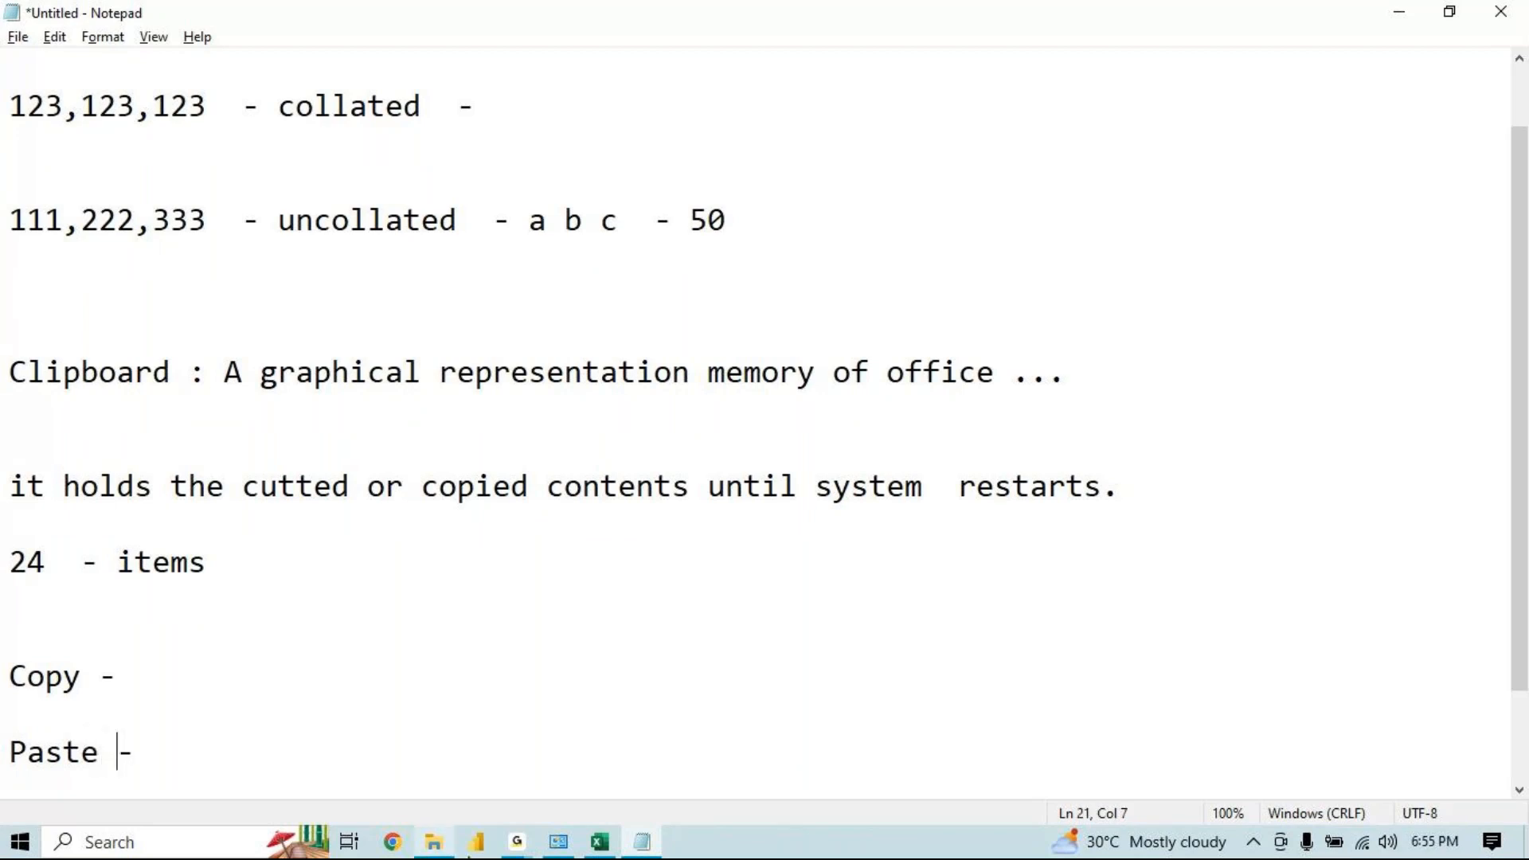
pyautogui.click(601, 841)
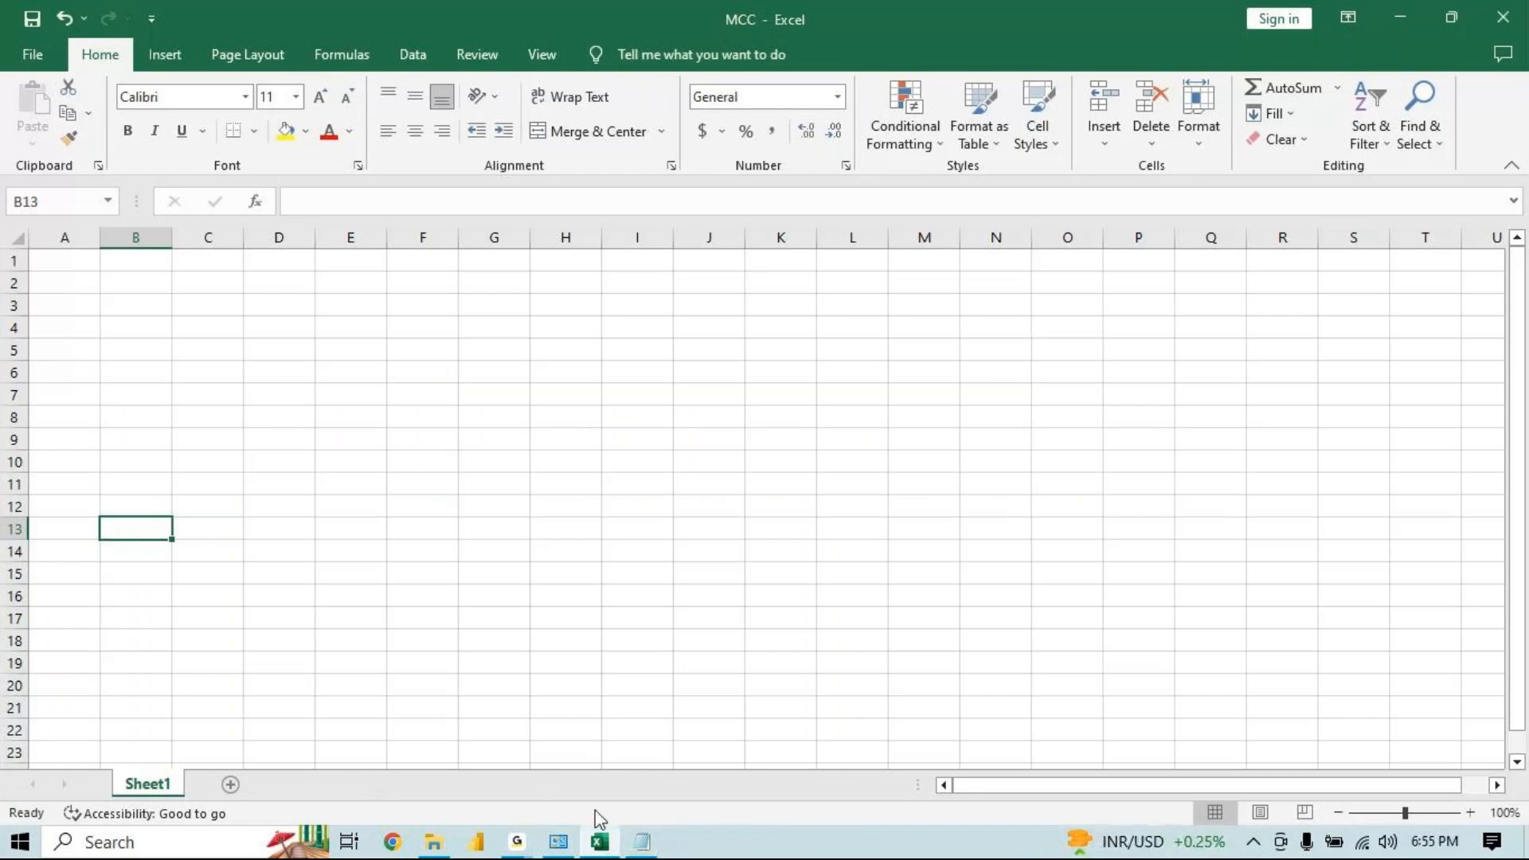
pyautogui.moveTo(596, 835)
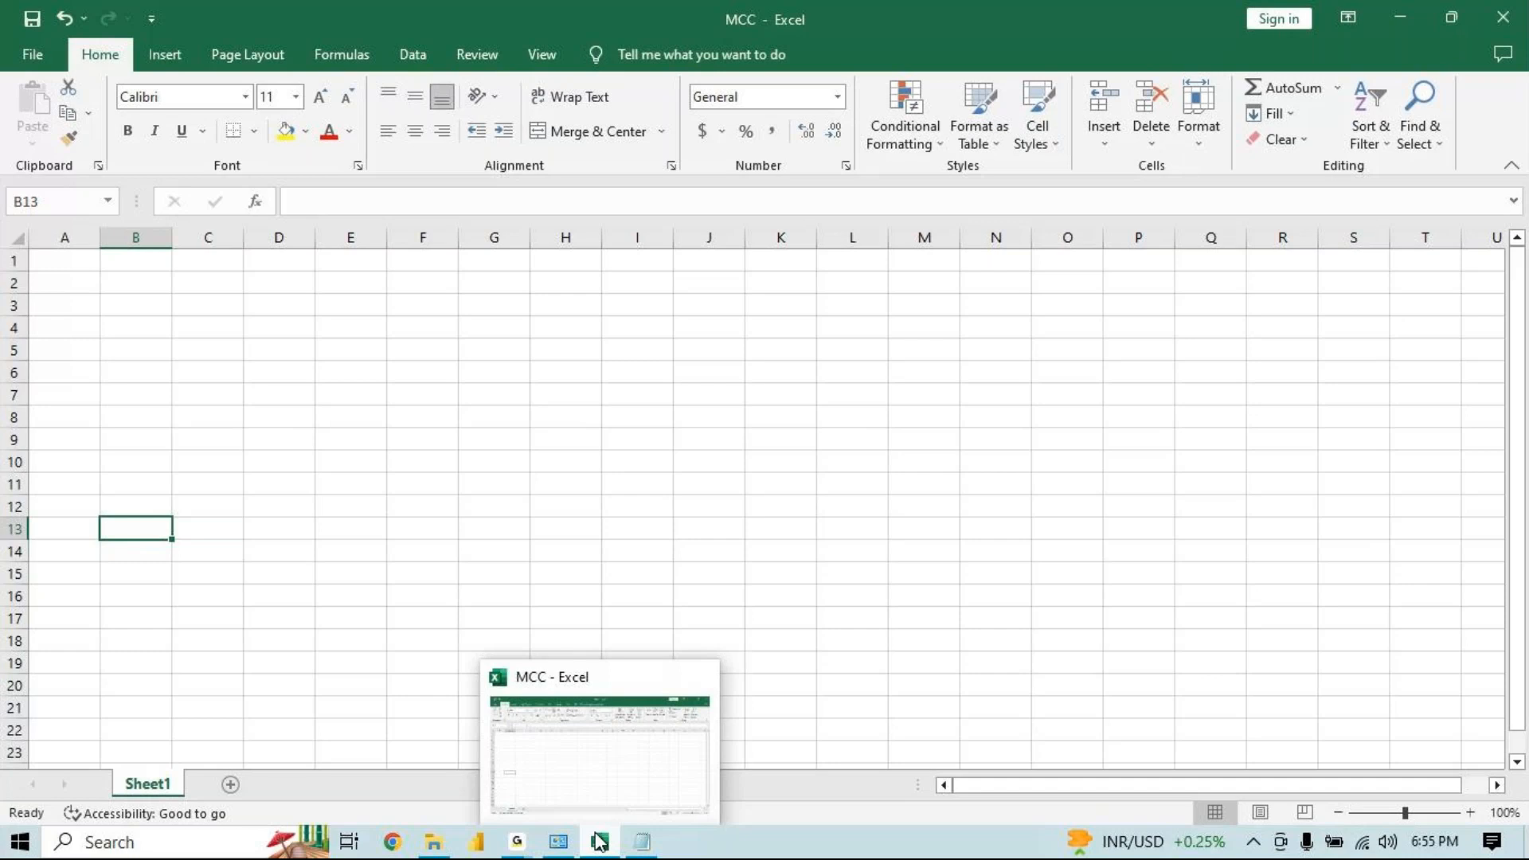
pyautogui.click(635, 803)
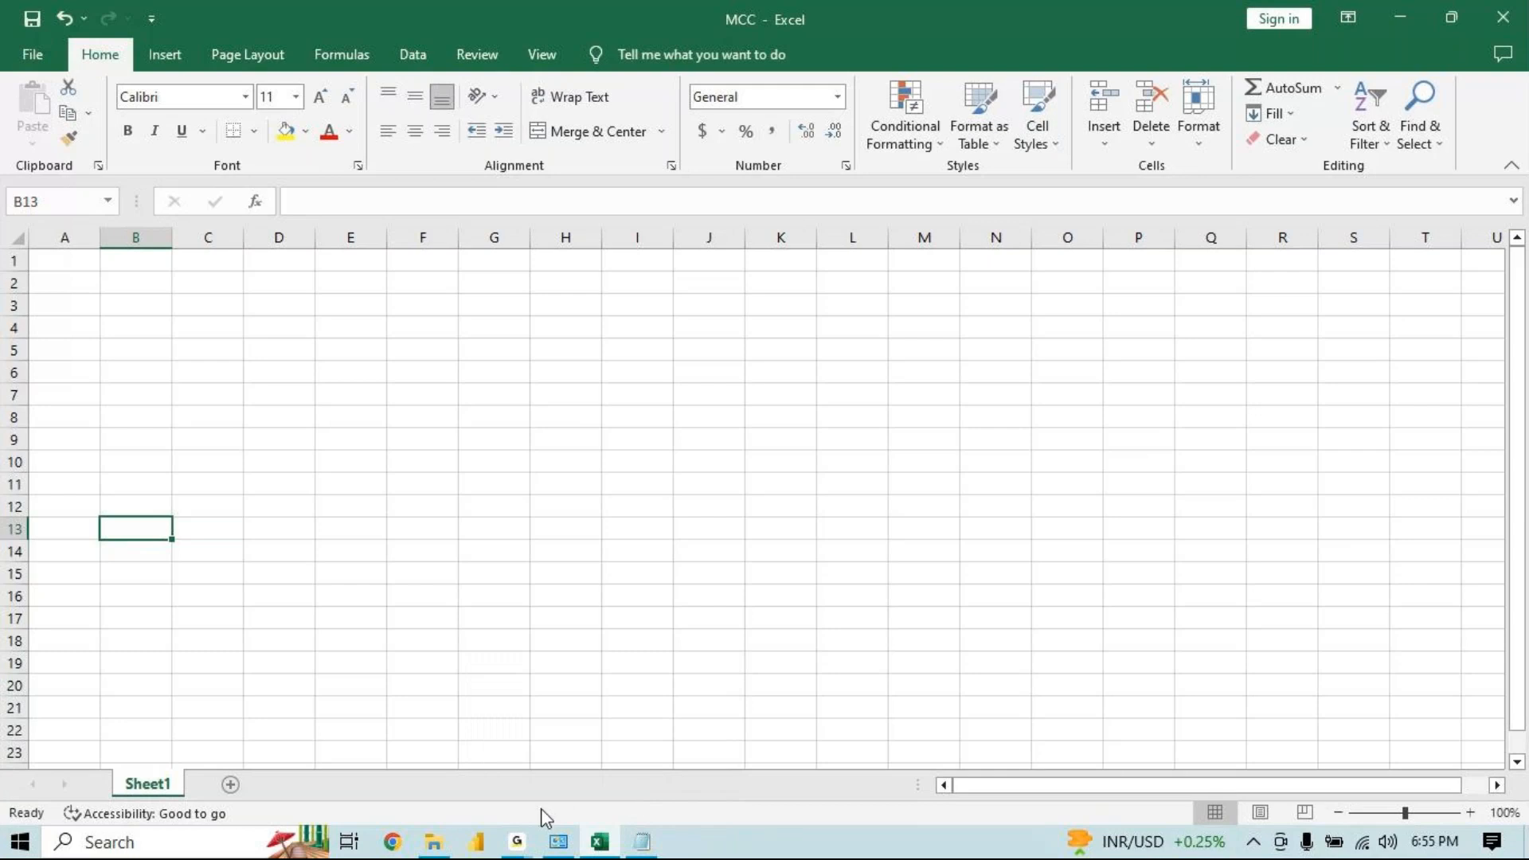
pyautogui.click(632, 847)
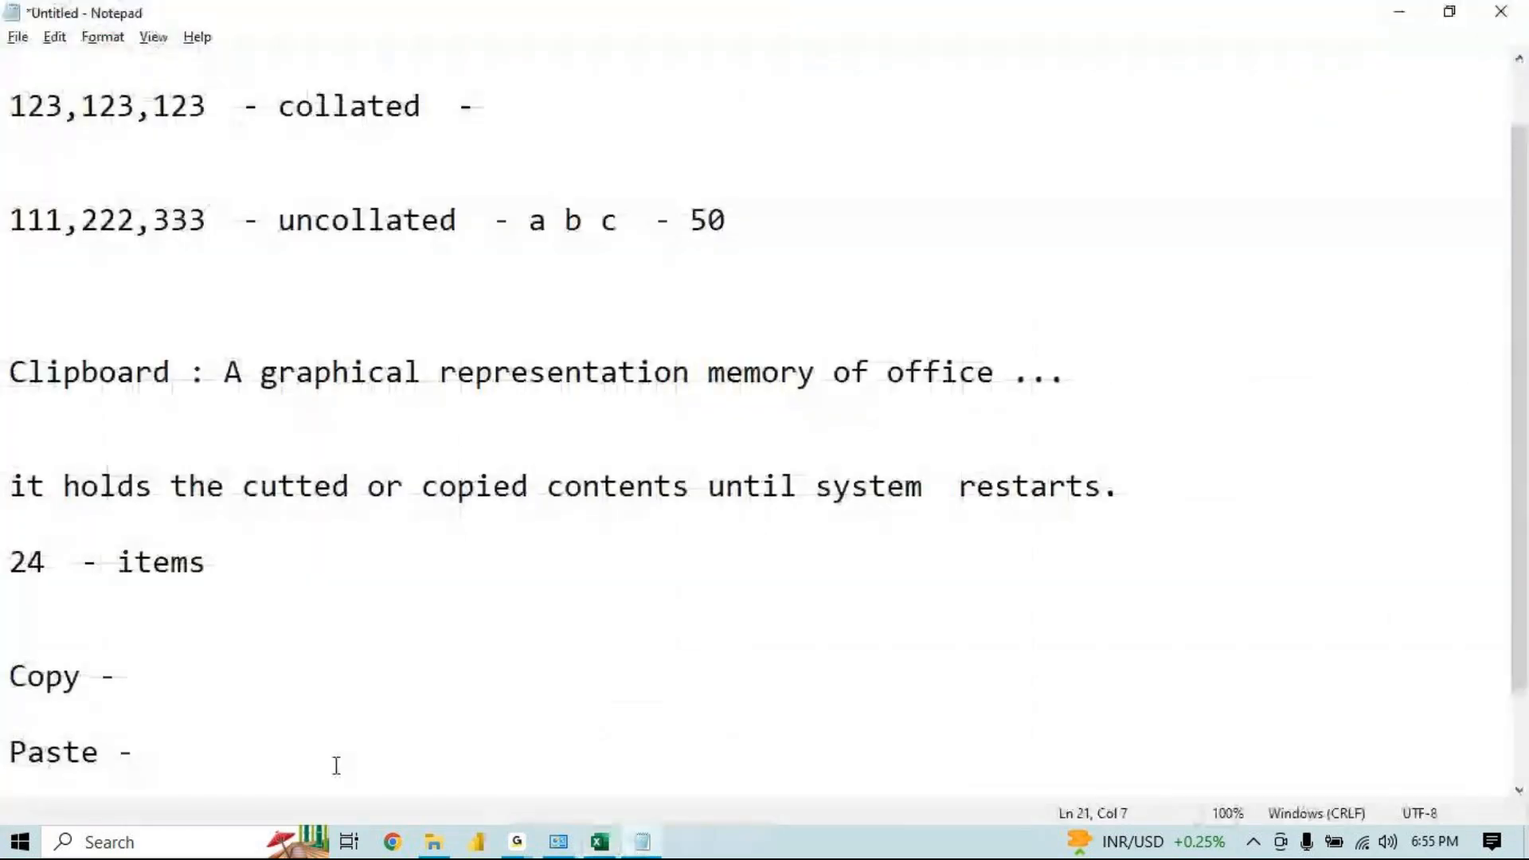
# Complete the Notepad notes with 2 after 'Copy -' and 14 after 'Paste -'
pyautogui.click(223, 686)
pyautogui.write('2')
pyautogui.click(197, 736)
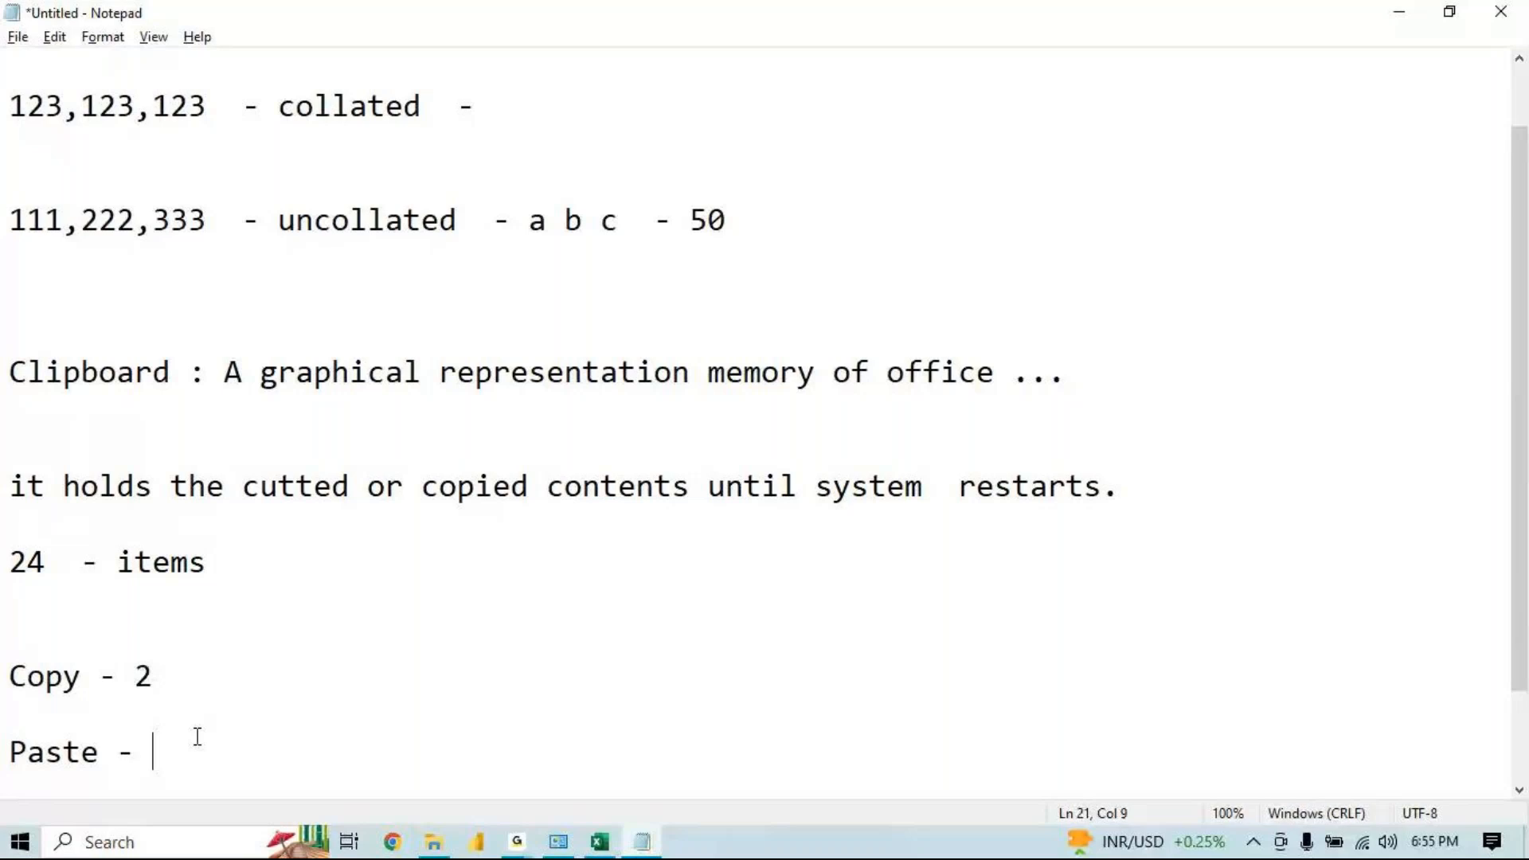
pyautogui.write('14')
# Add three blank lines below the 'Paste - 14' line in the notes
pyautogui.click(517, 842)
pyautogui.click(203, 706)
pyautogui.hotkey('shift', 'Left')
pyautogui.hotkey('shift', 'Left')
pyautogui.hotkey('shift', 'Left')
pyautogui.hotkey('shift', 'Left')
pyautogui.hotkey('shift', 'Left')
pyautogui.hotkey('shift', 'Left')
pyautogui.hotkey('shift', 'Left')
pyautogui.hotkey('shift', 'Left')
pyautogui.hotkey('shift', 'Left')
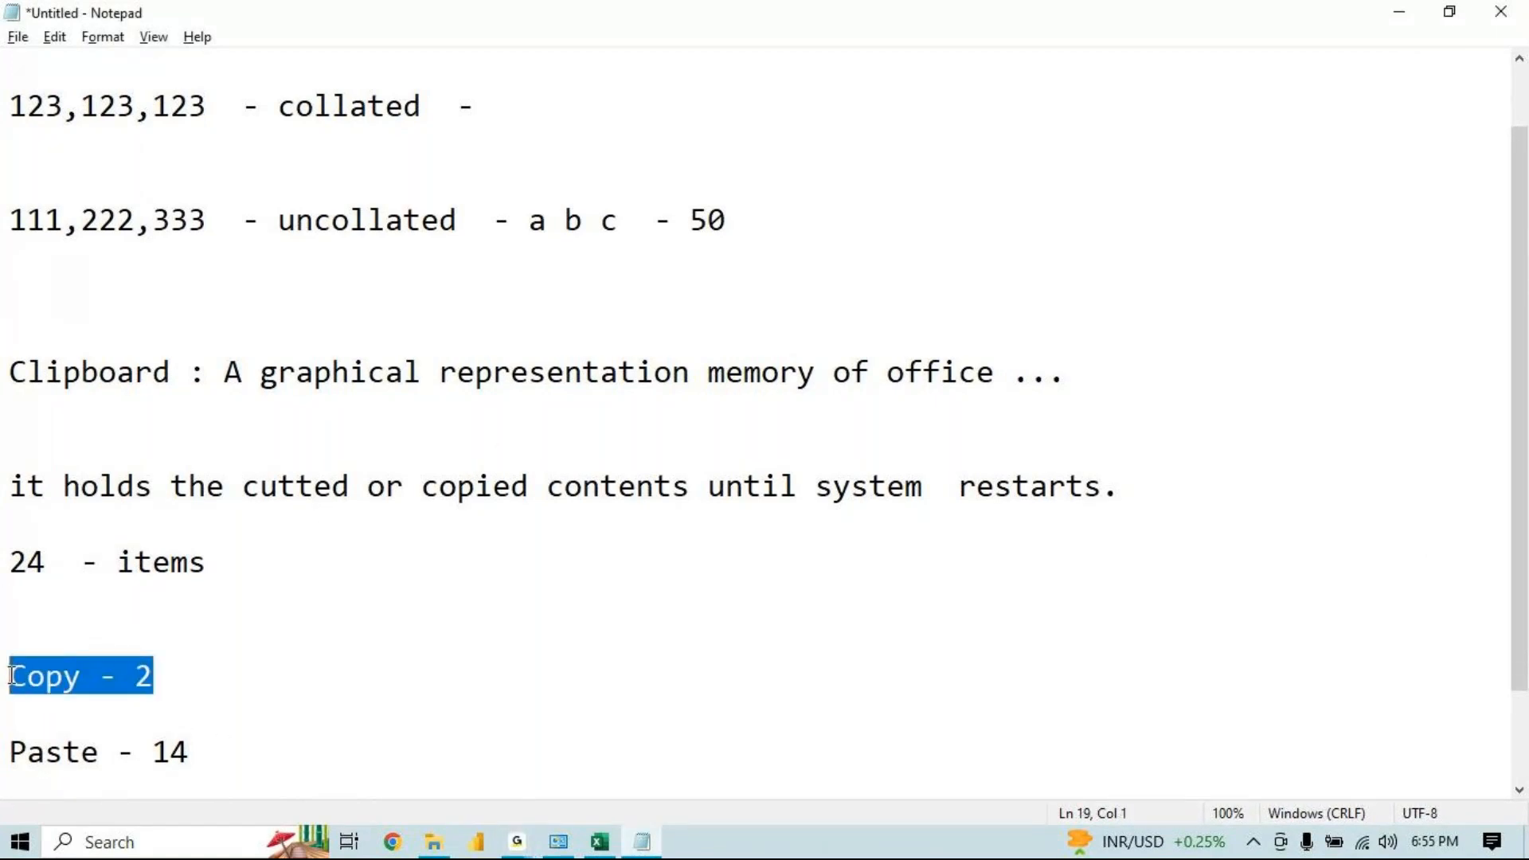
pyautogui.click(257, 767)
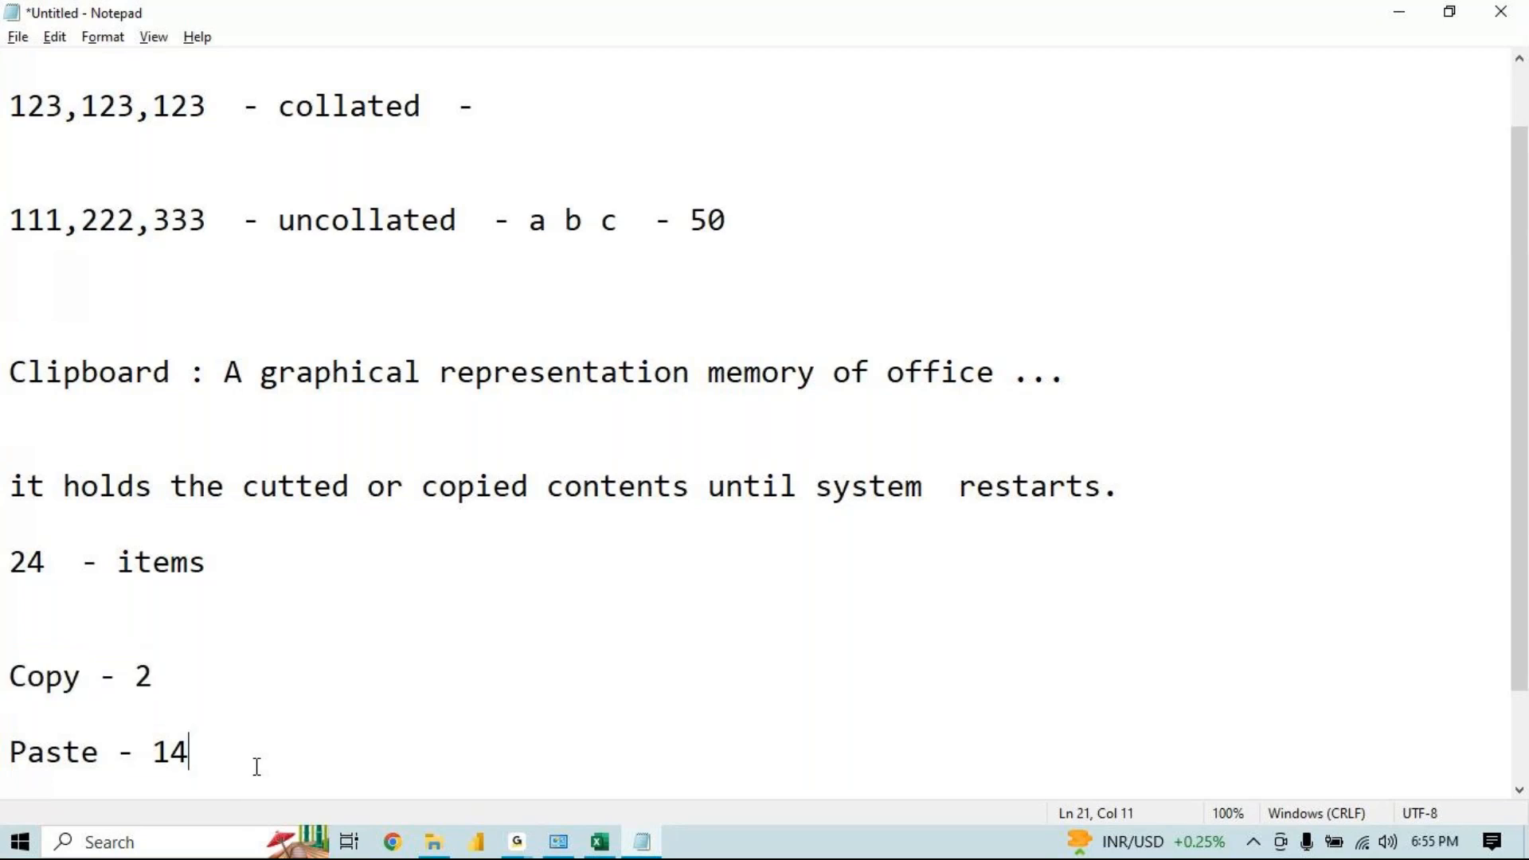
pyautogui.press('Return')
pyautogui.press('Return')
pyautogui.press('Return')
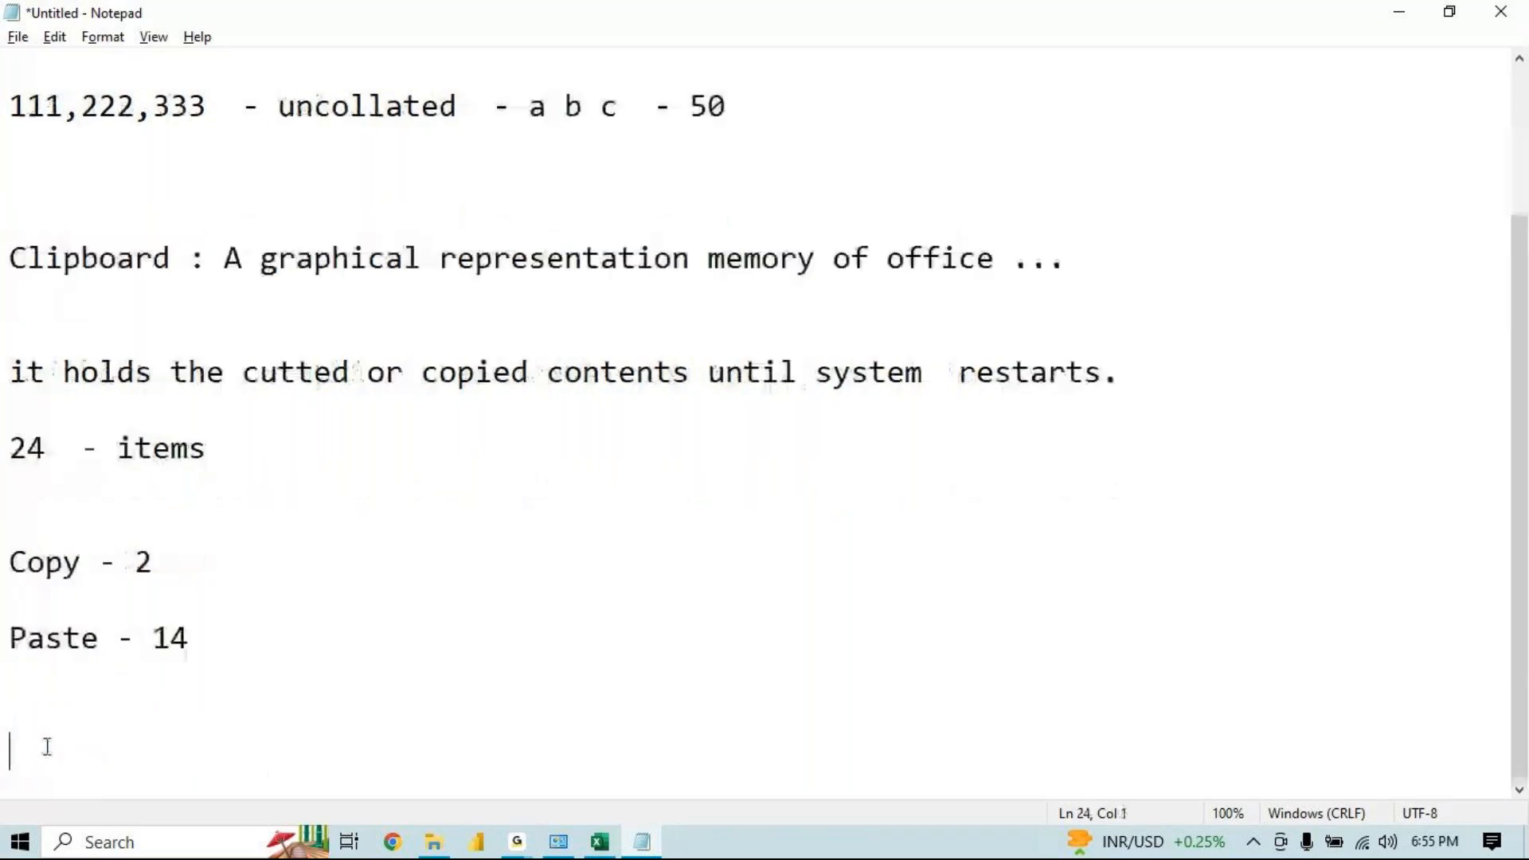
pyautogui.click(12, 618)
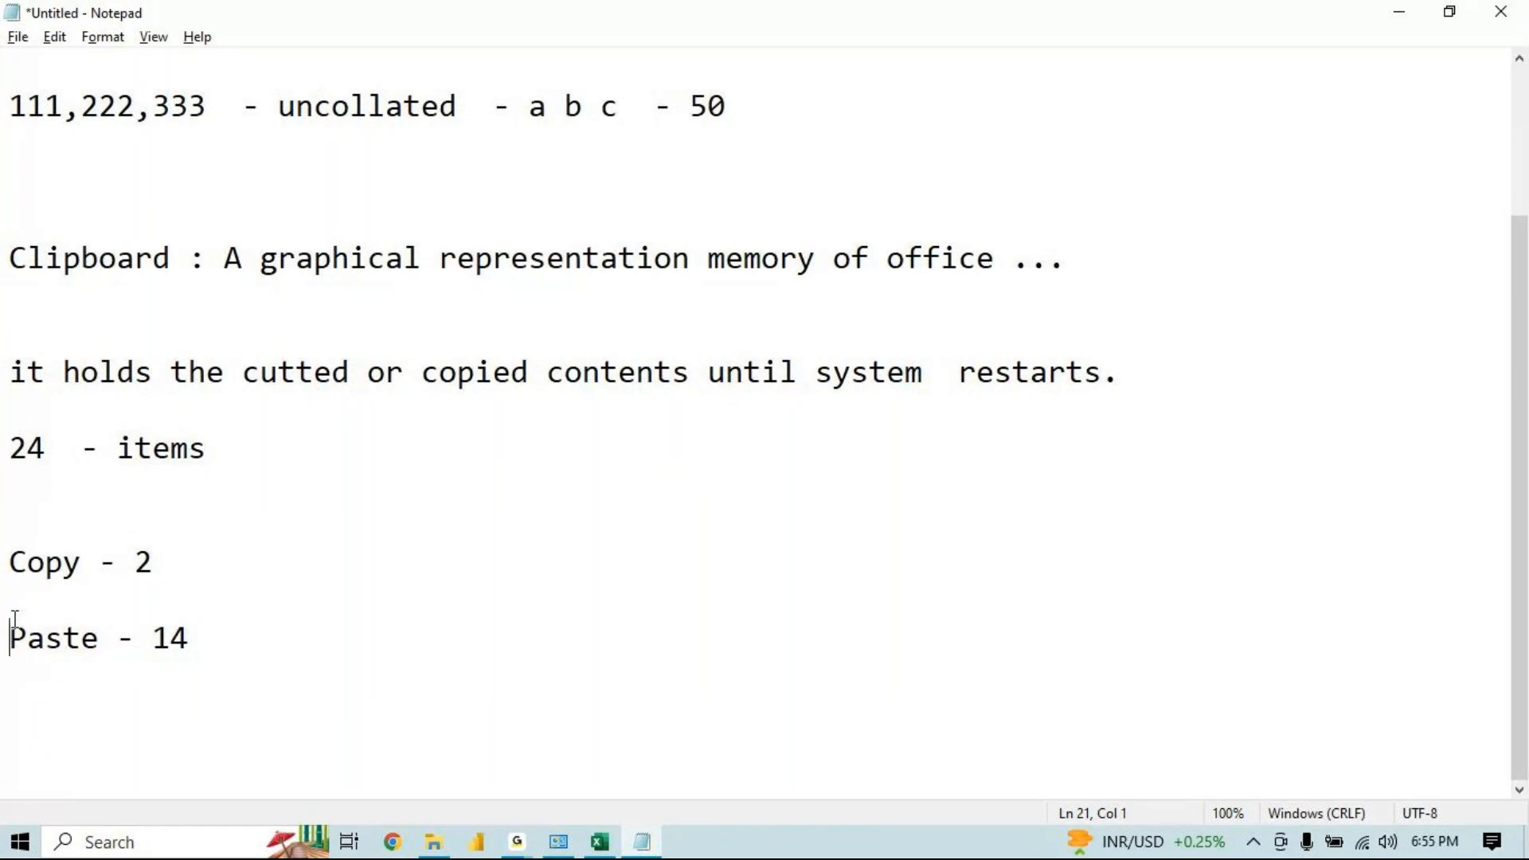
pyautogui.click(191, 637)
pyautogui.moveTo(191, 637); pyautogui.dragTo(3, 596)
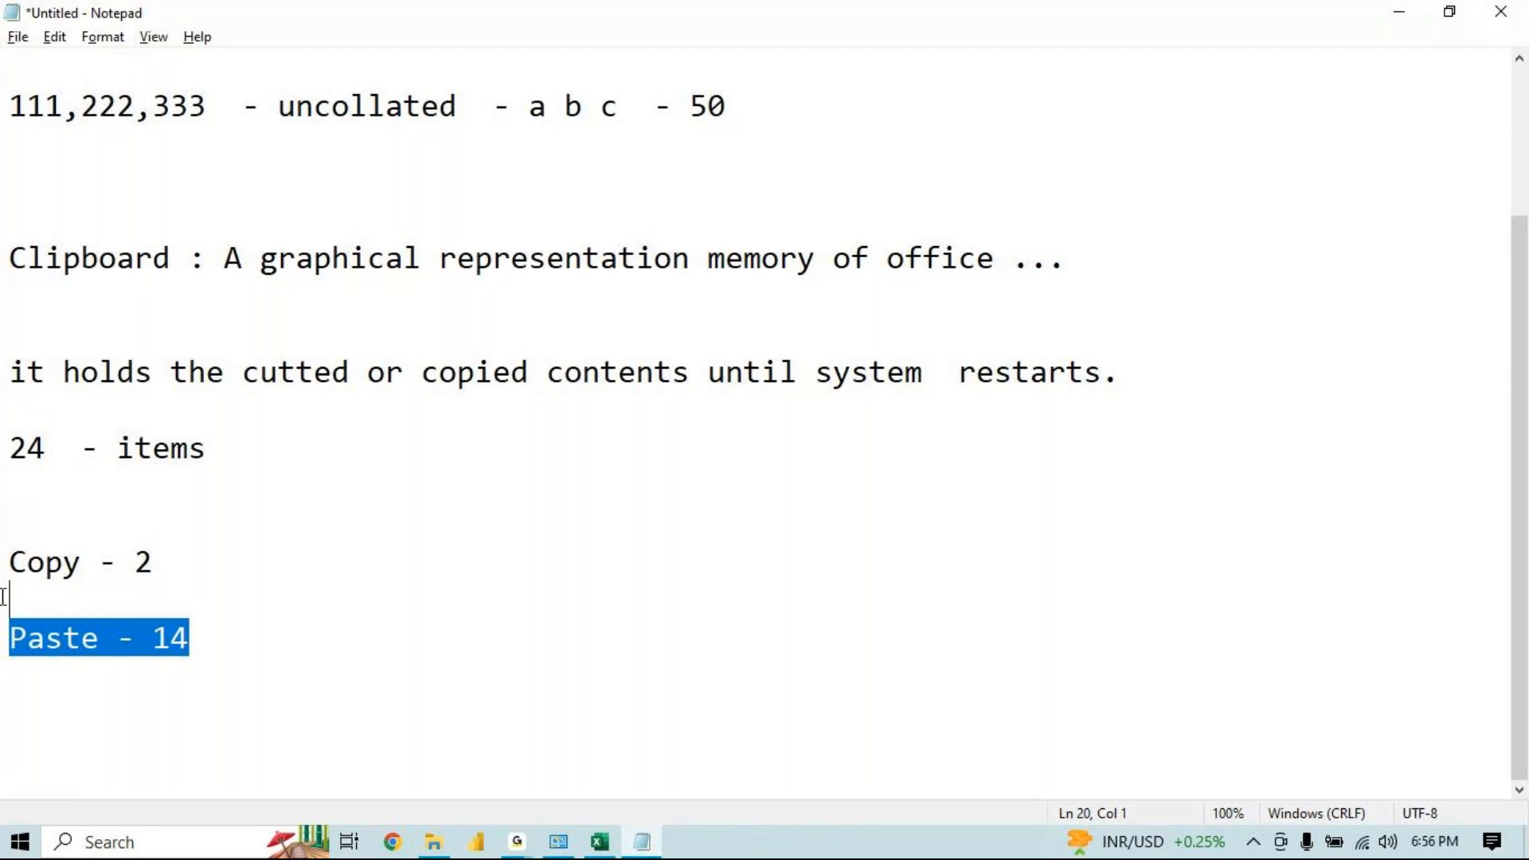
# Switch to Excel, enter 1 and 2 in A1:A2, and fill the series down to 9 in A9
pyautogui.click(595, 851)
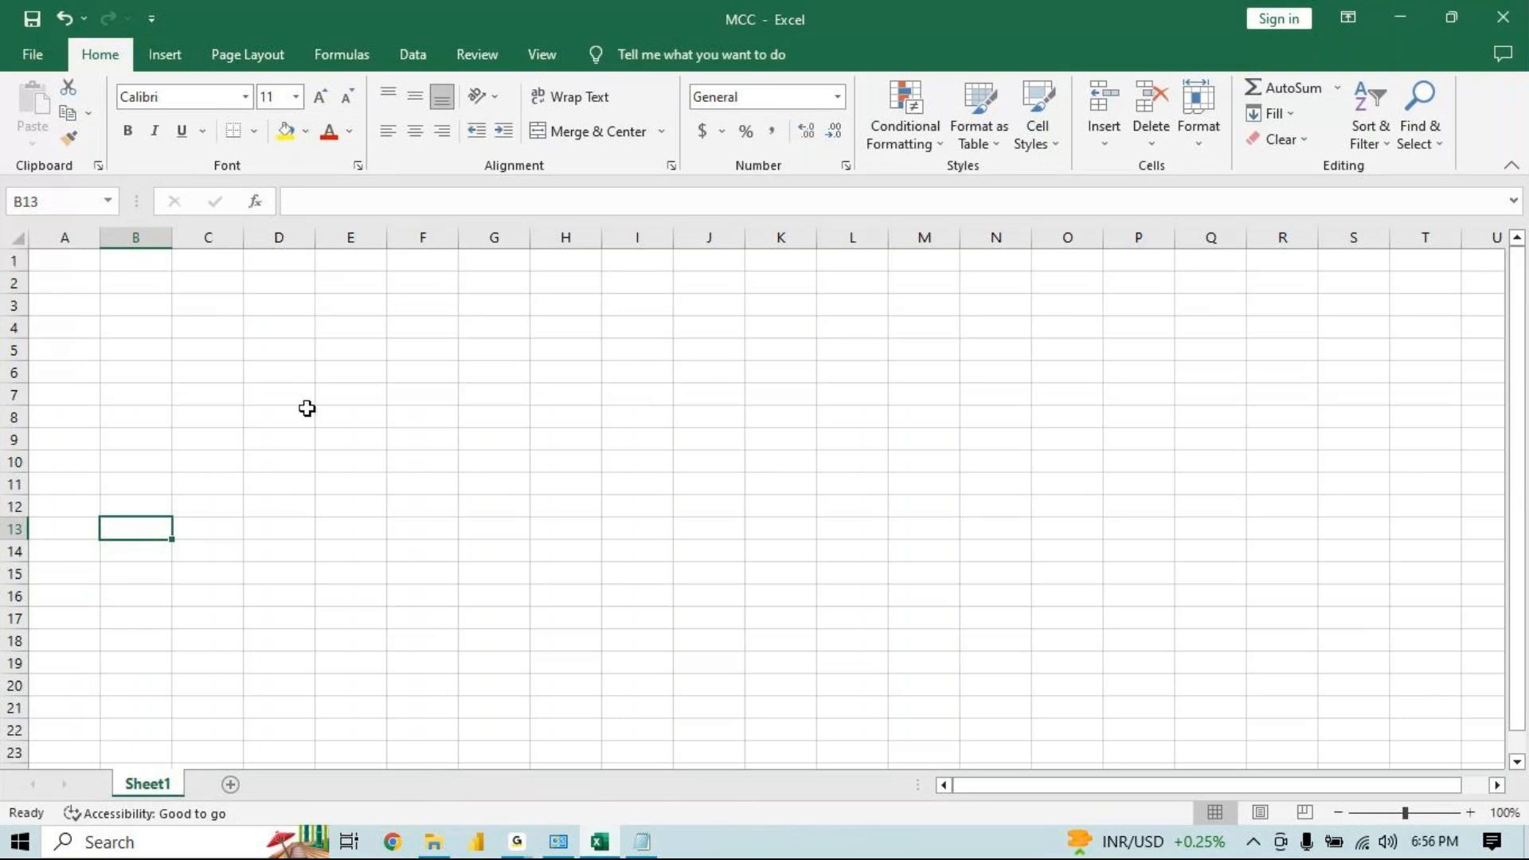
pyautogui.click(1469, 814)
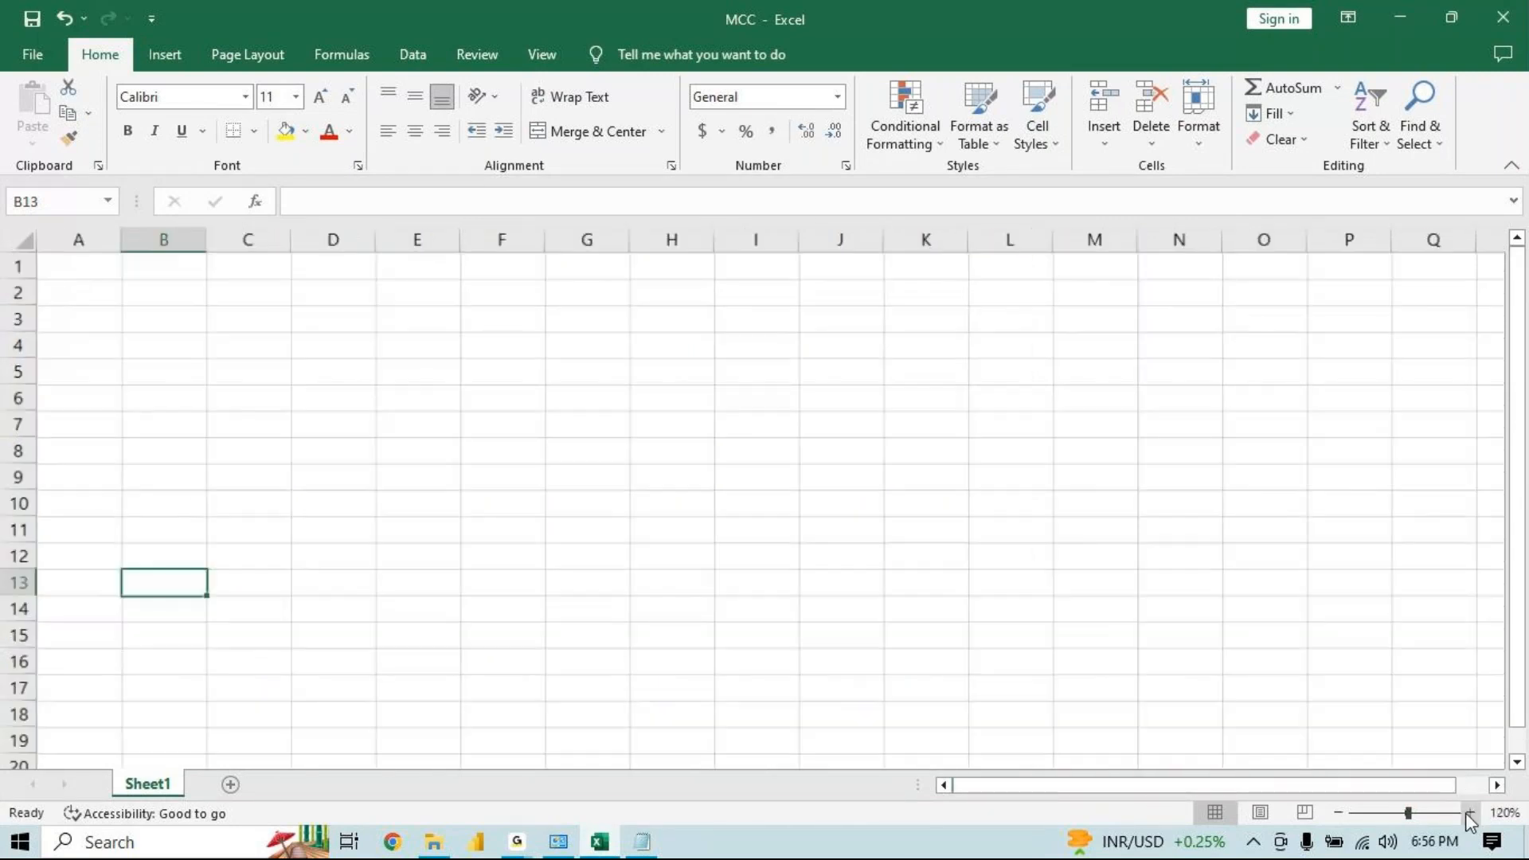
pyautogui.click(1469, 814)
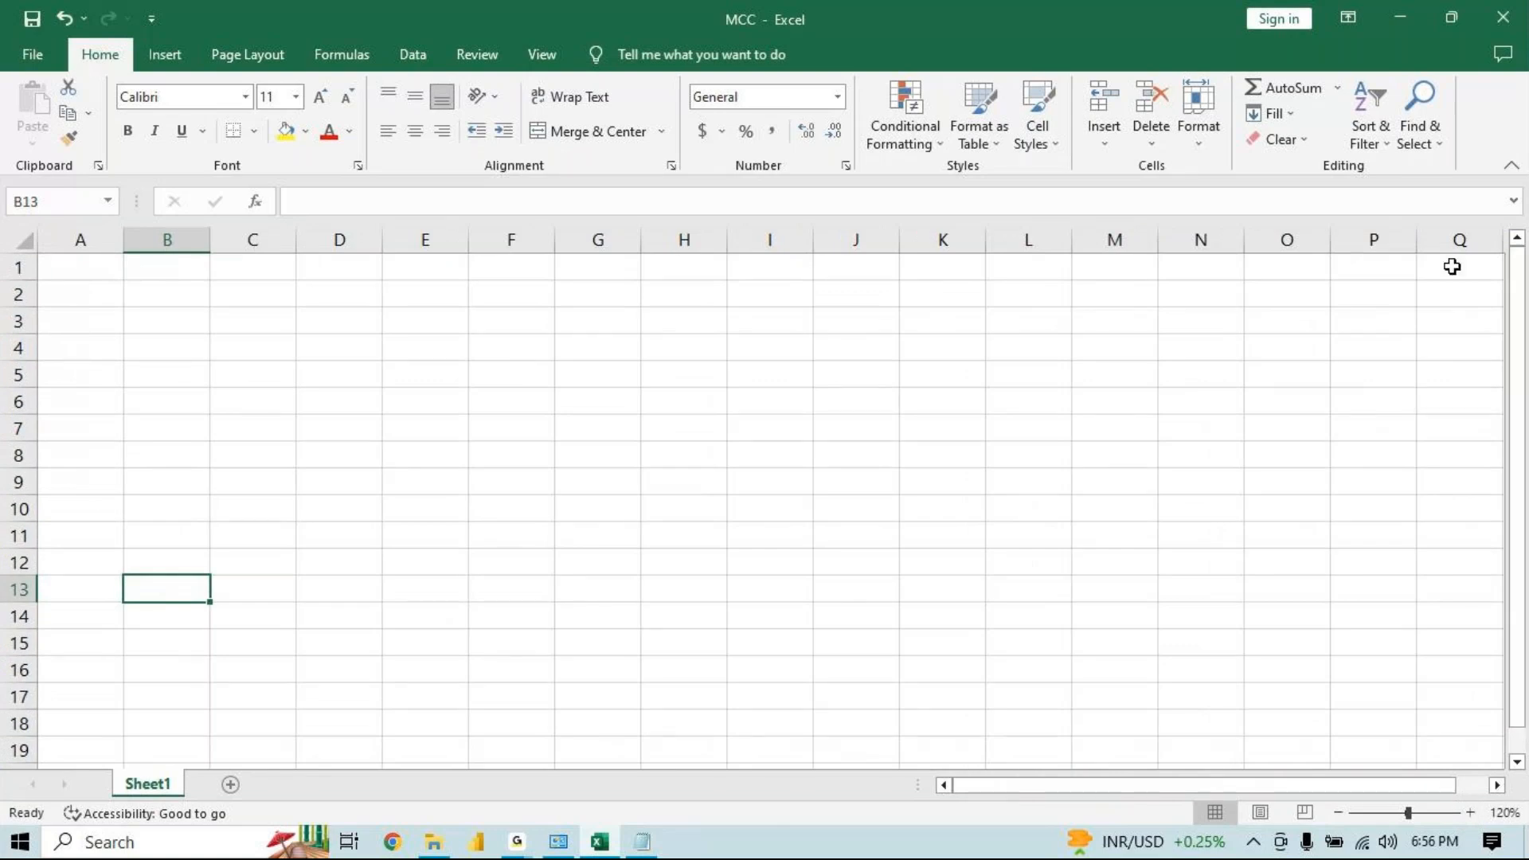
pyautogui.click(72, 274)
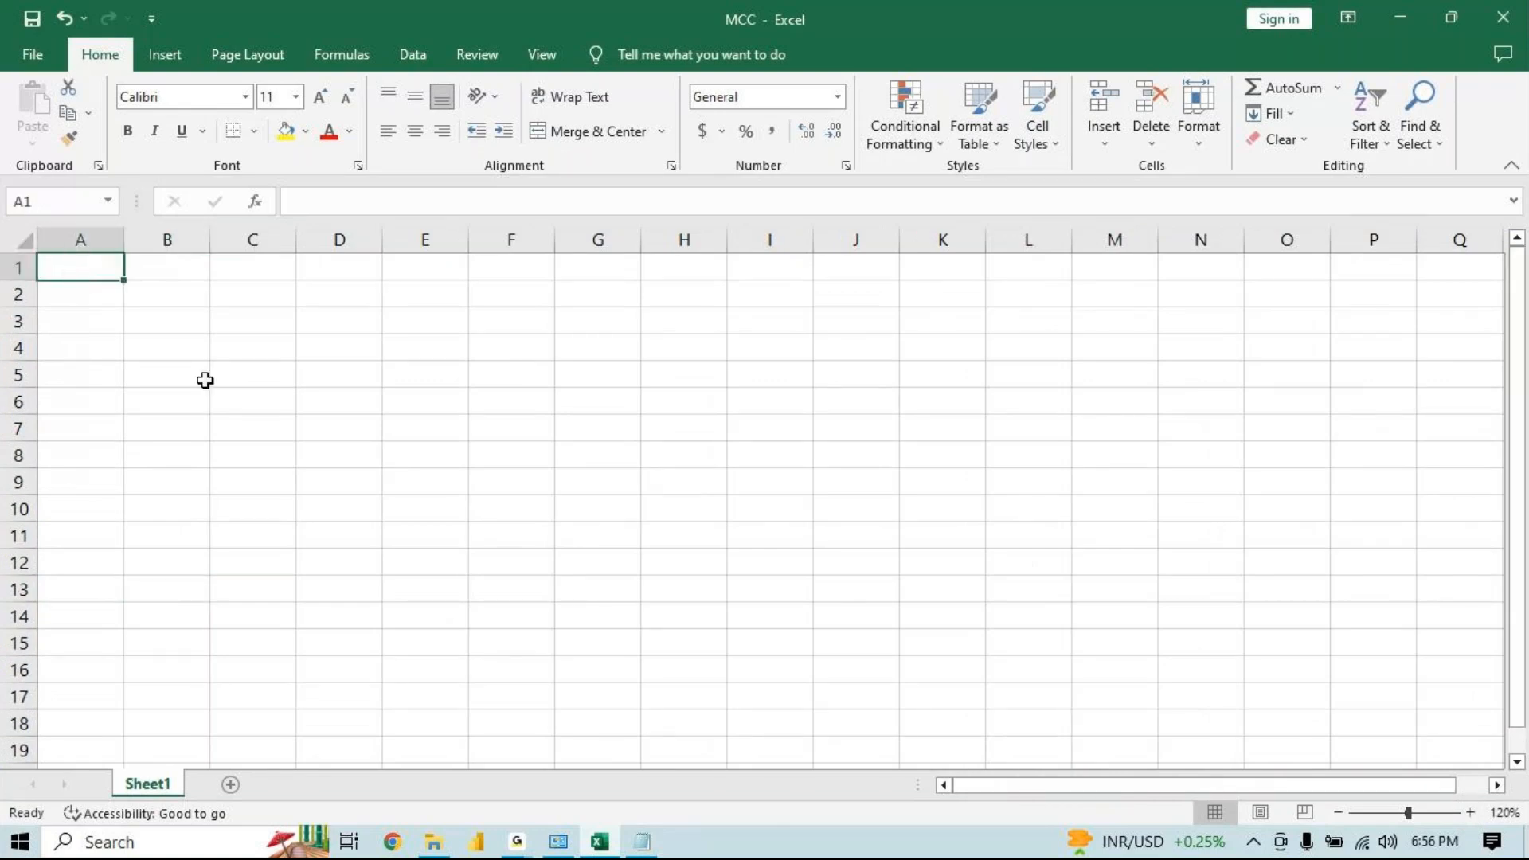
pyautogui.write('1')
pyautogui.press('Return')
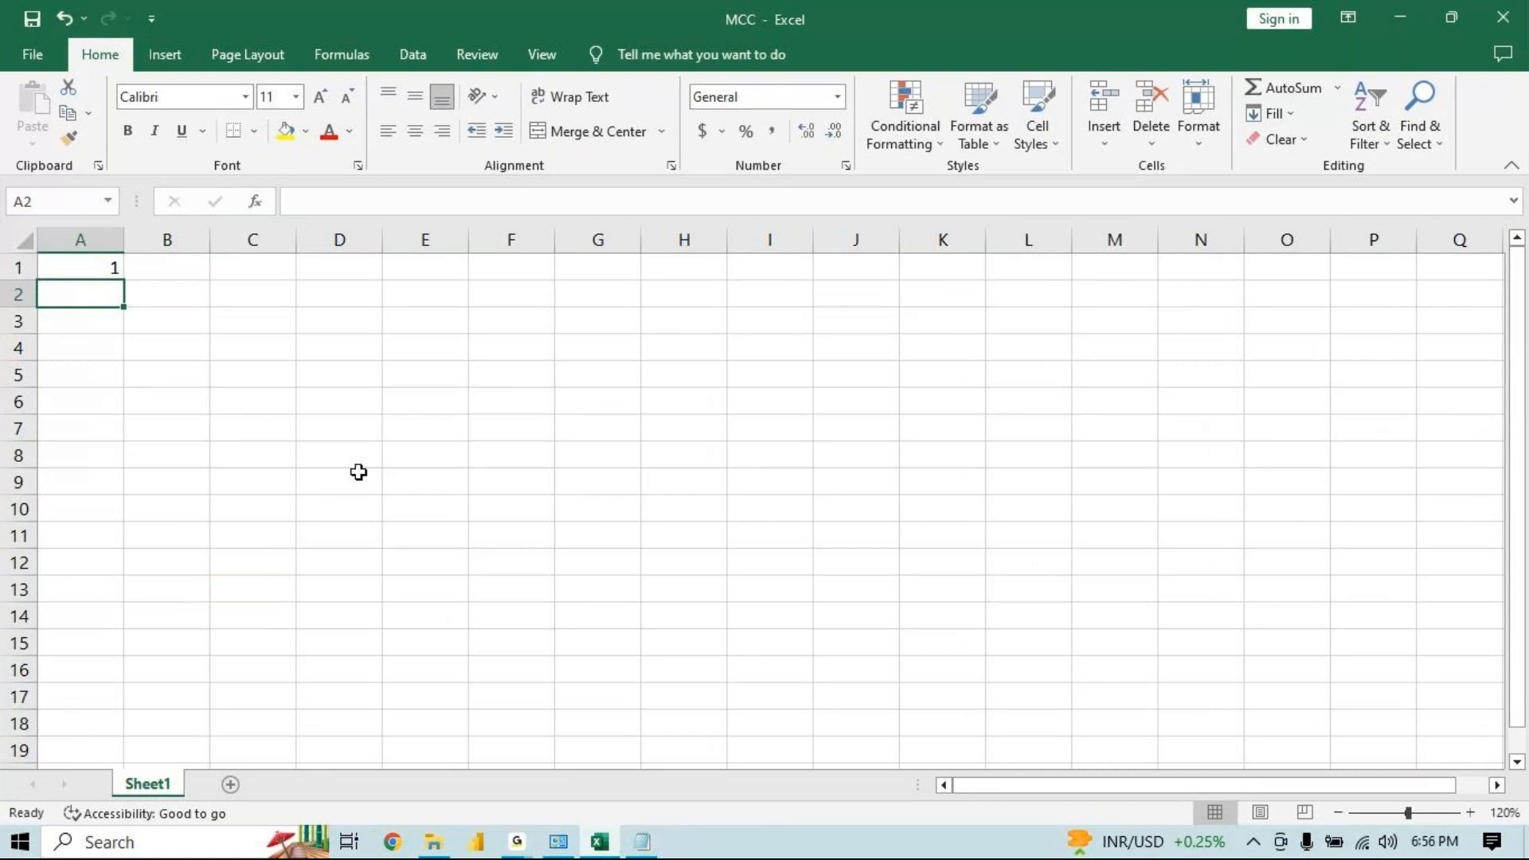
pyautogui.write('2')
pyautogui.press('Return')
pyautogui.click(84, 269)
pyautogui.moveTo(84, 270); pyautogui.dragTo(85, 485)
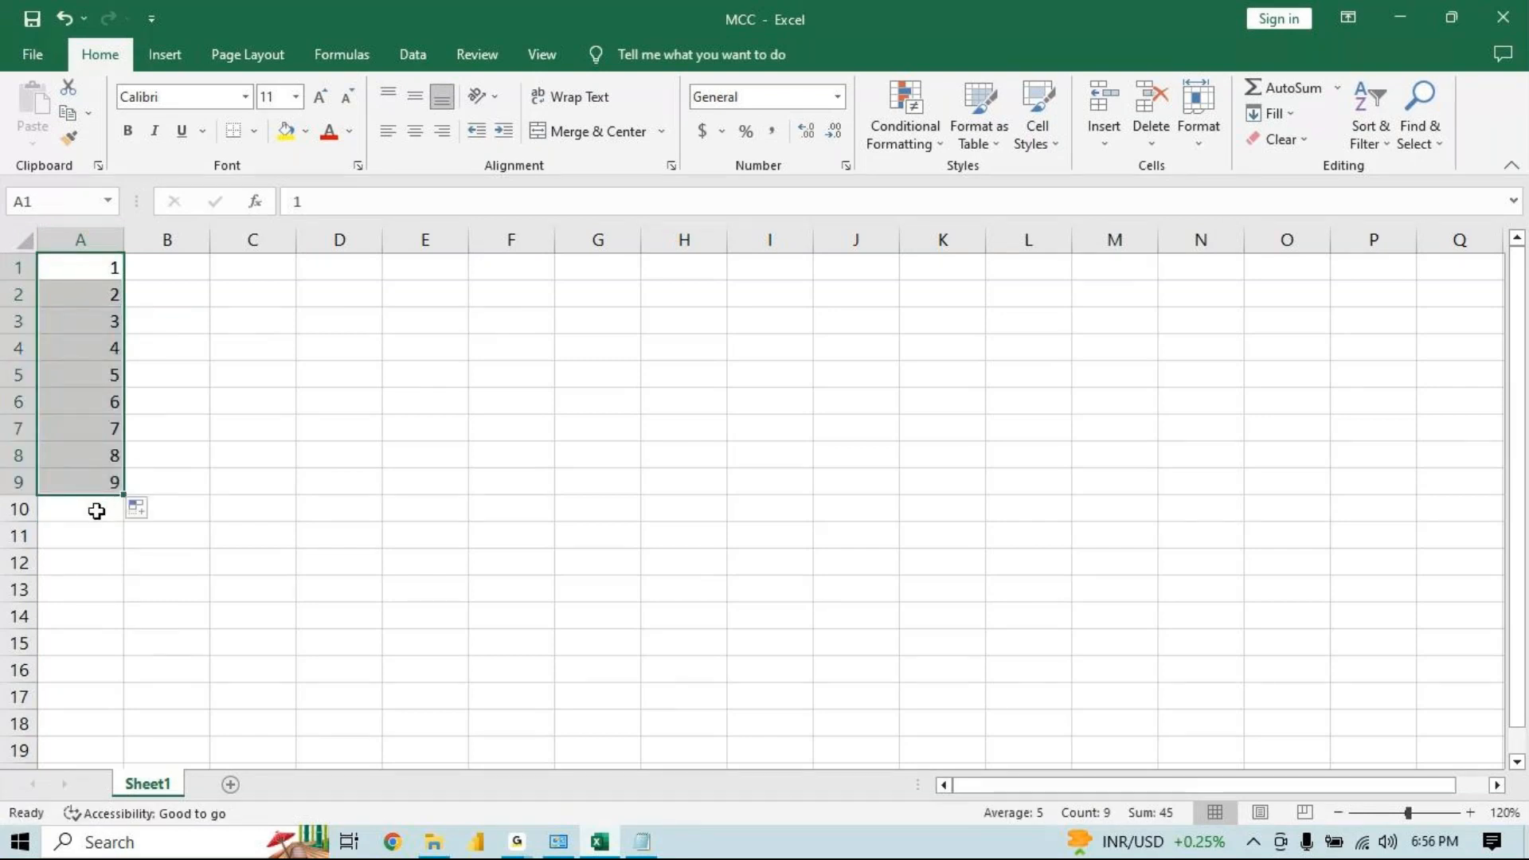
# Insert an AutoSum total of A1:A9 in cell A10
pyautogui.click(77, 271)
pyautogui.moveTo(78, 261); pyautogui.dragTo(104, 290)
pyautogui.click(97, 487)
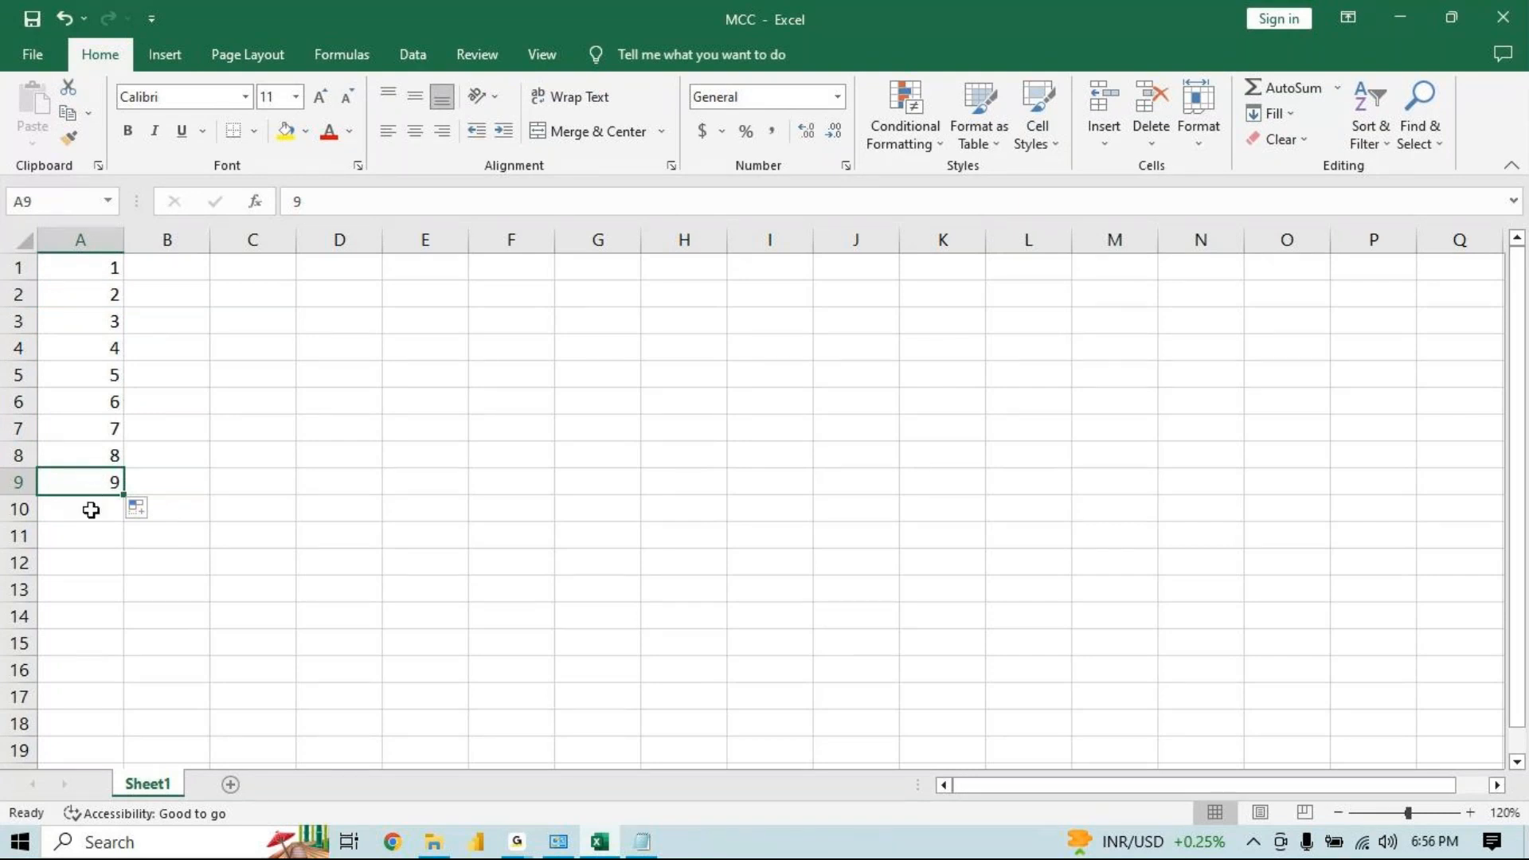
pyautogui.click(92, 507)
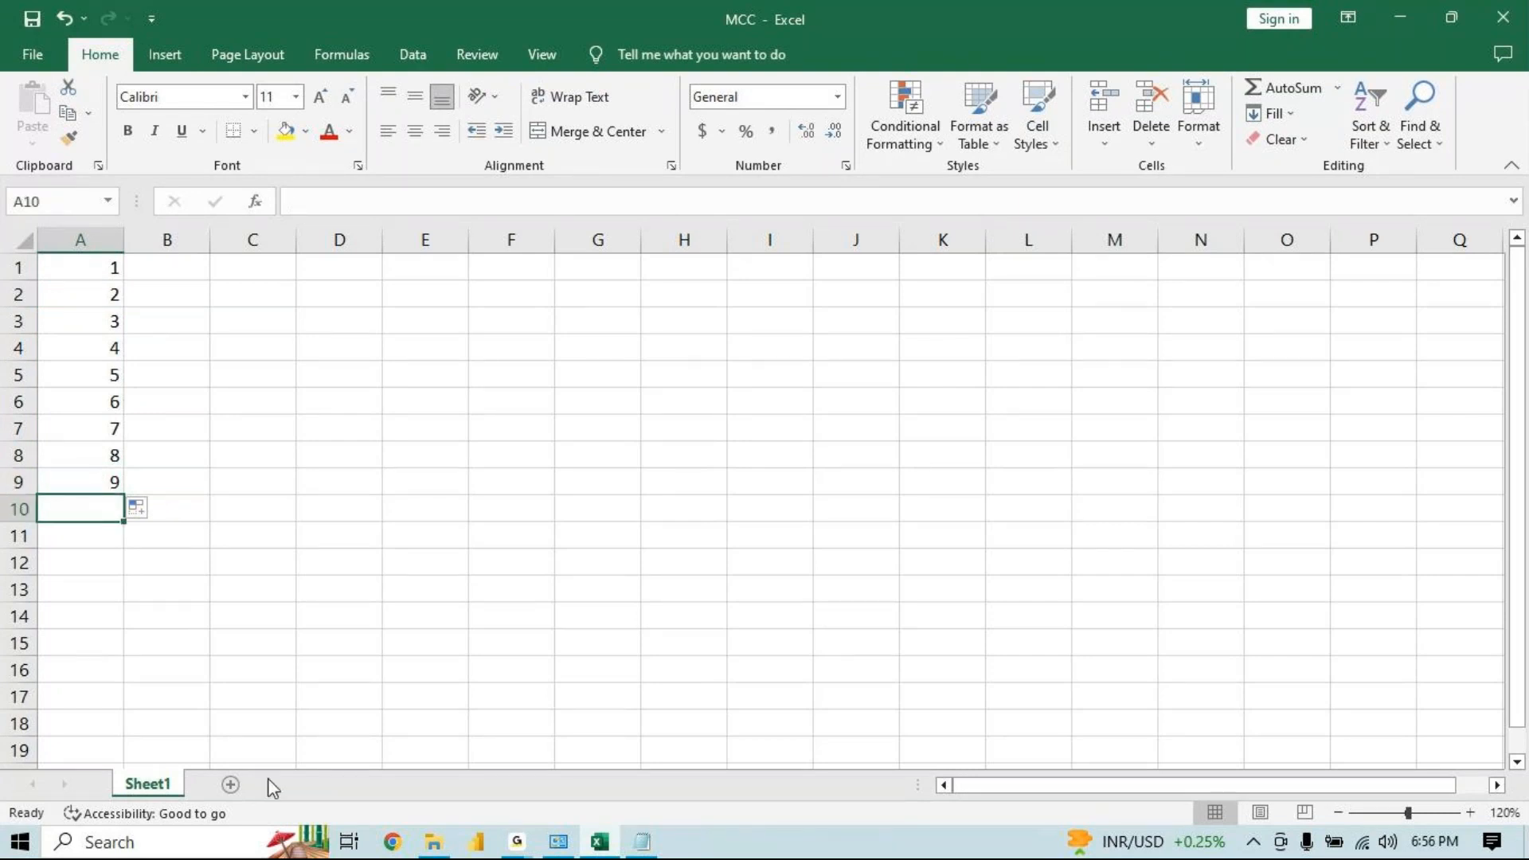
pyautogui.hotkey('alt', '=')
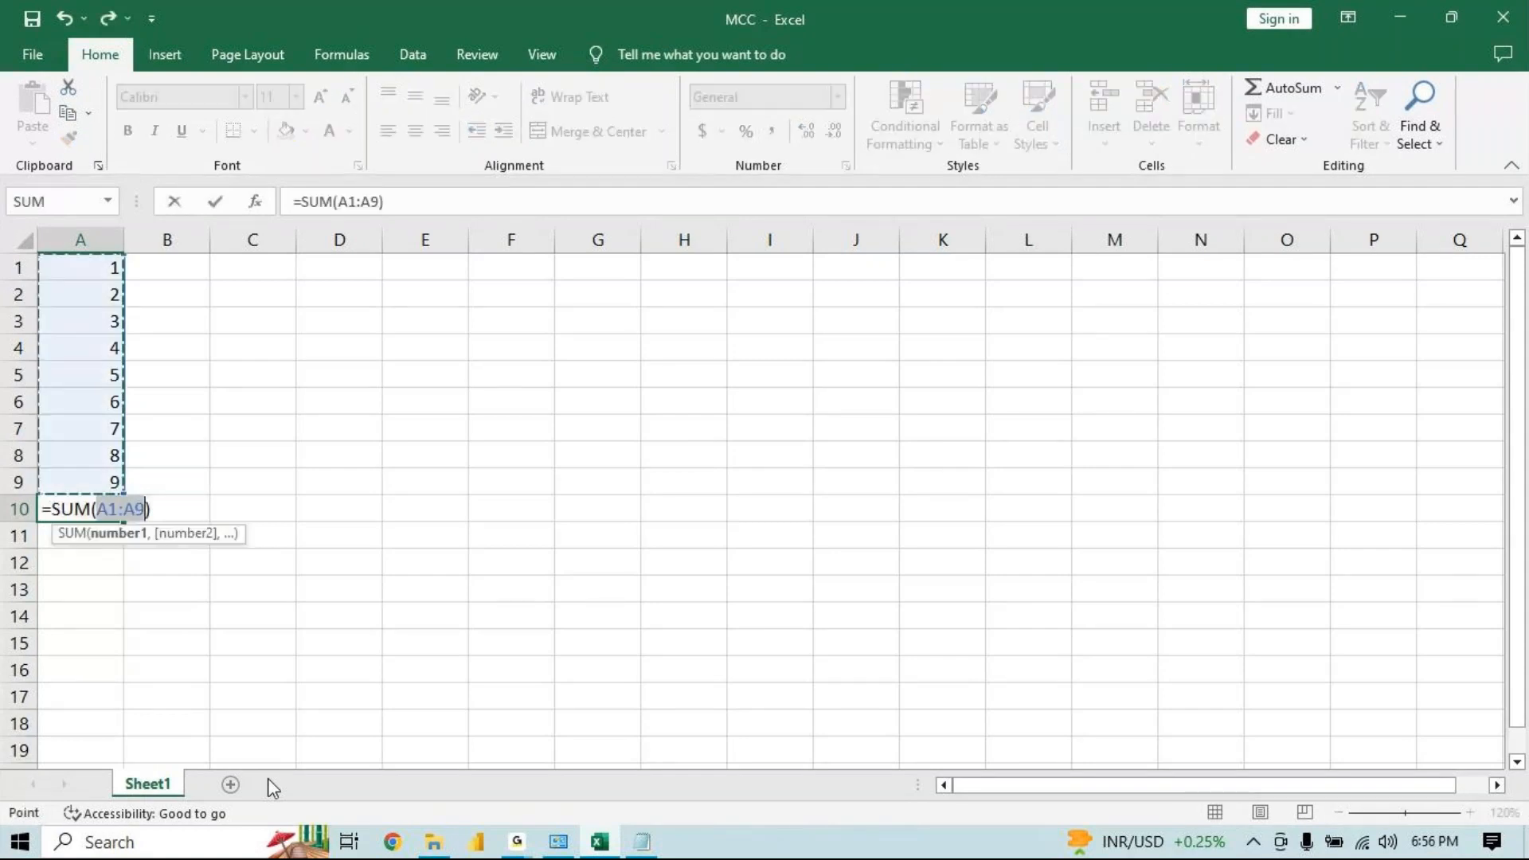
pyautogui.press('Escape')
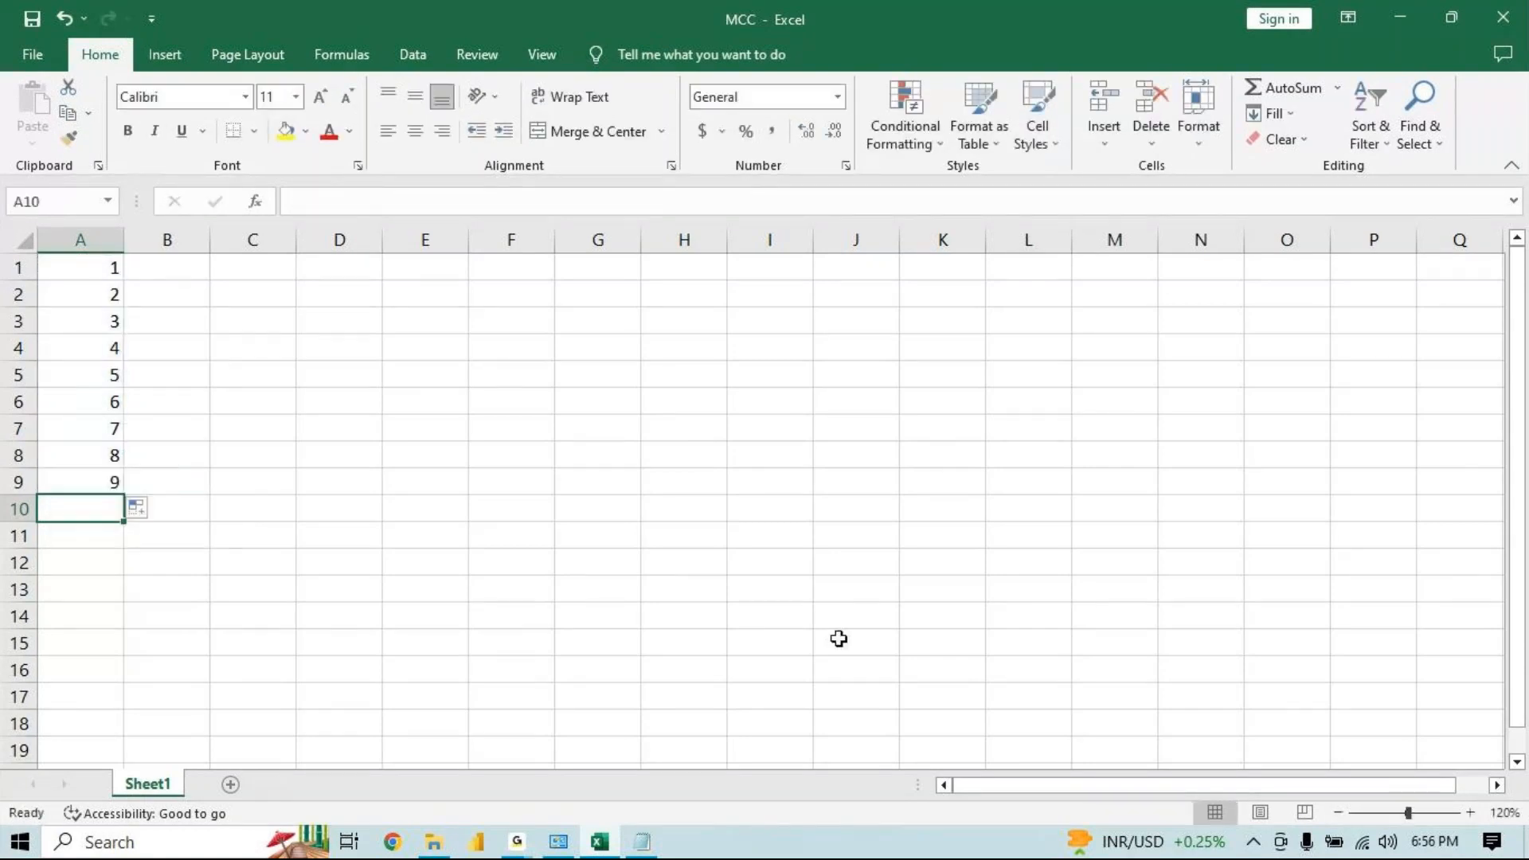
pyautogui.click(1294, 90)
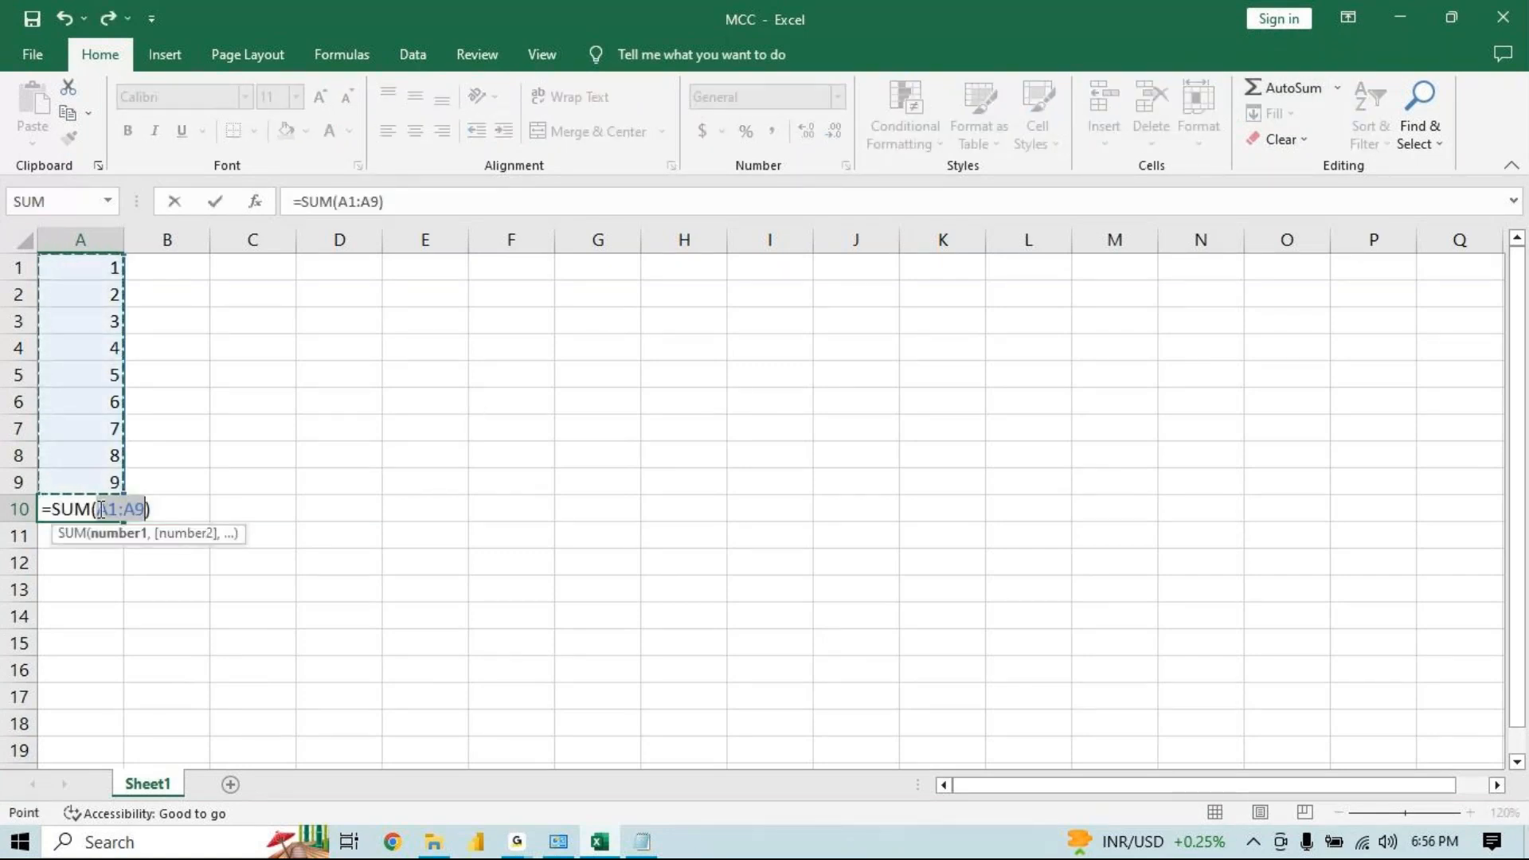
pyautogui.press('Return')
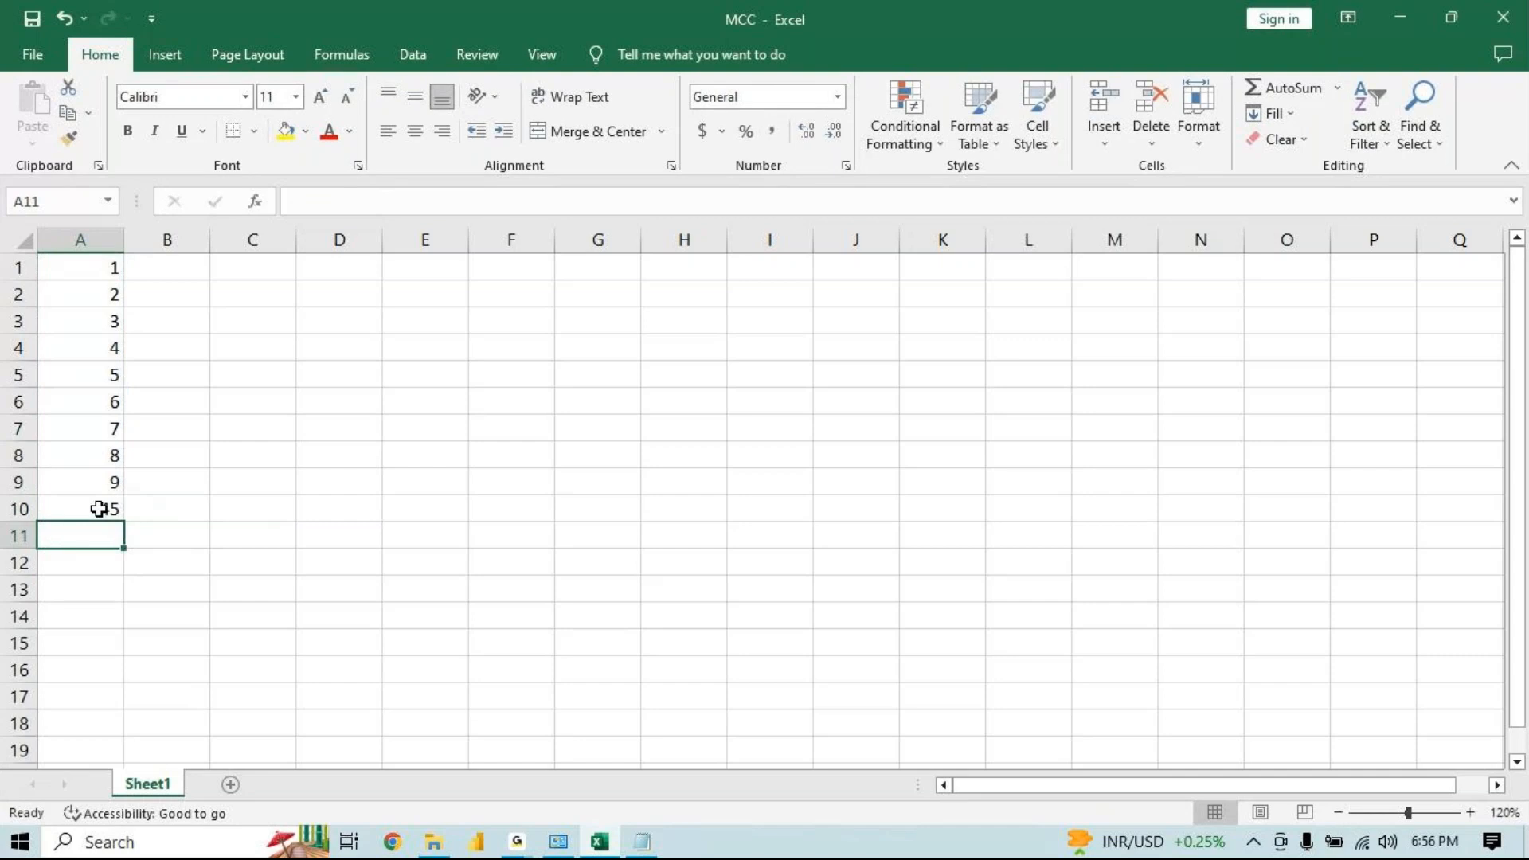
# Apply the $ English (United States) accounting format to cells A4:A6
pyautogui.moveTo(92, 269); pyautogui.dragTo(106, 488)
pyautogui.click(97, 505)
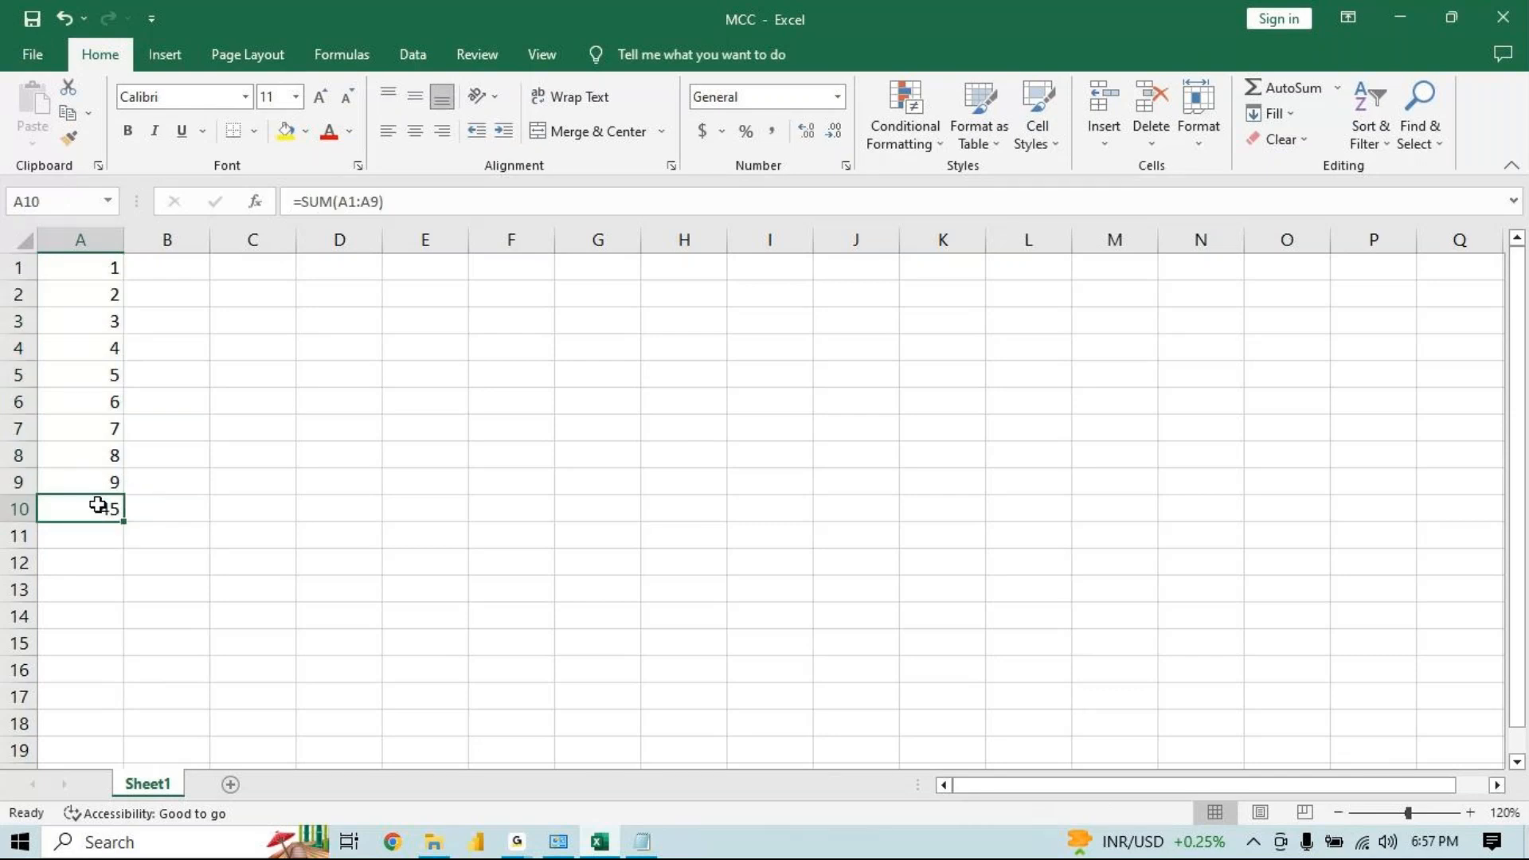
pyautogui.moveTo(88, 263); pyautogui.dragTo(89, 473)
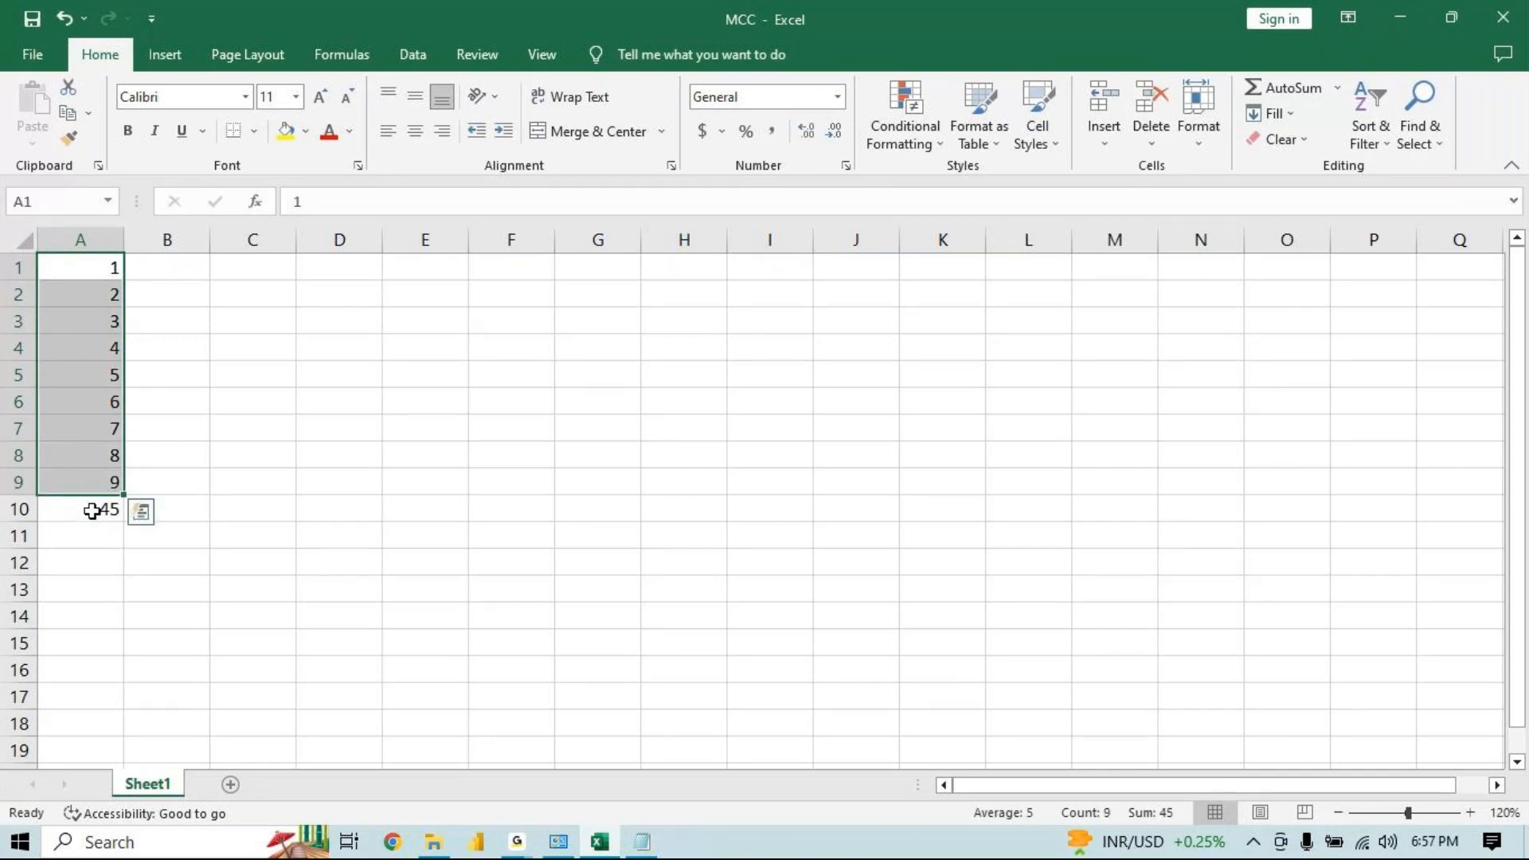
pyautogui.click(94, 510)
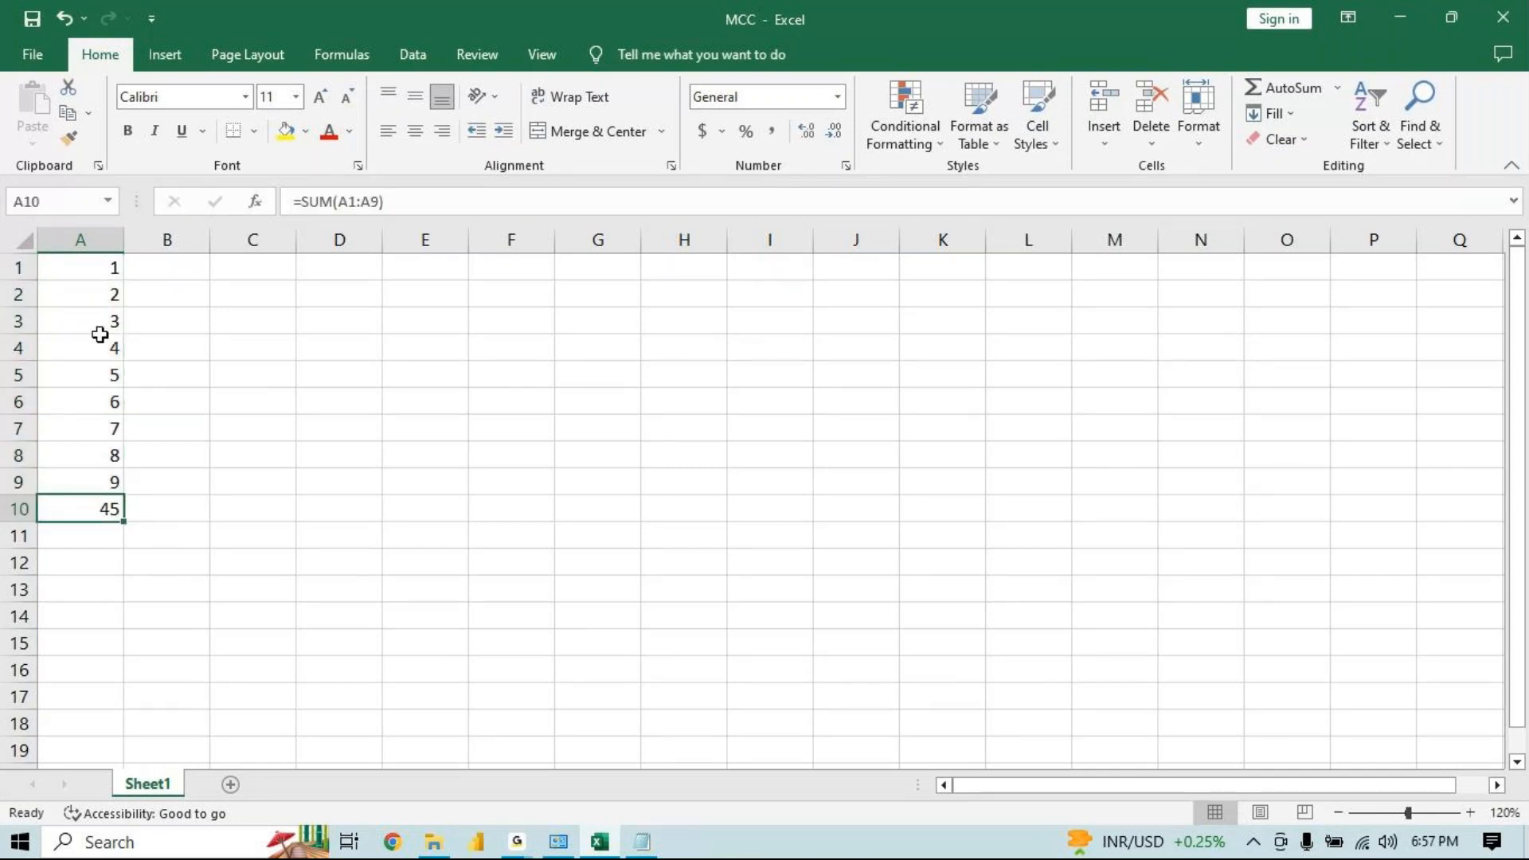
pyautogui.moveTo(102, 347); pyautogui.dragTo(98, 400)
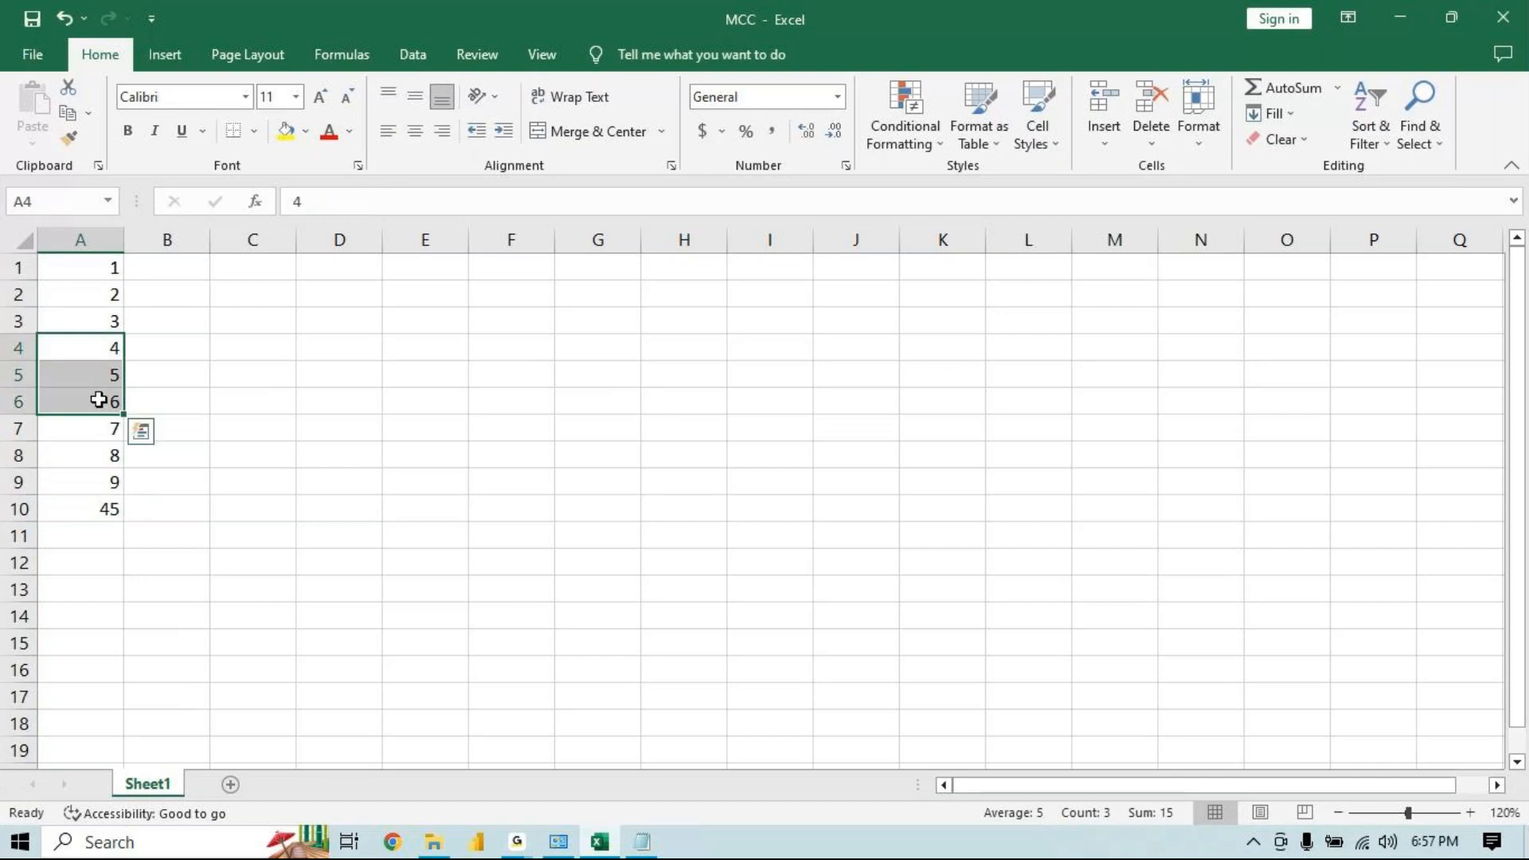
pyautogui.click(722, 132)
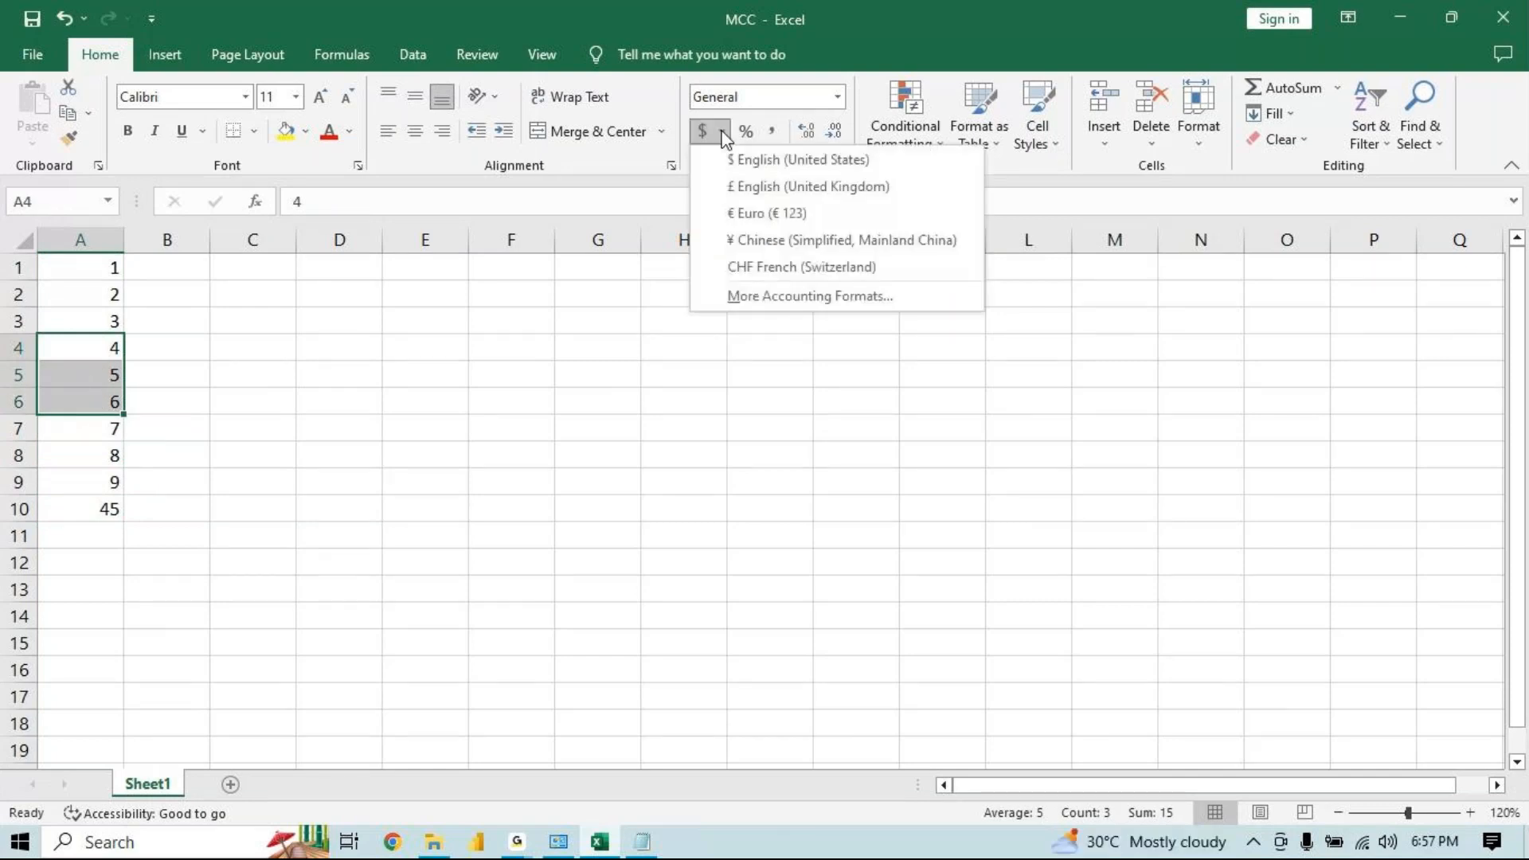
pyautogui.click(749, 160)
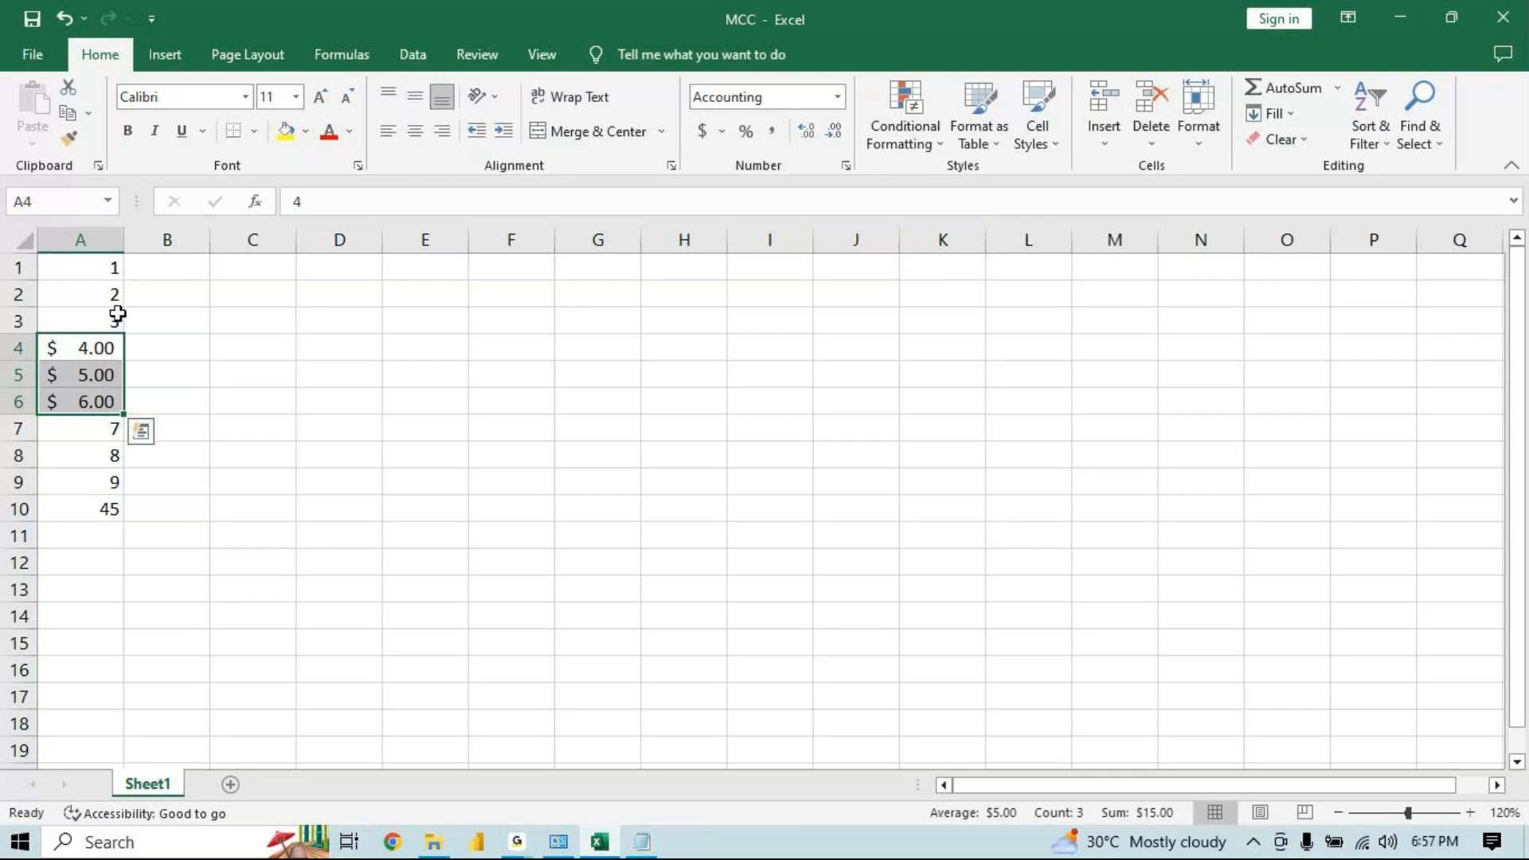
pyautogui.moveTo(88, 347); pyautogui.dragTo(89, 404)
pyautogui.click(699, 135)
pyautogui.hotkey('ctrl', 'q')
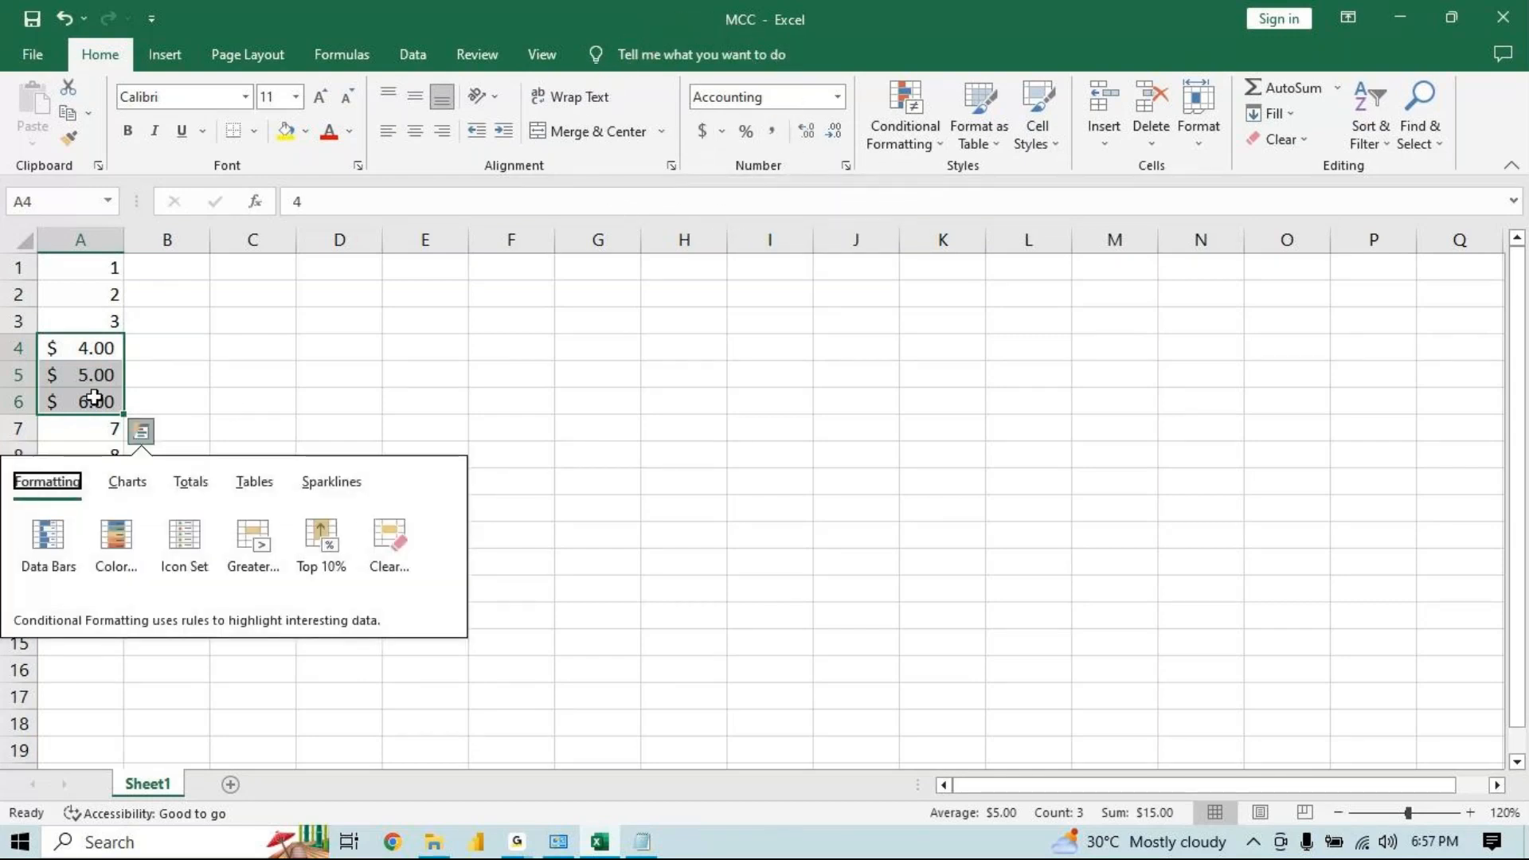
pyautogui.click(83, 352)
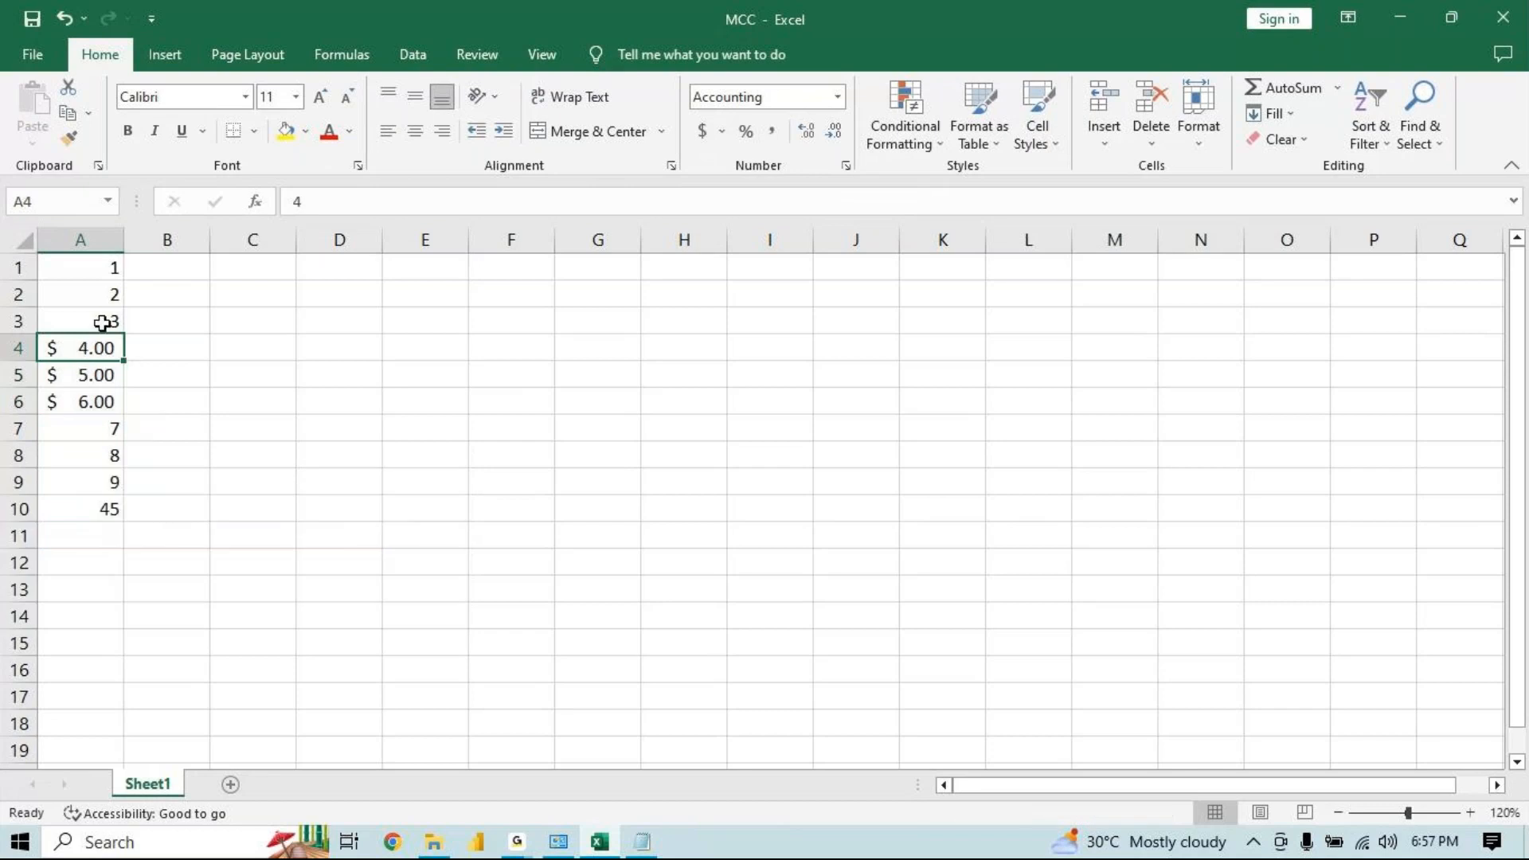
# Give cells A1:A10 a yellow fill and a red font colour
pyautogui.moveTo(100, 270); pyautogui.dragTo(97, 510)
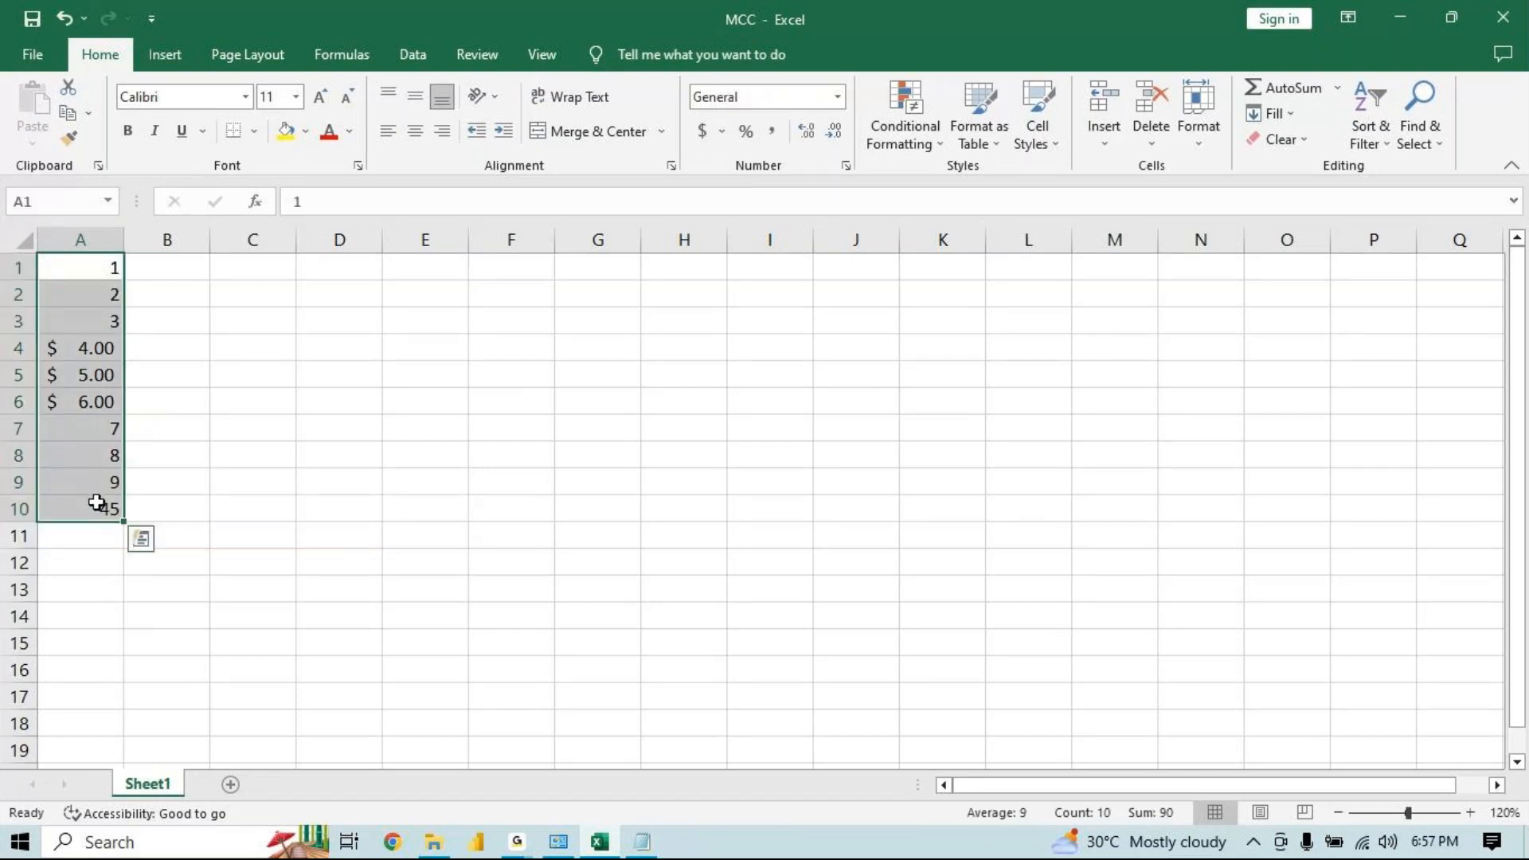
pyautogui.click(285, 132)
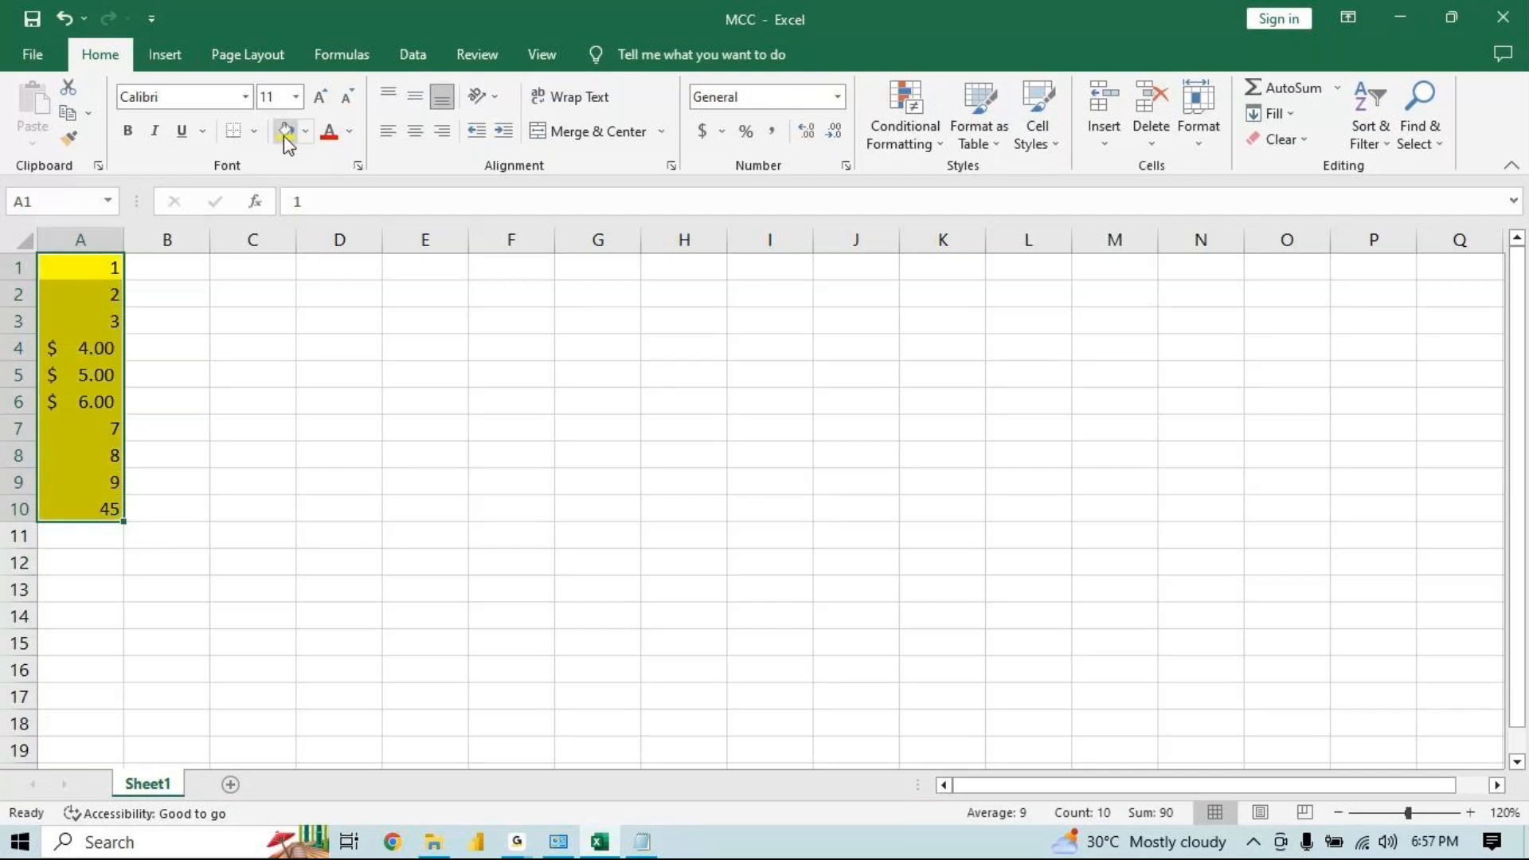
pyautogui.hotkey('ctrl', 'q')
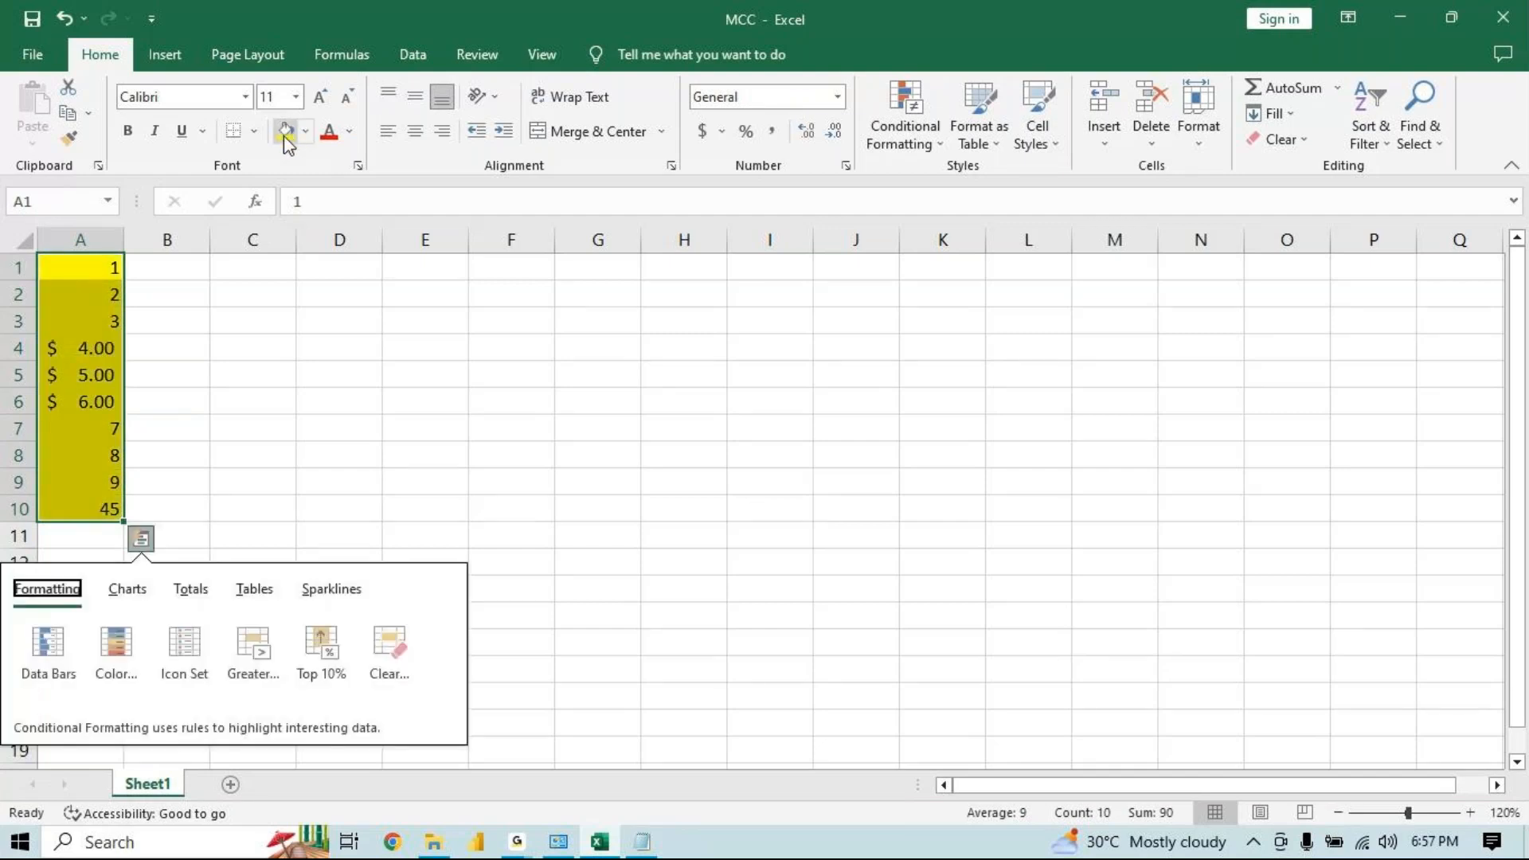
pyautogui.click(330, 134)
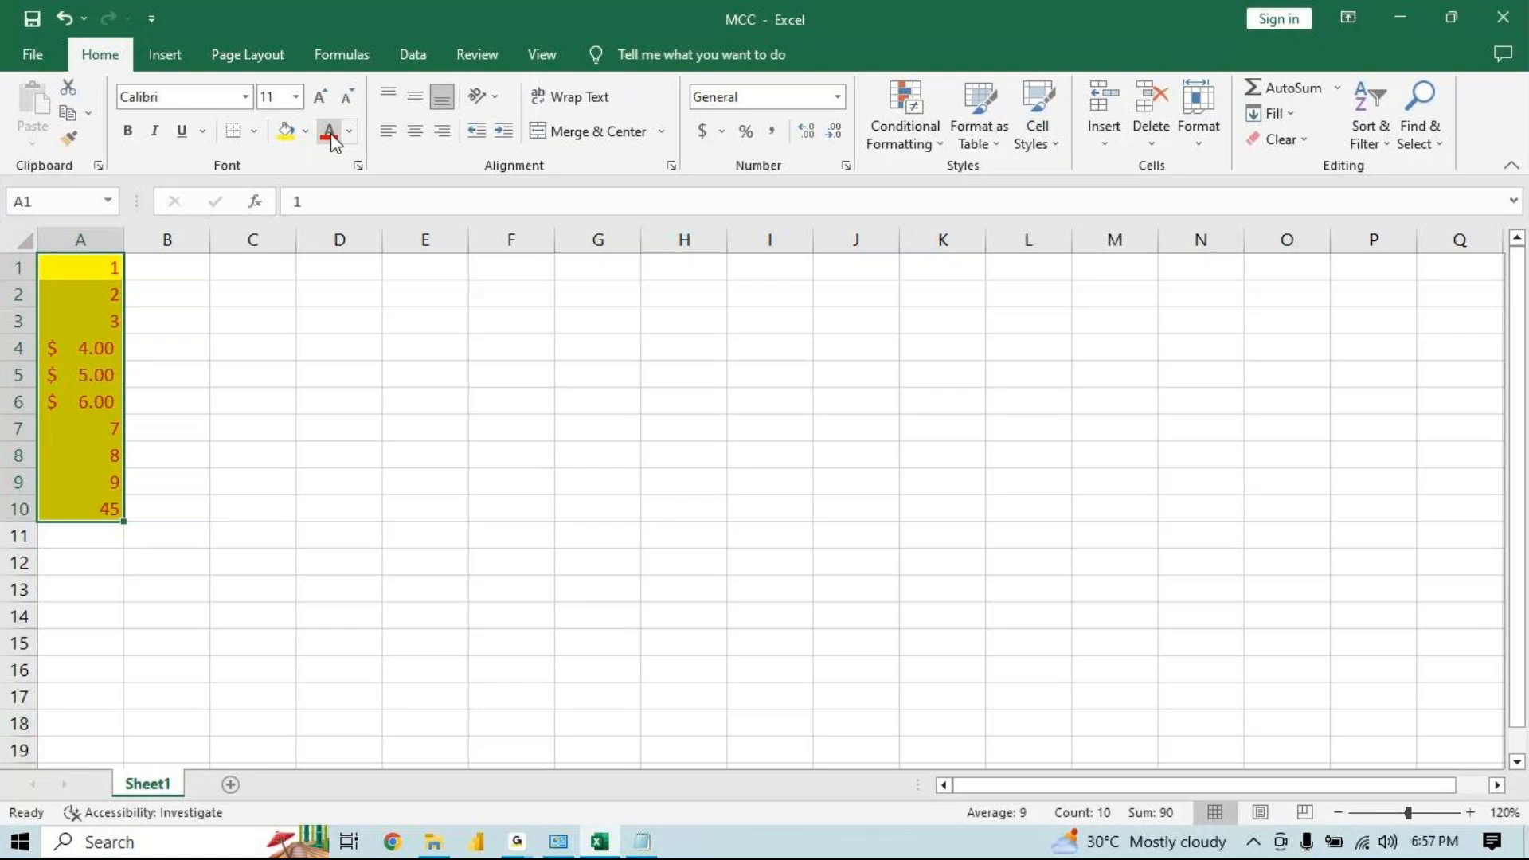
# Apply All Borders to the range A1:A10
pyautogui.click(254, 132)
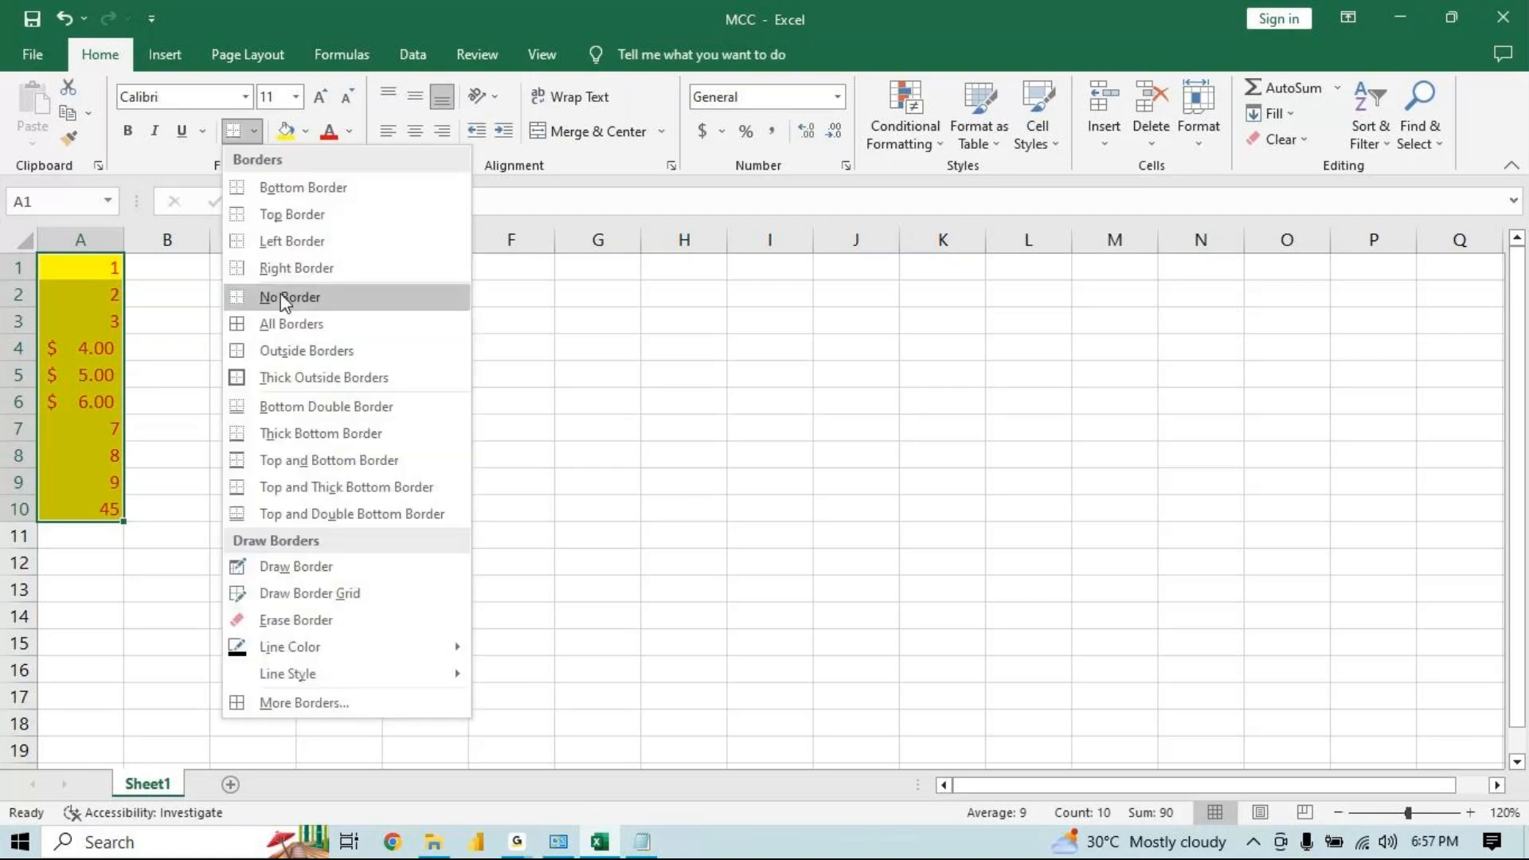
pyautogui.click(280, 323)
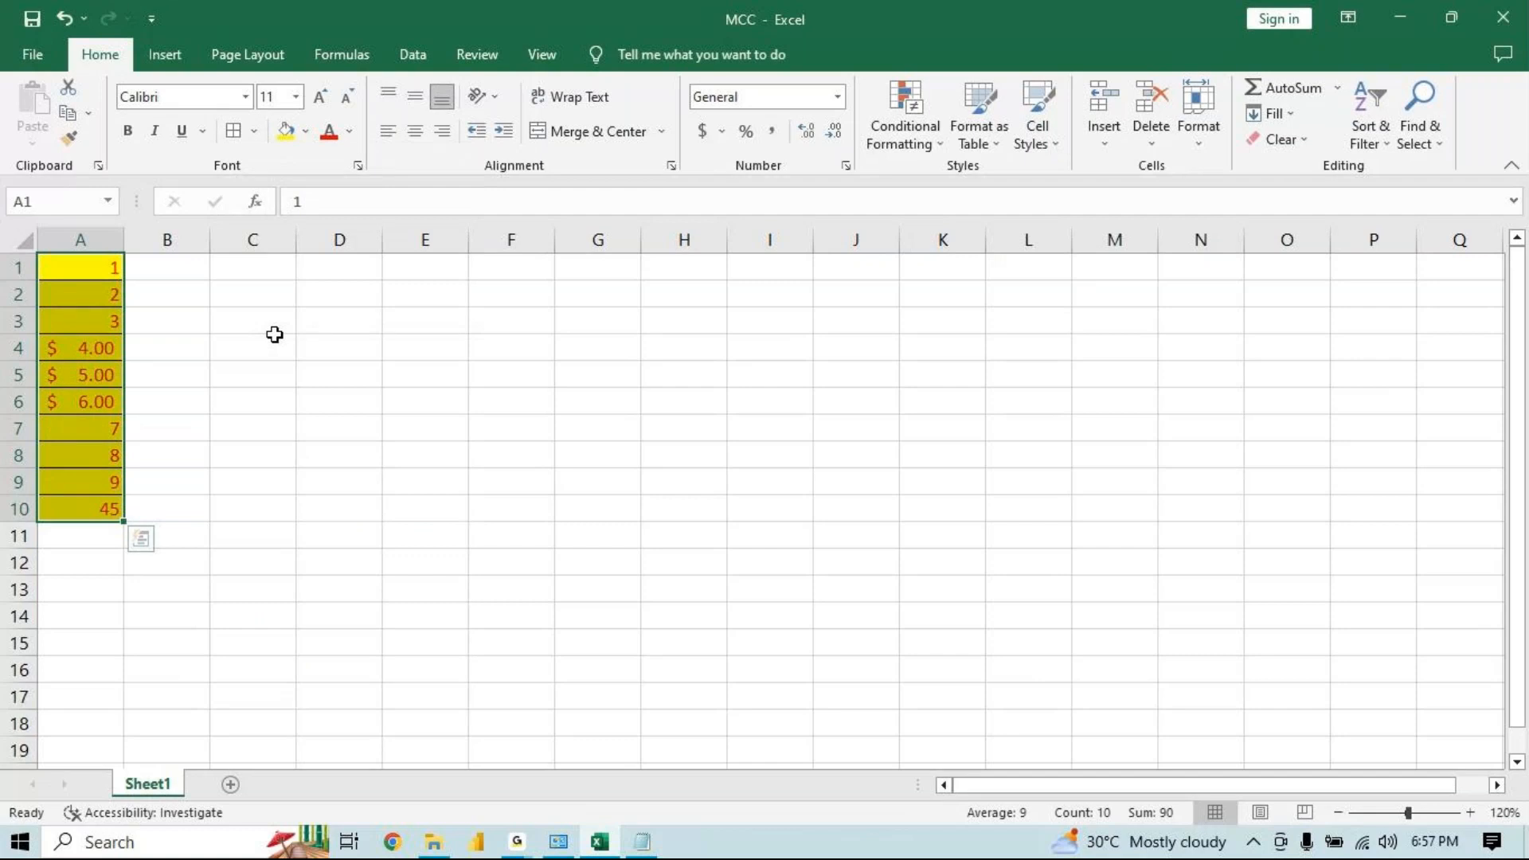
pyautogui.moveTo(112, 269)
pyautogui.mouseDown()
pyautogui.moveTo(117, 311)
pyautogui.moveTo(111, 296)
pyautogui.mouseUp()
pyautogui.moveTo(87, 351); pyautogui.dragTo(86, 396)
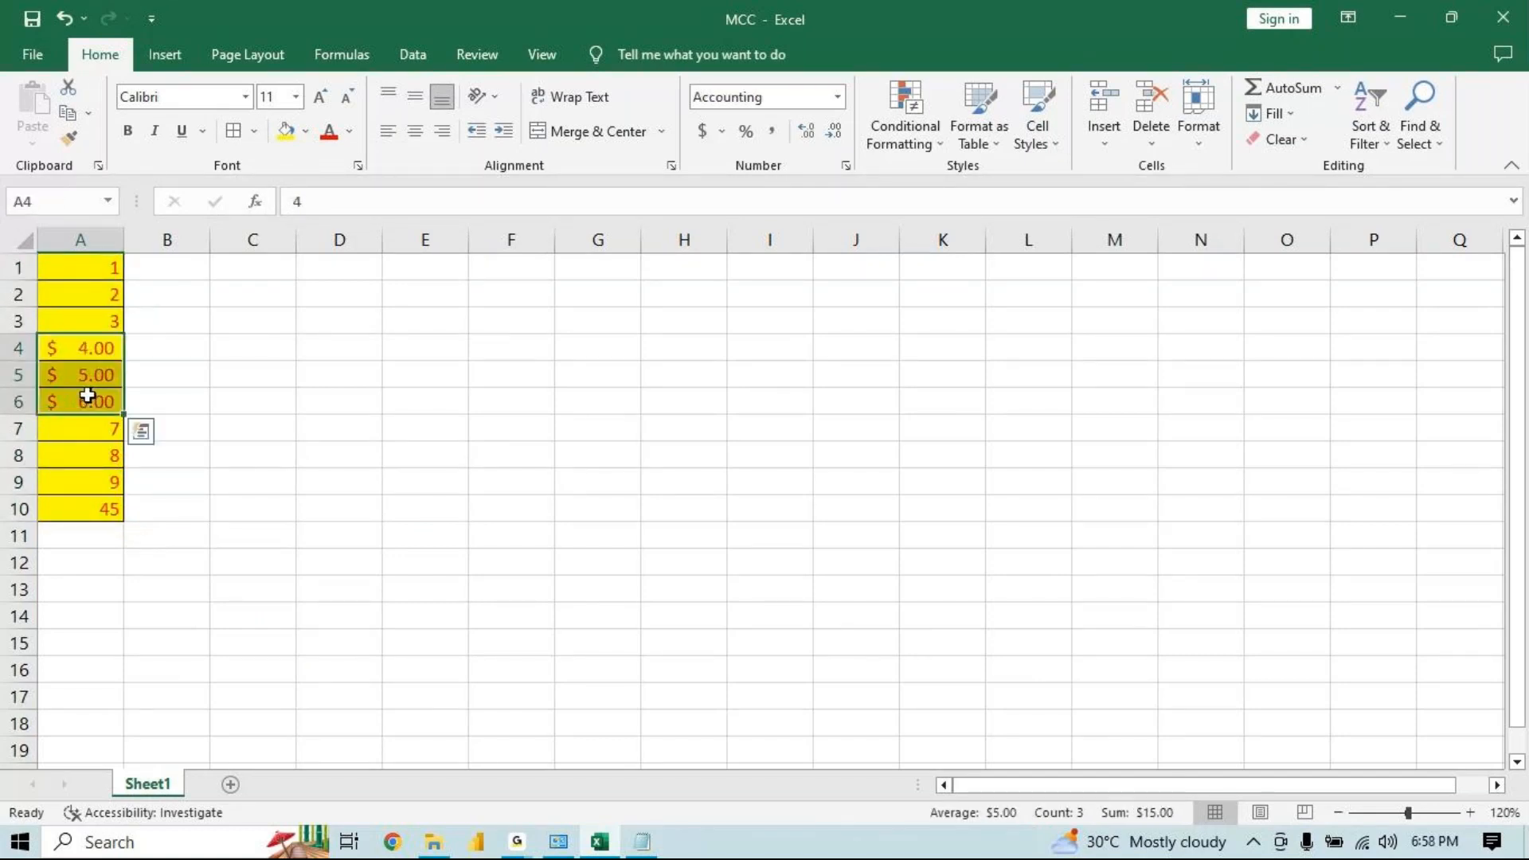
pyautogui.click(93, 507)
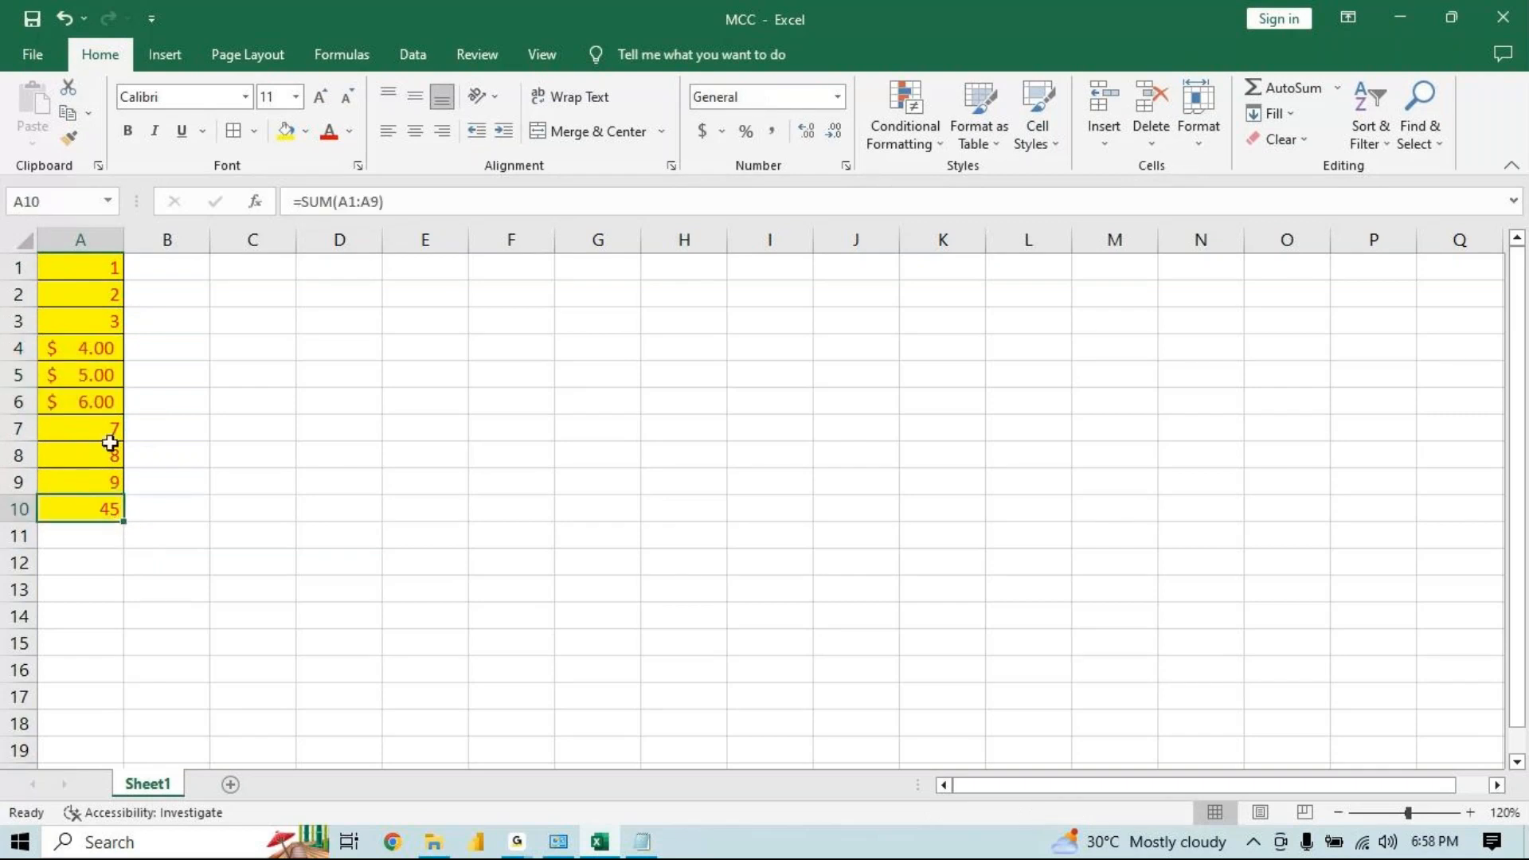
pyautogui.click(112, 270)
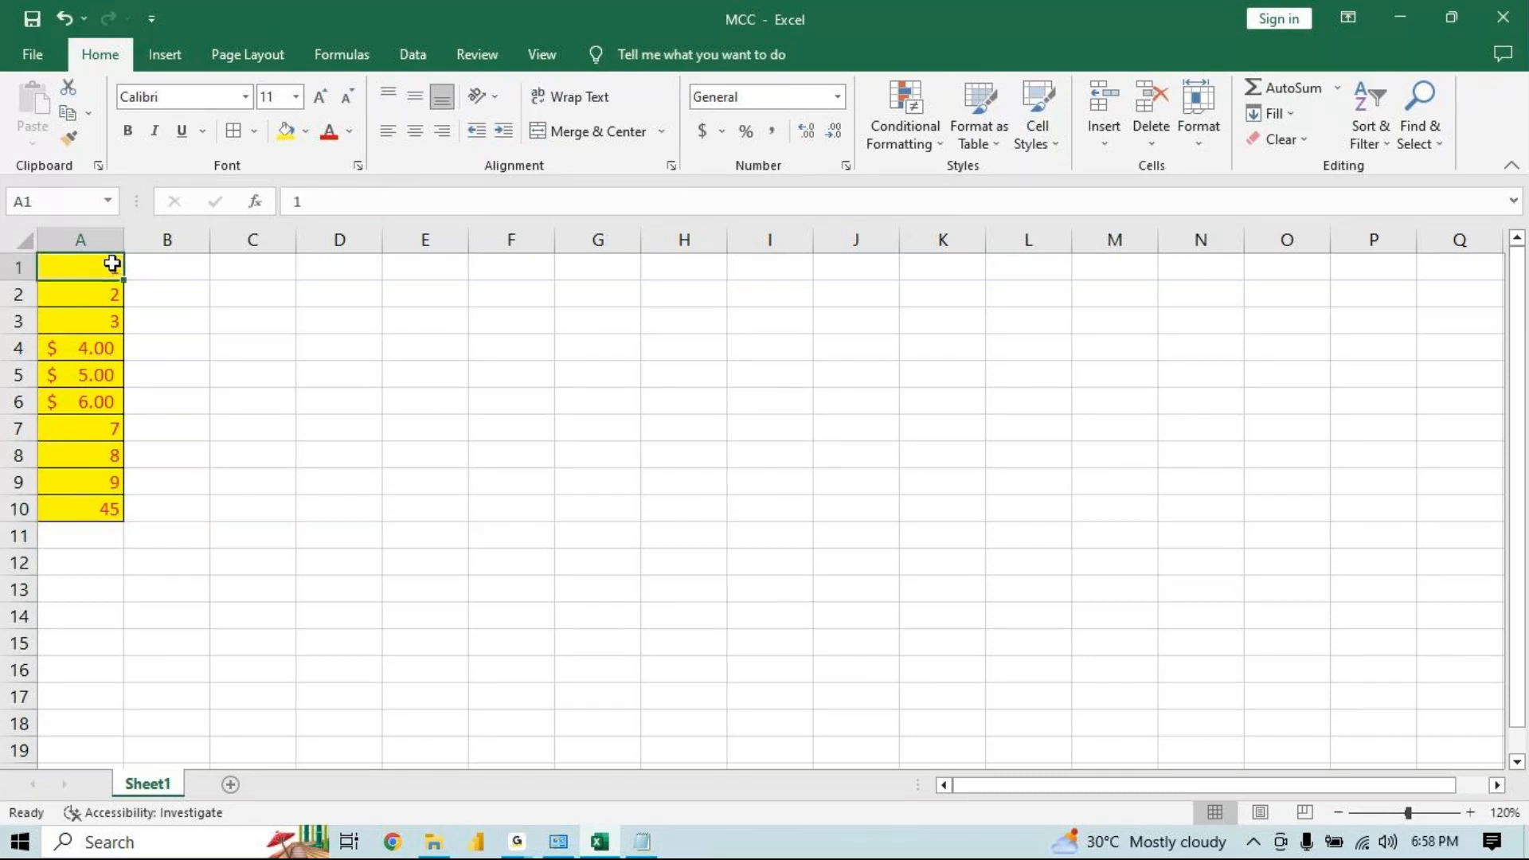
# Widen column A so the accounting-formatted values fit
pyautogui.moveTo(131, 245); pyautogui.dragTo(185, 239)
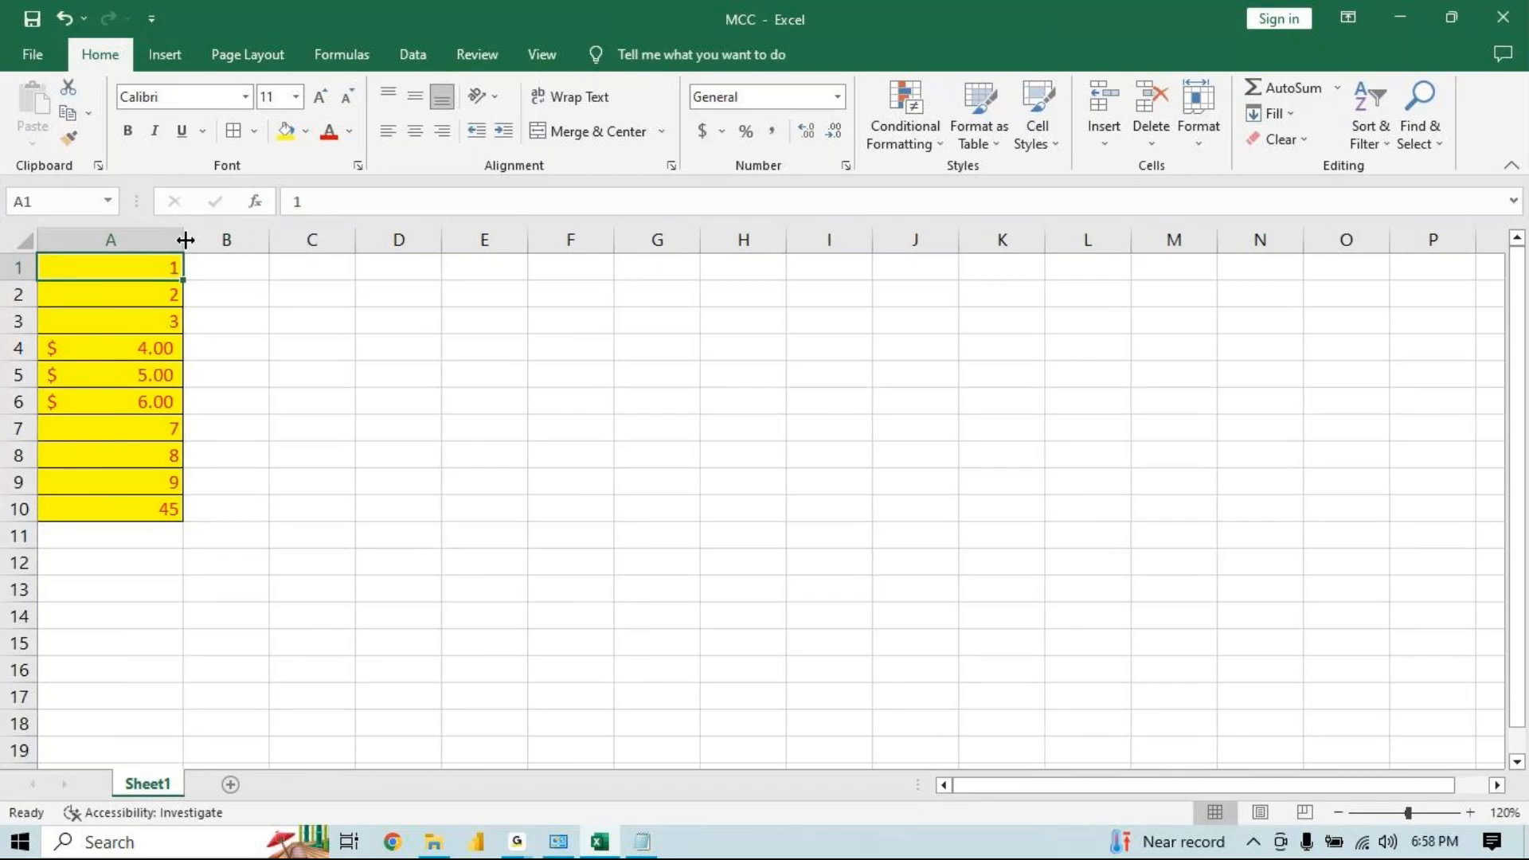
pyautogui.moveTo(143, 350); pyautogui.dragTo(149, 401)
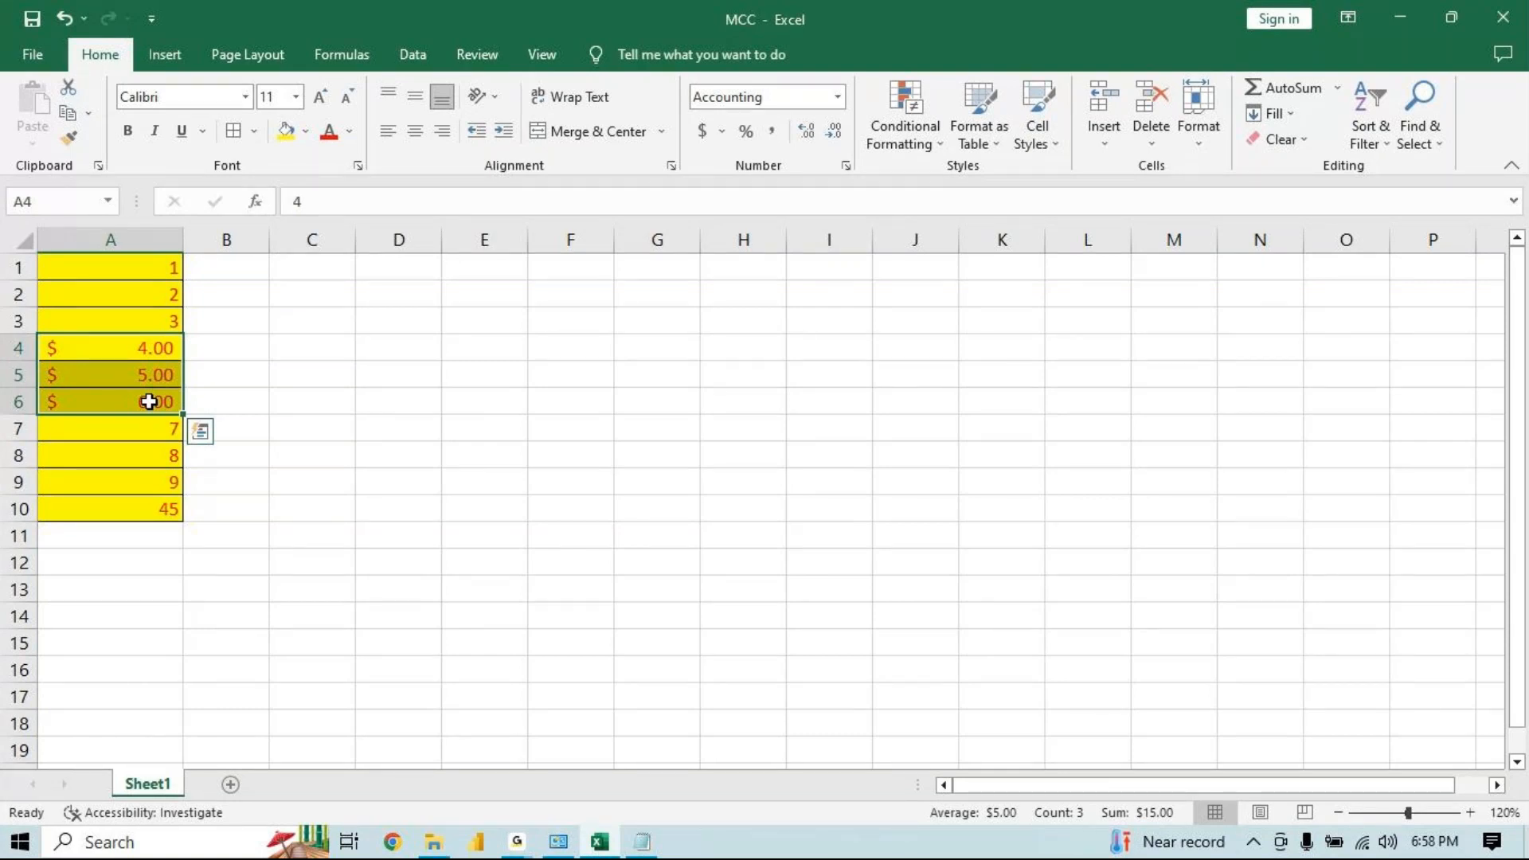
pyautogui.click(165, 506)
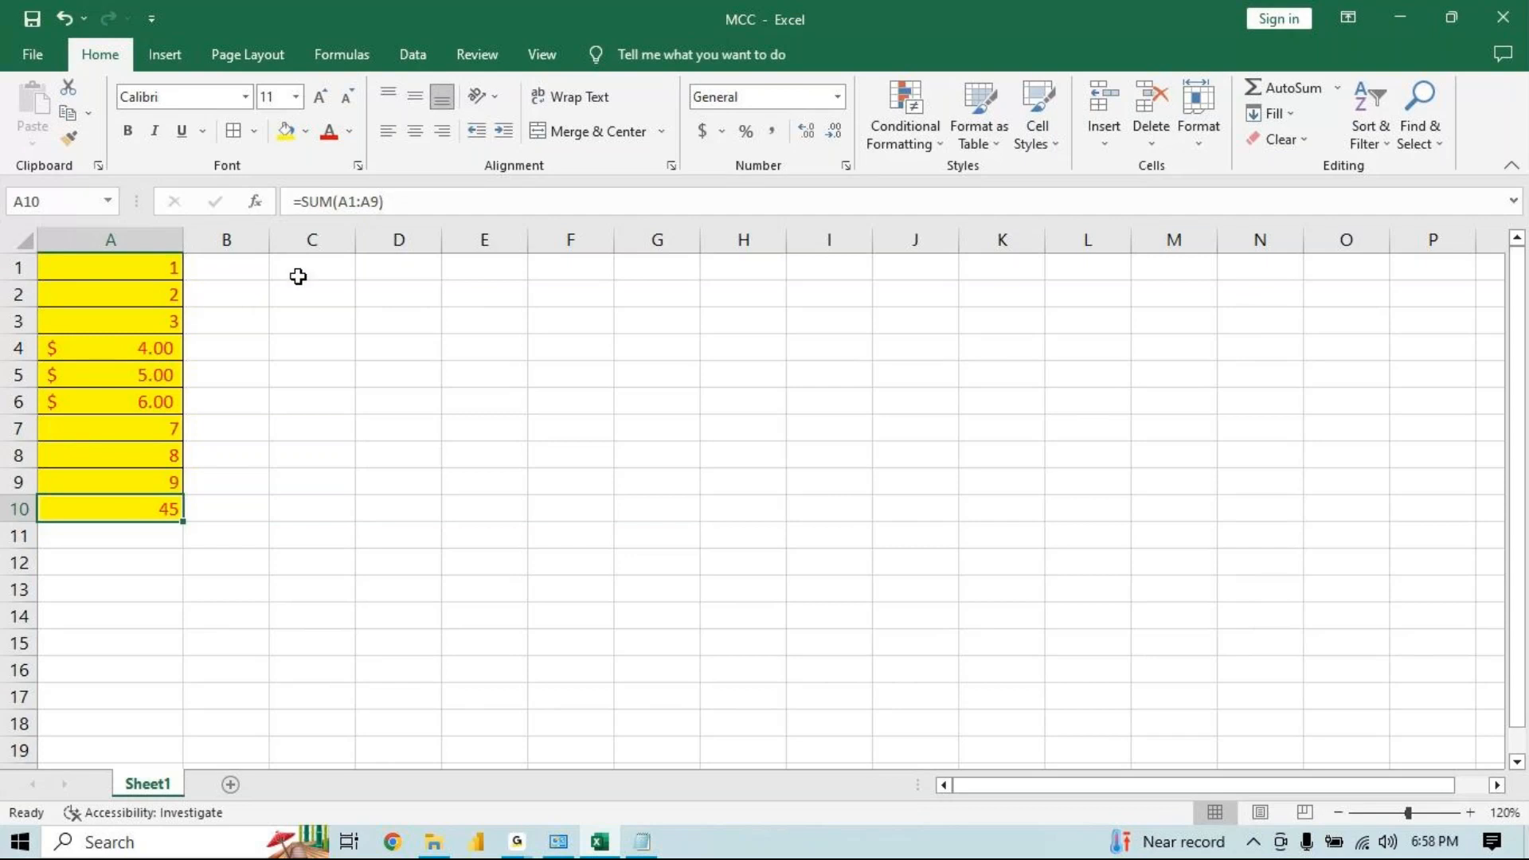
pyautogui.moveTo(183, 240); pyautogui.dragTo(179, 506)
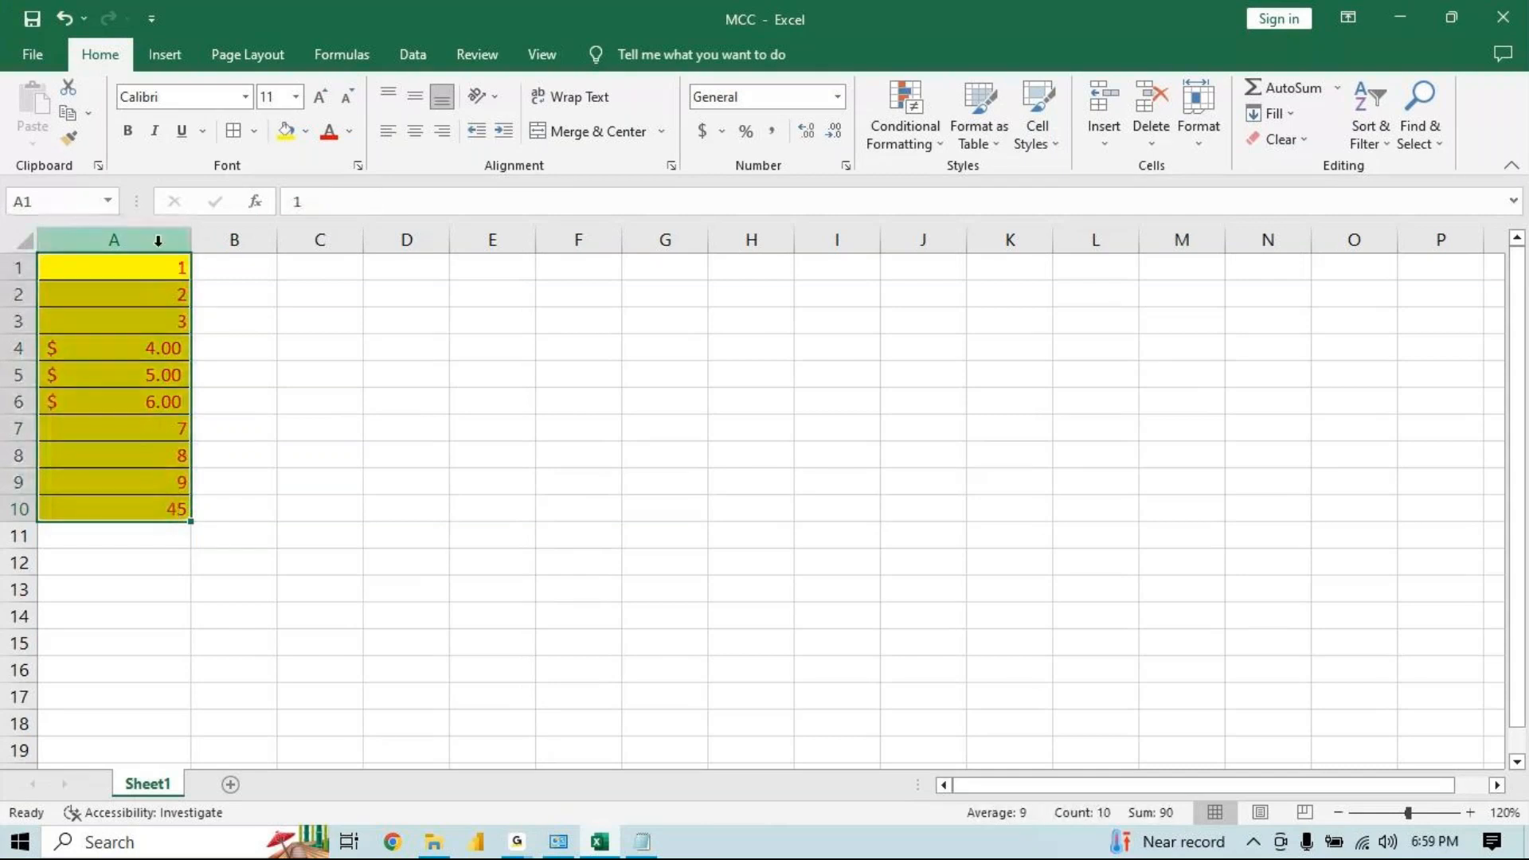
pyautogui.moveTo(150, 262); pyautogui.dragTo(144, 506)
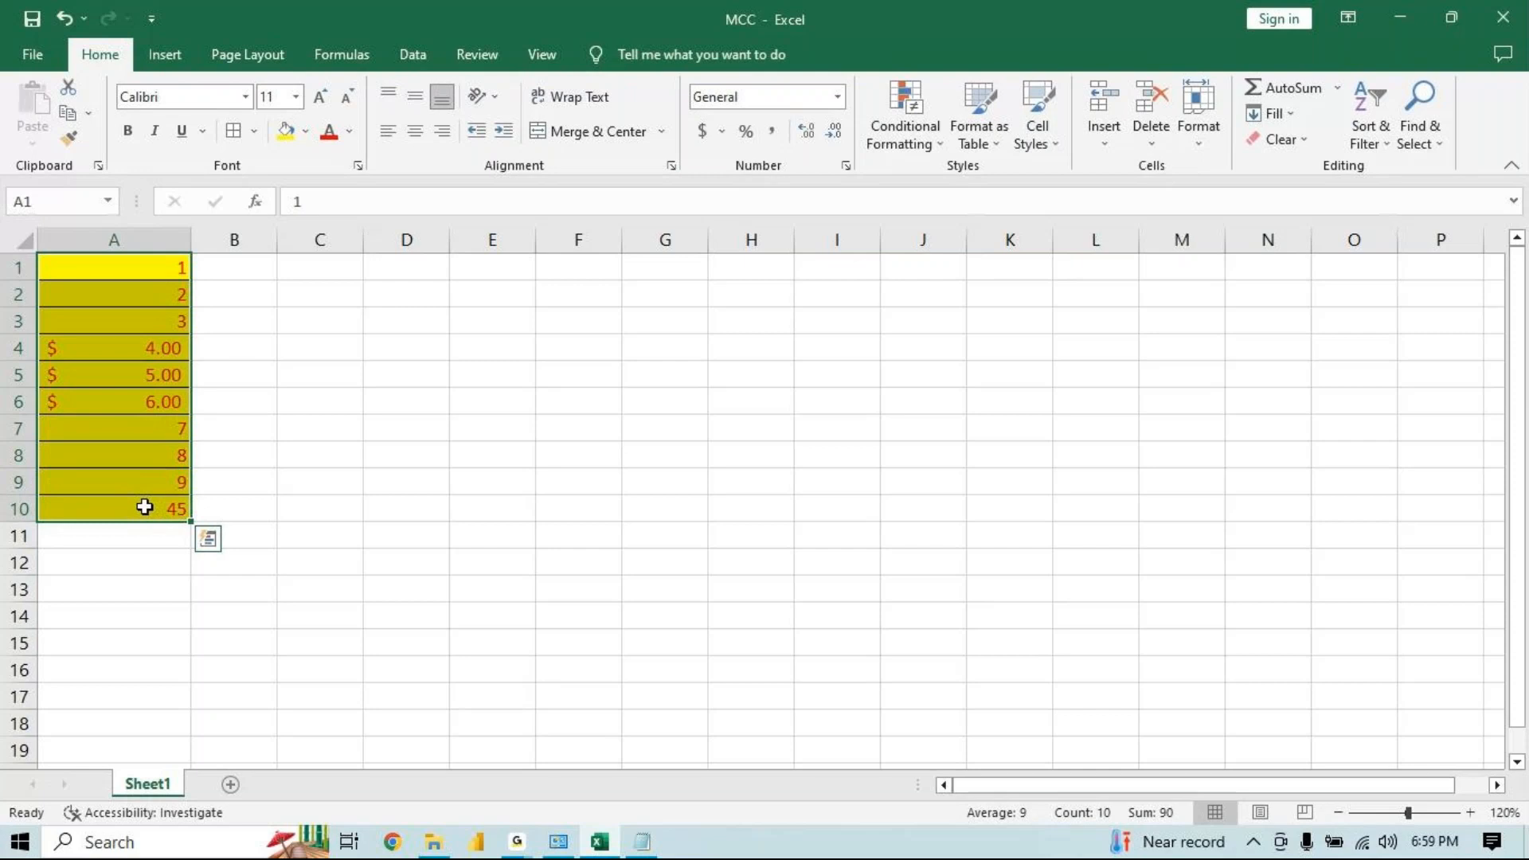
pyautogui.hotkey('ctrl', 'c')
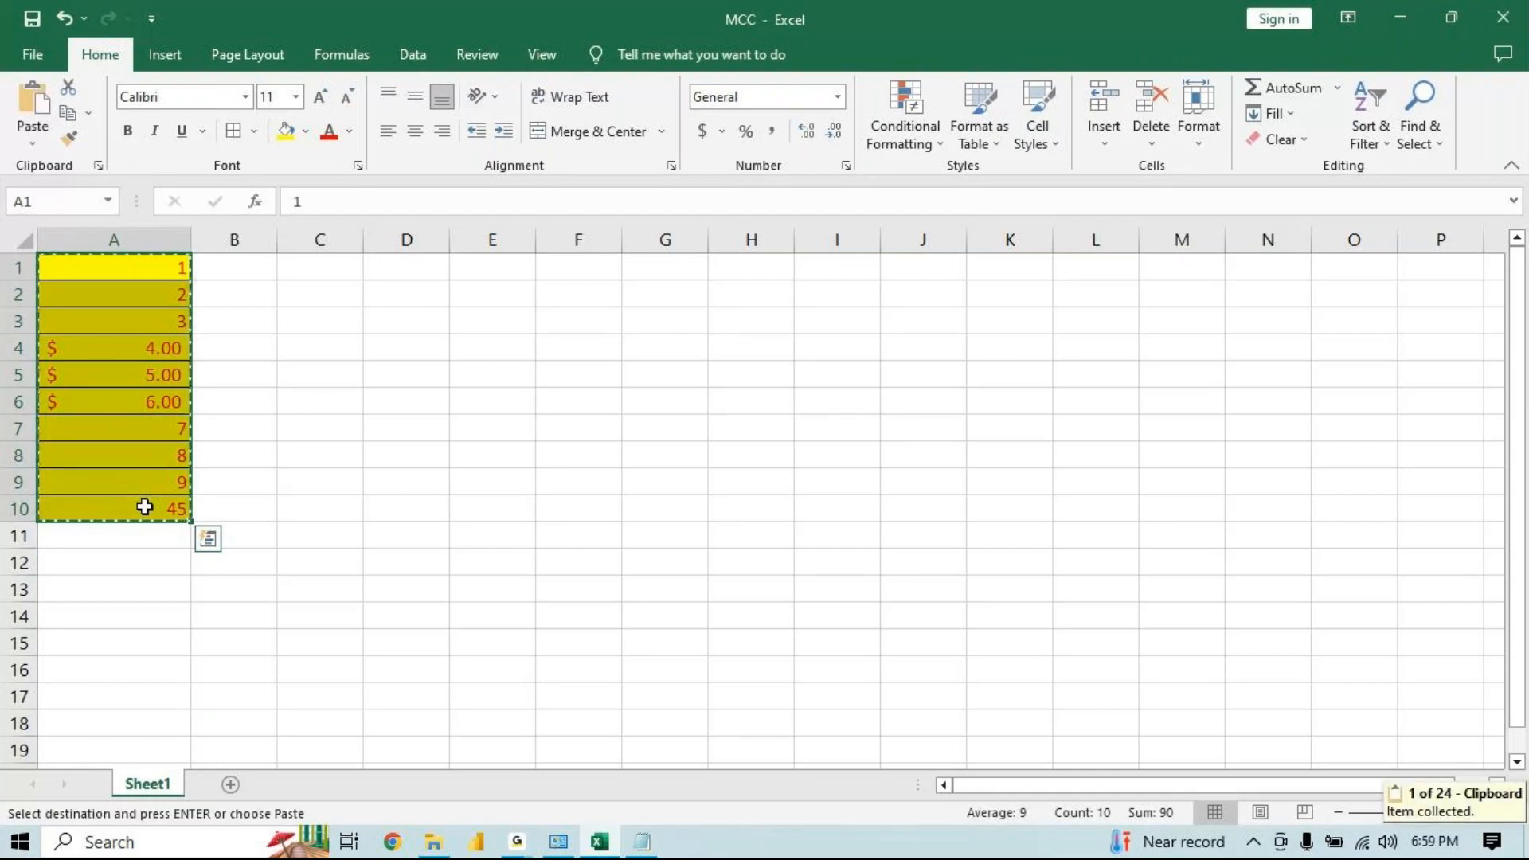
pyautogui.click(386, 259)
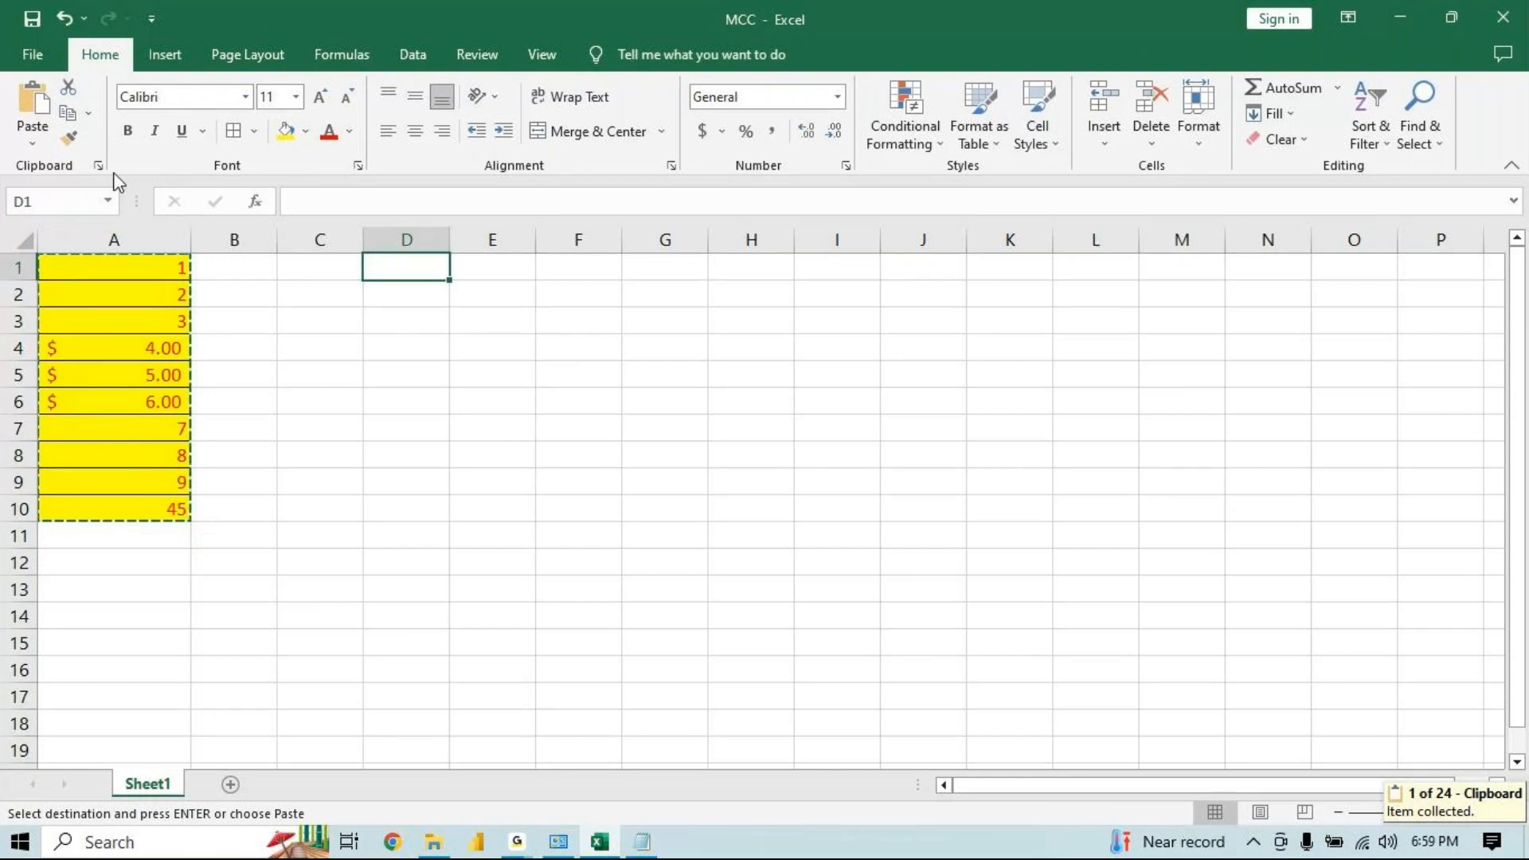
pyautogui.click(35, 144)
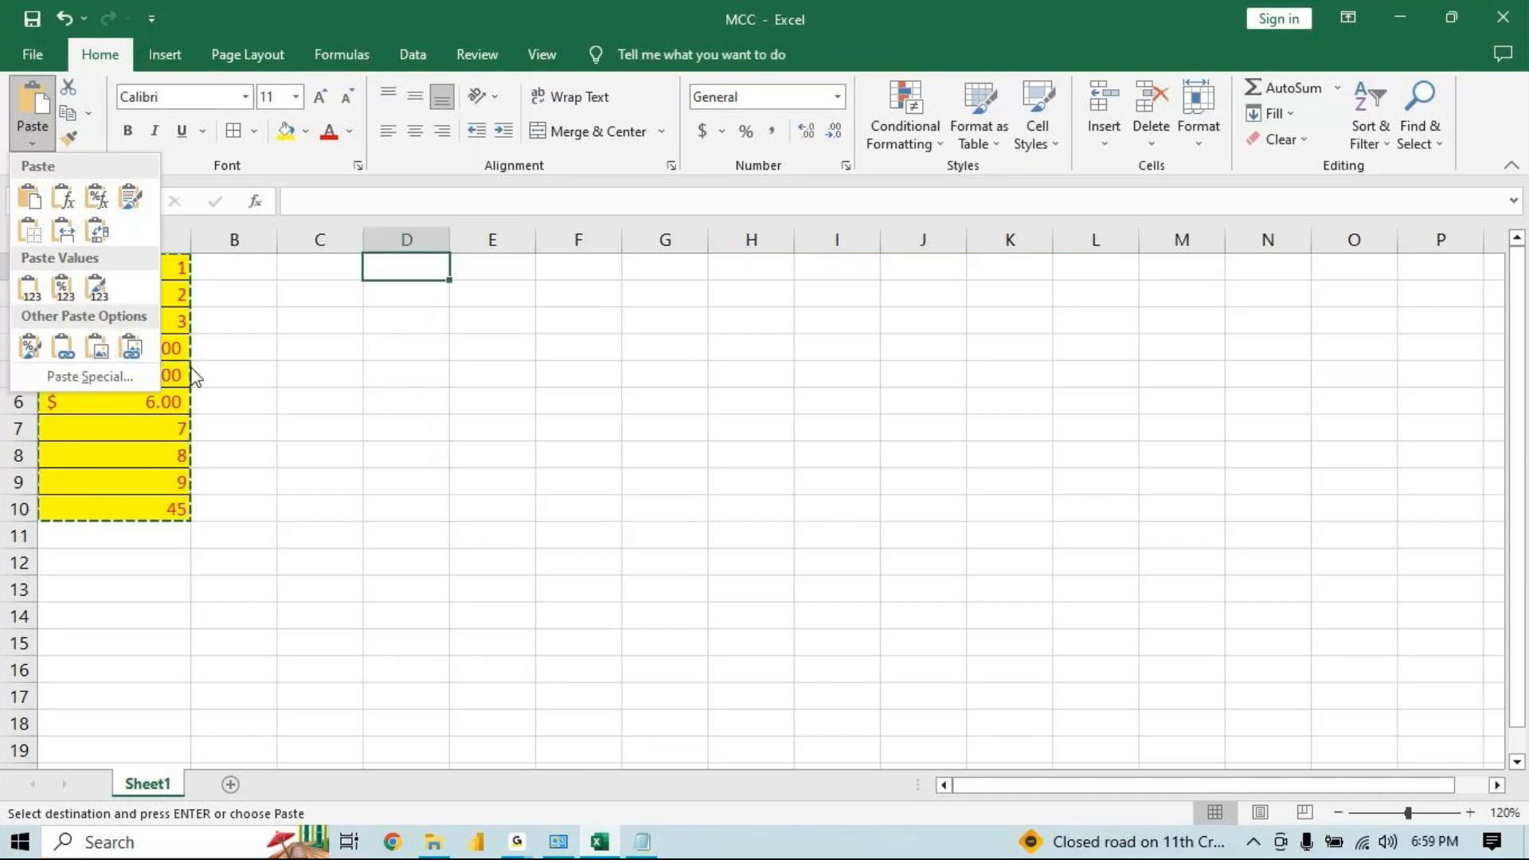
pyautogui.press('Escape')
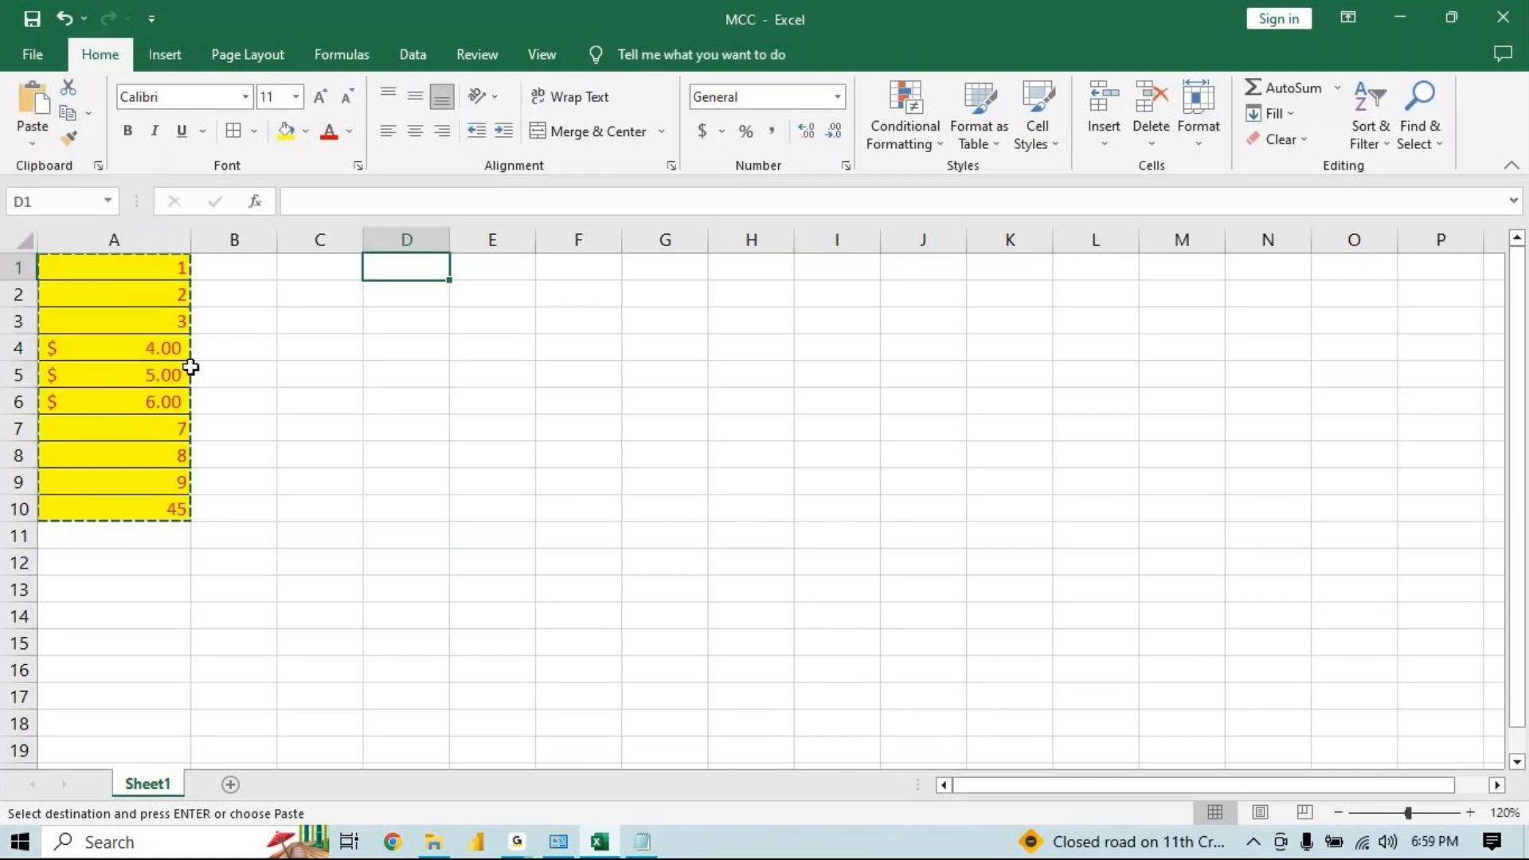
pyautogui.press('Escape')
# Copy A1:A10 and paste it into cell C1
pyautogui.moveTo(163, 261); pyautogui.dragTo(165, 526)
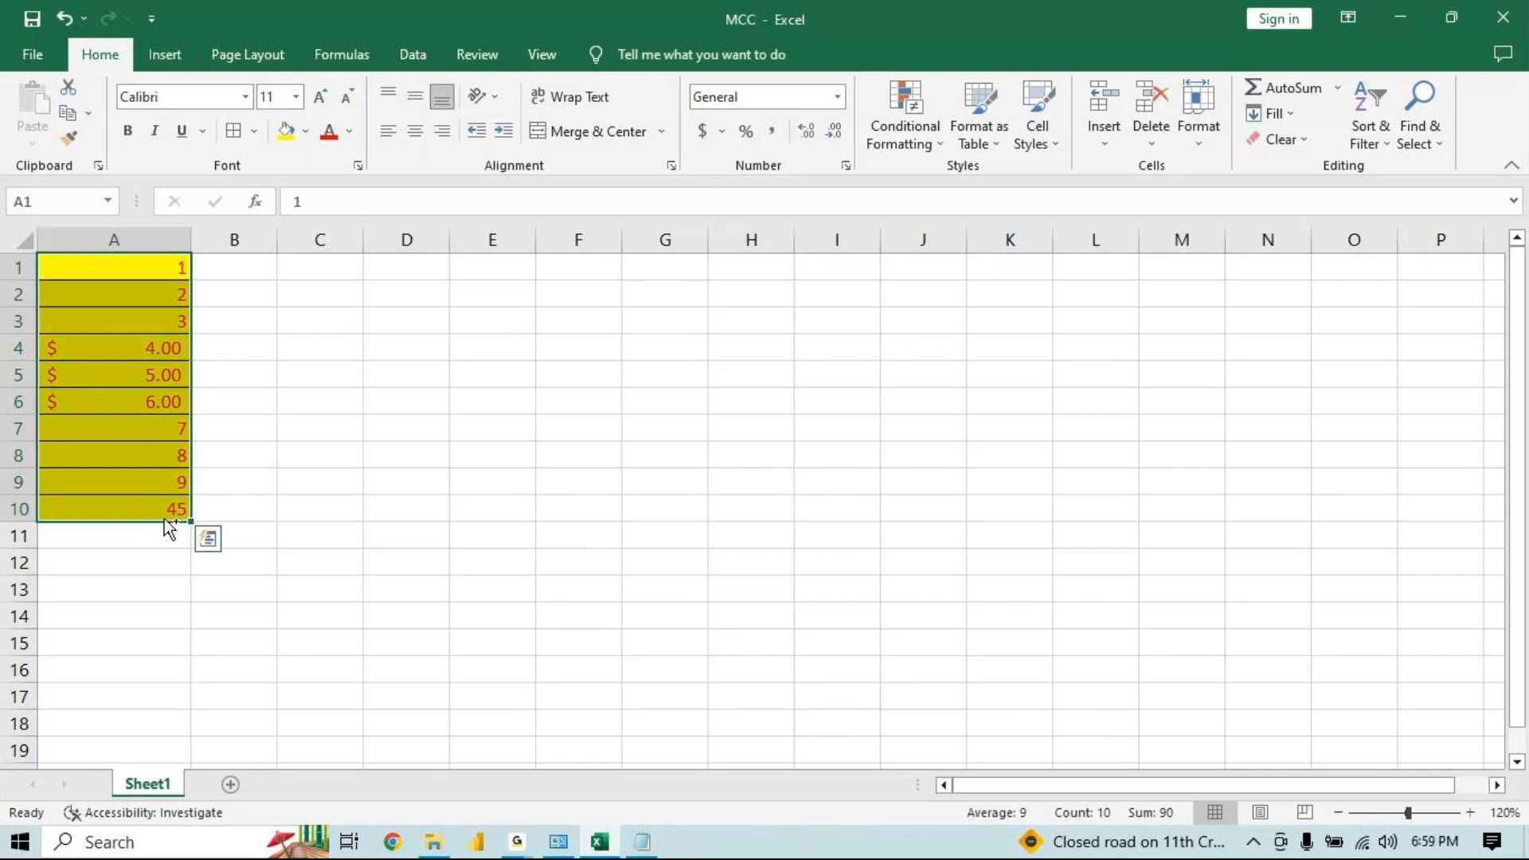
pyautogui.hotkey('ctrl', 'c')
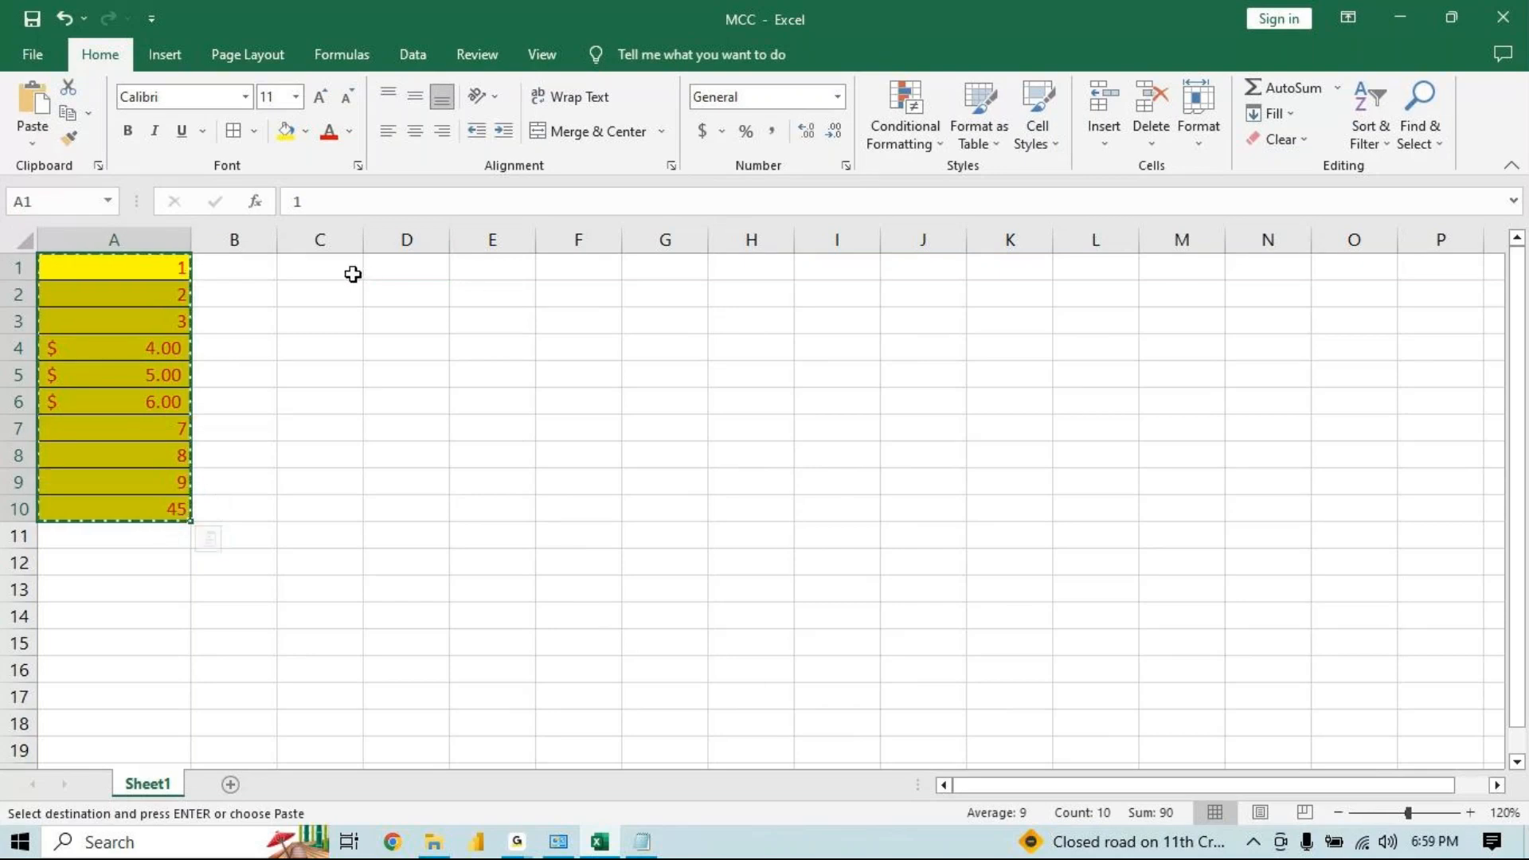
pyautogui.click(352, 274)
pyautogui.hotkey('ctrl', 'v')
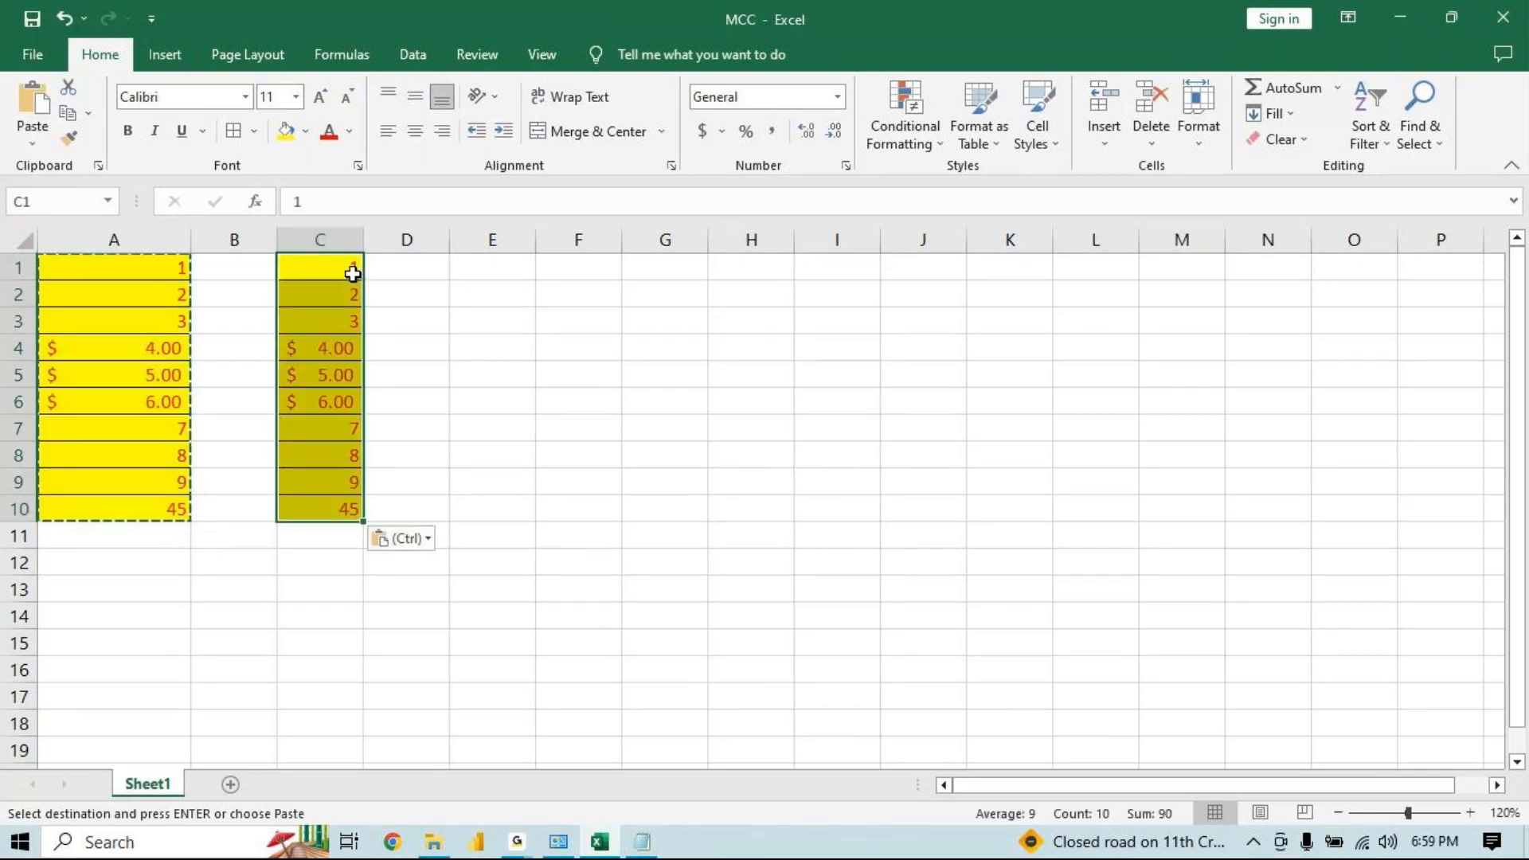
# Switch the pasted range to the Formulas paste option and check the formula in C10
pyautogui.click(406, 539)
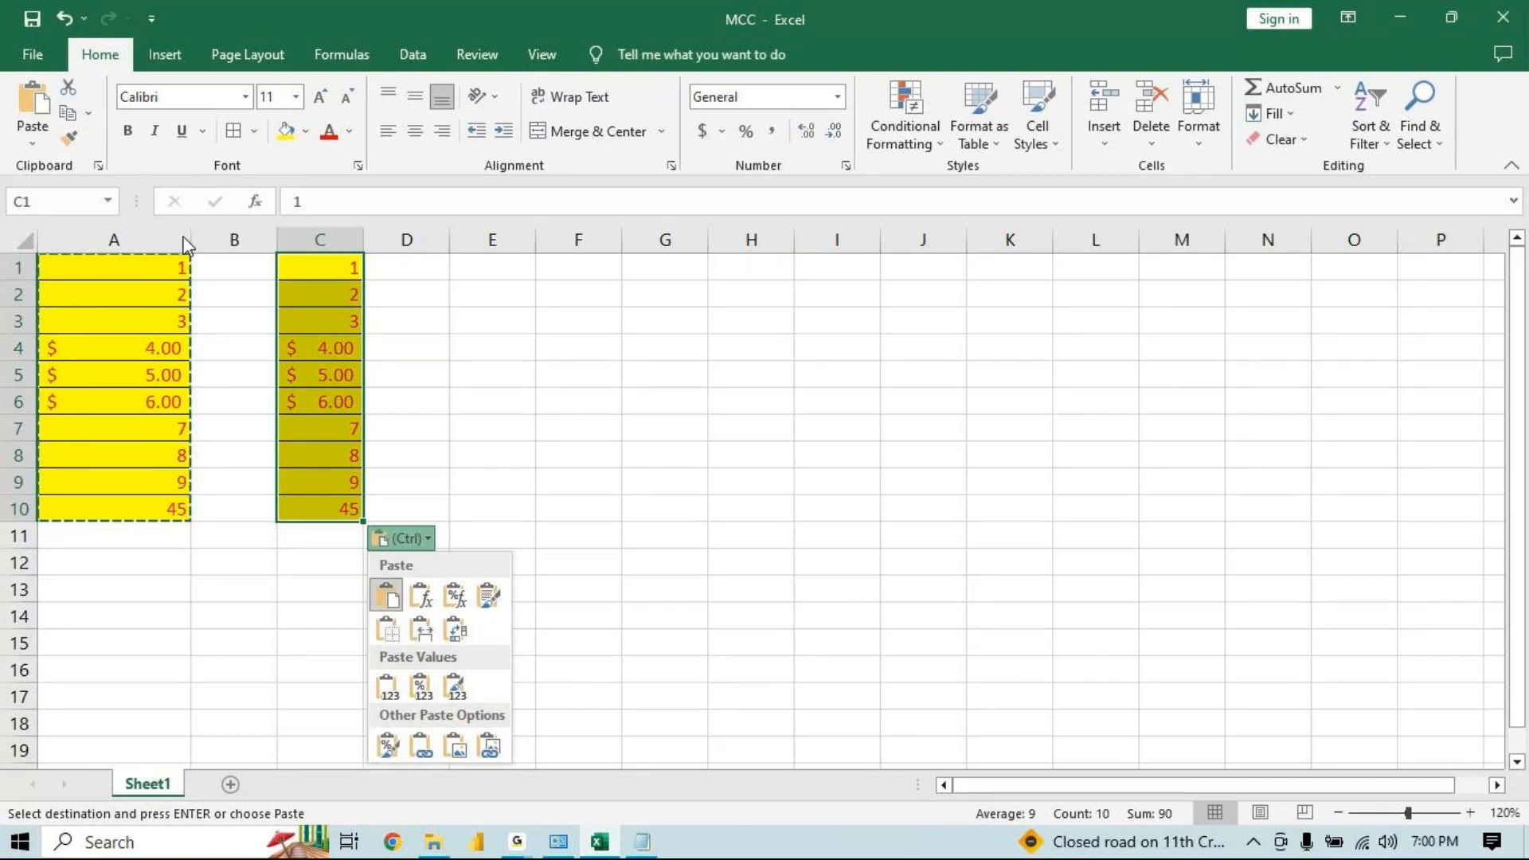
pyautogui.click(422, 597)
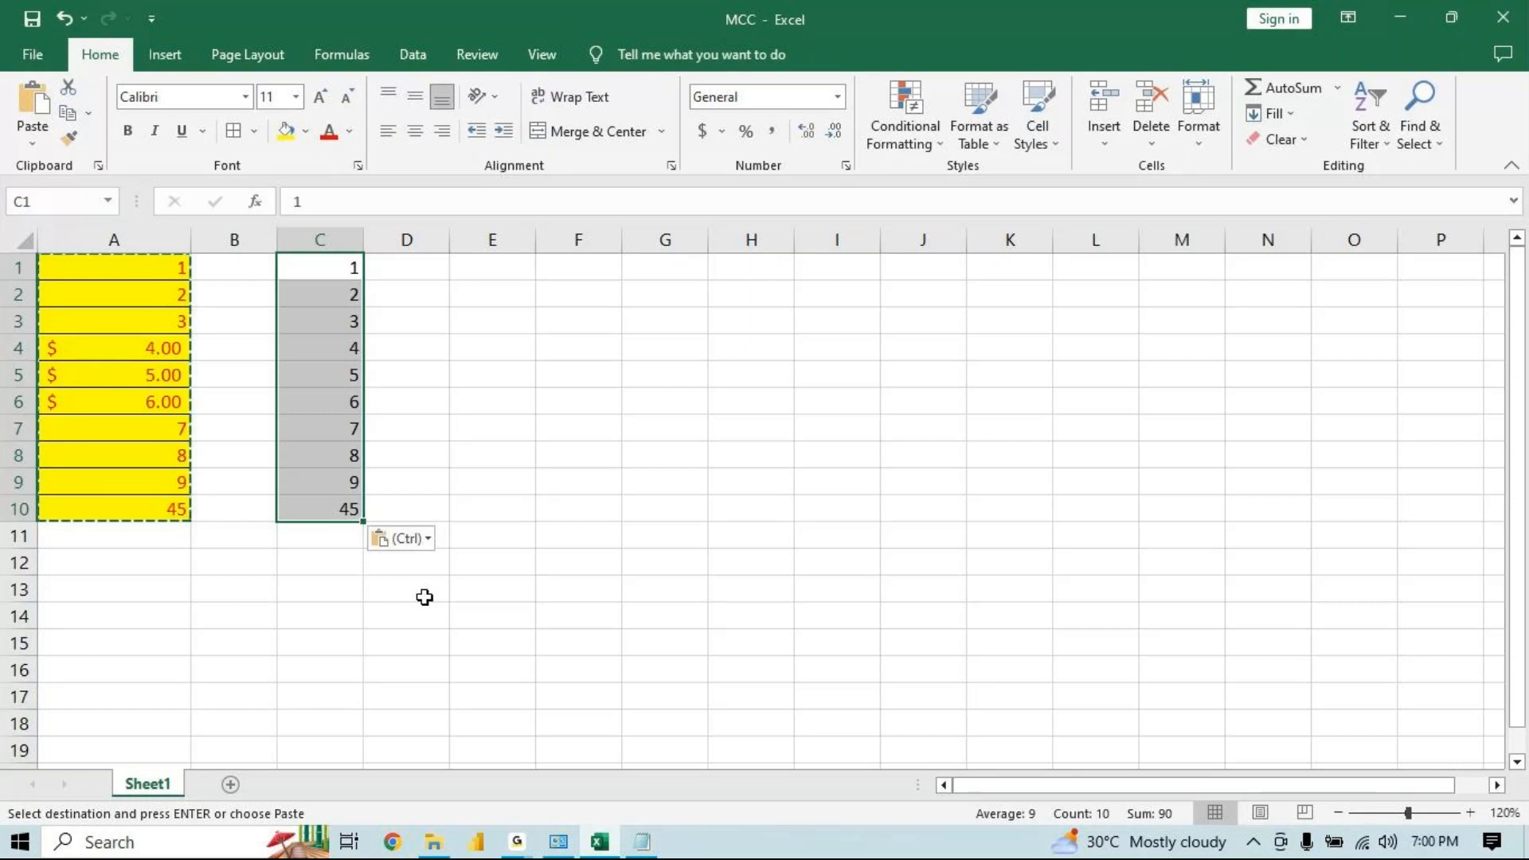
pyautogui.click(396, 545)
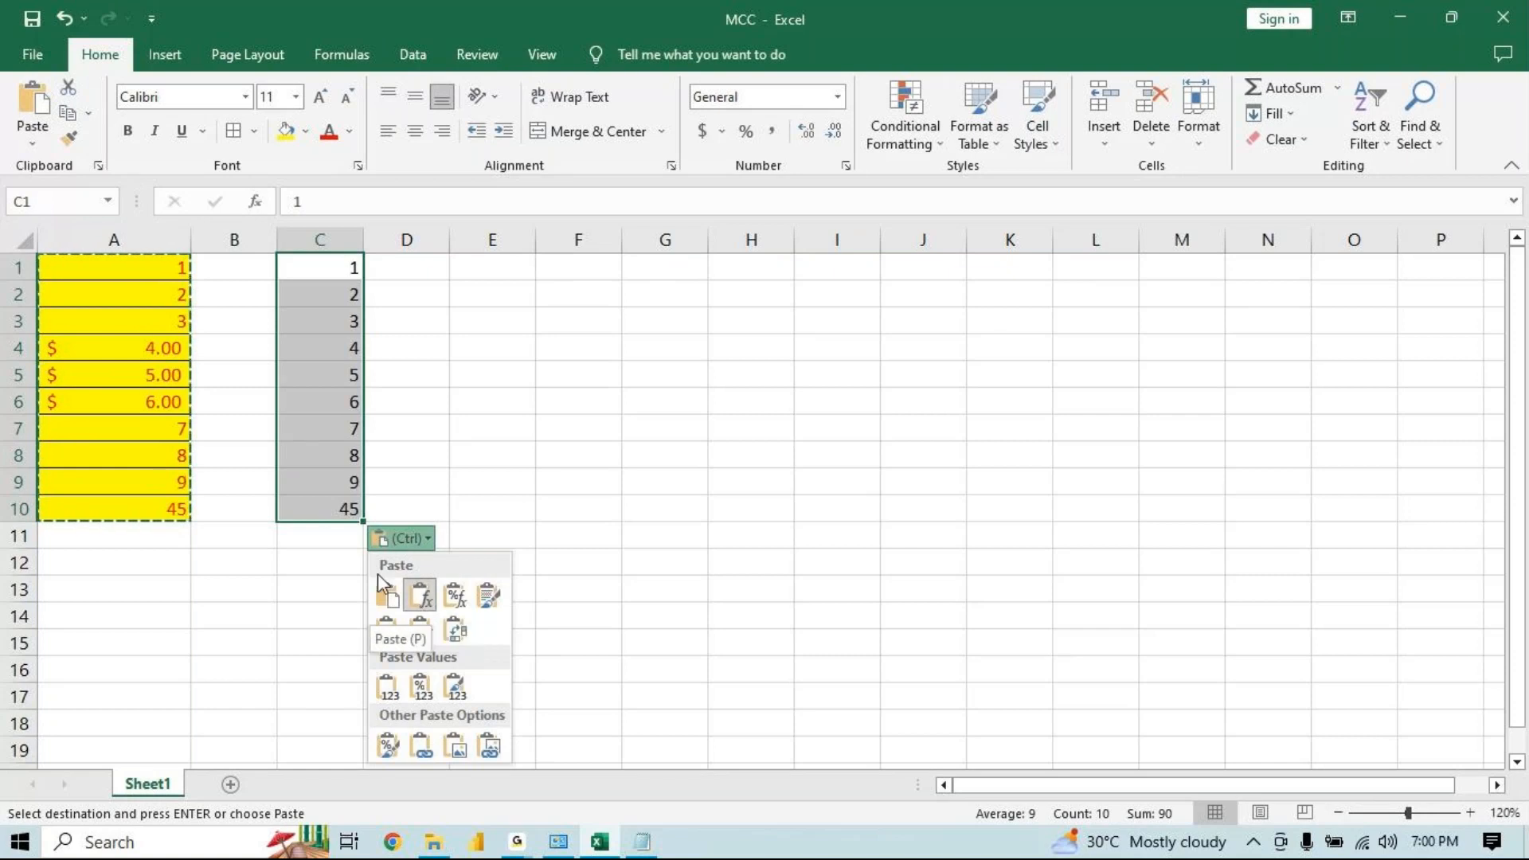
pyautogui.press('Escape')
pyautogui.click(315, 507)
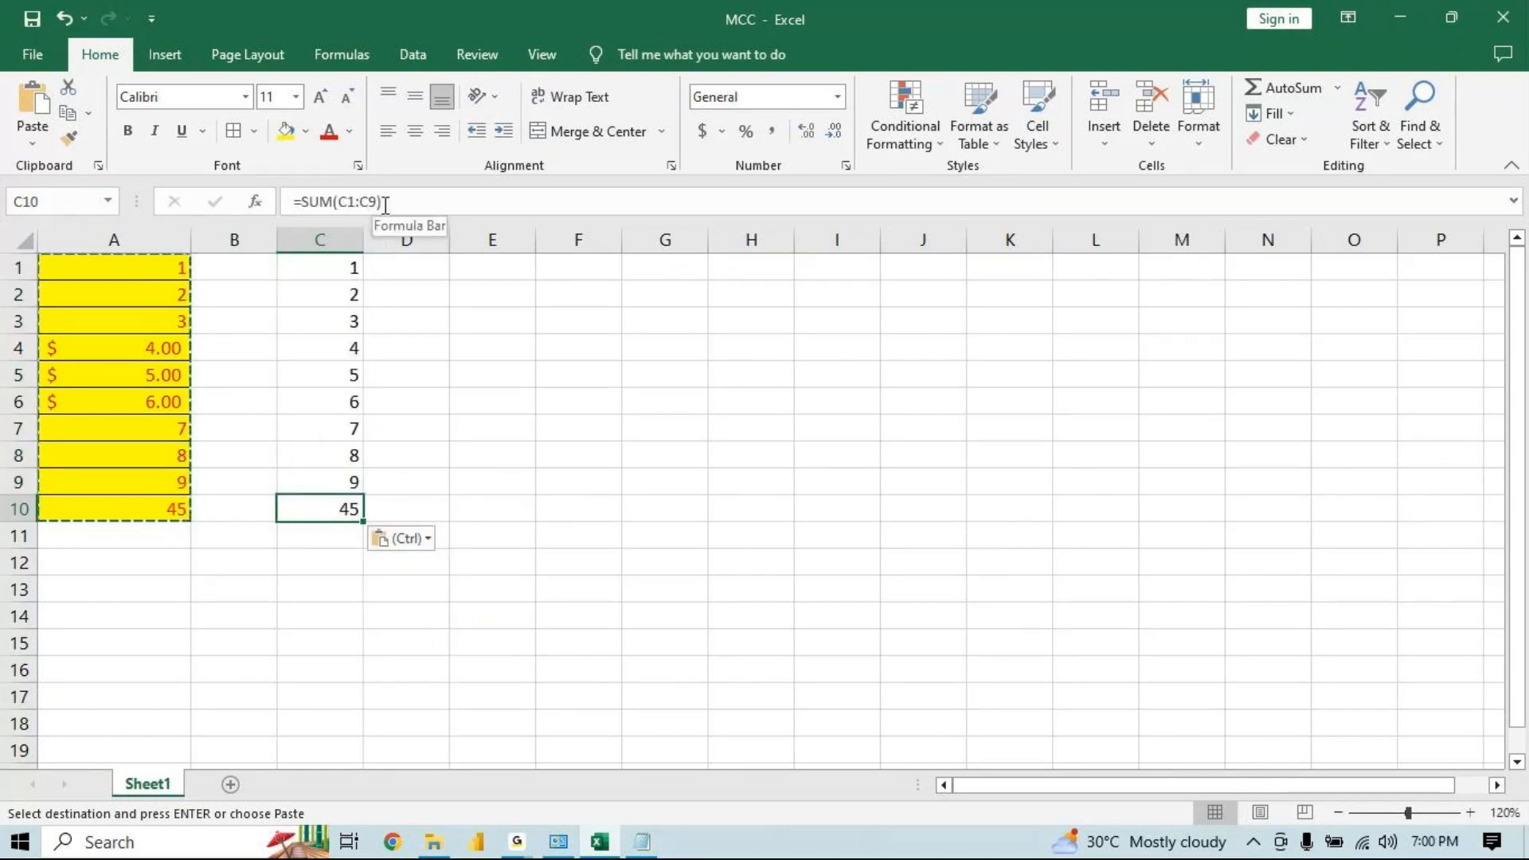
# Switch the pasted range to Formulas & Number Formatting and inspect C4:C6 and C10
pyautogui.press('ctrl')
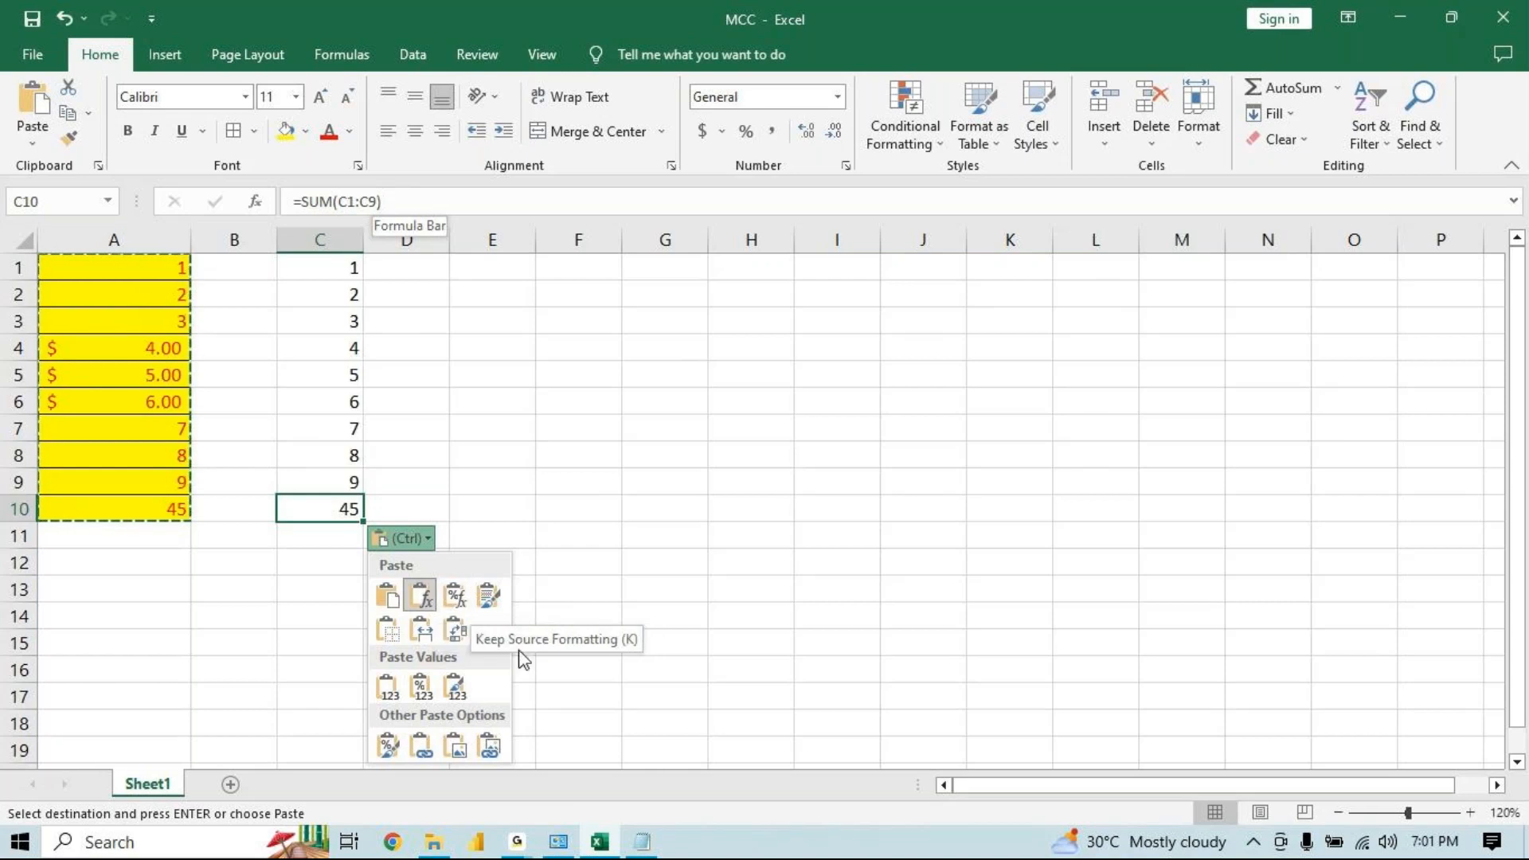
pyautogui.click(454, 597)
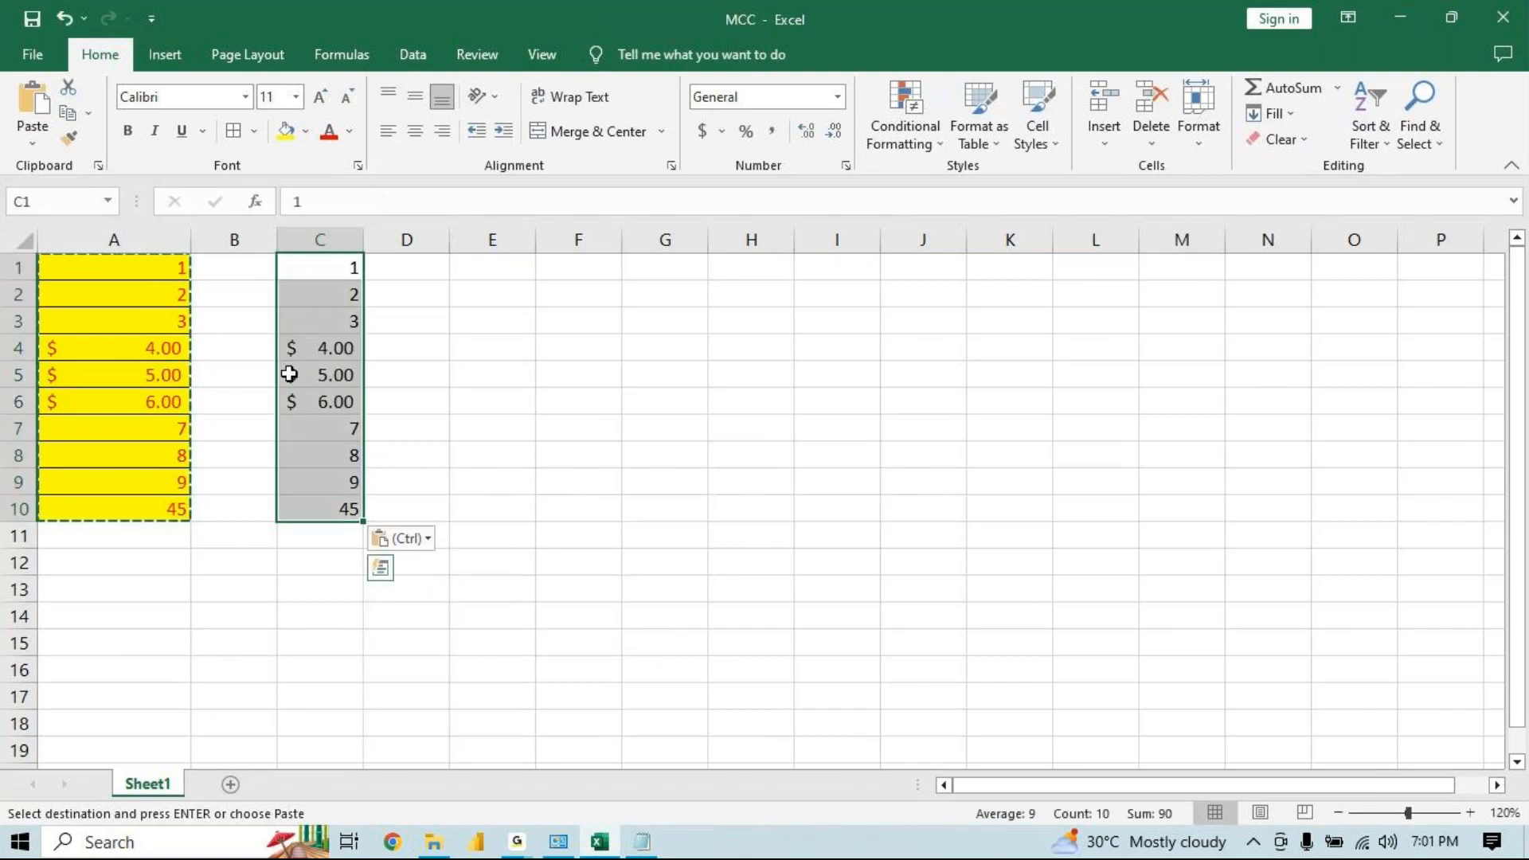
pyautogui.click(326, 360)
pyautogui.moveTo(325, 360); pyautogui.dragTo(331, 403)
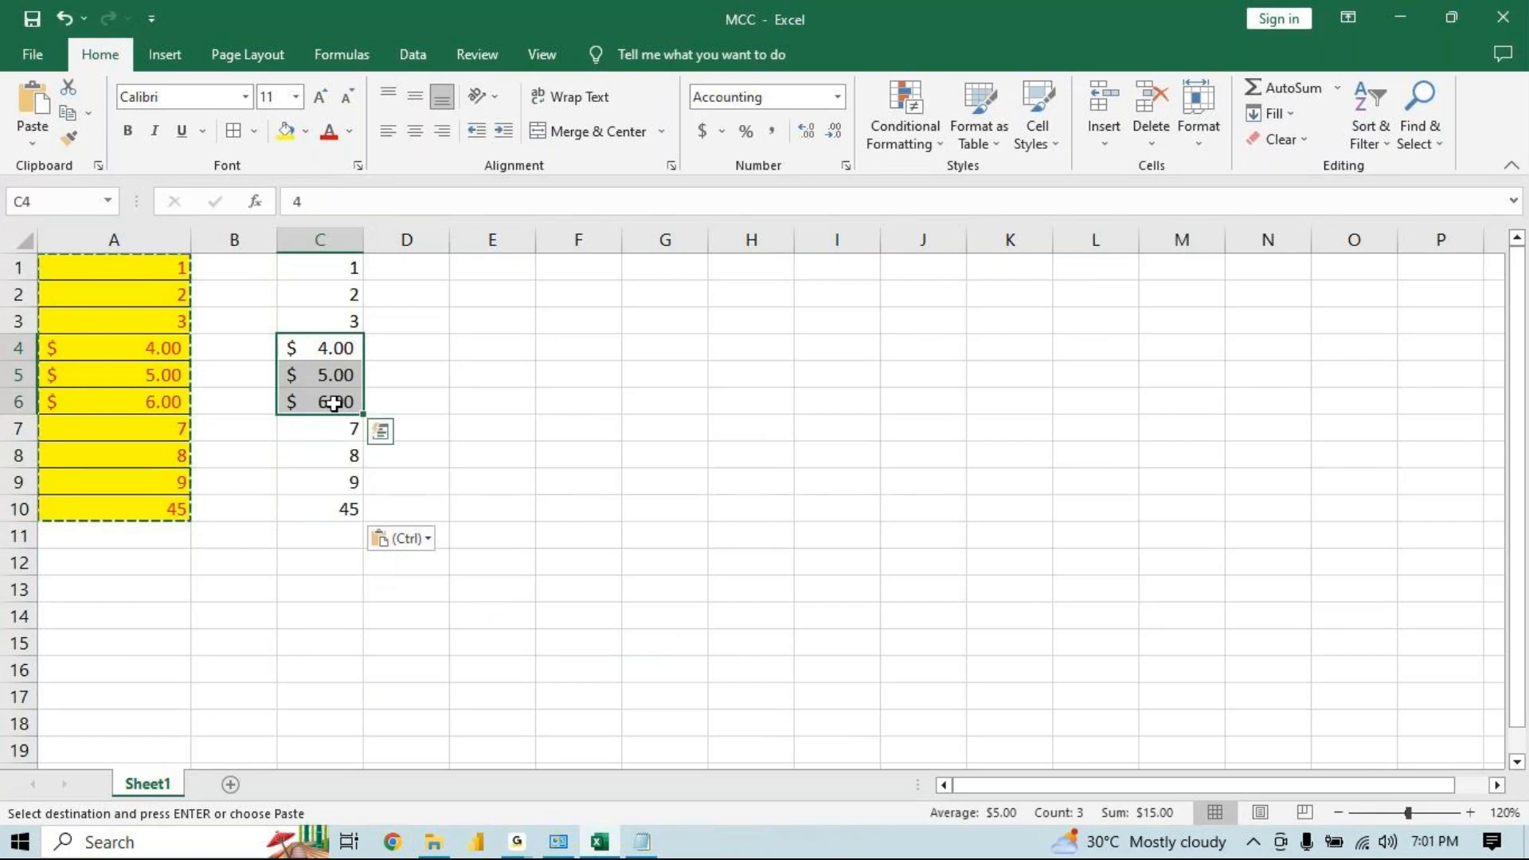
pyautogui.click(341, 511)
# Switch the pasted range to Keep Source Formatting, then to the No Borders paste option
pyautogui.press('ctrl')
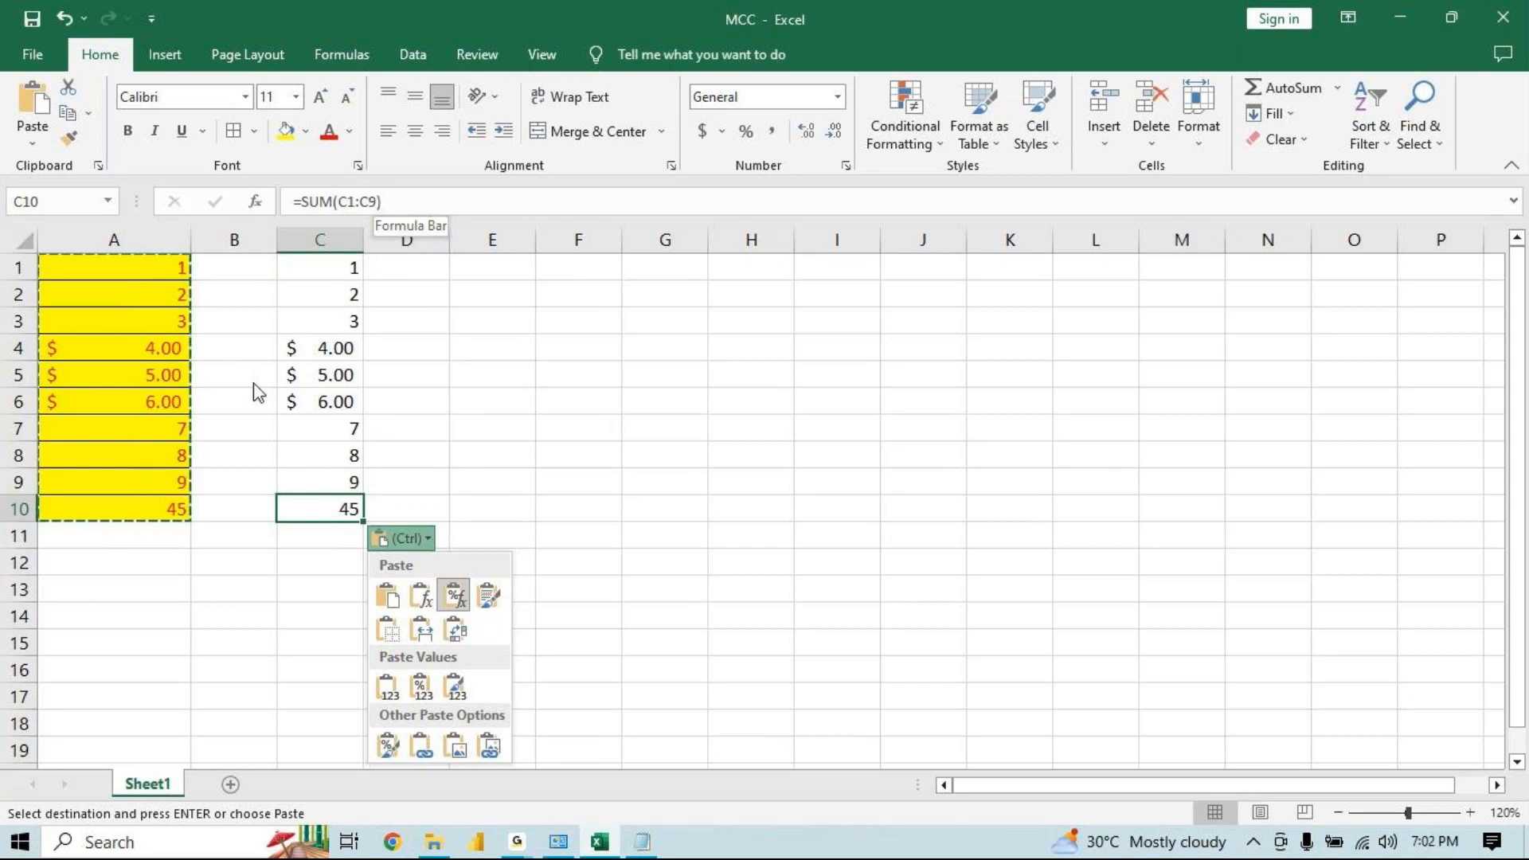
pyautogui.click(490, 595)
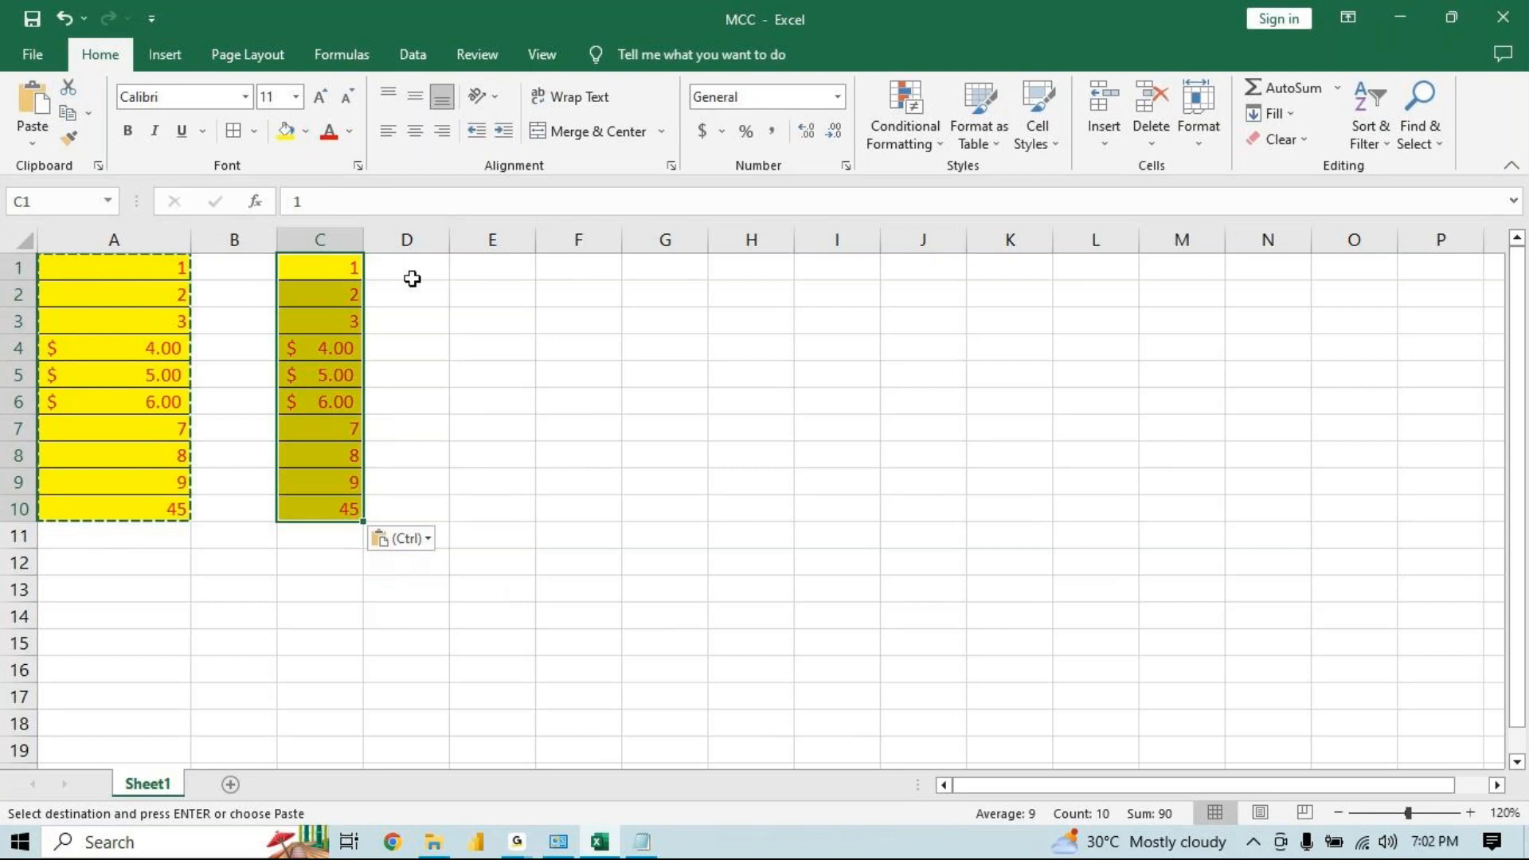
pyautogui.click(403, 539)
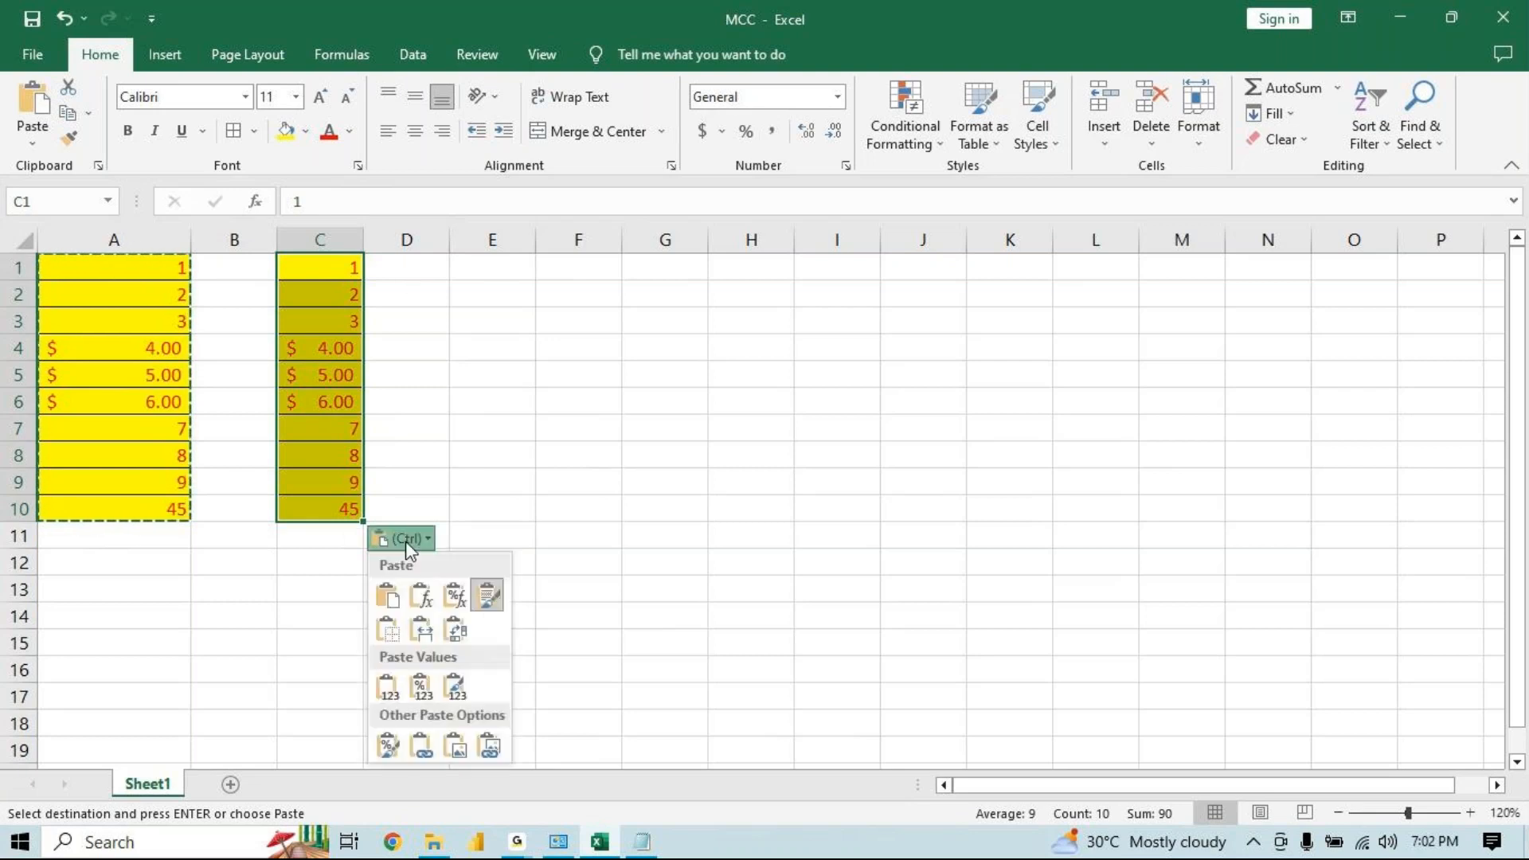
pyautogui.click(390, 630)
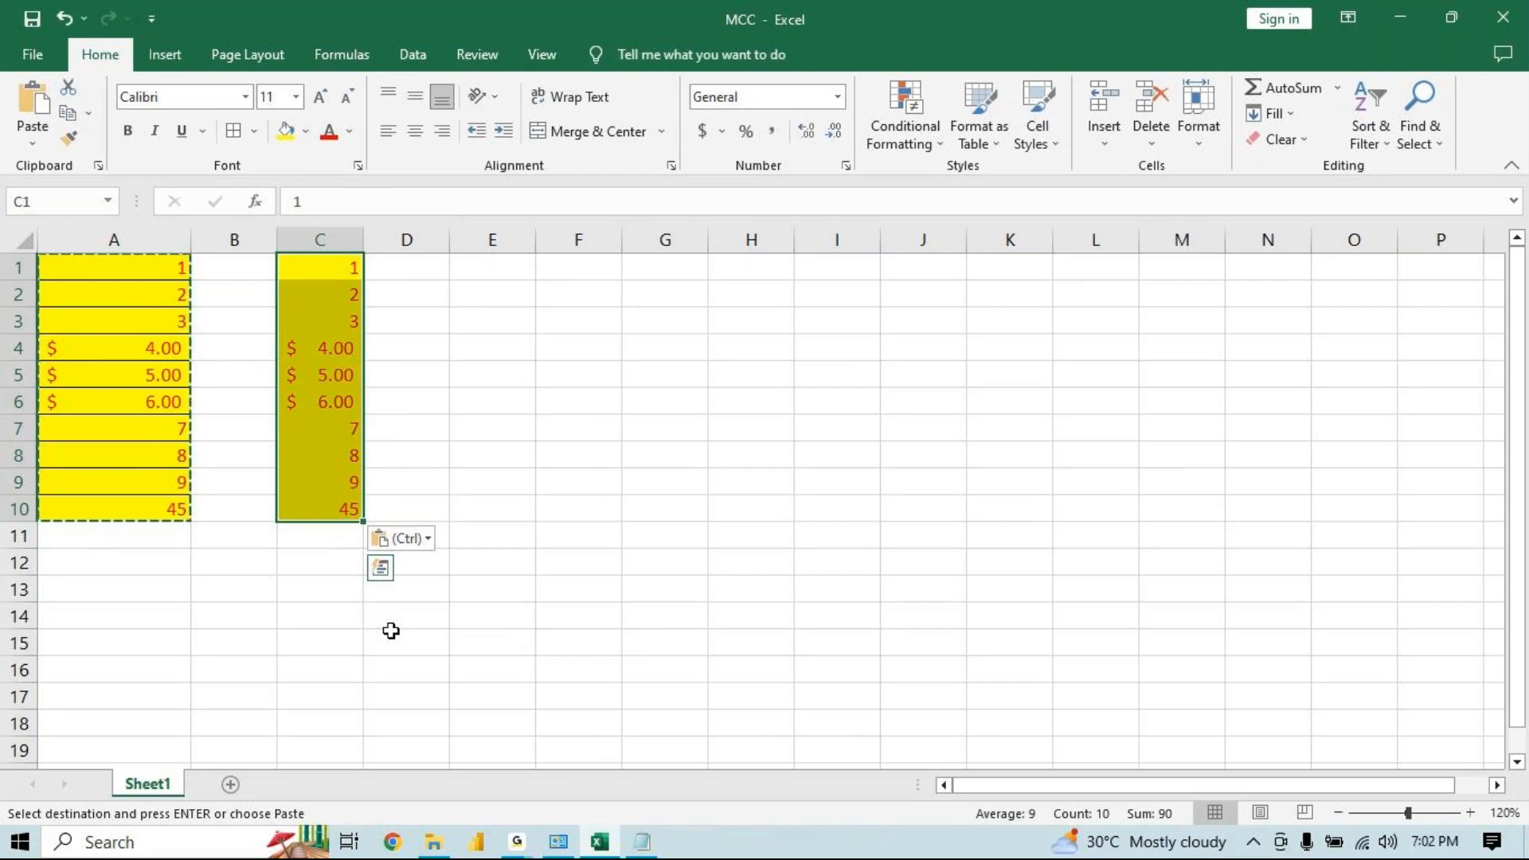
# Switch the pasted range to the Keep Source Column Widths paste option
pyautogui.click(398, 538)
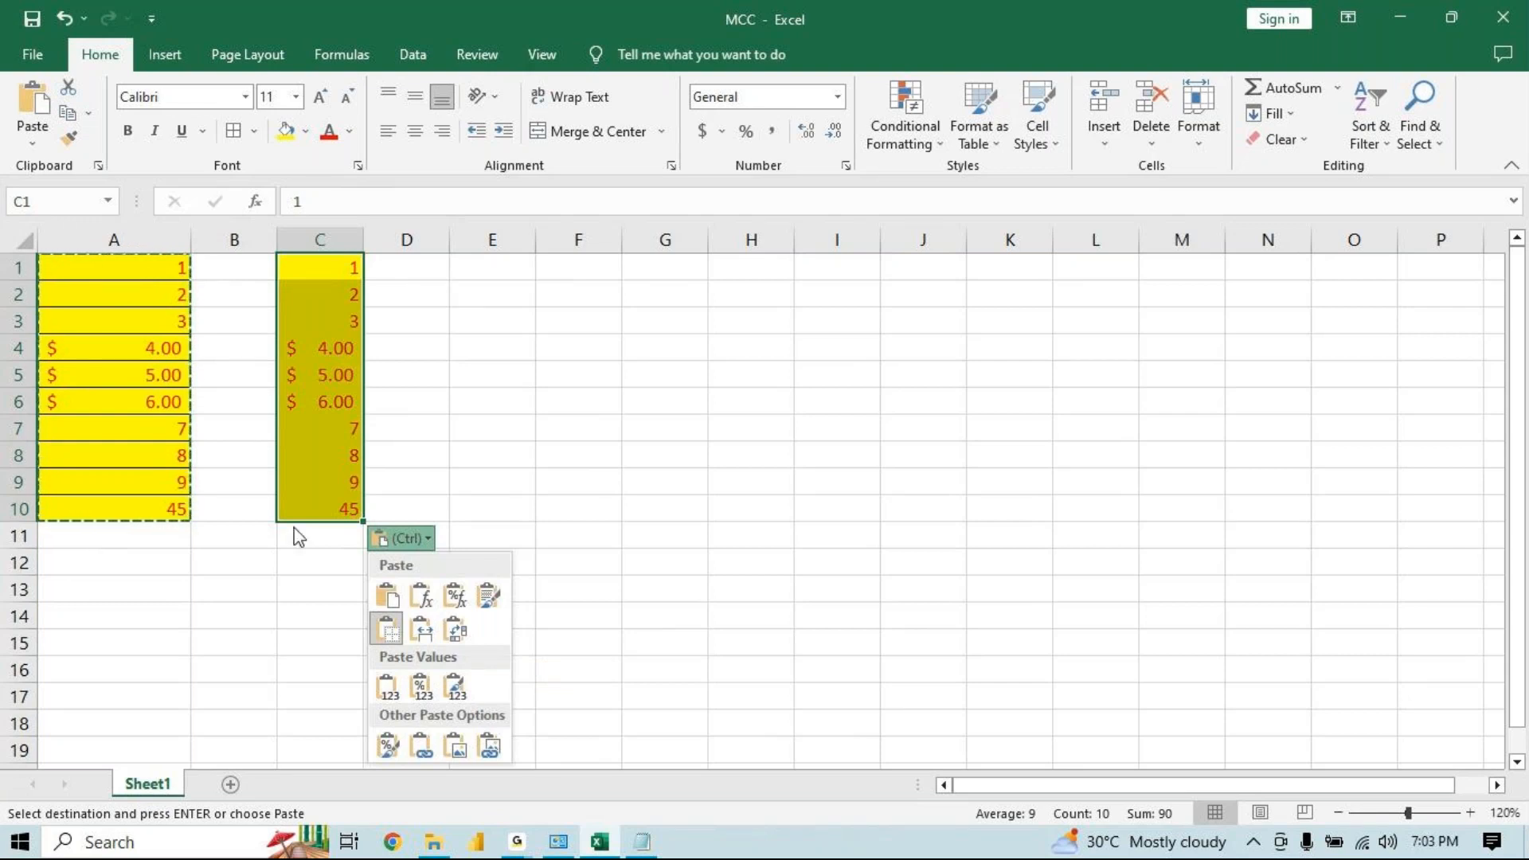
pyautogui.click(421, 629)
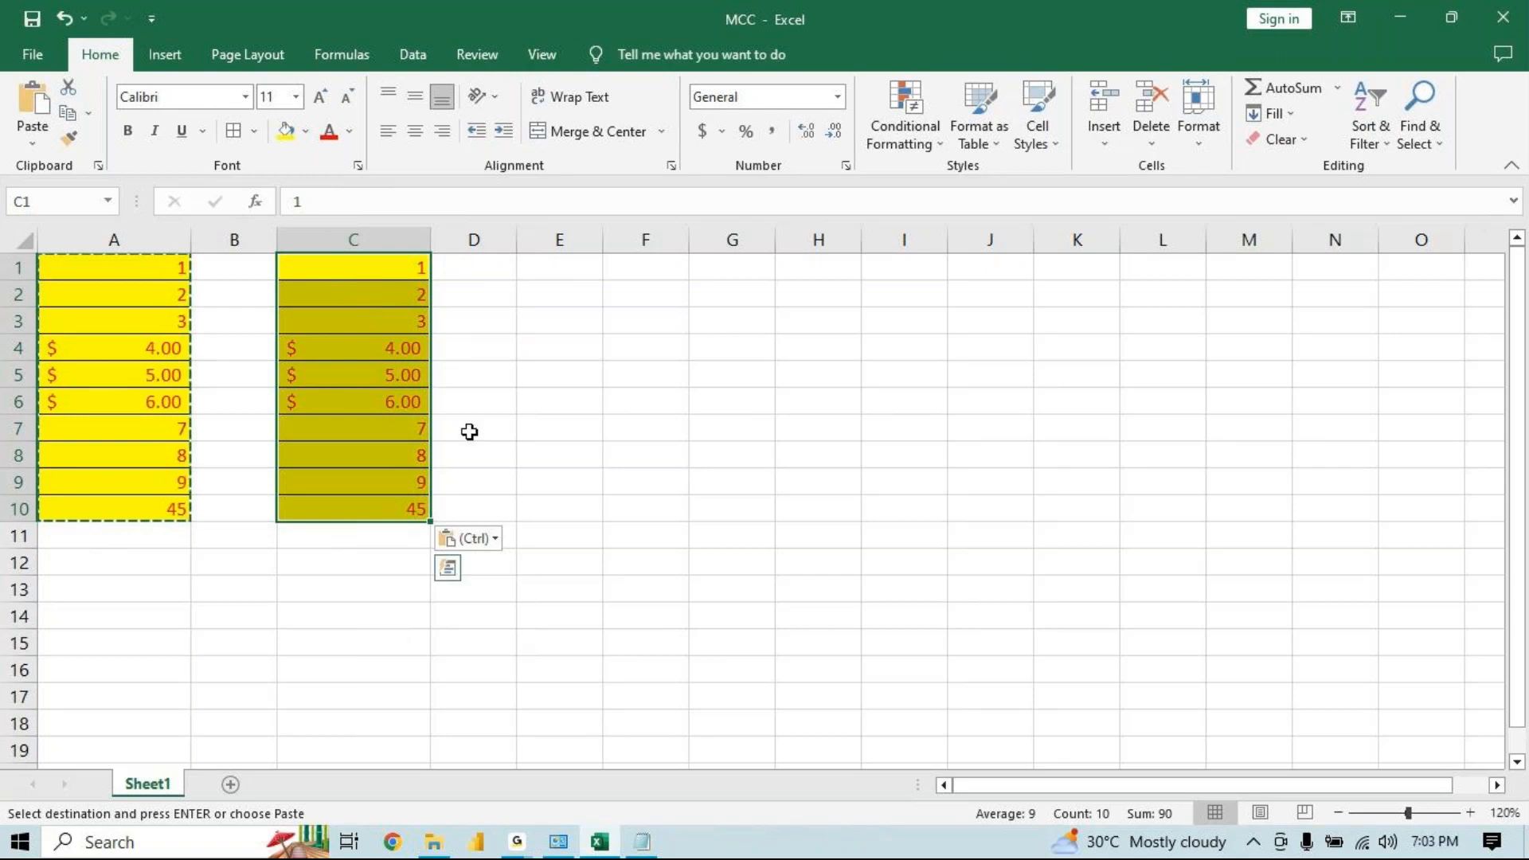
pyautogui.click(475, 534)
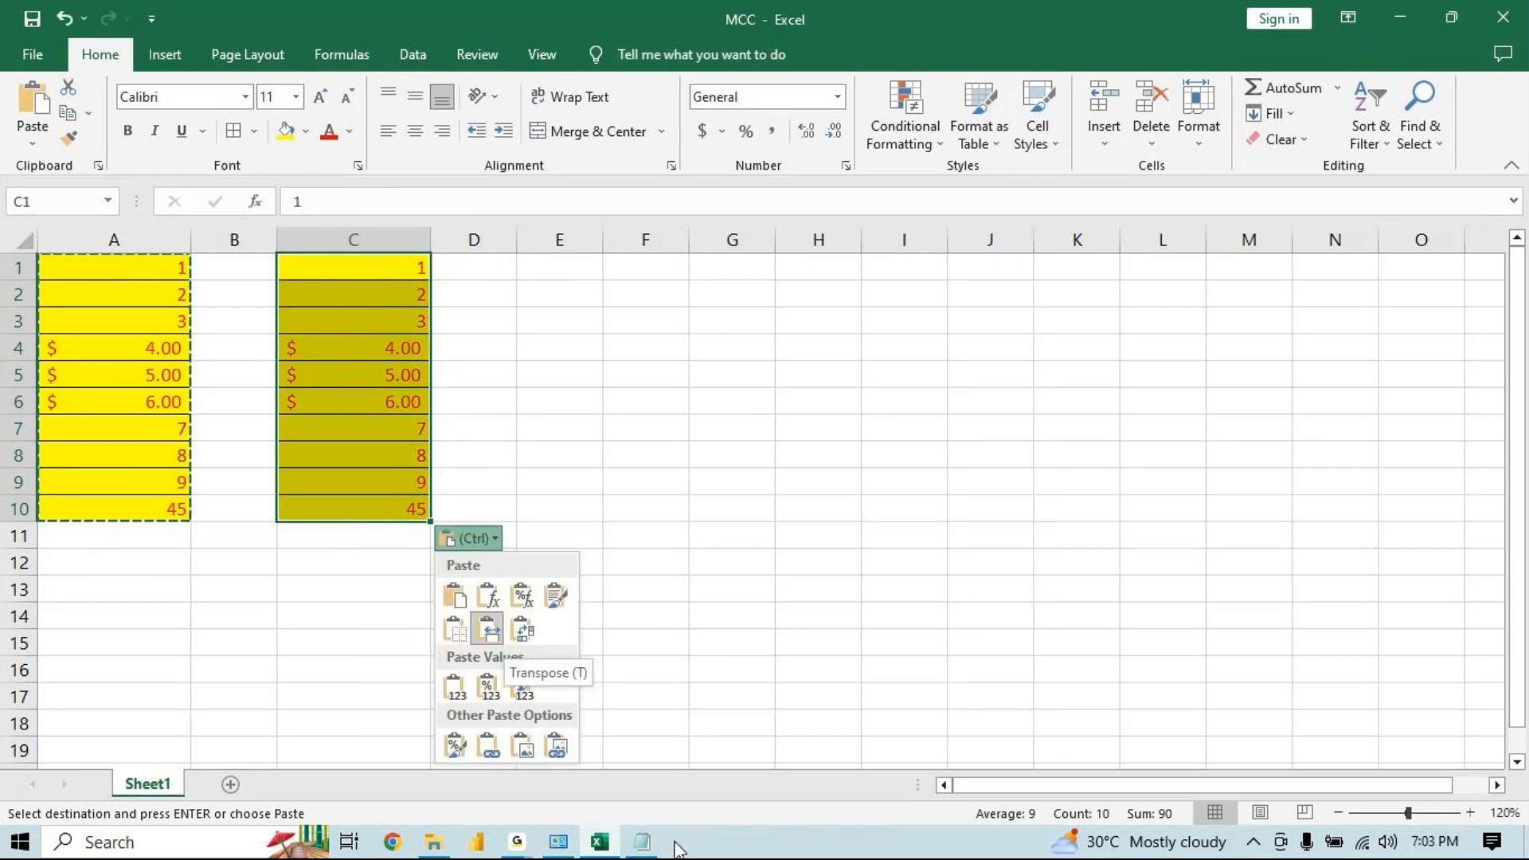
# Switch to Notepad and add a new line starting "Transpose -" below the Paste note
pyautogui.click(642, 842)
pyautogui.click(618, 629)
pyautogui.press('Return')
pyautogui.press('Return')
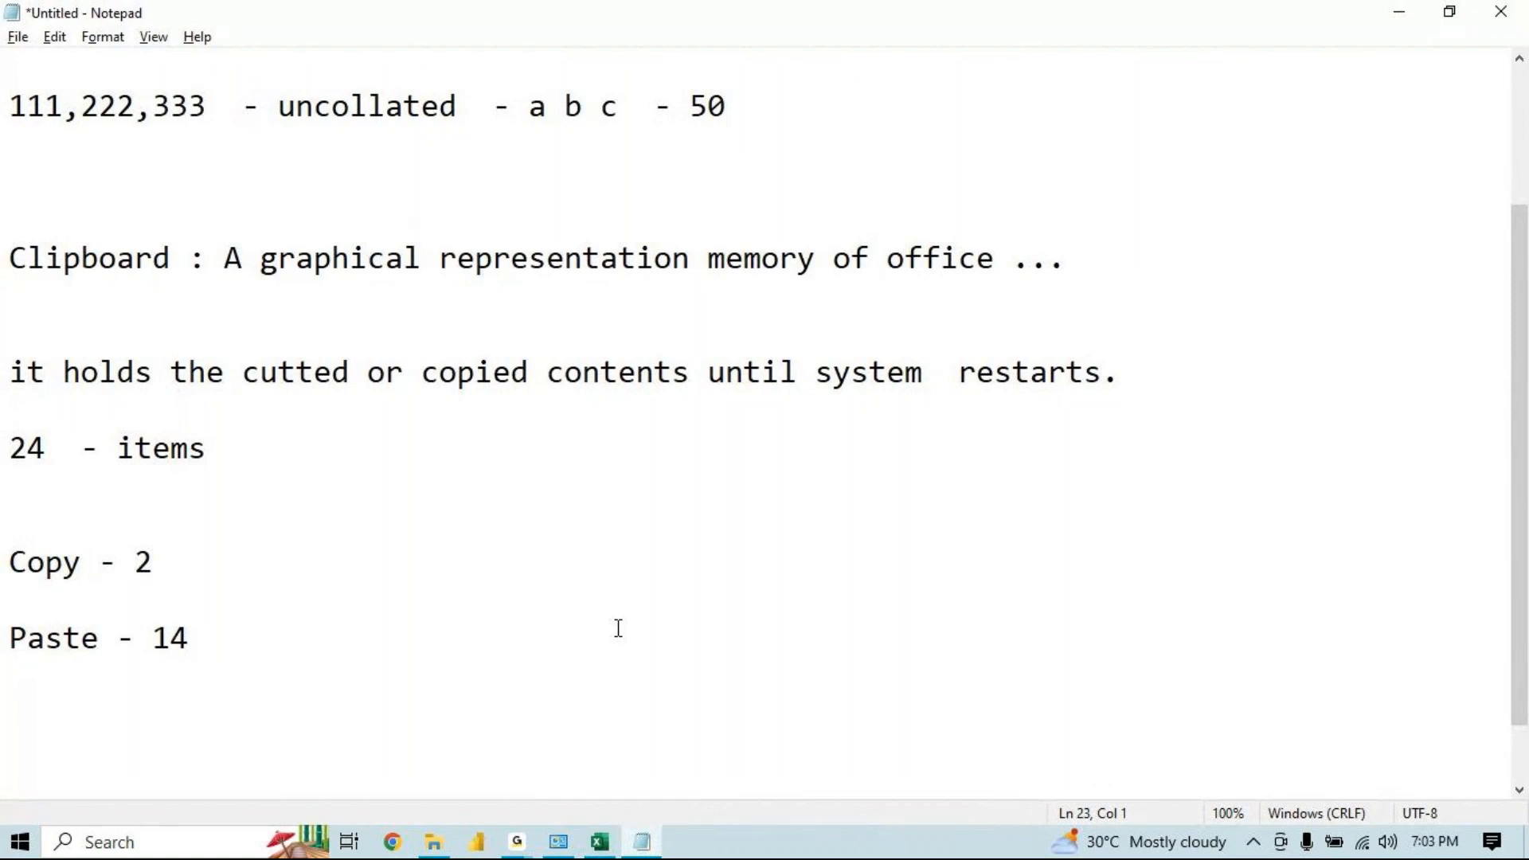
pyautogui.write('Transpose ')
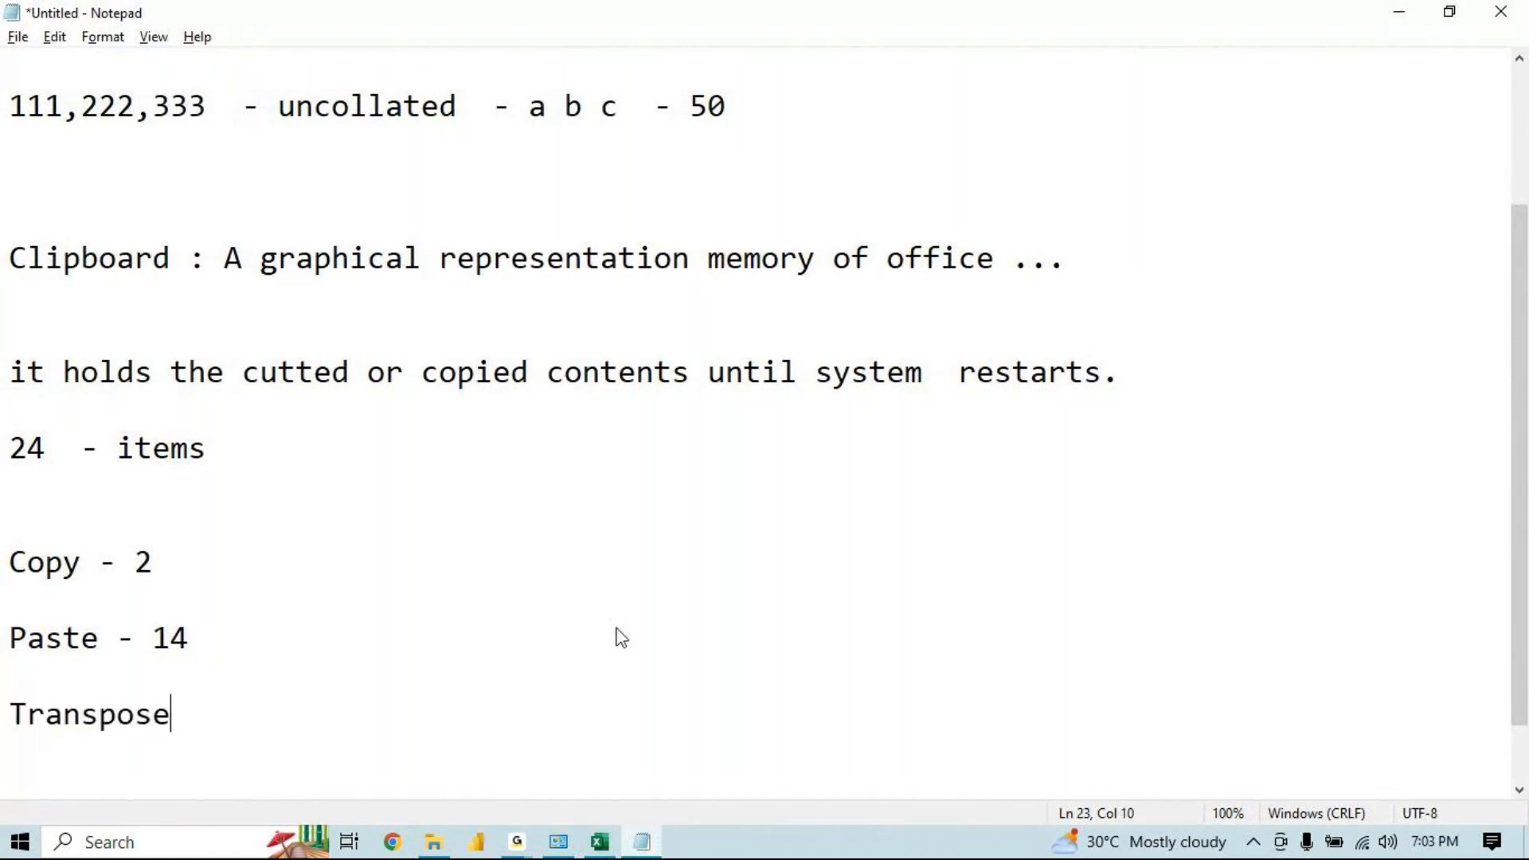
pyautogui.write(' -')
# Return to Excel, copy C1:C10 and paste it transposed starting at cell E1
pyautogui.hotkey('alt', 'Tab')
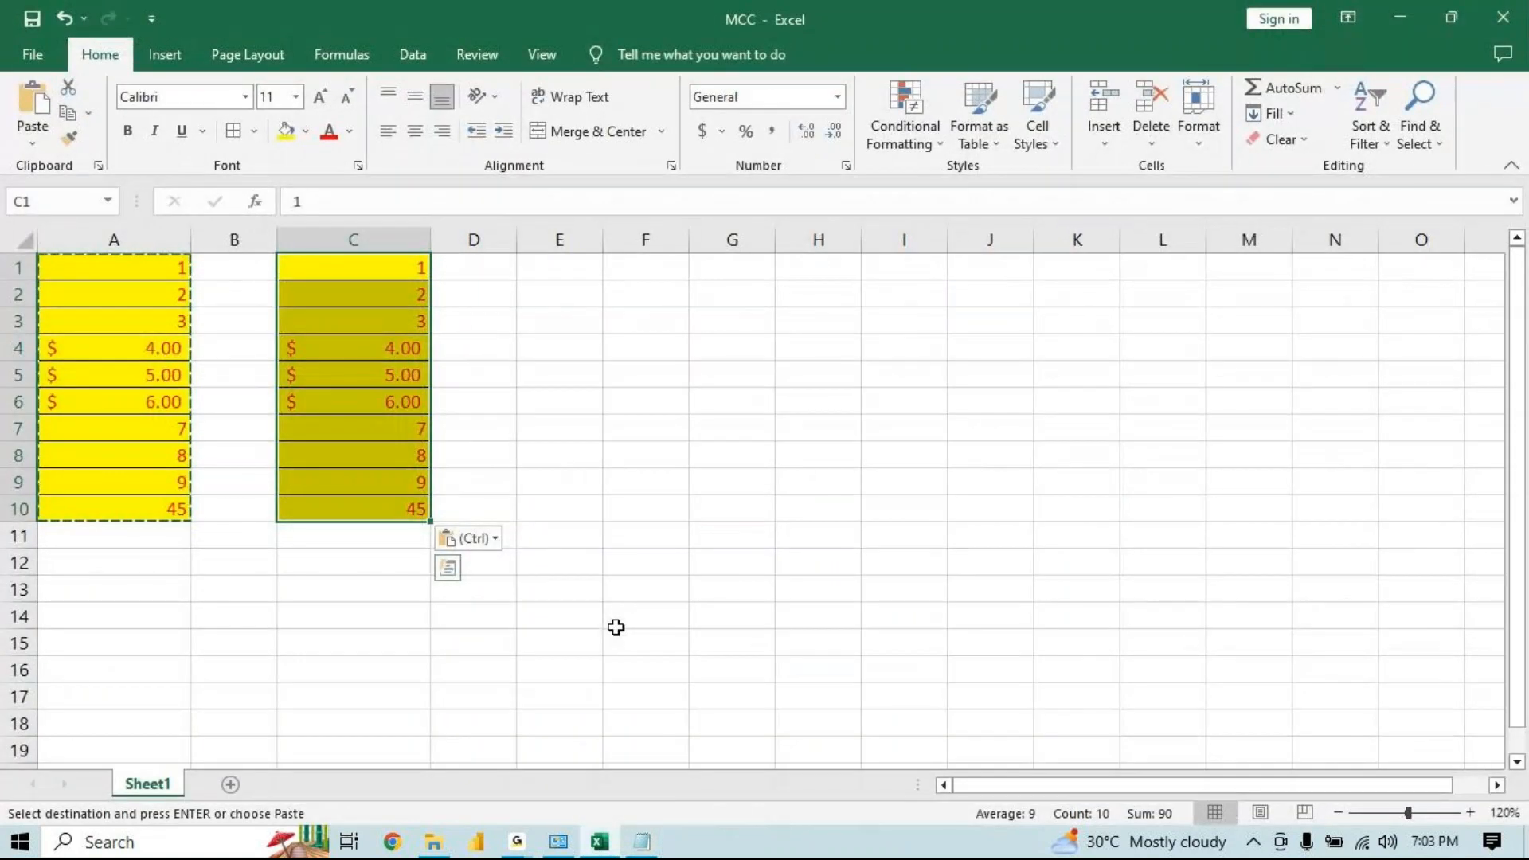
pyautogui.hotkey('ctrl', 'c')
pyautogui.click(560, 267)
pyautogui.click(39, 145)
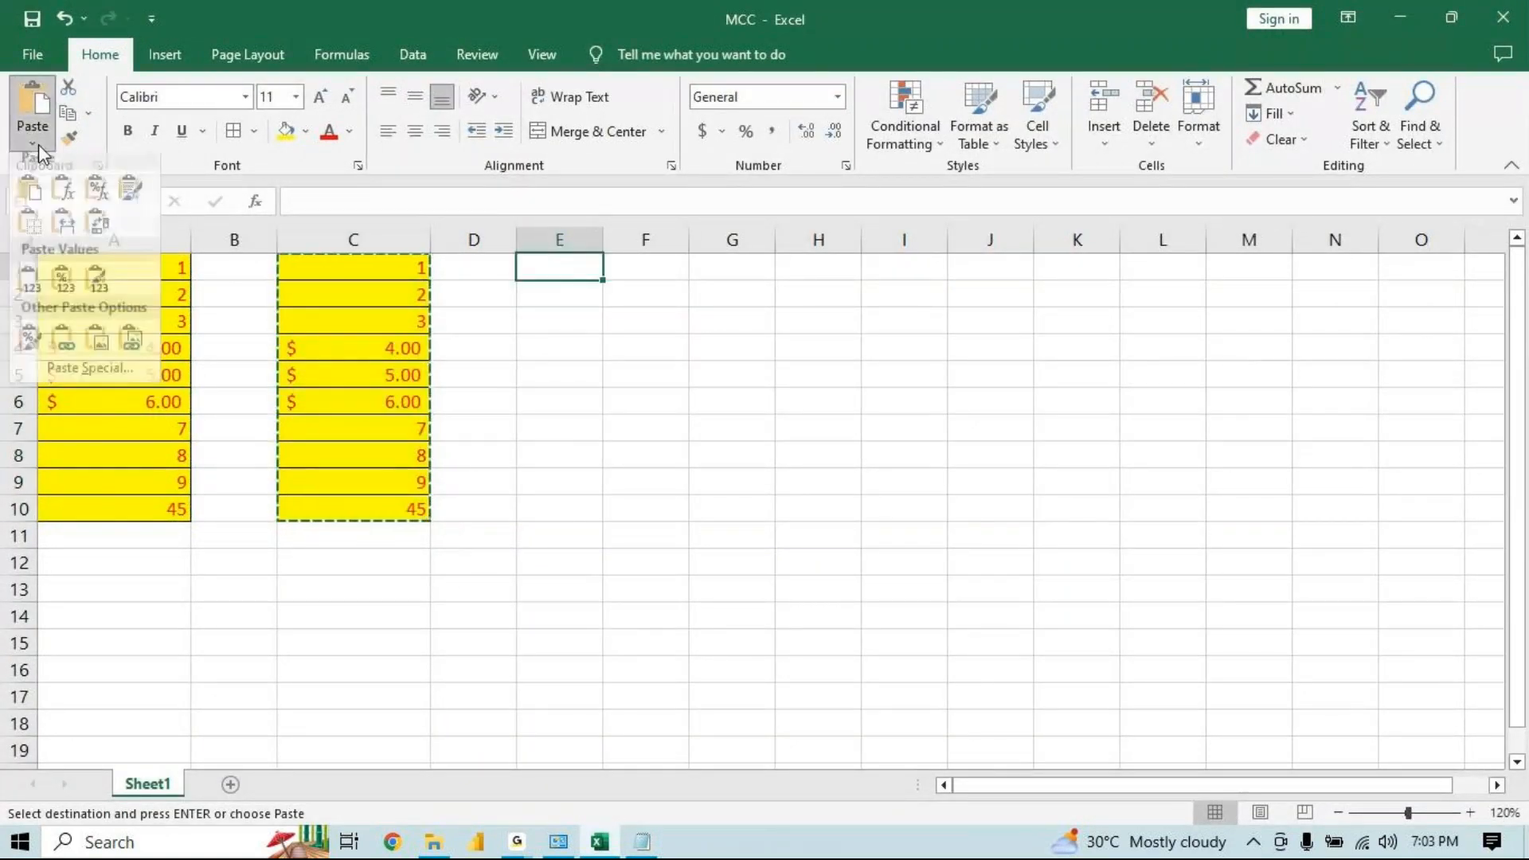
pyautogui.click(98, 231)
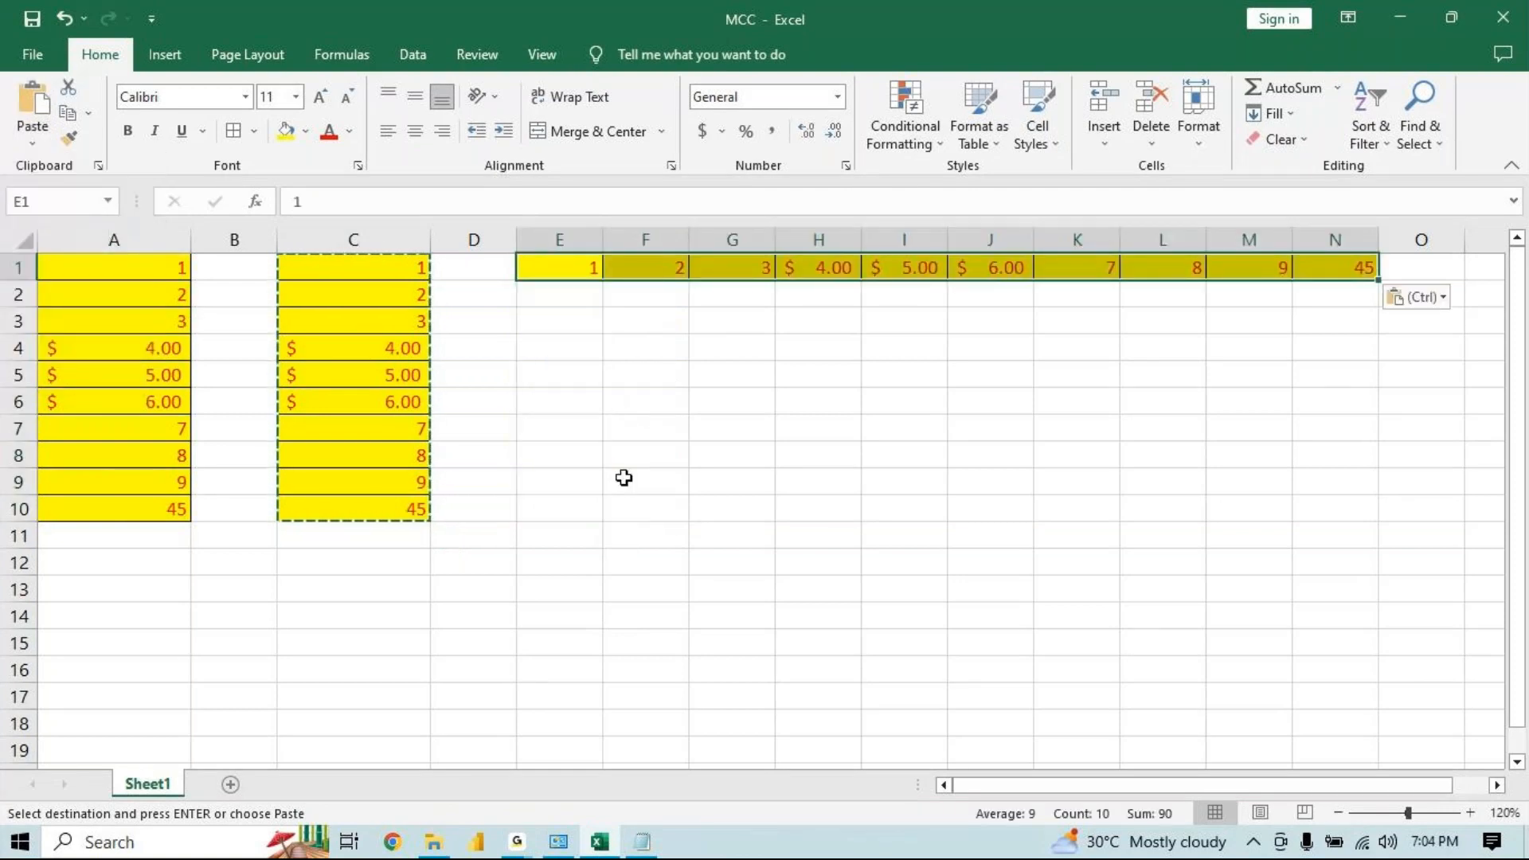
# Copy the row E1:N1 and paste it transposed starting at cell E4
pyautogui.hotkey('ctrl', 'c')
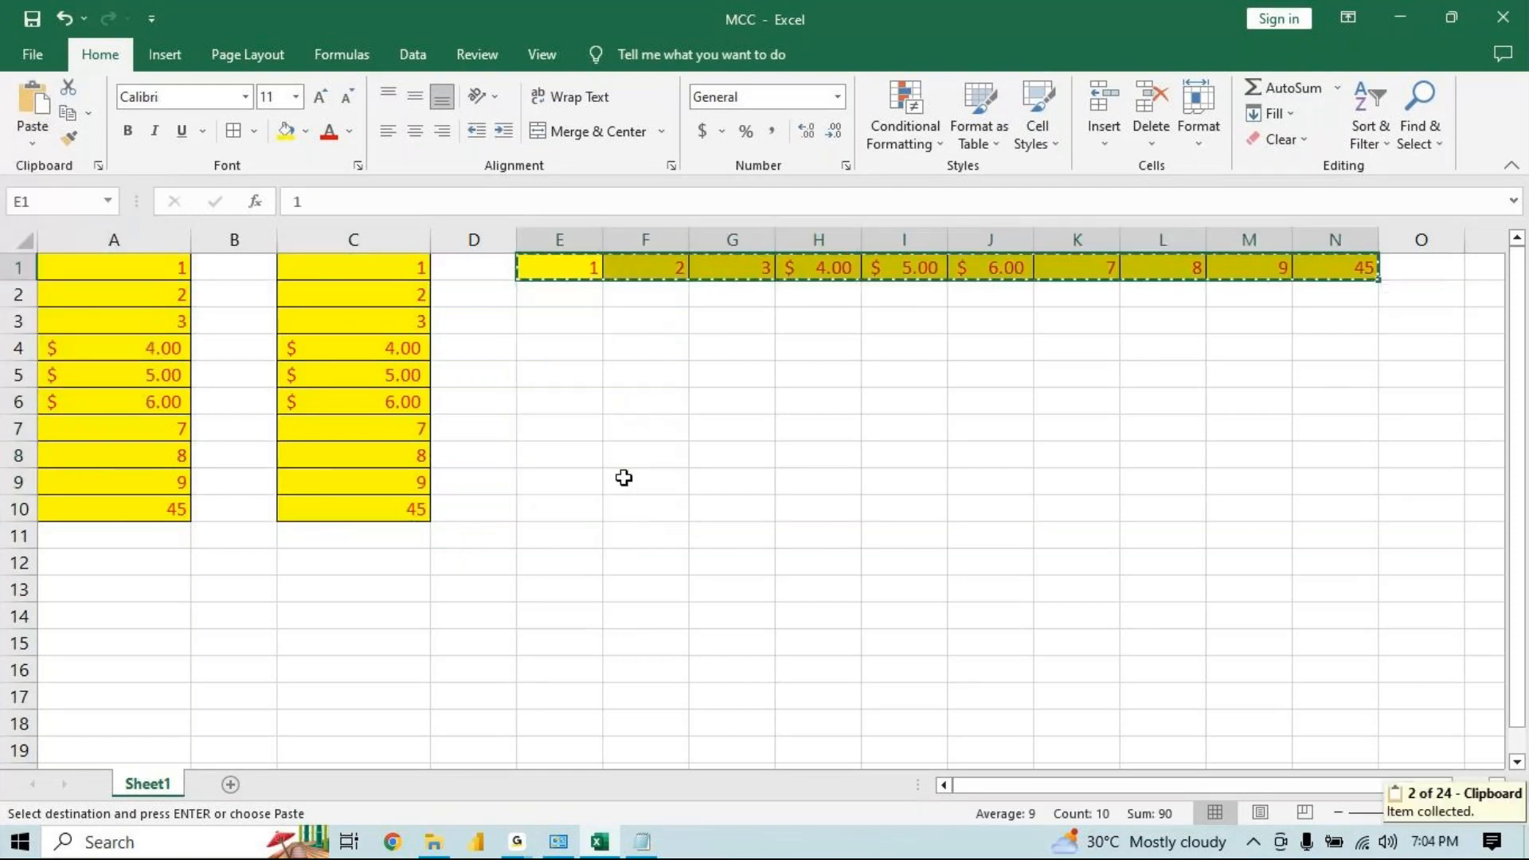
pyautogui.click(594, 344)
pyautogui.click(32, 144)
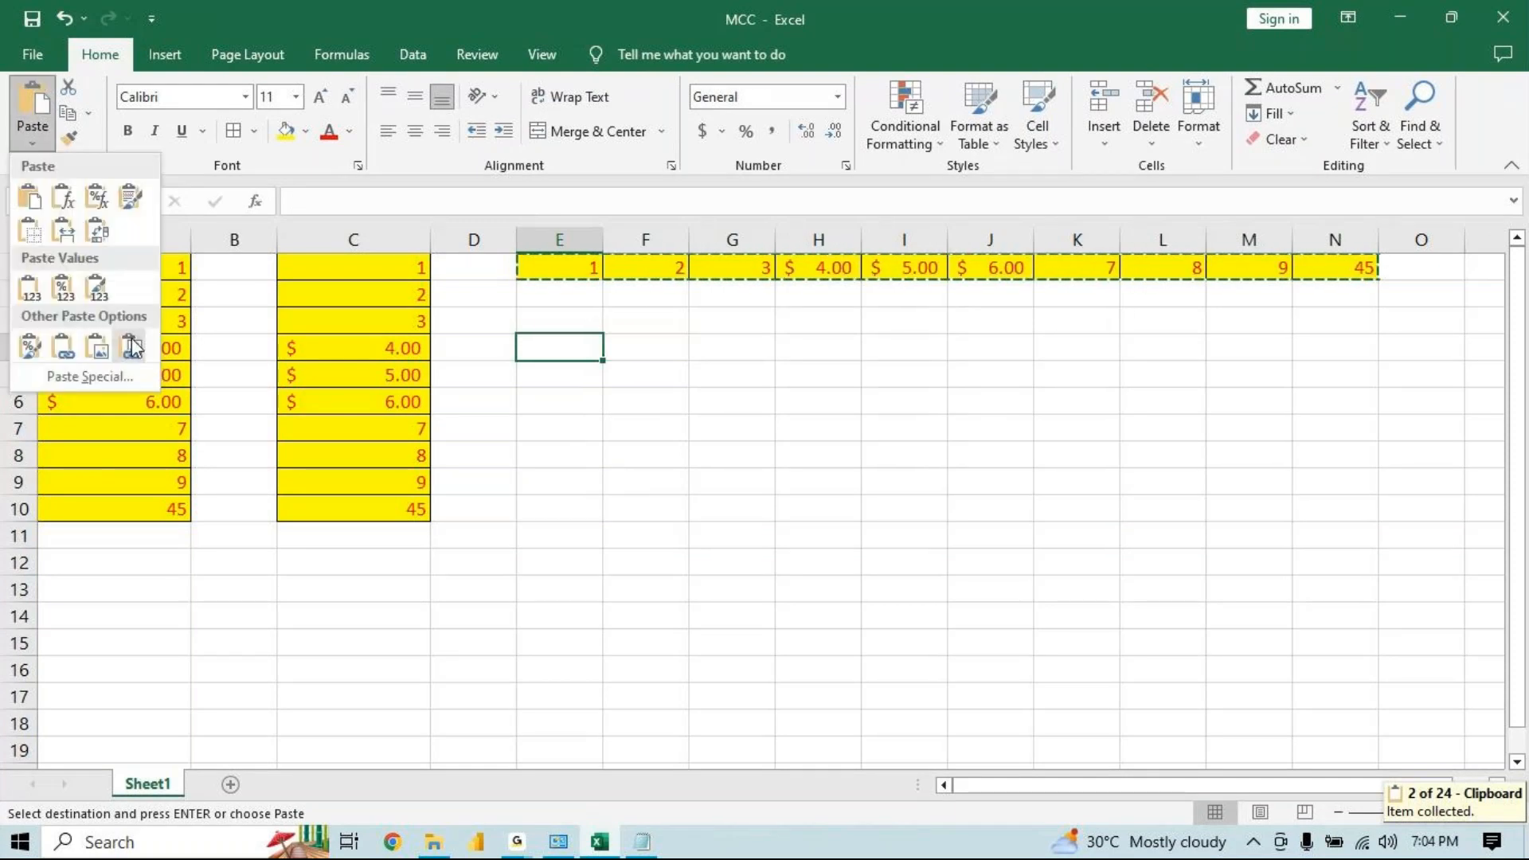
pyautogui.click(97, 231)
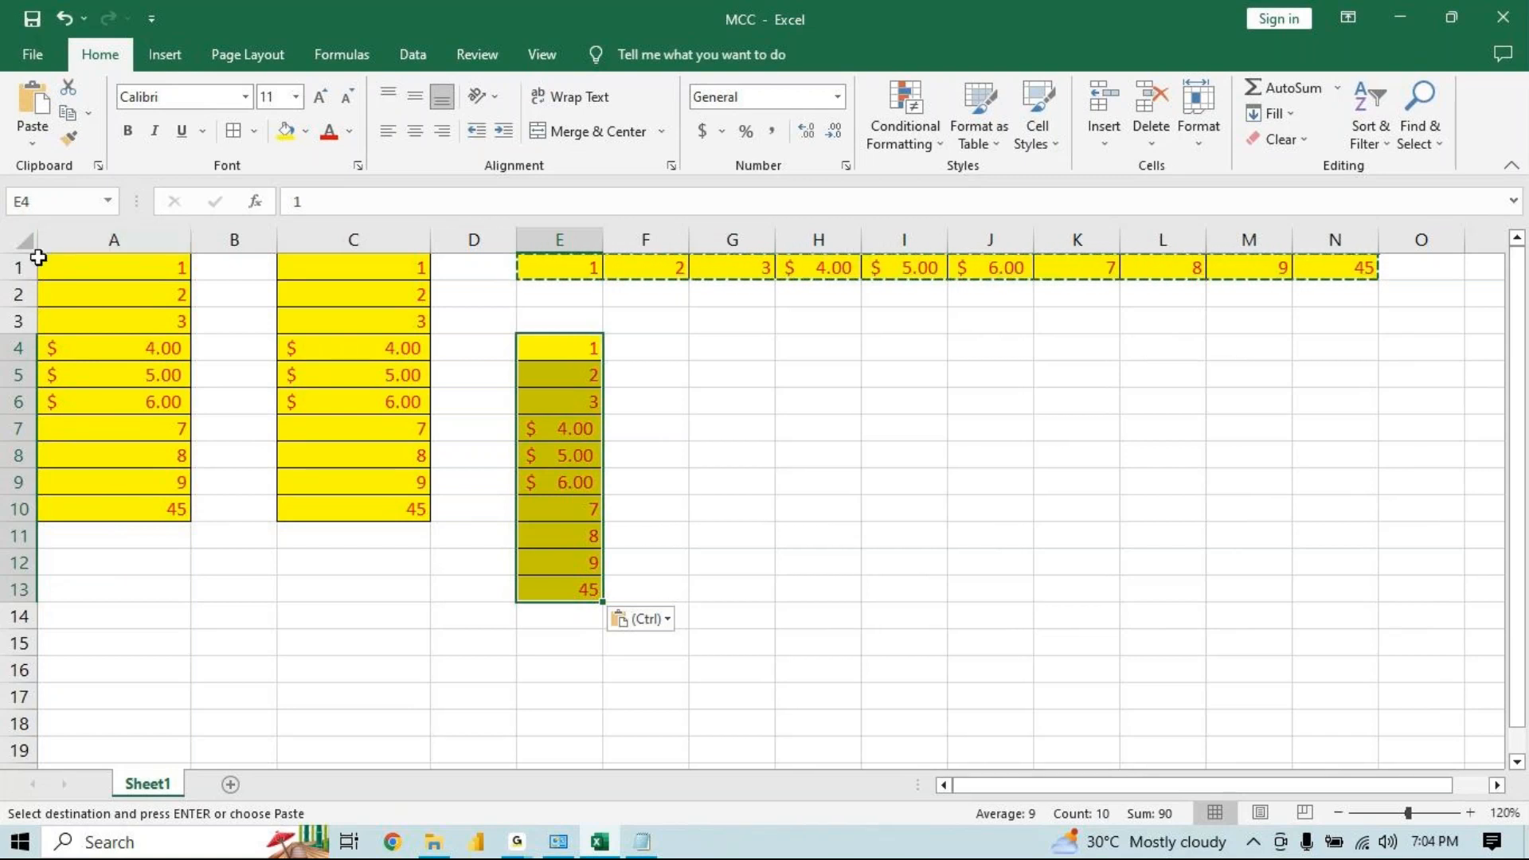
pyautogui.click(620, 621)
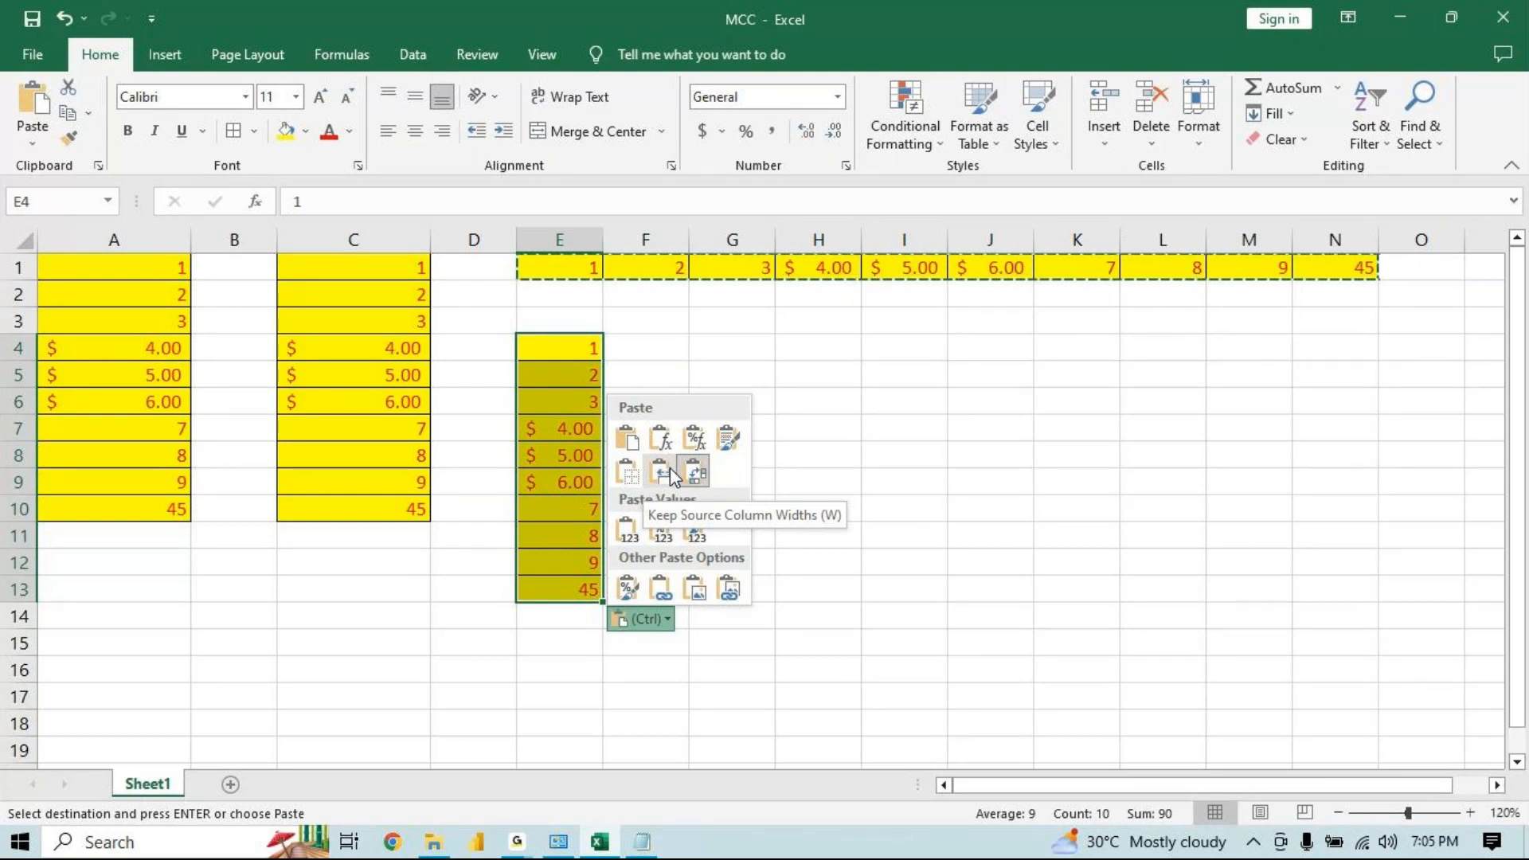
# Copy C1:C10 and paste it transposed as a row starting at cell H4
pyautogui.press('Escape')
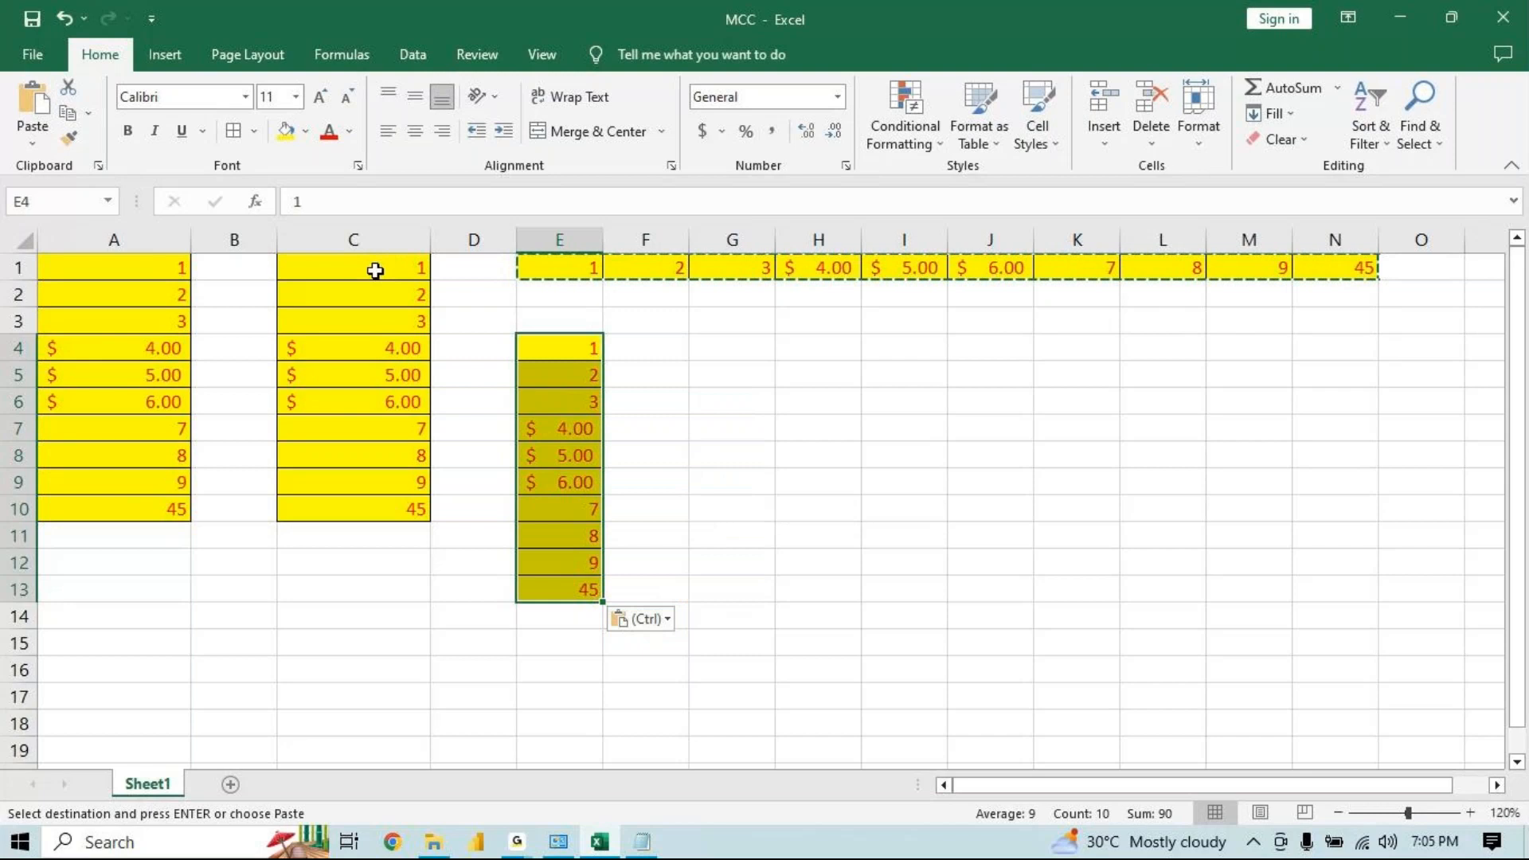
pyautogui.moveTo(376, 271); pyautogui.dragTo(359, 512)
pyautogui.hotkey('ctrl', 'c')
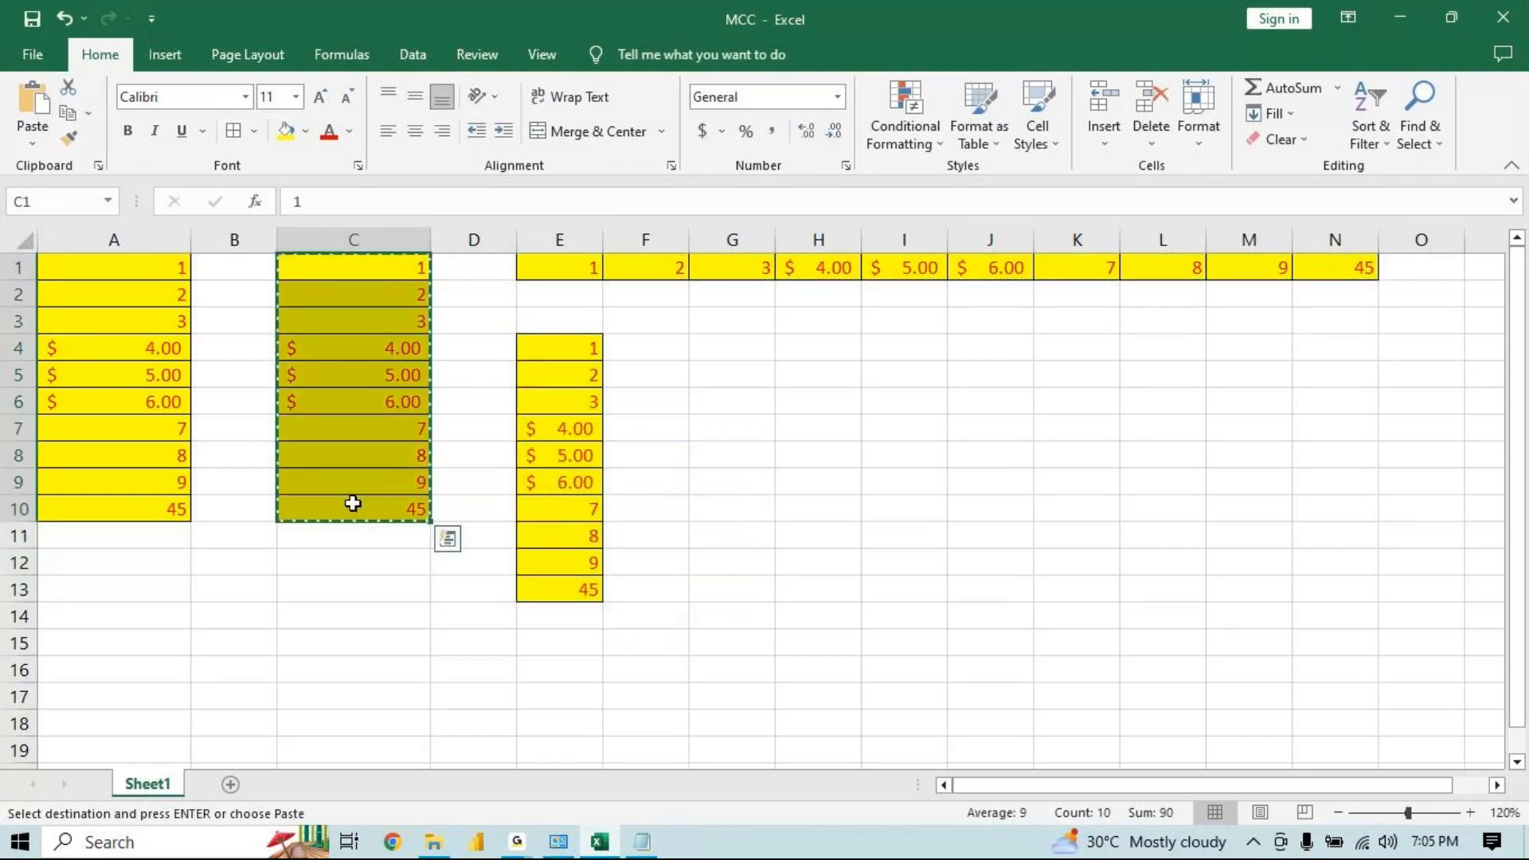
pyautogui.click(821, 343)
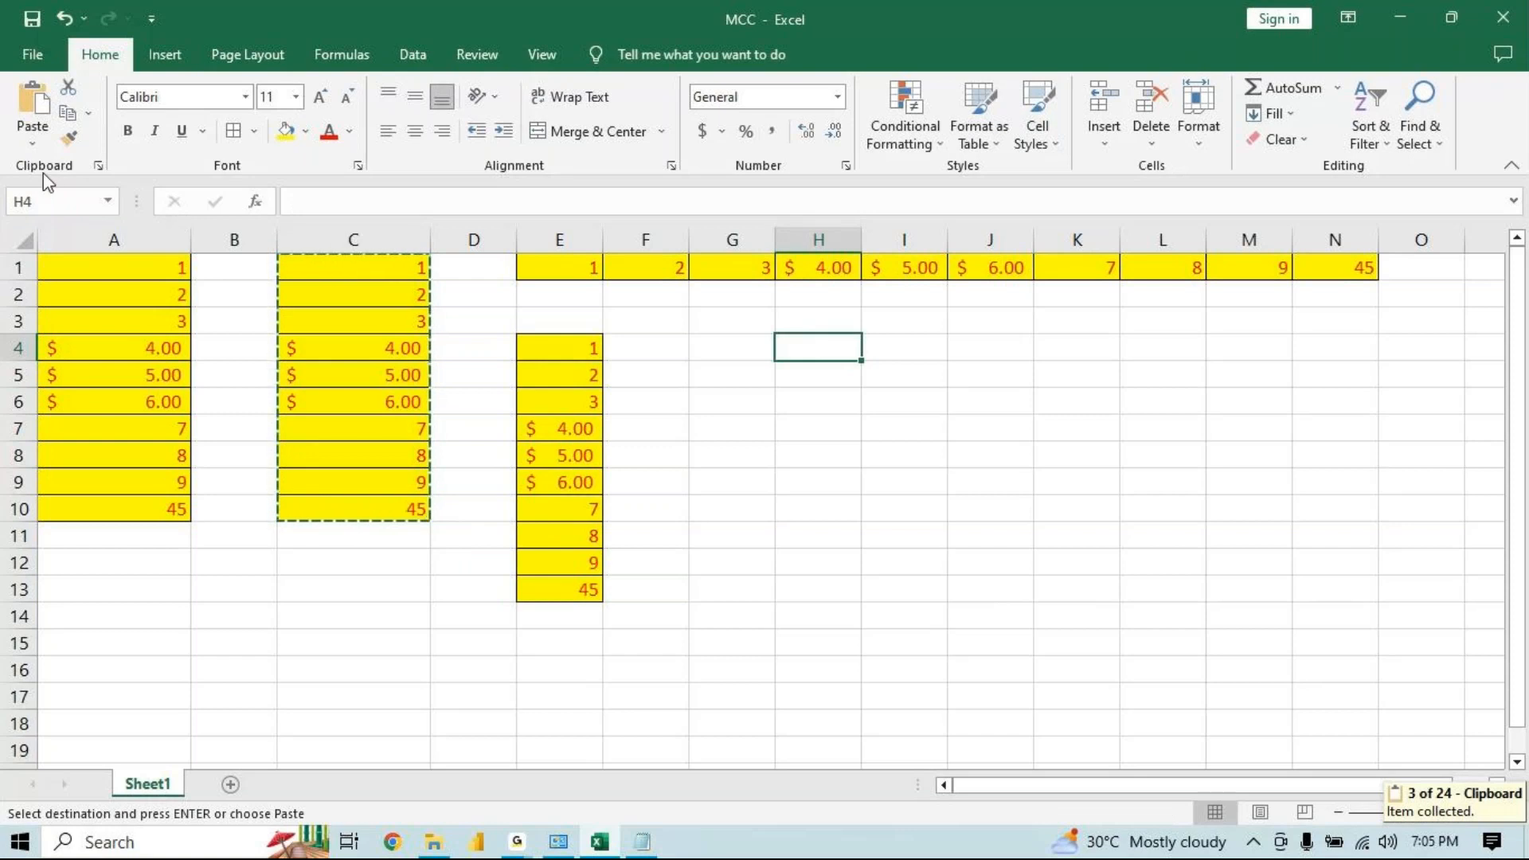
pyautogui.hotkey('ctrl', 'v')
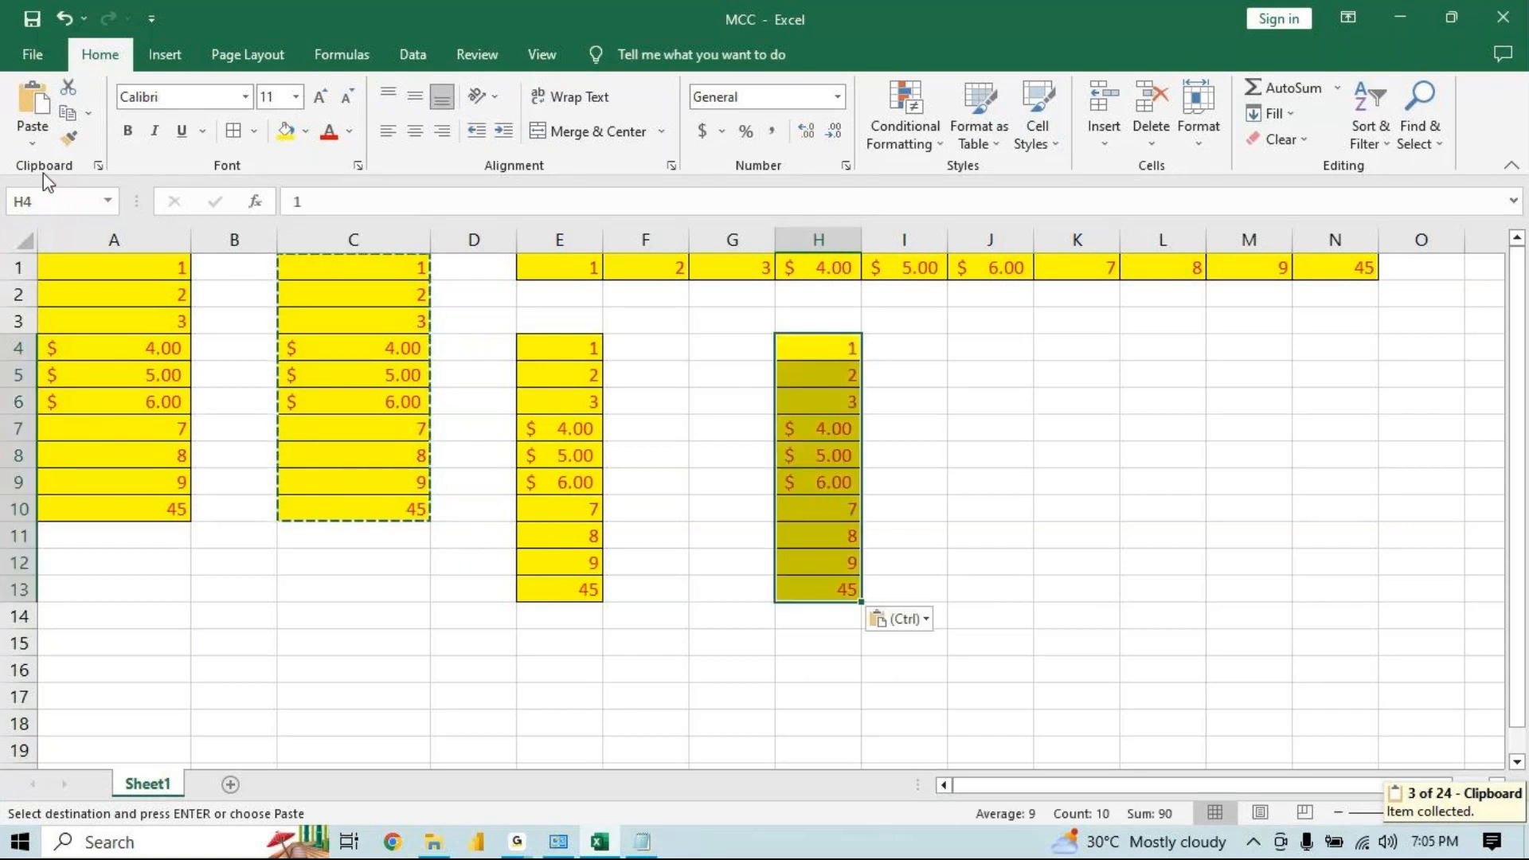
pyautogui.click(895, 625)
pyautogui.click(953, 472)
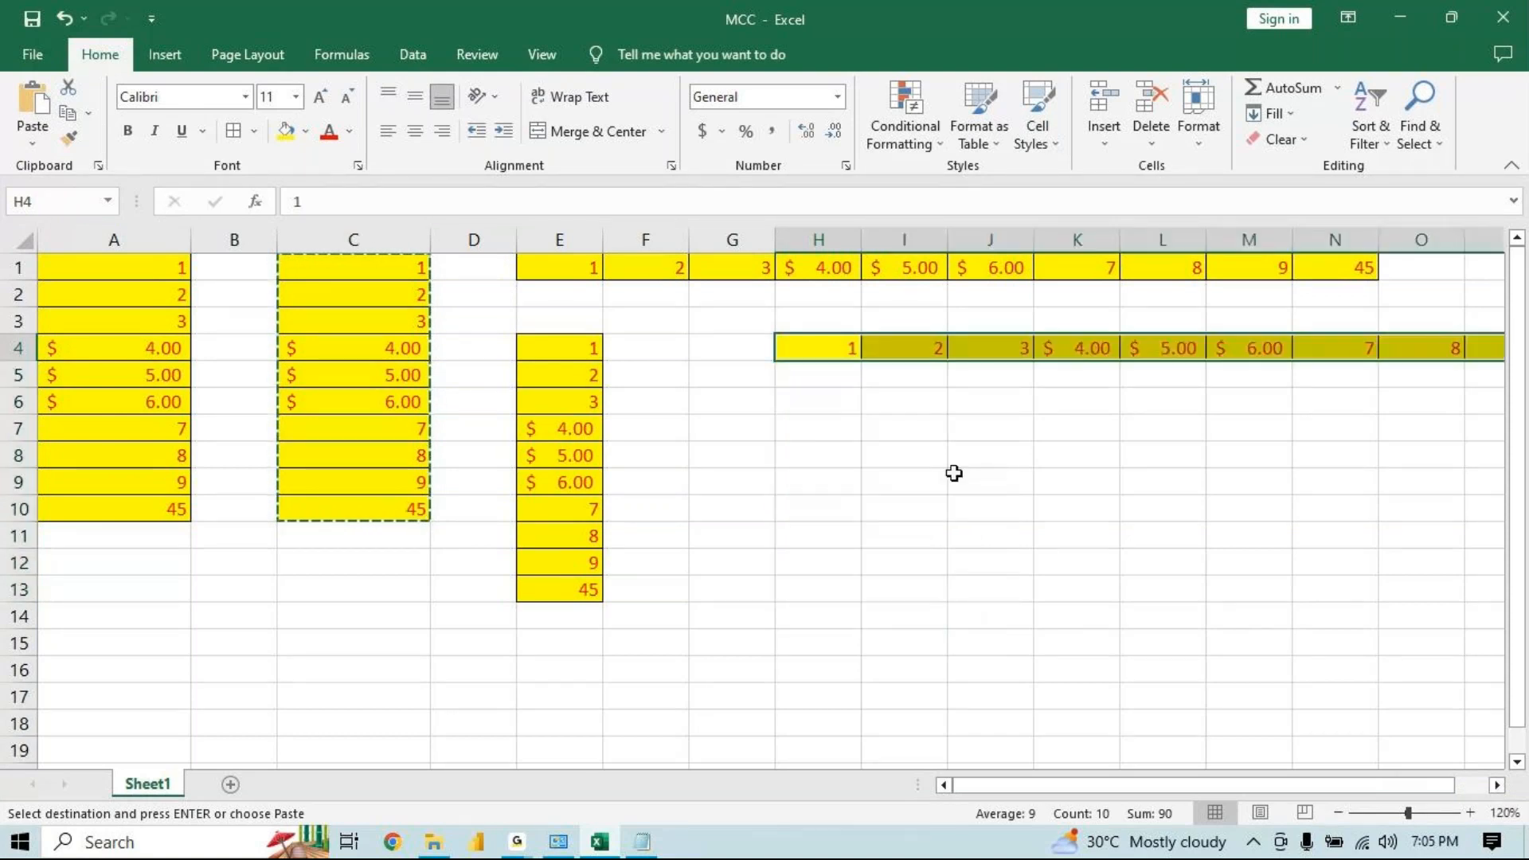
pyautogui.click(1468, 377)
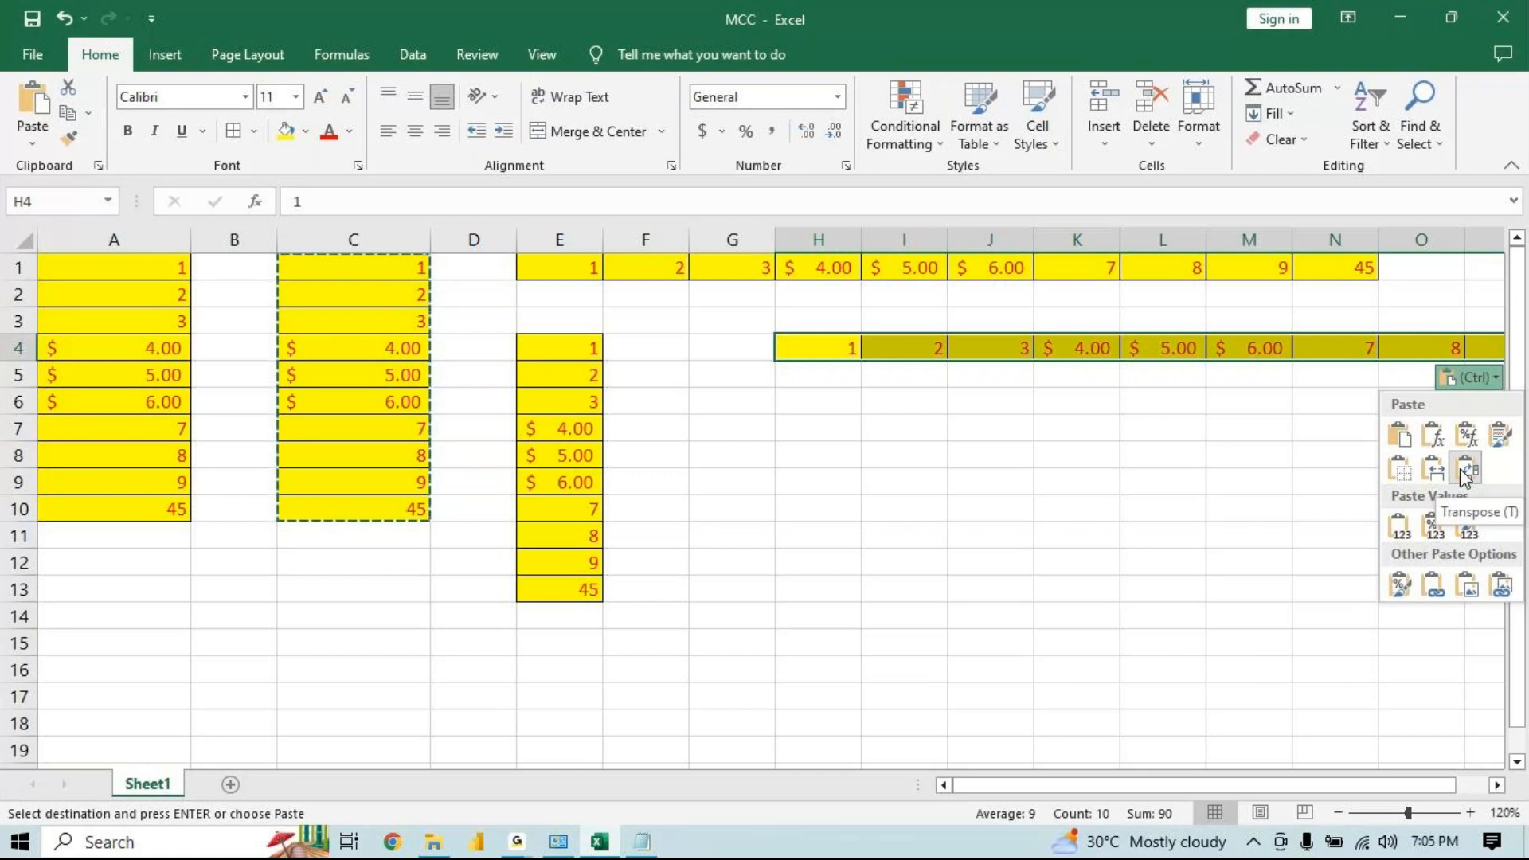
pyautogui.click(829, 447)
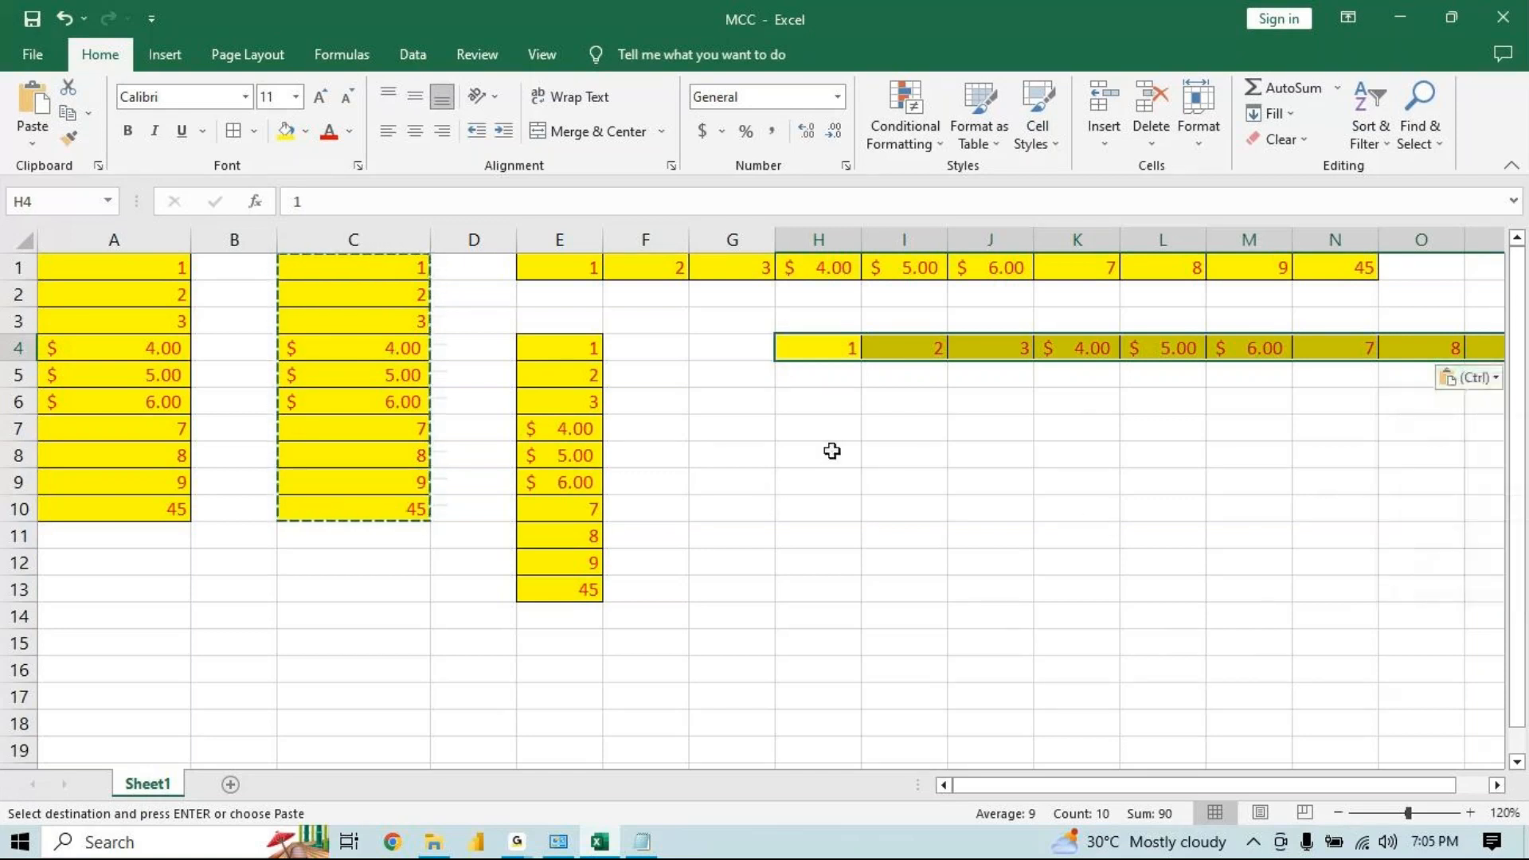
# Copy A1:A10 and paste it with default paste options starting at cell D17
pyautogui.click(802, 430)
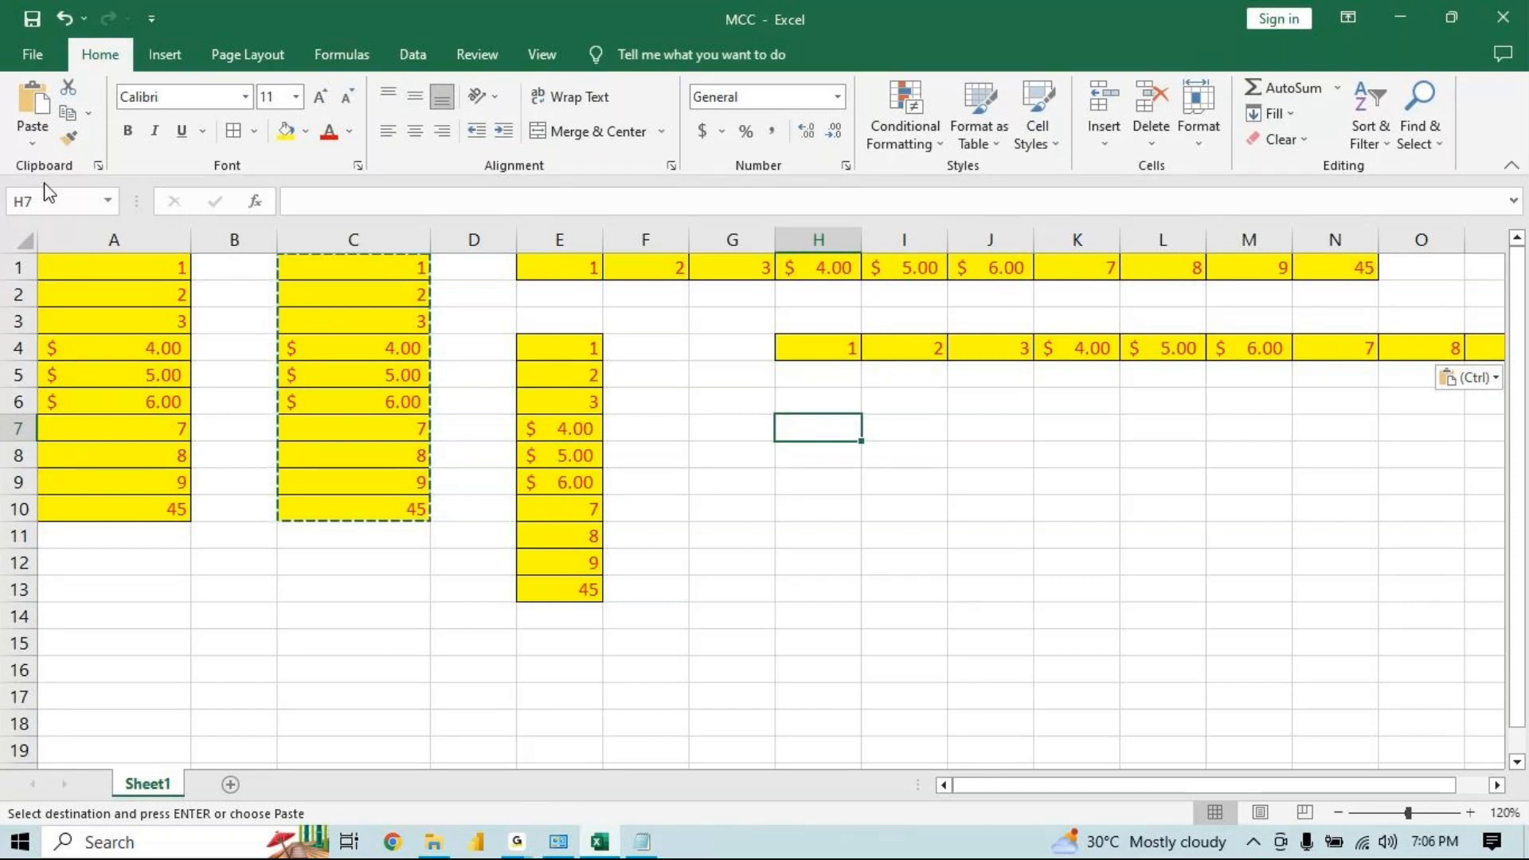
pyautogui.moveTo(130, 270); pyautogui.dragTo(133, 506)
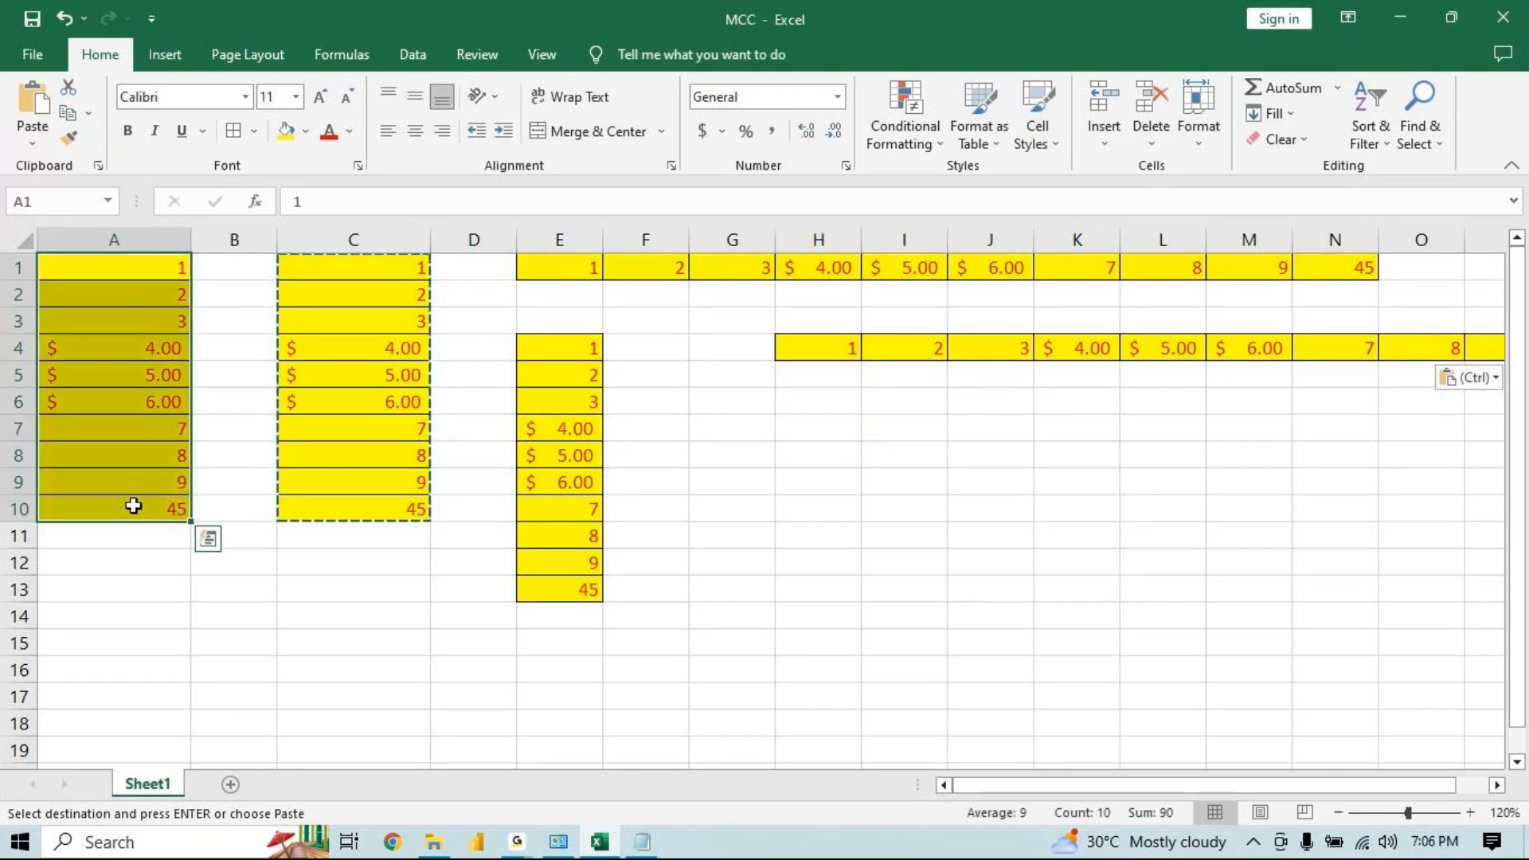
pyautogui.hotkey('ctrl', 'c')
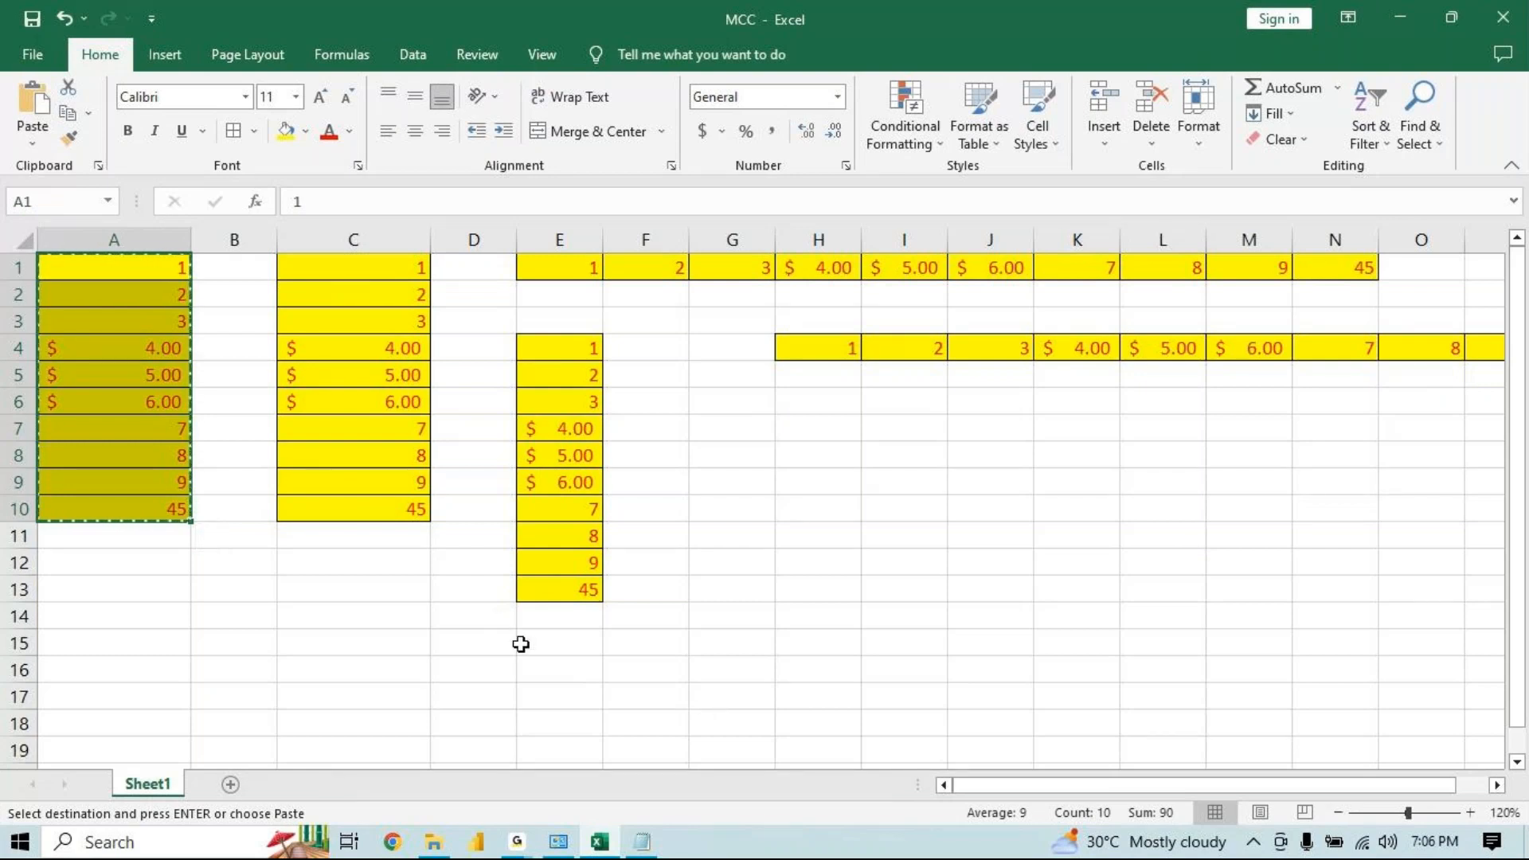
pyautogui.press('Down')
pyautogui.press('Down')
pyautogui.press('Down')
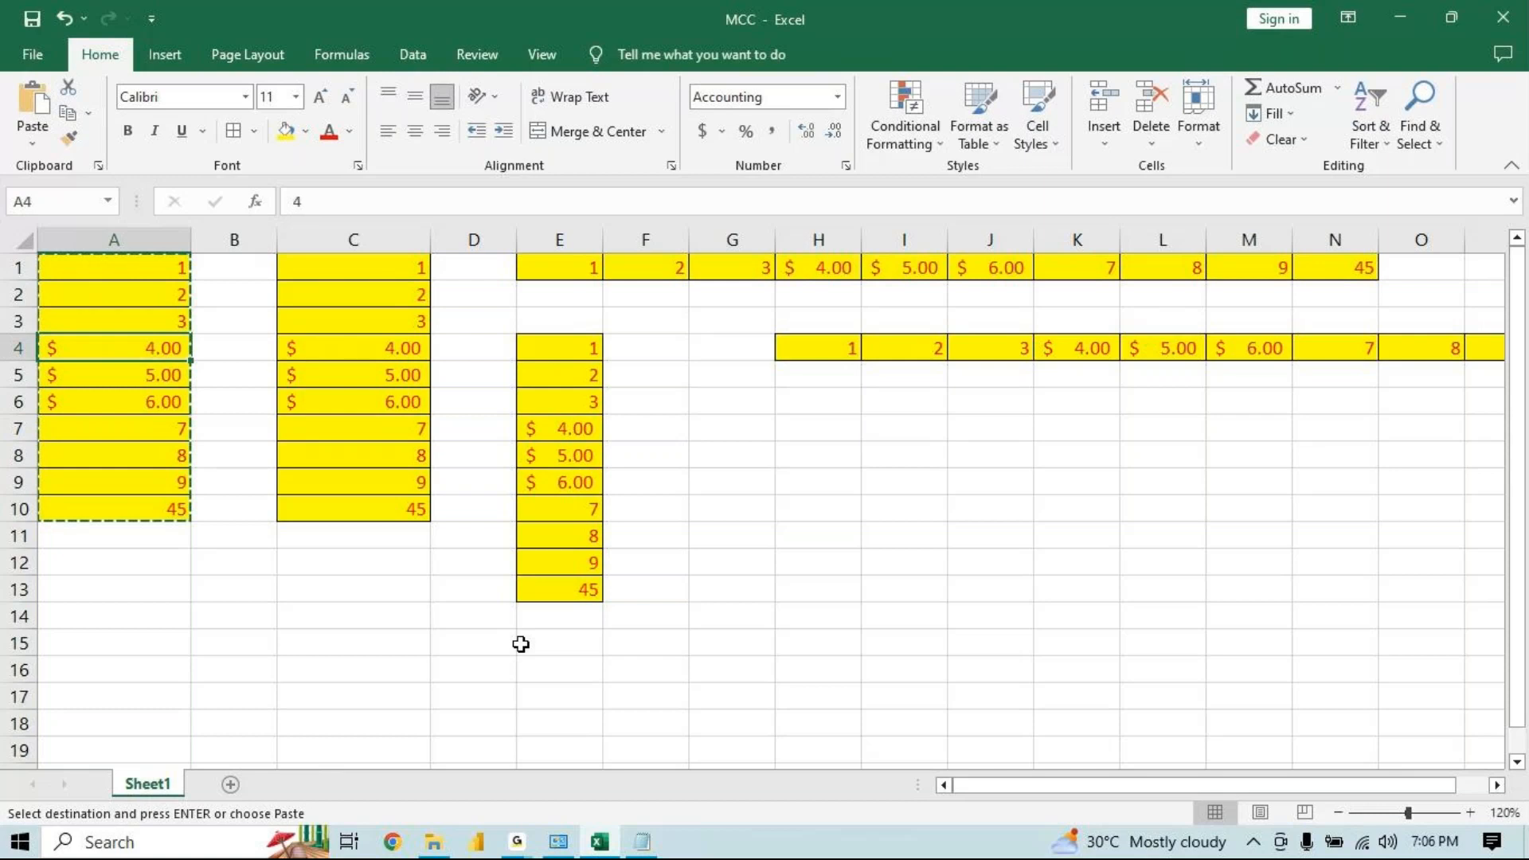
pyautogui.click(448, 696)
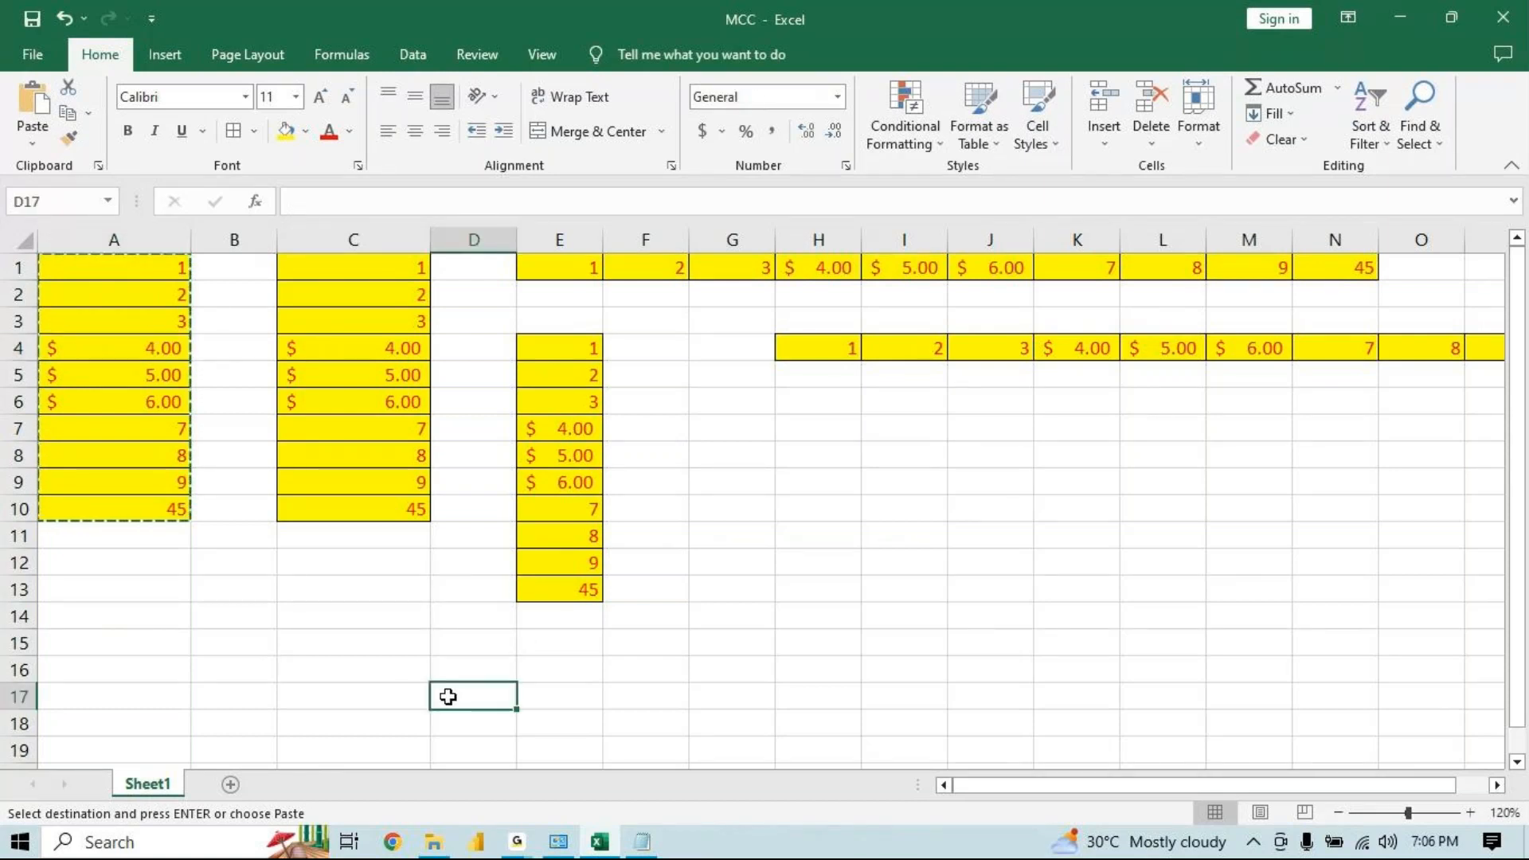
pyautogui.hotkey('ctrl', 'v')
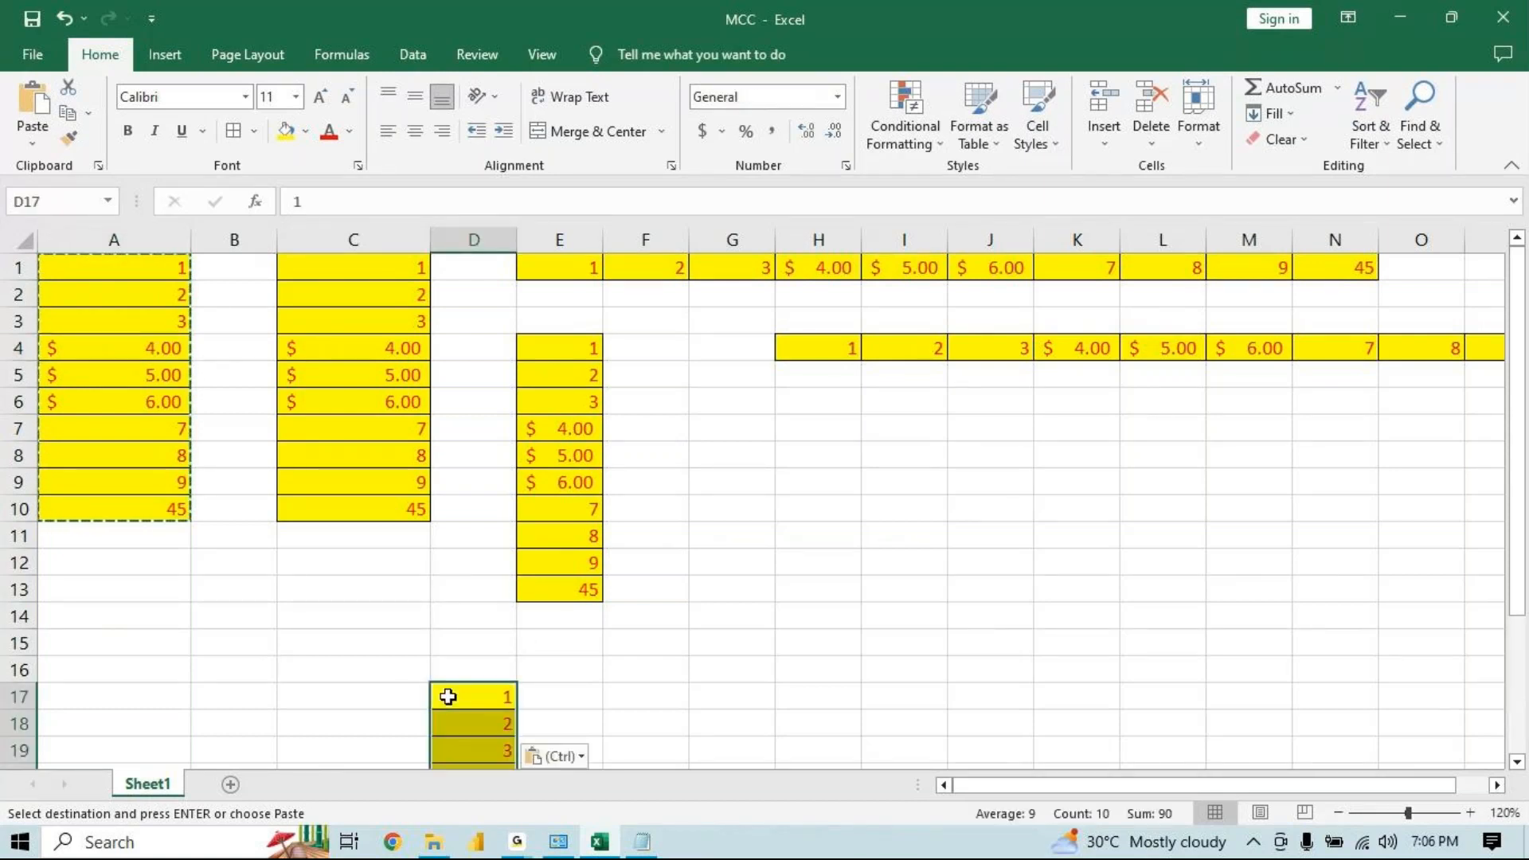
pyautogui.click(567, 757)
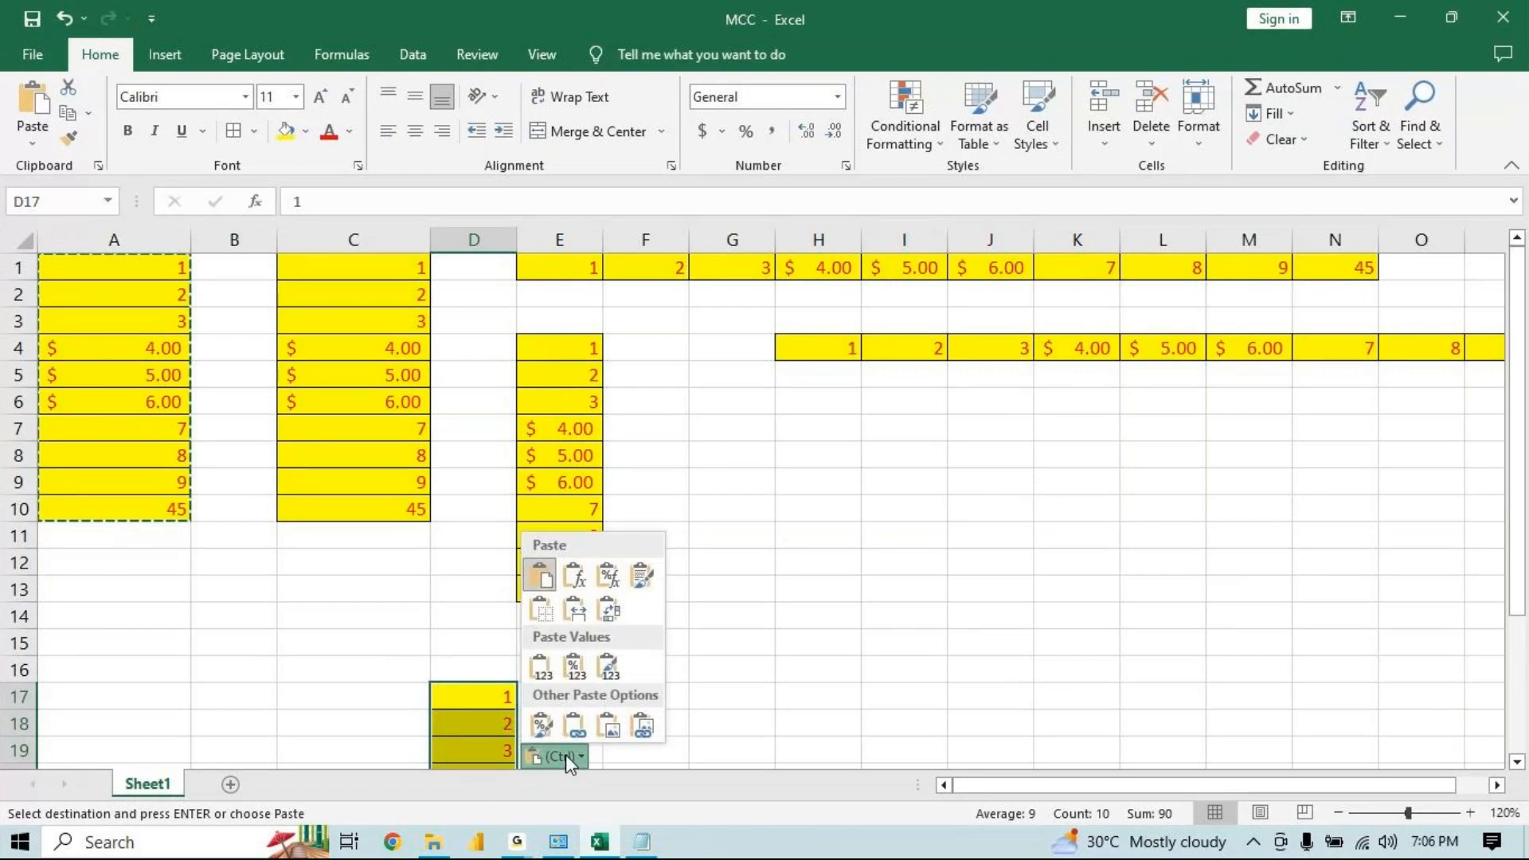
pyautogui.press('Escape')
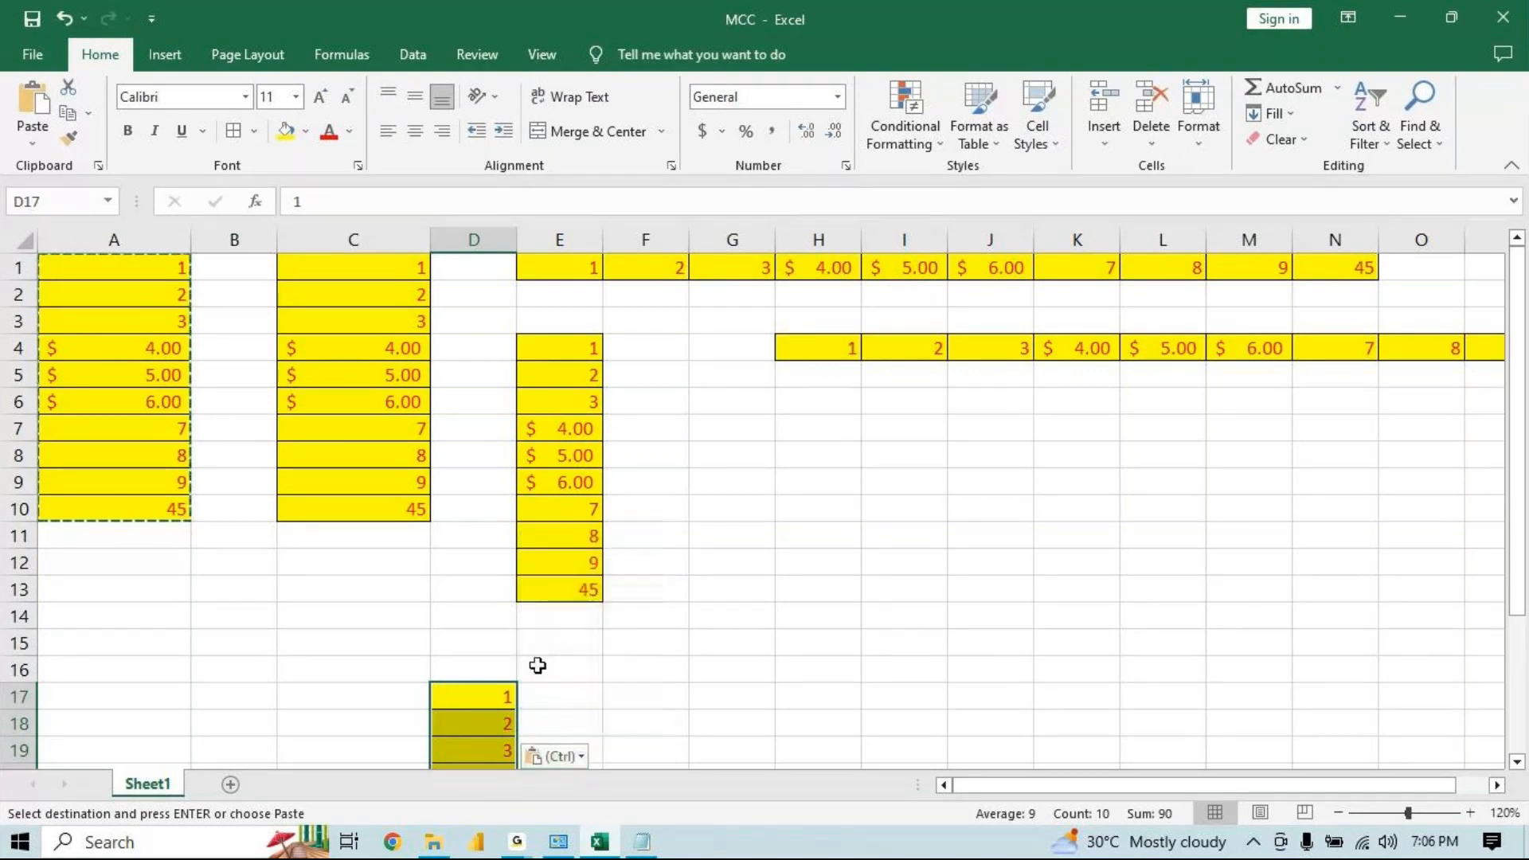
pyautogui.press('Escape')
pyautogui.click(537, 666)
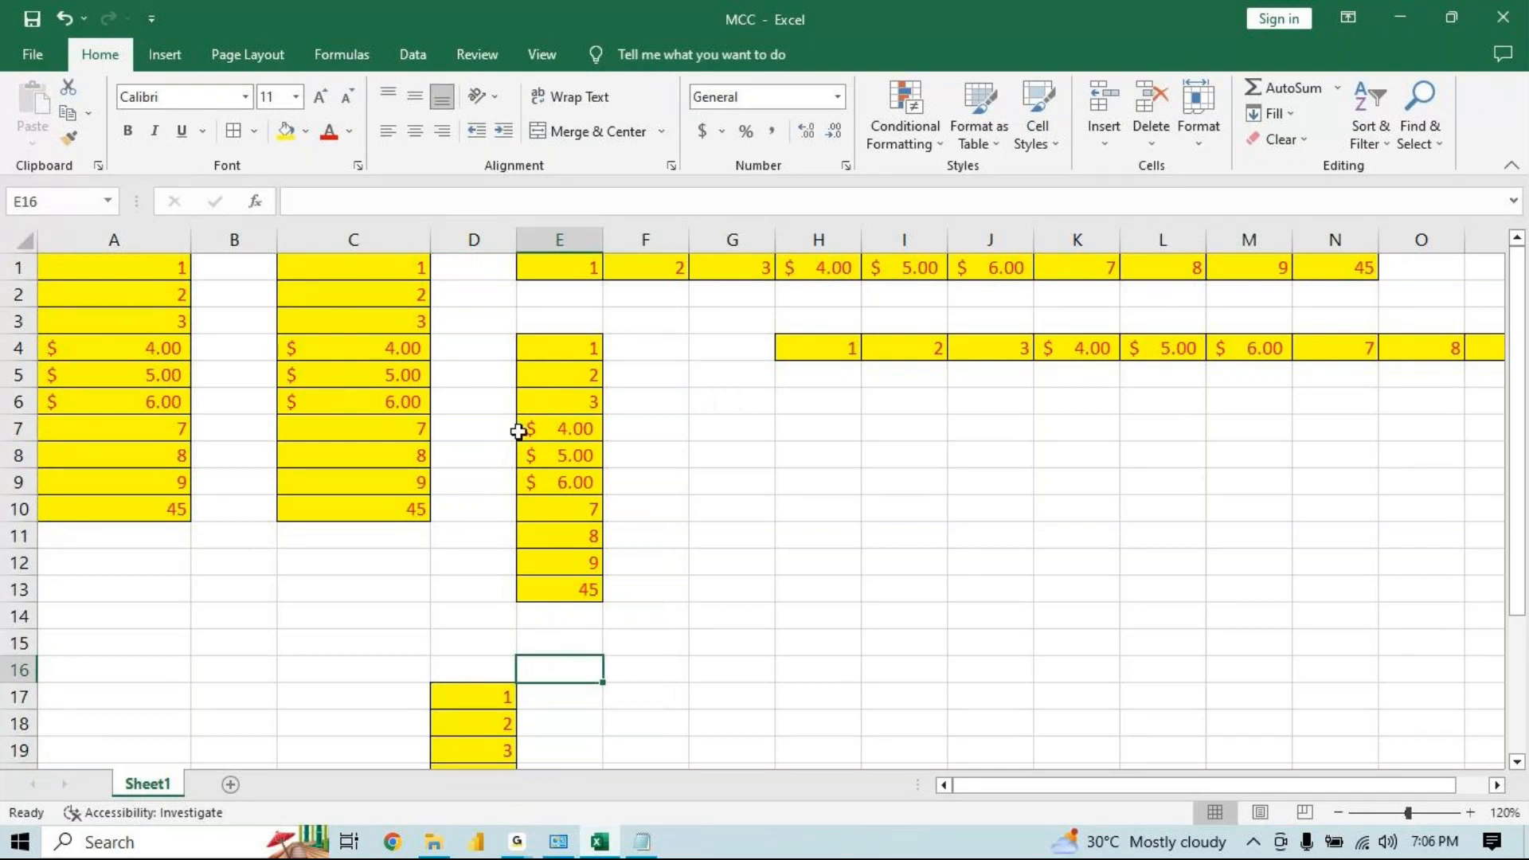
# Copy the A1:A10 block and paste it at H7 using the Values & Source Formatting paste option
pyautogui.click(407, 510)
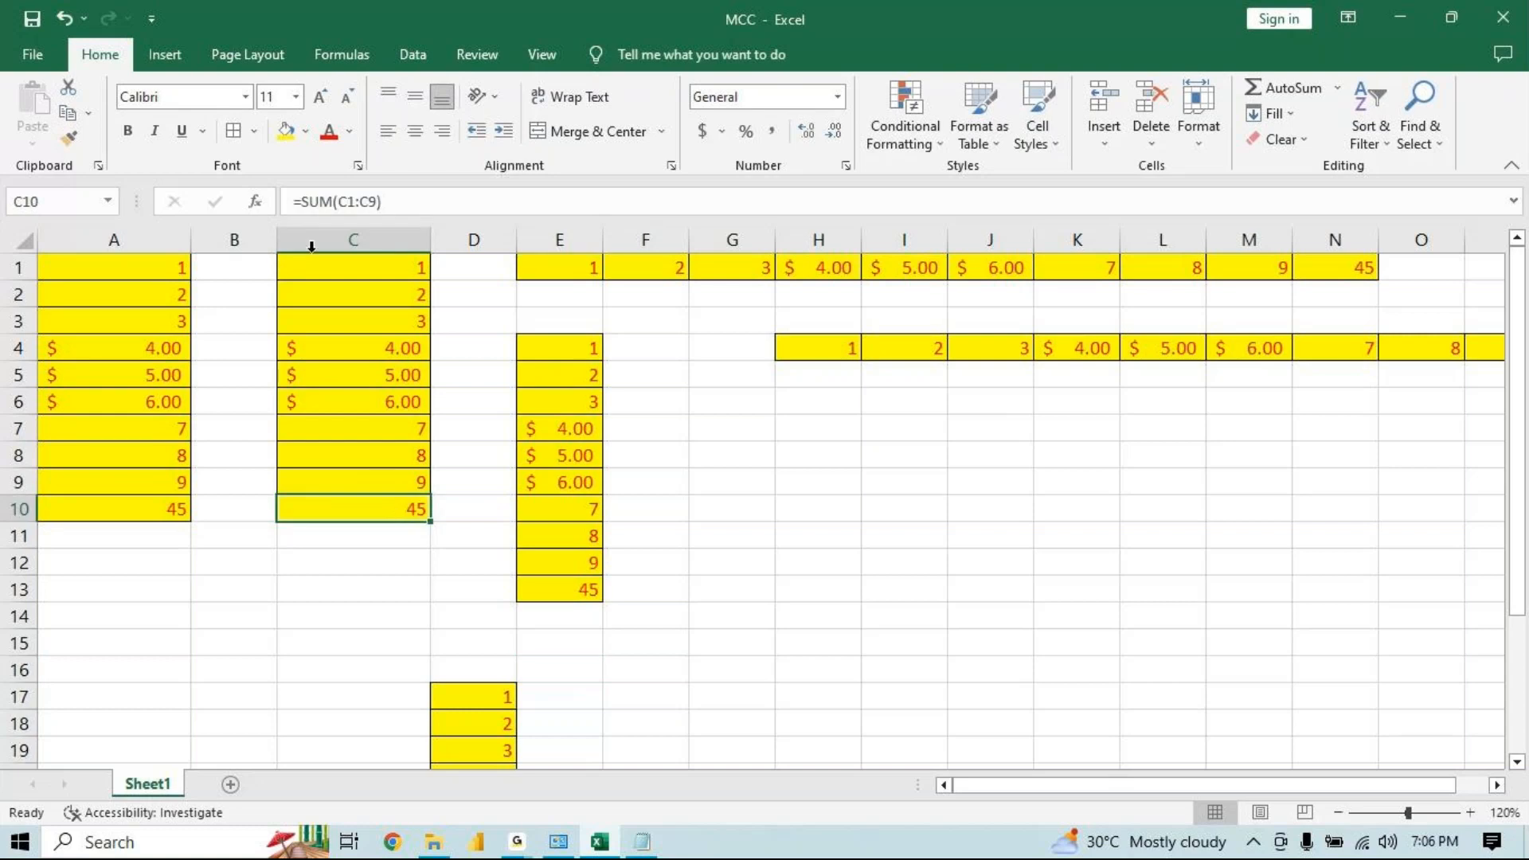
pyautogui.click(557, 591)
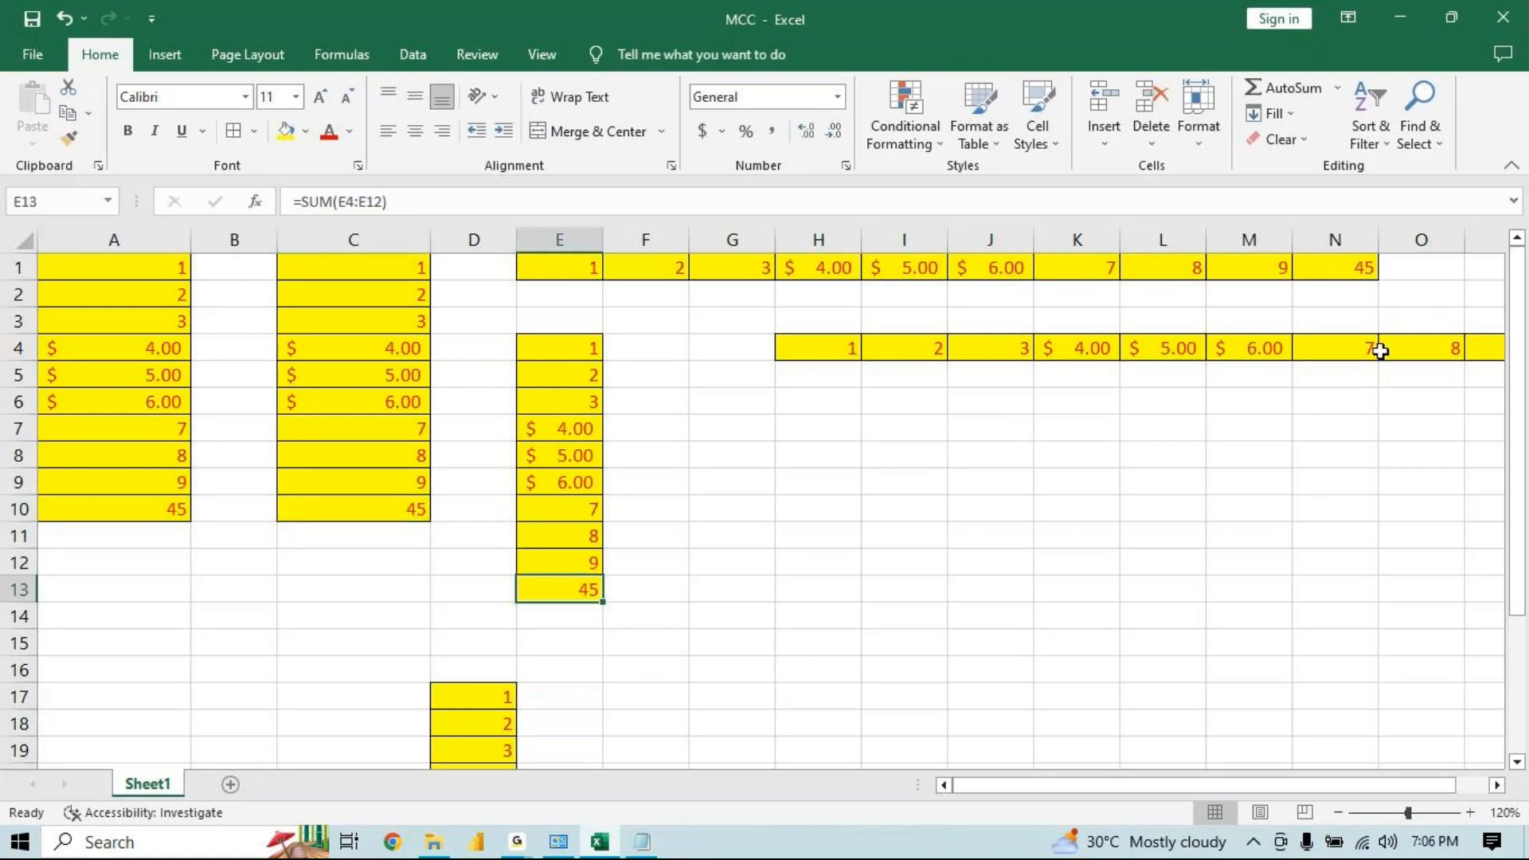
pyautogui.click(1358, 268)
pyautogui.click(831, 451)
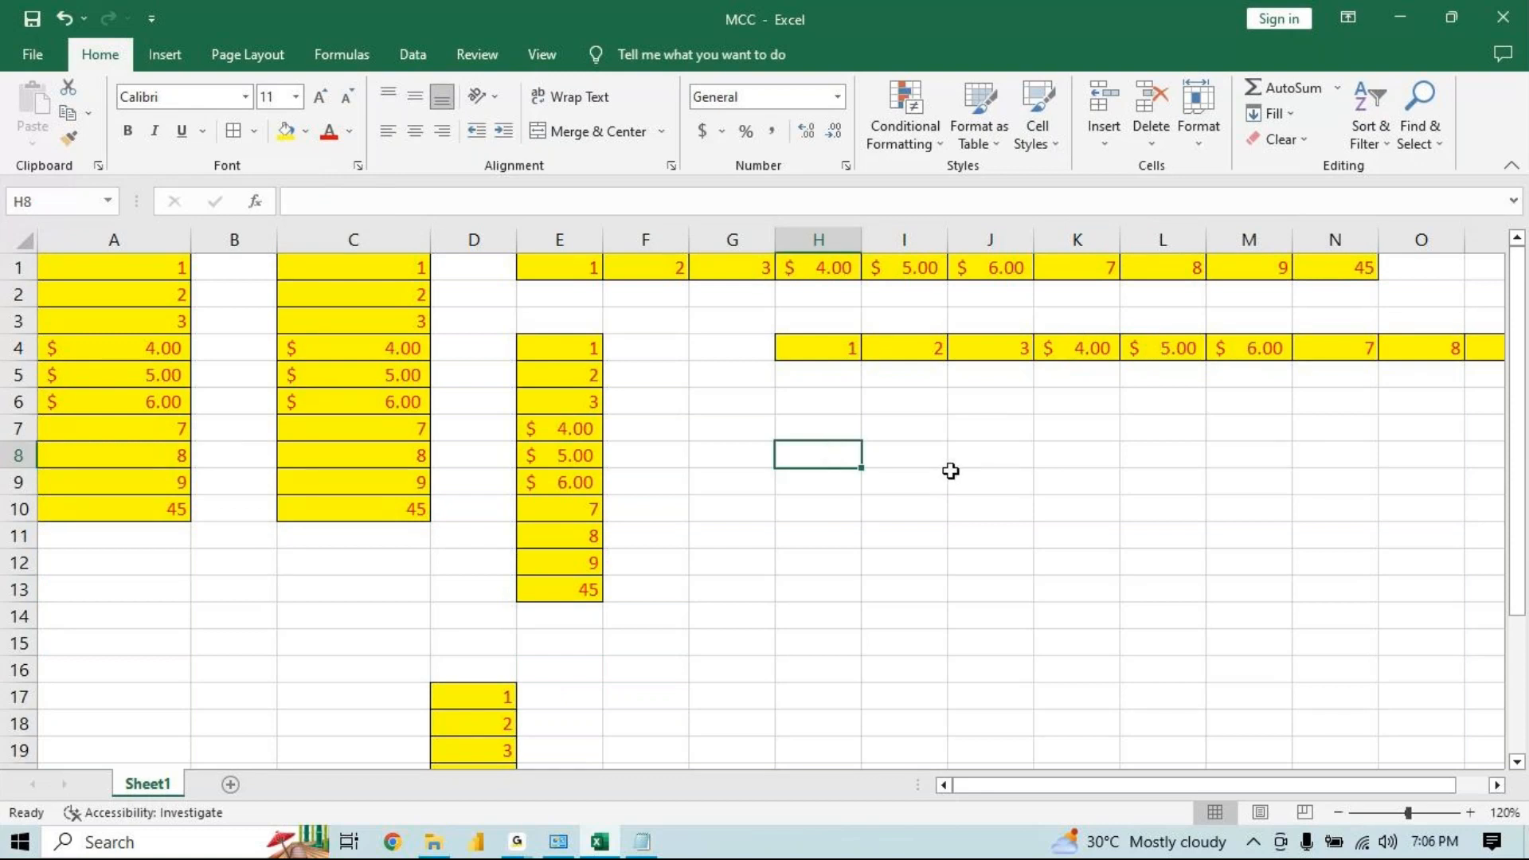
pyautogui.click(204, 430)
pyautogui.click(160, 438)
pyautogui.click(161, 442)
pyautogui.hotkey('ctrl', 'a')
pyautogui.hotkey('ctrl', 'c')
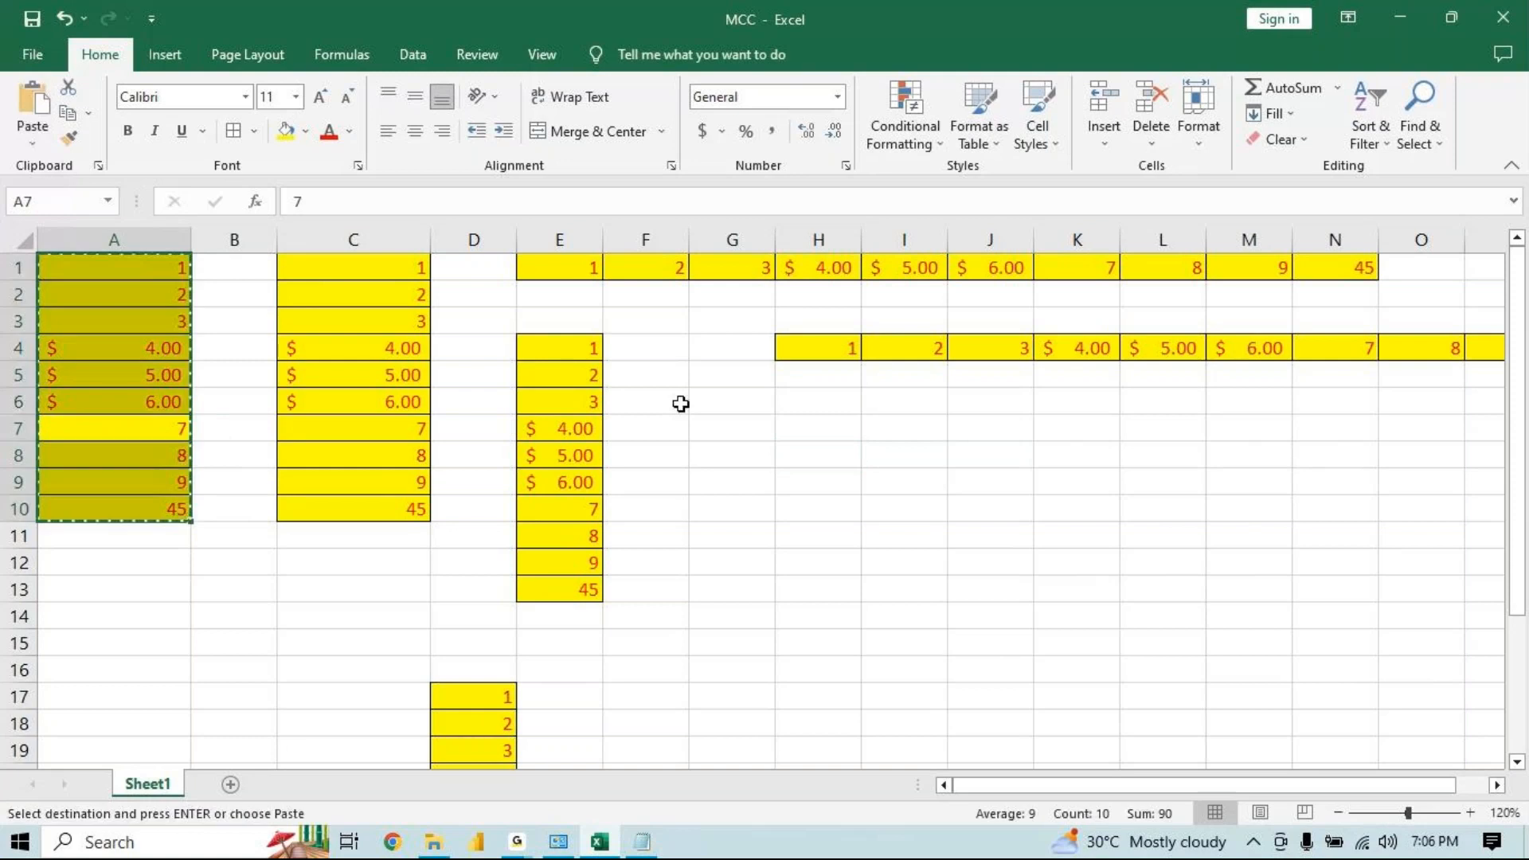
pyautogui.click(830, 427)
pyautogui.hotkey('ctrl', 'v')
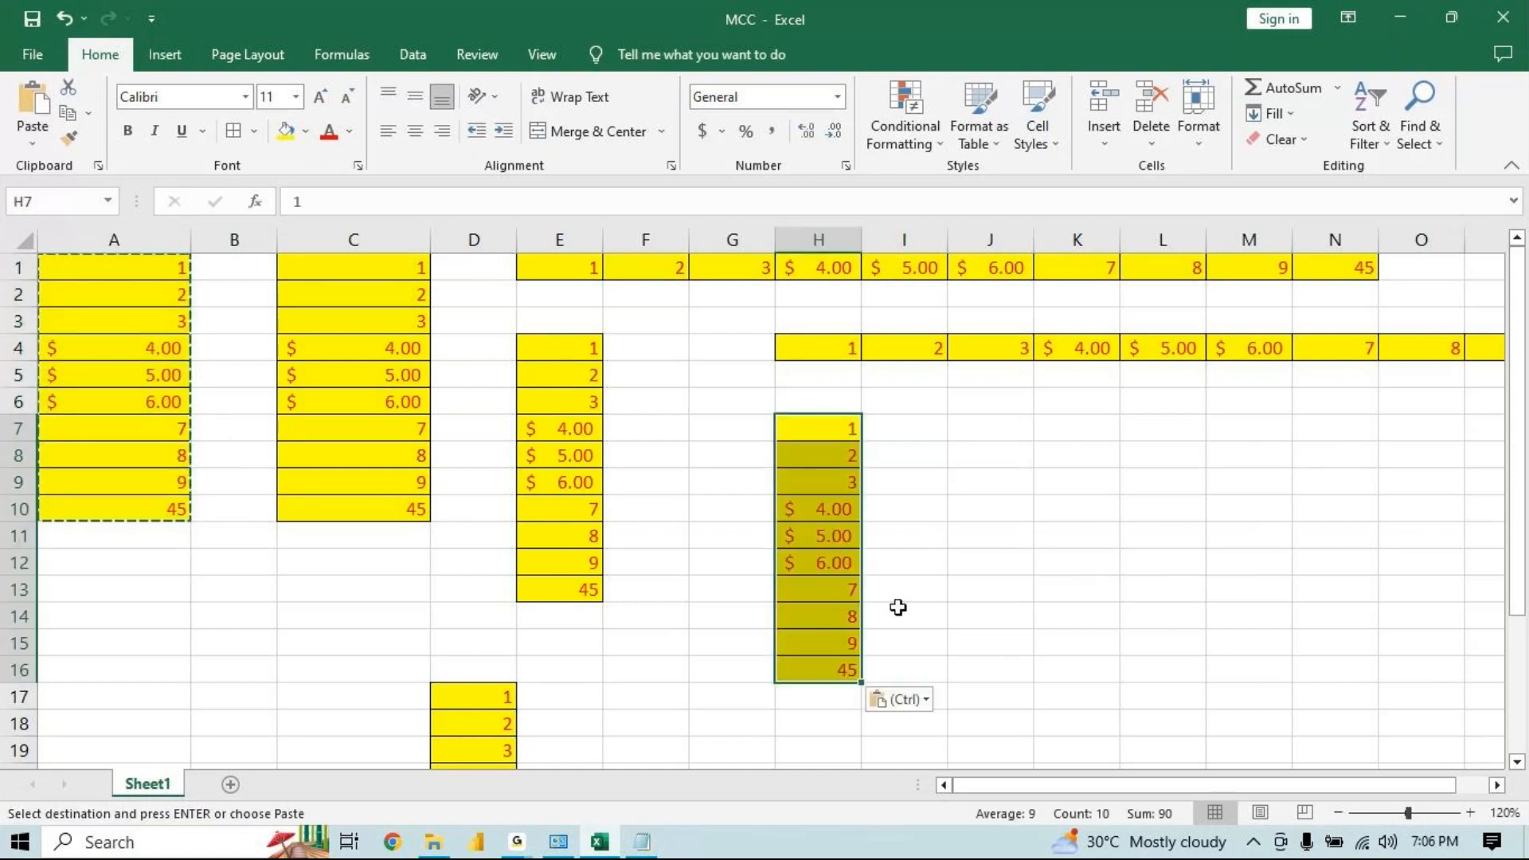
pyautogui.click(899, 701)
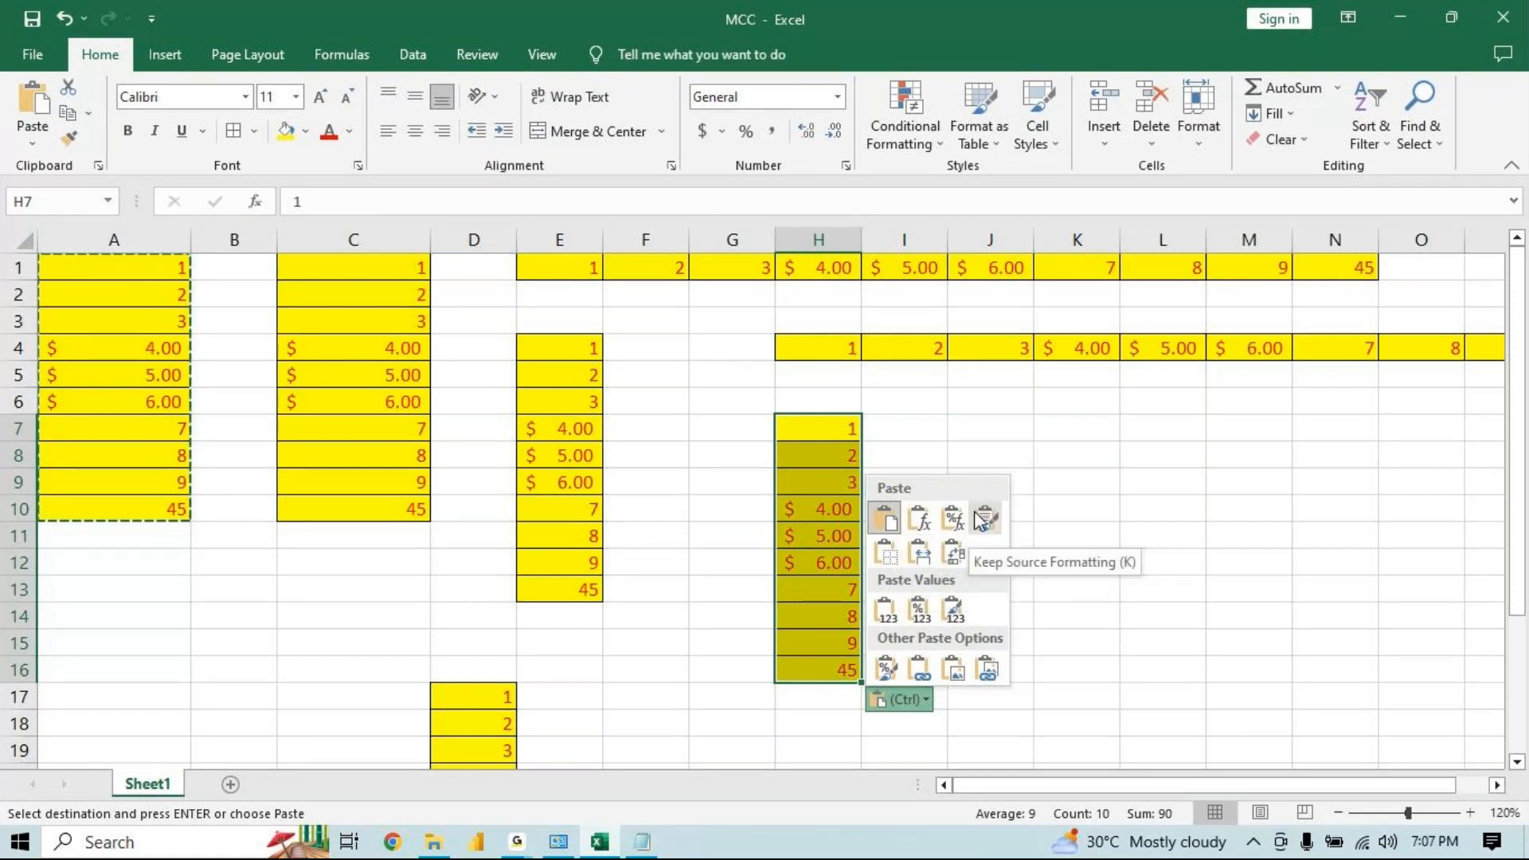
pyautogui.click(955, 608)
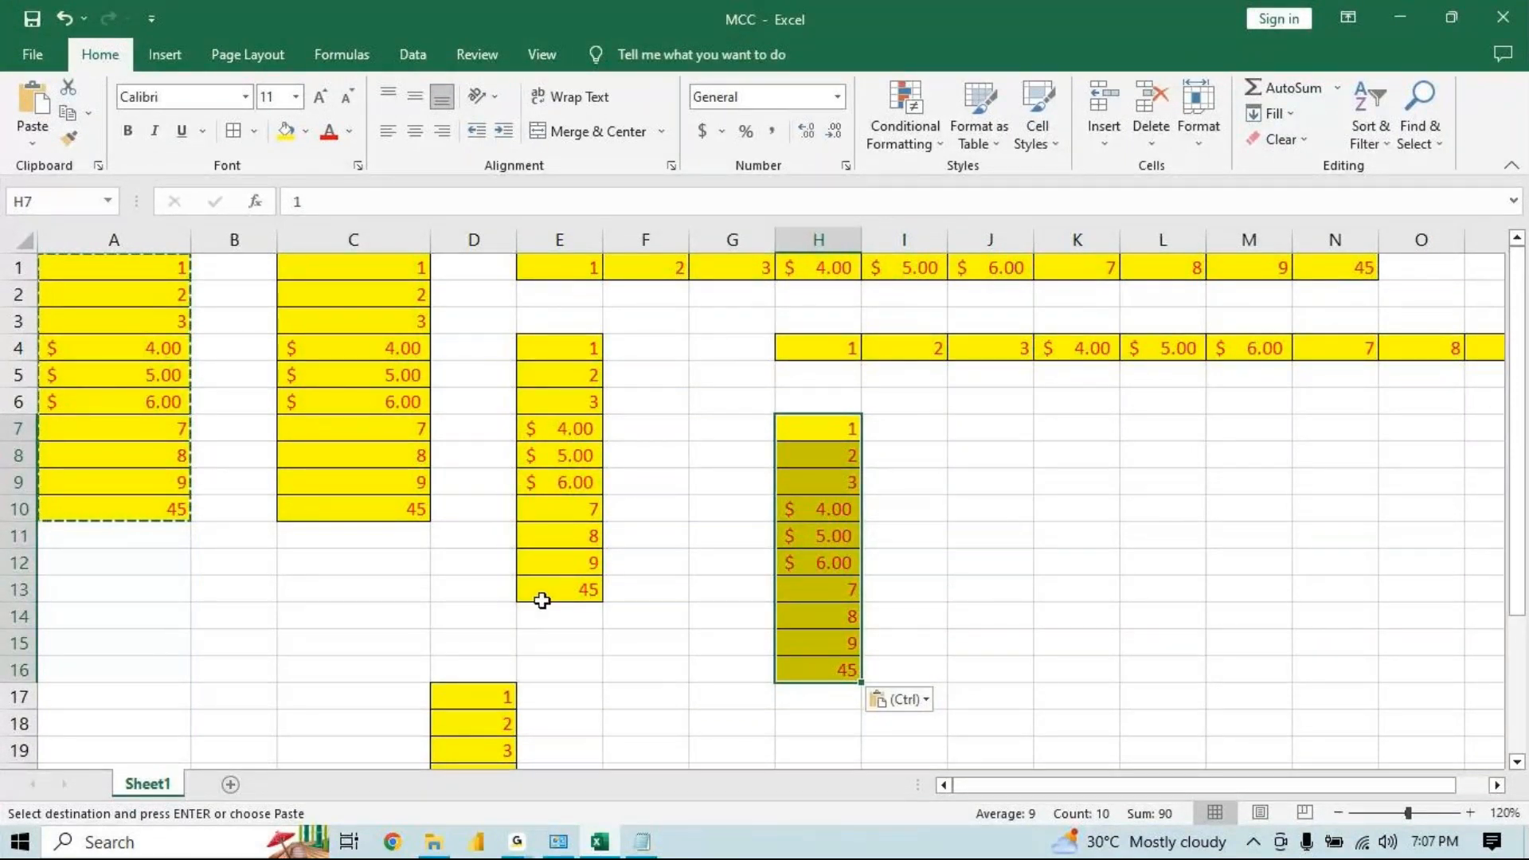
# Copy the A1:A10 block again and paste it starting at cell A29
pyautogui.click(584, 591)
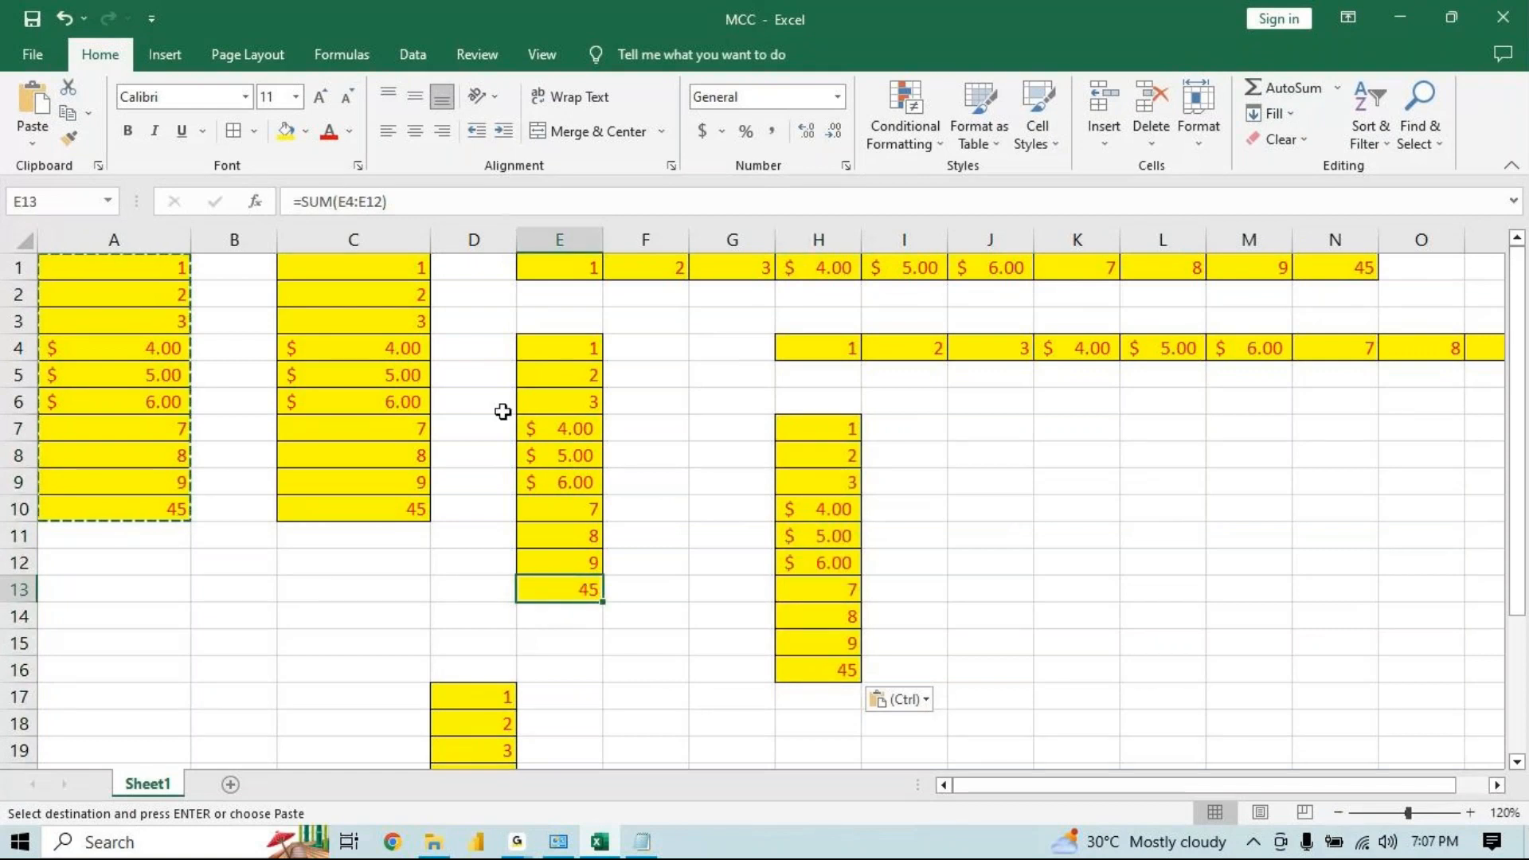
pyautogui.click(529, 457)
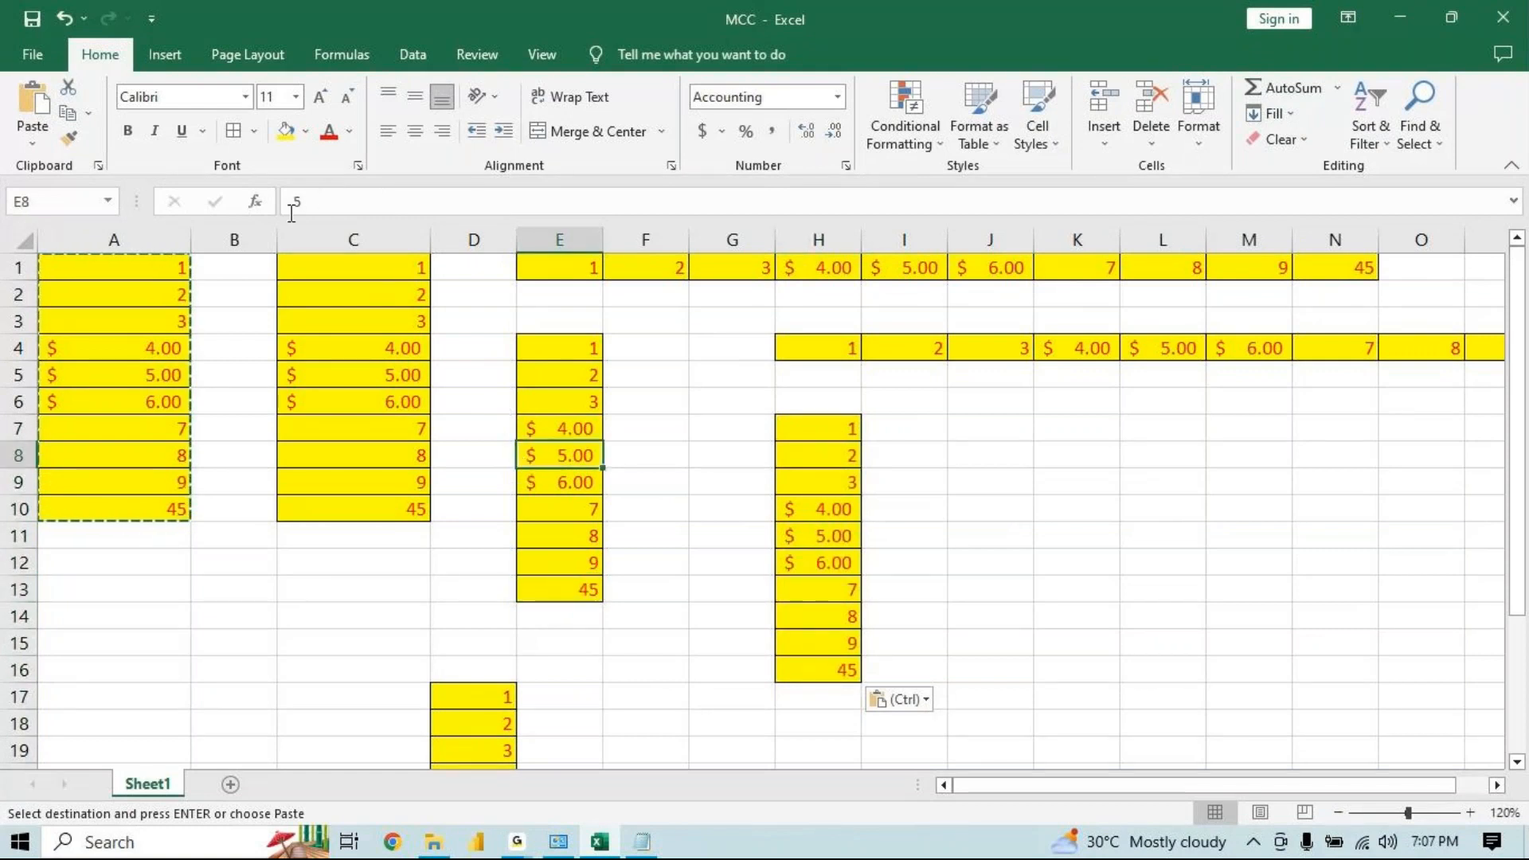
pyautogui.press('Escape')
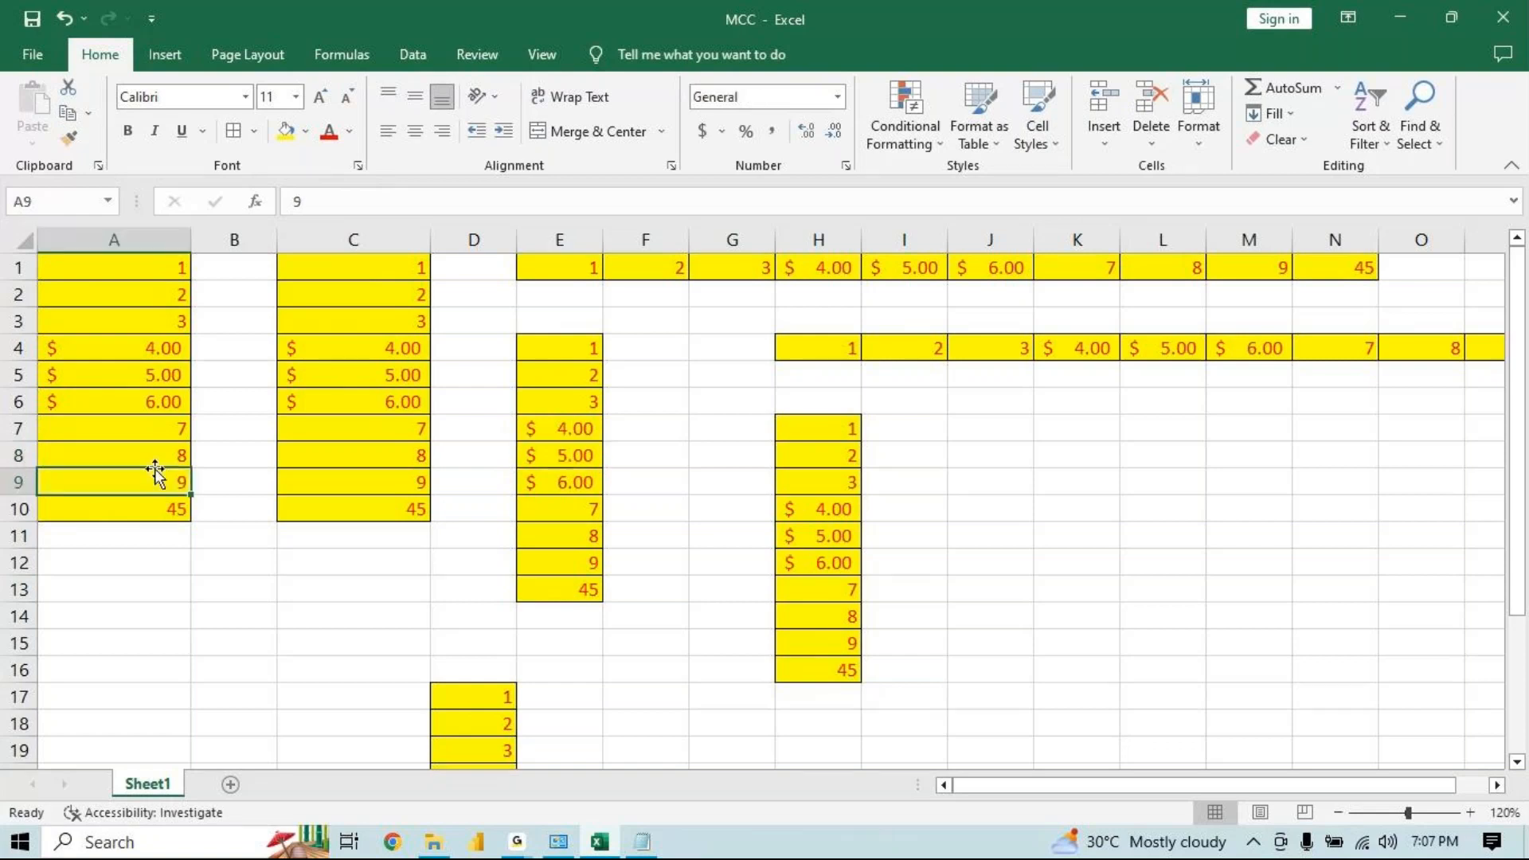
pyautogui.click(176, 481)
pyautogui.hotkey('ctrl', 'a')
pyautogui.hotkey('ctrl', 'c')
pyautogui.press('Down')
pyautogui.press('Down')
pyautogui.press('Down')
pyautogui.press('Down')
pyautogui.press('Down')
pyautogui.press('Down')
pyautogui.press('Down')
pyautogui.press('Down')
pyautogui.press('Down')
pyautogui.press('Down')
pyautogui.press('Down')
pyautogui.press('Down')
pyautogui.press('Down')
pyautogui.press('Down')
pyautogui.press('Down')
pyautogui.press('Down')
pyautogui.press('Down')
pyautogui.press('Down')
pyautogui.press('Down')
pyautogui.press('Down')
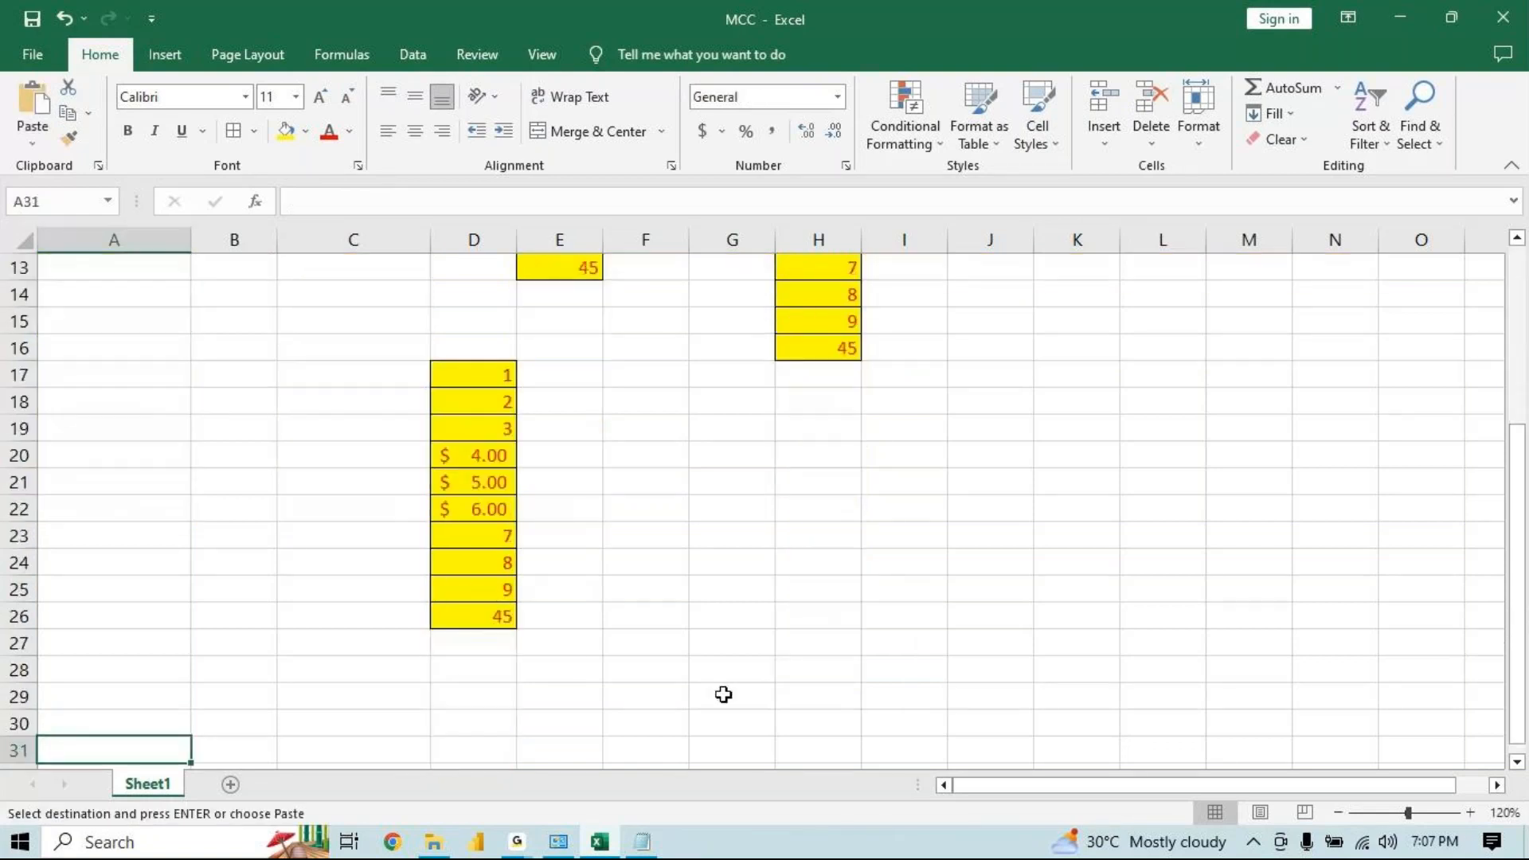
pyautogui.press('Down')
pyautogui.press('Down')
pyautogui.press('Down')
pyautogui.press('Down')
pyautogui.press('Down')
pyautogui.press('Down')
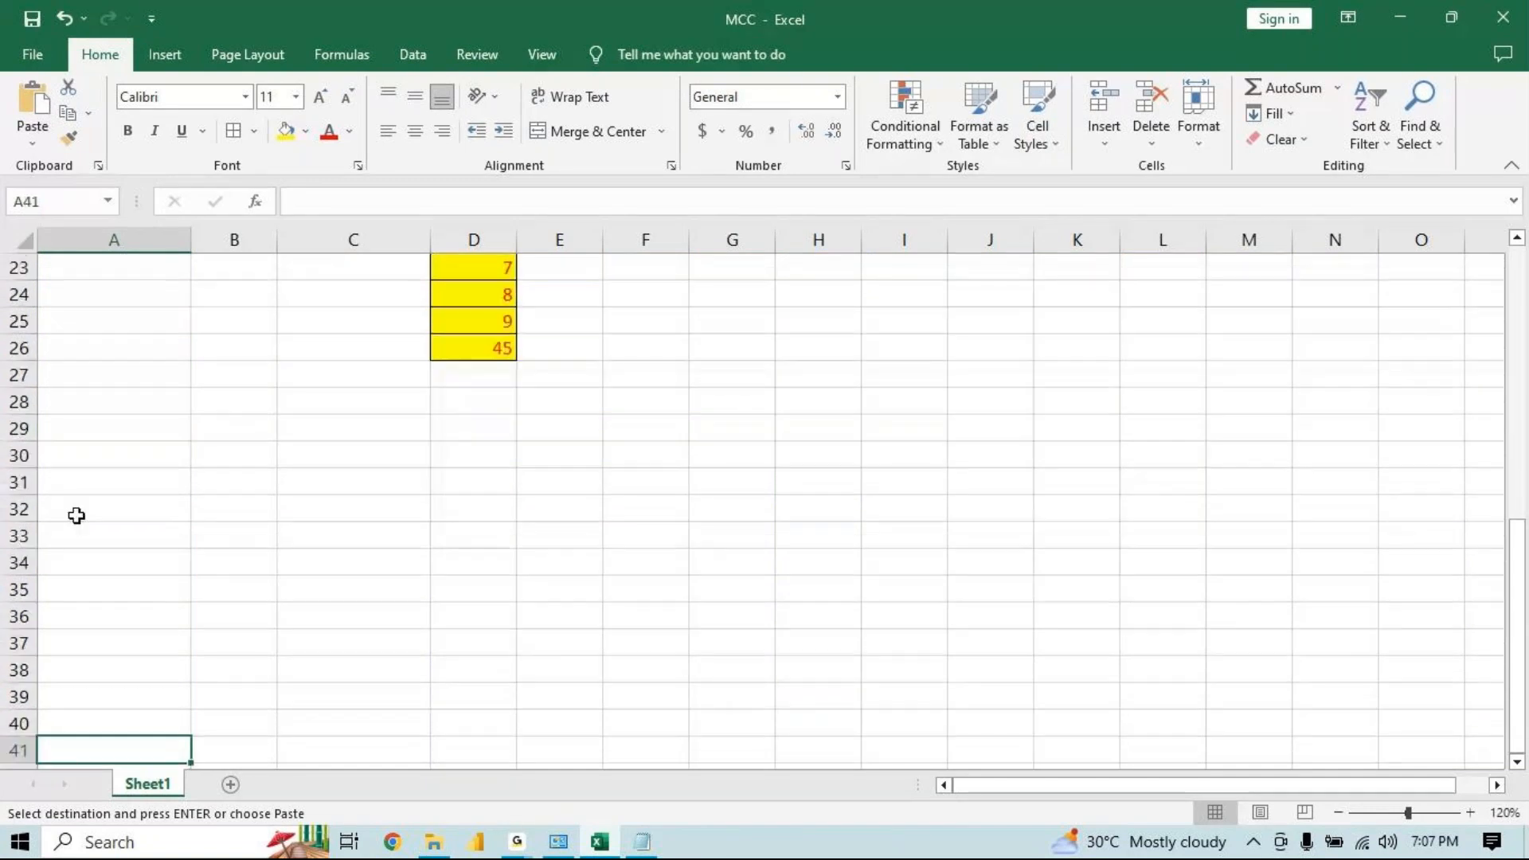
pyautogui.click(101, 420)
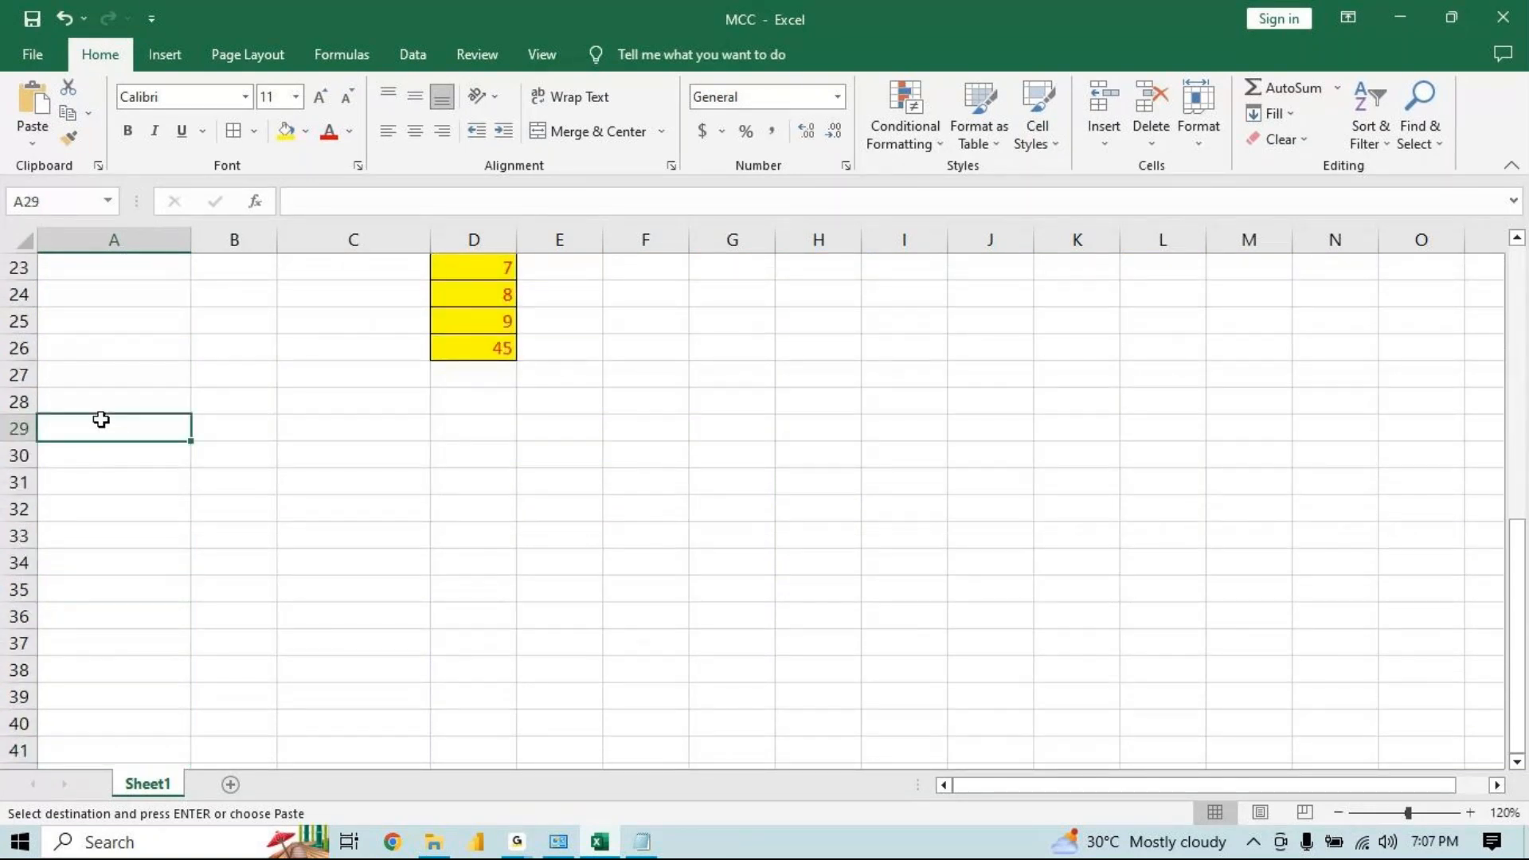
pyautogui.hotkey('ctrl', 'v')
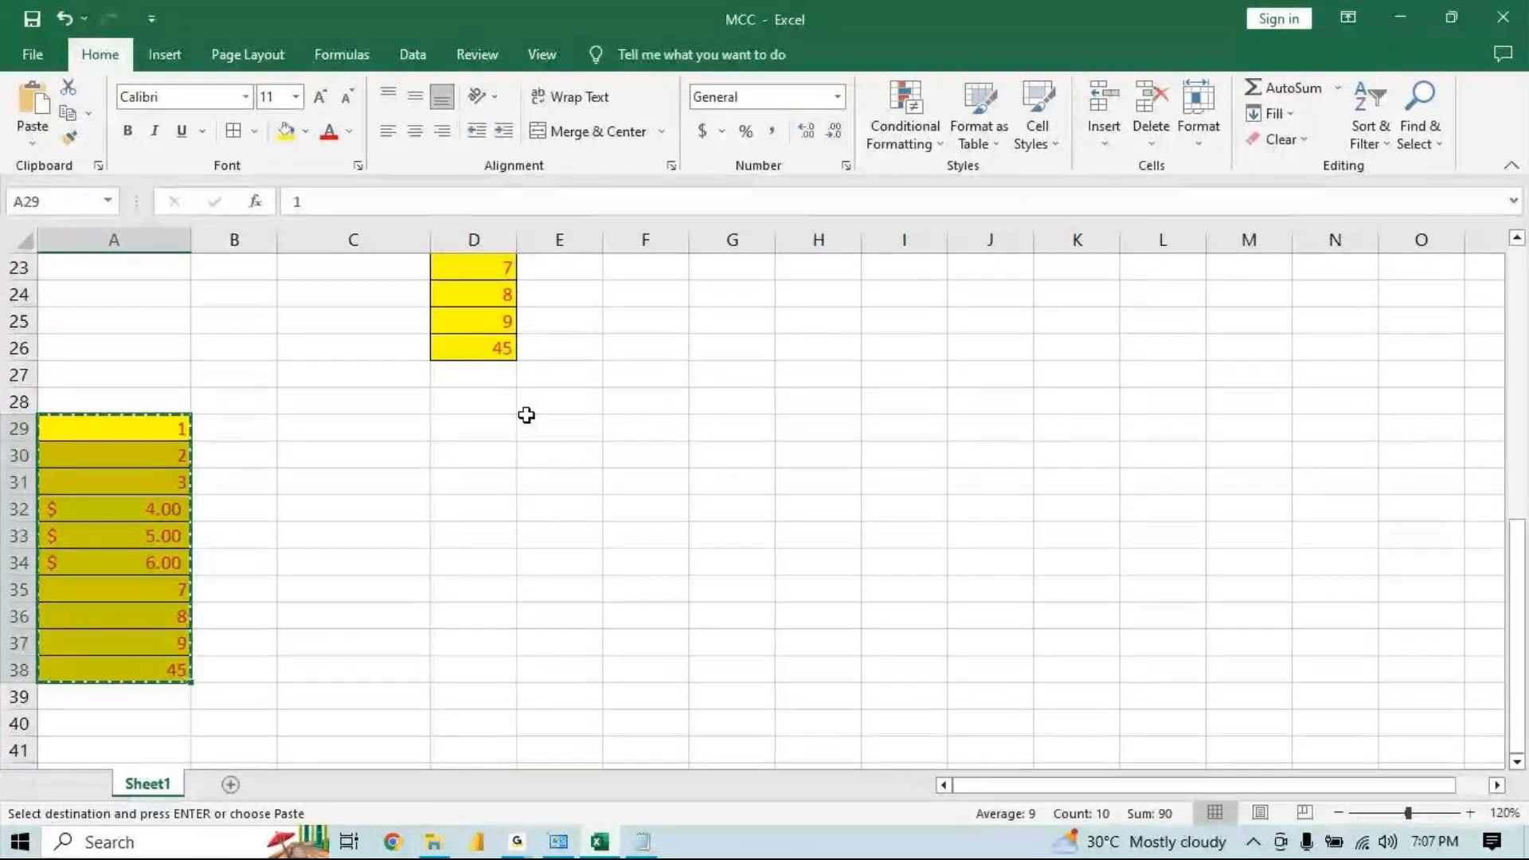
# Paste the block at E29 and switch it to the Values paste option
pyautogui.click(527, 415)
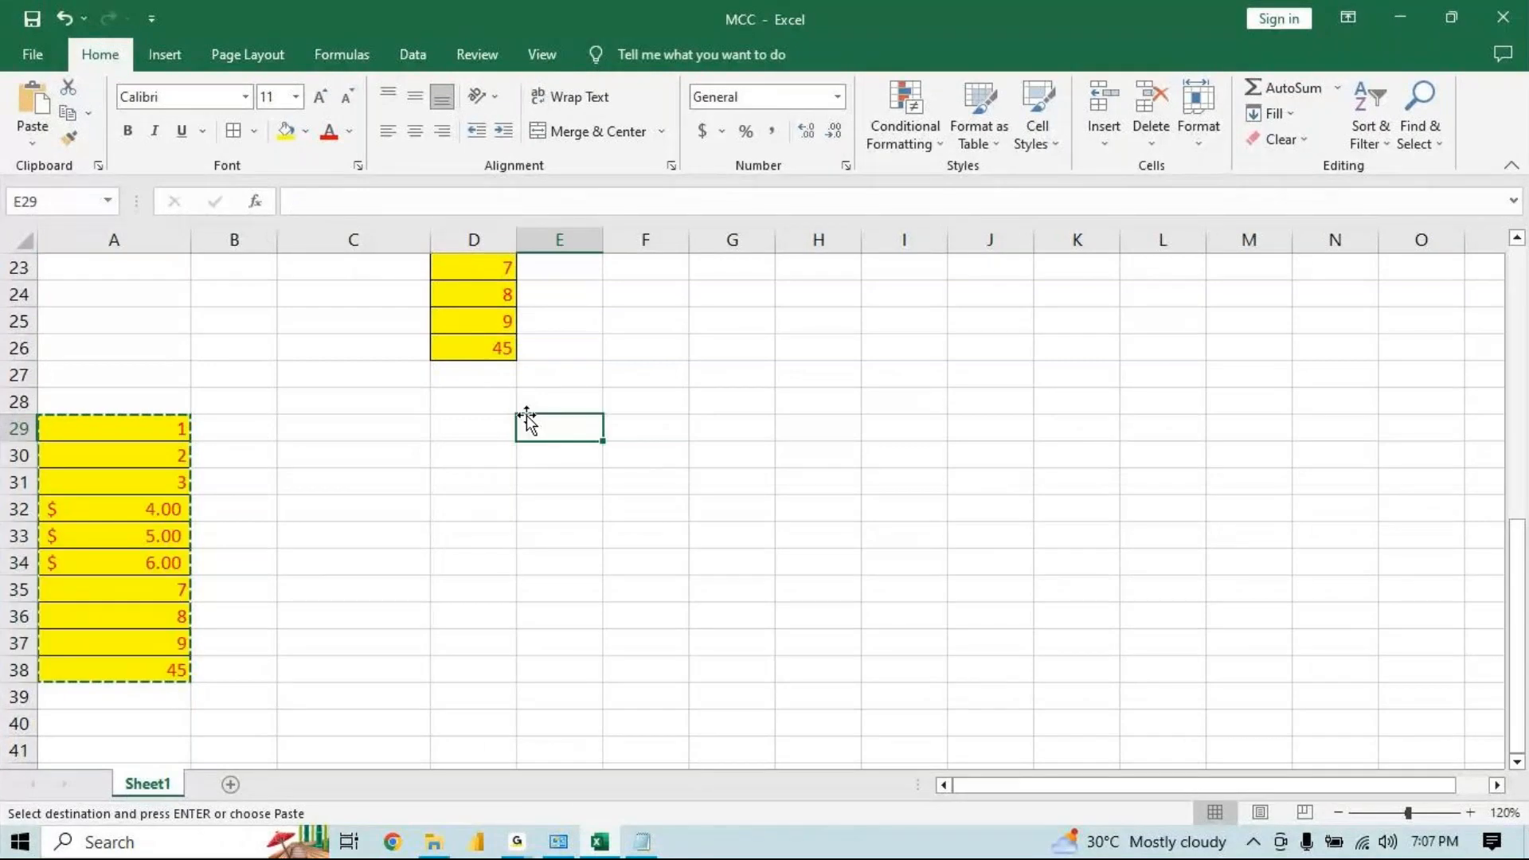
pyautogui.hotkey('ctrl', 'v')
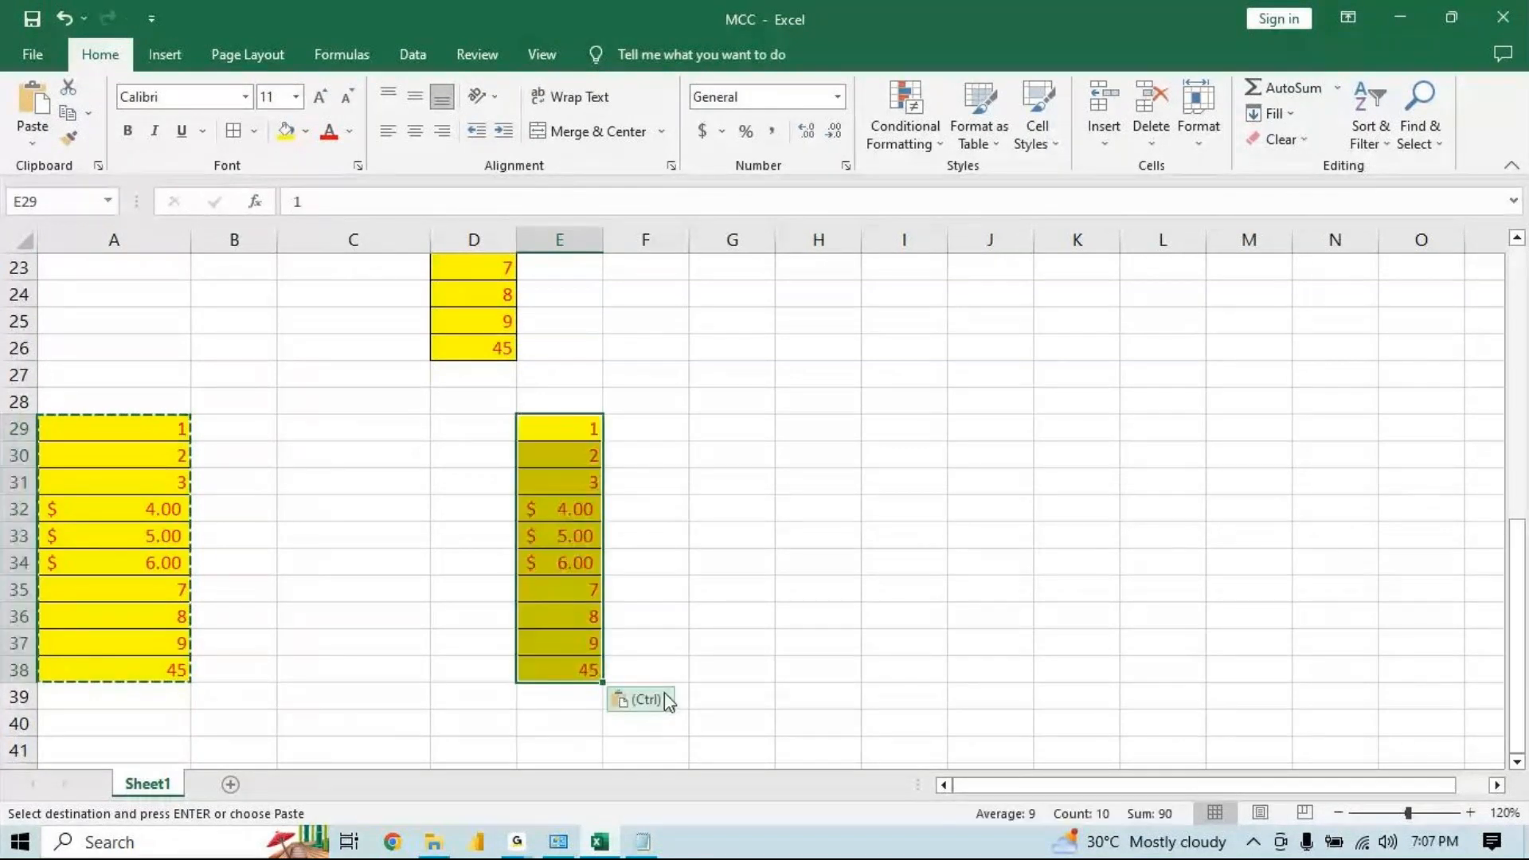
pyautogui.click(665, 700)
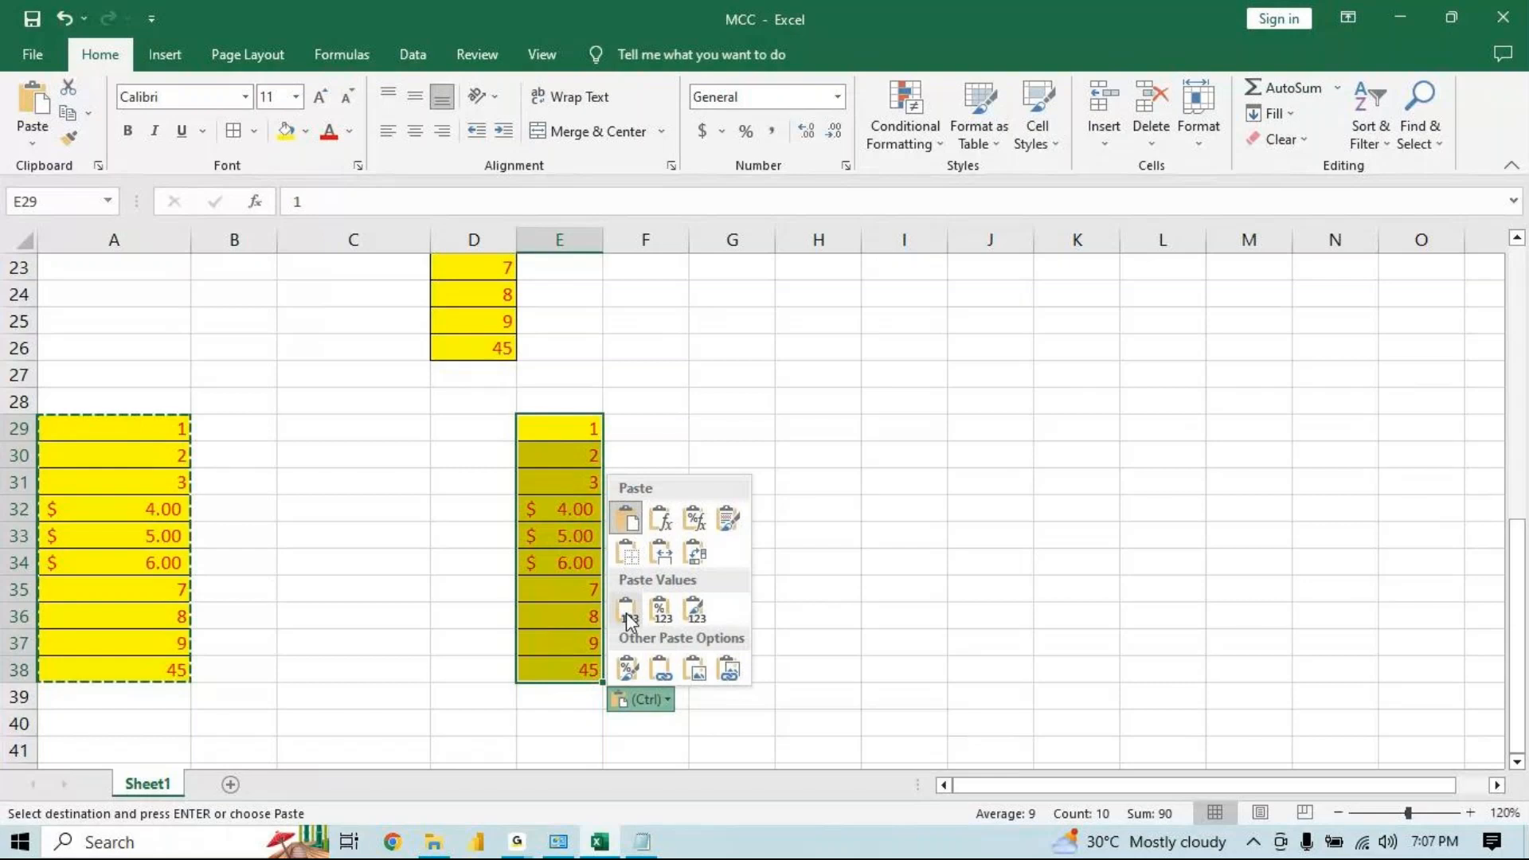
pyautogui.click(626, 613)
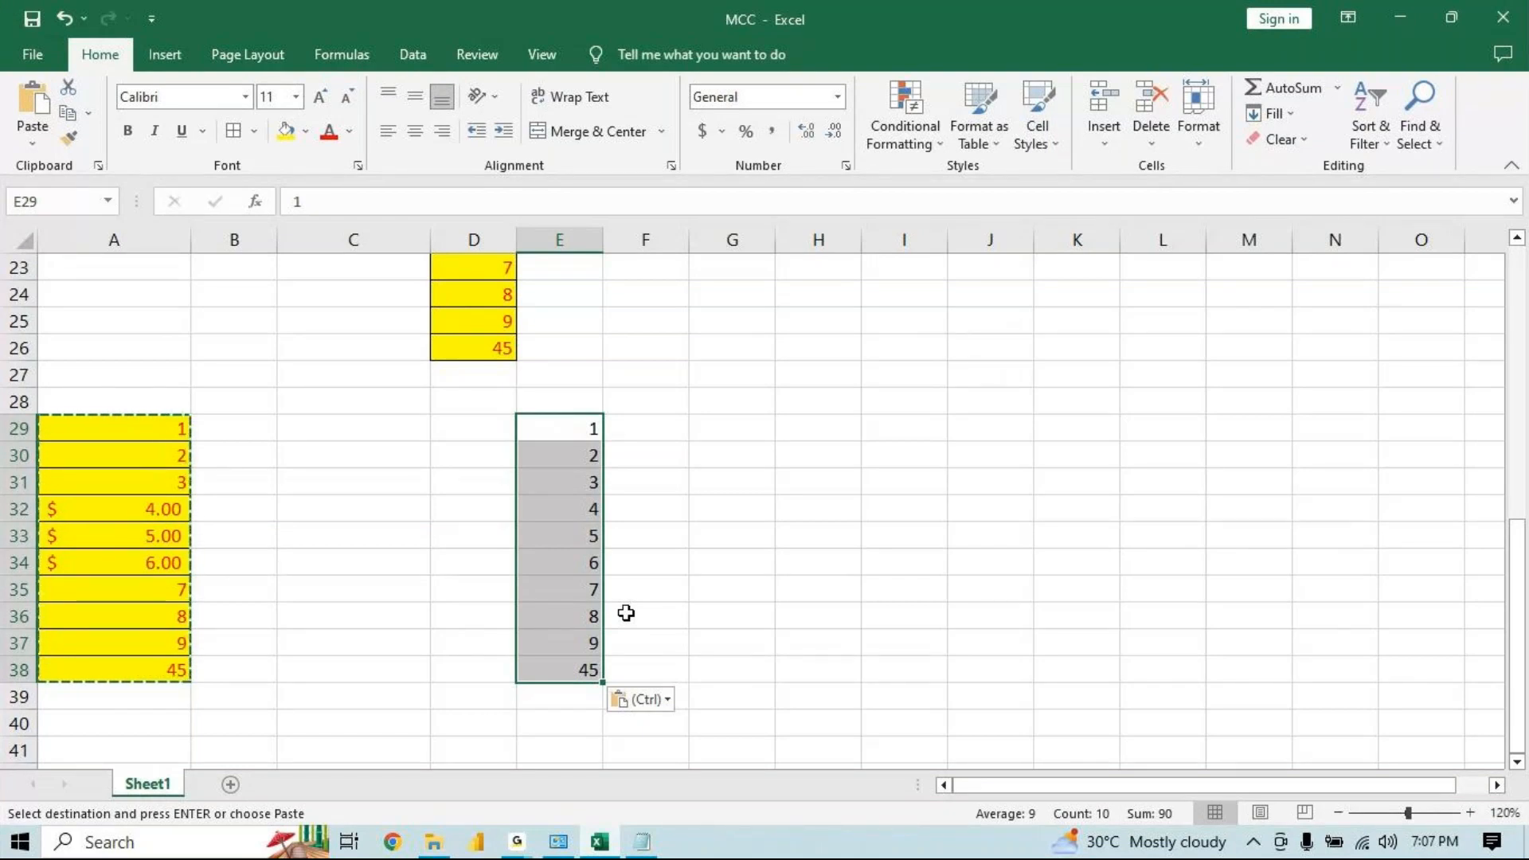
pyautogui.press('ctrl')
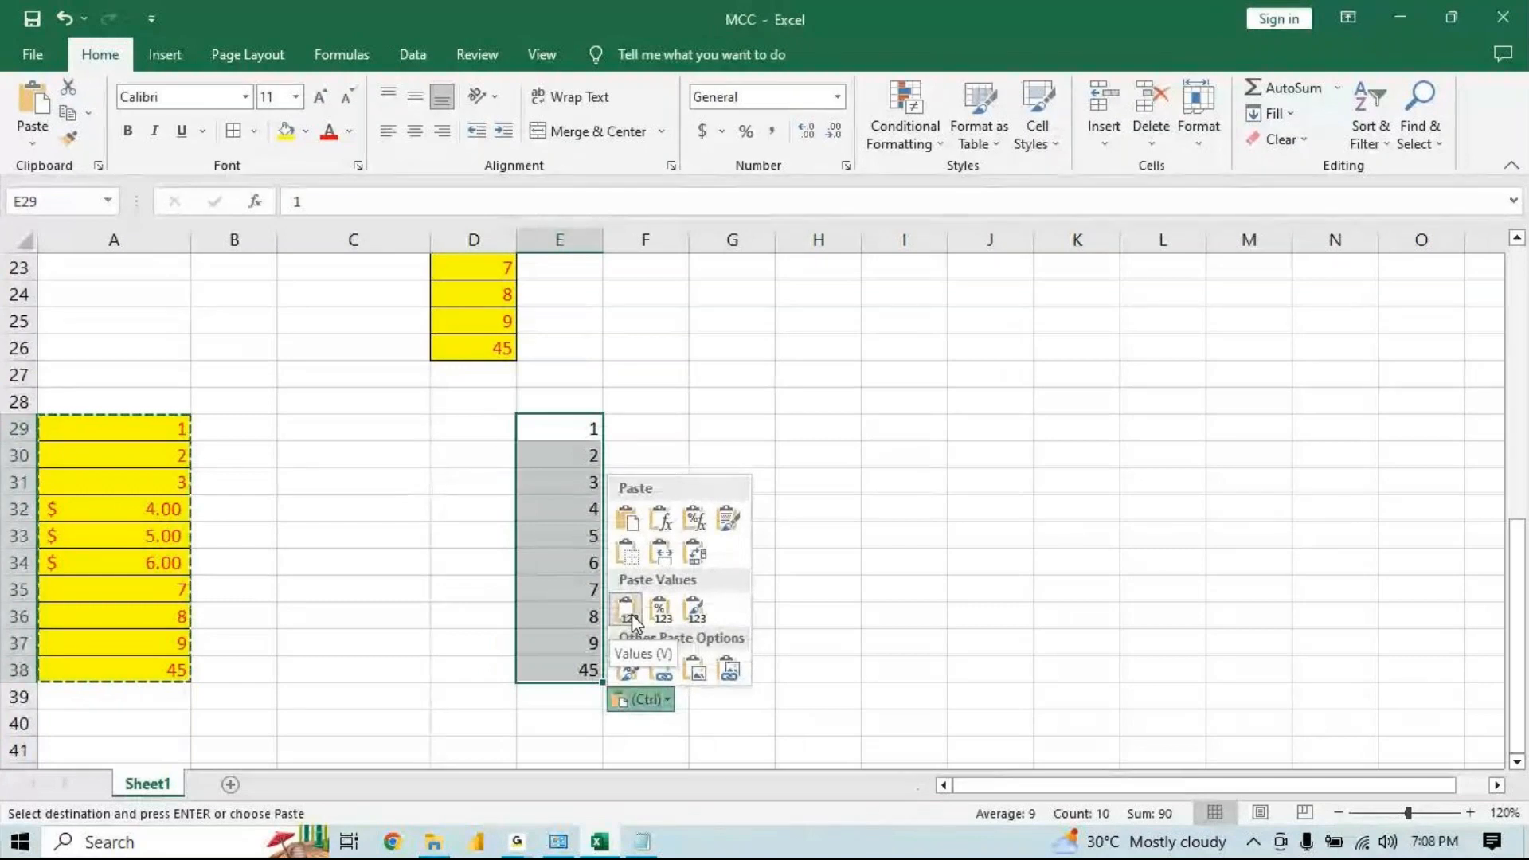
# Change the paste option of the E29 block to Values & Number Formatting
pyautogui.click(629, 610)
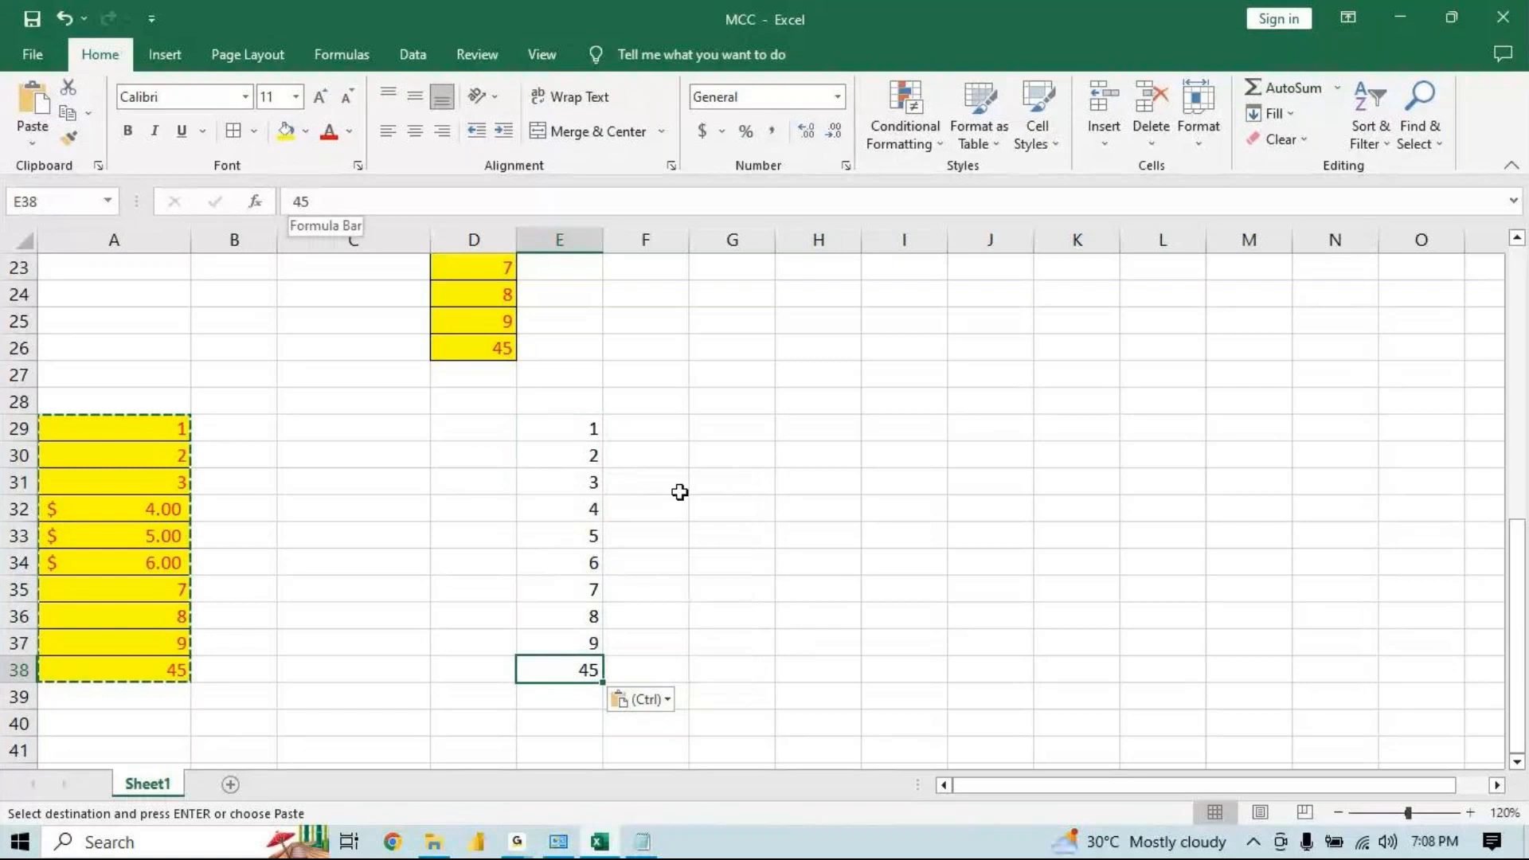
pyautogui.press('ctrl')
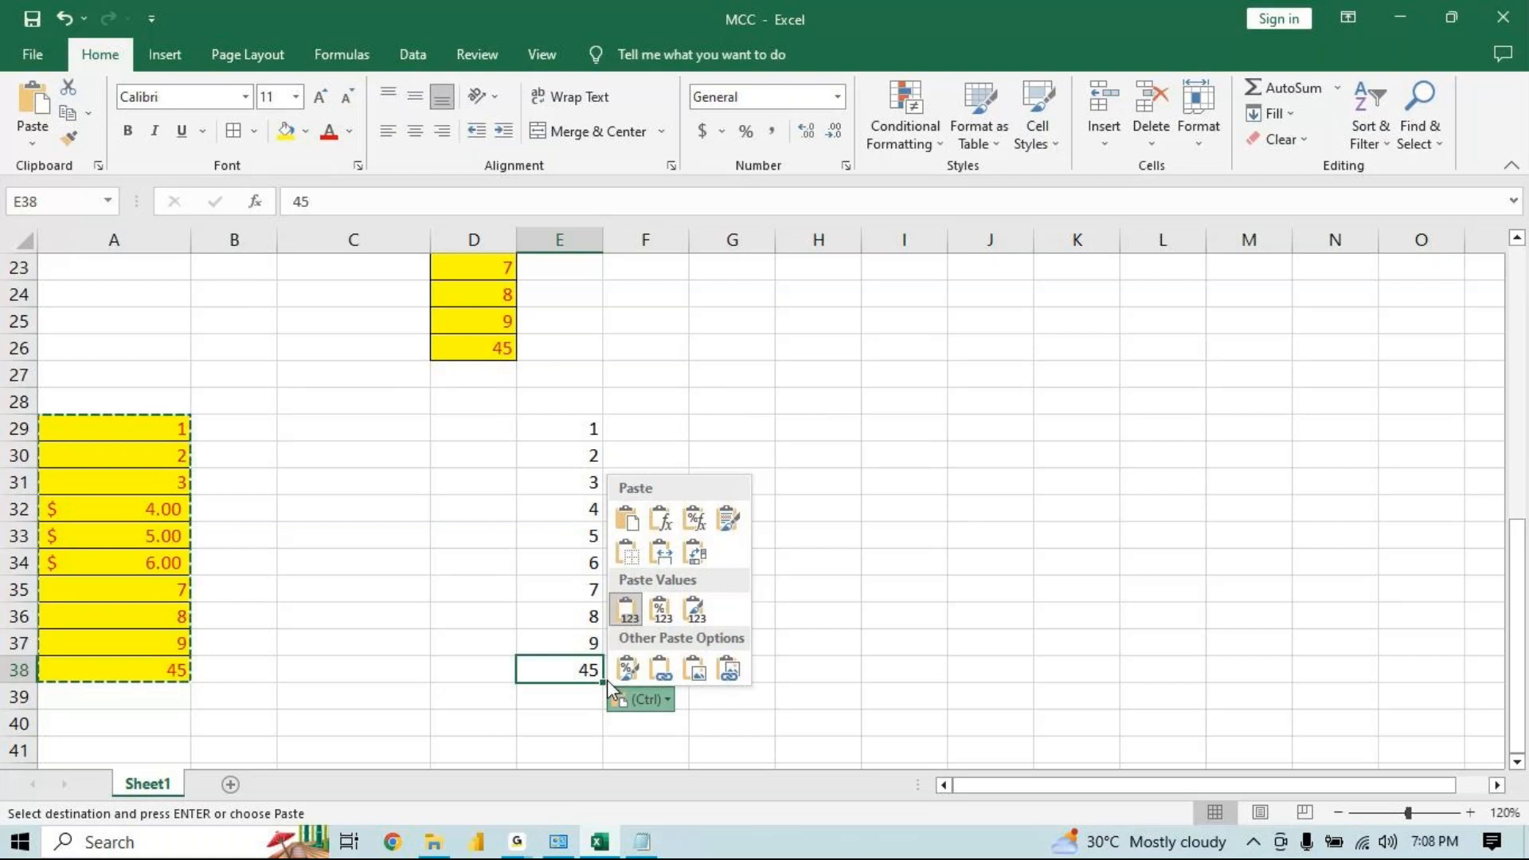
pyautogui.click(667, 609)
pyautogui.moveTo(557, 510); pyautogui.dragTo(557, 557)
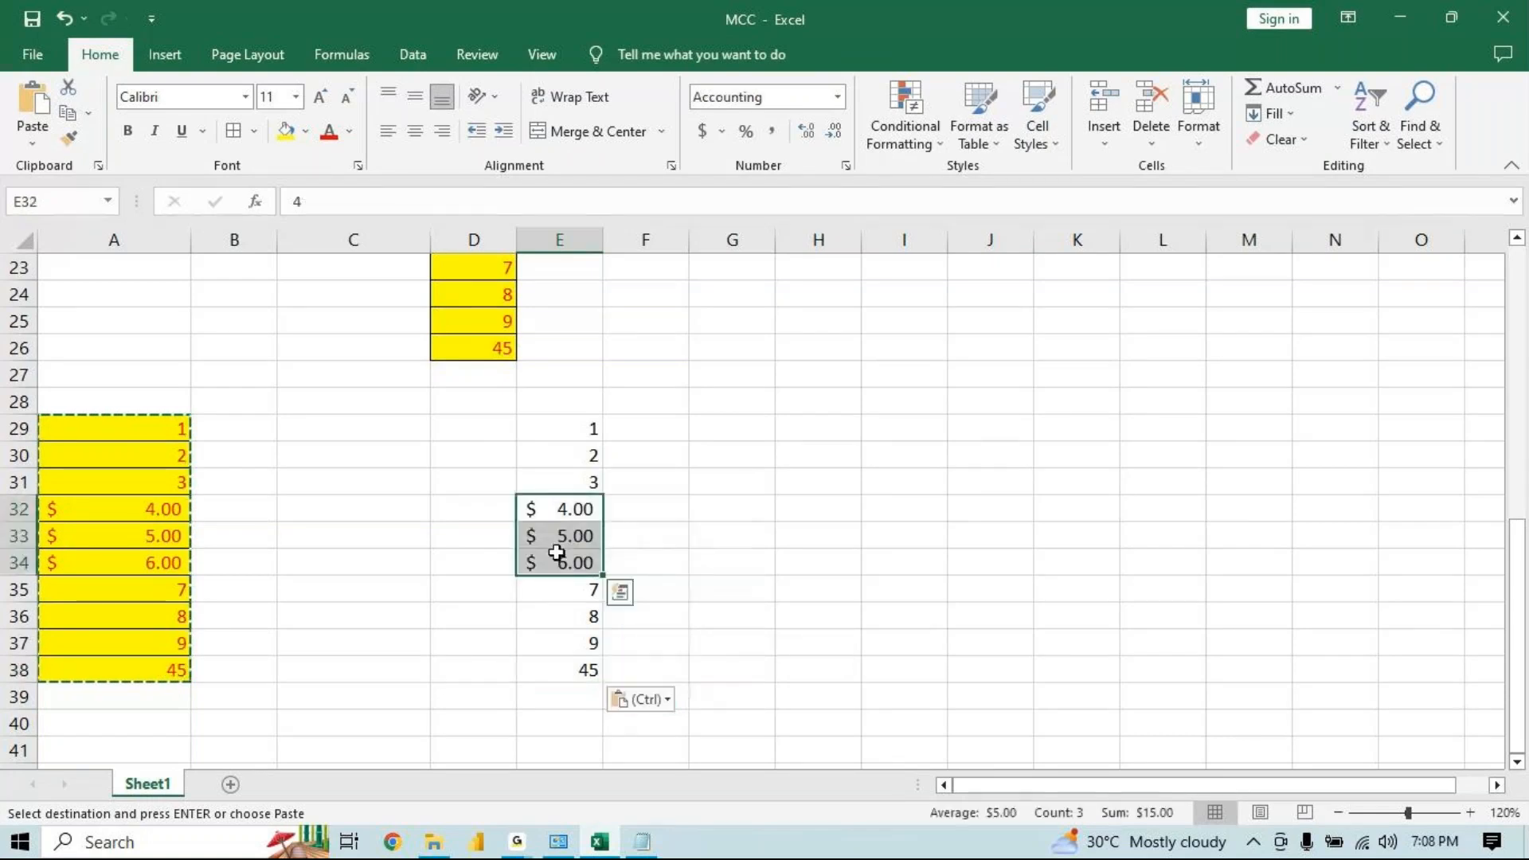
pyautogui.click(549, 669)
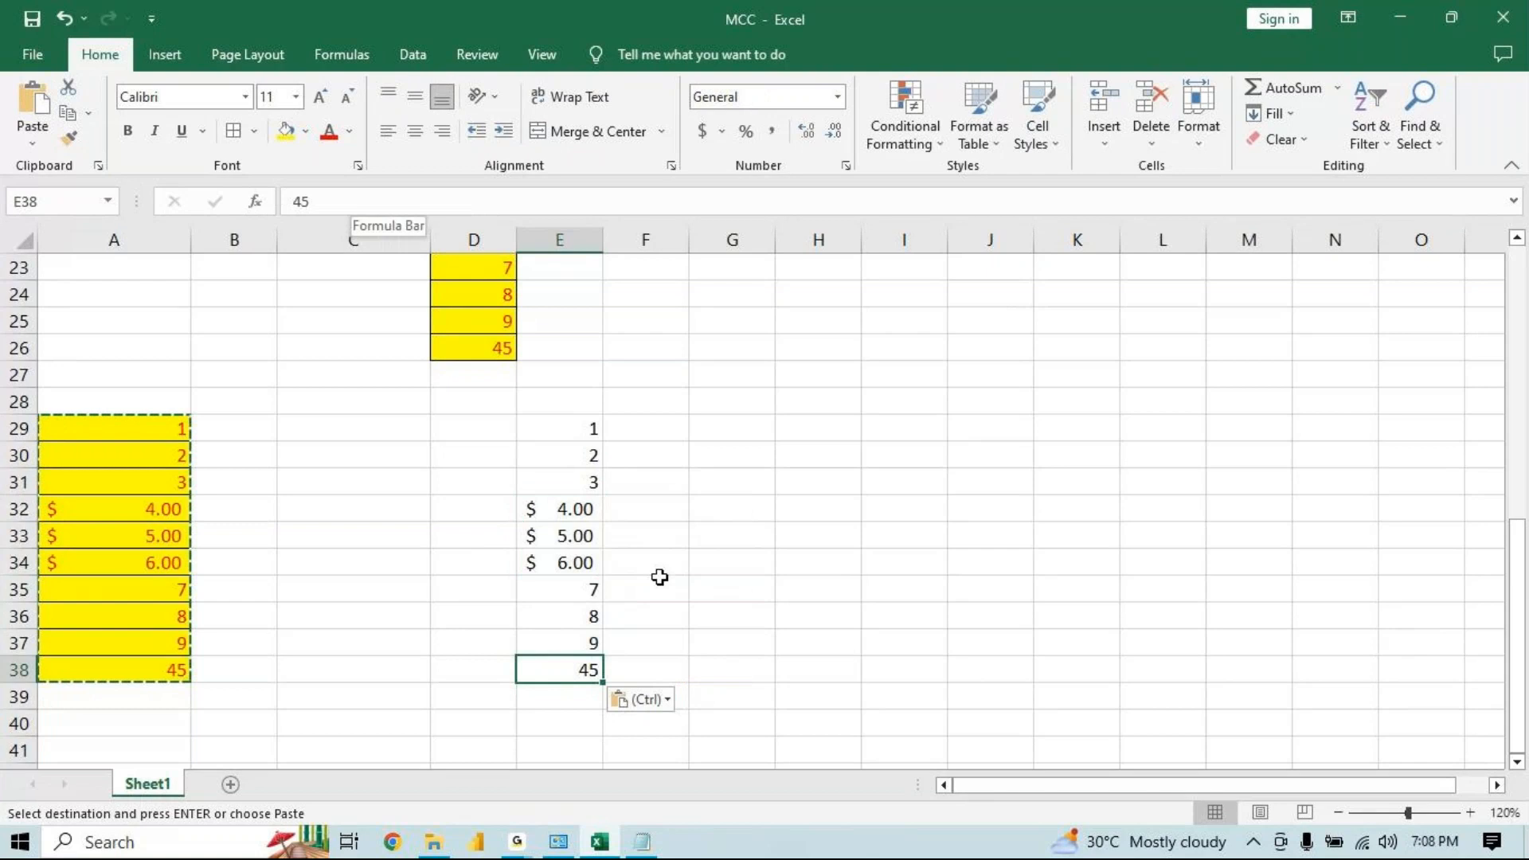
# Switch the E29 block's paste option to Values & Source Formatting
pyautogui.press('ctrl')
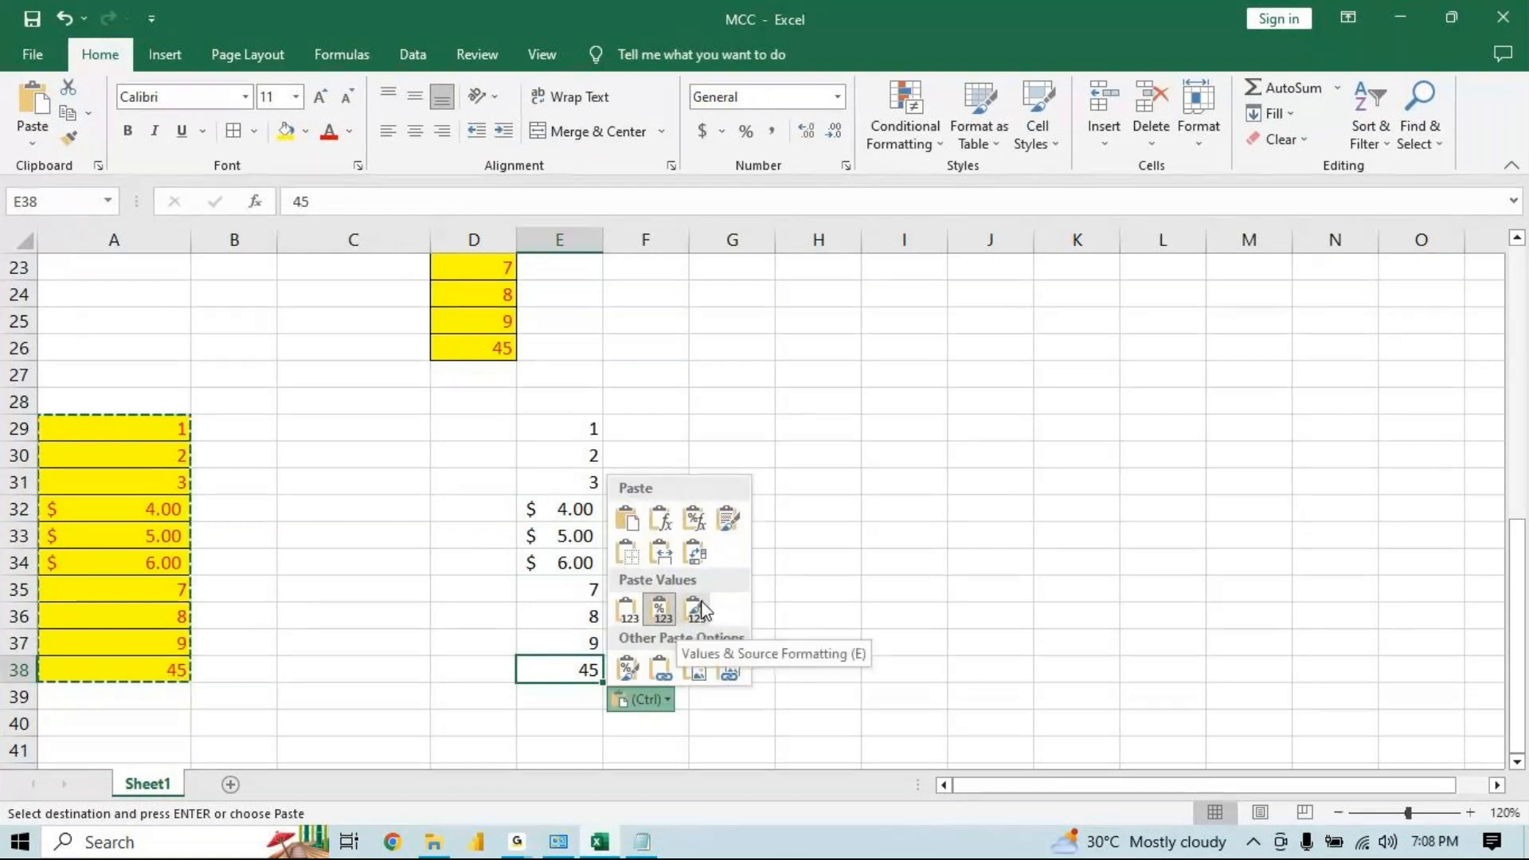
pyautogui.click(700, 610)
pyautogui.click(588, 513)
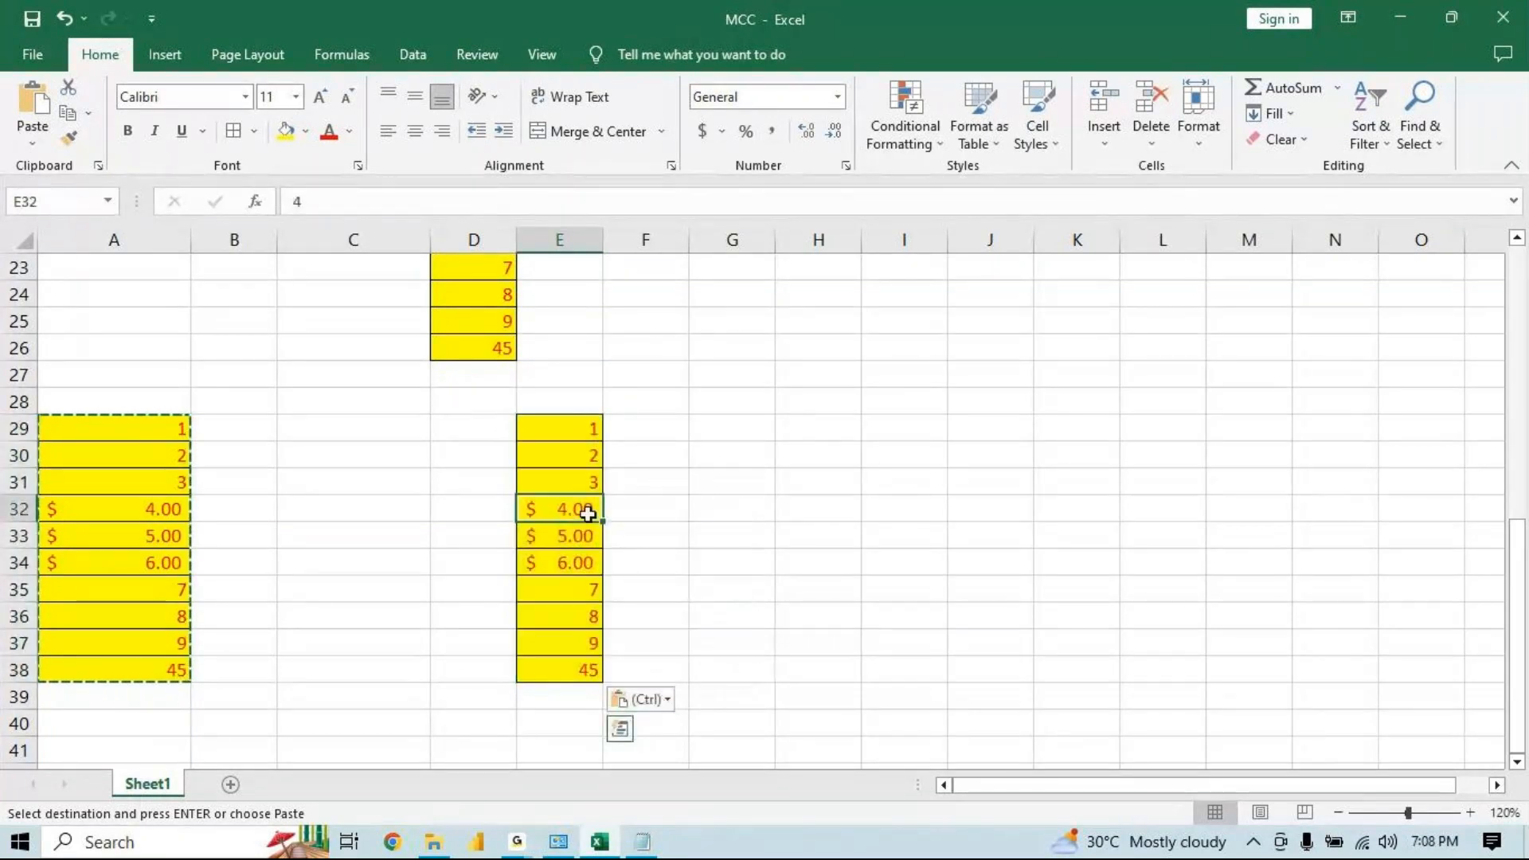
pyautogui.moveTo(587, 514); pyautogui.dragTo(573, 616)
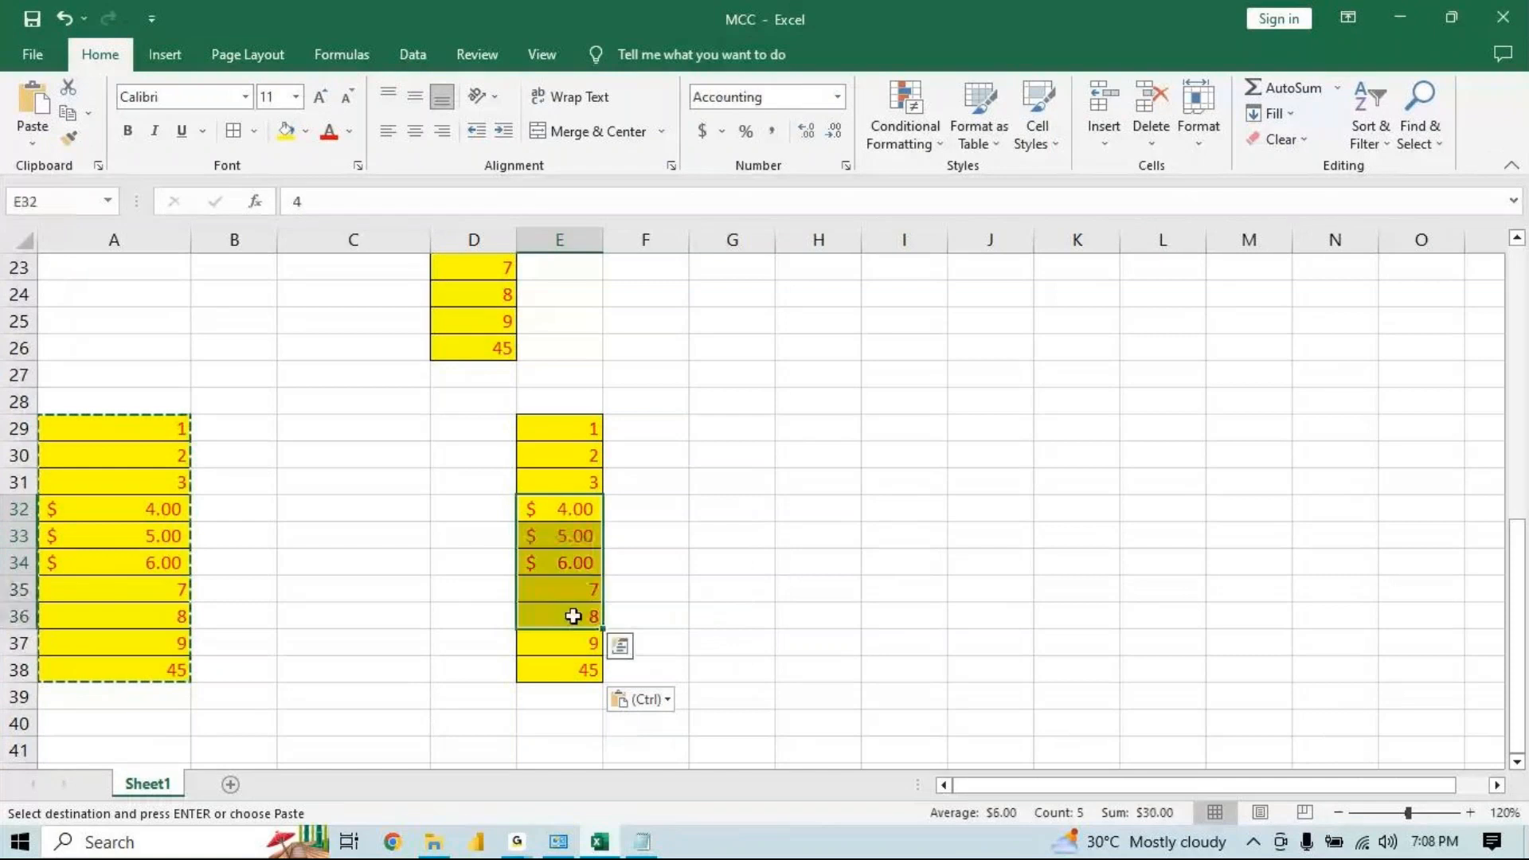
pyautogui.click(572, 671)
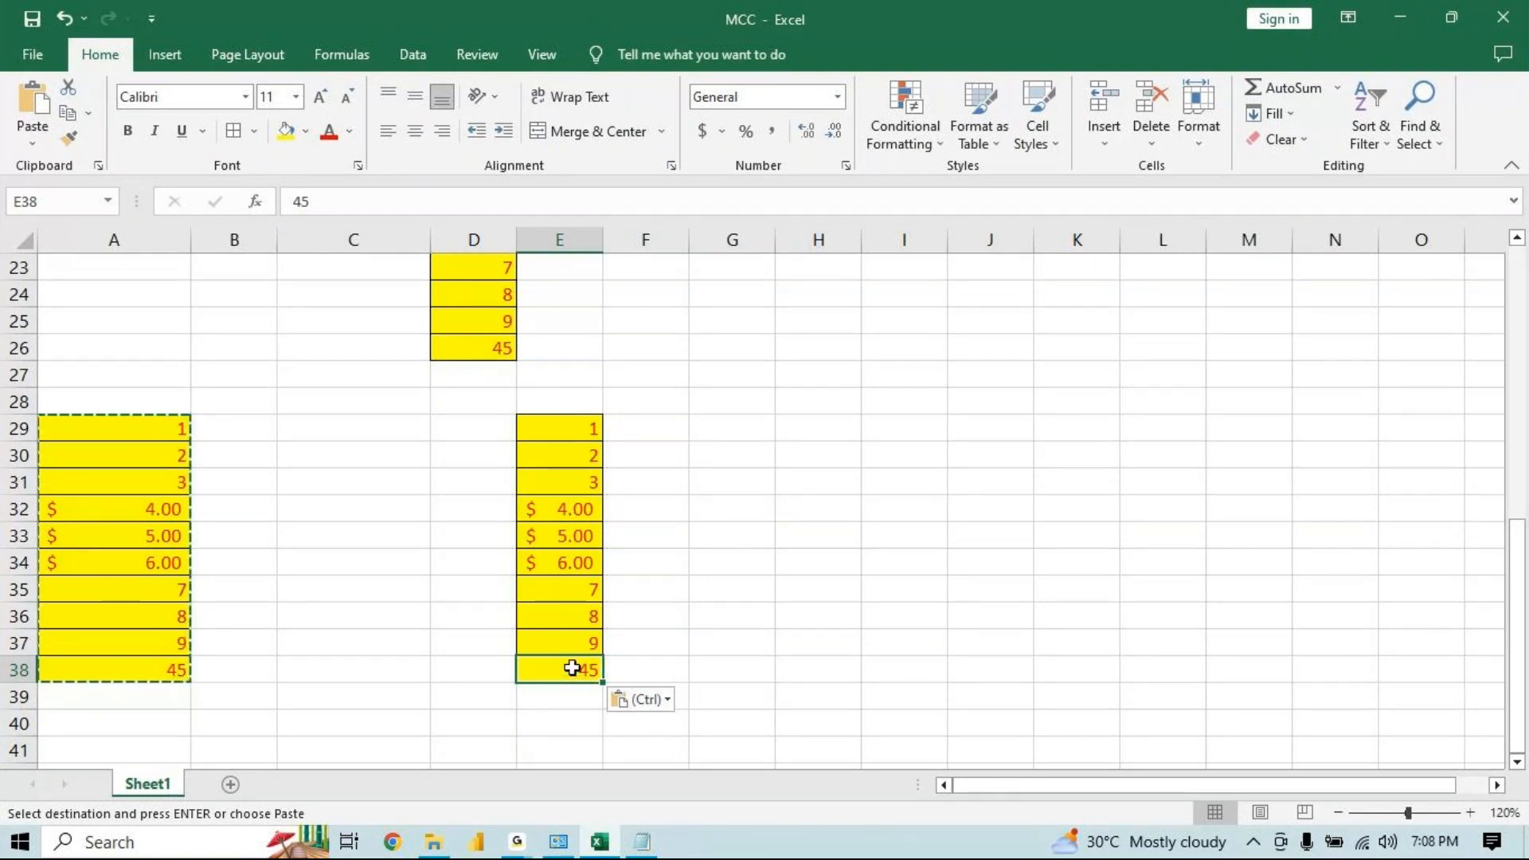
pyautogui.moveTo(578, 430); pyautogui.dragTo(575, 611)
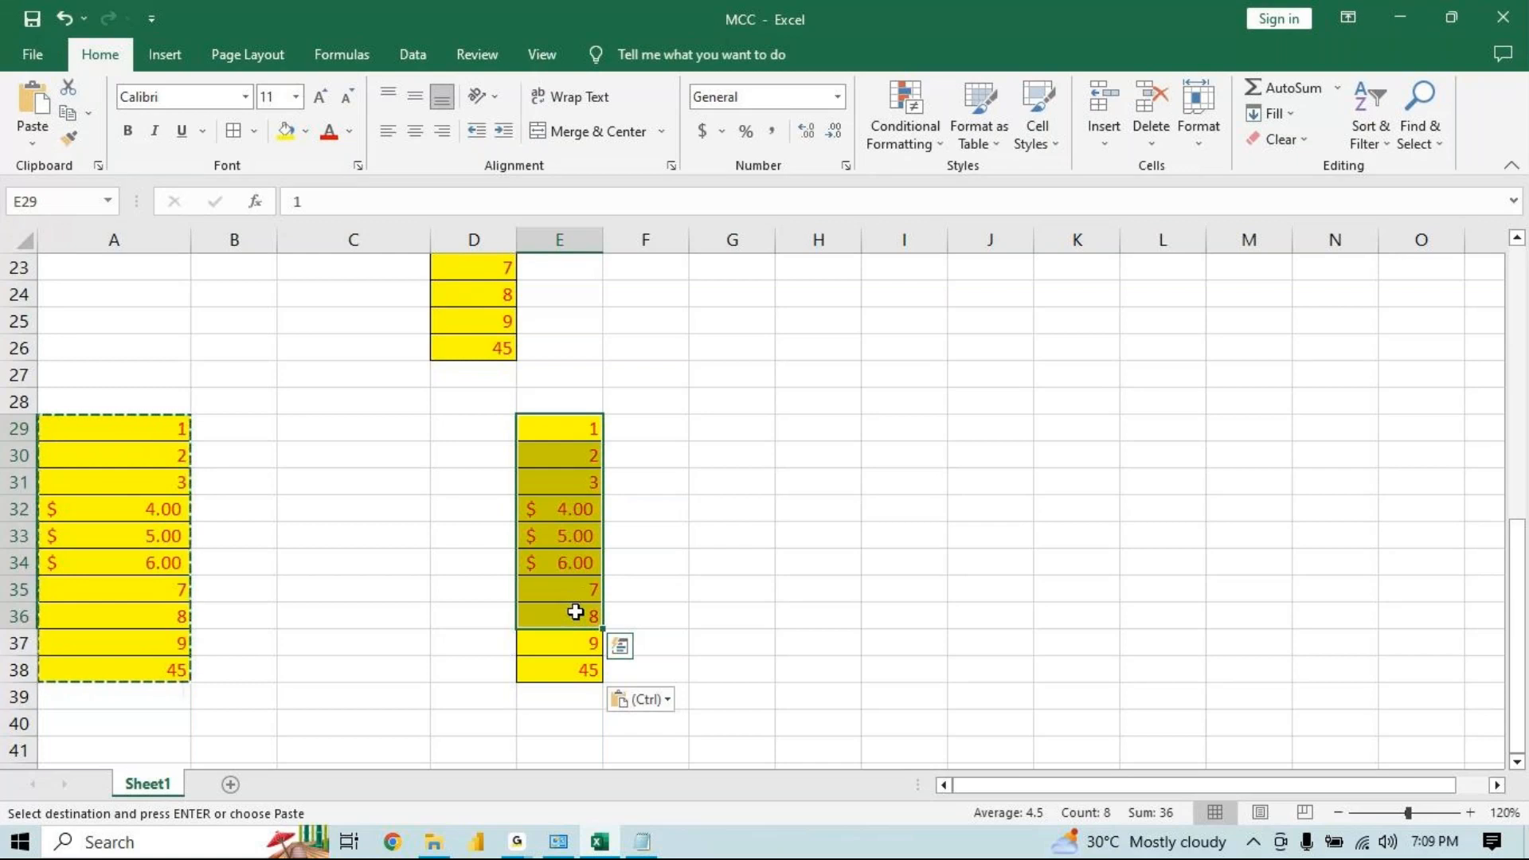
# Change the E29 block's paste option to Formatting only
pyautogui.click(641, 687)
pyautogui.click(641, 699)
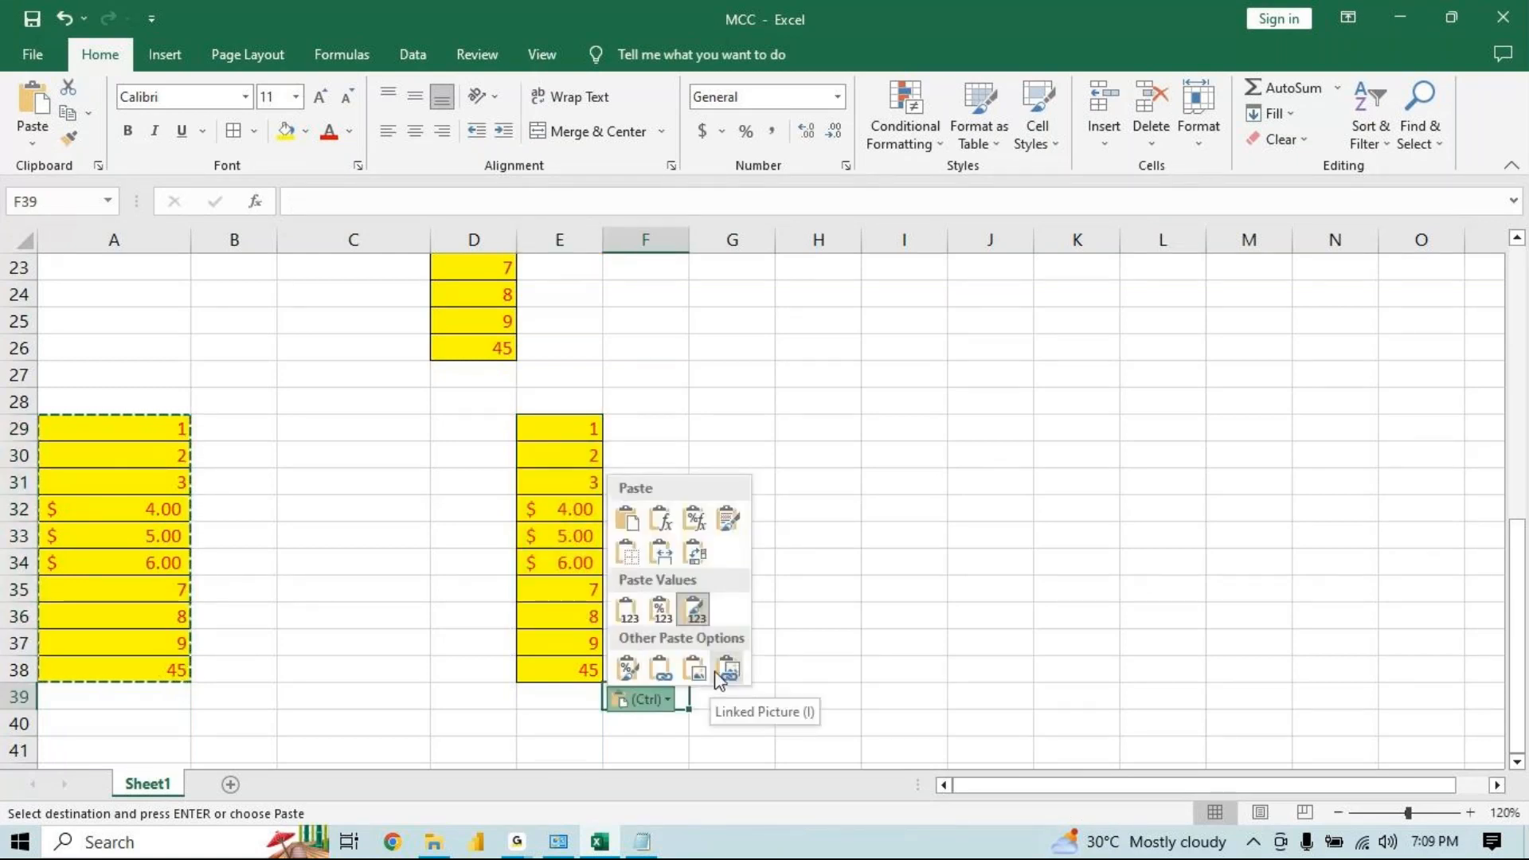
pyautogui.click(628, 667)
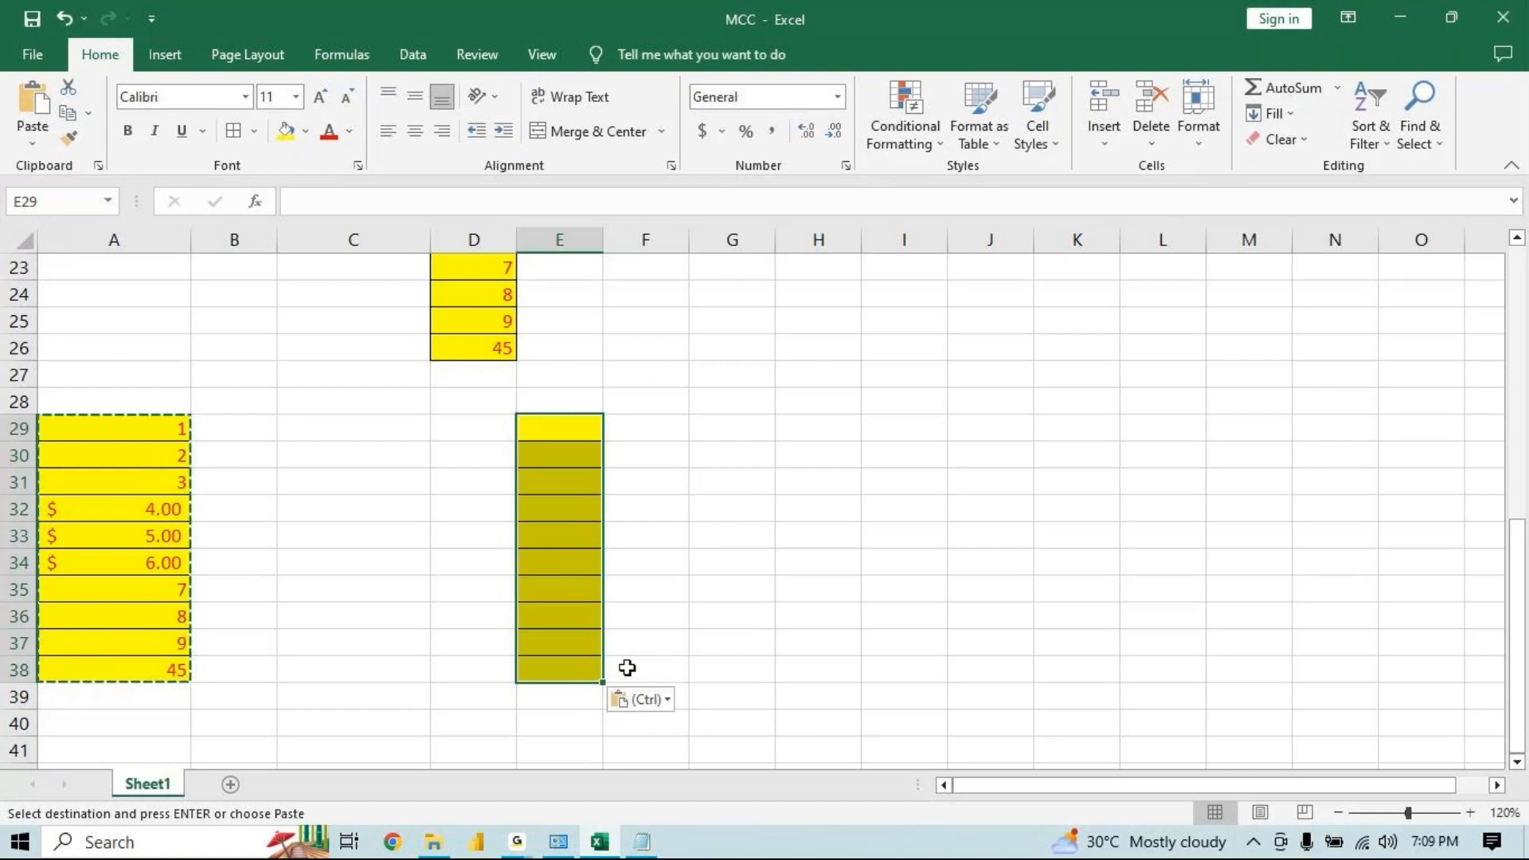
# Enter 1 in cell E29 and 5 in cell E32 of the formatted block
pyautogui.click(558, 430)
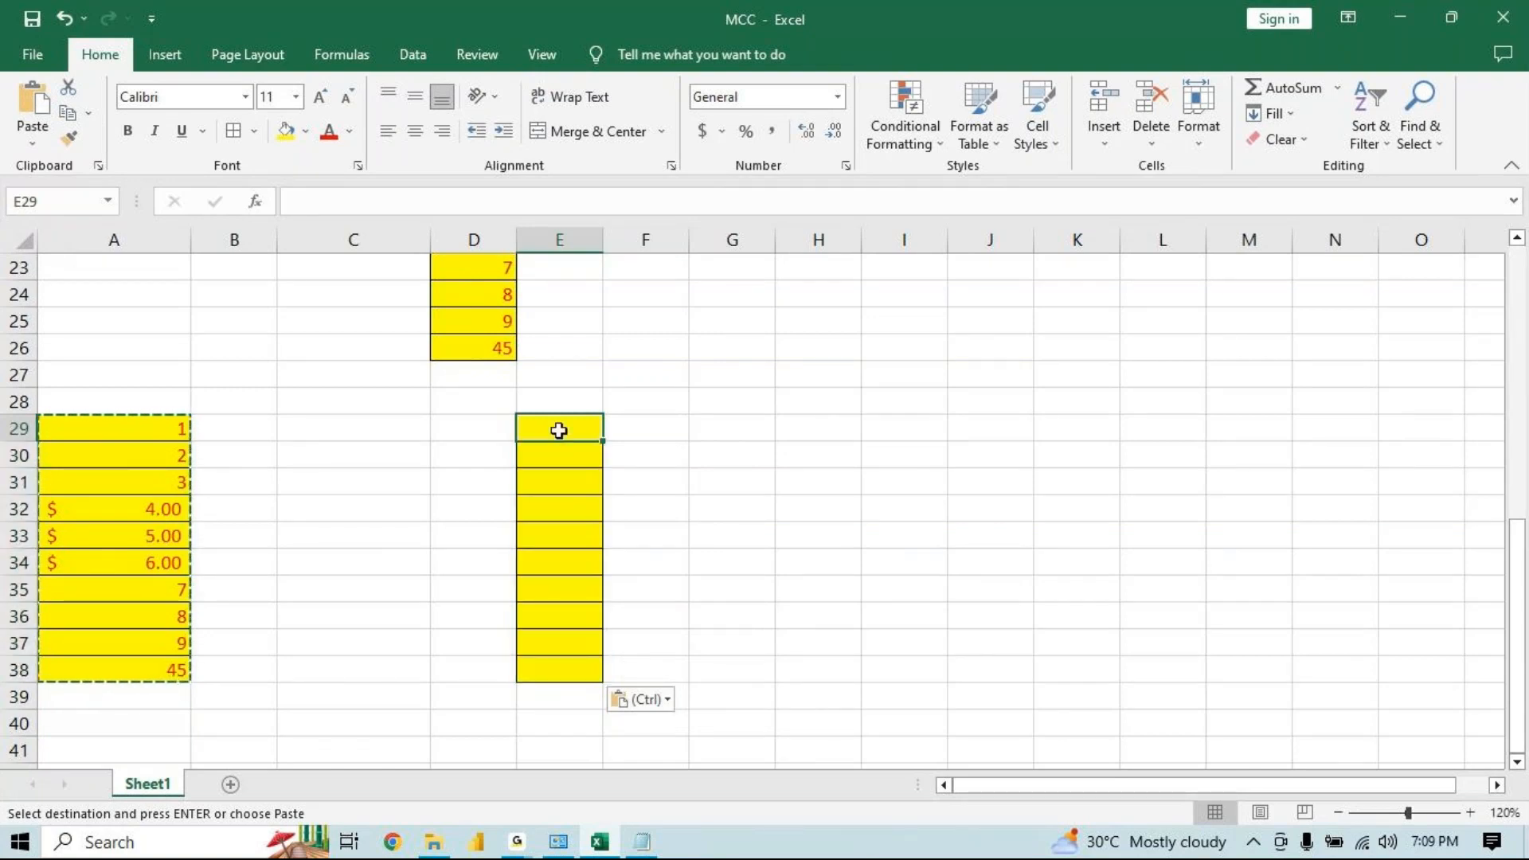
pyautogui.write('1')
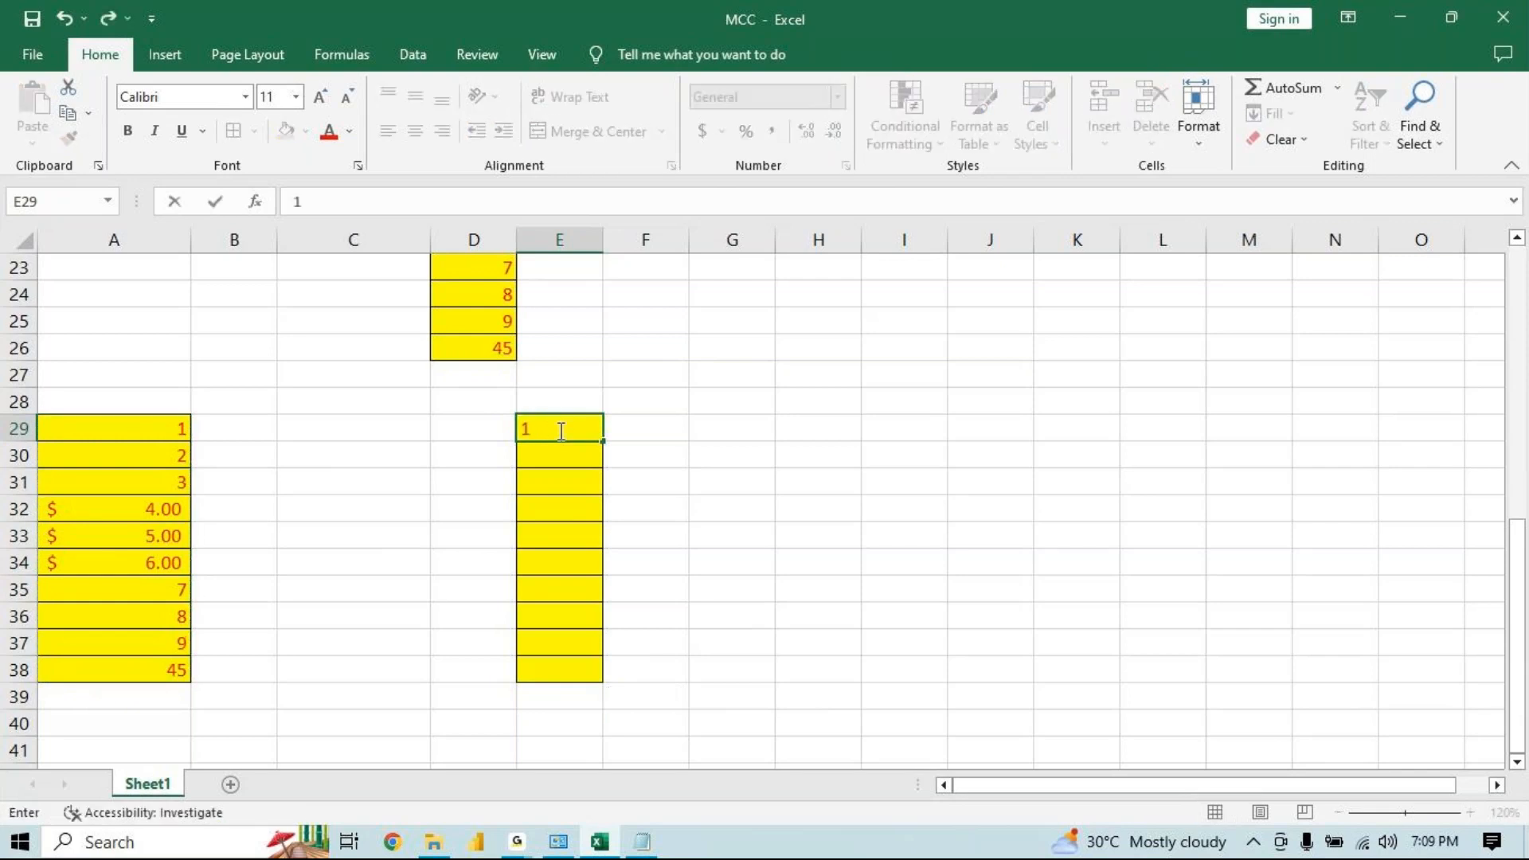
pyautogui.click(557, 520)
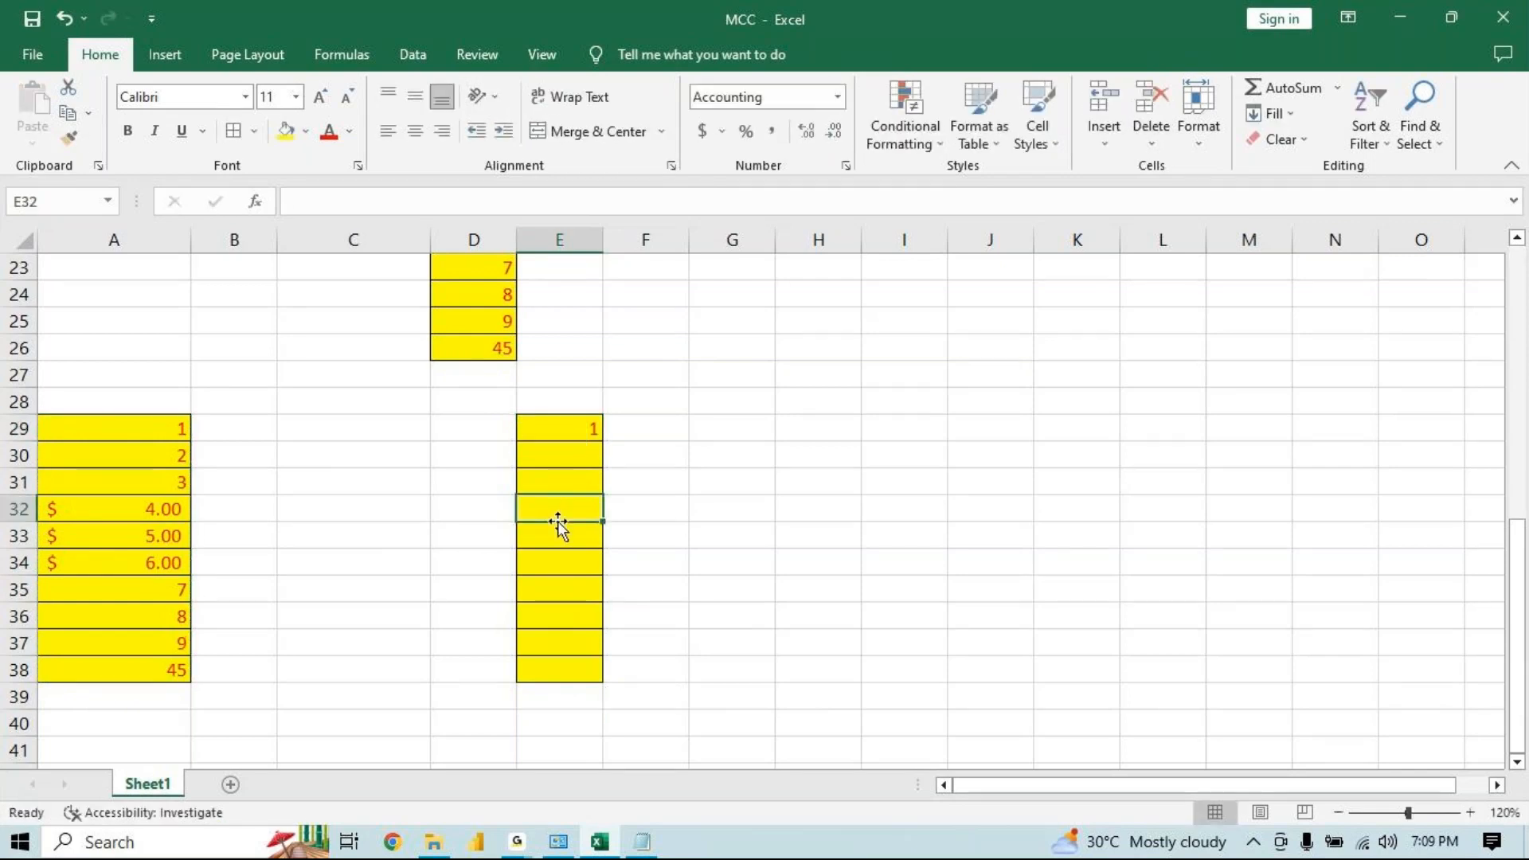
pyautogui.write('5')
pyautogui.press('Return')
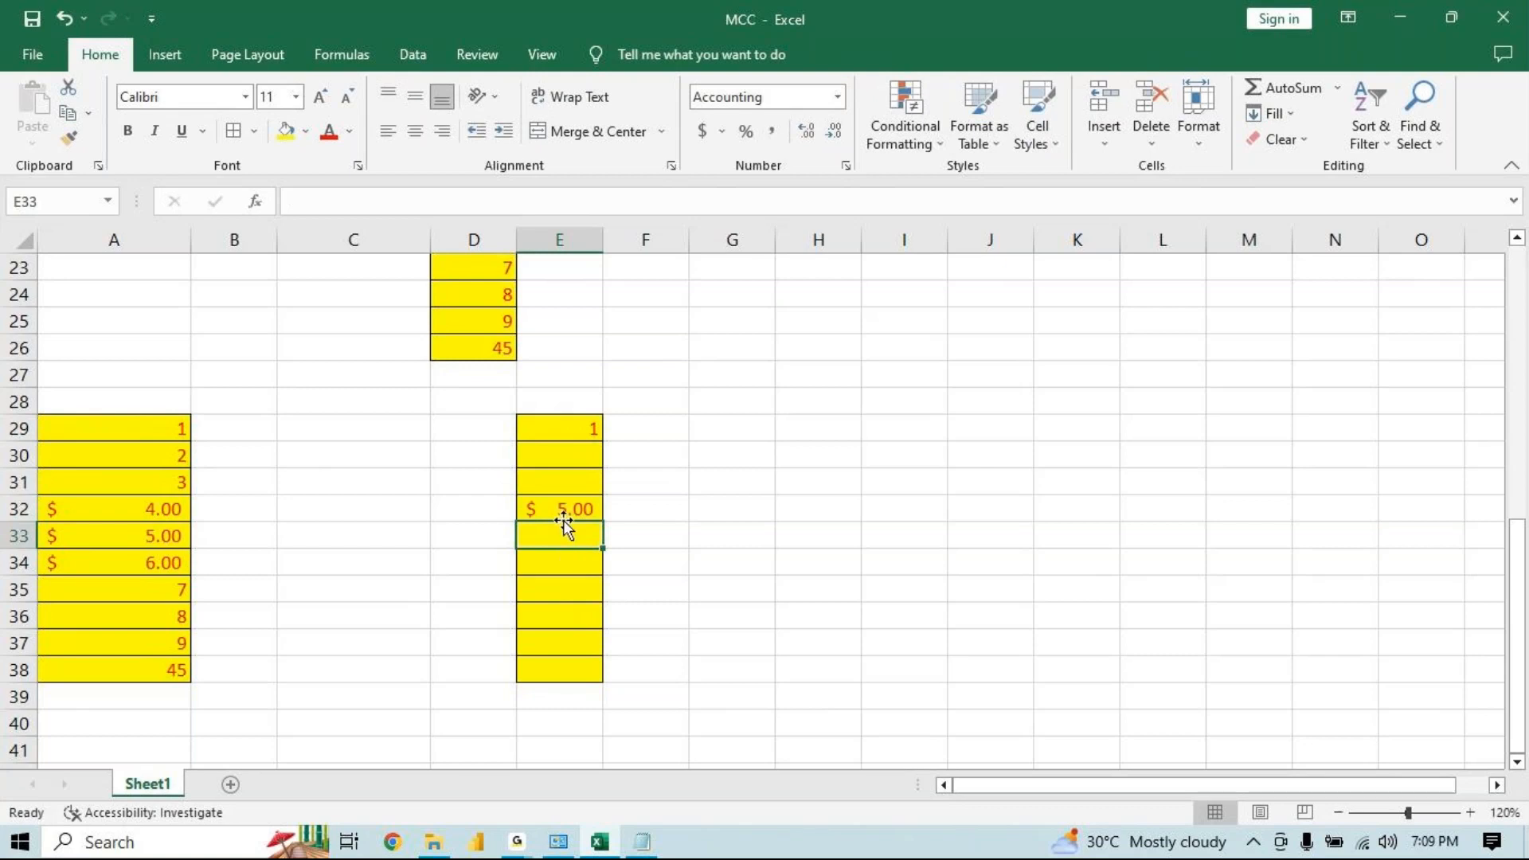
# Copy A29:A38 and paste it at G29 using the Paste Link option
pyautogui.moveTo(103, 430); pyautogui.dragTo(102, 664)
pyautogui.hotkey('ctrl', 'c')
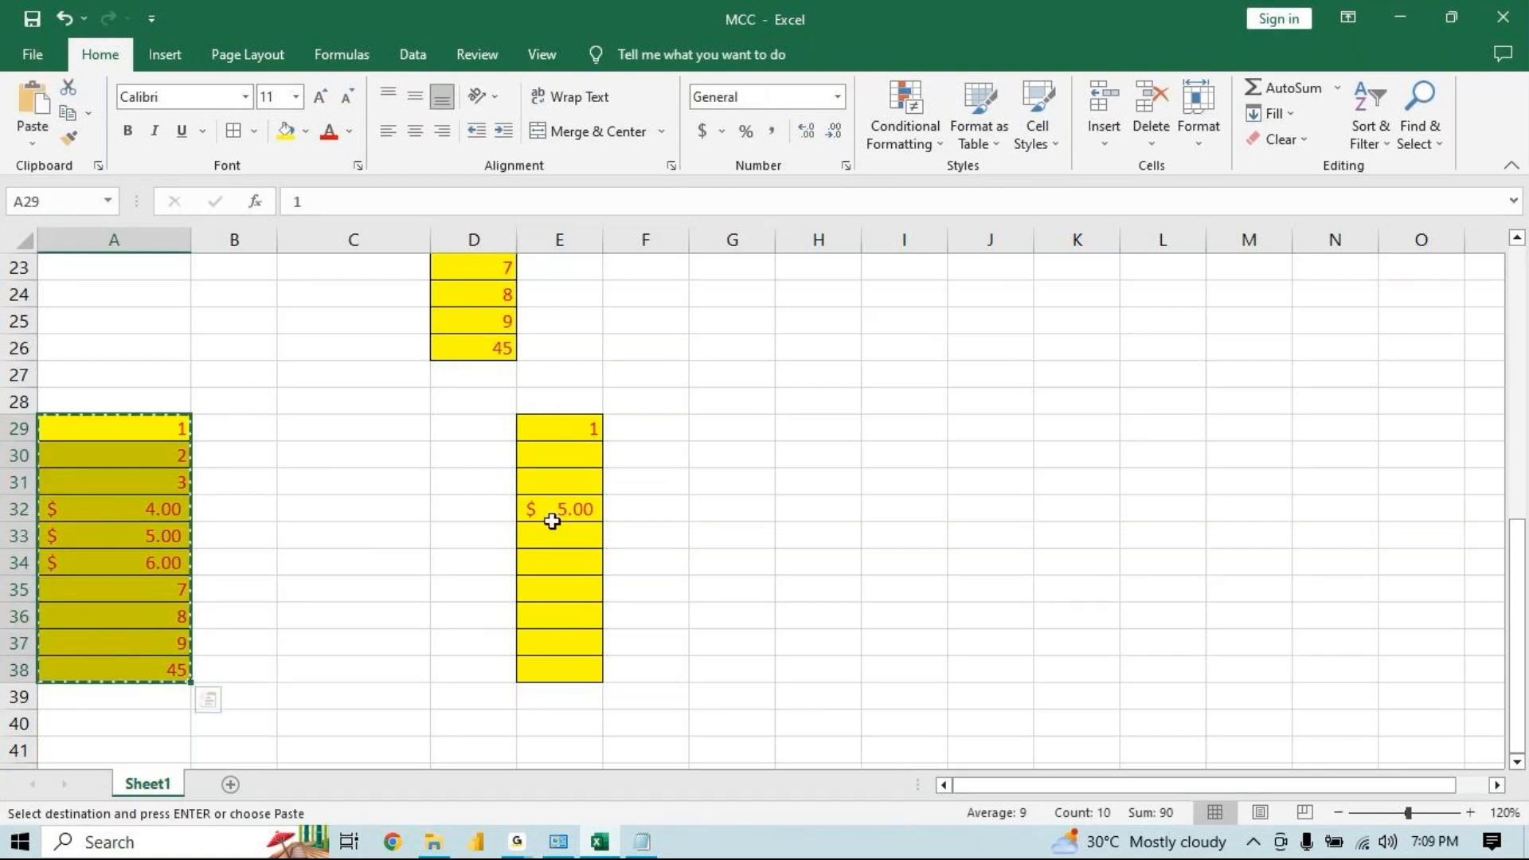
pyautogui.click(718, 430)
pyautogui.hotkey('ctrl', 'v')
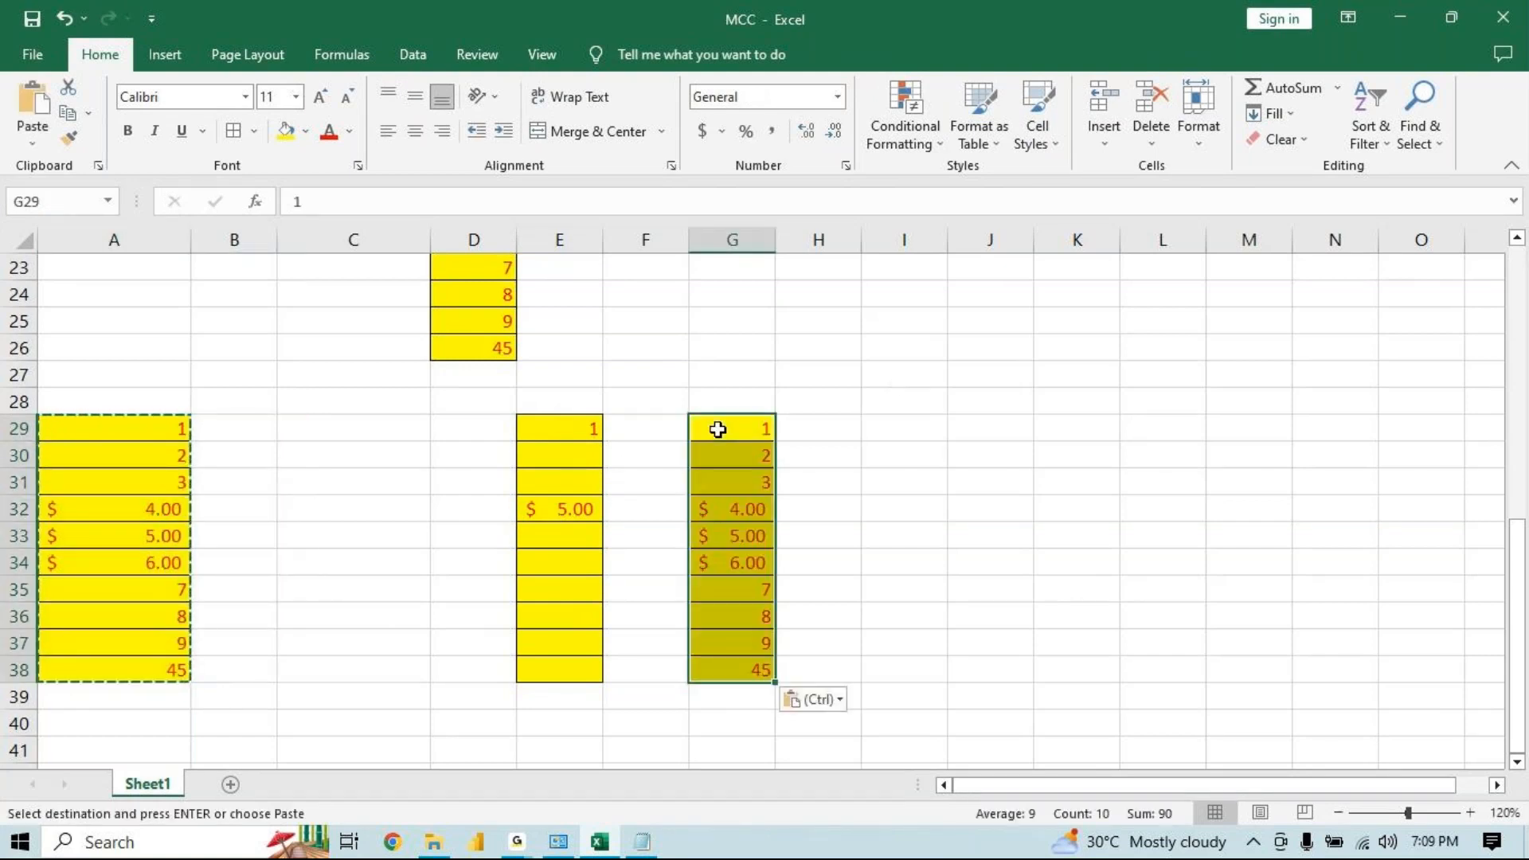
pyautogui.click(805, 699)
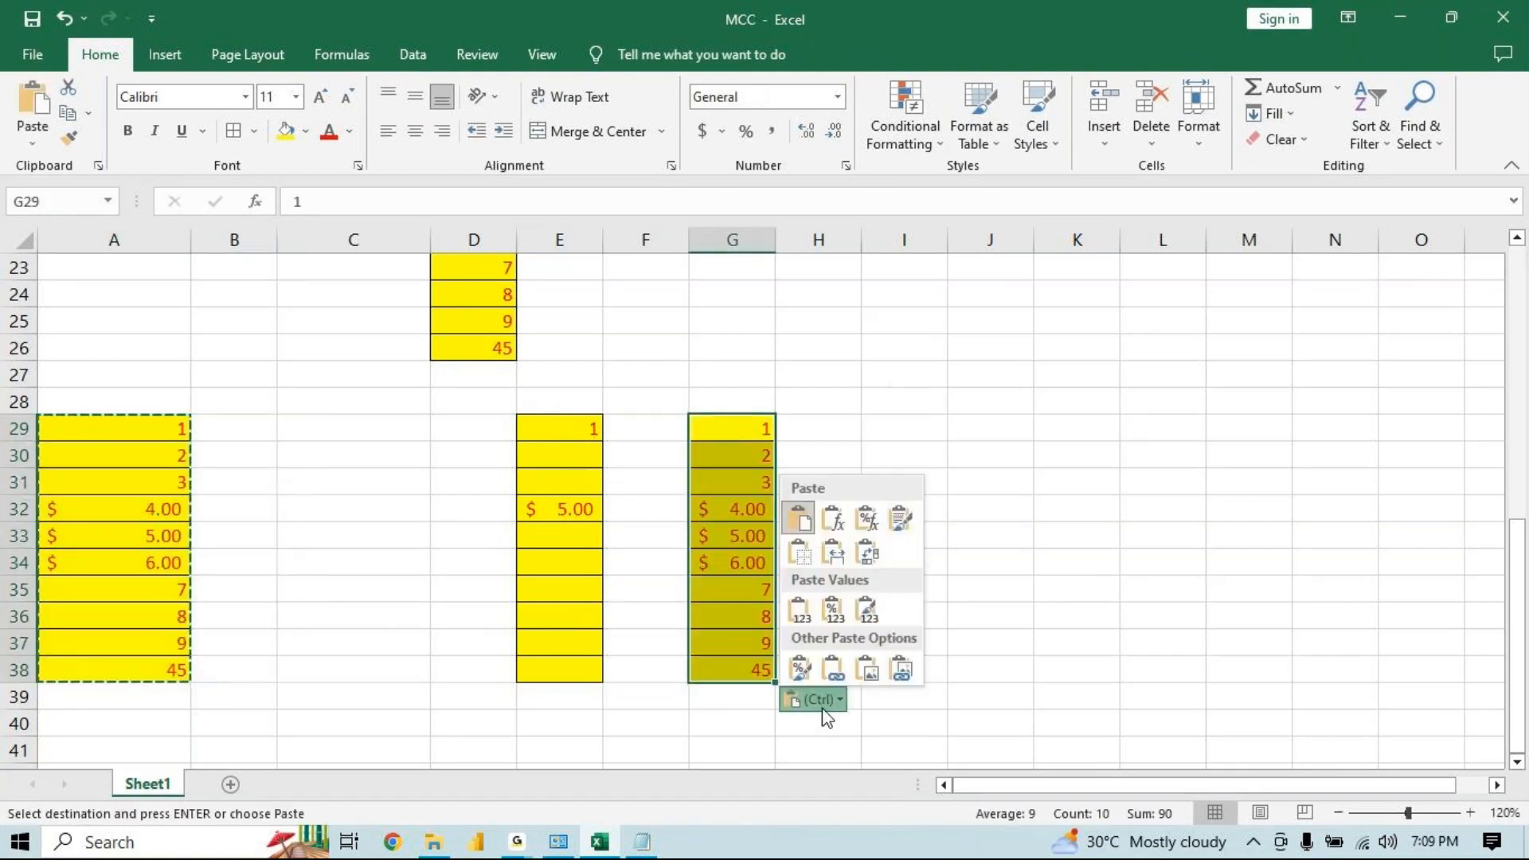
pyautogui.click(838, 668)
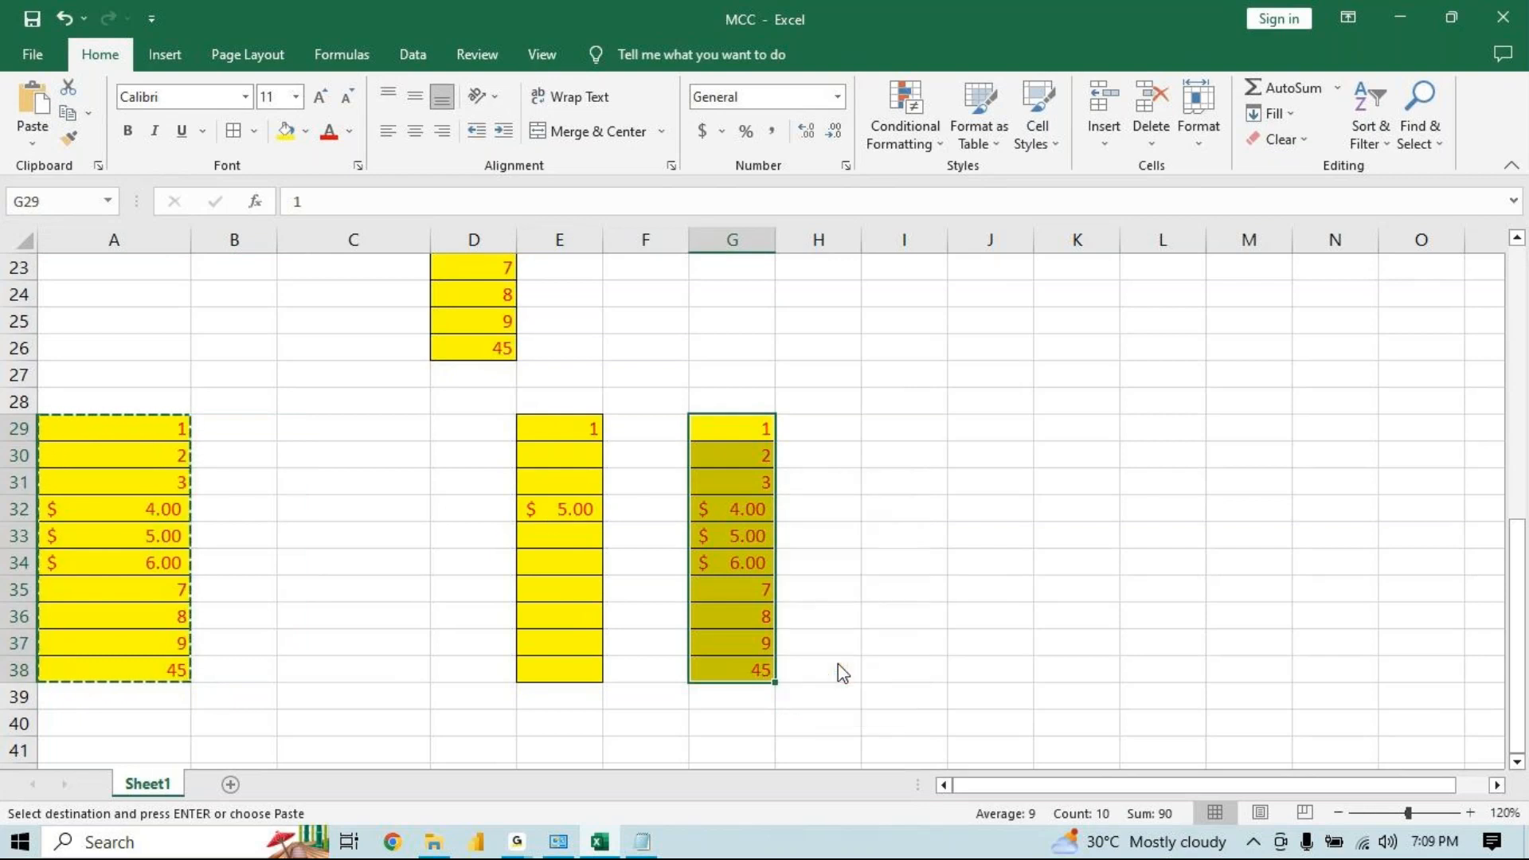
# Enter GUNA in cell A32 to test the linked copy
pyautogui.click(120, 503)
pyautogui.write('GUNA')
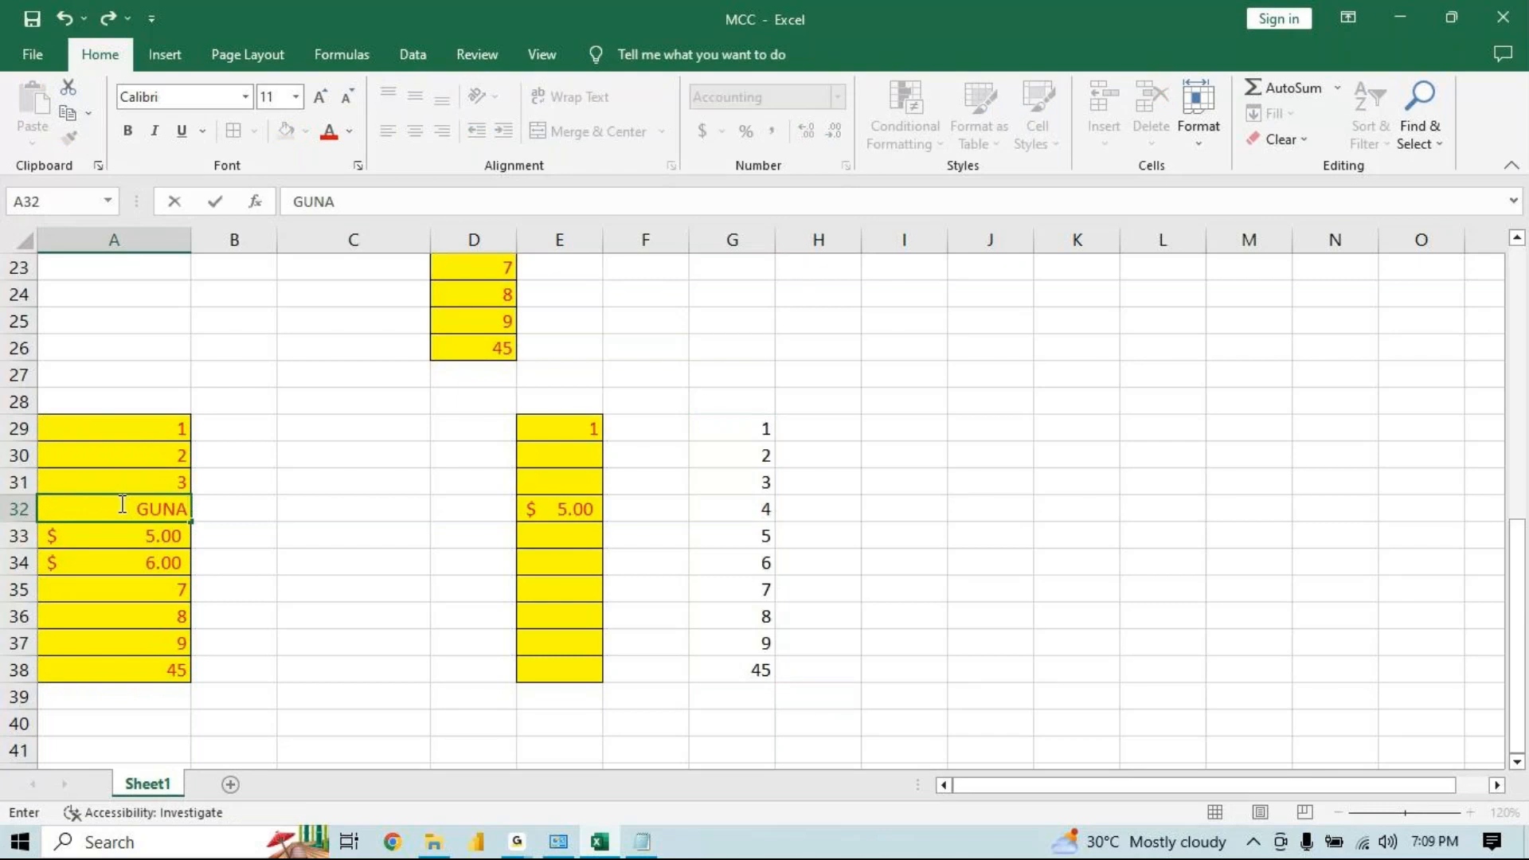
pyautogui.press('Return')
pyautogui.click(731, 511)
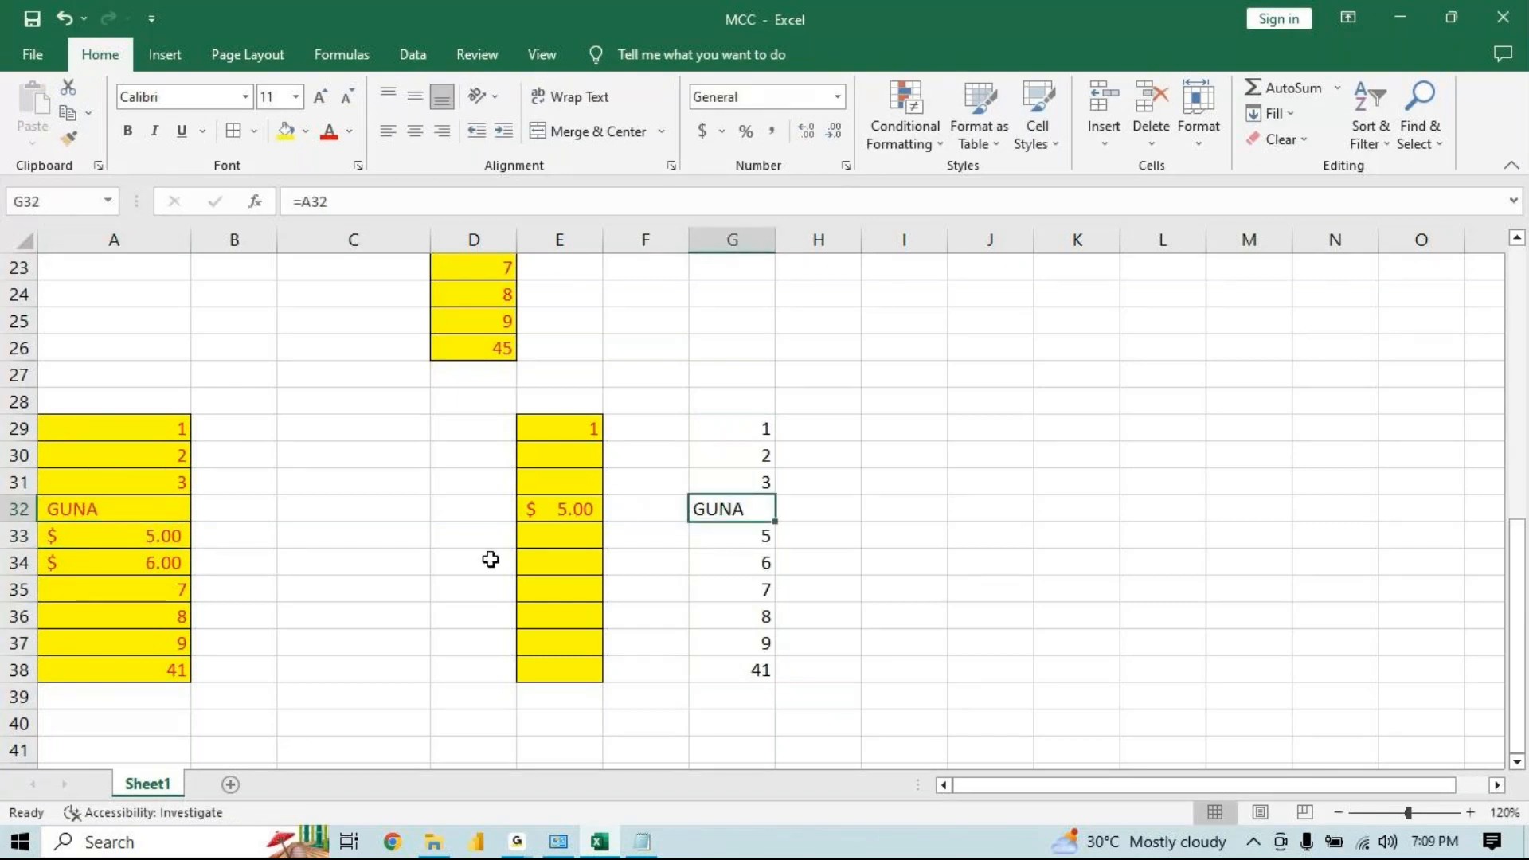
# Copy A29:A38 and paste it as a link starting at cell I28
pyautogui.moveTo(147, 423); pyautogui.dragTo(126, 659)
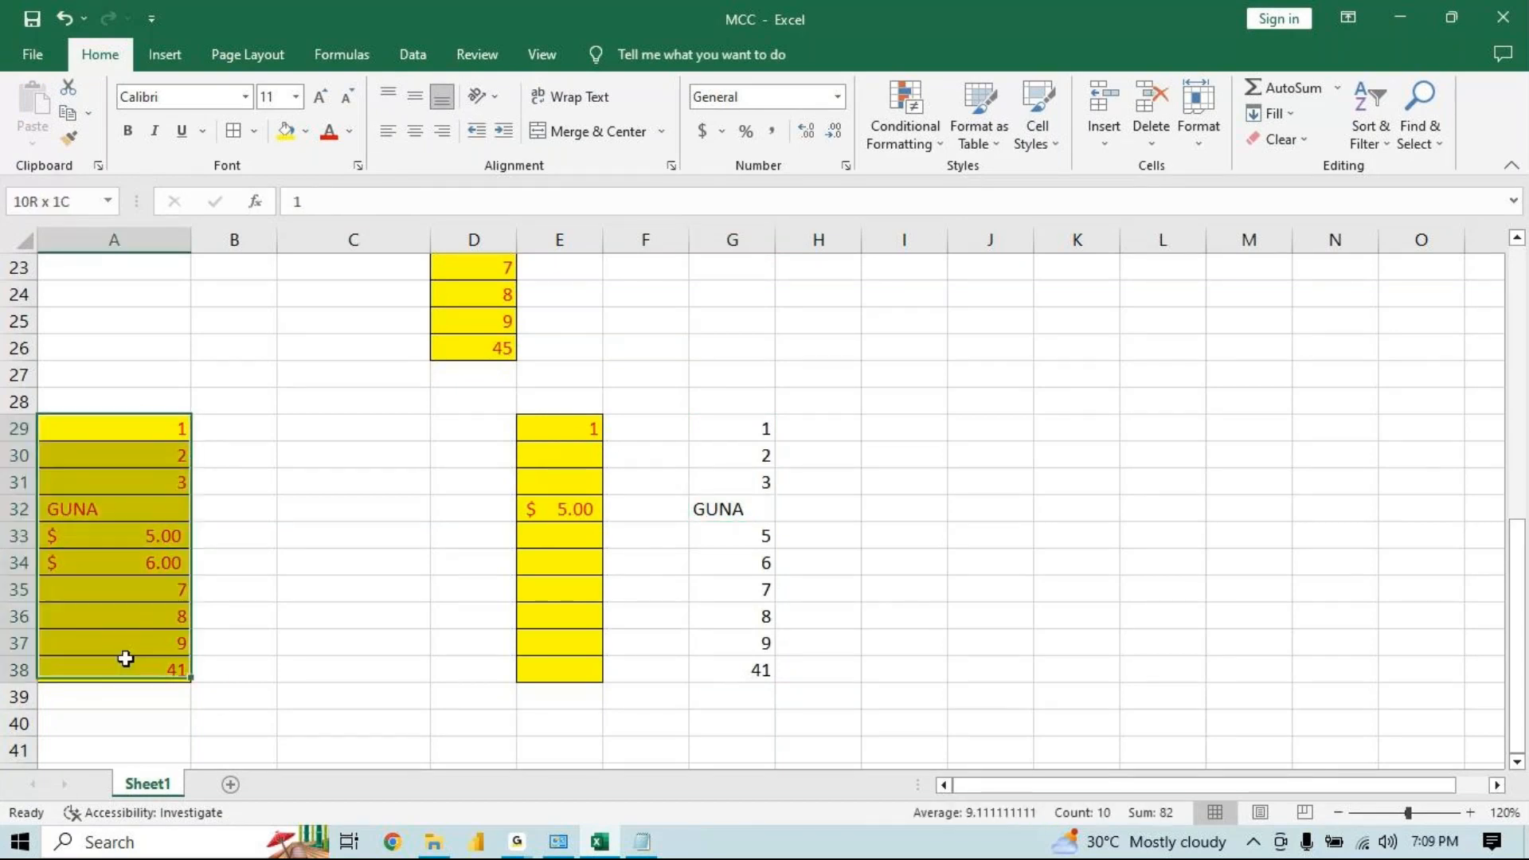
pyautogui.hotkey('ctrl', 'c')
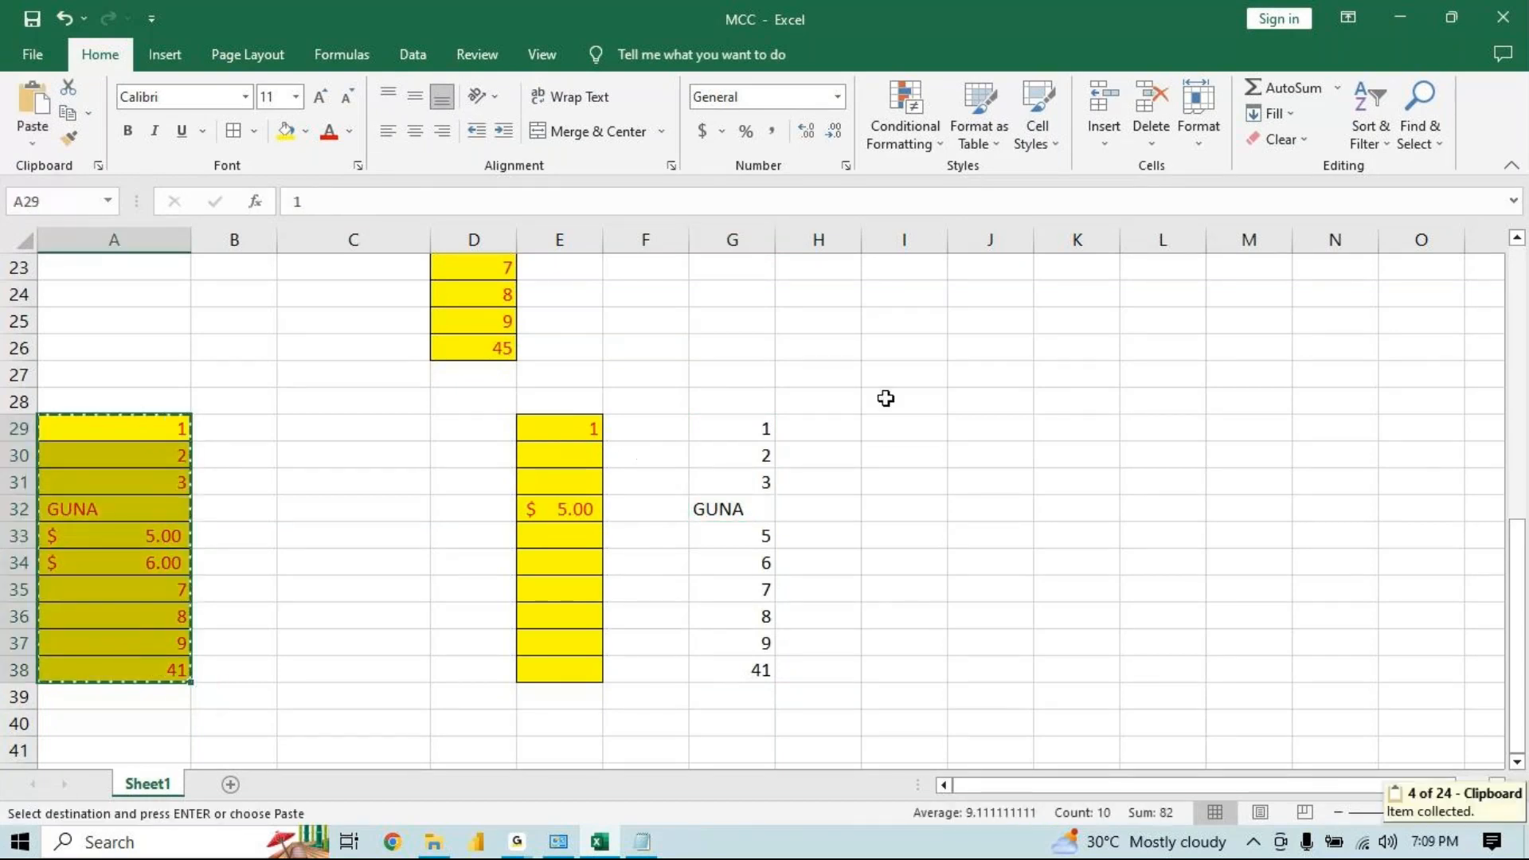
pyautogui.click(885, 398)
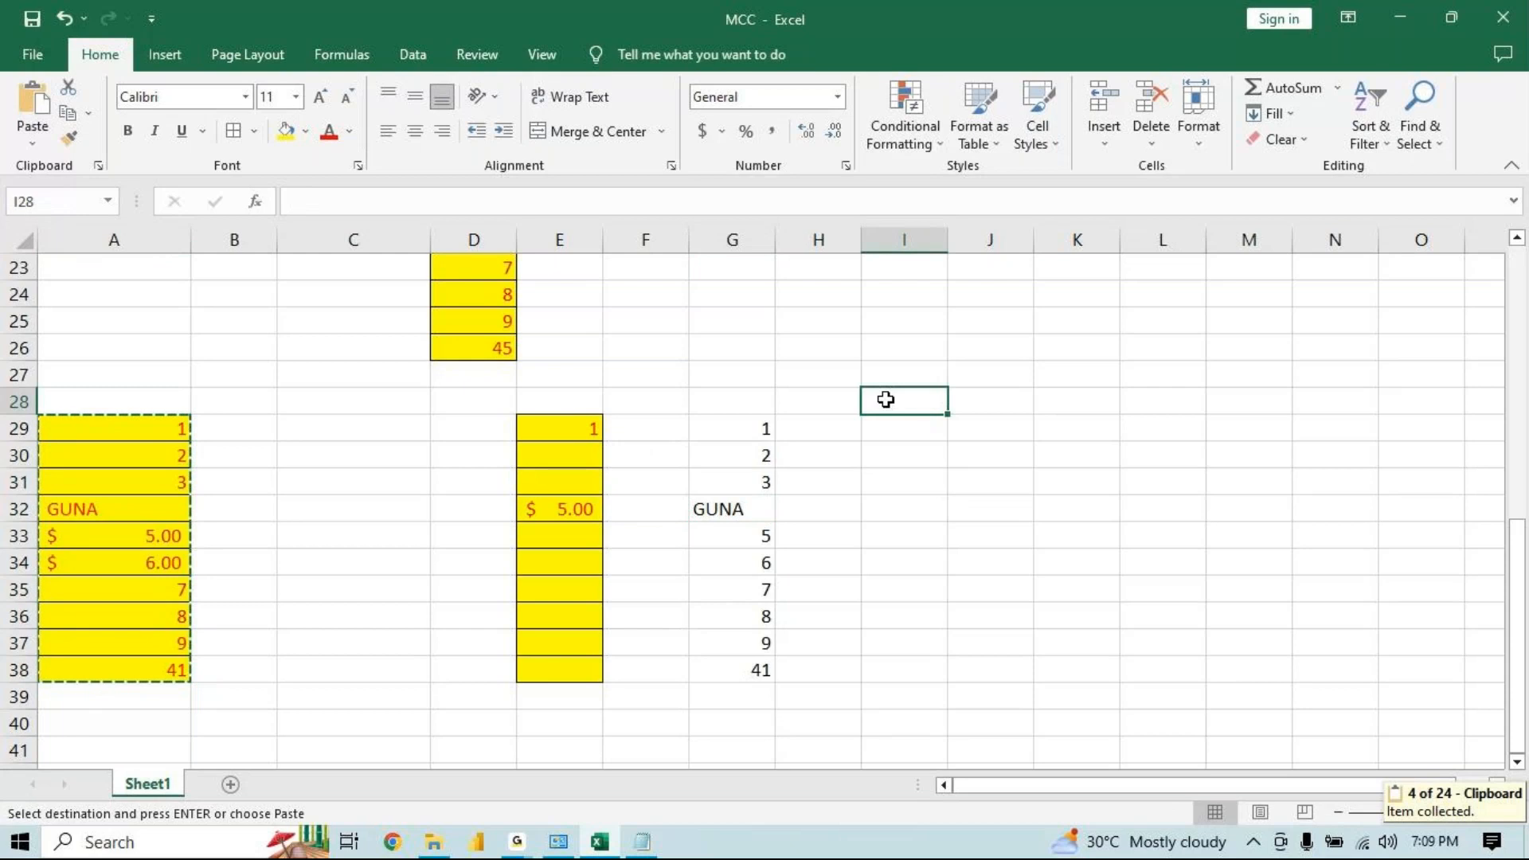
pyautogui.hotkey('ctrl', 'v')
pyautogui.click(986, 673)
pyautogui.click(1045, 599)
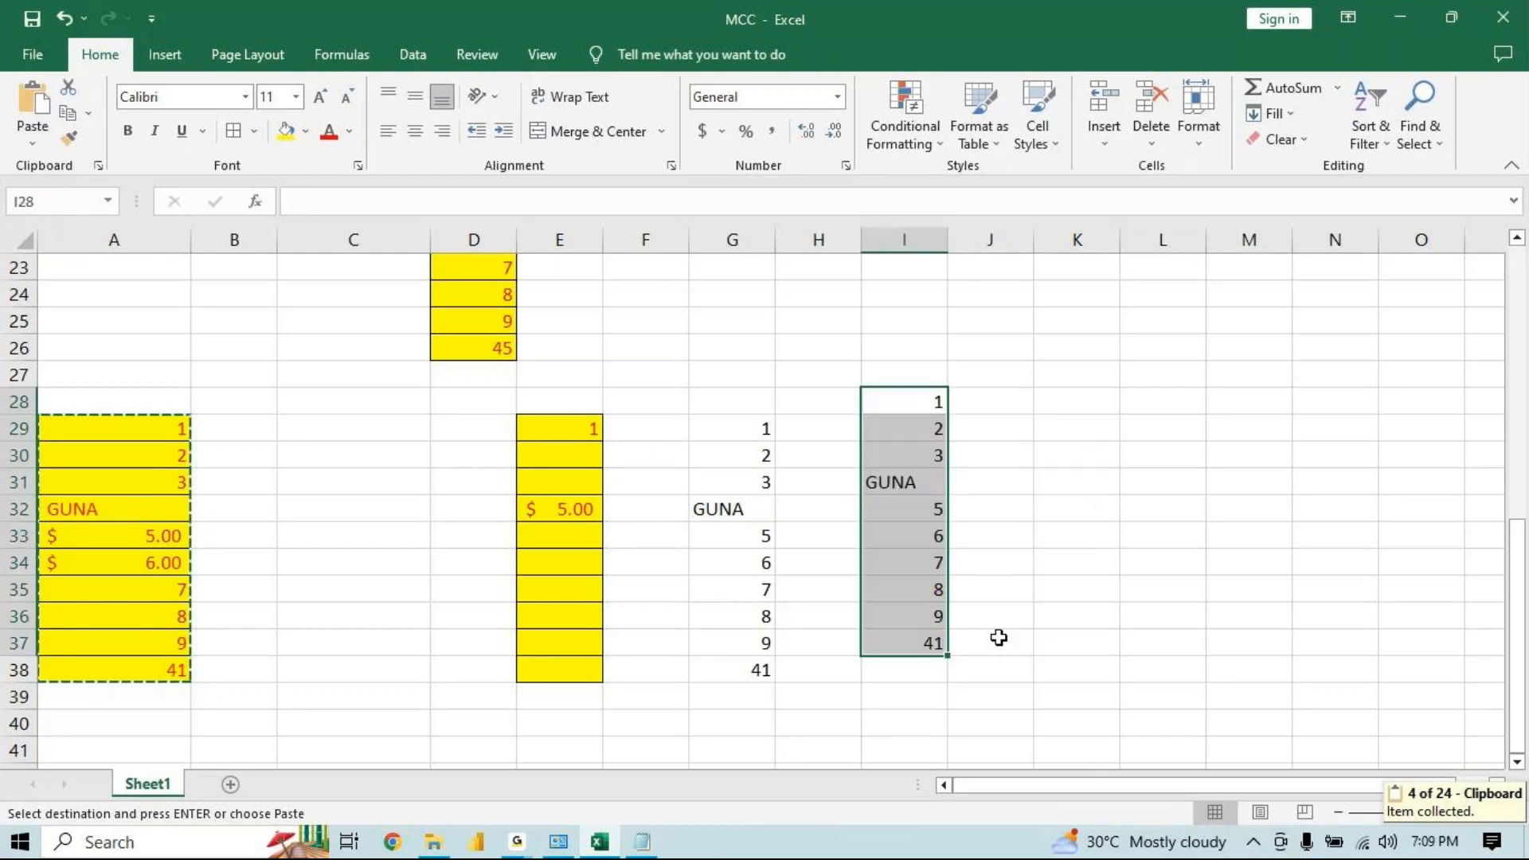
# Replace the text in cell A32 with nict to test the linked copies
pyautogui.click(111, 510)
pyautogui.press('Escape')
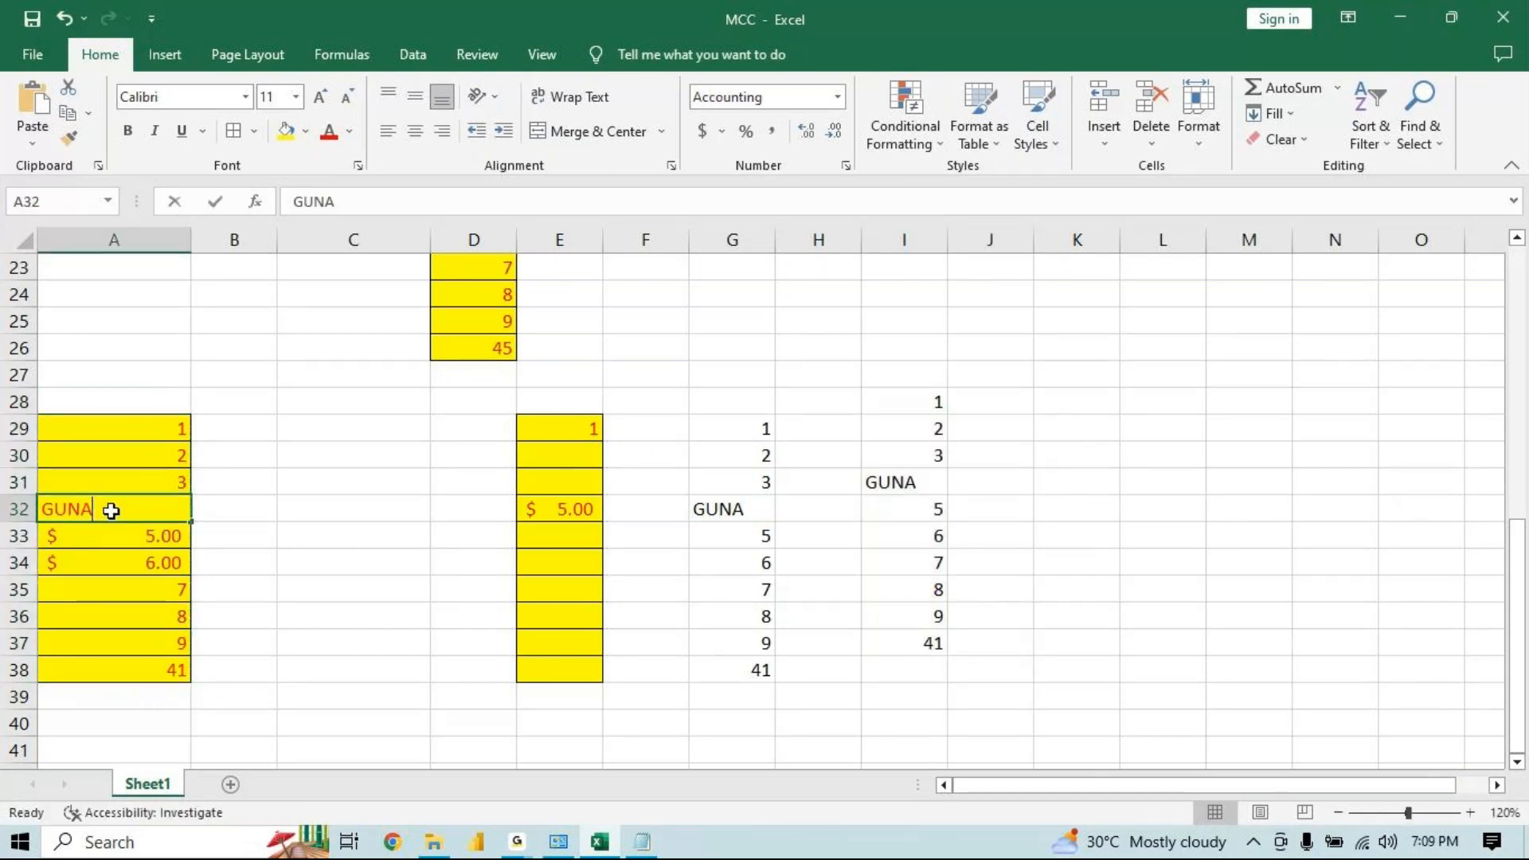
pyautogui.write('nict')
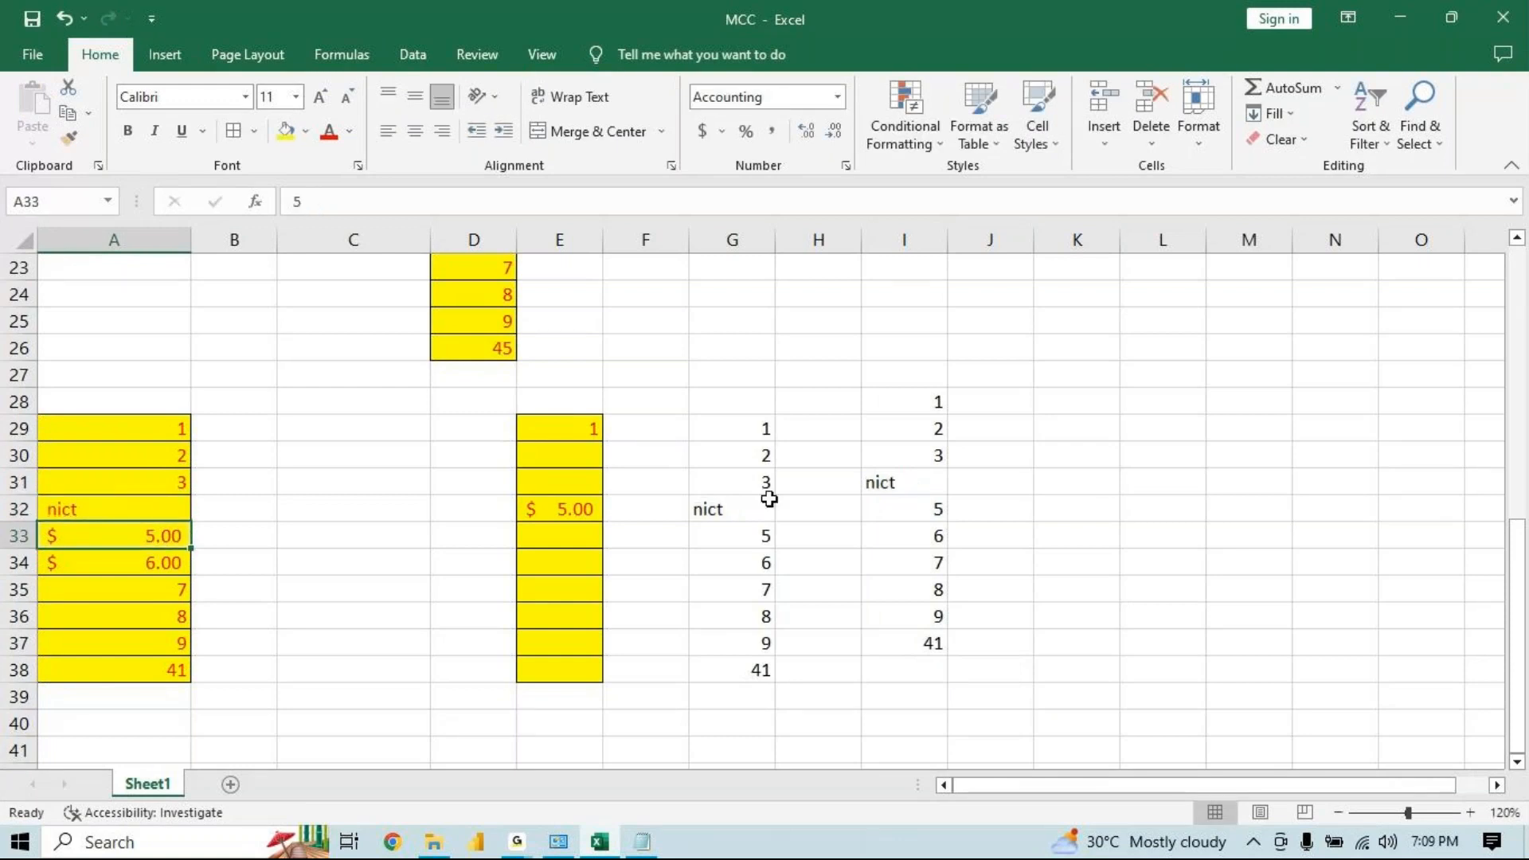
pyautogui.click(912, 480)
pyautogui.click(717, 510)
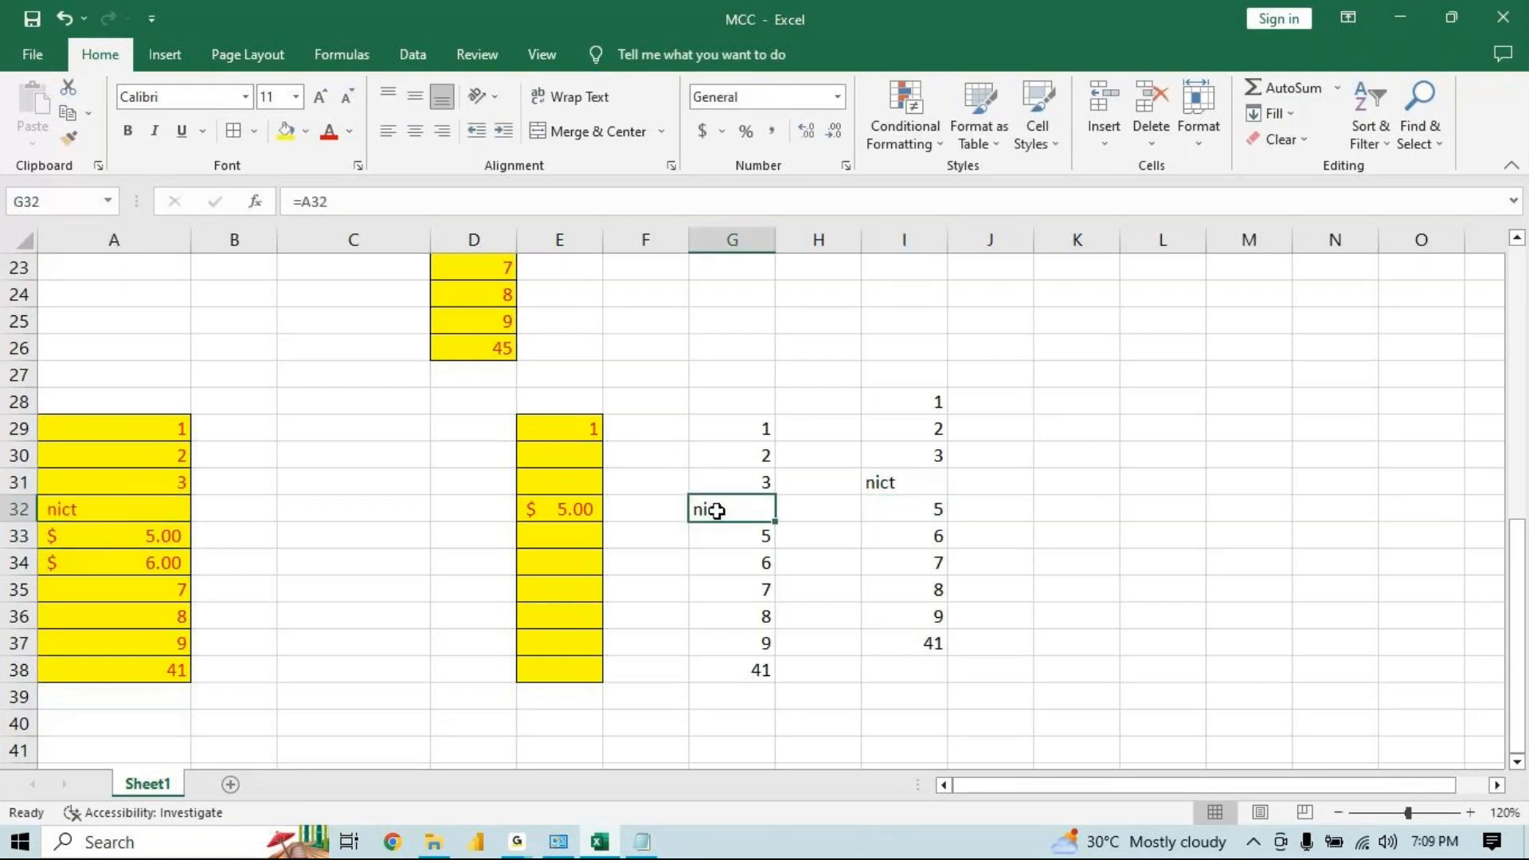
# Copy A29:A38 and paste it at K29 using the Picture paste option
pyautogui.moveTo(84, 434); pyautogui.dragTo(94, 671)
pyautogui.hotkey('ctrl', 'c')
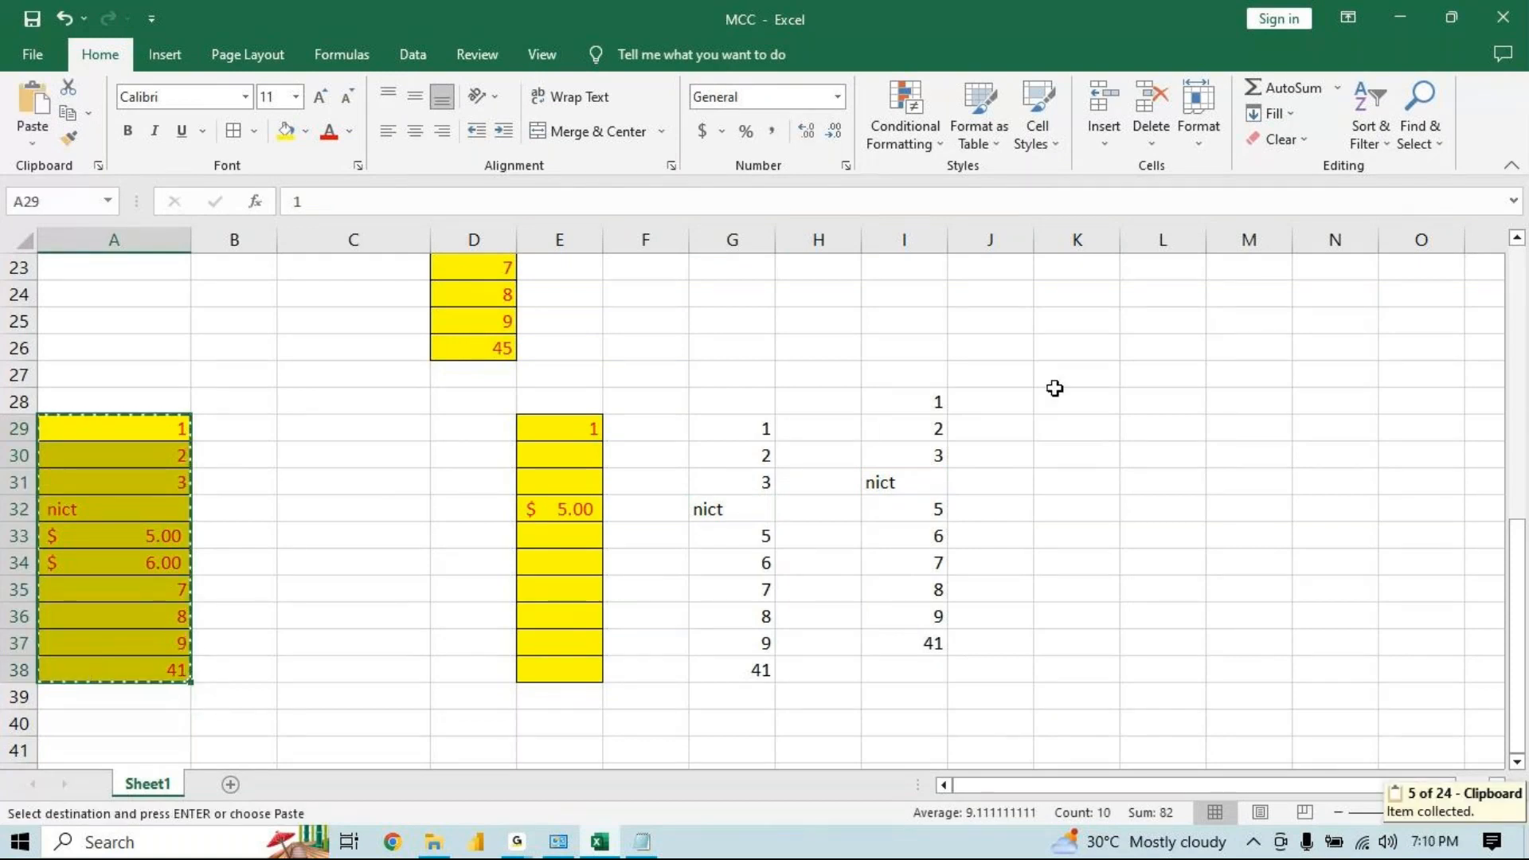
pyautogui.click(1074, 419)
pyautogui.hotkey('ctrl', 'v')
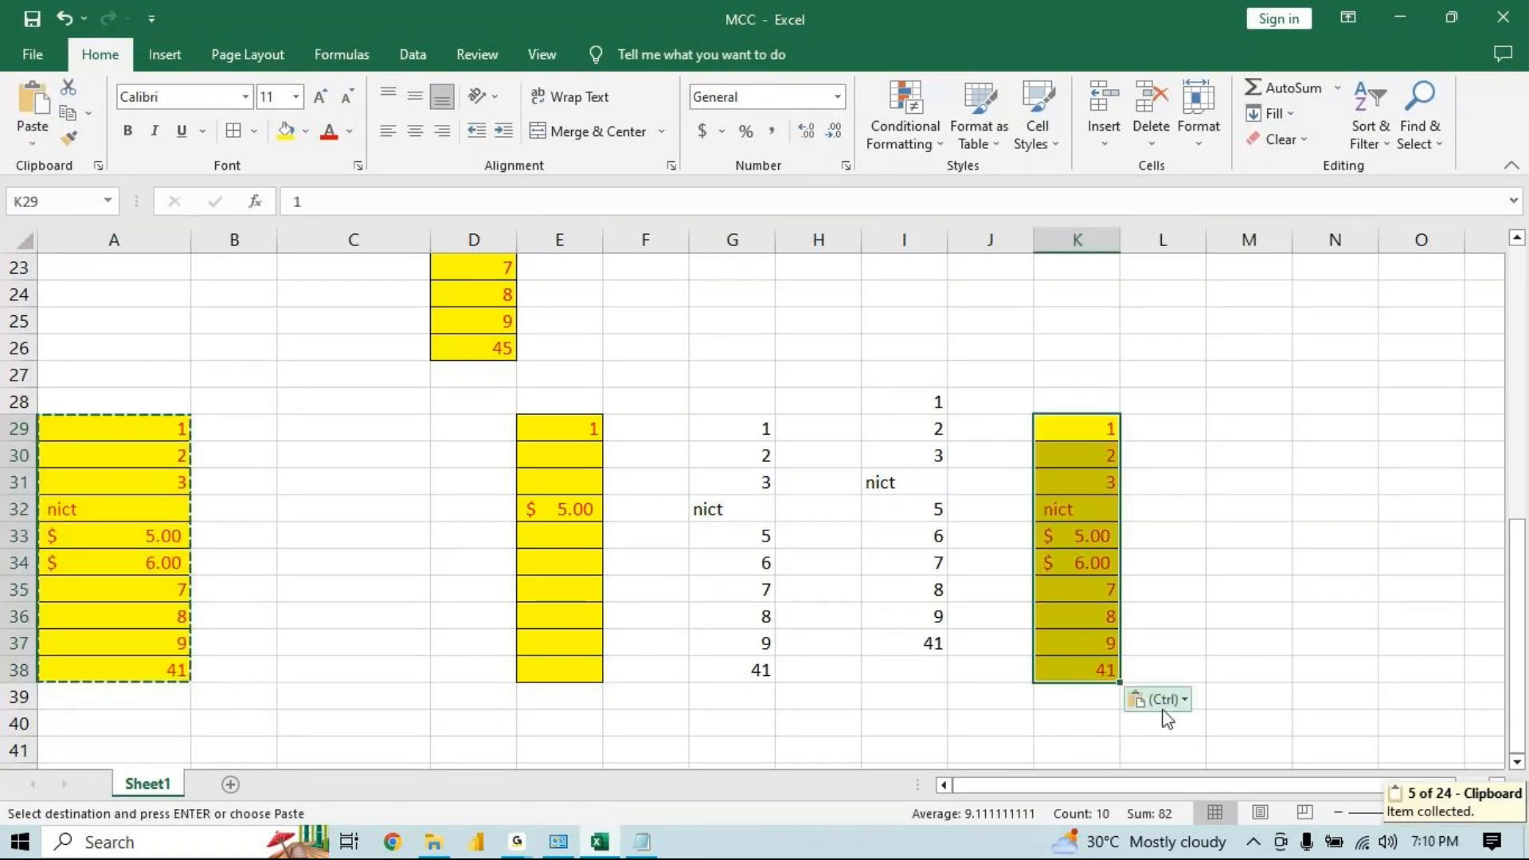
pyautogui.click(1163, 700)
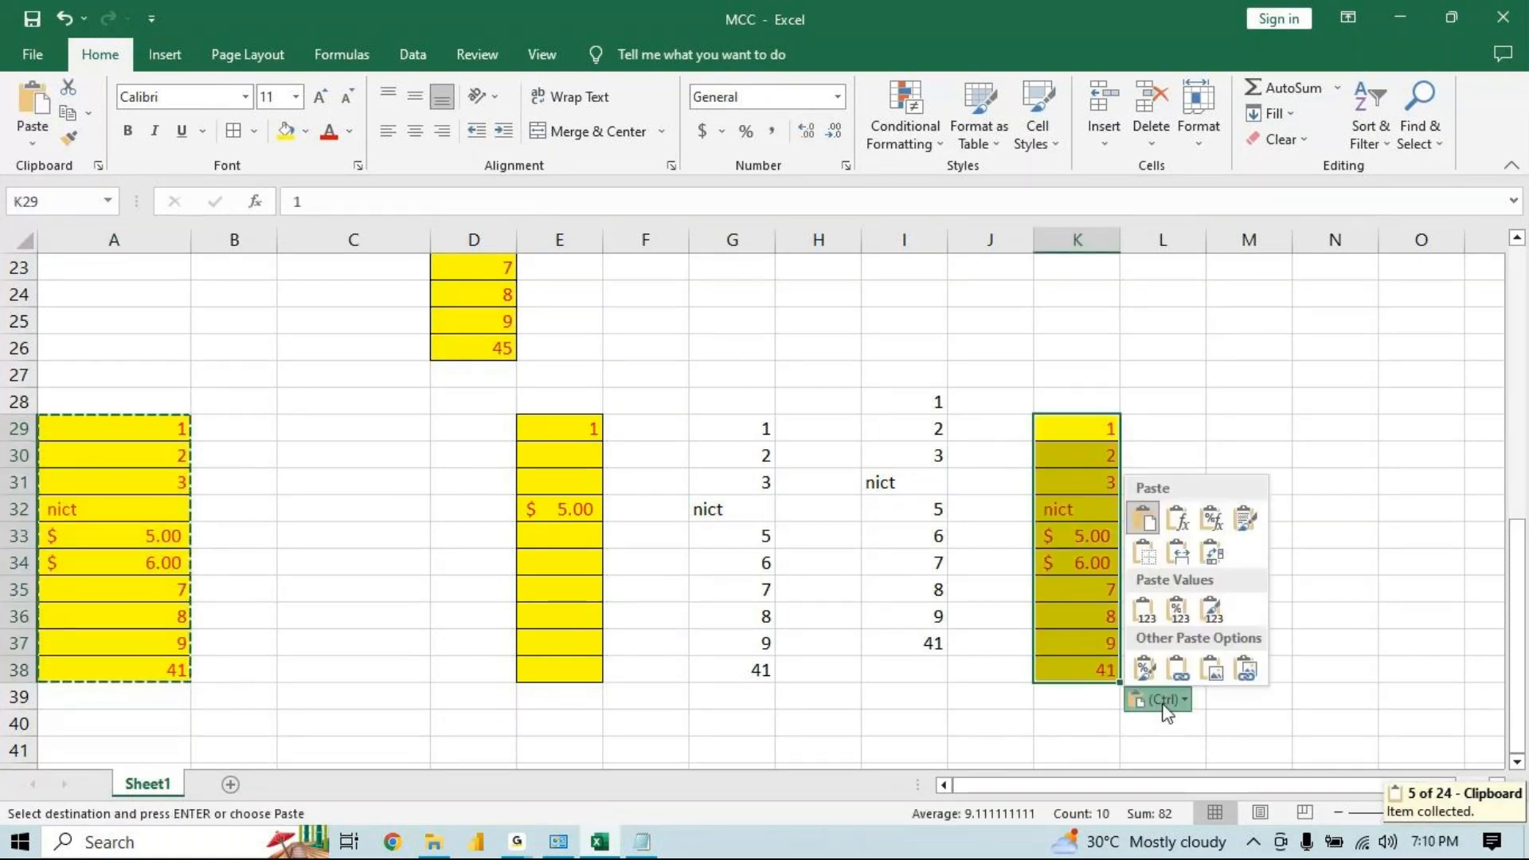
pyautogui.click(1209, 674)
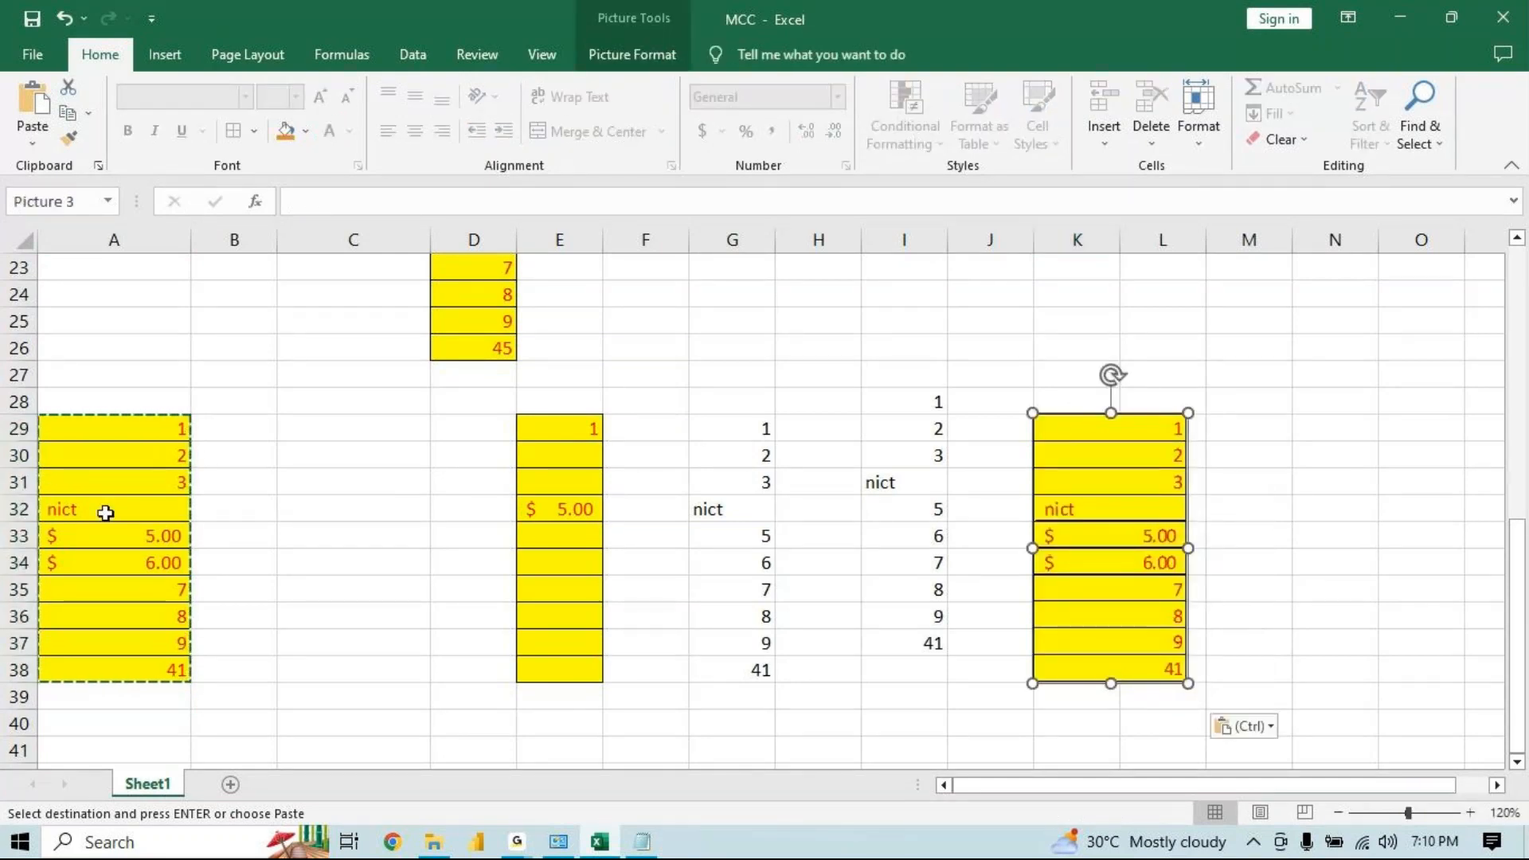
# Move the pasted picture up and left so it sits over columns H–I, about rows 22 to 31
pyautogui.moveTo(1071, 536); pyautogui.dragTo(1025, 436)
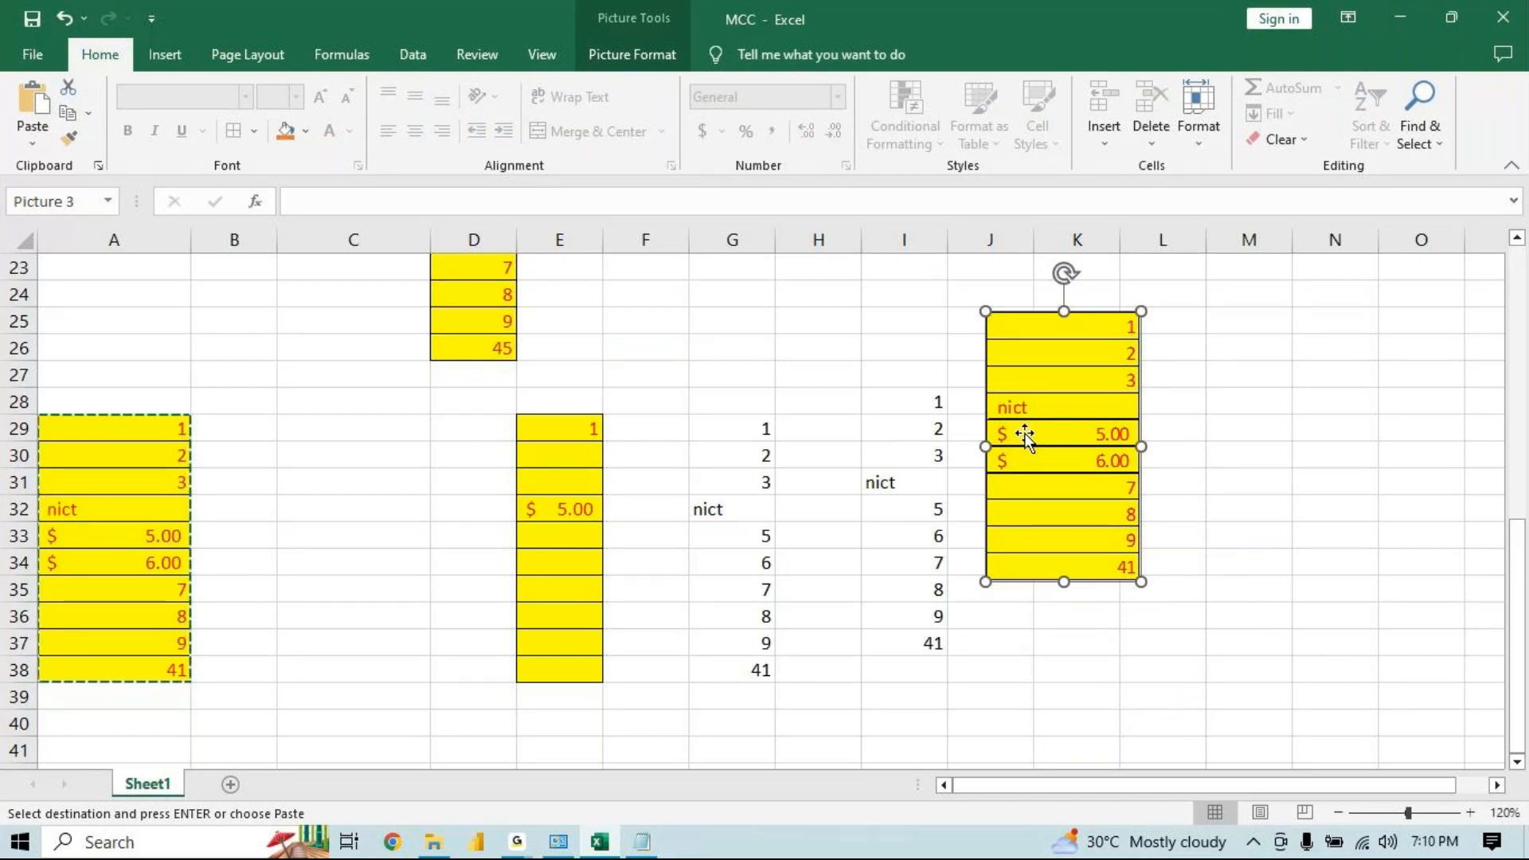
pyautogui.moveTo(1025, 437); pyautogui.dragTo(828, 336)
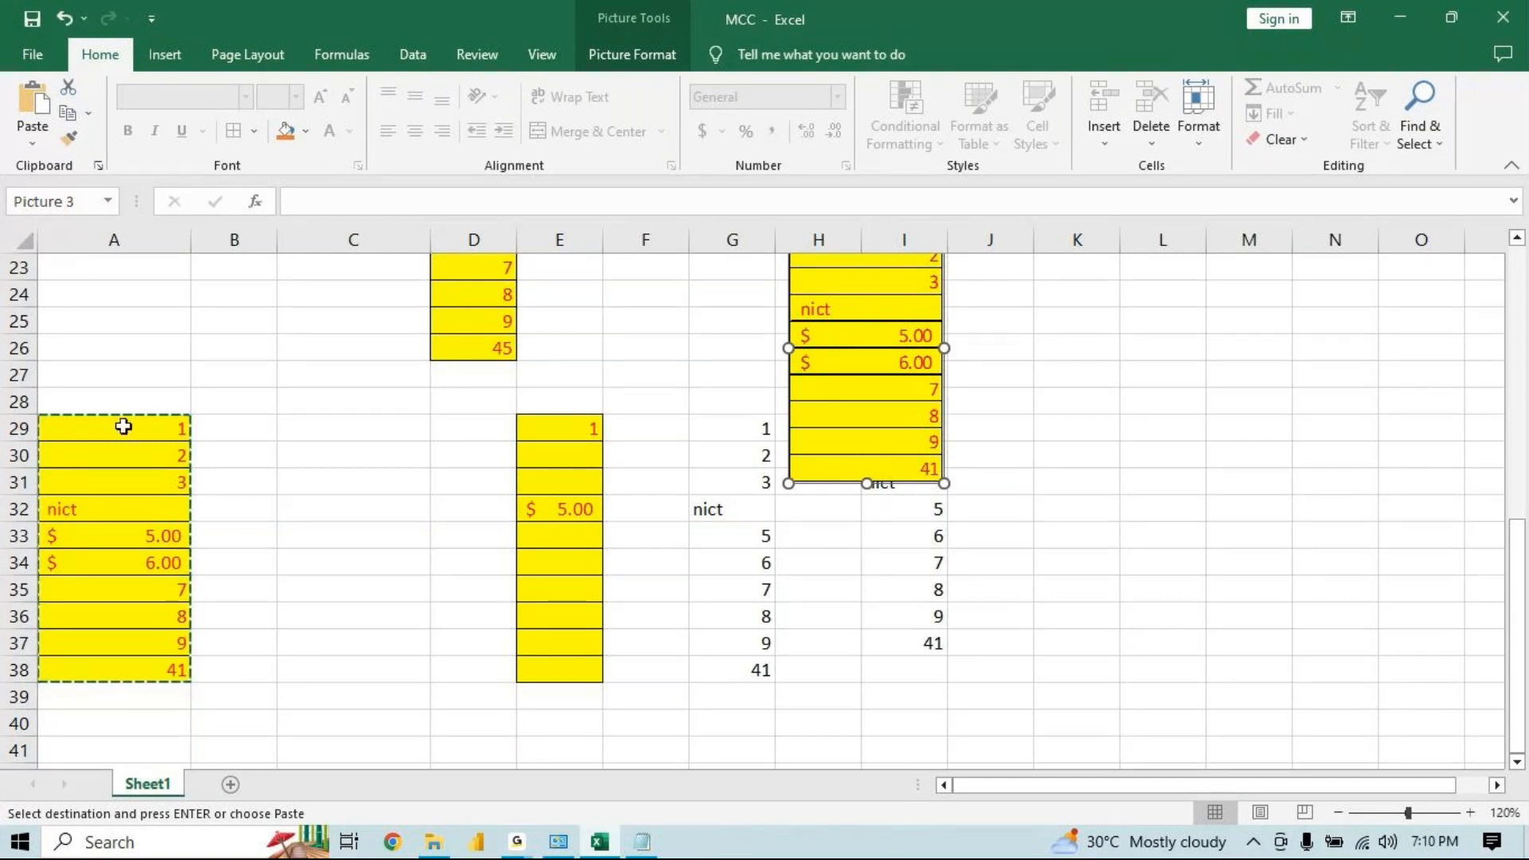
# Paste the copied range A29:A38 at cell K29 using the Linked Picture paste option
pyautogui.moveTo(123, 428); pyautogui.dragTo(111, 657)
pyautogui.hotkey('ctrl', 'v')
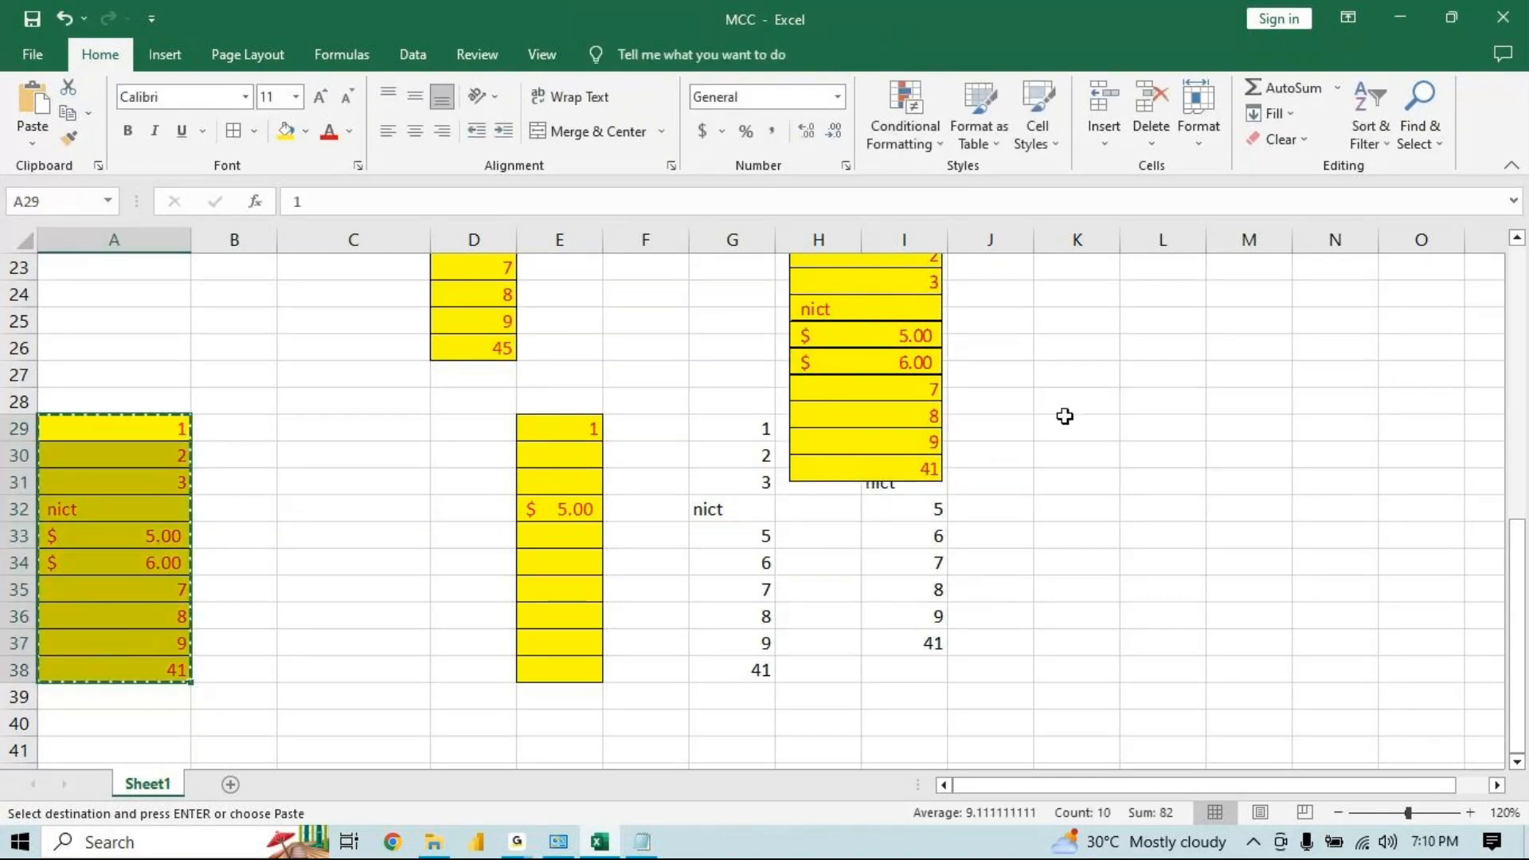
pyautogui.click(1068, 423)
pyautogui.hotkey('ctrl', 'v')
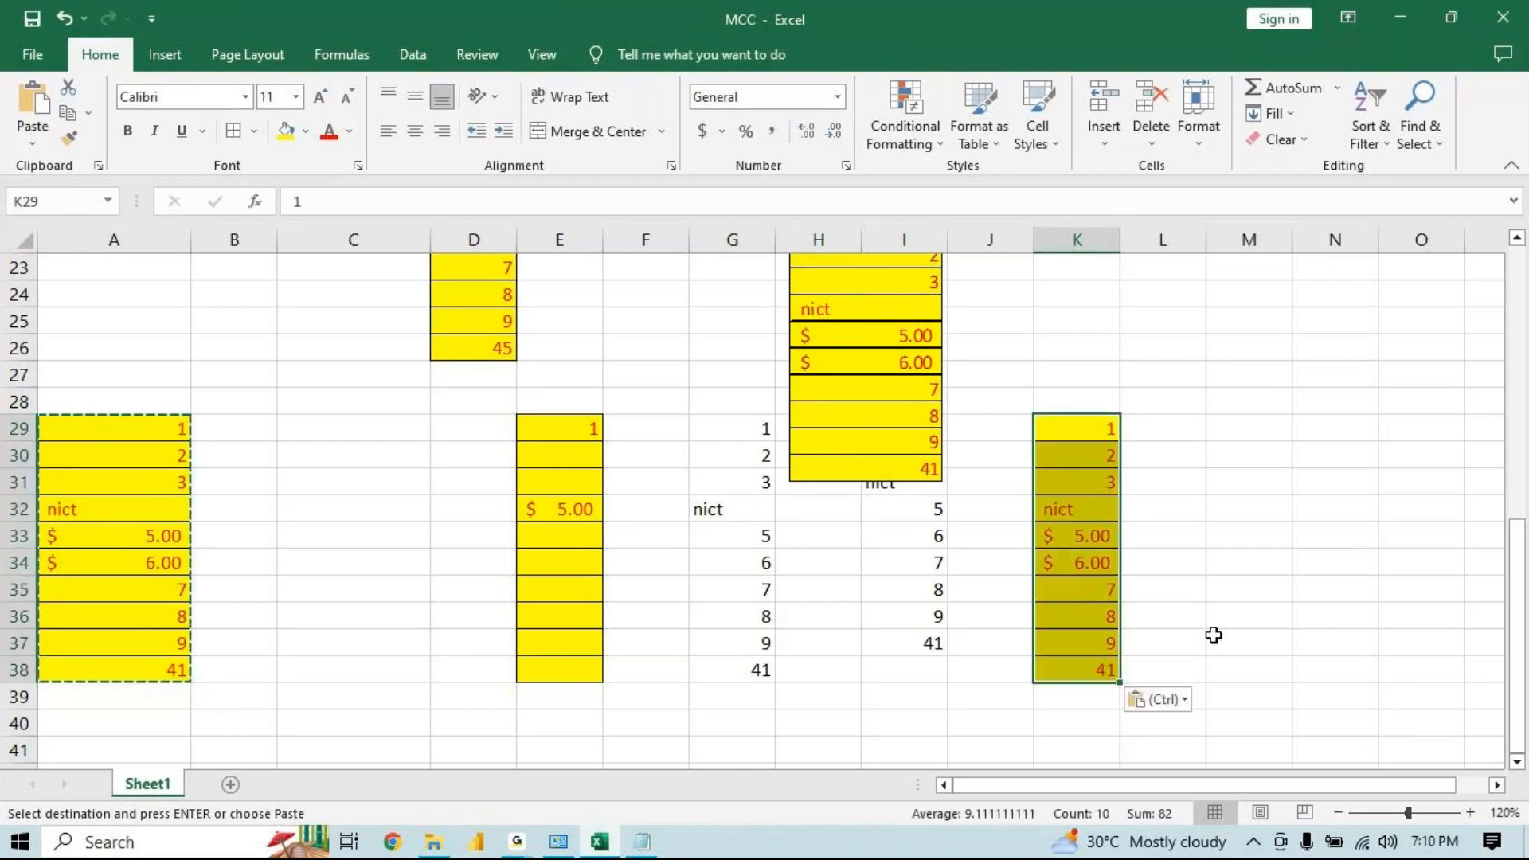
pyautogui.press('ctrl')
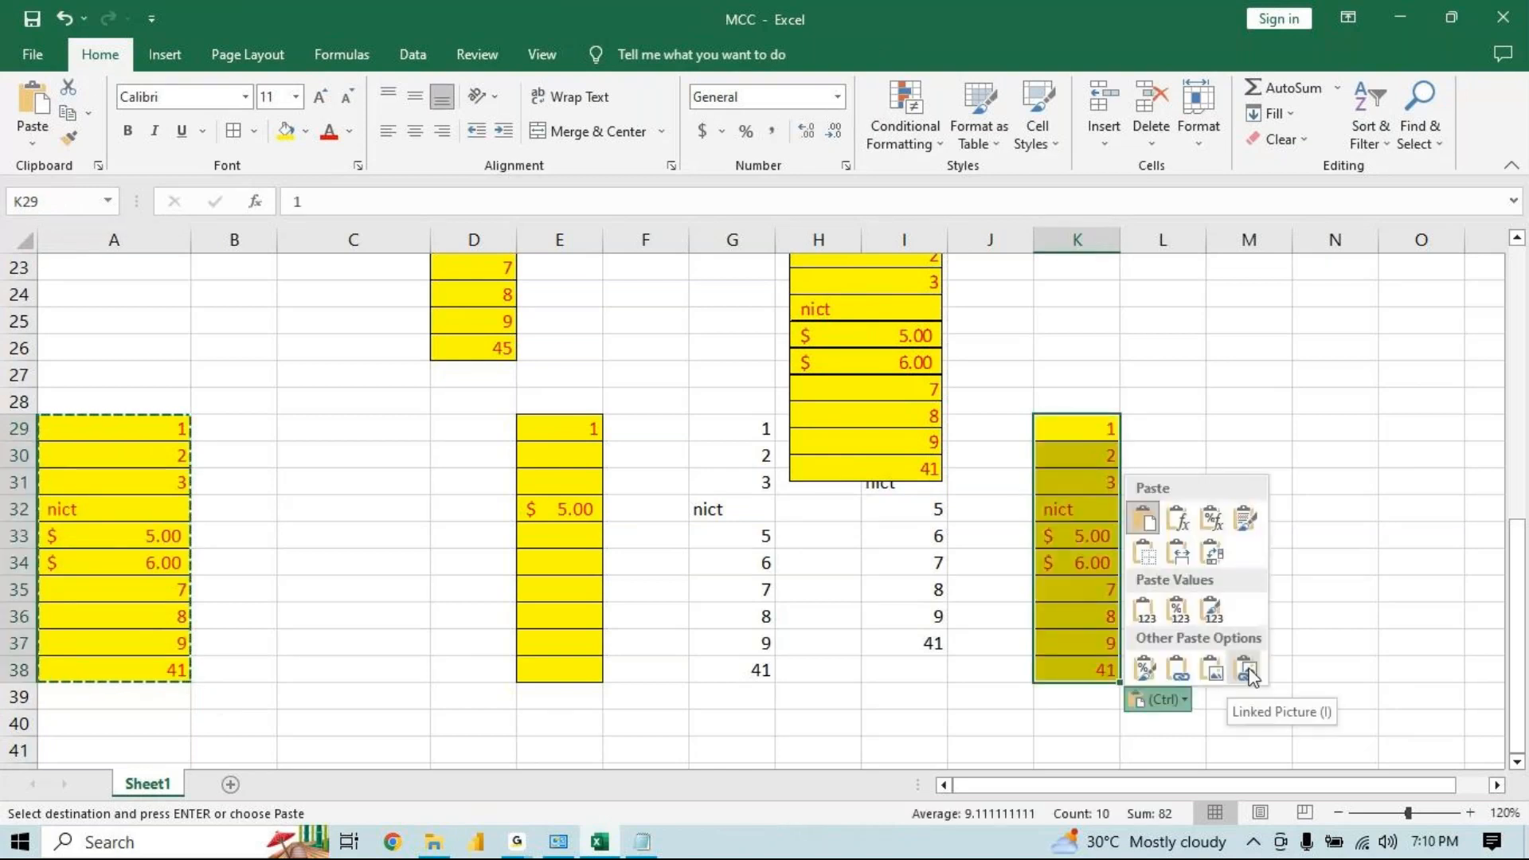
pyautogui.click(1247, 671)
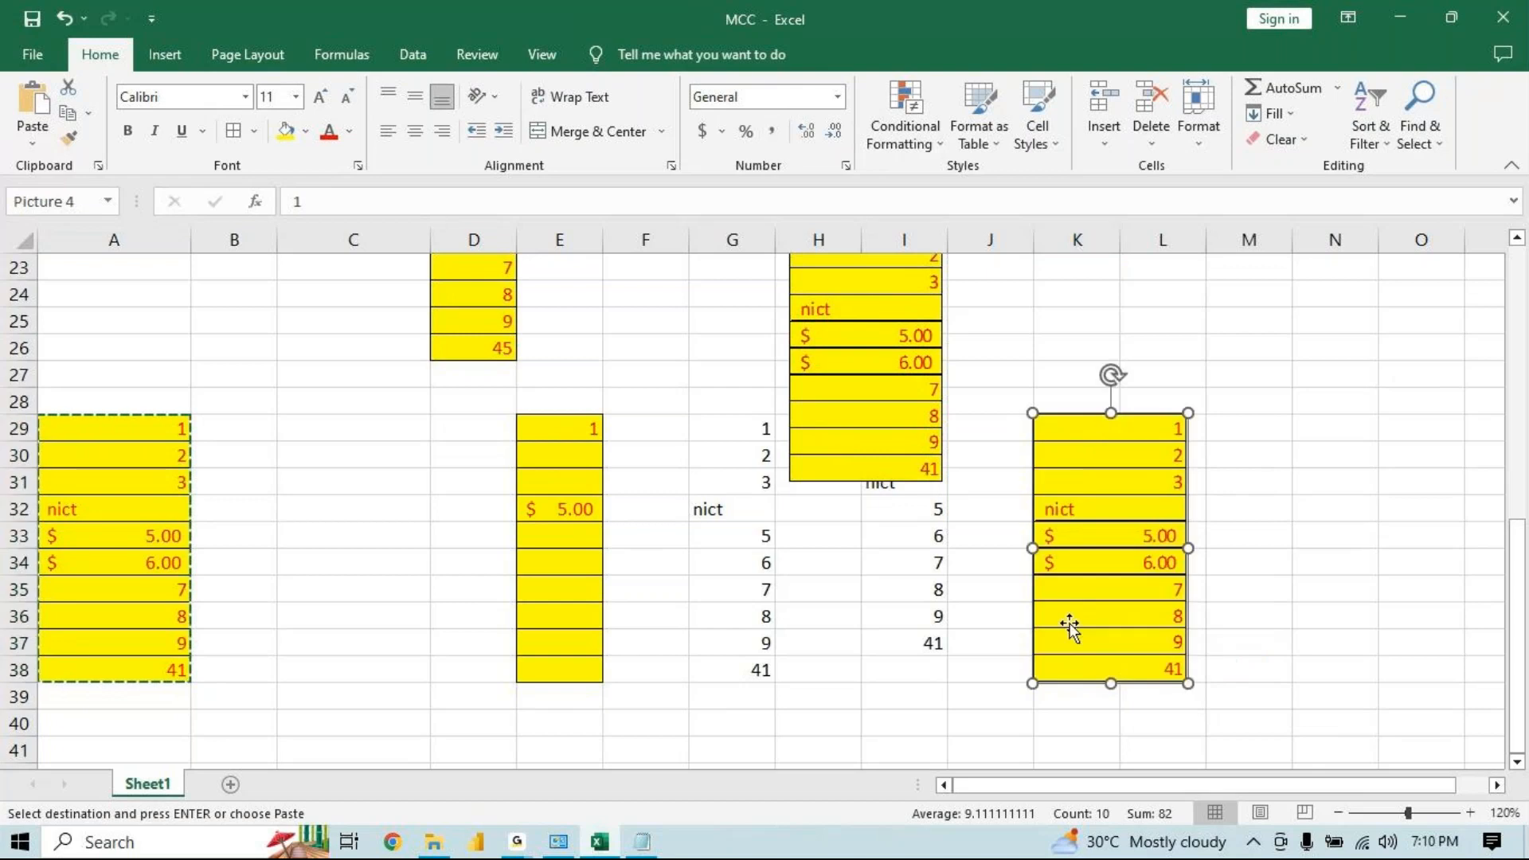
# Change cell A32 to MCC and nudge the linked picture slightly up and left, spanning about rows 28 to 37
pyautogui.click(53, 505)
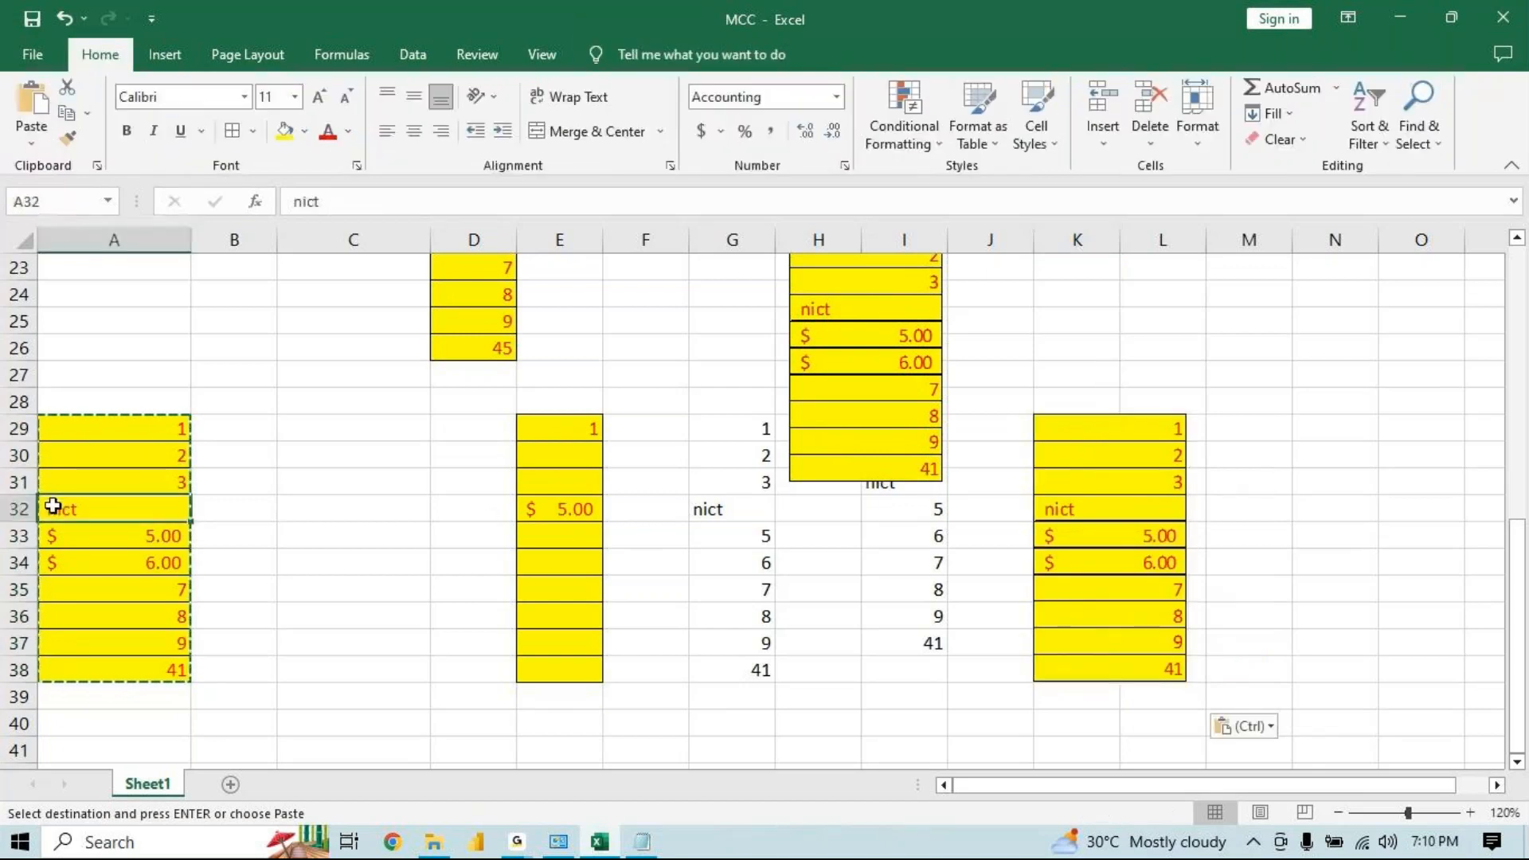
pyautogui.write('MCC')
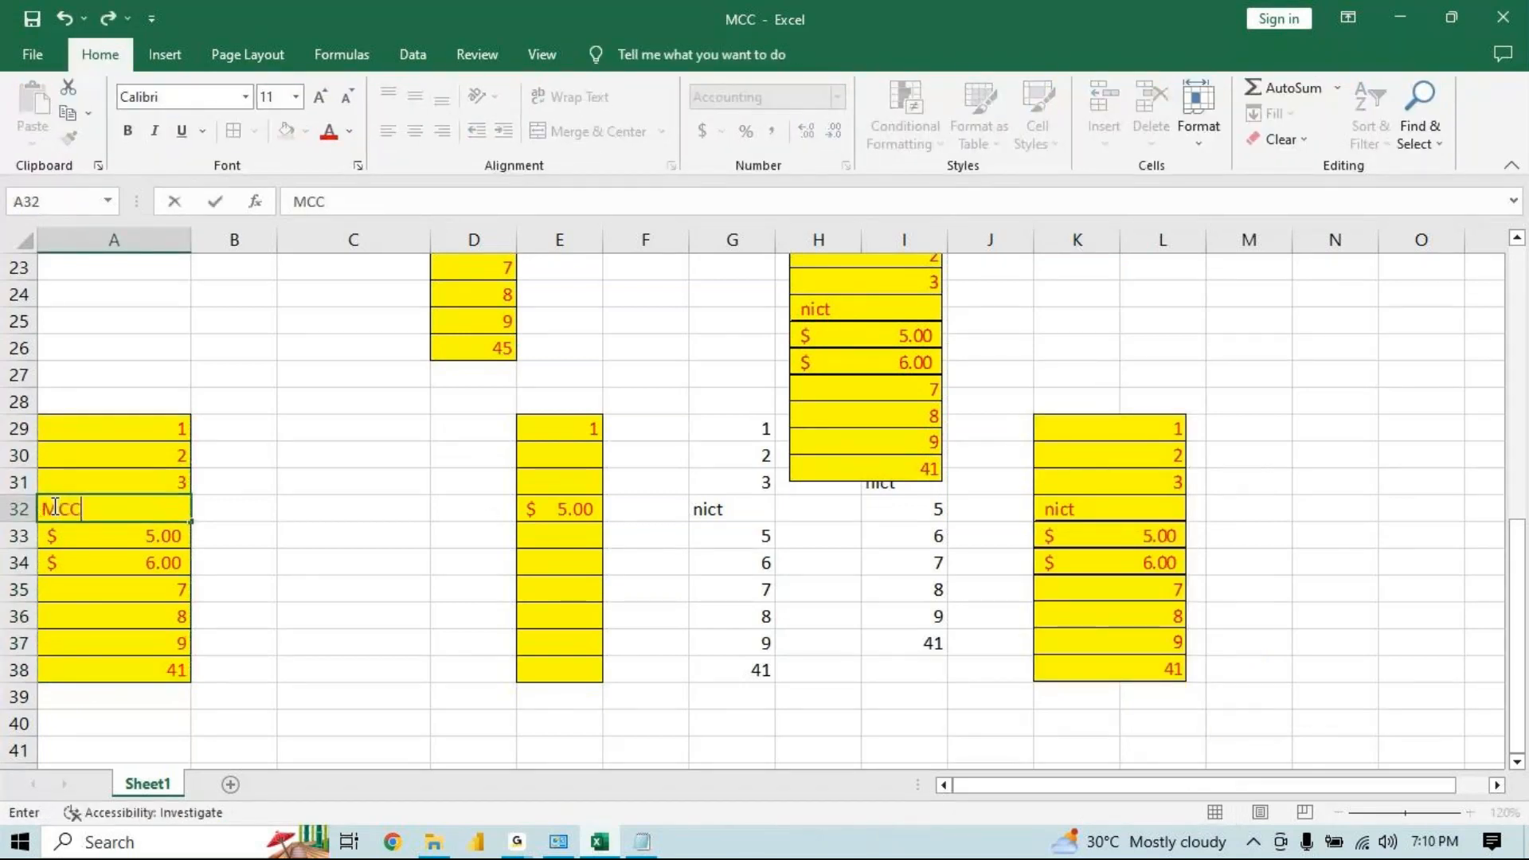
pyautogui.press('Return')
pyautogui.moveTo(1087, 533); pyautogui.dragTo(1058, 510)
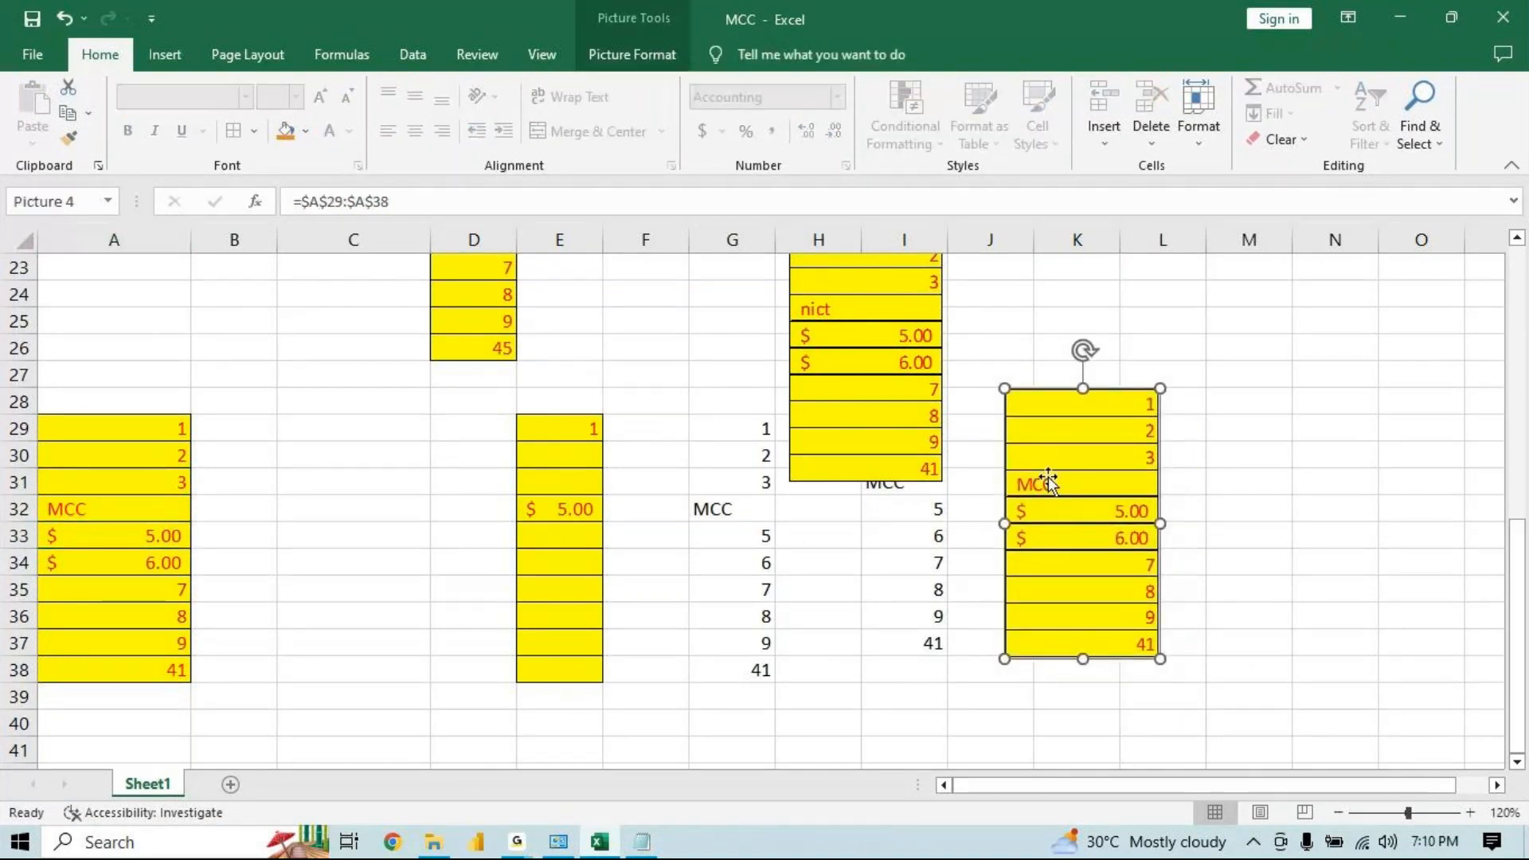
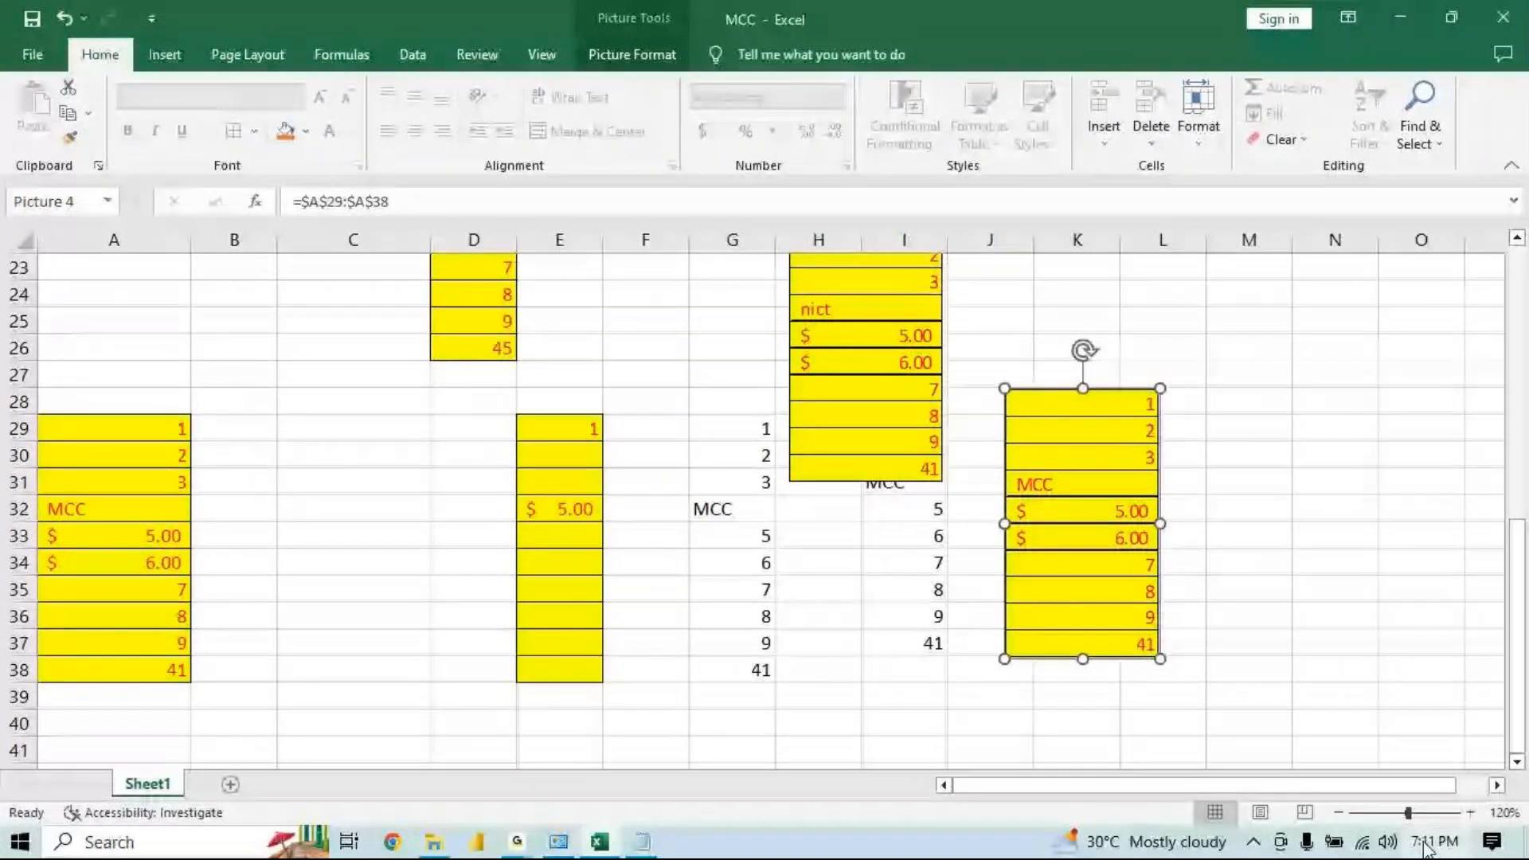
pyautogui.click(517, 841)
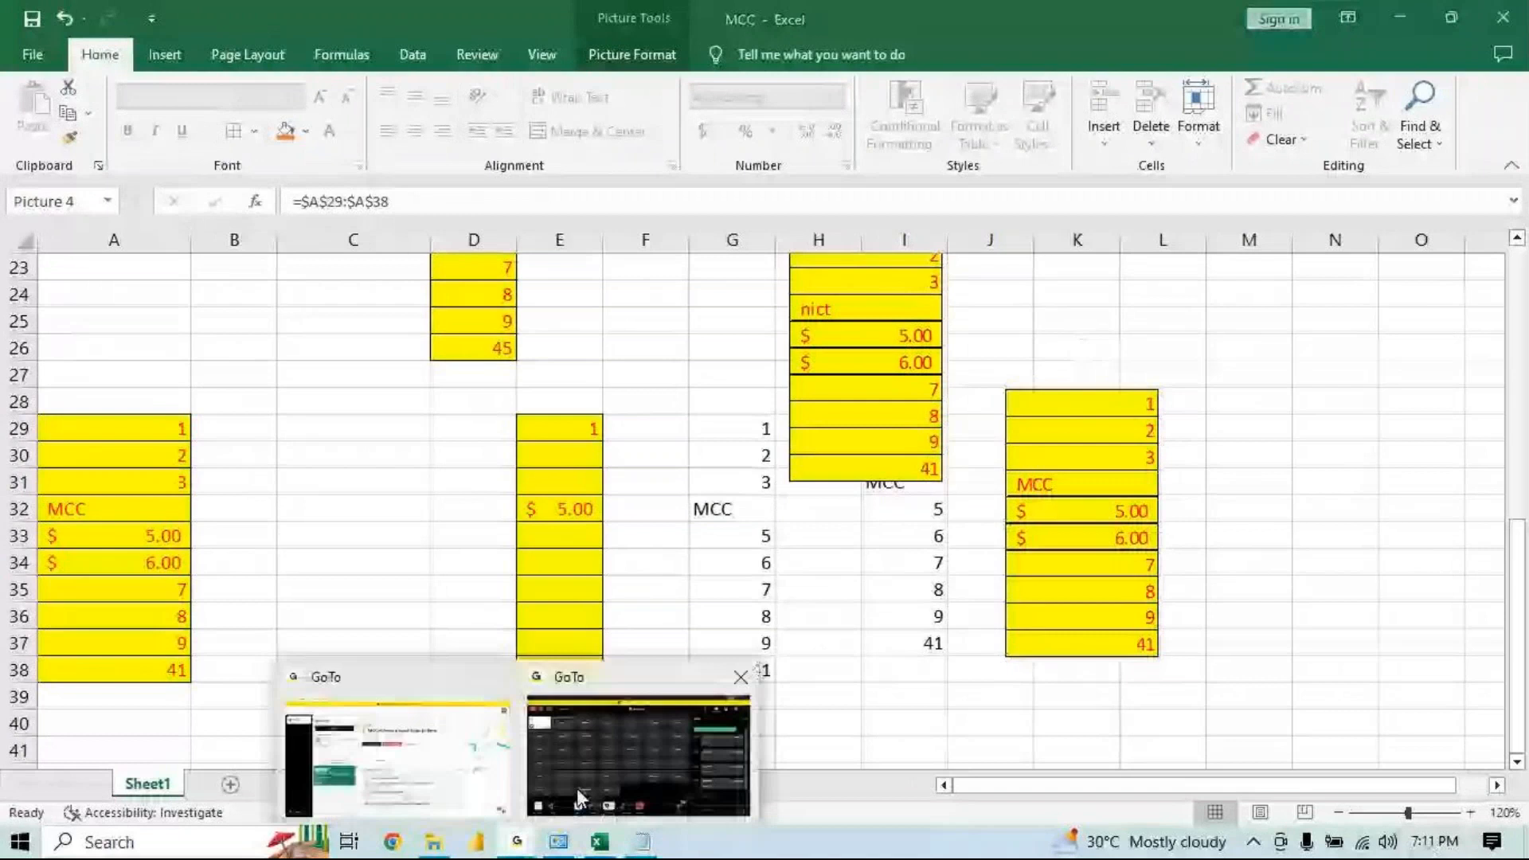
pyautogui.moveTo(576, 787)
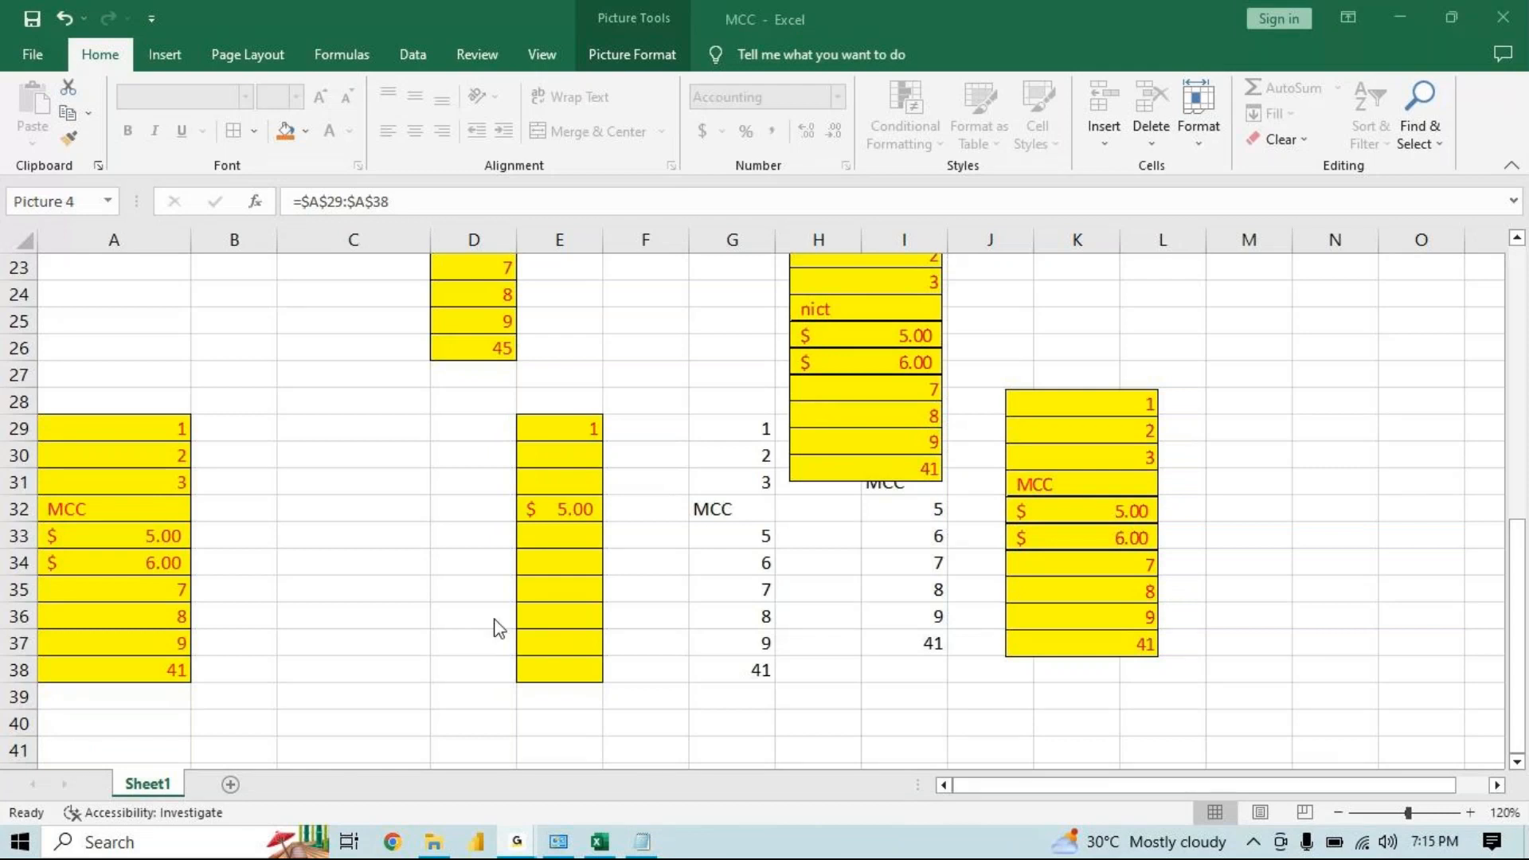
pyautogui.click(1389, 16)
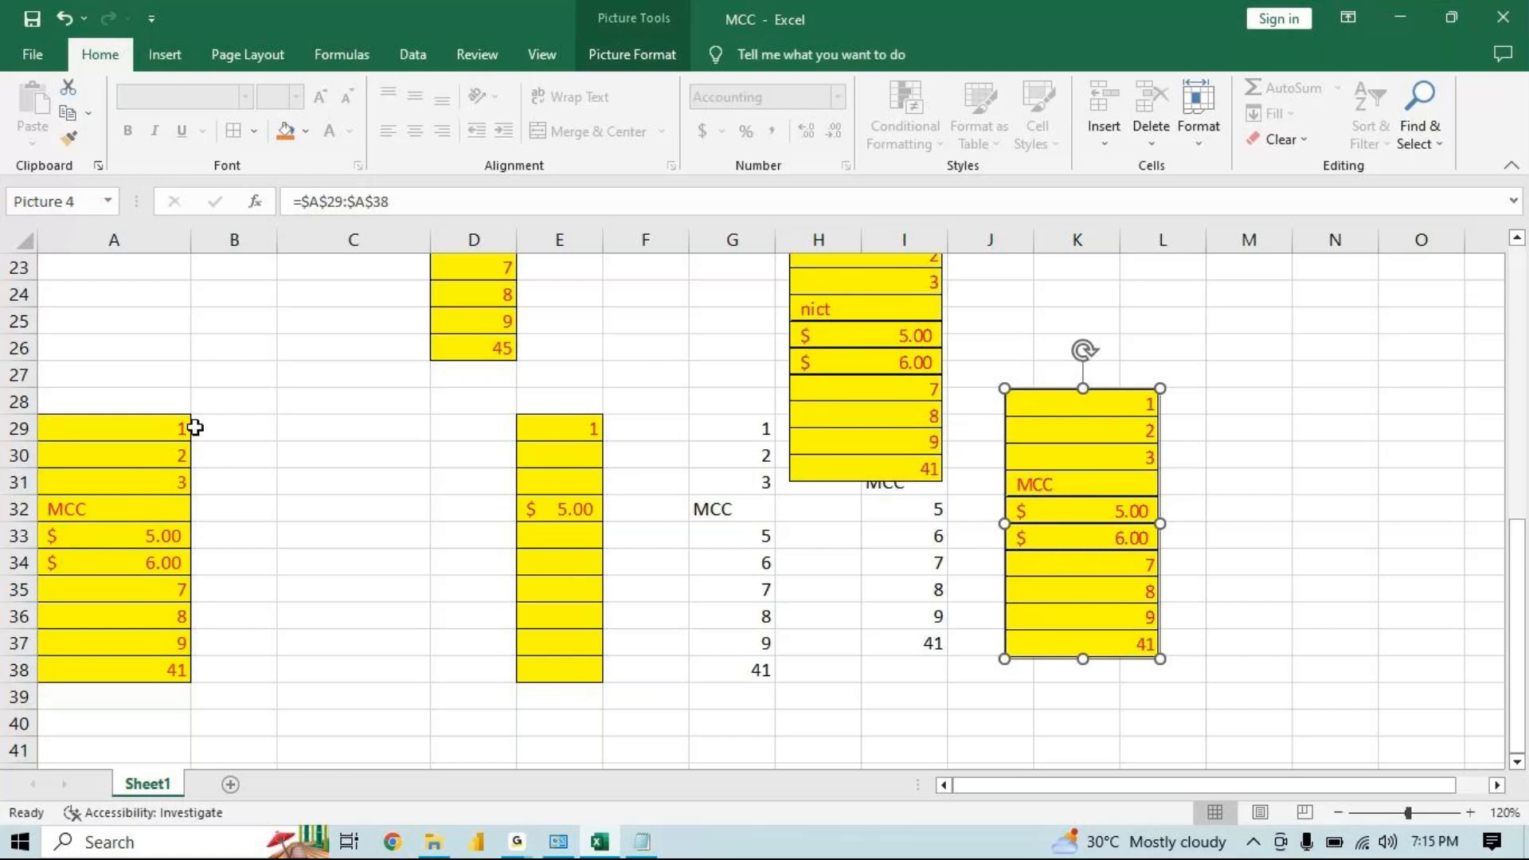
pyautogui.click(366, 430)
pyautogui.click(49, 54)
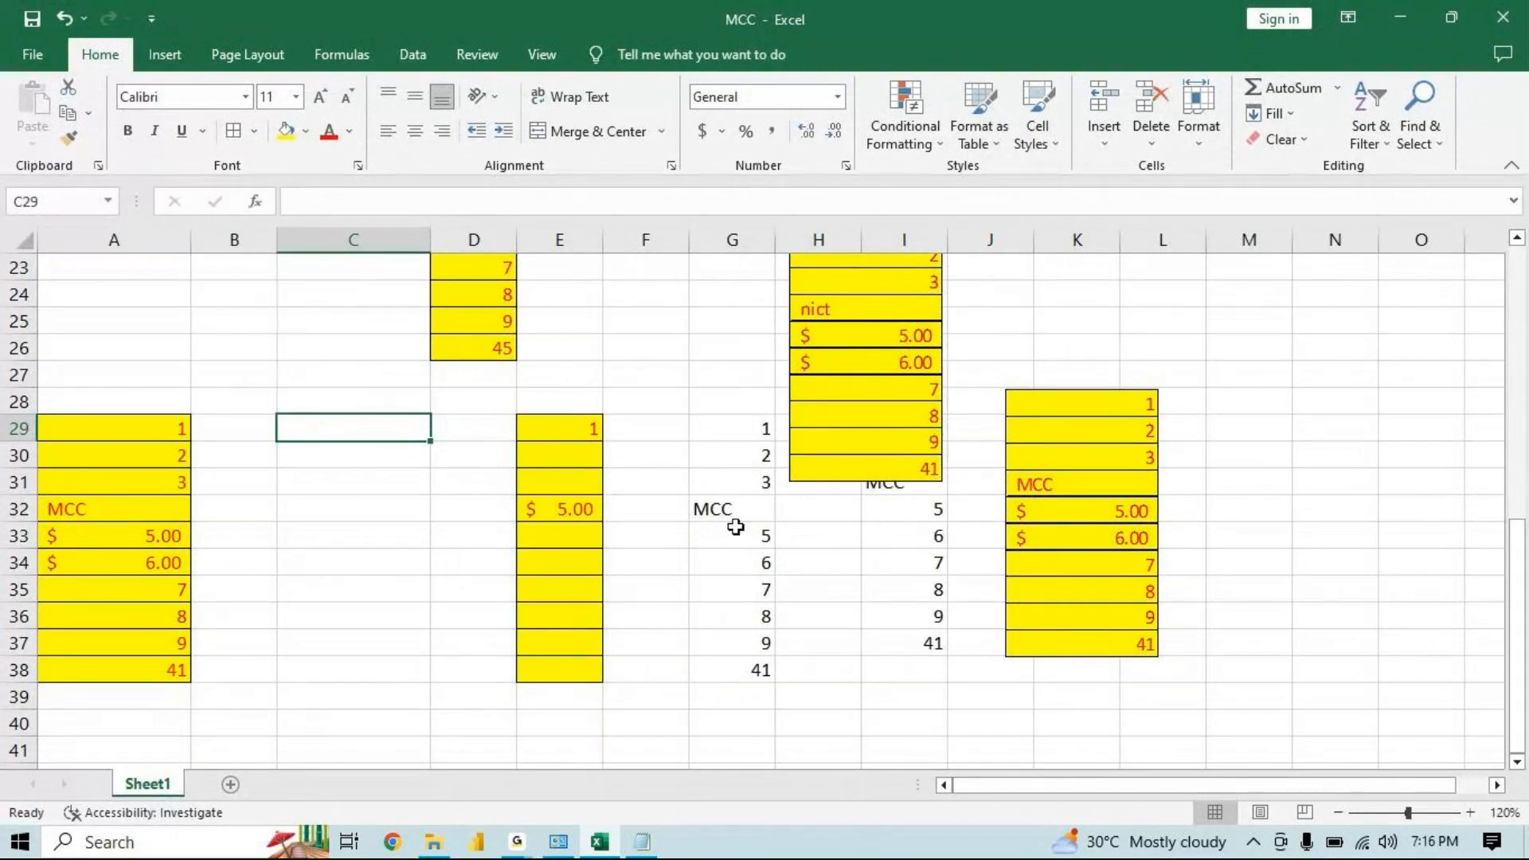
pyautogui.click(743, 571)
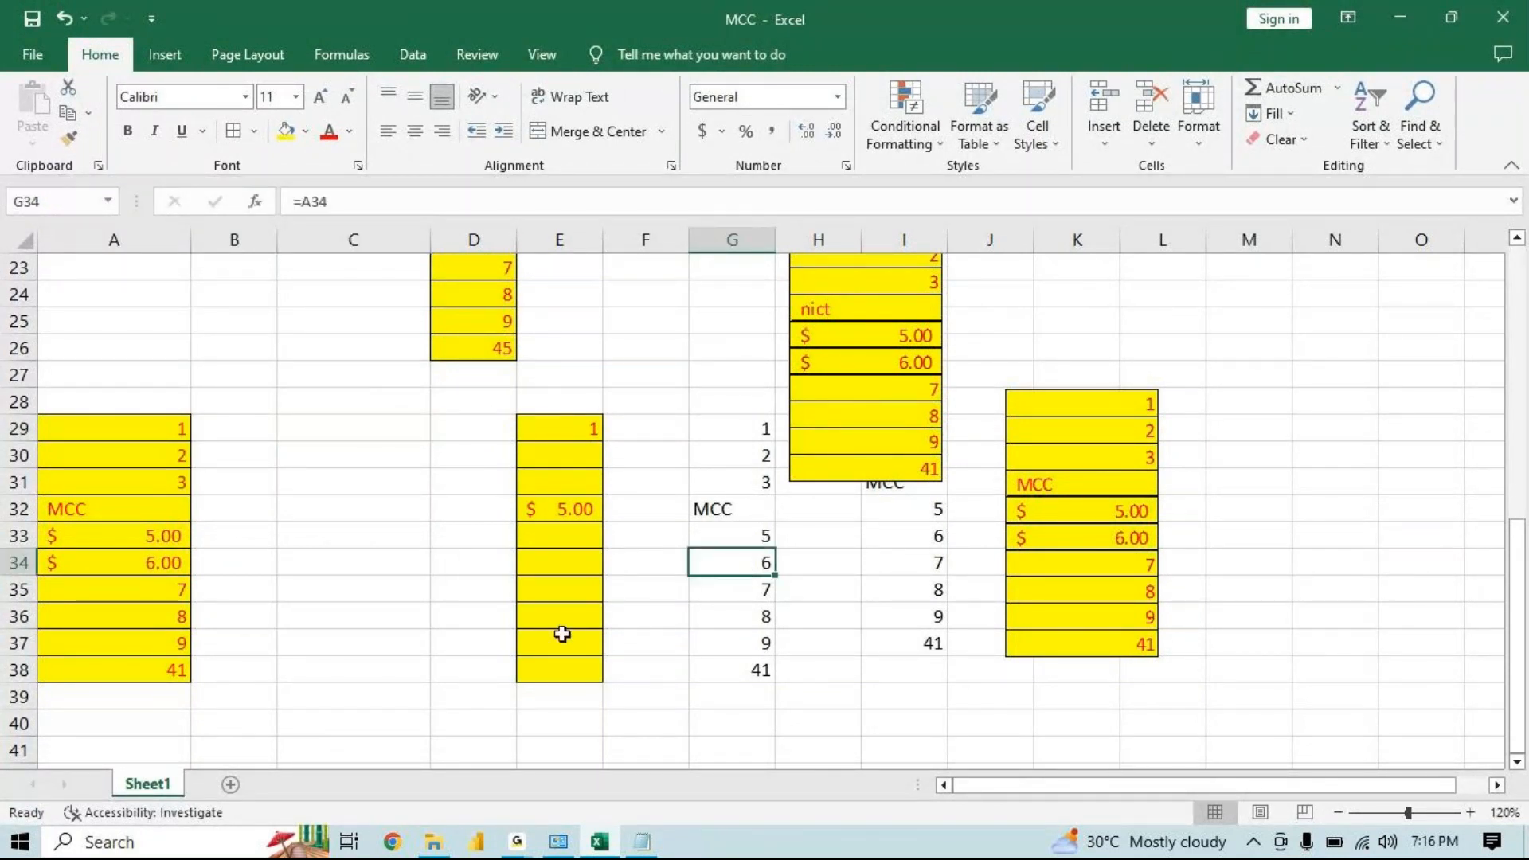
# Switch to Notepad and add the note 'Format Painter : Which copies the format from one place and applies into another place.'
pyautogui.click(642, 842)
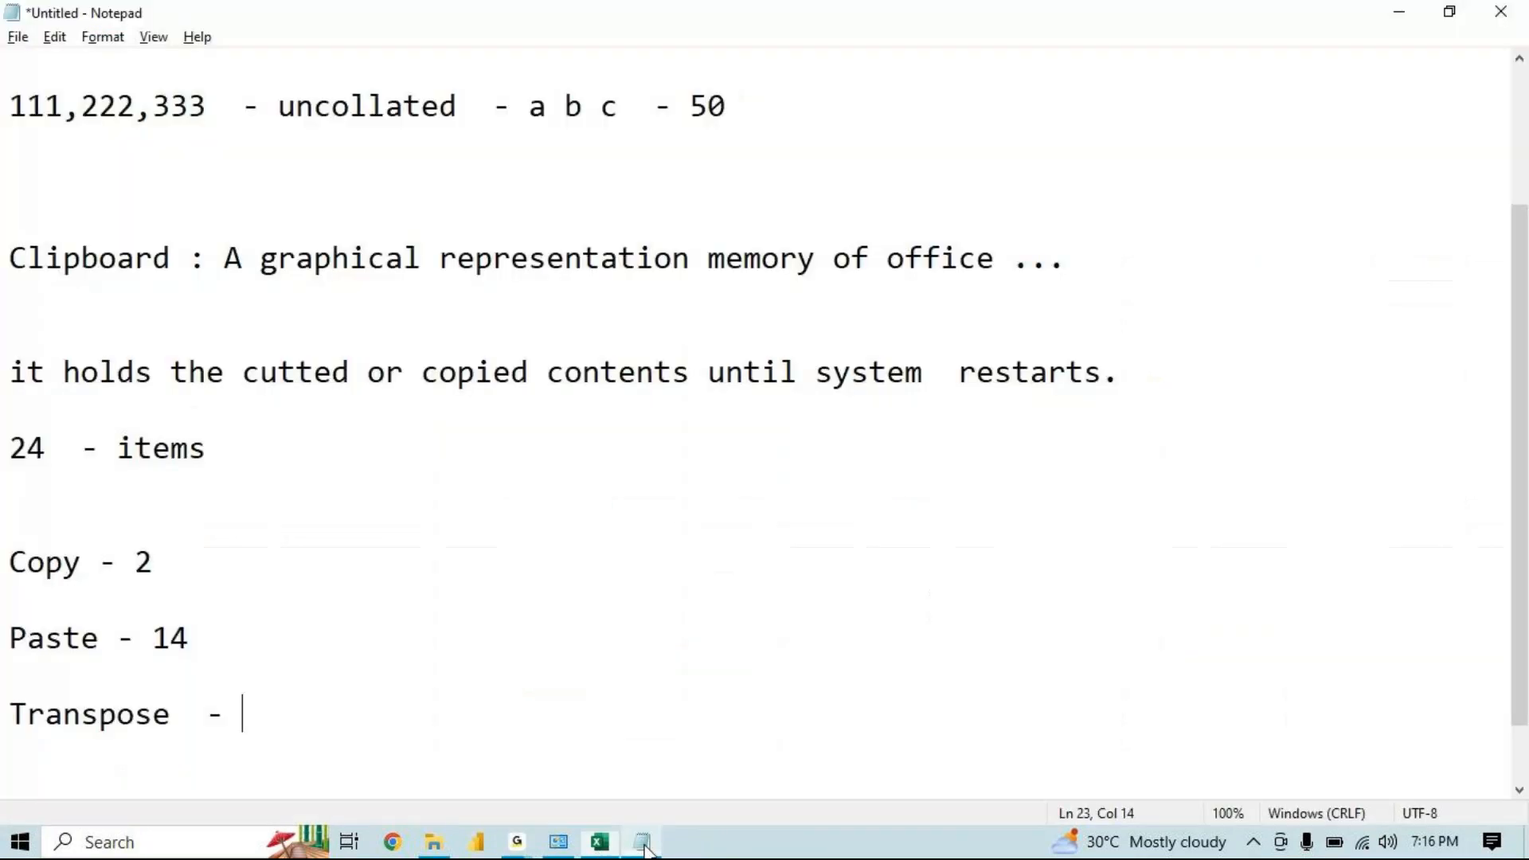
pyautogui.press('Return')
pyautogui.press('Return')
pyautogui.press('Return')
pyautogui.press('Return')
pyautogui.press('Return')
pyautogui.press('Return')
pyautogui.press('Up')
pyautogui.press('Up')
pyautogui.press('Up')
pyautogui.press('Up')
pyautogui.write('Format Painter  : Whicg')
pyautogui.press('BackSpace')
pyautogui.write('h copies the format from')
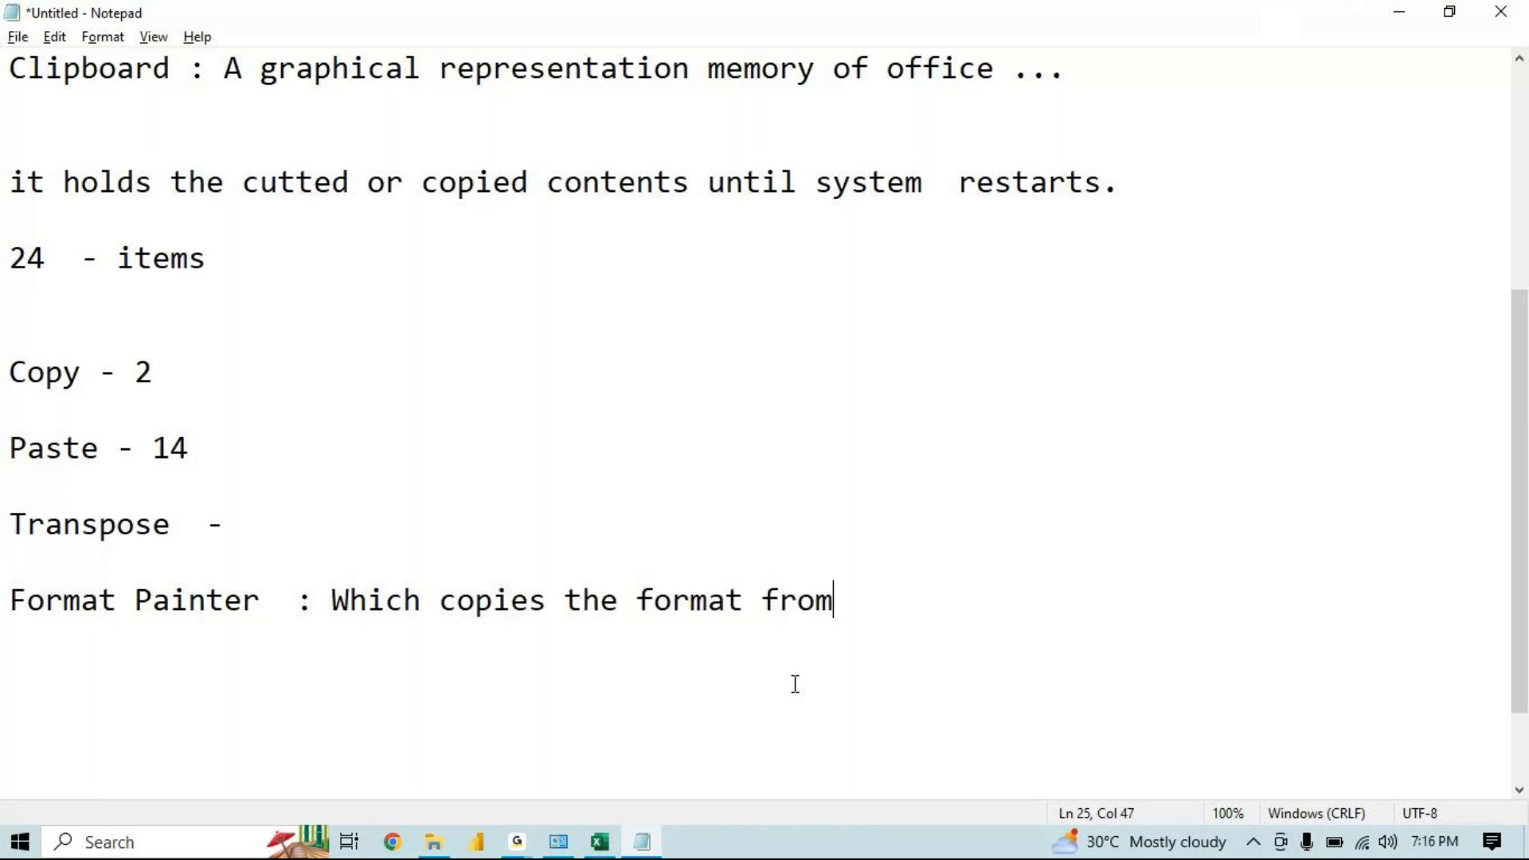
pyautogui.write(' one pla')
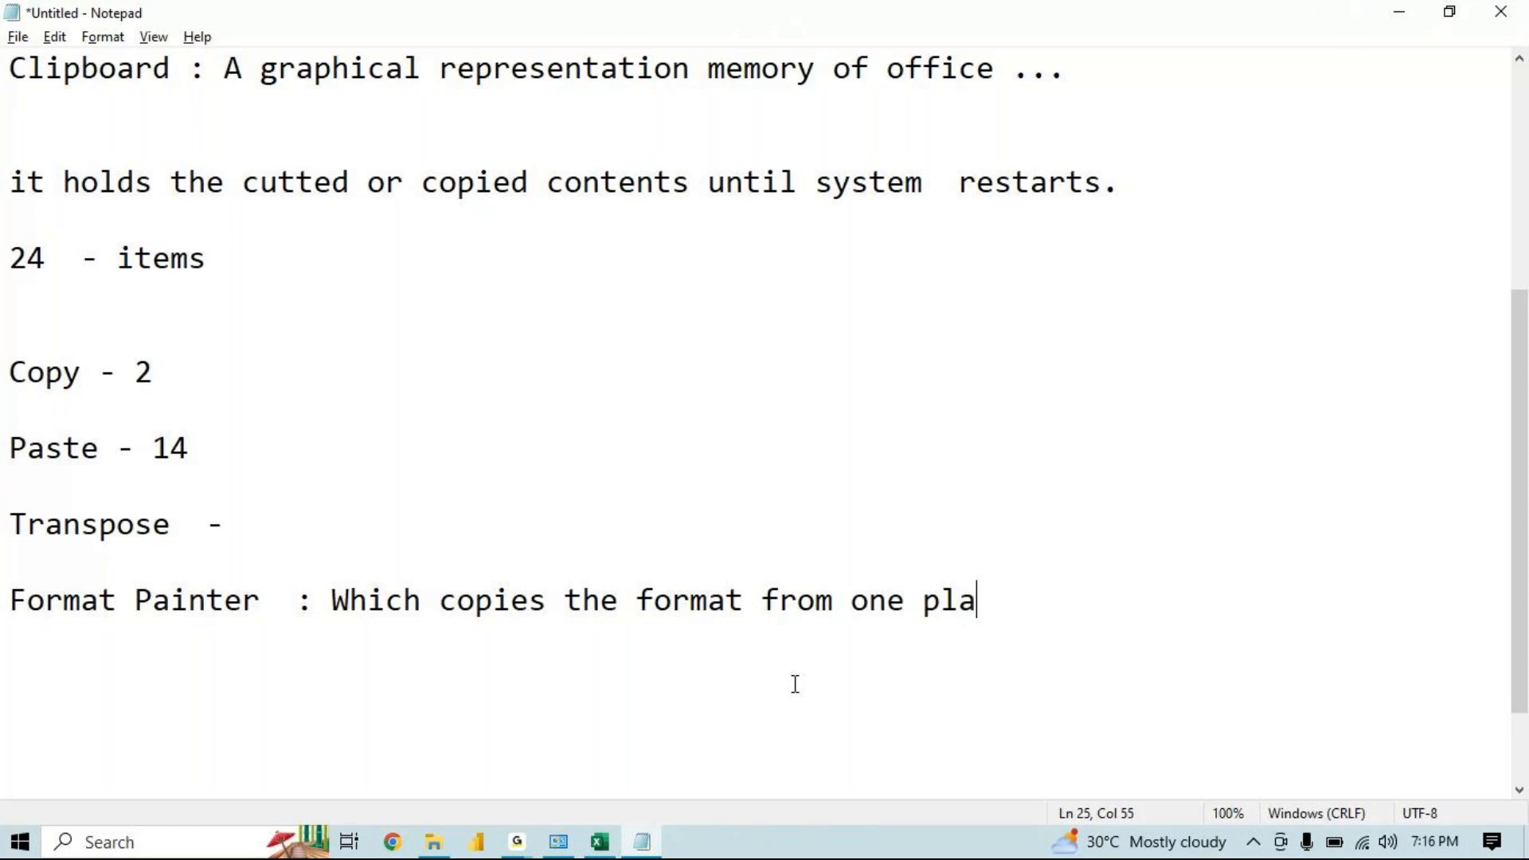
pyautogui.write('ce and ')
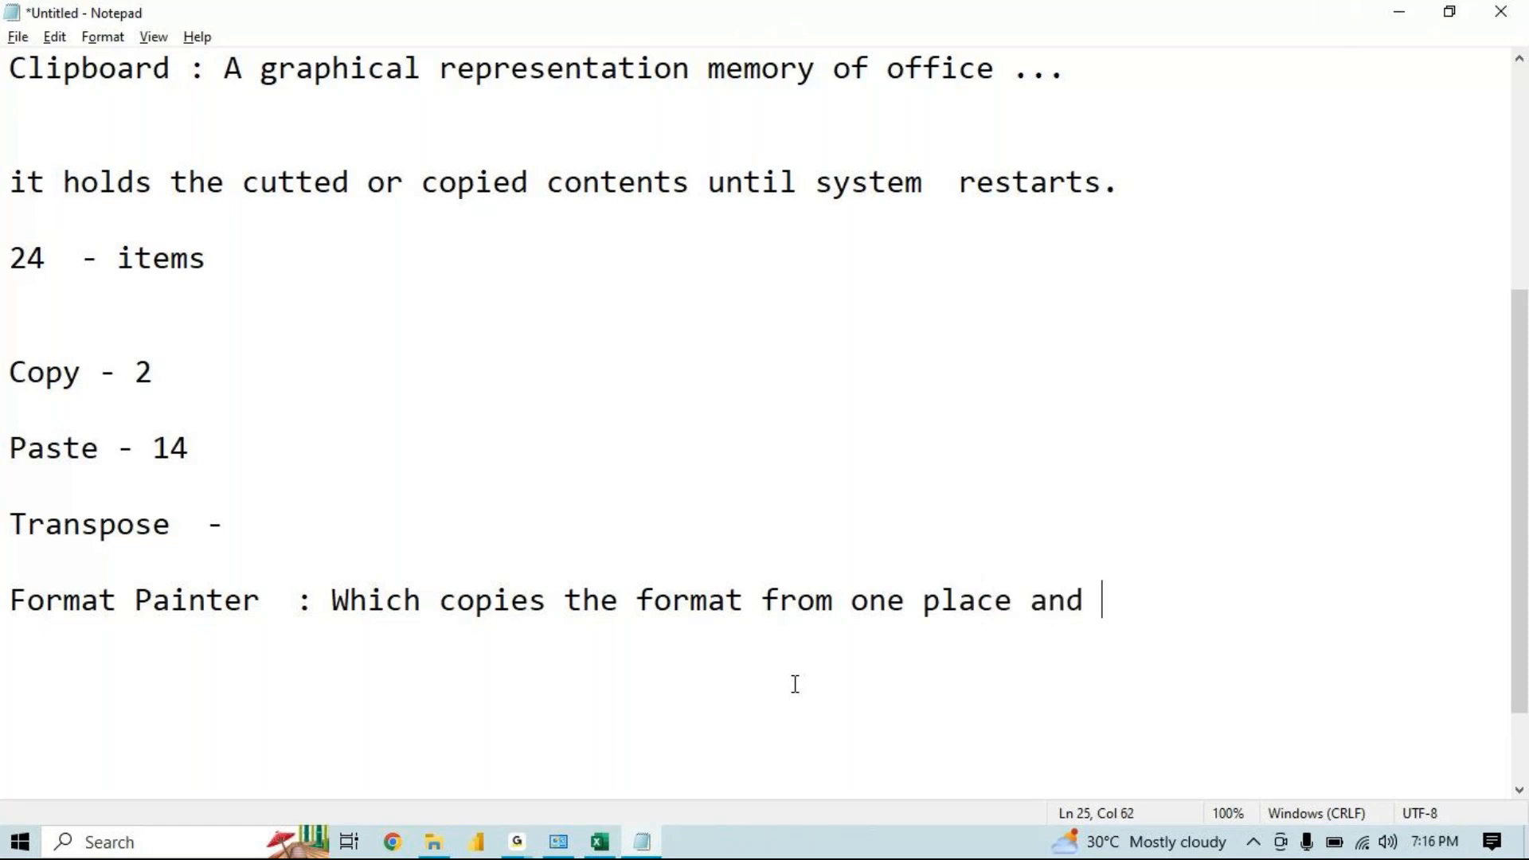
pyautogui.write('applies ')
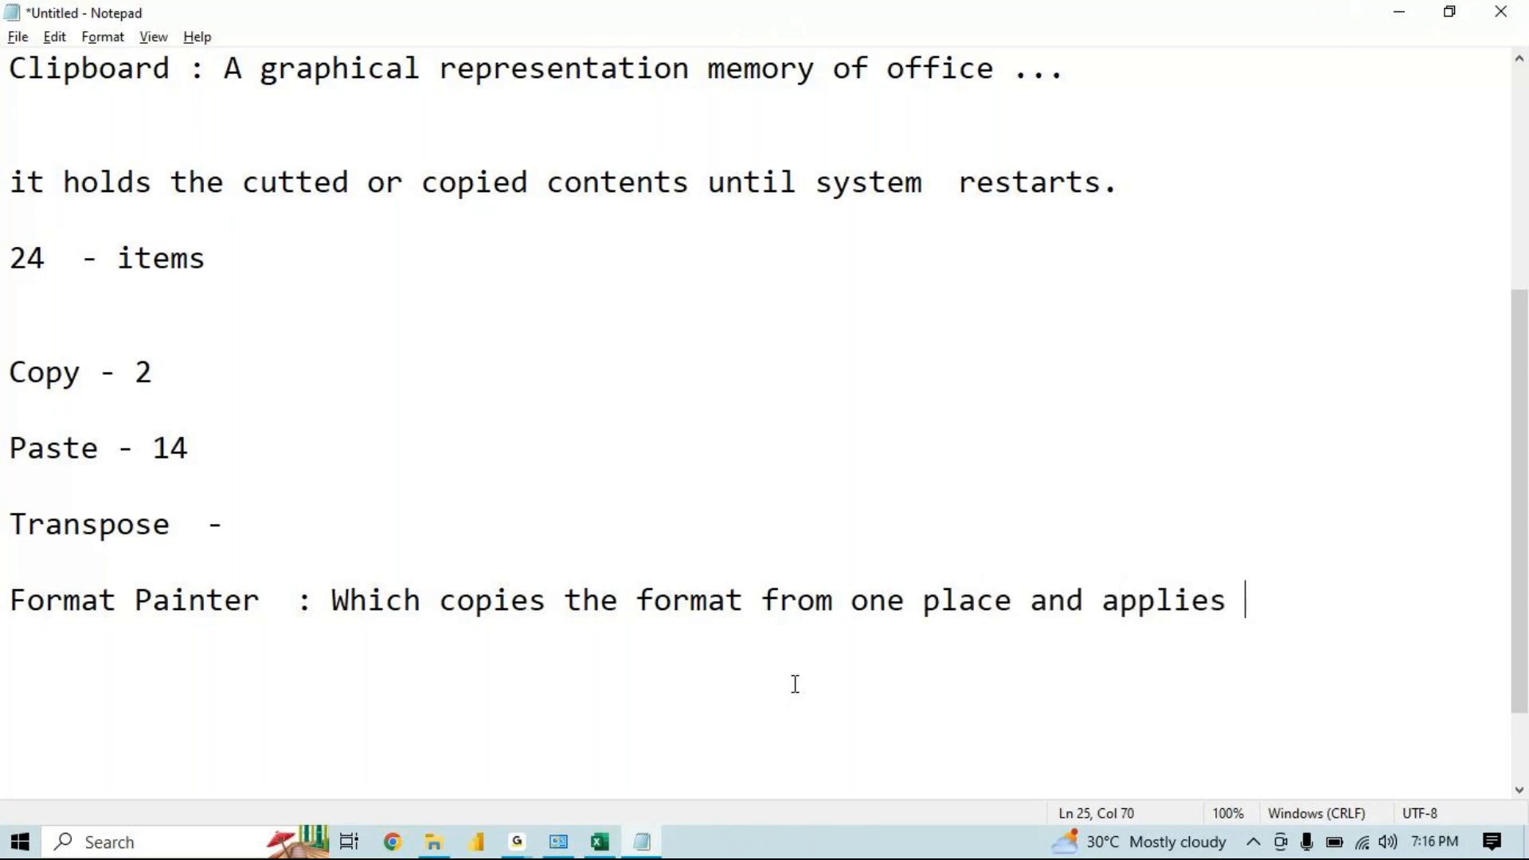
pyautogui.write('into anoth')
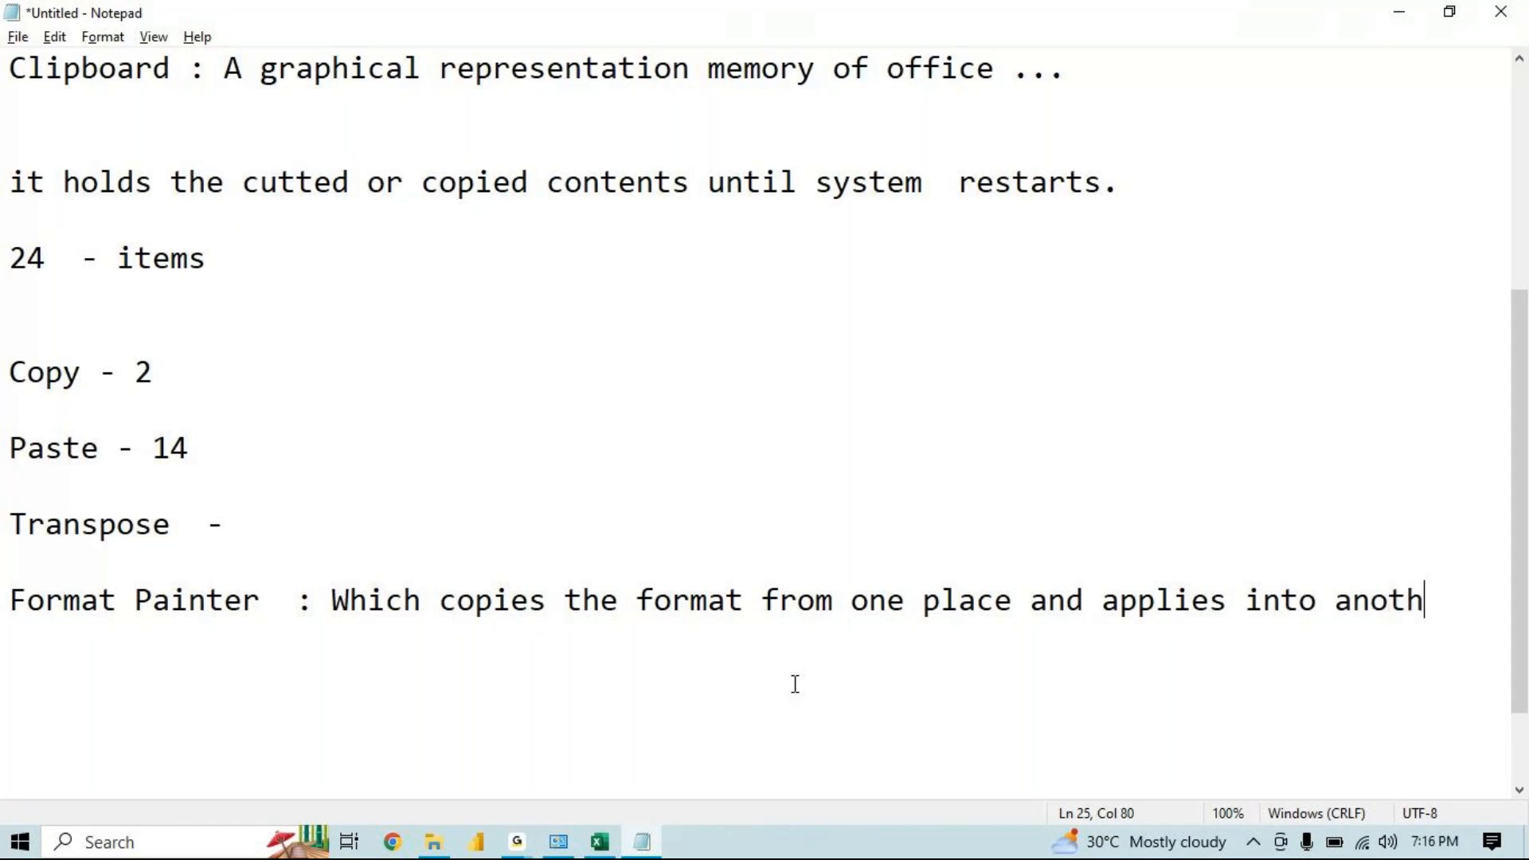
pyautogui.write('er place.')
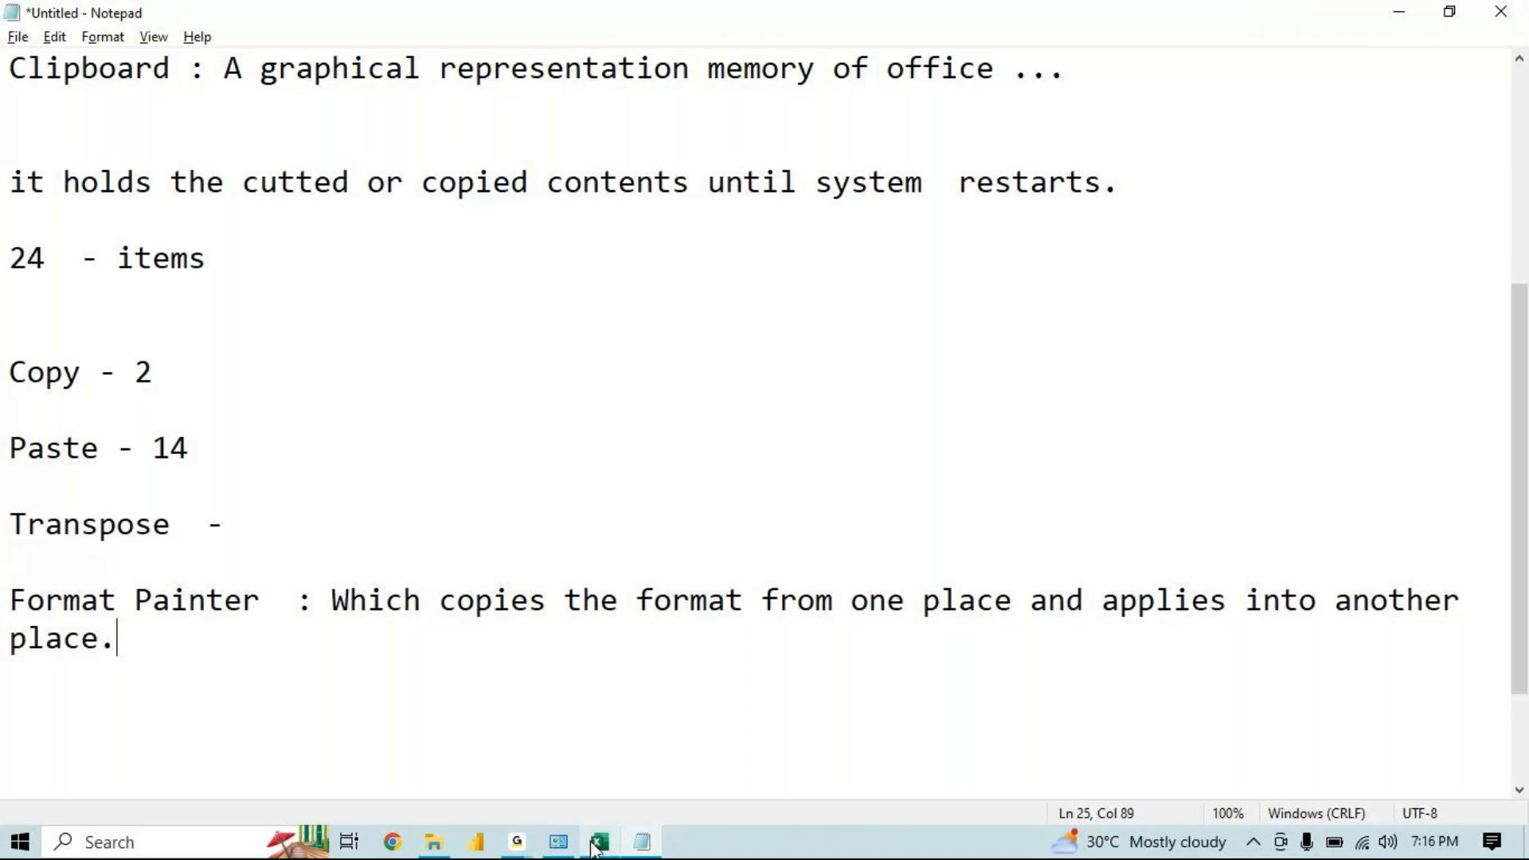
# Switch back to Excel and use Format Painter to copy cell A33's formatting onto cell G34
pyautogui.moveTo(593, 849)
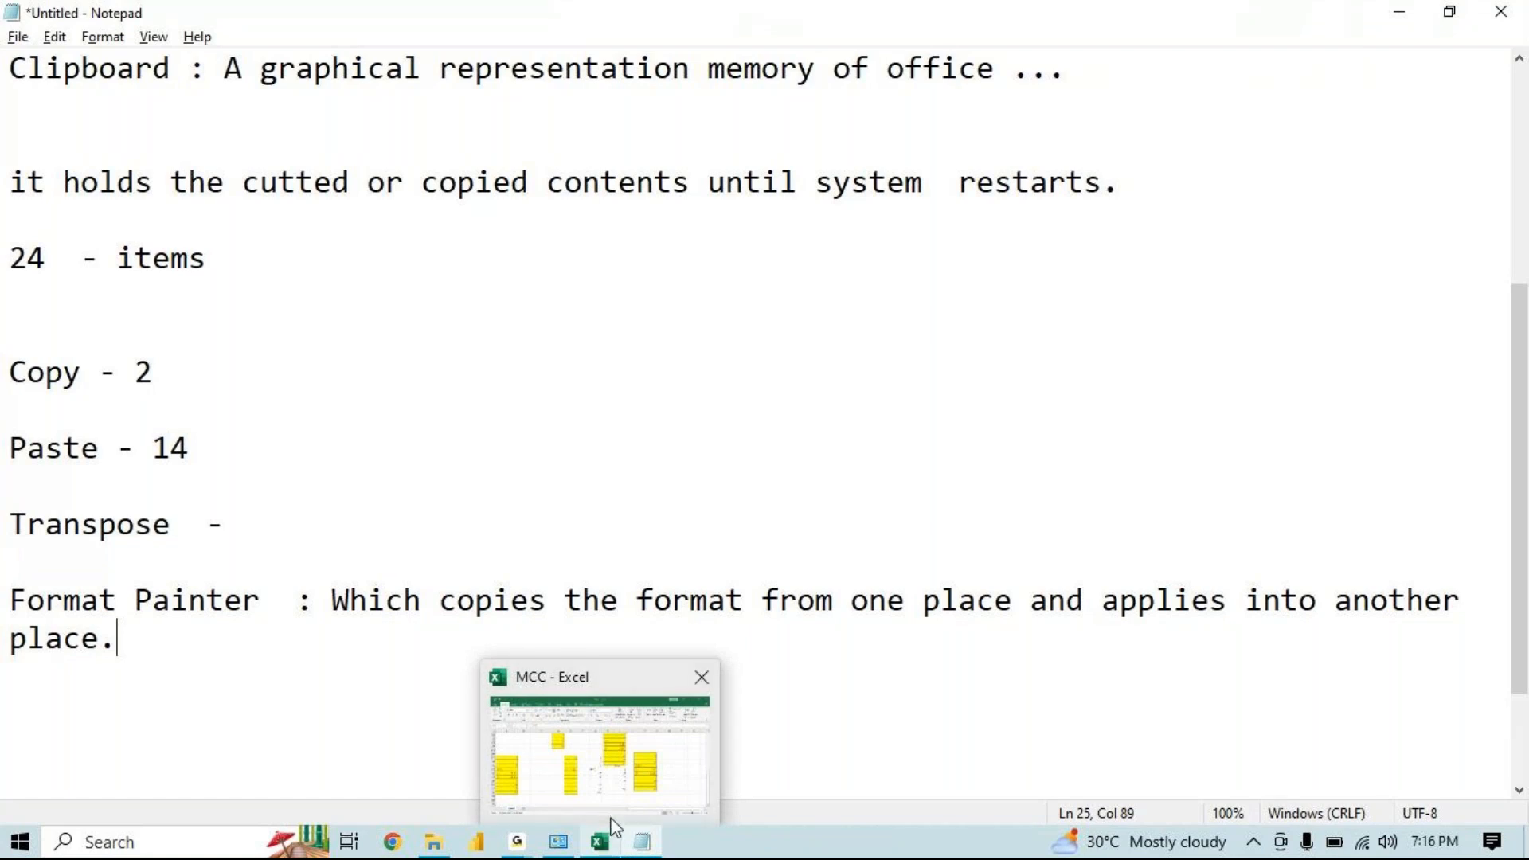
pyautogui.click(614, 825)
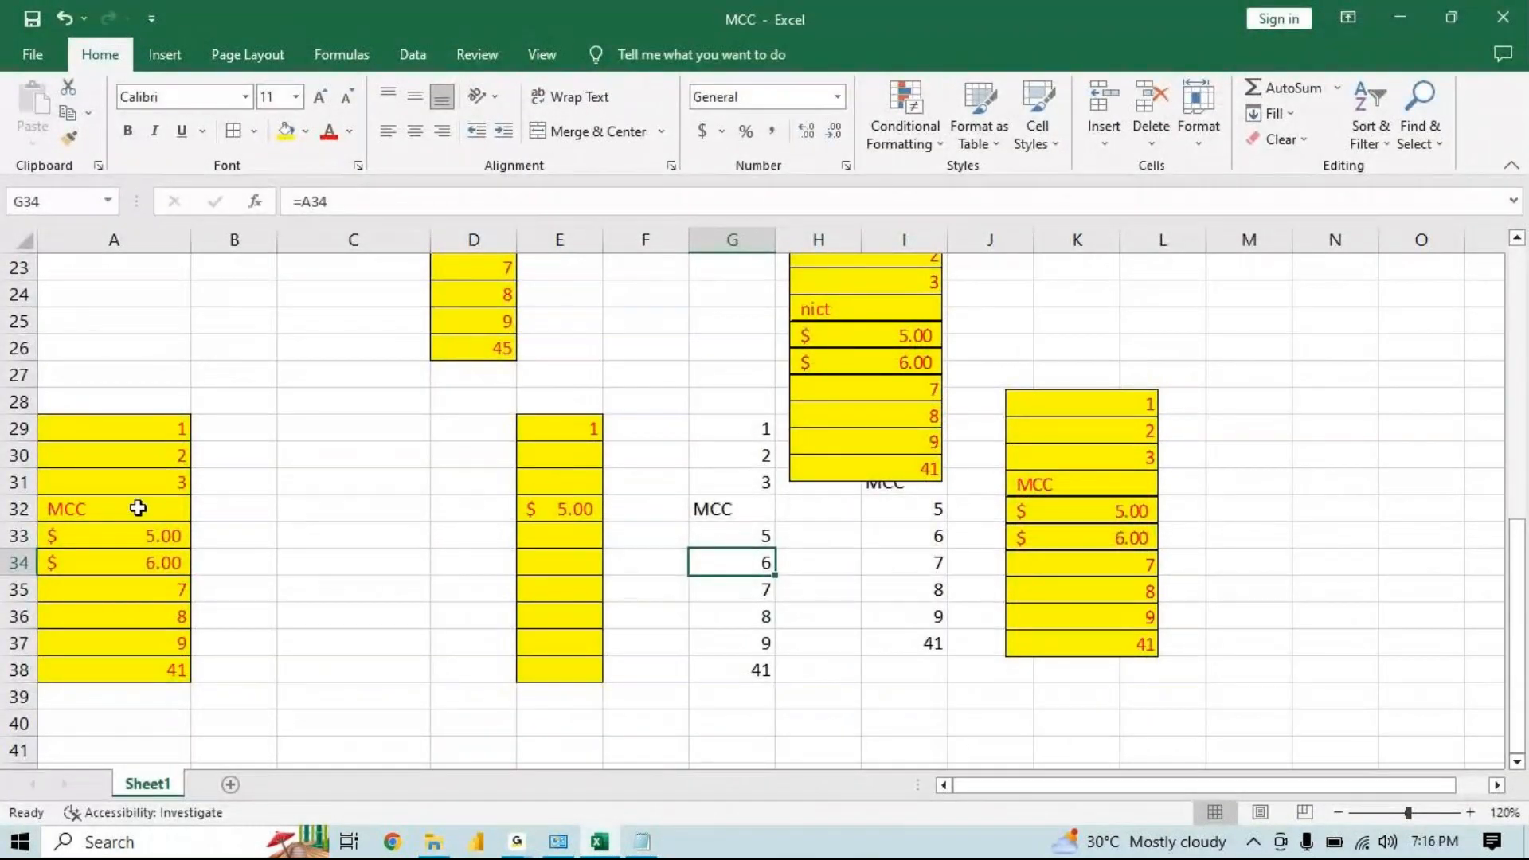
pyautogui.click(153, 532)
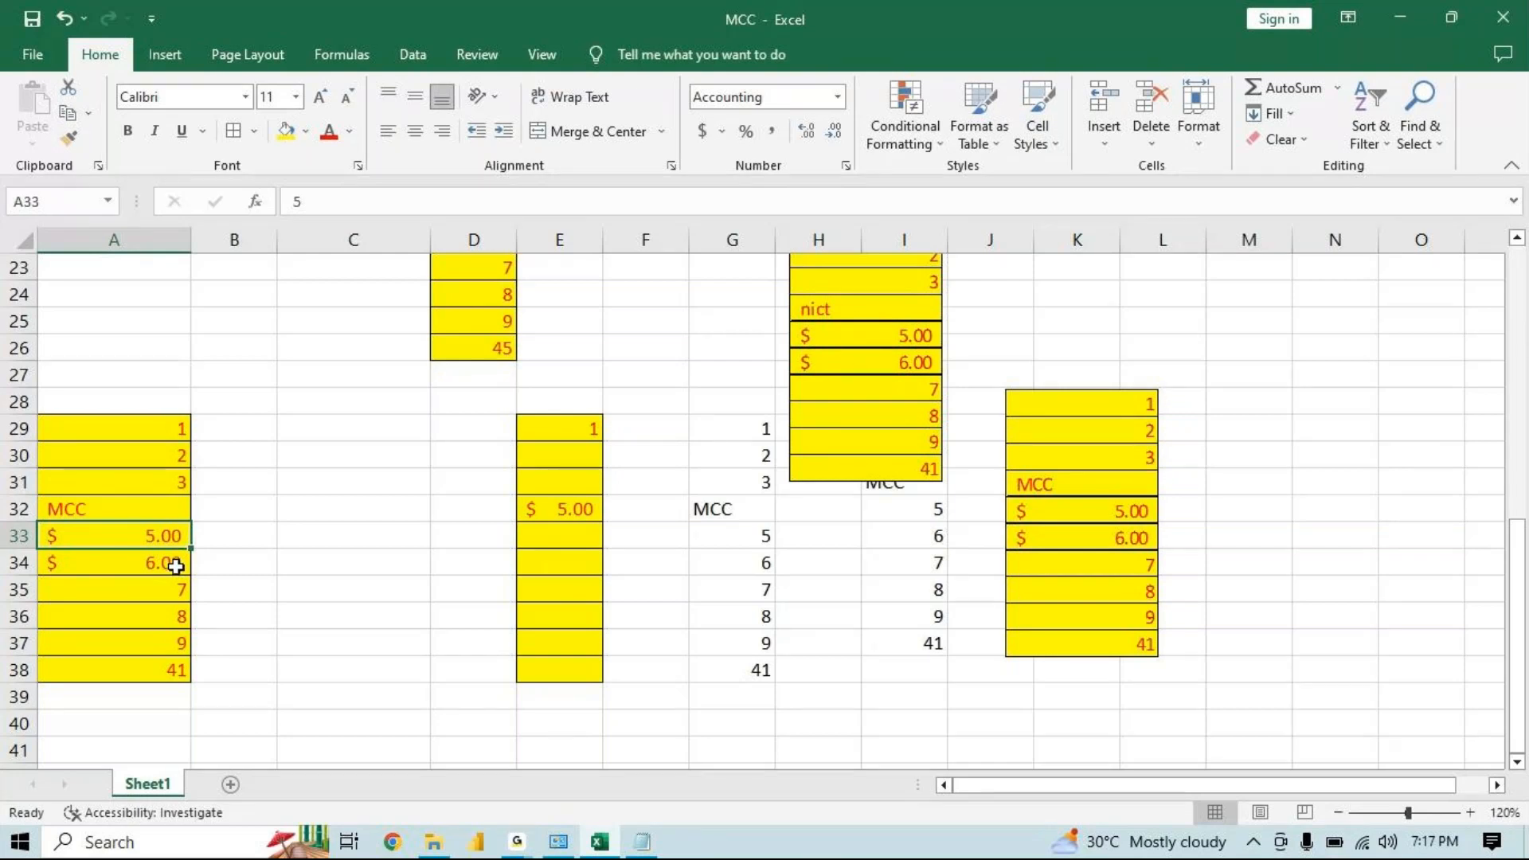
pyautogui.click(75, 140)
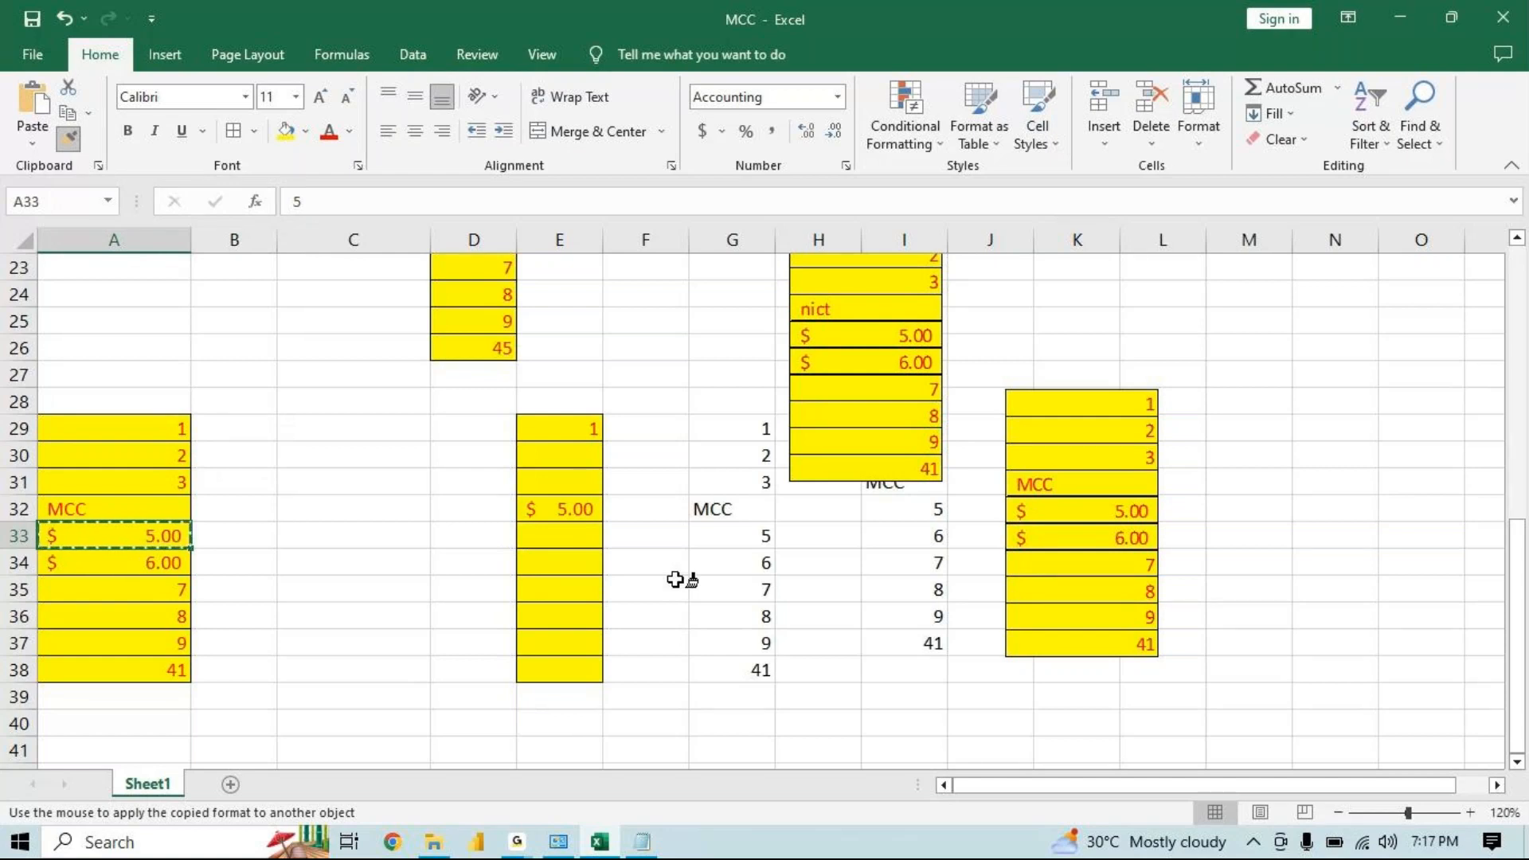
pyautogui.click(757, 565)
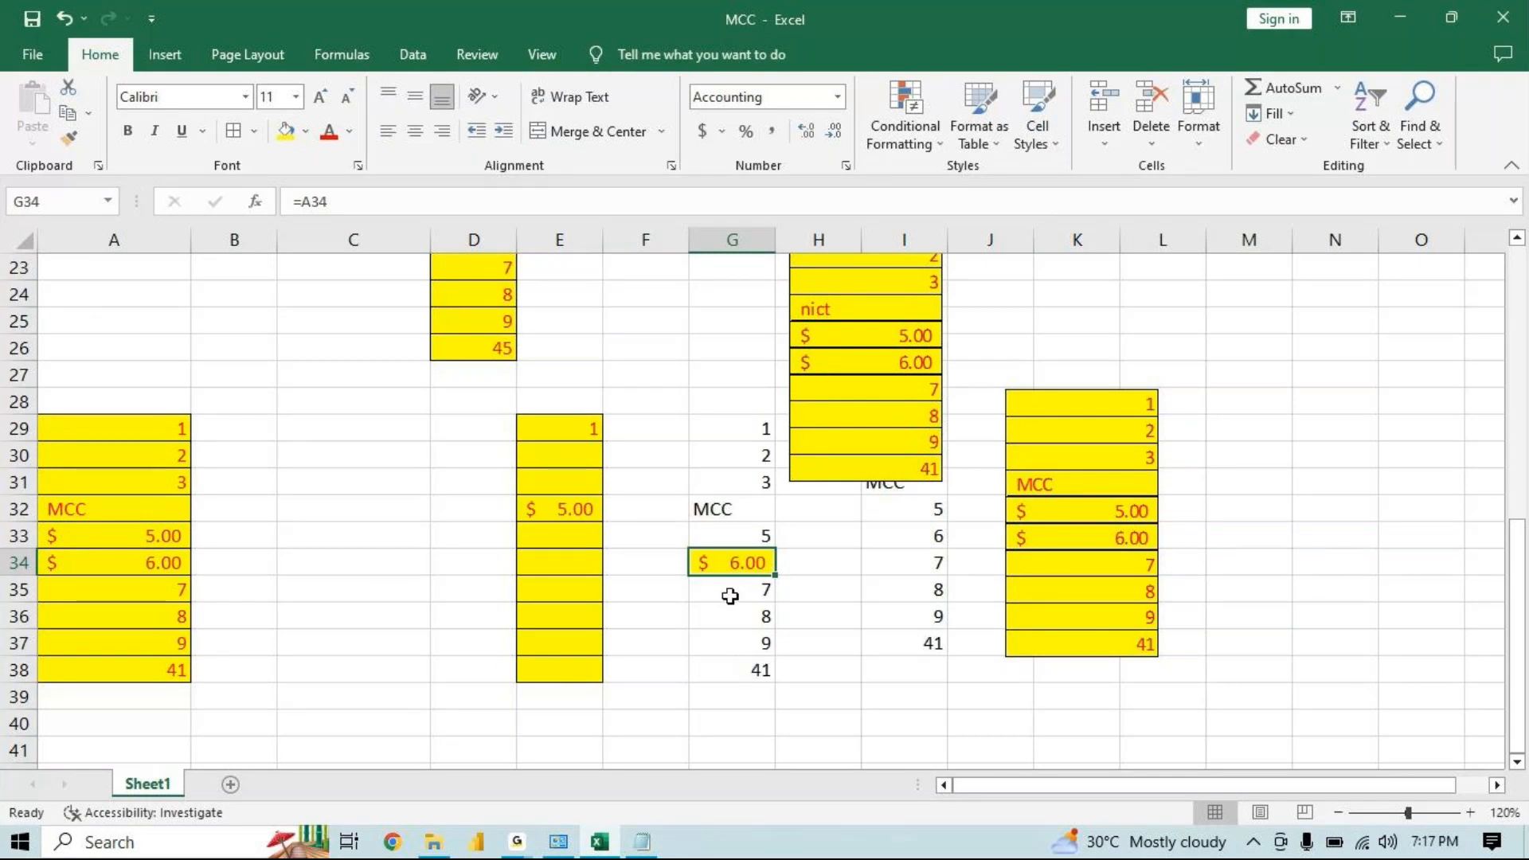
# Apply A33's formatting repeatedly with Format Painter to cells I34, G32, G27 and the range M25:N33
pyautogui.click(149, 519)
pyautogui.click(140, 536)
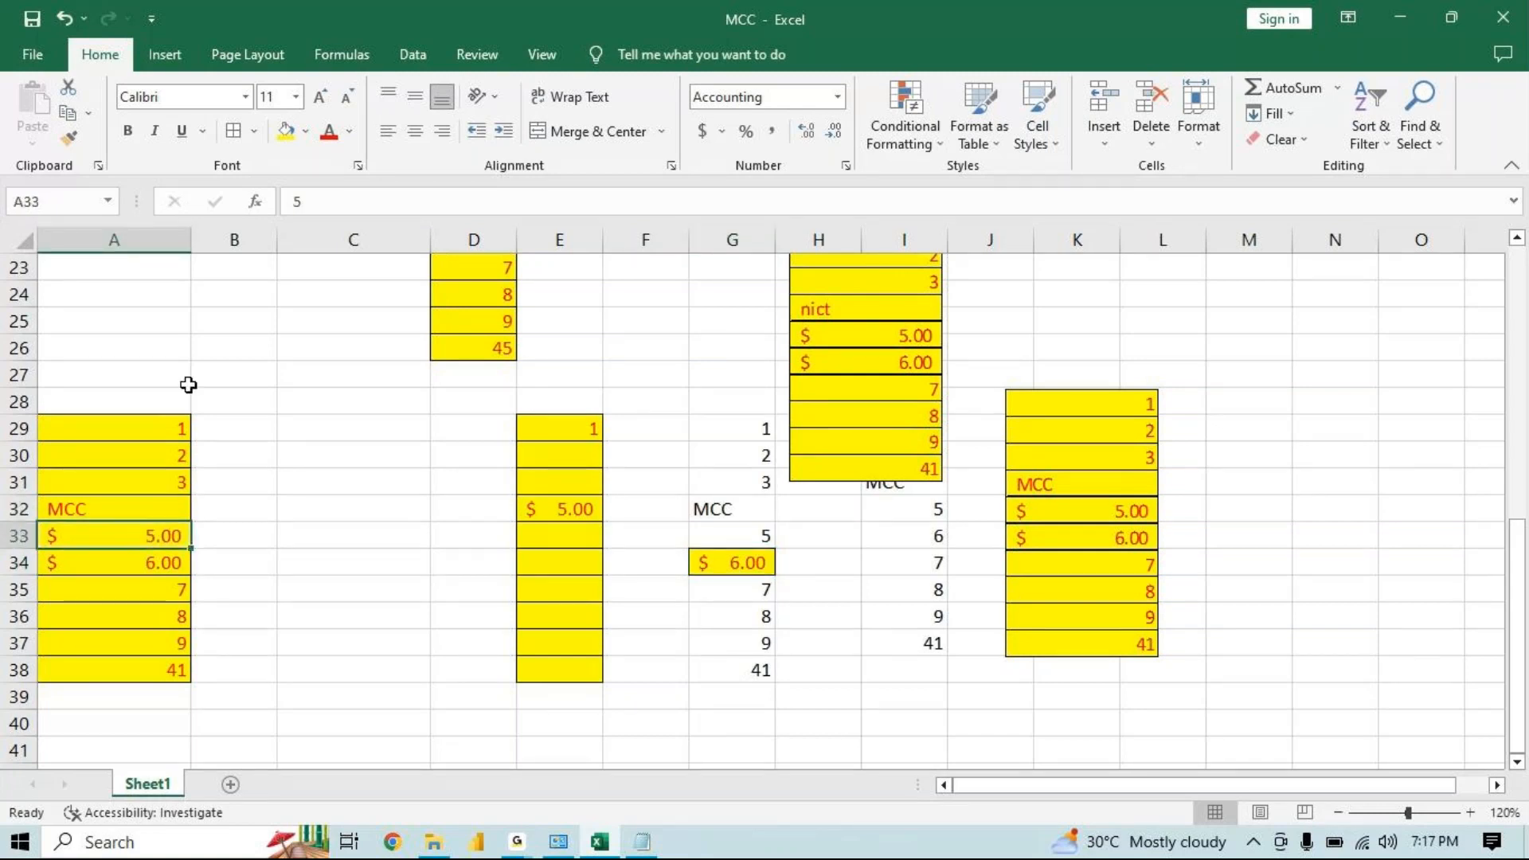
pyautogui.click(68, 140)
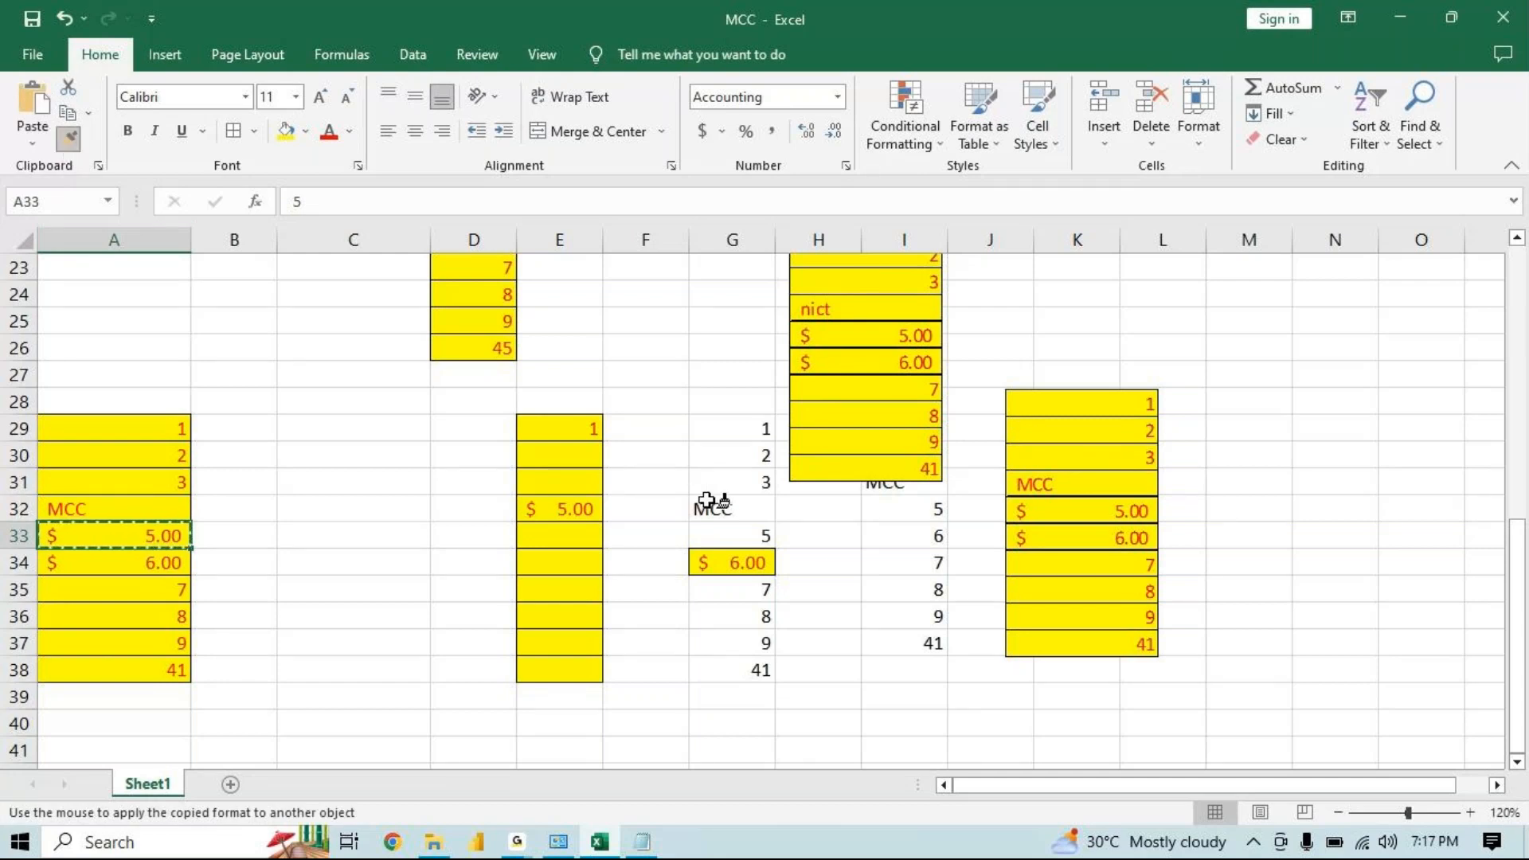
pyautogui.click(888, 553)
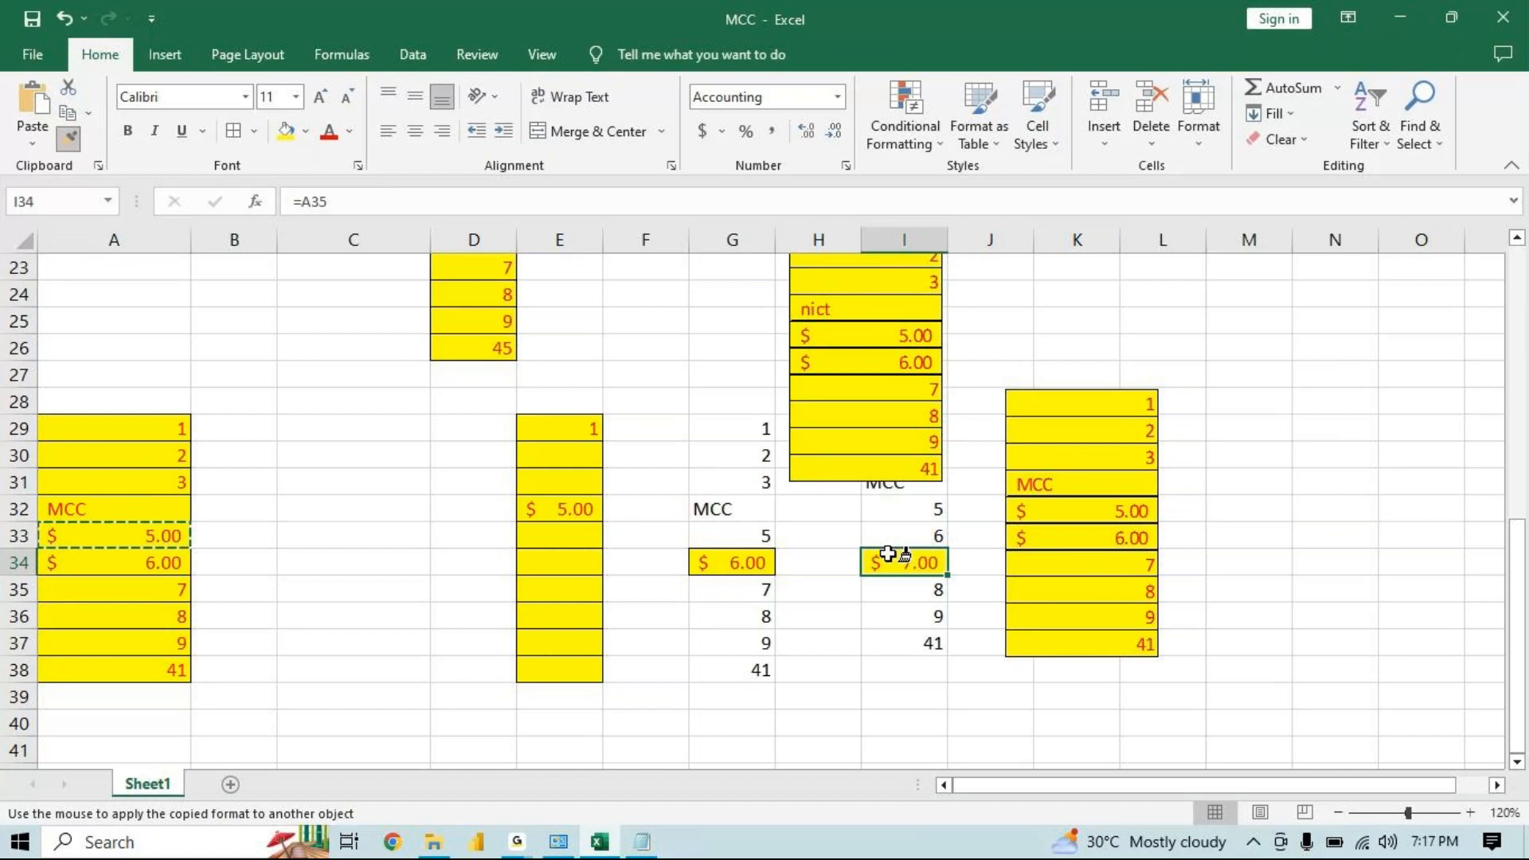
pyautogui.click(729, 508)
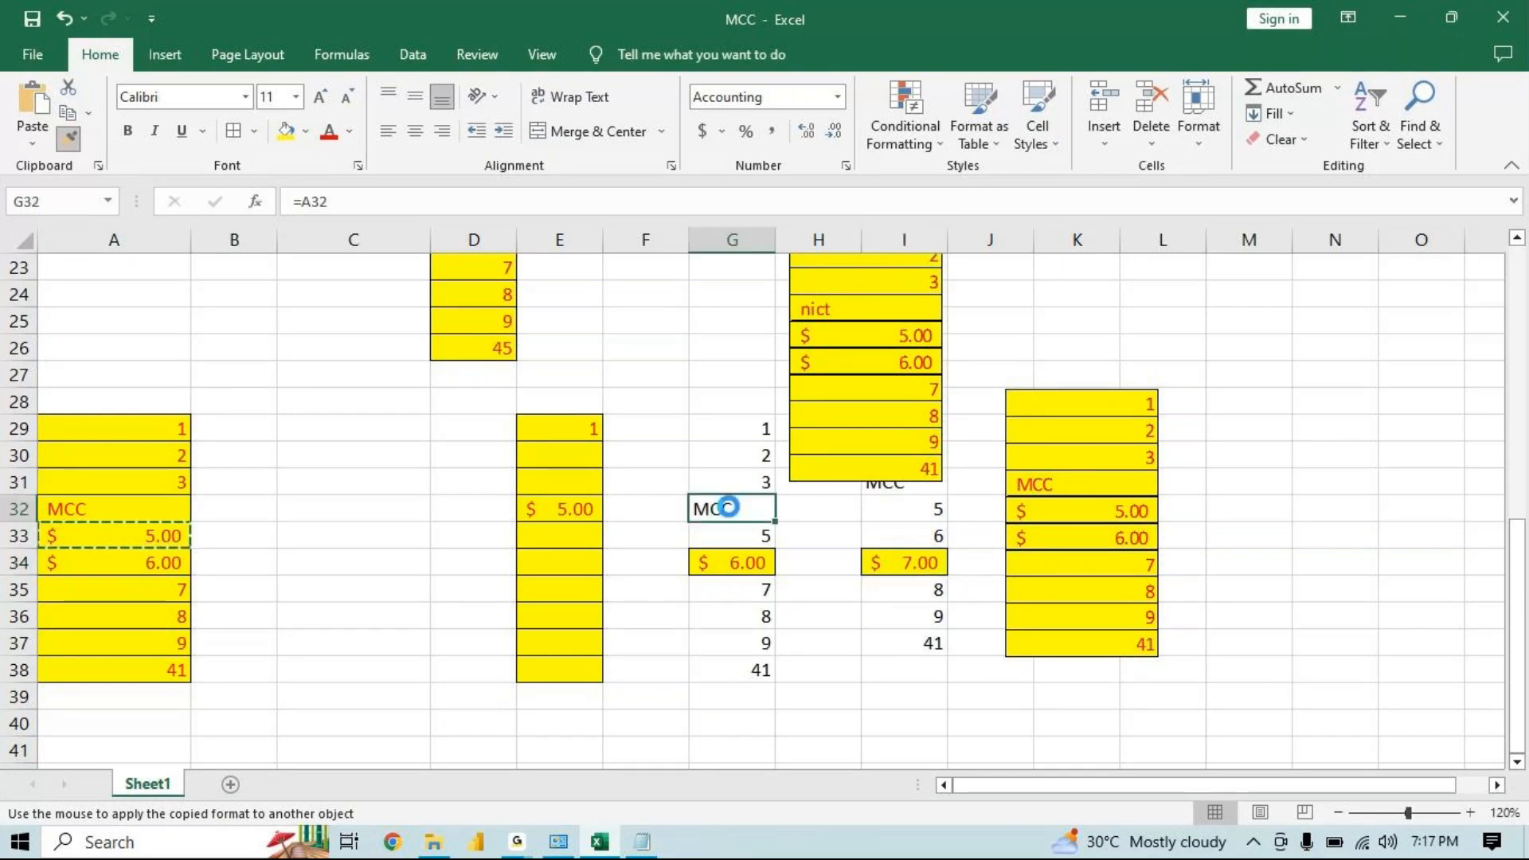
pyautogui.click(734, 376)
pyautogui.moveTo(1227, 321); pyautogui.dragTo(1311, 536)
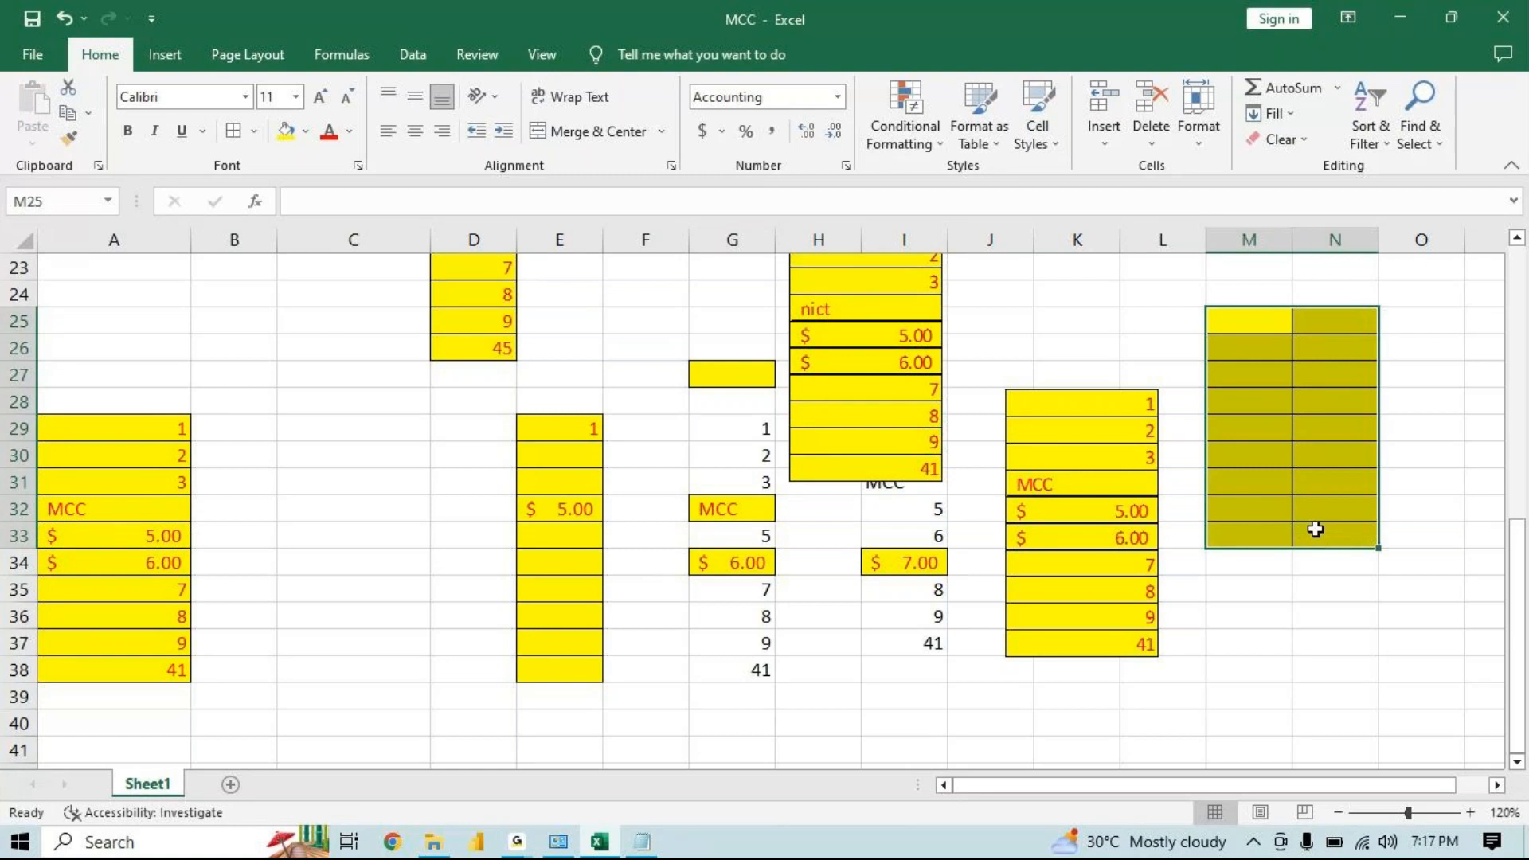
# Enter 85 in cell M25
pyautogui.click(1237, 316)
pyautogui.write('85')
pyautogui.press('Return')
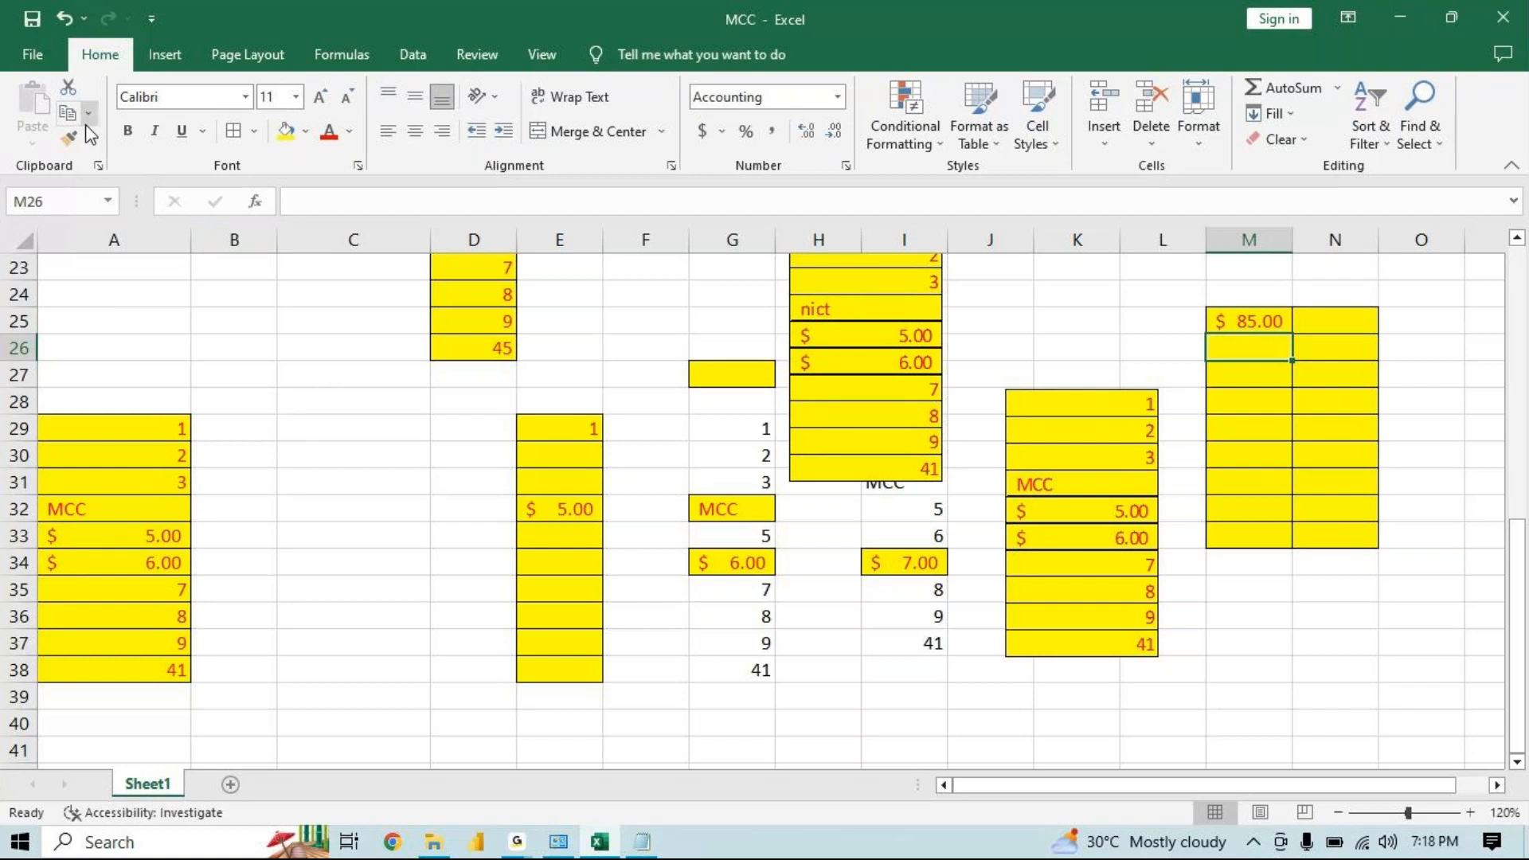
# Copy A29:A38 as a picture, keeping the As shown on screen appearance and Picture format
pyautogui.click(133, 430)
pyautogui.moveTo(133, 431); pyautogui.dragTo(150, 666)
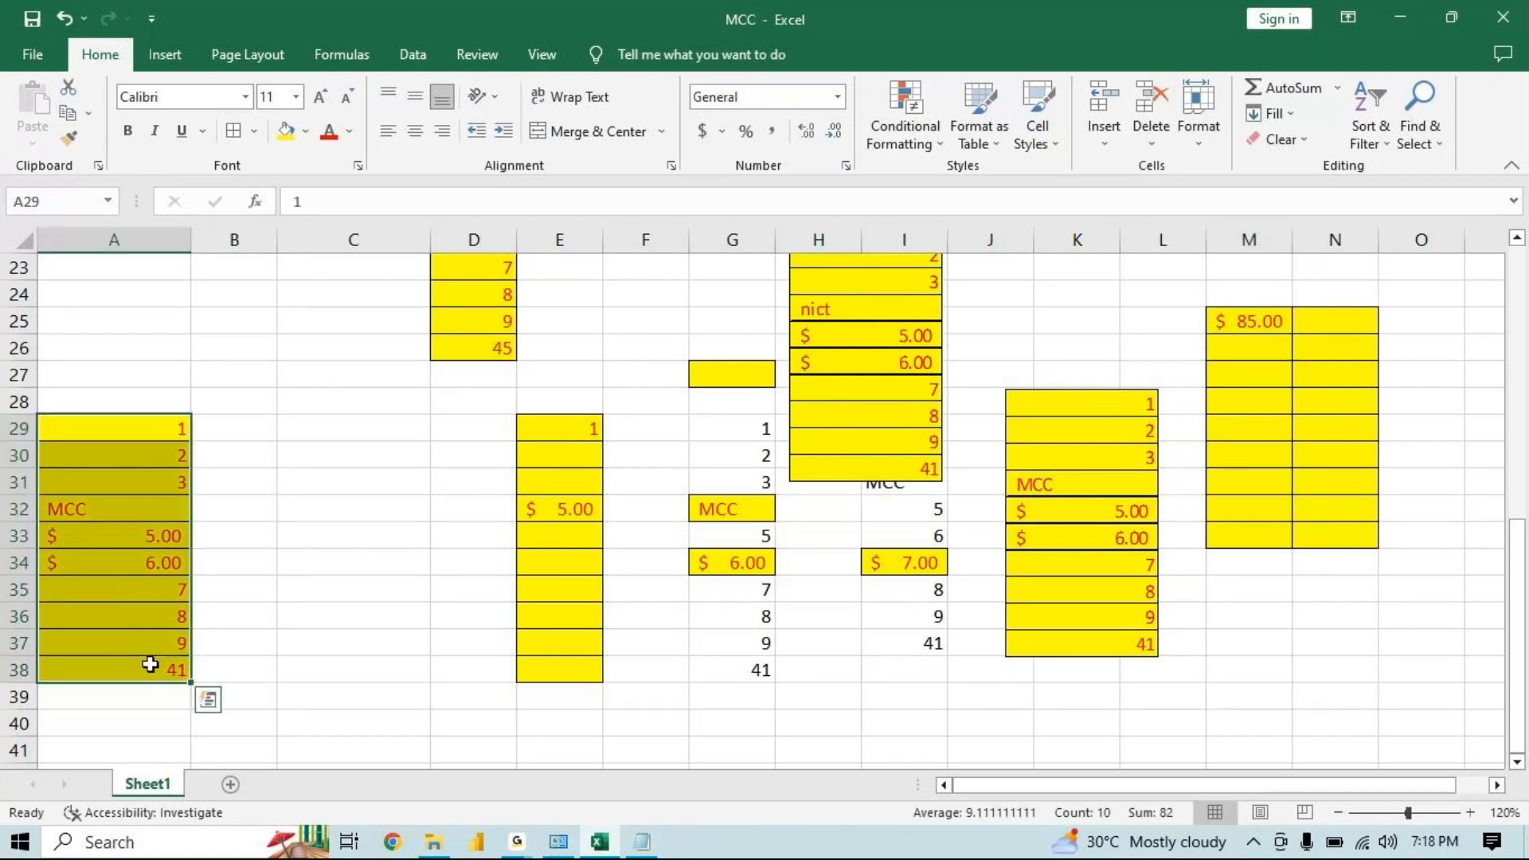
pyautogui.click(90, 116)
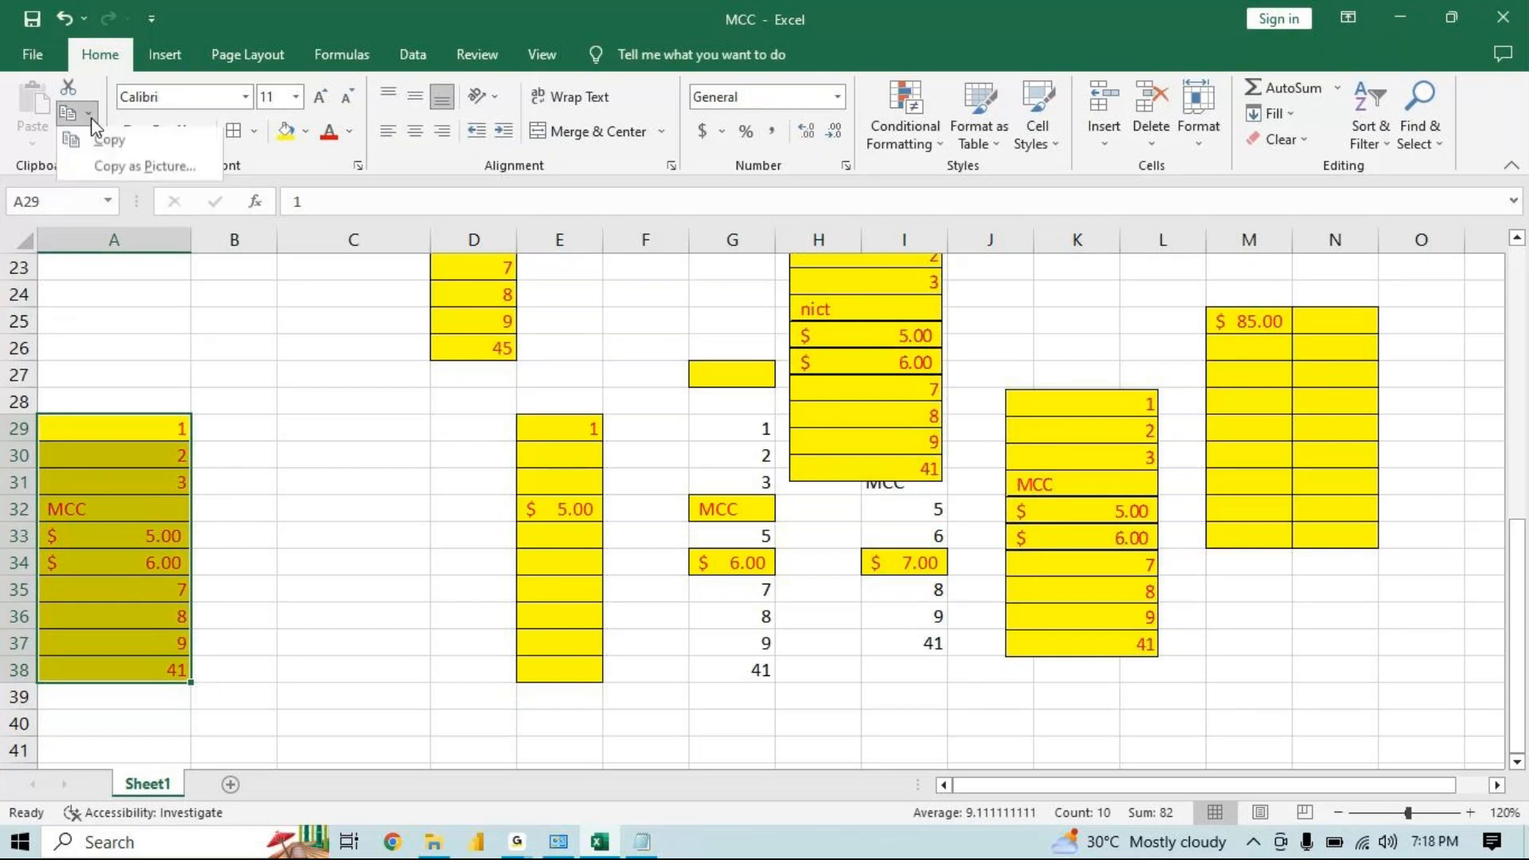
pyautogui.click(113, 170)
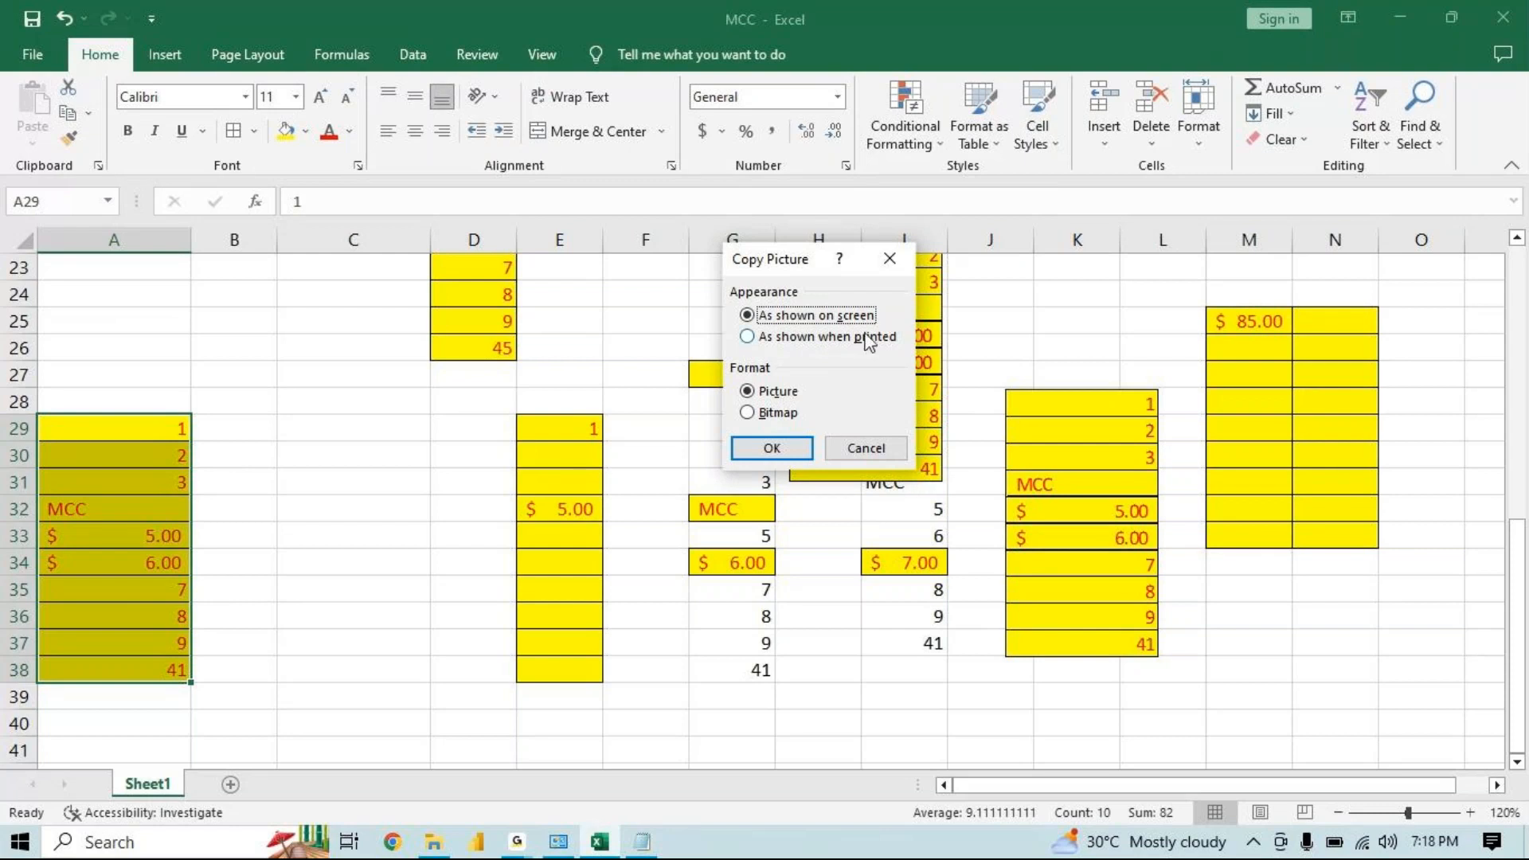
pyautogui.click(765, 450)
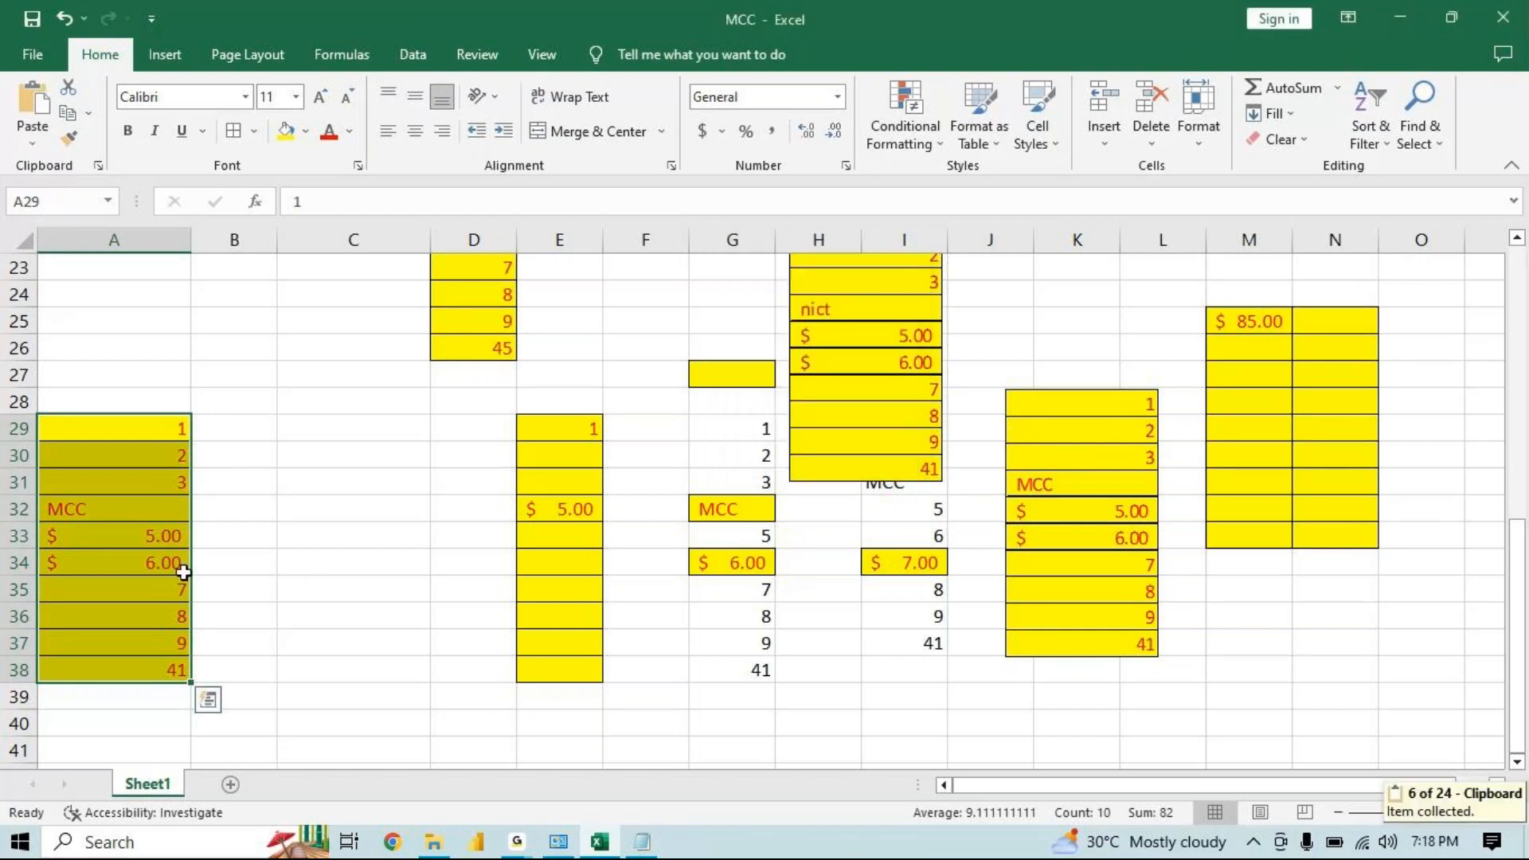
# Paste the picture at C29 and move it over columns F–G, about rows 22 to 31
pyautogui.click(393, 418)
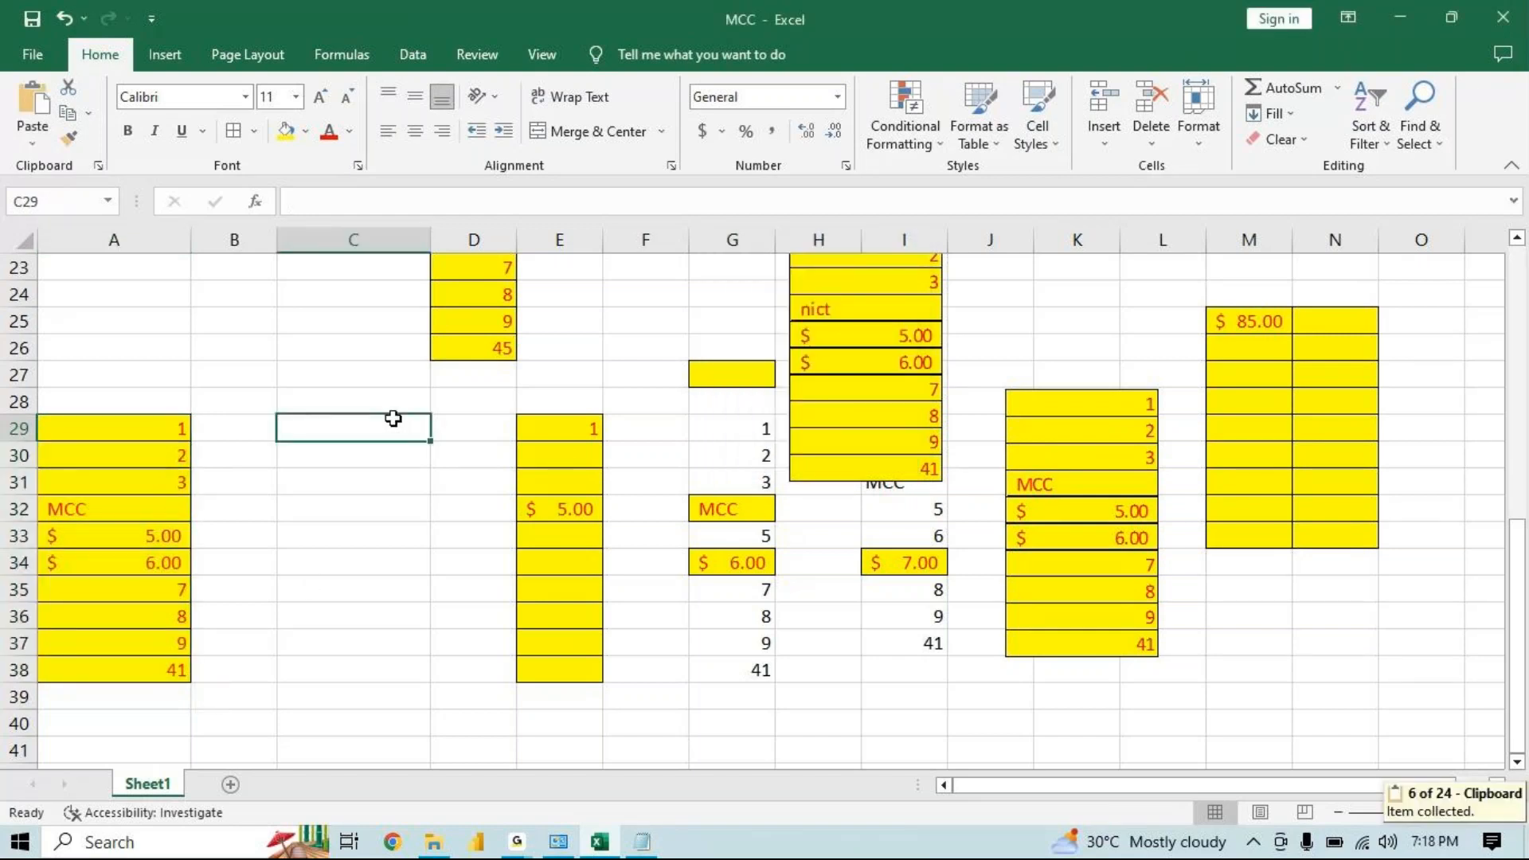
pyautogui.hotkey('ctrl', 'v')
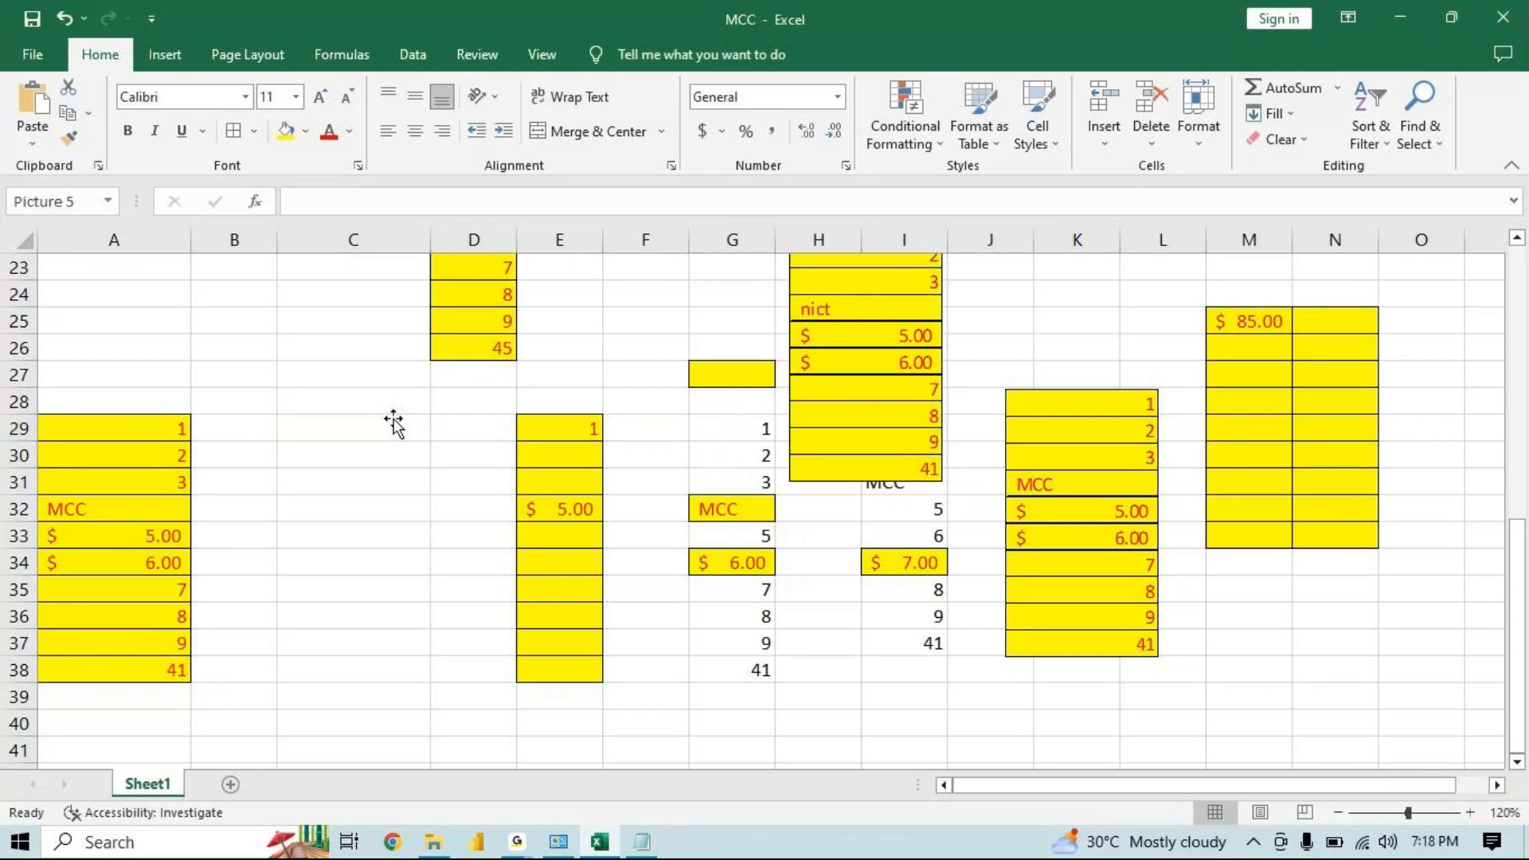
pyautogui.moveTo(426, 441); pyautogui.dragTo(720, 284)
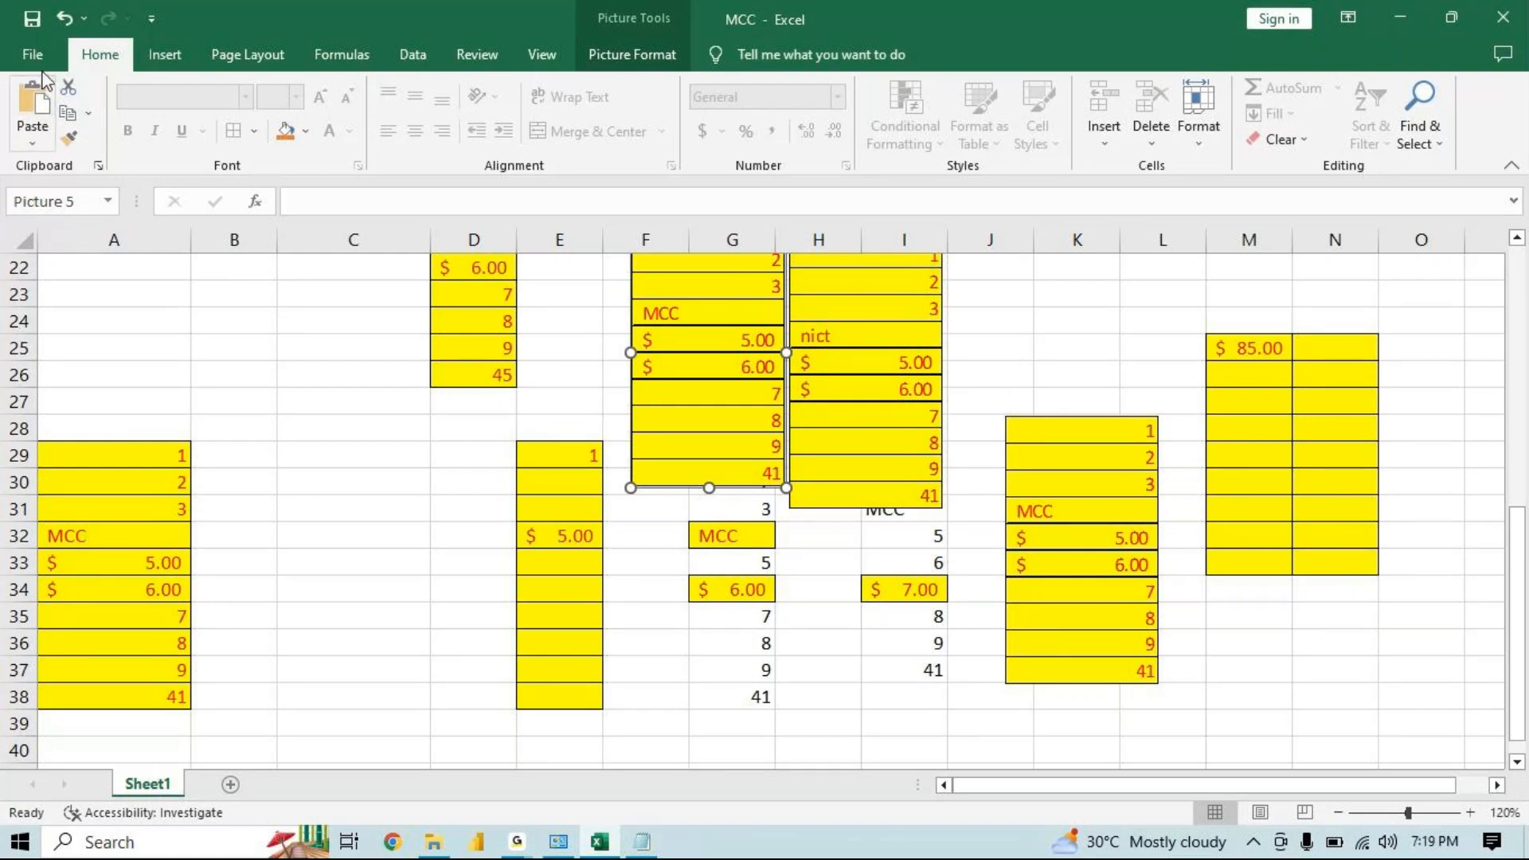
# Copy A29:A38 and paste it into cell C29
pyautogui.moveTo(170, 456); pyautogui.dragTo(189, 707)
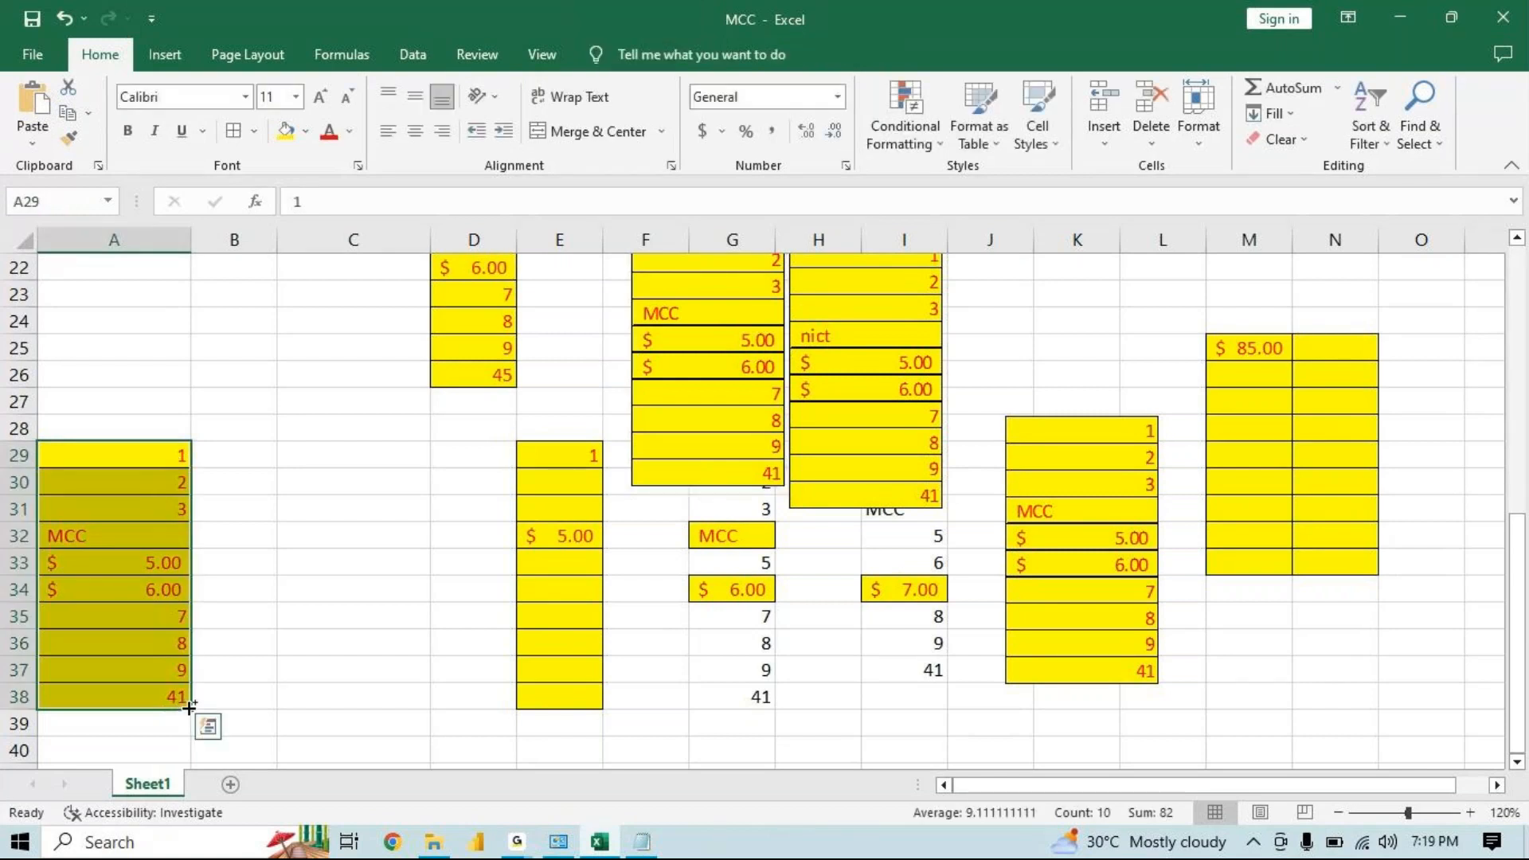
pyautogui.hotkey('ctrl', 'c')
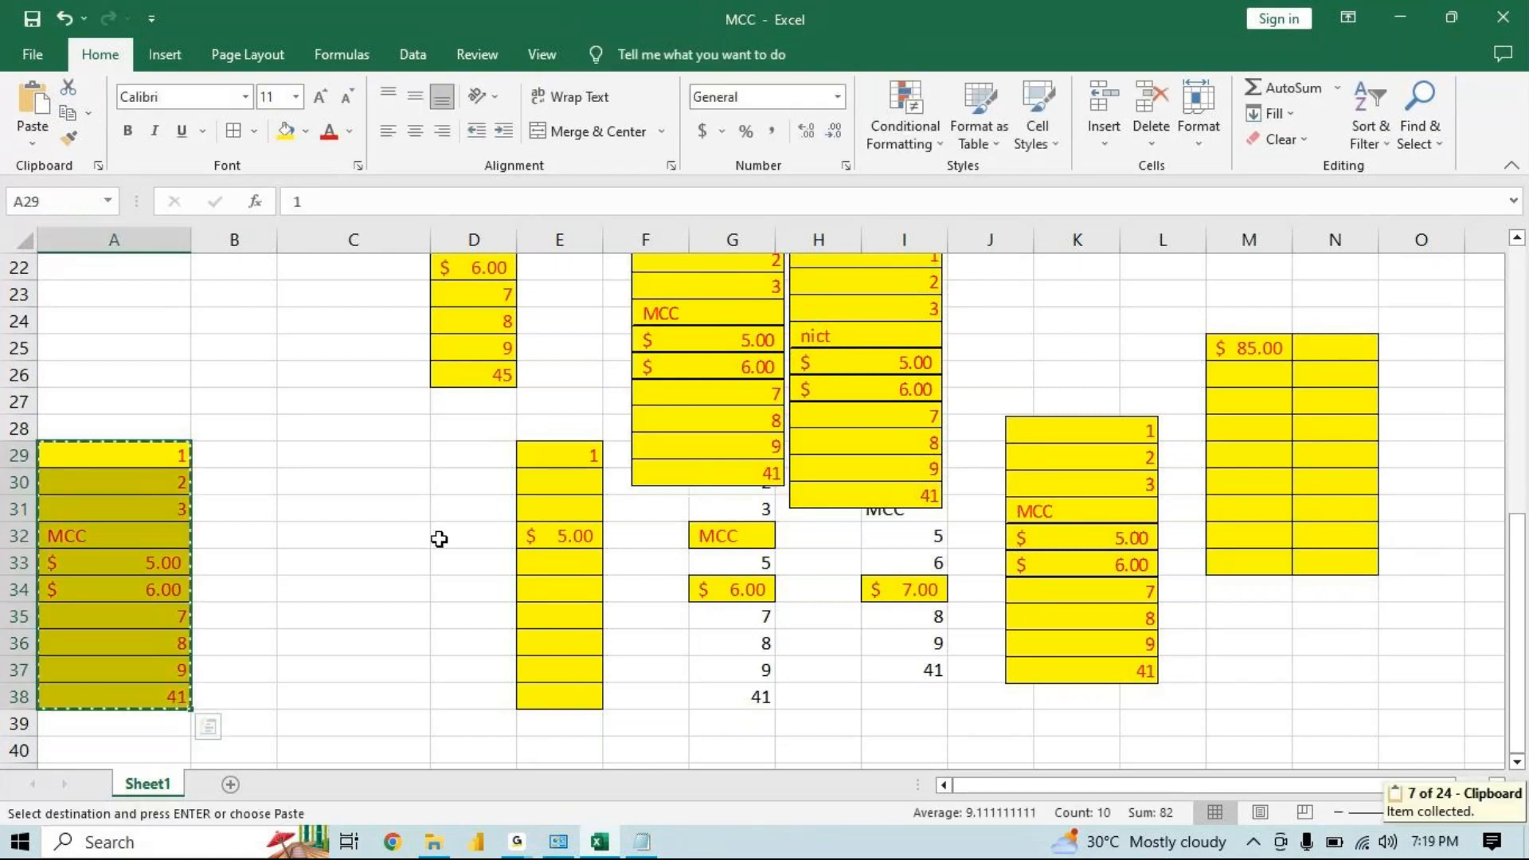
pyautogui.click(365, 448)
pyautogui.press('Return')
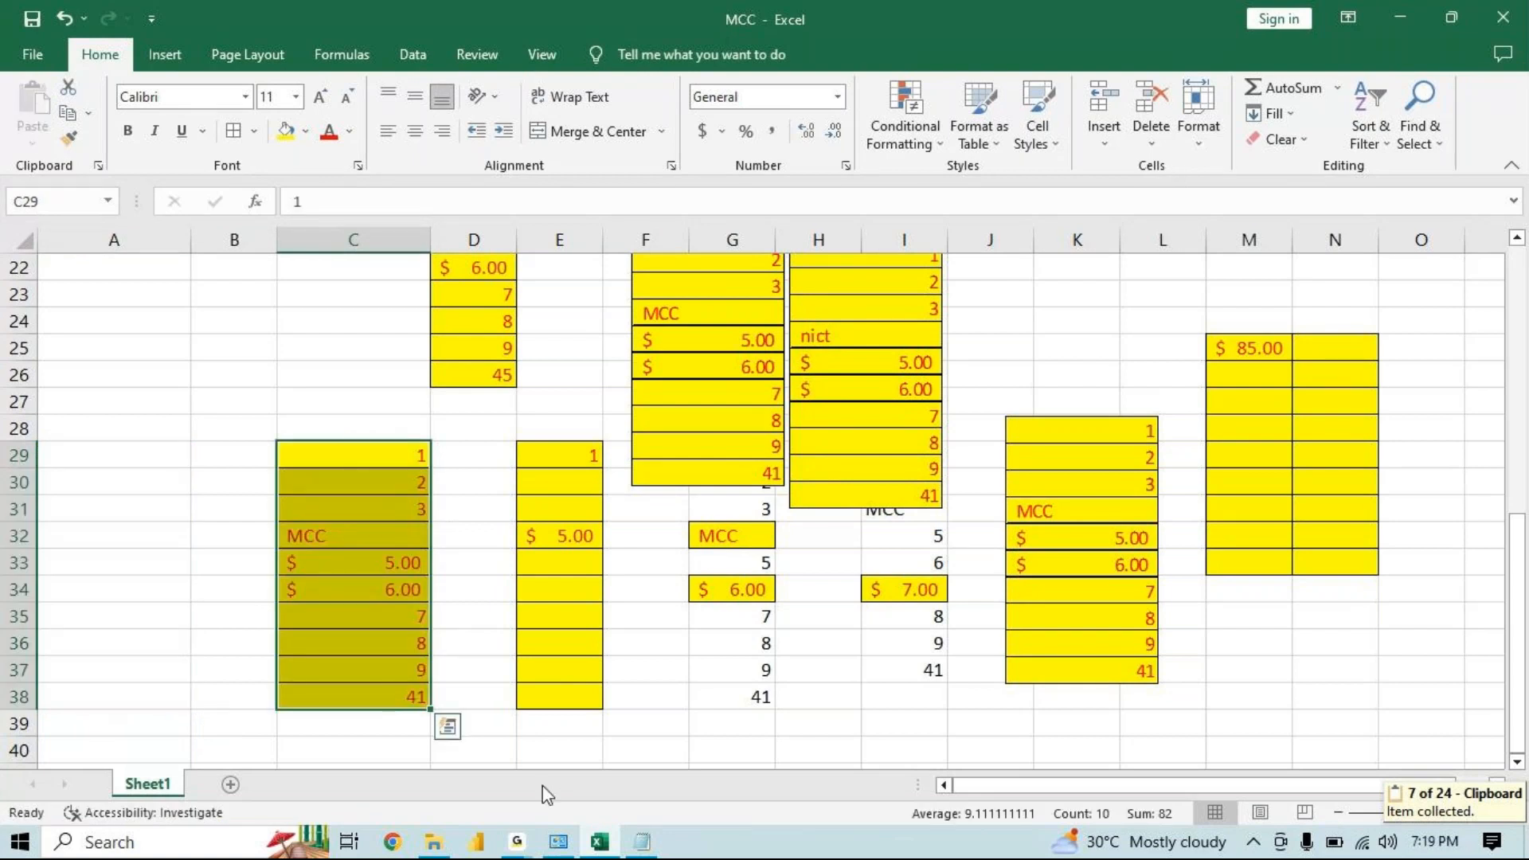
# Switch to Notepad and add the note 'ctrl + c - copy' followed by blank lines
pyautogui.click(642, 842)
pyautogui.press('Return')
pyautogui.press('Return')
pyautogui.write('ctrl ,')
pyautogui.press('BackSpace')
pyautogui.press('BackSpace')
pyautogui.write('+ c  - copy')
pyautogui.press('Return')
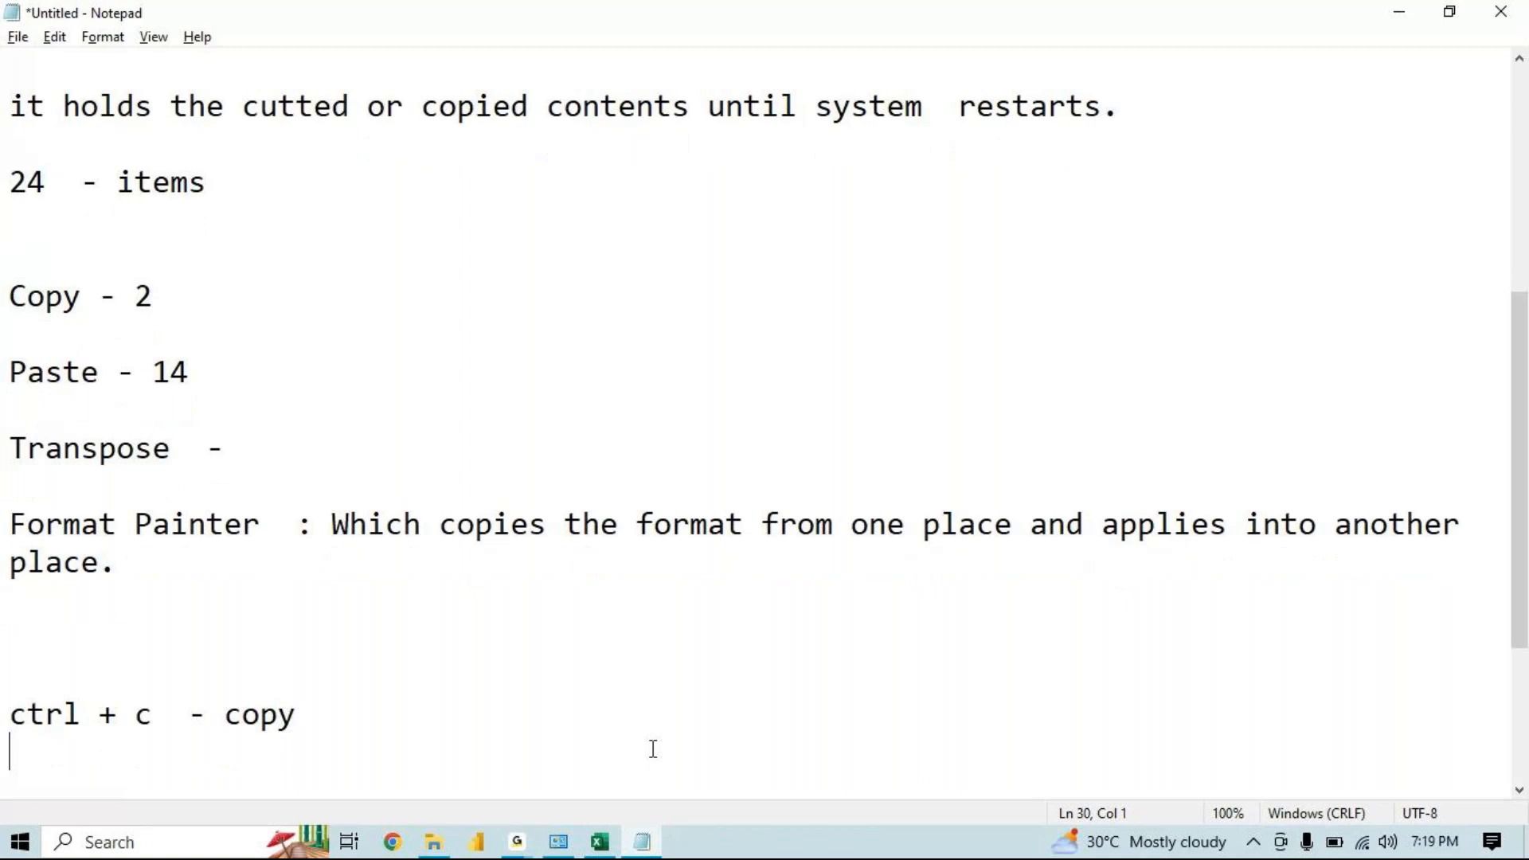
pyautogui.press('Return')
pyautogui.press('Return')
pyautogui.press('Return')
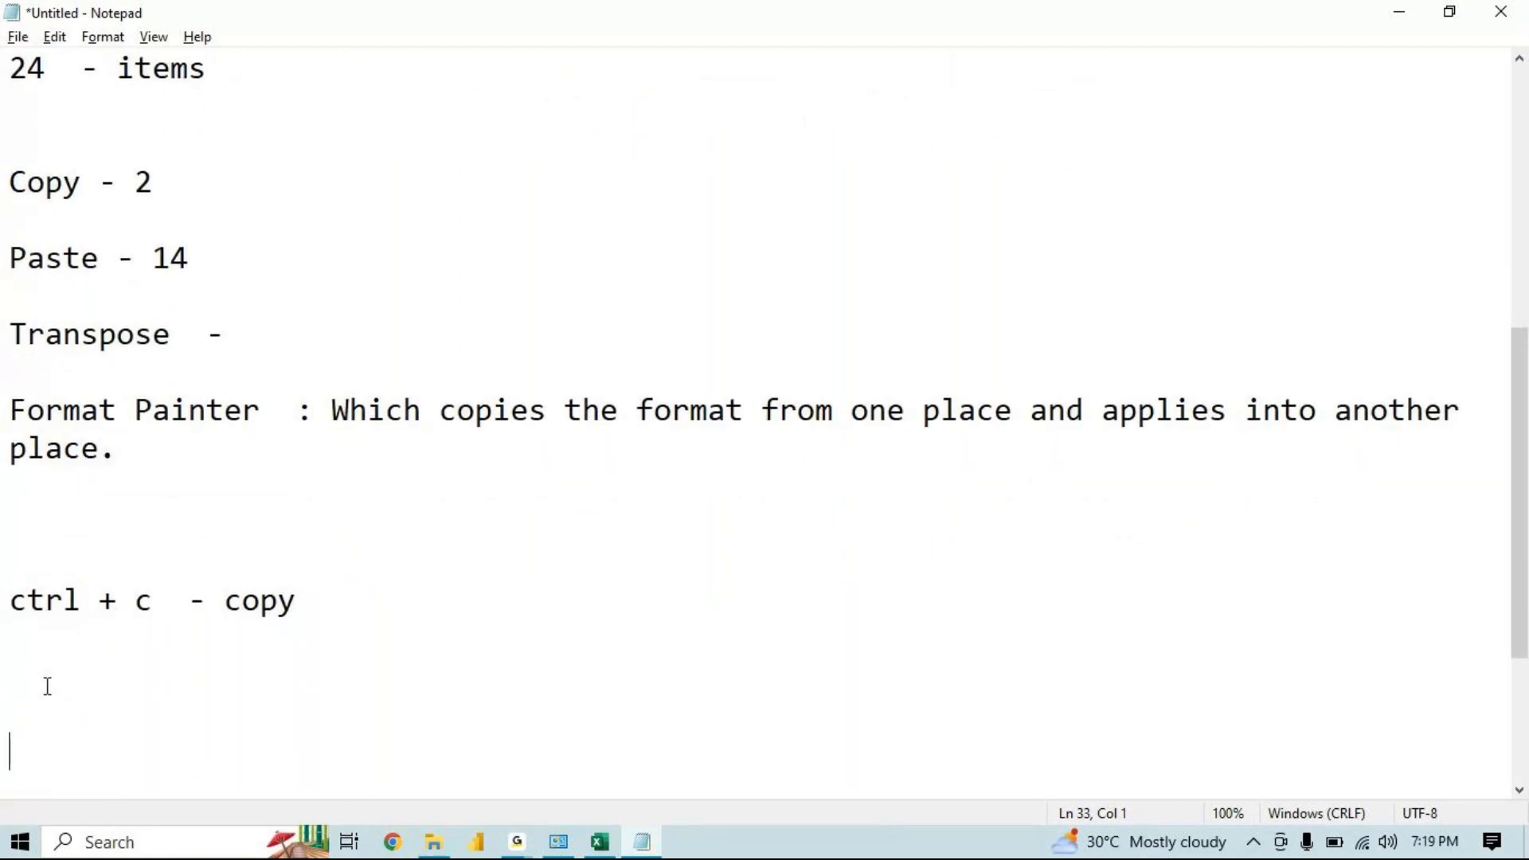
# Add the Notepad notes 'Ctrl + V - paste' and 'Ctrl + X - Cut' on separate lines
pyautogui.click(404, 622)
pyautogui.press('Return')
pyautogui.write('Ctrl + V  - paste')
pyautogui.press('Return')
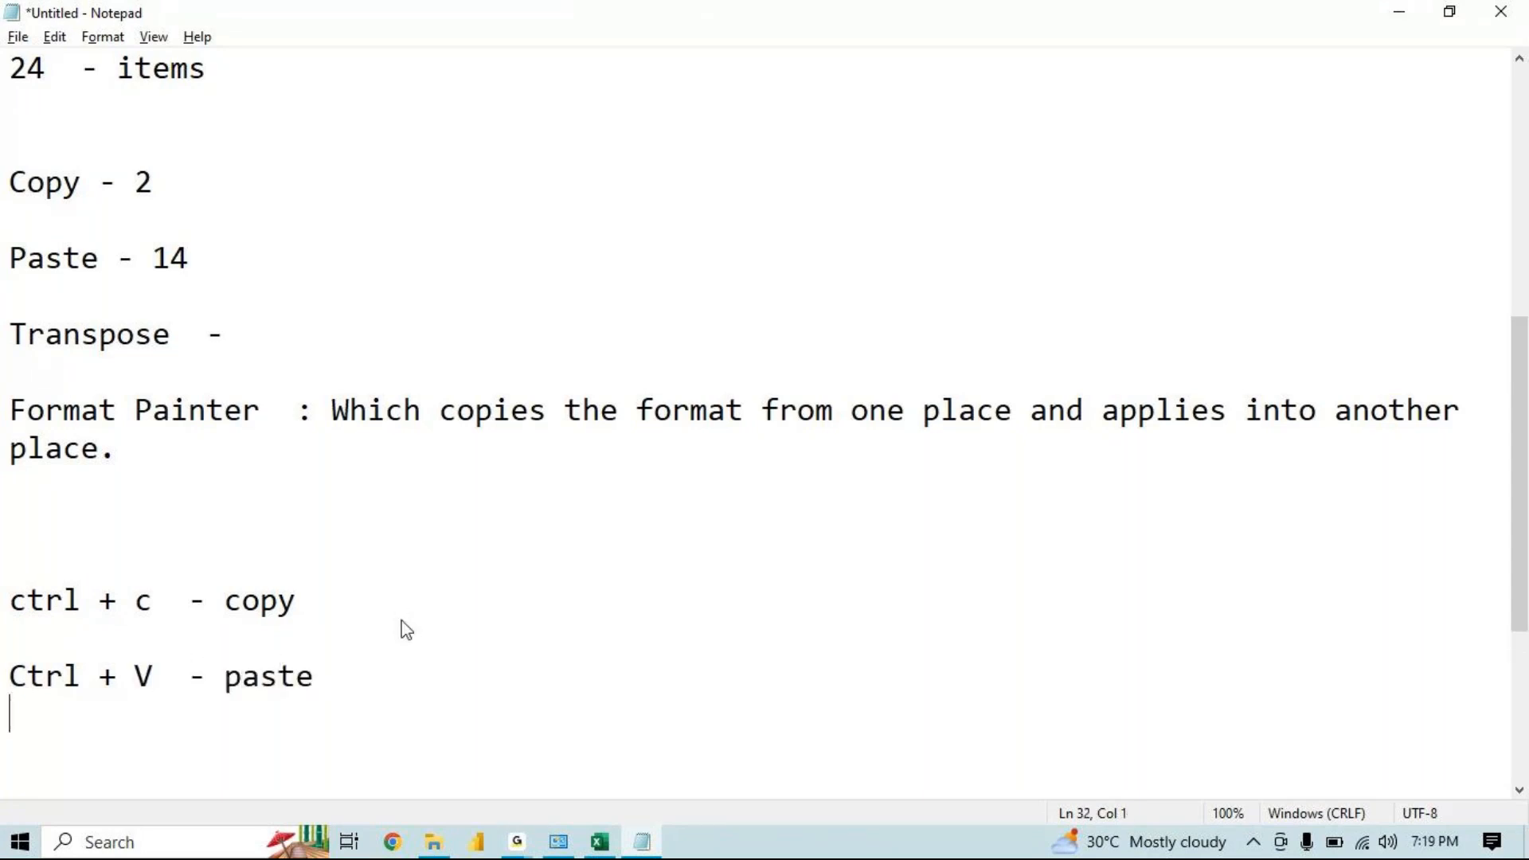
pyautogui.press('Return')
pyautogui.write('Ctr')
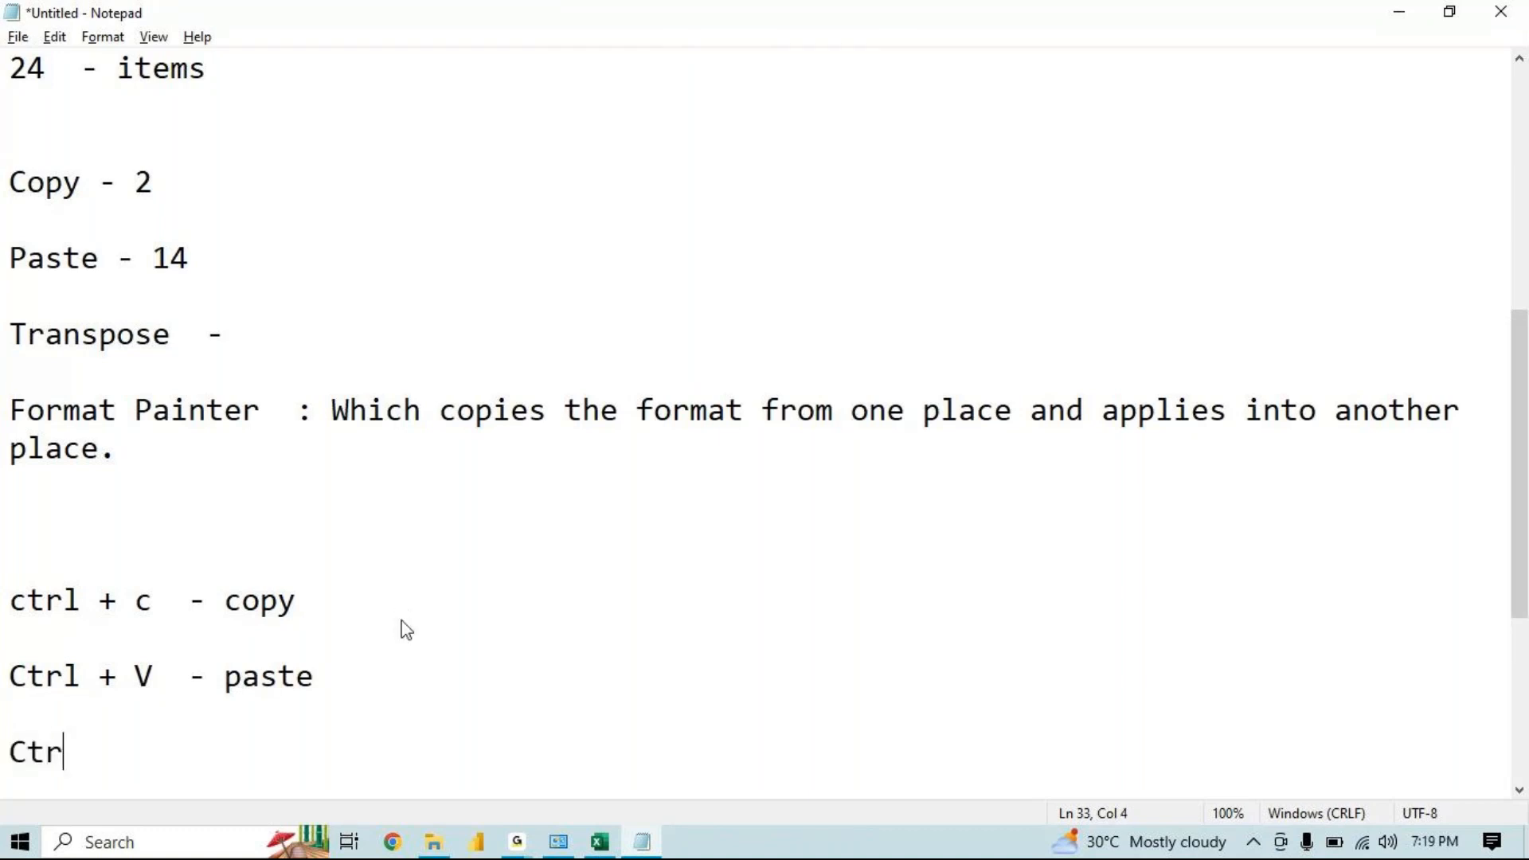
pyautogui.write('l  + X  - Cut')
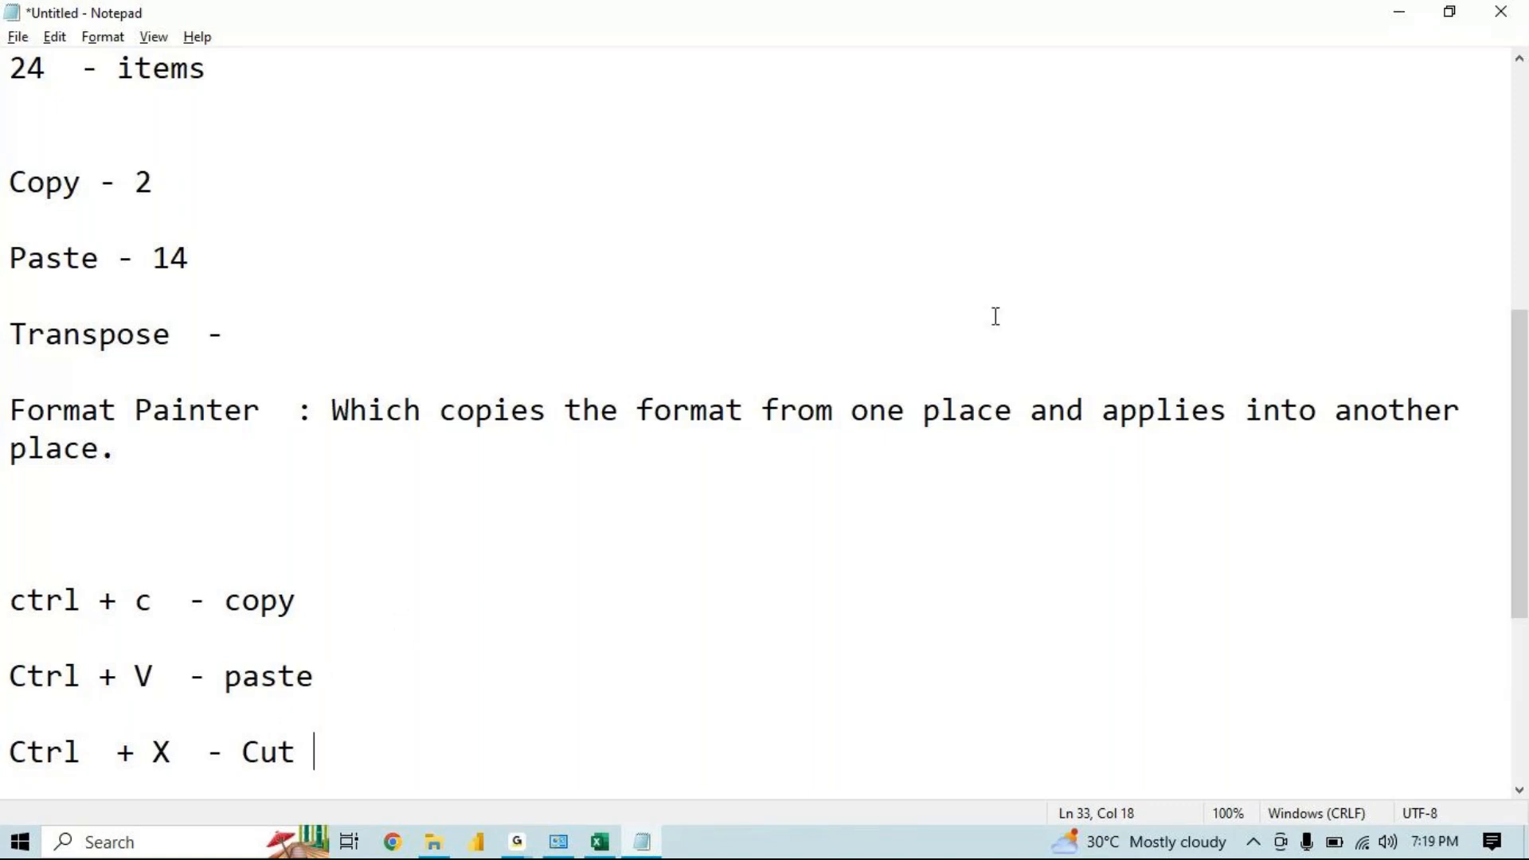
# Return to the workbook, paste the copied range at C29 again, and add a new worksheet
pyautogui.click(1386, 11)
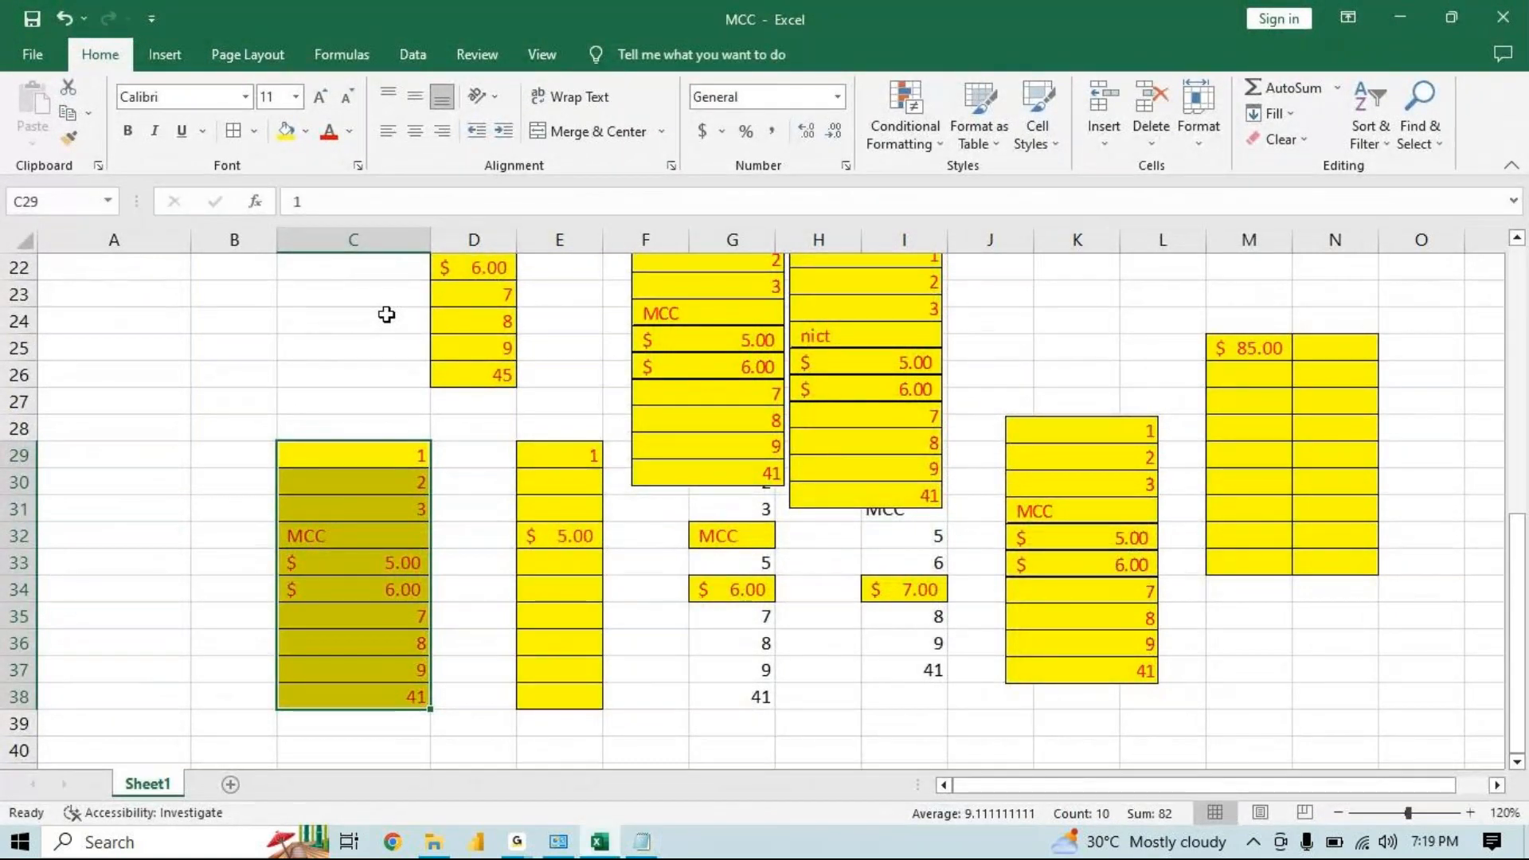
pyautogui.hotkey('ctrl', 'v')
pyautogui.click(222, 783)
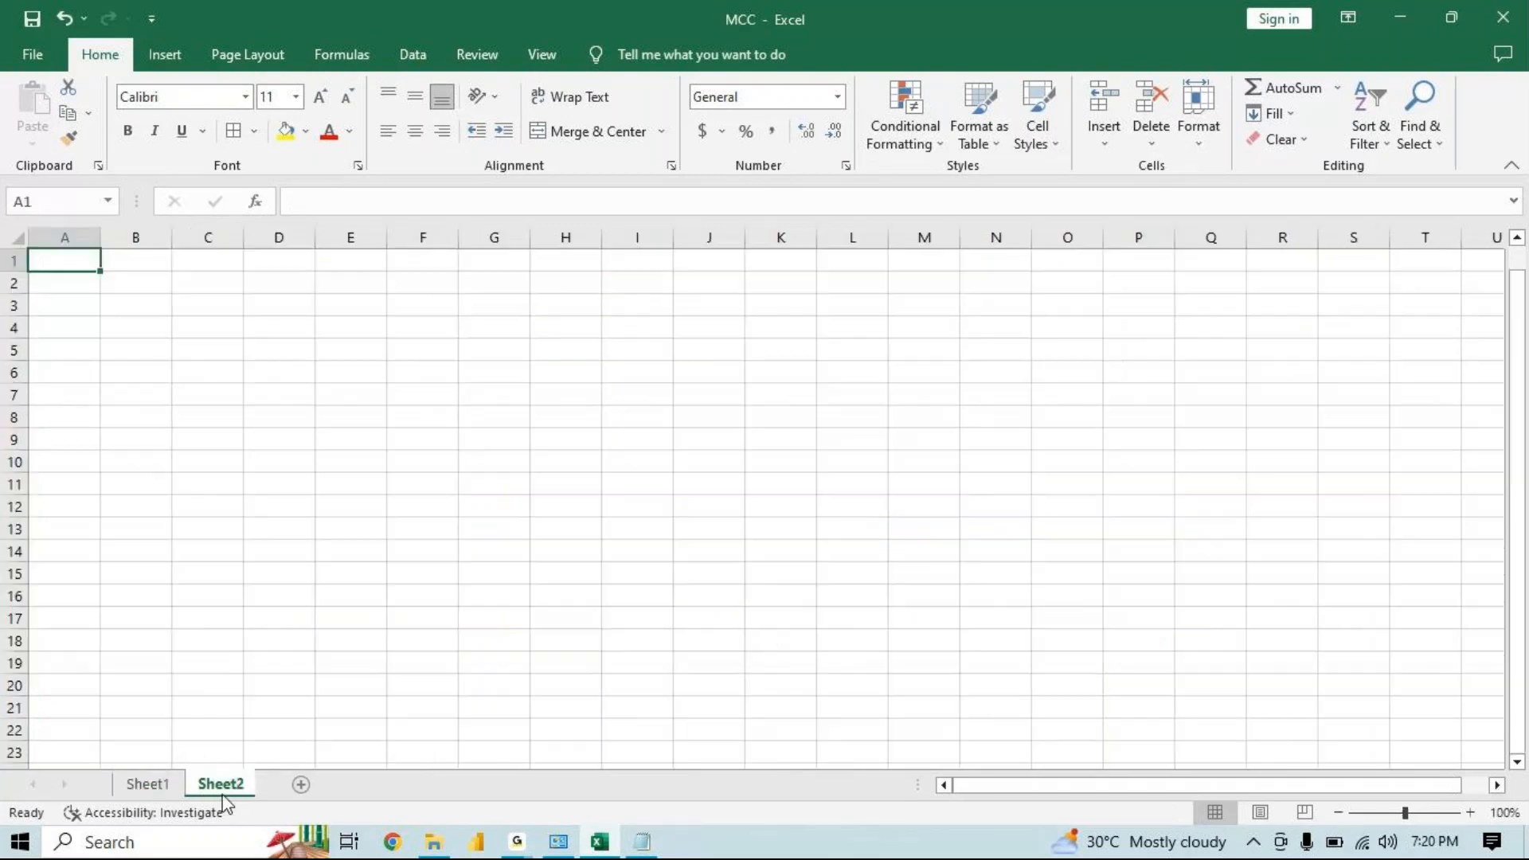
# Widen column H on Sheet2 to about twice its width and select cell H1
pyautogui.click(584, 229)
pyautogui.moveTo(602, 246); pyautogui.dragTo(710, 279)
pyautogui.click(653, 261)
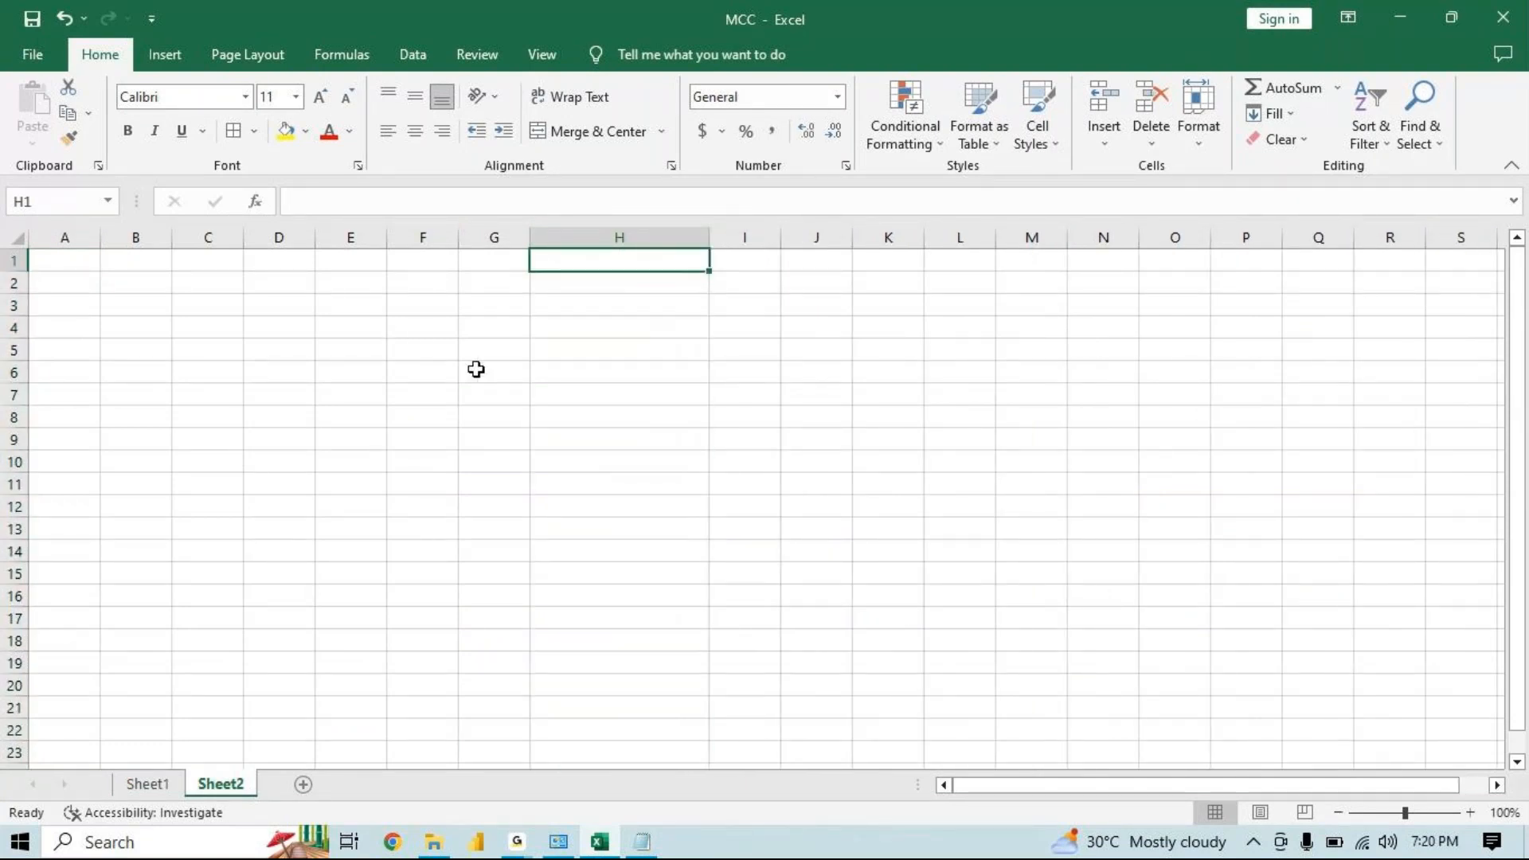
# Enter the text 'Microsoft Excel' in cell H1
pyautogui.click(250, 105)
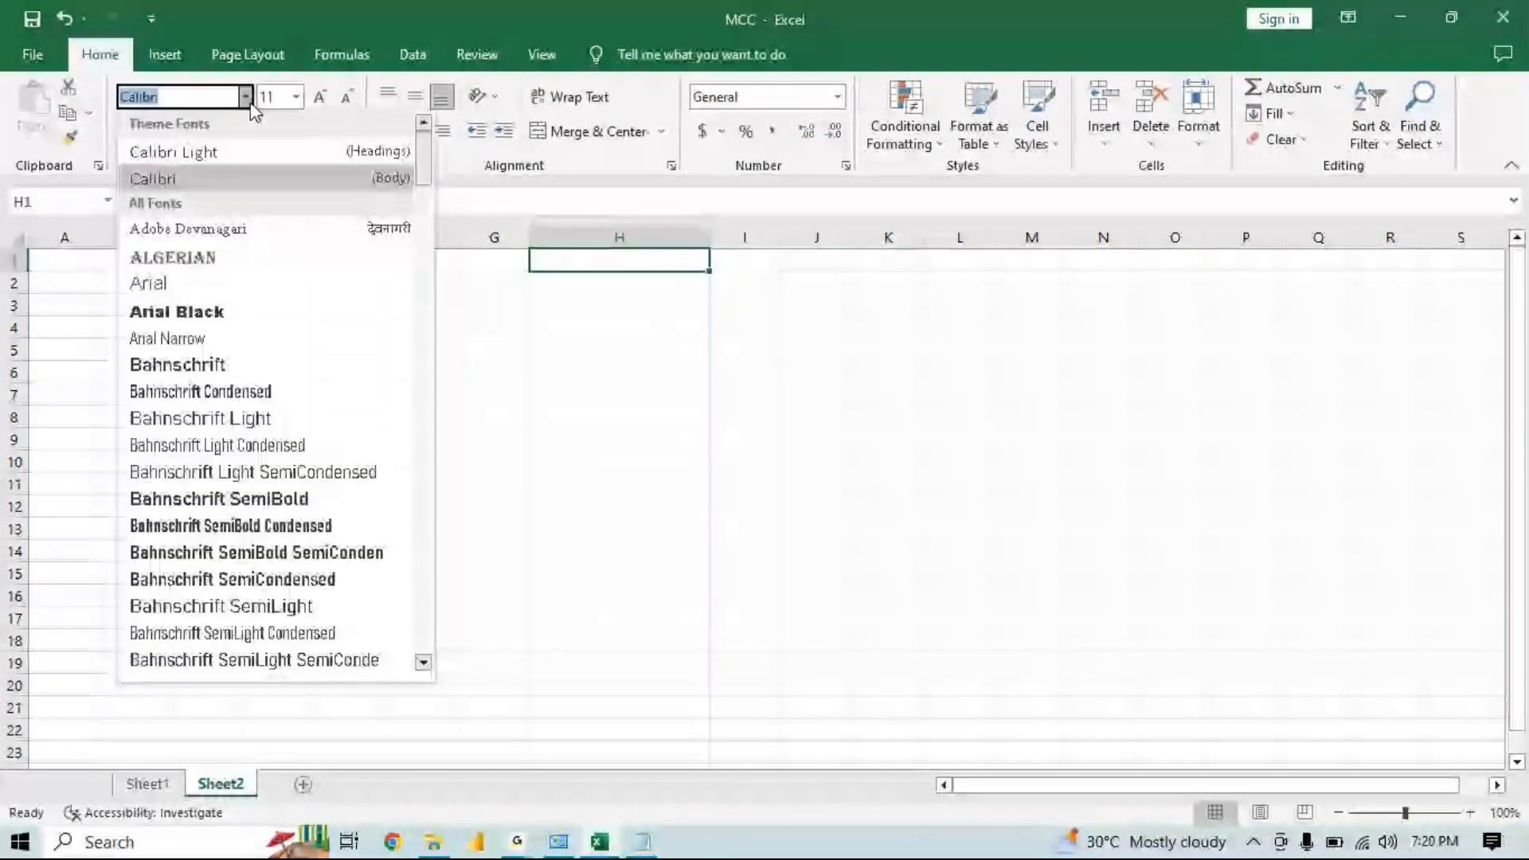
pyautogui.click(686, 279)
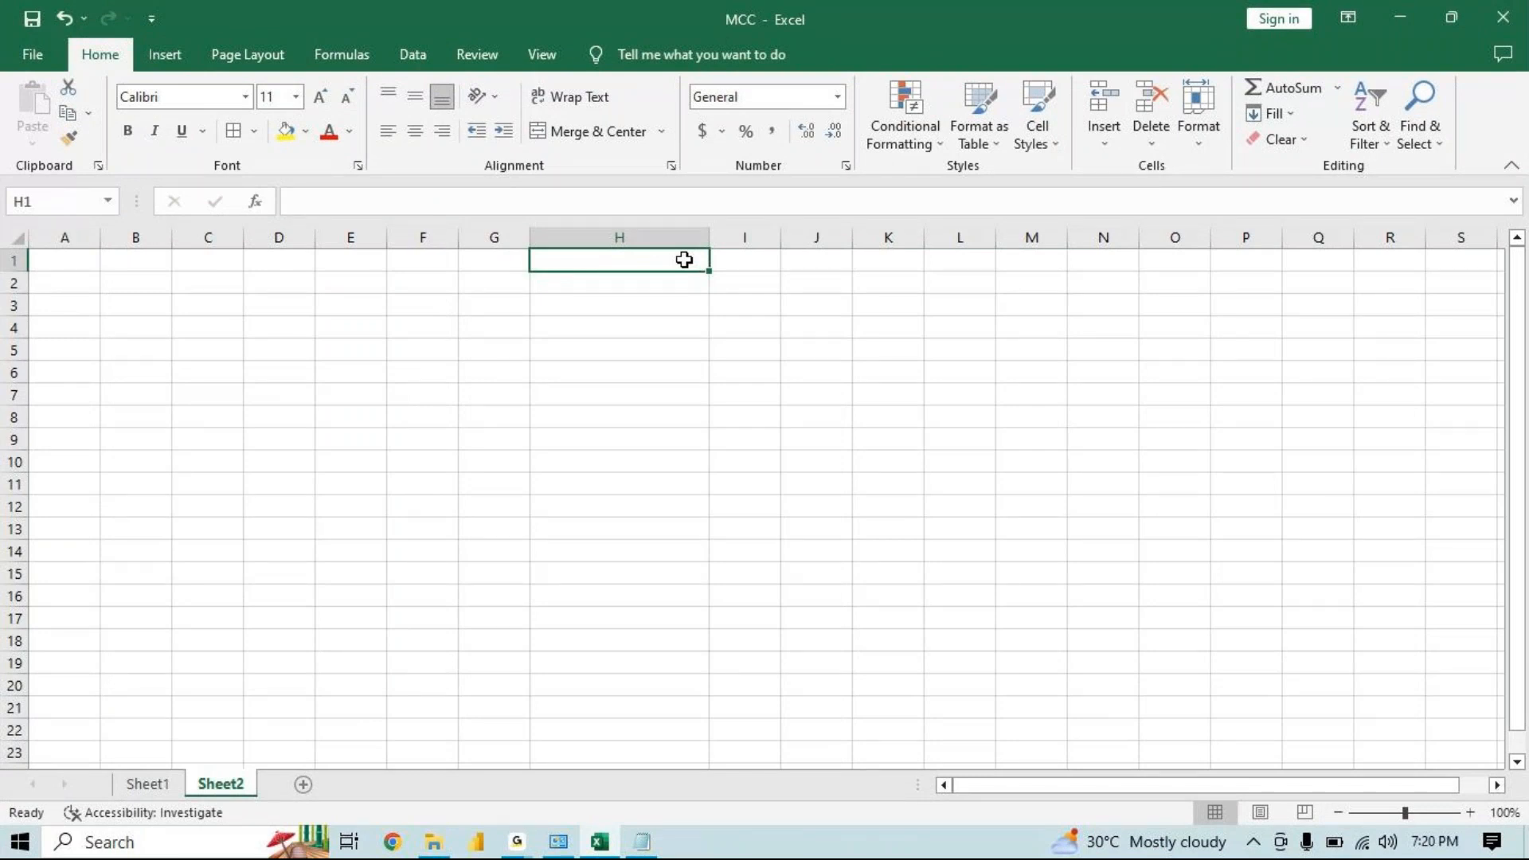
pyautogui.write('Microsft')
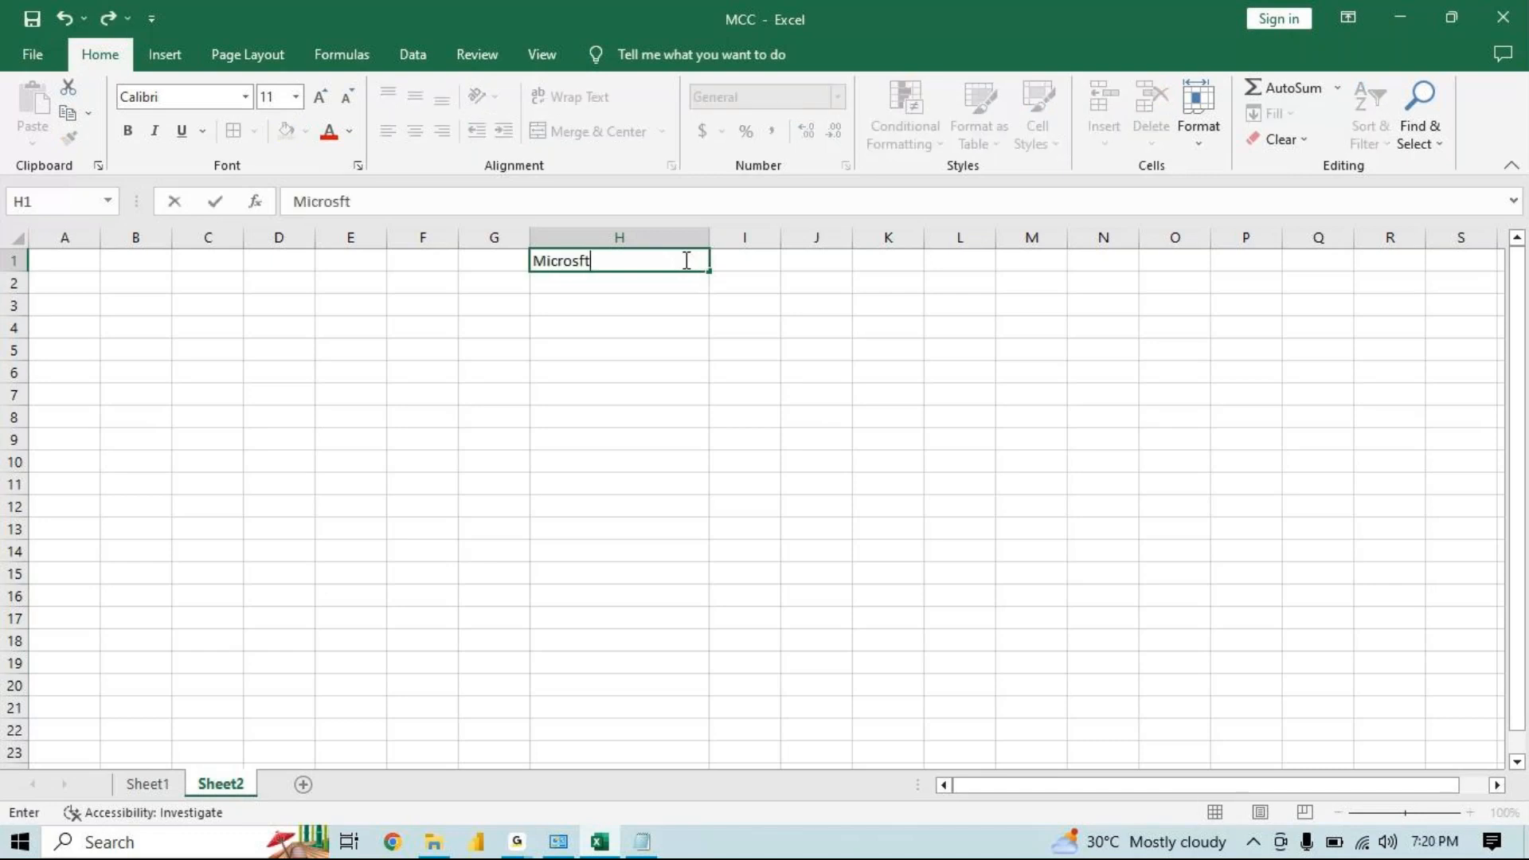
pyautogui.press('BackSpace')
pyautogui.press('BackSpace')
pyautogui.write('oft')
pyautogui.write('xcel')
pyautogui.press('Return')
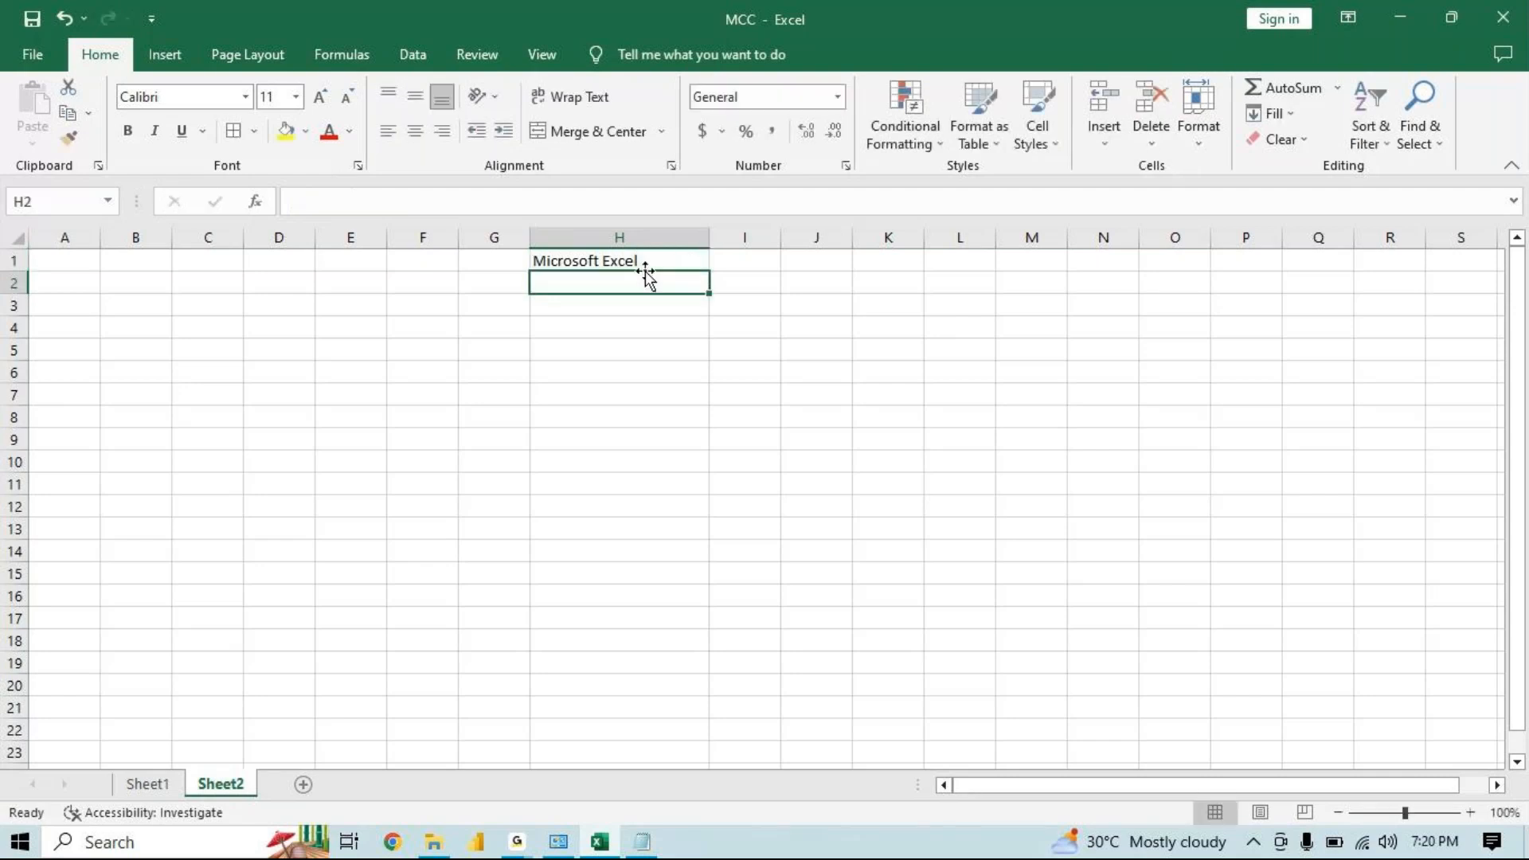
# Change the font of cell H1 to Candara Light
pyautogui.click(637, 238)
pyautogui.click(640, 259)
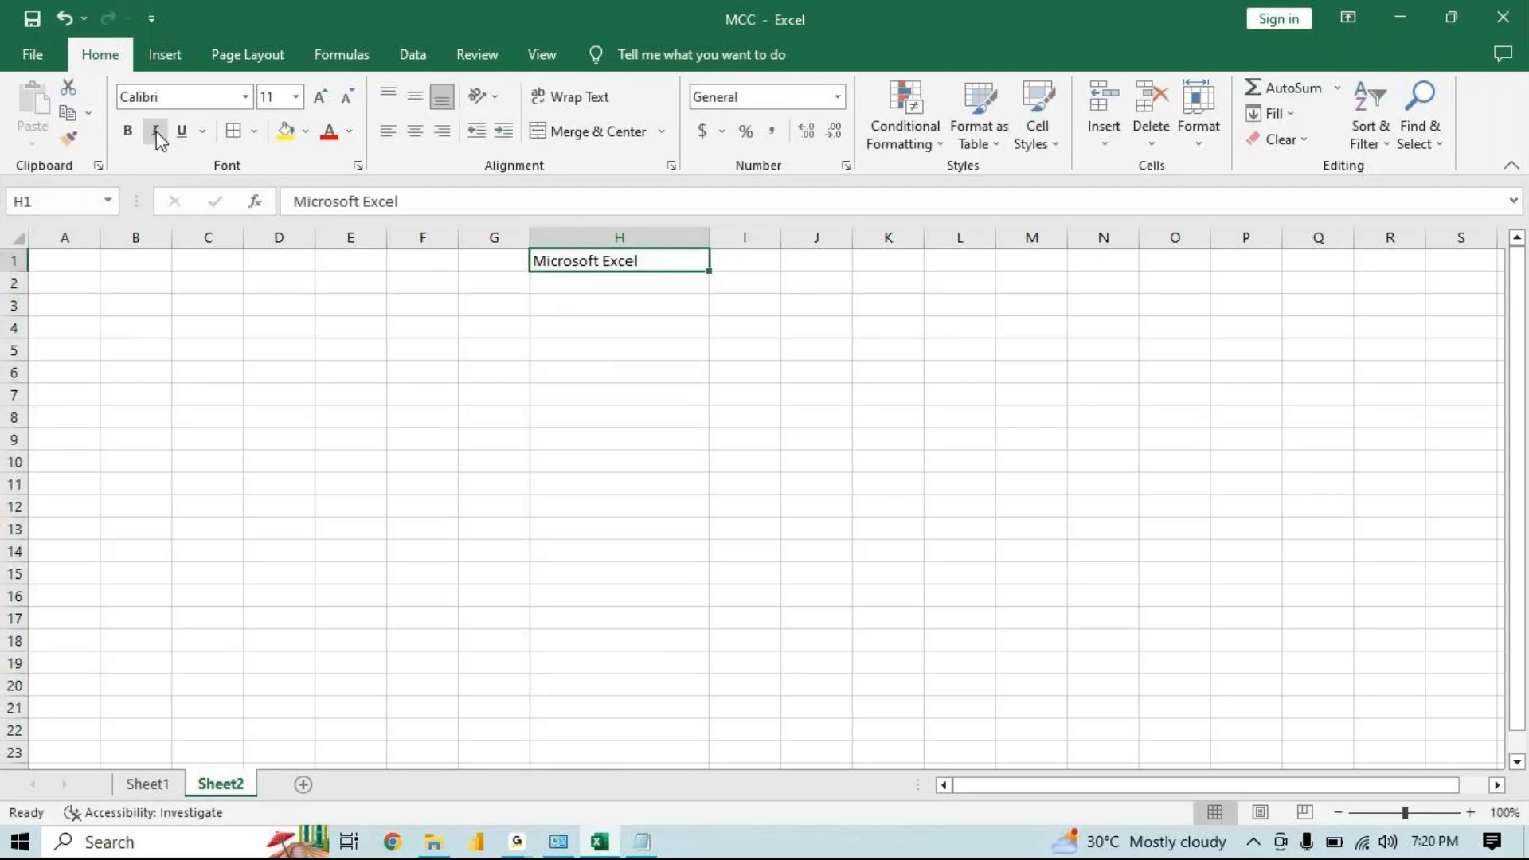
pyautogui.click(245, 96)
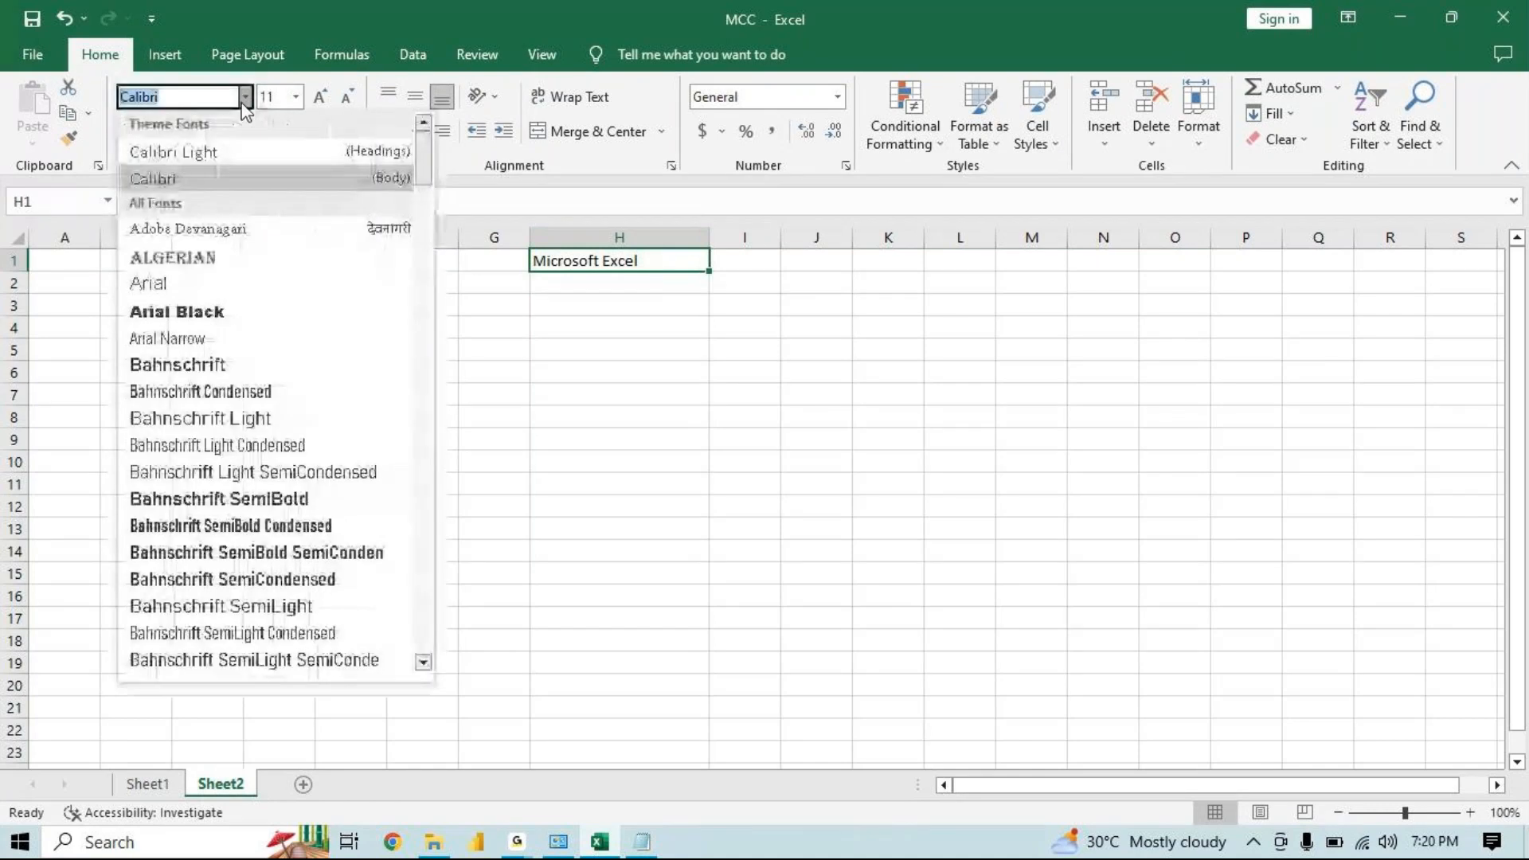
pyautogui.press('Down')
pyautogui.press('Down')
pyautogui.press('Down')
pyautogui.press('Down')
pyautogui.press('Down')
pyautogui.press('Down')
pyautogui.press('Down')
pyautogui.press('Down')
pyautogui.press('Down')
pyautogui.press('Down')
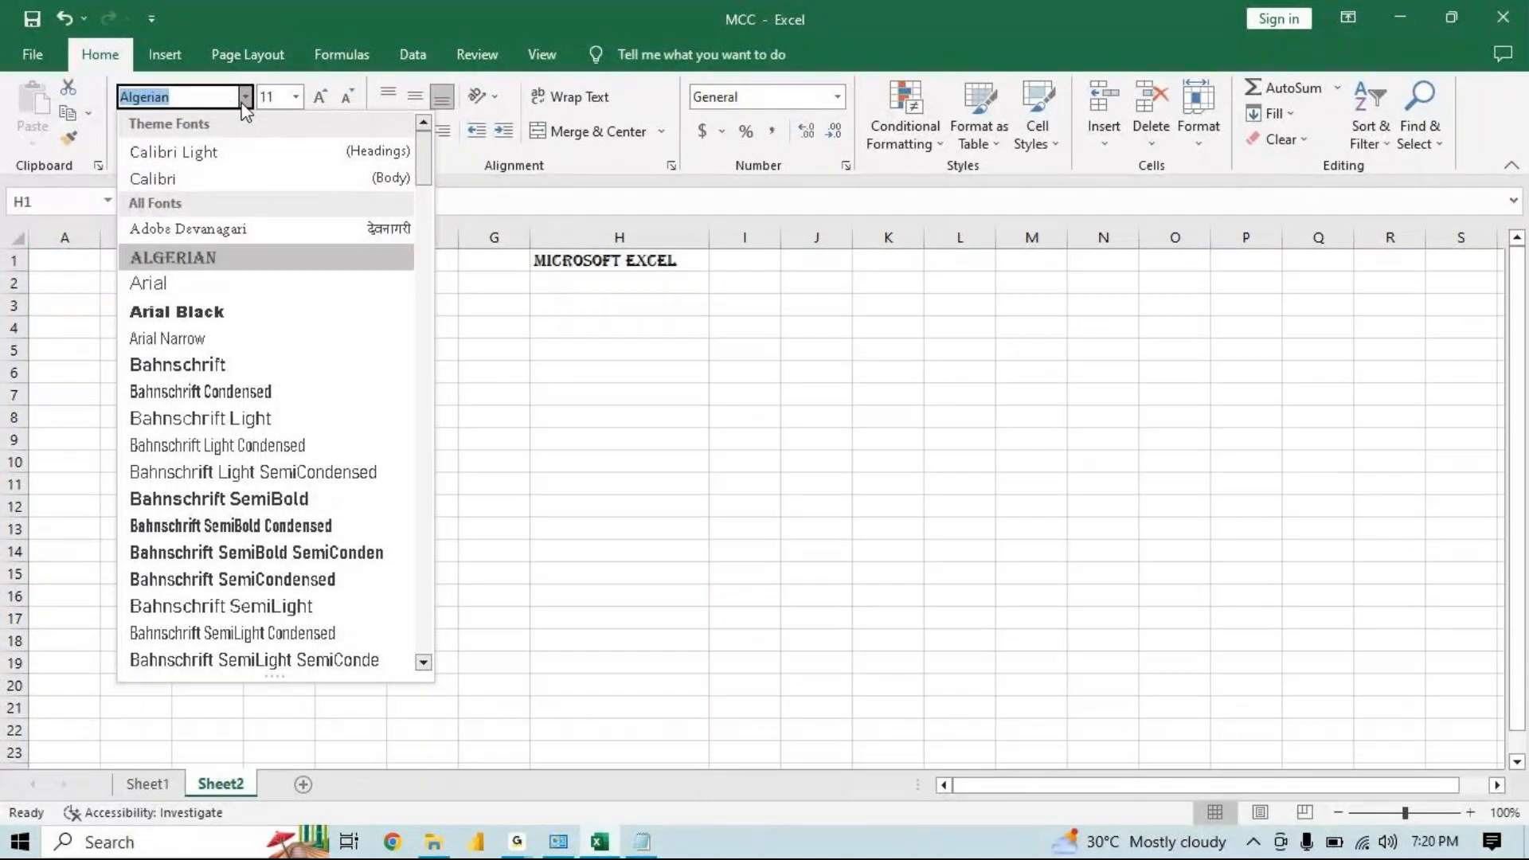
pyautogui.press('Down')
pyautogui.press('Down')
pyautogui.press('Down')
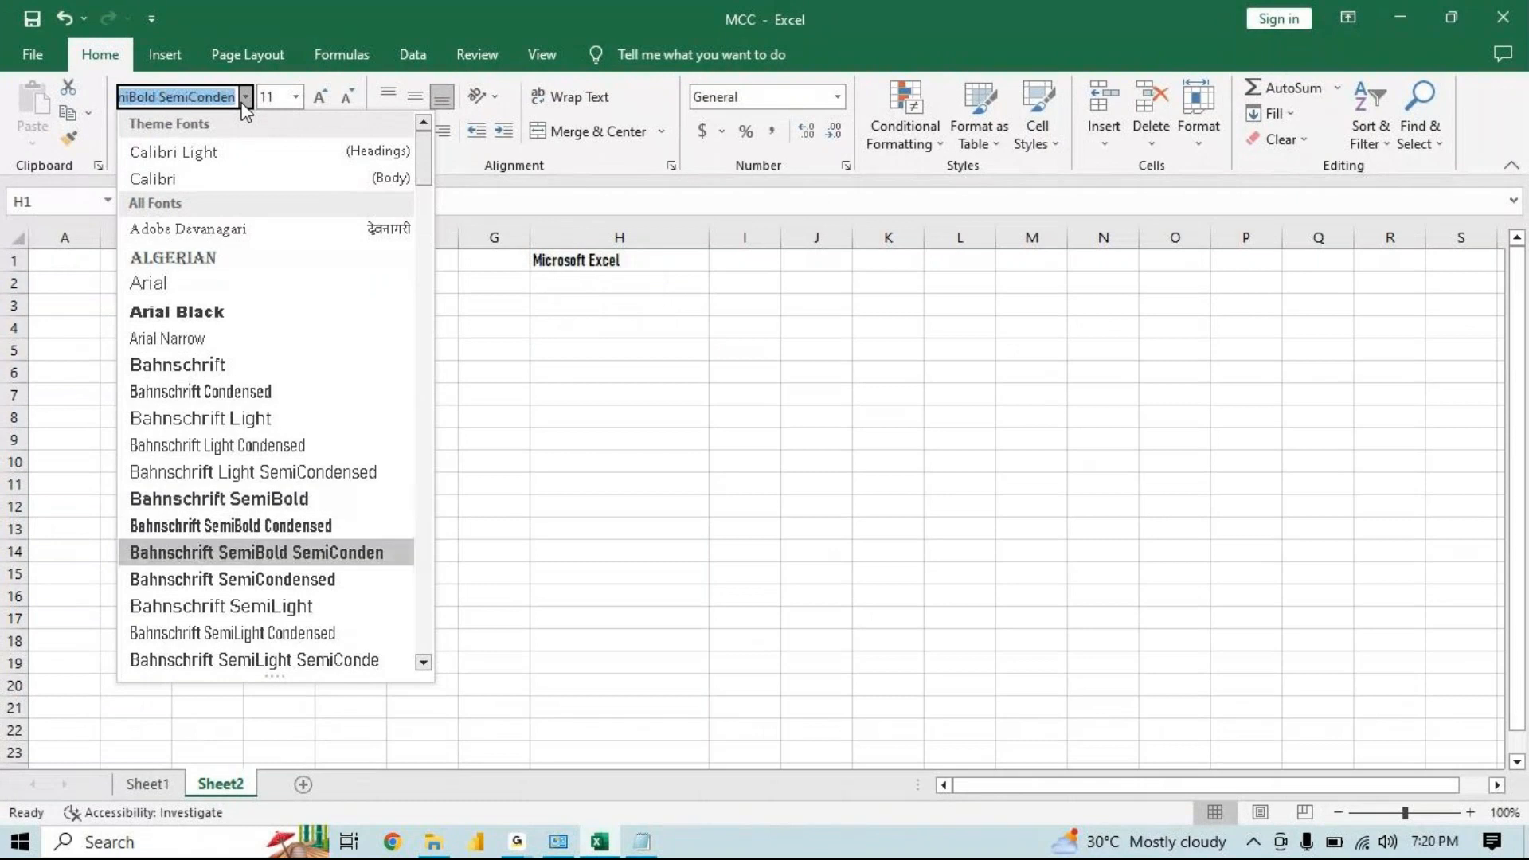
pyautogui.press('Down')
pyautogui.press('Down')
pyautogui.press('Down')
pyautogui.press('Down')
pyautogui.press('Down')
pyautogui.press('Down')
pyautogui.press('Down')
pyautogui.press('Down')
pyautogui.press('Down')
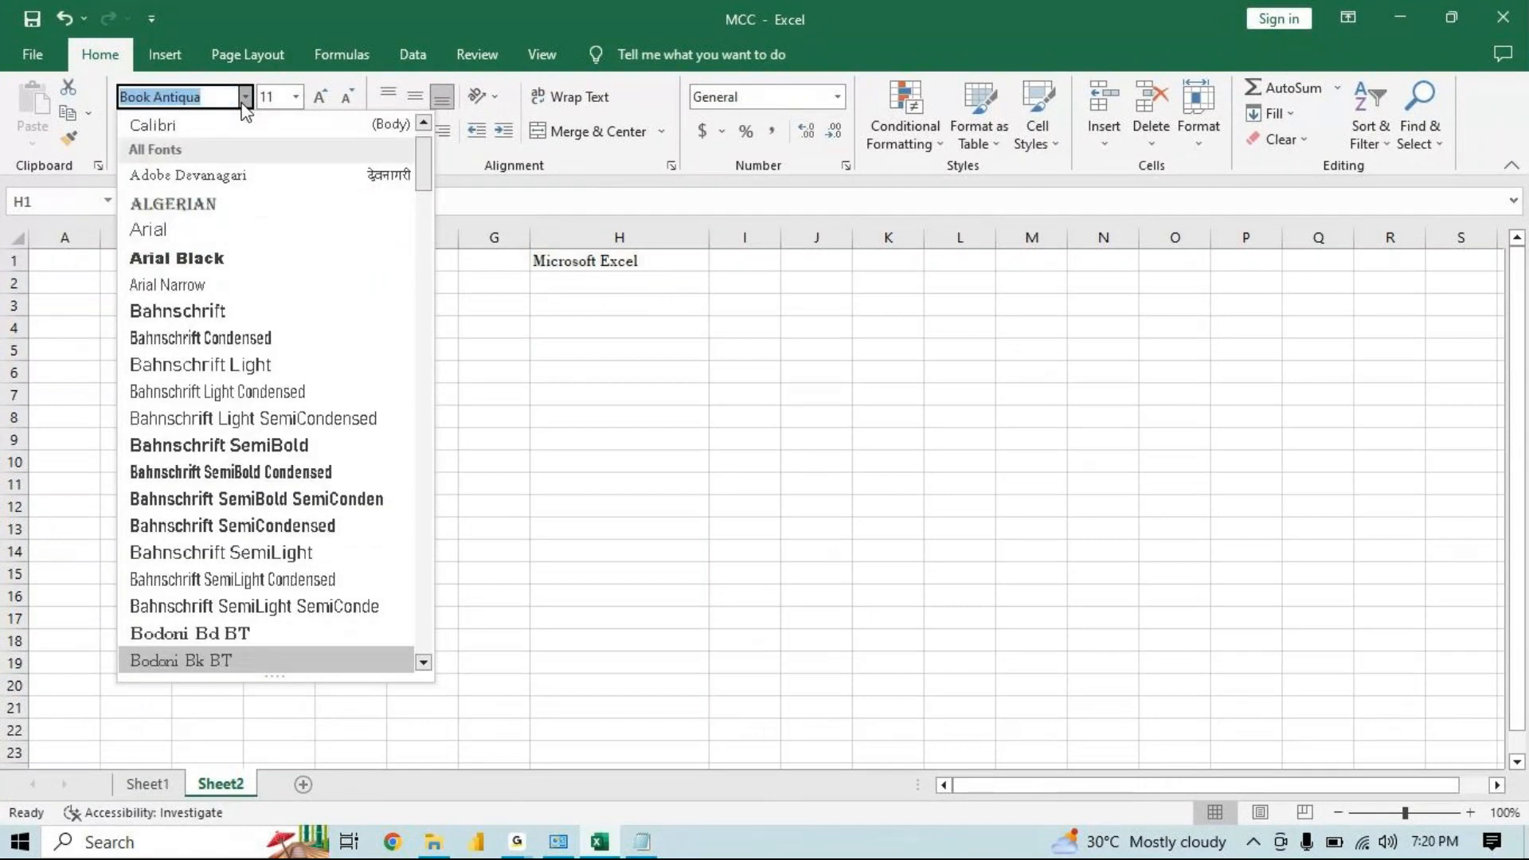
pyautogui.press('Down')
pyautogui.press('Down')
pyautogui.press('Down')
pyautogui.press('Down')
pyautogui.press('Down')
pyautogui.press('Down')
pyautogui.press('Down')
pyautogui.press('Down')
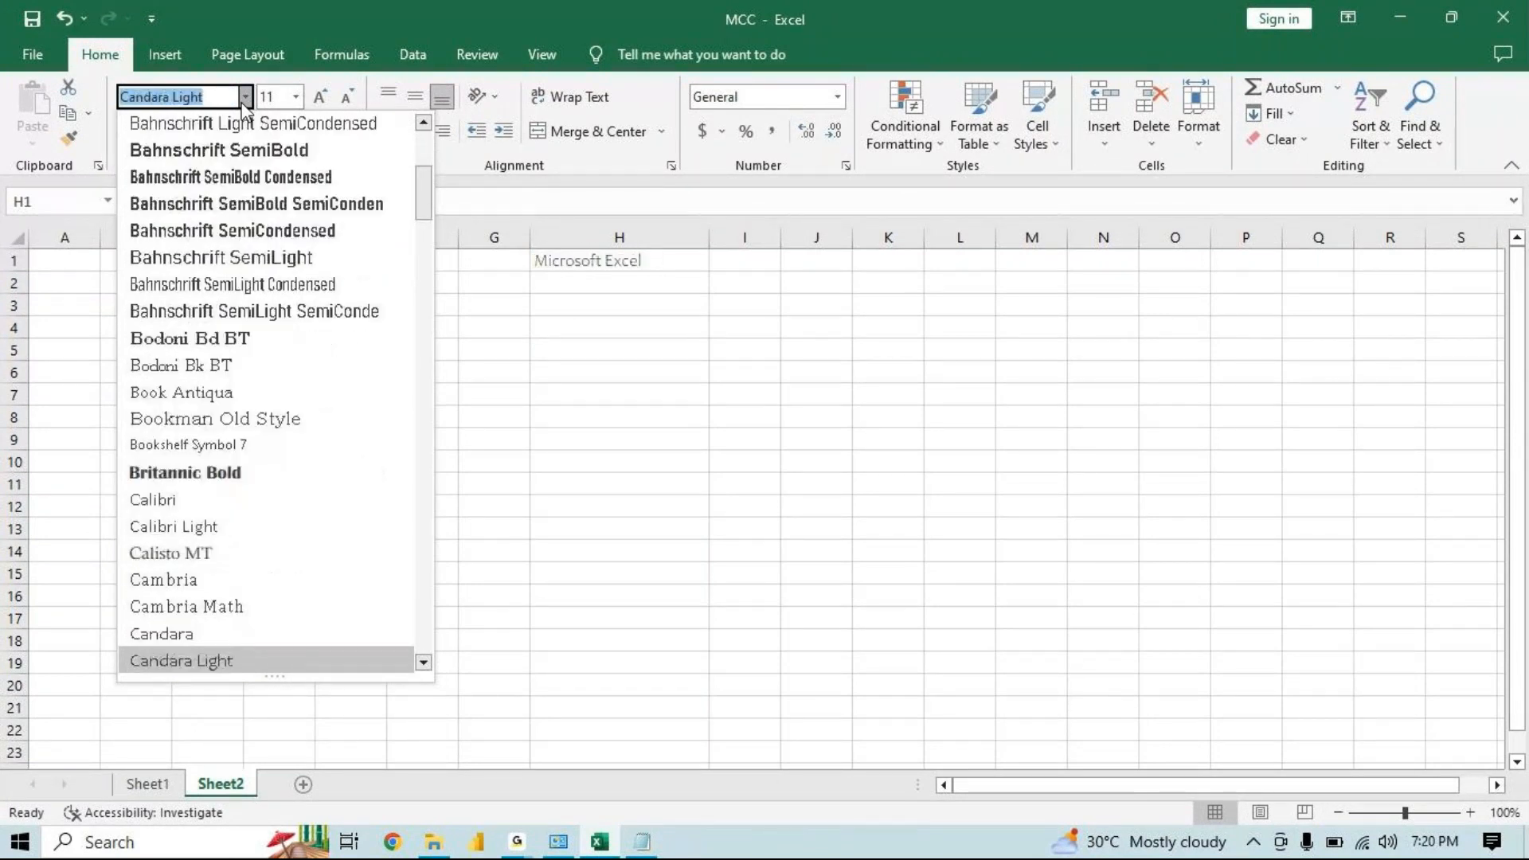
pyautogui.press('Return')
# Switch to Notepad and note the font size ranges '8 - 72 pt' and '1 - 409 pt'
pyautogui.click(294, 96)
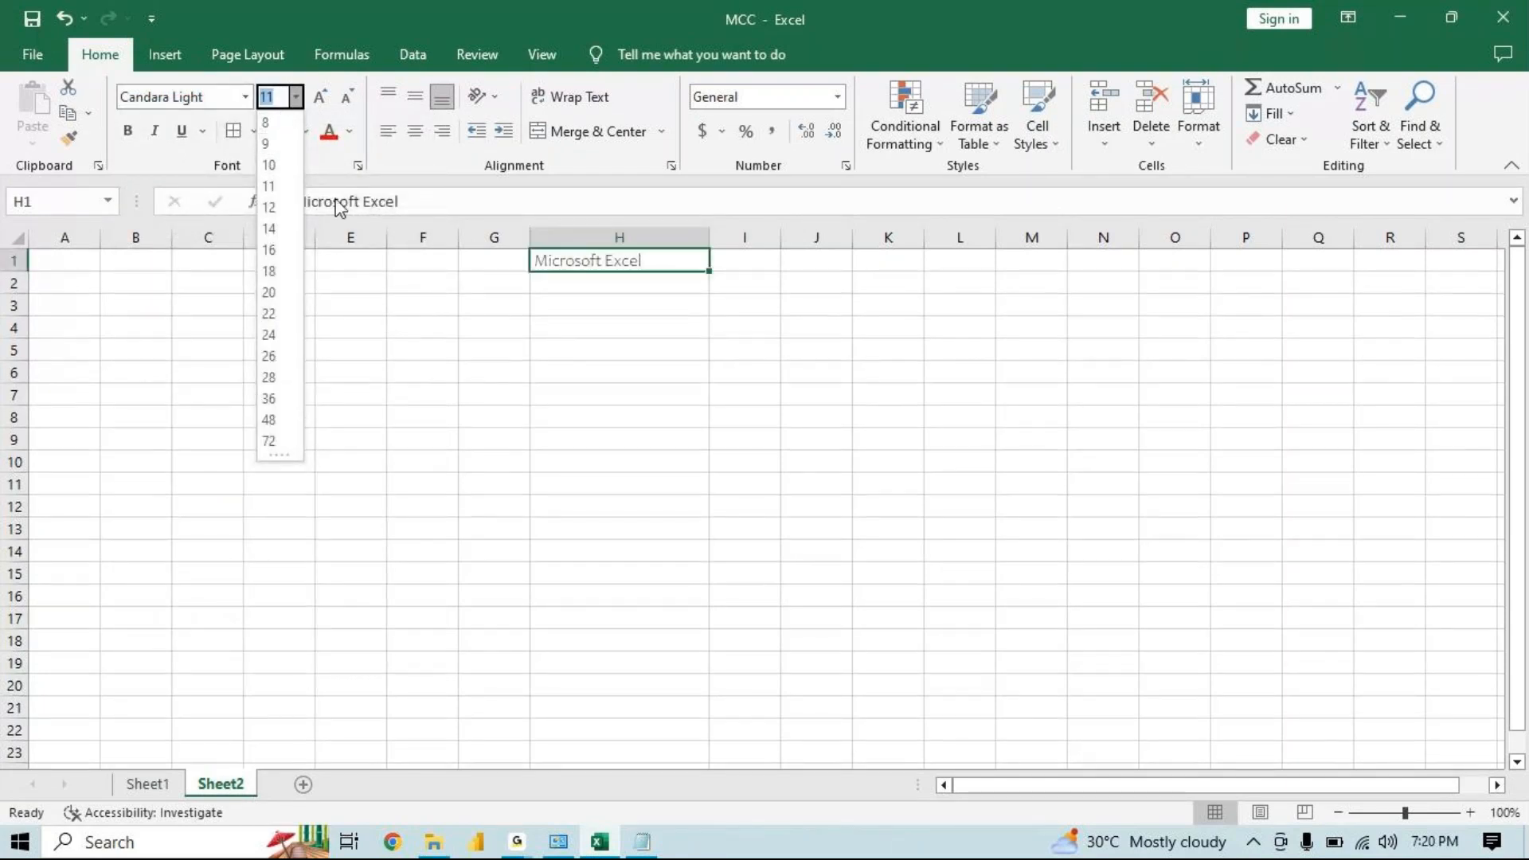
pyautogui.click(647, 843)
pyautogui.press('Return')
pyautogui.press('Return')
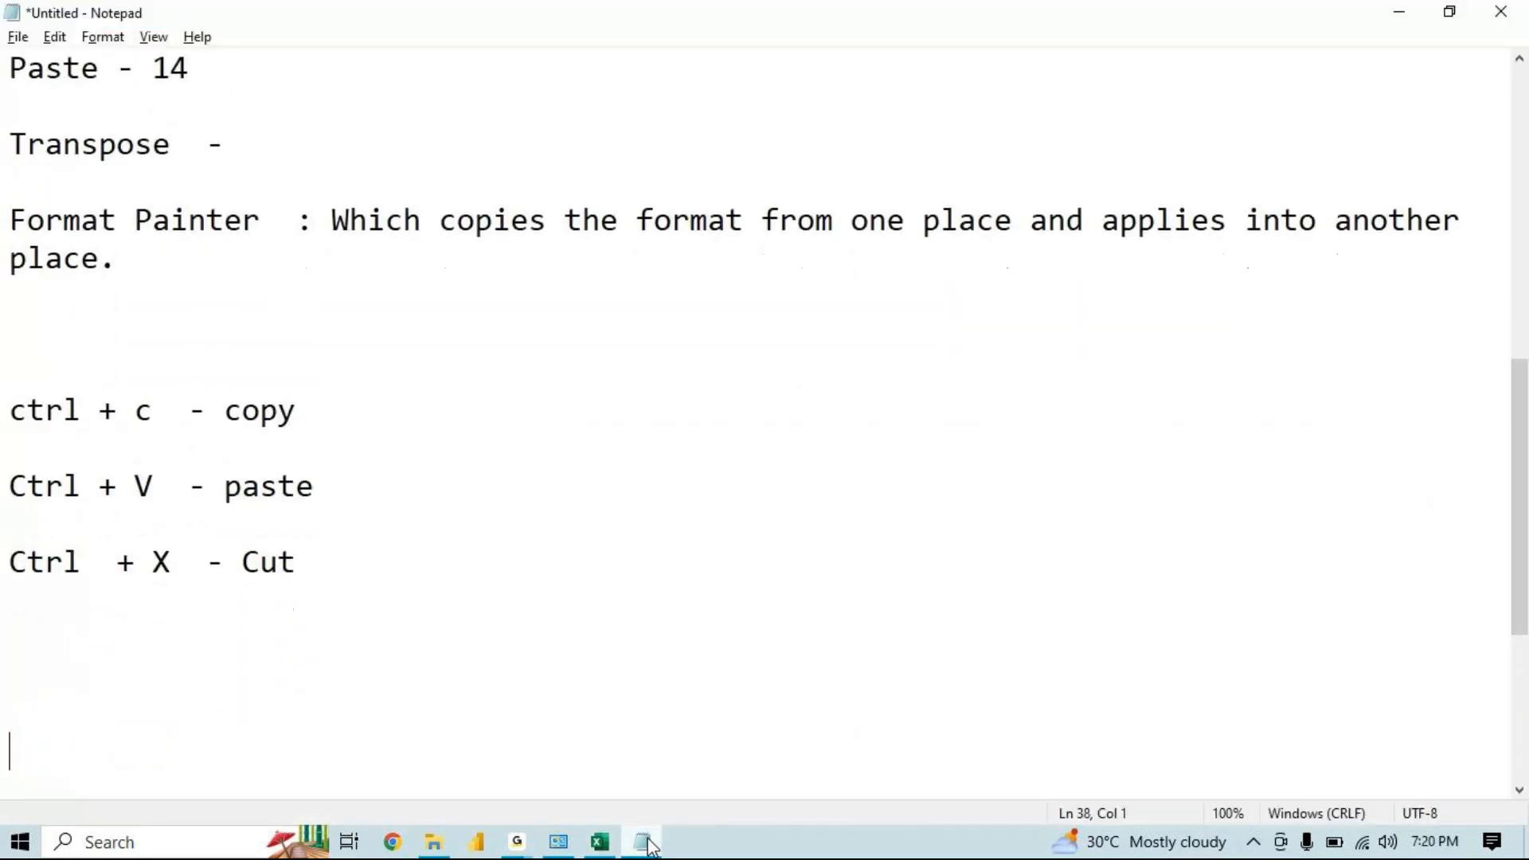
pyautogui.write('8 - 72 pt')
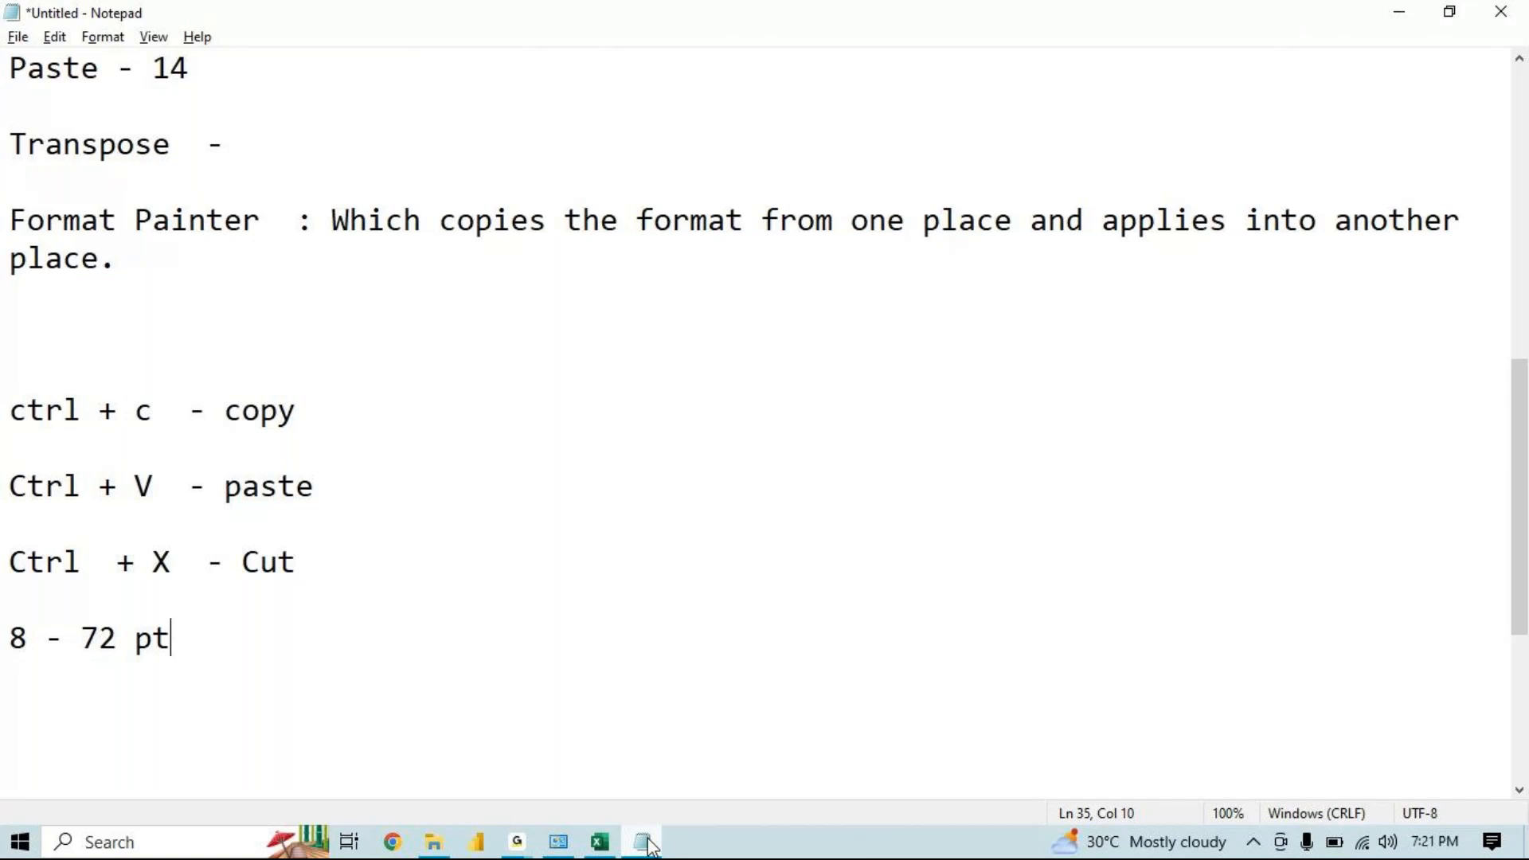
pyautogui.press('Return')
pyautogui.press('Return')
pyautogui.write('1 -')
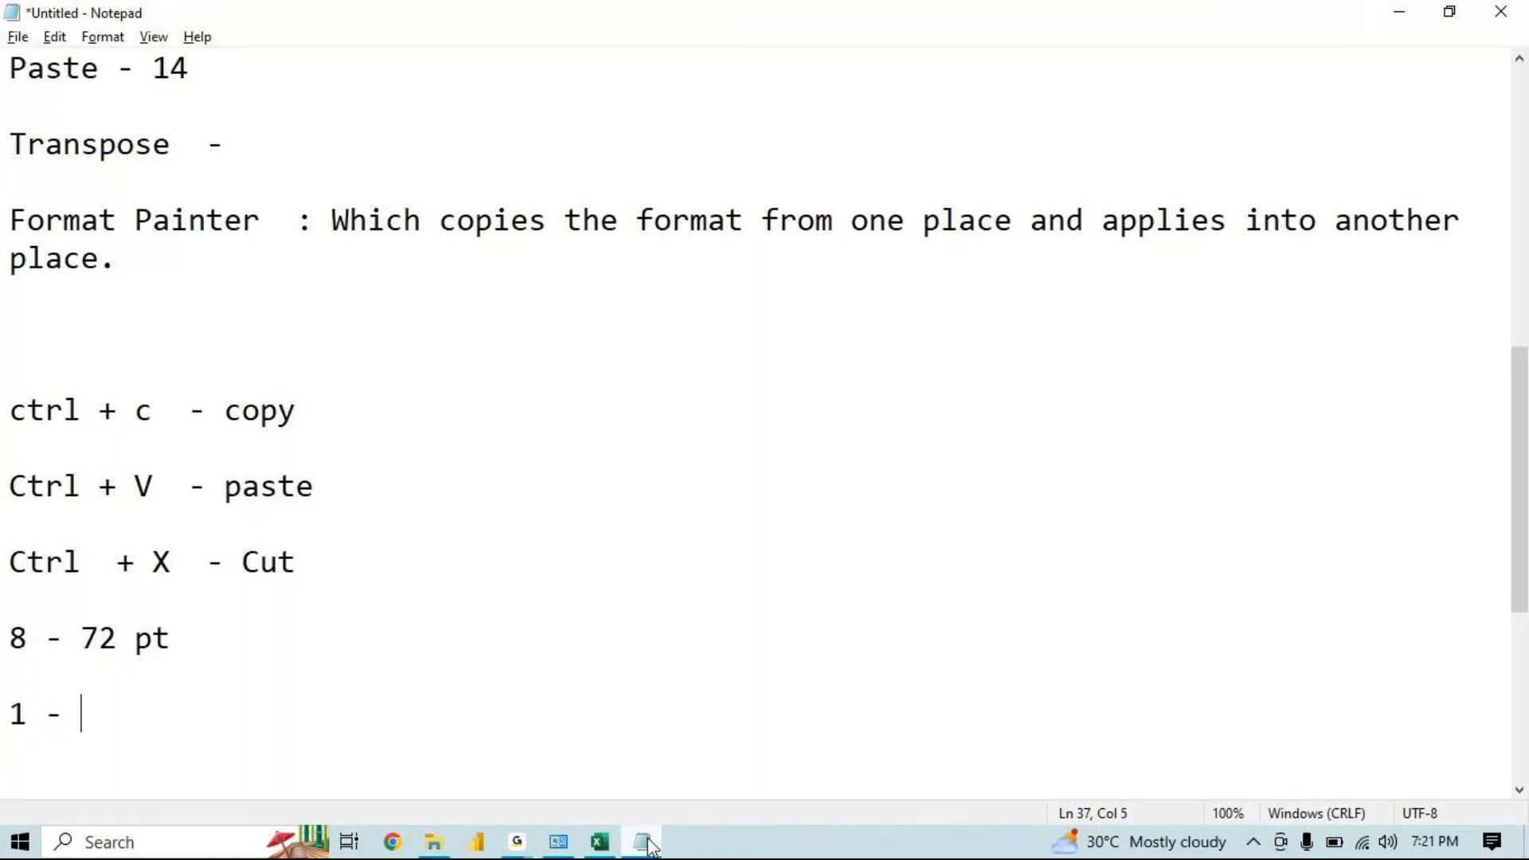
pyautogui.write(' 409 pt')
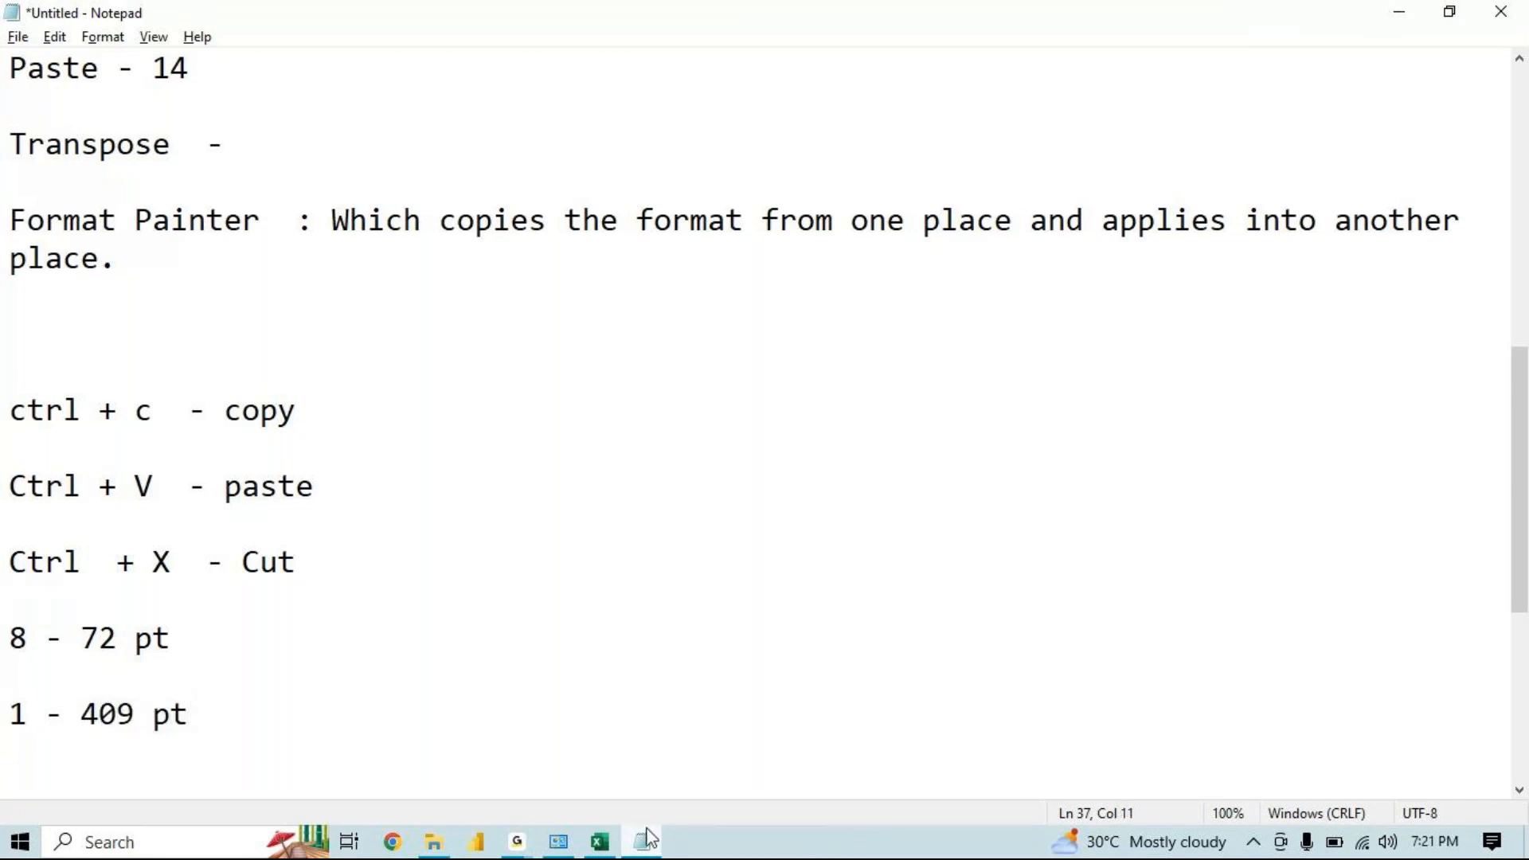
# Back in the workbook, set the font size of cell H1 to 1
pyautogui.click(600, 842)
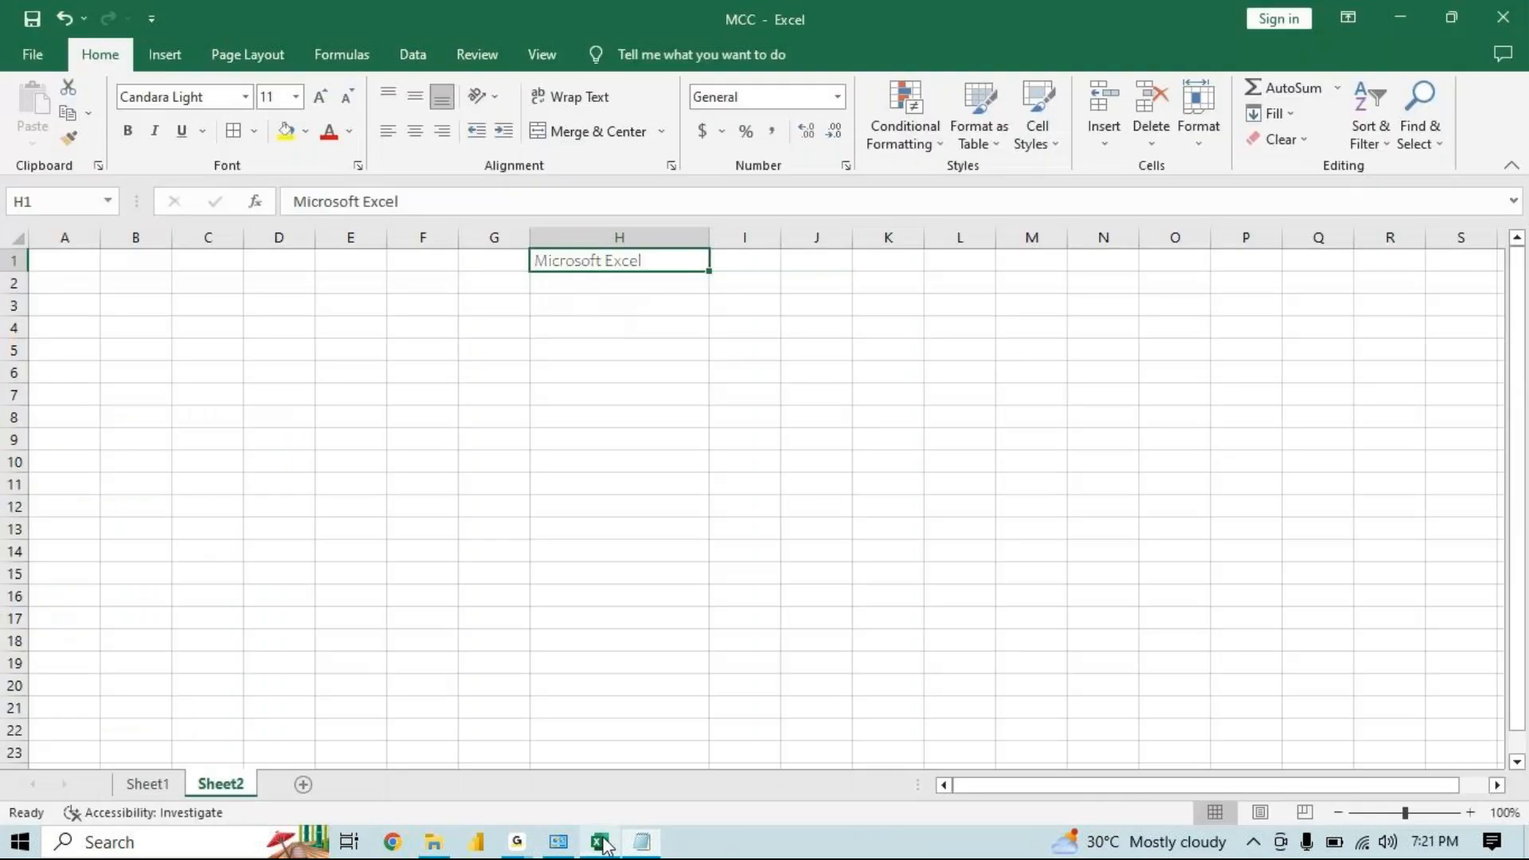
pyautogui.click(280, 95)
pyautogui.write('1')
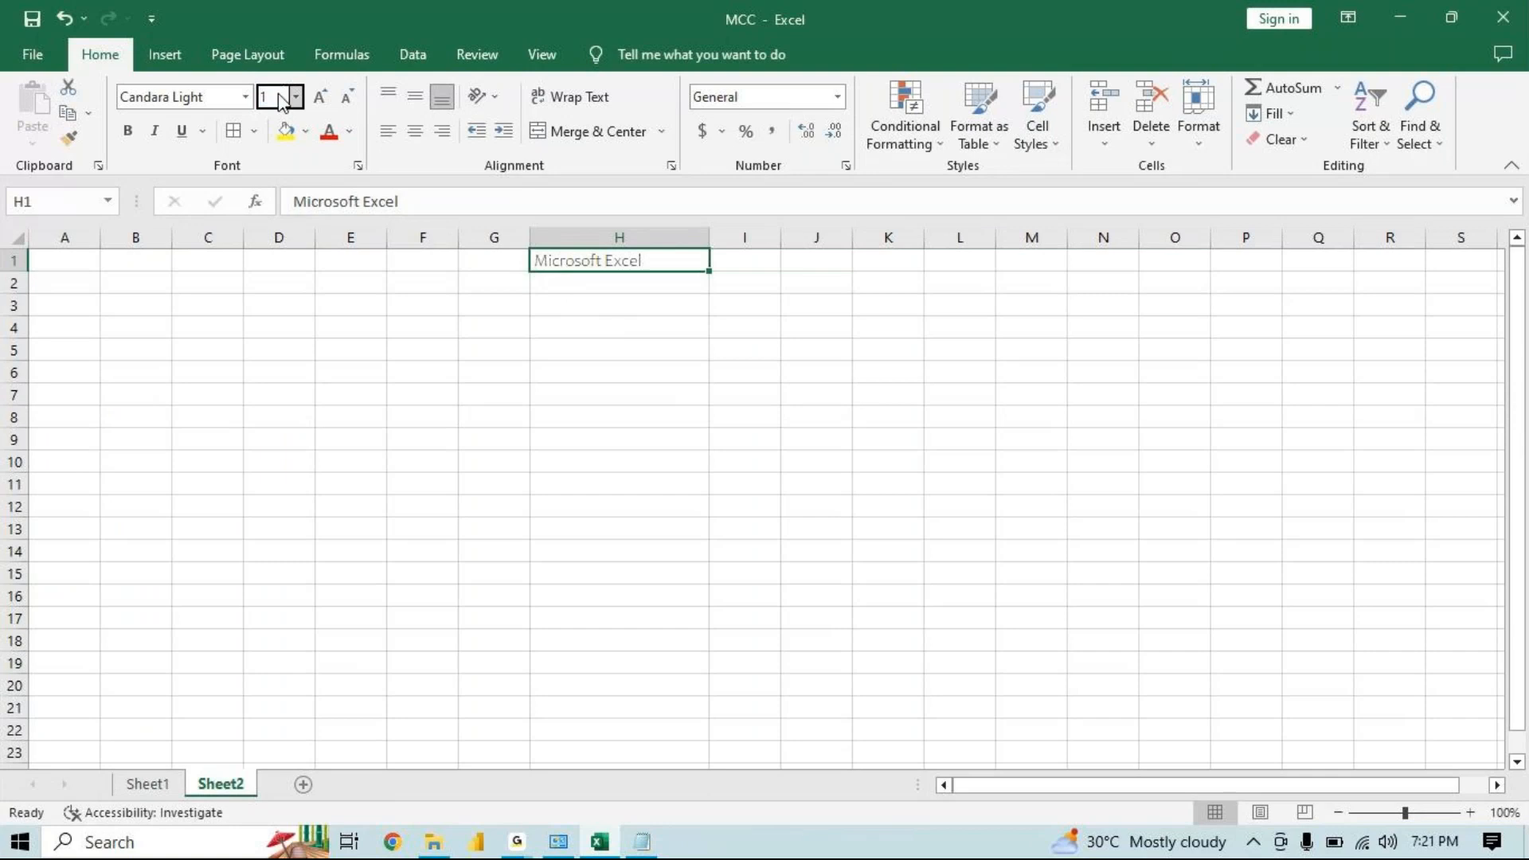
pyautogui.press('Return')
# Try to set the font size of cell H1 to 410 and close the dialog that appears
pyautogui.click(281, 95)
pyautogui.write('410')
pyautogui.press('Return')
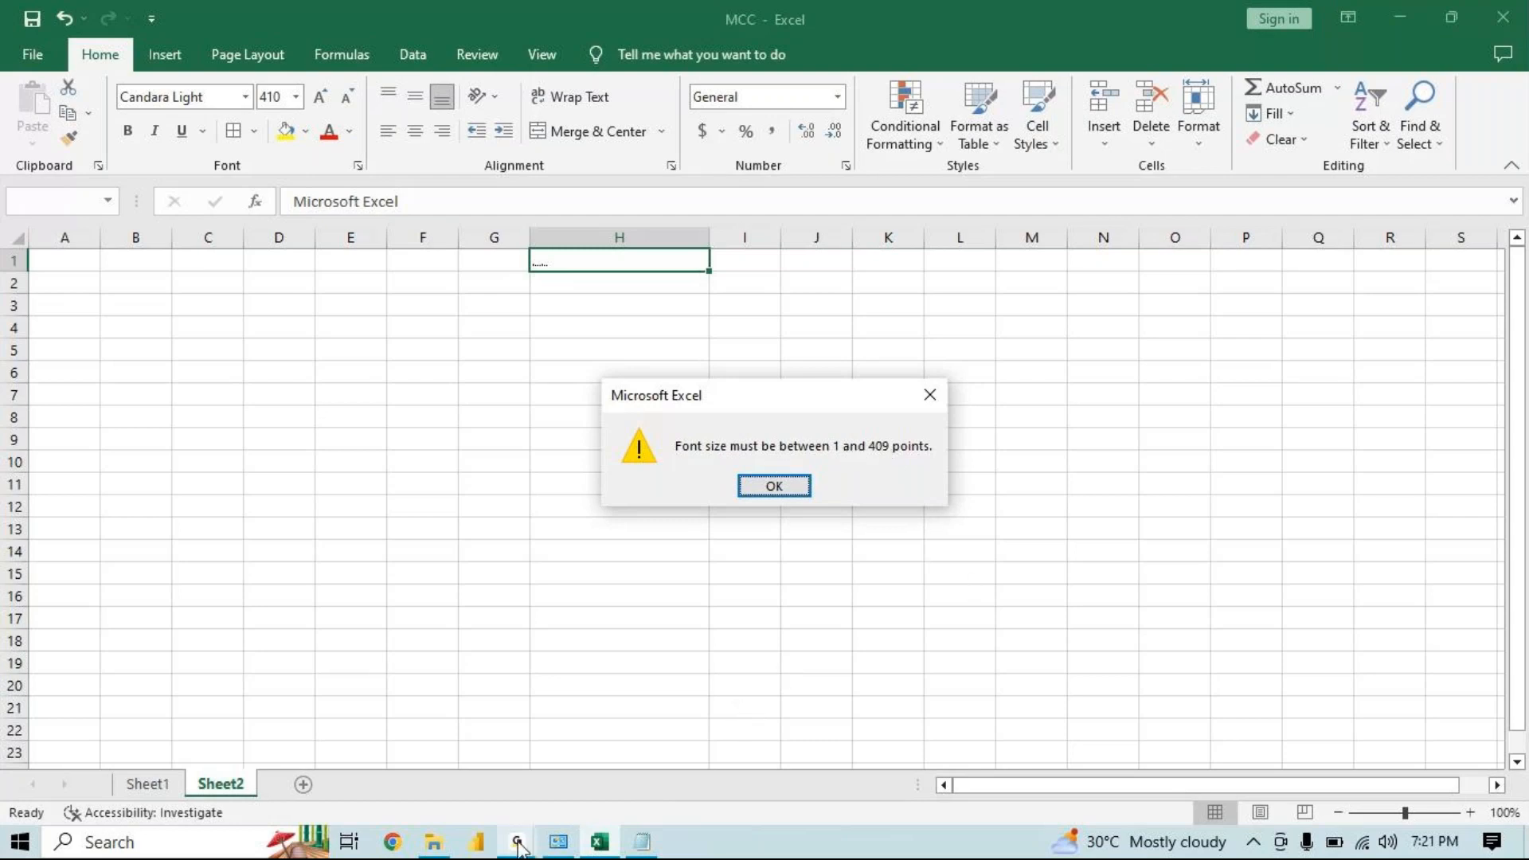
pyautogui.moveTo(517, 843)
pyautogui.click(608, 755)
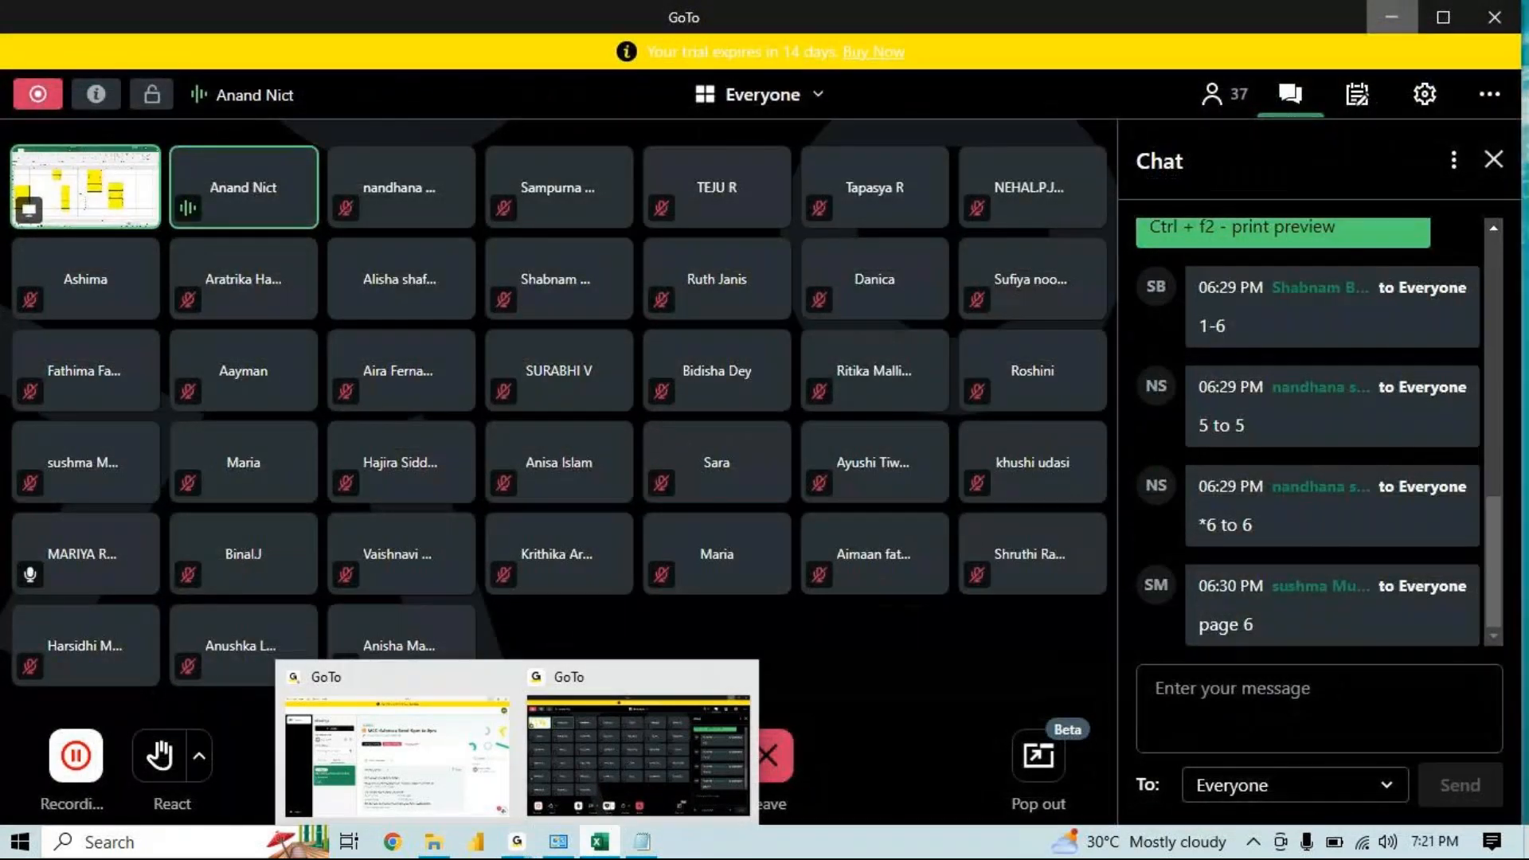
pyautogui.click(599, 842)
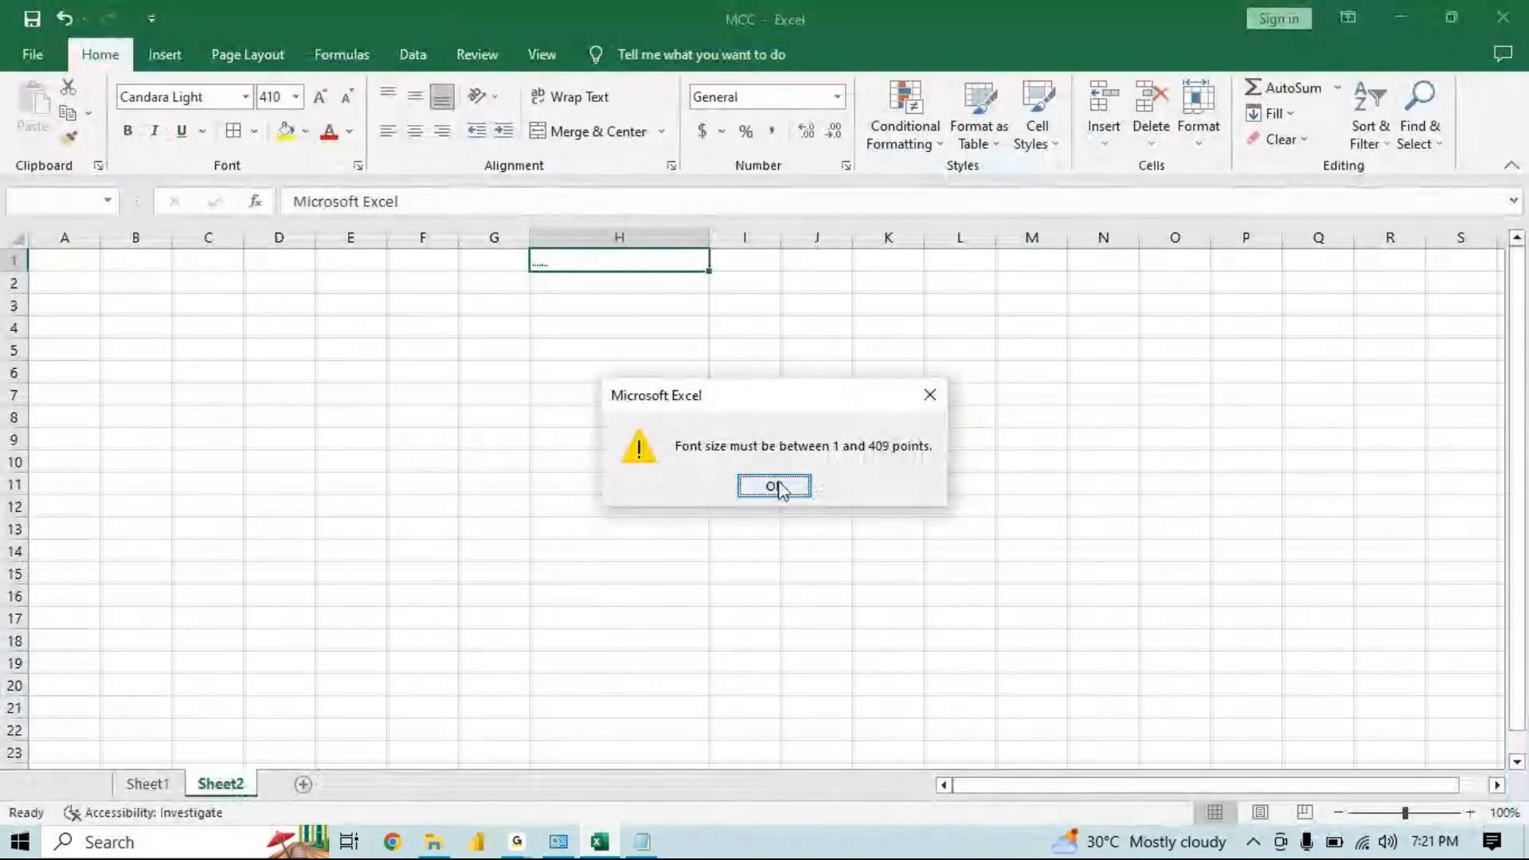
pyautogui.click(777, 485)
pyautogui.moveTo(514, 842)
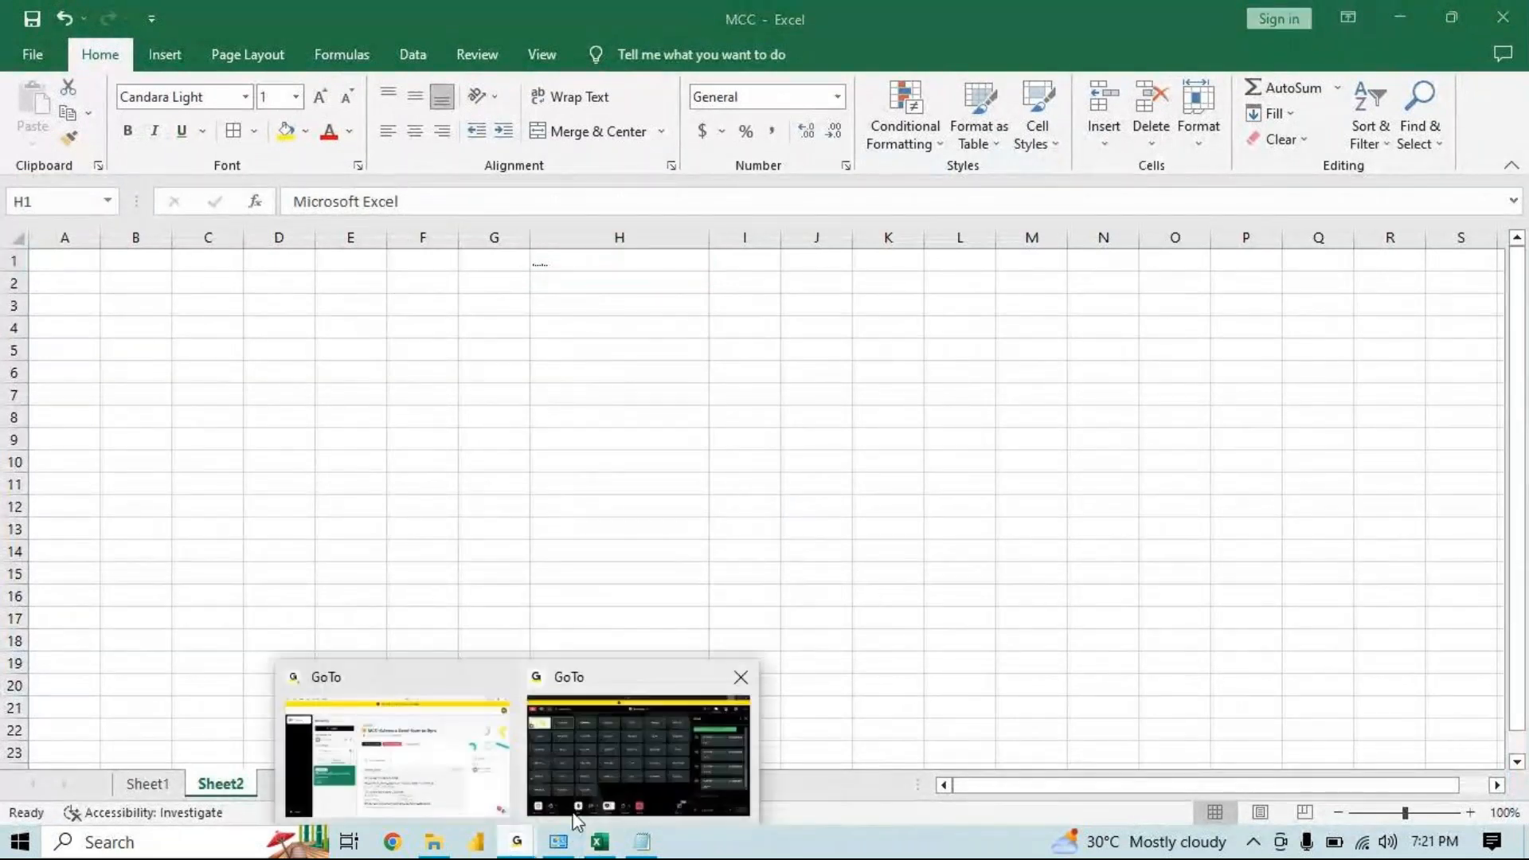
pyautogui.click(599, 810)
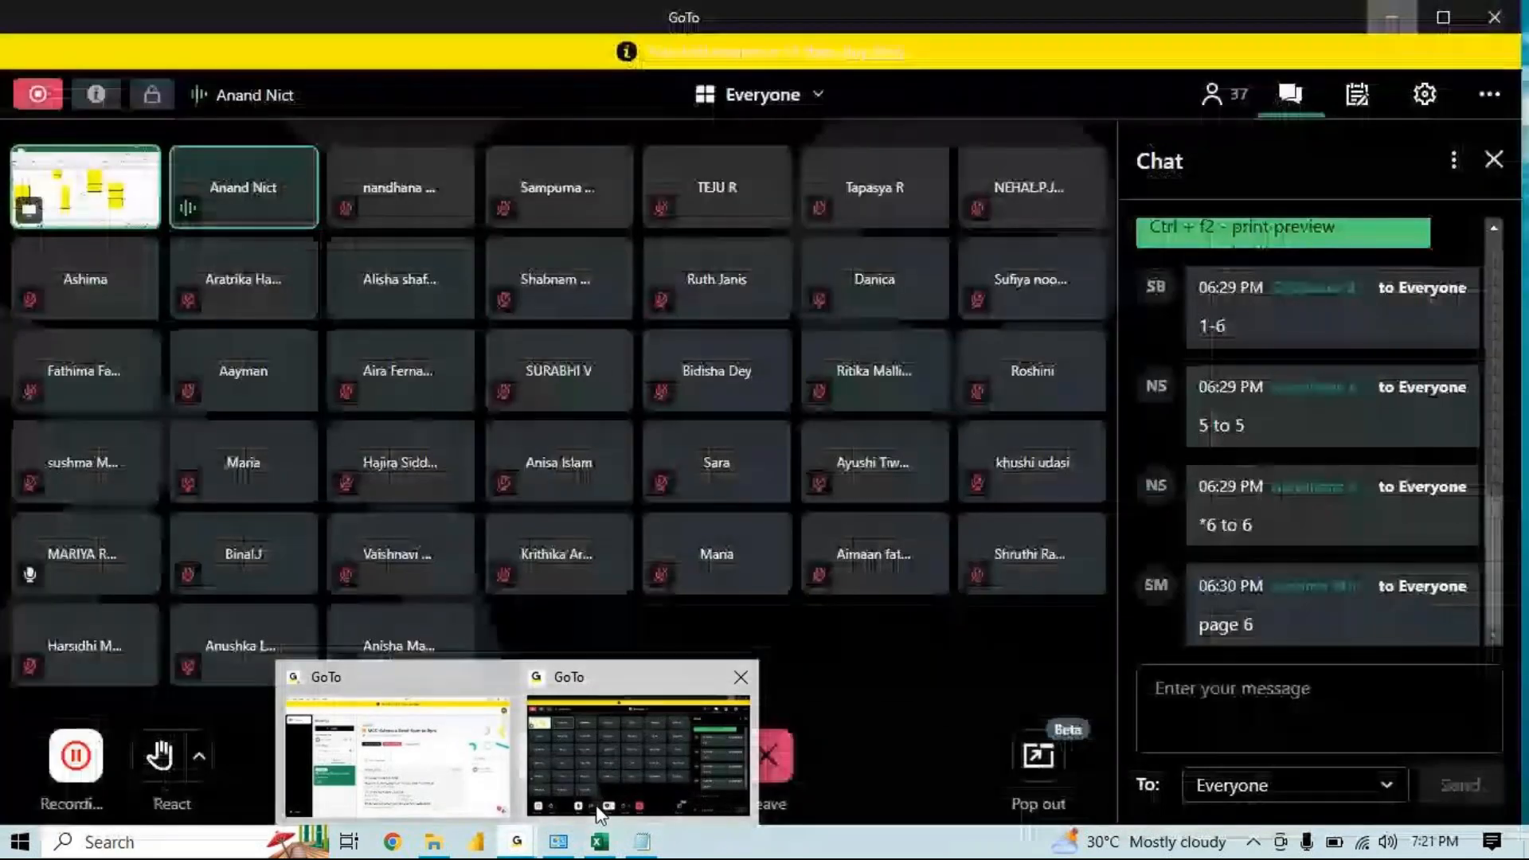
pyautogui.click(602, 763)
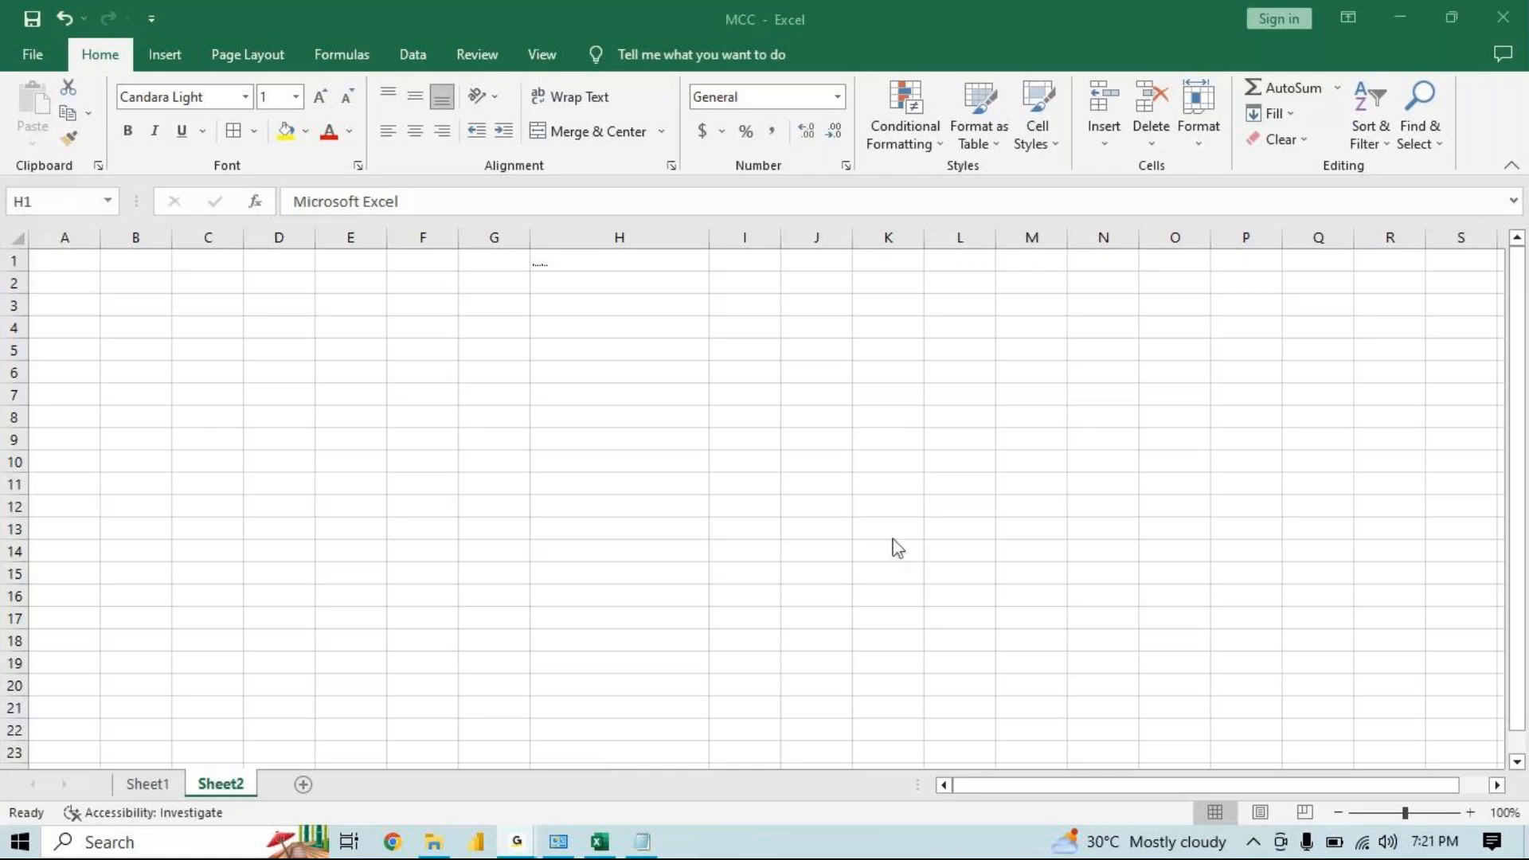
pyautogui.click(1407, 23)
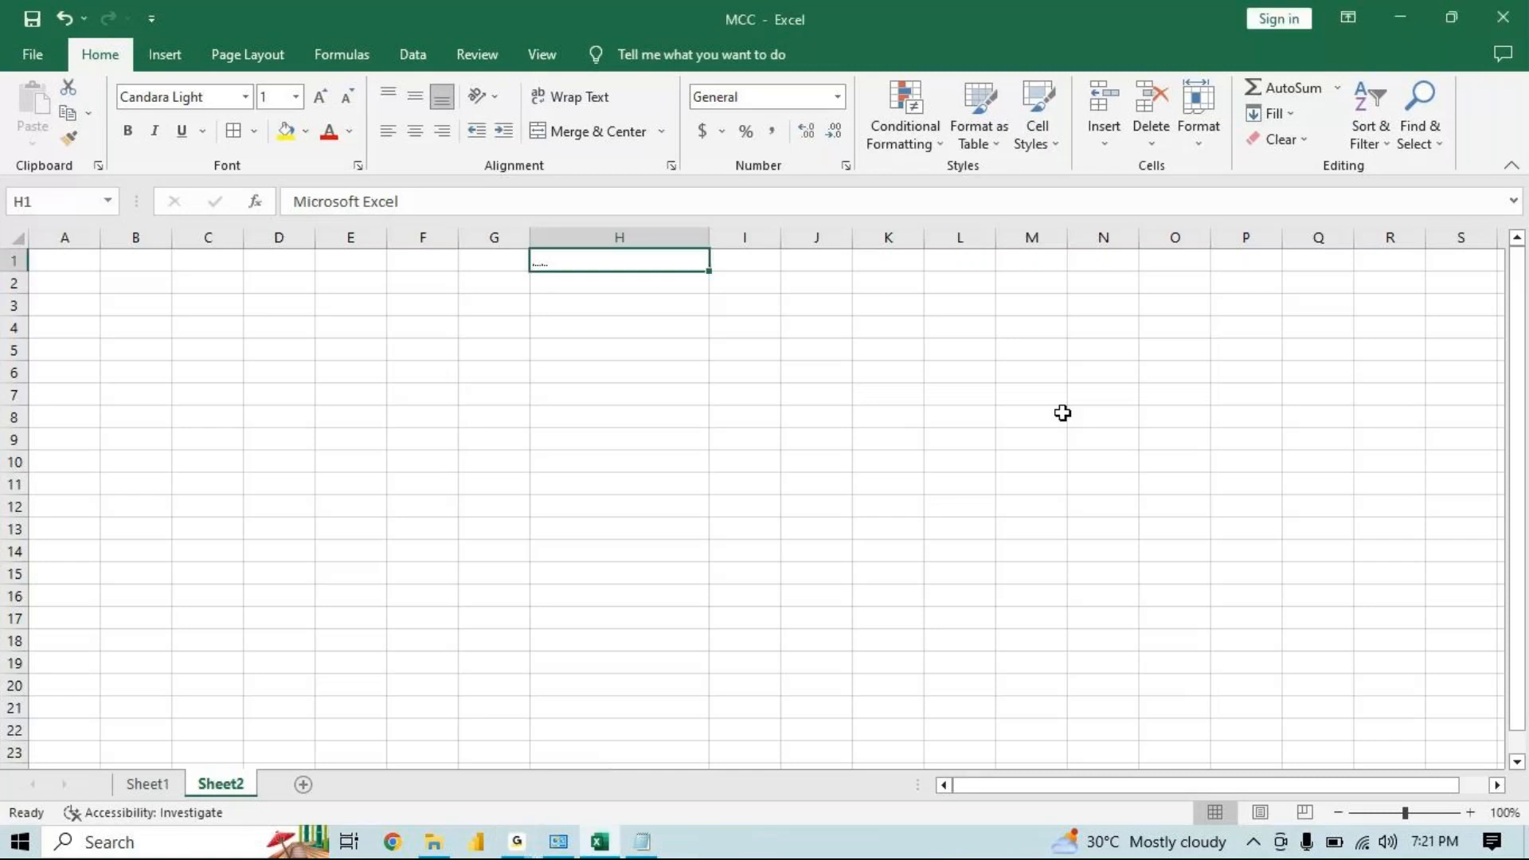
pyautogui.click(517, 842)
pyautogui.click(624, 787)
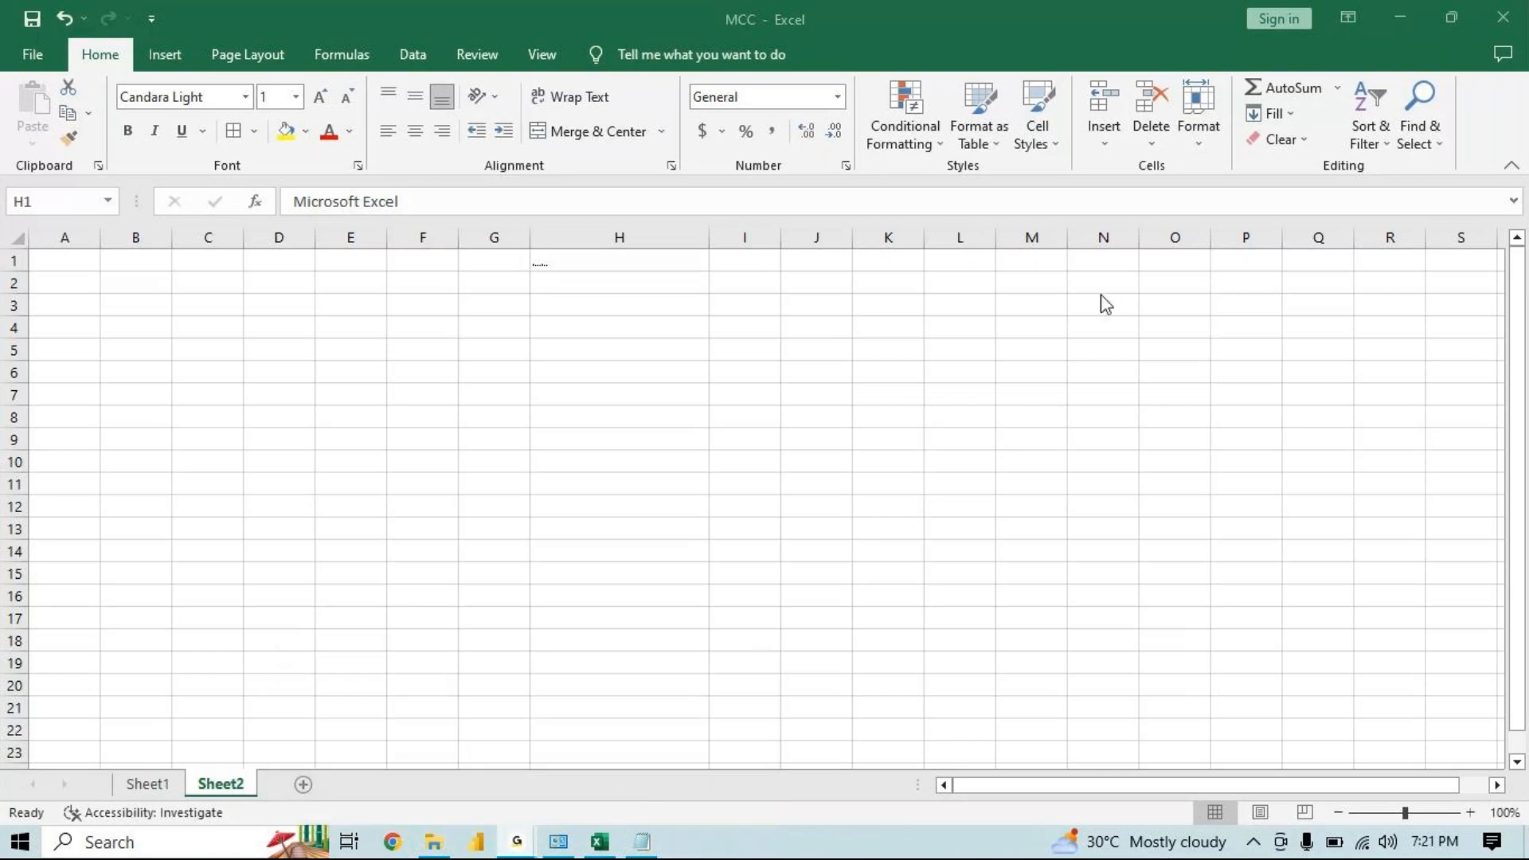
pyautogui.click(1400, 30)
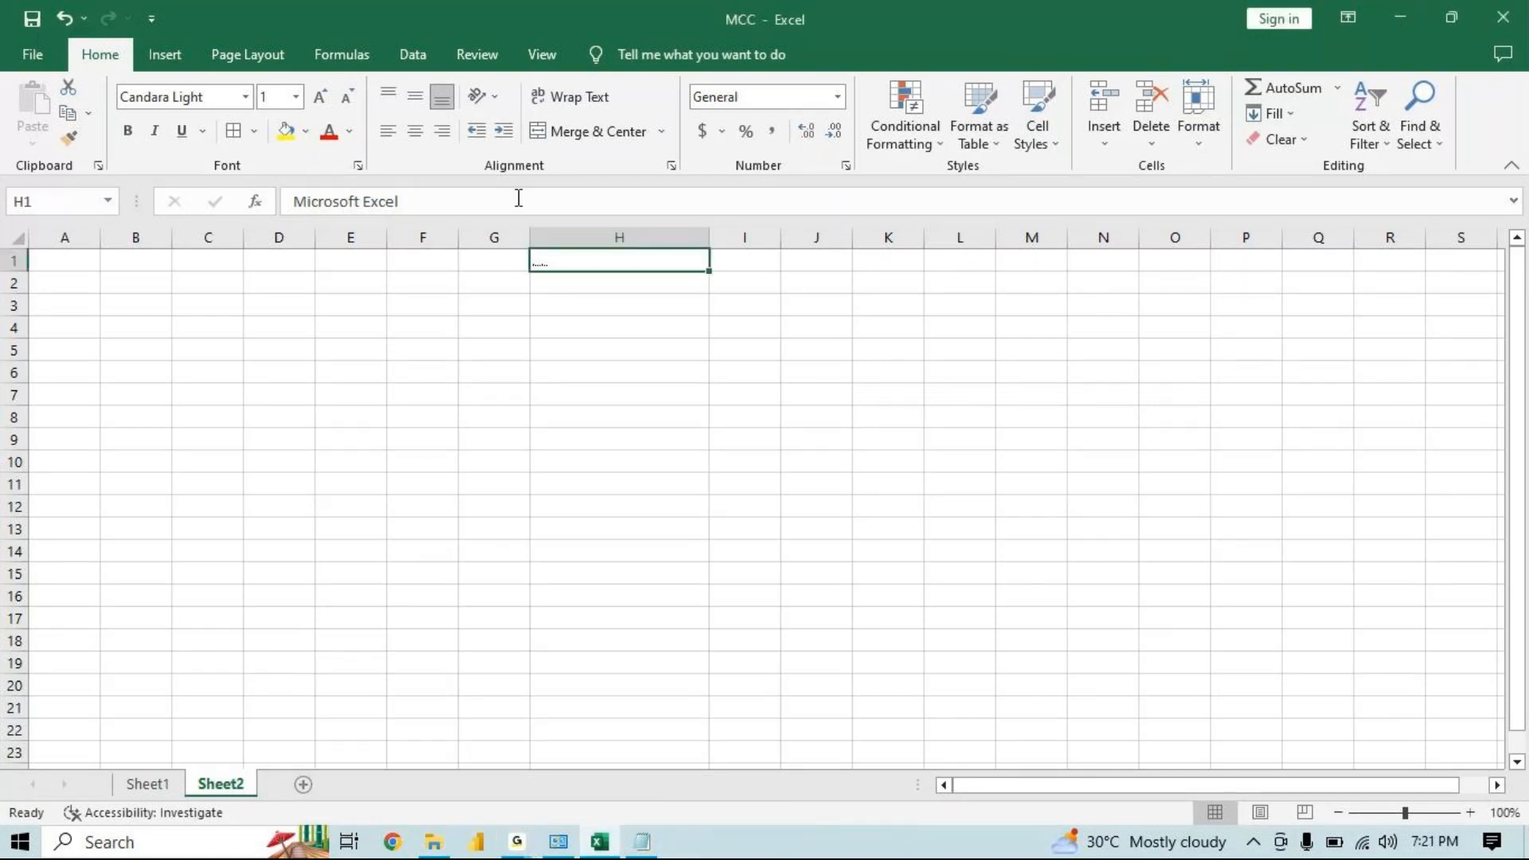
# Set the font size of cell H1 to 409
pyautogui.click(284, 100)
pyautogui.write('409')
pyautogui.press('Return')
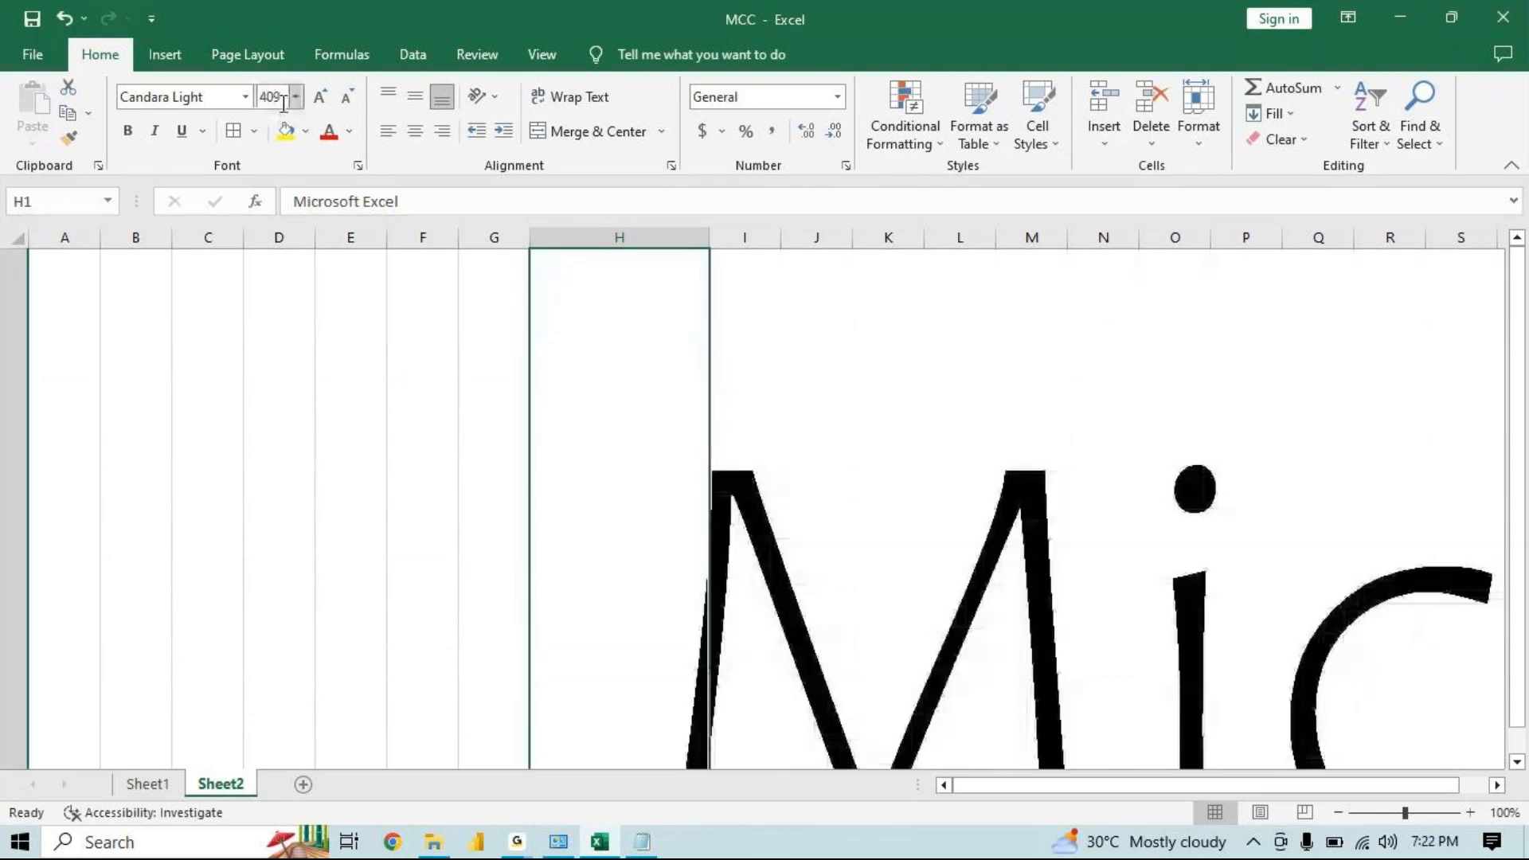
# Set the font size of cell H1 to 12
pyautogui.click(277, 98)
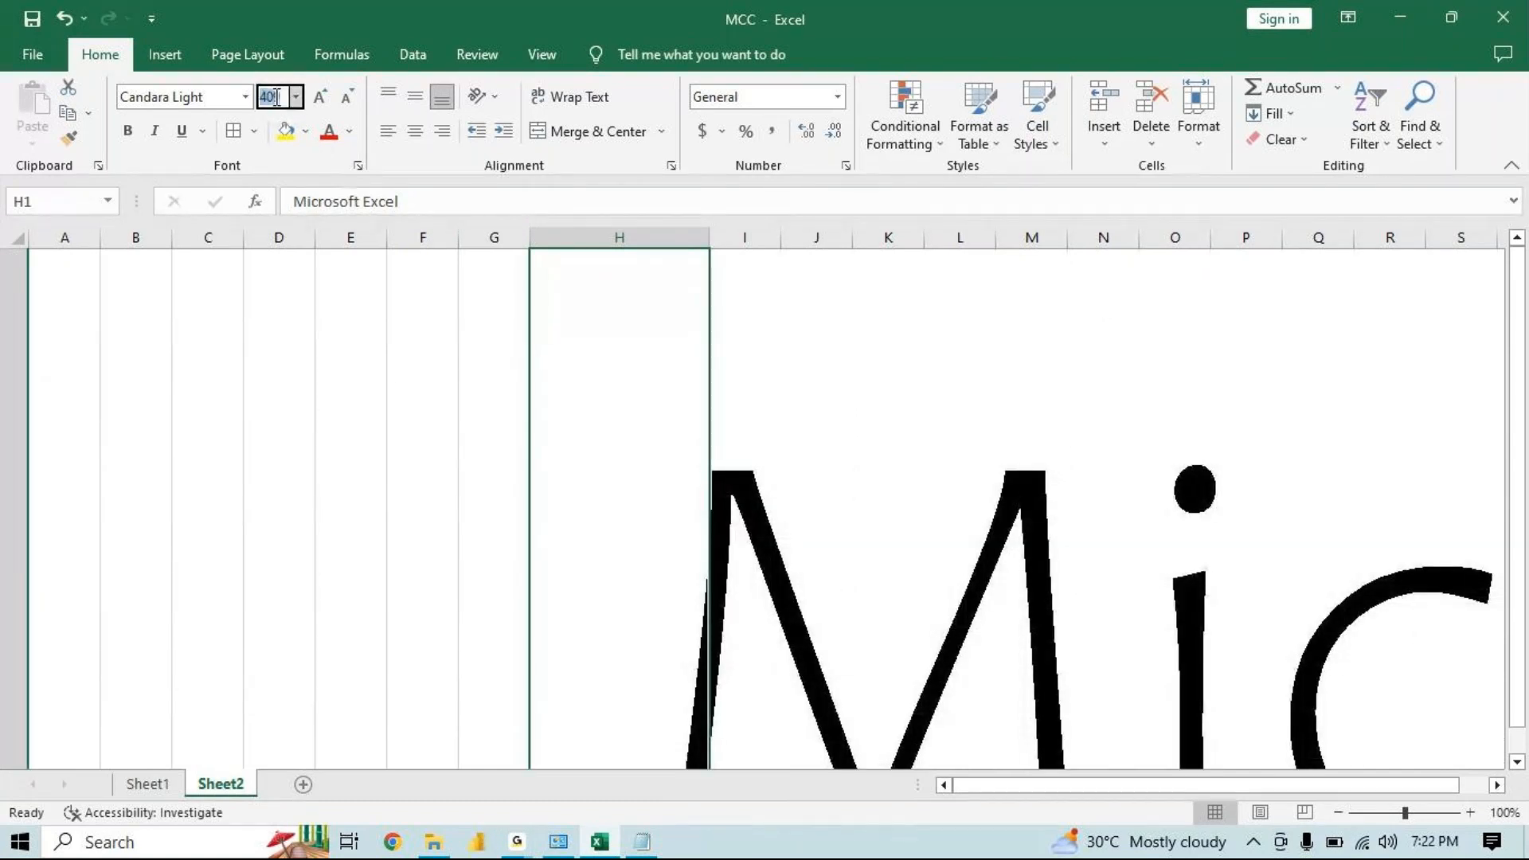
pyautogui.write('12')
pyautogui.press('Return')
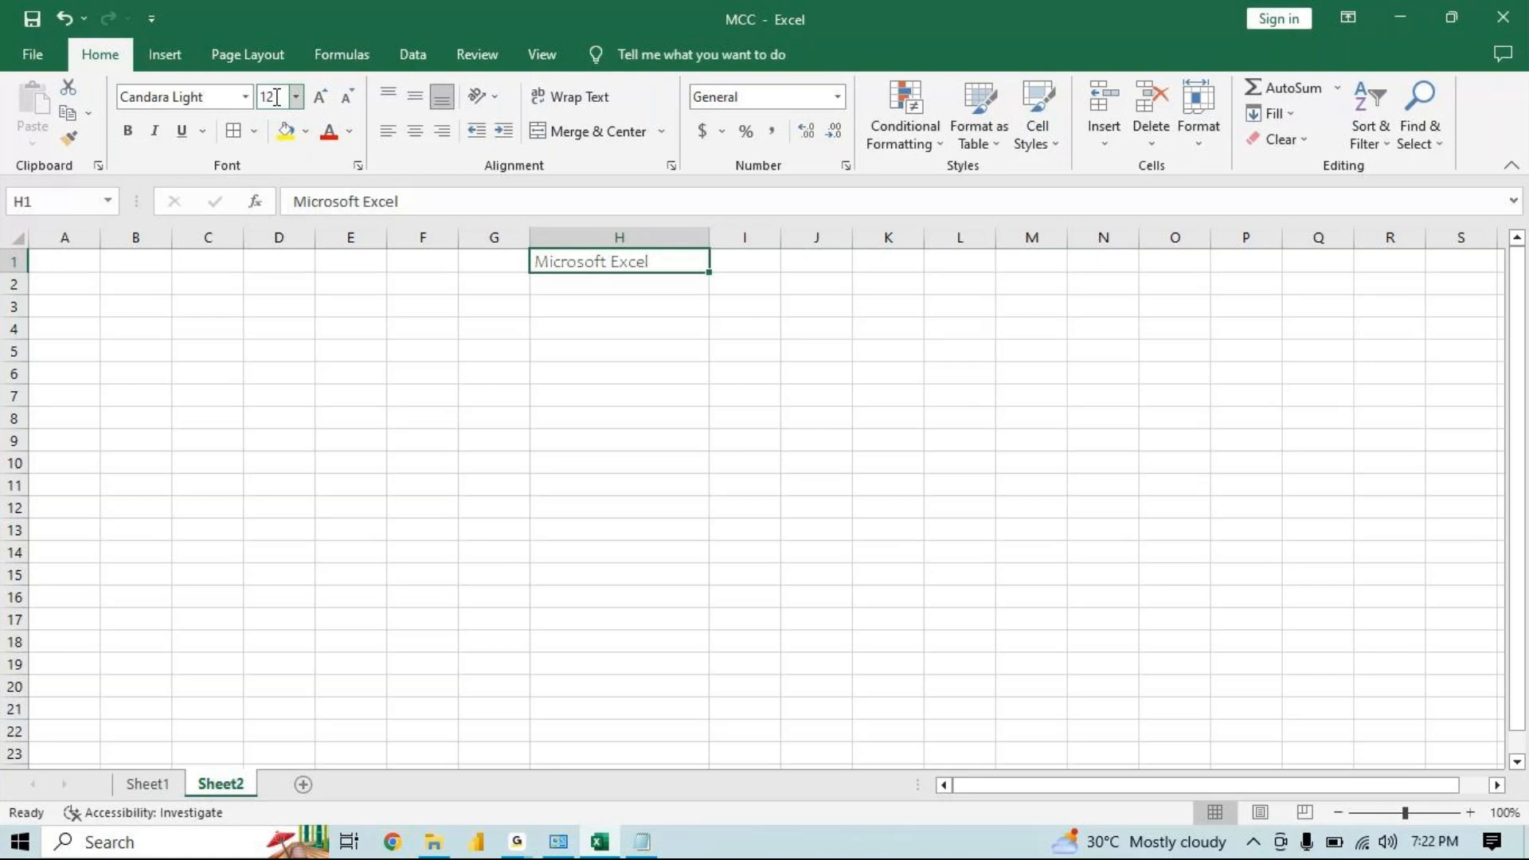
# Browse the font list for cell H1 without picking a font
pyautogui.click(226, 96)
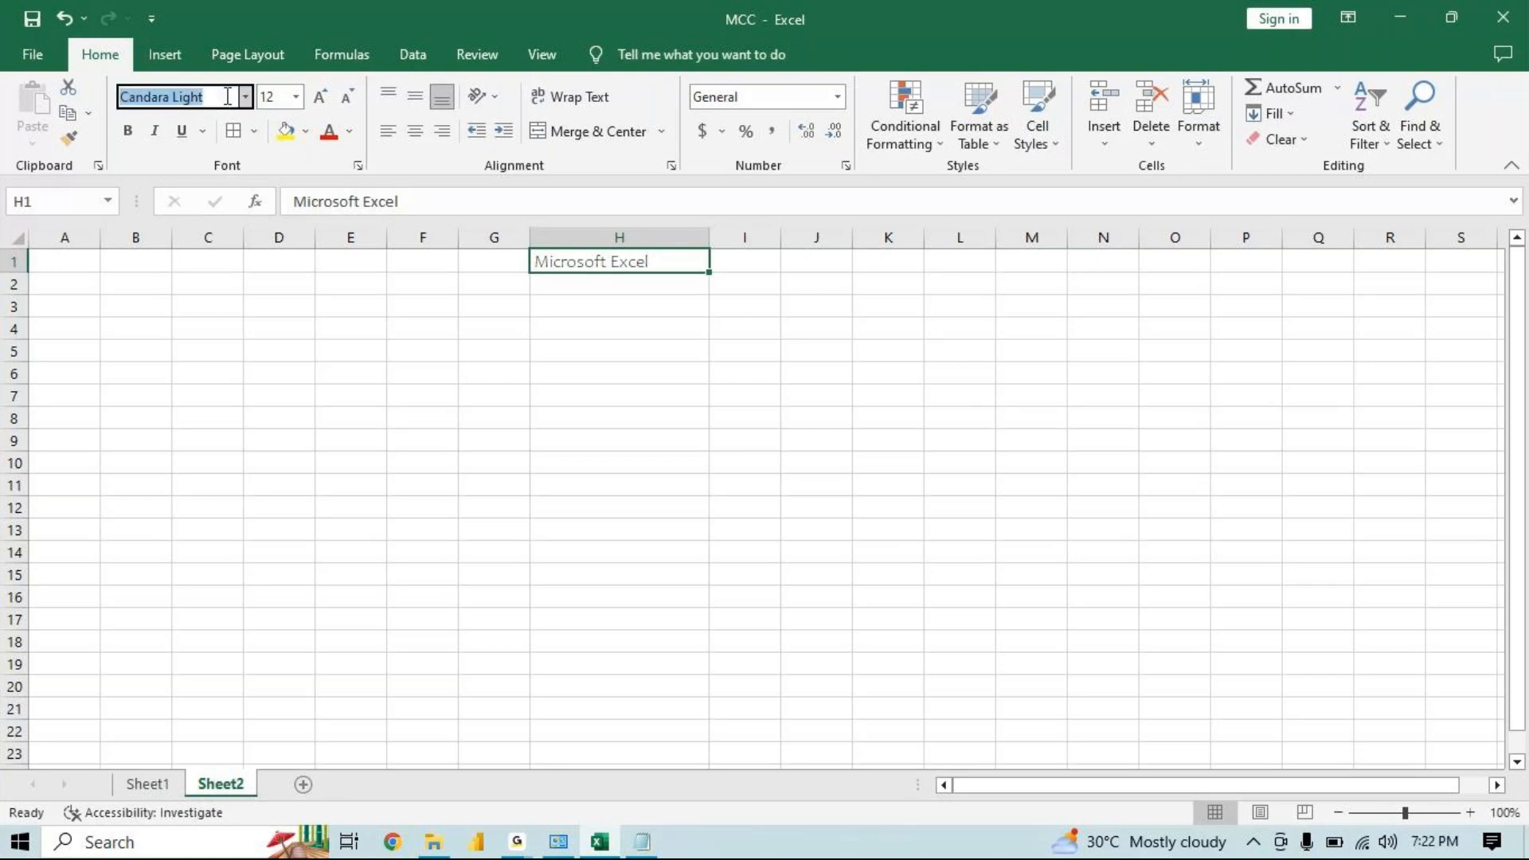
pyautogui.click(246, 96)
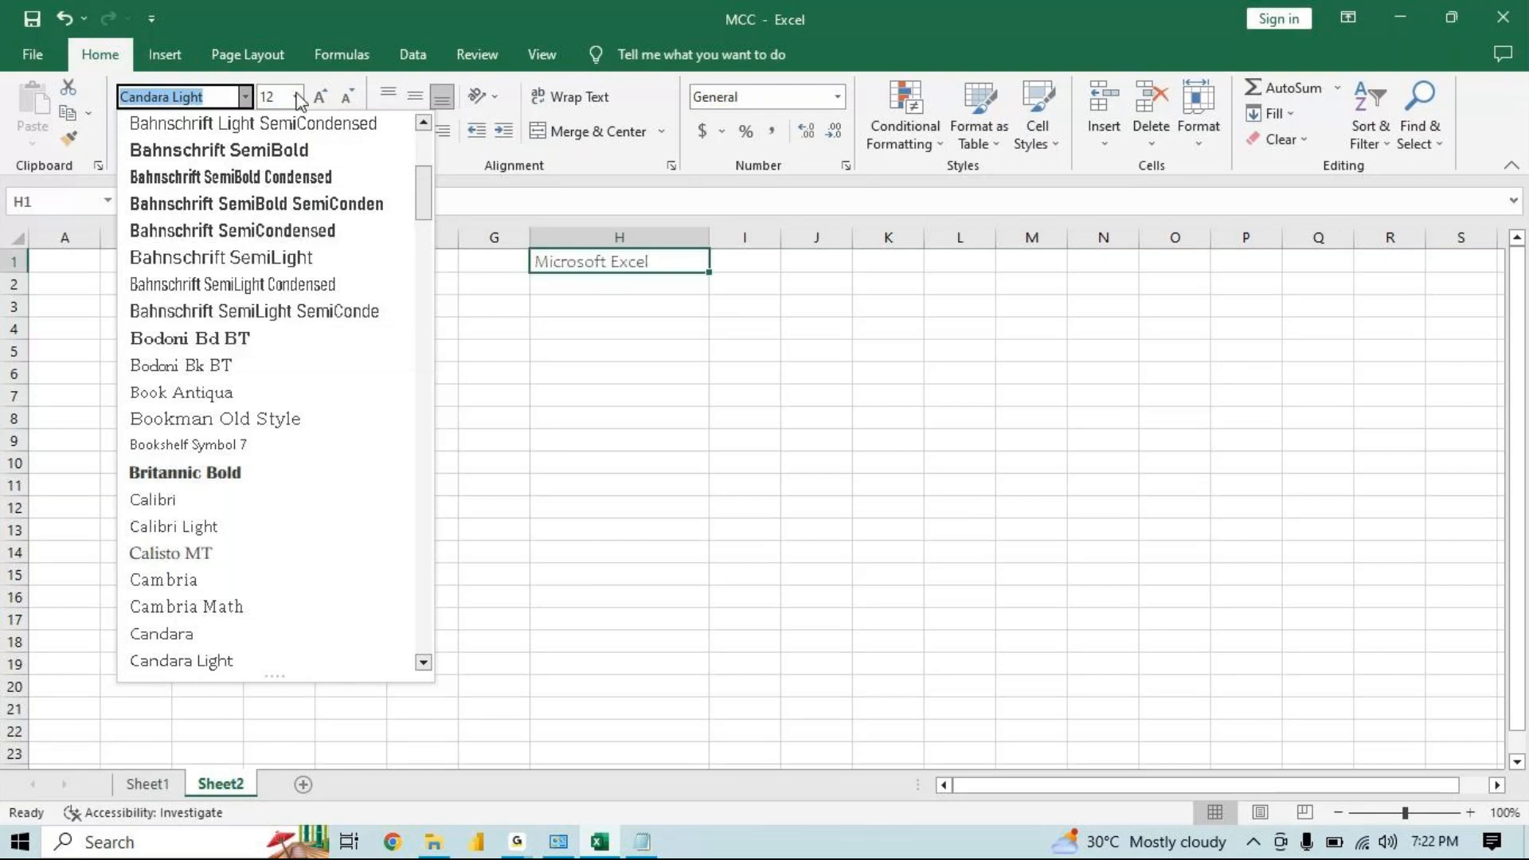
pyautogui.press('Escape')
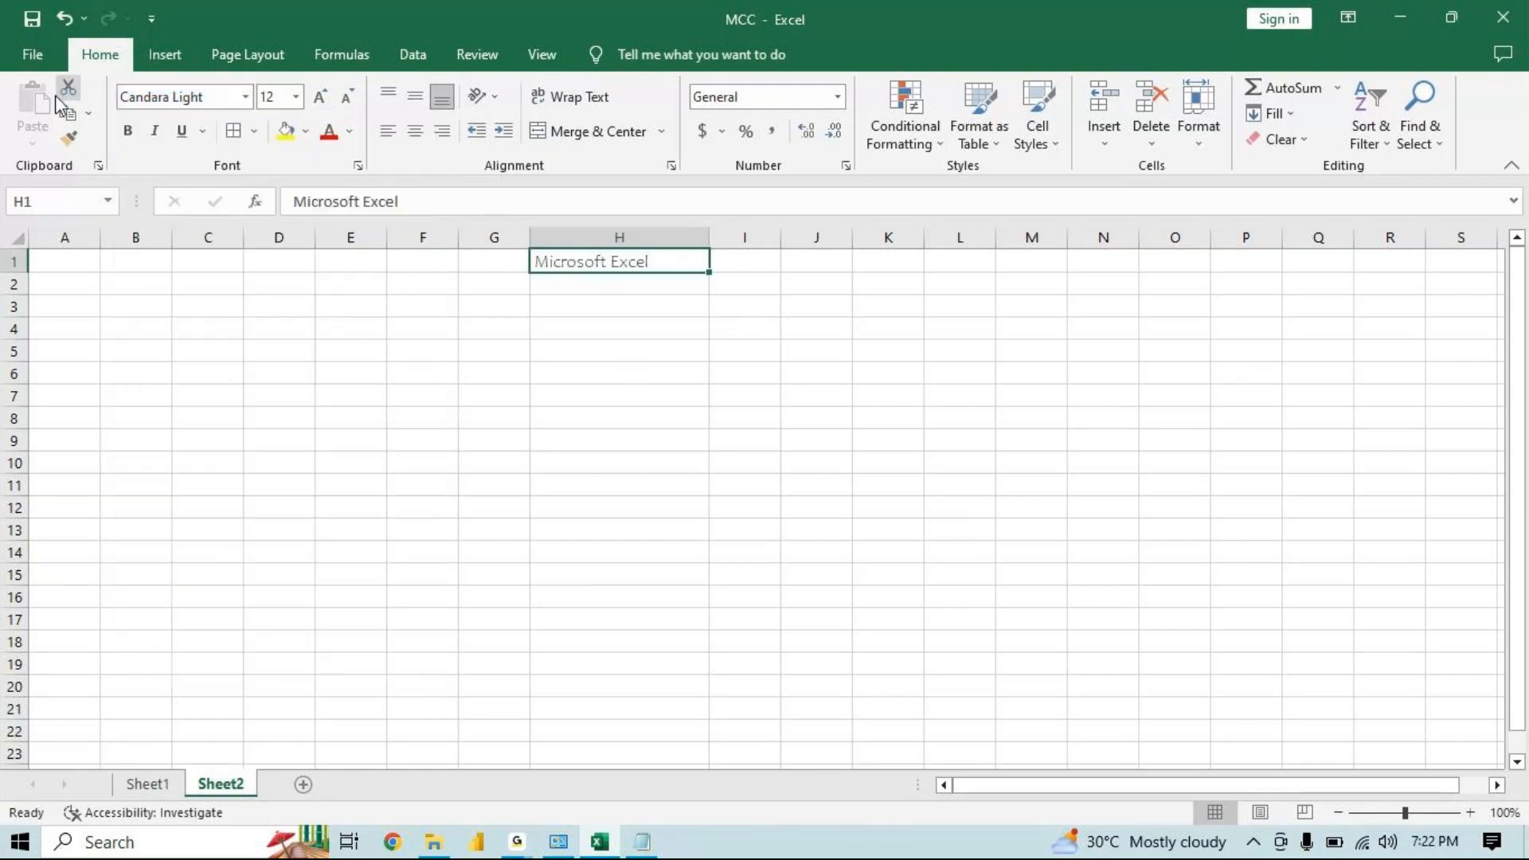
# Review the default font, font size and view settings for new workbooks in Excel Options, cancelling without changes
pyautogui.click(34, 55)
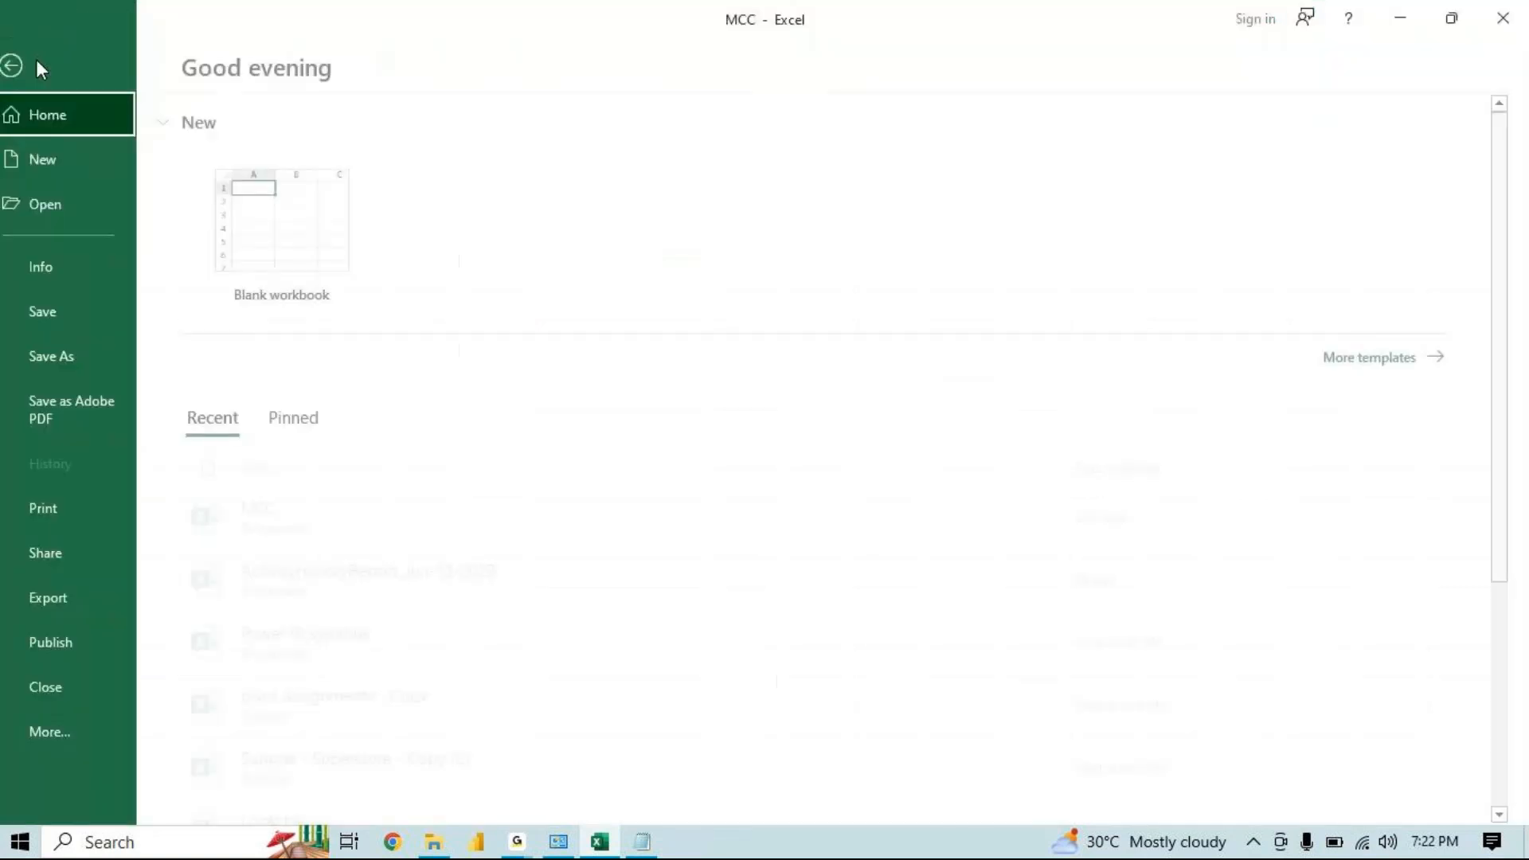
pyautogui.click(54, 720)
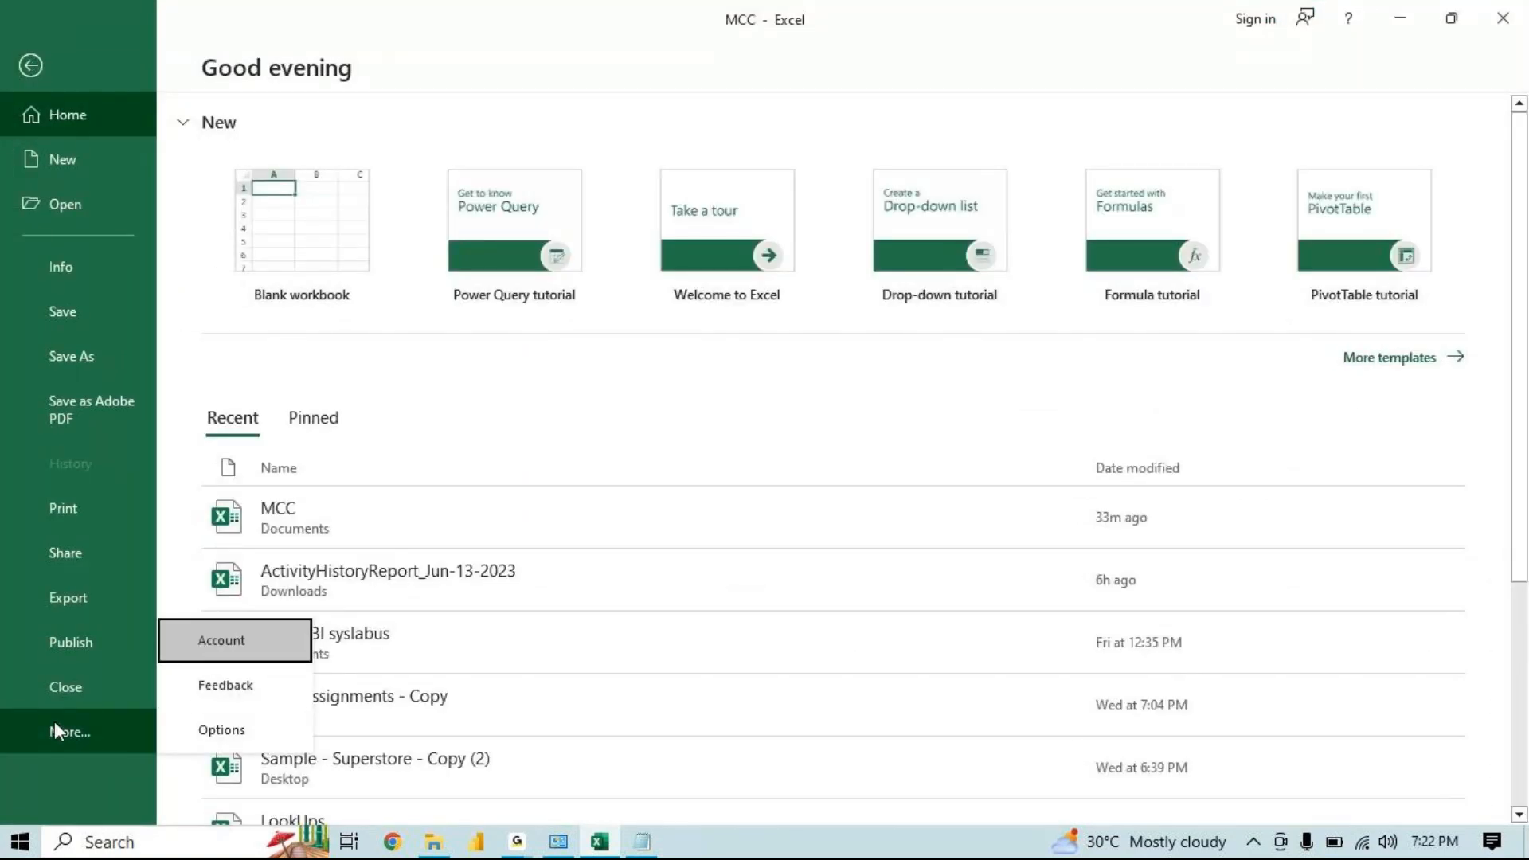
pyautogui.click(191, 723)
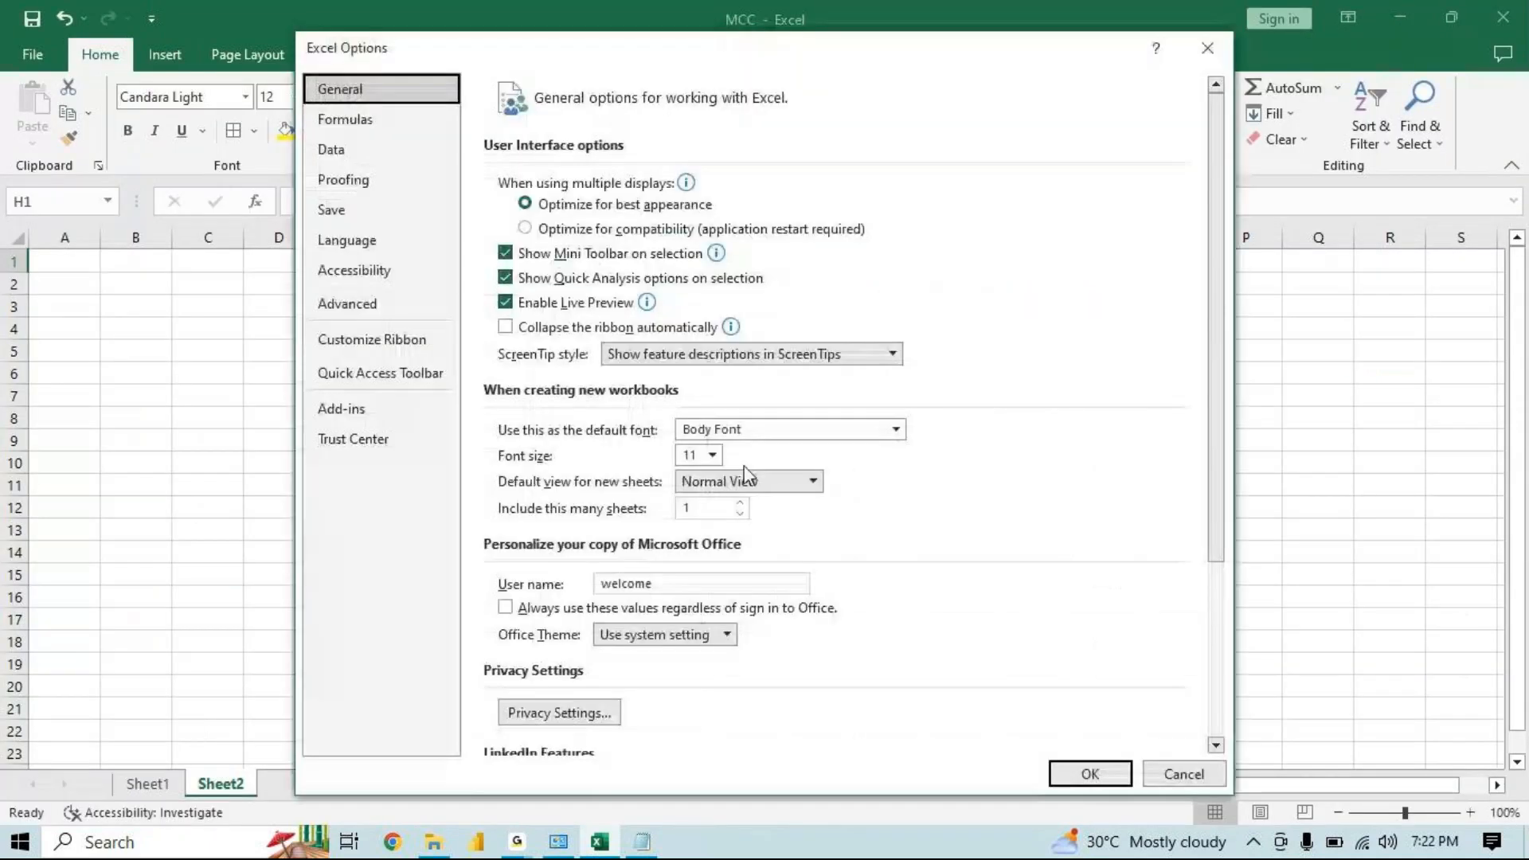
pyautogui.click(720, 430)
pyautogui.click(896, 430)
pyautogui.click(896, 432)
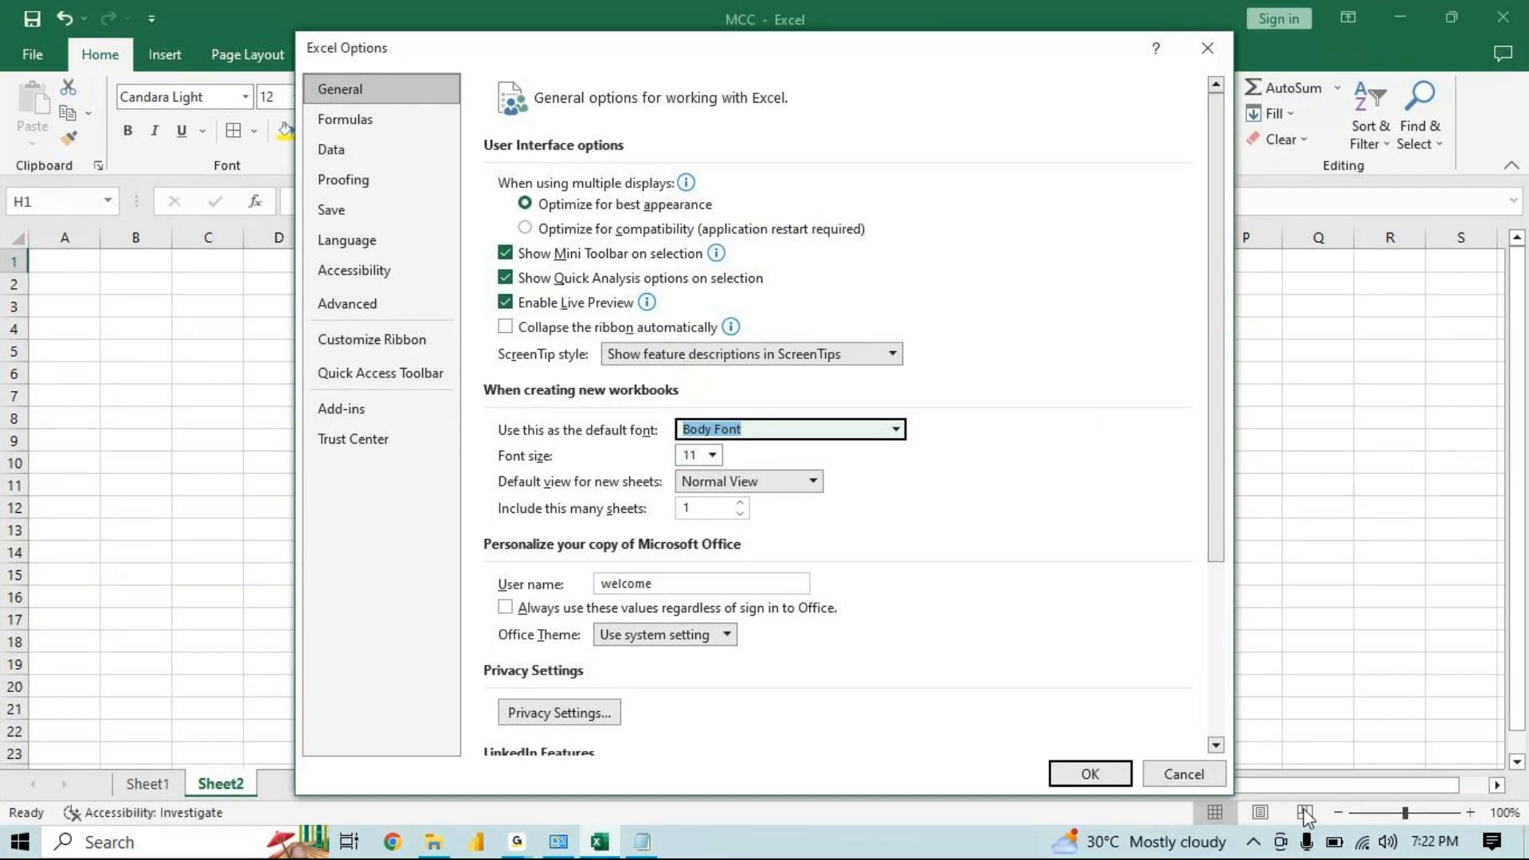
pyautogui.click(730, 481)
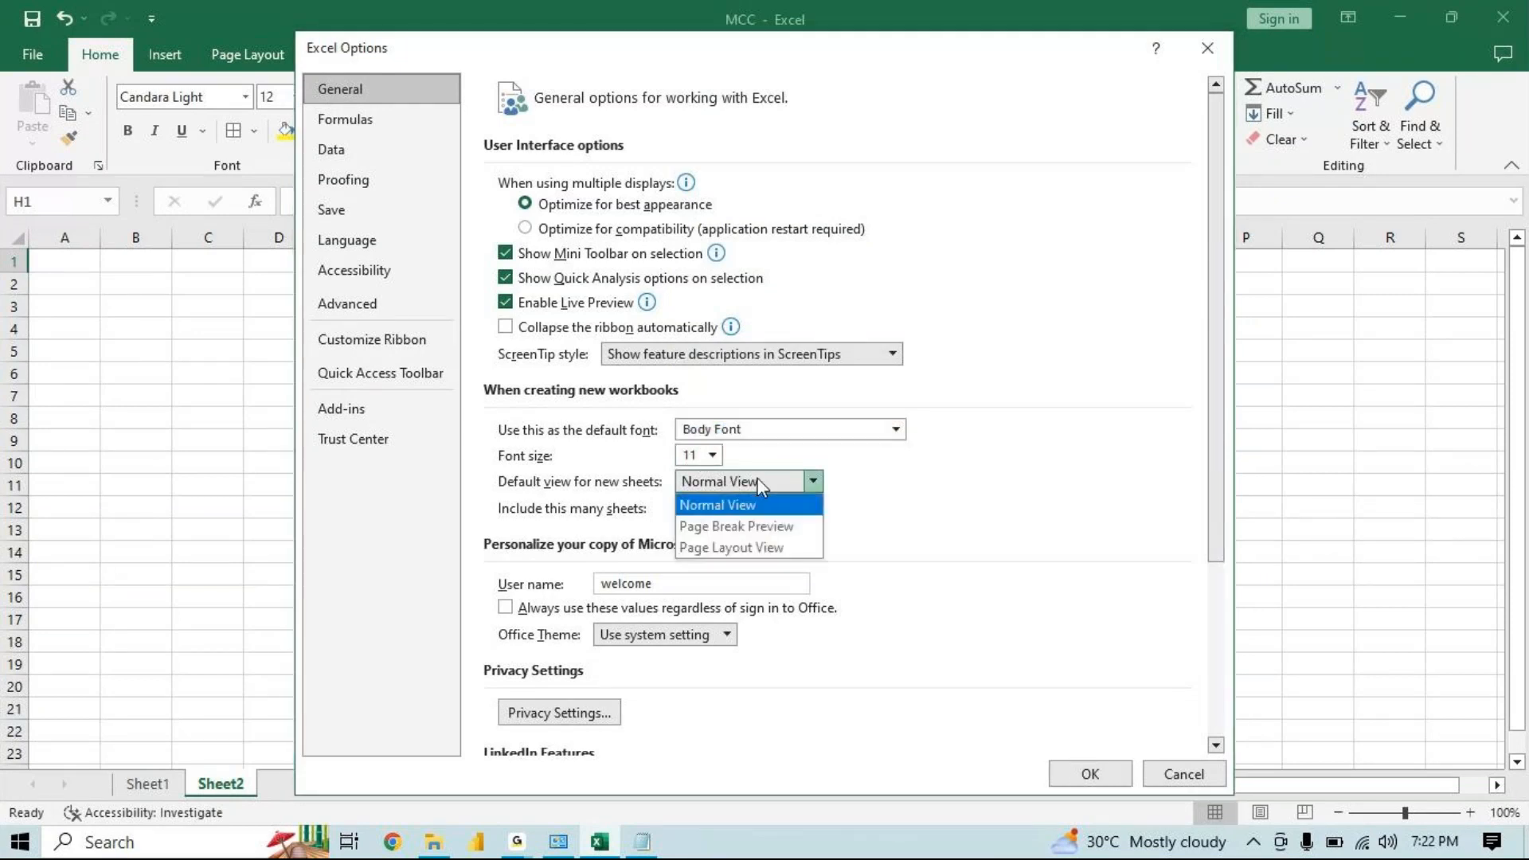
pyautogui.click(721, 505)
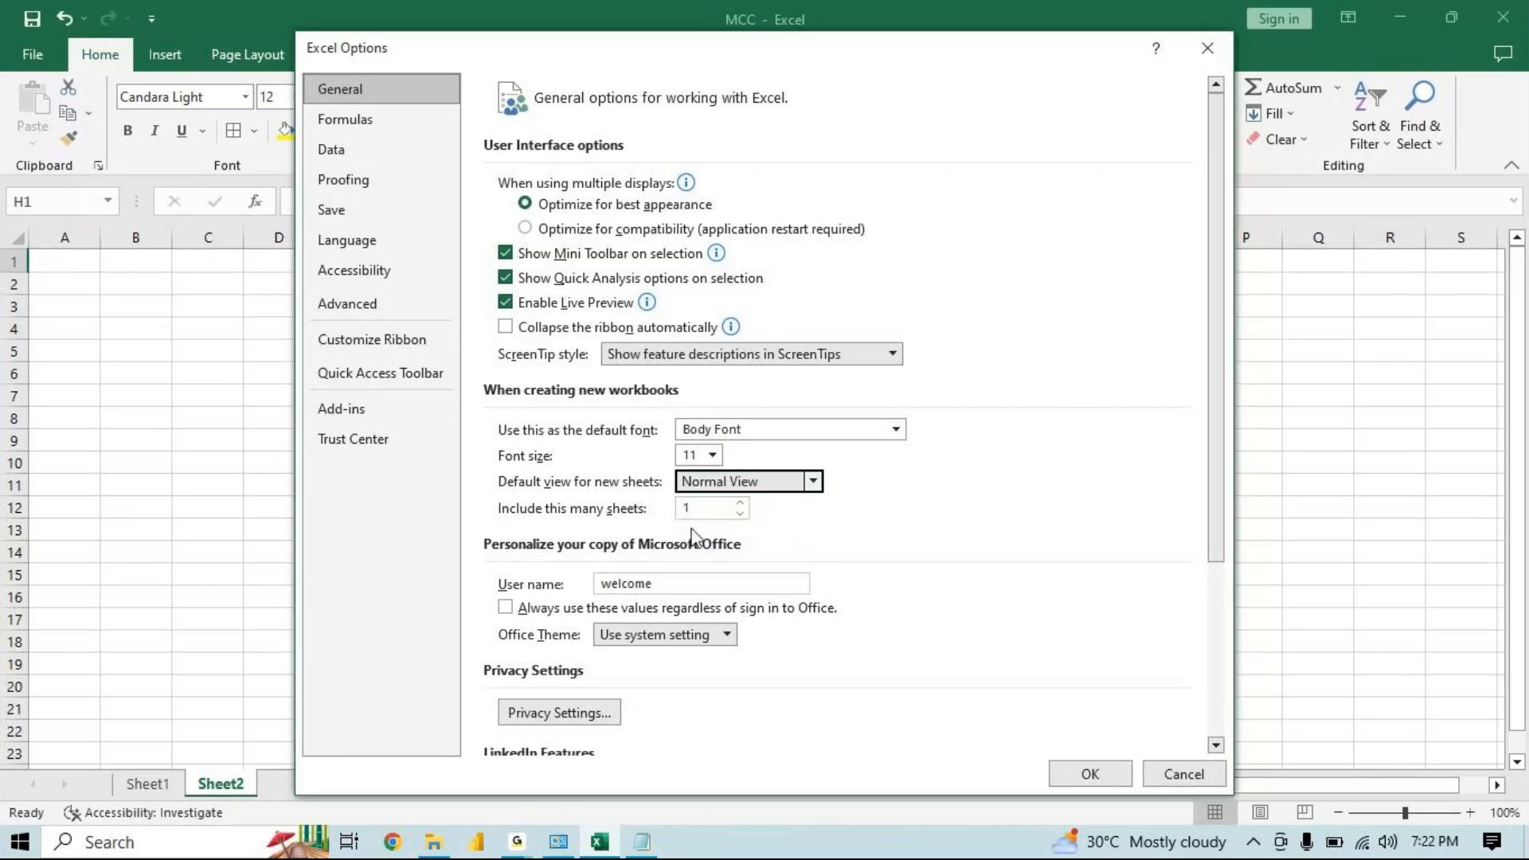
pyautogui.press('Tab')
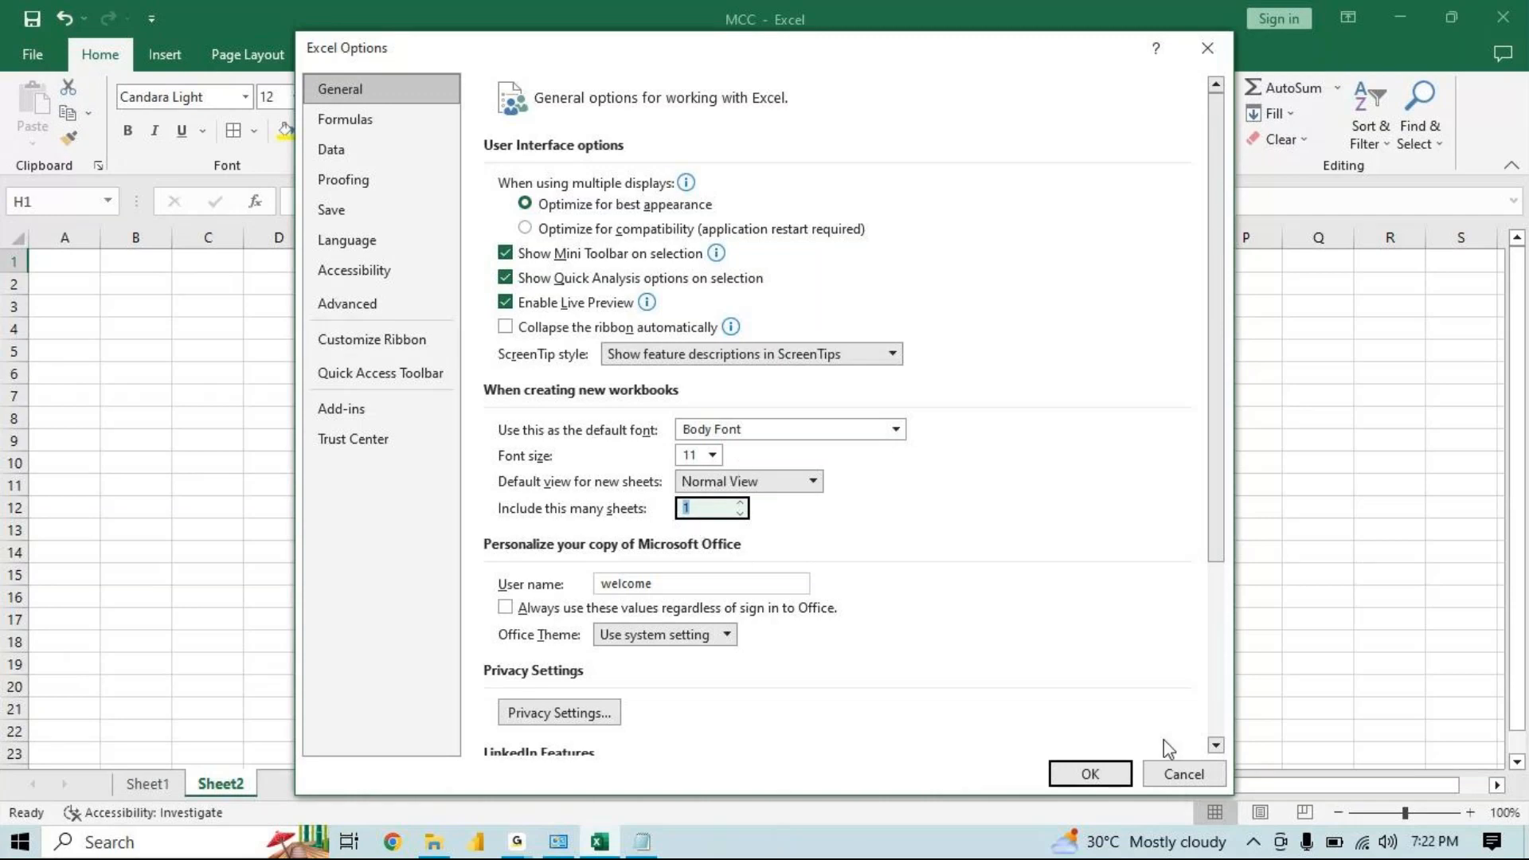
pyautogui.click(1167, 773)
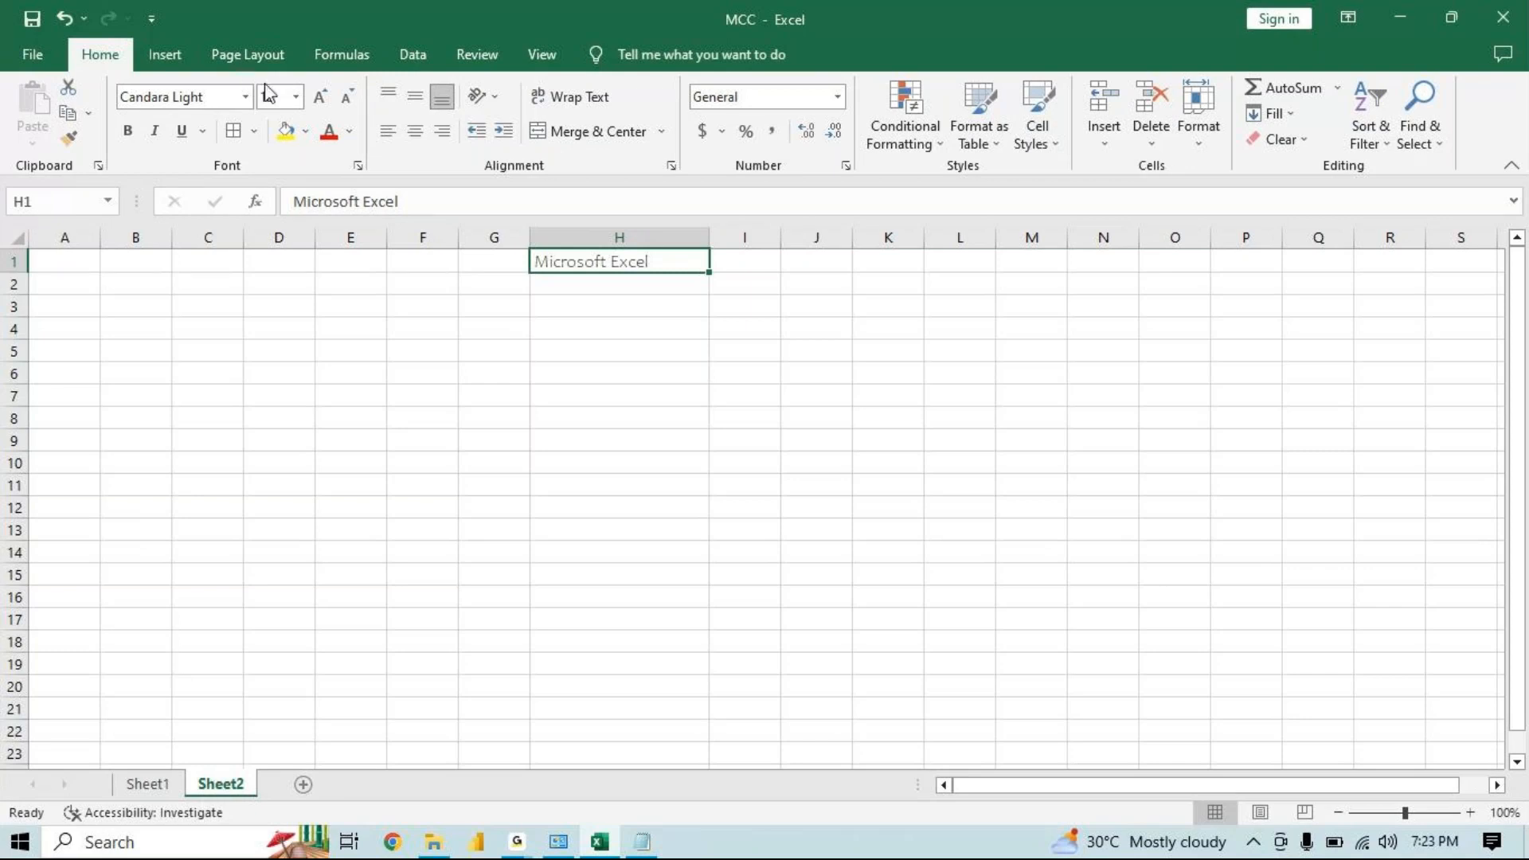
# Step the font size of cell H1 up to 72 and back down to 8 with Increase and Decrease Font Size
pyautogui.click(323, 97)
pyautogui.click(322, 98)
pyautogui.click(322, 97)
pyautogui.click(323, 98)
pyautogui.click(323, 97)
pyautogui.click(323, 97)
pyautogui.click(322, 97)
pyautogui.click(323, 97)
pyautogui.click(323, 97)
pyautogui.click(322, 97)
pyautogui.click(322, 97)
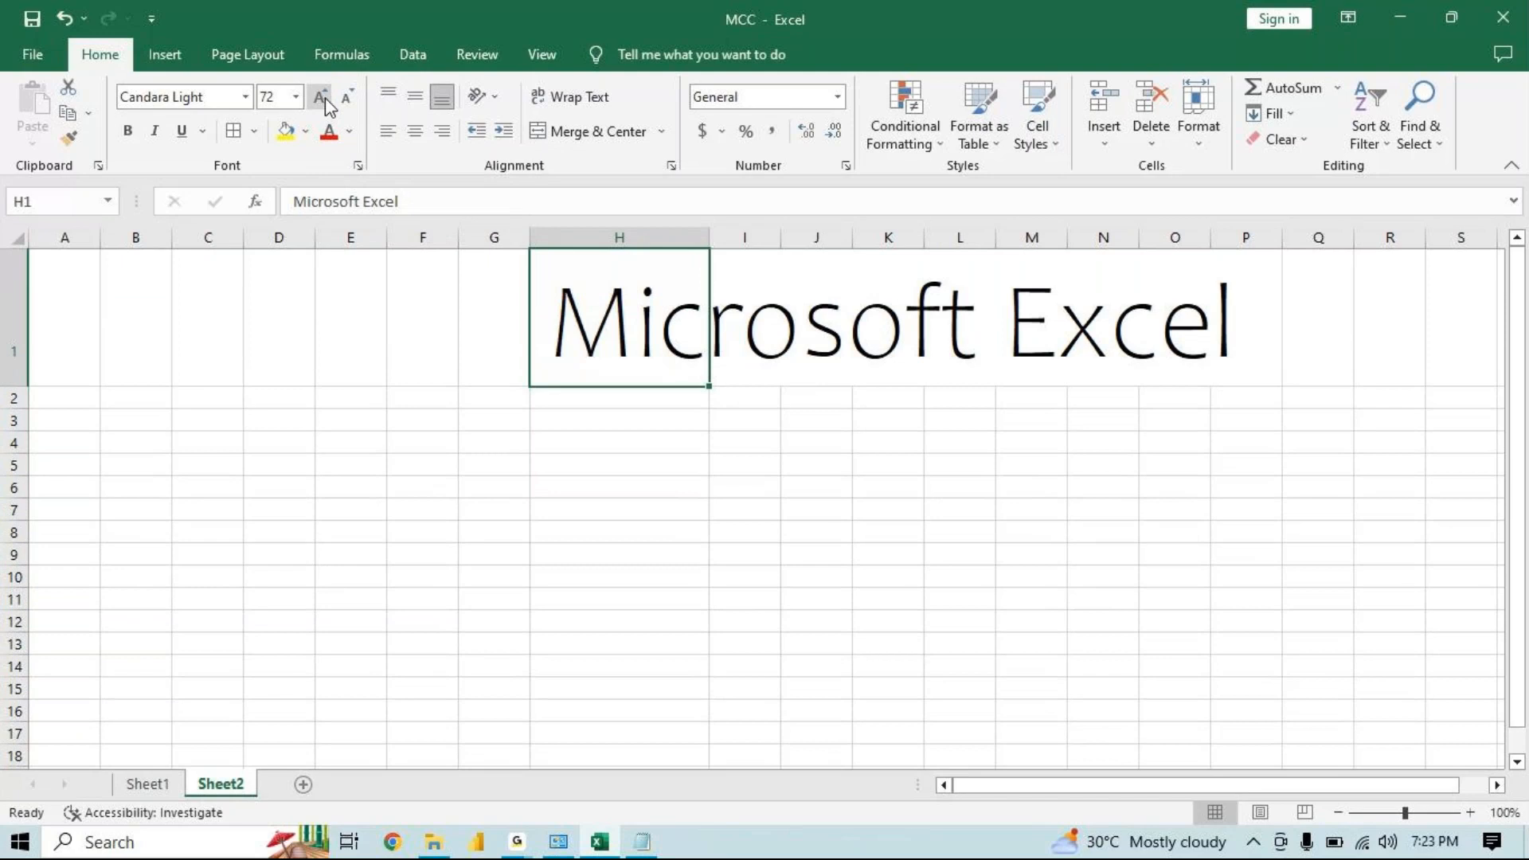
pyautogui.click(342, 99)
pyautogui.click(343, 99)
pyautogui.click(343, 99)
pyautogui.click(342, 99)
pyautogui.click(342, 99)
pyautogui.click(342, 99)
pyautogui.click(343, 99)
pyautogui.click(322, 97)
pyautogui.click(323, 97)
pyautogui.click(322, 97)
pyautogui.click(323, 97)
pyautogui.click(323, 97)
pyautogui.click(323, 98)
pyautogui.click(322, 100)
pyautogui.click(348, 98)
pyautogui.click(348, 99)
pyautogui.click(348, 99)
pyautogui.click(348, 99)
pyautogui.click(348, 99)
pyautogui.click(348, 99)
pyautogui.click(348, 99)
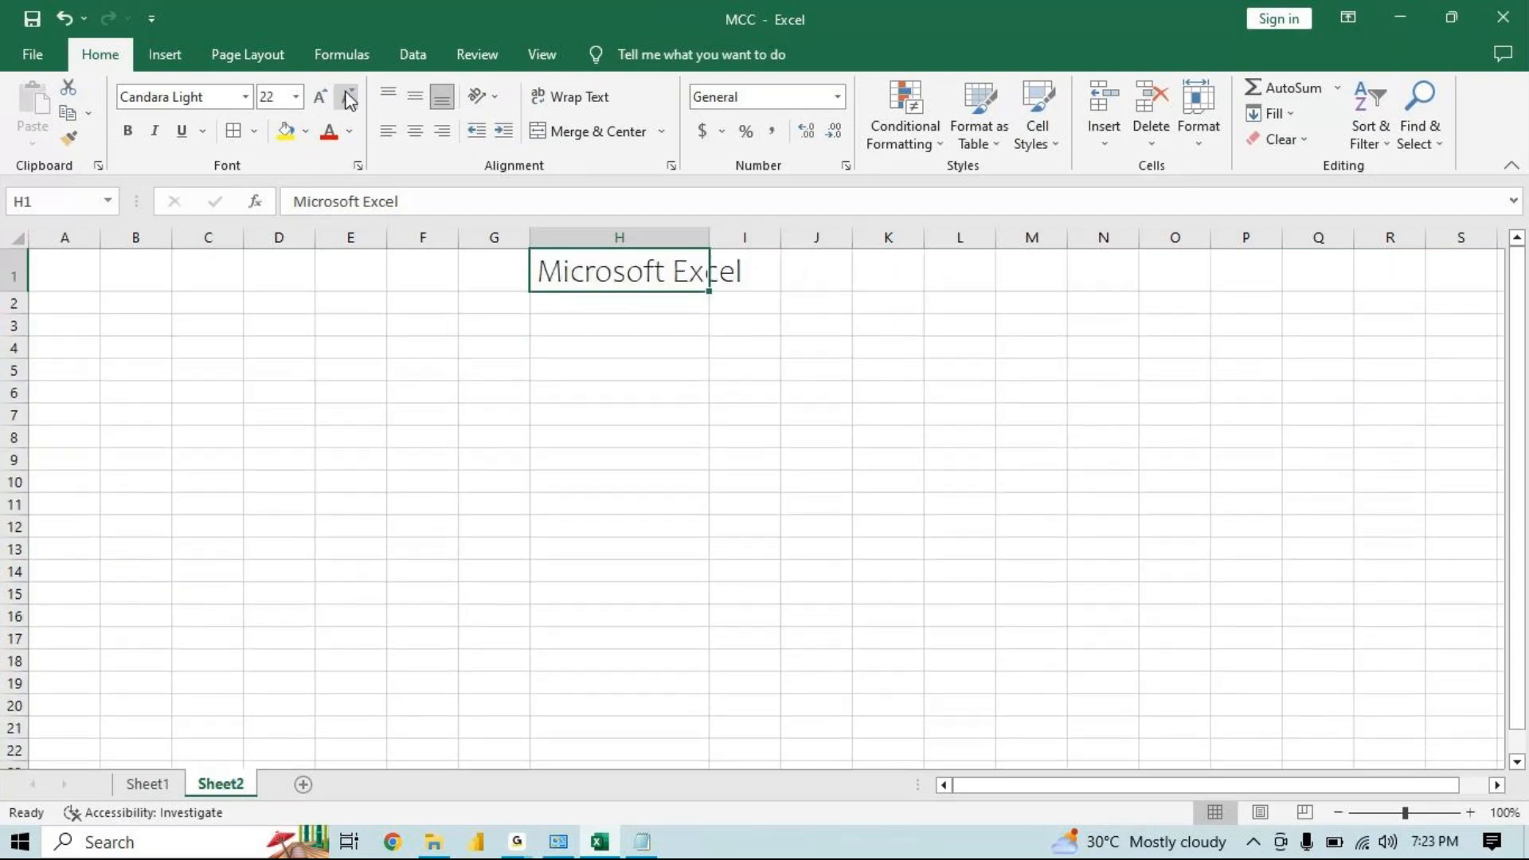
pyautogui.click(348, 99)
pyautogui.click(348, 99)
pyautogui.click(348, 99)
pyautogui.click(348, 99)
pyautogui.click(348, 99)
pyautogui.click(348, 99)
pyautogui.click(348, 99)
pyautogui.click(348, 99)
pyautogui.click(348, 99)
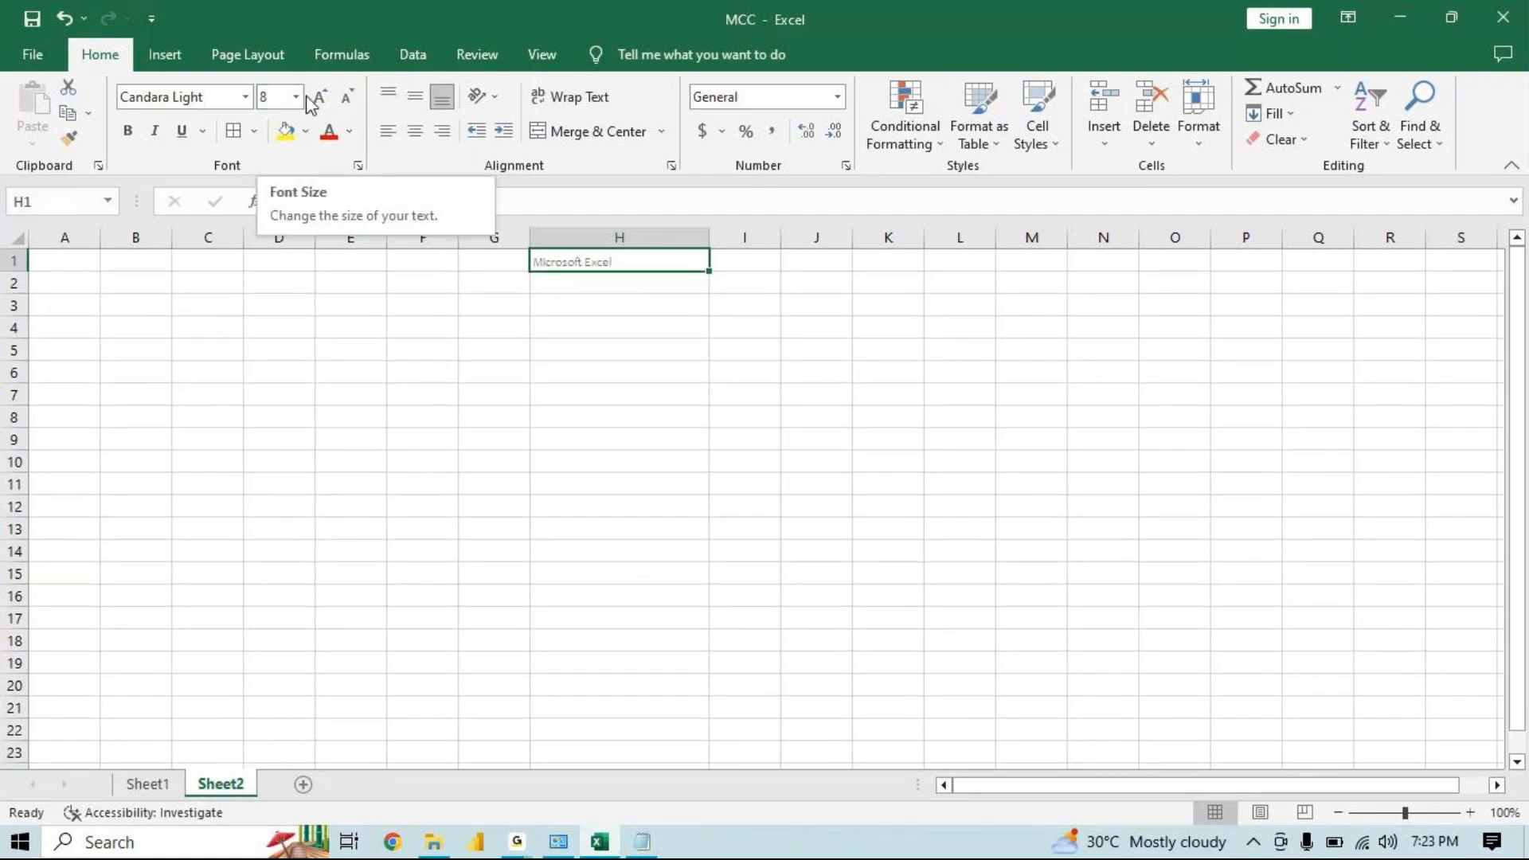
# Increase the font size of cell H1 stepwise to 14
pyautogui.click(321, 97)
pyautogui.click(321, 97)
pyautogui.click(321, 97)
pyautogui.click(320, 97)
pyautogui.click(320, 98)
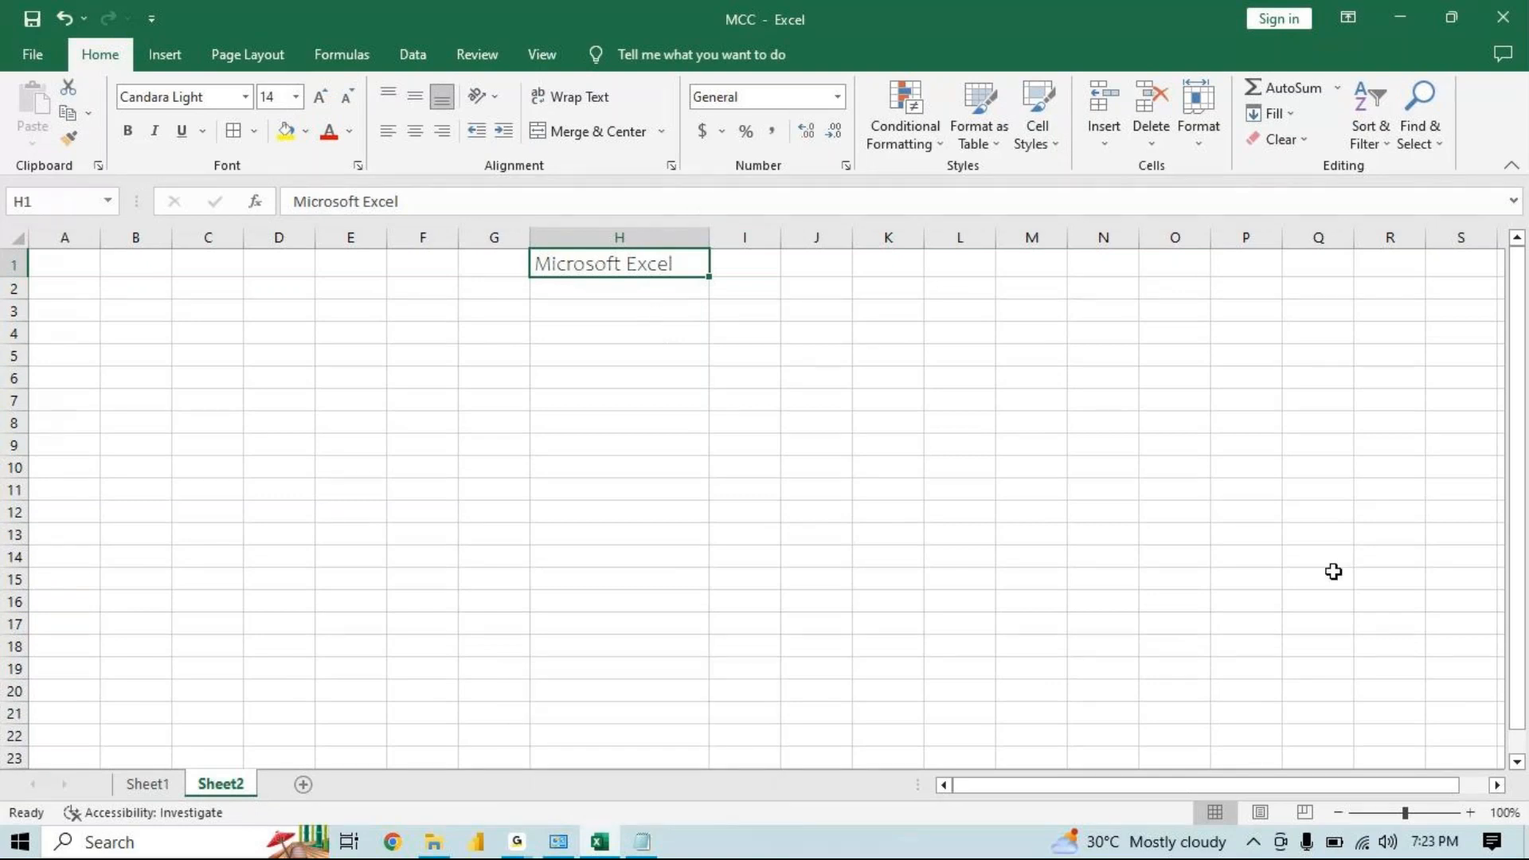
# Move the Microsoft Excel entry from cell H1 down to cell H9
pyautogui.click(1470, 813)
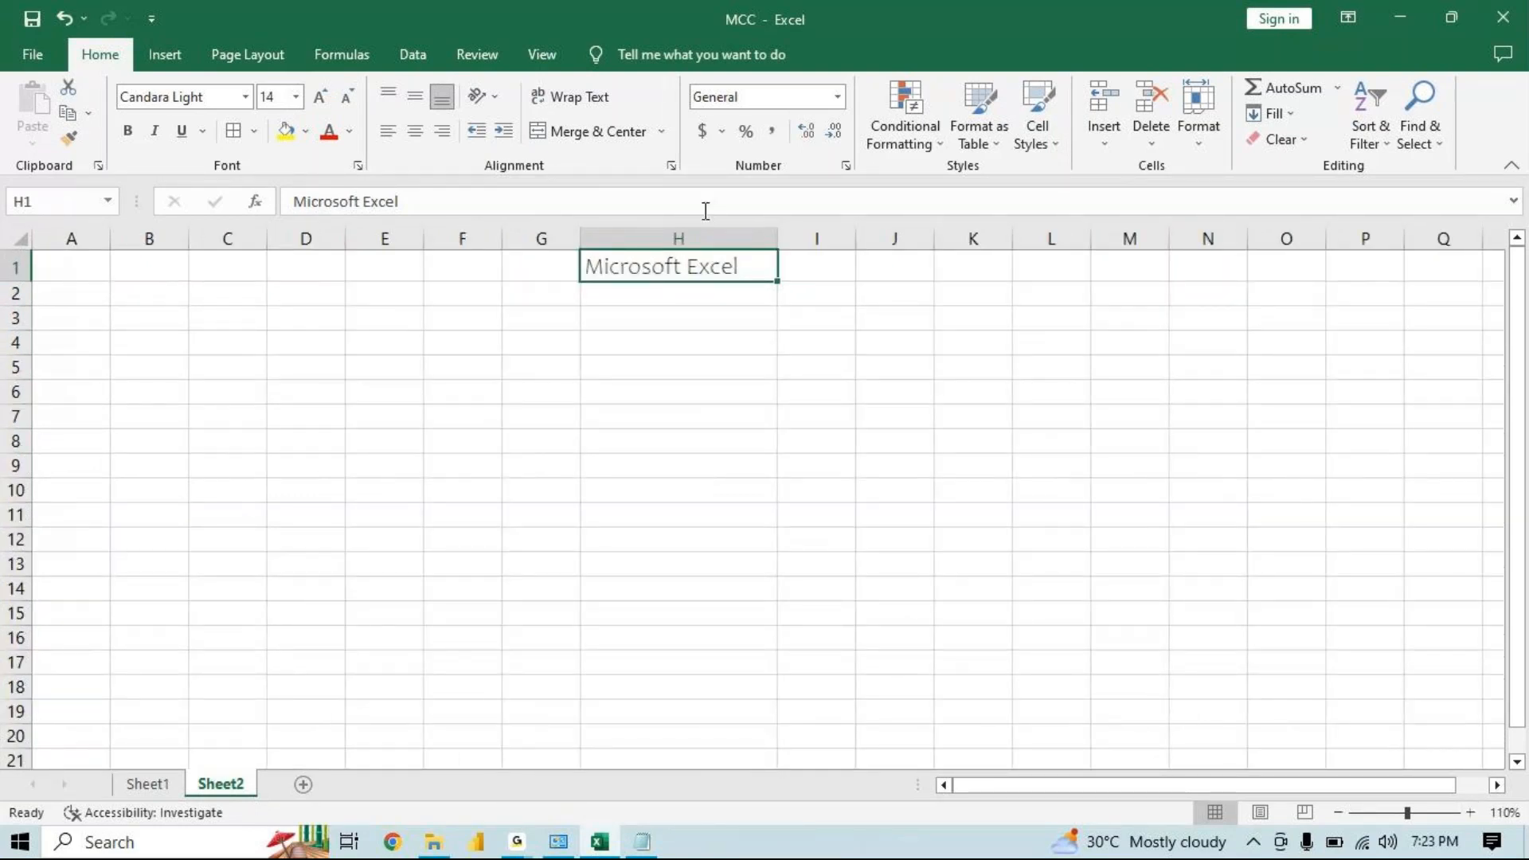
pyautogui.moveTo(705, 281); pyautogui.dragTo(698, 476)
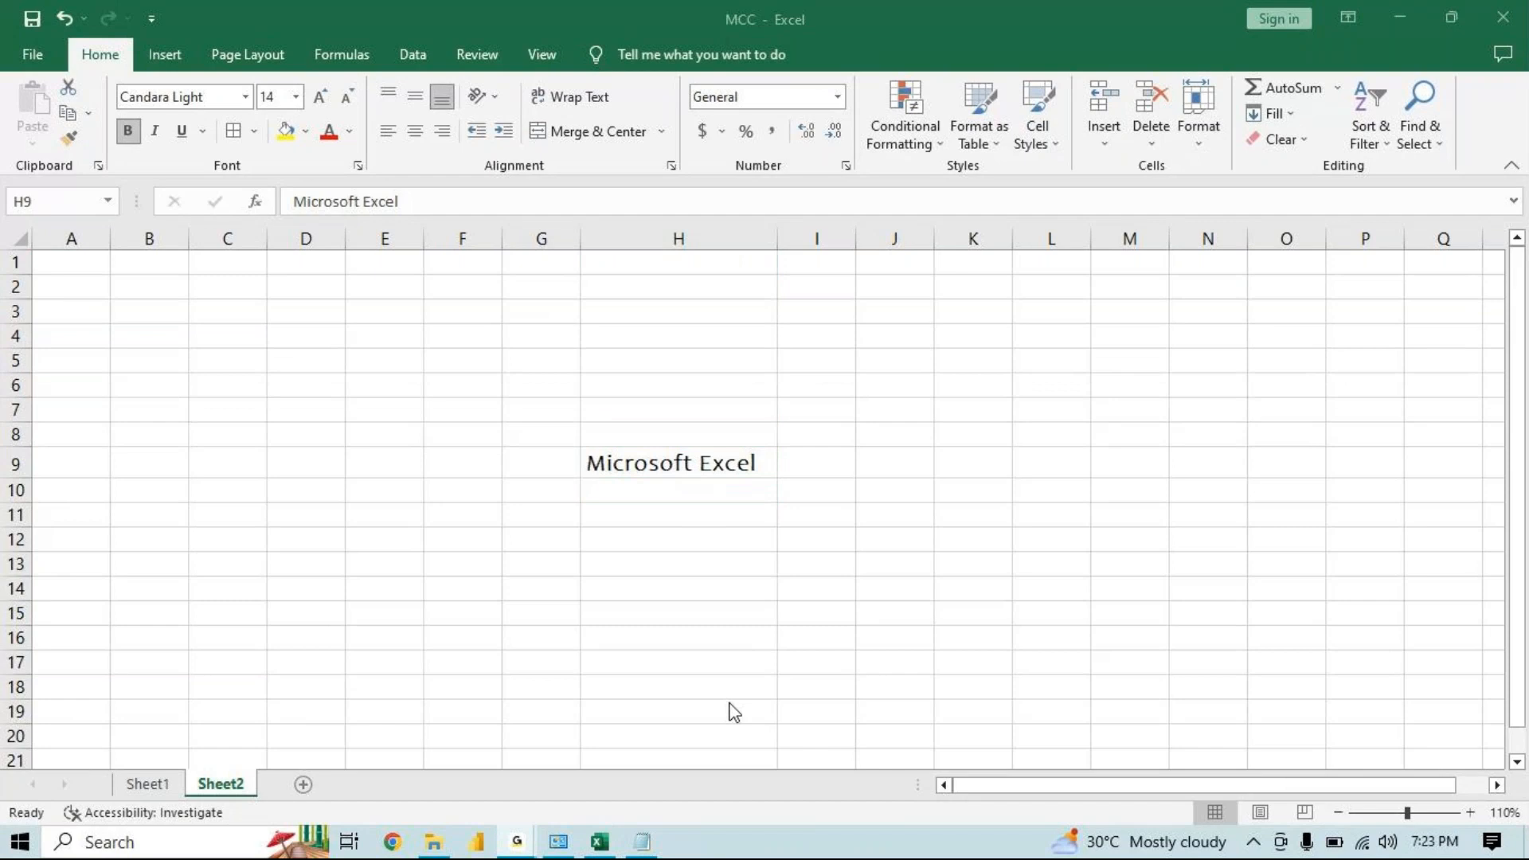
# Switch to Notepad and add the note 'Ctrl + B - Bold' below the font size notes
pyautogui.hotkey('alt', 'Tab')
pyautogui.press('Tab')
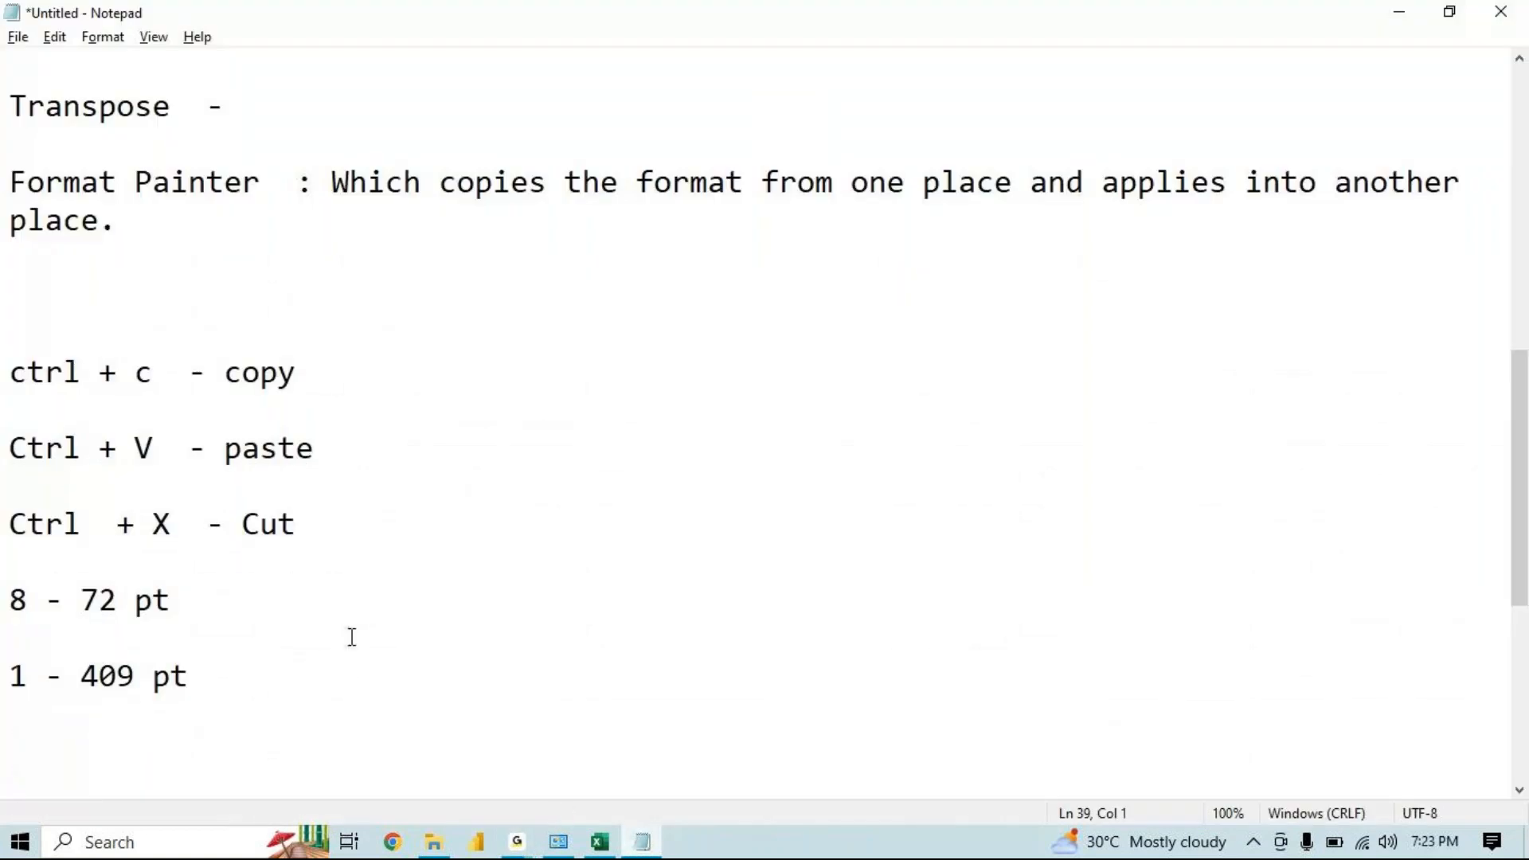
pyautogui.write('Ctrl + B ')
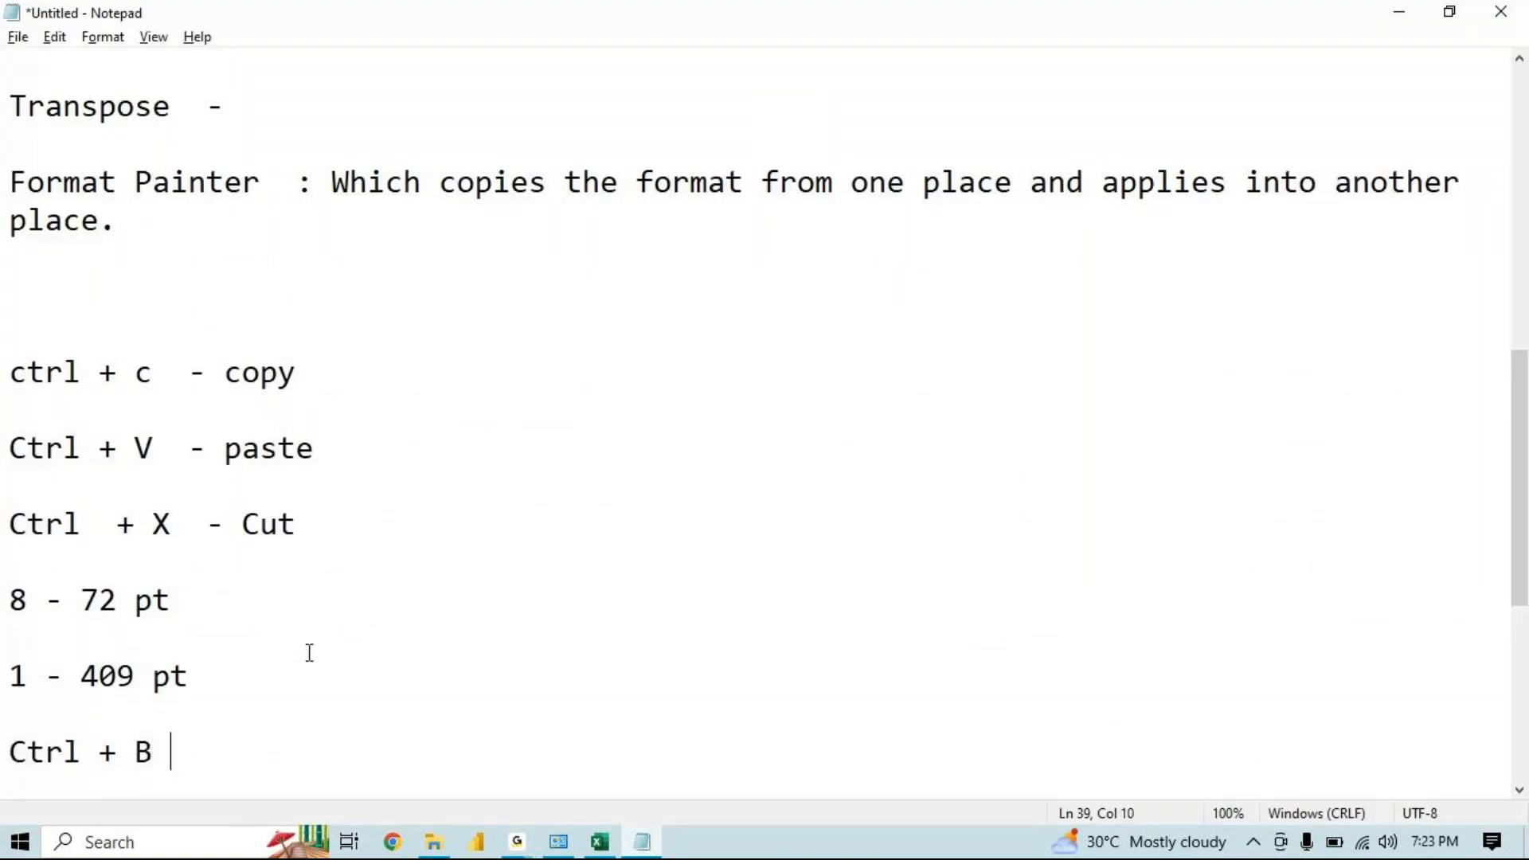
pyautogui.write('-')
pyautogui.write('Bold')
pyautogui.press('Return')
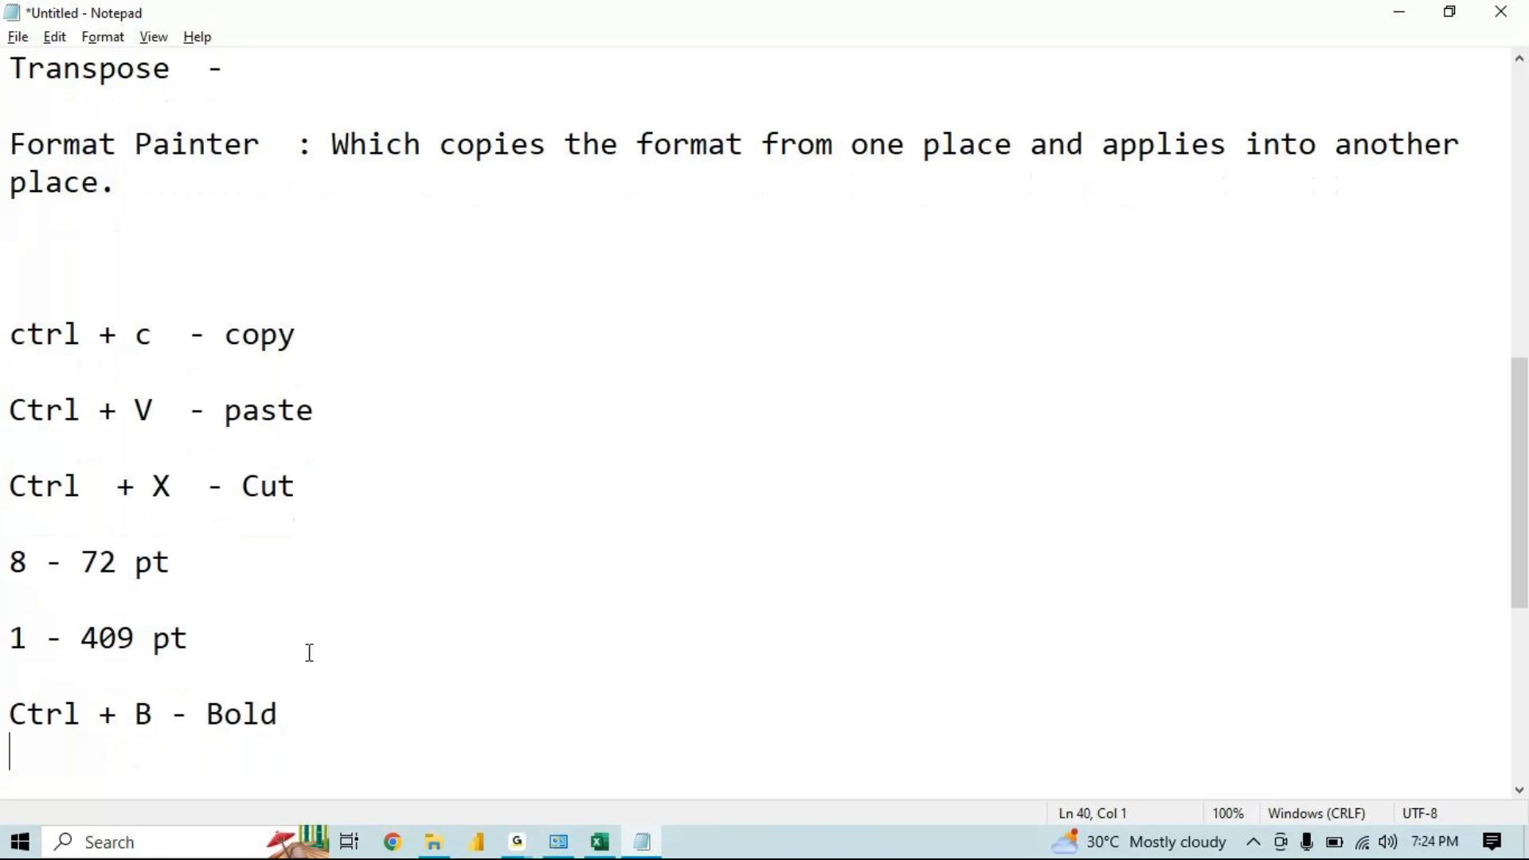
# Add the note 'Ctrl + I - Italic' on the next line
pyautogui.write('Ctrl  + ')
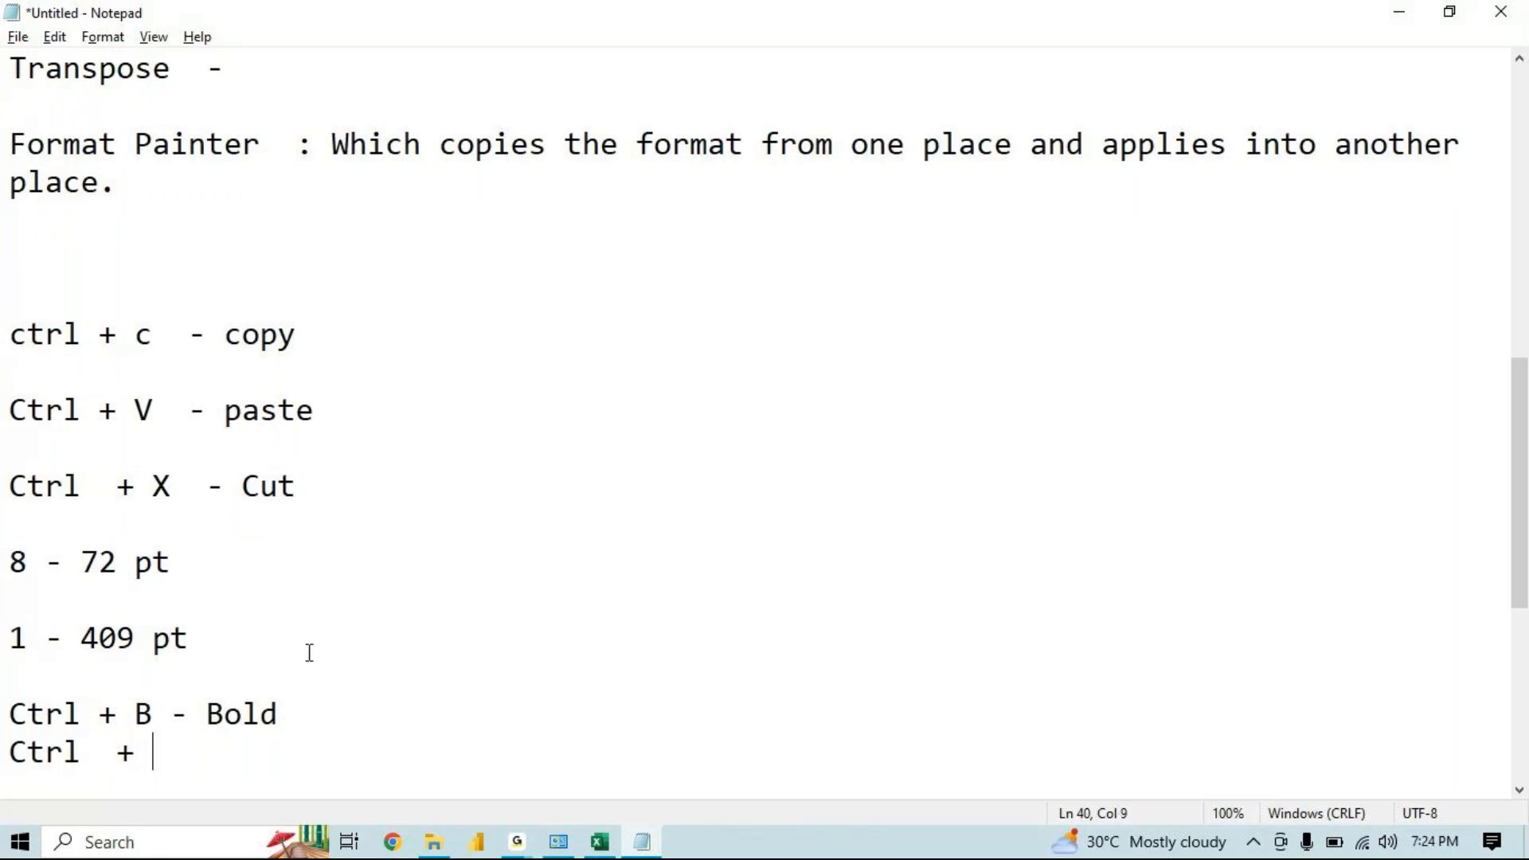
pyautogui.write('I -  Italic')
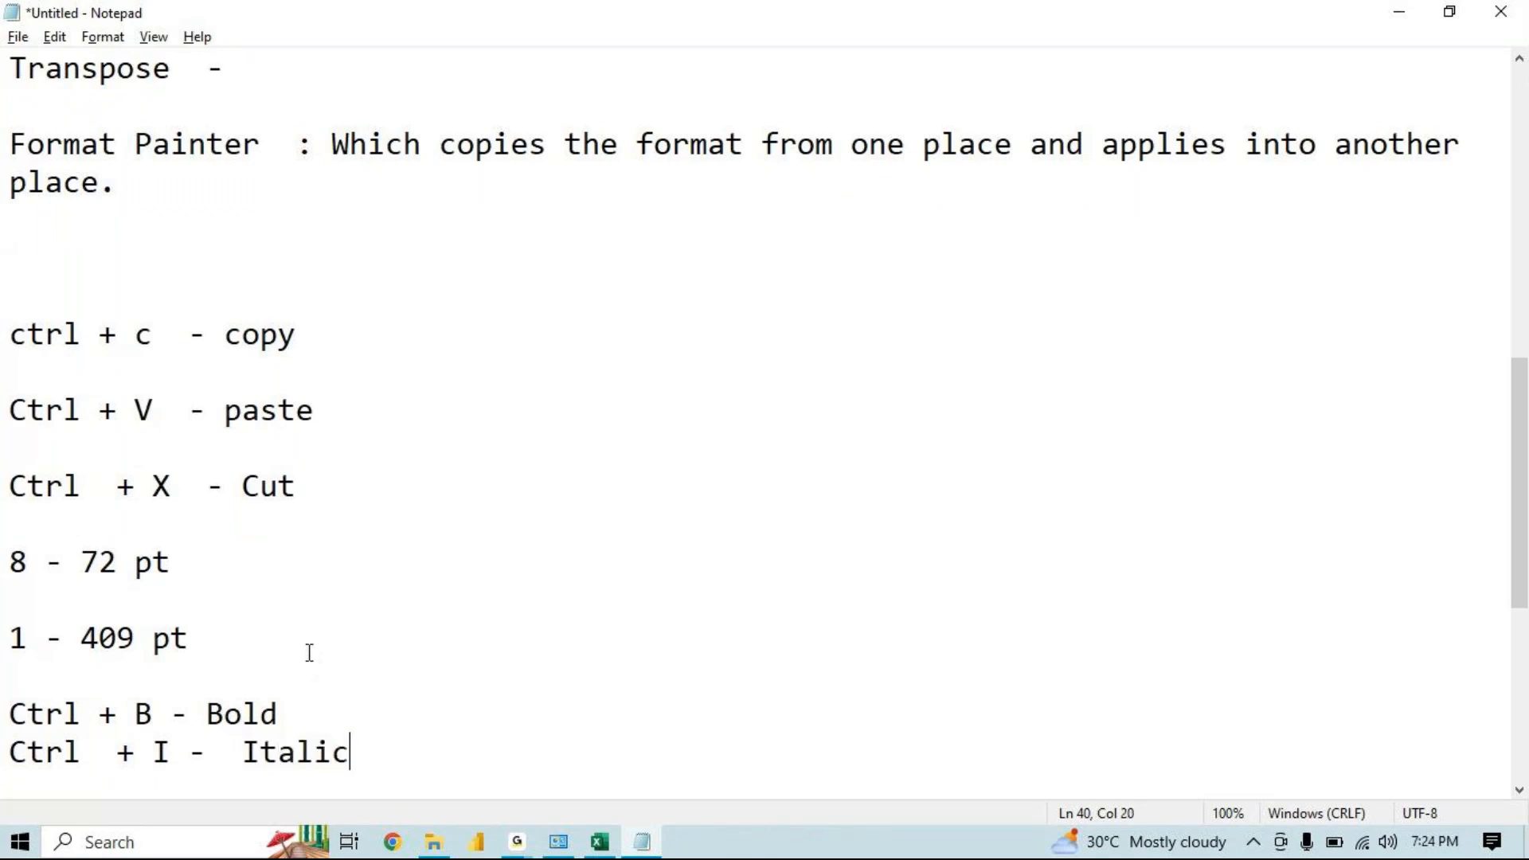
# Add the note 'Ctrl + U - Underline' directly below the Italic line
pyautogui.press('Return')
pyautogui.press('Return')
pyautogui.write('Ctrl')
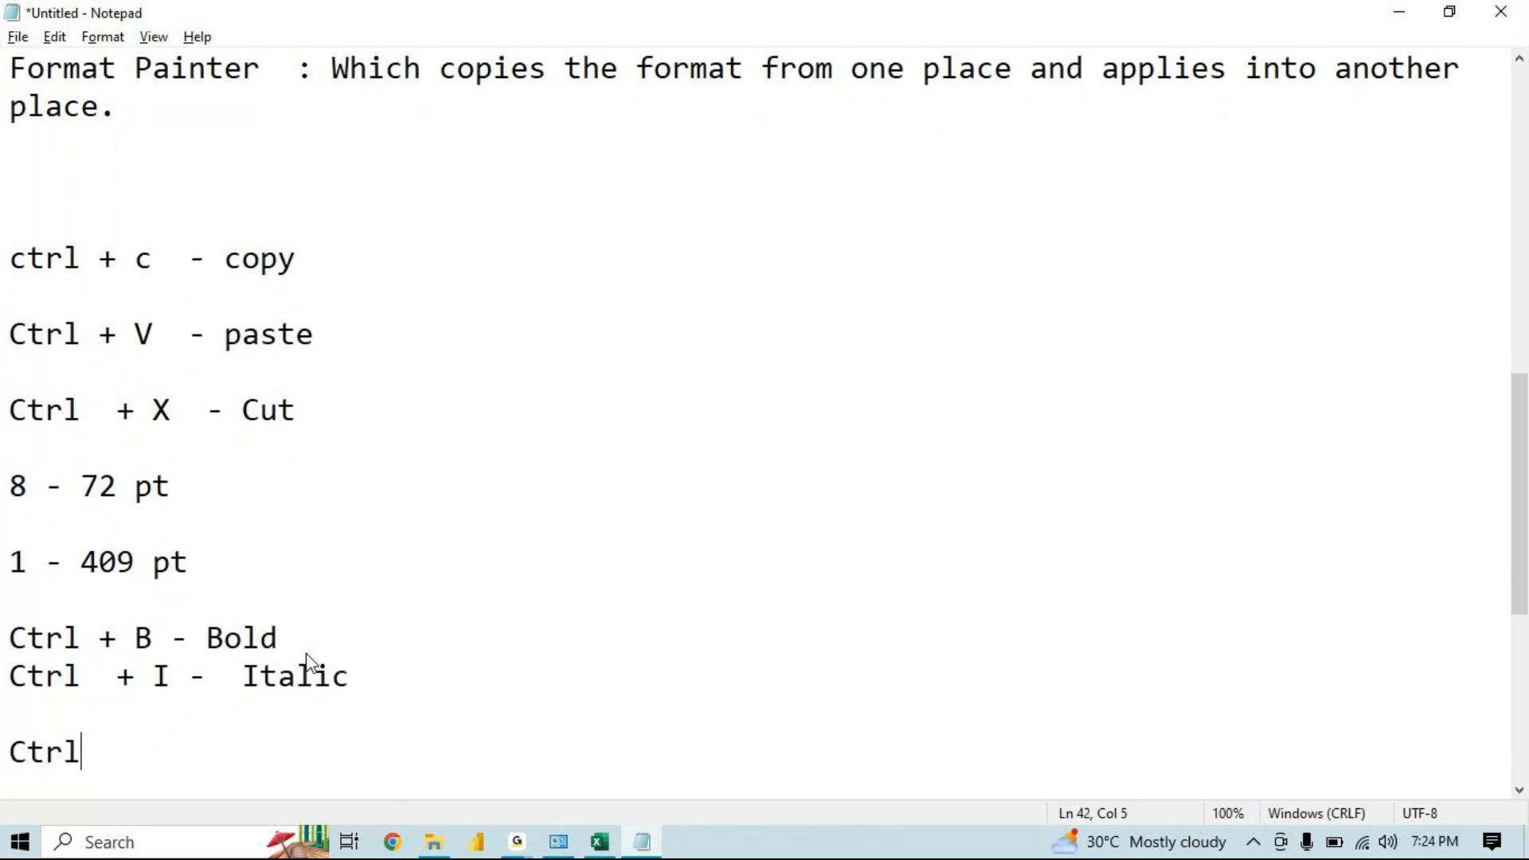
pyautogui.write('  + U  - Unde4rlin')
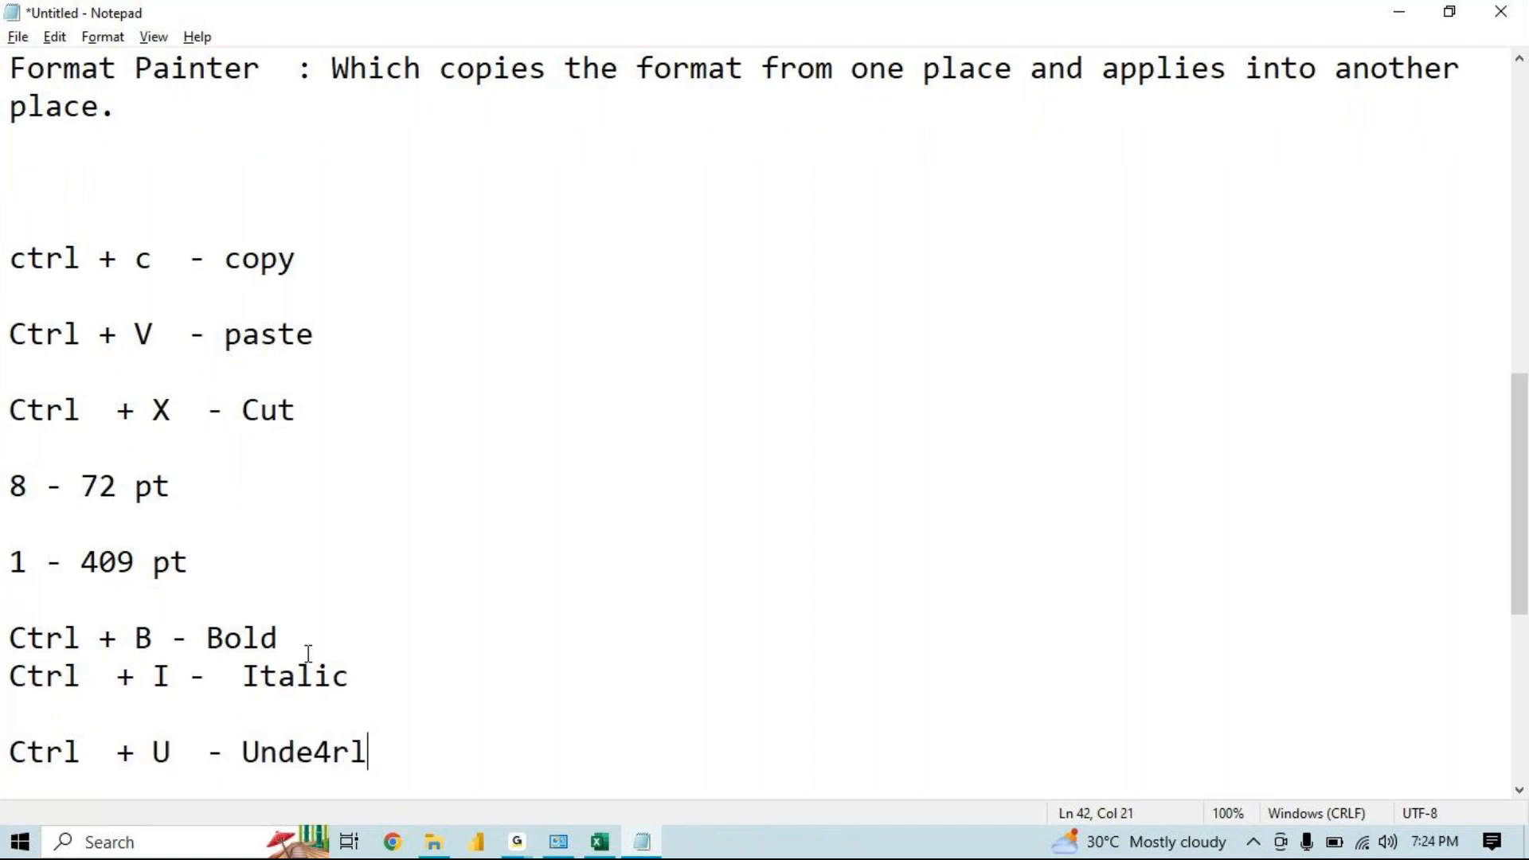
pyautogui.press('BackSpace')
pyautogui.press('BackSpace')
pyautogui.press('BackSpace')
pyautogui.press('BackSpace')
pyautogui.press('BackSpace')
pyautogui.write('rline')
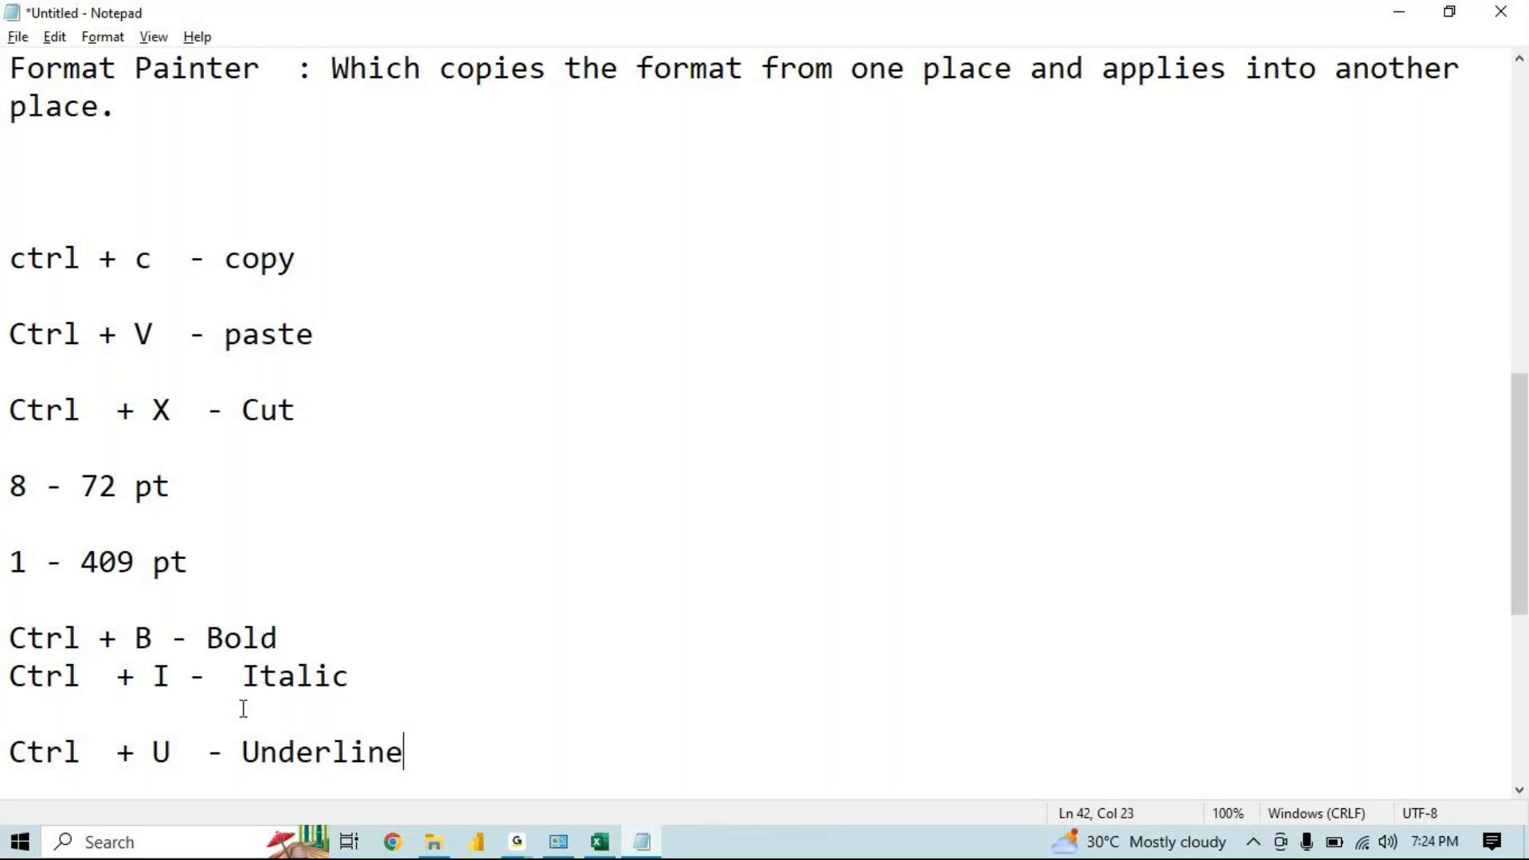
pyautogui.click(159, 718)
pyautogui.press('BackSpace')
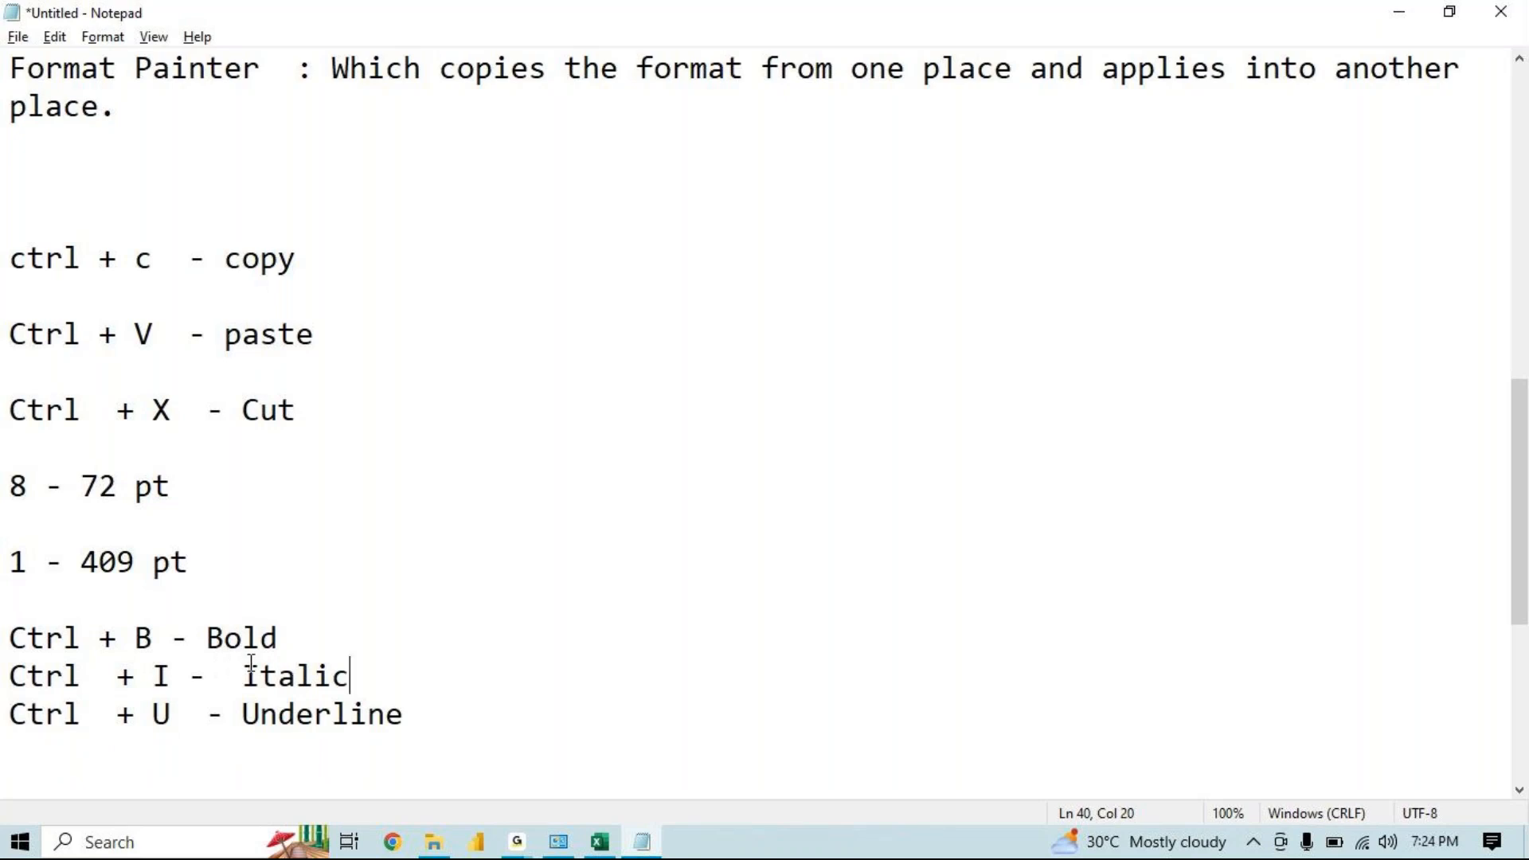
# Back in the workbook, toggle bold off and on again for cell H9
pyautogui.press('alt')
pyautogui.click(596, 845)
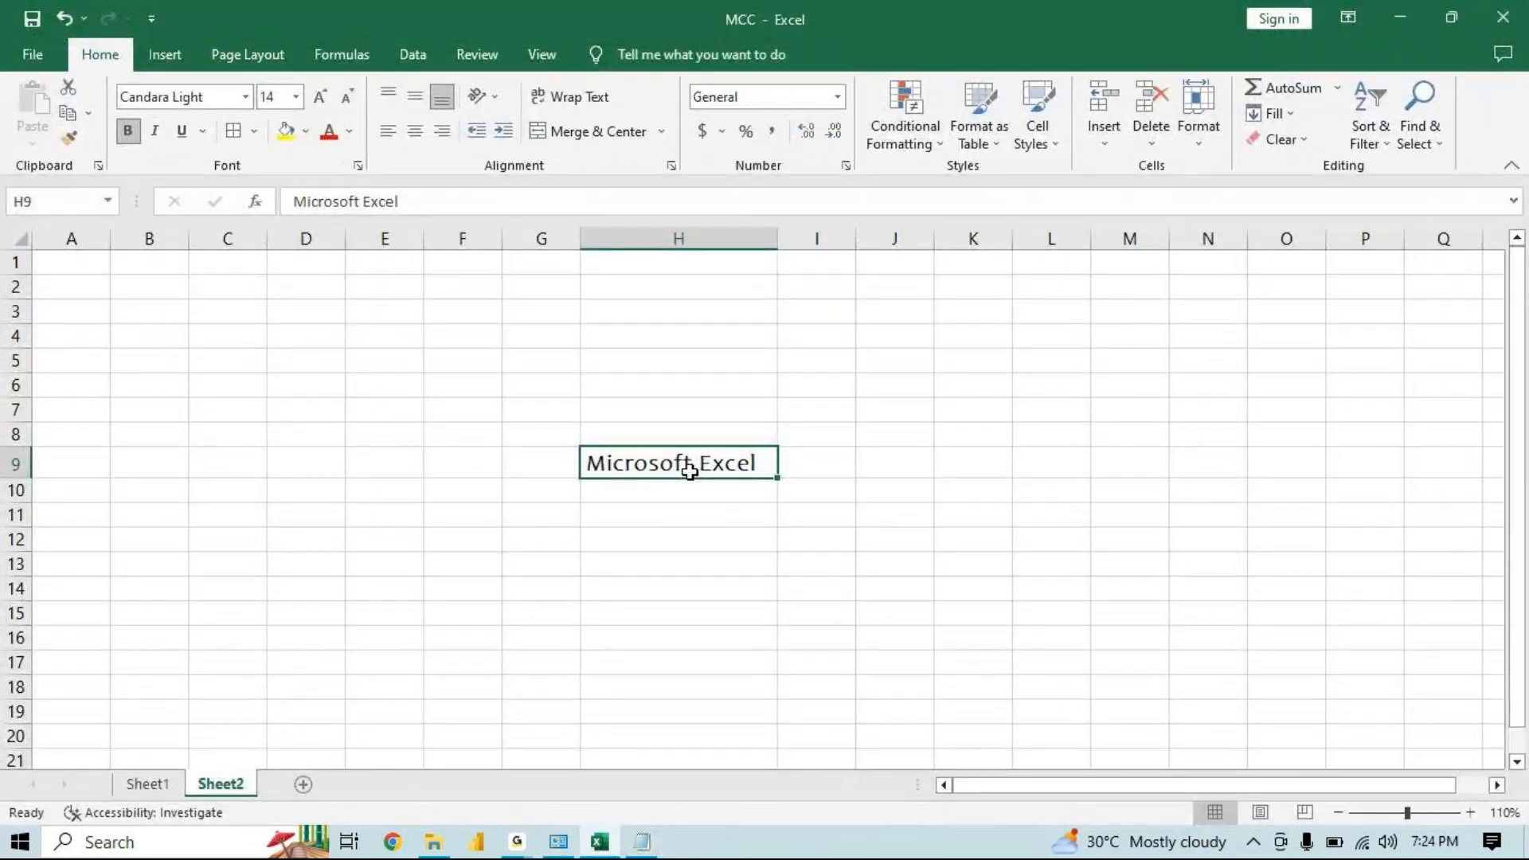
pyautogui.hotkey('ctrl', 'b')
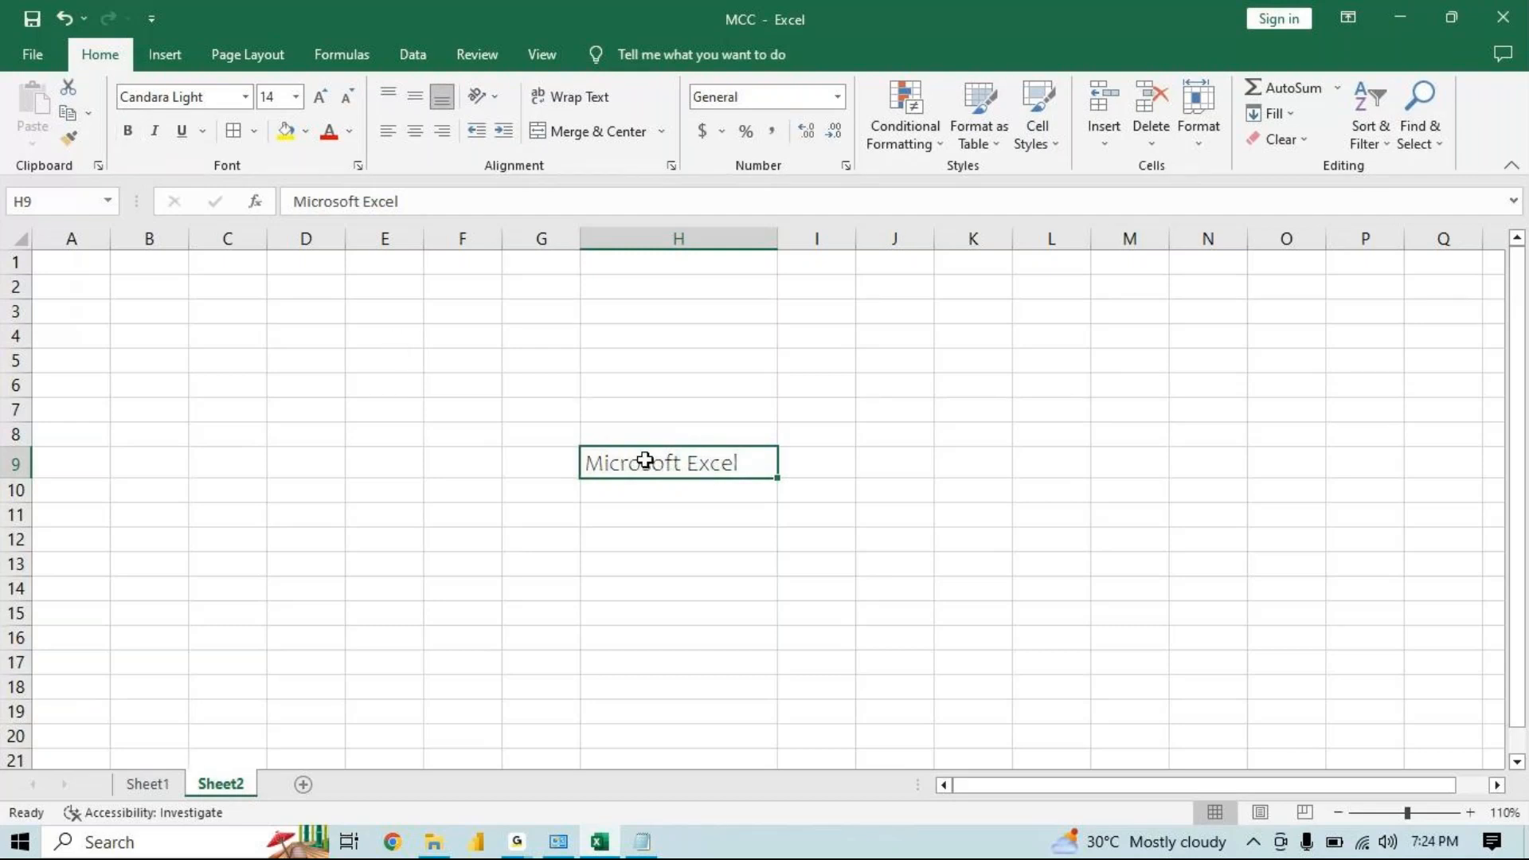
pyautogui.click(127, 130)
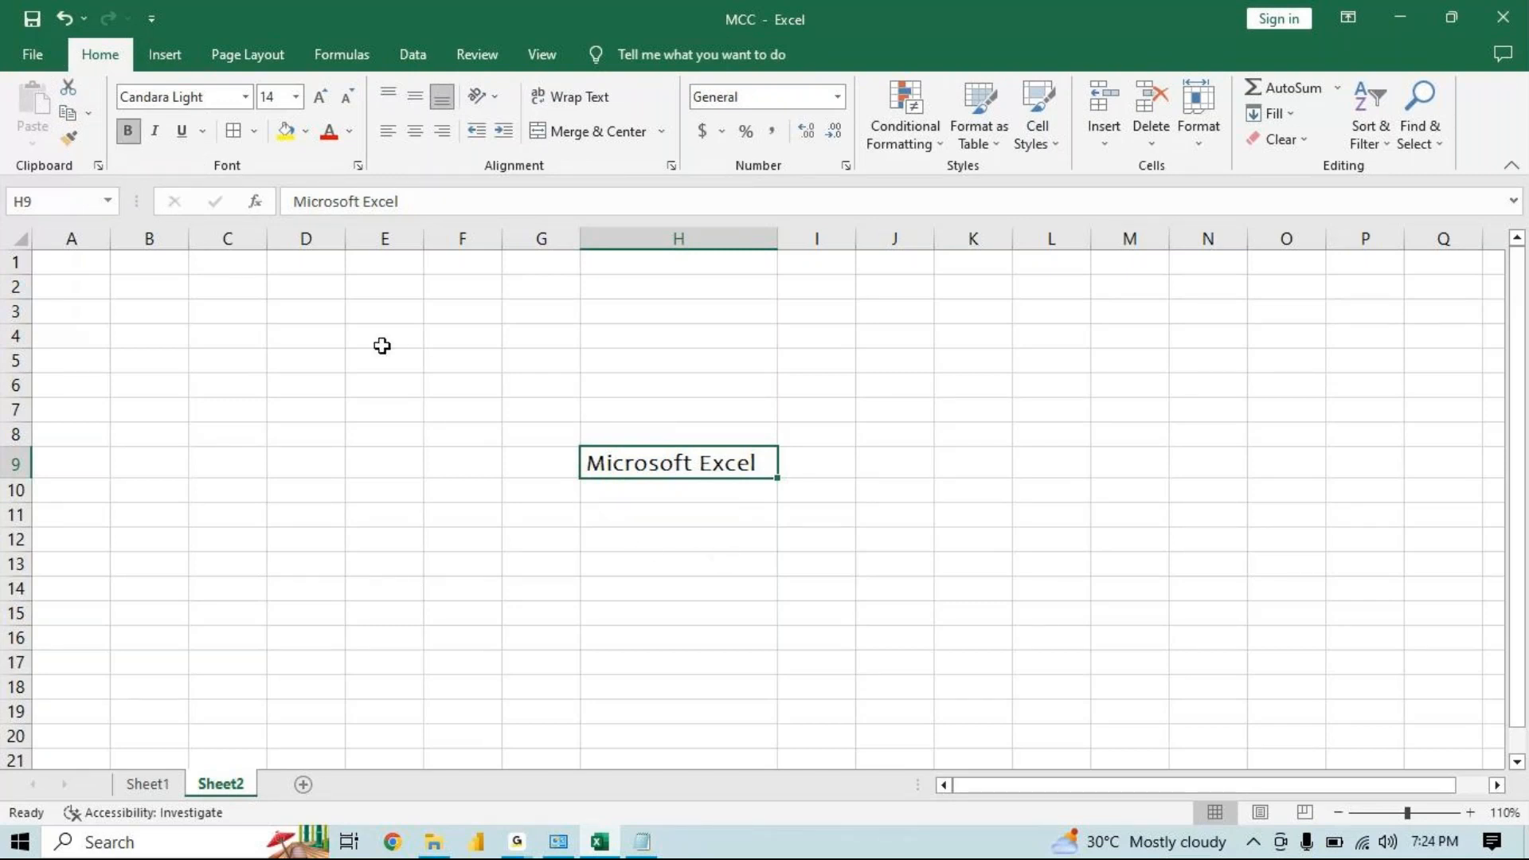
# Toggle italic on and off repeatedly for cell H9
pyautogui.click(635, 521)
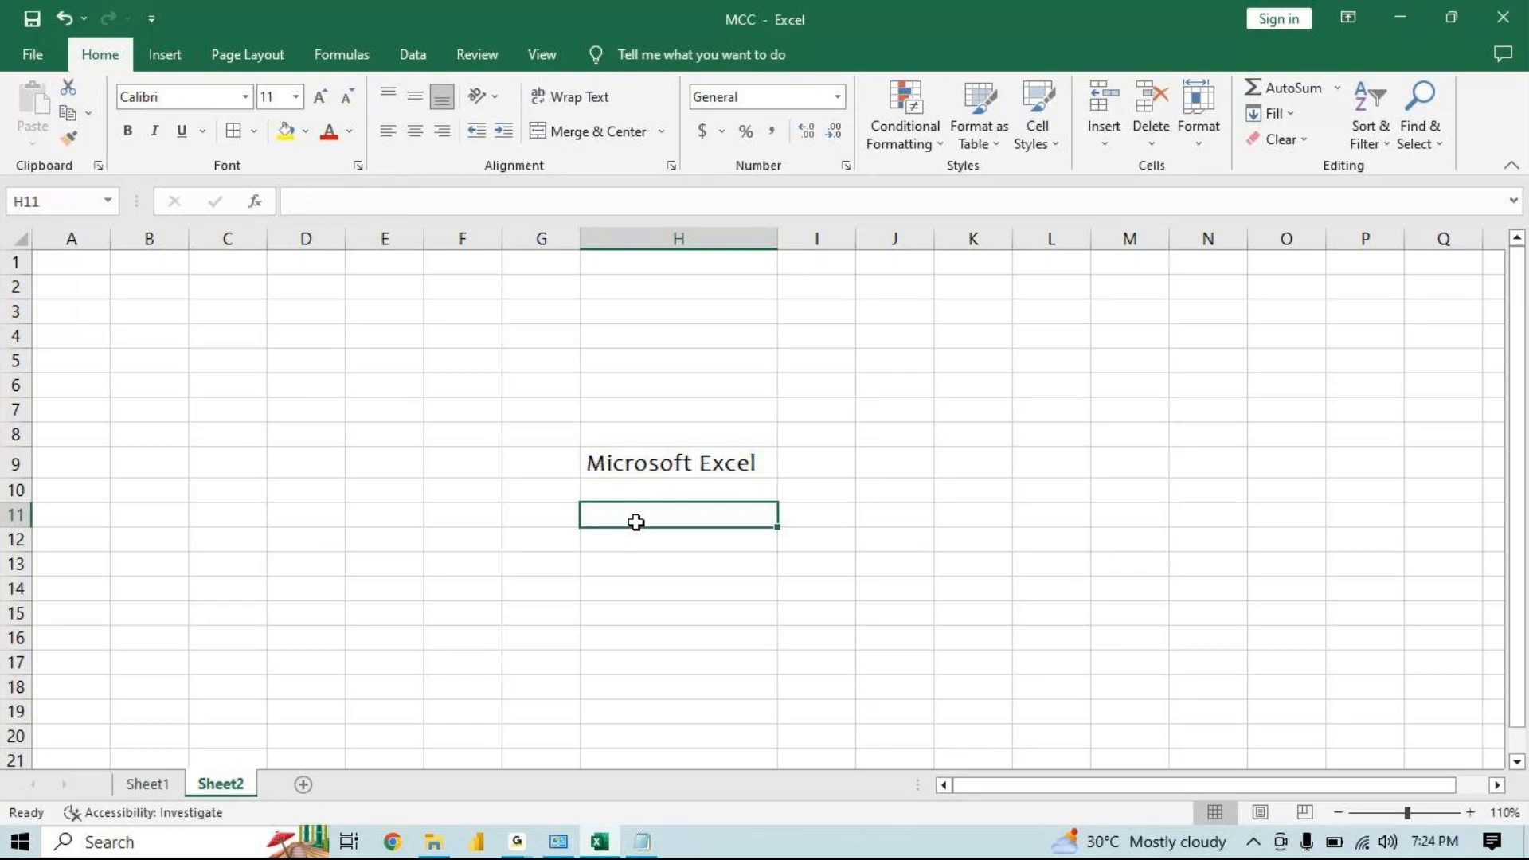
pyautogui.click(668, 462)
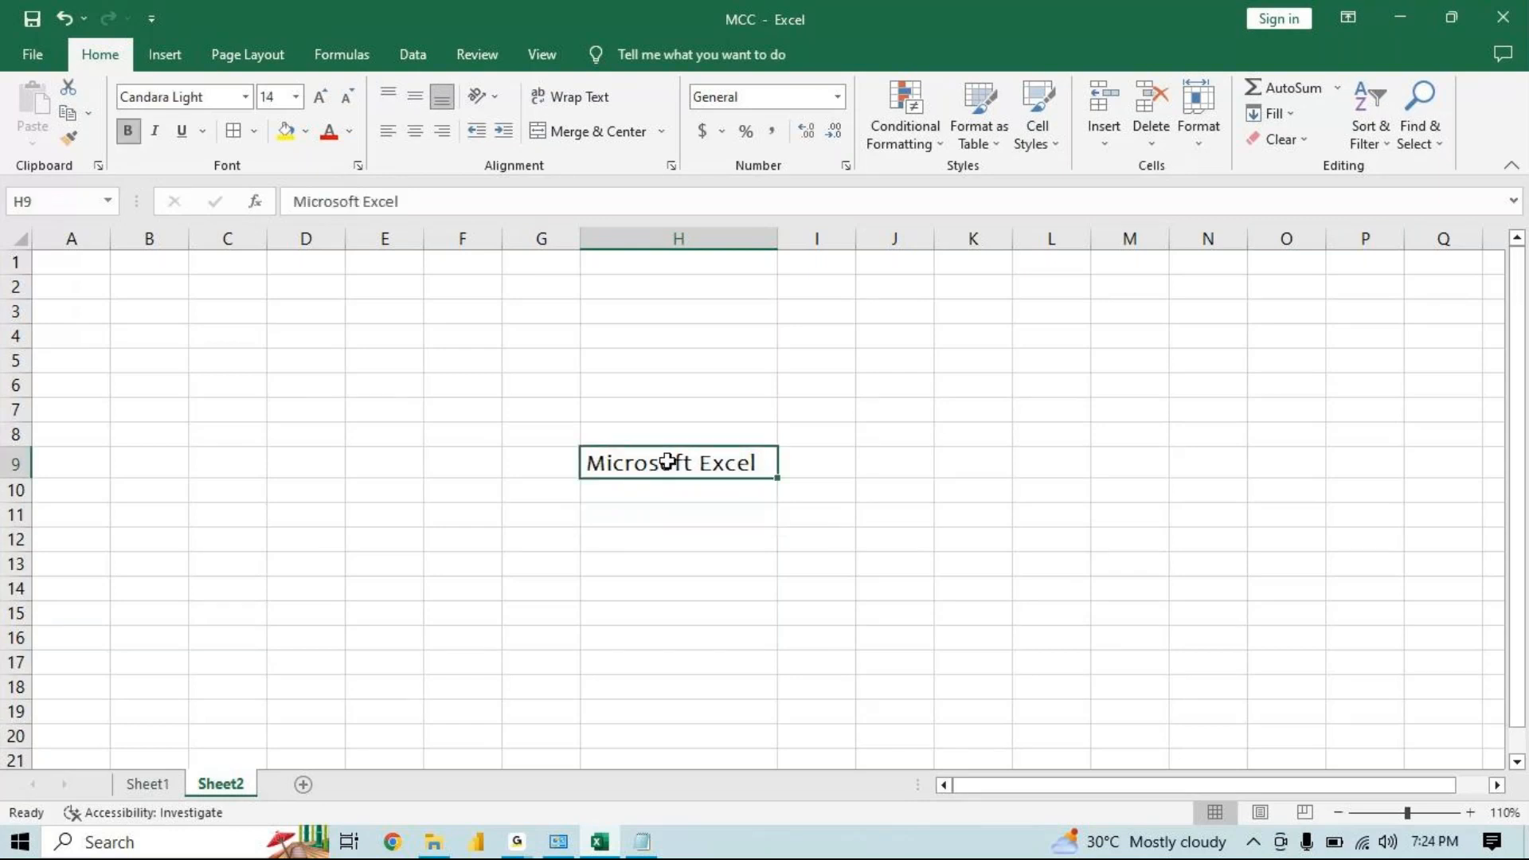
pyautogui.hotkey('ctrl', 'i')
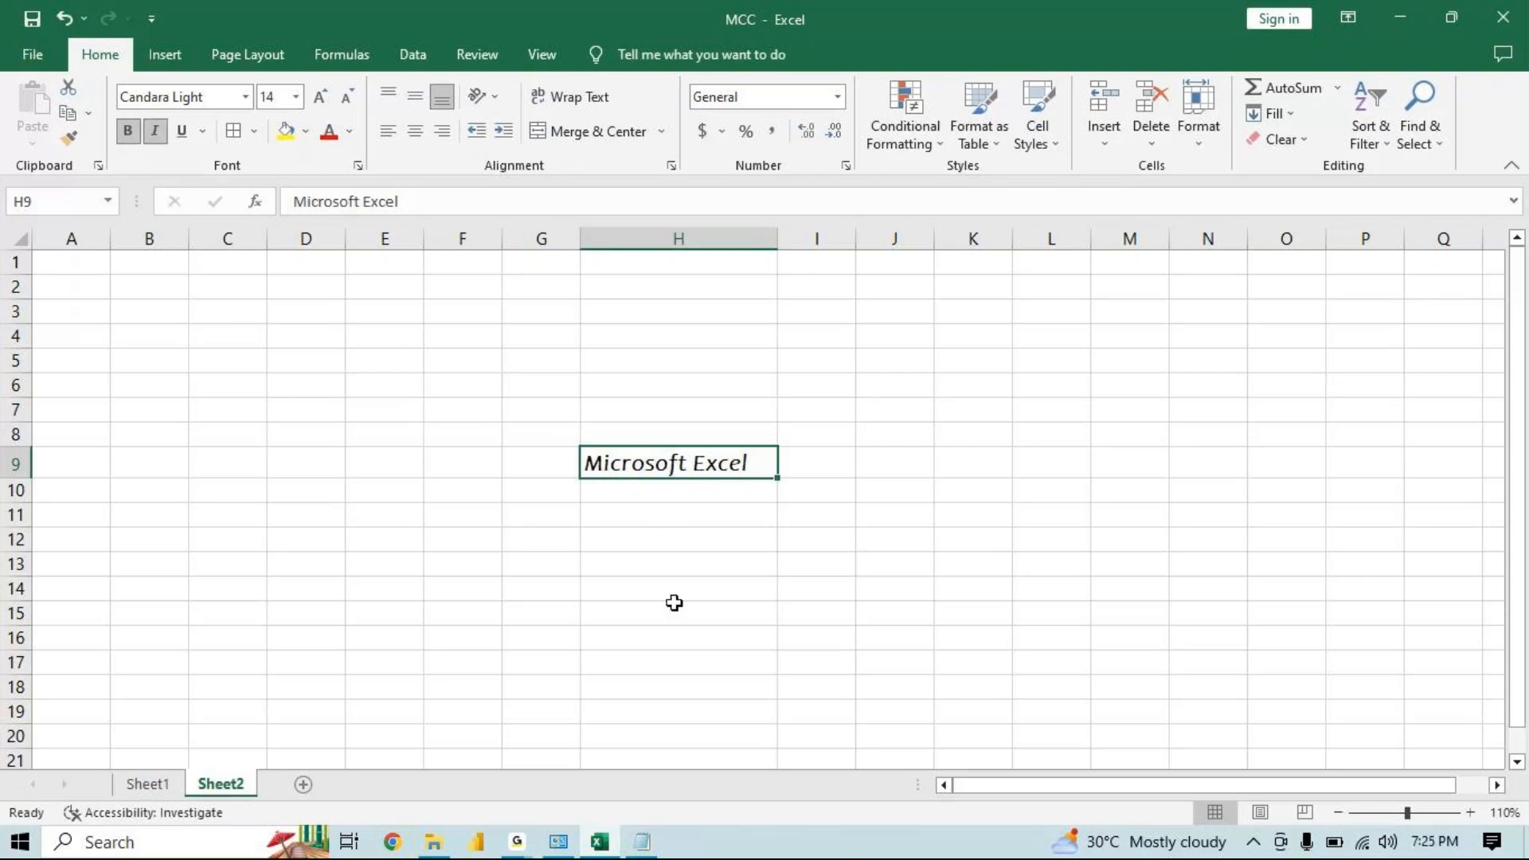
pyautogui.hotkey('ctrl', 'i')
pyautogui.hotkey('ctrl', 'i')
pyautogui.hotkey('ctrl', 'i')
pyautogui.hotkey('ctrl', 'i')
pyautogui.hotkey('ctrl', 'i')
# Underline cell H9 and open the underline style options without choosing one
pyautogui.hotkey('ctrl', 'u')
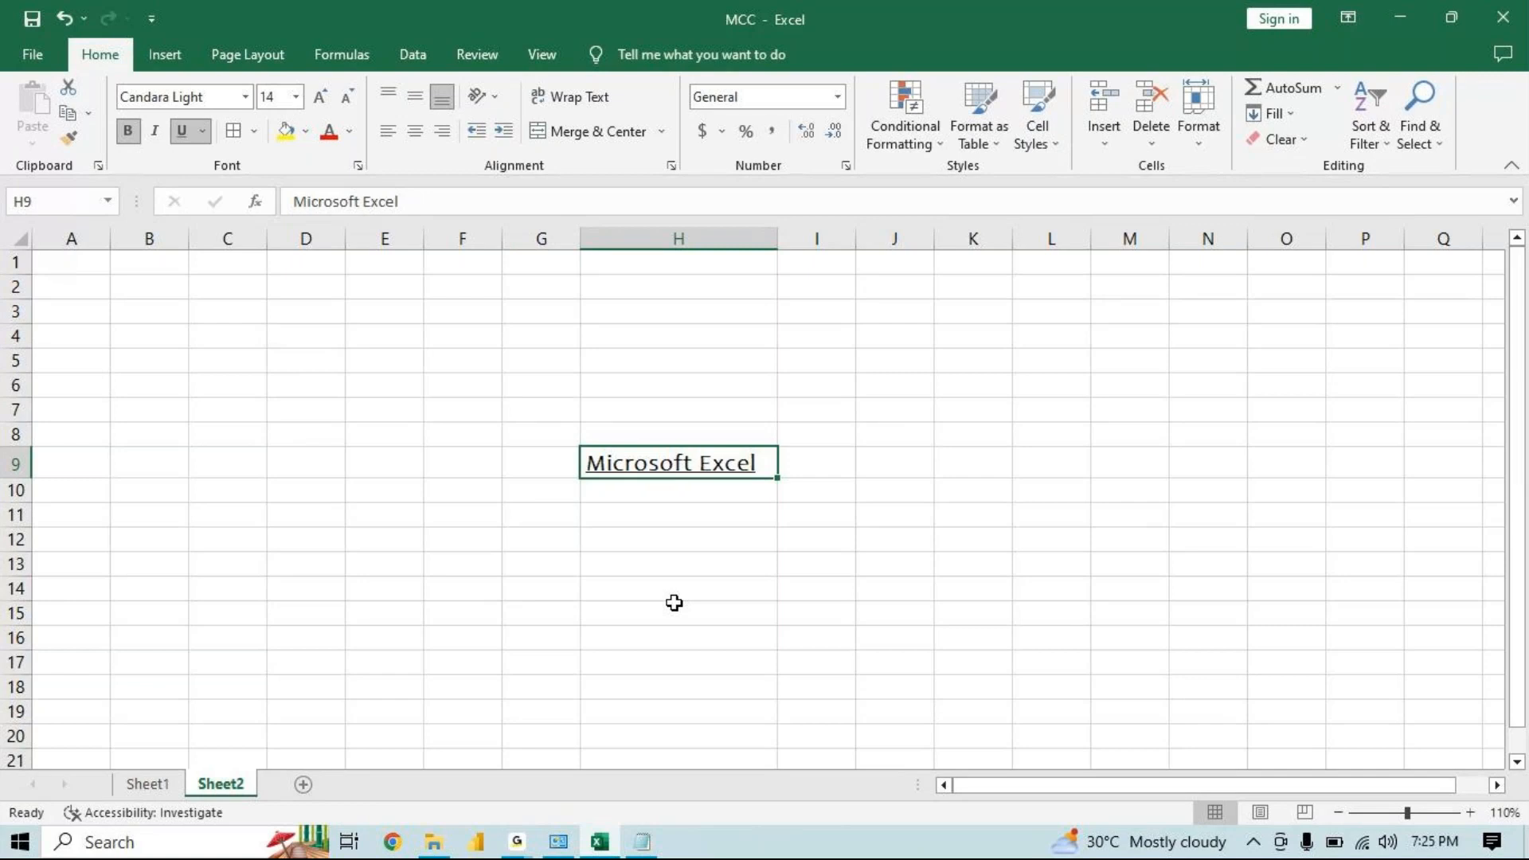
pyautogui.click(203, 132)
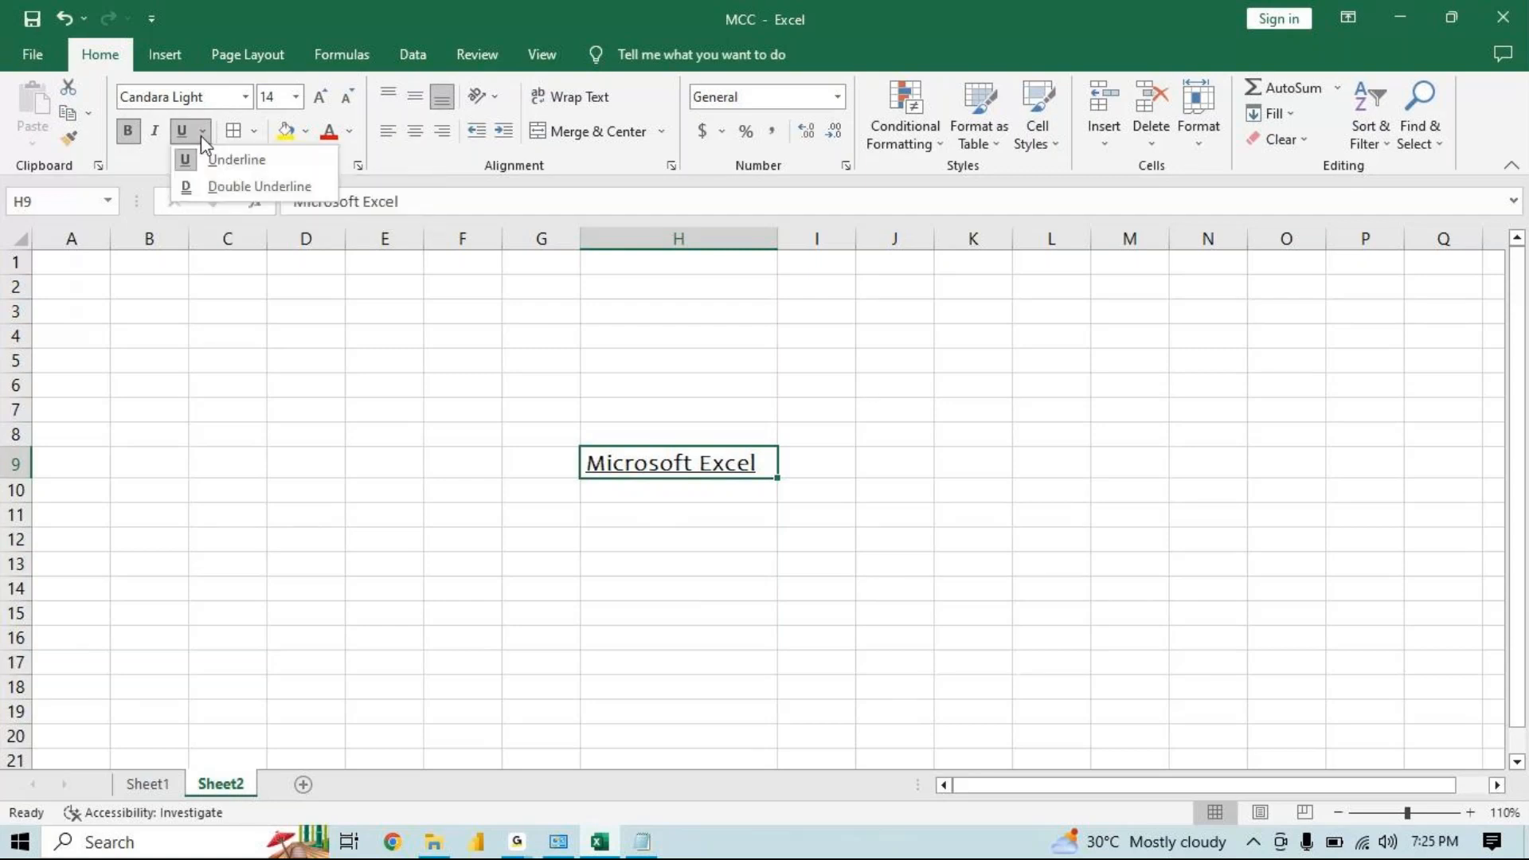
pyautogui.click(203, 136)
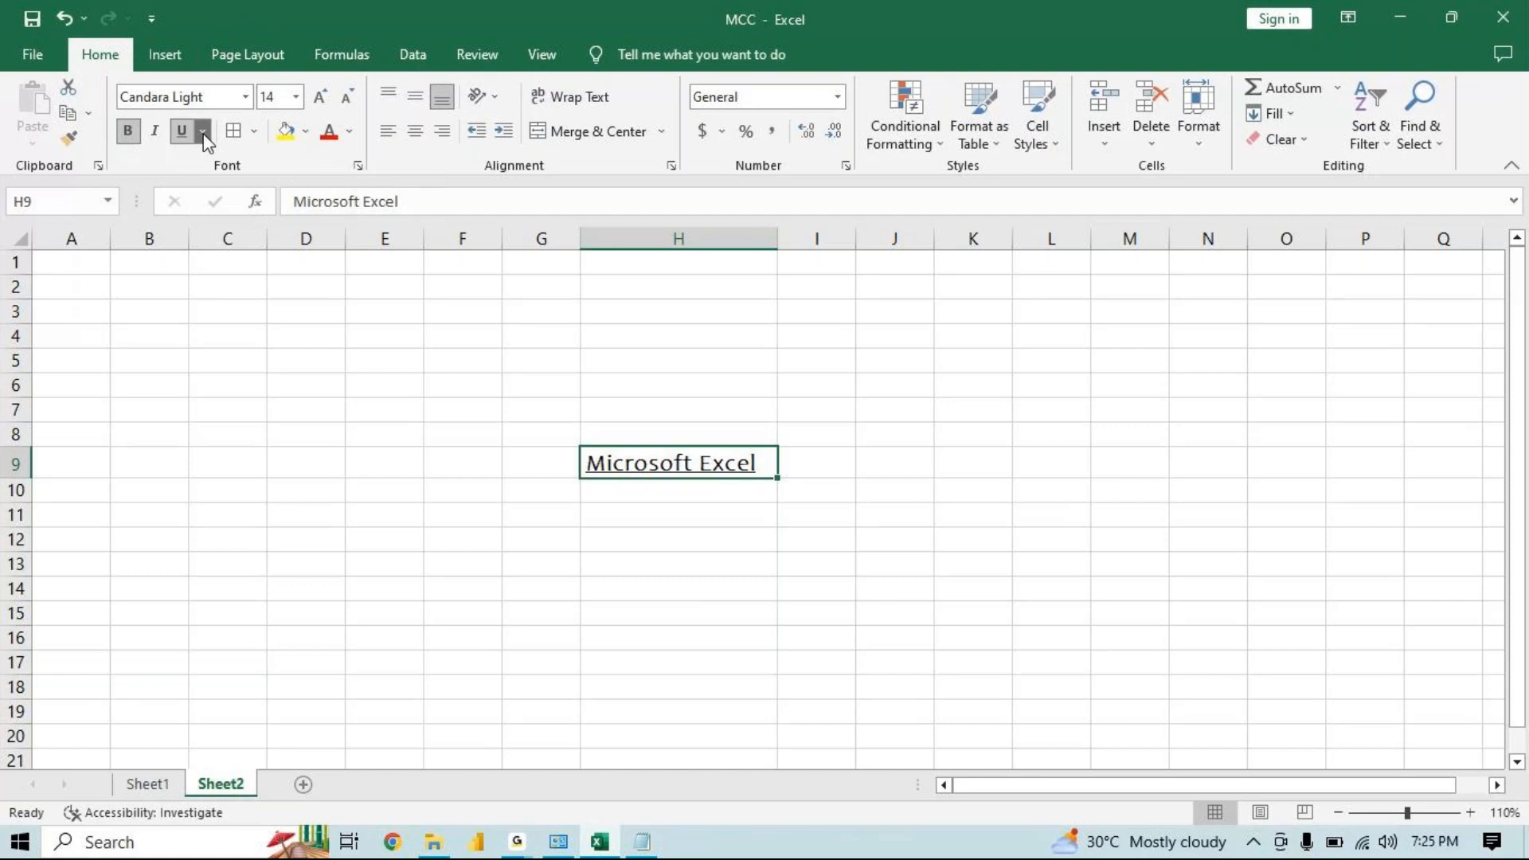
# Apply a double underline to the text in cell H9
pyautogui.click(204, 134)
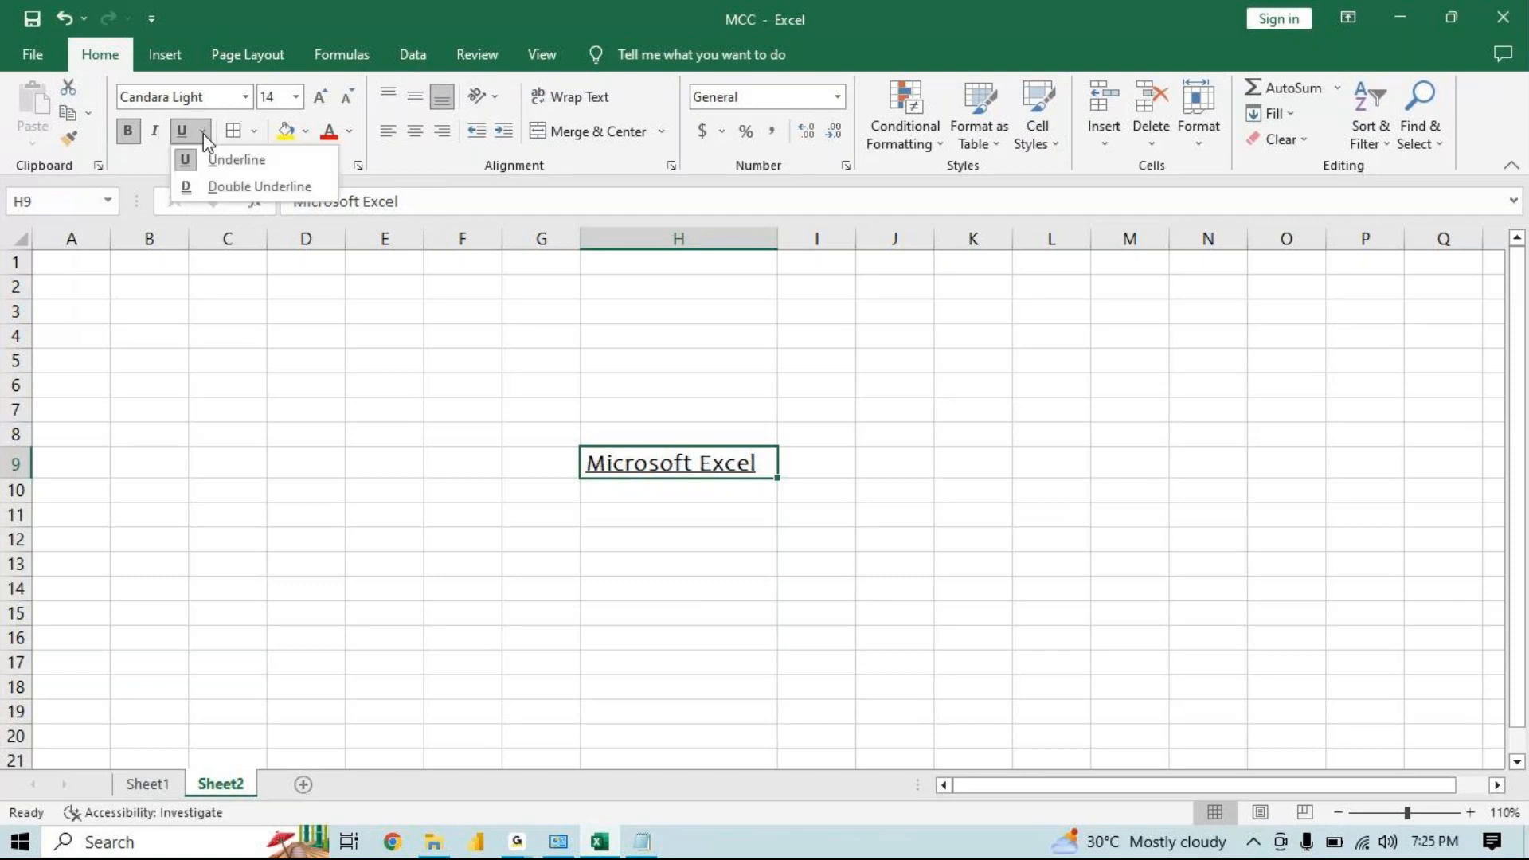
pyautogui.click(245, 191)
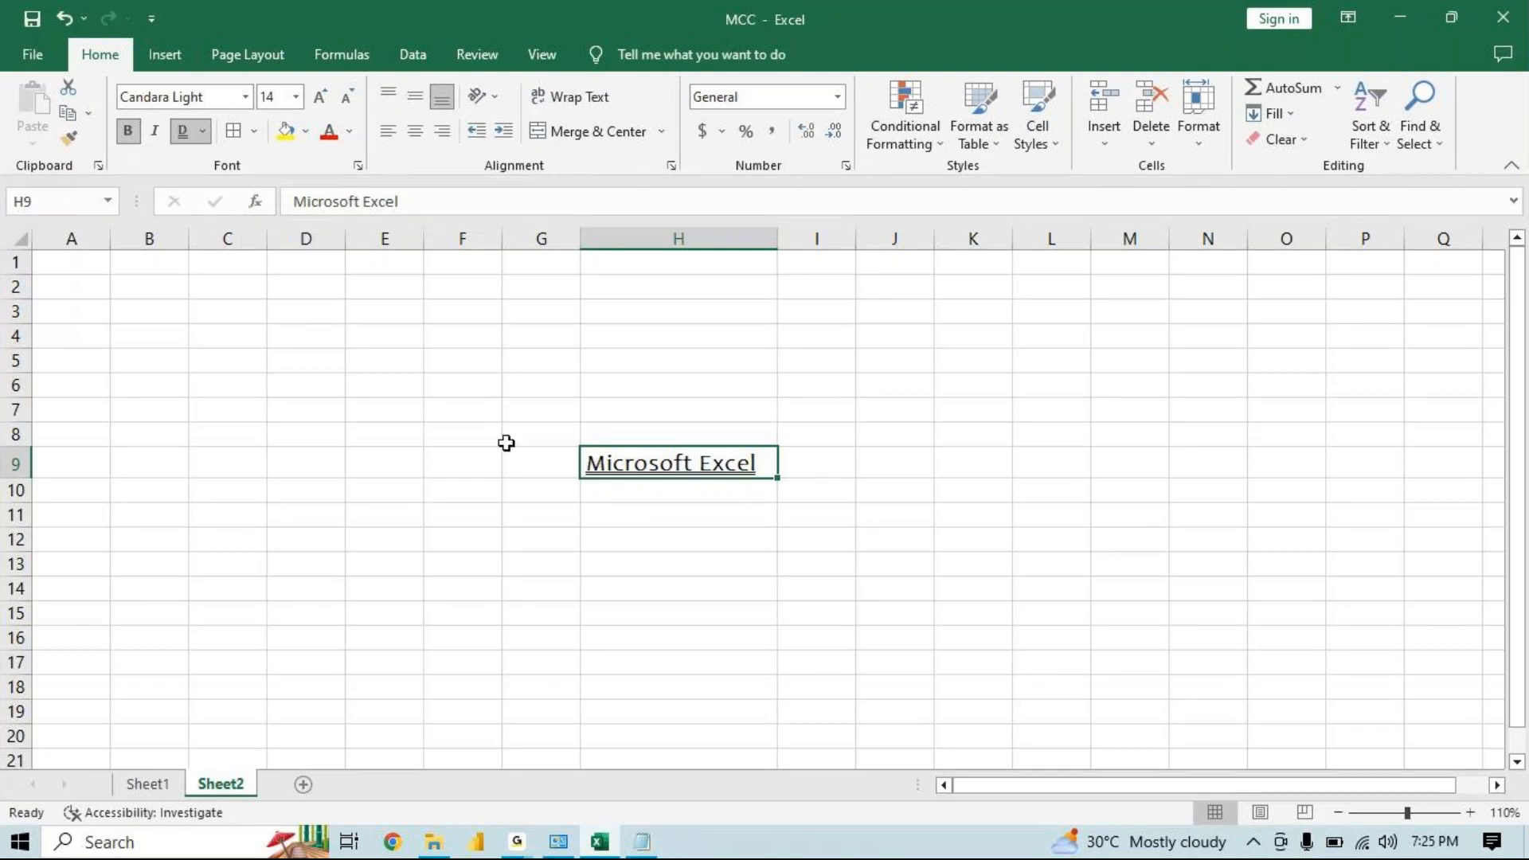
pyautogui.click(691, 495)
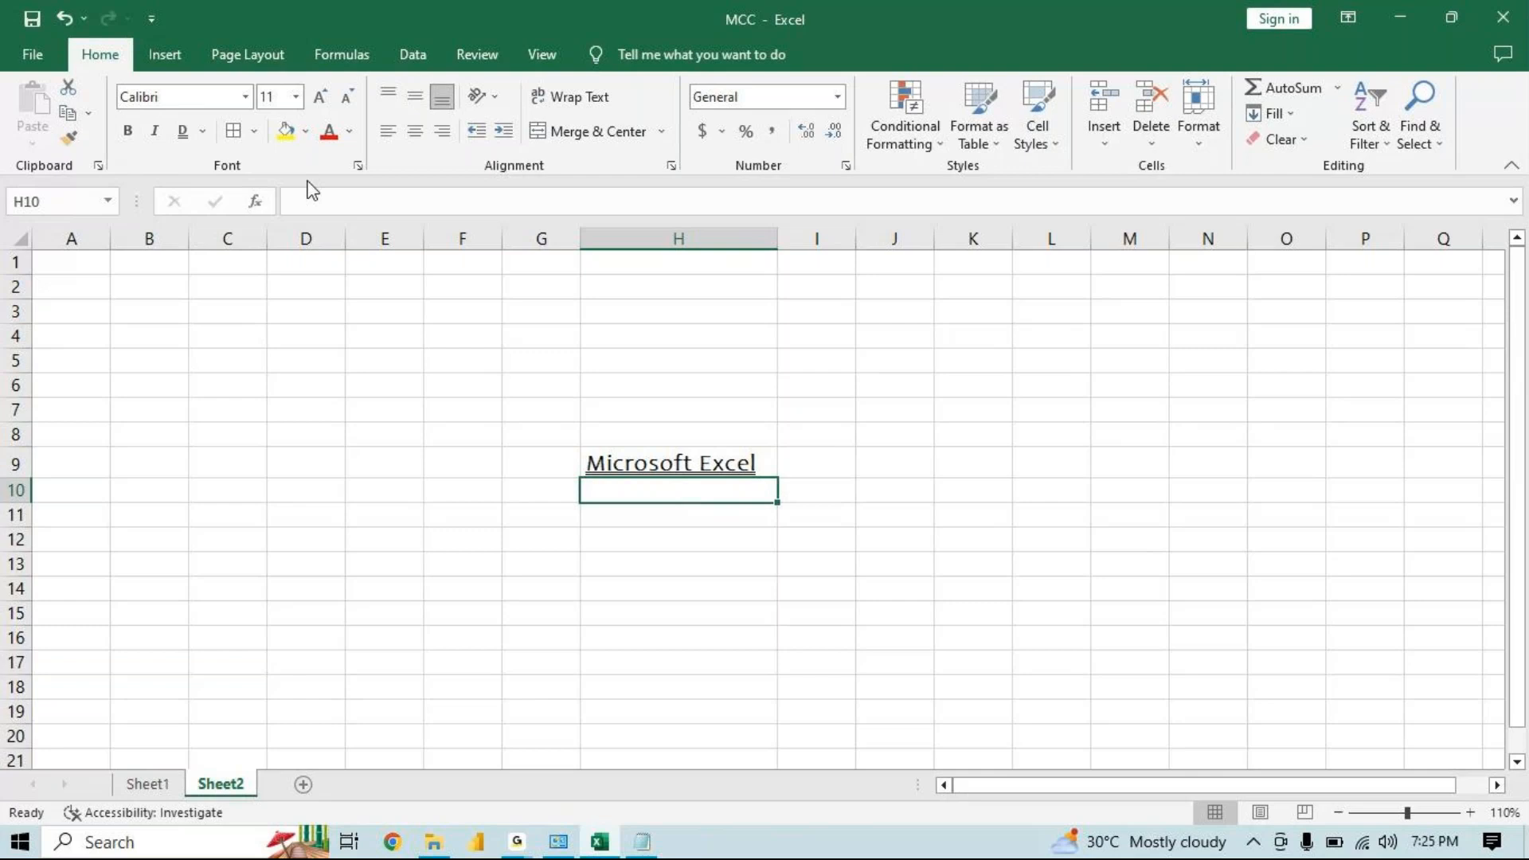
# Add a bottom border to the range I4:L10
pyautogui.moveTo(817, 335); pyautogui.dragTo(1066, 492)
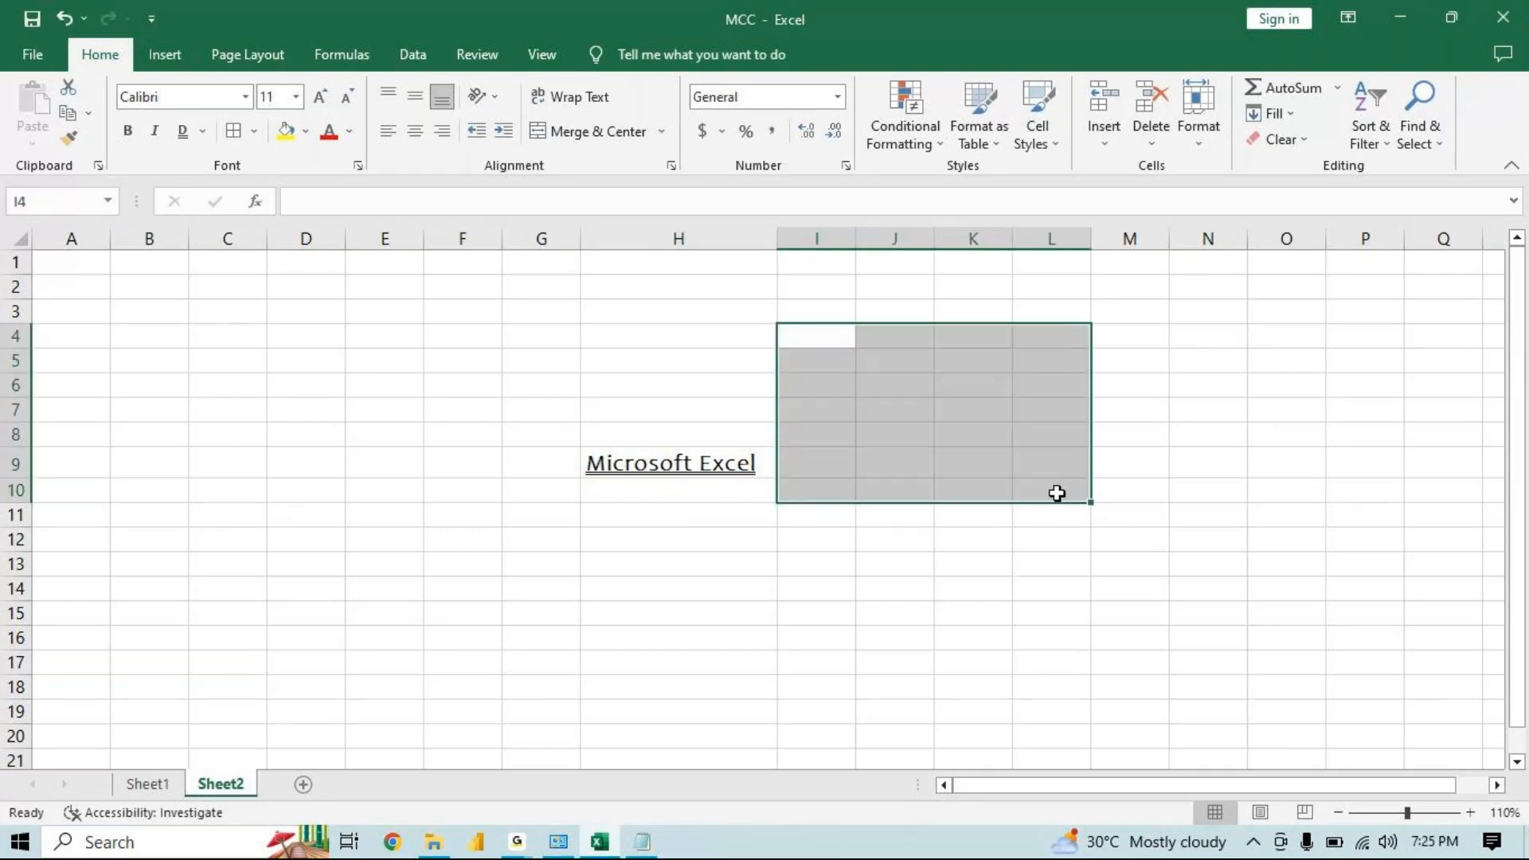
pyautogui.click(254, 131)
pyautogui.click(271, 191)
pyautogui.click(884, 452)
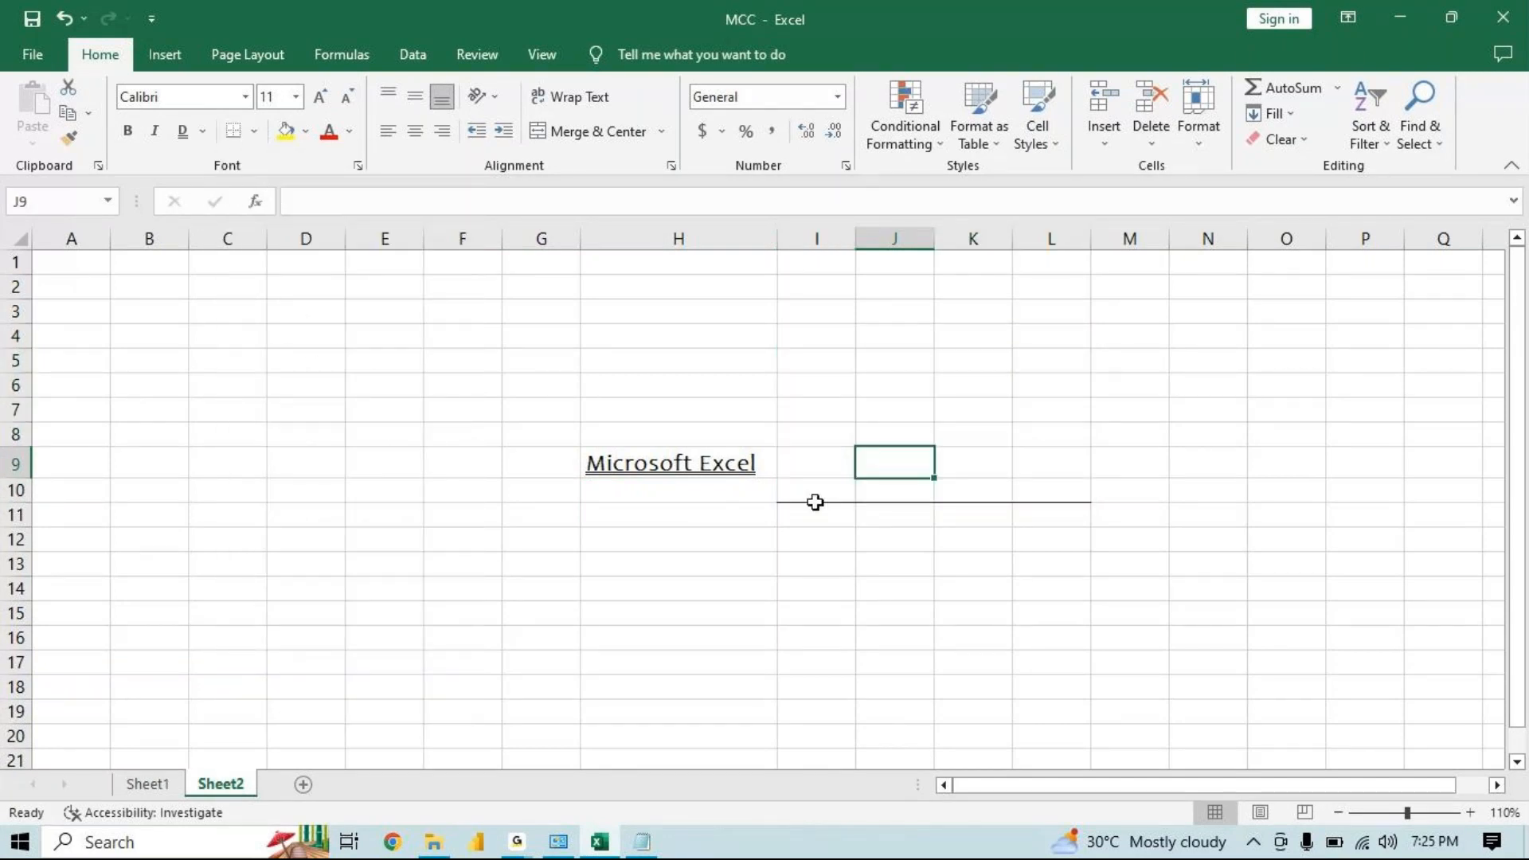
# Add a top border to the range I6:L10
pyautogui.moveTo(842, 495); pyautogui.dragTo(1027, 375)
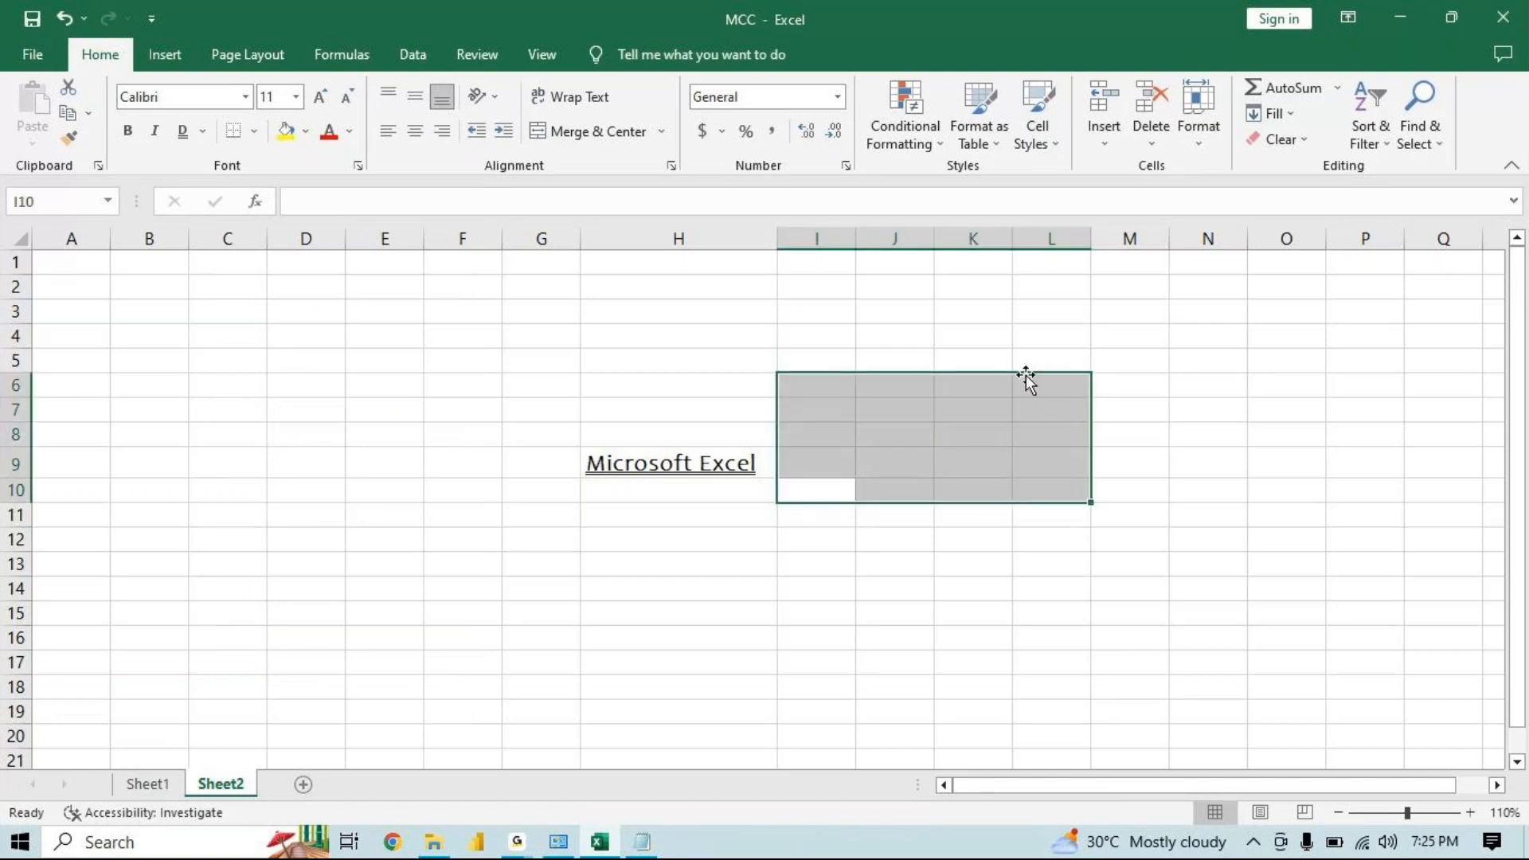
pyautogui.click(253, 134)
pyautogui.click(271, 212)
pyautogui.click(928, 442)
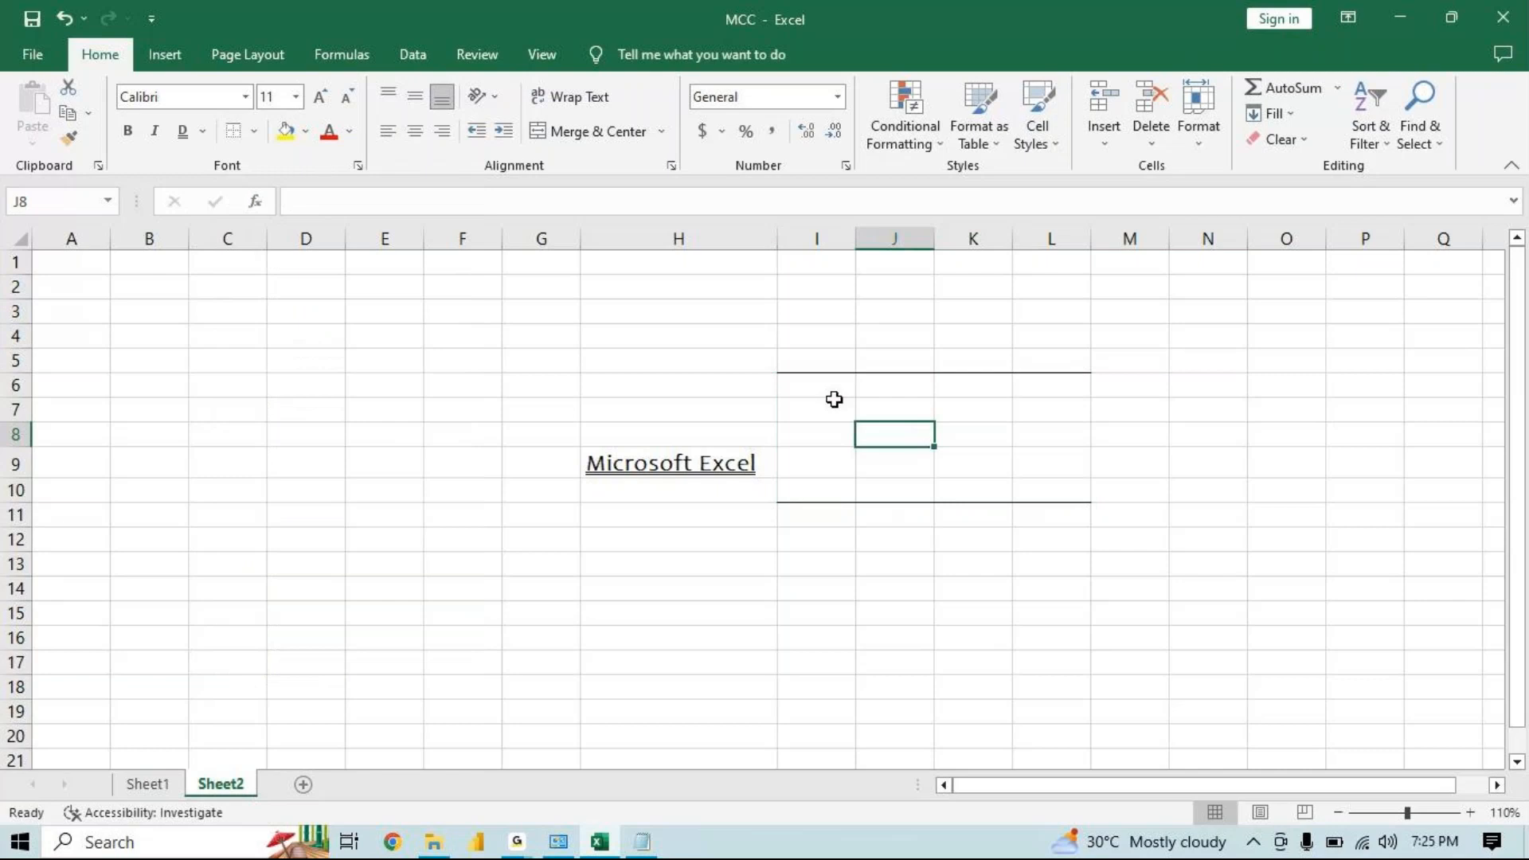
# Switch to the Notepad notes and back to the workbook
pyautogui.click(833, 393)
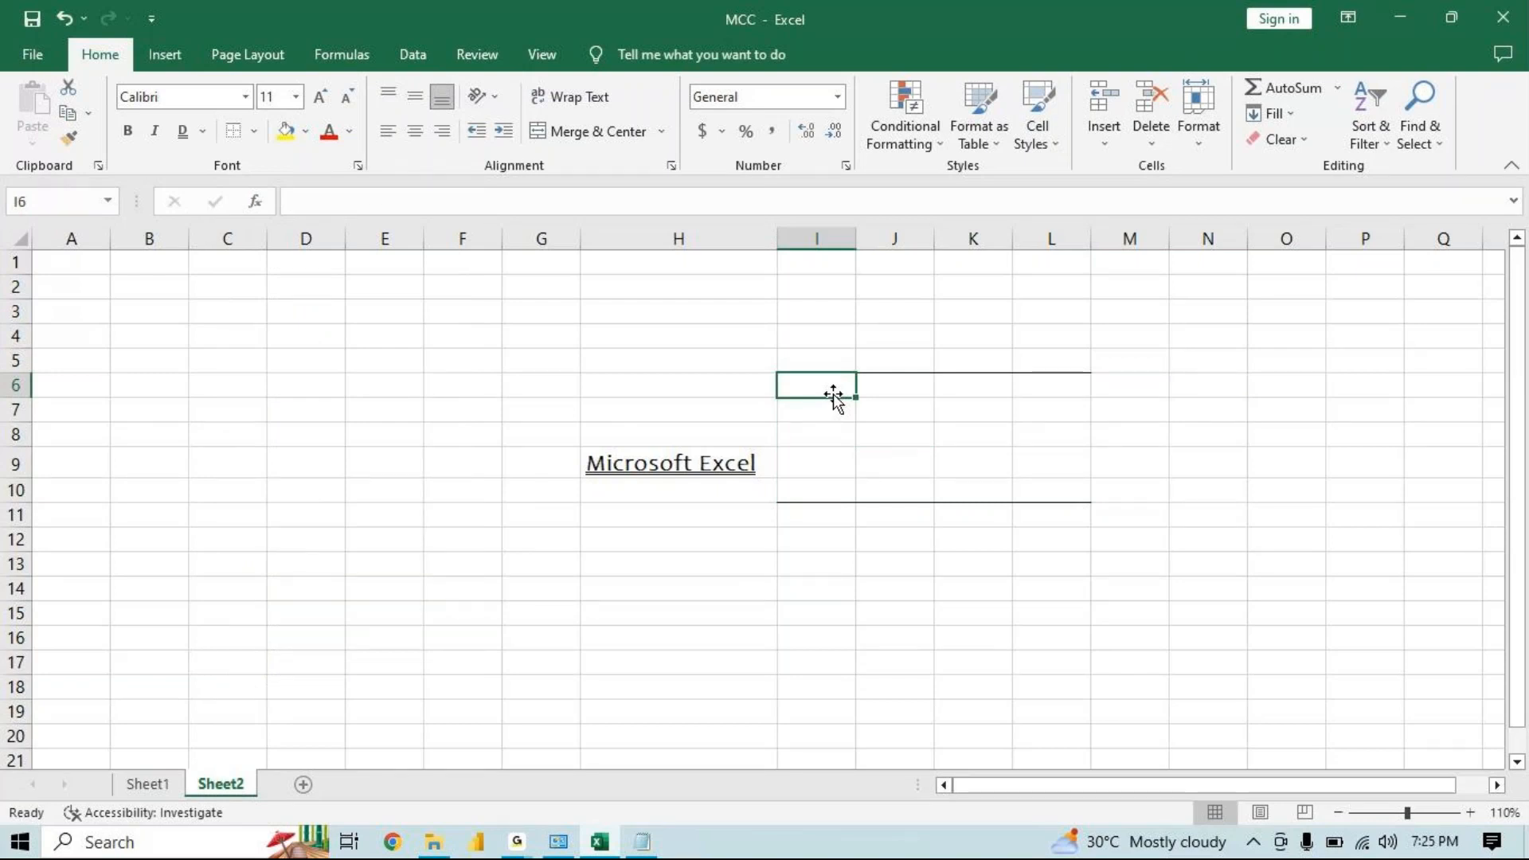
pyautogui.click(517, 842)
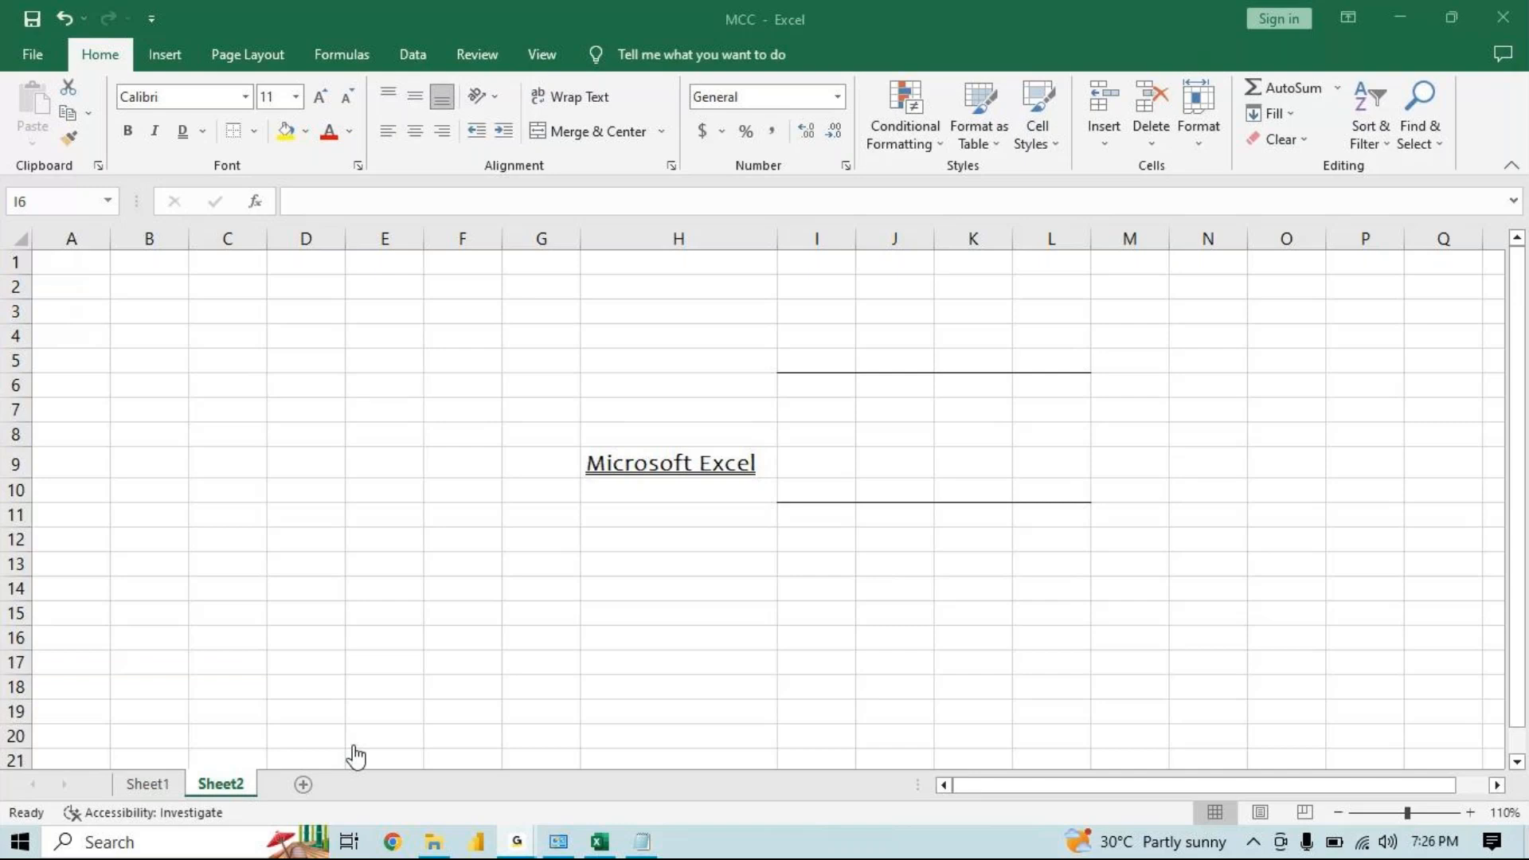
pyautogui.click(642, 842)
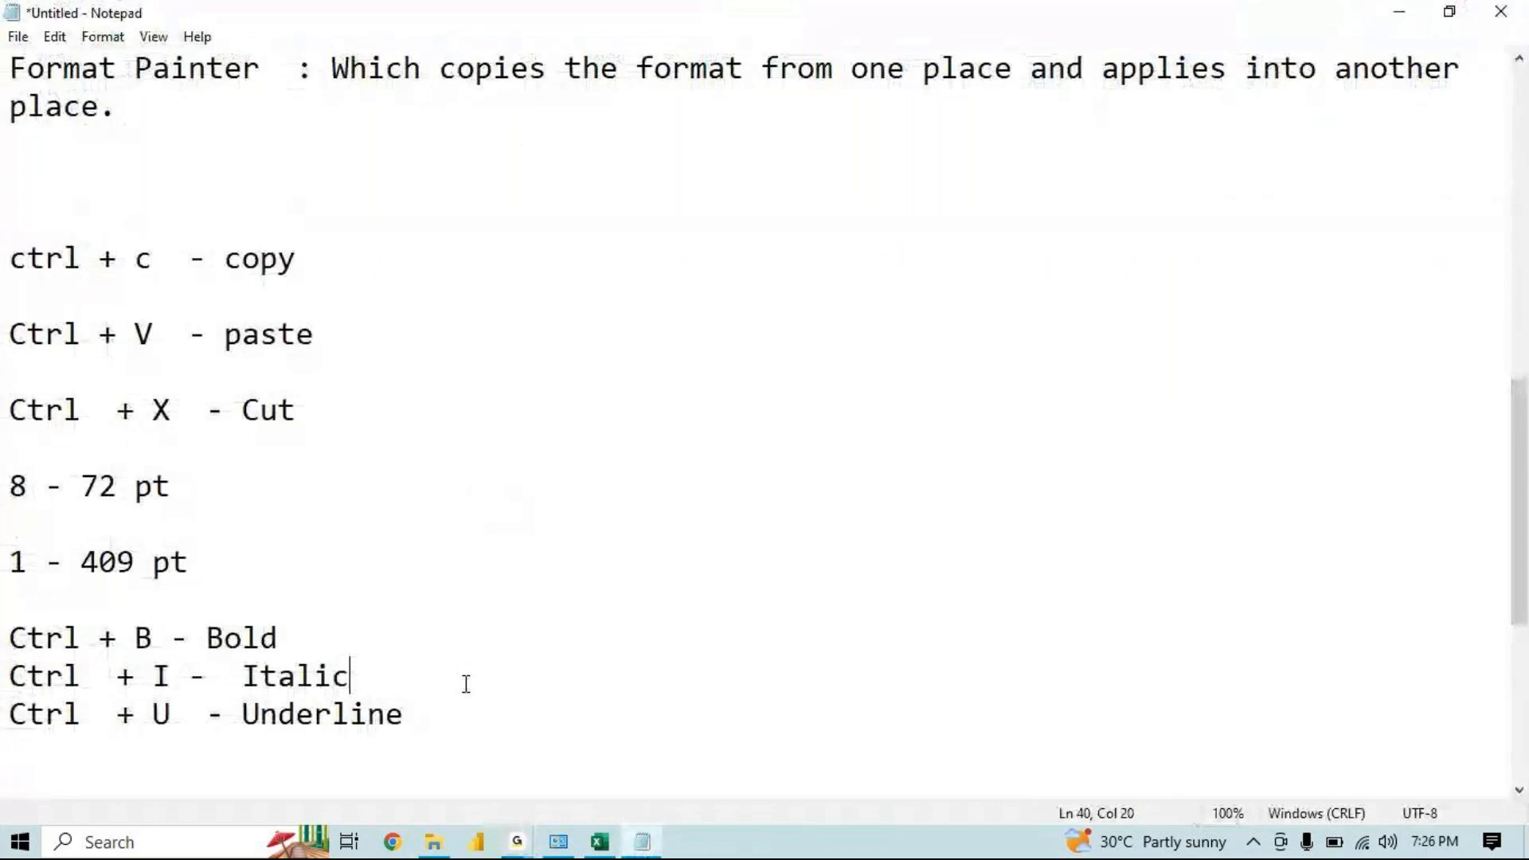
pyautogui.click(600, 842)
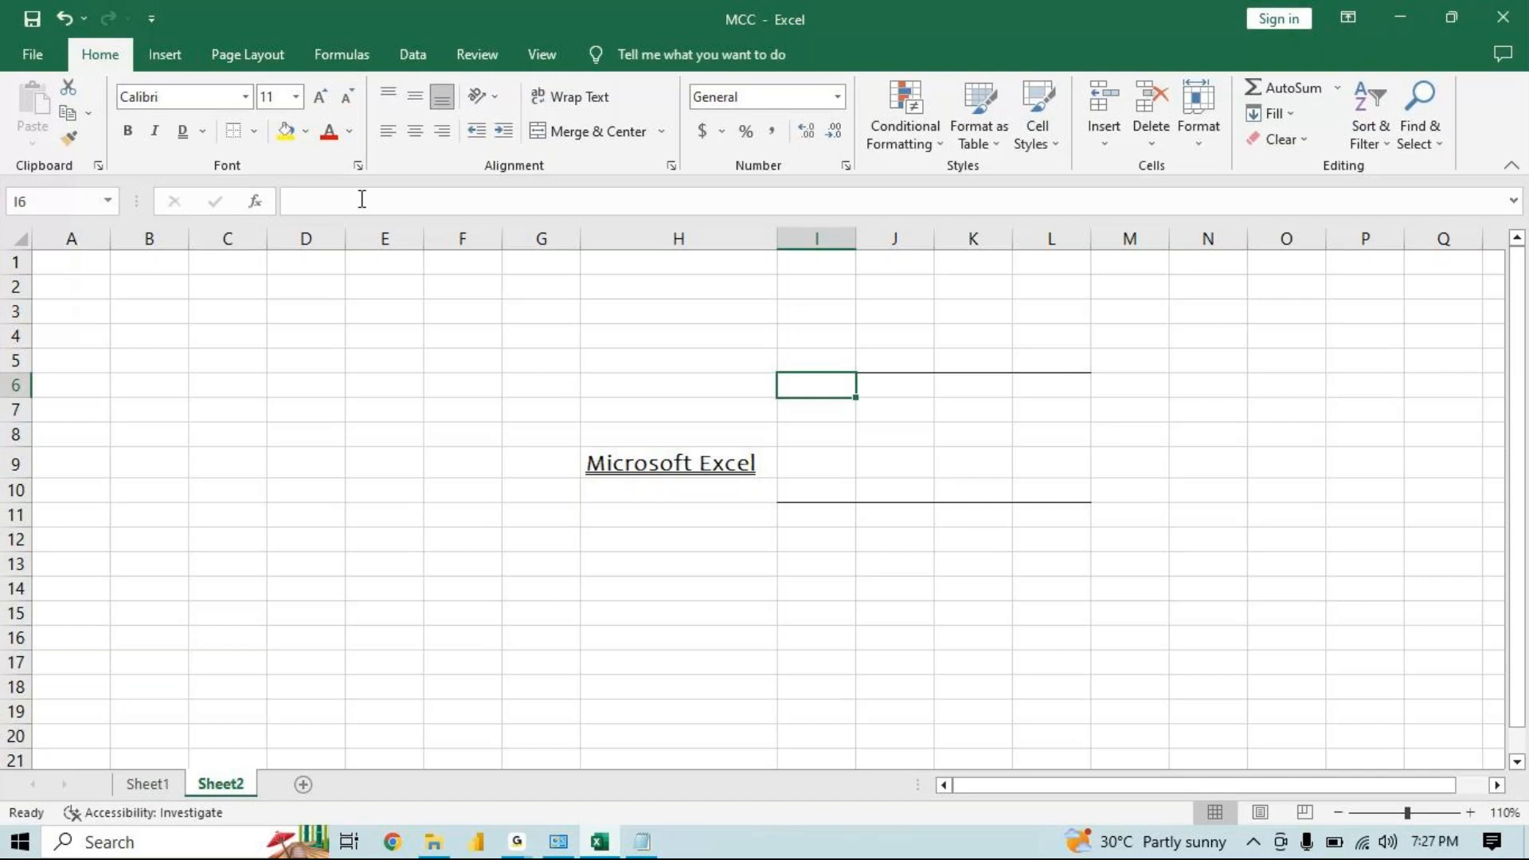
# Apply All Borders and then Outside Borders to the range I6:L10
pyautogui.moveTo(807, 384)
pyautogui.mouseDown()
pyautogui.moveTo(1014, 485)
pyautogui.moveTo(1041, 477)
pyautogui.moveTo(820, 359)
pyautogui.moveTo(812, 386)
pyautogui.mouseUp()
pyautogui.click(305, 131)
pyautogui.click(253, 131)
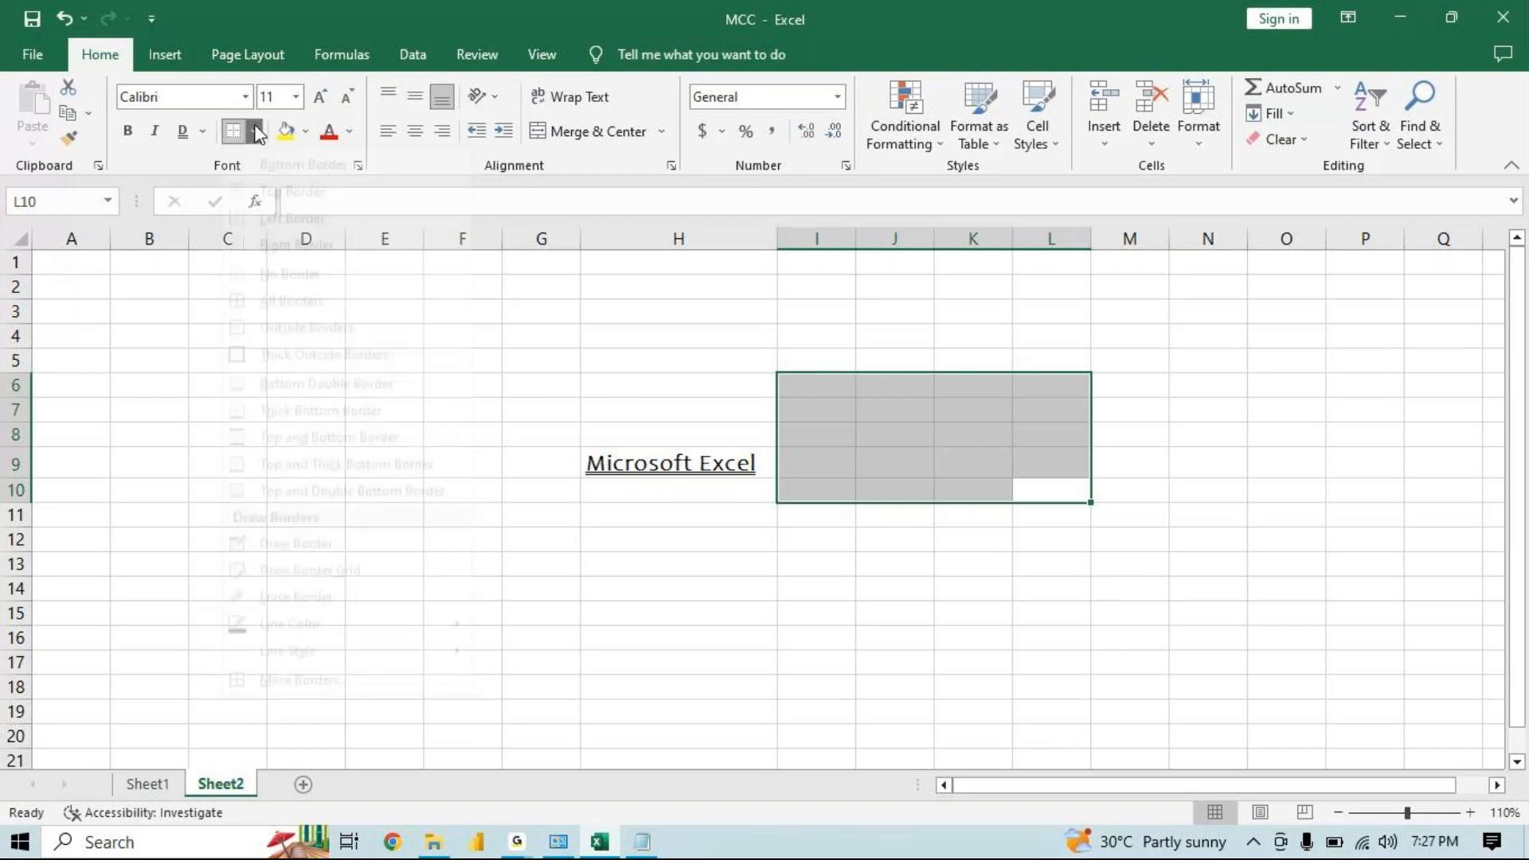
pyautogui.click(256, 324)
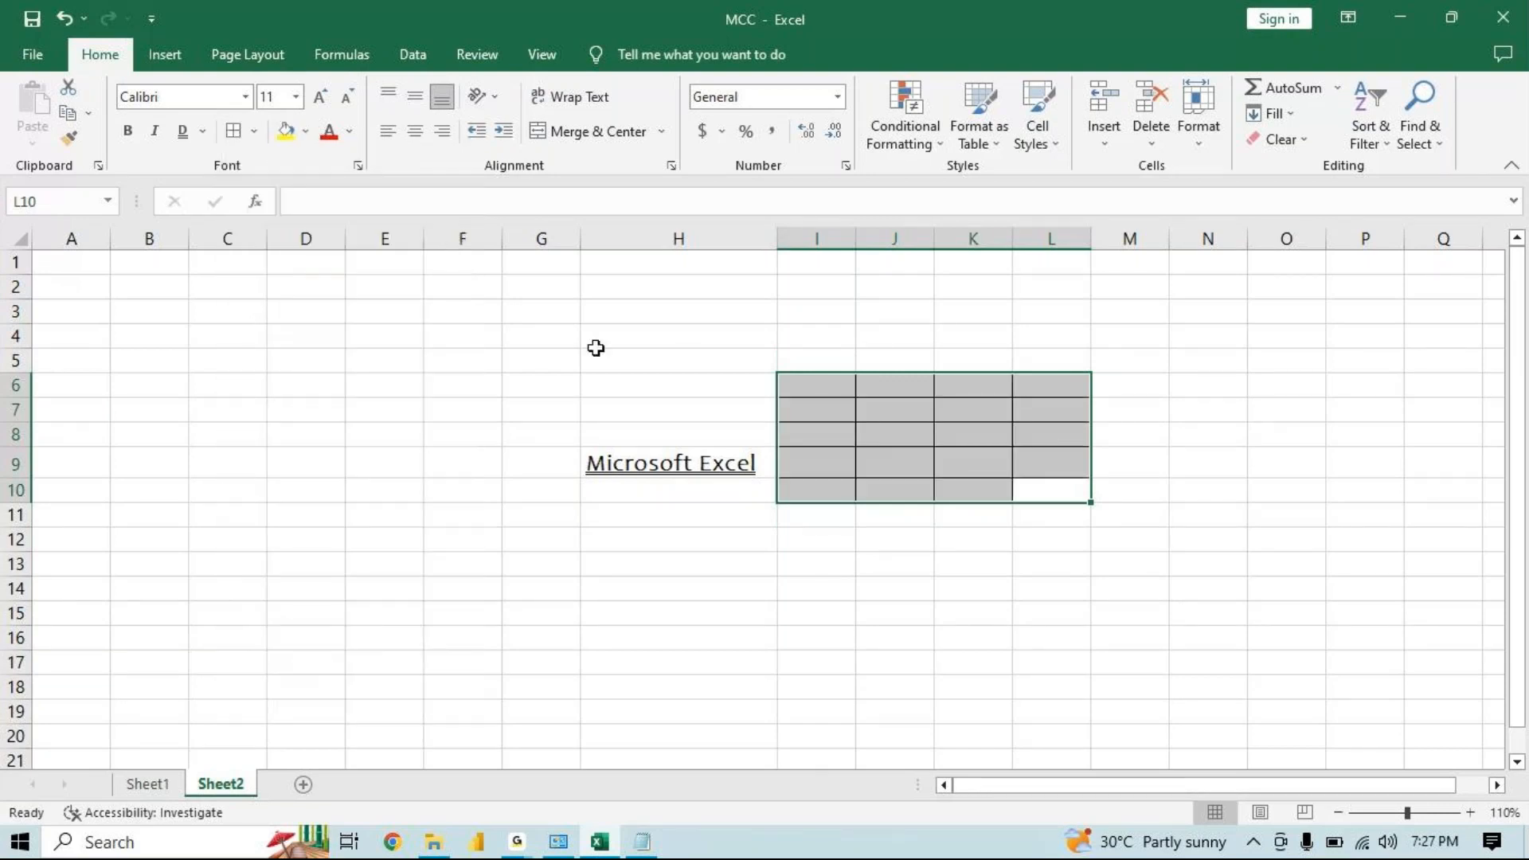
pyautogui.click(255, 132)
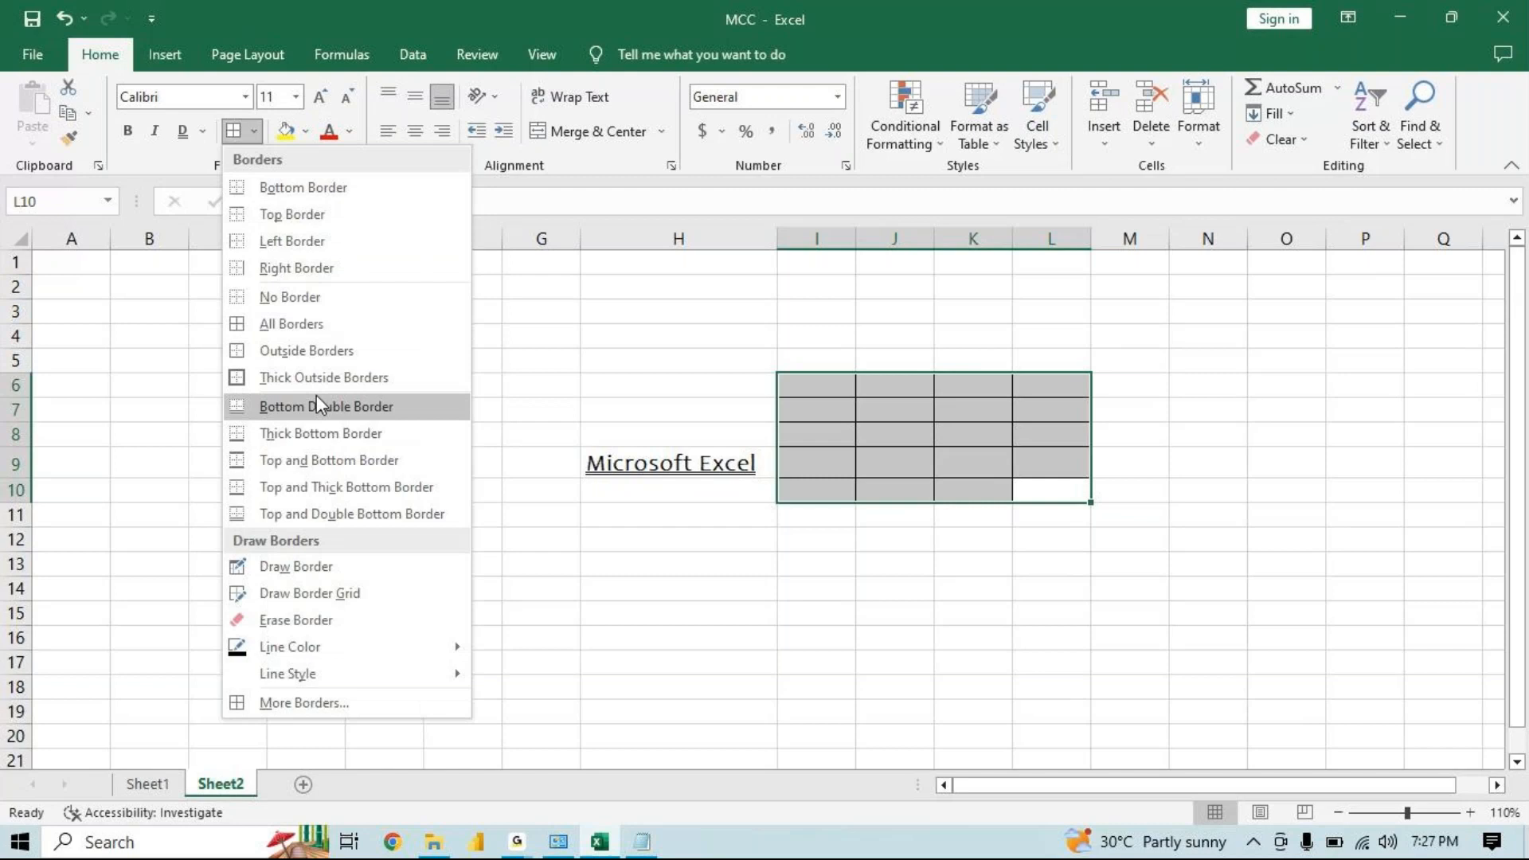
pyautogui.click(341, 352)
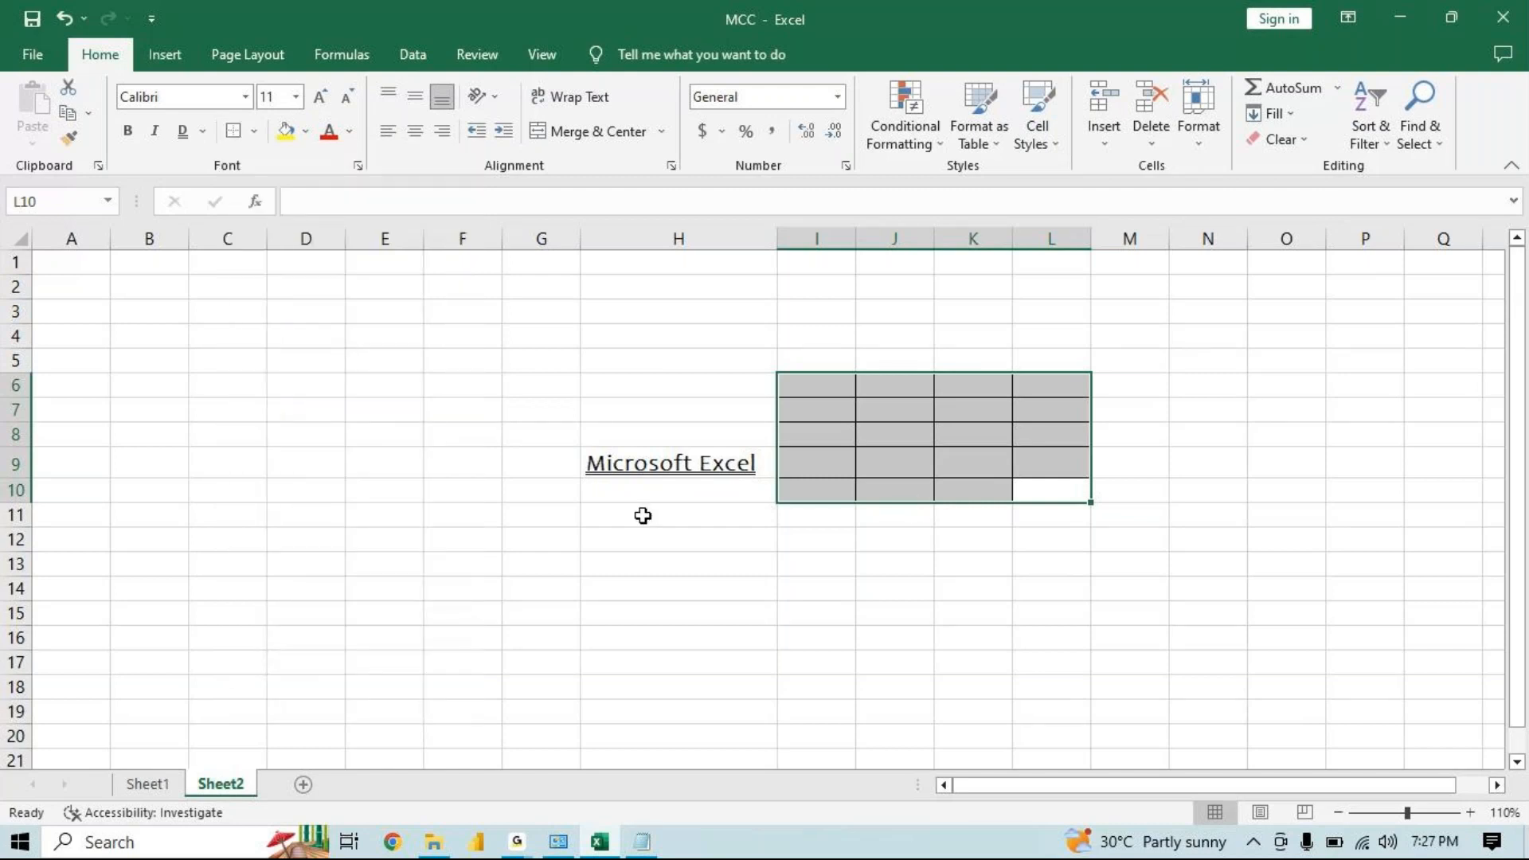
# Apply outside borders to the range C5:E10
pyautogui.moveTo(239, 360); pyautogui.dragTo(371, 485)
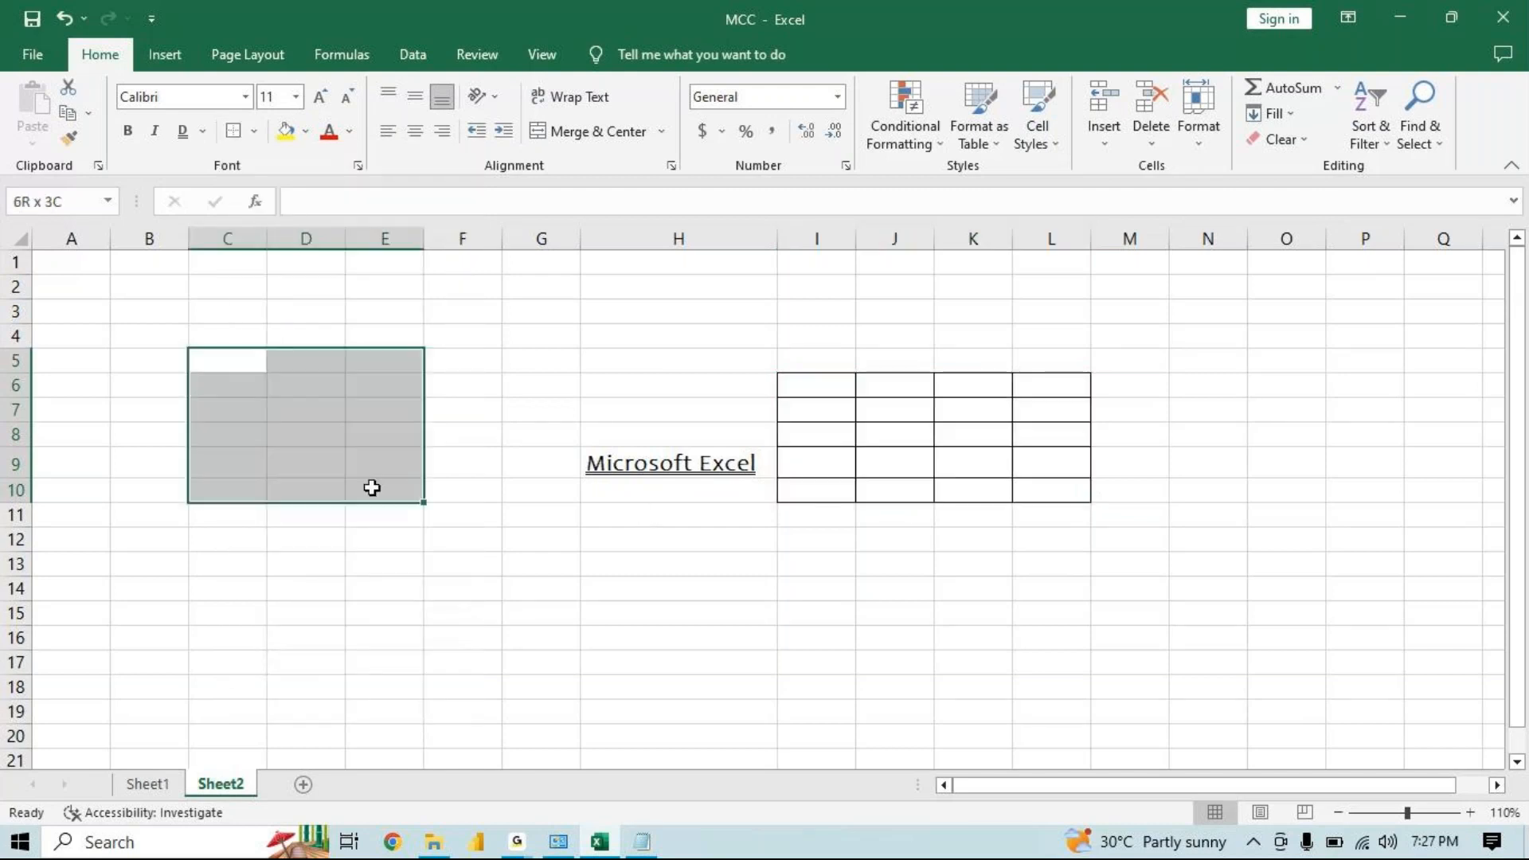
pyautogui.click(255, 134)
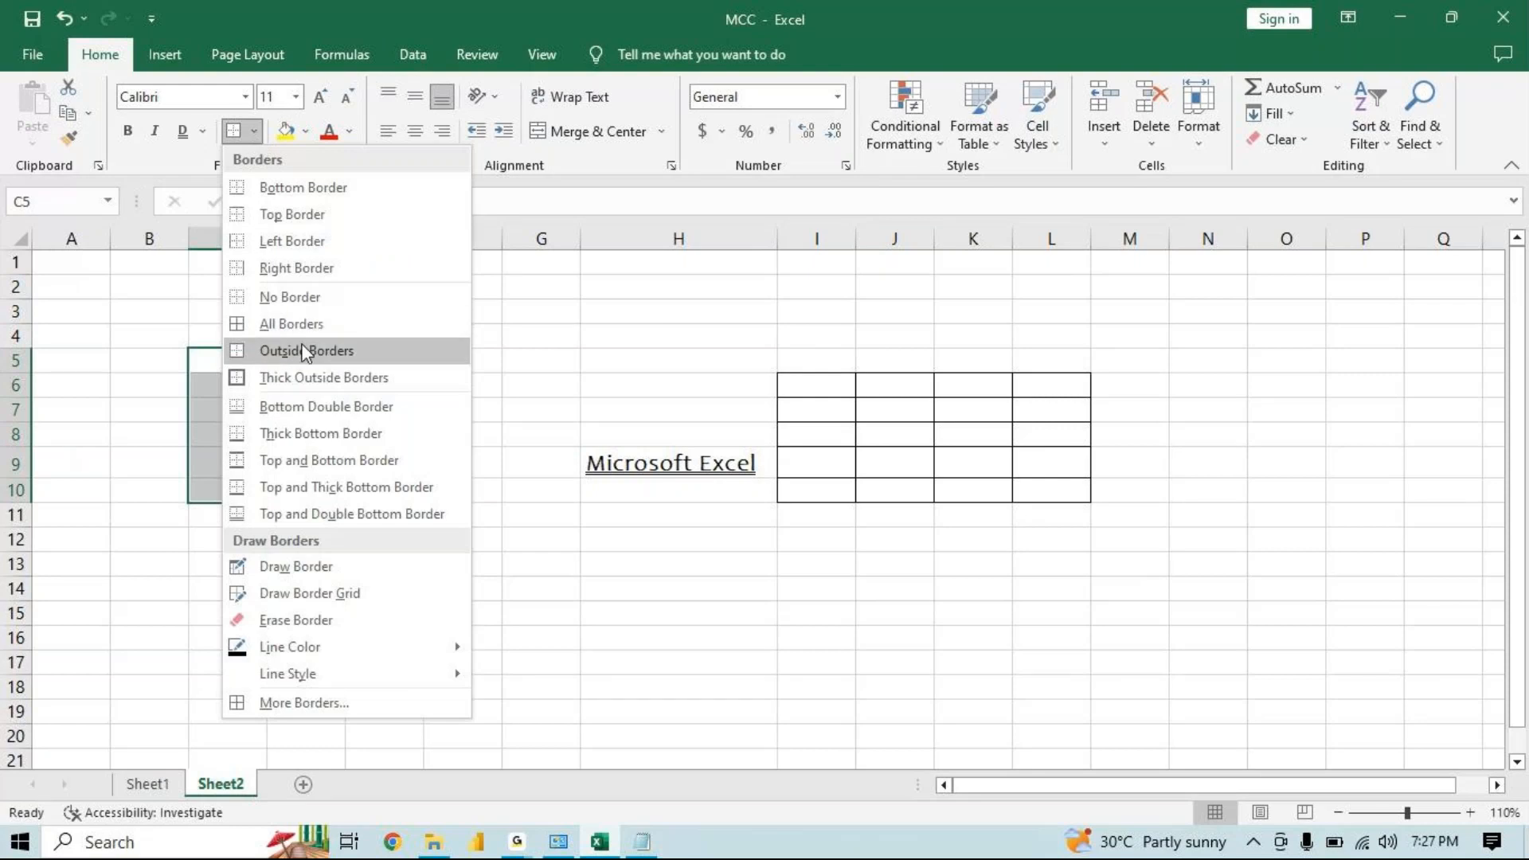
pyautogui.click(308, 350)
pyautogui.click(232, 367)
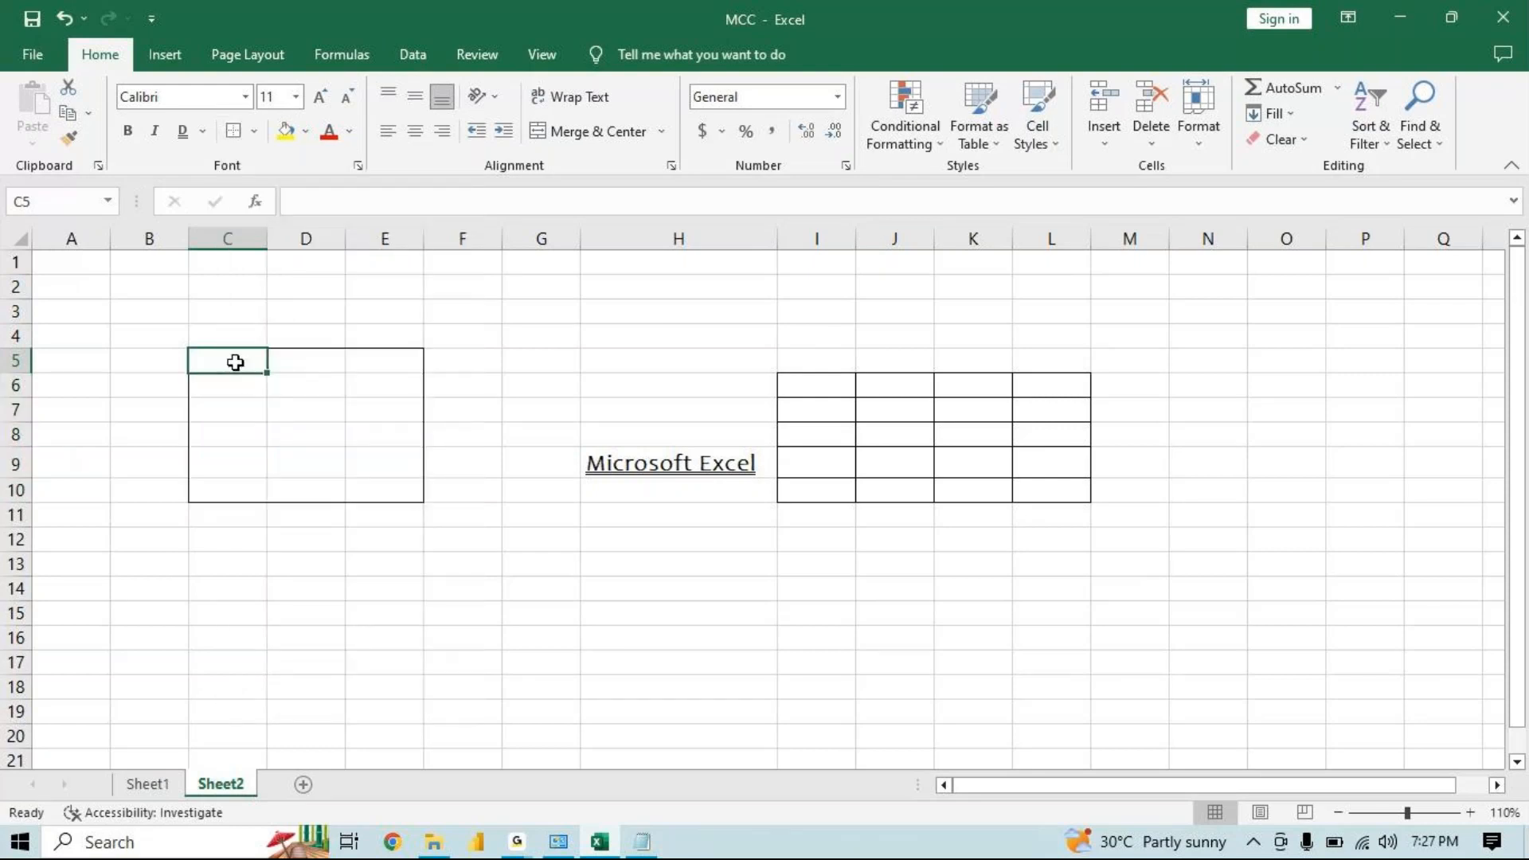
# Give the range C5:E10 thick outside borders, then a top and double bottom border
pyautogui.moveTo(235, 363); pyautogui.dragTo(365, 485)
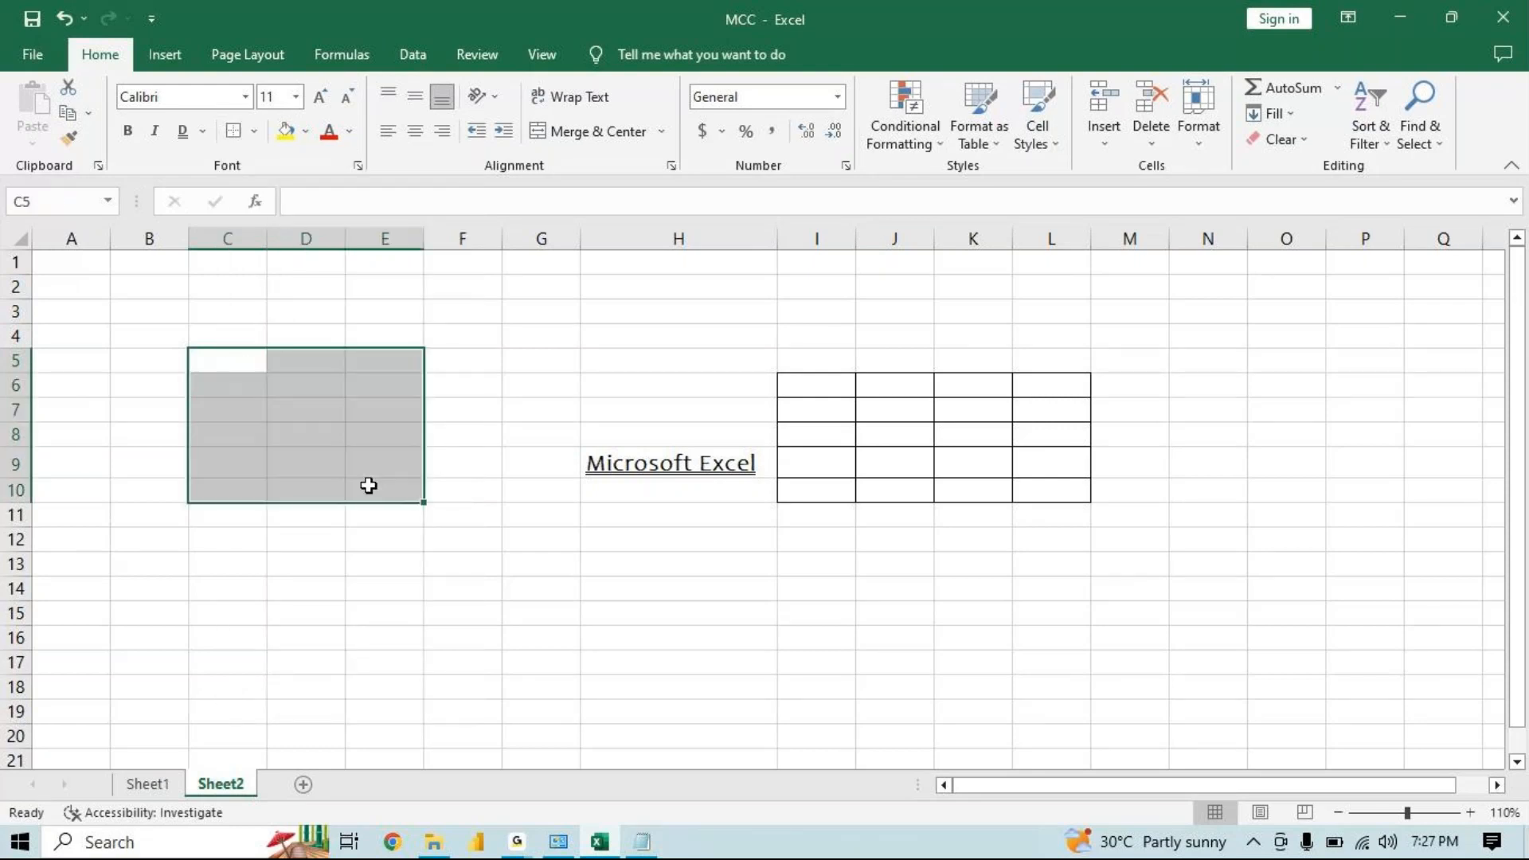
pyautogui.click(253, 136)
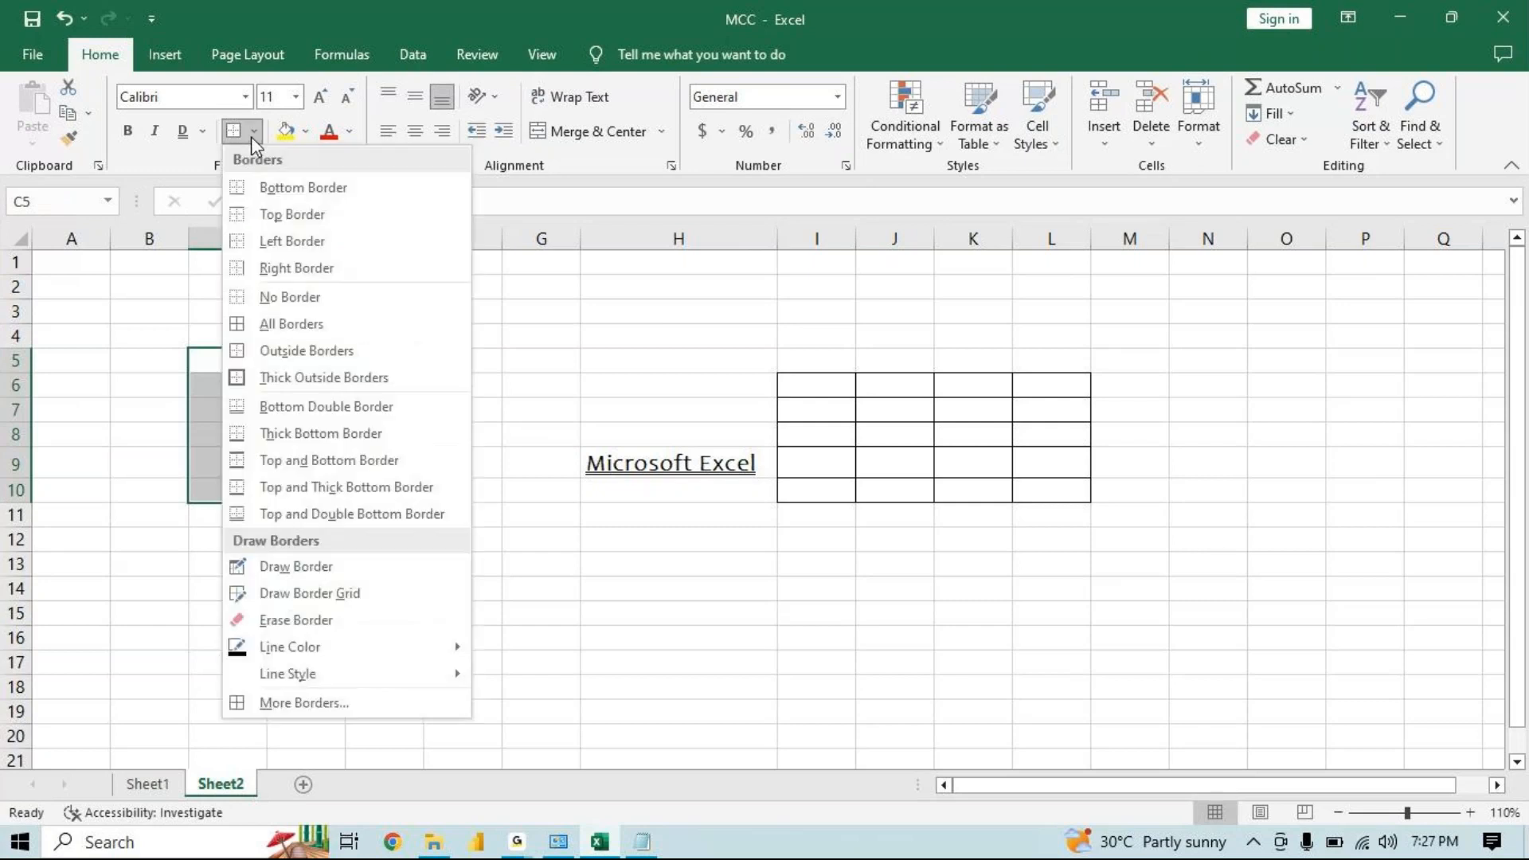
pyautogui.click(255, 371)
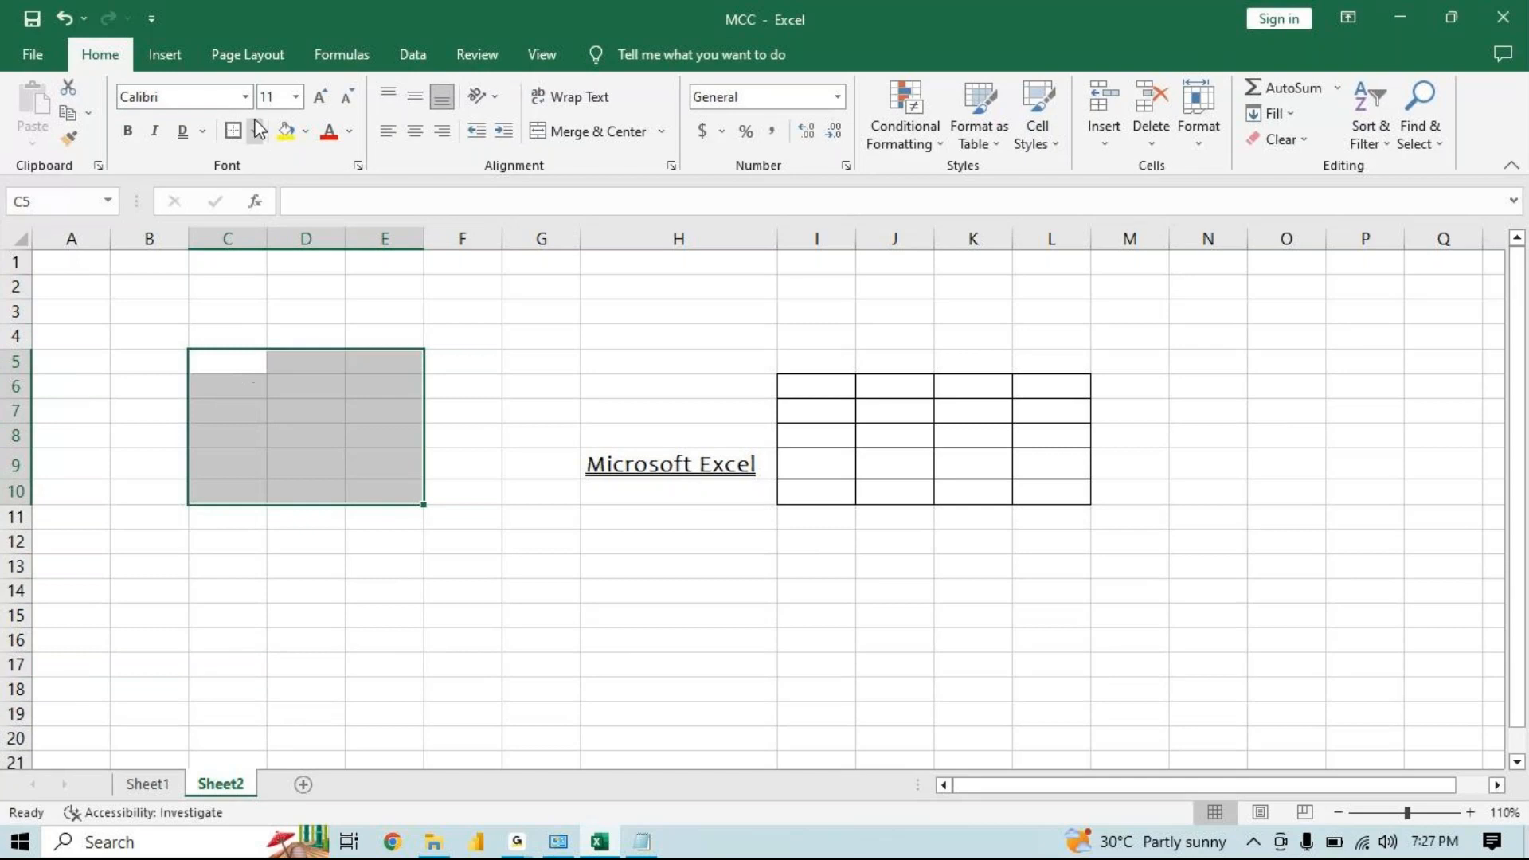
pyautogui.click(257, 131)
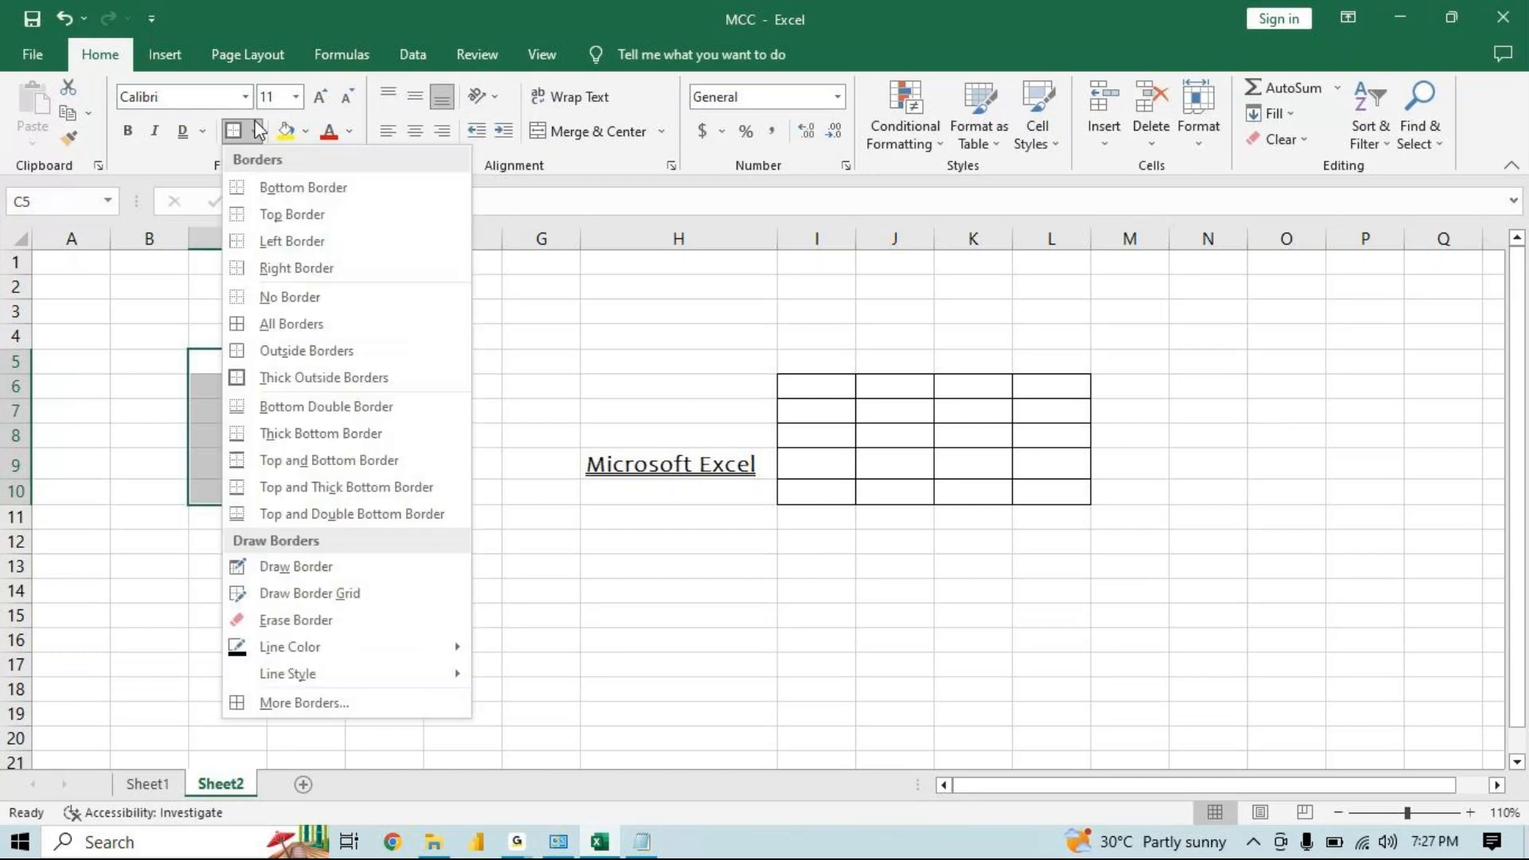
pyautogui.click(294, 511)
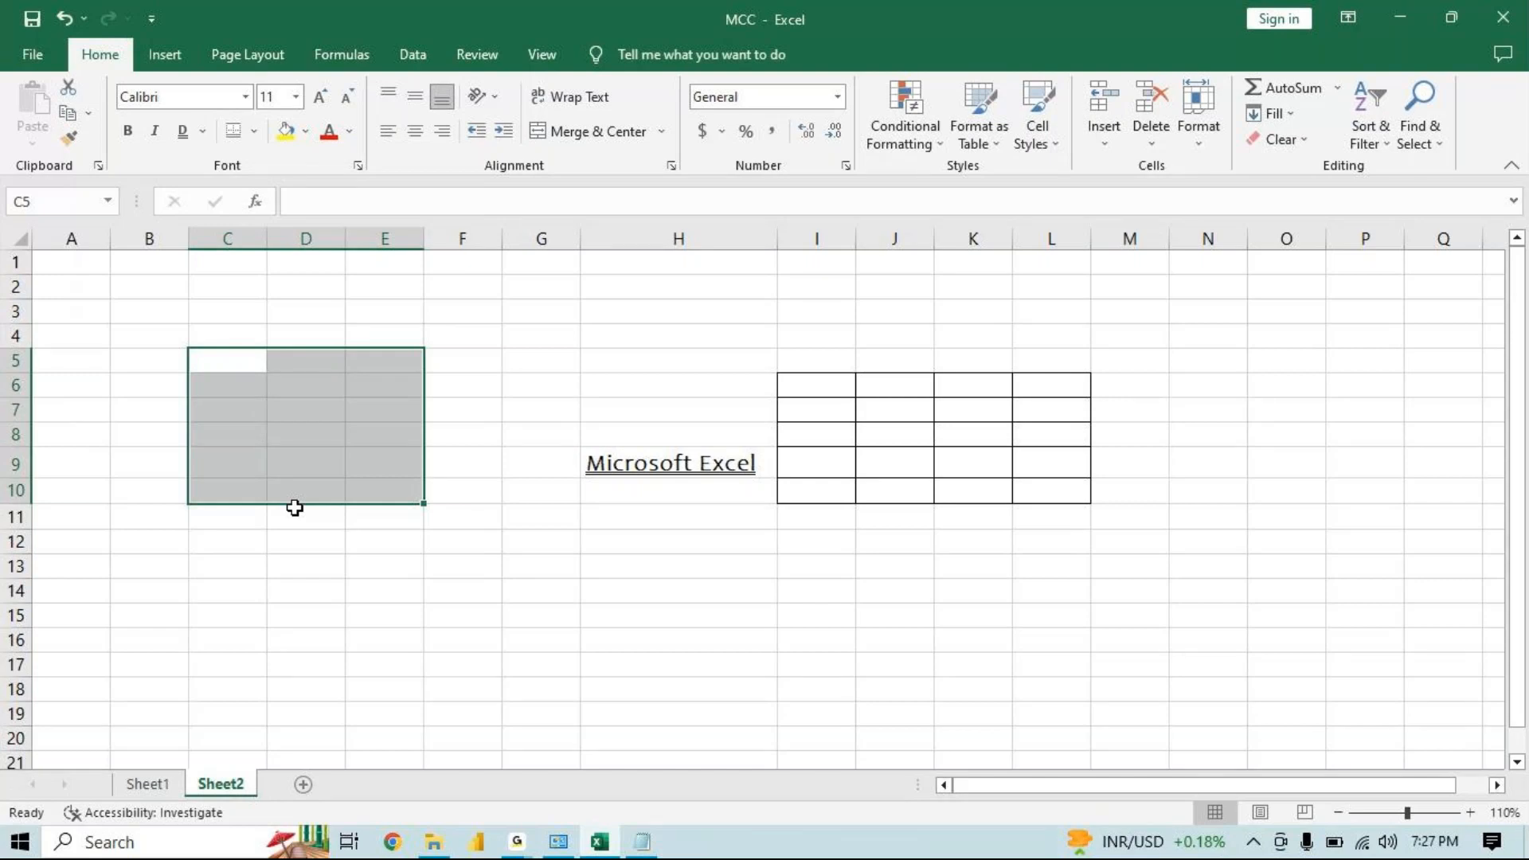
# Draw a border around the range F12:H17 with the Draw Border tool
pyautogui.click(253, 130)
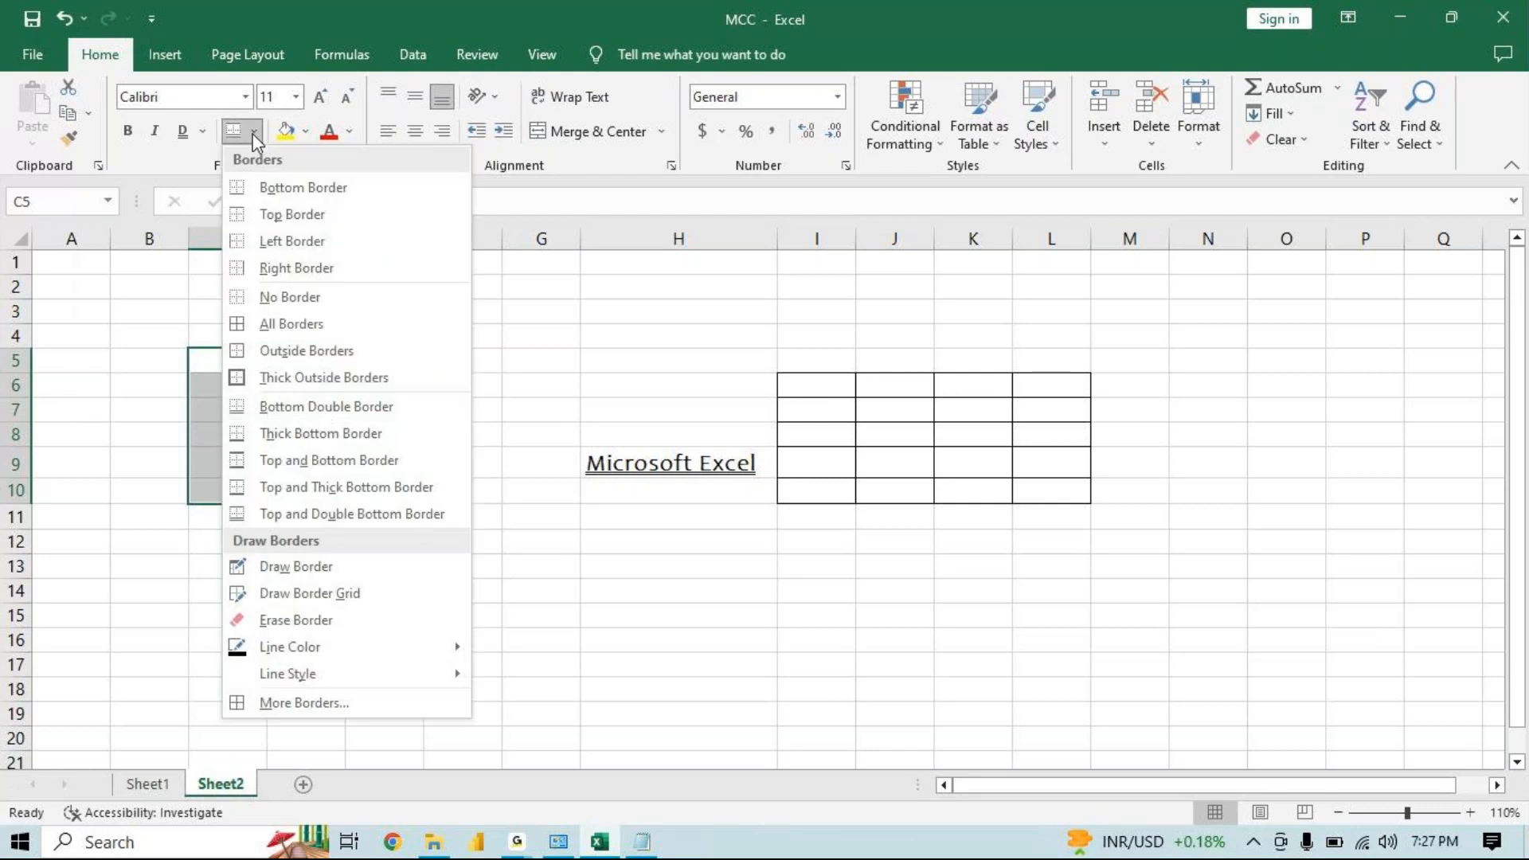
pyautogui.click(320, 566)
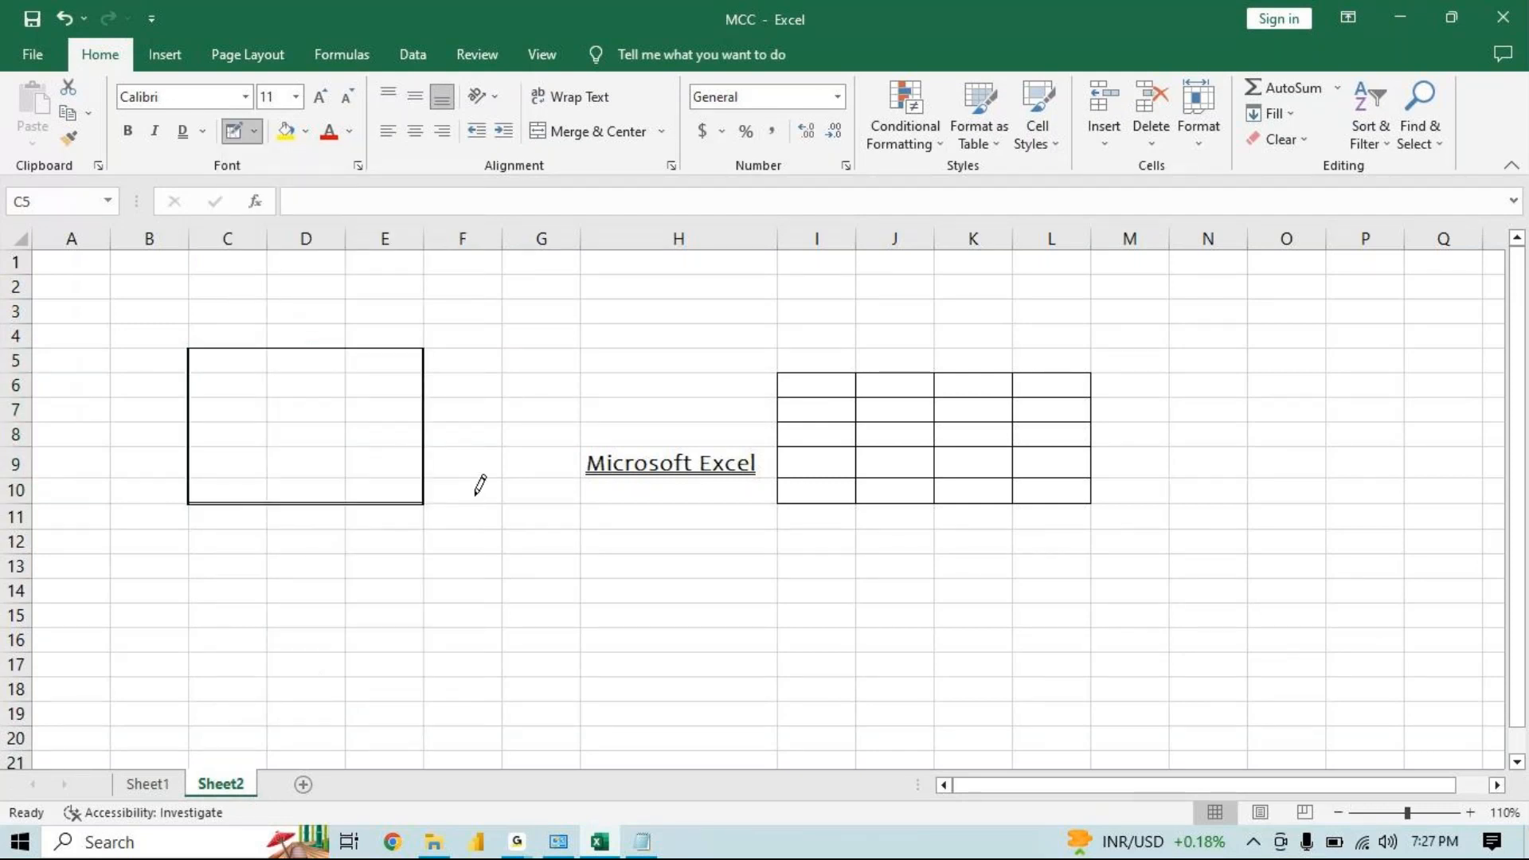
pyautogui.moveTo(482, 527); pyautogui.dragTo(660, 674)
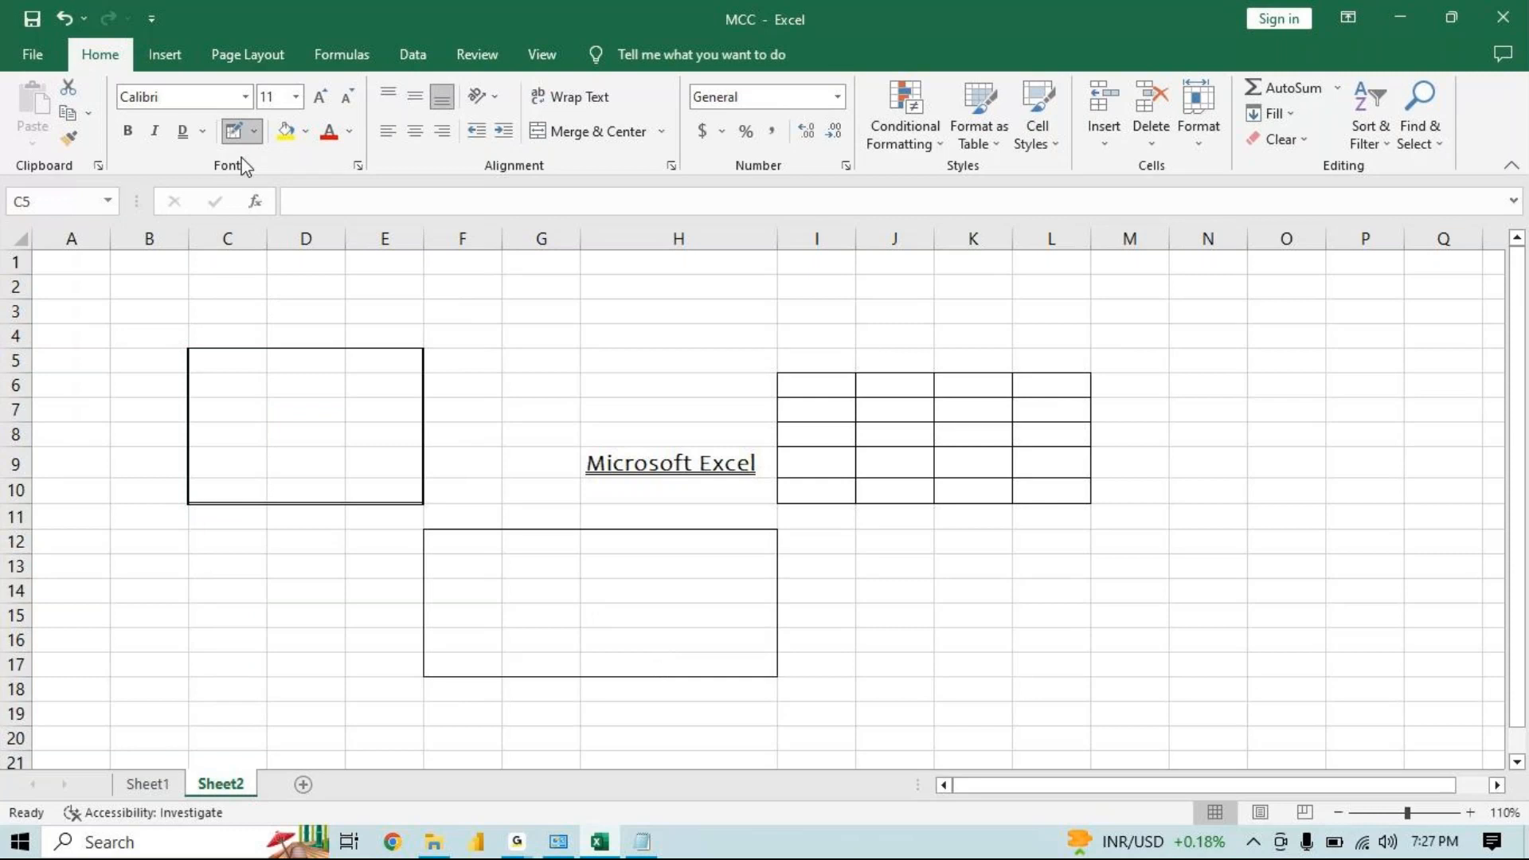
# Draw a border grid across the range F12:I17 with Draw Border Grid
pyautogui.click(254, 130)
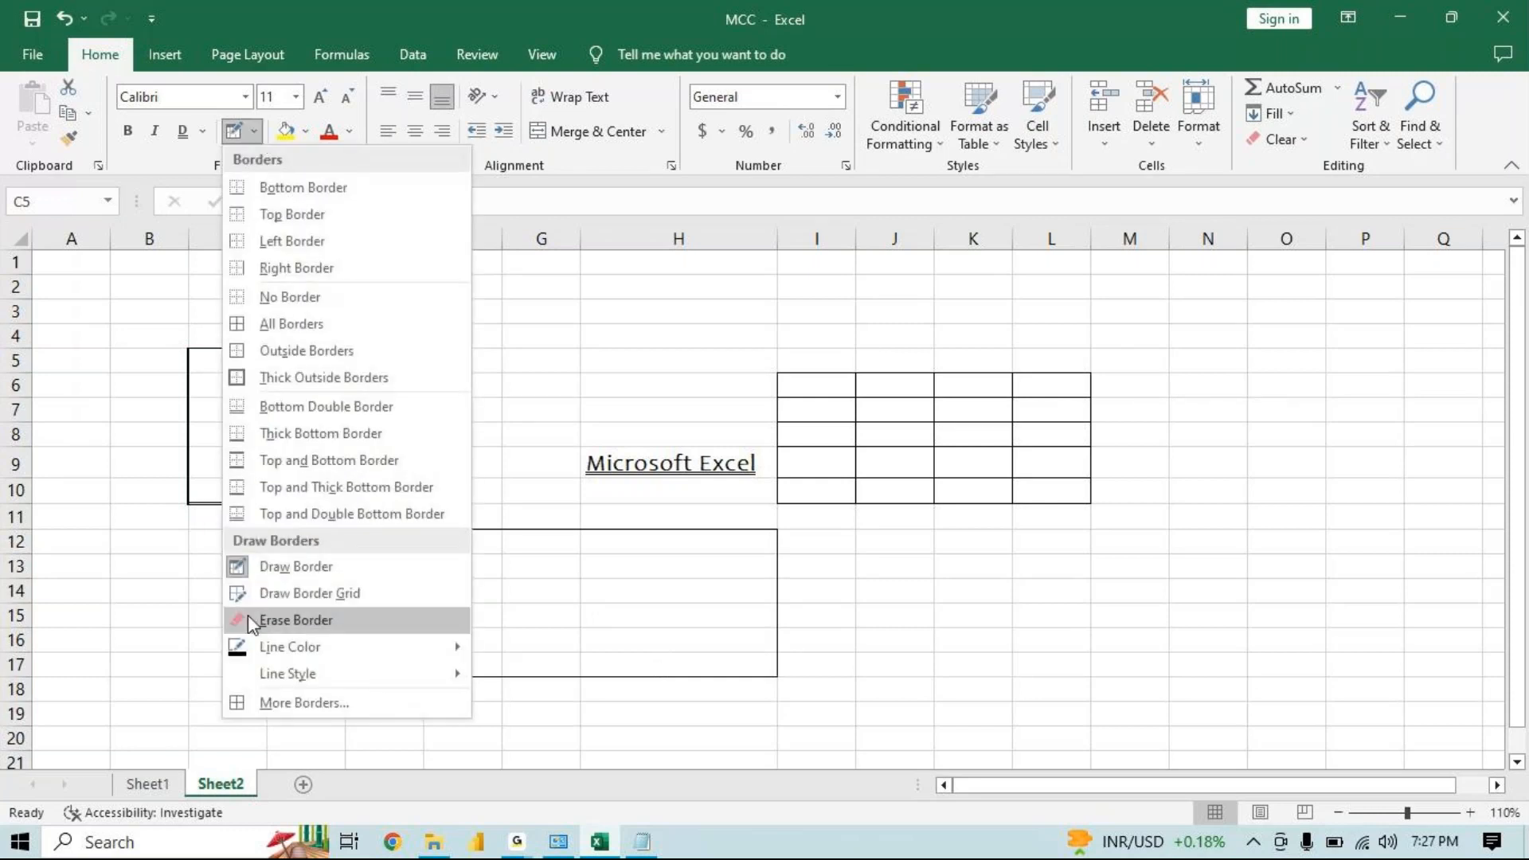
pyautogui.click(275, 593)
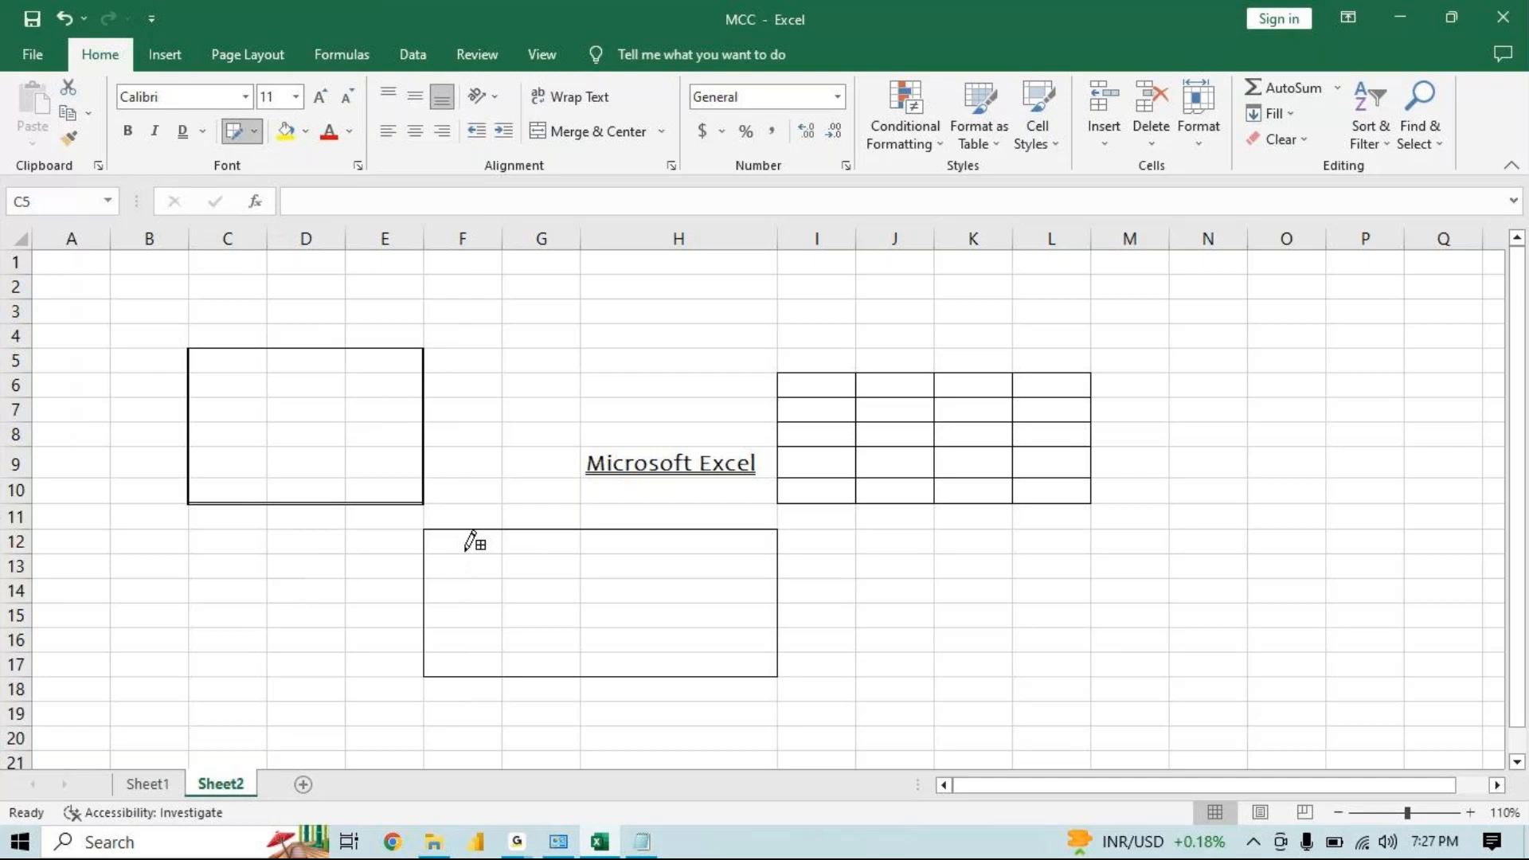
pyautogui.moveTo(467, 548)
pyautogui.mouseDown()
pyautogui.moveTo(742, 712)
pyautogui.moveTo(851, 676)
pyautogui.mouseUp()
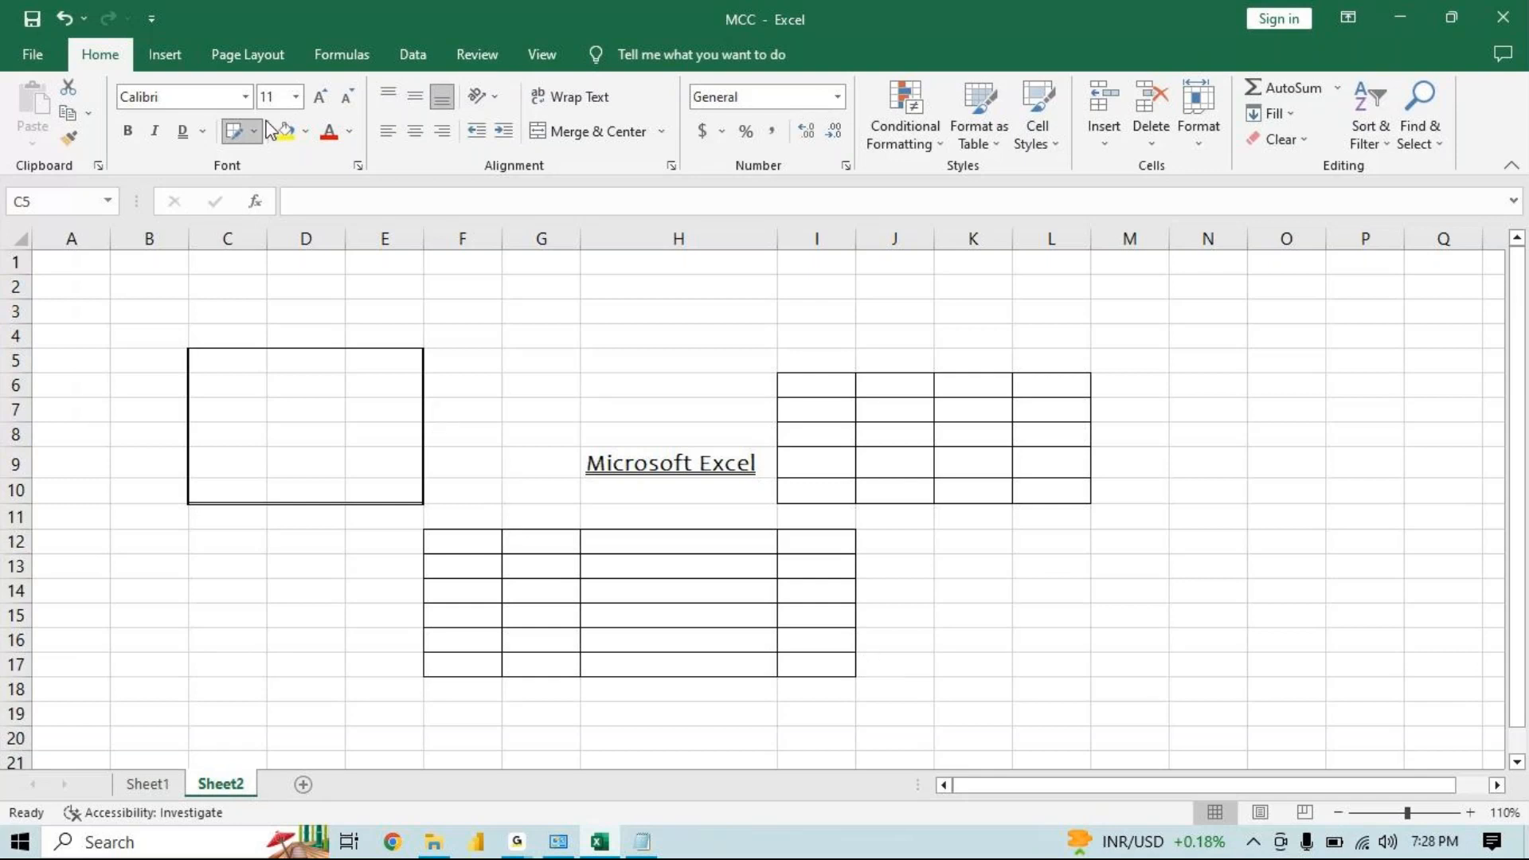
# Erase all borders across the range C4:L18 with Erase Border
pyautogui.click(256, 131)
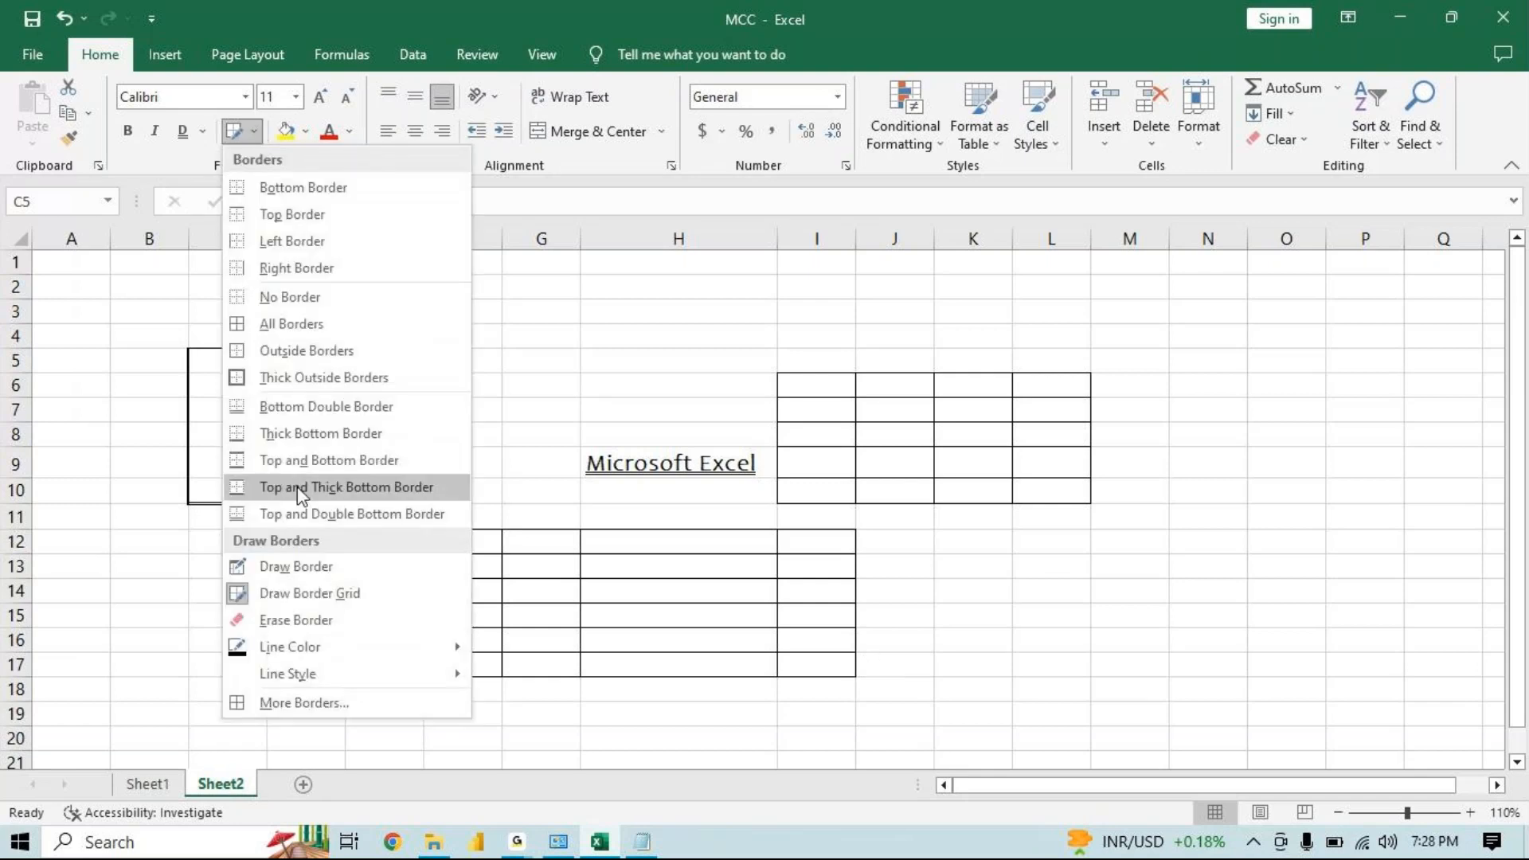
pyautogui.click(294, 619)
pyautogui.moveTo(243, 335)
pyautogui.mouseDown()
pyautogui.moveTo(560, 539)
pyautogui.moveTo(972, 608)
pyautogui.moveTo(1050, 705)
pyautogui.mouseUp()
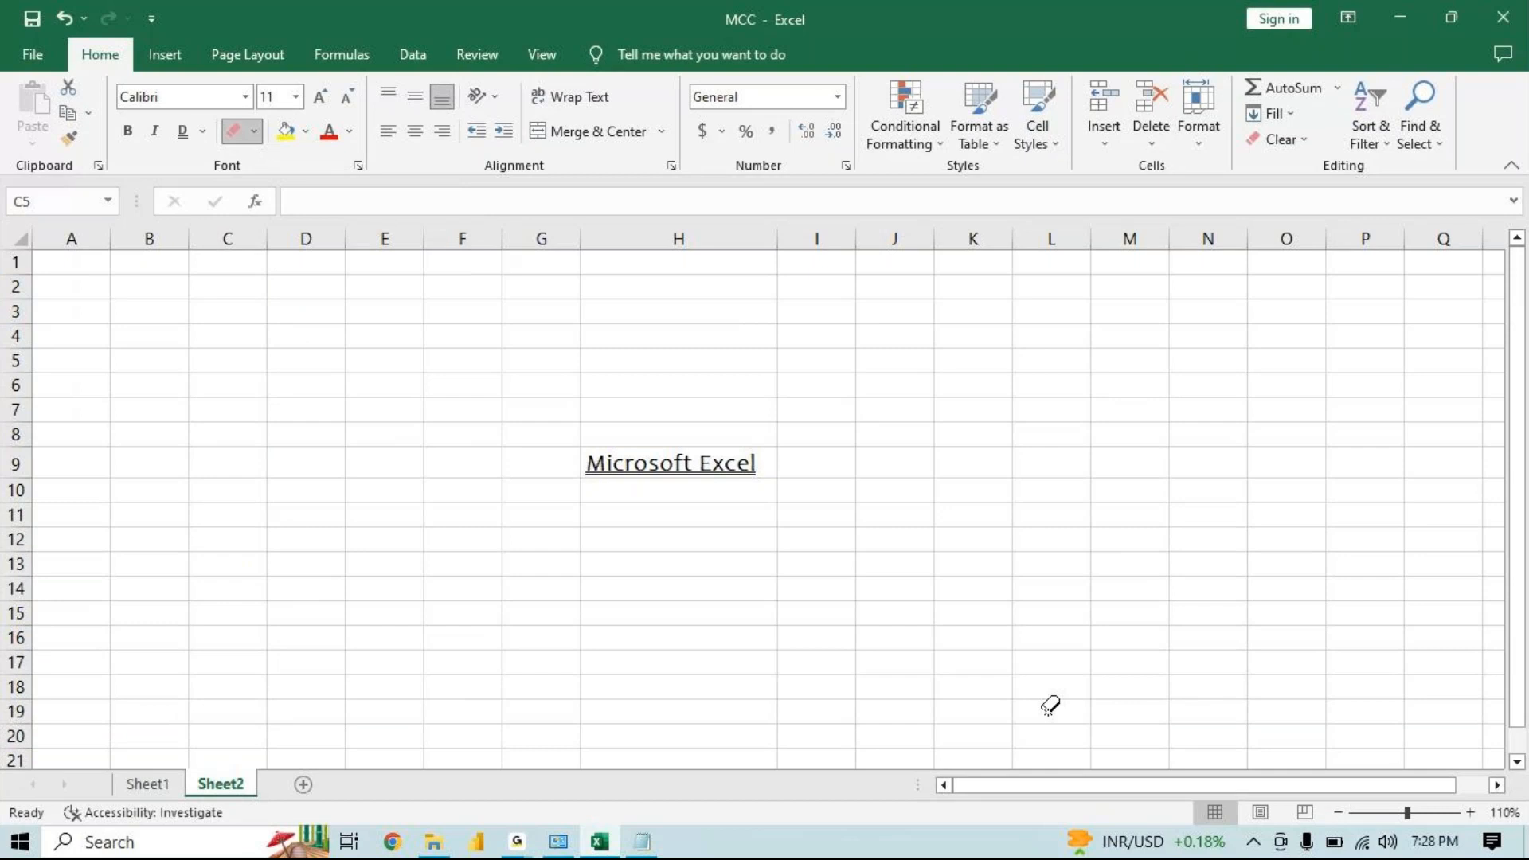
# Set the border line color to Light Blue and draw a border grid over F4:J17
pyautogui.click(256, 121)
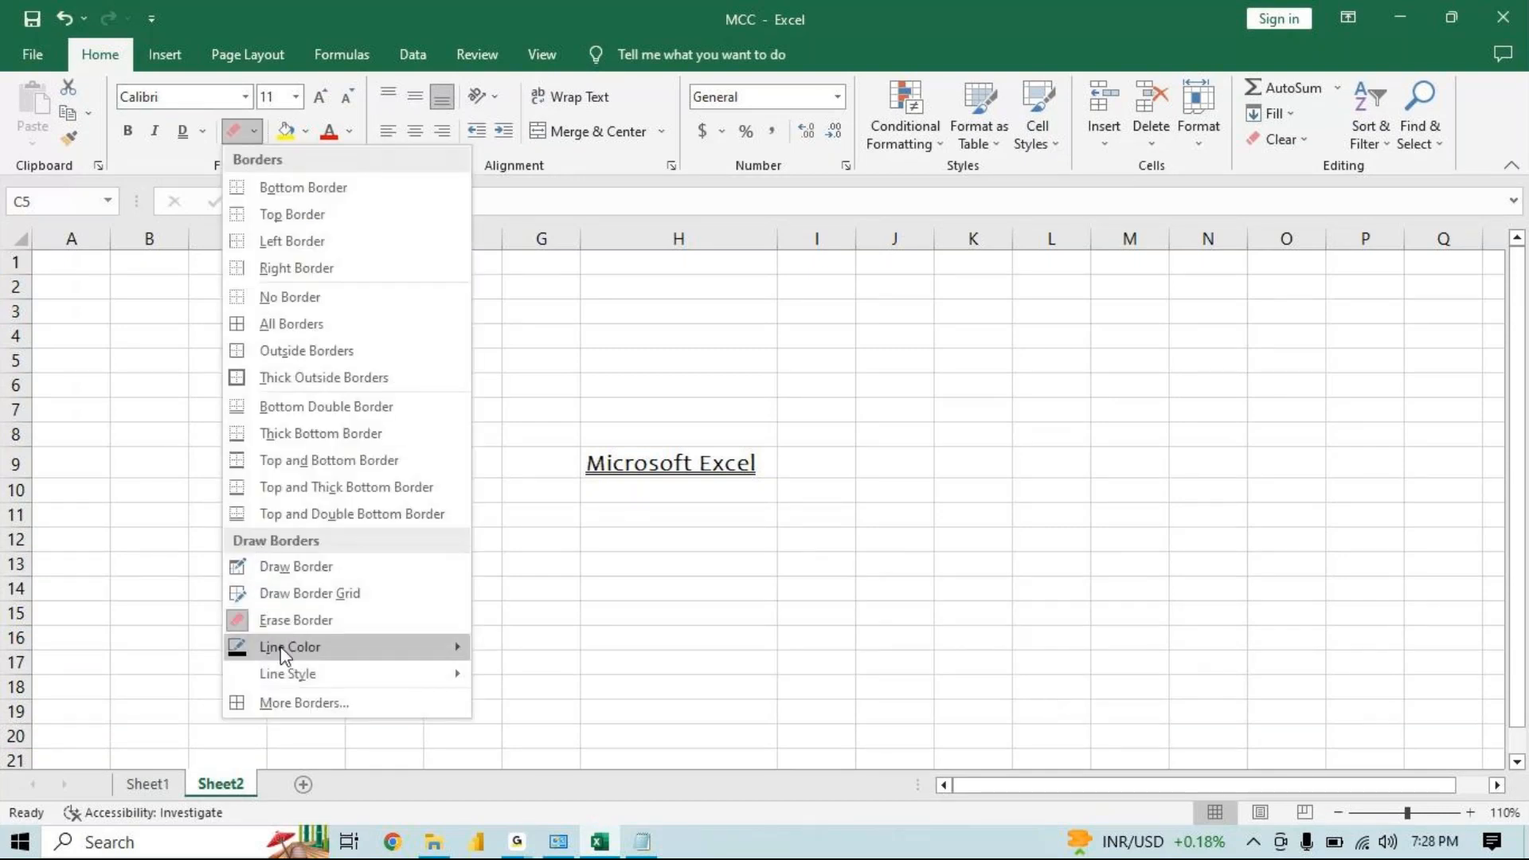
pyautogui.moveTo(283, 651)
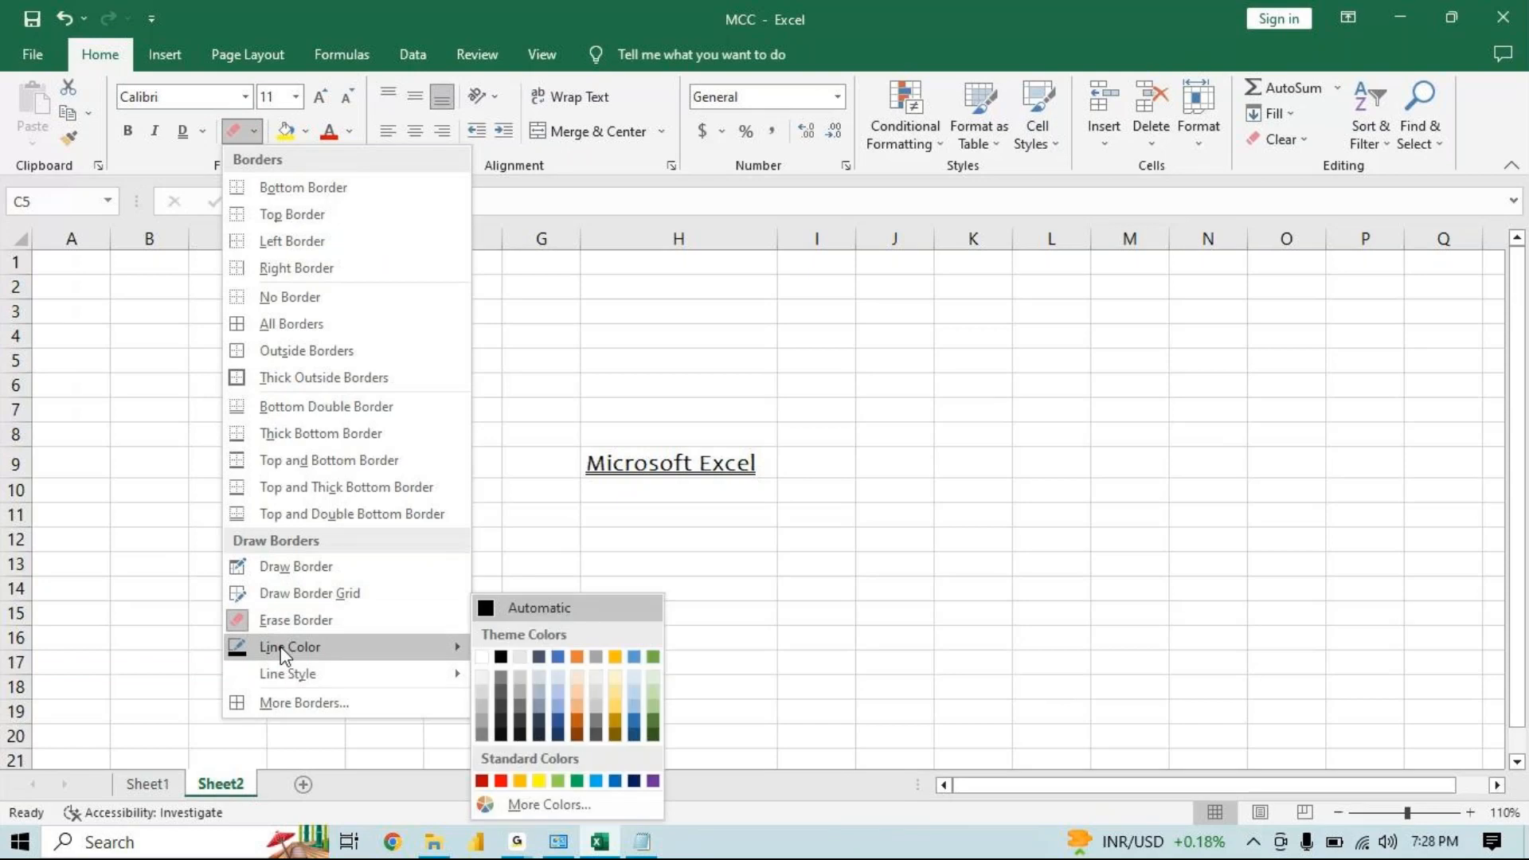
pyautogui.click(599, 782)
pyautogui.moveTo(488, 328); pyautogui.dragTo(908, 657)
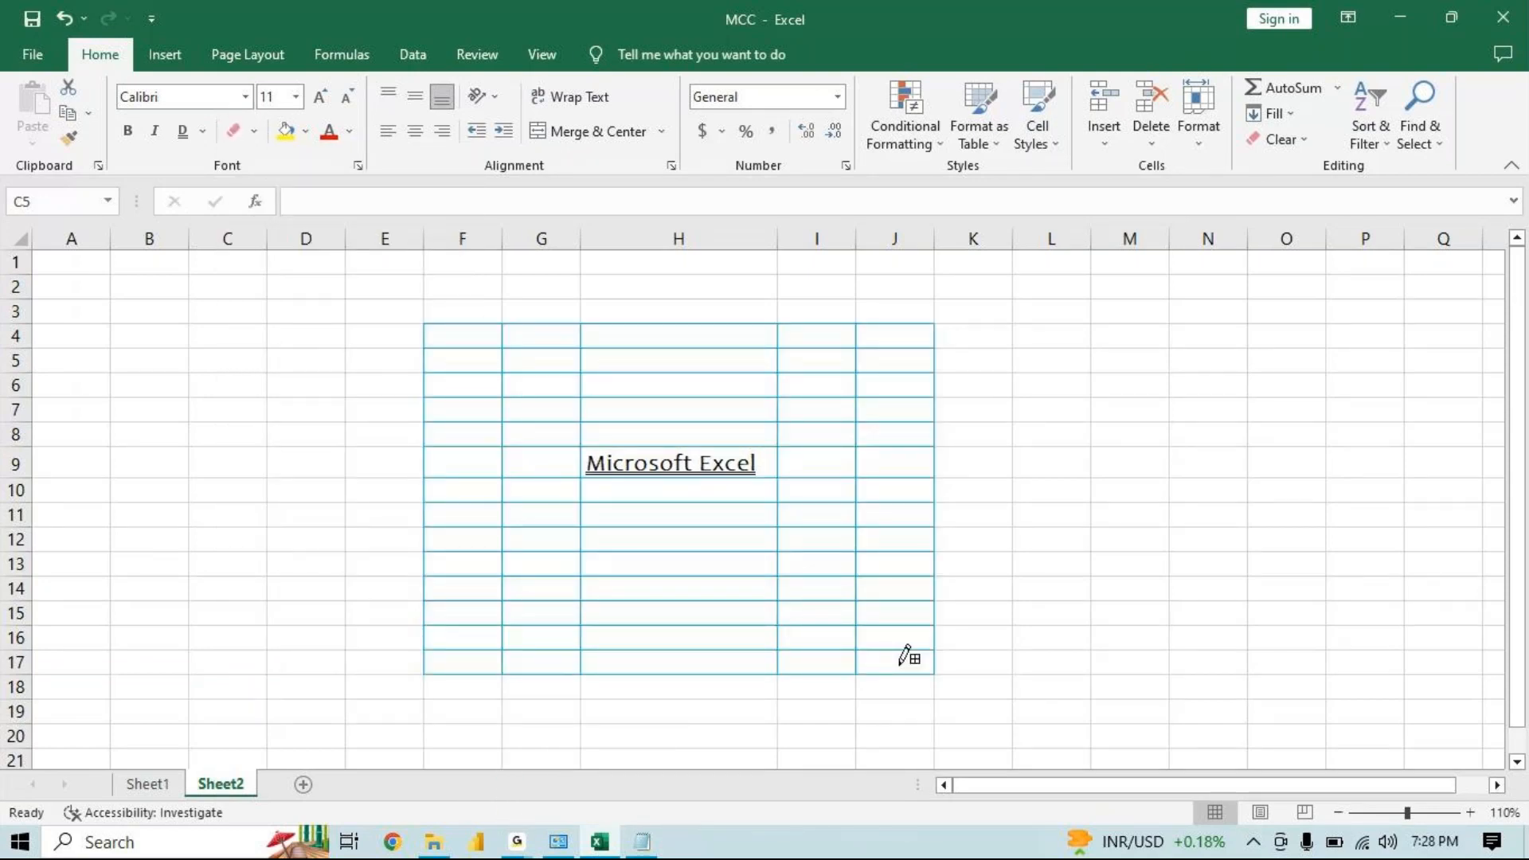
# Set the border line style to dash-dot and draw a dashed border grid over D3:M19
pyautogui.click(304, 131)
pyautogui.click(255, 132)
pyautogui.click(256, 132)
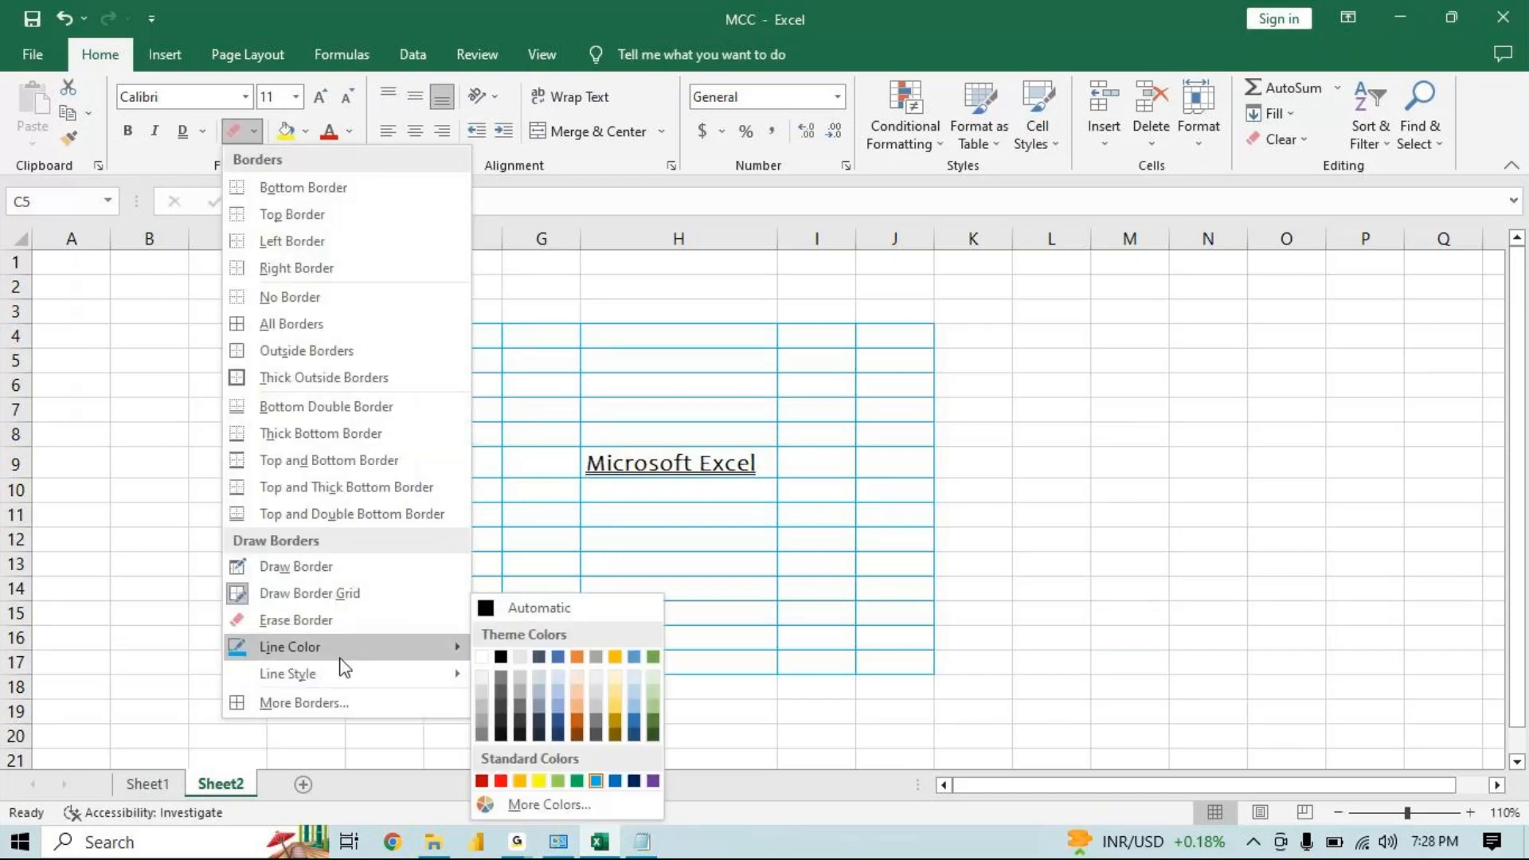
pyautogui.moveTo(446, 674)
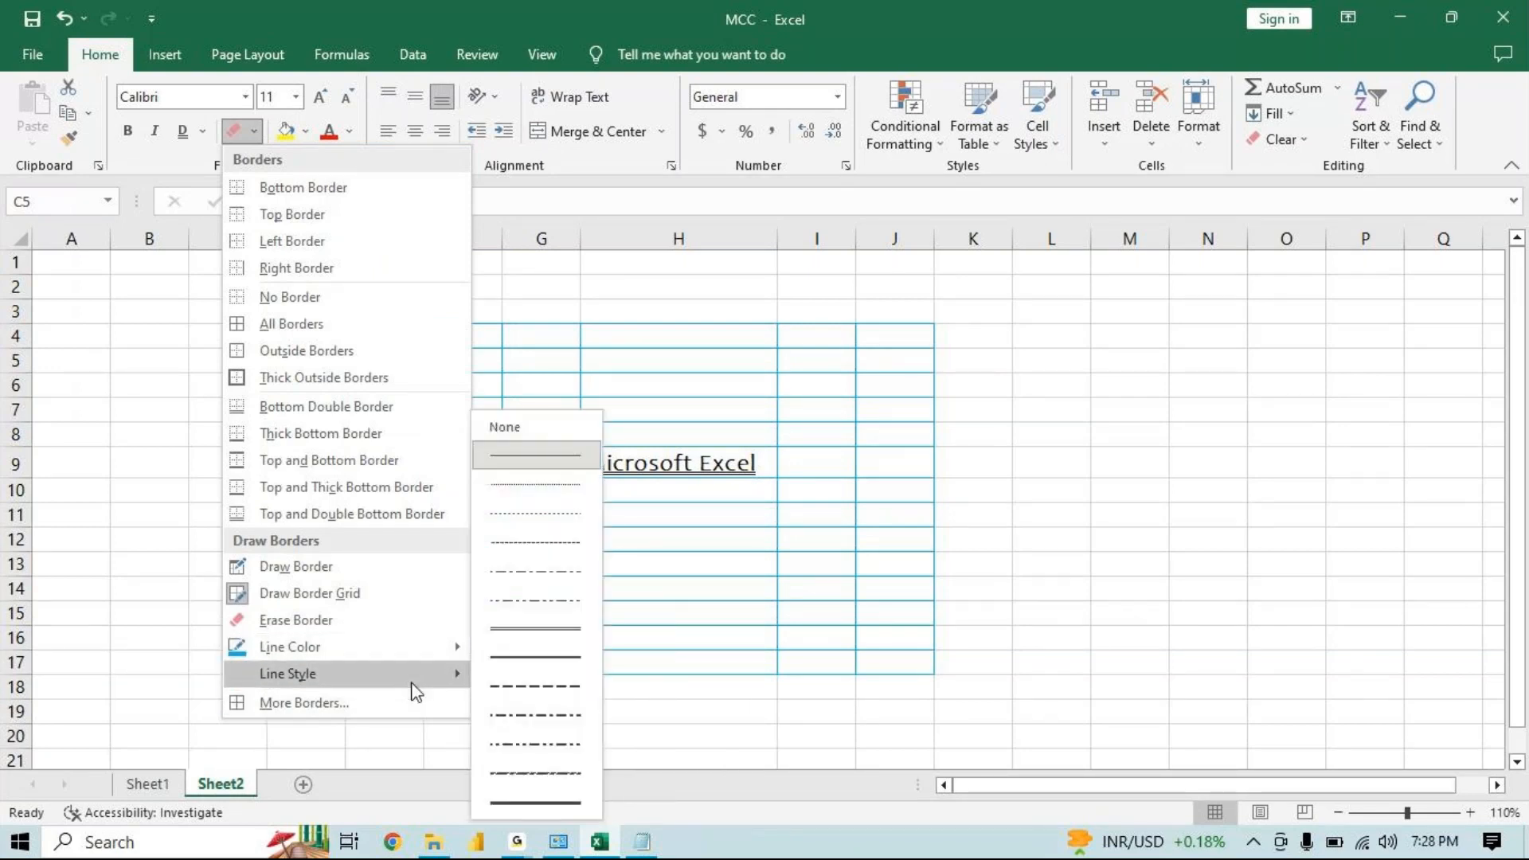
pyautogui.click(519, 771)
pyautogui.moveTo(456, 297)
pyautogui.mouseDown()
pyautogui.moveTo(934, 650)
pyautogui.moveTo(1142, 714)
pyautogui.mouseUp()
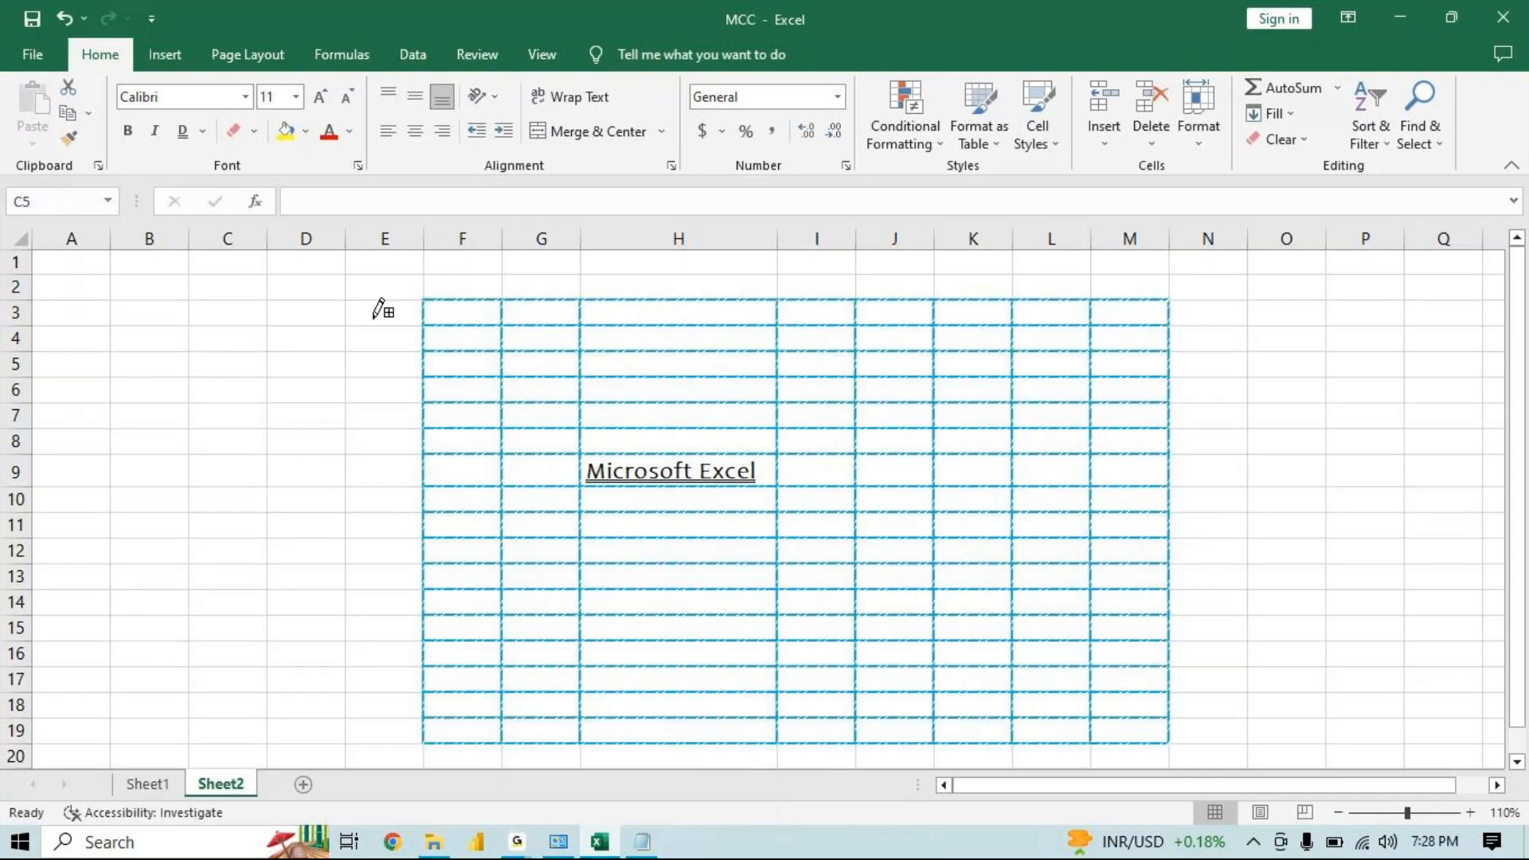
pyautogui.moveTo(369, 321); pyautogui.dragTo(273, 741)
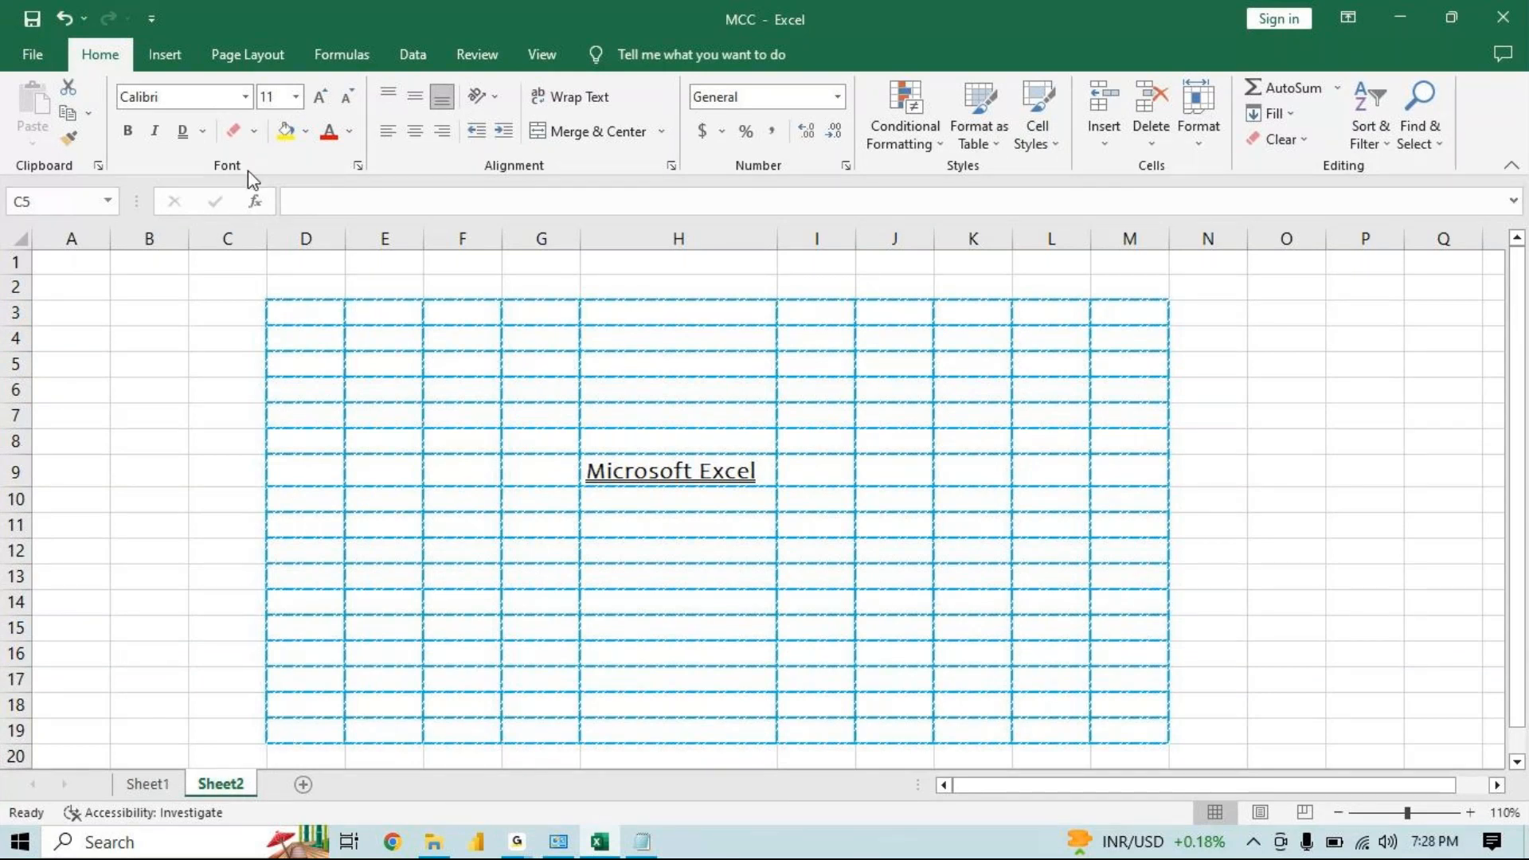
pyautogui.click(255, 131)
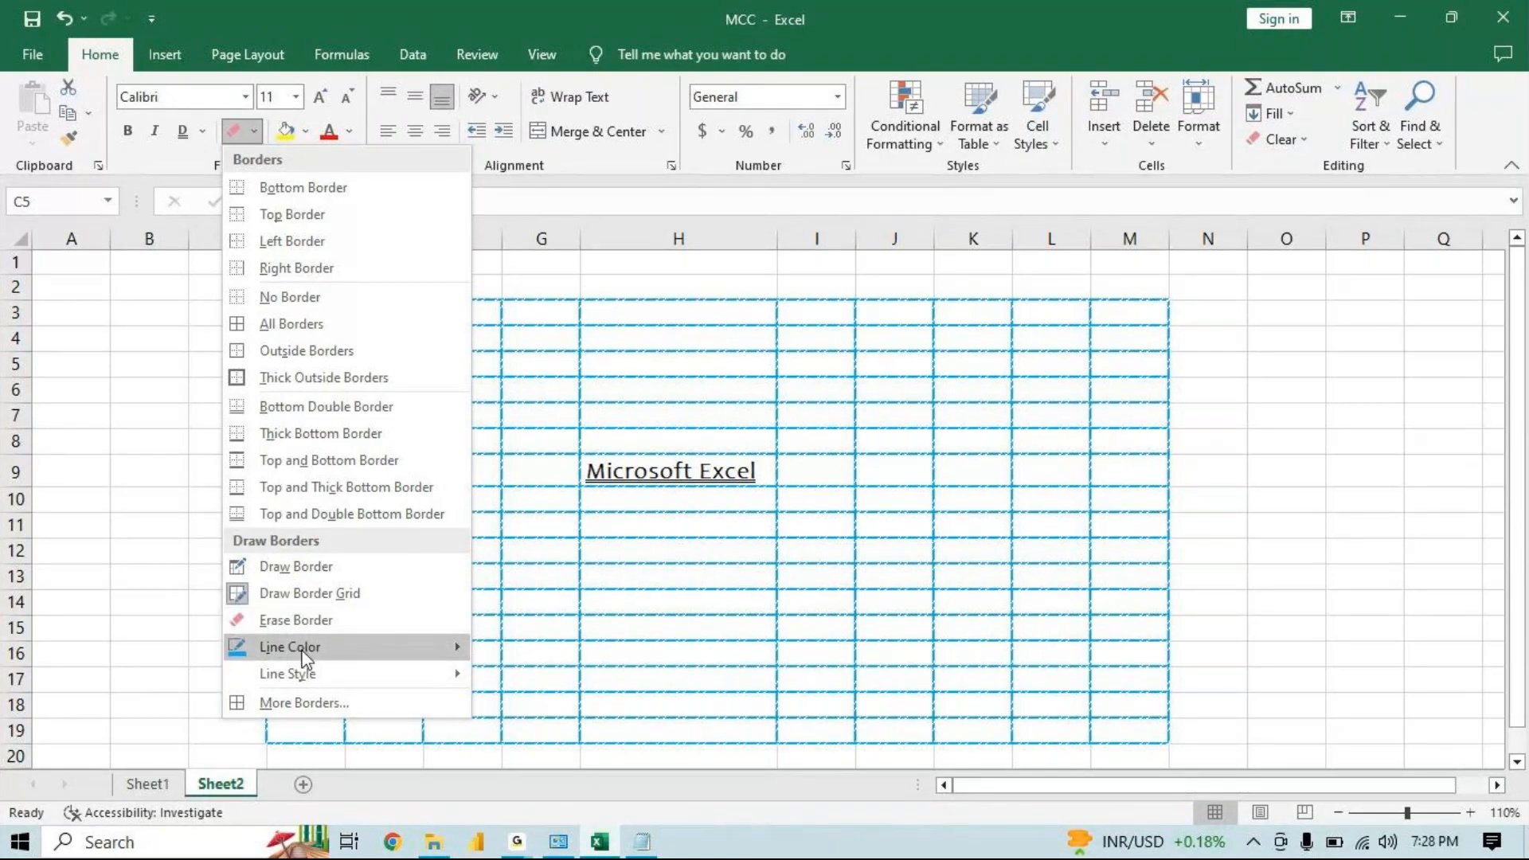
pyautogui.moveTo(305, 677)
pyautogui.click(343, 702)
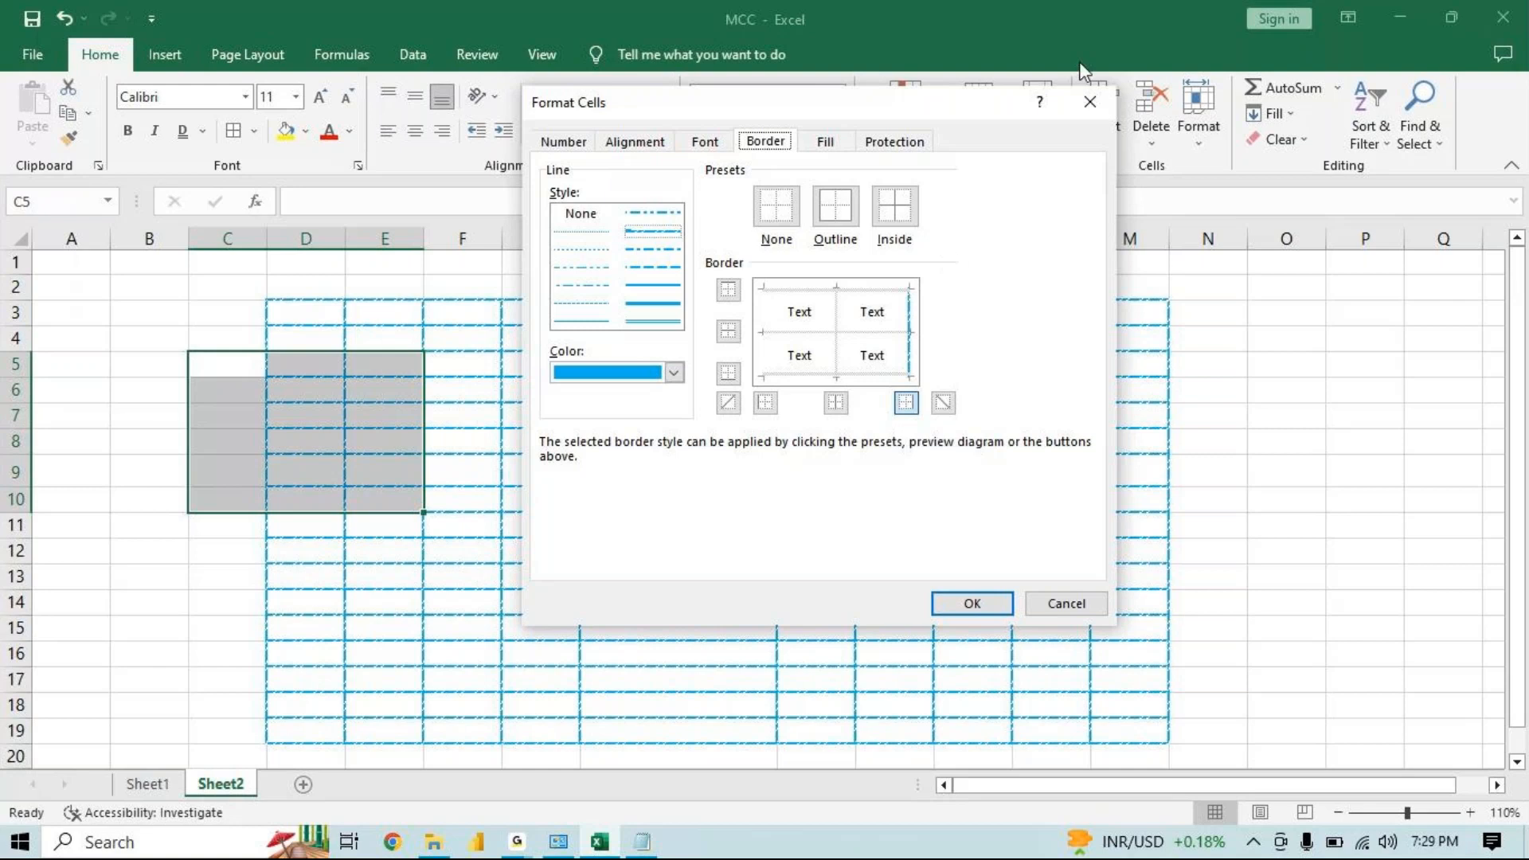
pyautogui.click(1104, 103)
# Erase all borders across the range D2:M19 with Erase Border
pyautogui.click(478, 288)
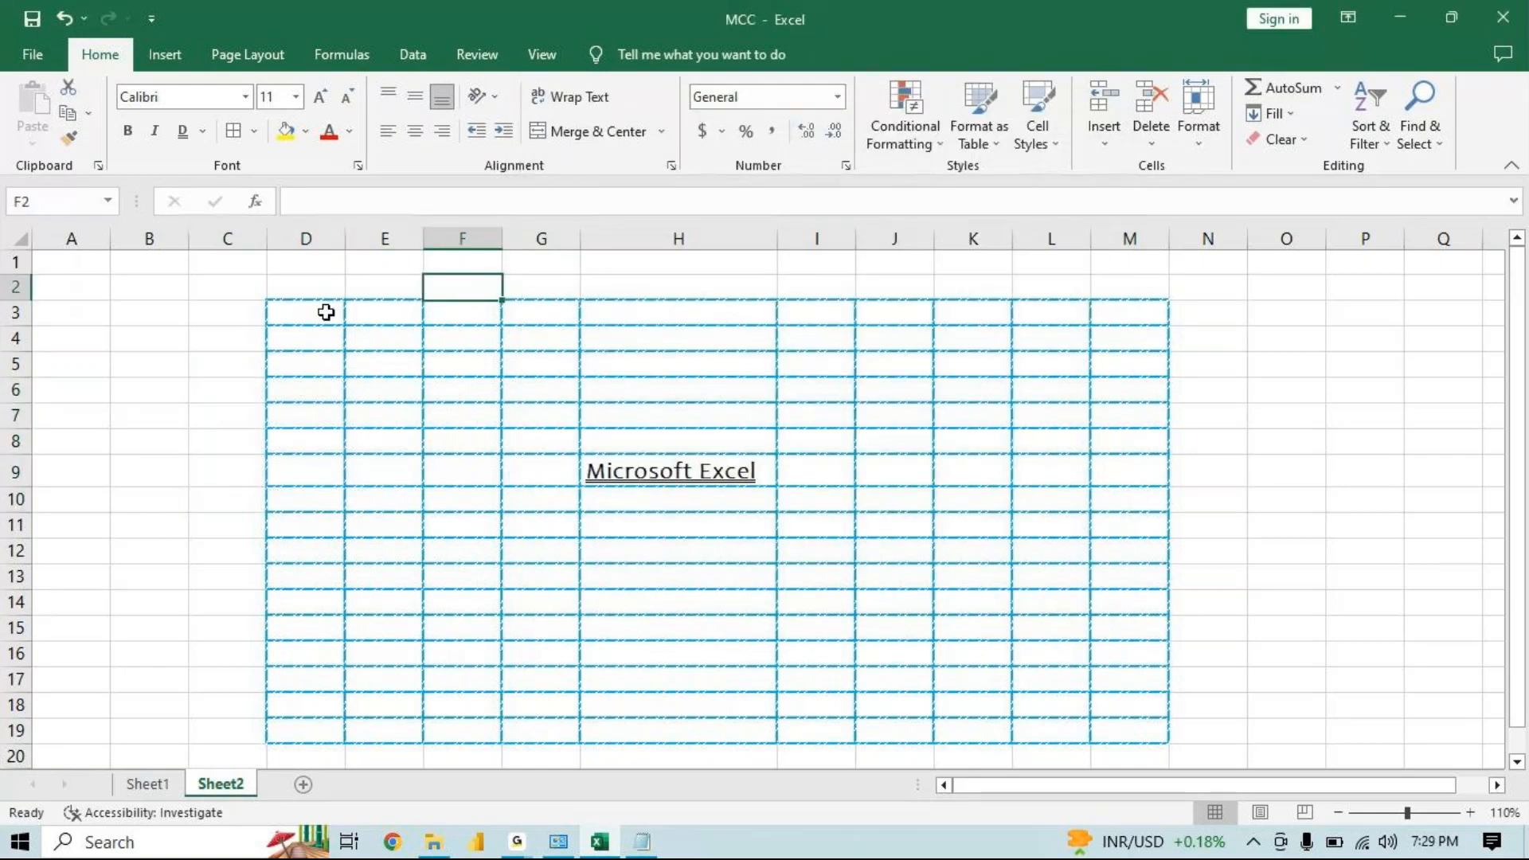
pyautogui.moveTo(313, 296); pyautogui.dragTo(1147, 733)
pyautogui.click(253, 131)
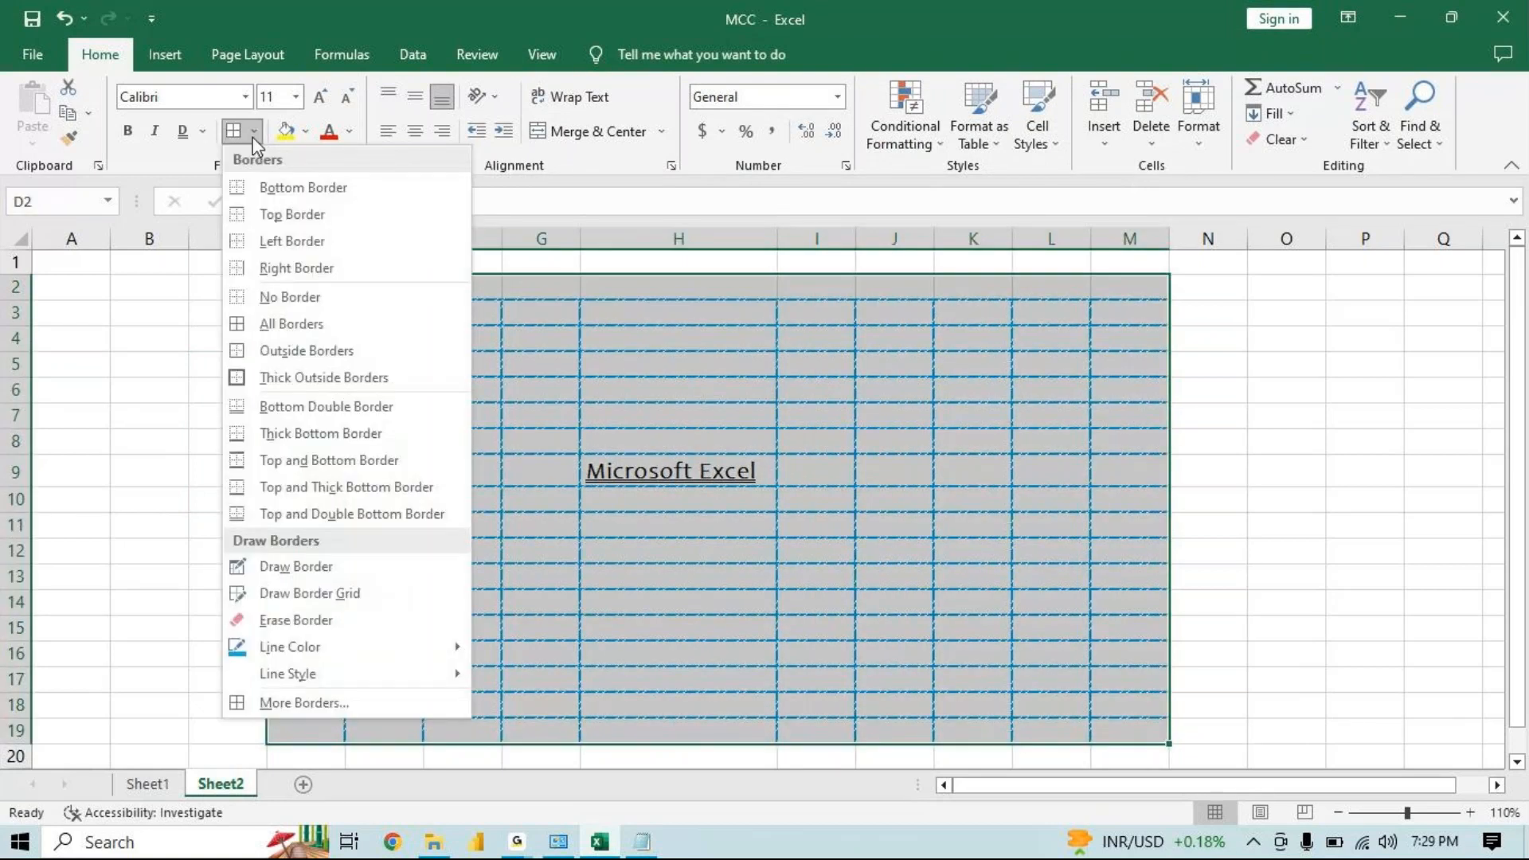
pyautogui.click(290, 620)
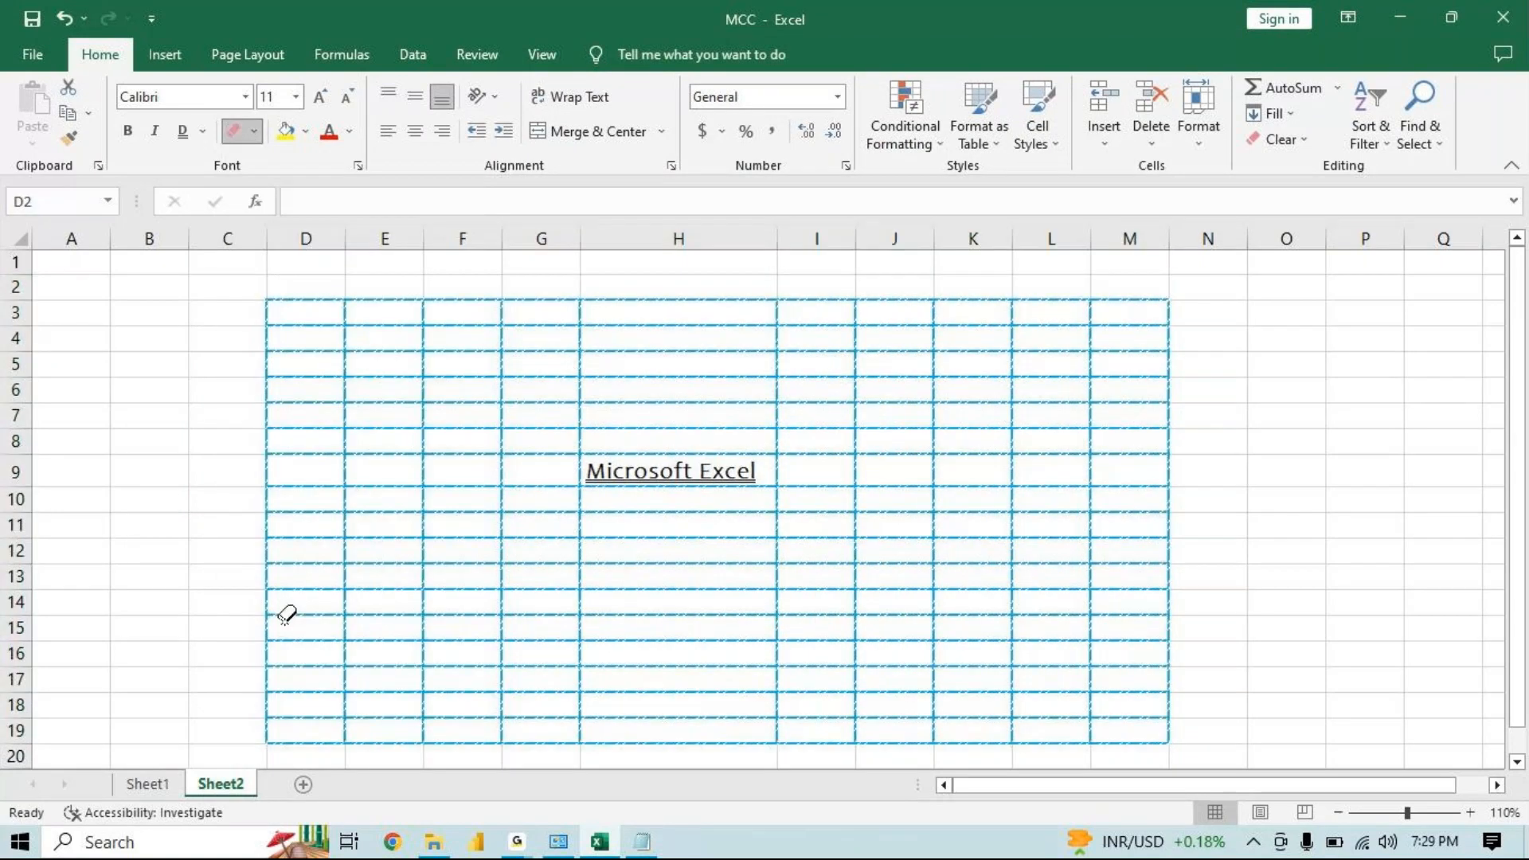
pyautogui.moveTo(275, 279); pyautogui.dragTo(1180, 747)
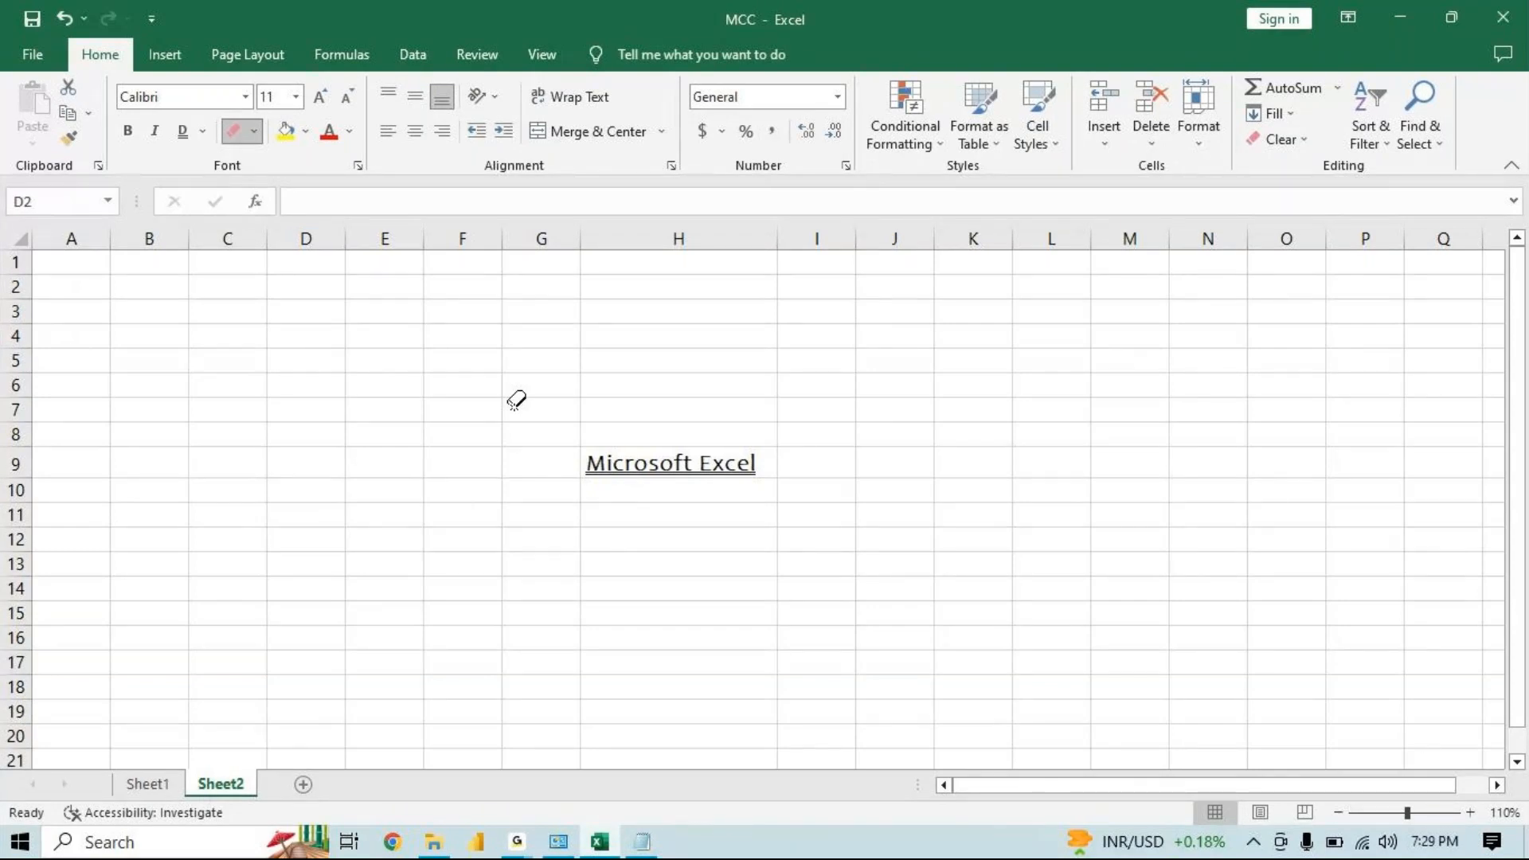
pyautogui.press('Escape')
# Fill cell H9 with the Orange standard color
pyautogui.click(694, 465)
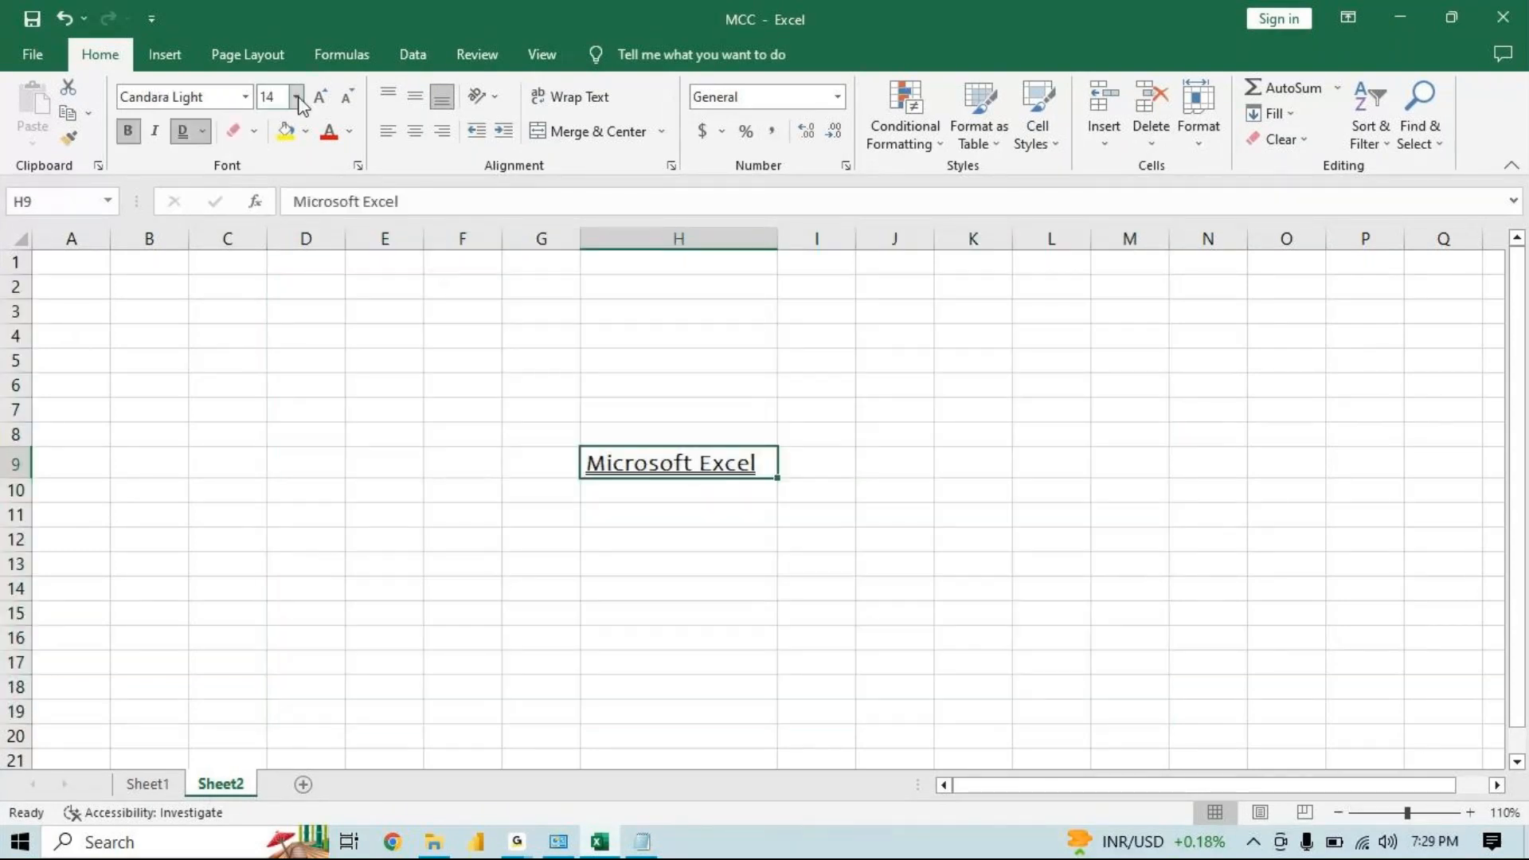
pyautogui.click(285, 131)
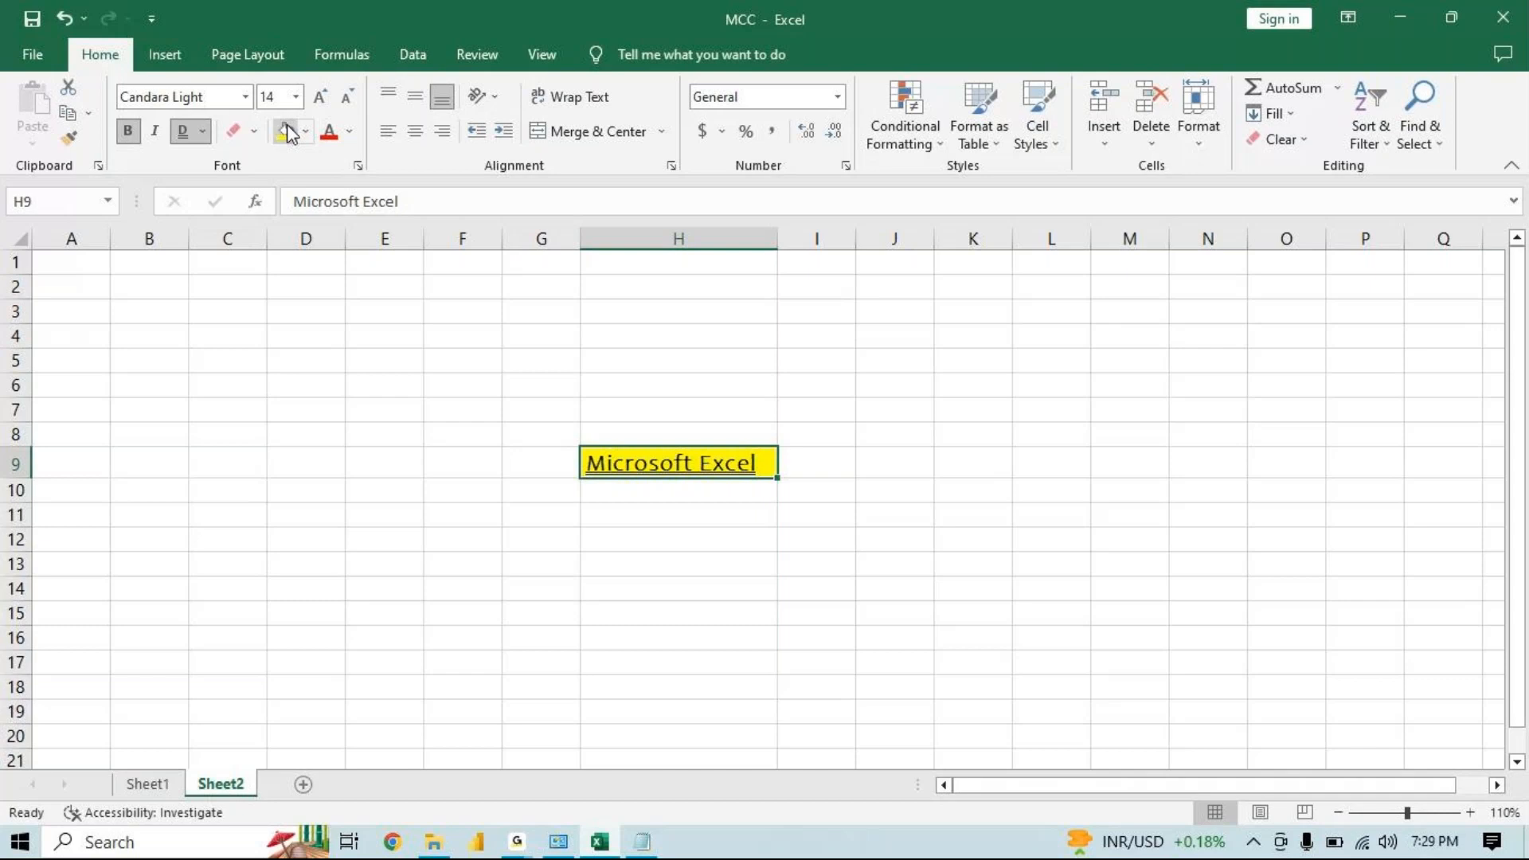
pyautogui.click(307, 132)
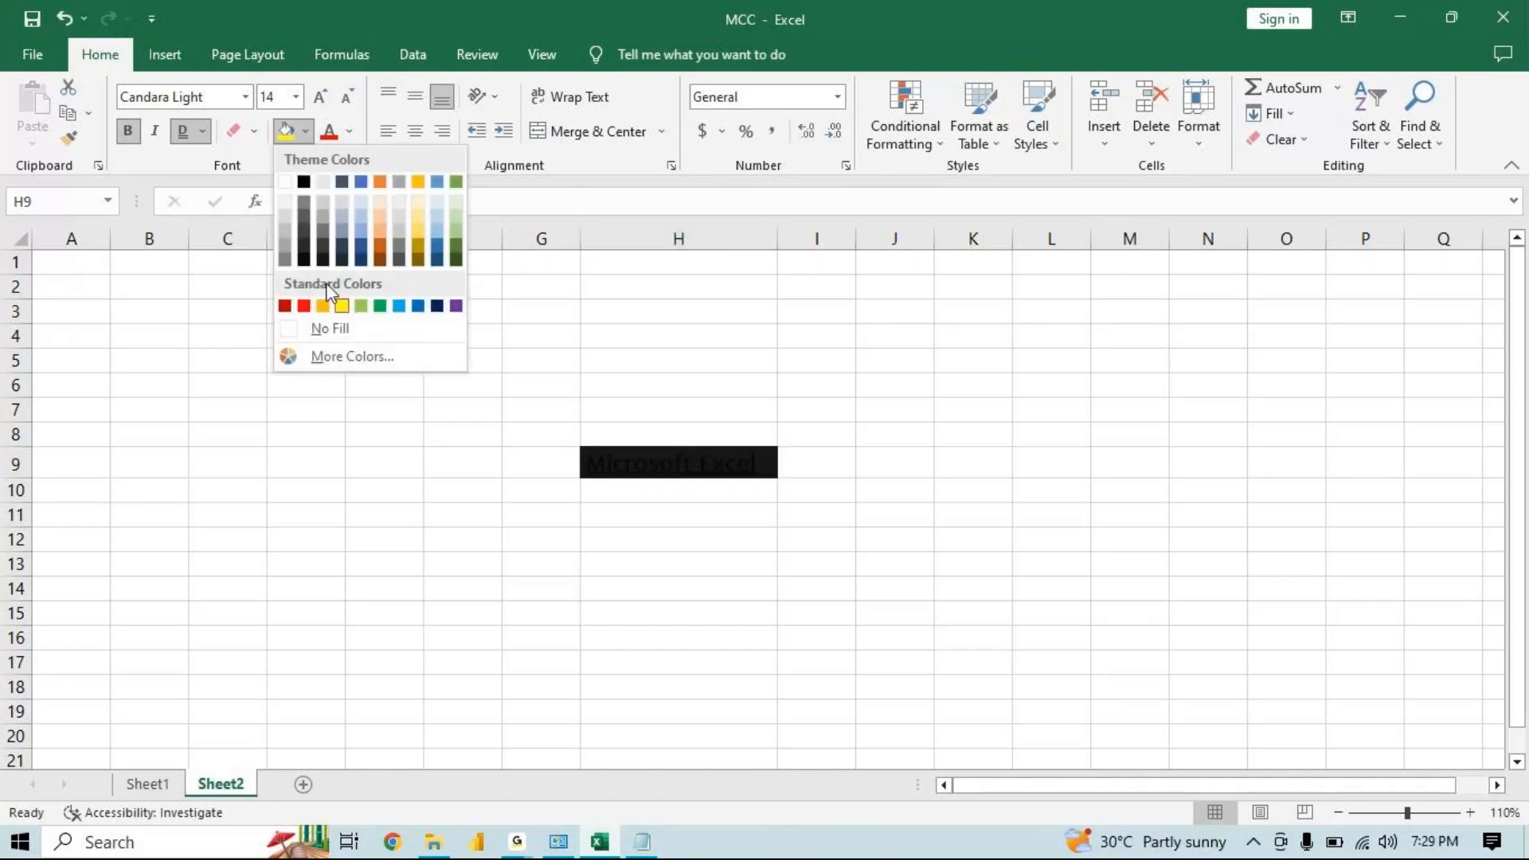
pyautogui.click(323, 307)
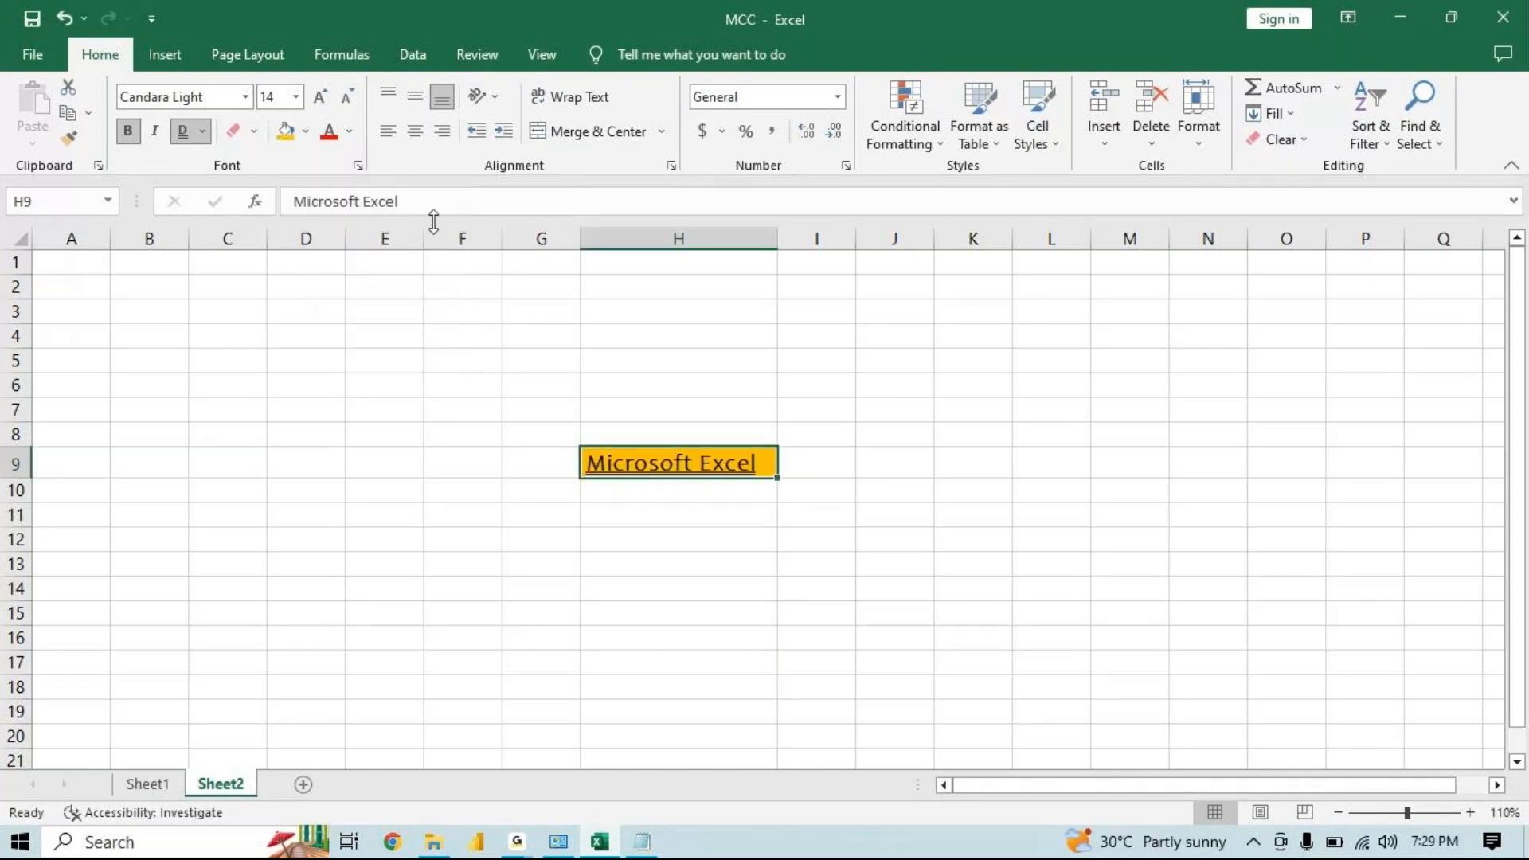
# Set the font color of H9's text to Purple
pyautogui.click(350, 132)
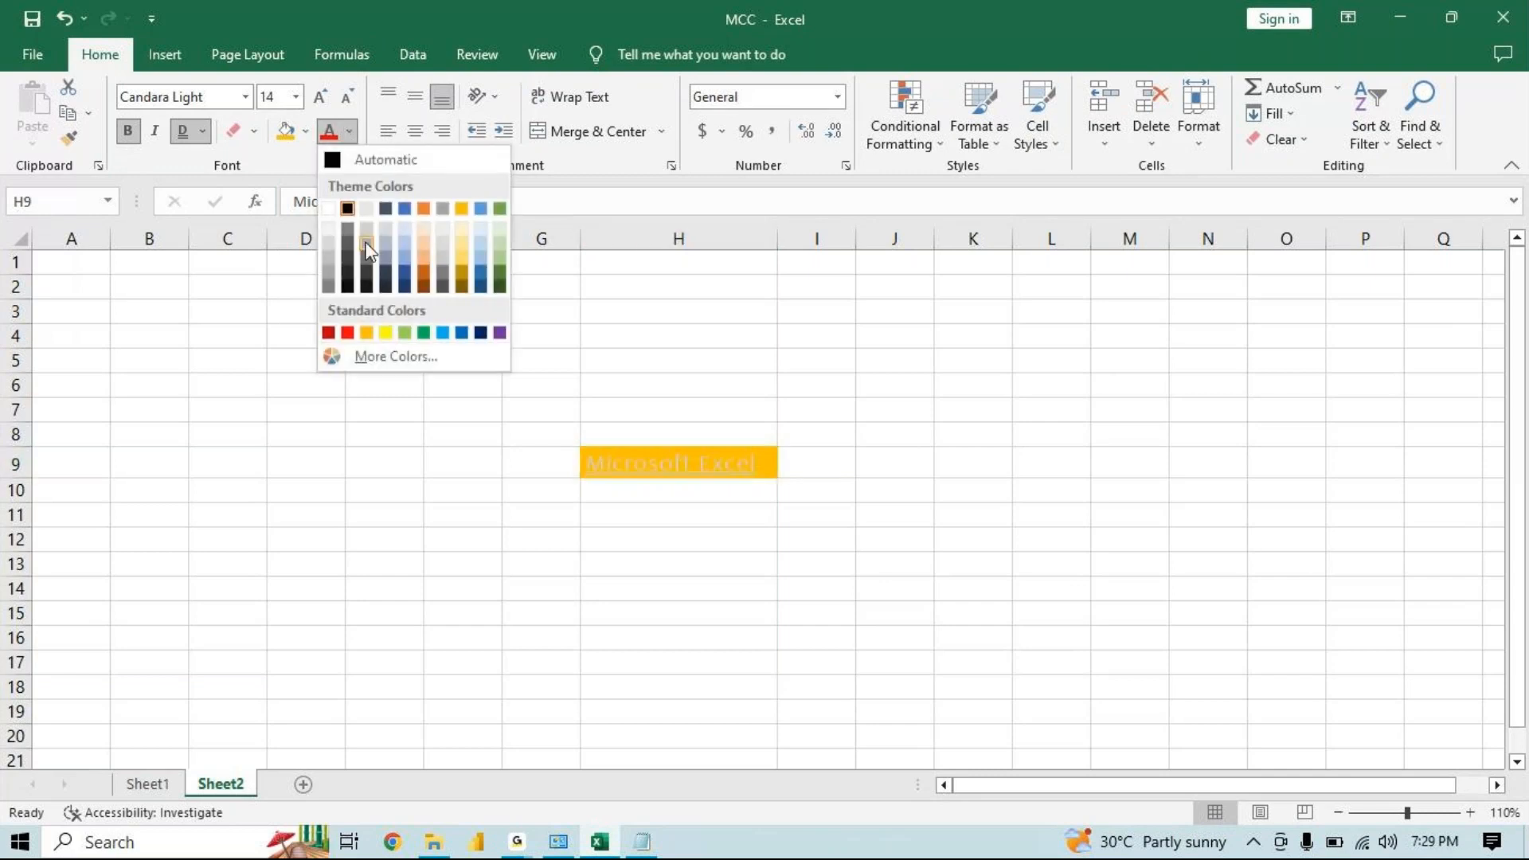
pyautogui.click(348, 332)
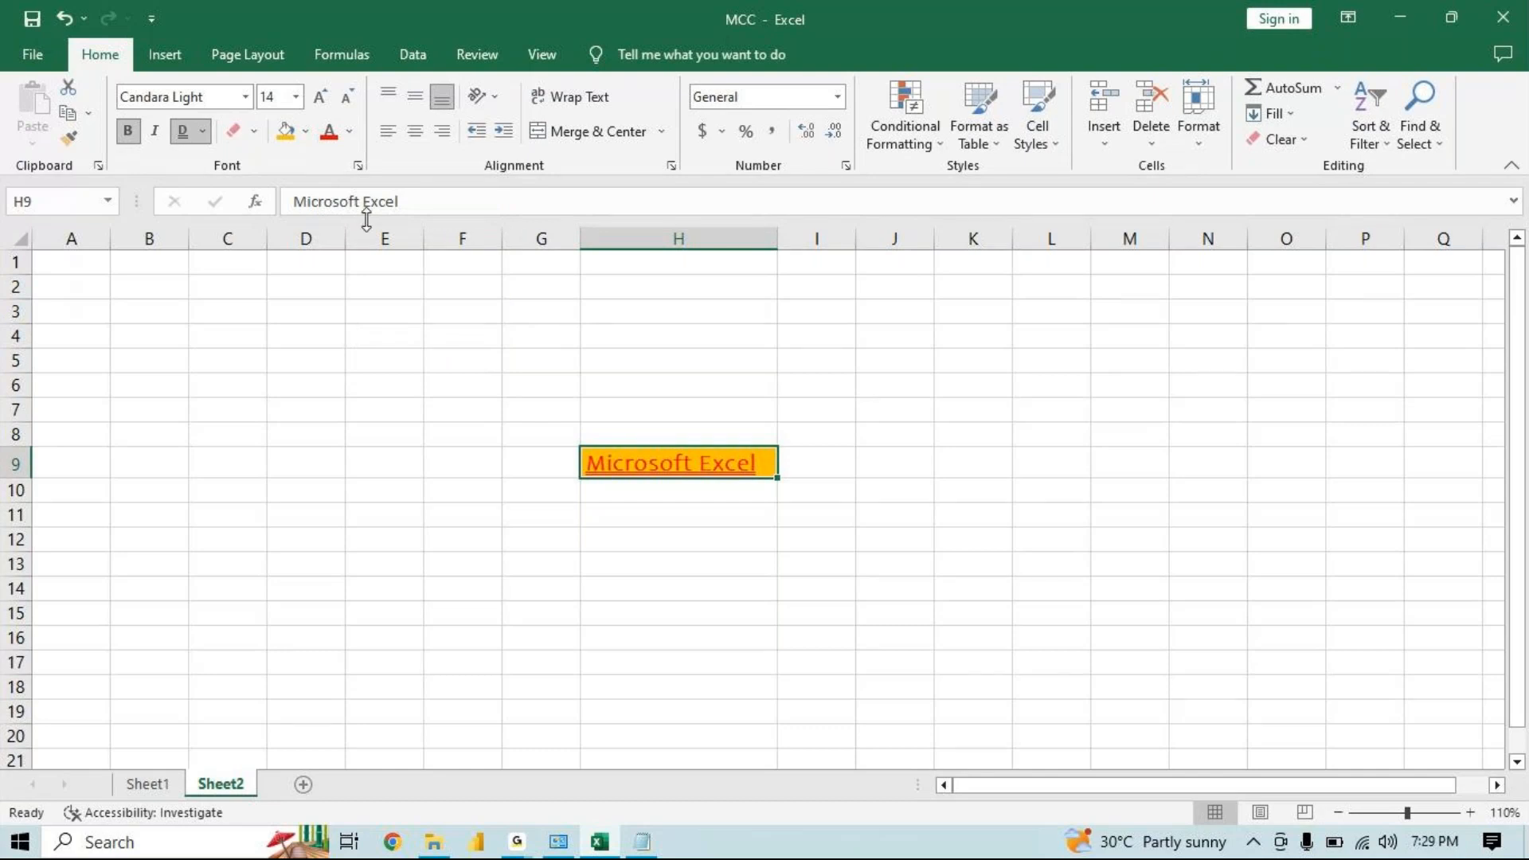
pyautogui.click(351, 132)
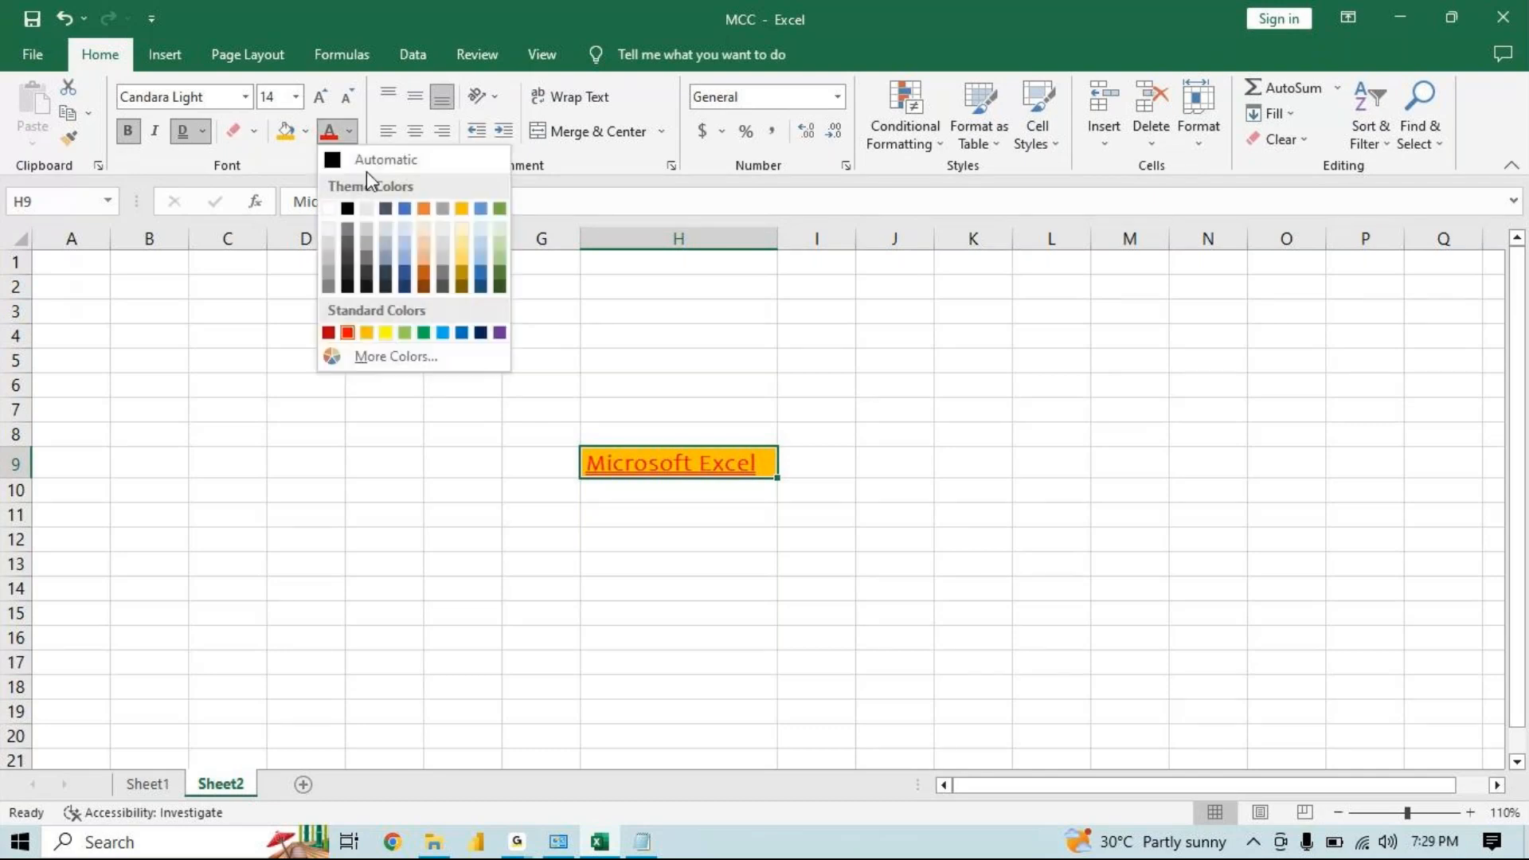
pyautogui.click(443, 332)
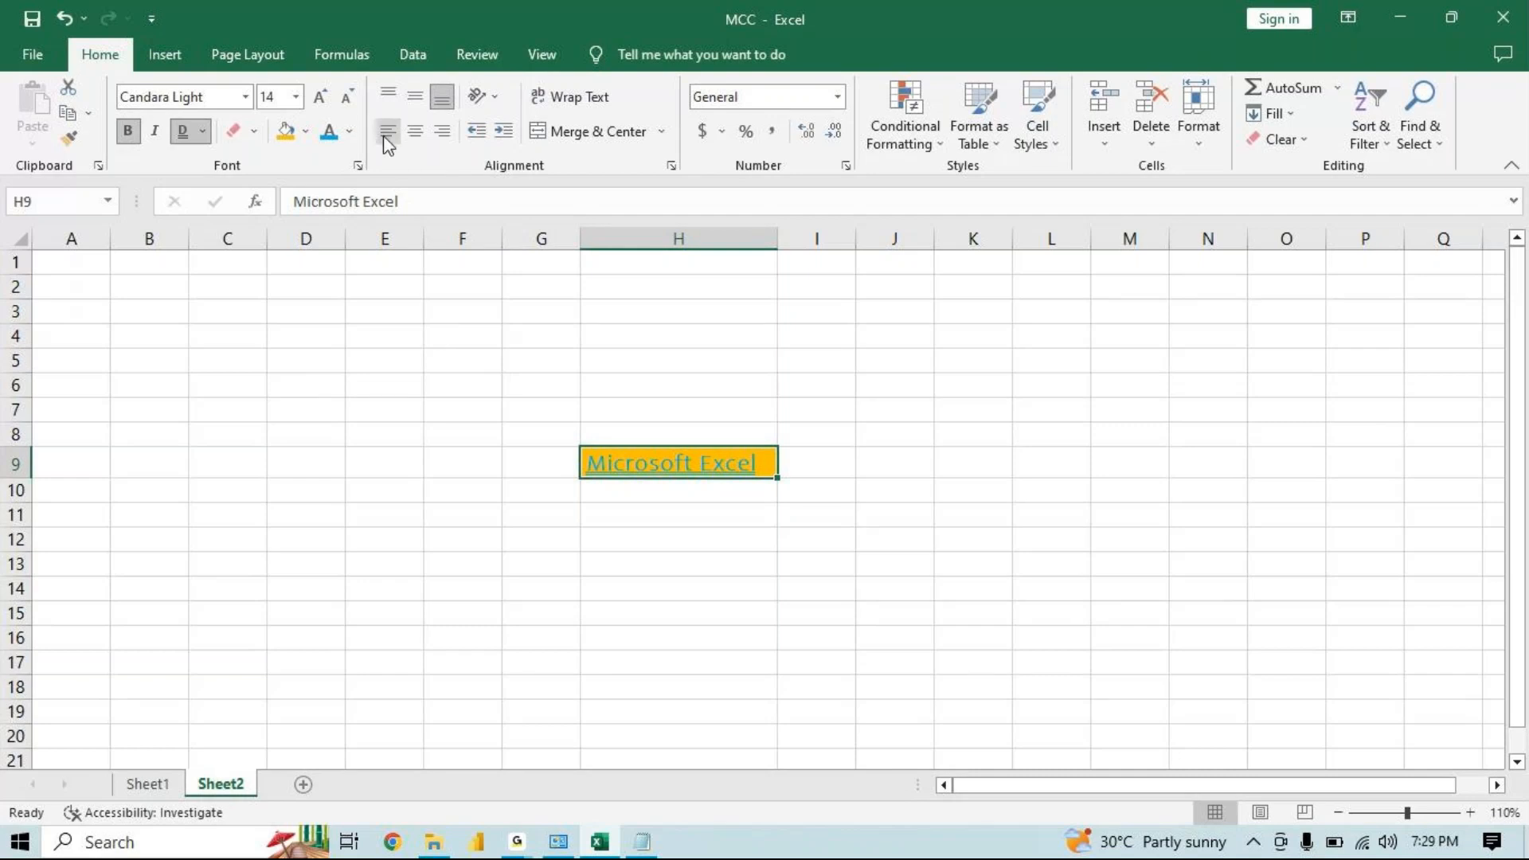
pyautogui.click(351, 133)
pyautogui.click(500, 332)
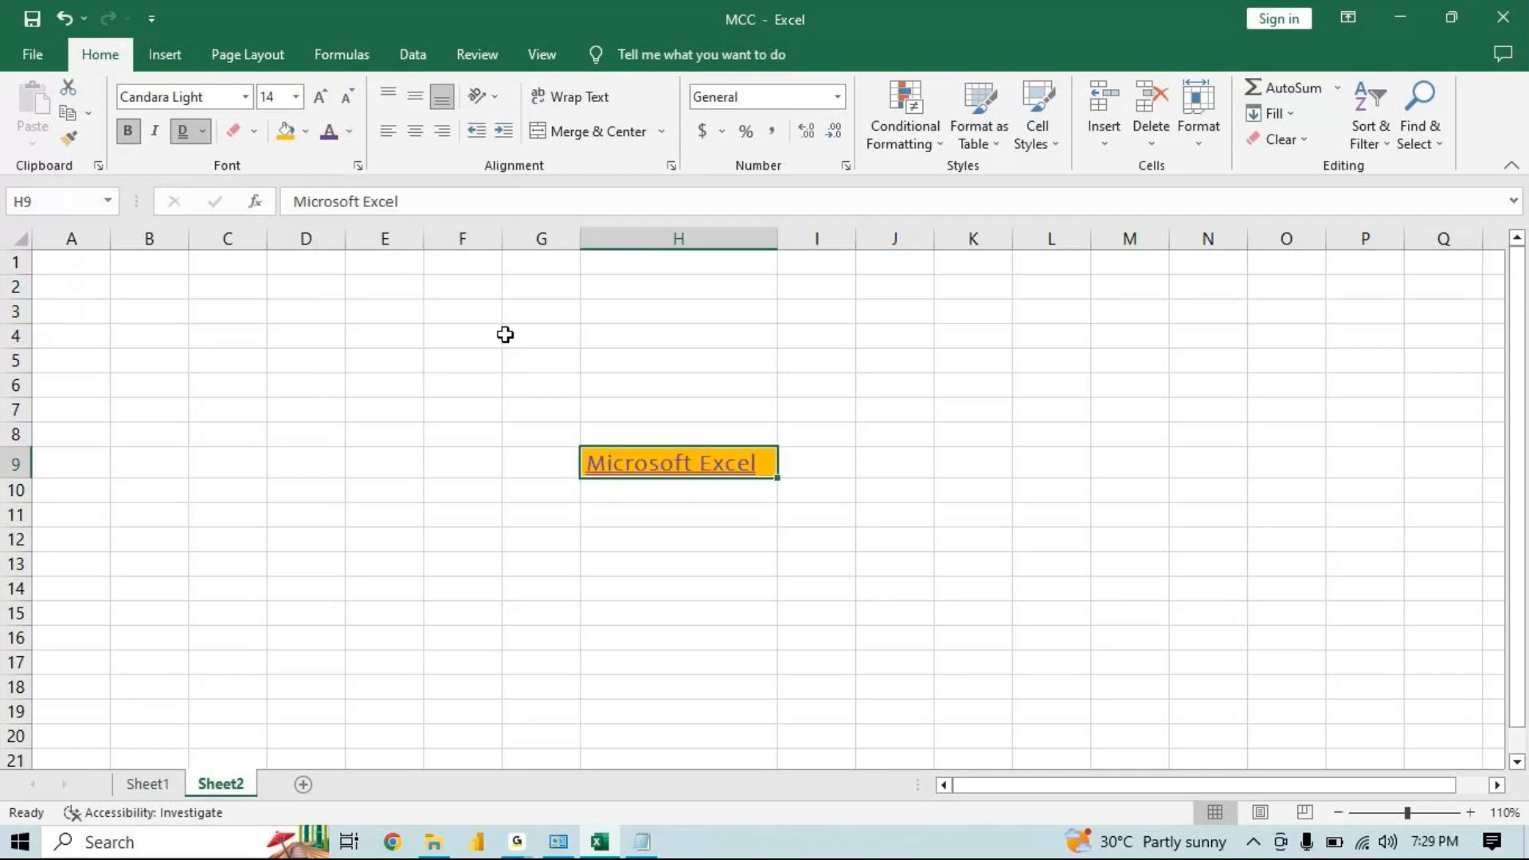
pyautogui.click(504, 334)
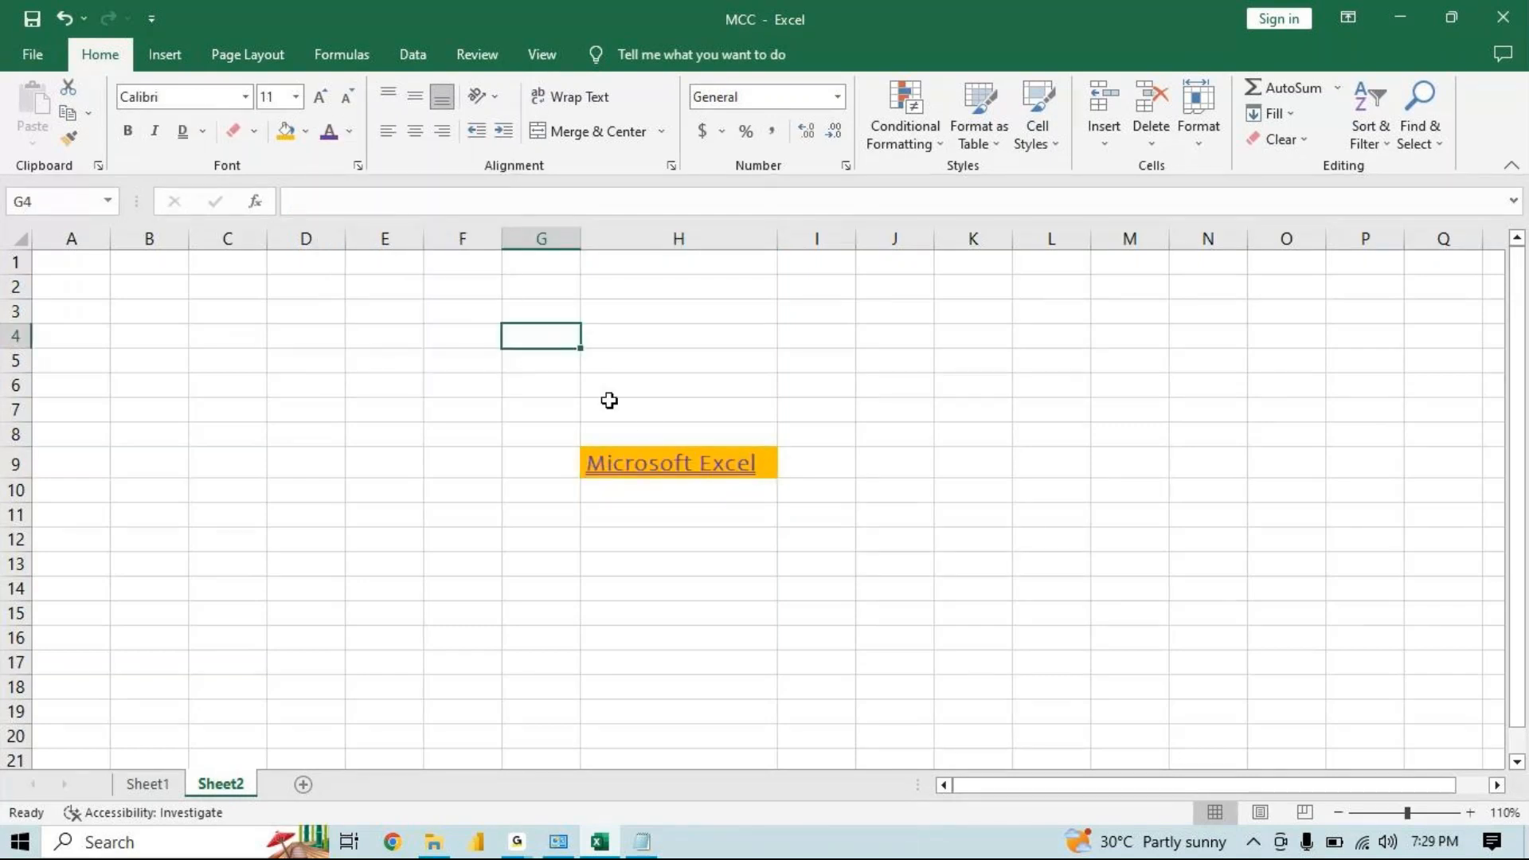
pyautogui.click(645, 458)
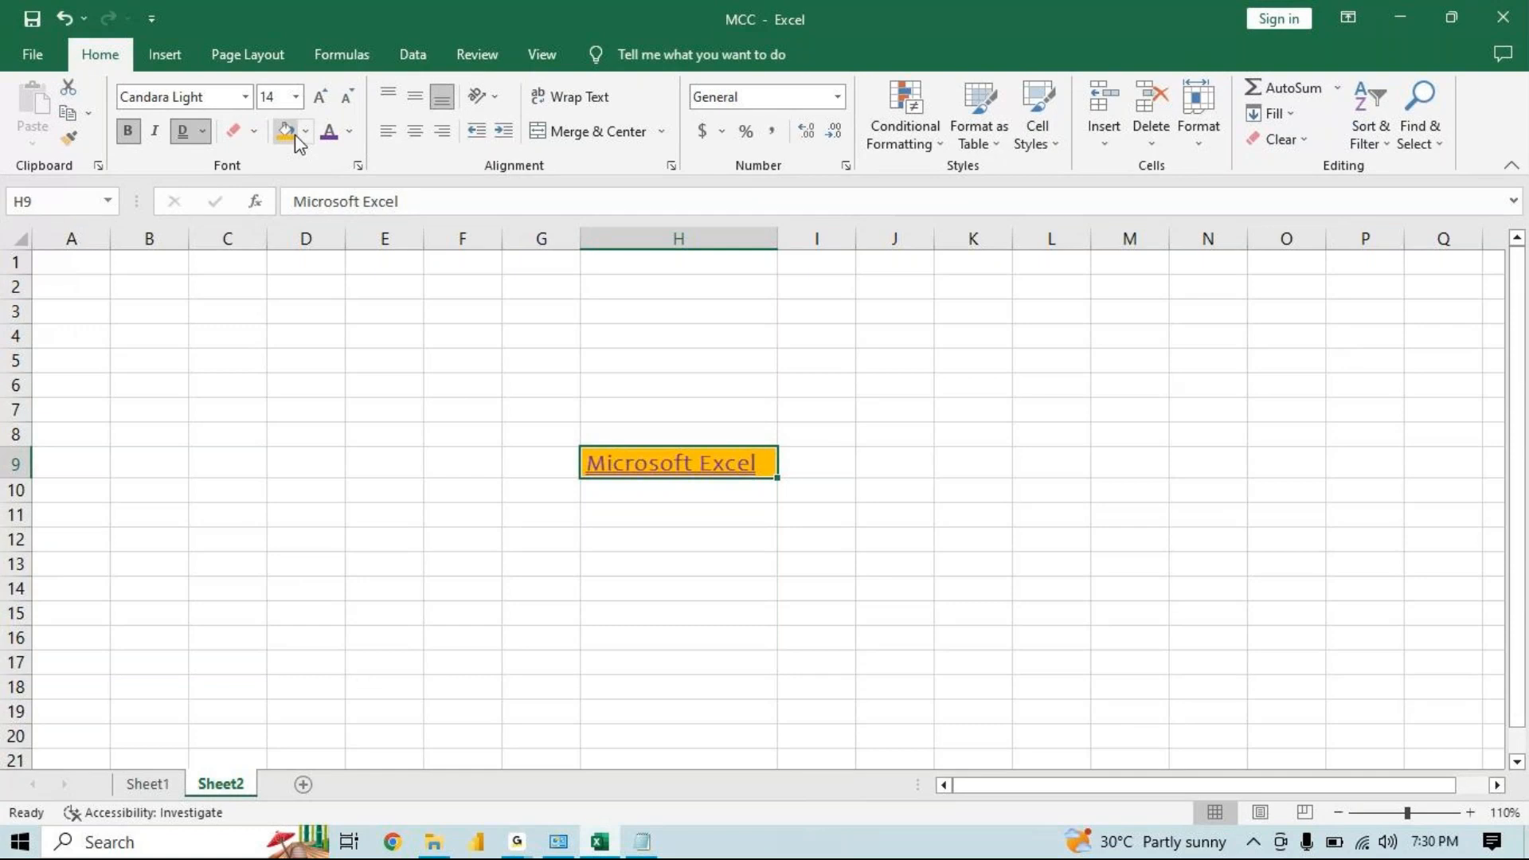
pyautogui.click(254, 136)
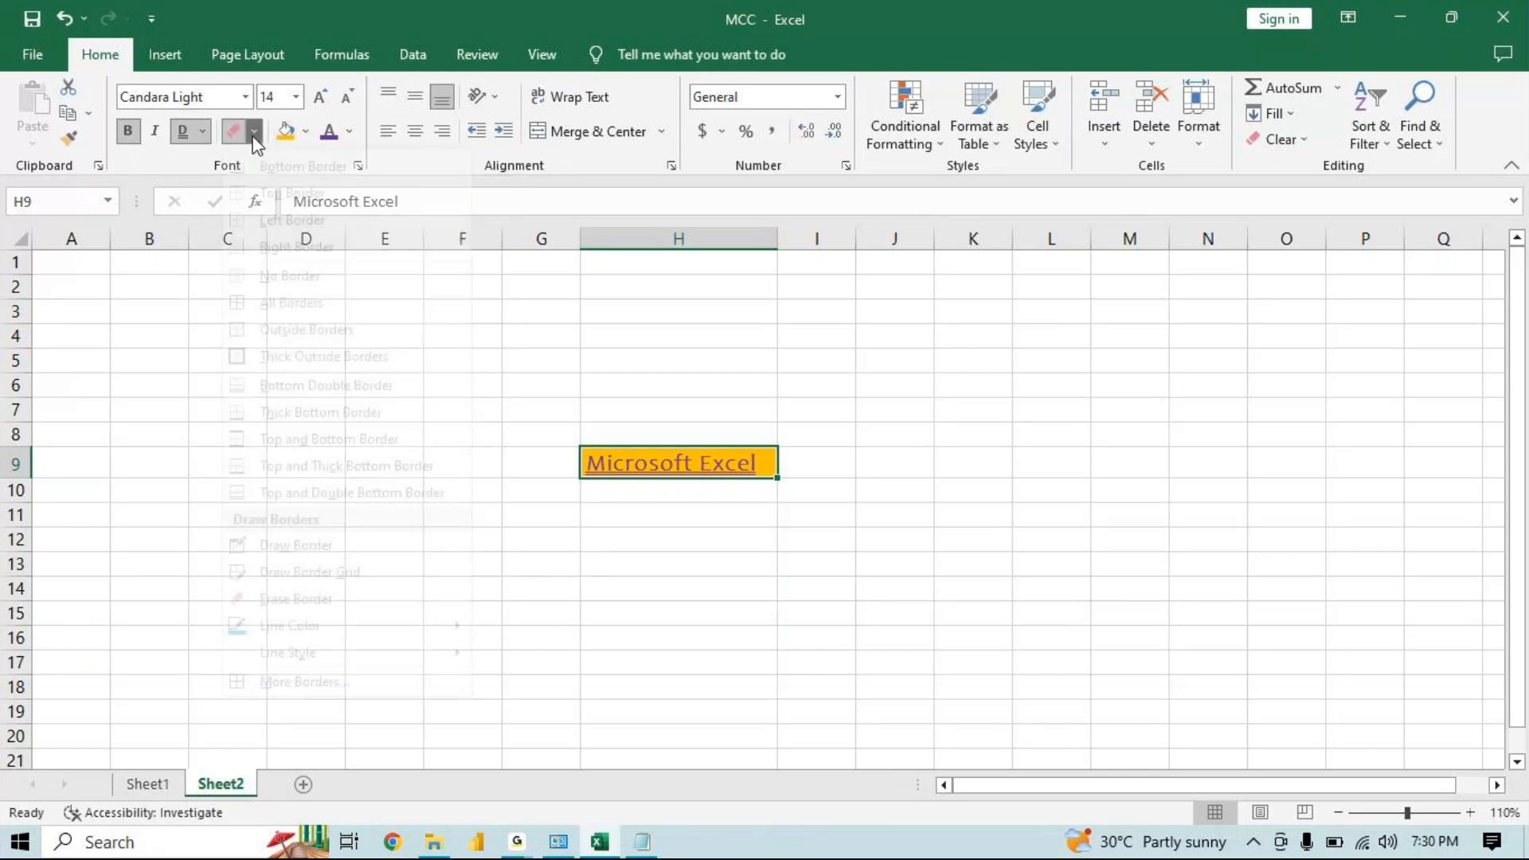
pyautogui.click(677, 344)
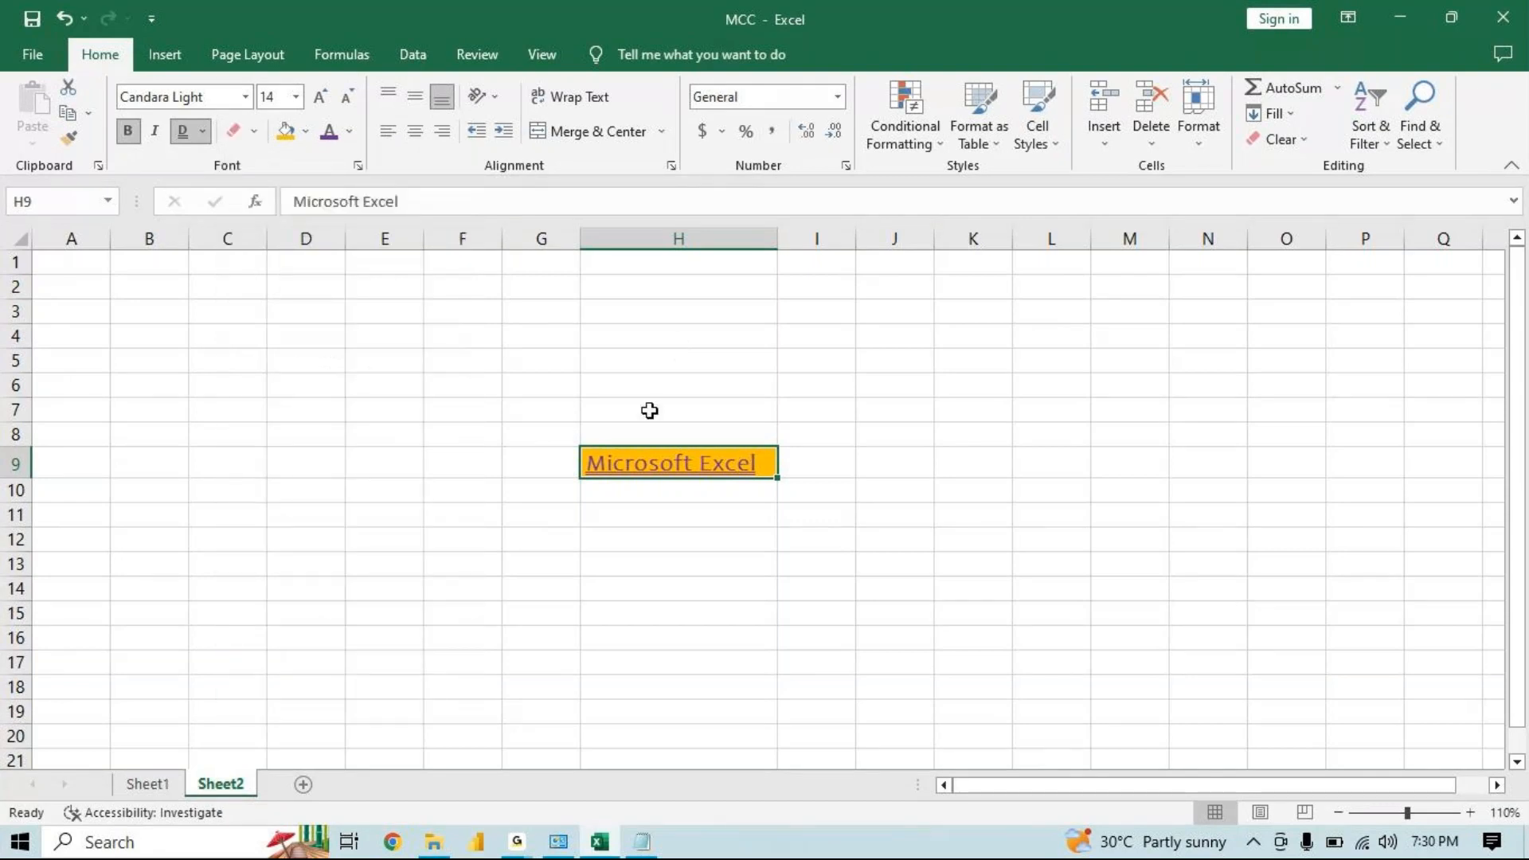
pyautogui.click(650, 410)
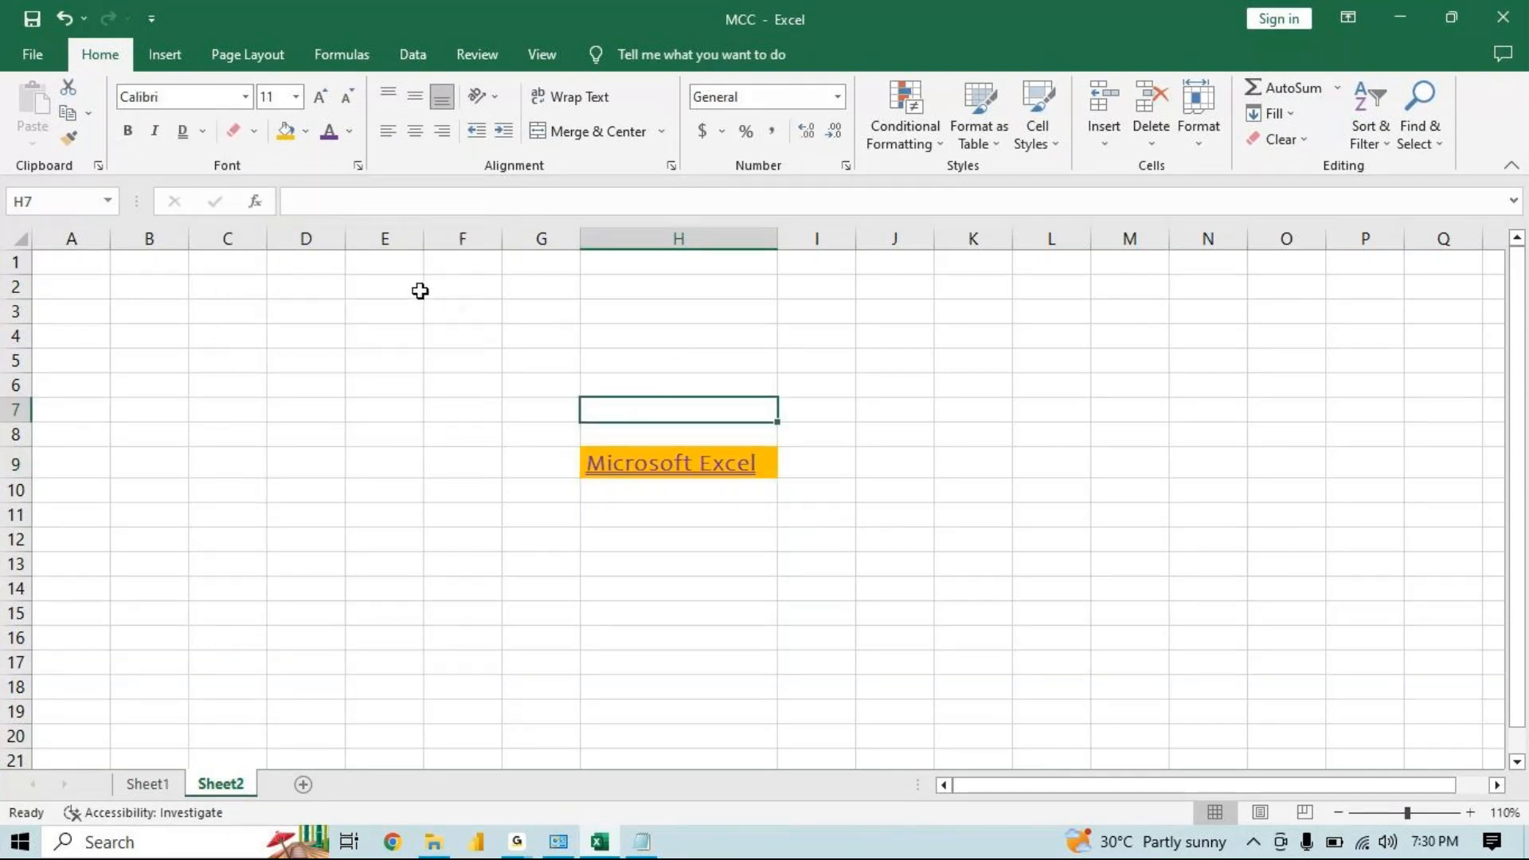
# Enter the text "T-Shirt - Rs:500 Rs:250" in cell H4
pyautogui.click(359, 168)
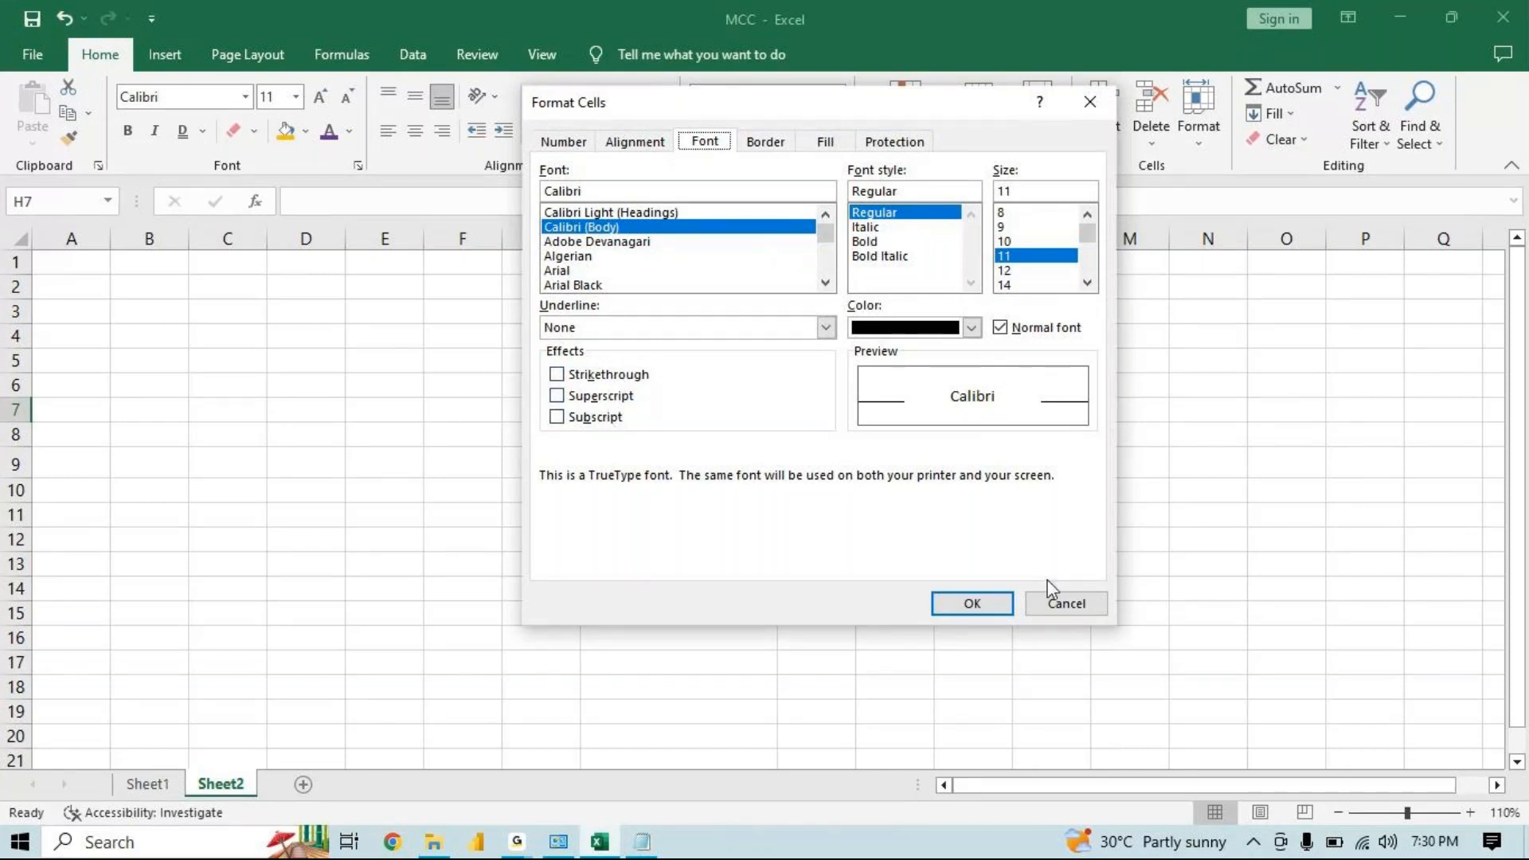
pyautogui.click(1058, 606)
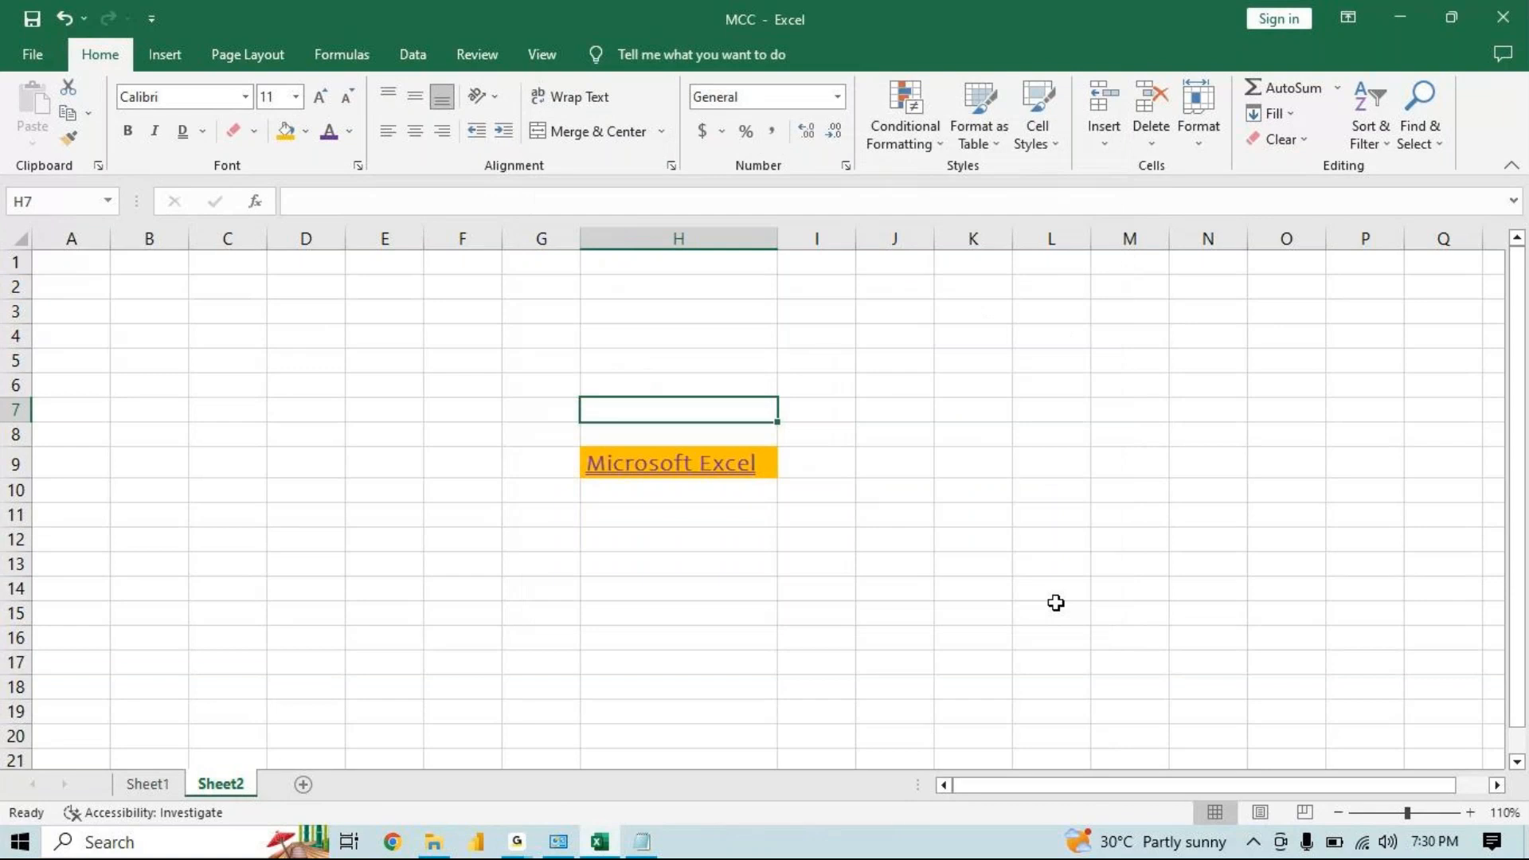
pyautogui.click(631, 329)
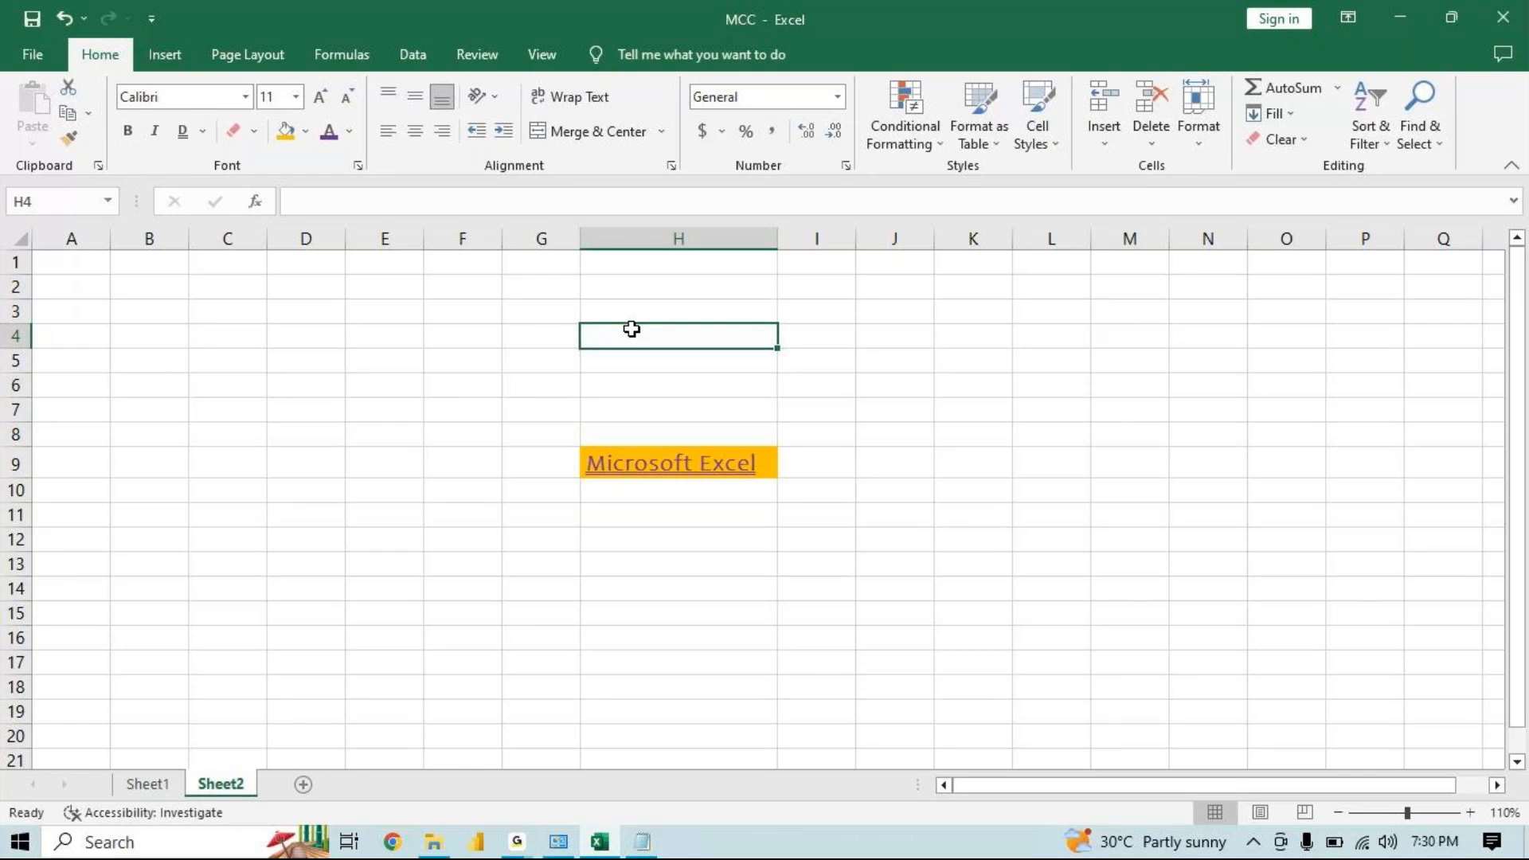
pyautogui.write('T-Sh')
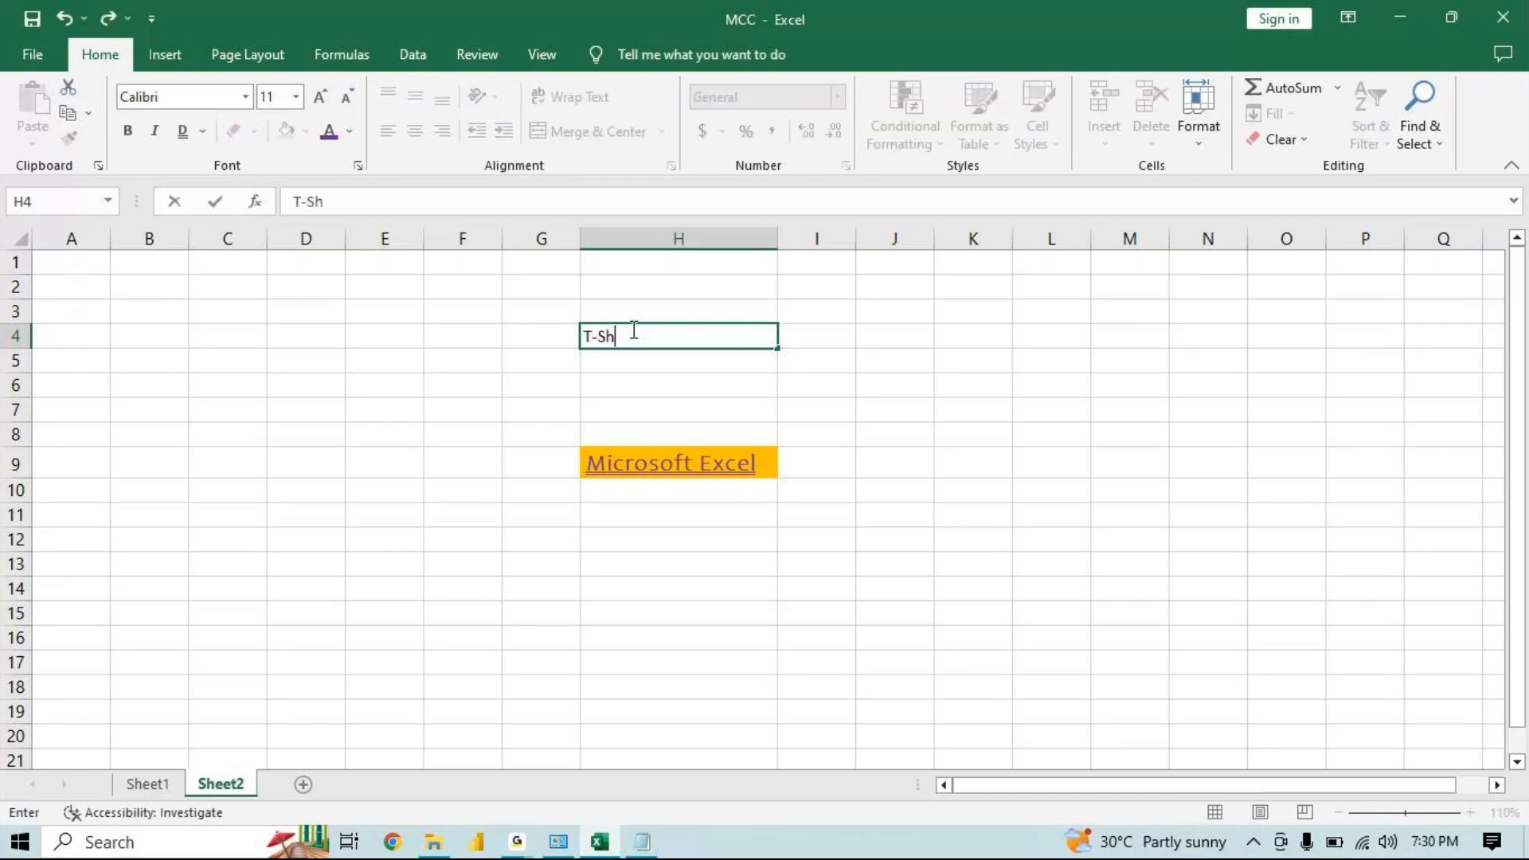
pyautogui.write('irt-- 5')
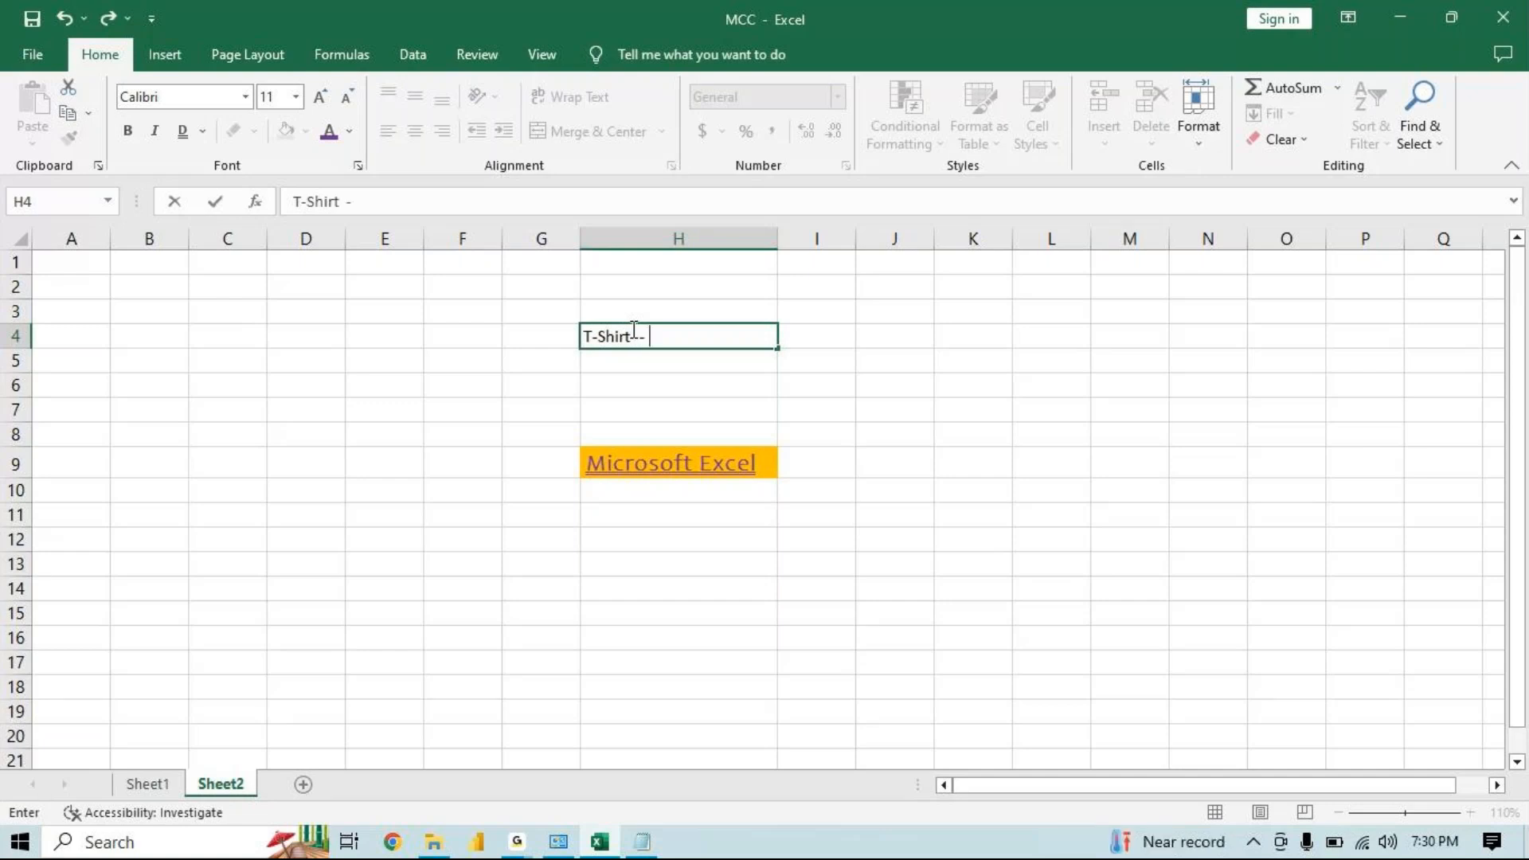
pyautogui.press('BackSpace')
pyautogui.write('Rs:500  Rs:250')
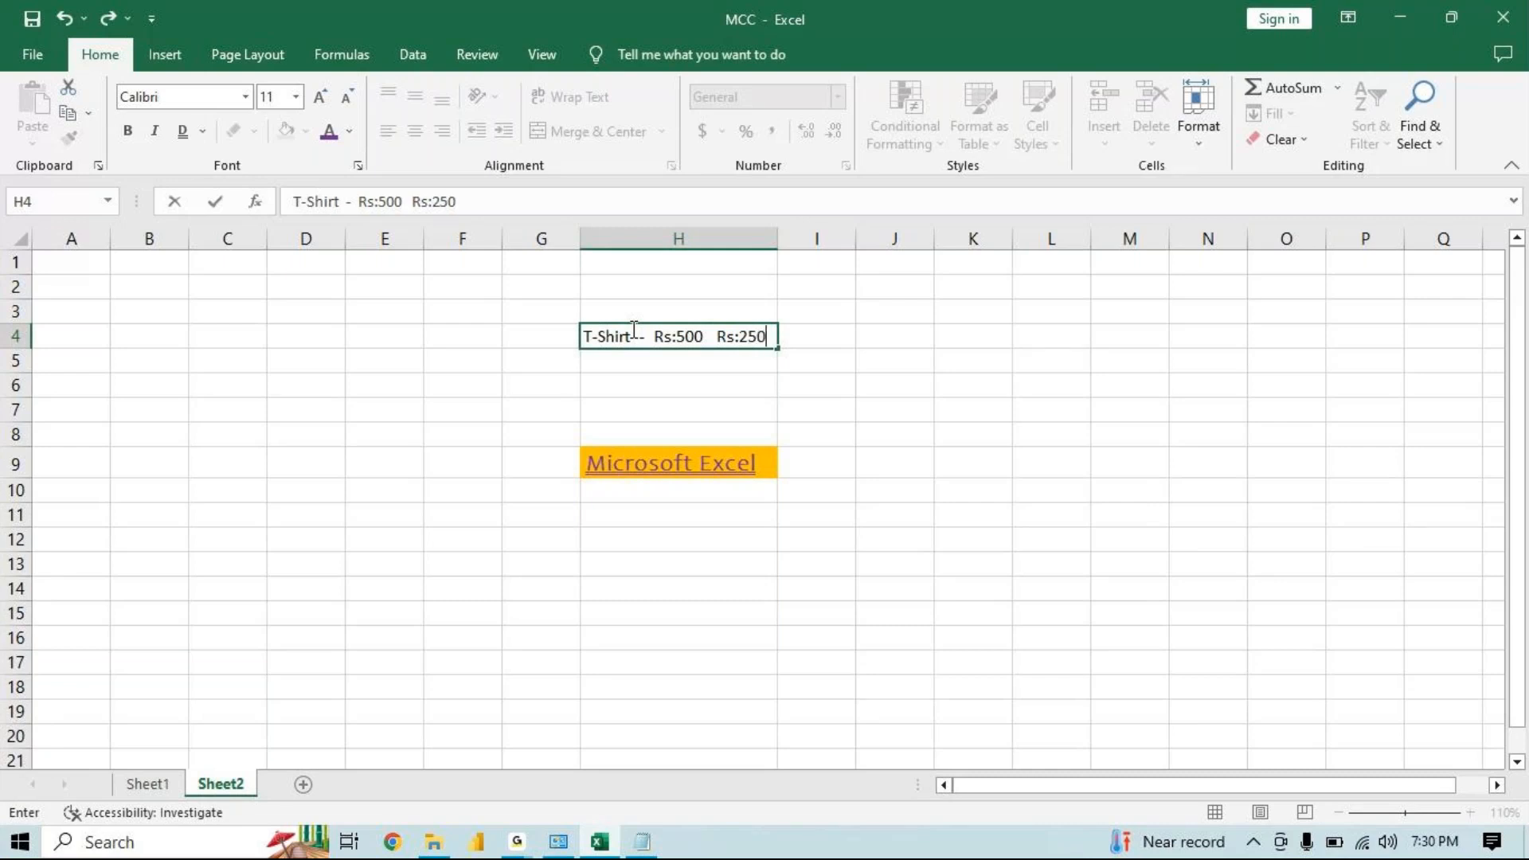
# Apply strikethrough to the "Rs:500" part of the text in H4
pyautogui.moveTo(654, 336); pyautogui.dragTo(705, 339)
pyautogui.click(358, 166)
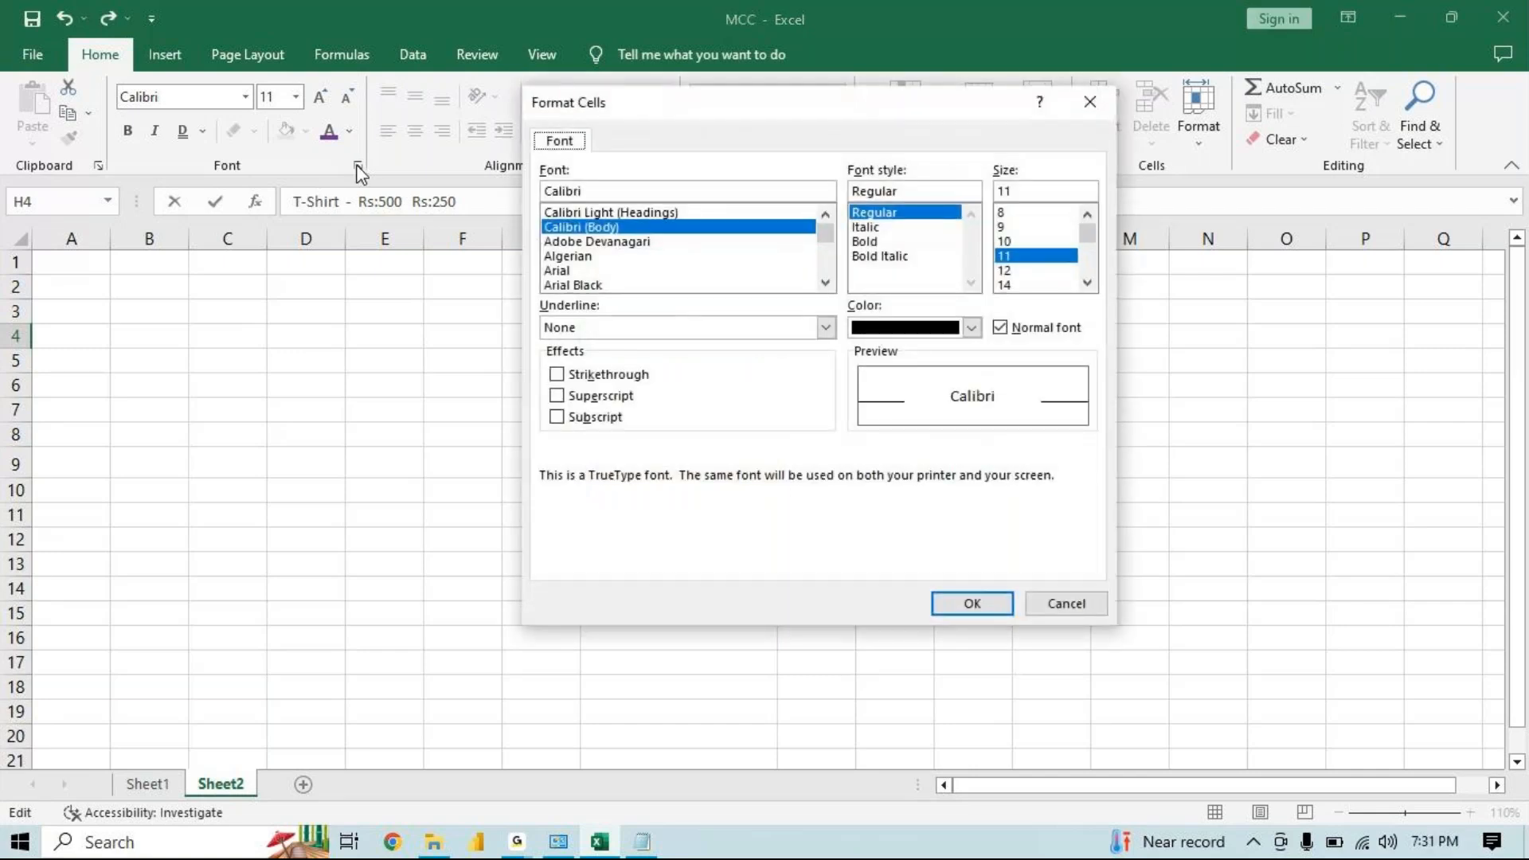
pyautogui.click(609, 381)
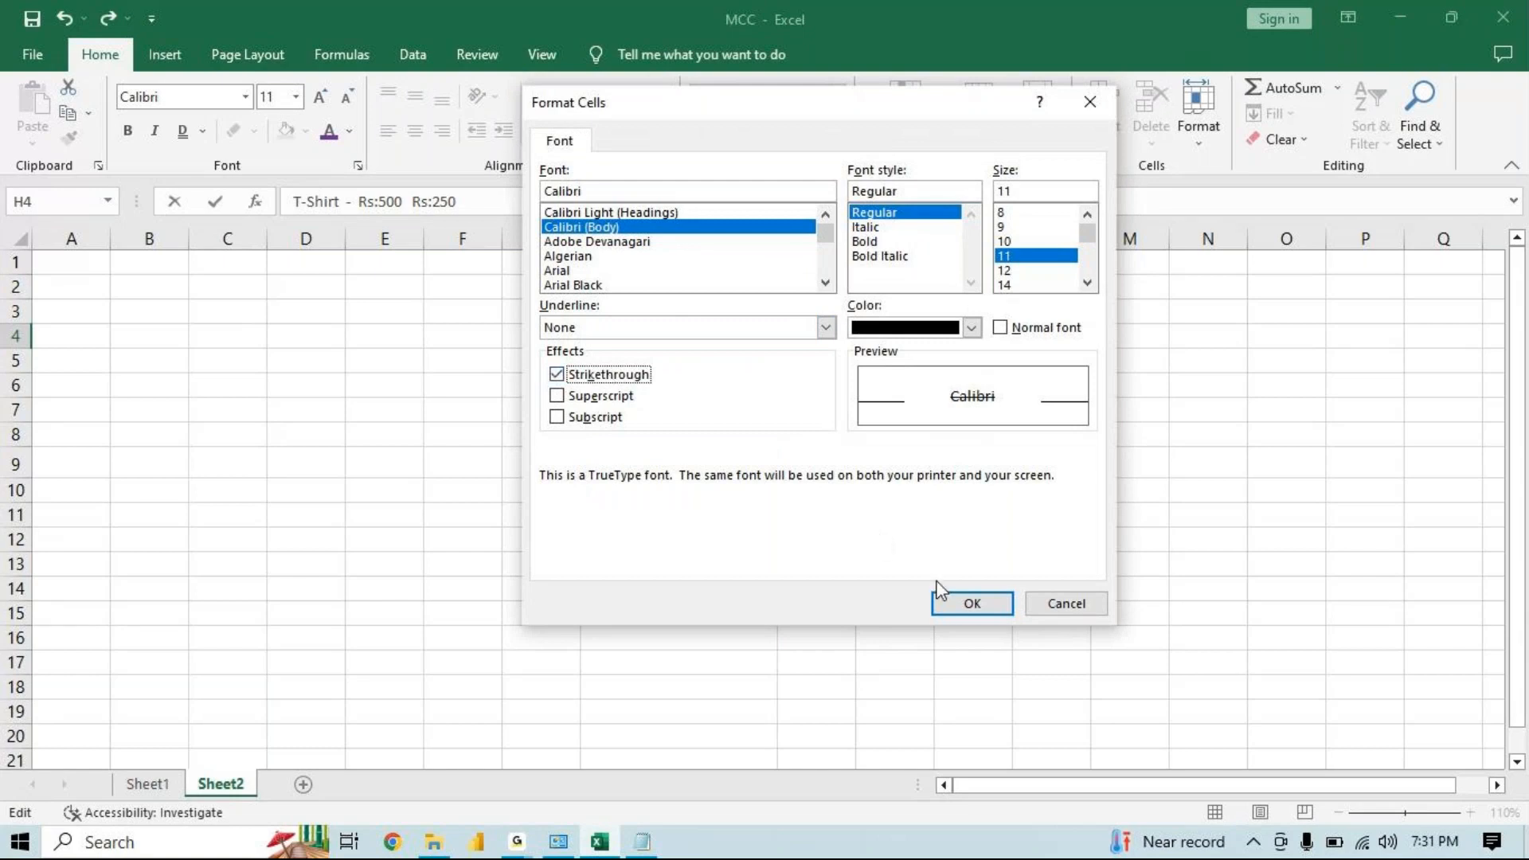
pyautogui.click(960, 603)
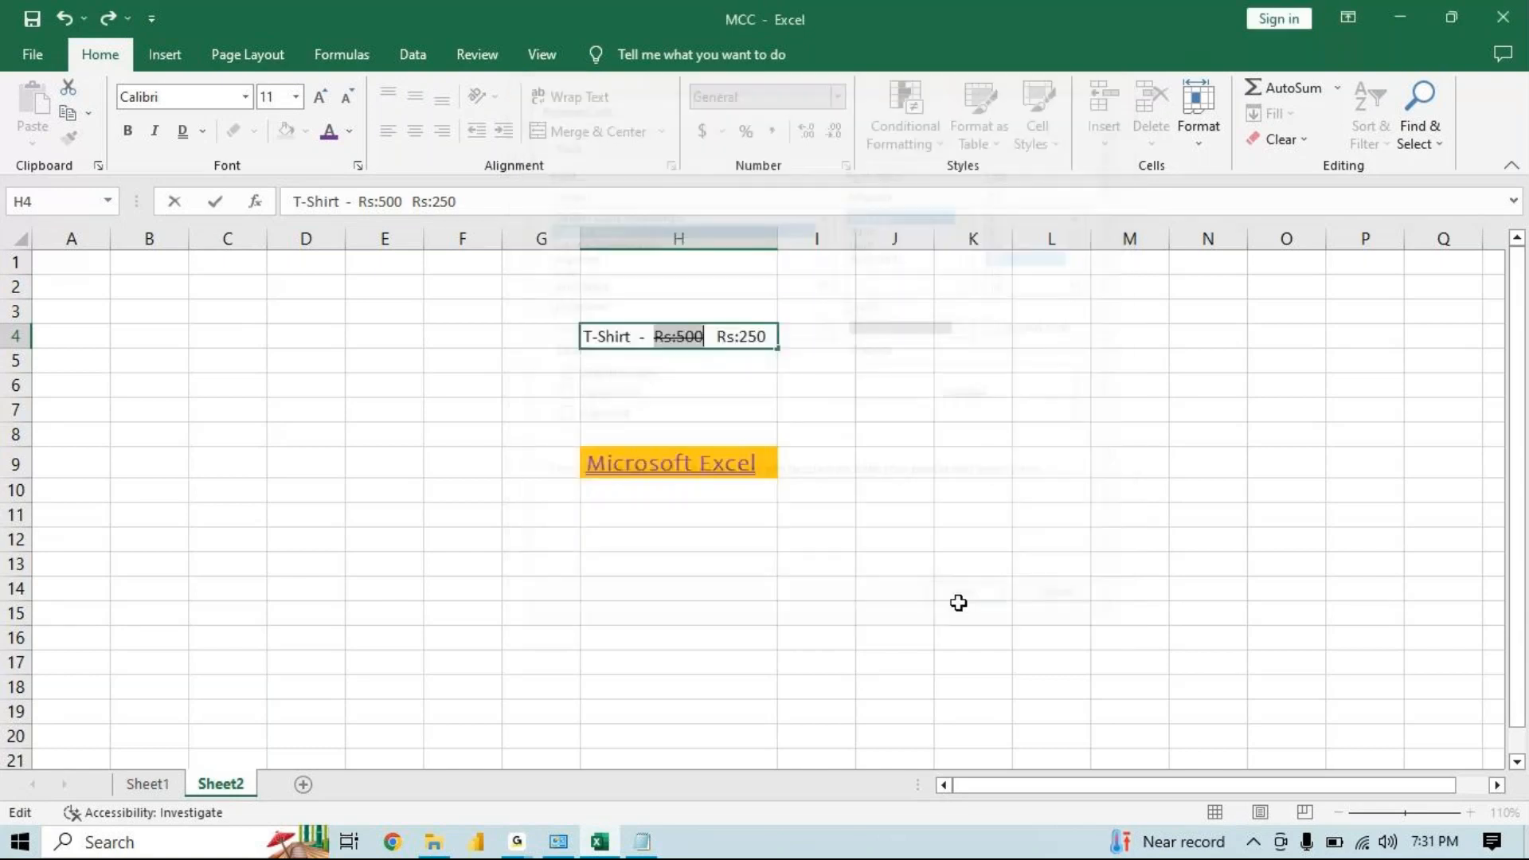
pyautogui.click(733, 335)
pyautogui.click(797, 377)
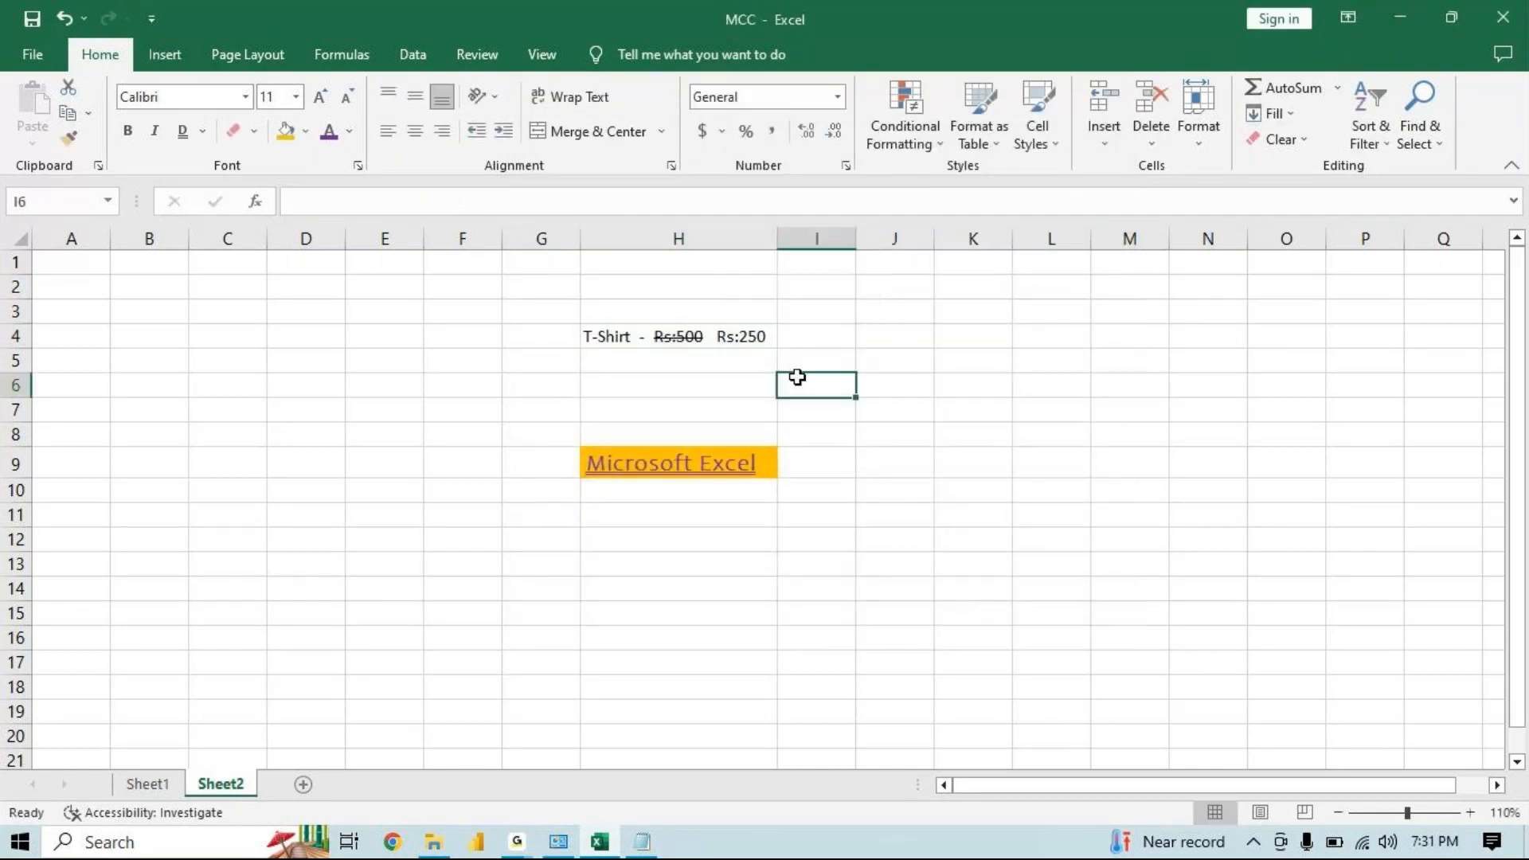
pyautogui.click(677, 336)
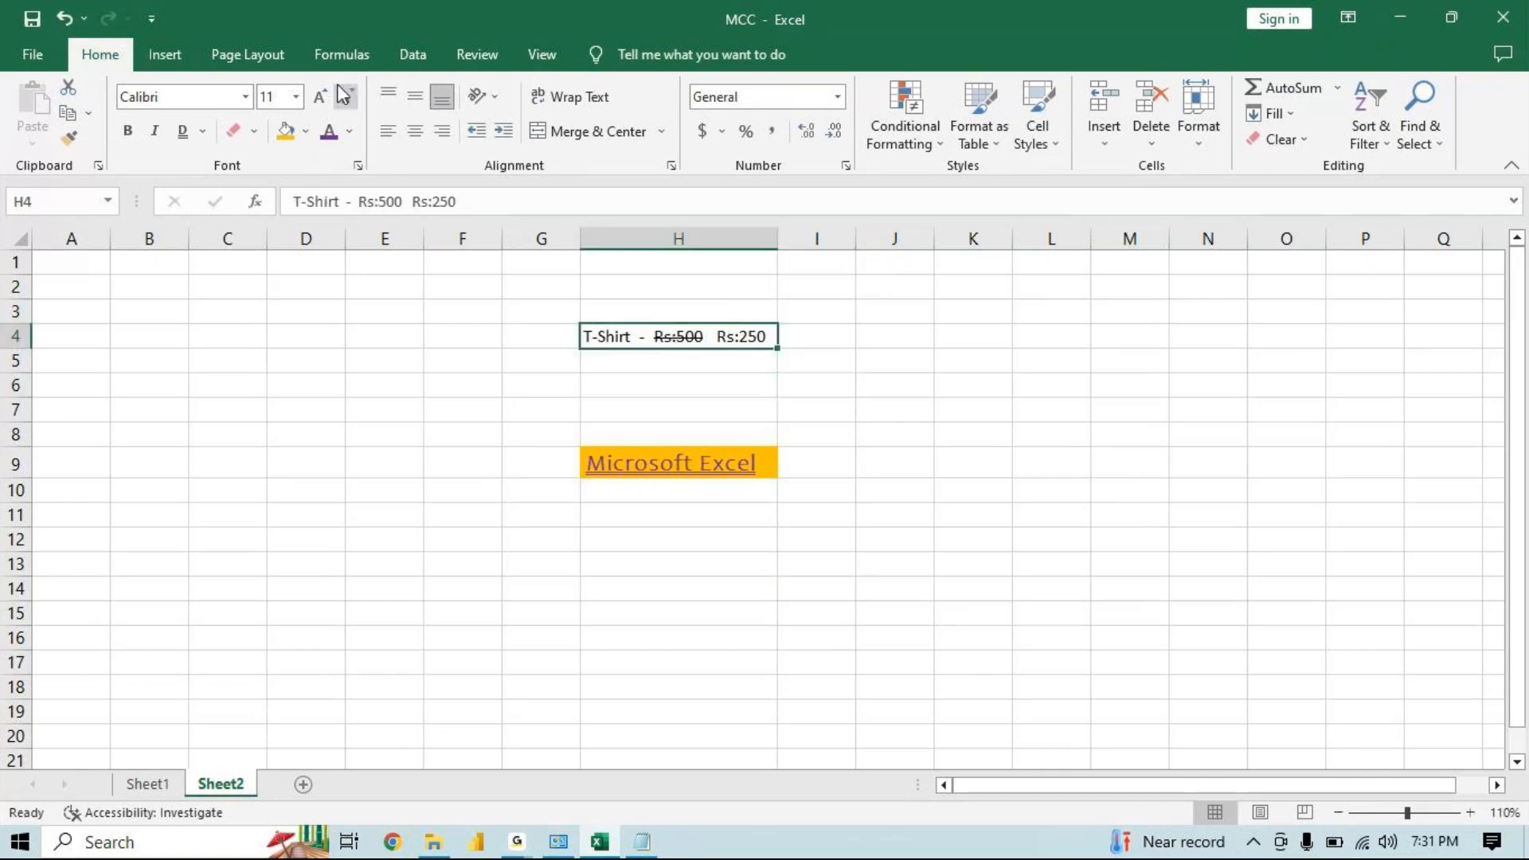
# Enlarge H4's font to 16 pt and autofit column H's width to the text
pyautogui.click(319, 98)
pyautogui.click(320, 98)
pyautogui.click(319, 98)
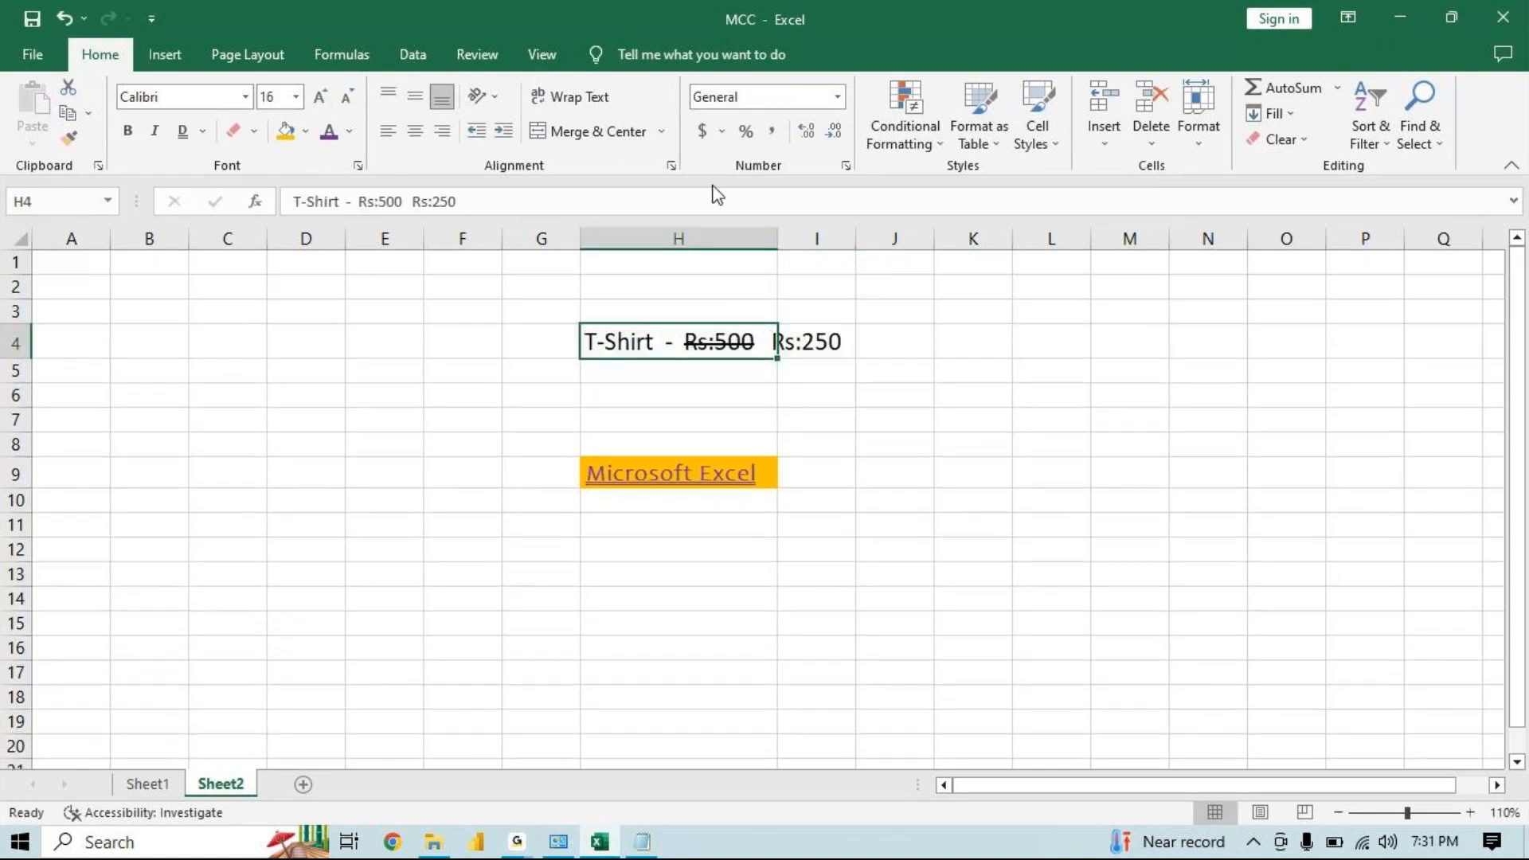
pyautogui.moveTo(777, 236); pyautogui.dragTo(769, 227)
pyautogui.doubleClick(770, 227)
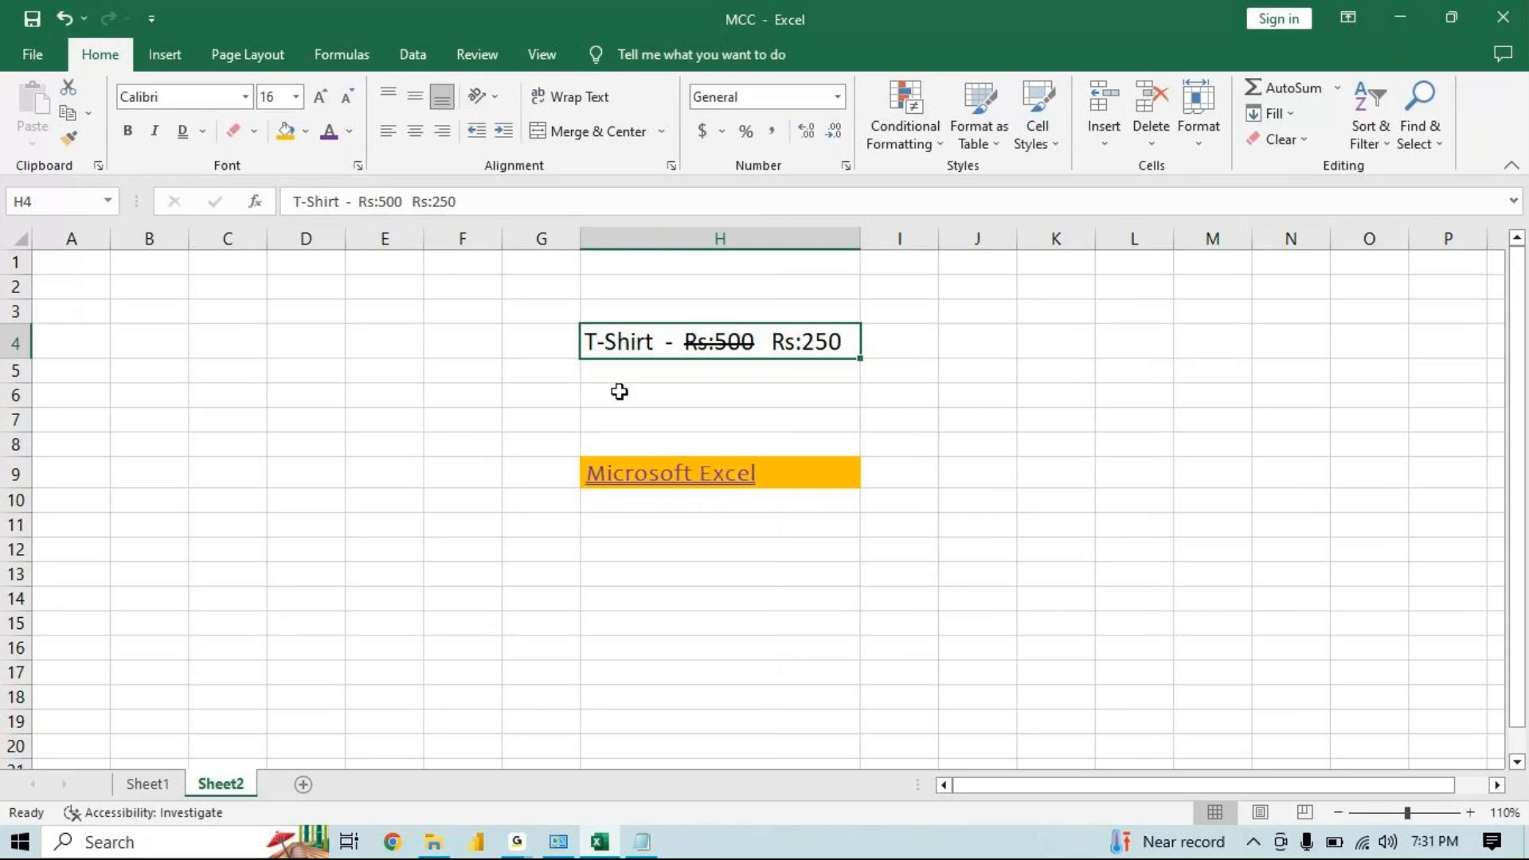
pyautogui.moveTo(1526, 396); pyautogui.dragTo(1525, 422)
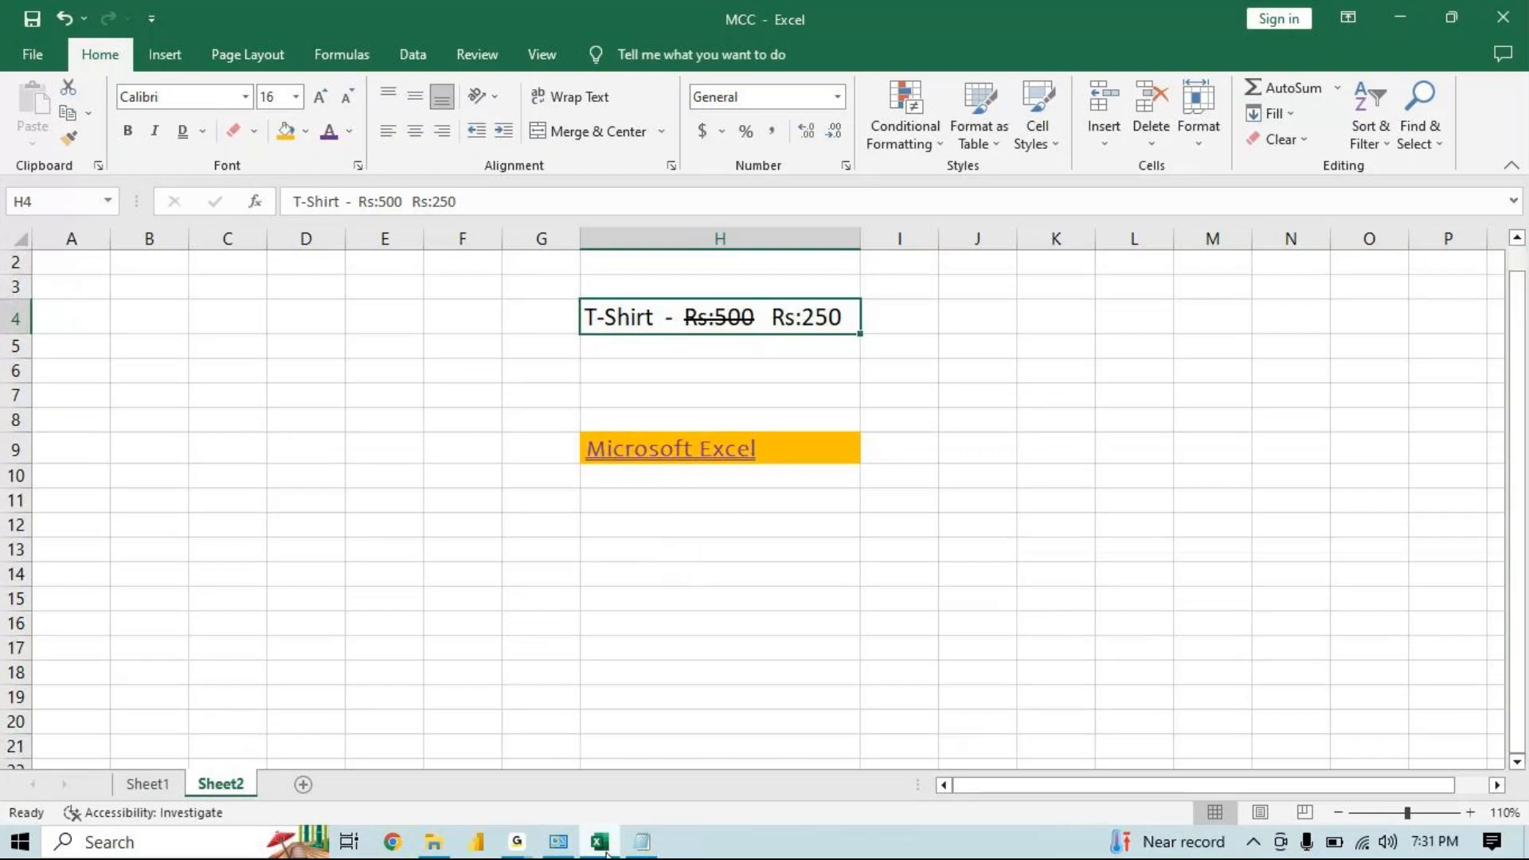
# Switch to Notepad and add the note "Subscript - Below base"
pyautogui.click(642, 842)
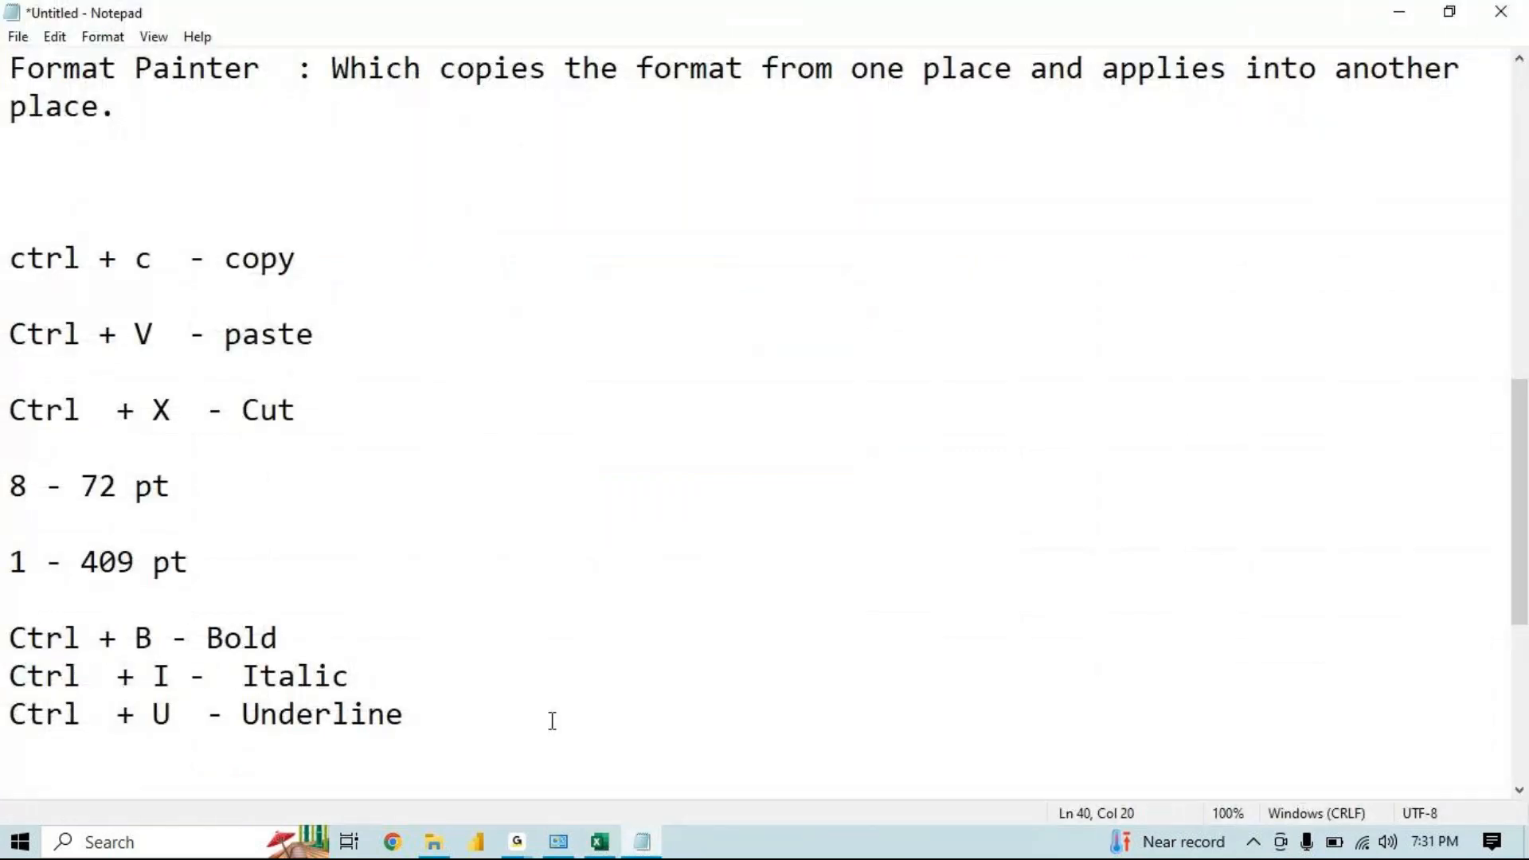
pyautogui.press('Return')
pyautogui.press('Return')
pyautogui.press('Return')
pyautogui.press('Return')
pyautogui.write('Subscript  - Below base')
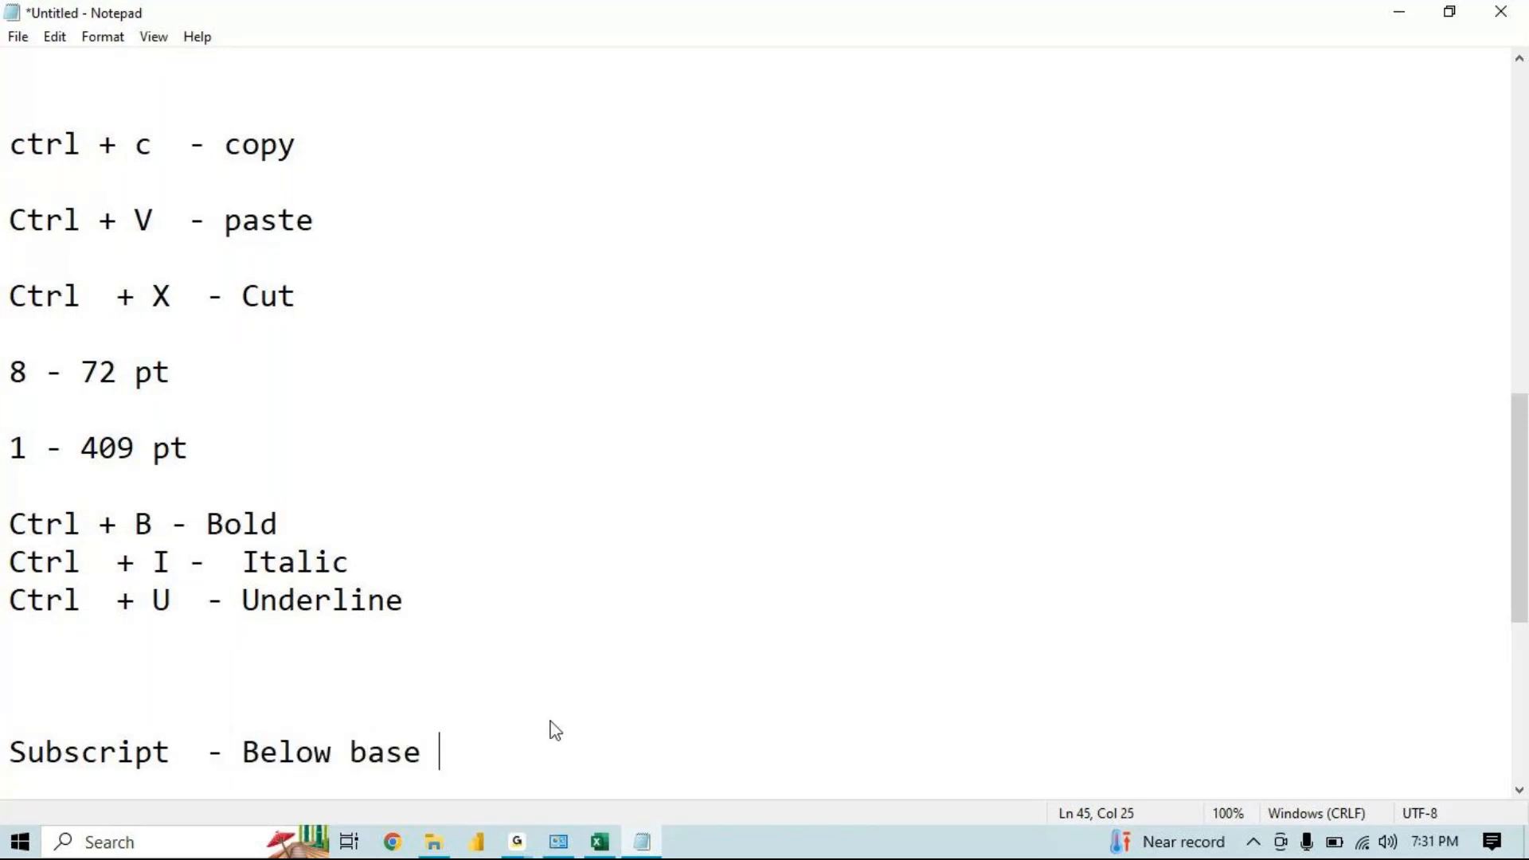
# Add the note "Superscript - Above Base" on a new line below it
pyautogui.press('Return')
pyautogui.press('Return')
pyautogui.write('super')
pyautogui.press('BackSpace')
pyautogui.press('BackSpace')
pyautogui.press('BackSpace')
pyautogui.press('BackSpace')
pyautogui.press('BackSpace')
pyautogui.press('BackSpace')
pyautogui.write('Sup')
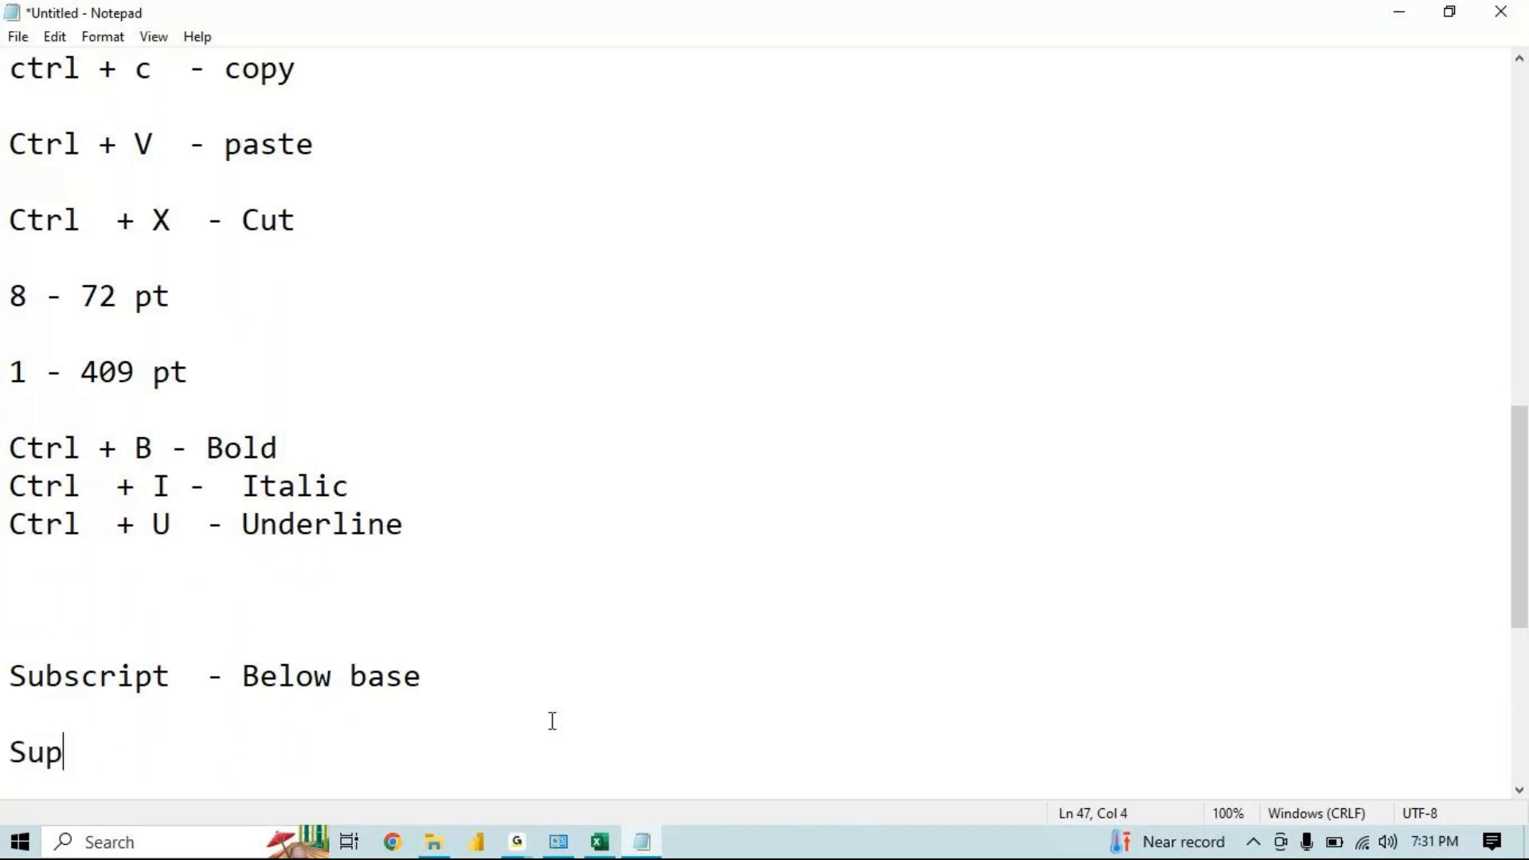
pyautogui.write('erscript  ')
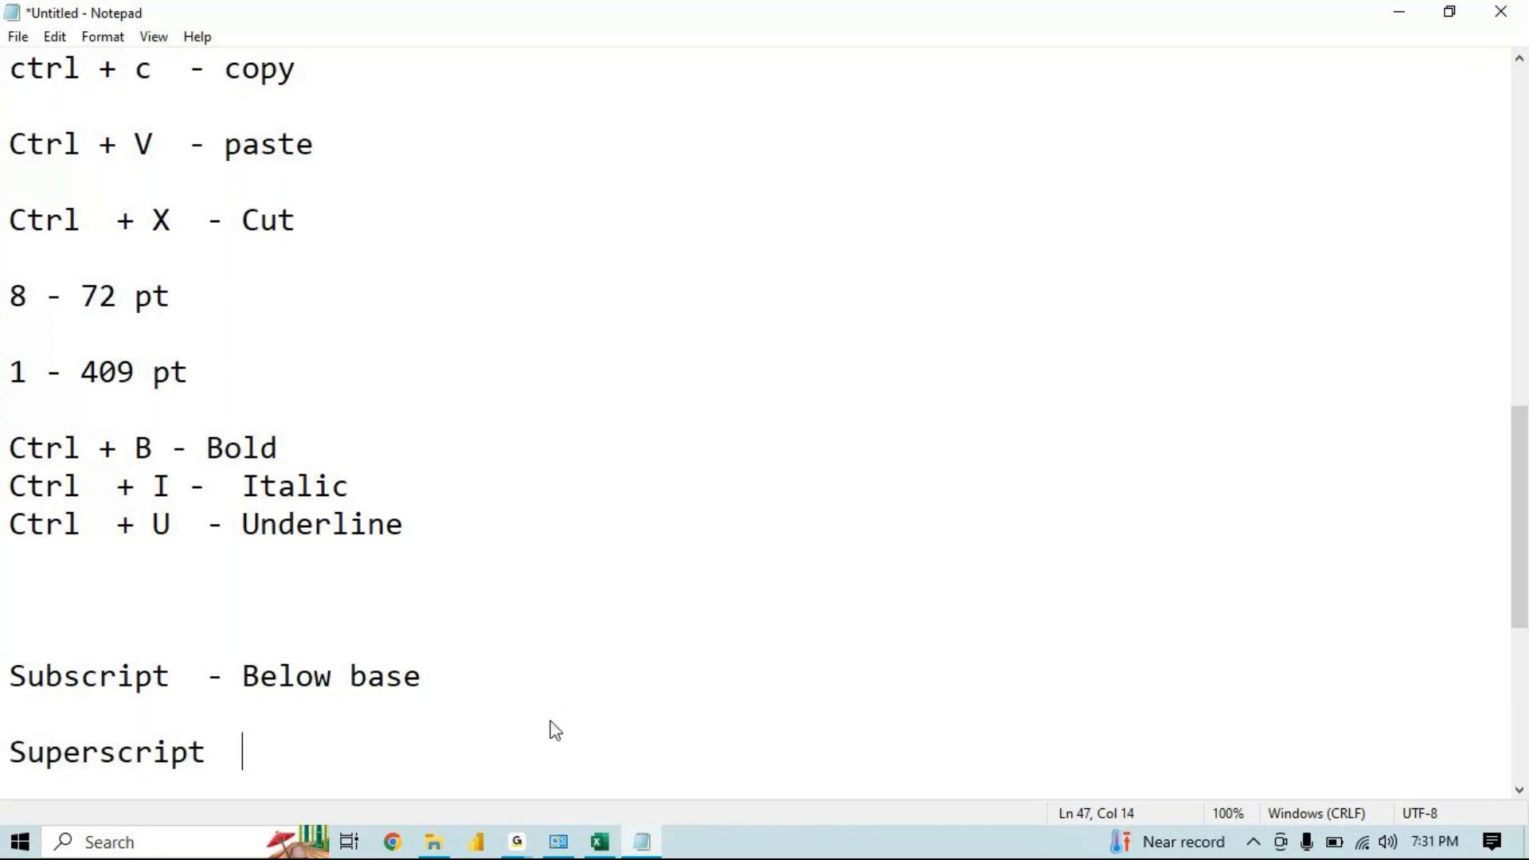
pyautogui.write('- above base')
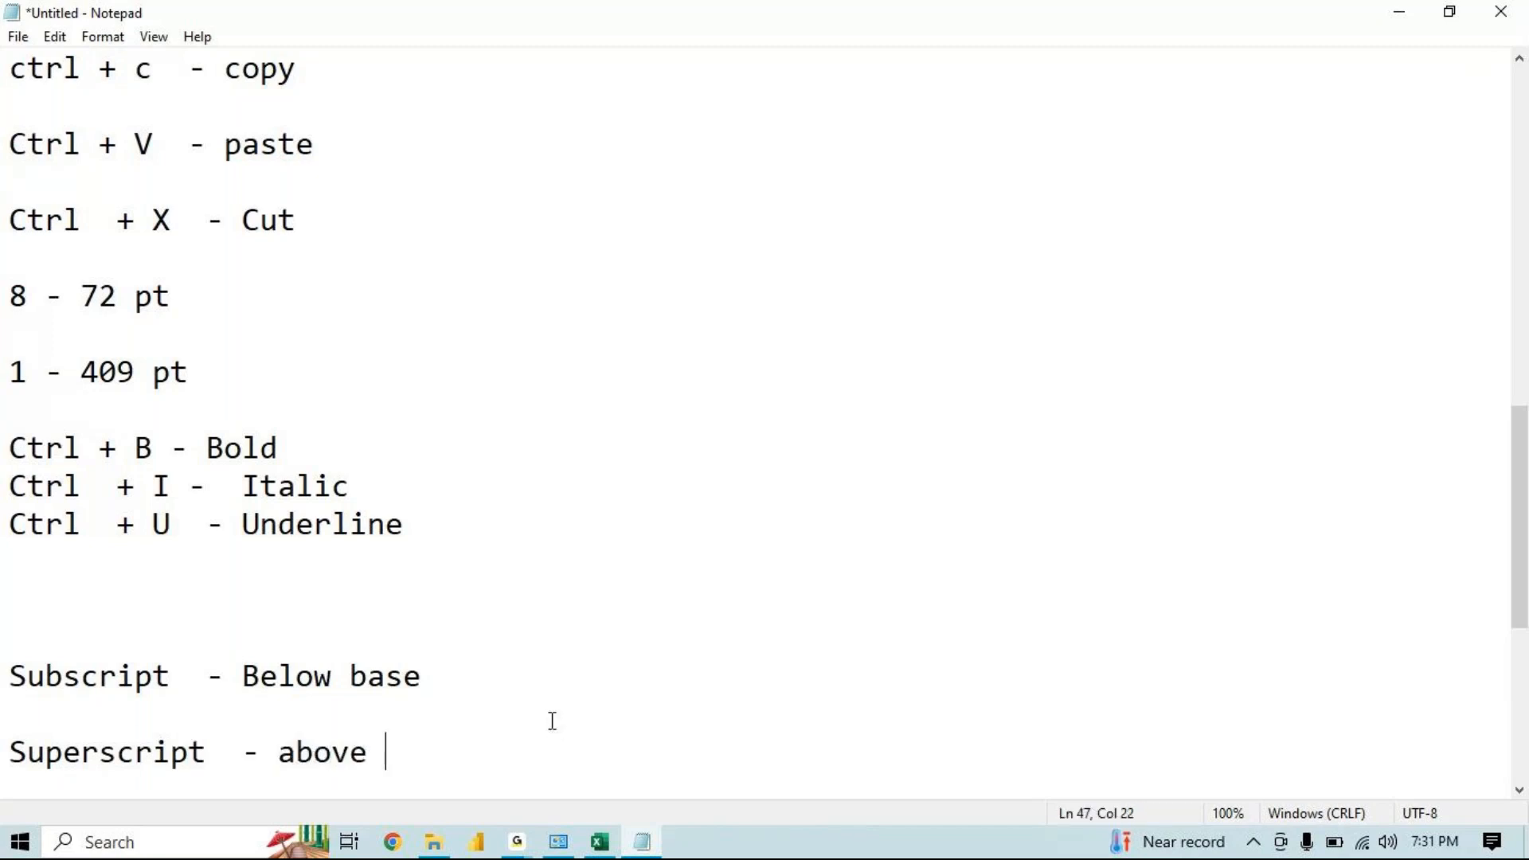
pyautogui.click(295, 753)
pyautogui.press('BackSpace')
pyautogui.write('A')
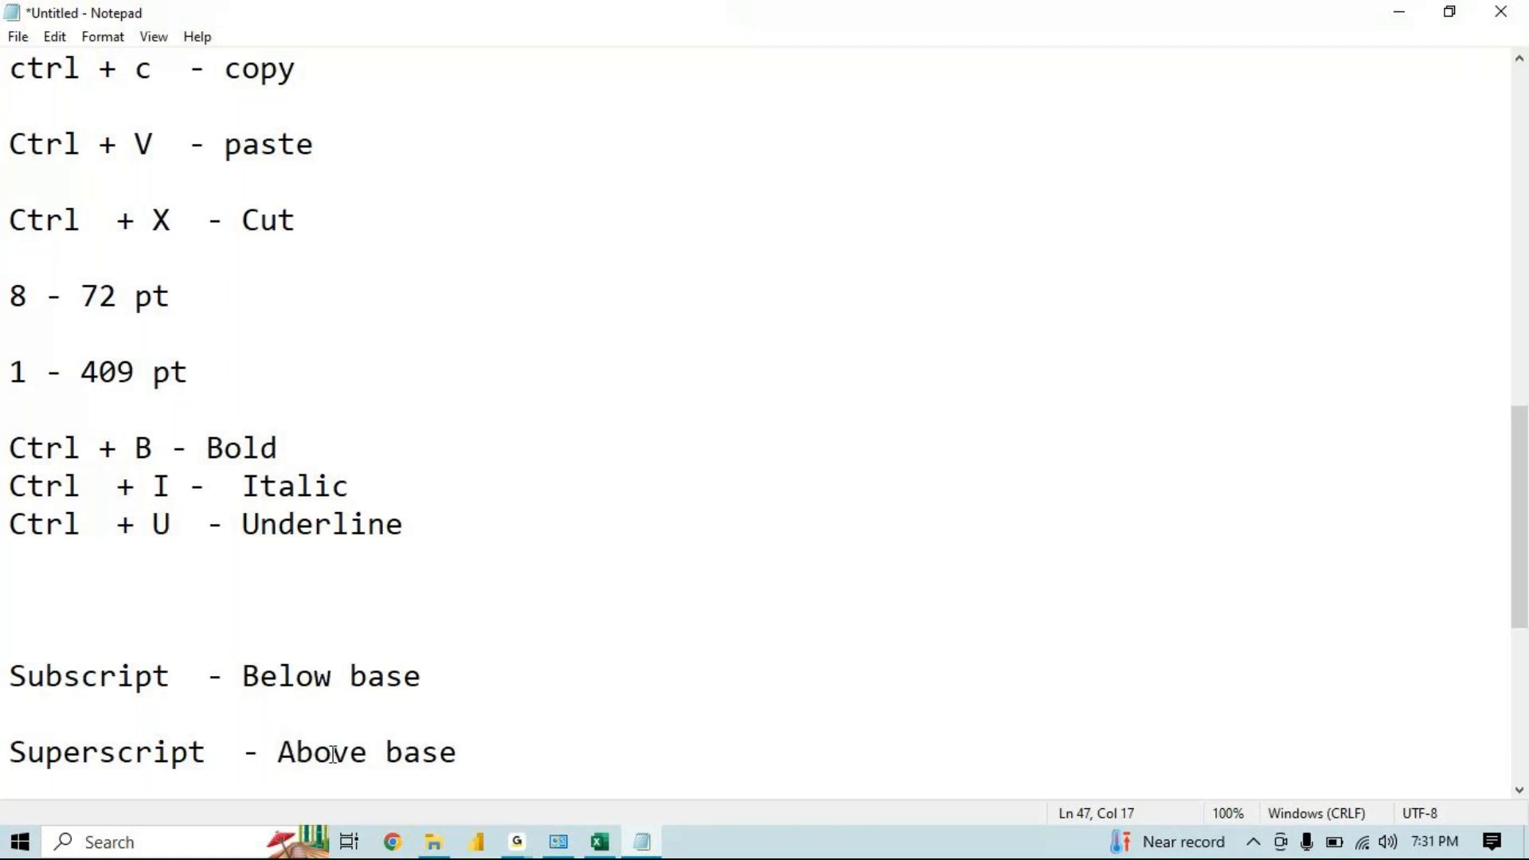
pyautogui.click(402, 755)
pyautogui.press('BackSpace')
pyautogui.write('B')
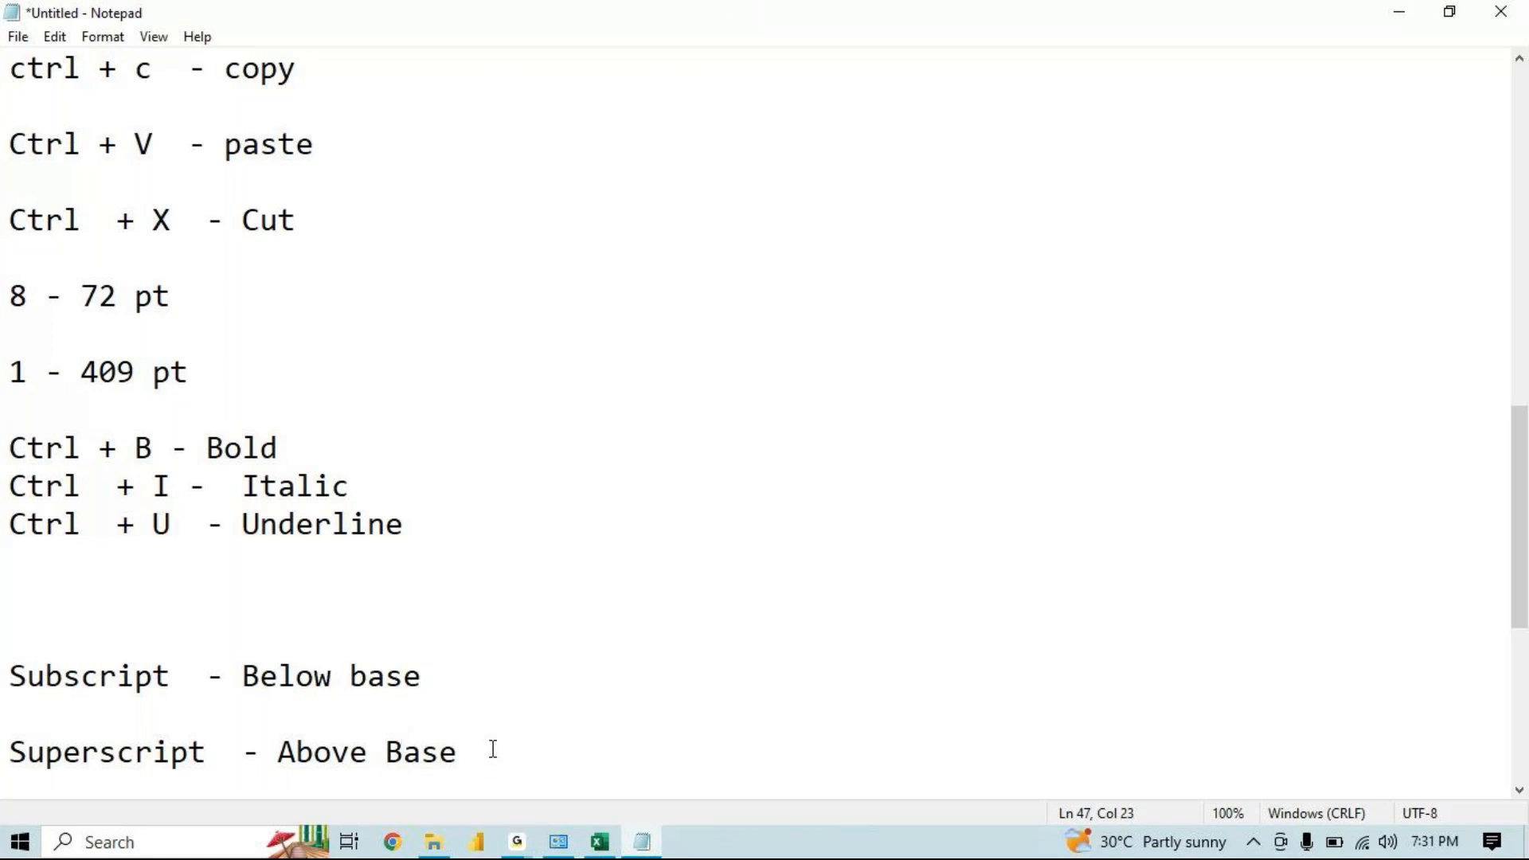
pyautogui.moveTo(518, 673); pyautogui.dragTo(153, 648)
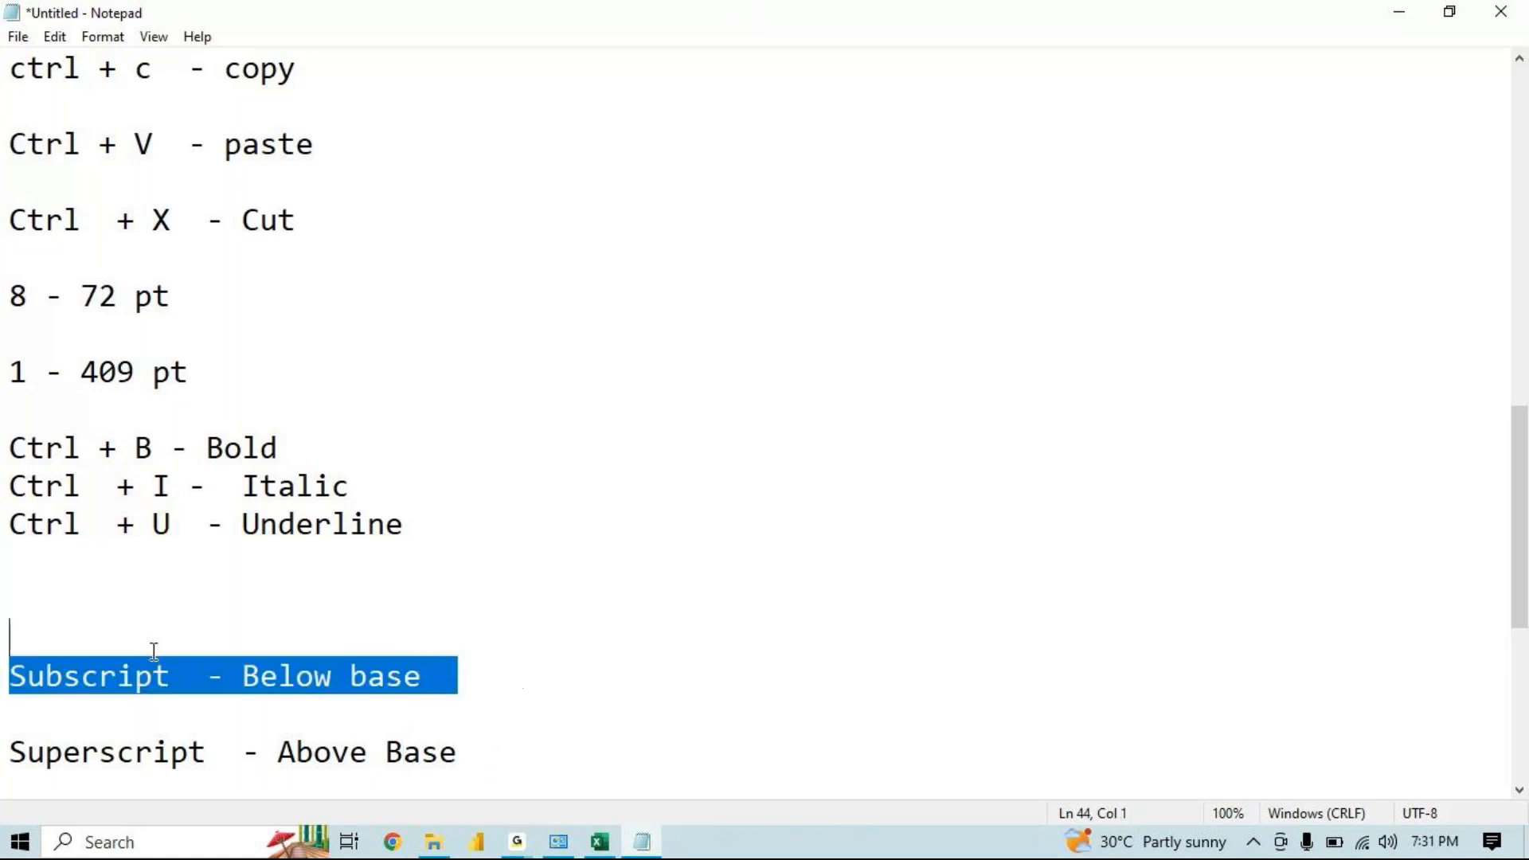
pyautogui.click(591, 692)
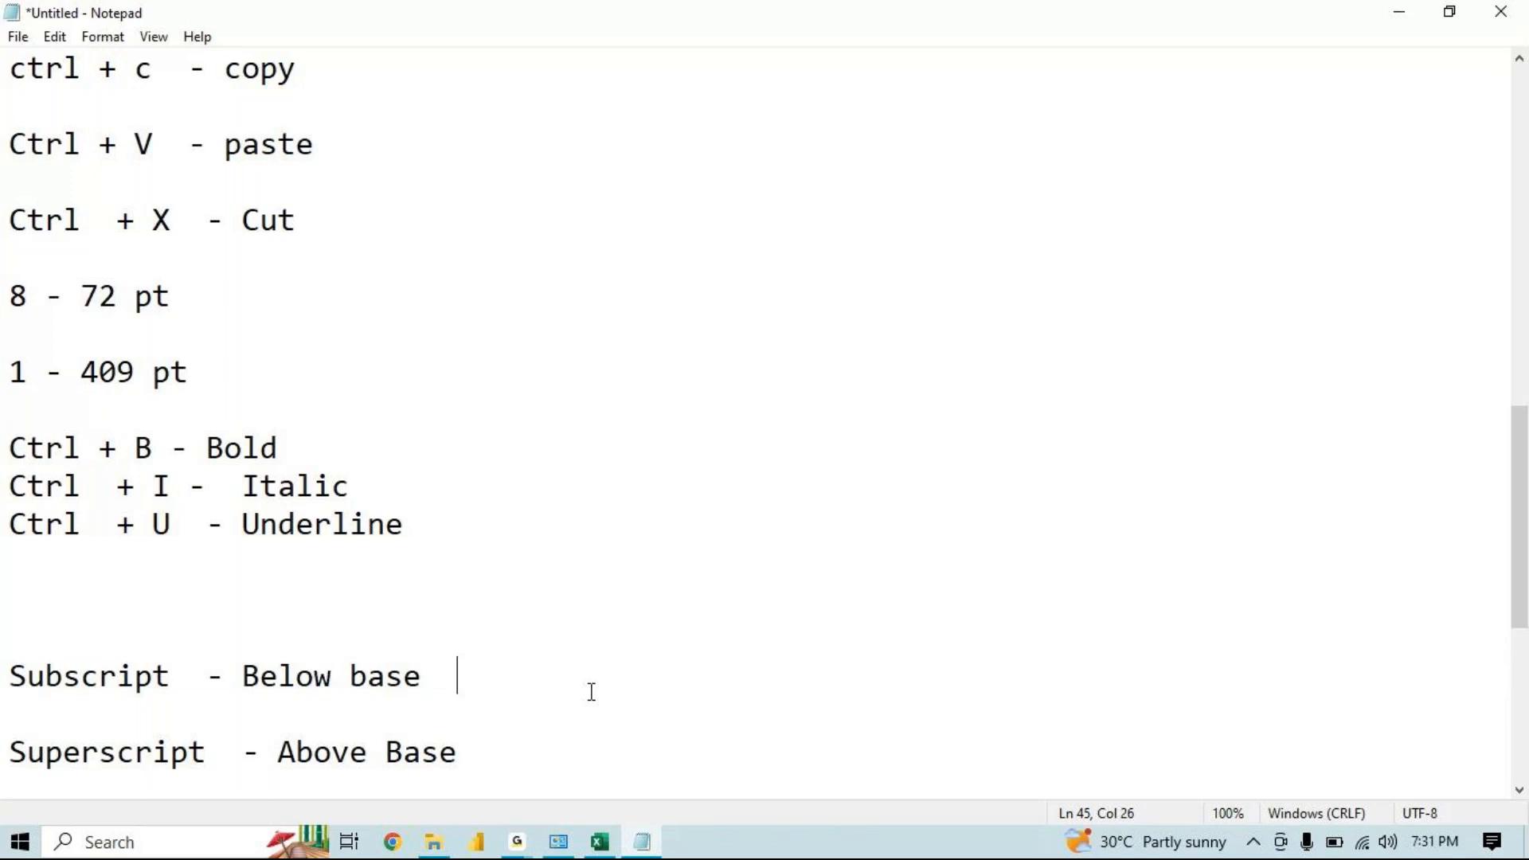
# Return to Excel and enter "H2O" in cell J7
pyautogui.hotkey('alt', 'Tab')
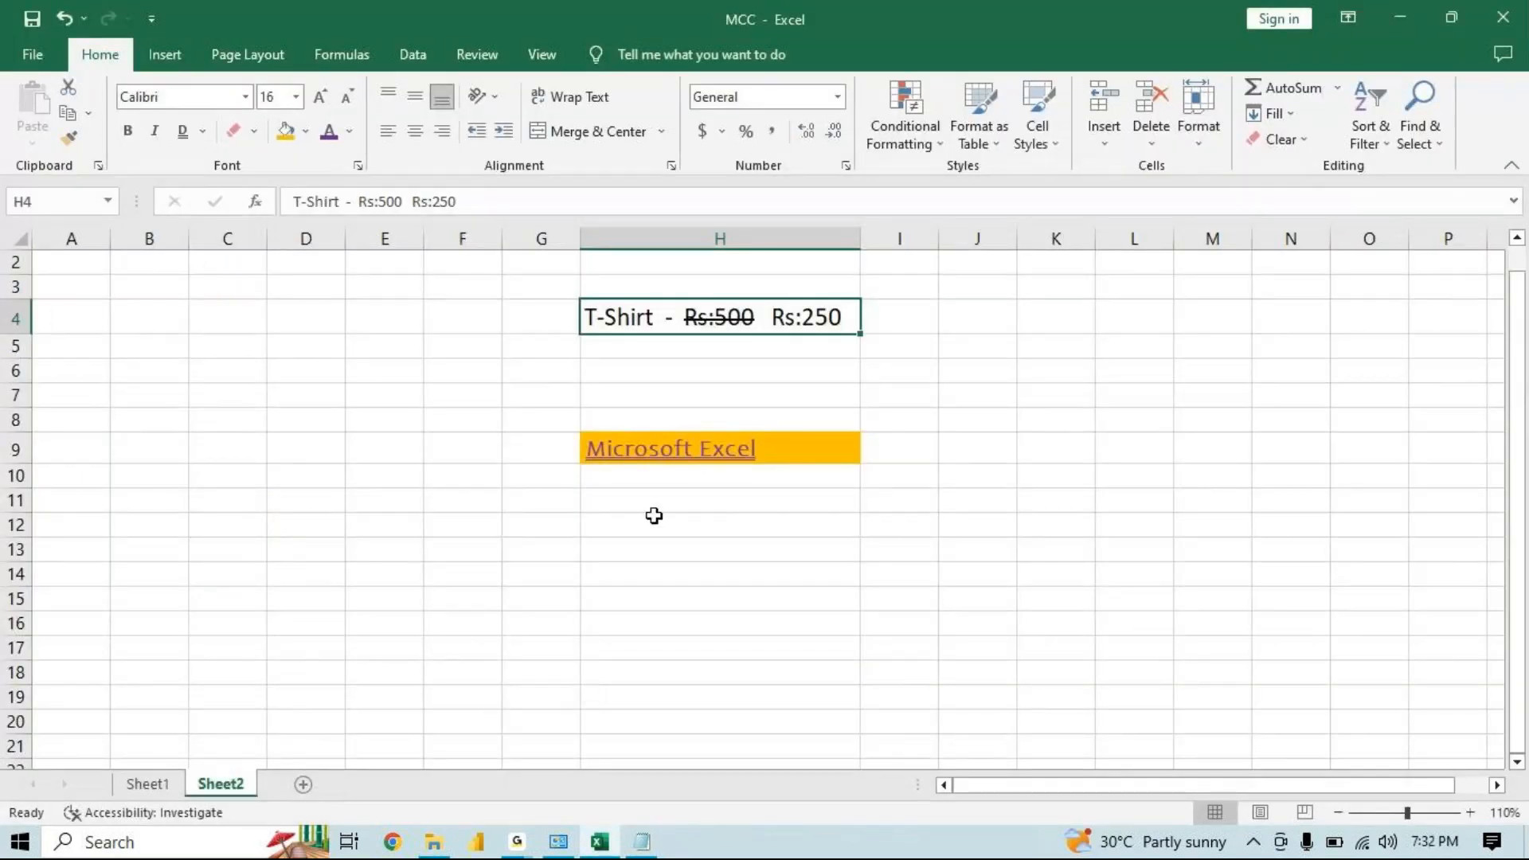
pyautogui.click(943, 403)
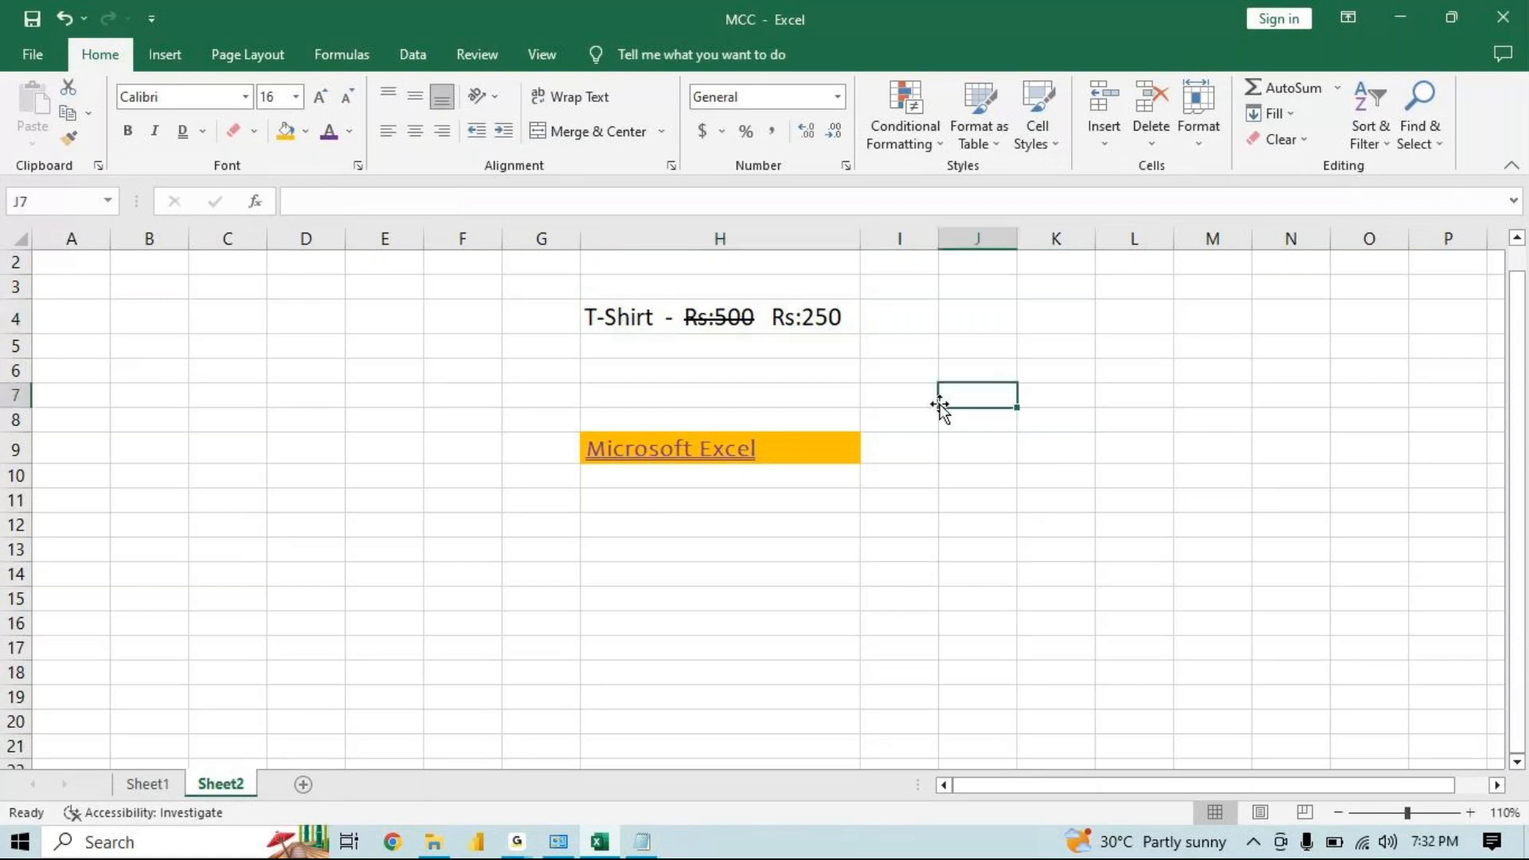
pyautogui.write('H2')
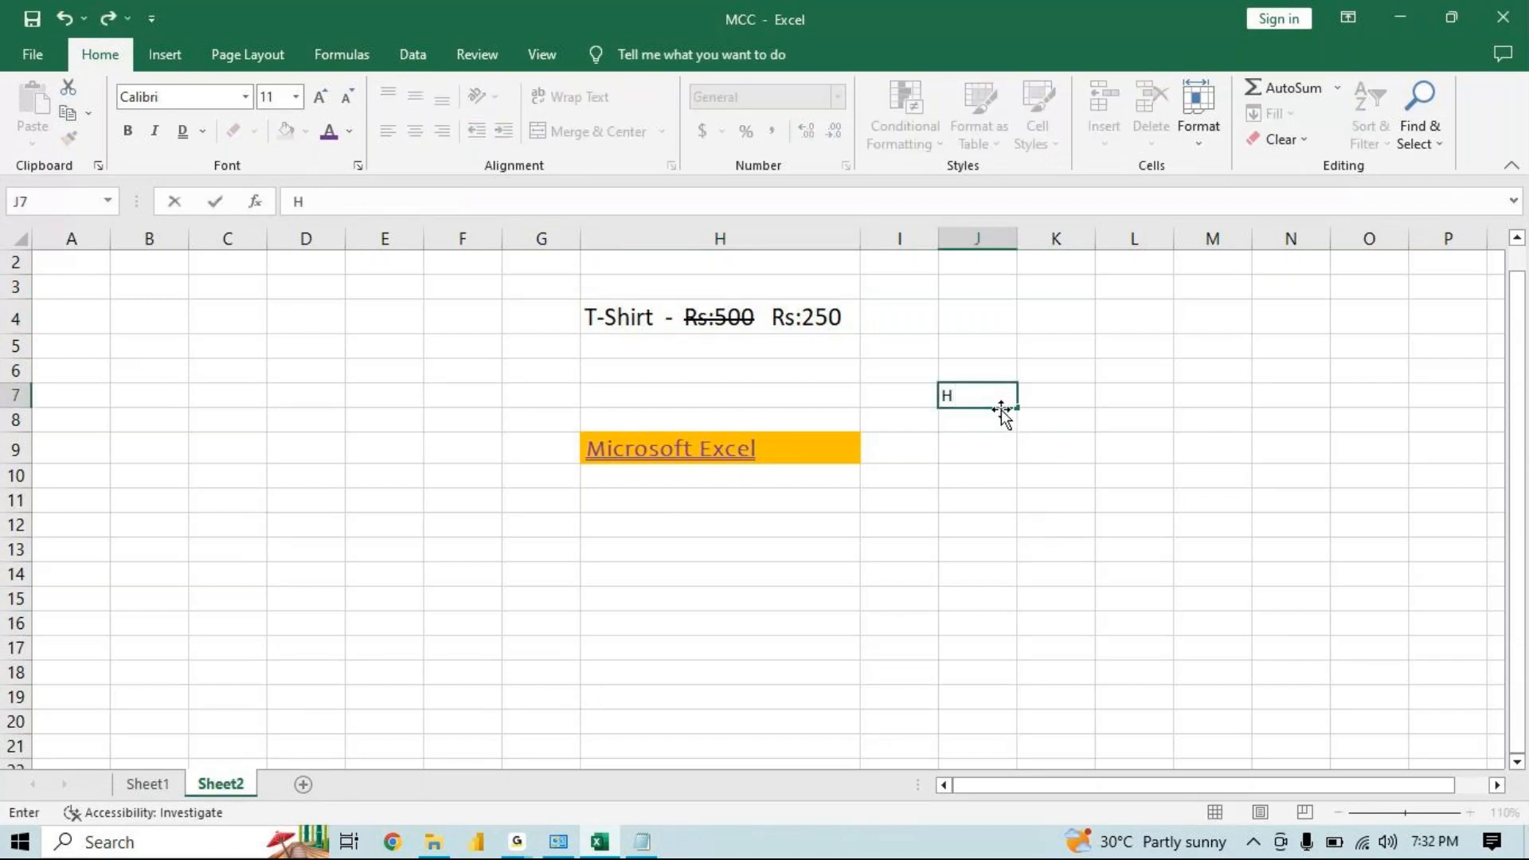
pyautogui.press('BackSpace')
pyautogui.write('O')
pyautogui.press('Return')
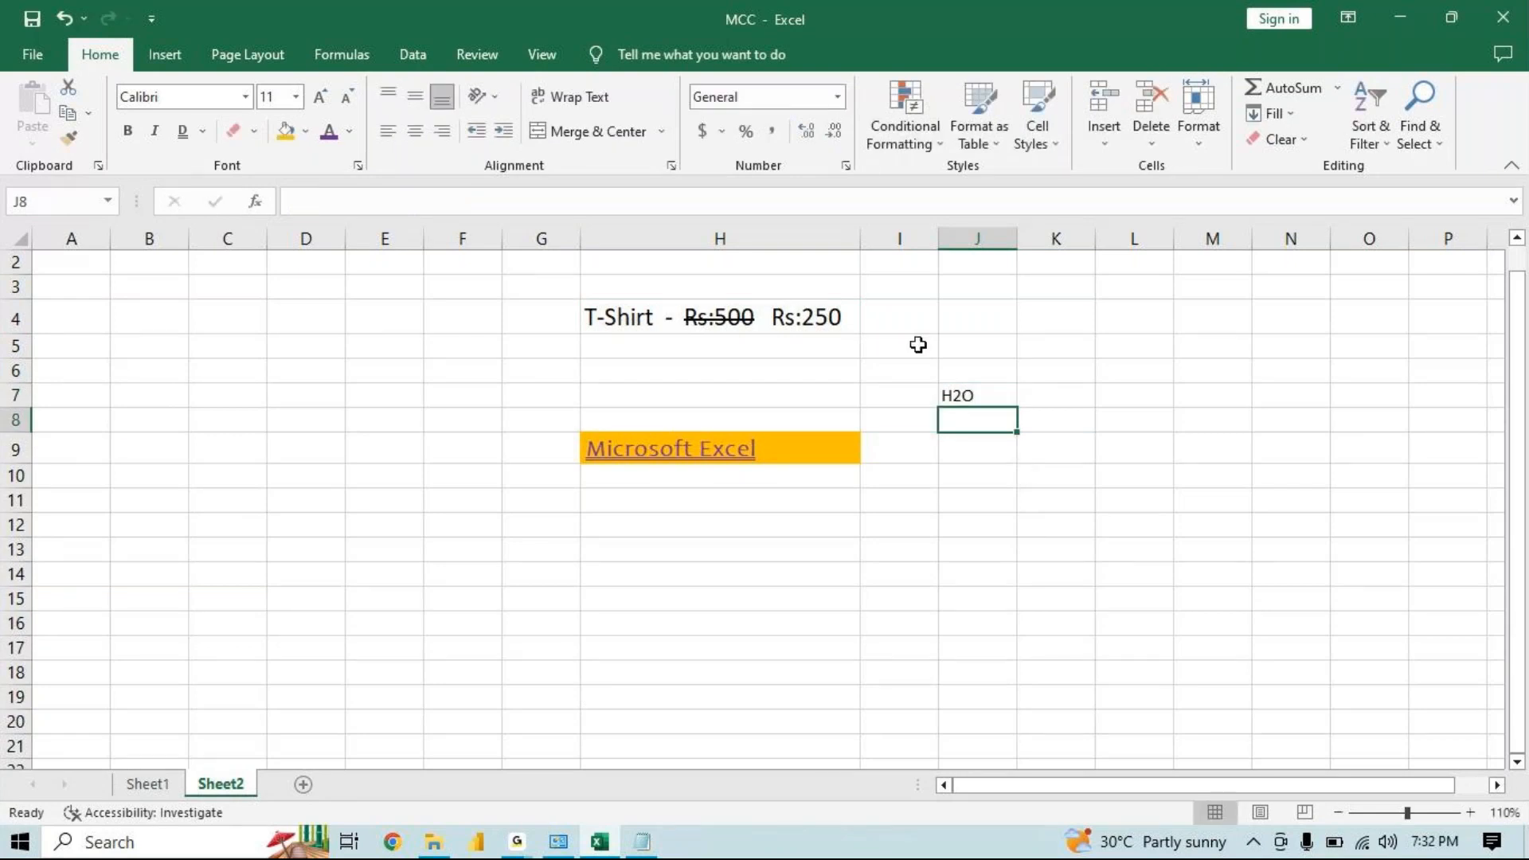
# Format the "2" in J7 as subscript through the Format Cells font effects
pyautogui.click(958, 397)
pyautogui.doubleClick(964, 396)
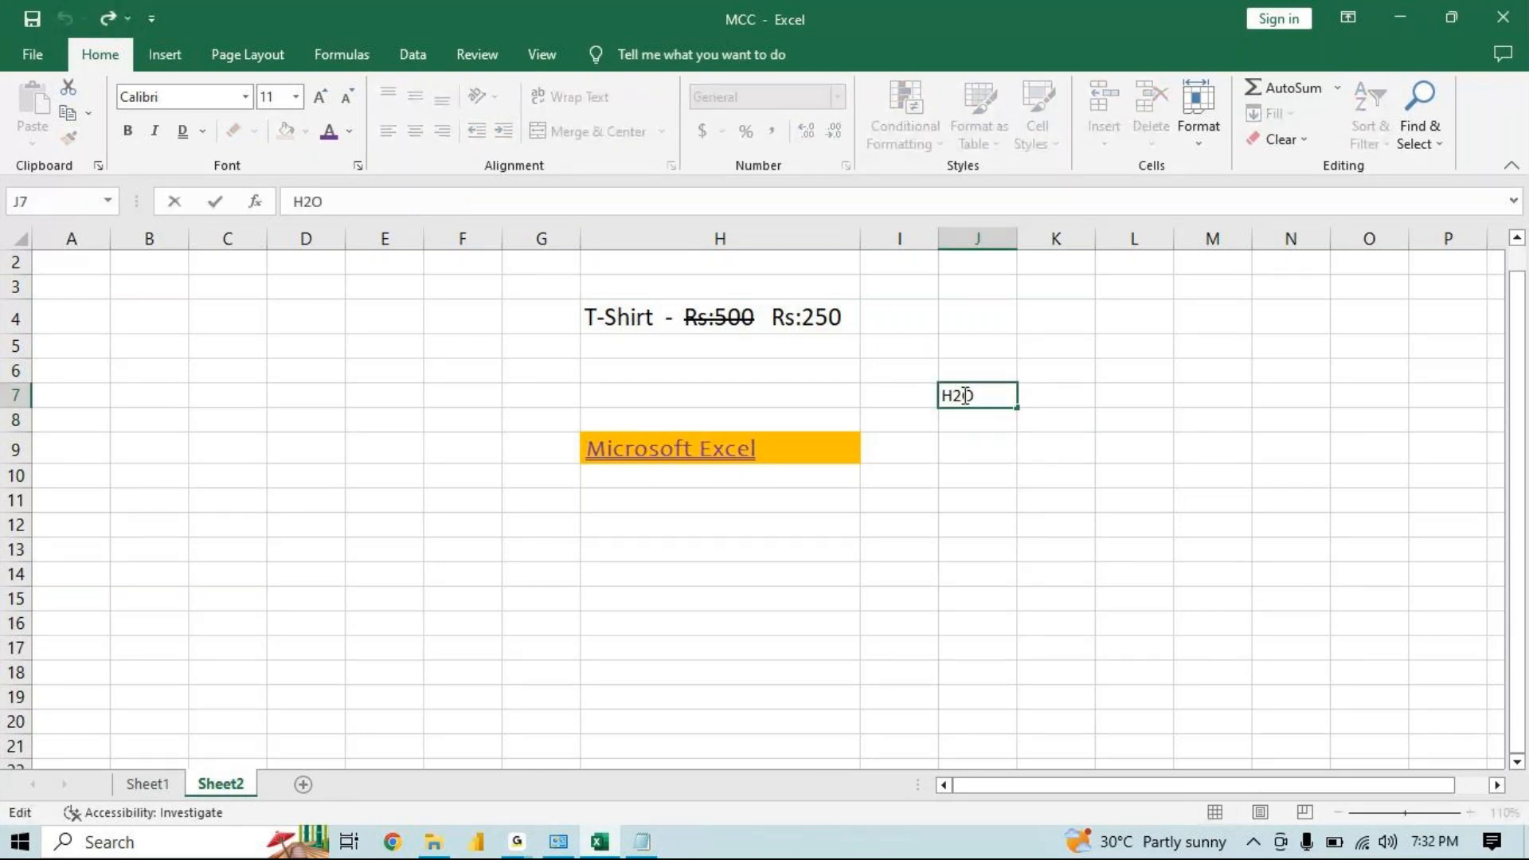
pyautogui.moveTo(961, 396); pyautogui.dragTo(951, 396)
pyautogui.click(357, 168)
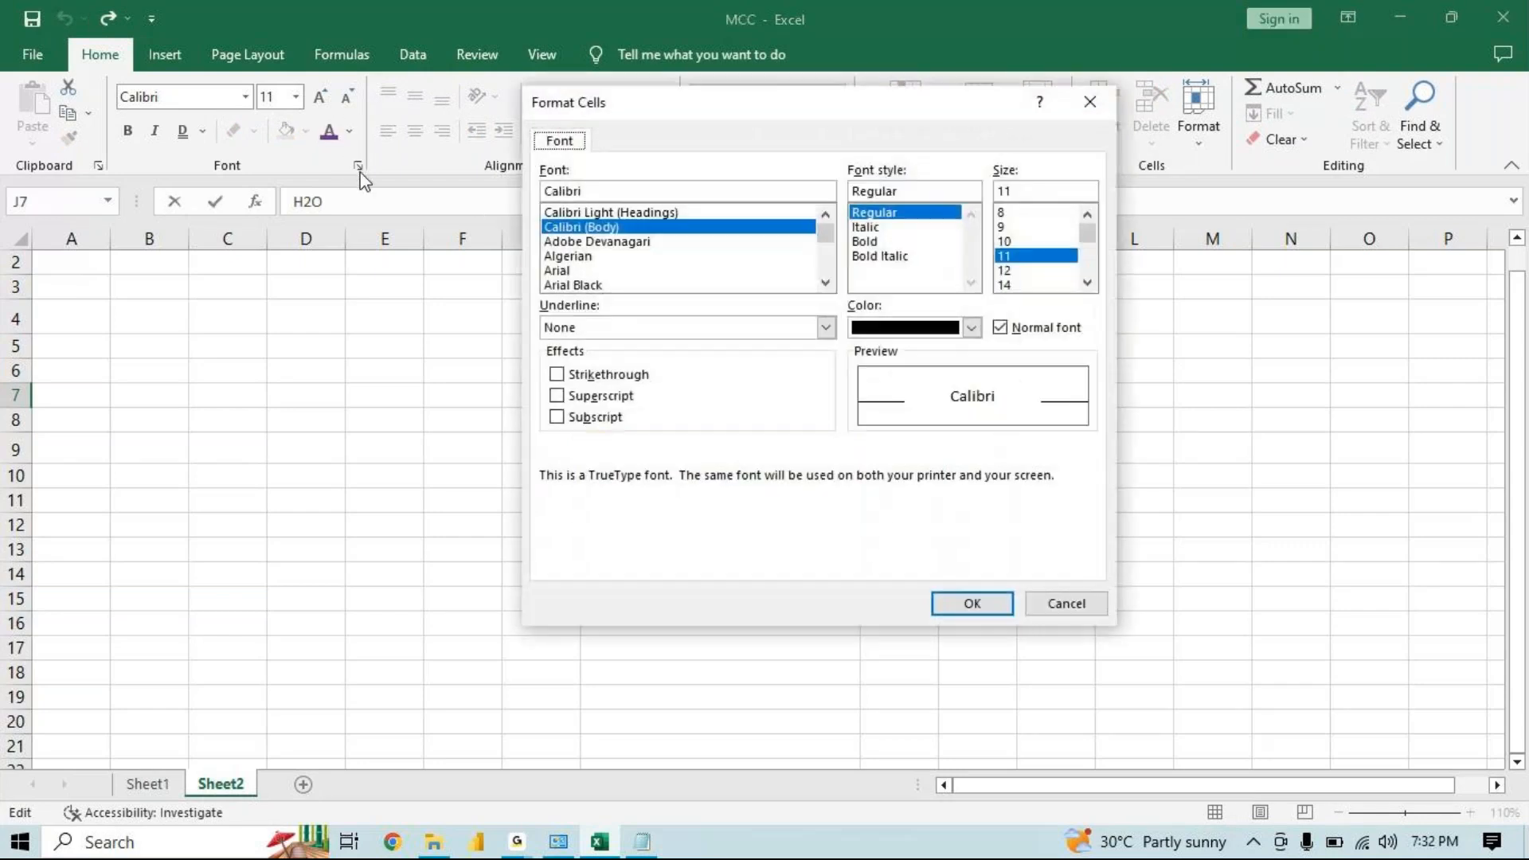
pyautogui.click(557, 417)
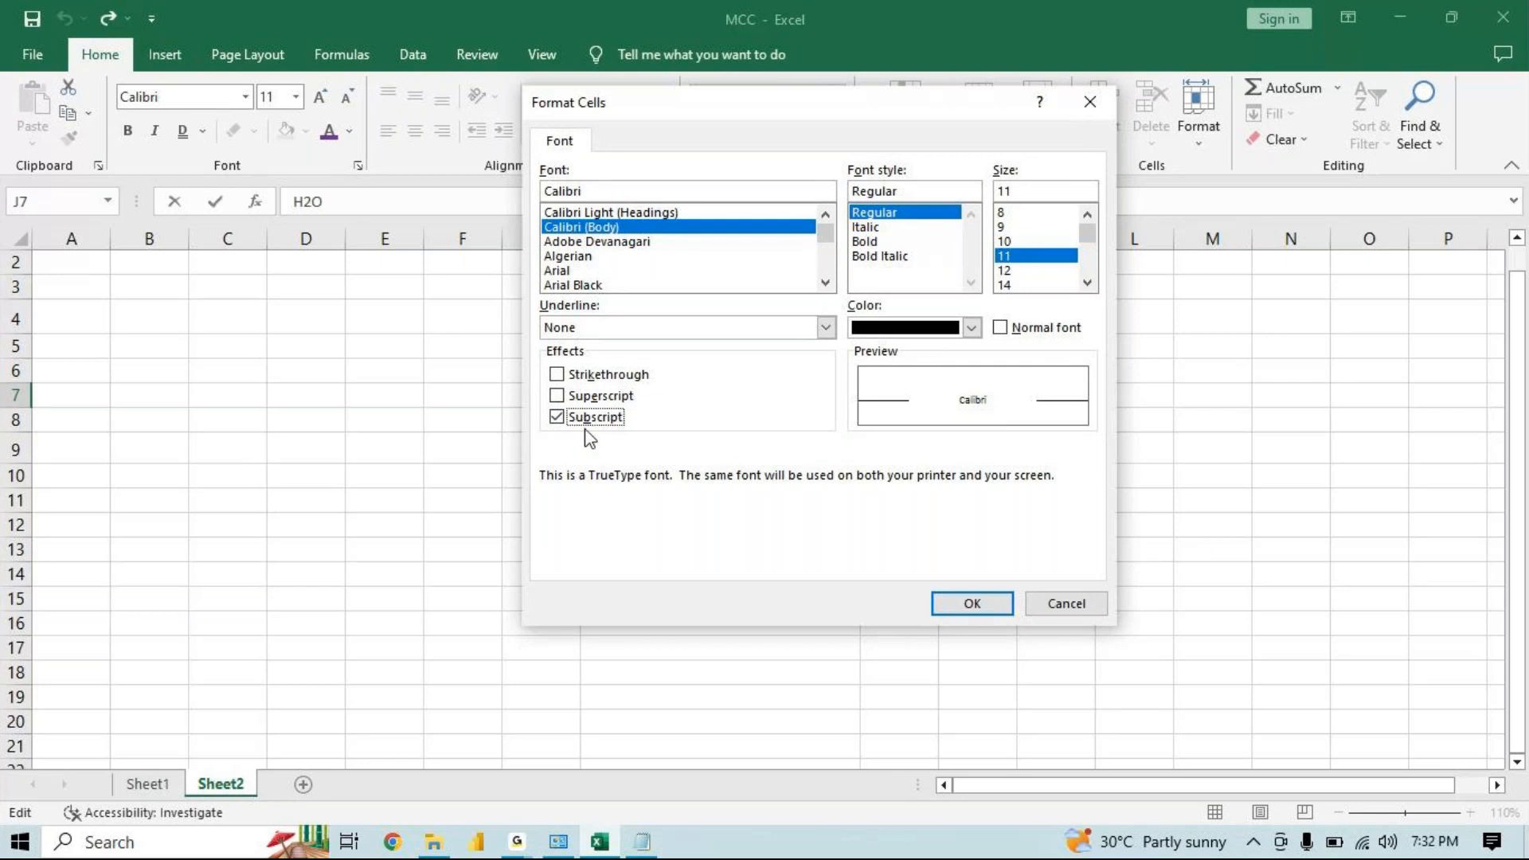
pyautogui.click(935, 600)
pyautogui.click(956, 575)
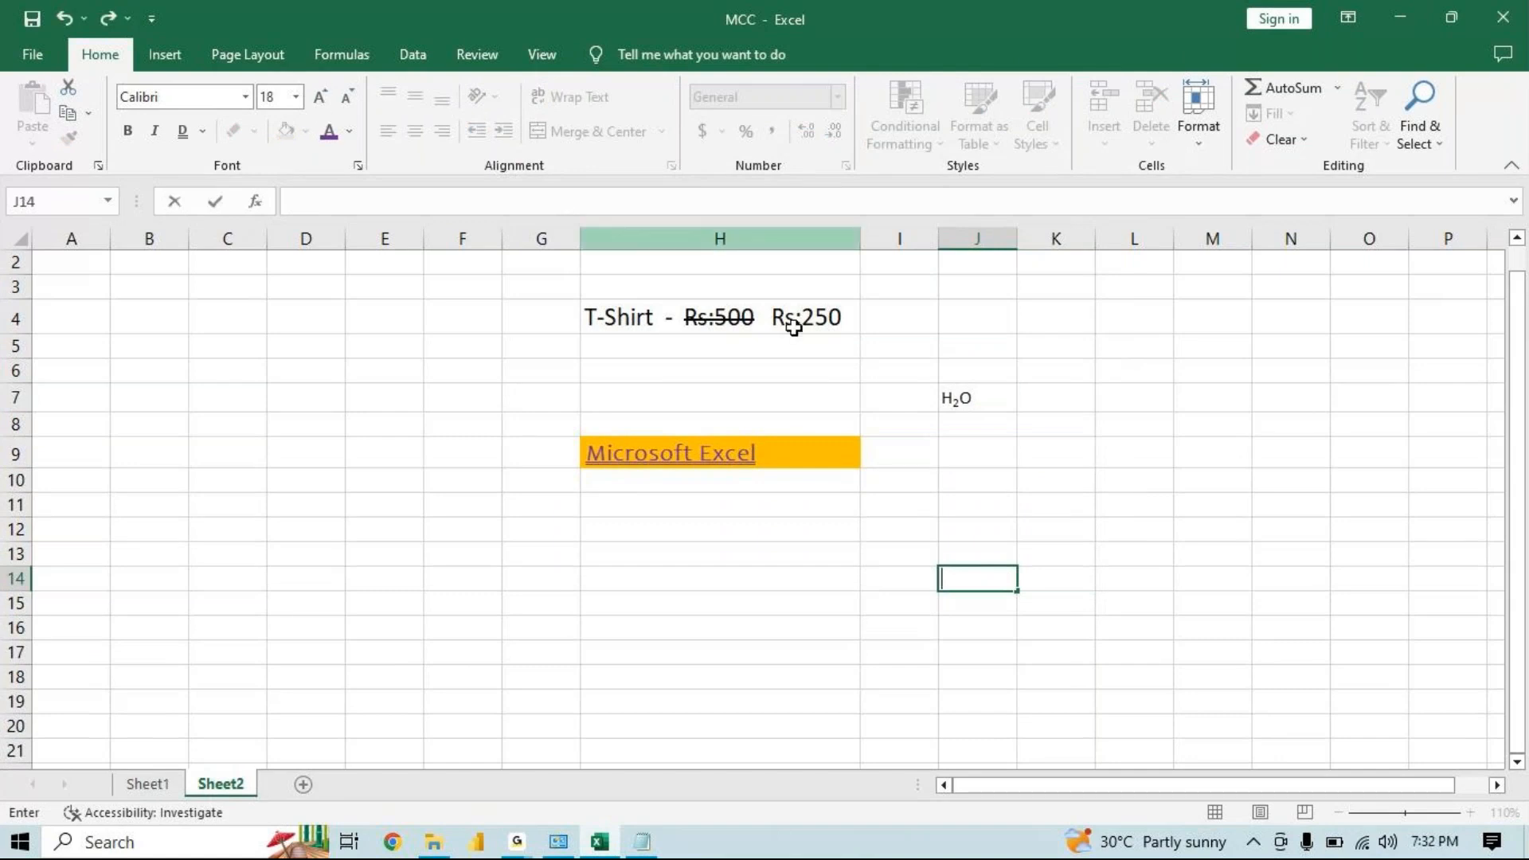
# Increase the font size of J7 by three steps
pyautogui.click(987, 393)
pyautogui.click(320, 98)
pyautogui.click(320, 99)
pyautogui.click(320, 99)
pyautogui.click(320, 98)
pyautogui.click(320, 99)
pyautogui.click(1056, 550)
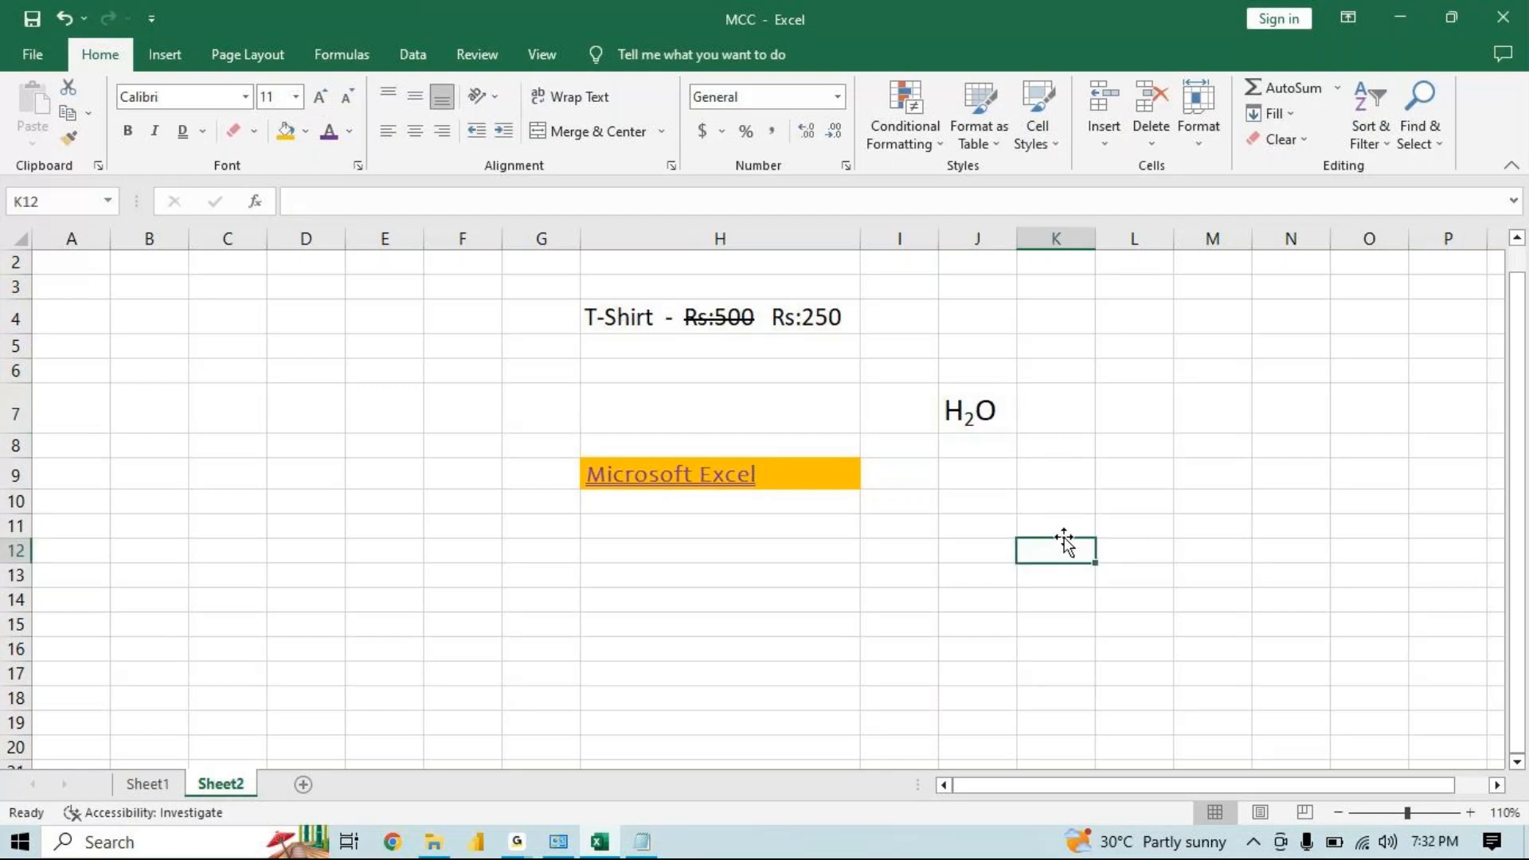
# Enter "A2" in cell L7 and enlarge its font to 18 pt
pyautogui.click(1145, 415)
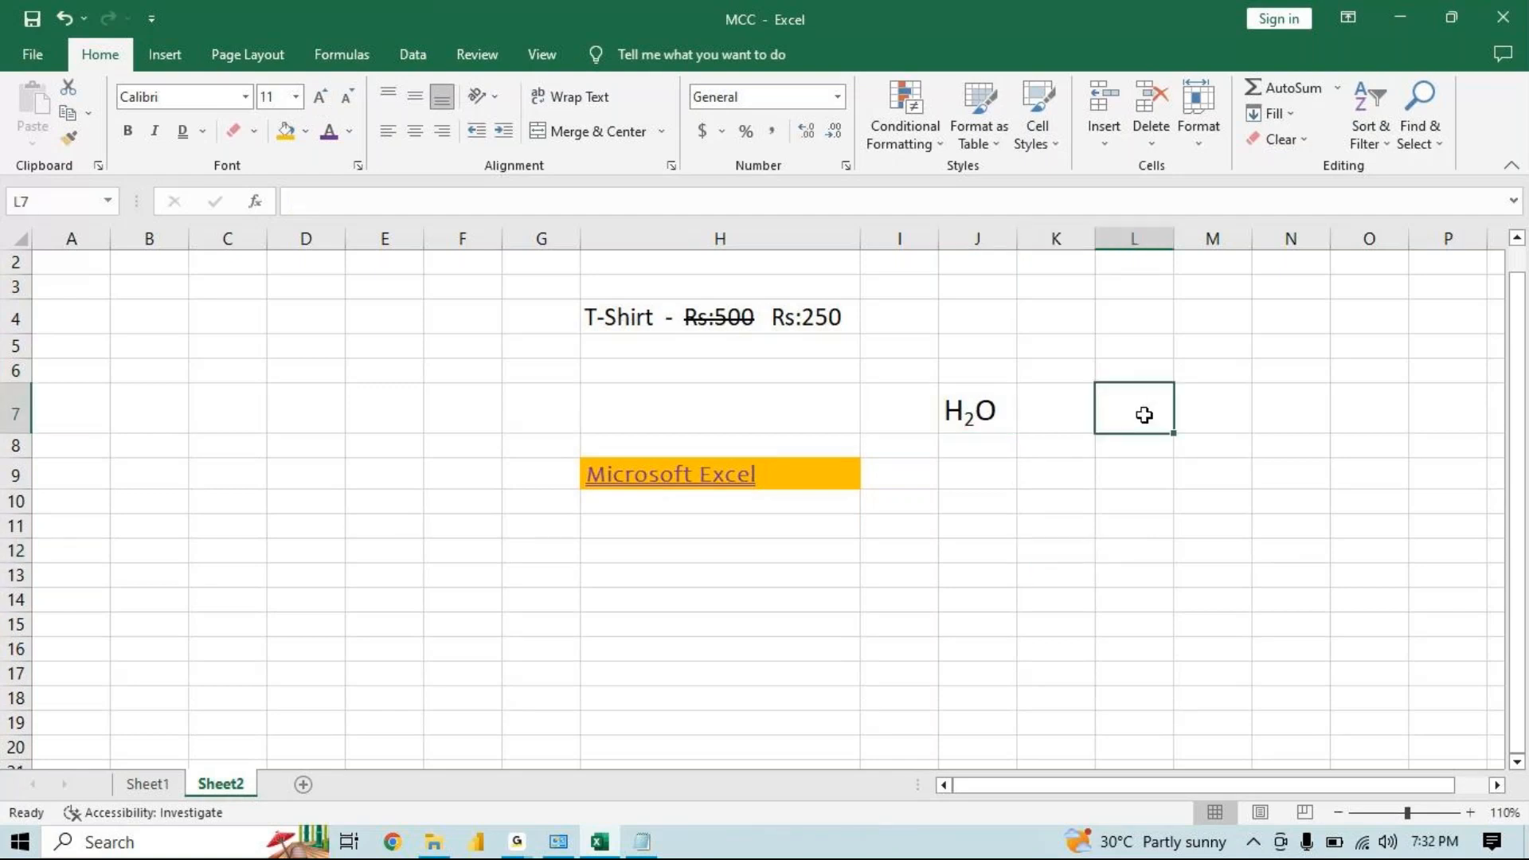
pyautogui.write('a2')
pyautogui.press('BackSpace')
pyautogui.press('BackSpace')
pyautogui.write('A2')
pyautogui.press('Return')
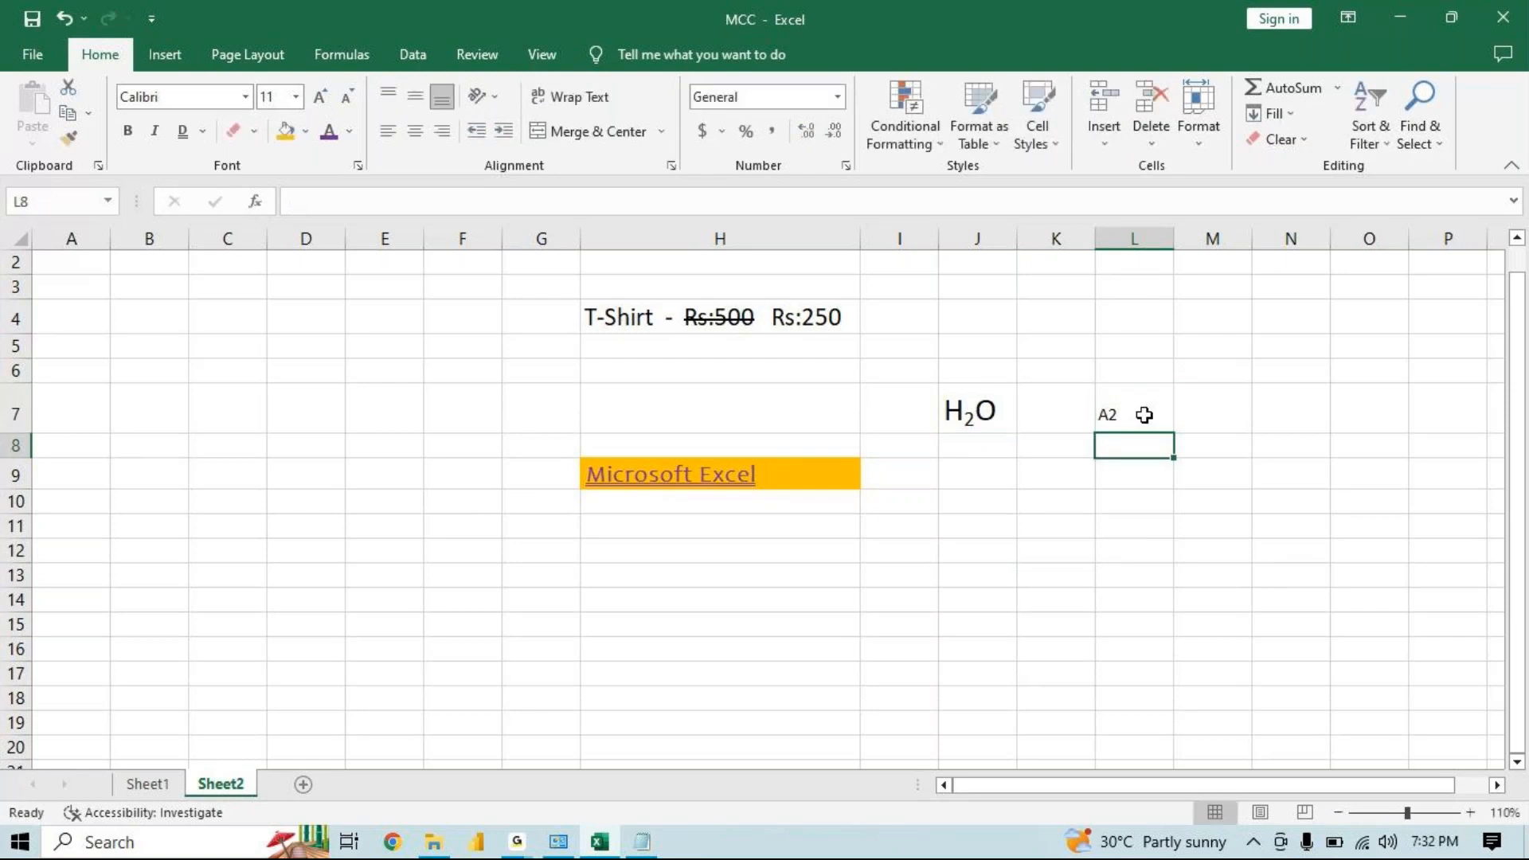
pyautogui.click(1145, 415)
pyautogui.click(320, 96)
pyautogui.click(320, 96)
pyautogui.click(320, 96)
pyautogui.click(320, 97)
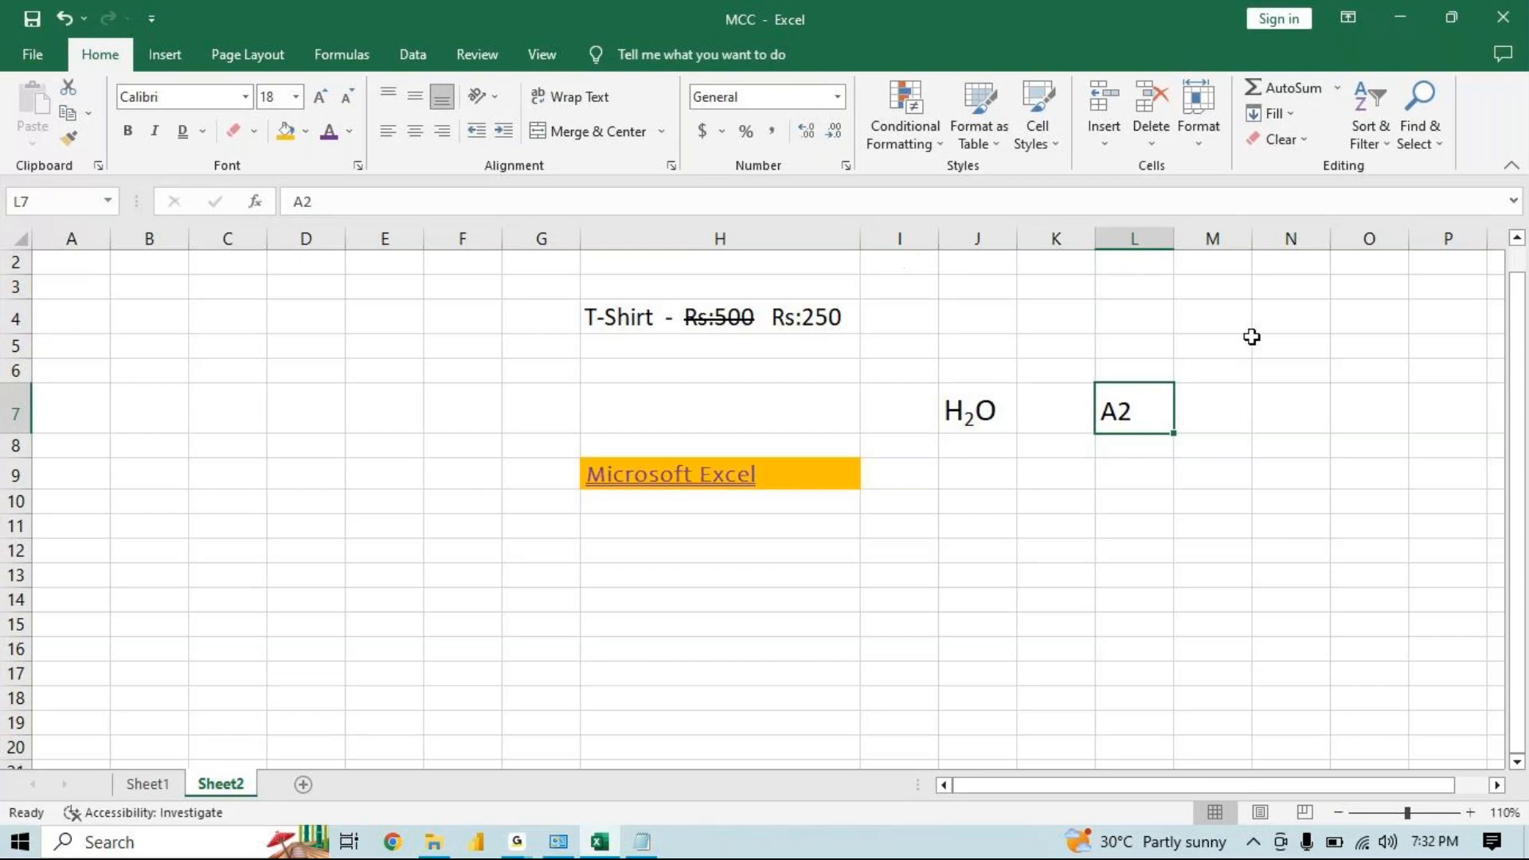
# Enter "5th" in cell M7 and enlarge its font to 20 pt
pyautogui.click(1207, 420)
pyautogui.write('5th')
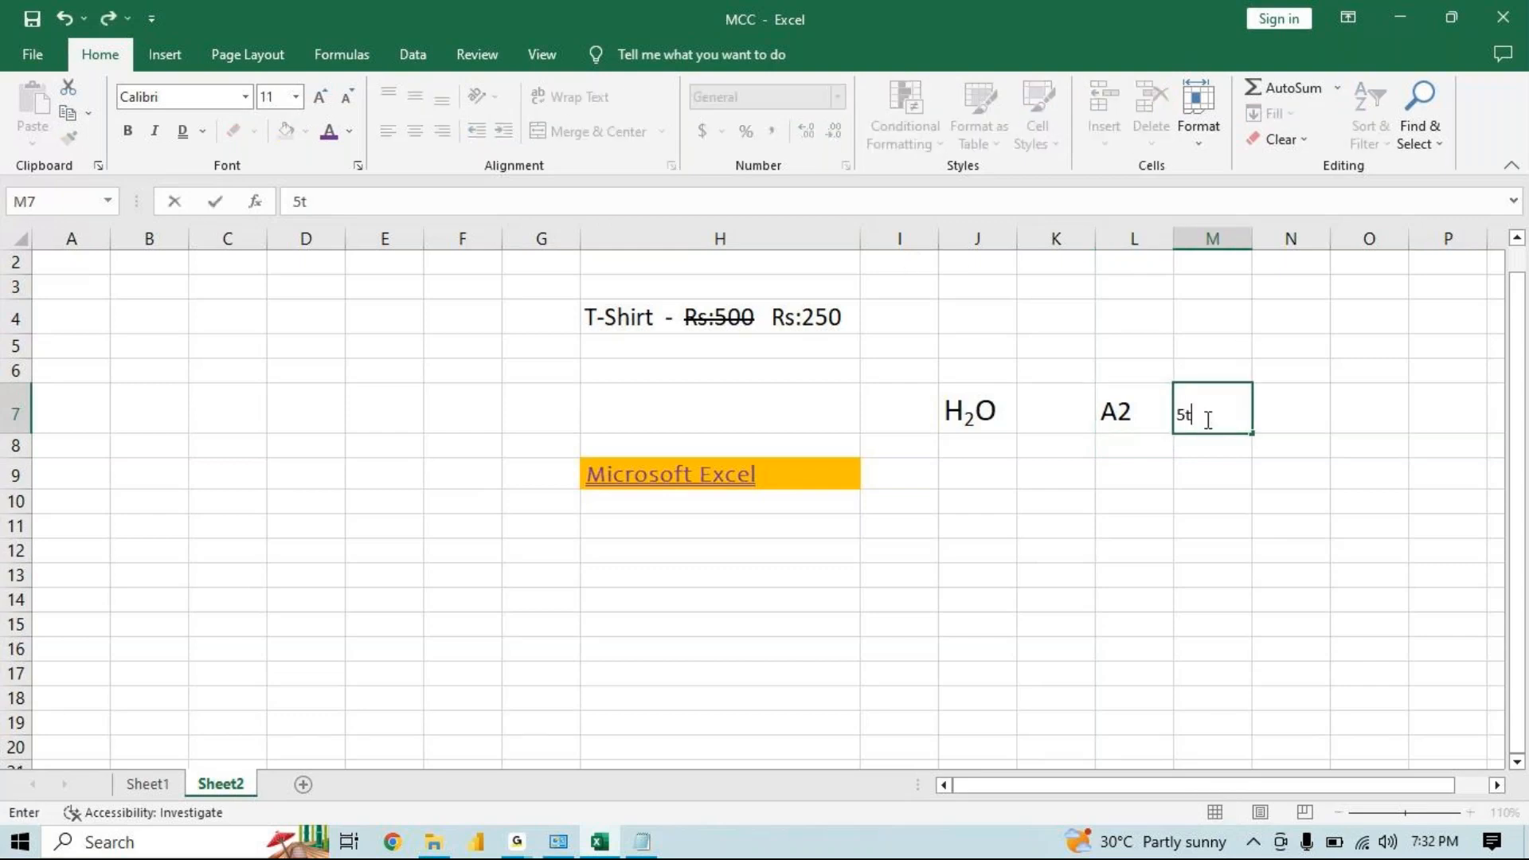
pyautogui.press('Return')
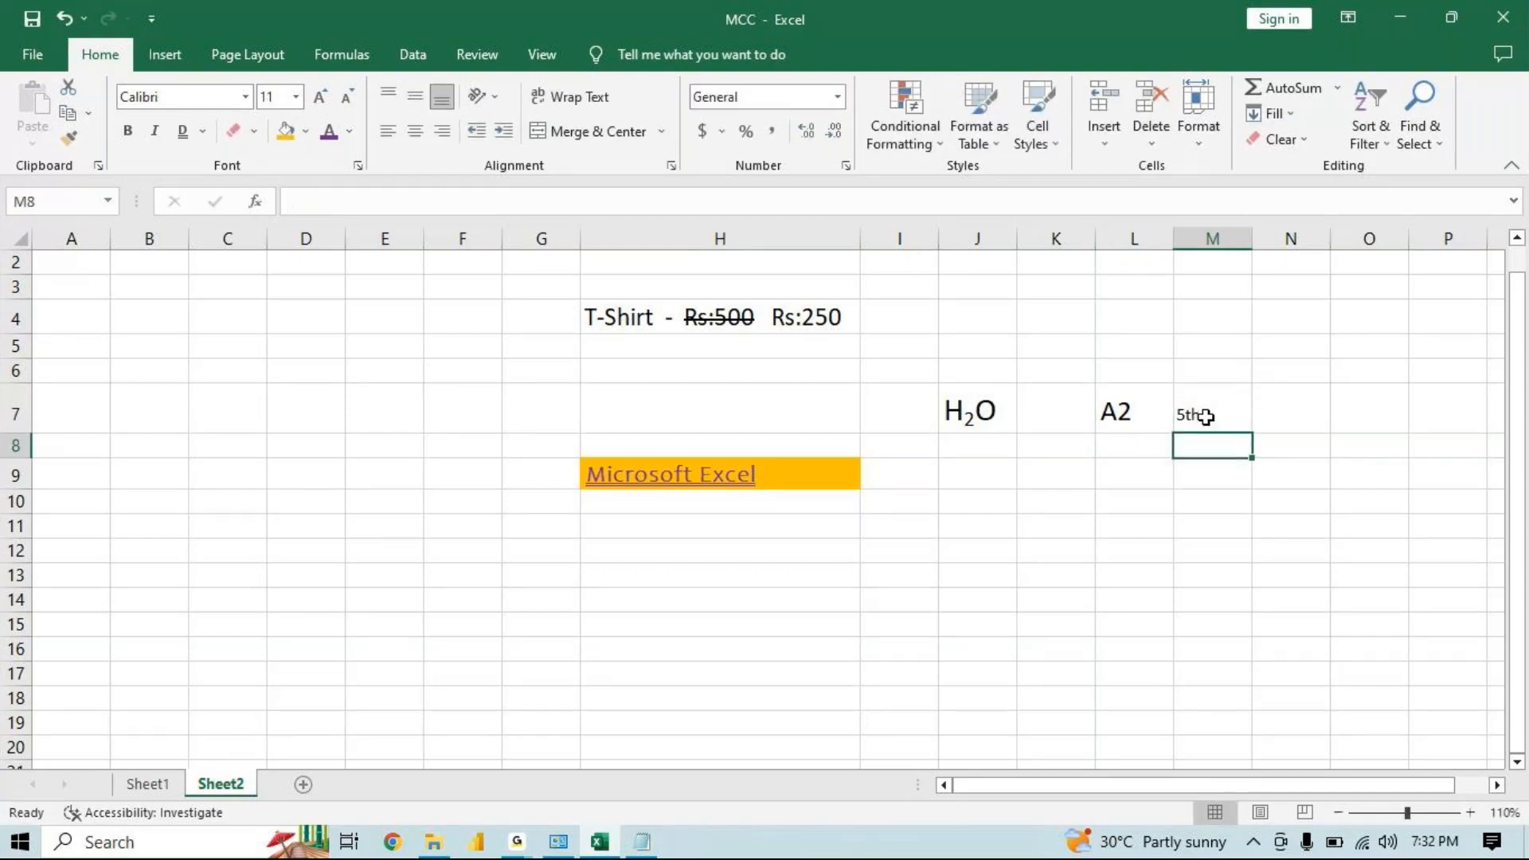
pyautogui.click(1207, 418)
pyautogui.click(317, 96)
pyautogui.click(317, 97)
pyautogui.click(317, 97)
pyautogui.click(317, 96)
pyautogui.click(317, 96)
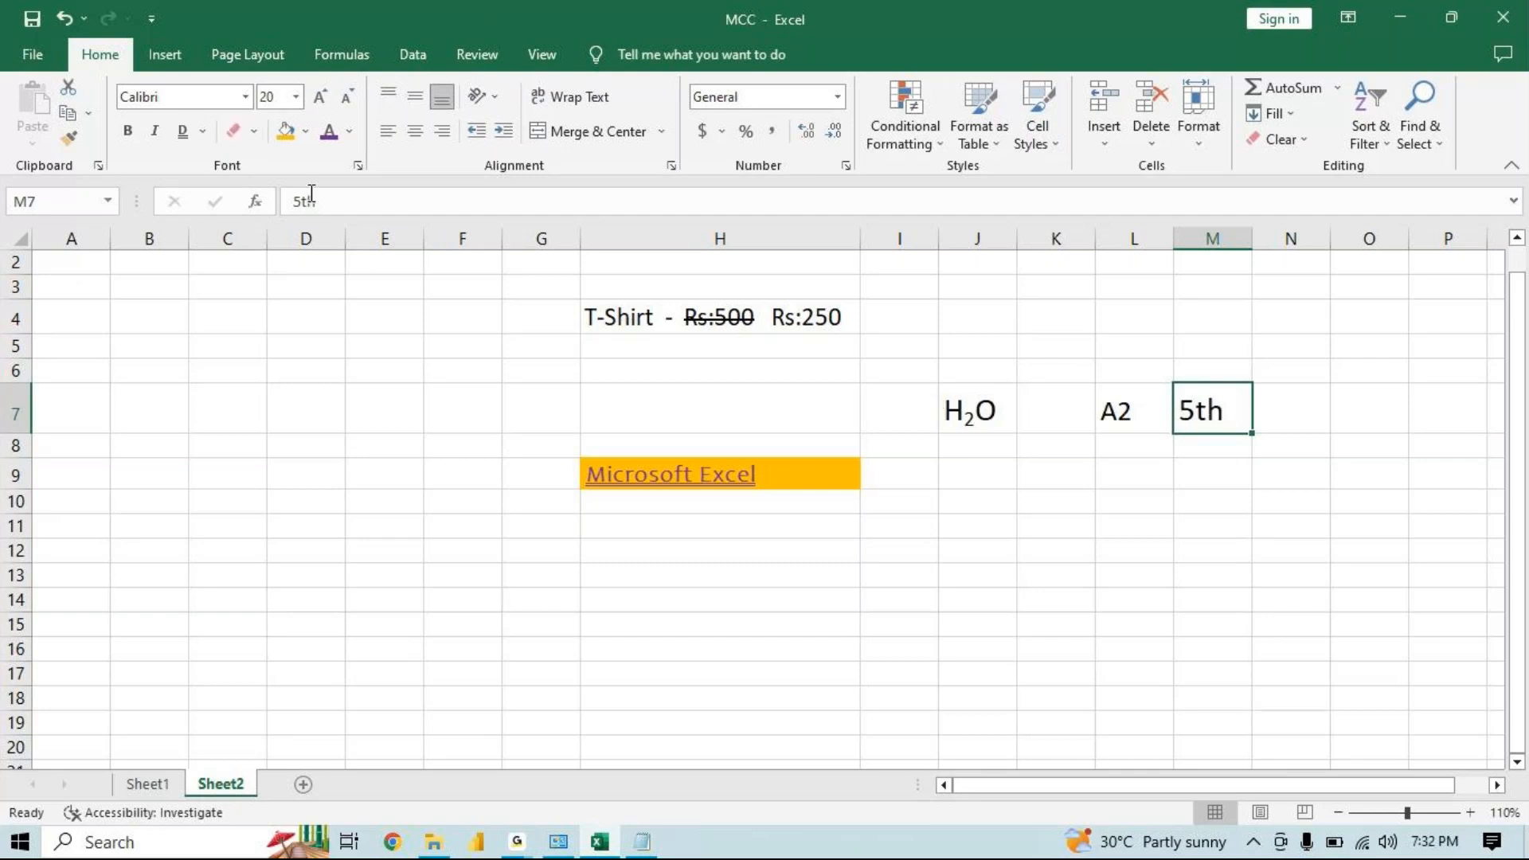
# Format the "th" in M7 as superscript through the Format Cells font effects
pyautogui.moveTo(301, 200); pyautogui.dragTo(317, 202)
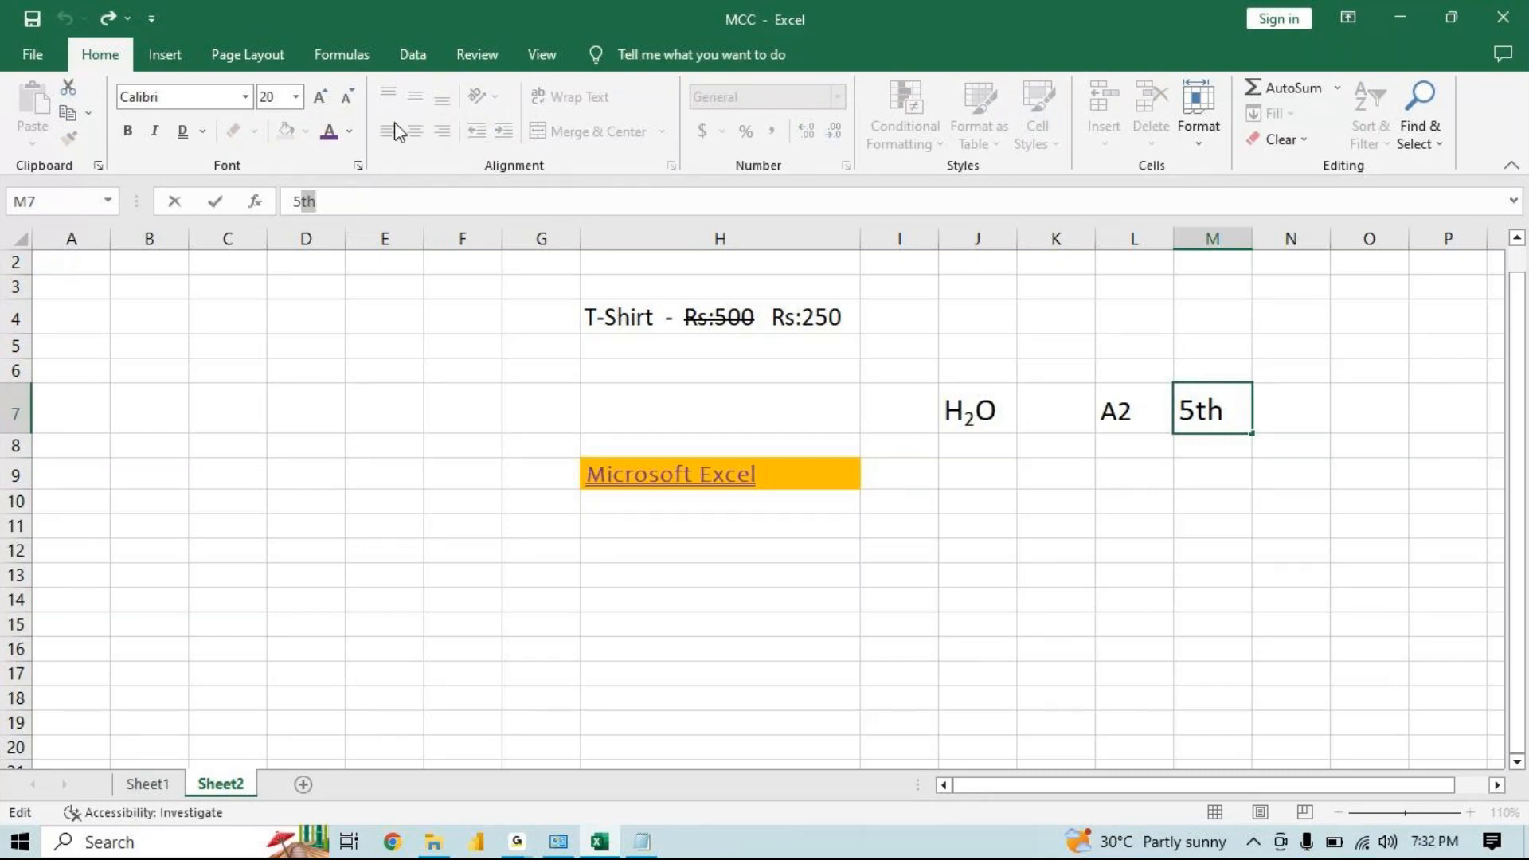
pyautogui.click(358, 161)
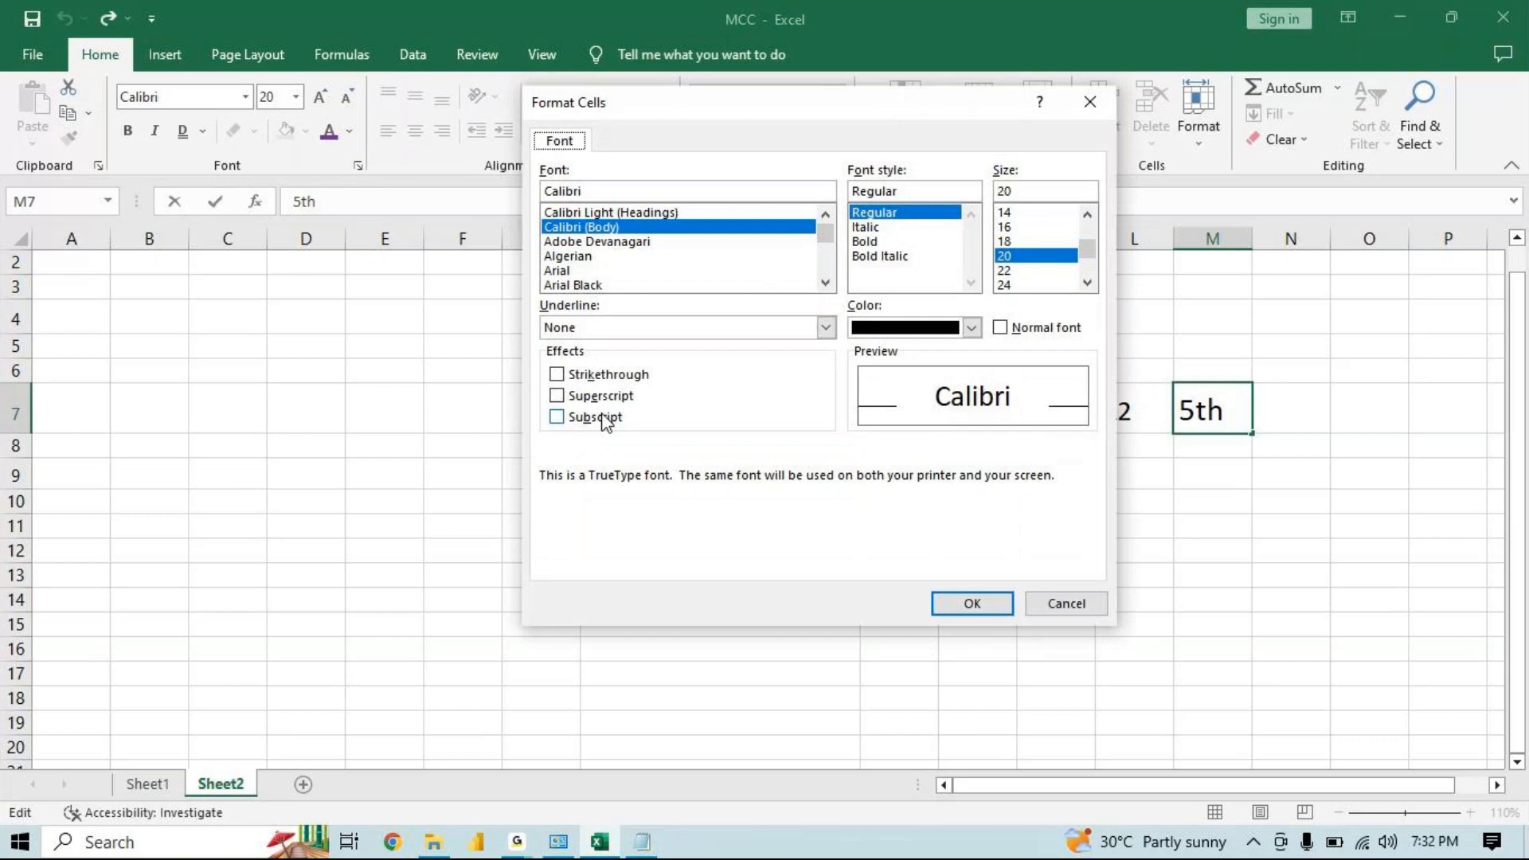
pyautogui.click(557, 399)
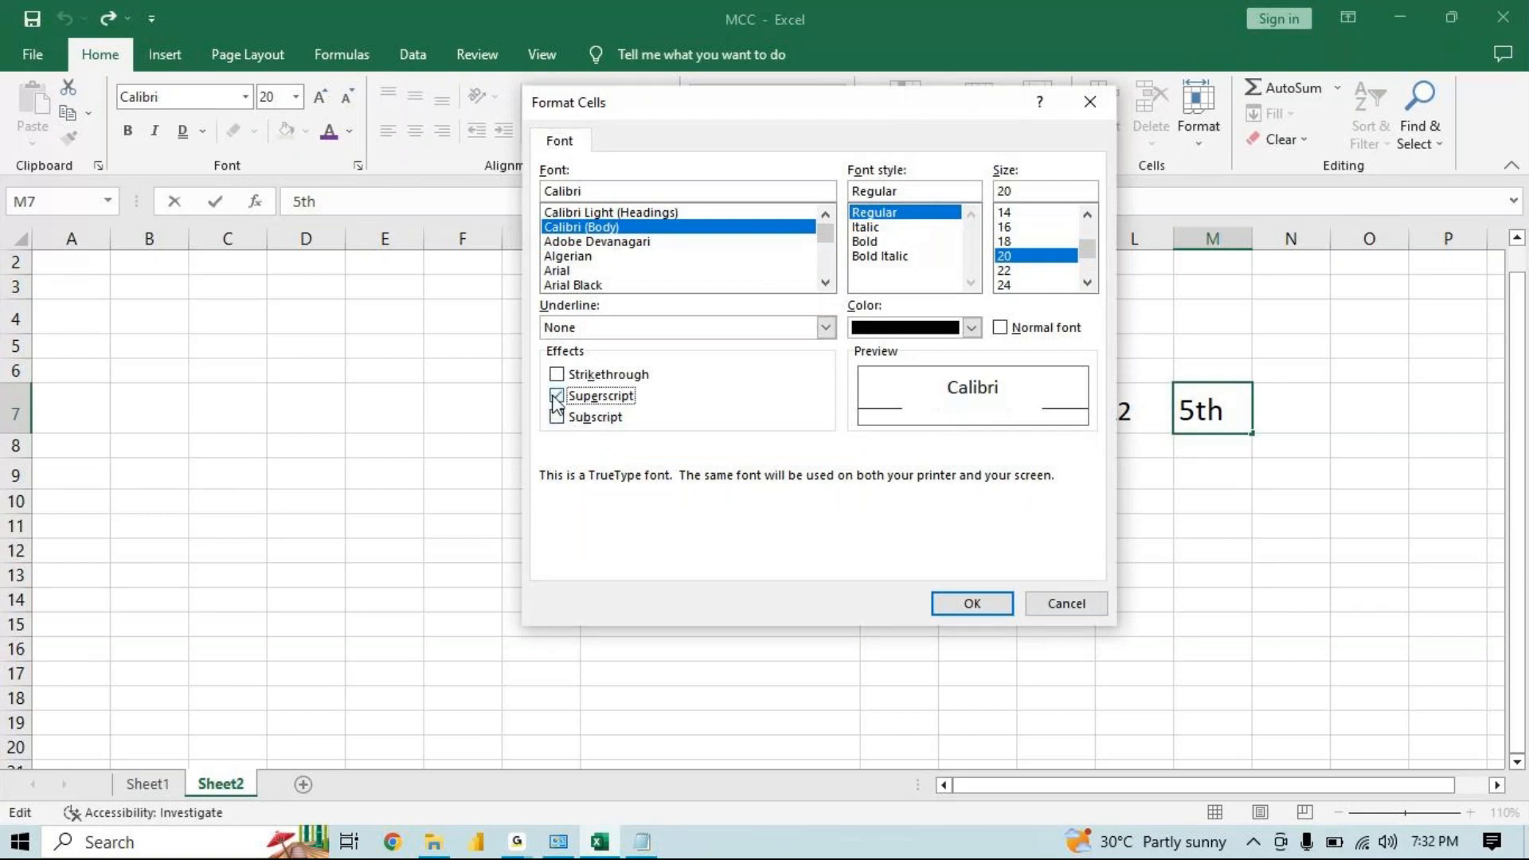
pyautogui.click(965, 607)
pyautogui.click(1168, 507)
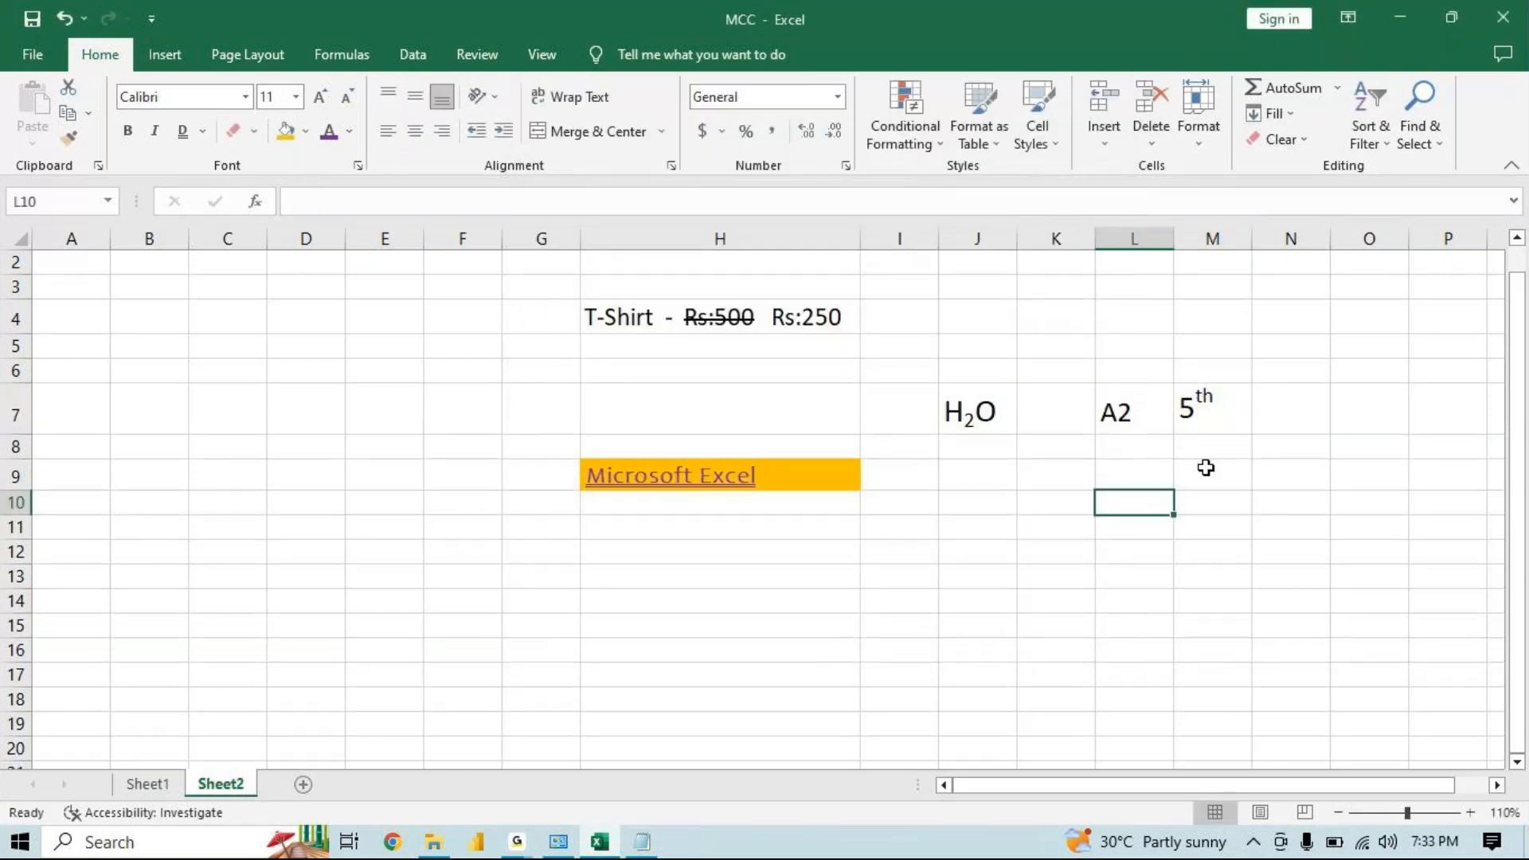
# Format the "2" in L7 as superscript through the Format Cells font effects
pyautogui.click(1212, 412)
pyautogui.click(1125, 406)
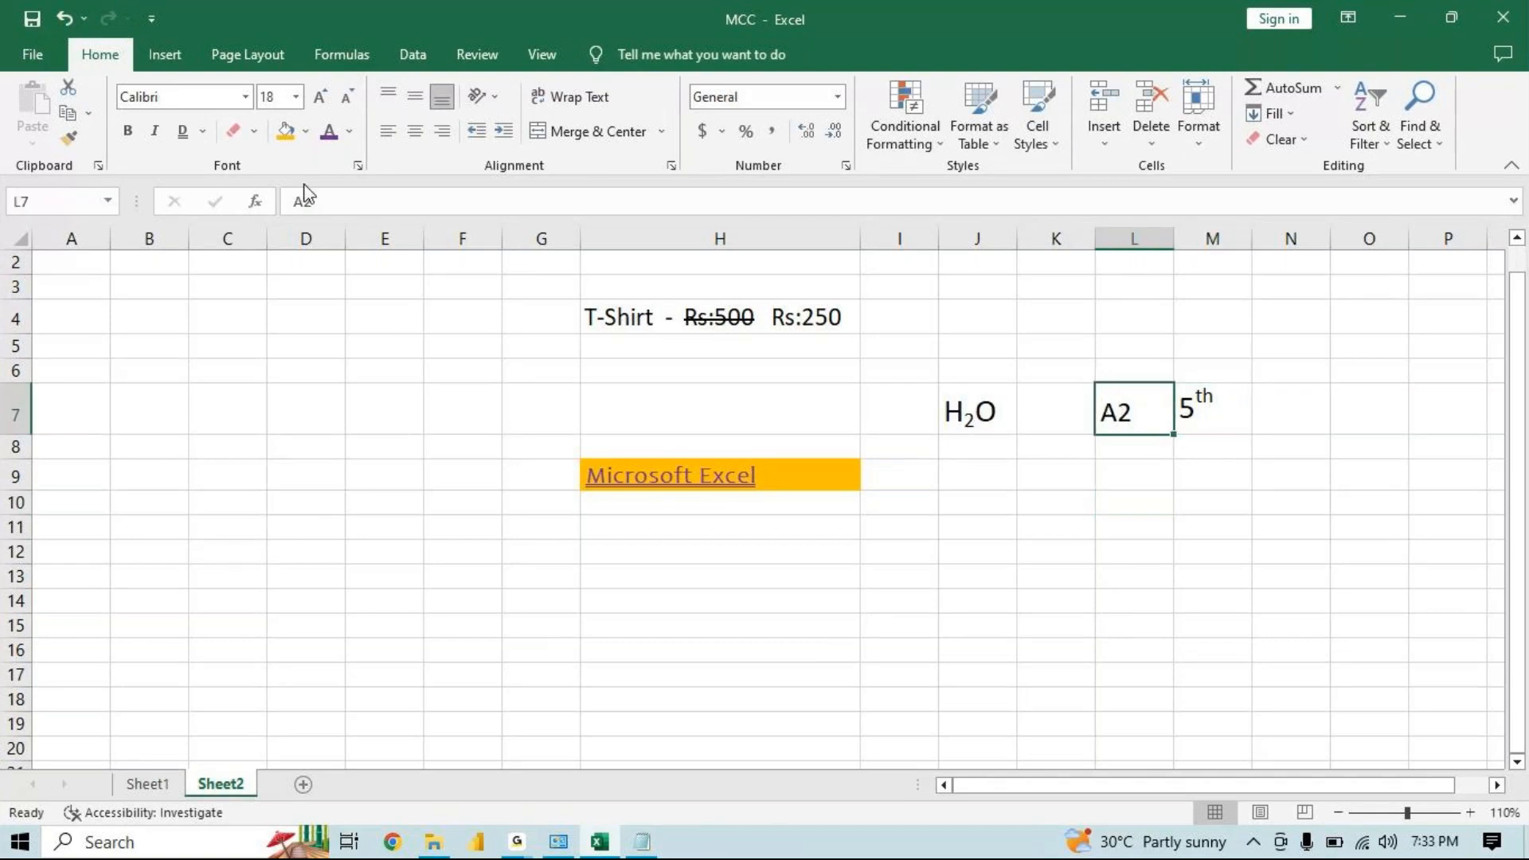
pyautogui.moveTo(306, 202); pyautogui.dragTo(314, 202)
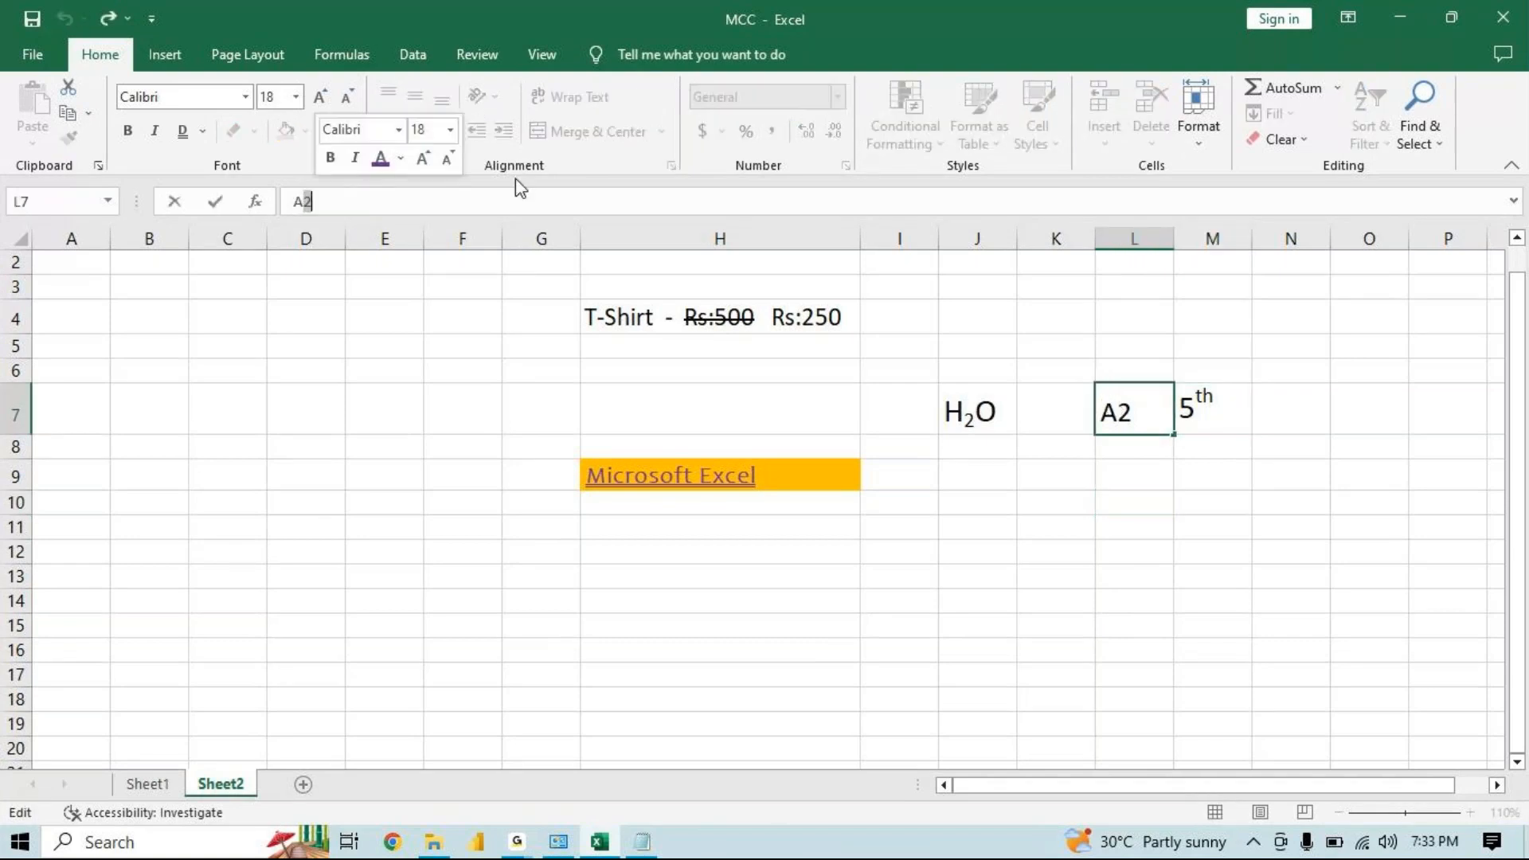
pyautogui.click(357, 167)
pyautogui.click(556, 395)
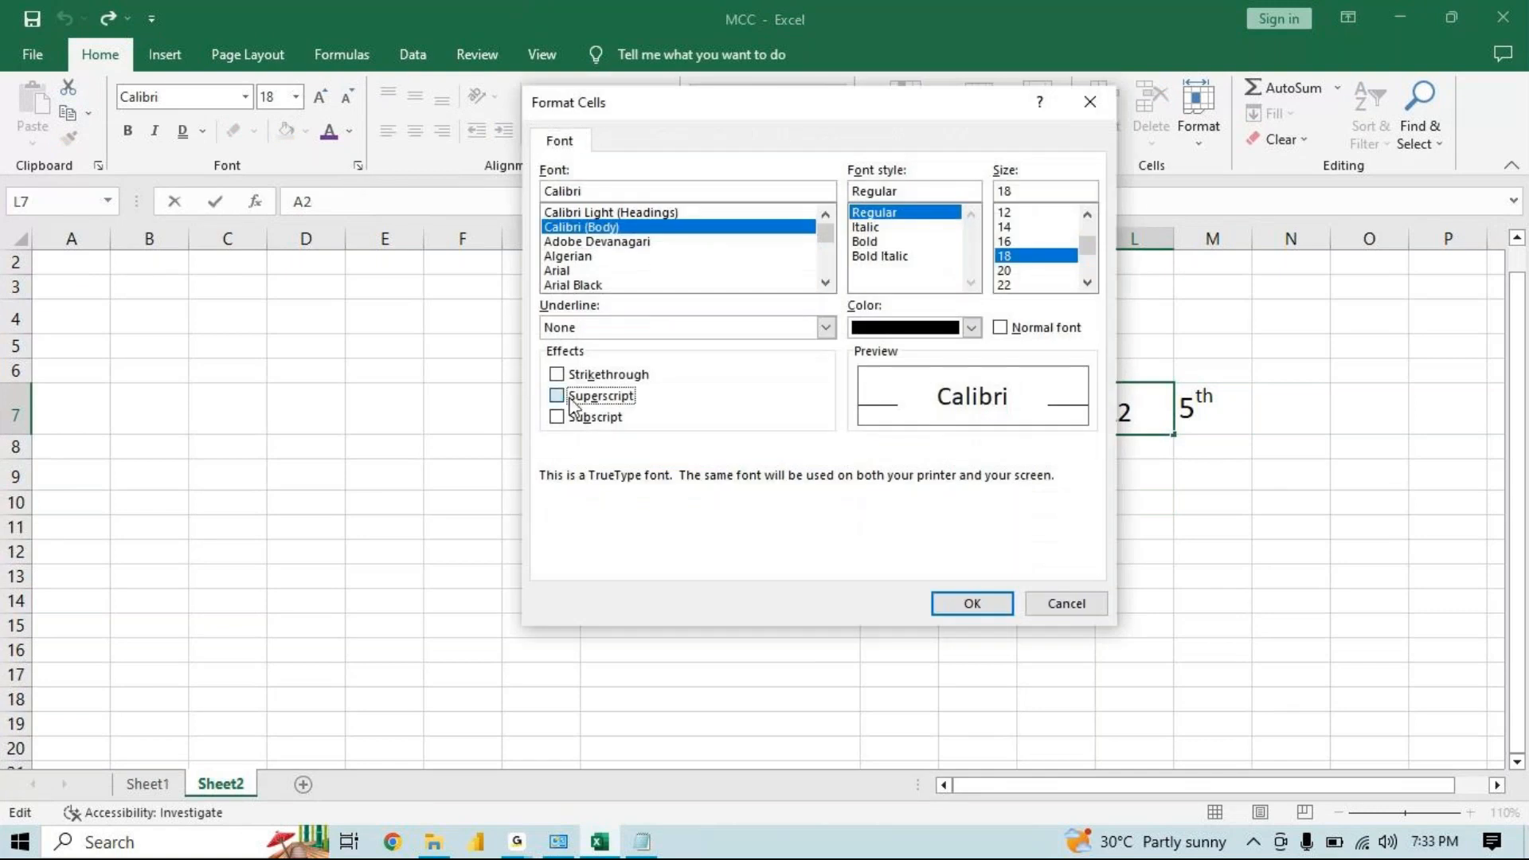
pyautogui.click(979, 607)
pyautogui.click(1053, 573)
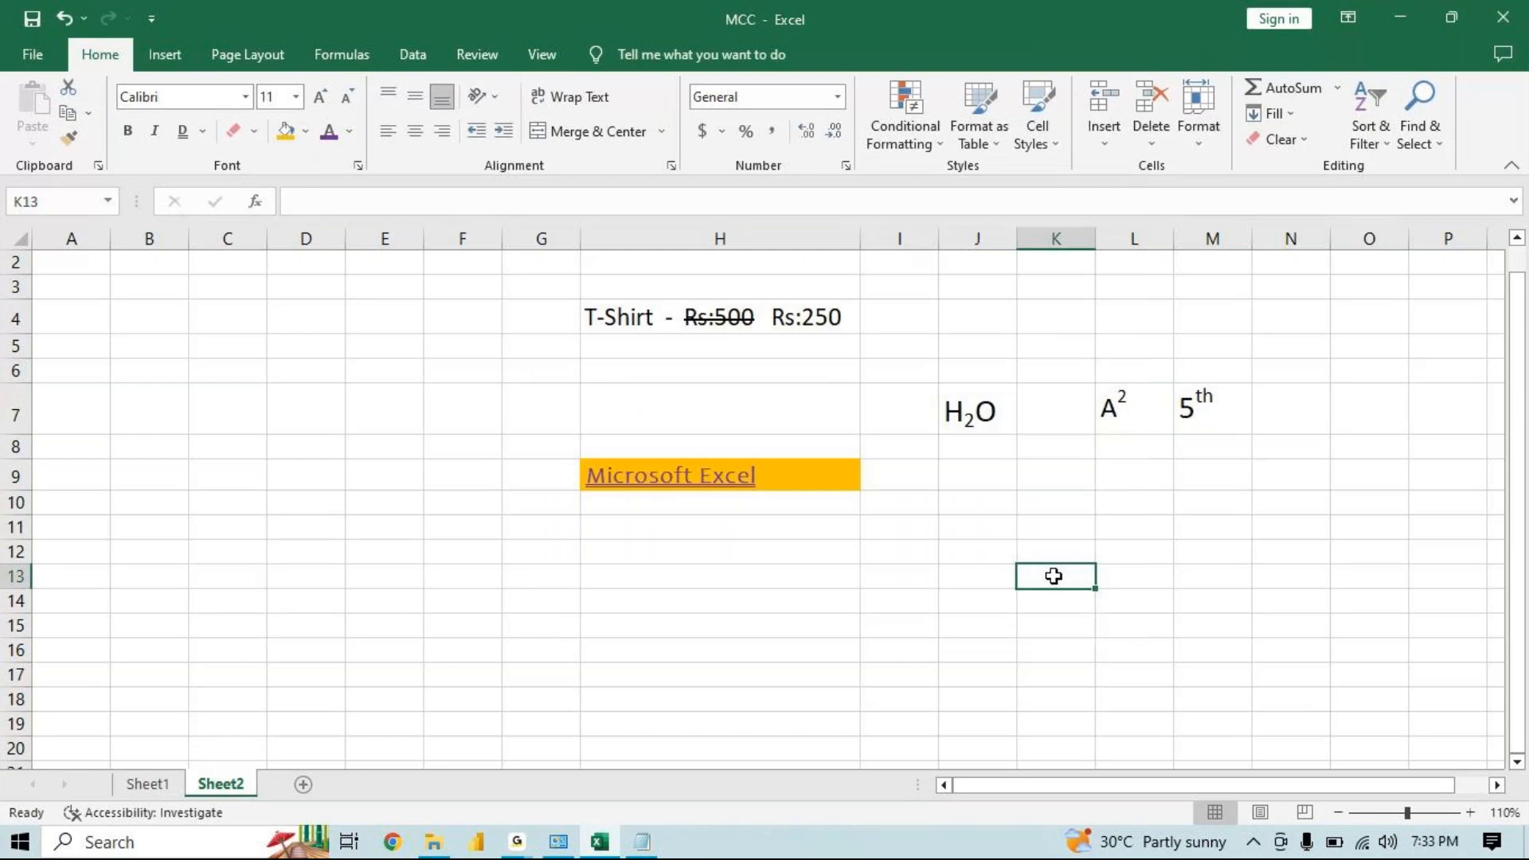
pyautogui.doubleClick(1055, 575)
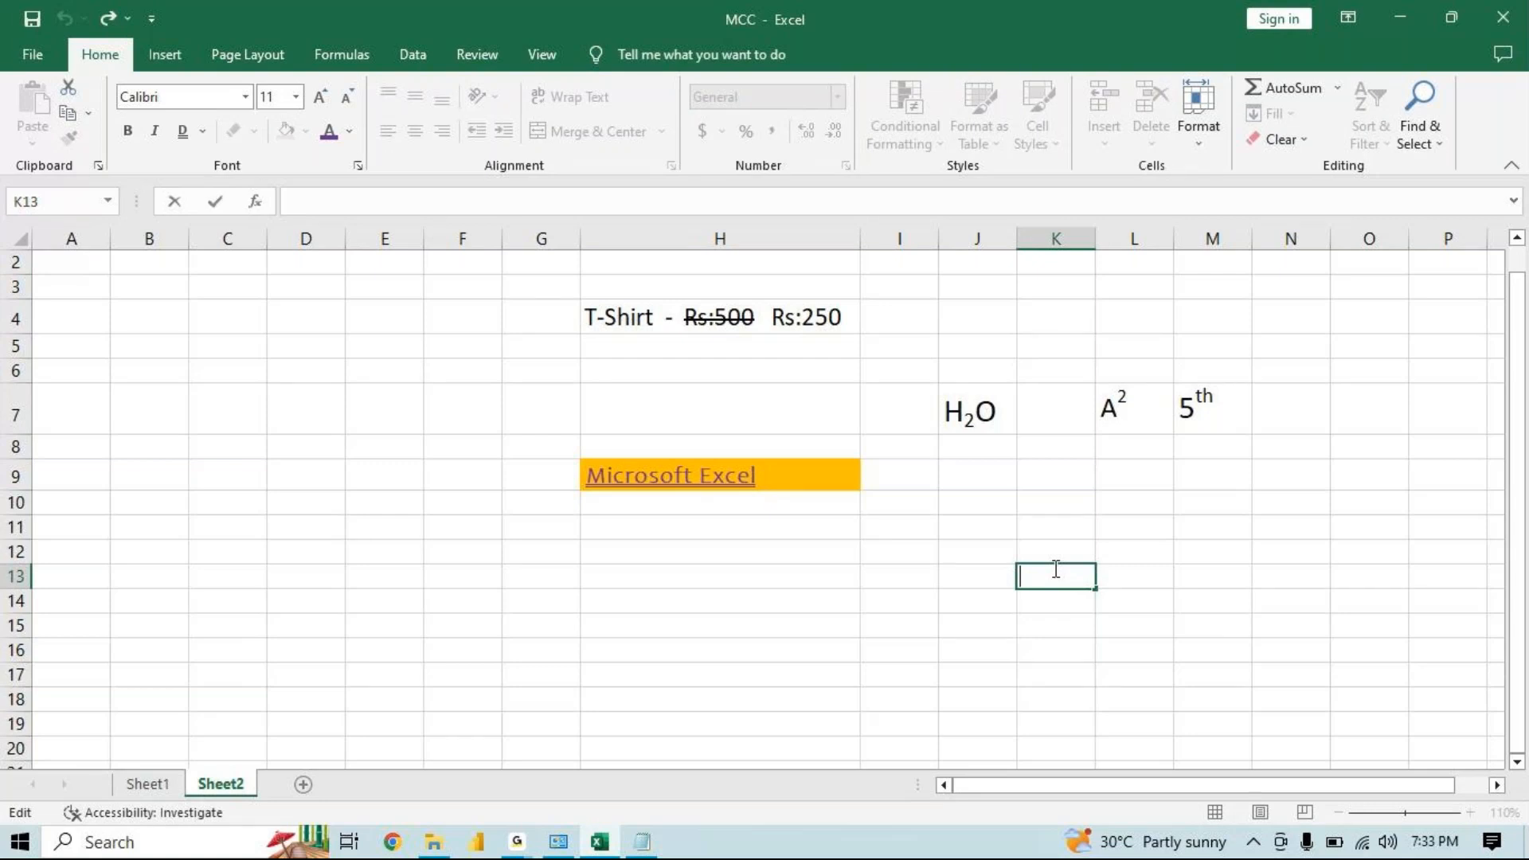
pyautogui.click(389, 379)
pyautogui.click(359, 164)
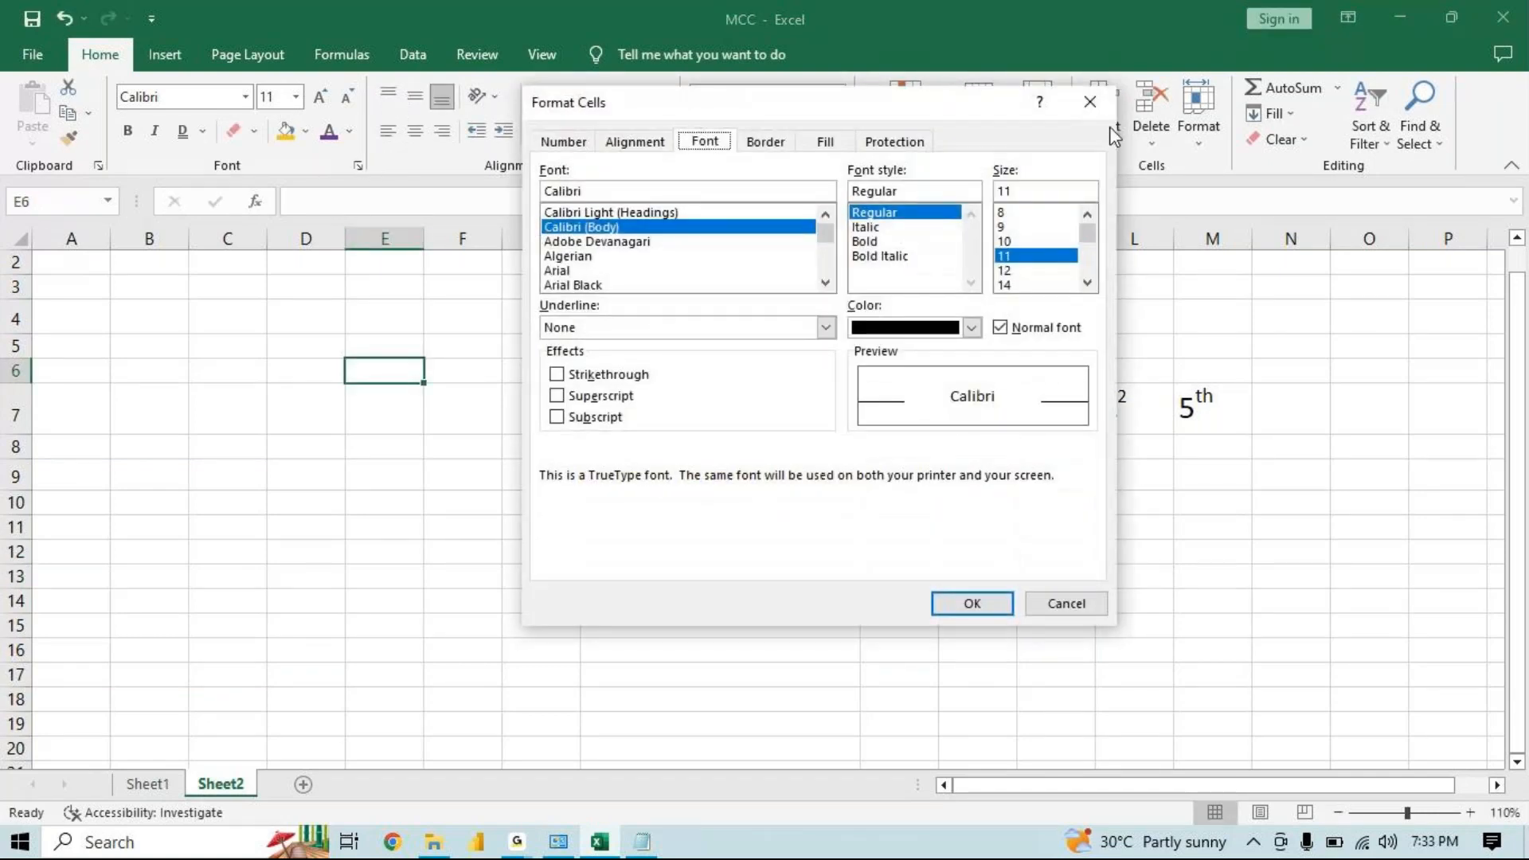
pyautogui.click(1087, 104)
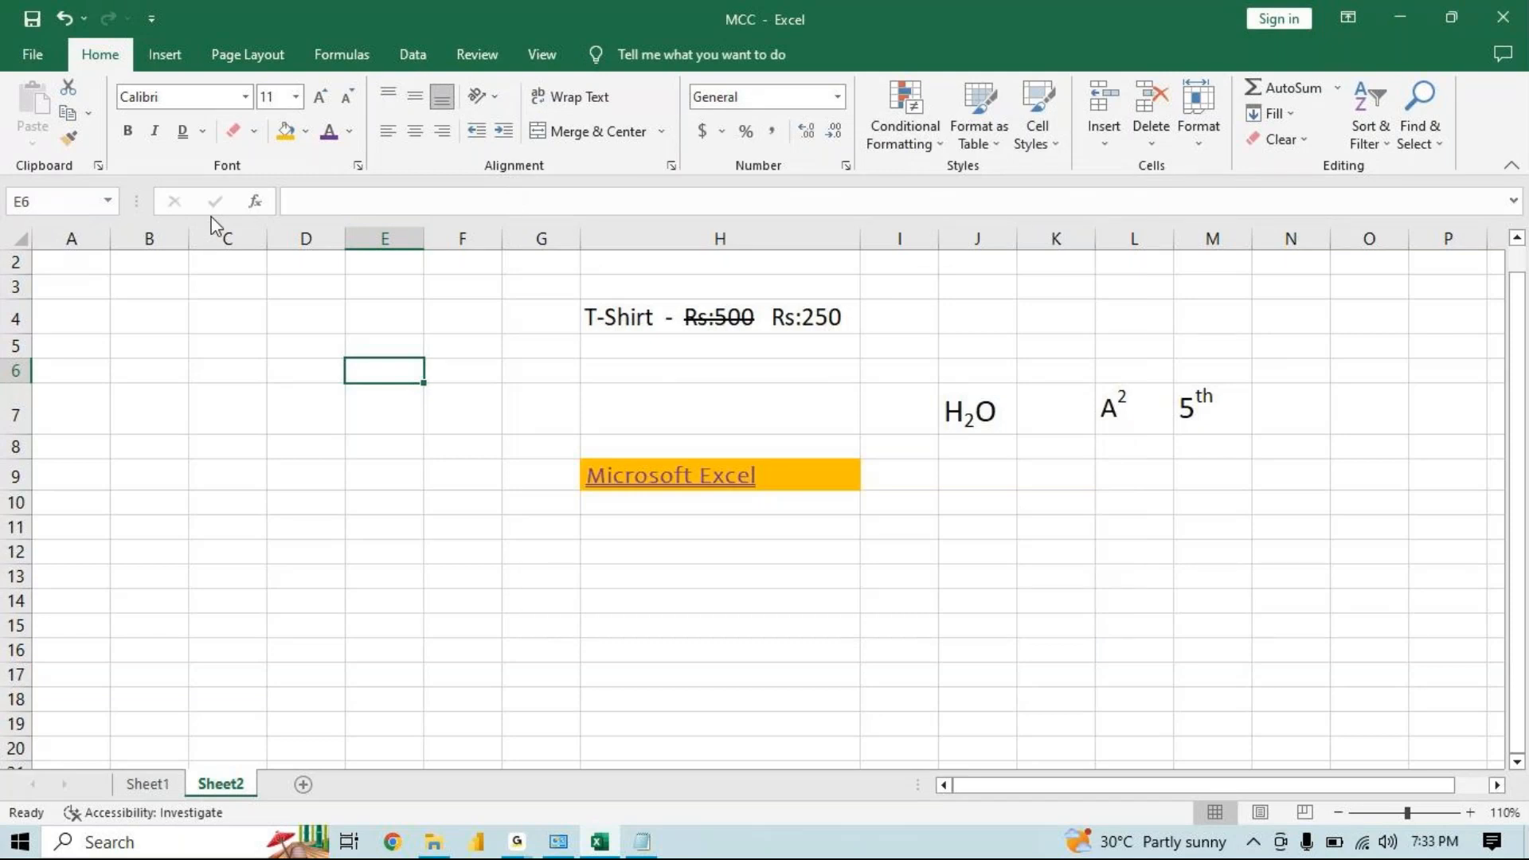
pyautogui.click(256, 130)
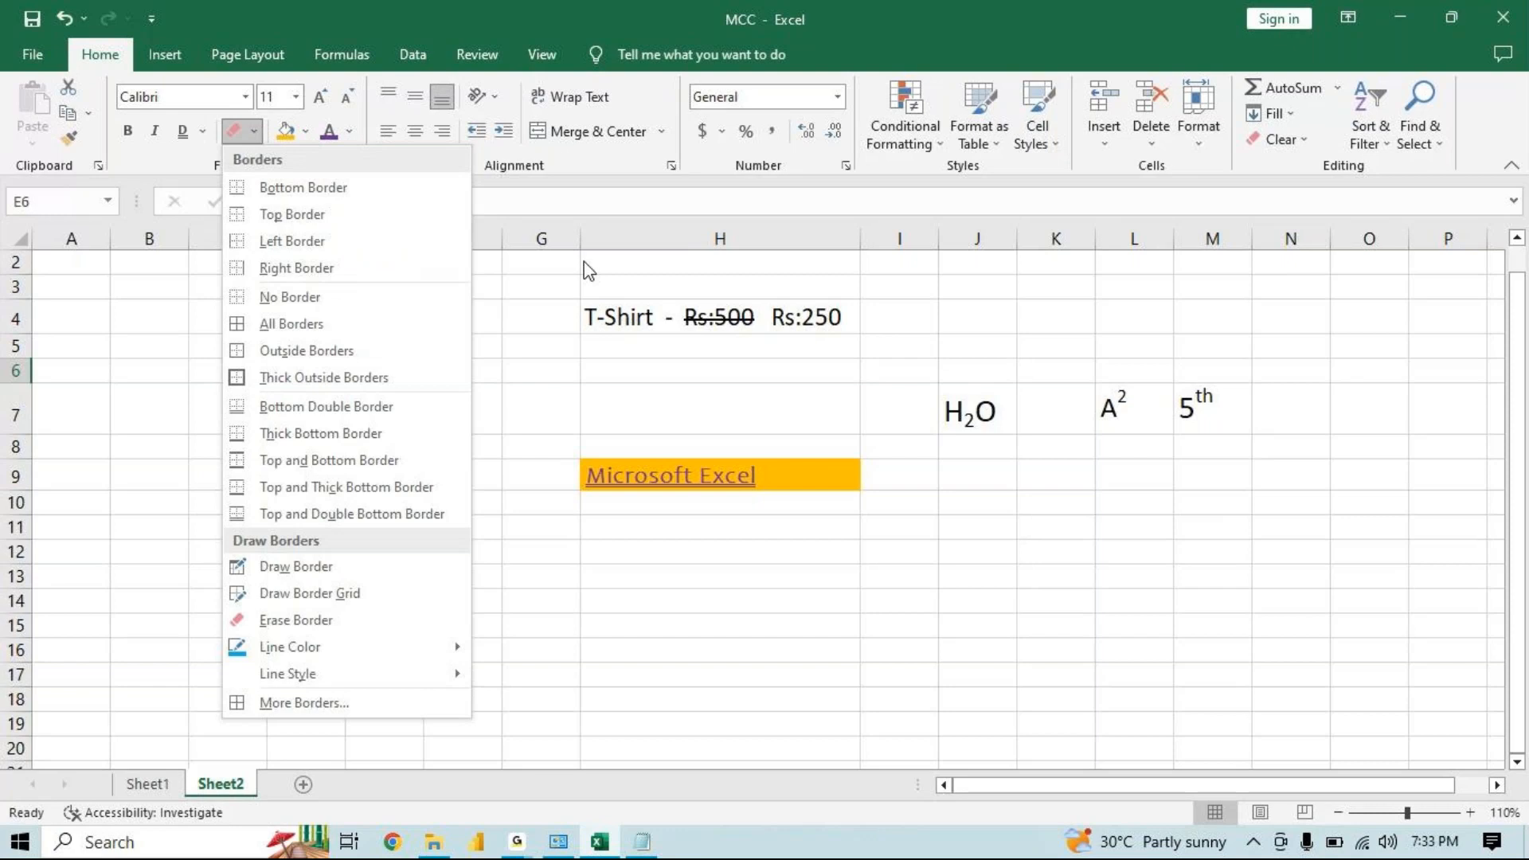
pyautogui.click(556, 355)
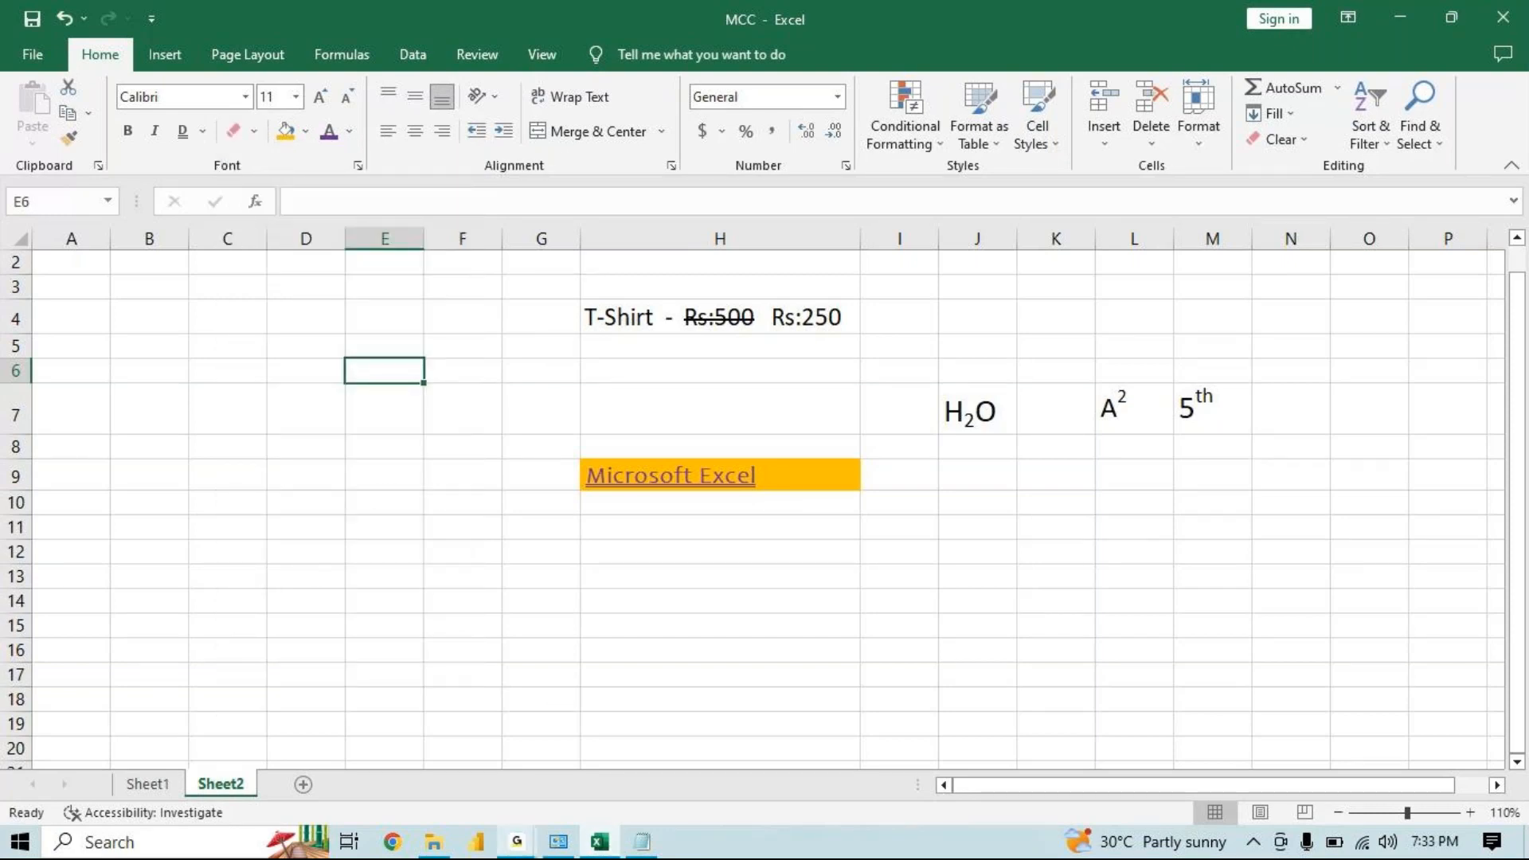
pyautogui.moveTo(517, 842)
pyautogui.click(656, 766)
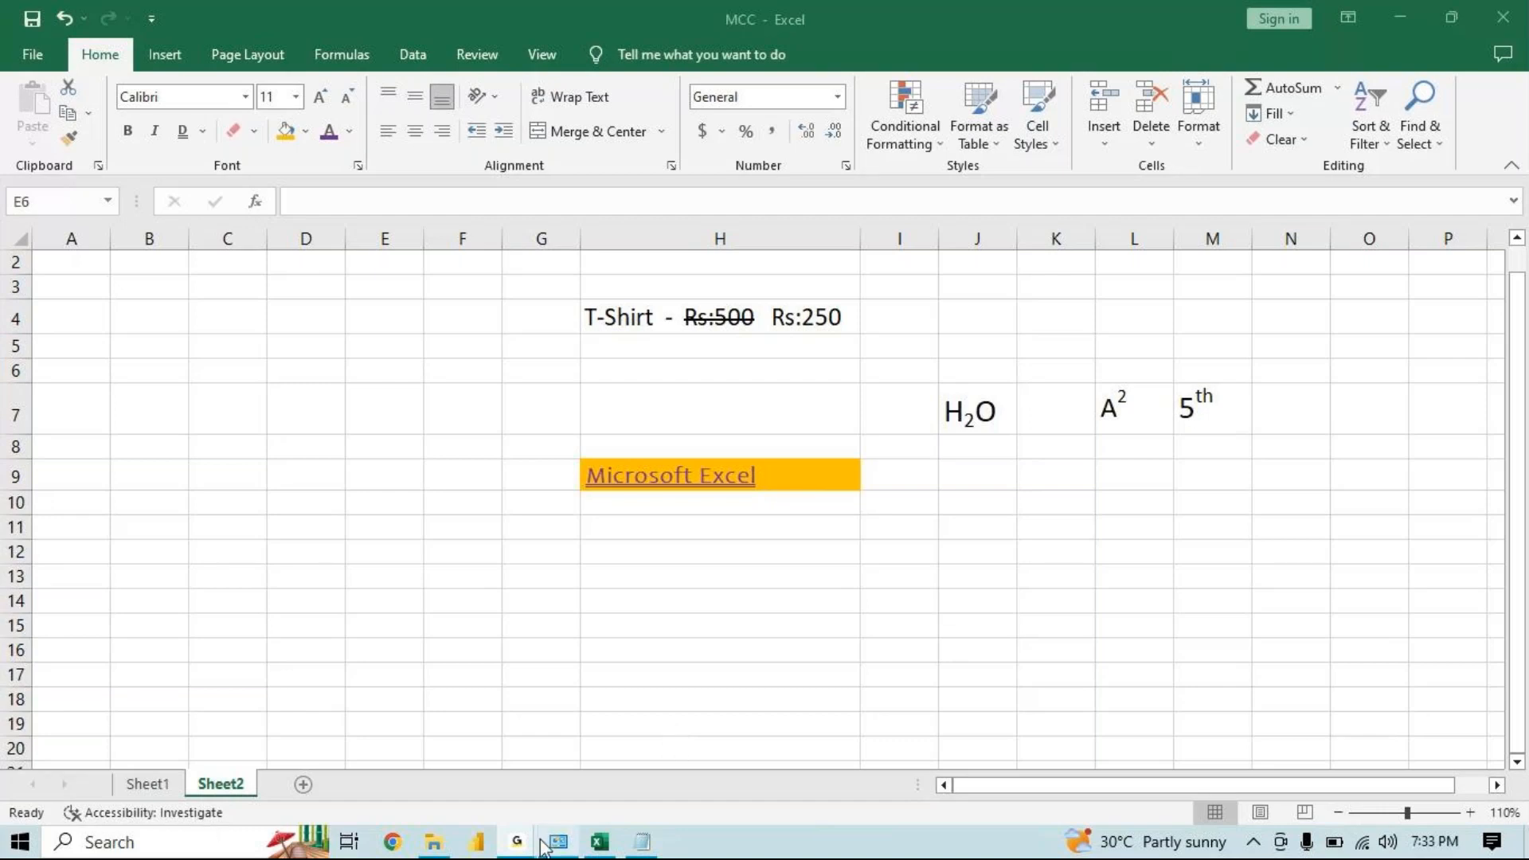
pyautogui.moveTo(559, 842)
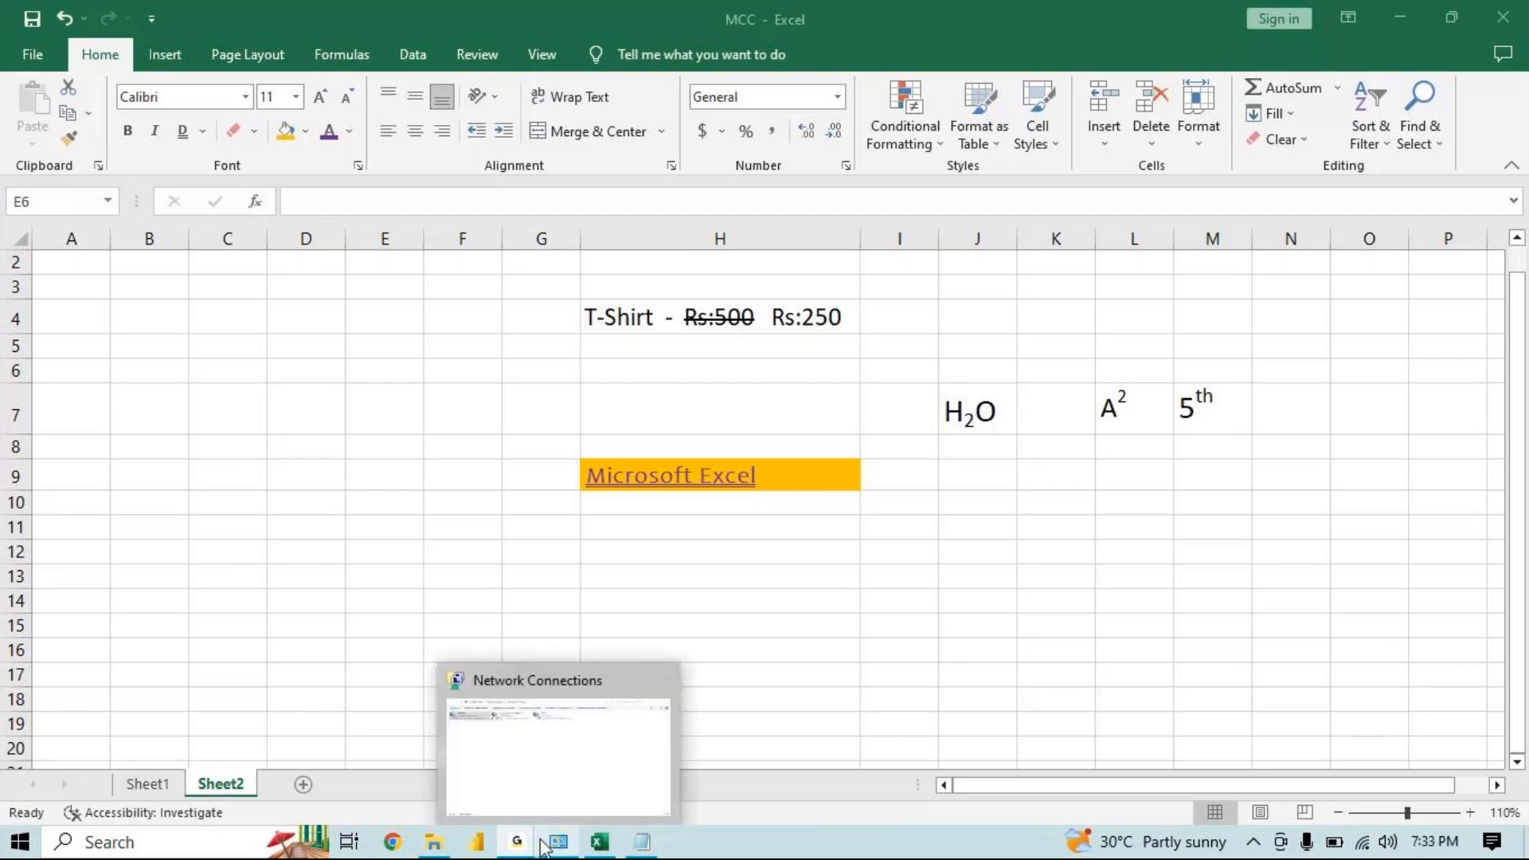
pyautogui.click(599, 842)
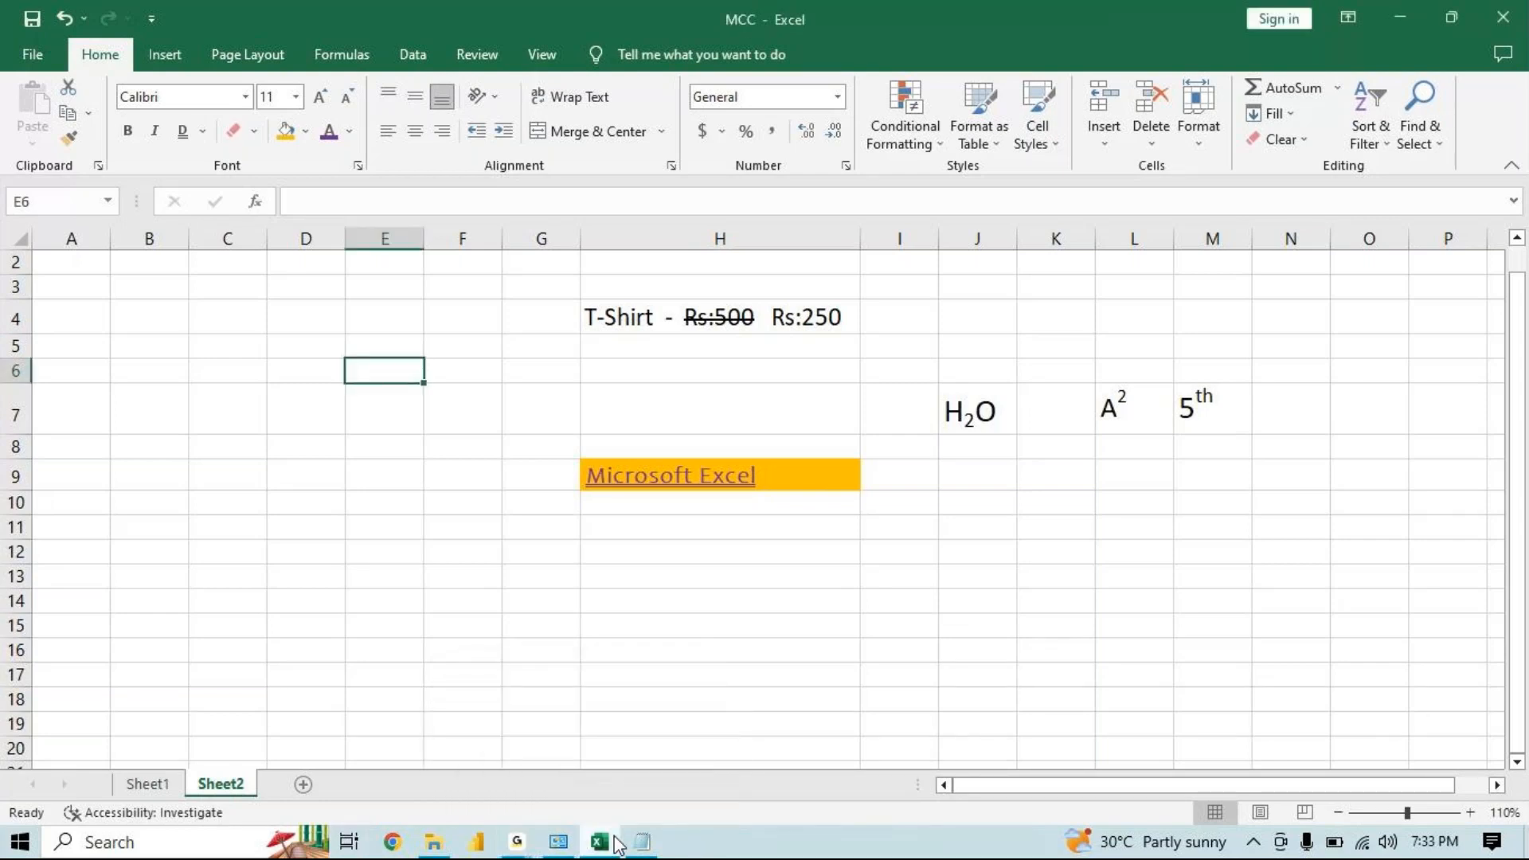
# Try to enter "Jean - Rs" in cell H13
pyautogui.click(693, 589)
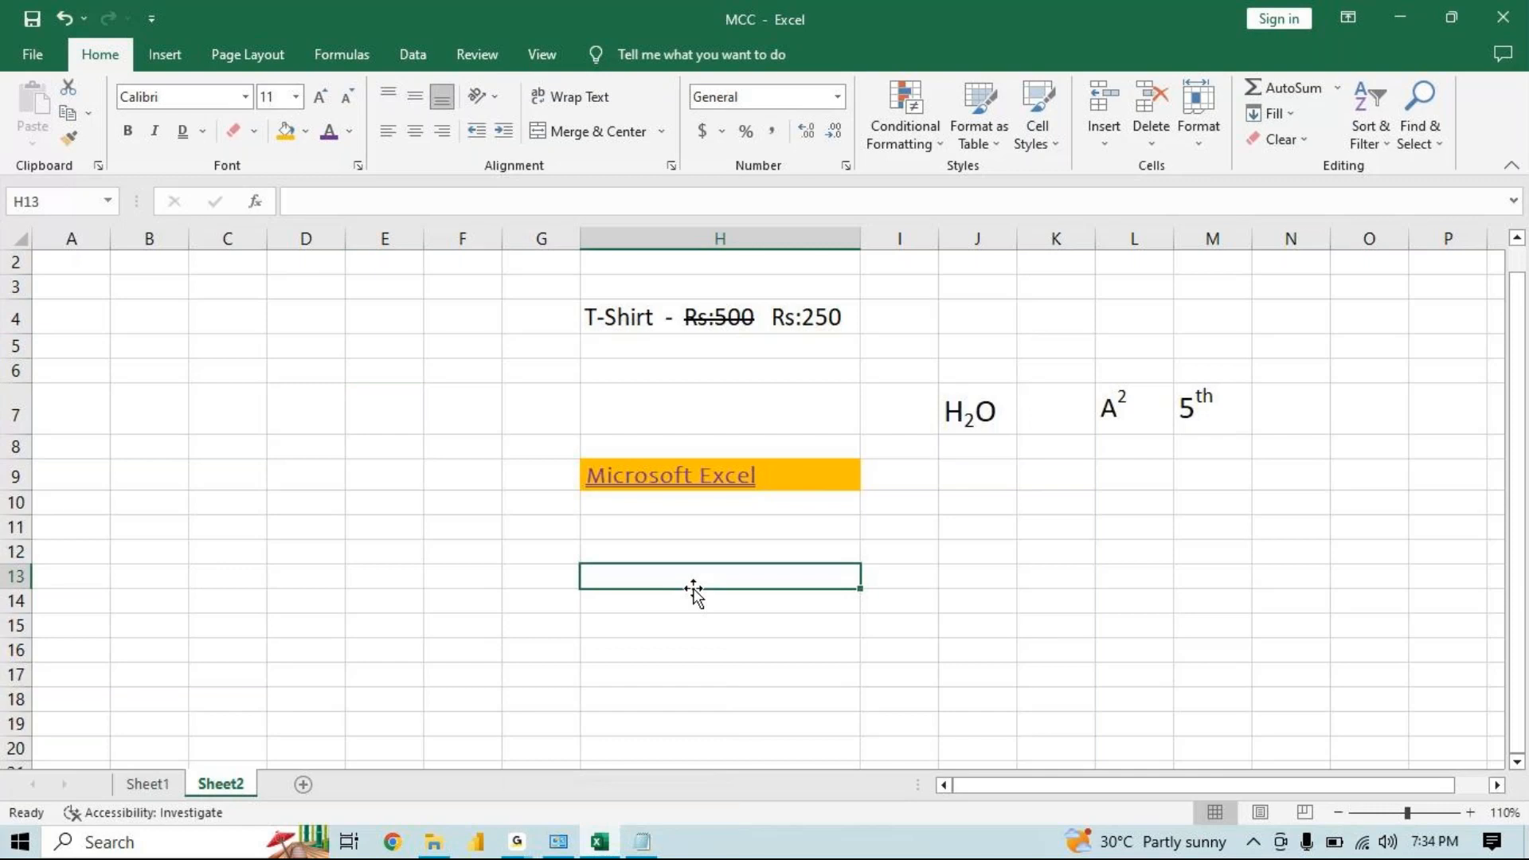
pyautogui.write('Jeasn')
pyautogui.press('BackSpace')
pyautogui.press('BackSpace')
pyautogui.press('BackSpace')
pyautogui.write('n -')
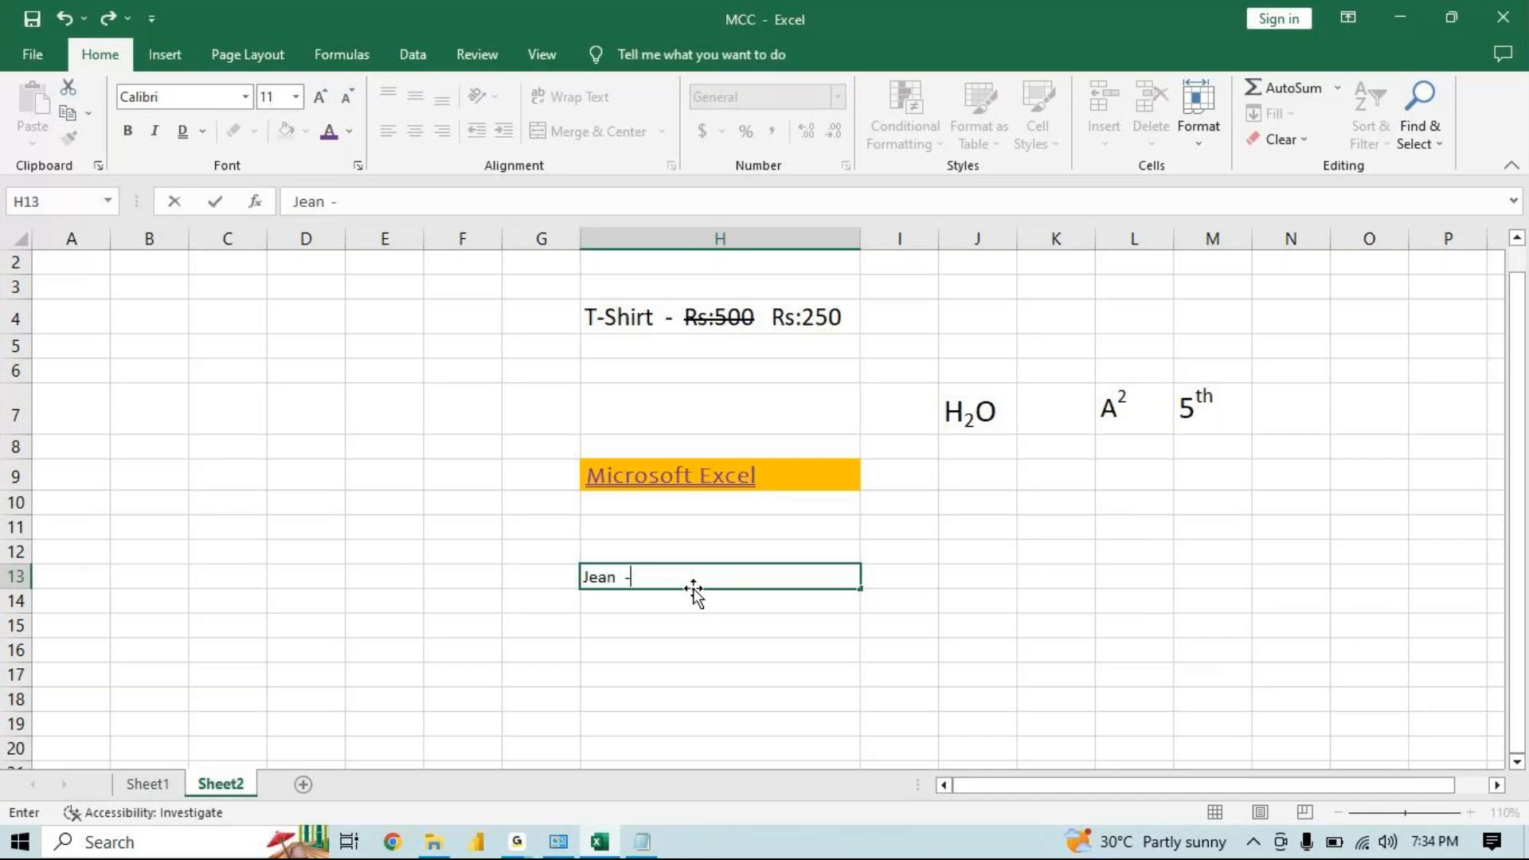
pyautogui.write('Rs')
pyautogui.press('Escape')
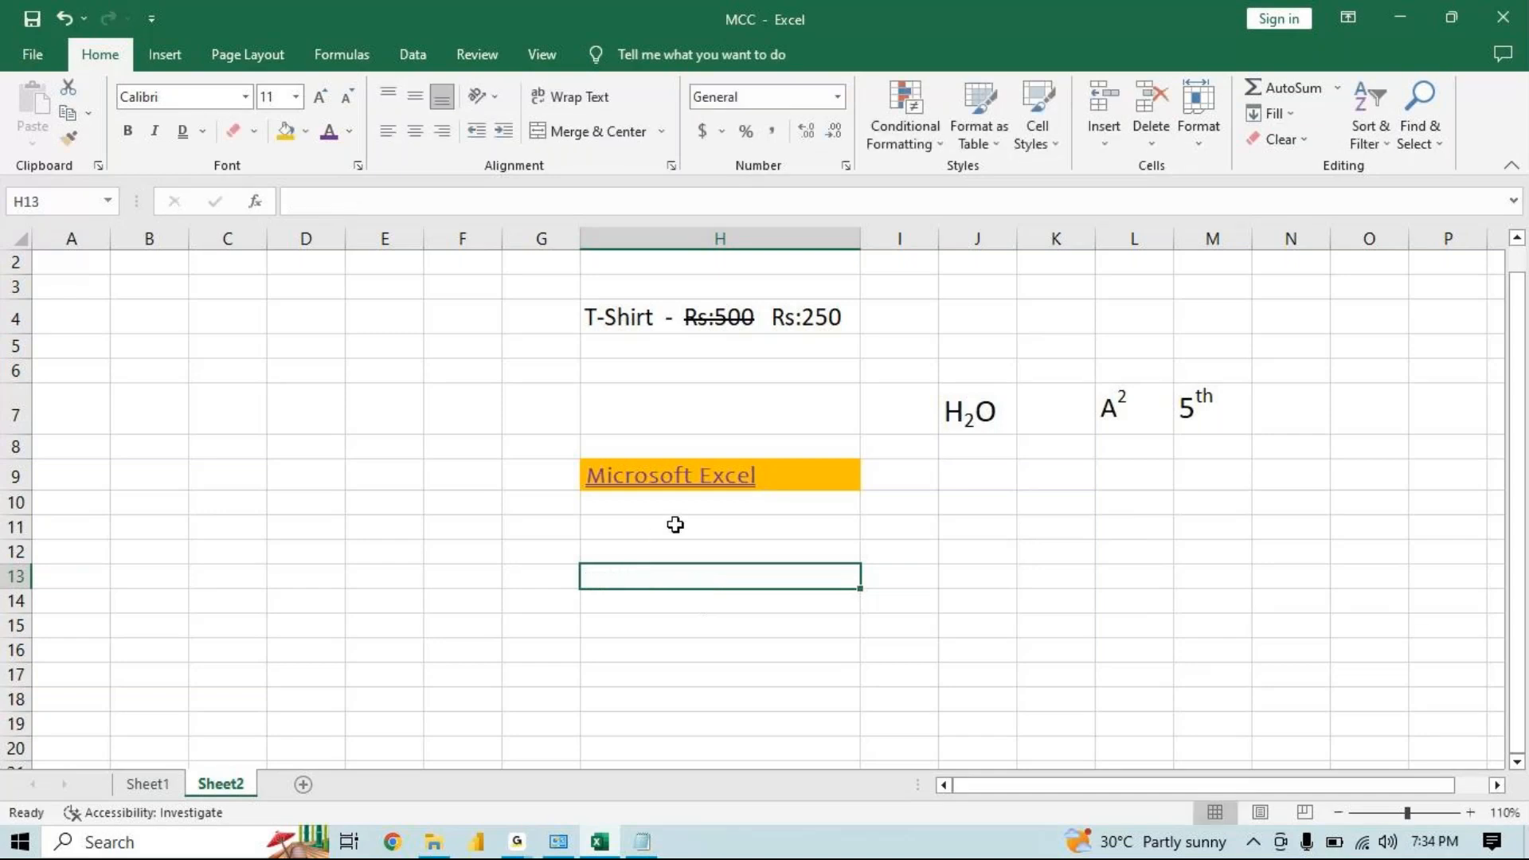
# Merge and center cells H12 to H14
pyautogui.moveTo(608, 539); pyautogui.dragTo(701, 601)
pyautogui.click(621, 132)
# Widen column H and enlarge the merged cell's font to 24 pt
pyautogui.click(321, 97)
pyautogui.click(321, 96)
pyautogui.click(321, 96)
pyautogui.moveTo(860, 238); pyautogui.dragTo(1044, 238)
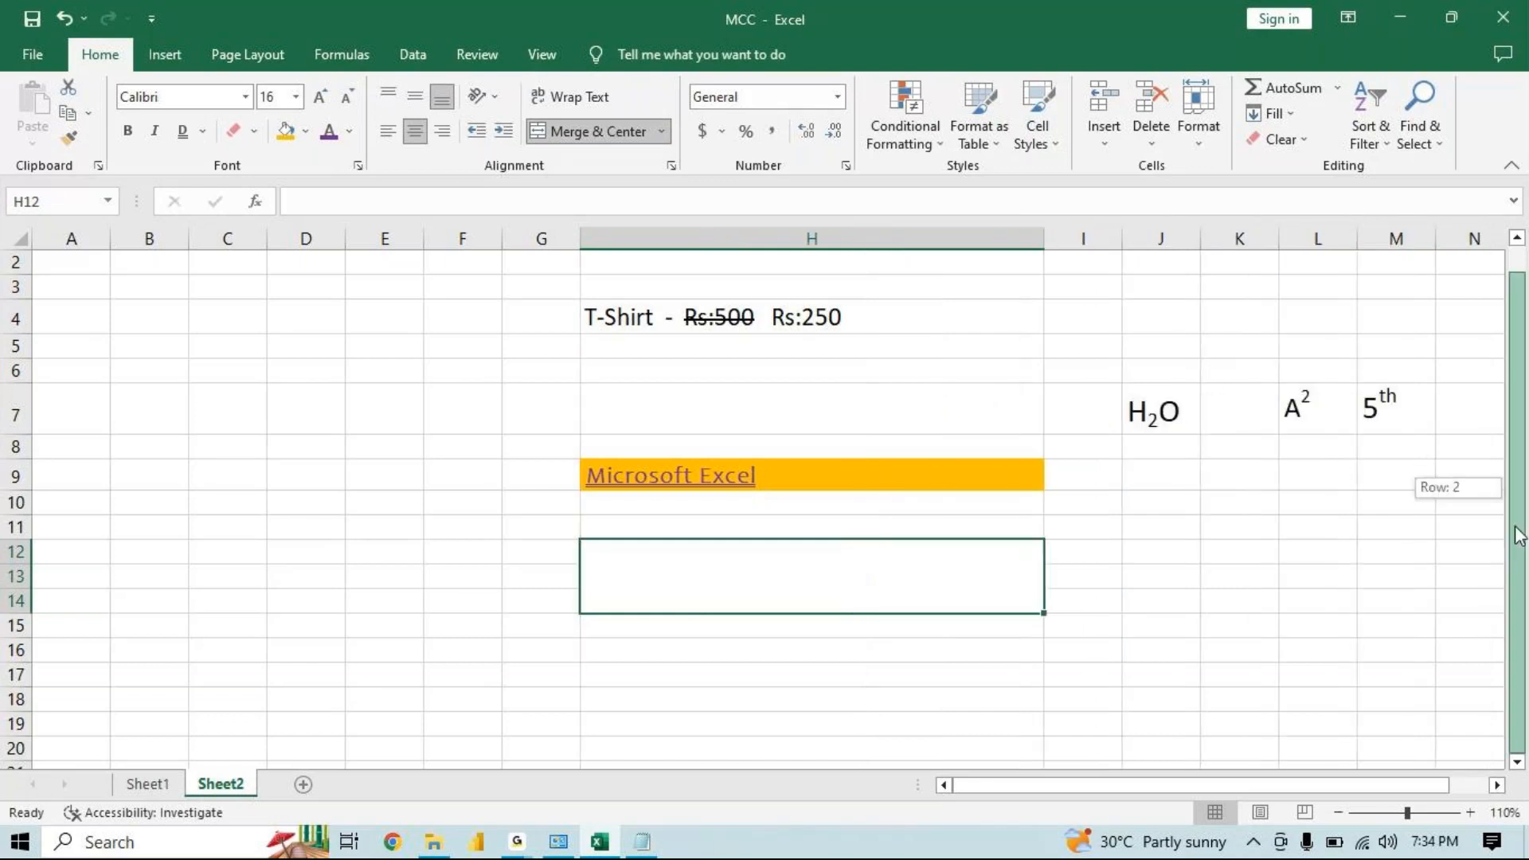
pyautogui.click(321, 96)
pyautogui.click(321, 96)
pyautogui.click(321, 96)
pyautogui.click(321, 96)
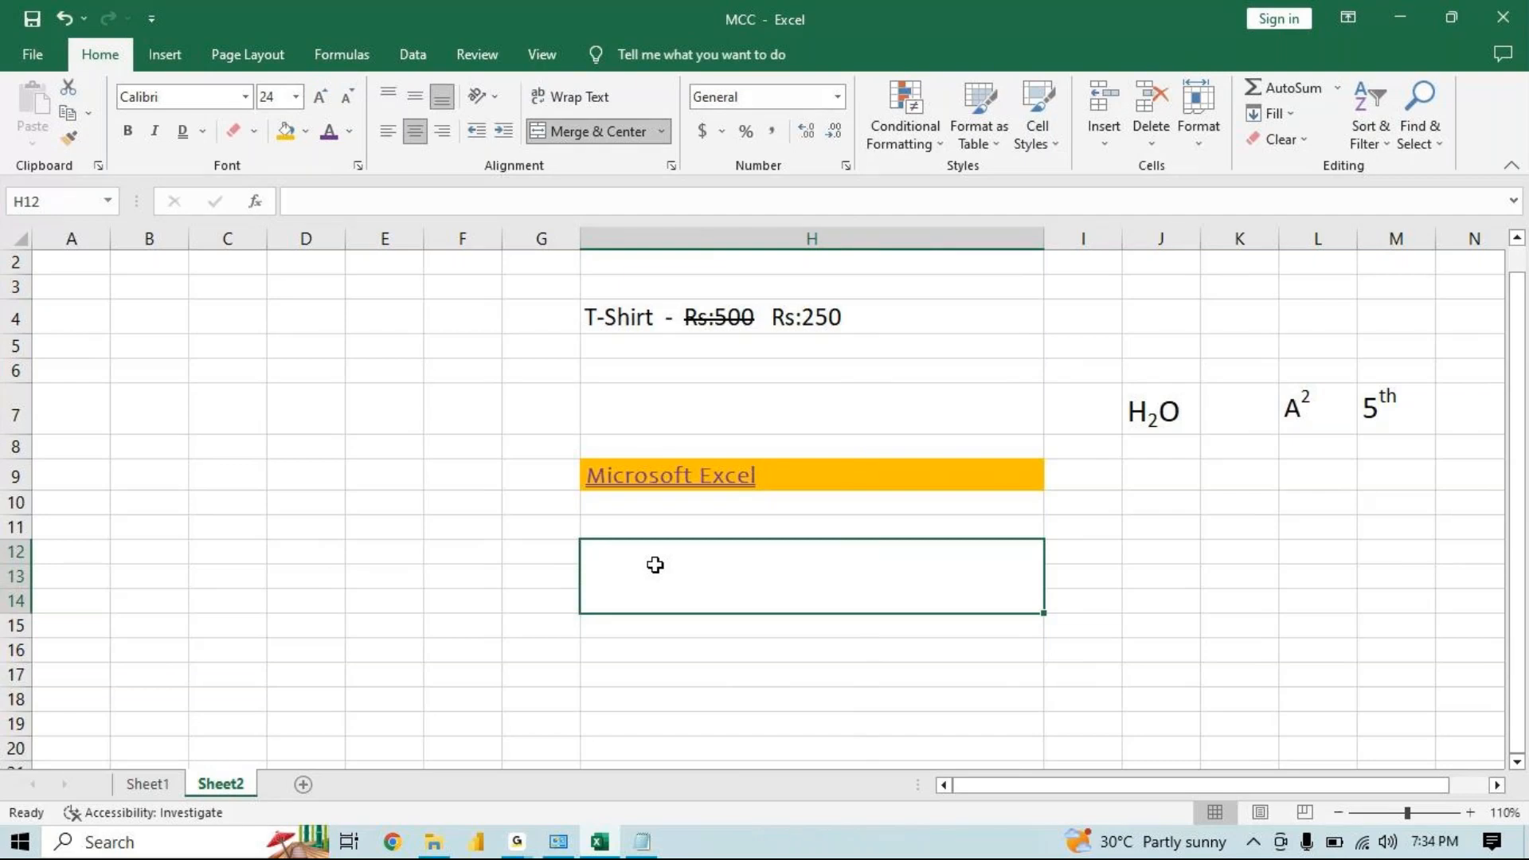
# Enter "Jean Rs:500 Rs:400" in the merged cell H12
pyautogui.write('Jea')
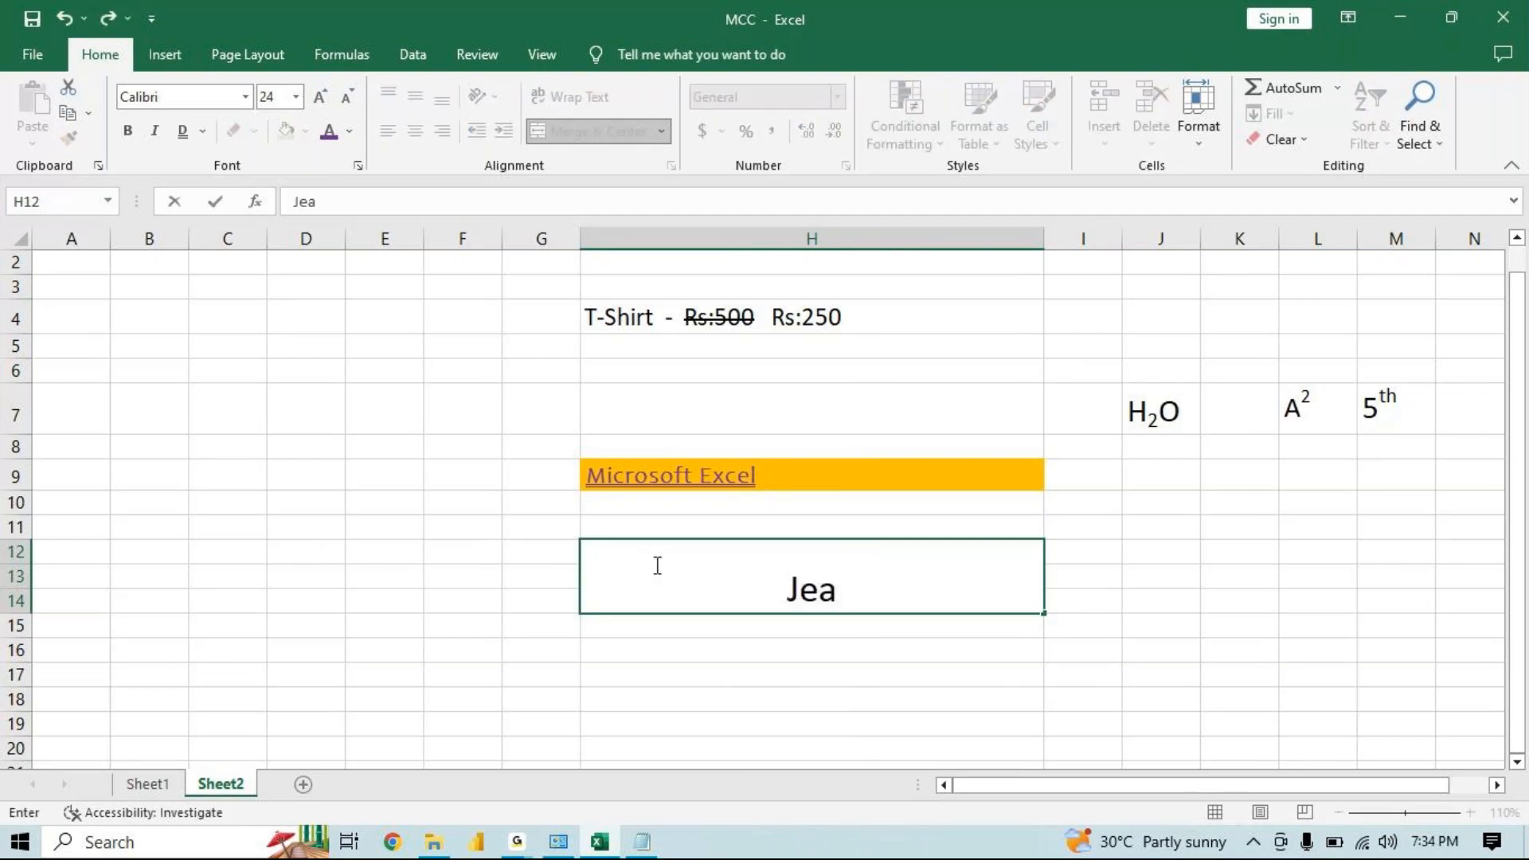
pyautogui.write('n rs:')
pyautogui.press('BackSpace')
pyautogui.press('BackSpace')
pyautogui.press('BackSpace')
pyautogui.write('R')
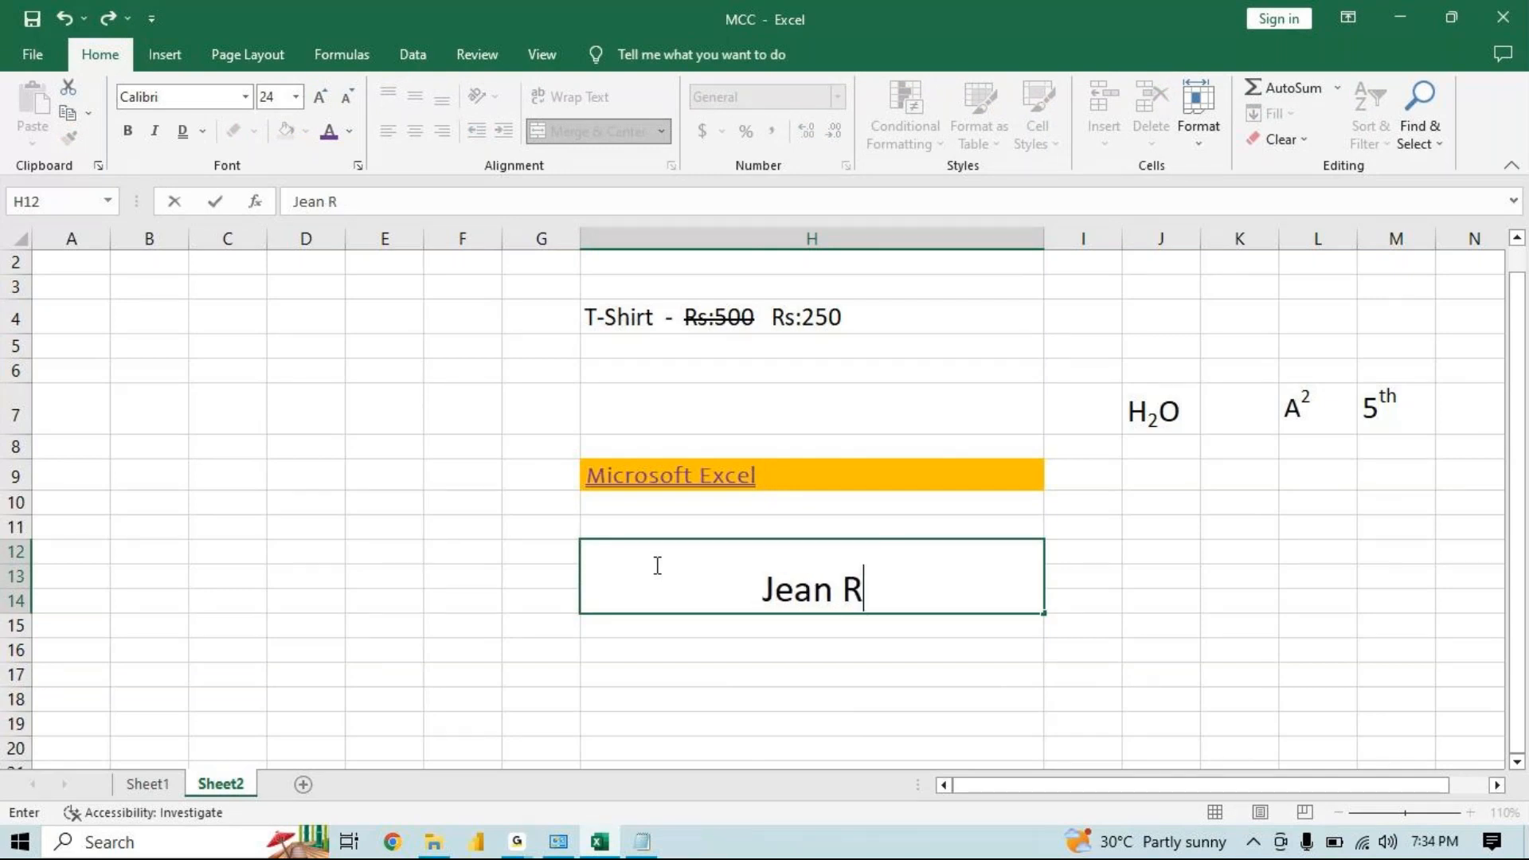
pyautogui.write('s:5')
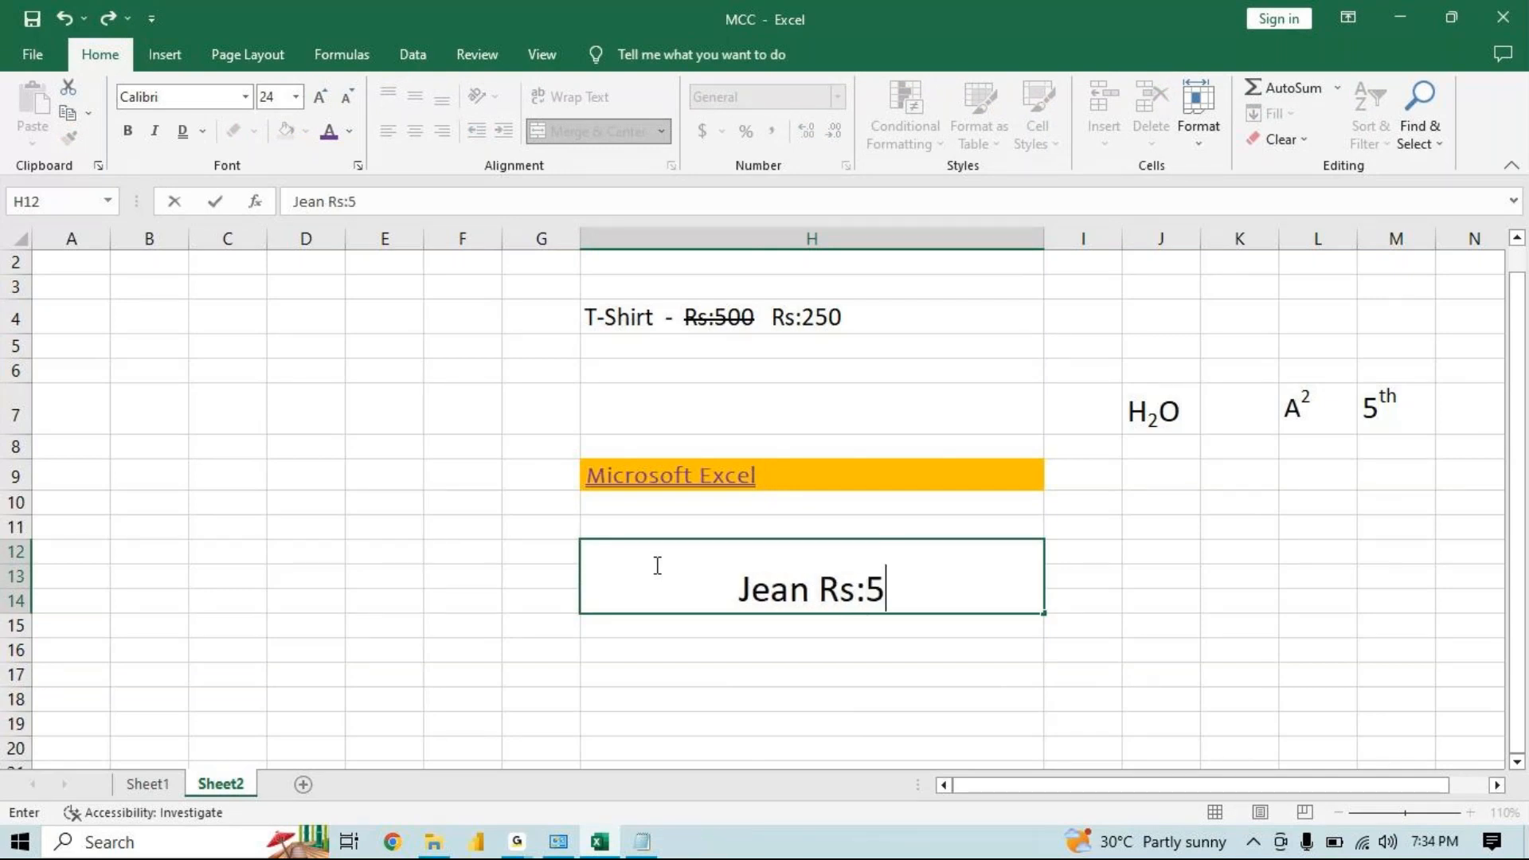
pyautogui.write('00   ')
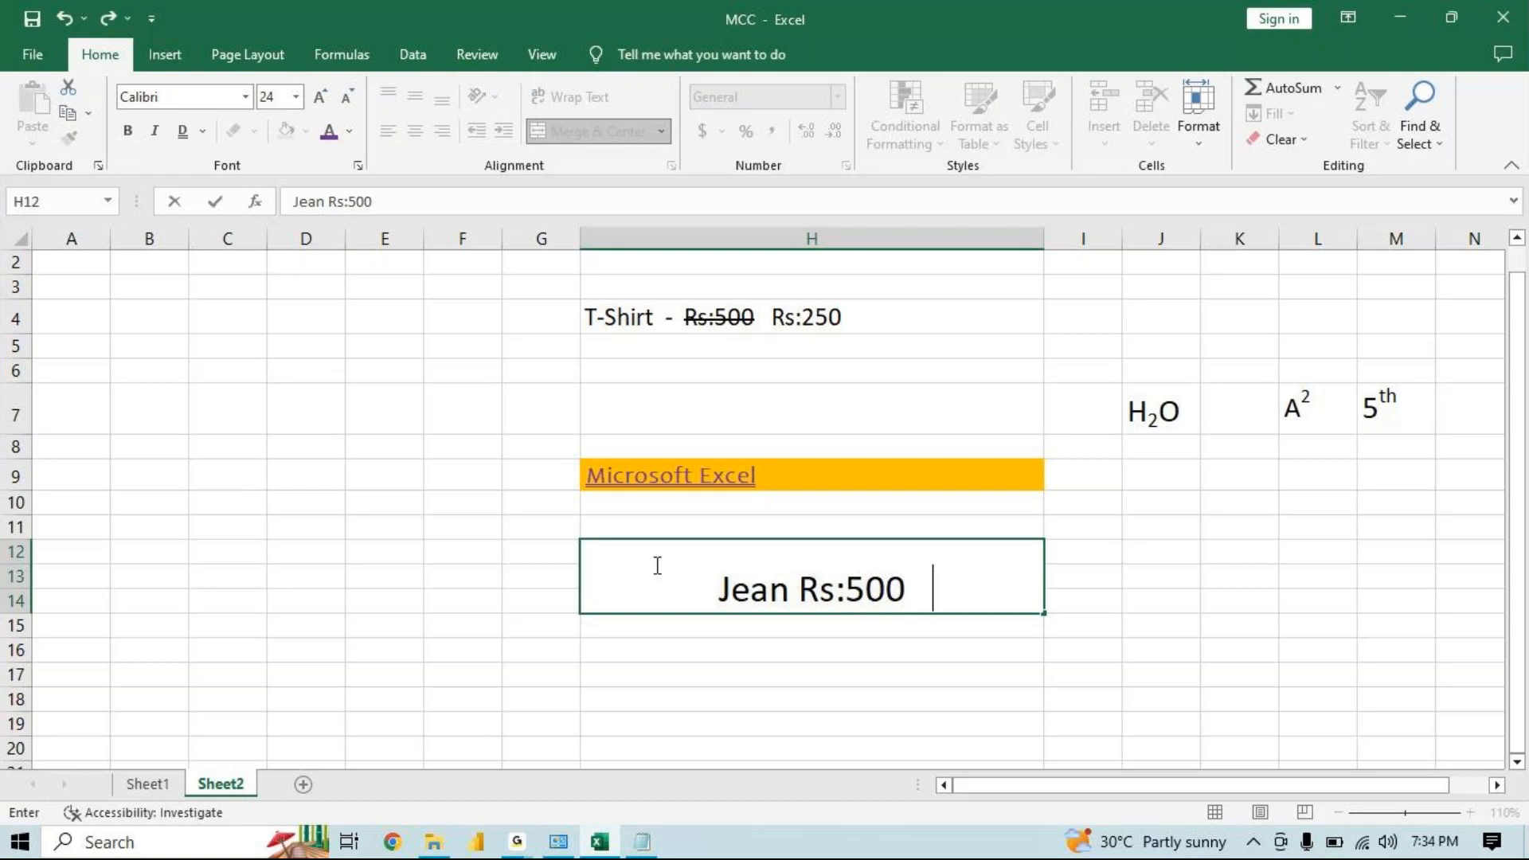
pyautogui.write('Rs')
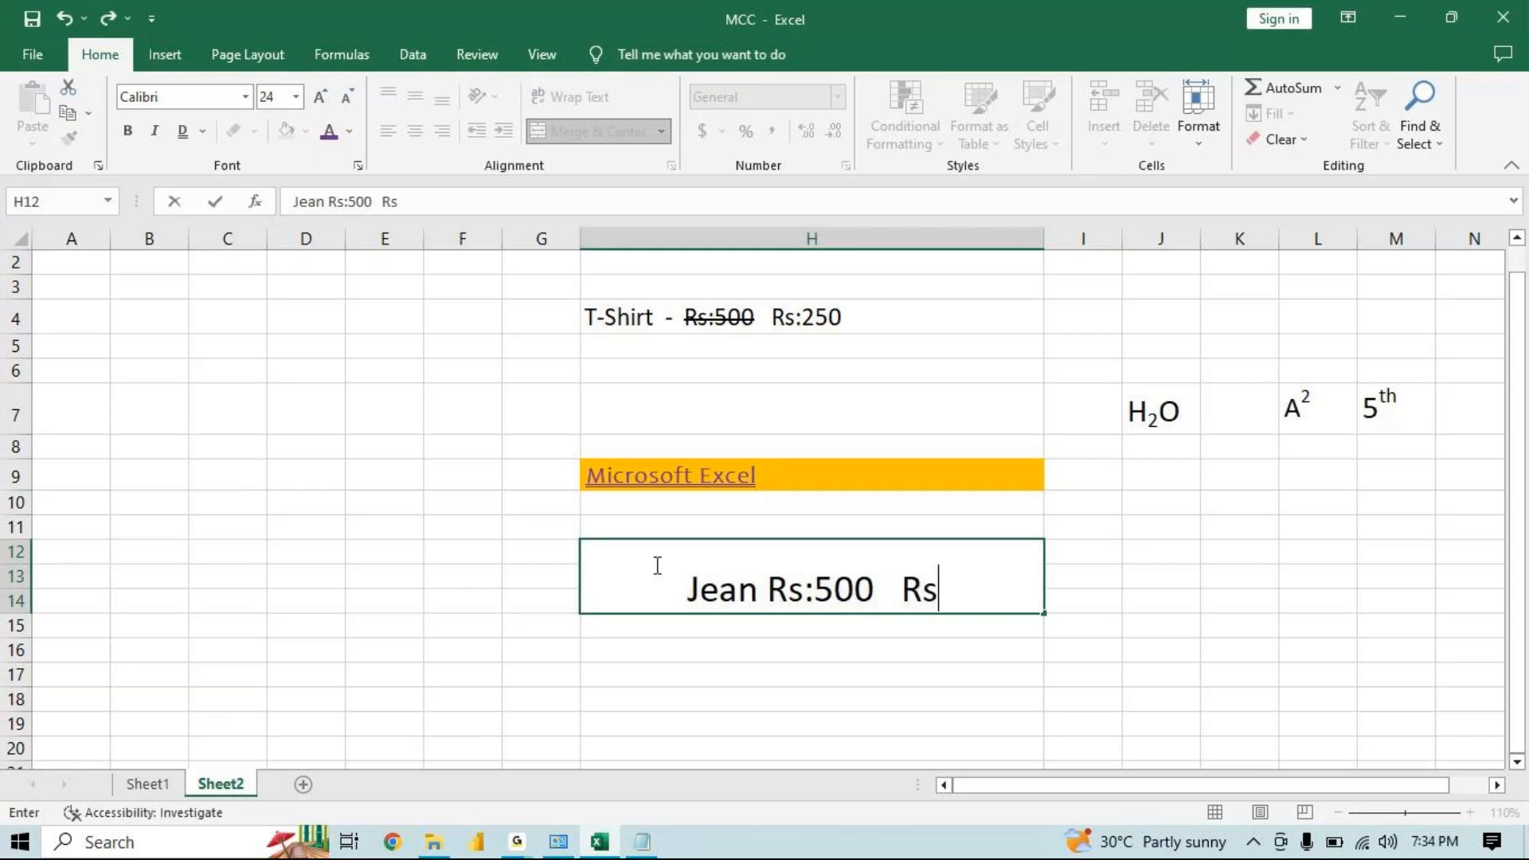
pyautogui.write(':400')
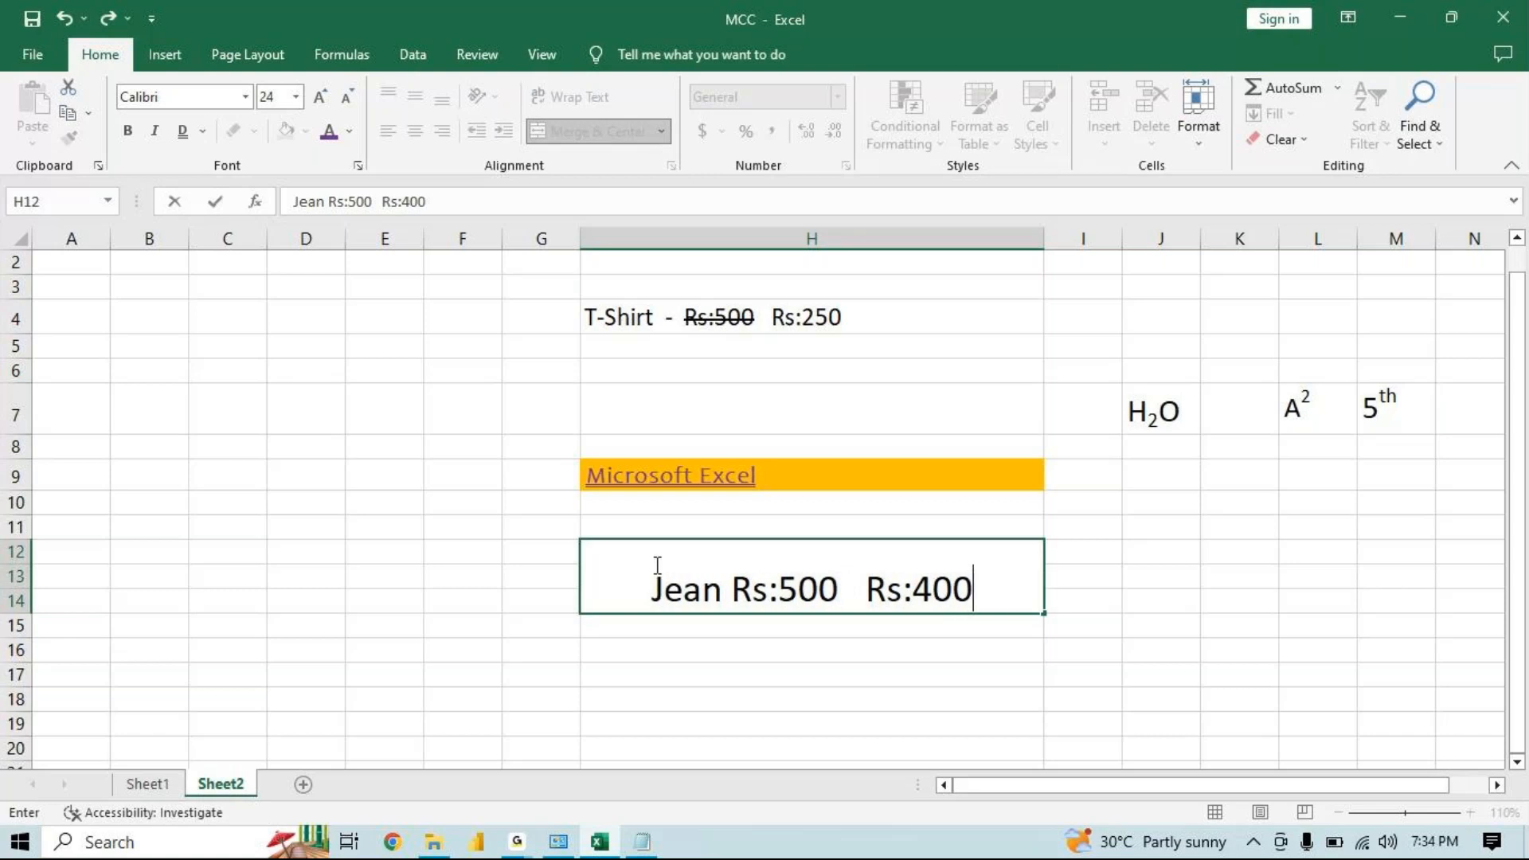
pyautogui.click(808, 631)
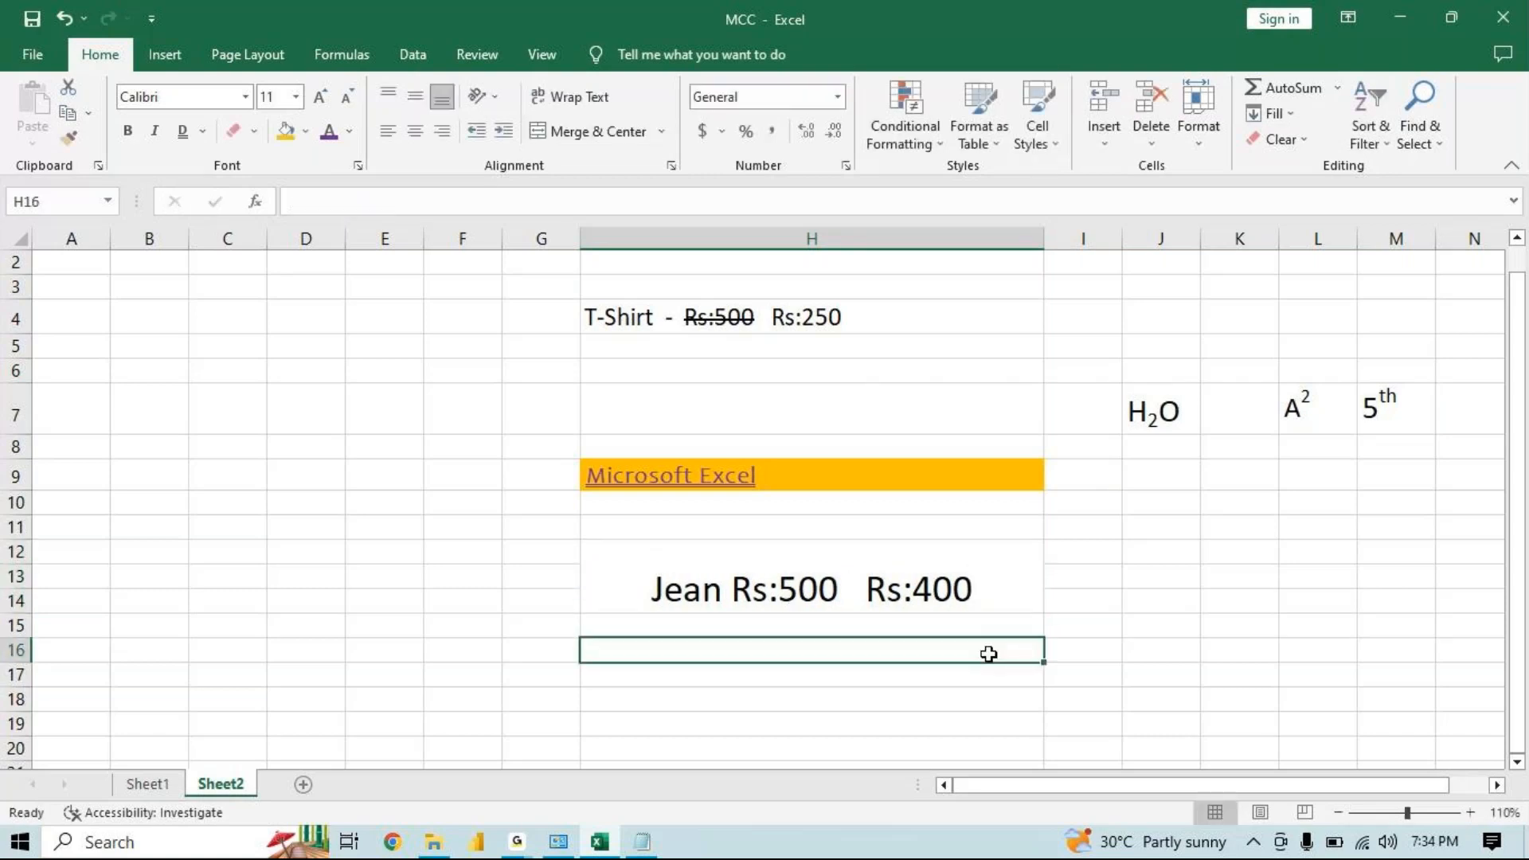
# Try to select the "Rs:500" text directly inside the merged cell
pyautogui.click(973, 593)
pyautogui.doubleClick(846, 590)
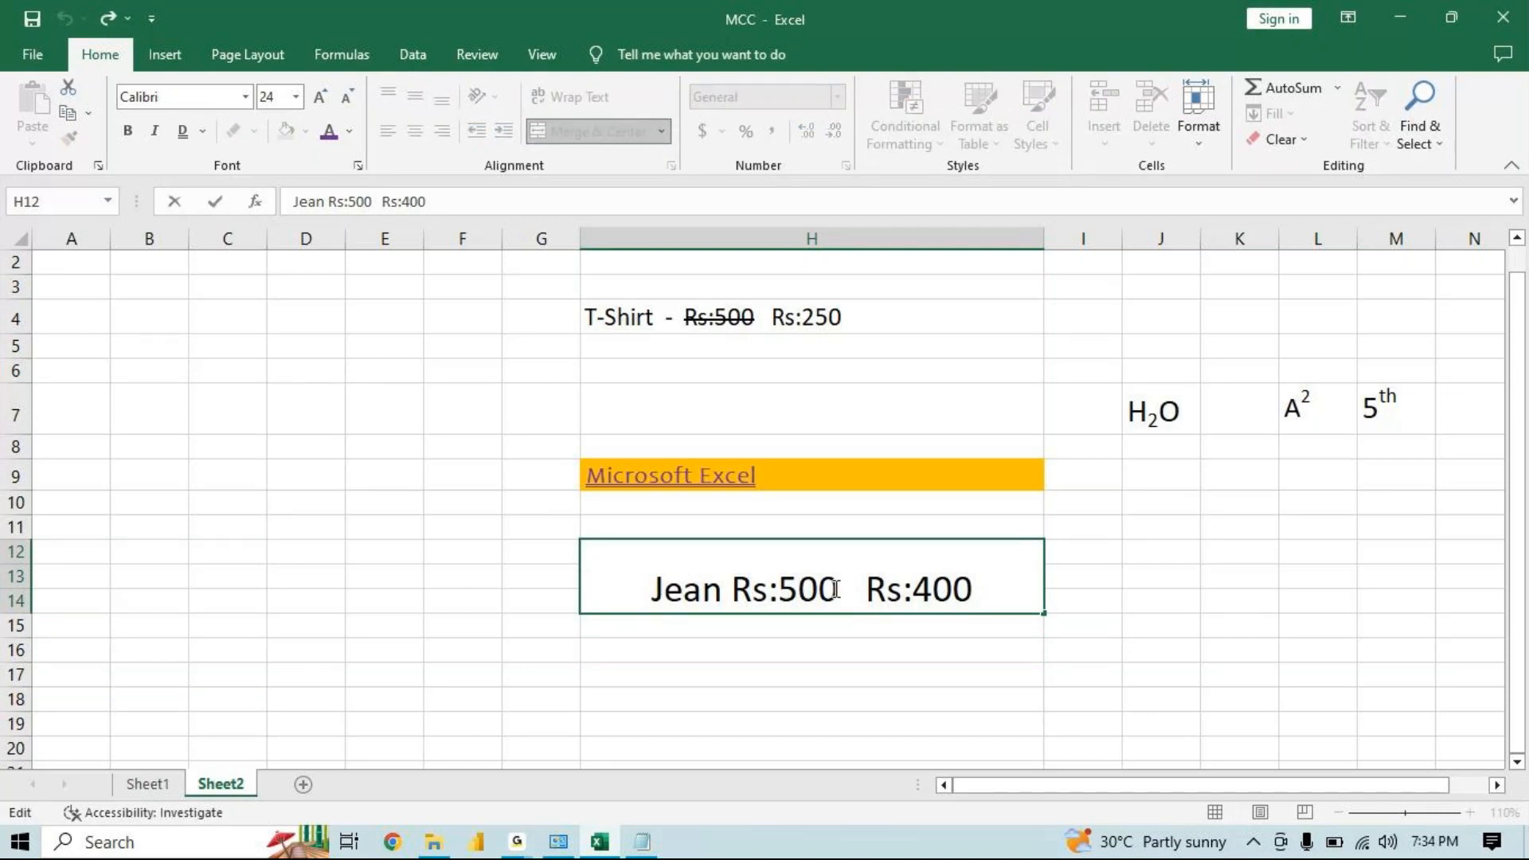
pyautogui.moveTo(835, 589); pyautogui.dragTo(731, 590)
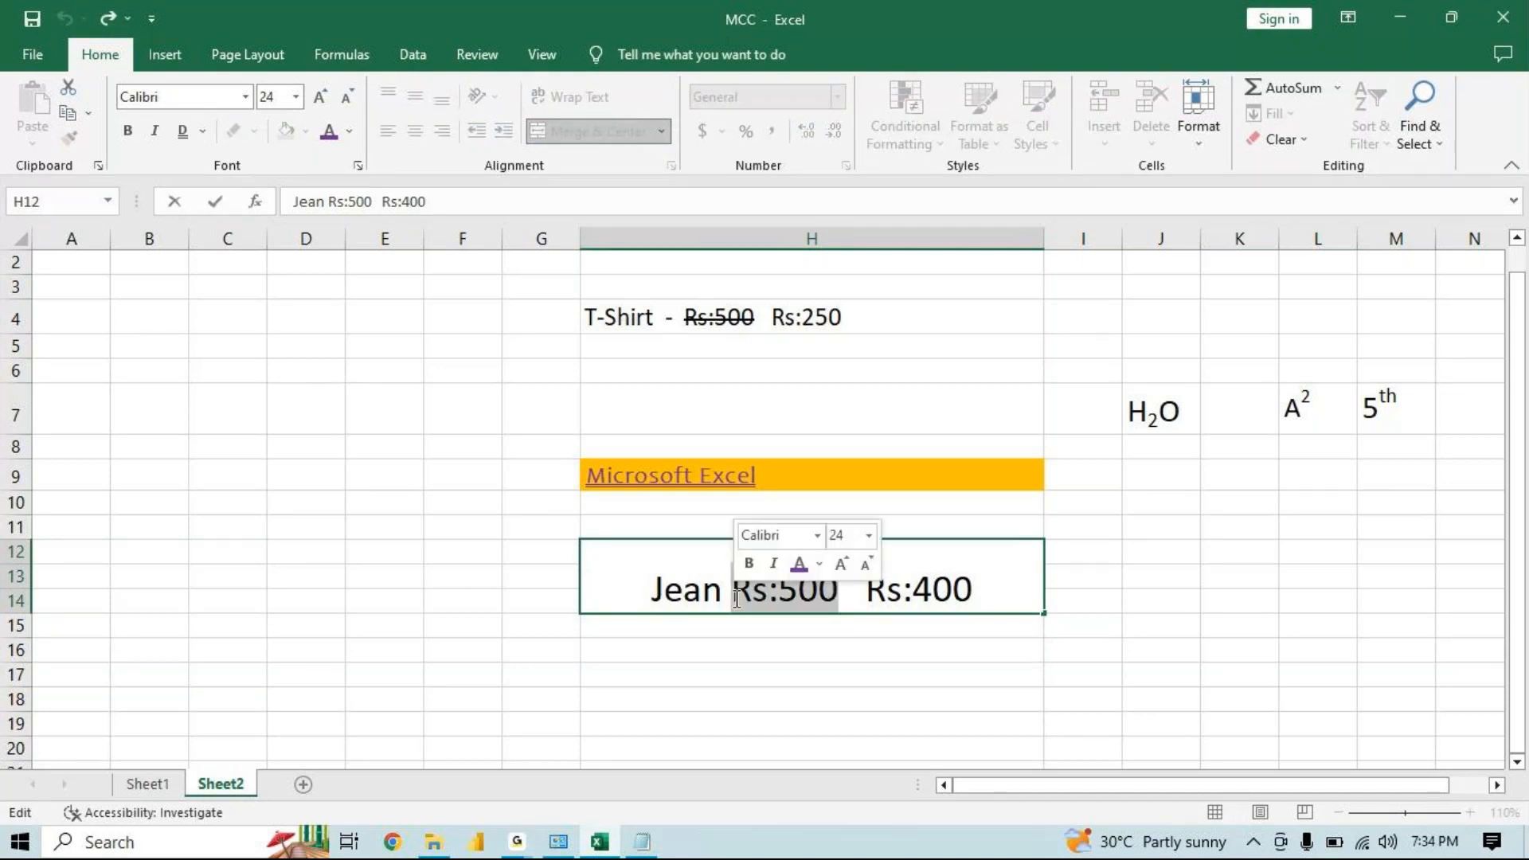
pyautogui.press('Escape')
pyautogui.click(784, 649)
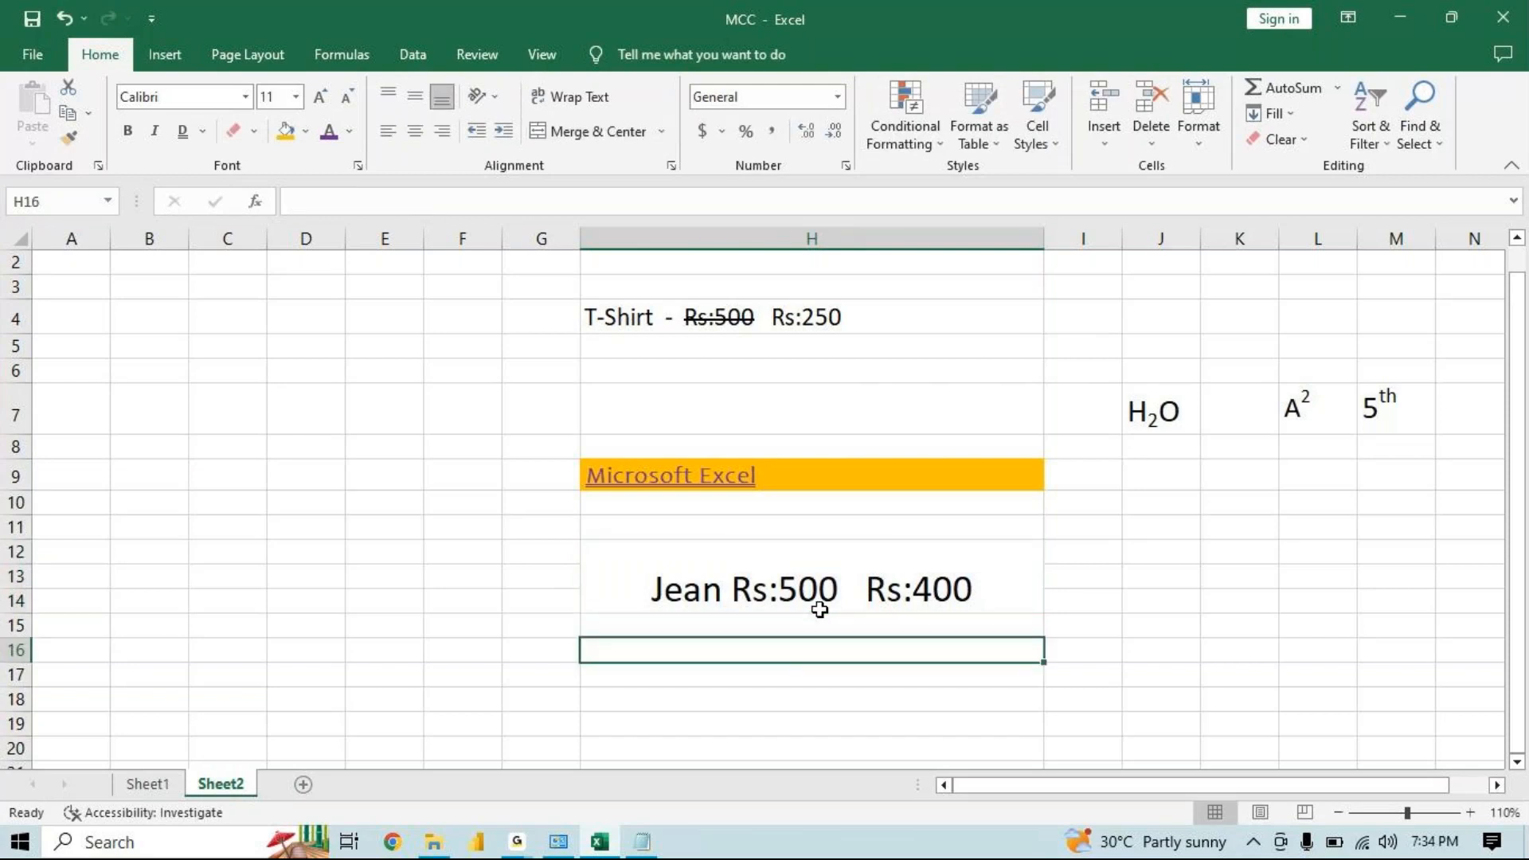
# Apply strikethrough to "Rs:500" in H12 through the Format Cells font effects
pyautogui.click(812, 591)
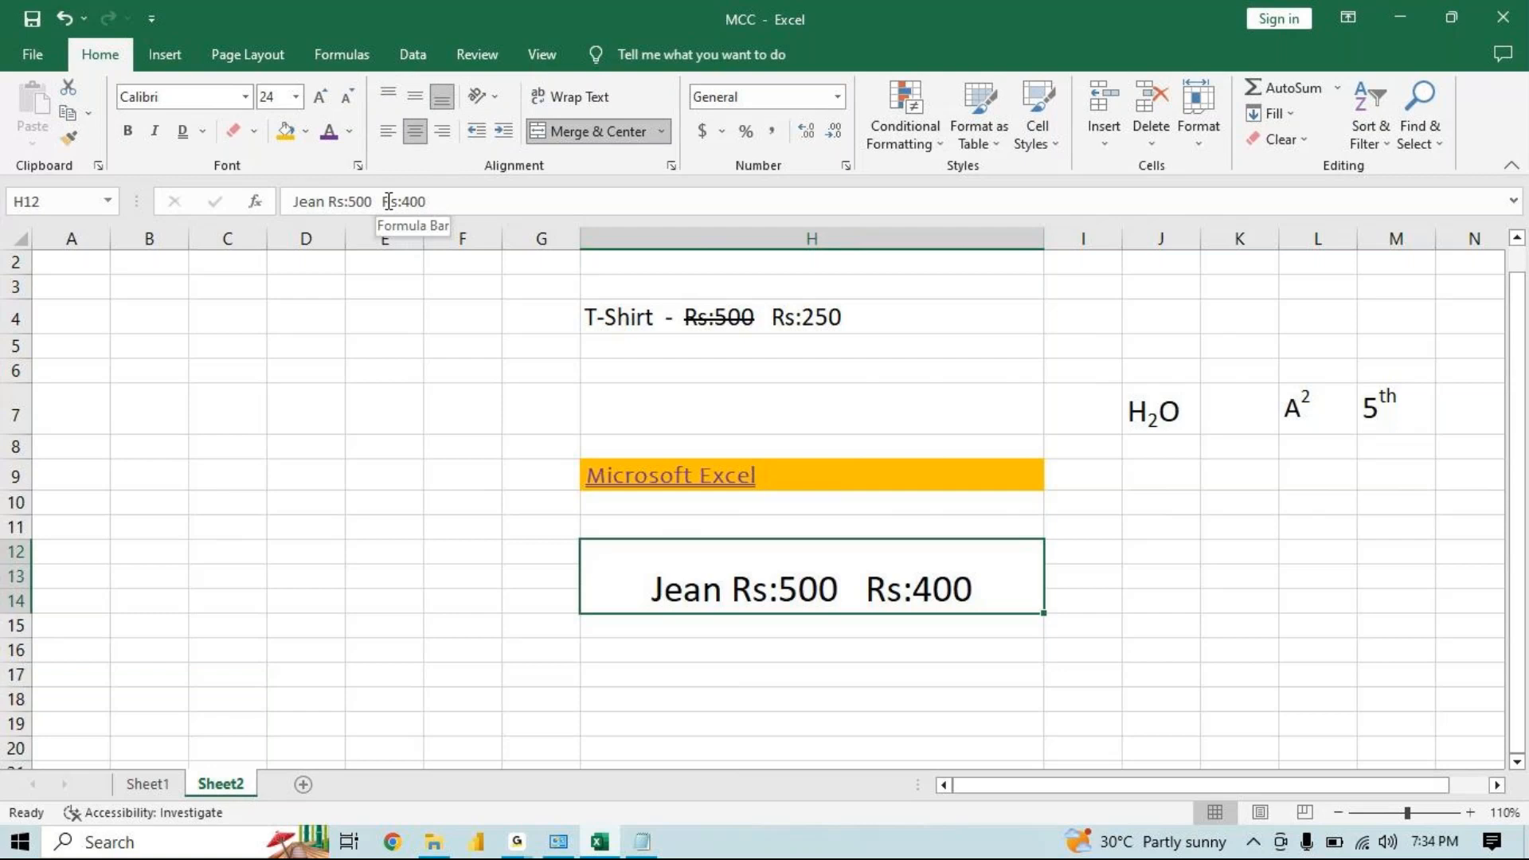
pyautogui.moveTo(371, 202); pyautogui.dragTo(328, 201)
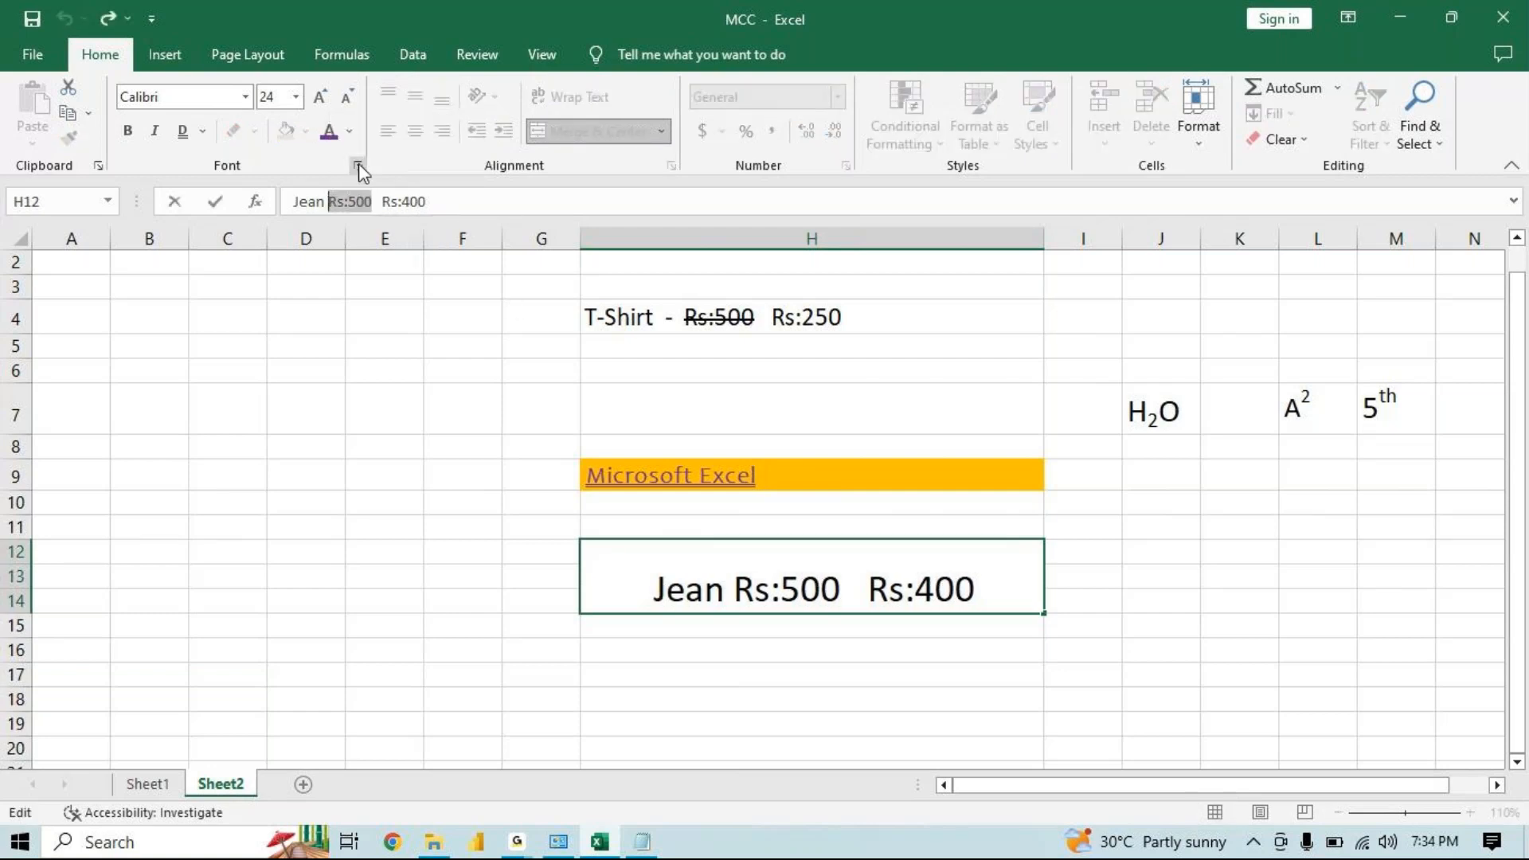
pyautogui.click(359, 165)
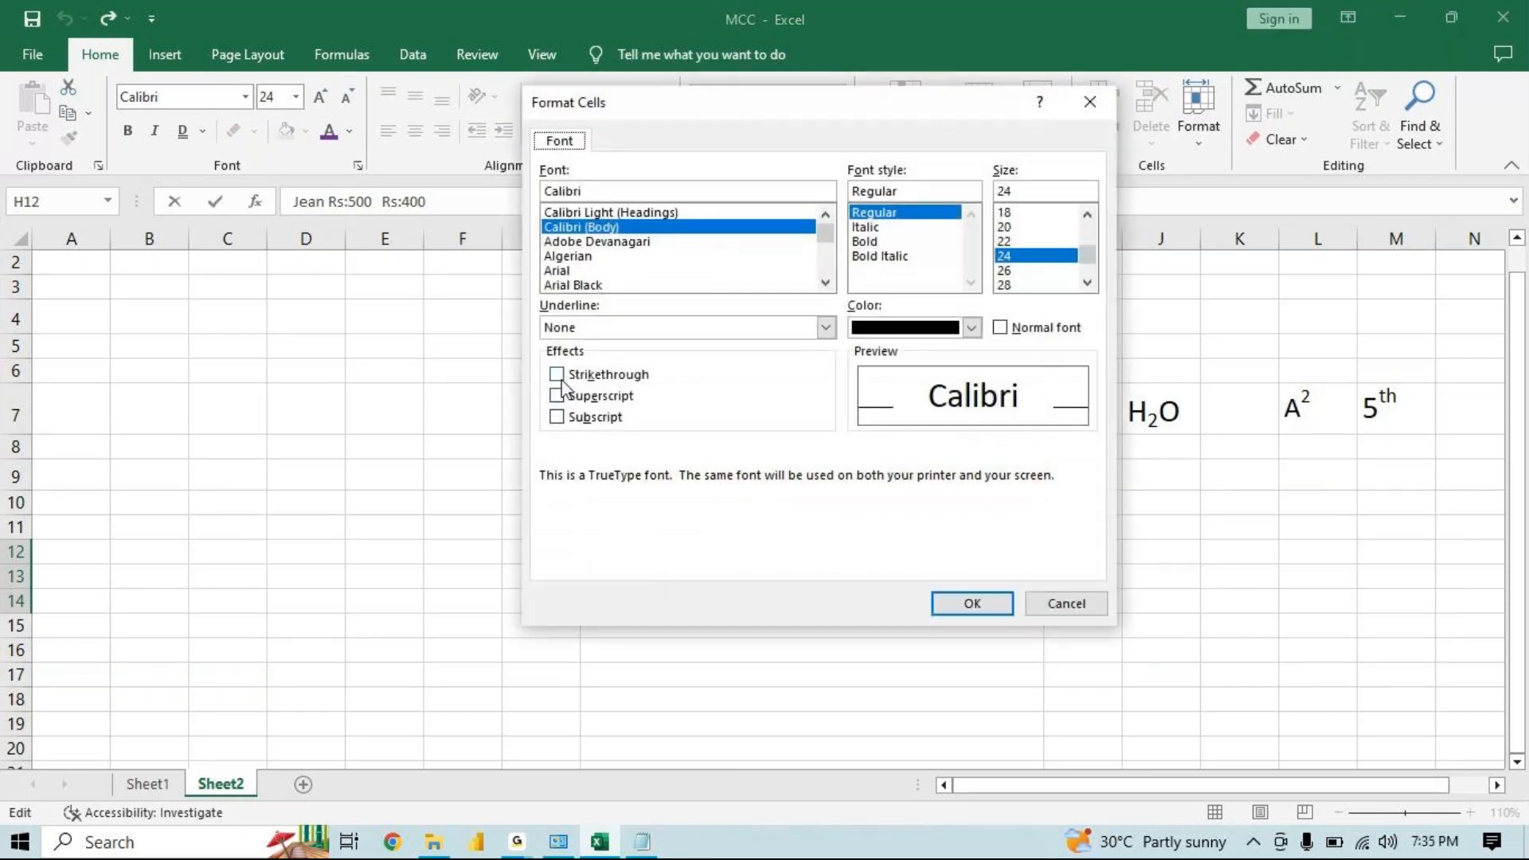
pyautogui.click(557, 376)
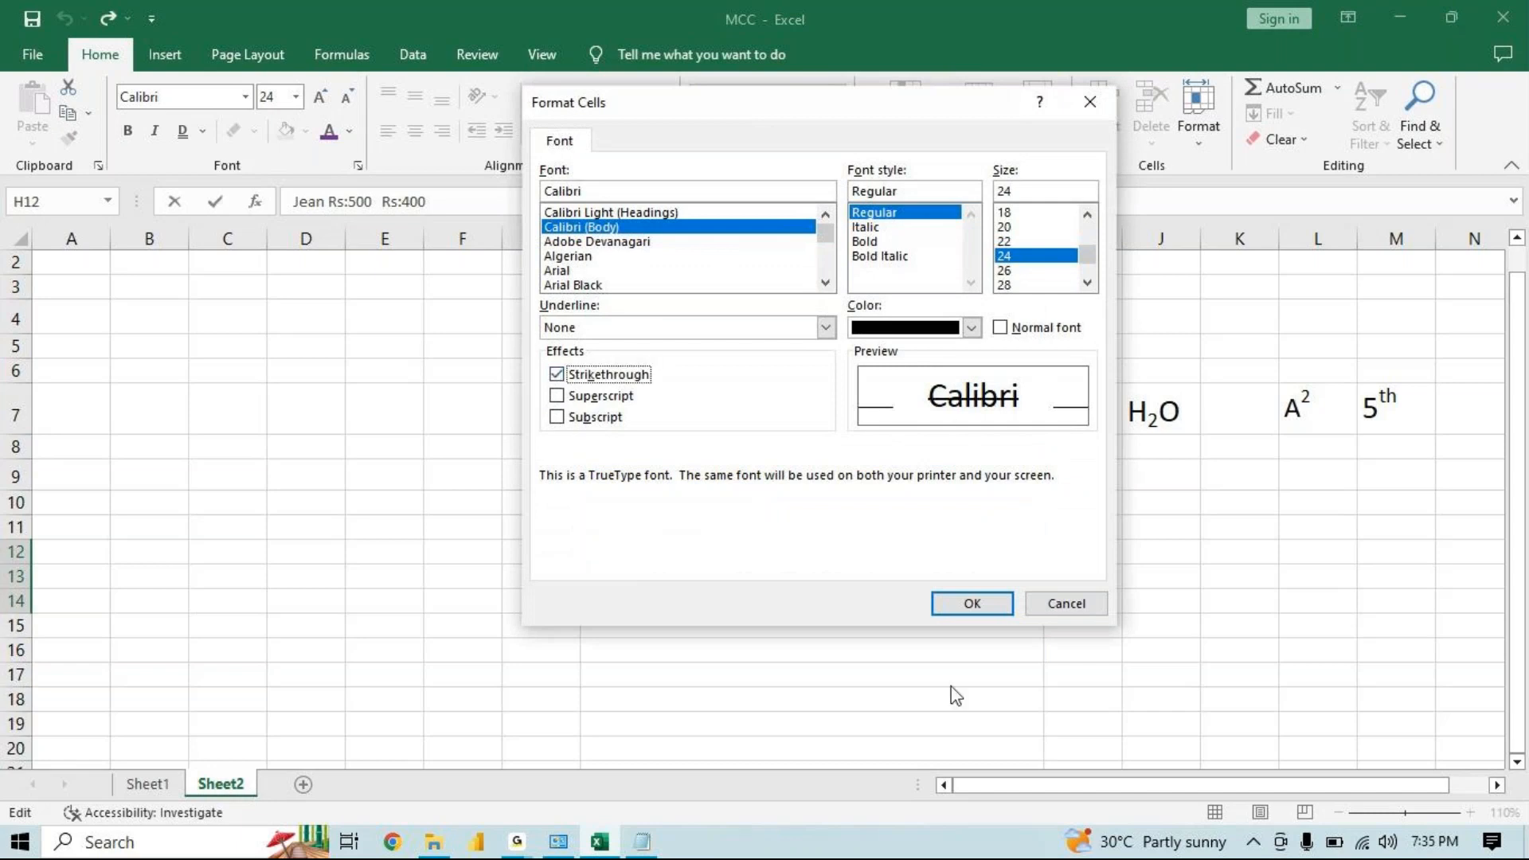
pyautogui.click(976, 603)
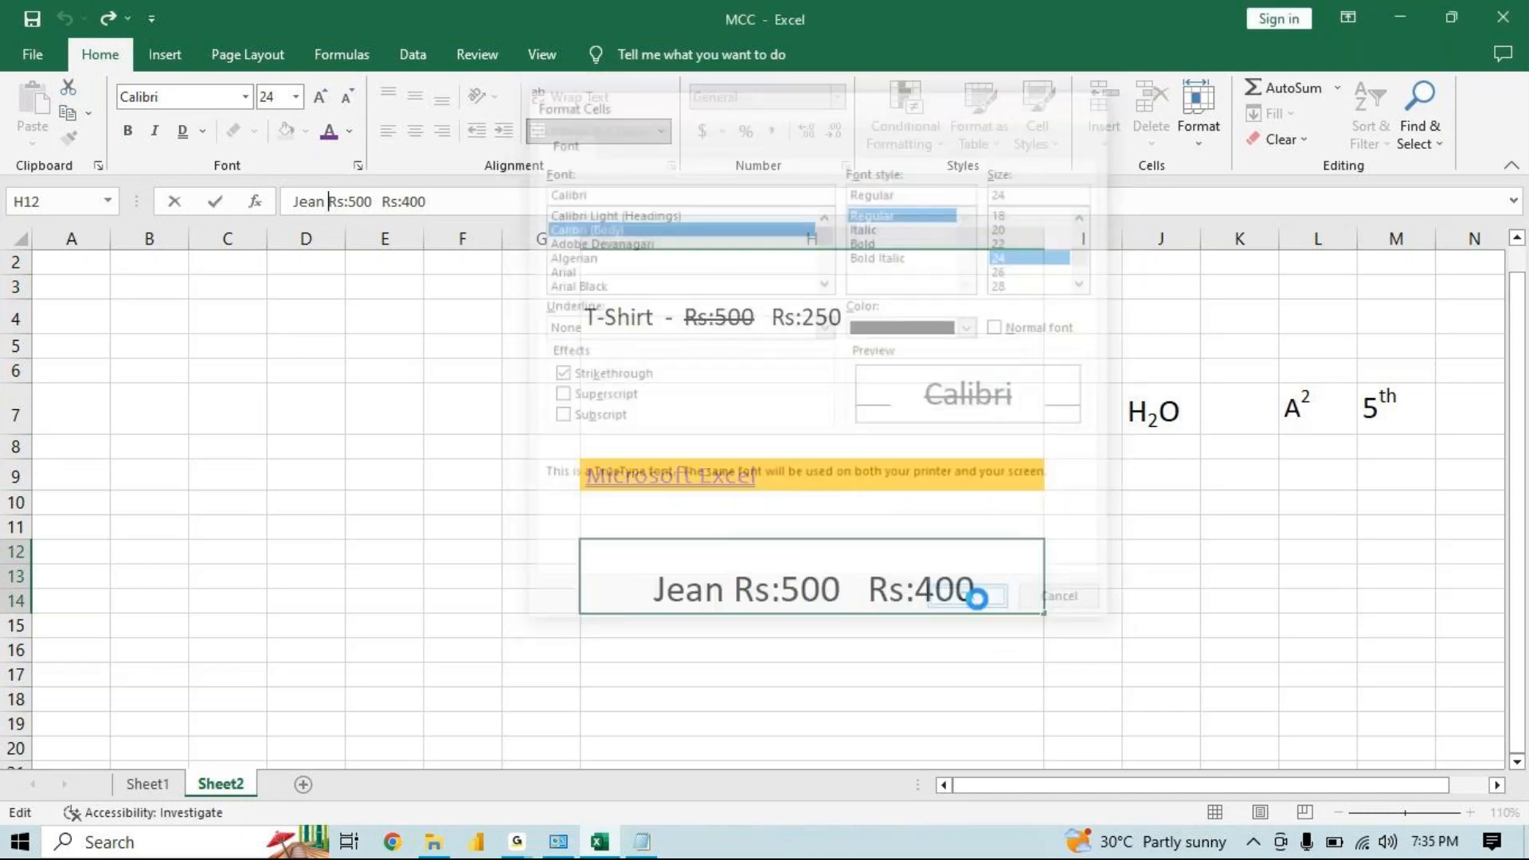
pyautogui.click(820, 701)
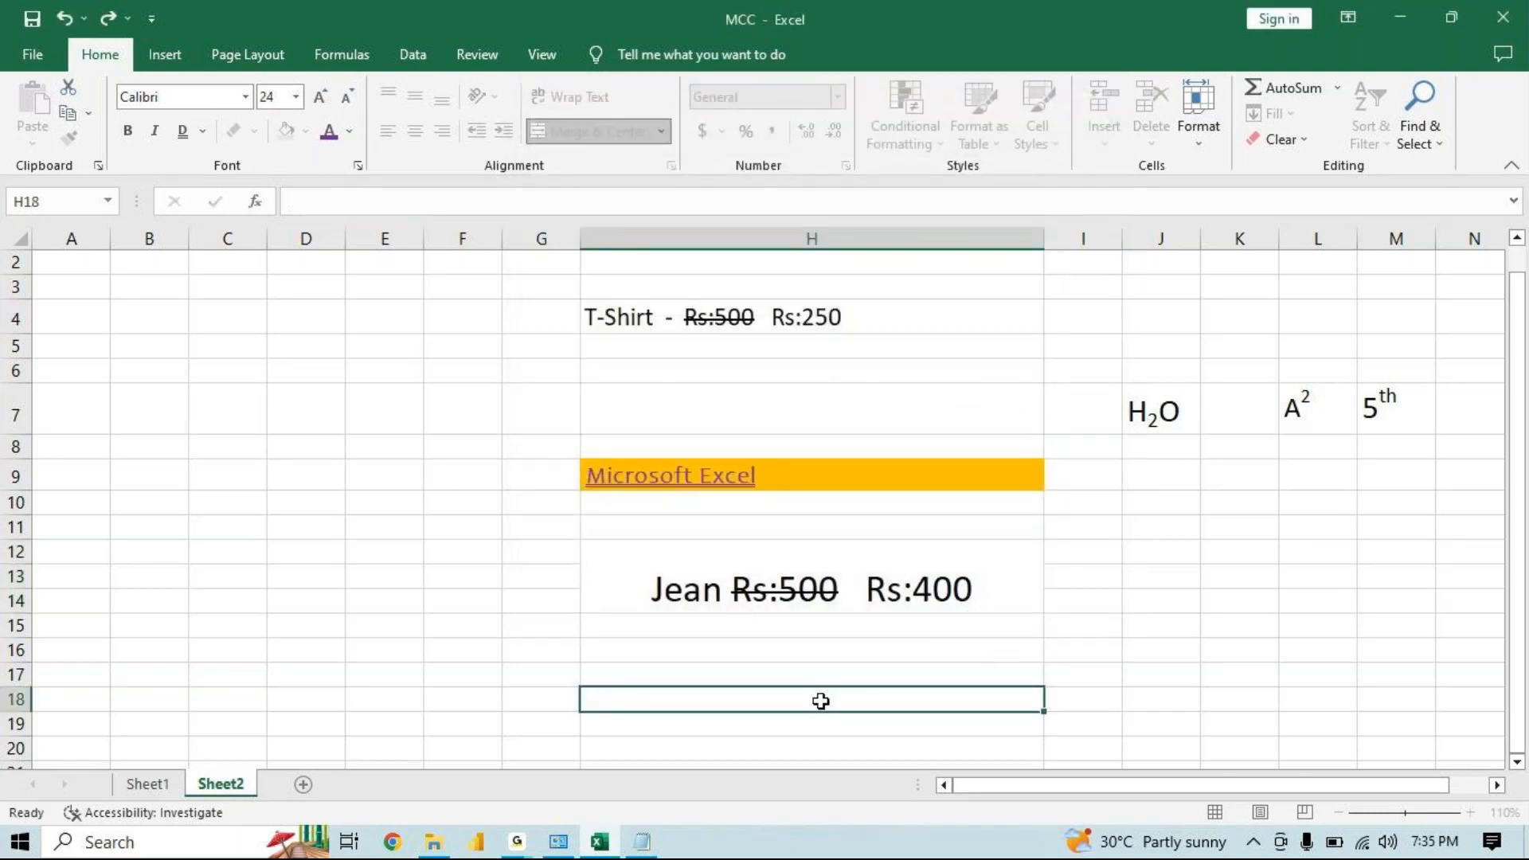
pyautogui.click(768, 587)
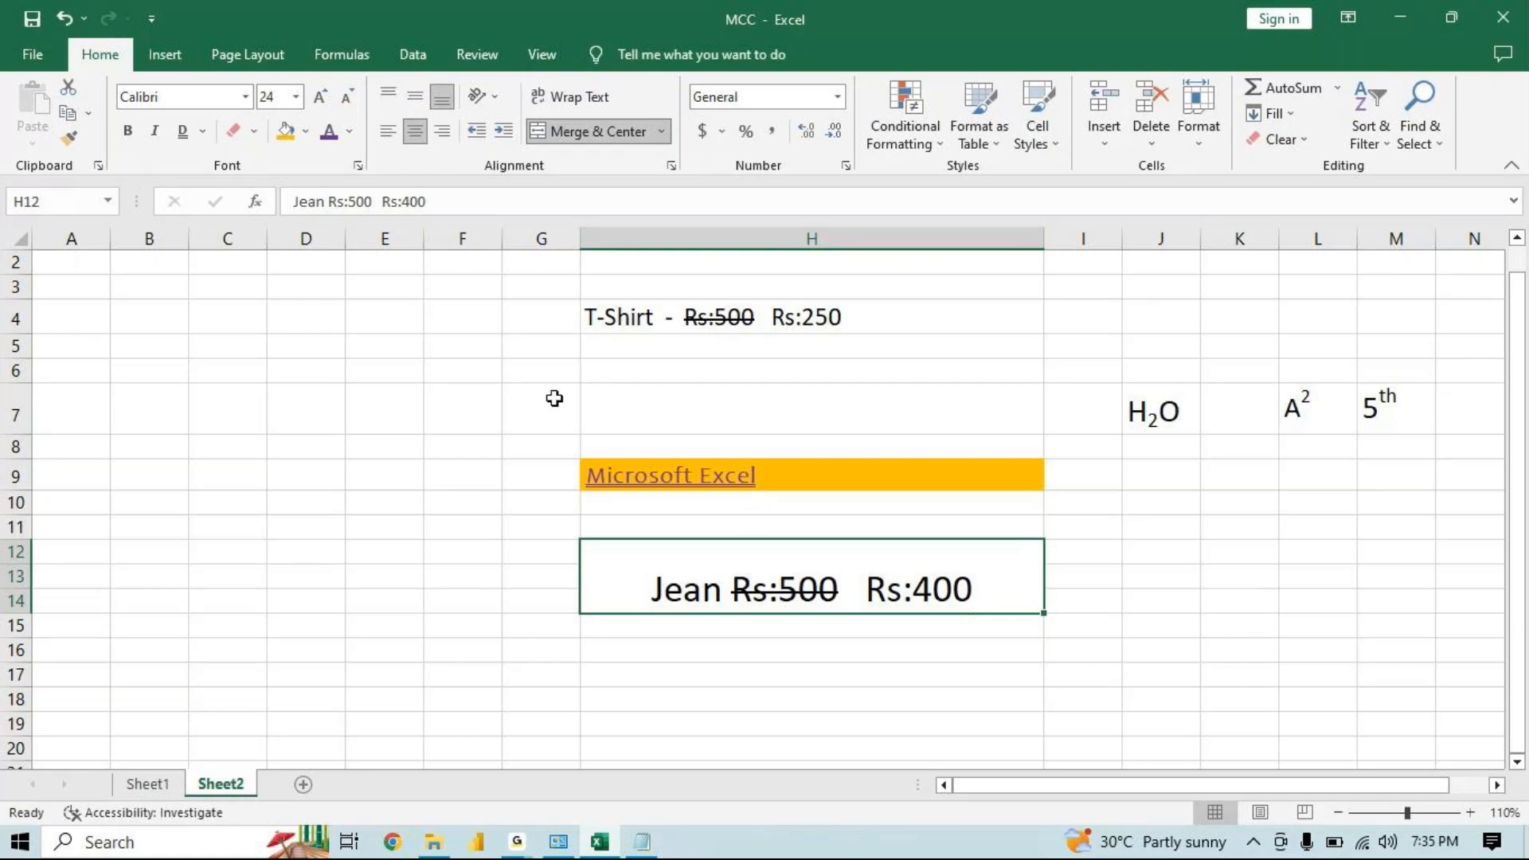
# Add a new blank worksheet to the workbook
pyautogui.click(513, 850)
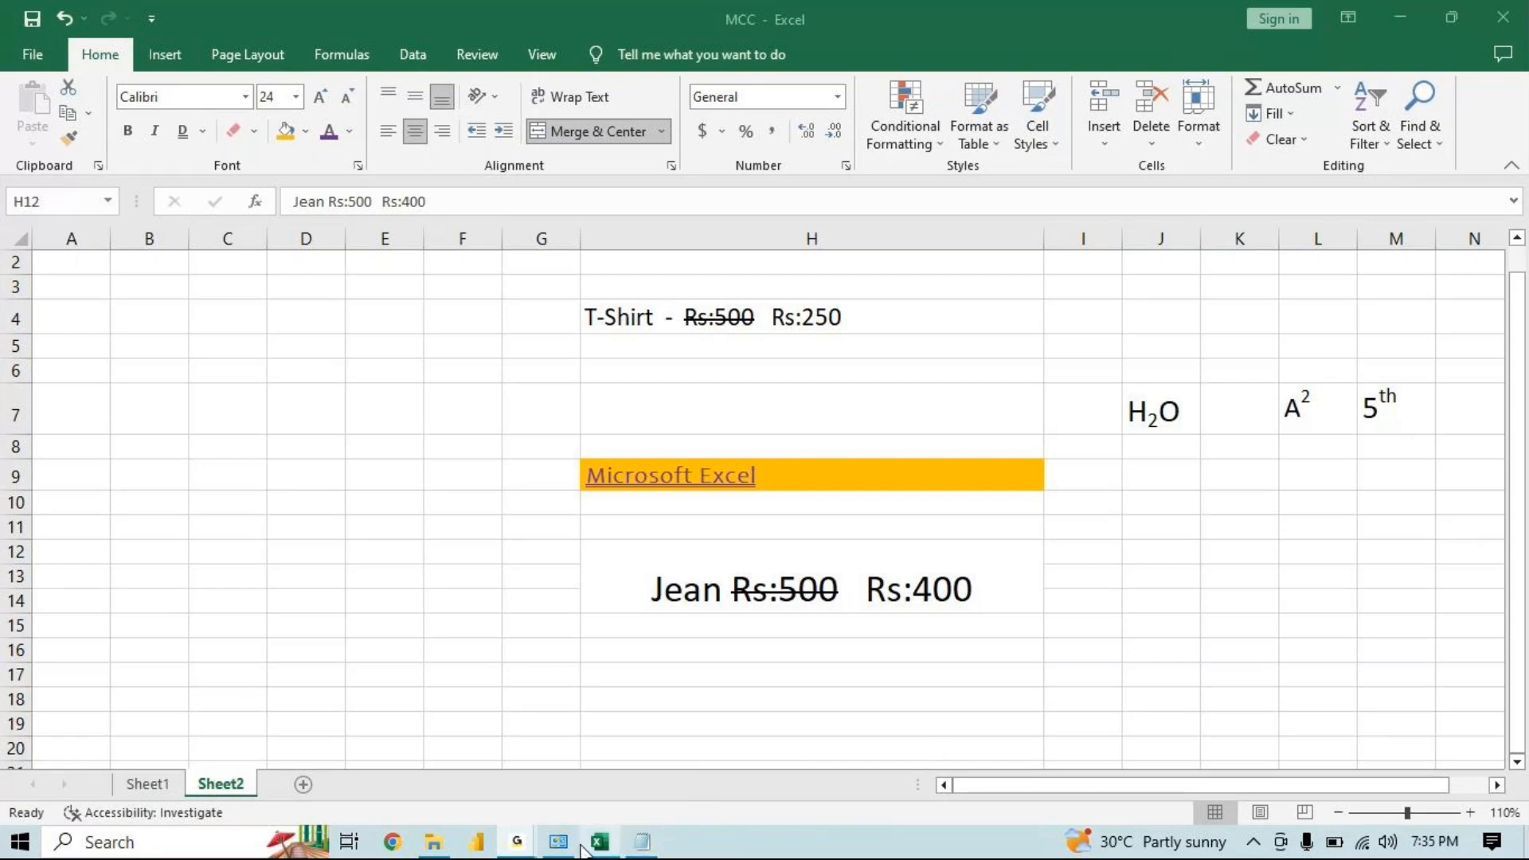
pyautogui.moveTo(590, 854)
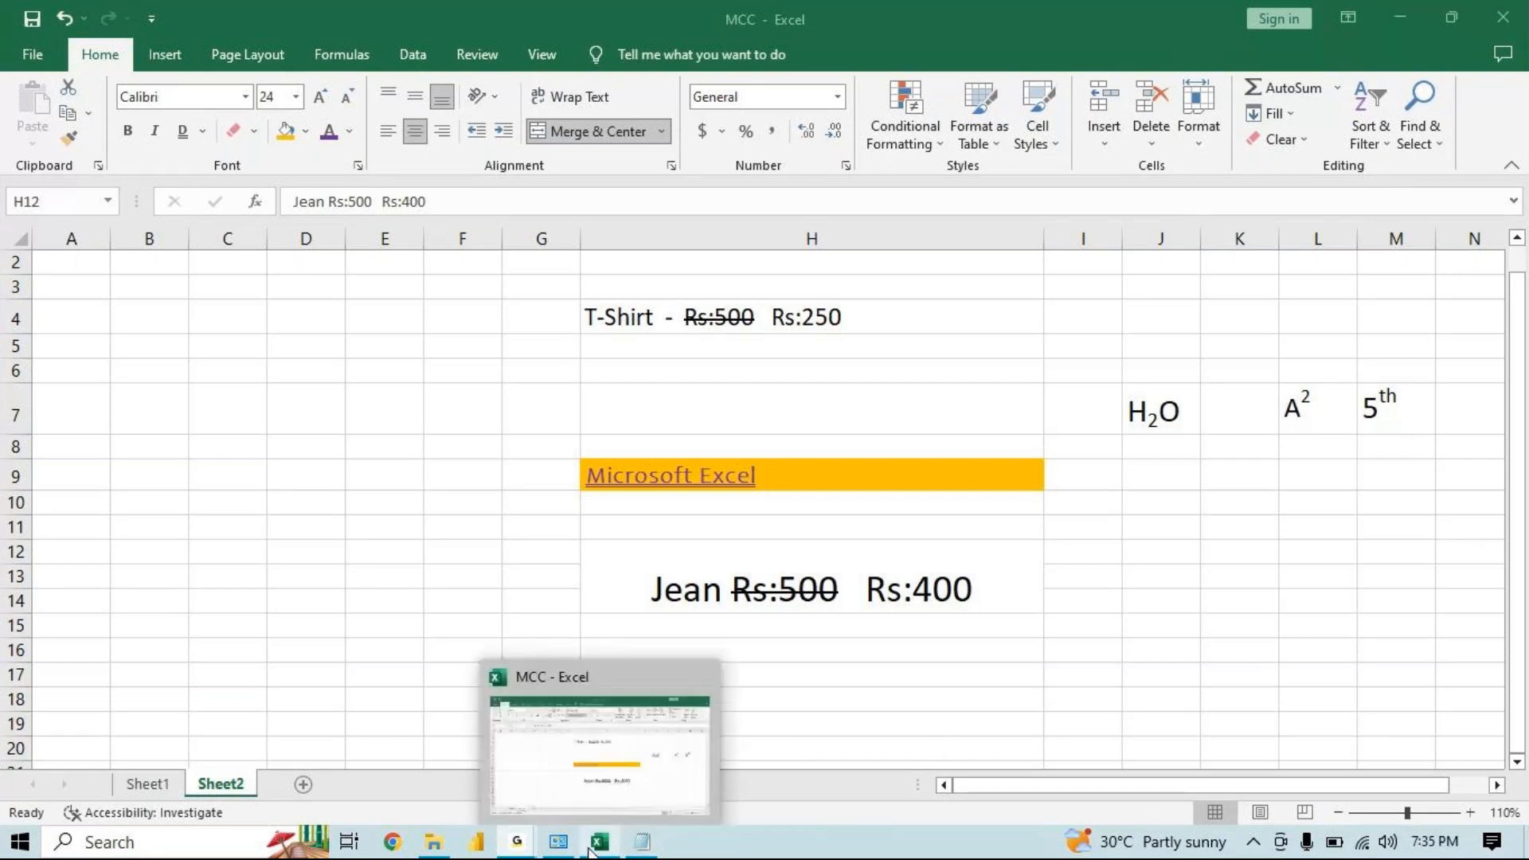
pyautogui.click(302, 785)
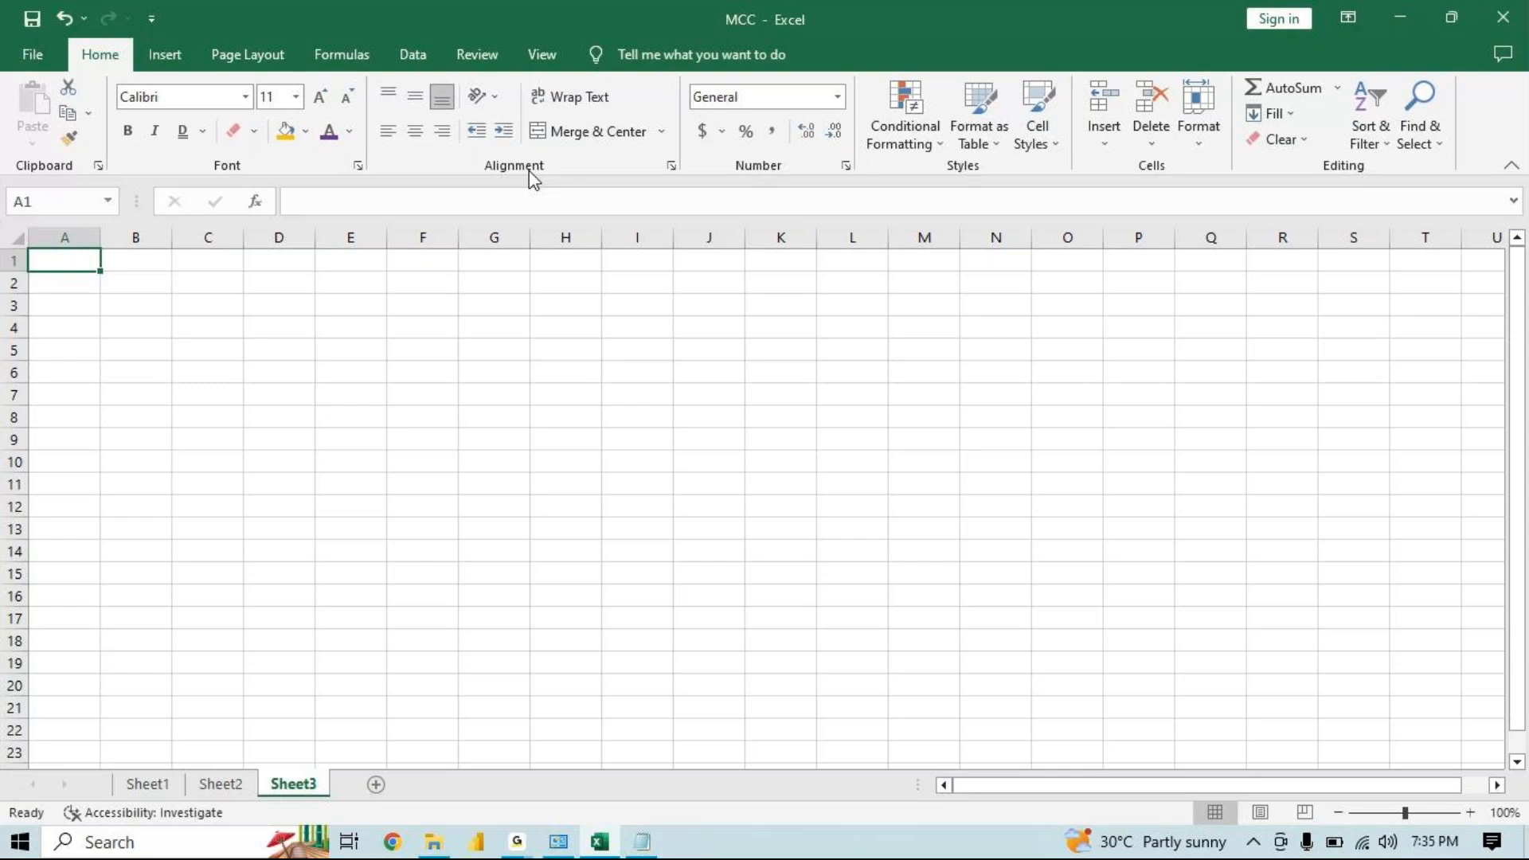
# Select the whole sheet and enlarge every row height and column width
pyautogui.click(18, 241)
pyautogui.moveTo(17, 268); pyautogui.dragTo(24, 298)
pyautogui.moveTo(99, 239); pyautogui.dragTo(189, 267)
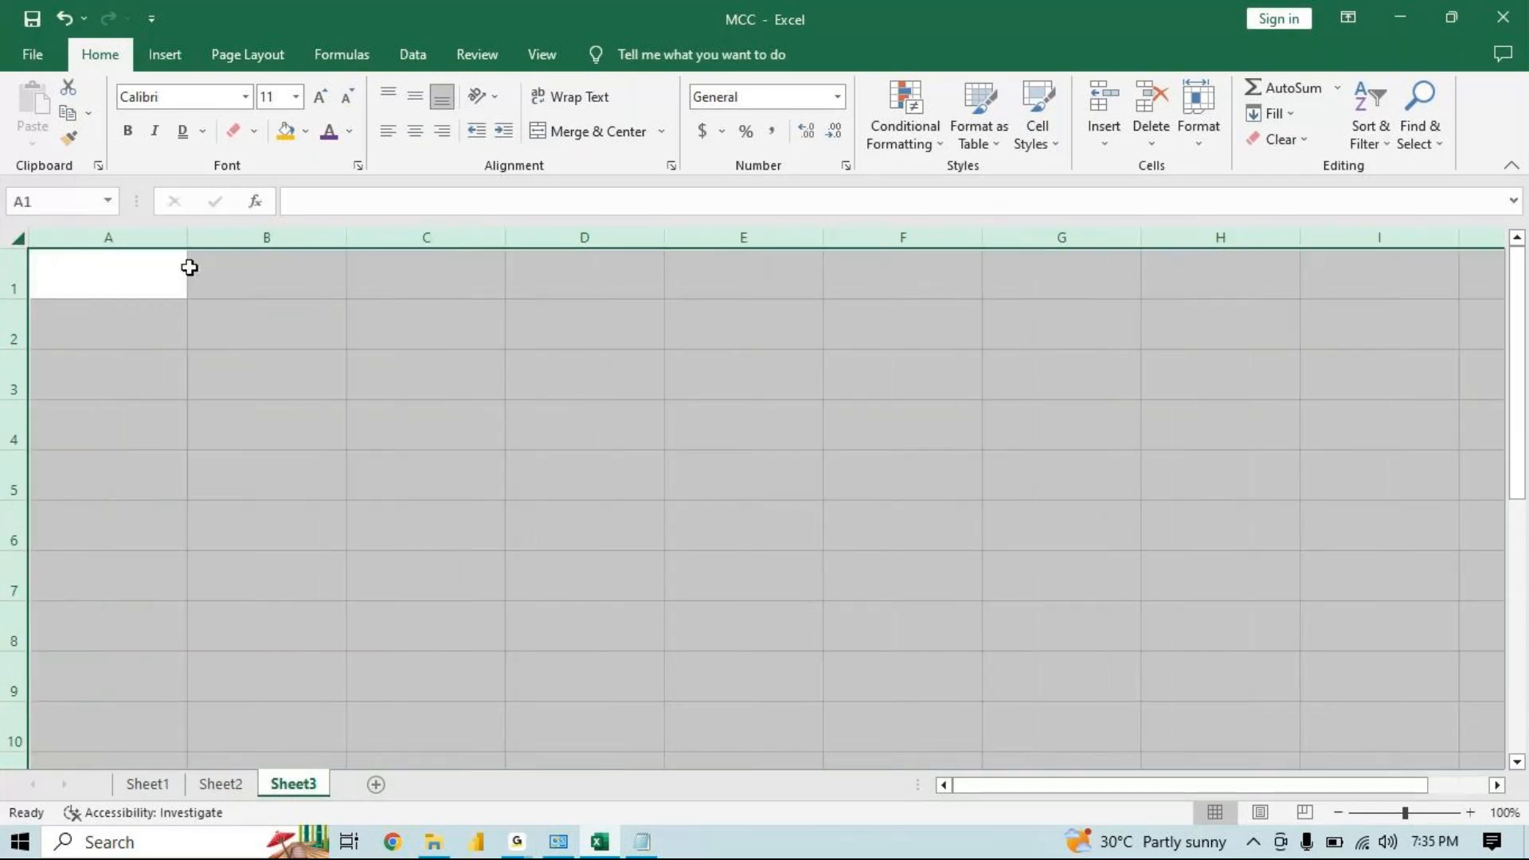
# Enter 1 and 2 in A1:A2 and fill the series down to 10 across columns A to G
pyautogui.click(140, 274)
pyautogui.write('1')
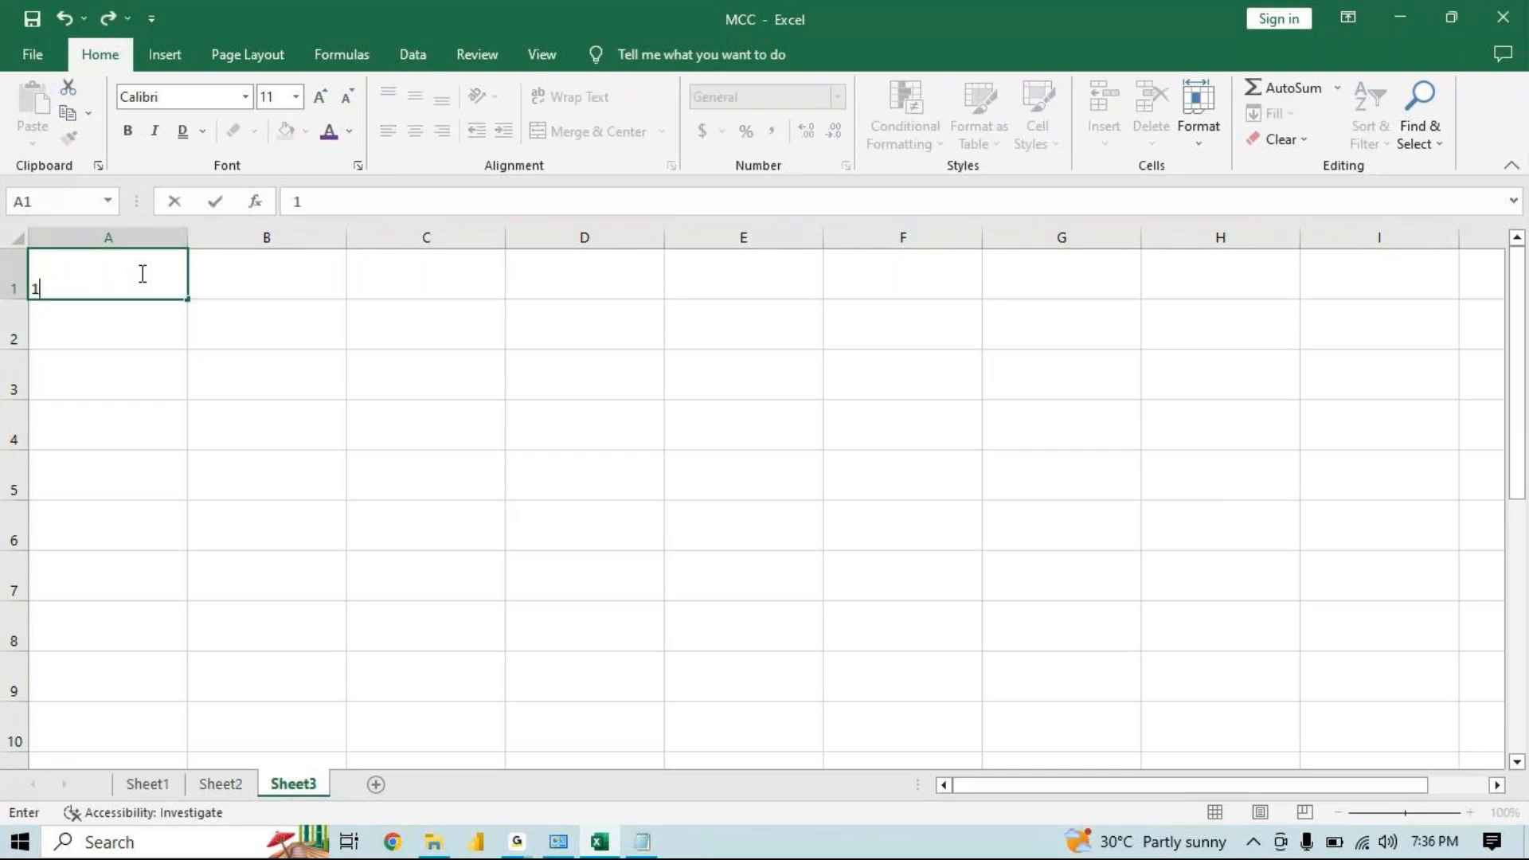
pyautogui.press('Return')
pyautogui.write('2')
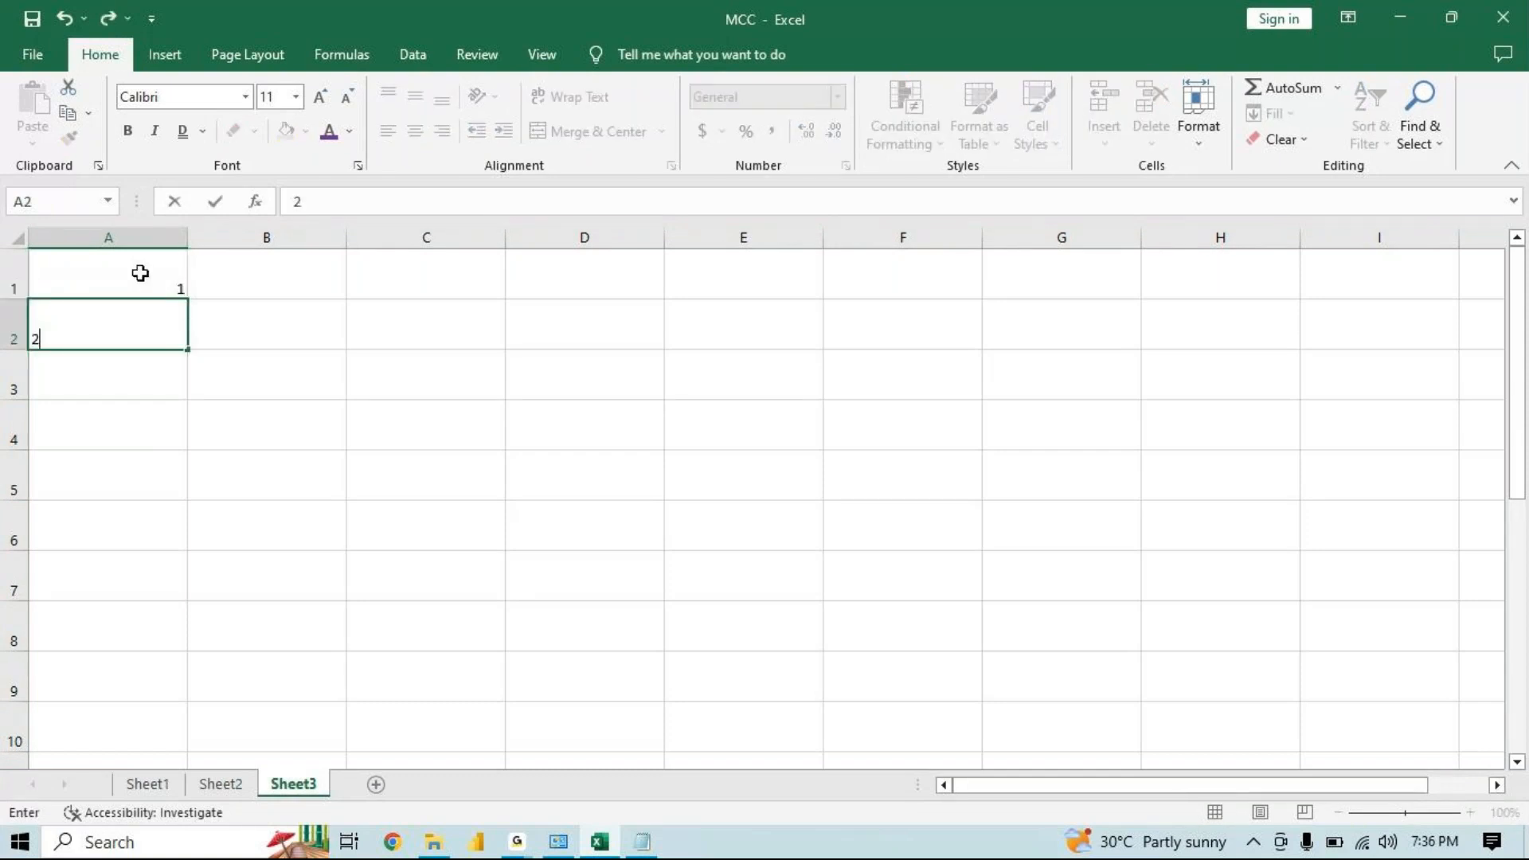
pyautogui.press('Return')
pyautogui.moveTo(140, 273); pyautogui.dragTo(1080, 637)
pyautogui.moveTo(1516, 474); pyautogui.dragTo(1527, 370)
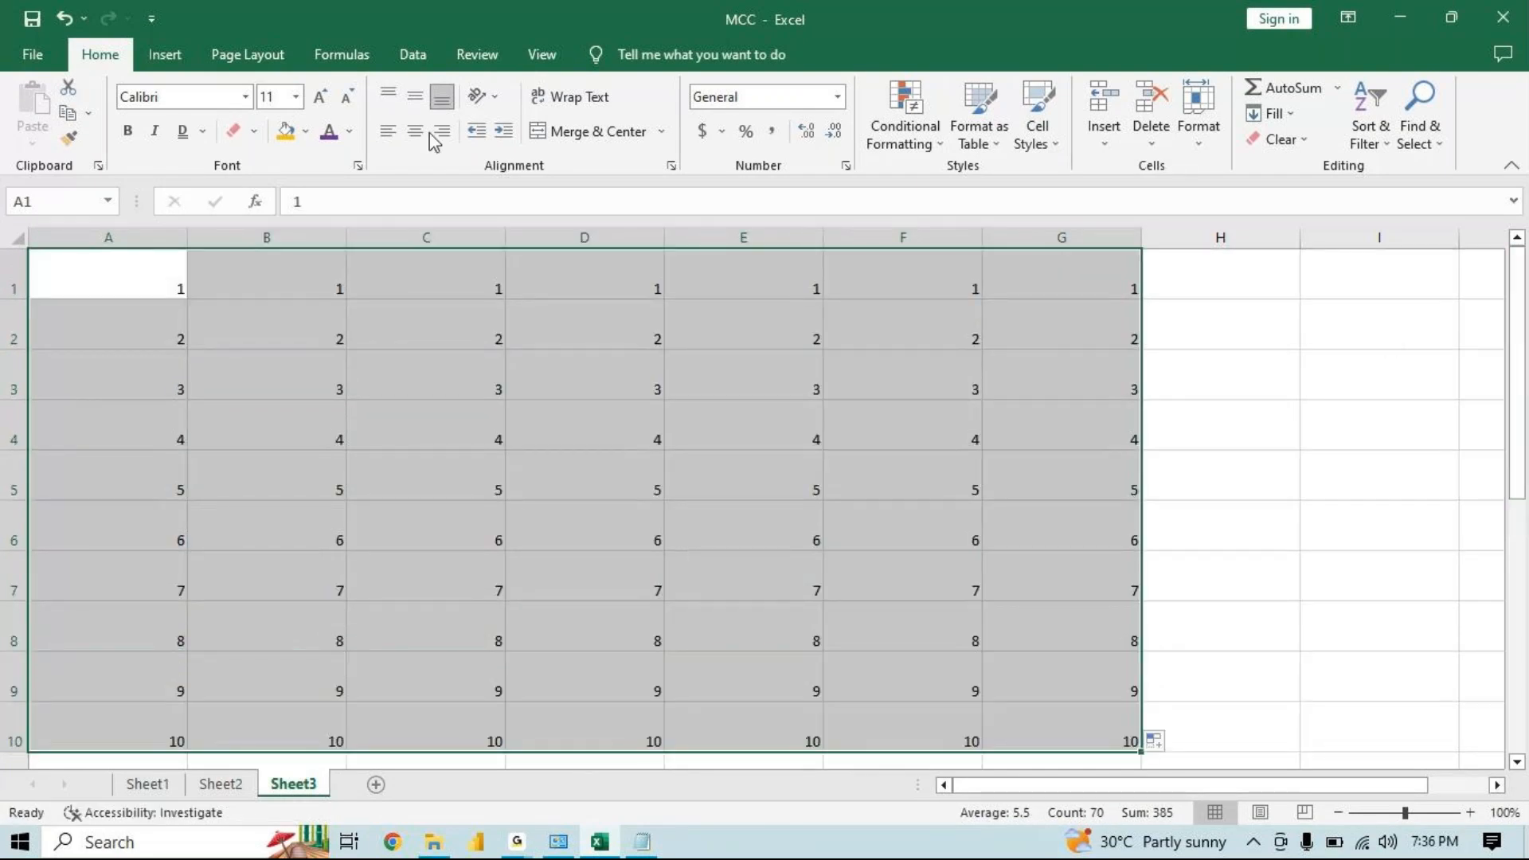
# Cycle the numbered range through top, middle and bottom vertical alignment
pyautogui.click(417, 104)
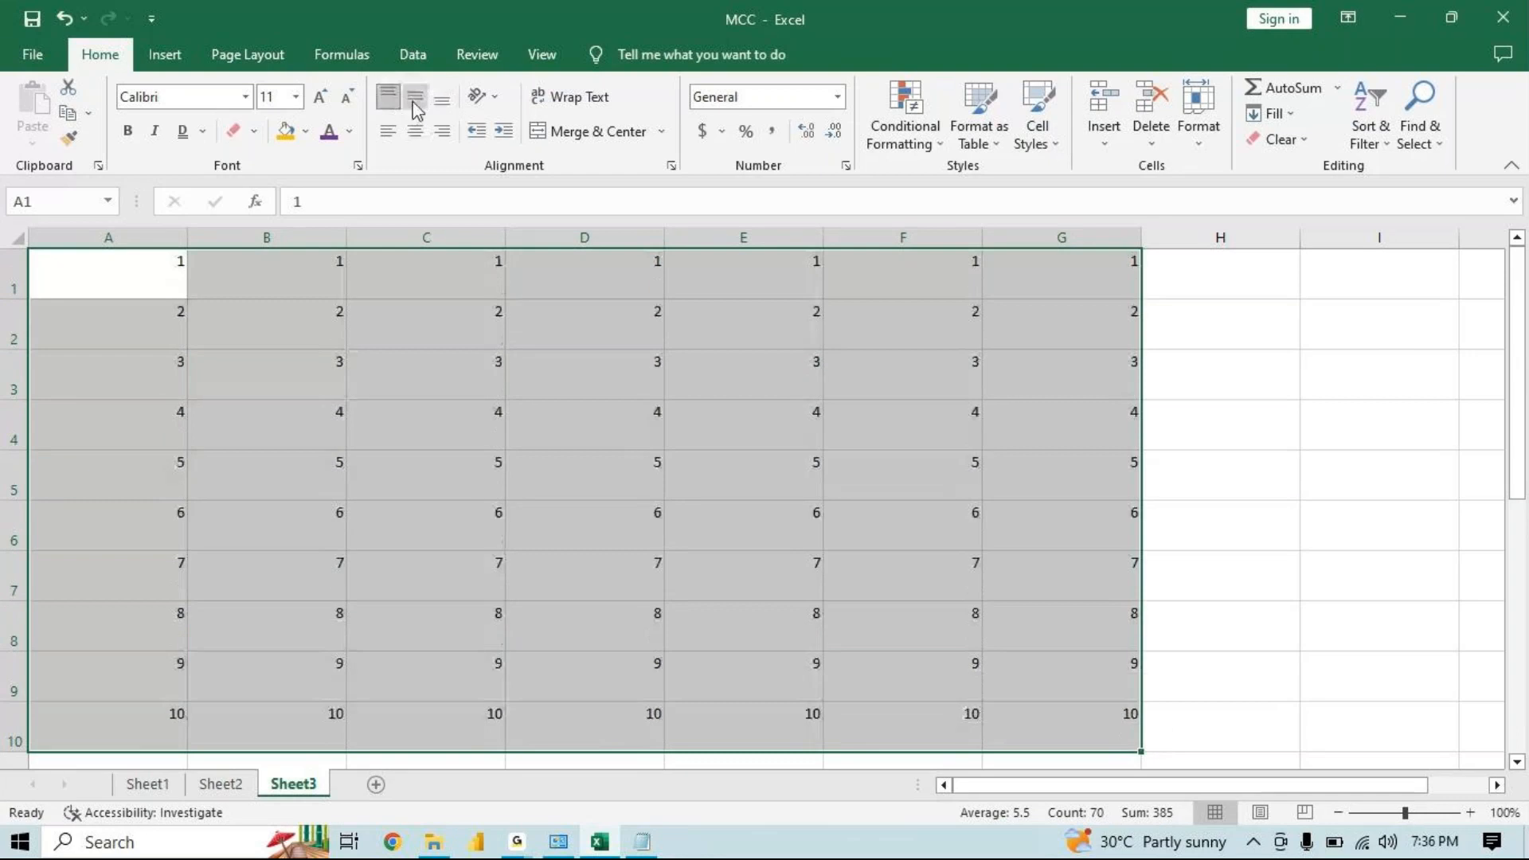
pyautogui.click(444, 104)
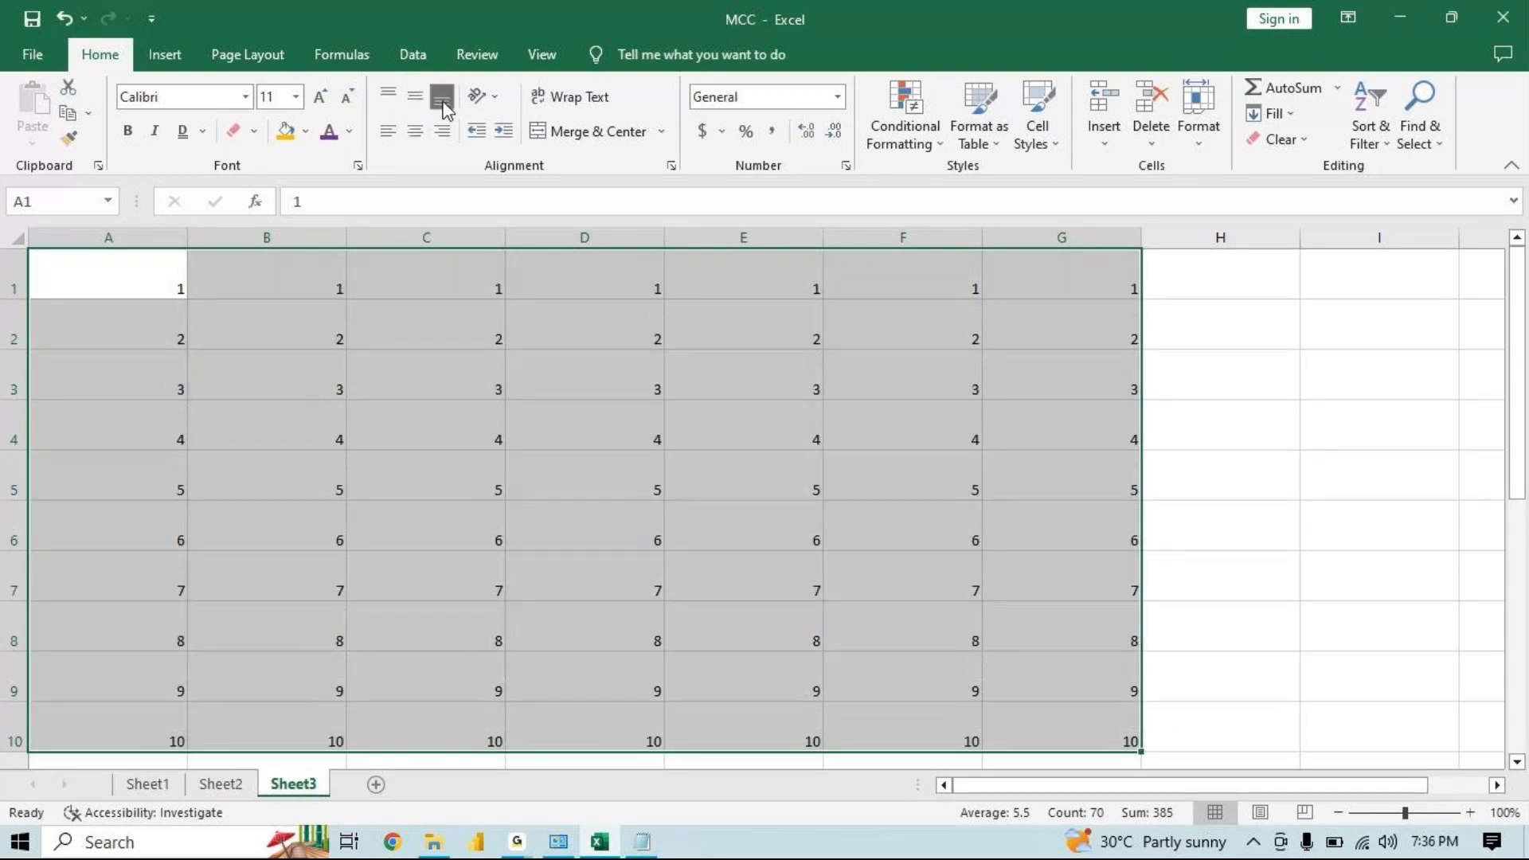
pyautogui.click(390, 98)
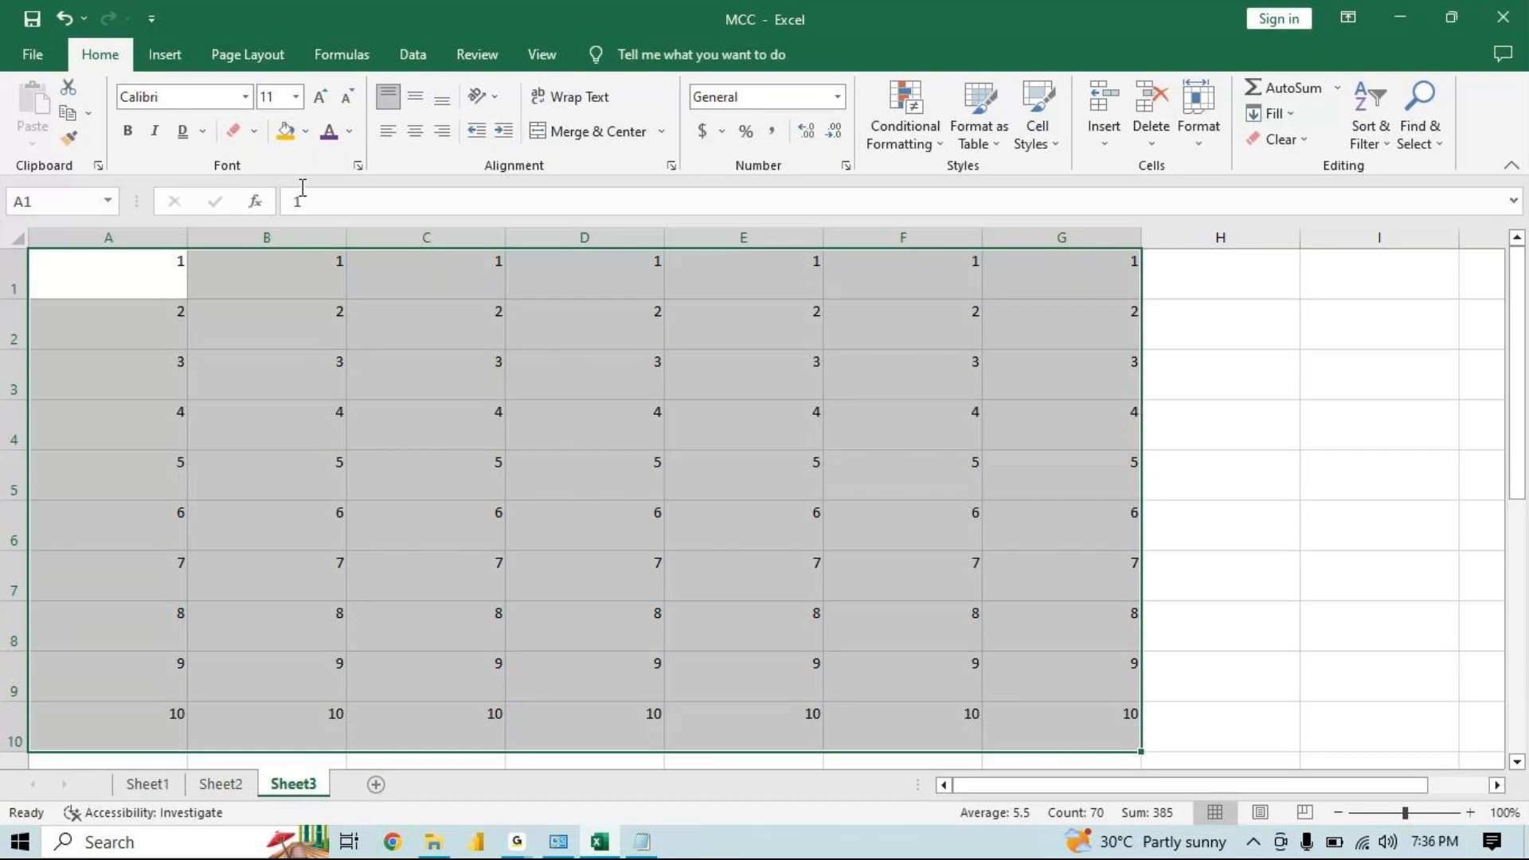
pyautogui.click(414, 99)
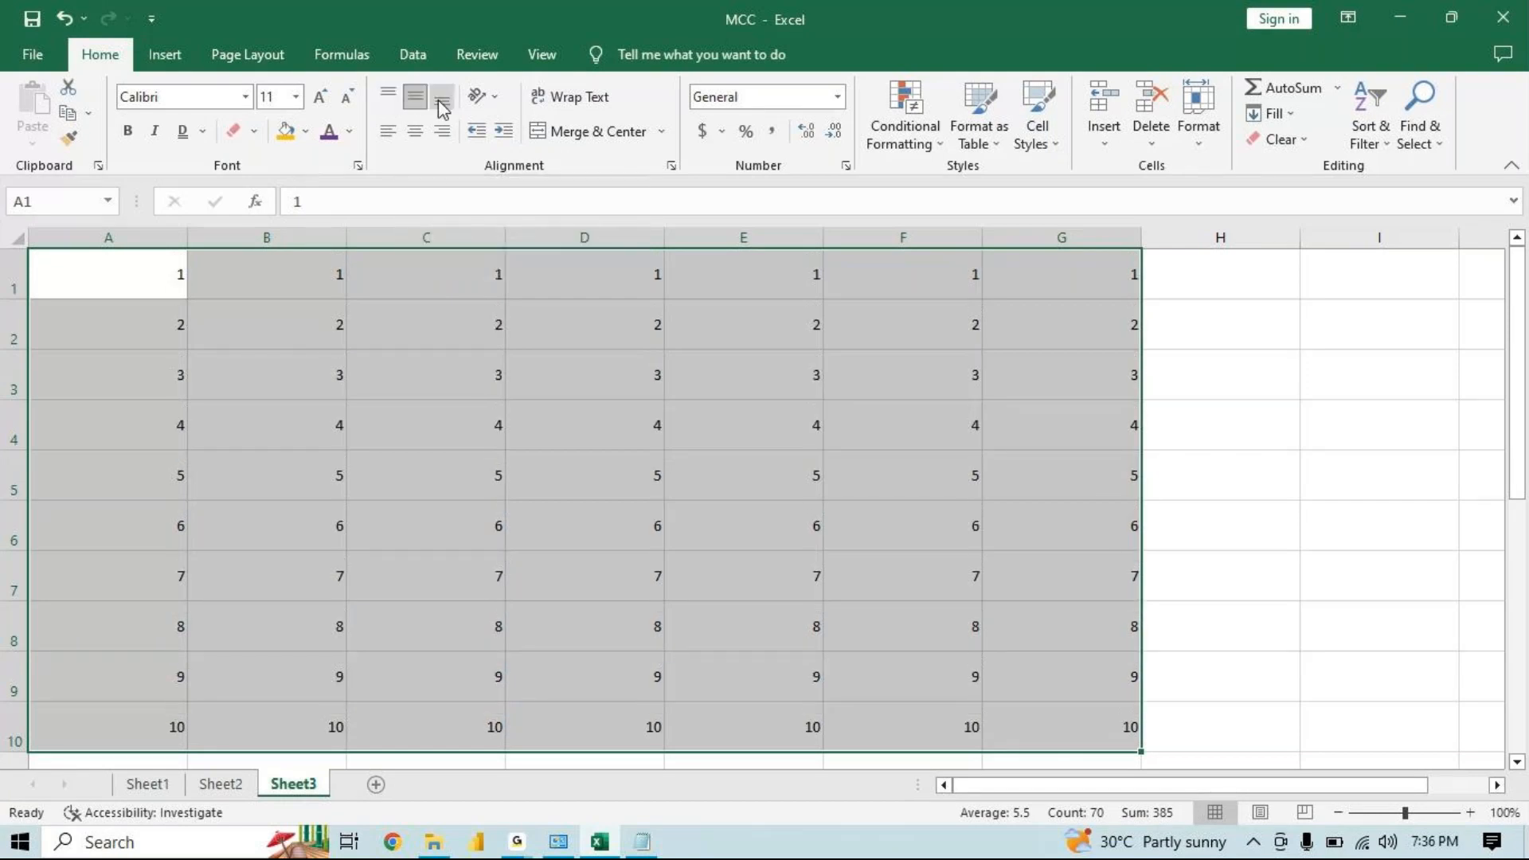
pyautogui.click(438, 99)
pyautogui.click(384, 97)
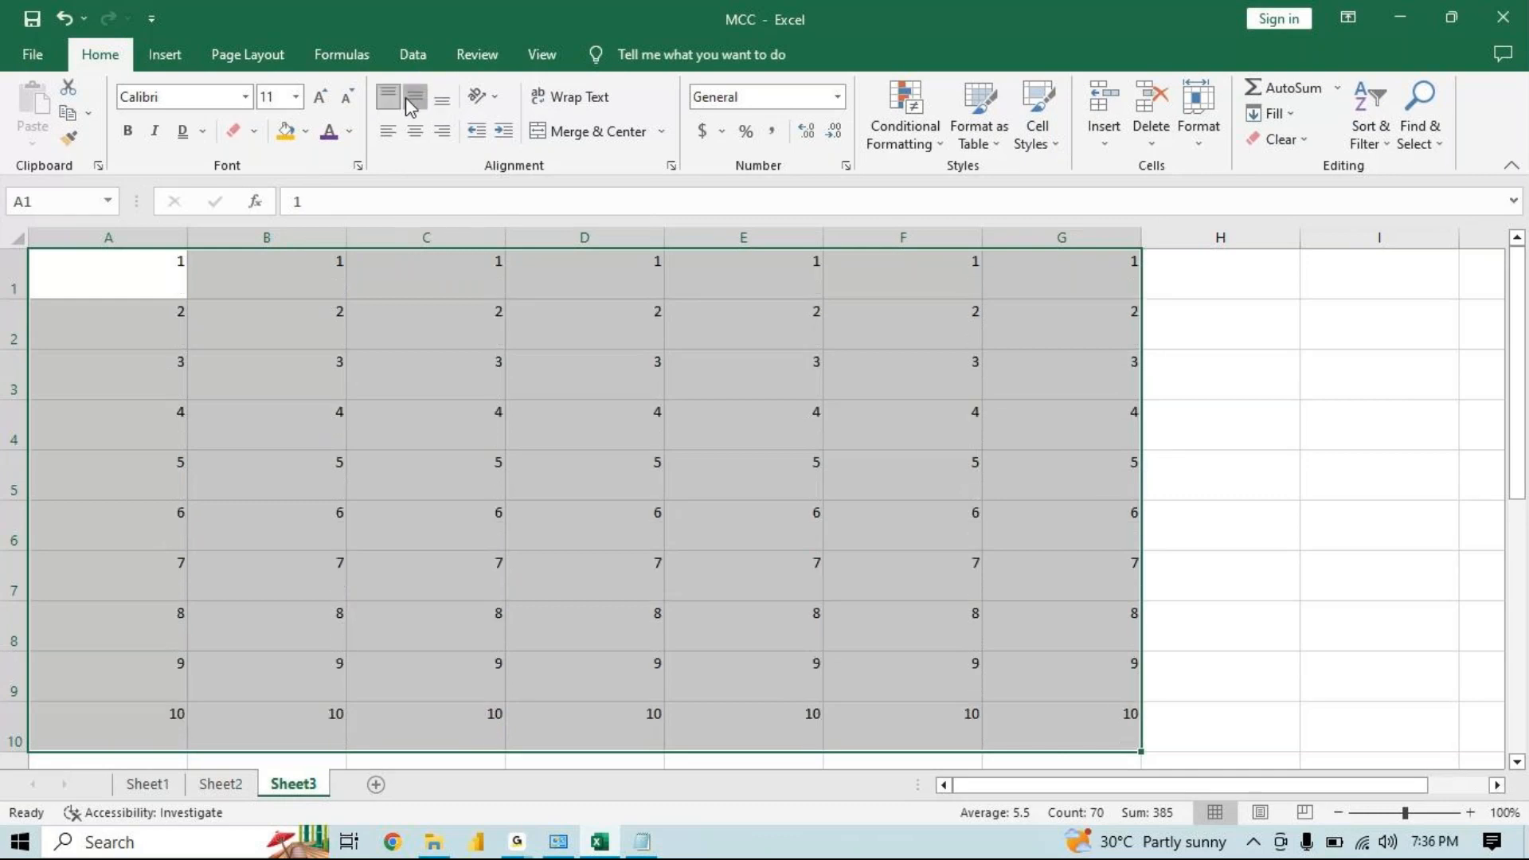
pyautogui.click(413, 99)
pyautogui.click(440, 104)
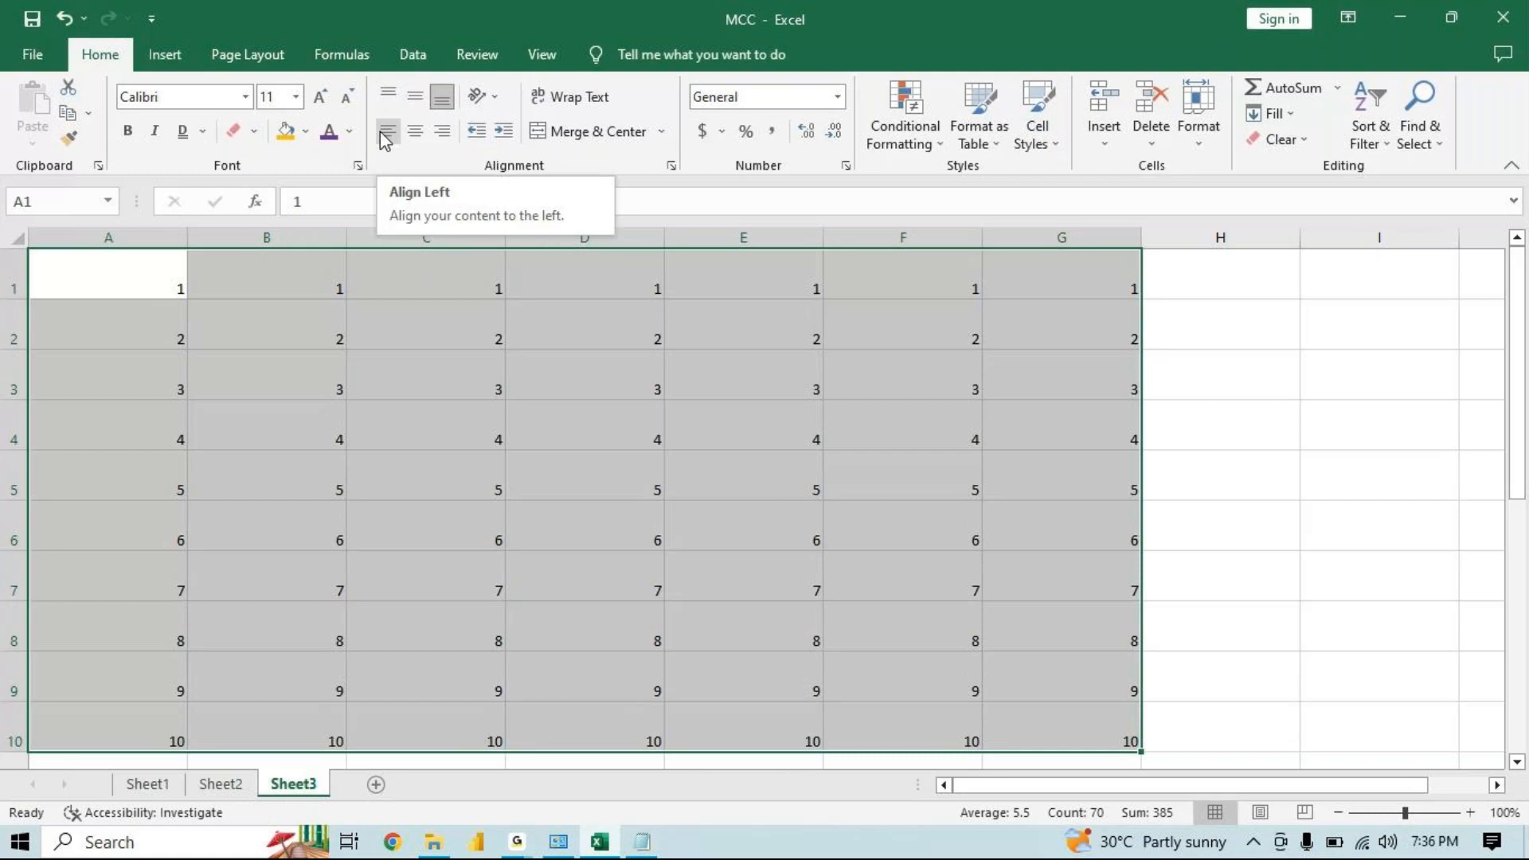
# Center the numbers in A1:G10 both horizontally and vertically within their cells
pyautogui.click(387, 132)
pyautogui.click(419, 129)
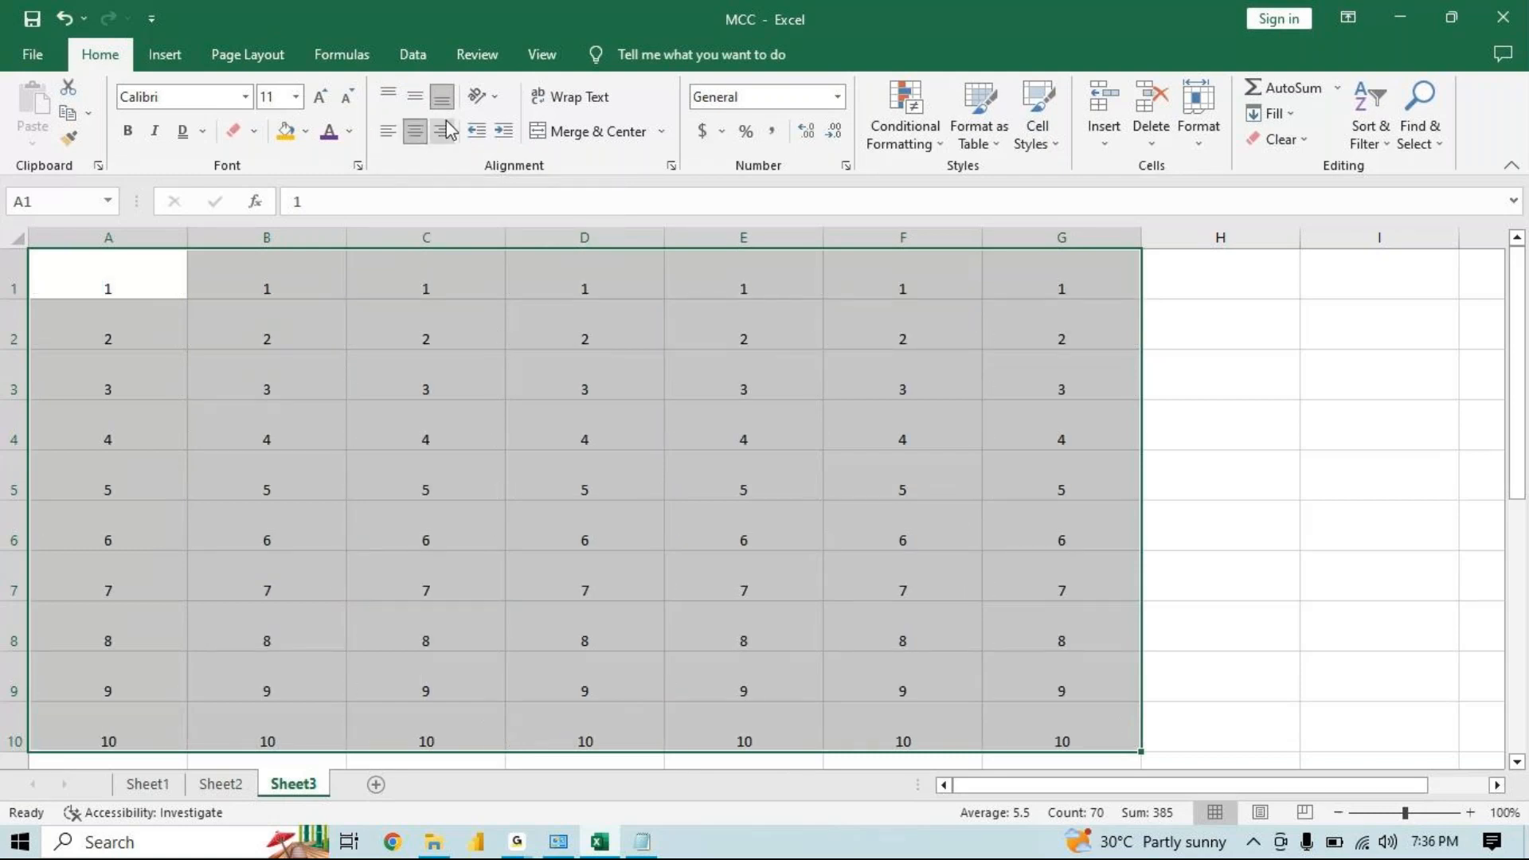
pyautogui.click(443, 131)
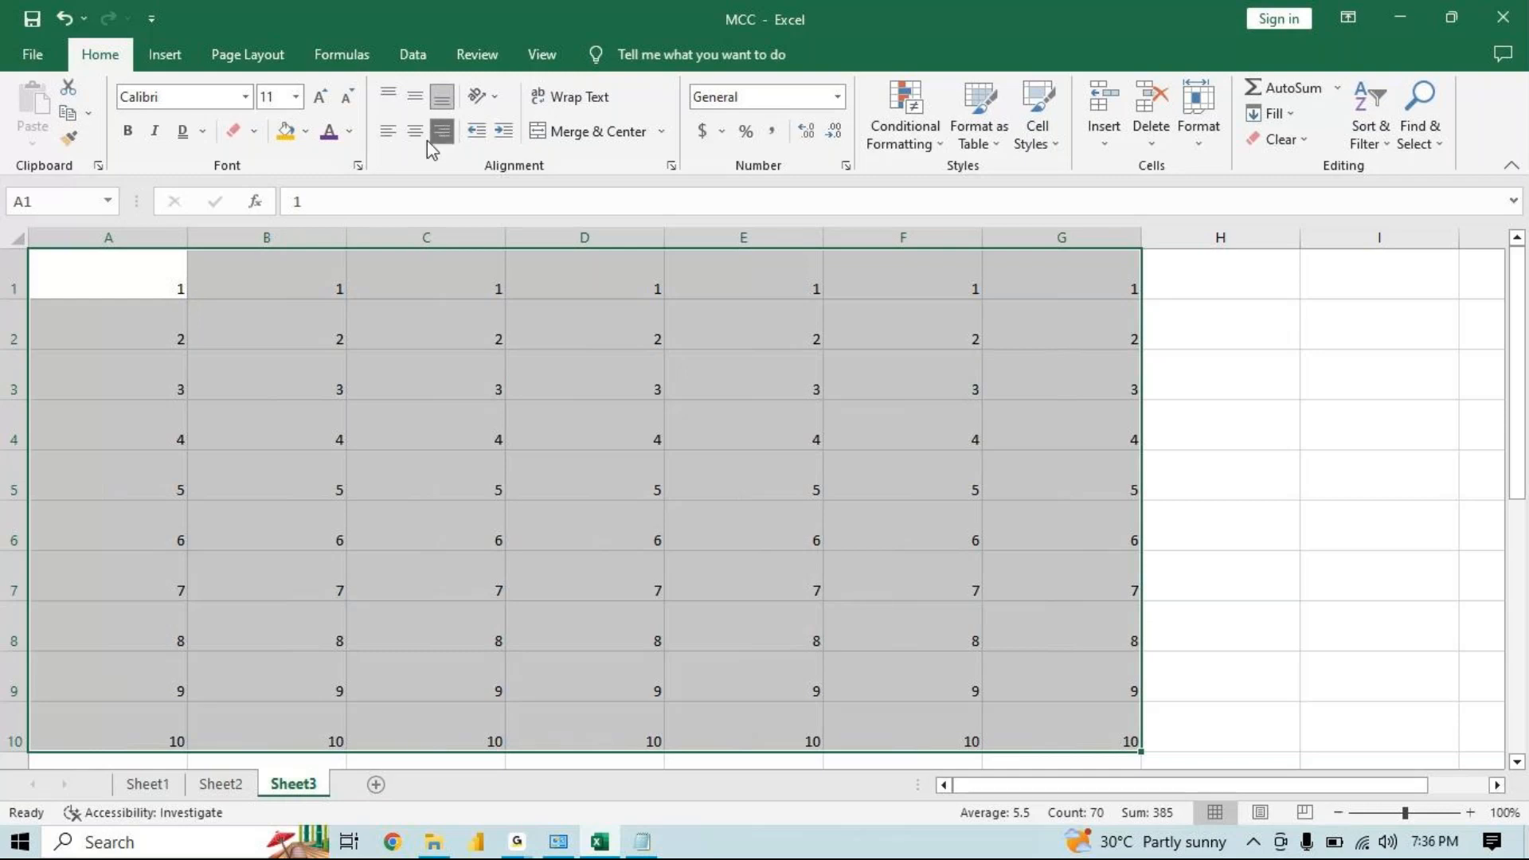
pyautogui.click(389, 132)
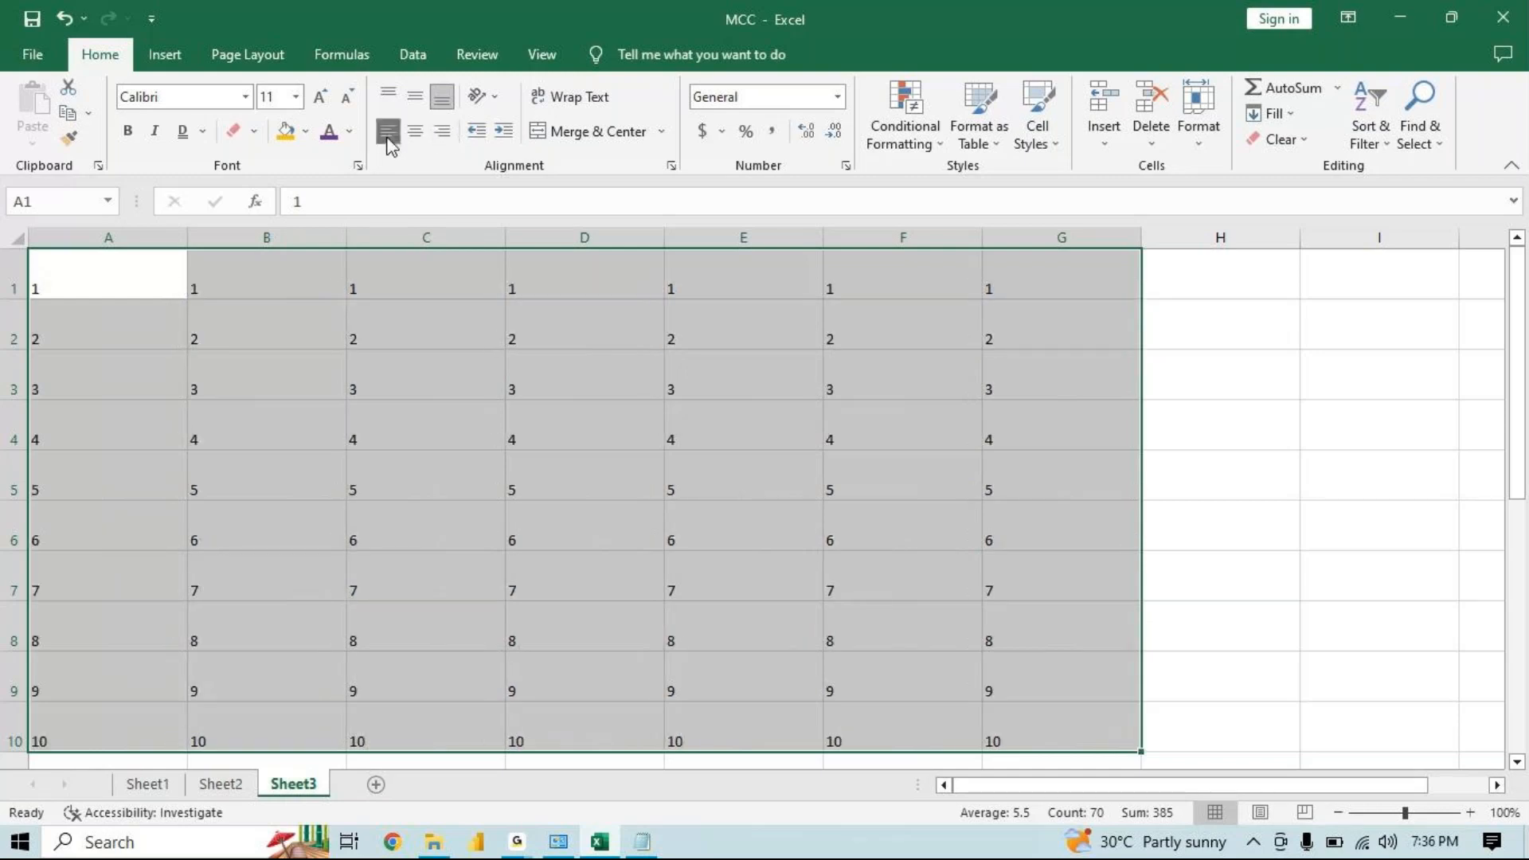
pyautogui.click(419, 128)
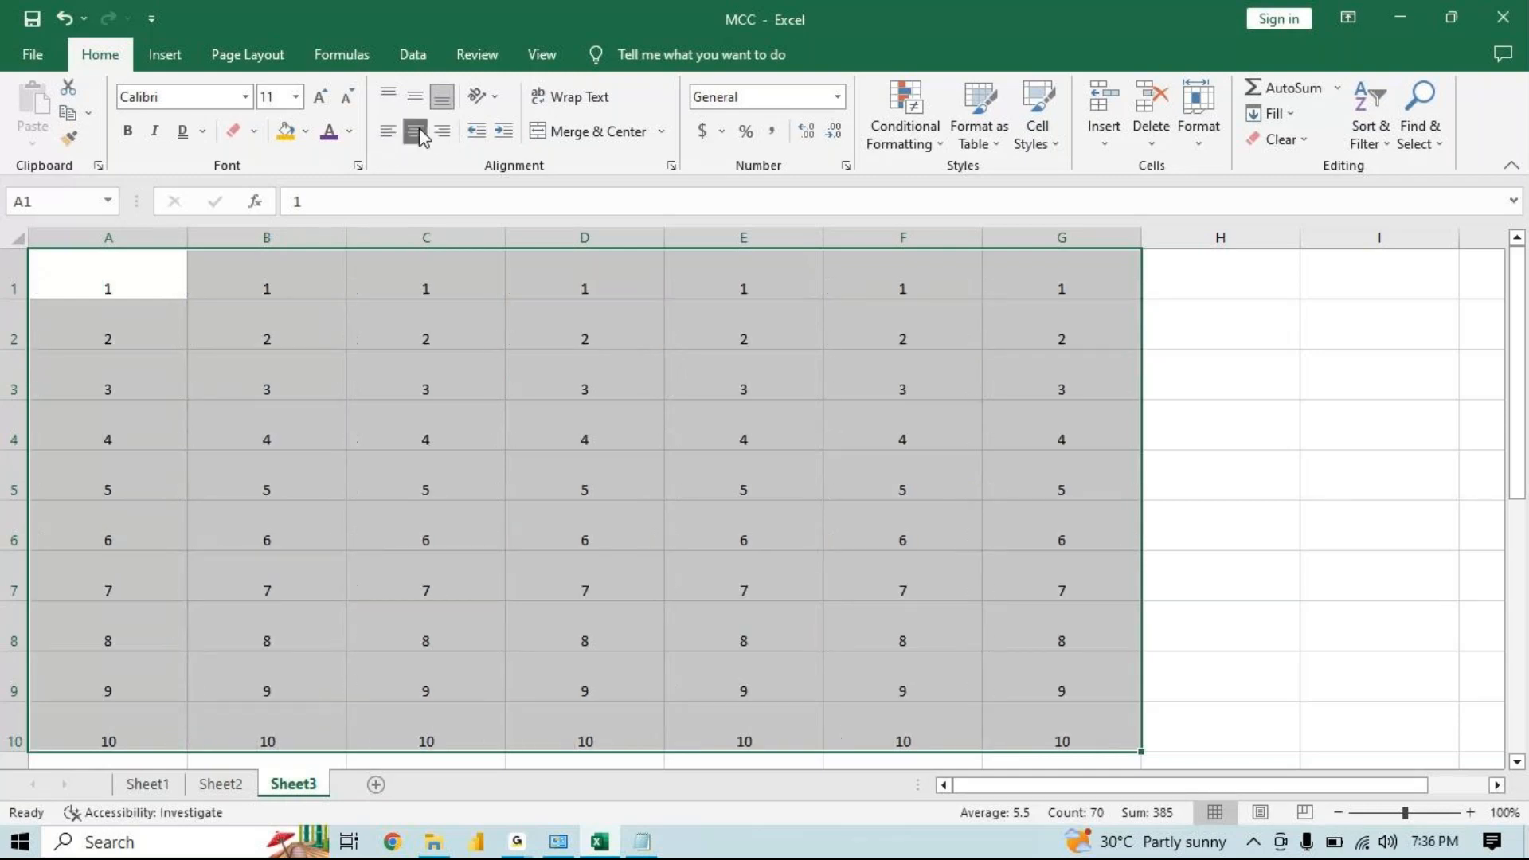
pyautogui.click(444, 131)
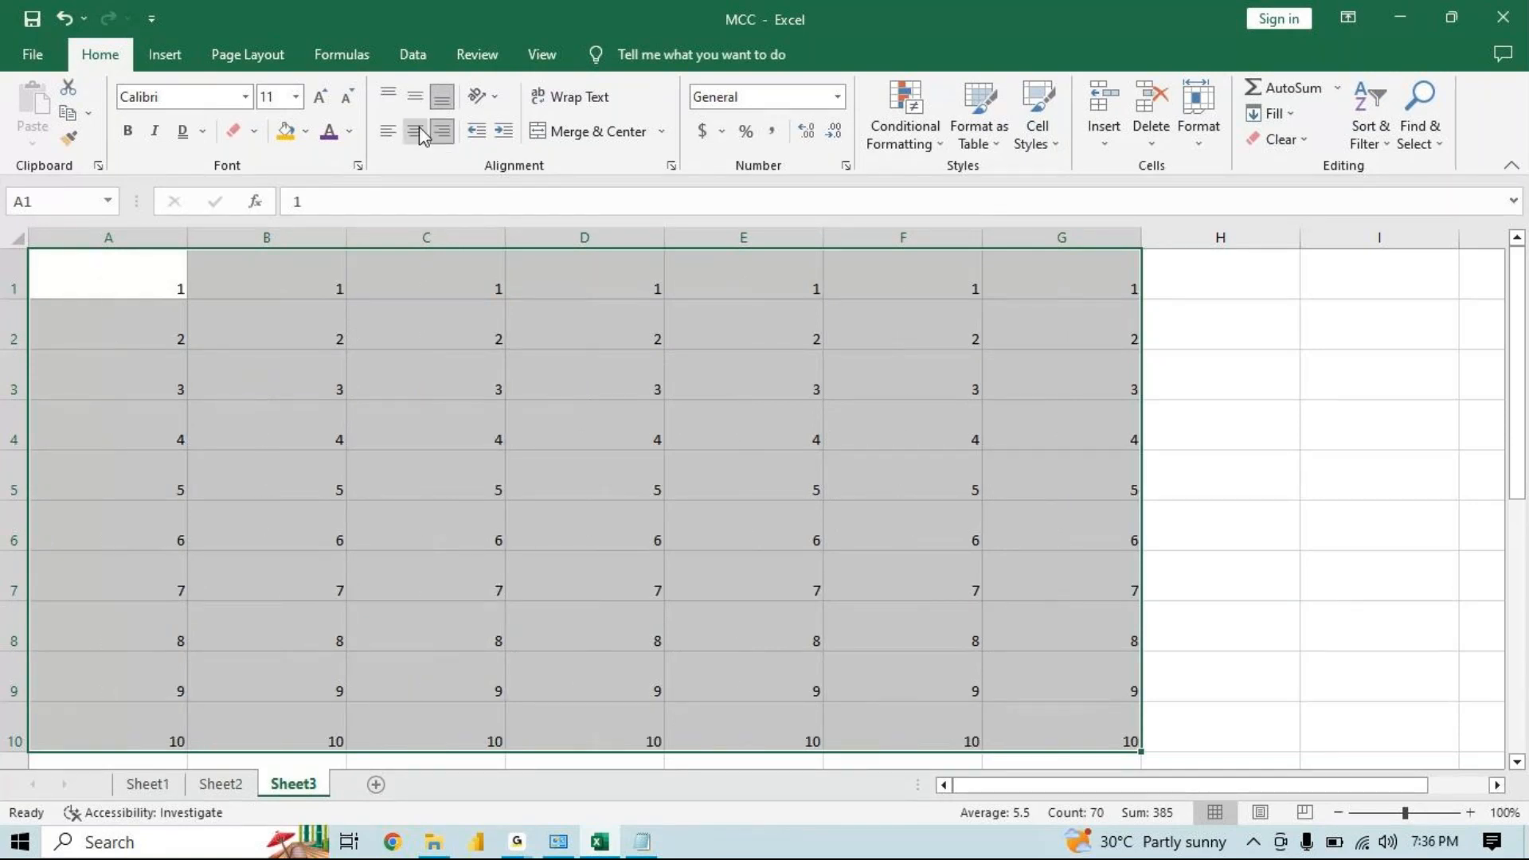
pyautogui.click(417, 131)
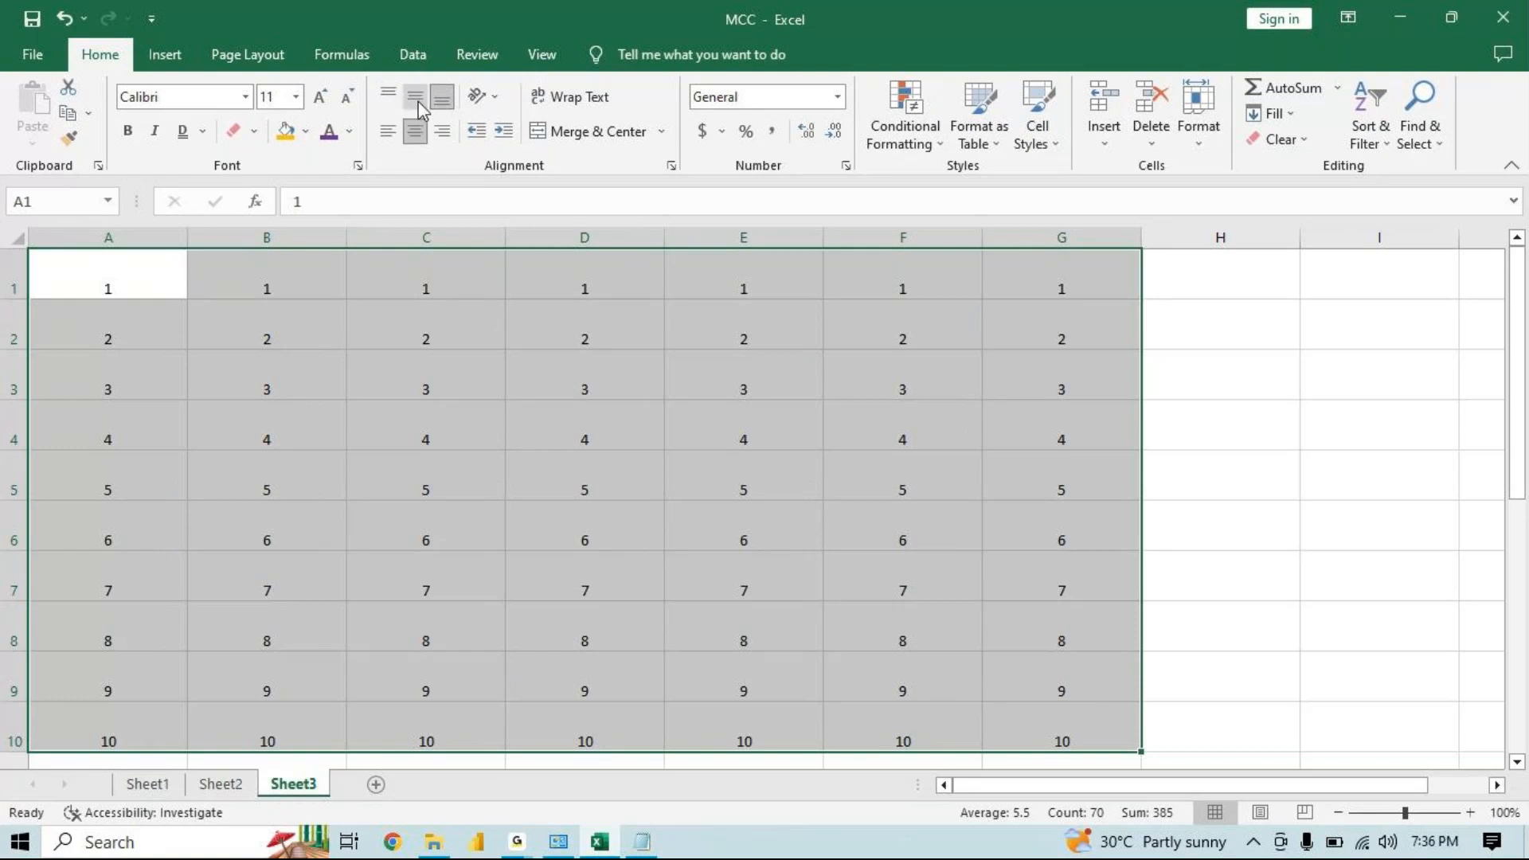
pyautogui.click(416, 97)
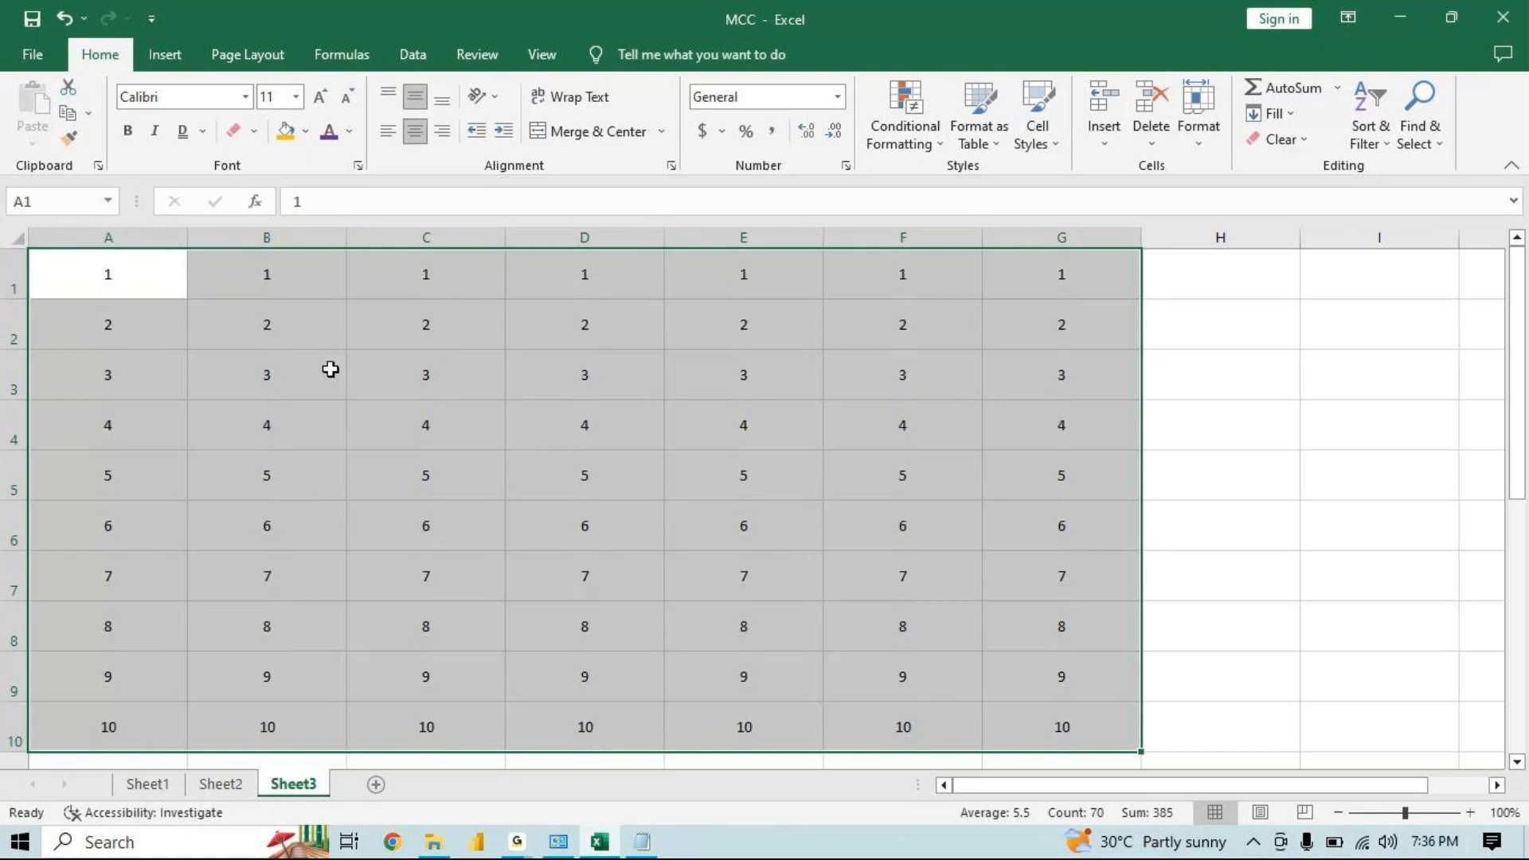
pyautogui.click(138, 265)
pyautogui.moveTo(137, 265)
pyautogui.mouseDown()
pyautogui.moveTo(673, 488)
pyautogui.moveTo(1032, 722)
pyautogui.mouseUp()
pyautogui.click(1323, 481)
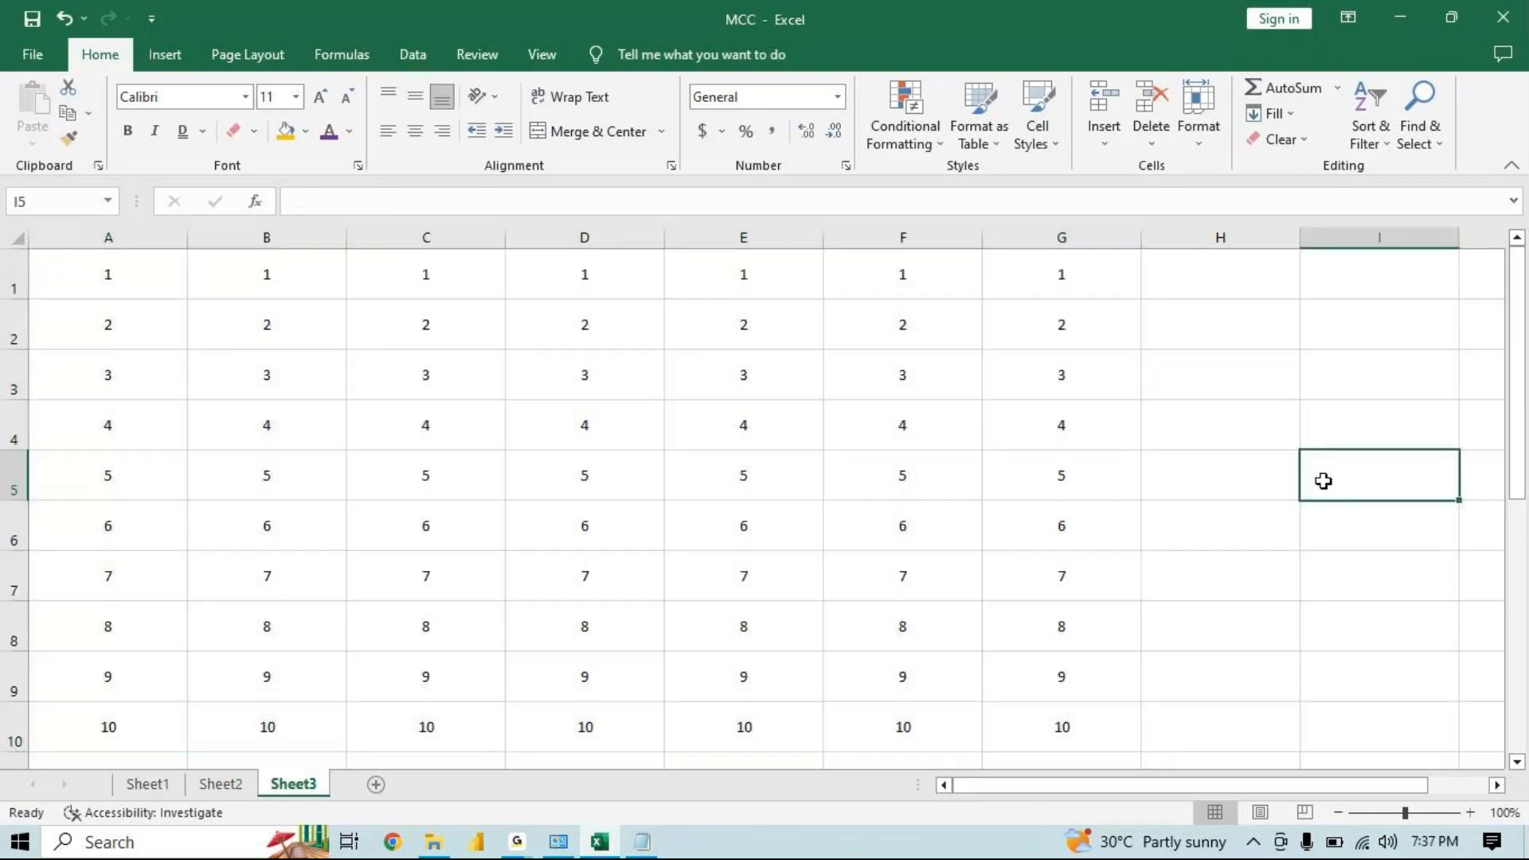
# Enter MCC in cell H5
pyautogui.click(1200, 471)
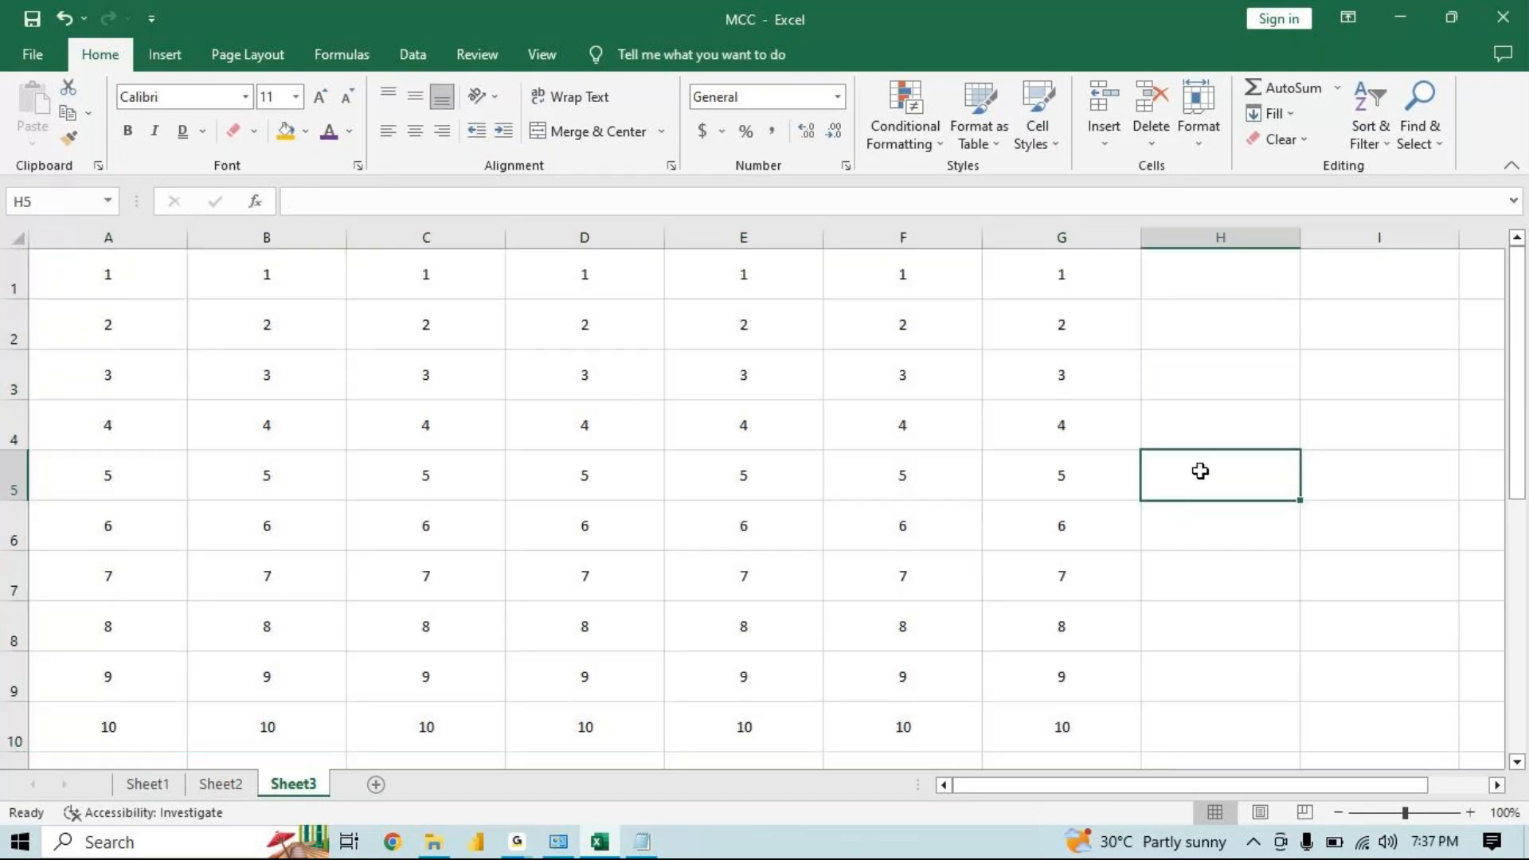
pyautogui.write('MCC')
pyautogui.press('Return')
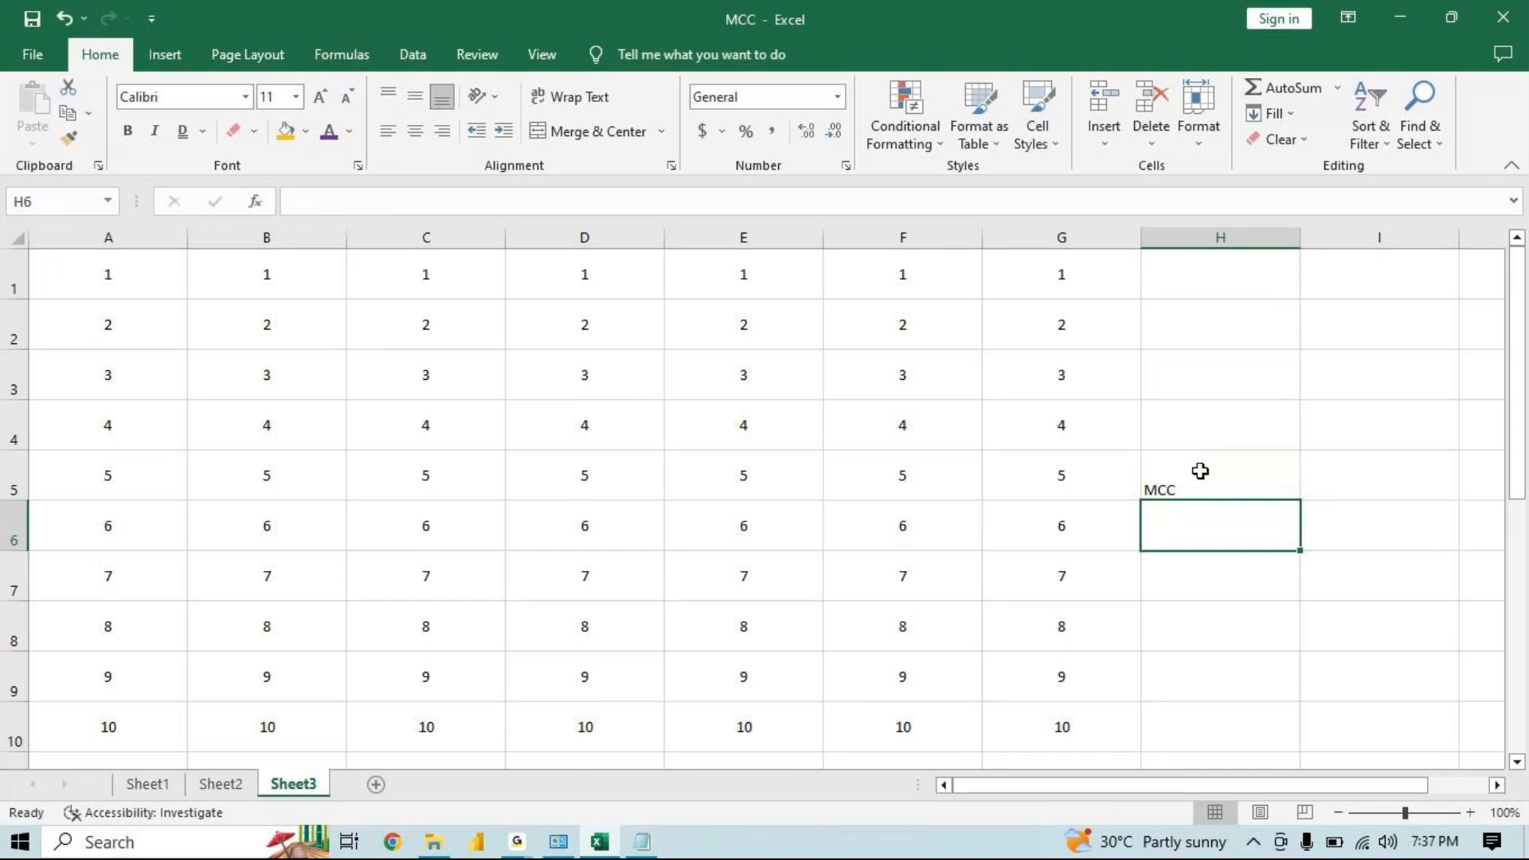
# Replace the entry in H5 with Computer
pyautogui.click(1201, 470)
pyautogui.write('Computer')
pyautogui.press('Return')
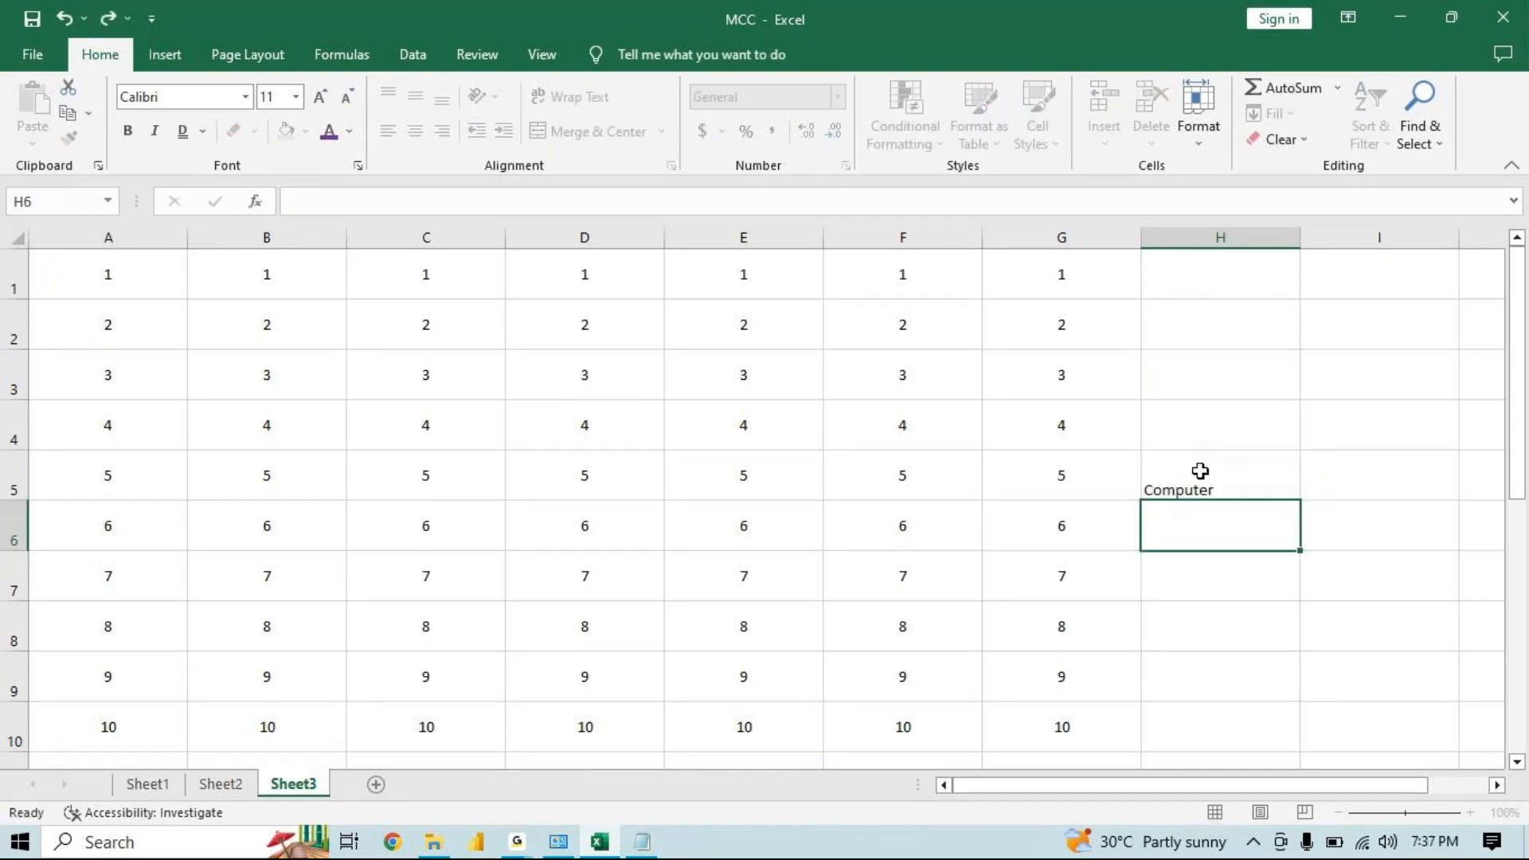
# Rotate the text in H5 to 45 degrees through the Format Cells alignment orientation
pyautogui.click(1200, 471)
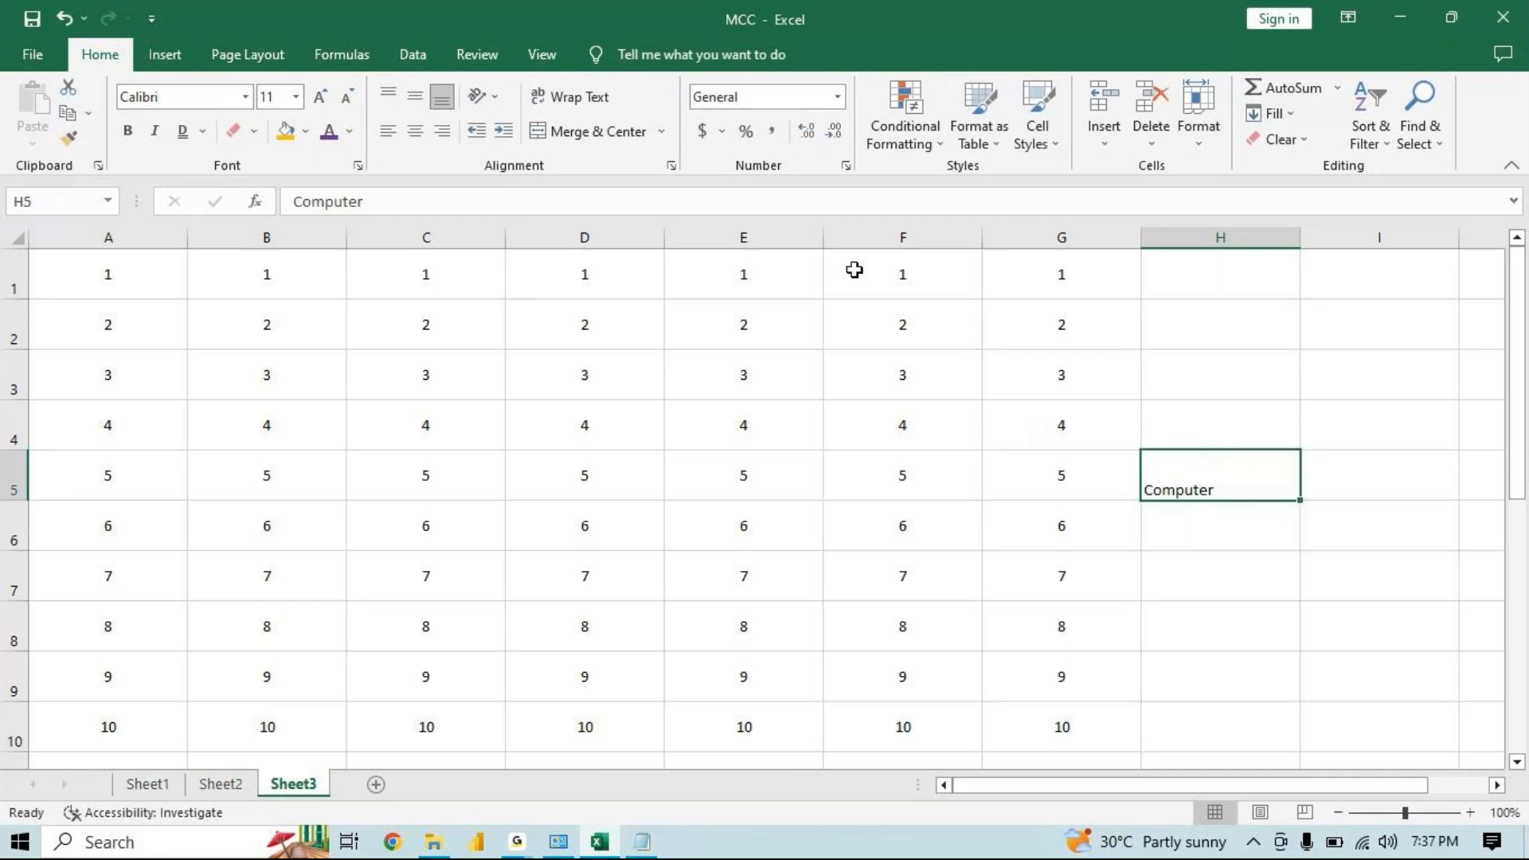
pyautogui.click(496, 98)
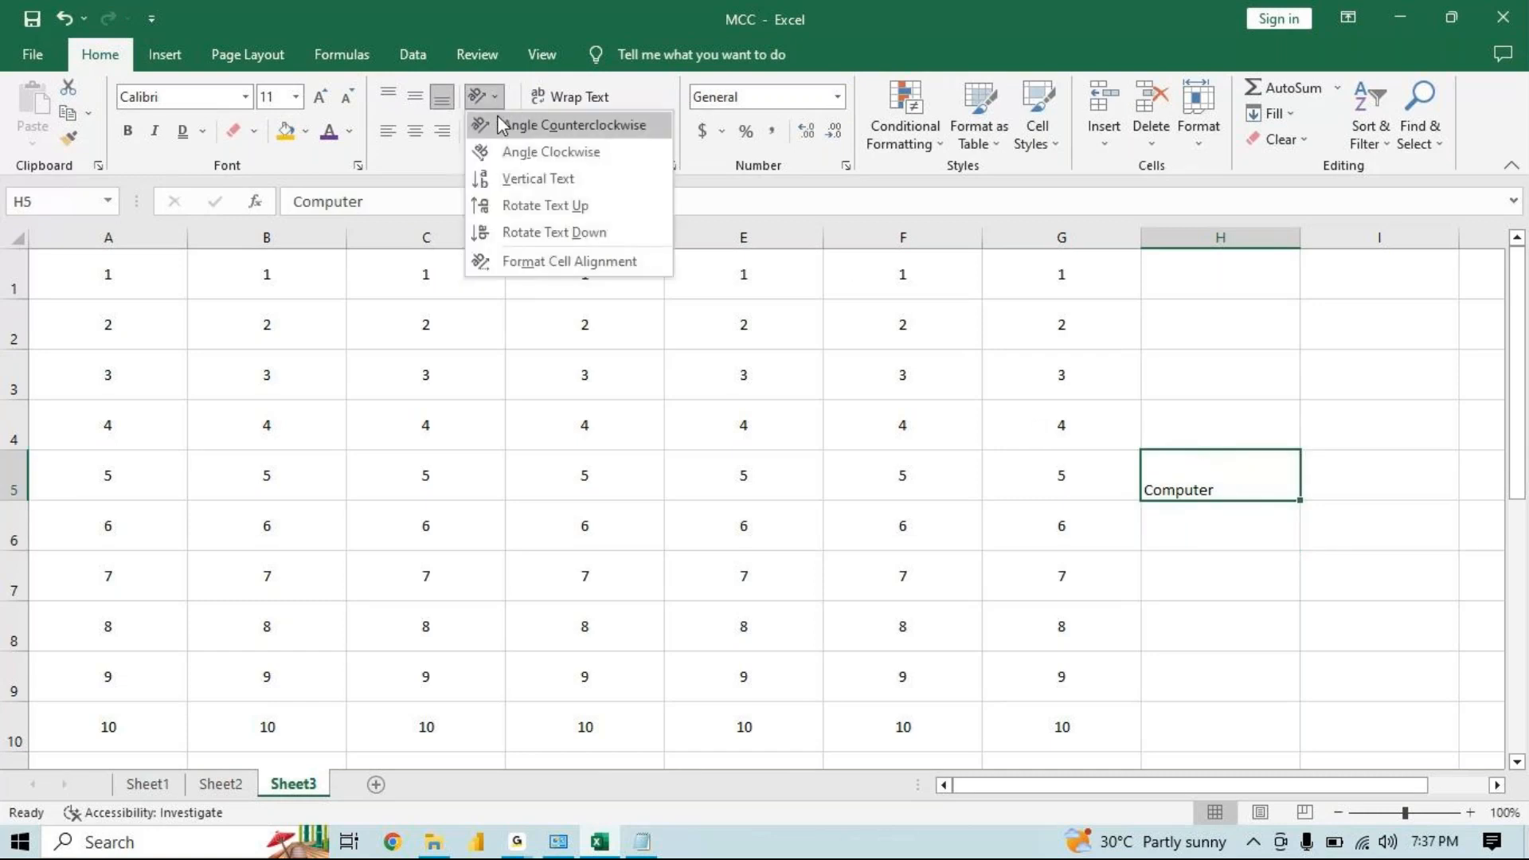
pyautogui.click(556, 260)
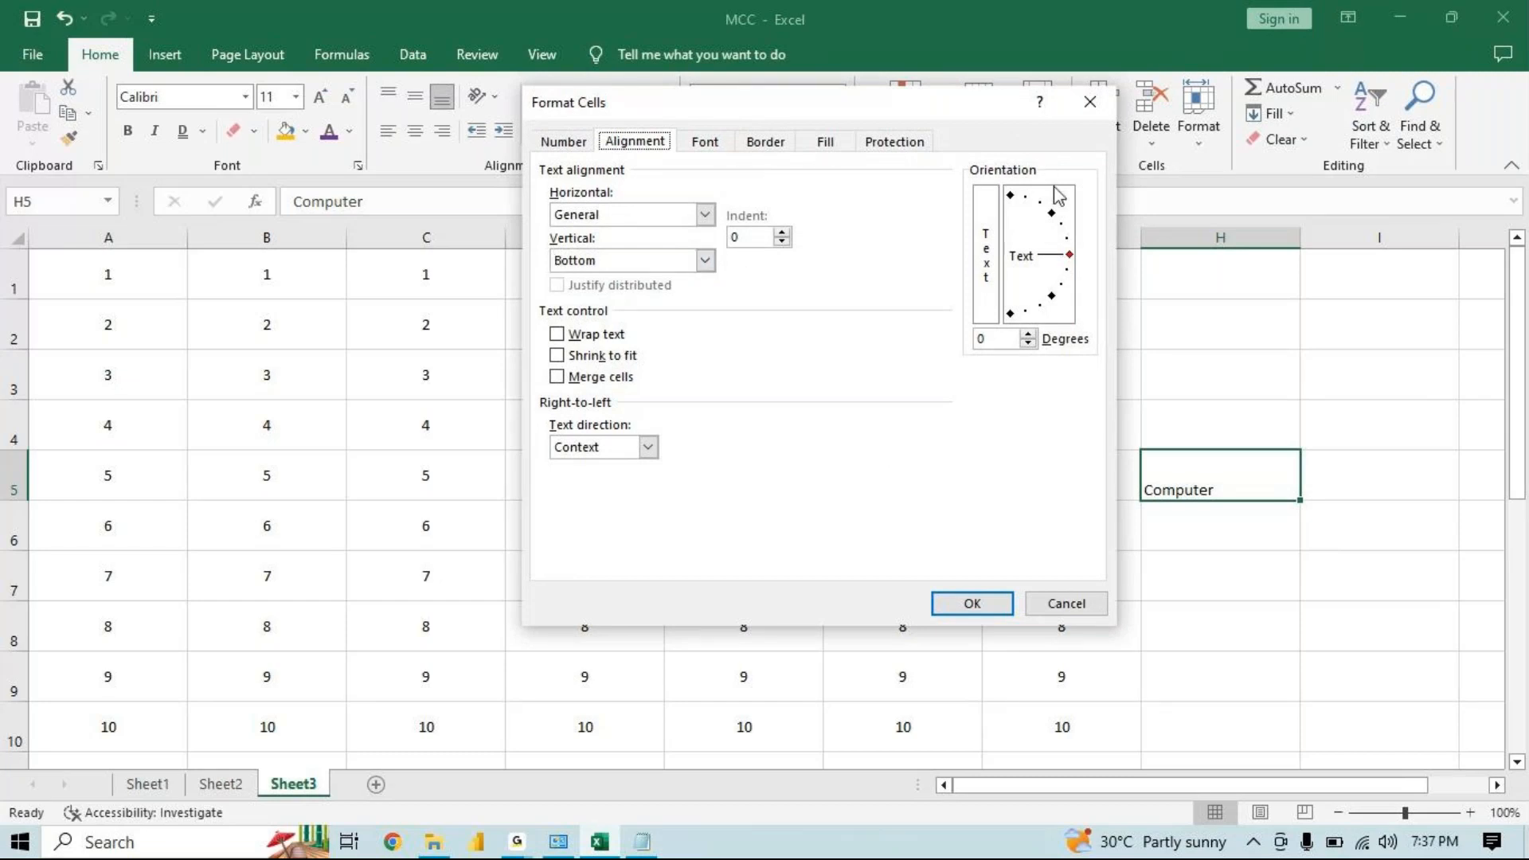
pyautogui.click(1070, 249)
pyautogui.moveTo(1071, 253); pyautogui.dragTo(1059, 210)
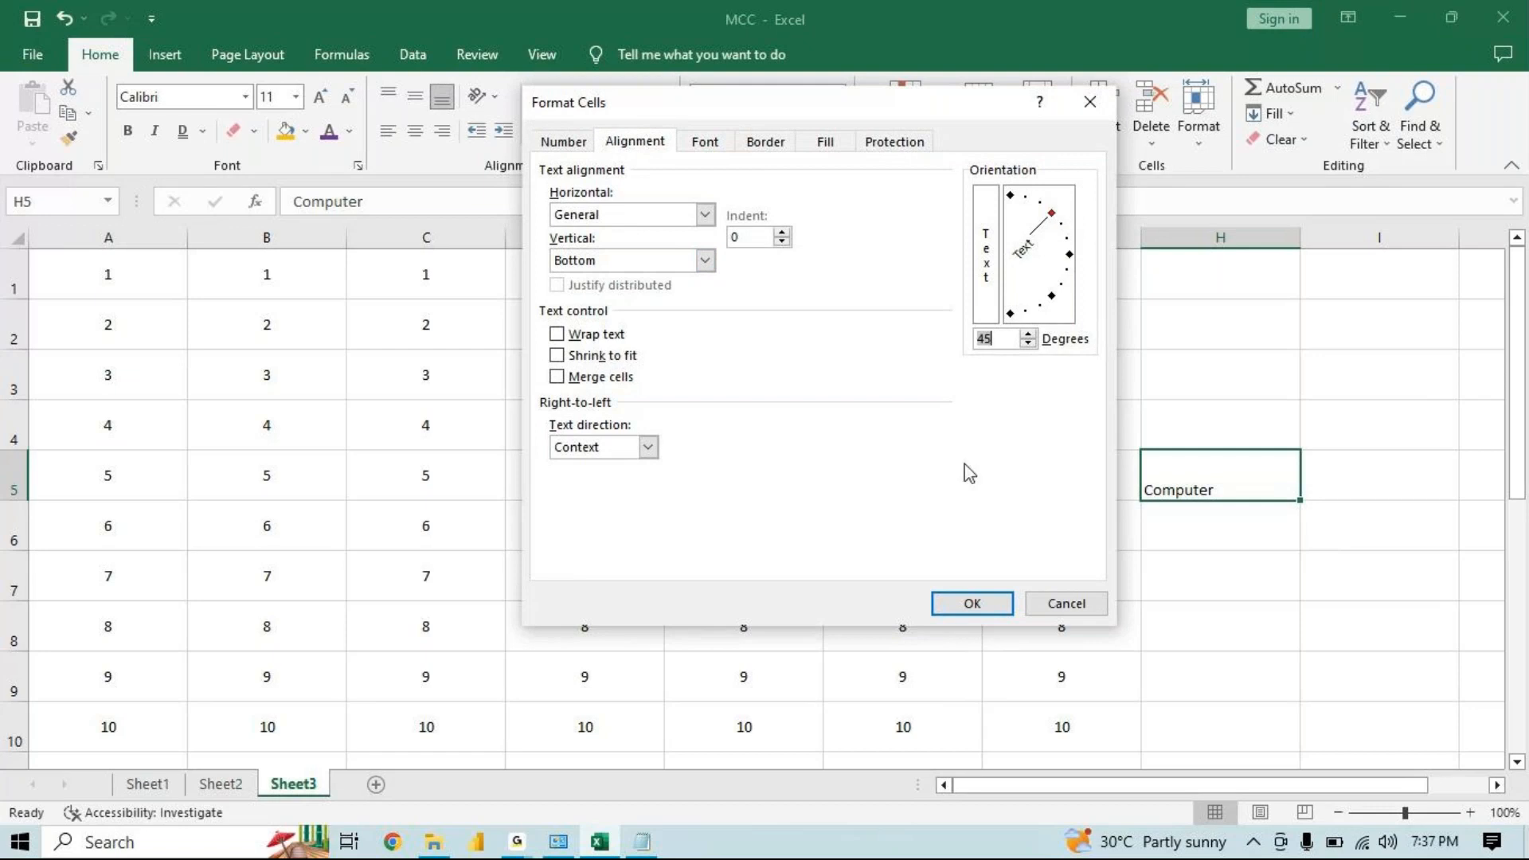
pyautogui.click(959, 605)
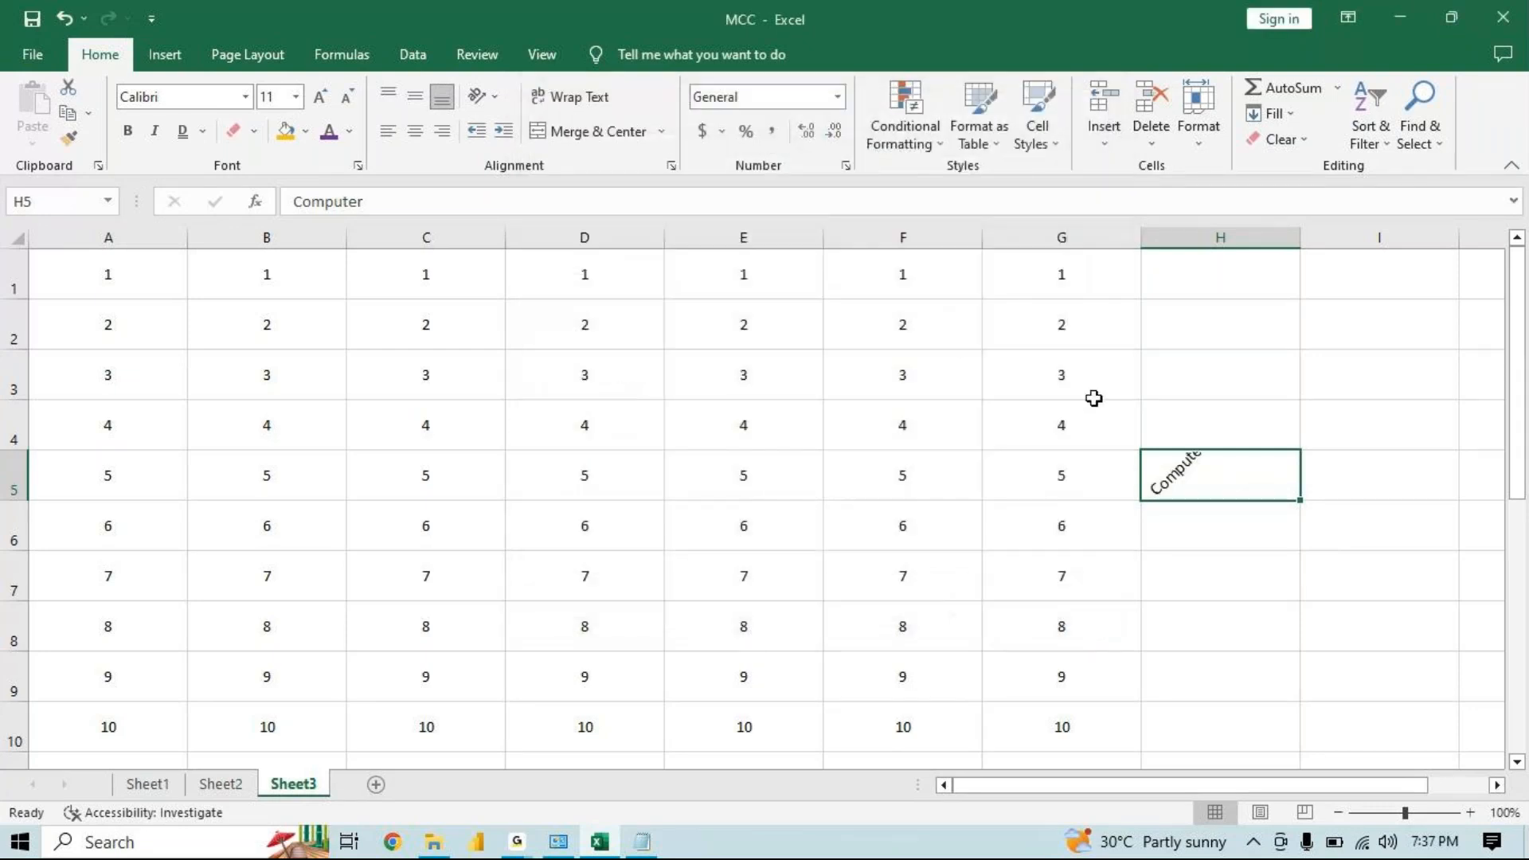
# Heighten row 5 and set H5's text orientation to 75 degrees in Format Cells
pyautogui.moveTo(10, 493); pyautogui.dragTo(10, 503)
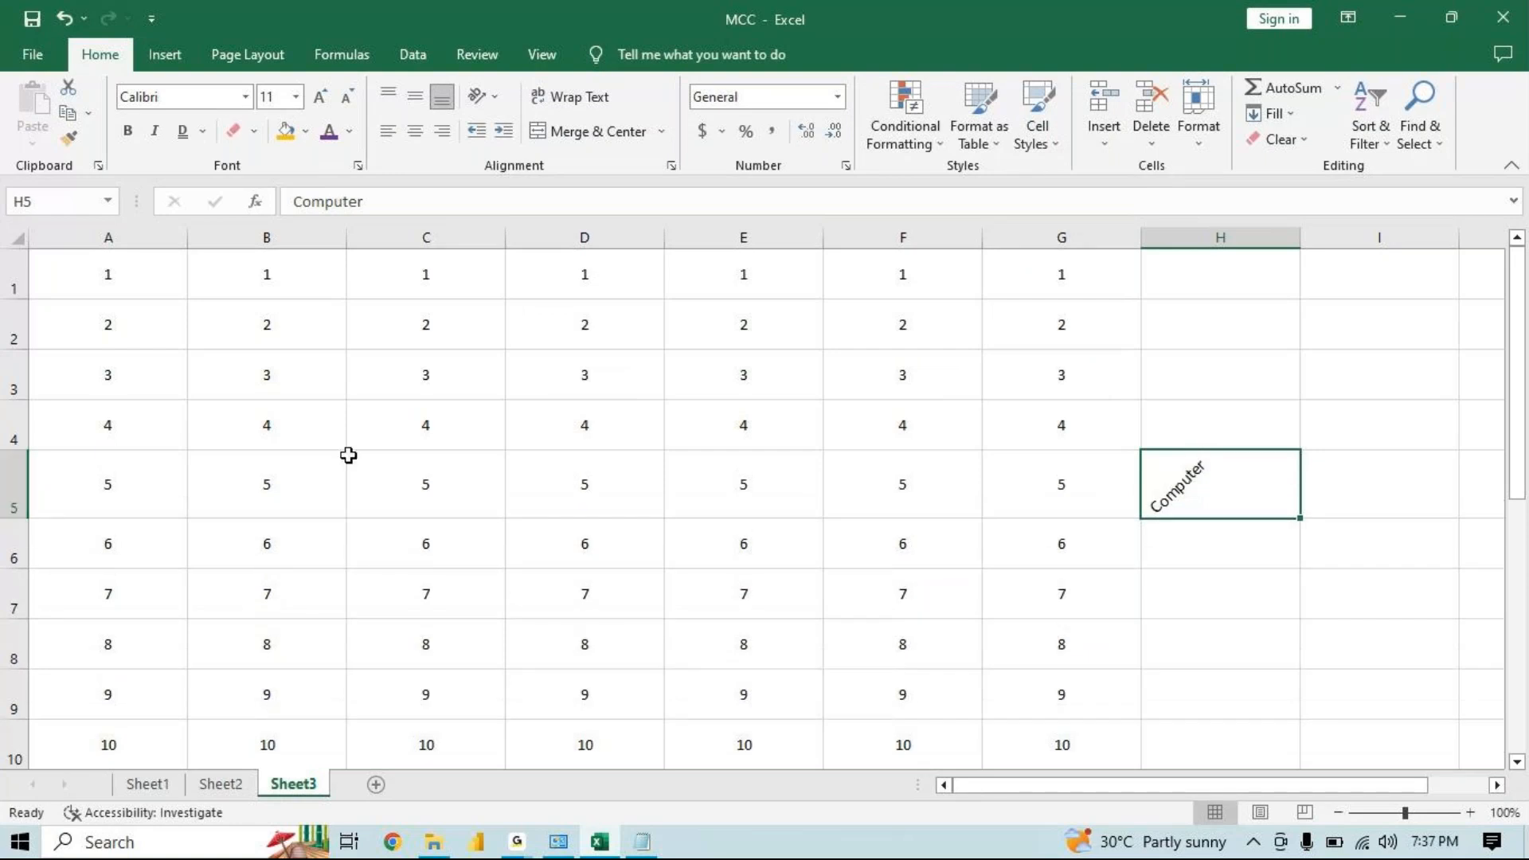
pyautogui.click(502, 102)
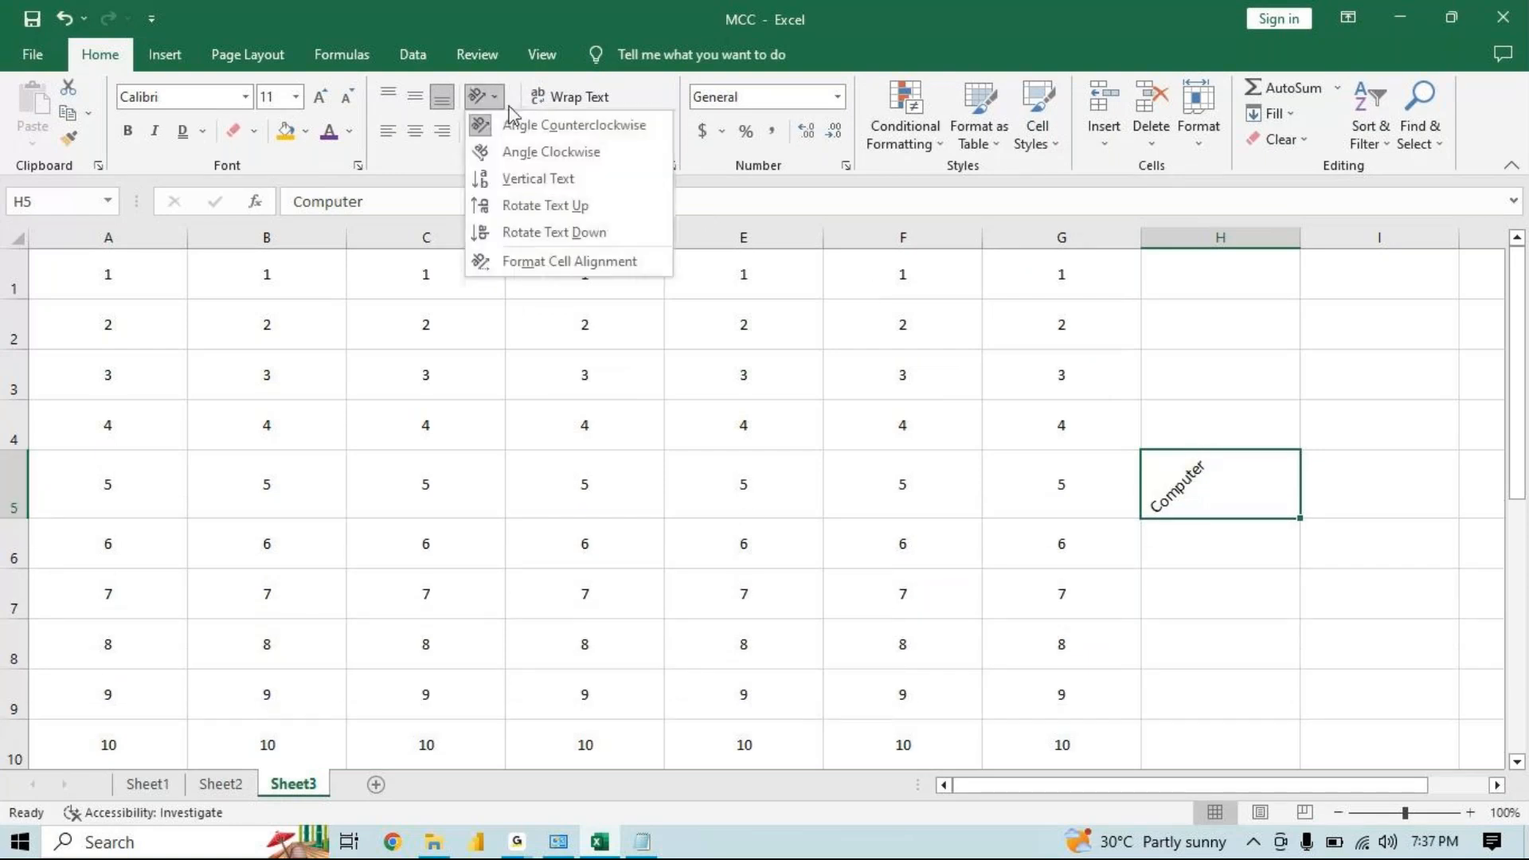
pyautogui.click(588, 263)
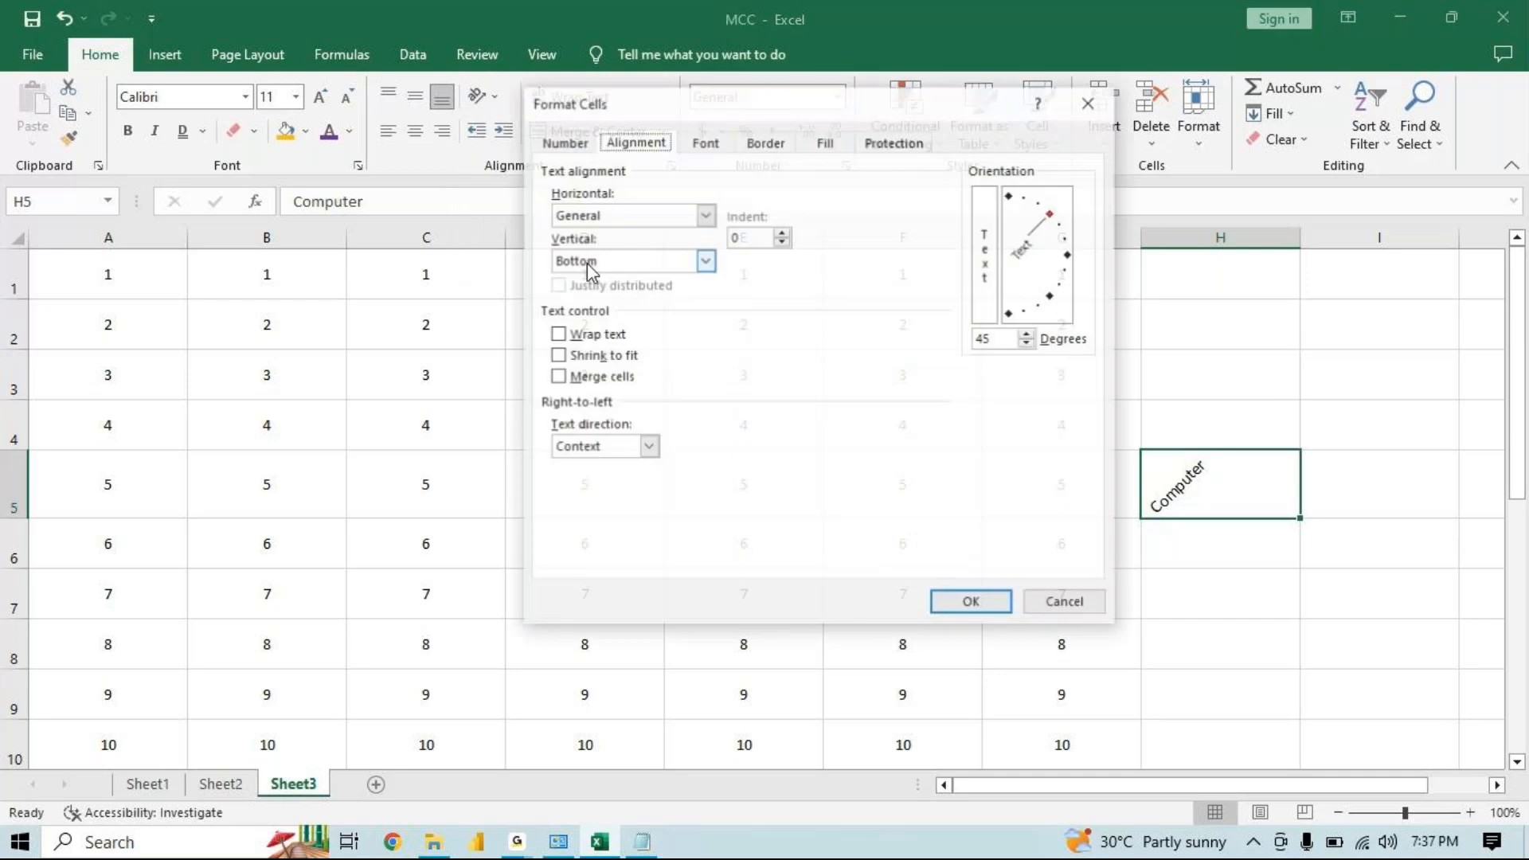
pyautogui.moveTo(883, 111); pyautogui.dragTo(648, 217)
pyautogui.moveTo(816, 320); pyautogui.dragTo(796, 317)
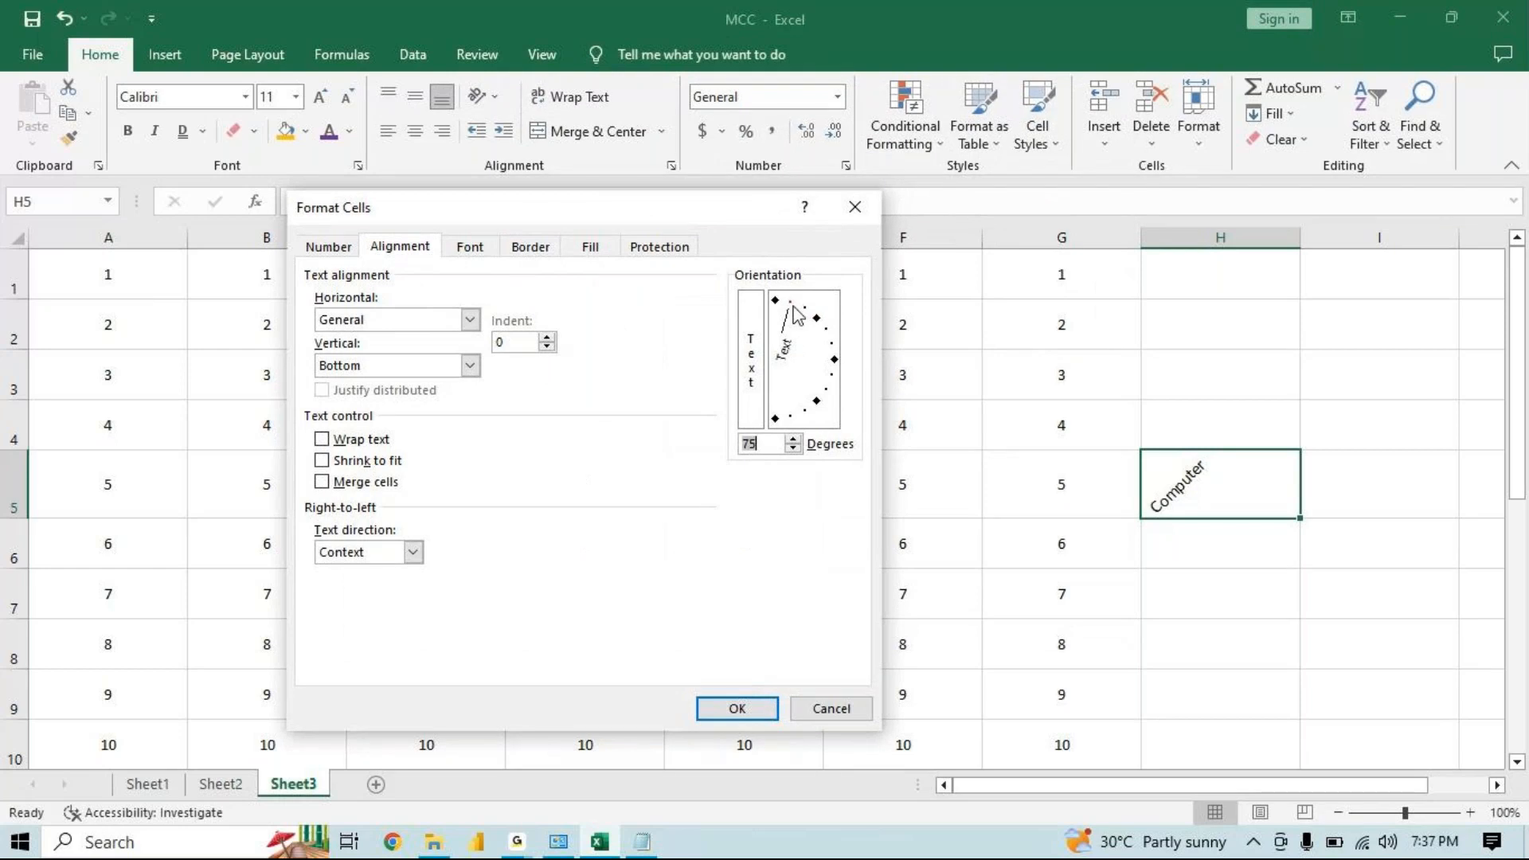
pyautogui.click(738, 708)
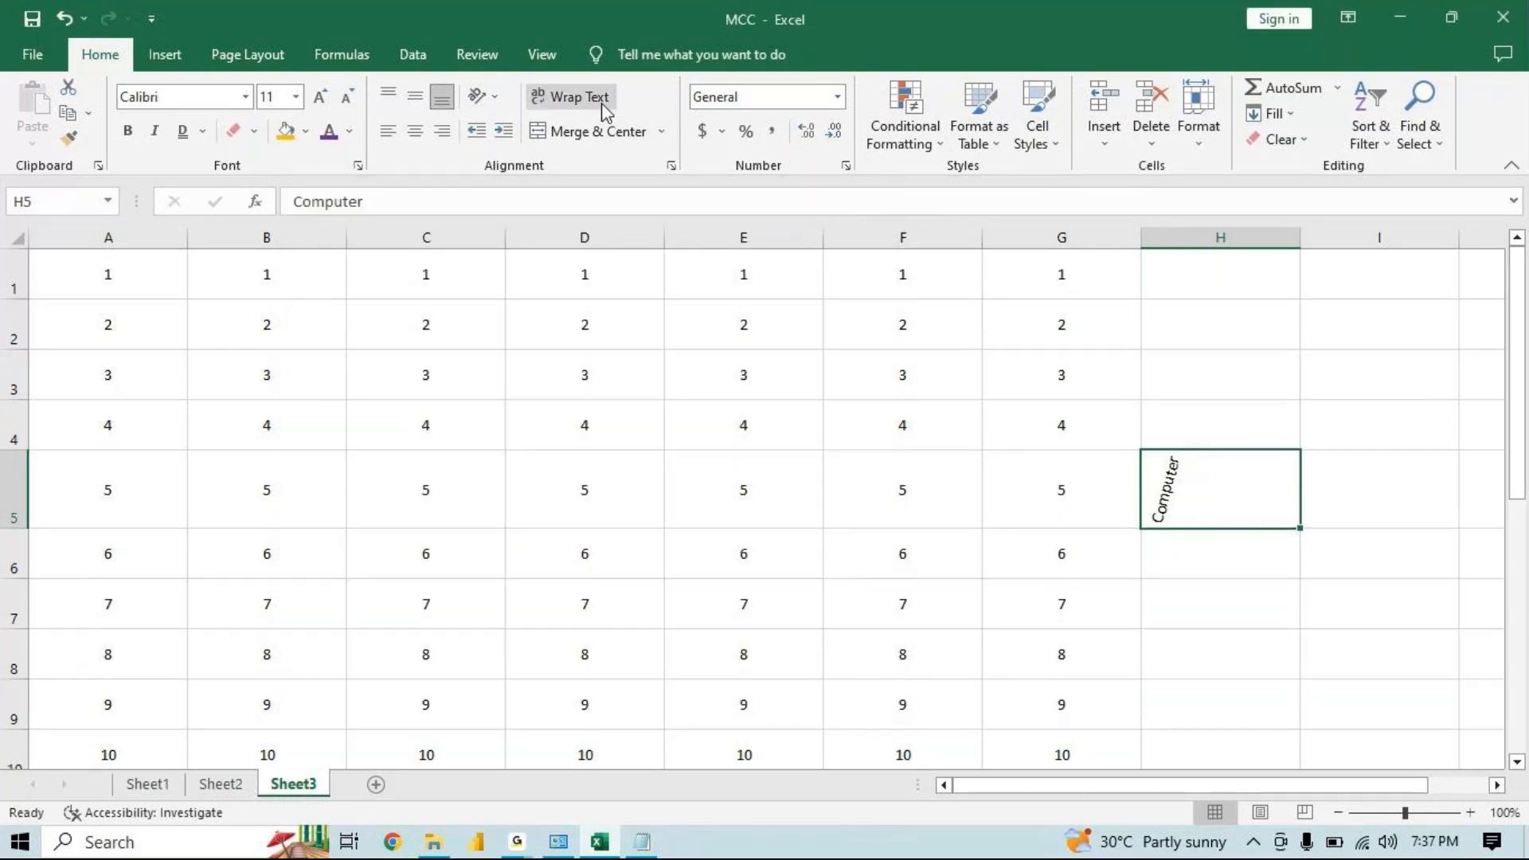
# Reset H5's text orientation to 0 degrees in Format Cells
pyautogui.click(494, 102)
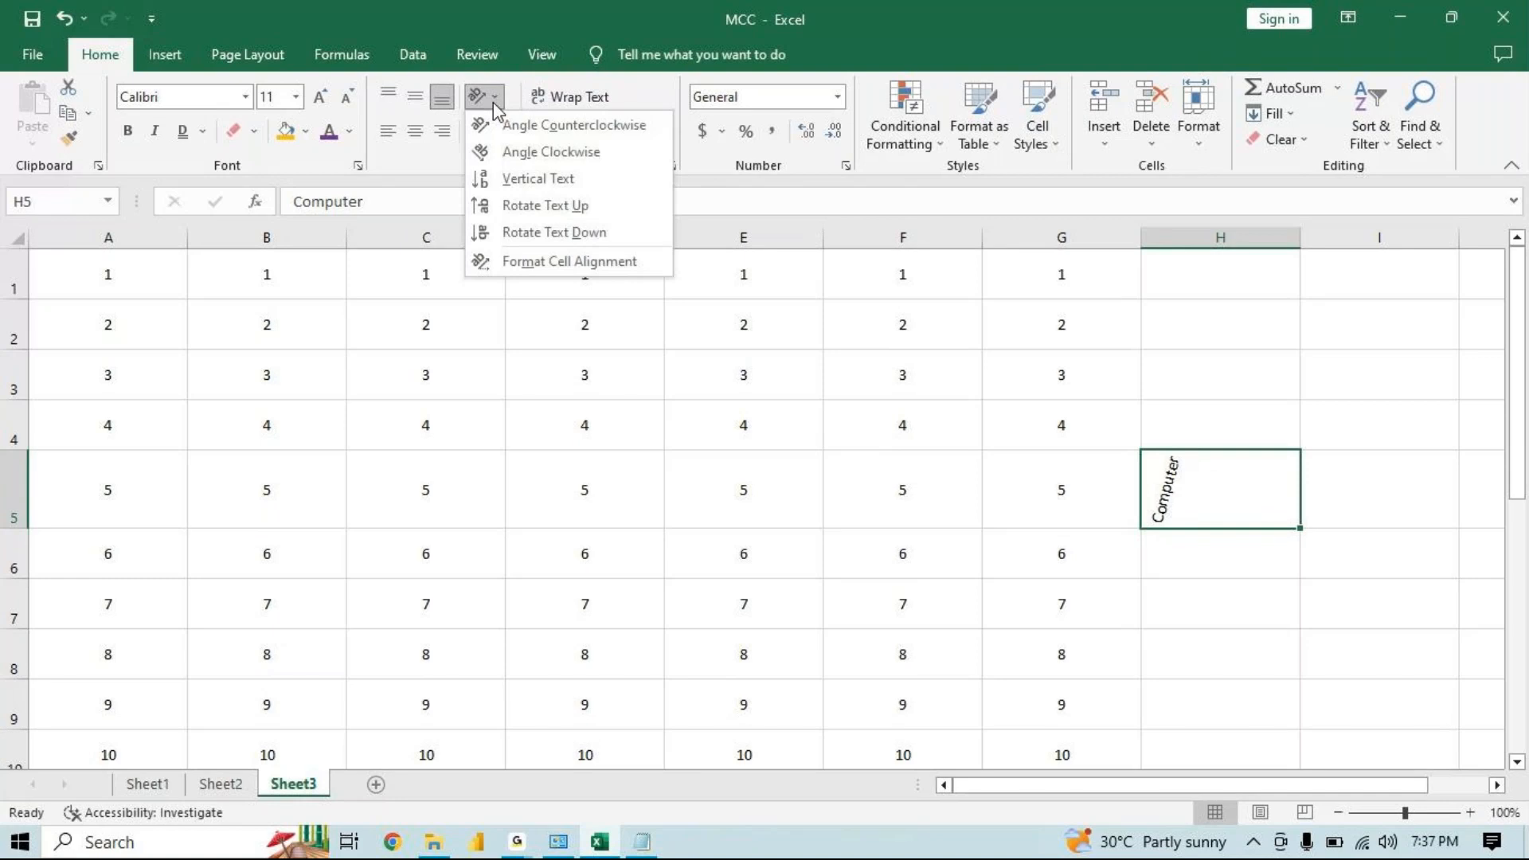
pyautogui.click(546, 260)
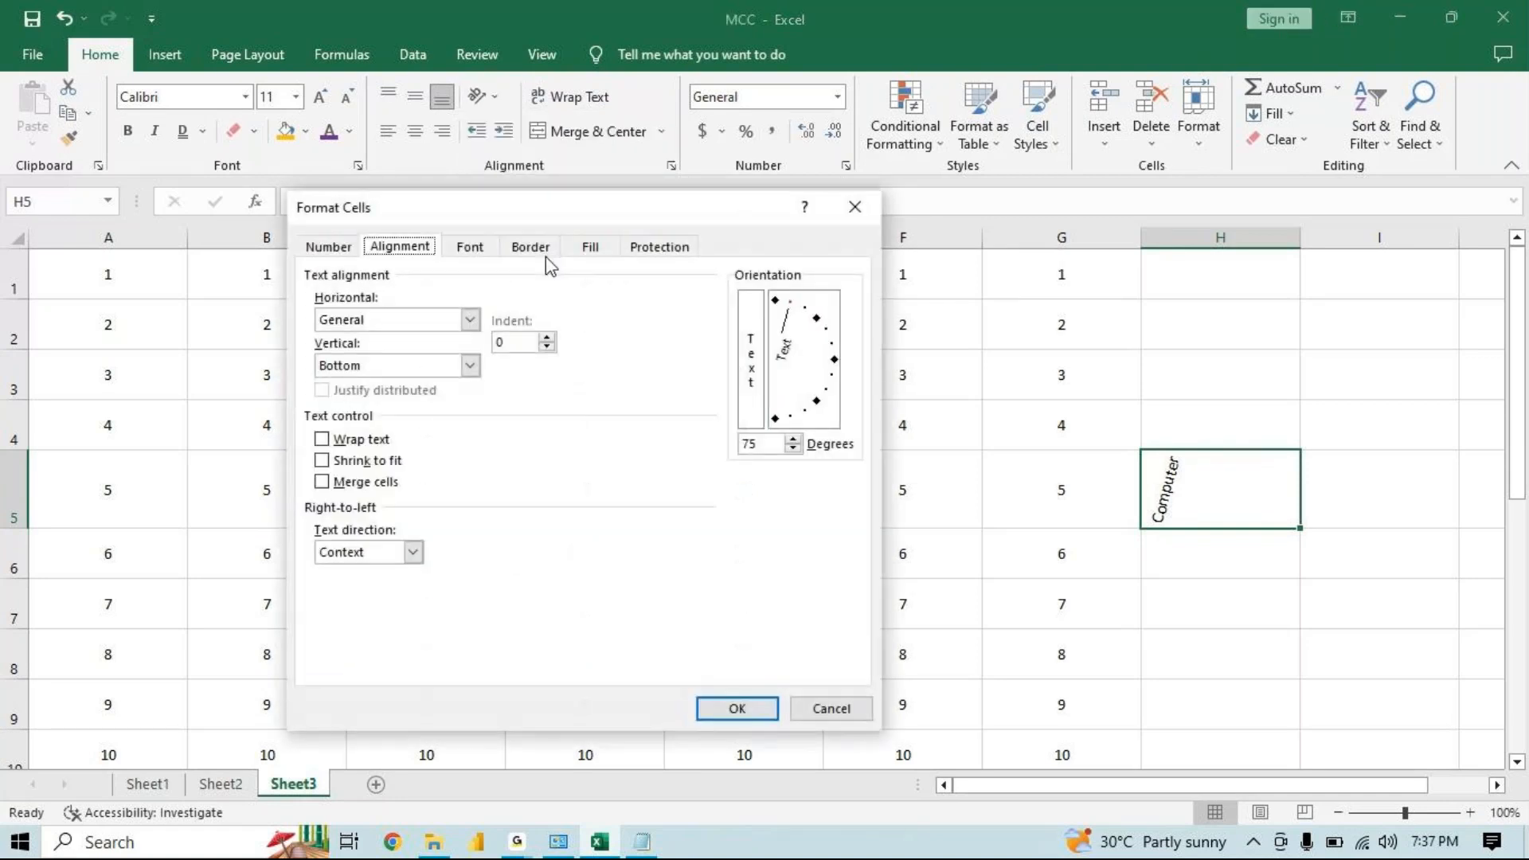
pyautogui.click(833, 360)
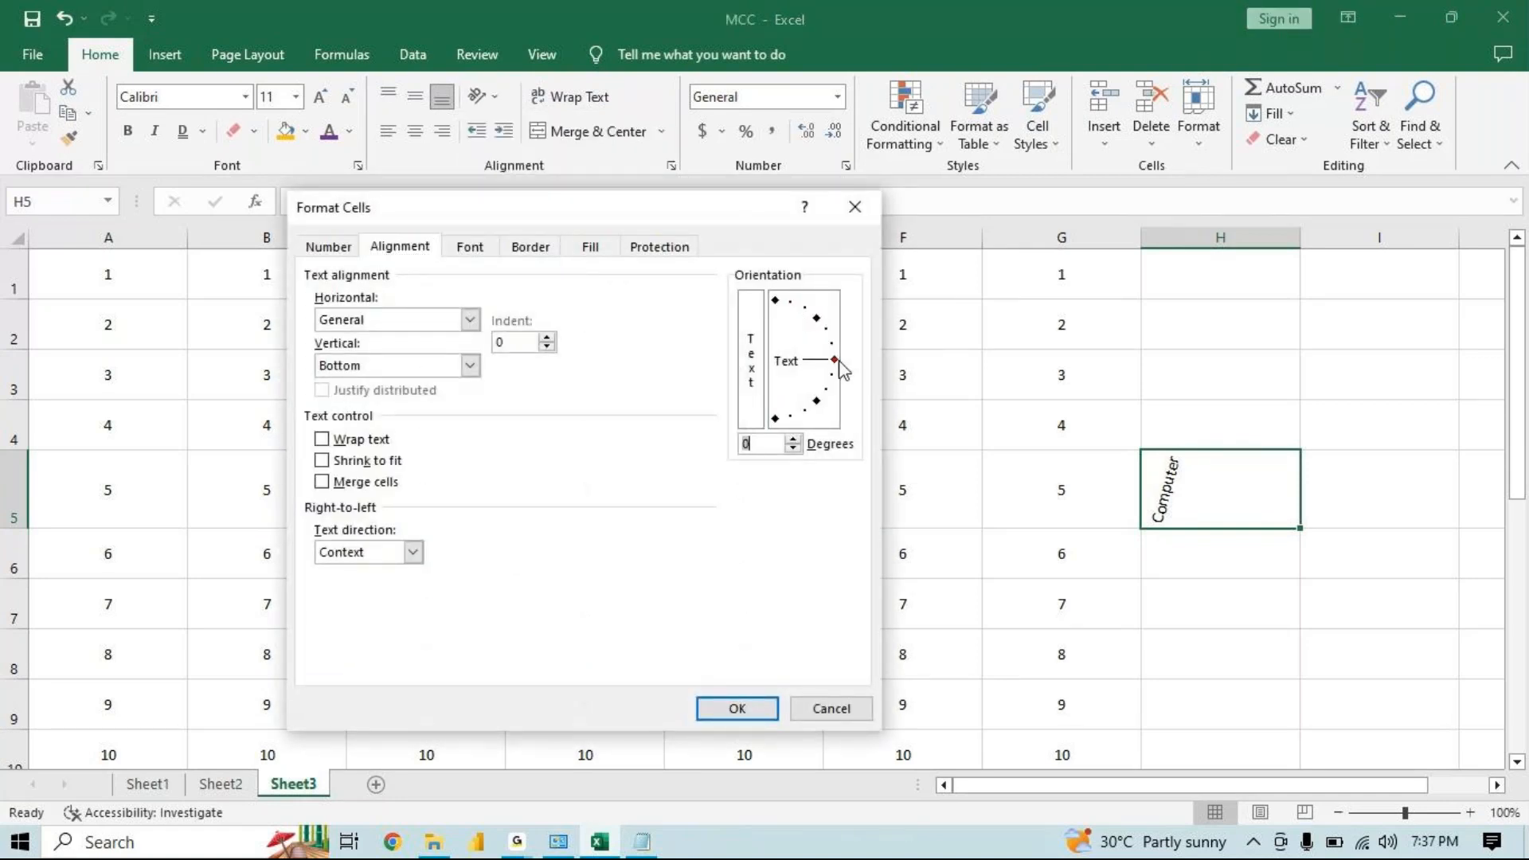
pyautogui.click(738, 708)
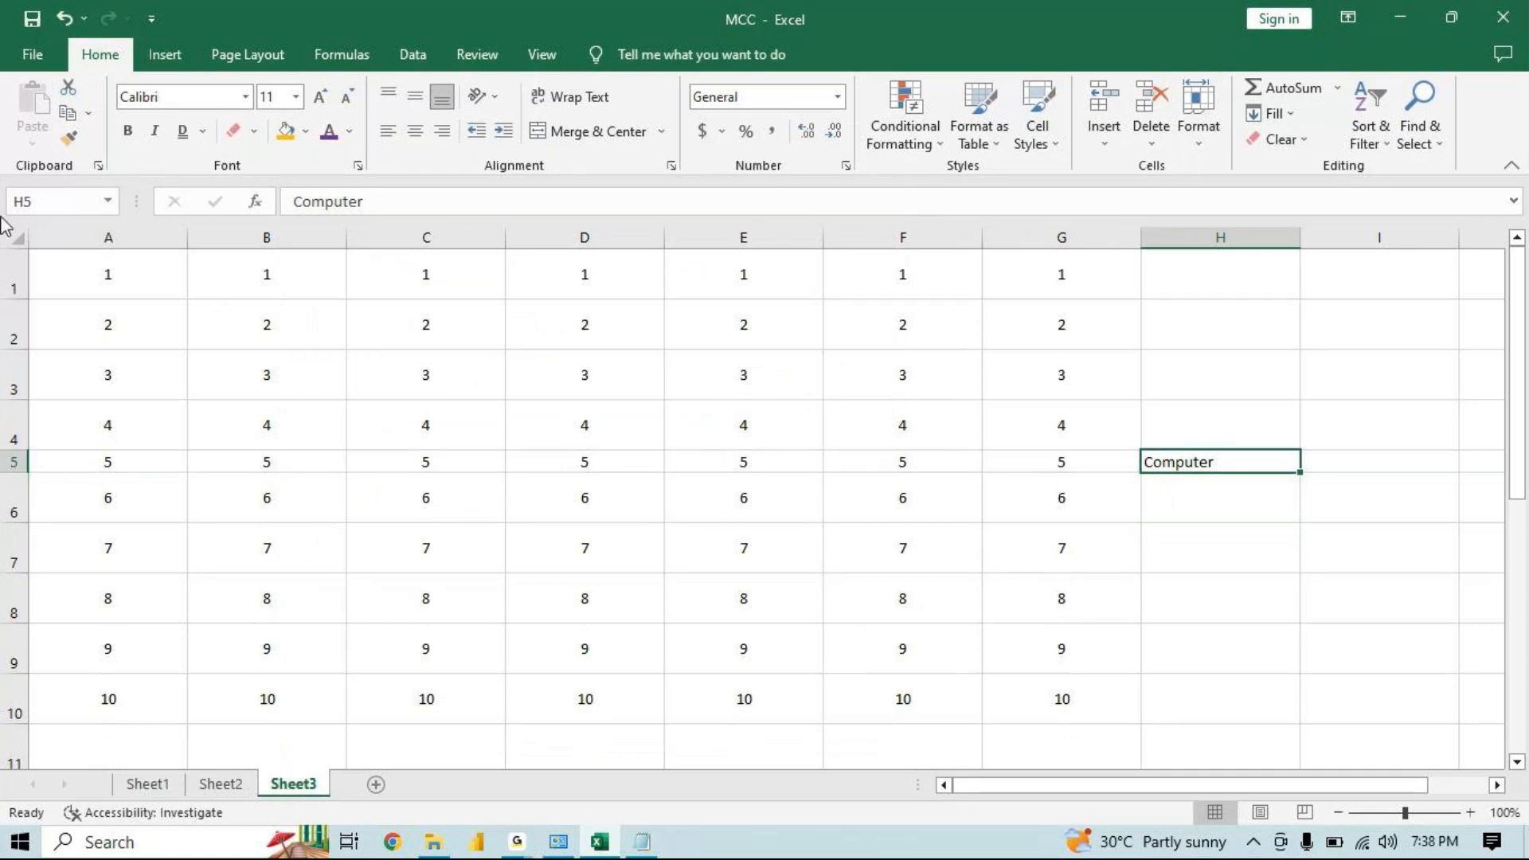
pyautogui.click(495, 99)
pyautogui.click(567, 266)
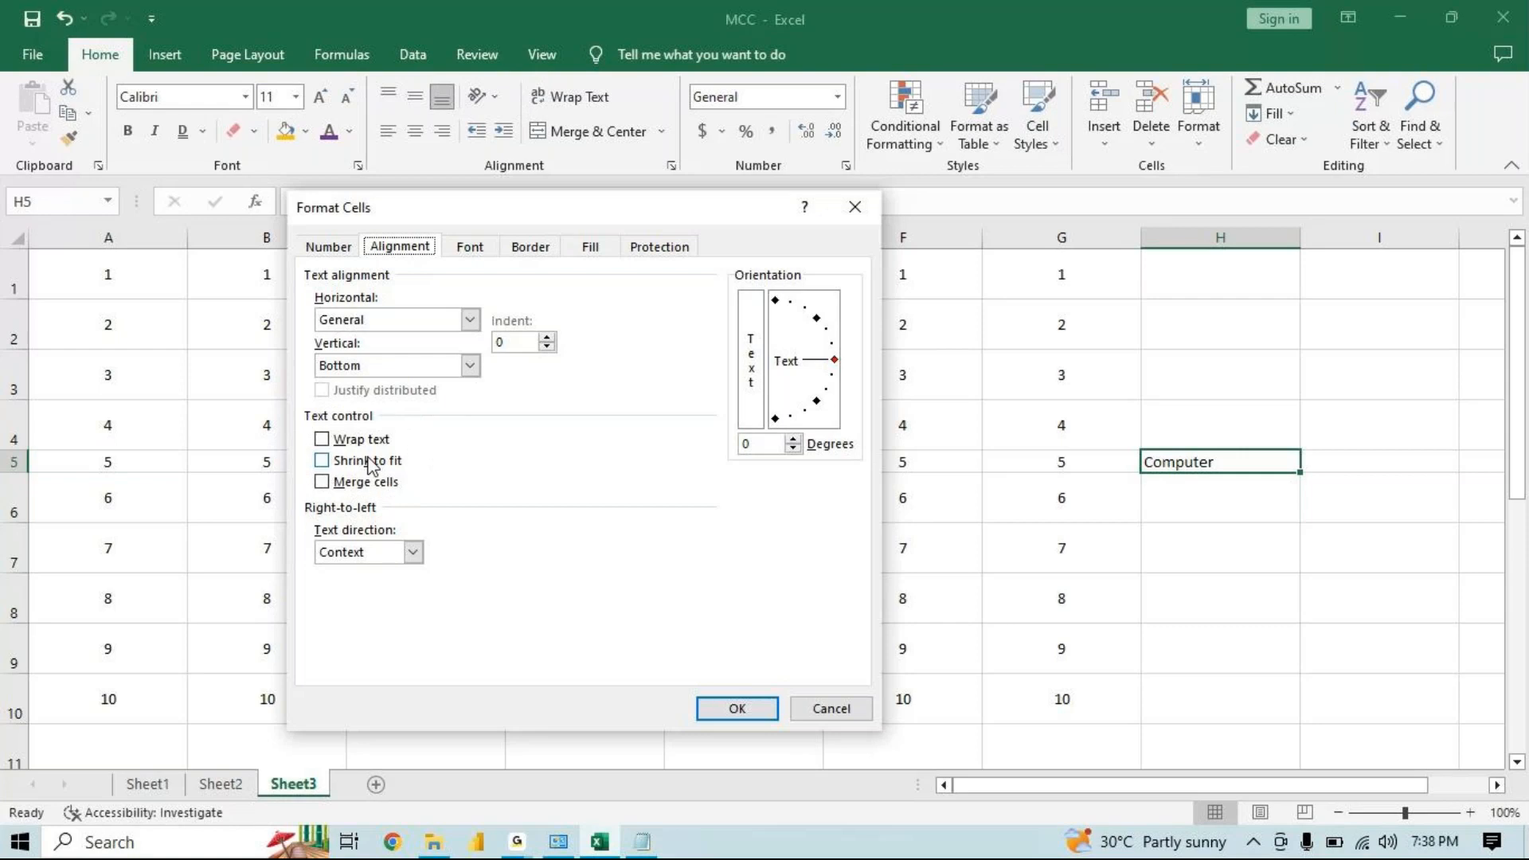
pyautogui.click(863, 212)
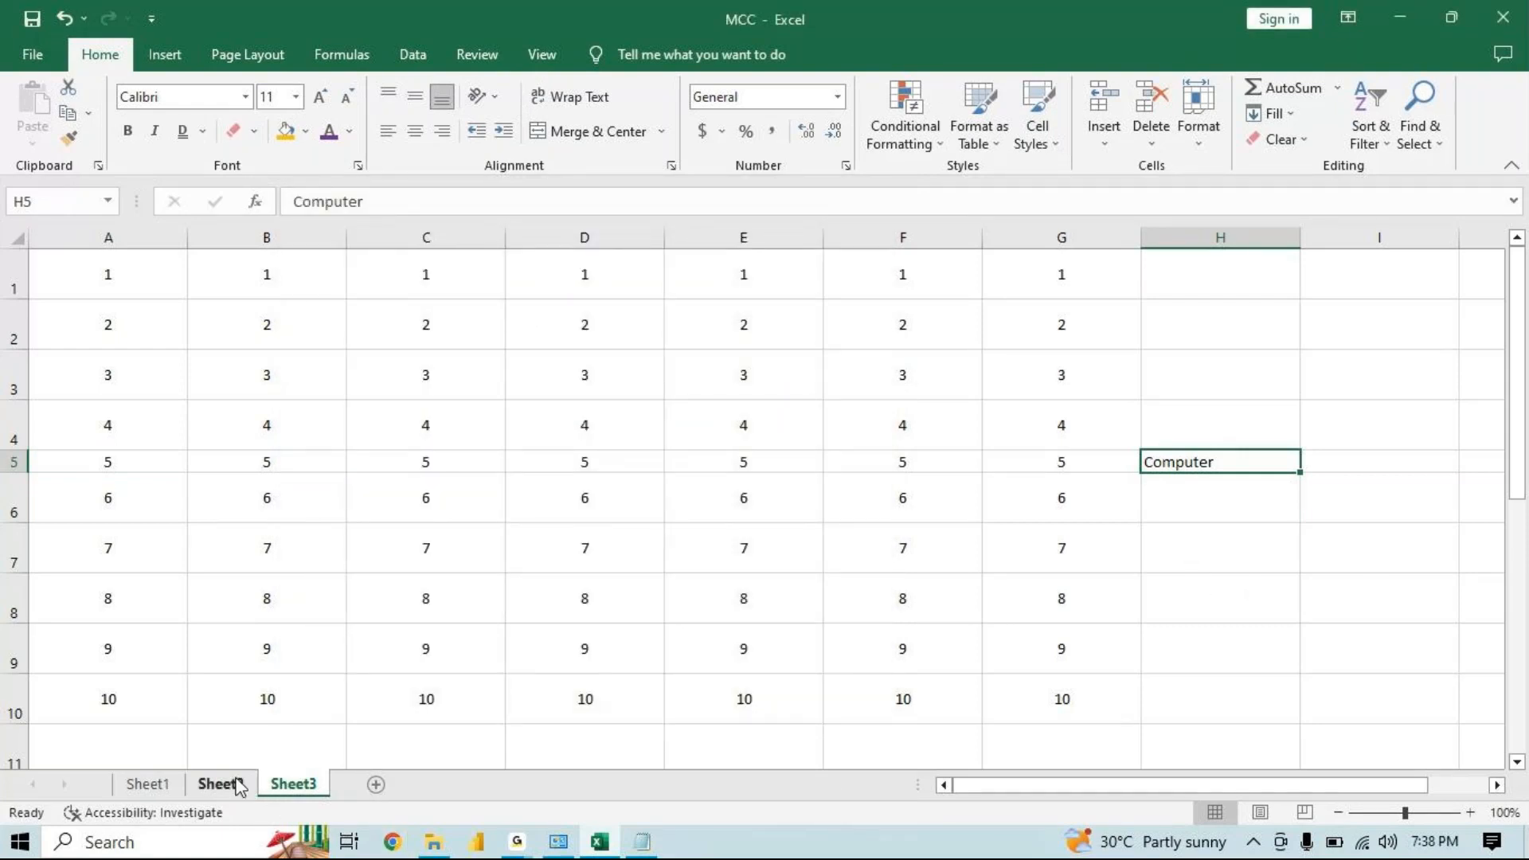
# Add a new sheet and enter Microsoft Excel in its cell H11
pyautogui.click(379, 783)
pyautogui.click(564, 488)
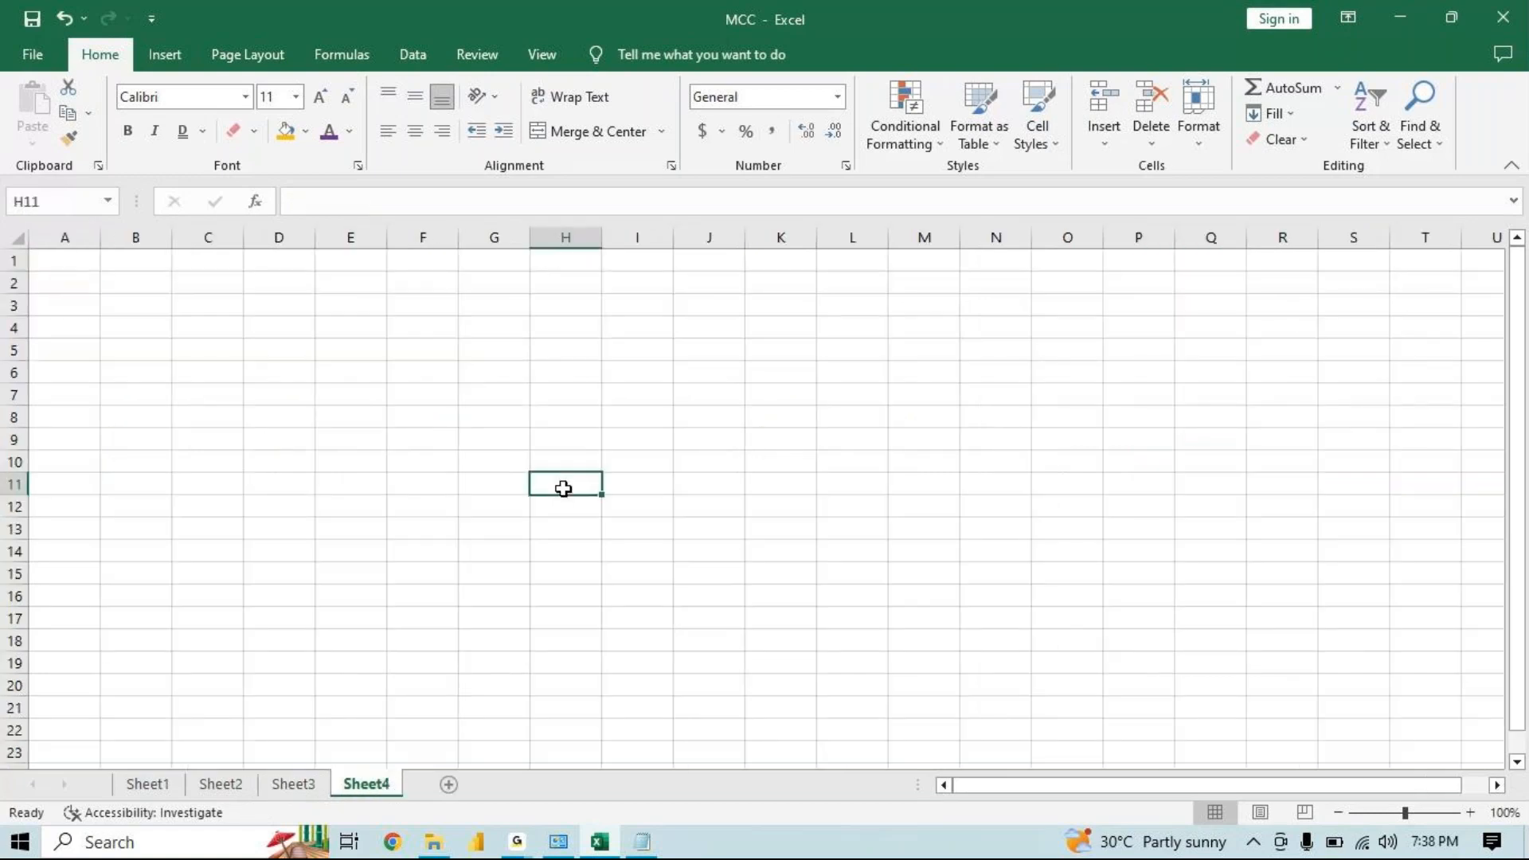
pyautogui.write('Education')
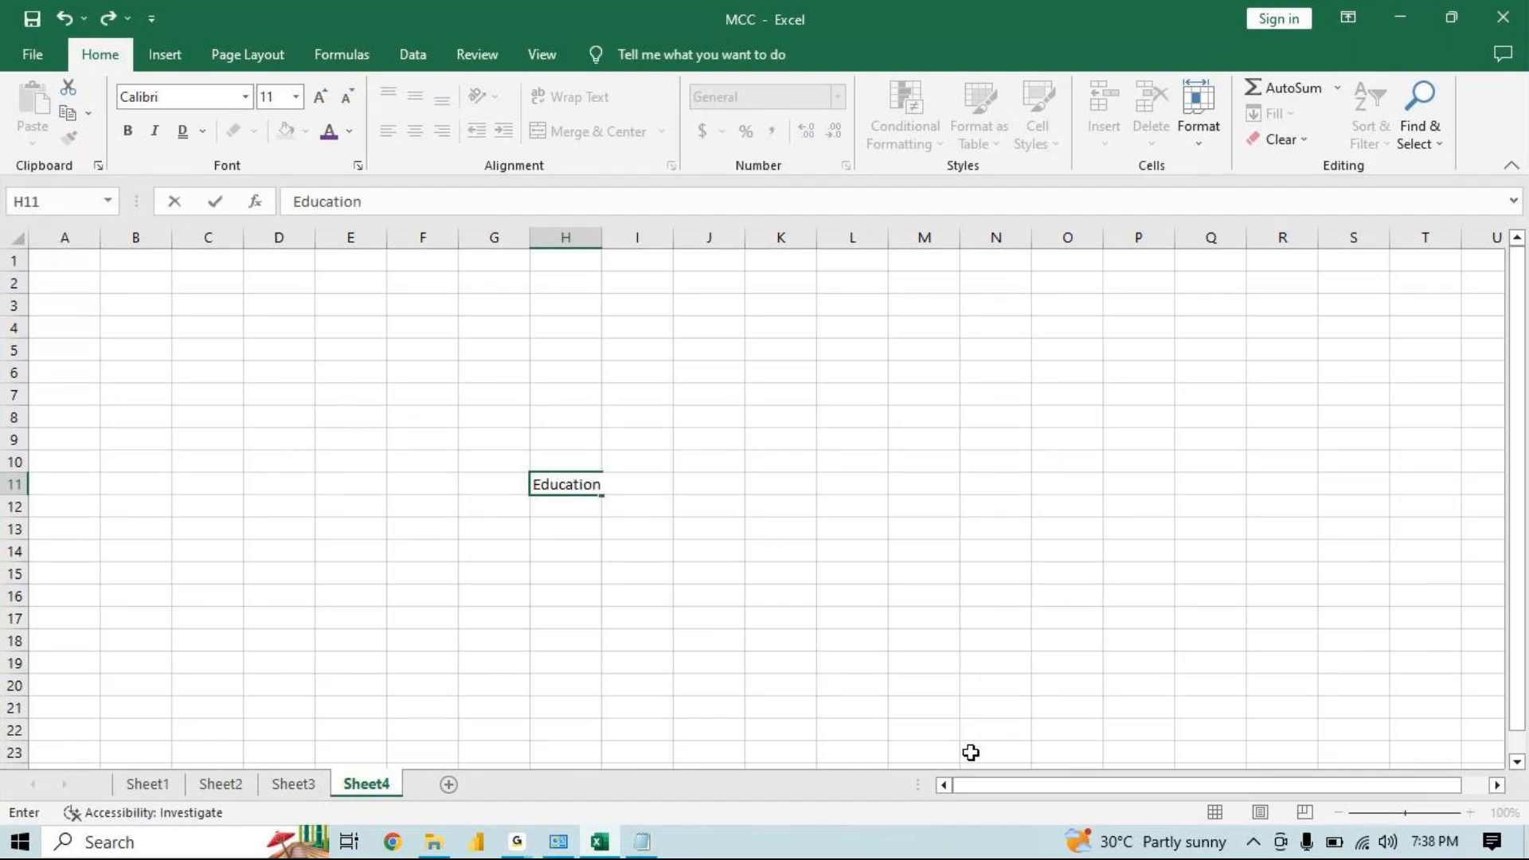
pyautogui.press('BackSpace')
pyautogui.press('BackSpace')
pyautogui.press('BackSpace')
pyautogui.press('BackSpace')
pyautogui.press('BackSpace')
pyautogui.press('BackSpace')
pyautogui.press('BackSpace')
pyautogui.press('BackSpace')
pyautogui.press('BackSpace')
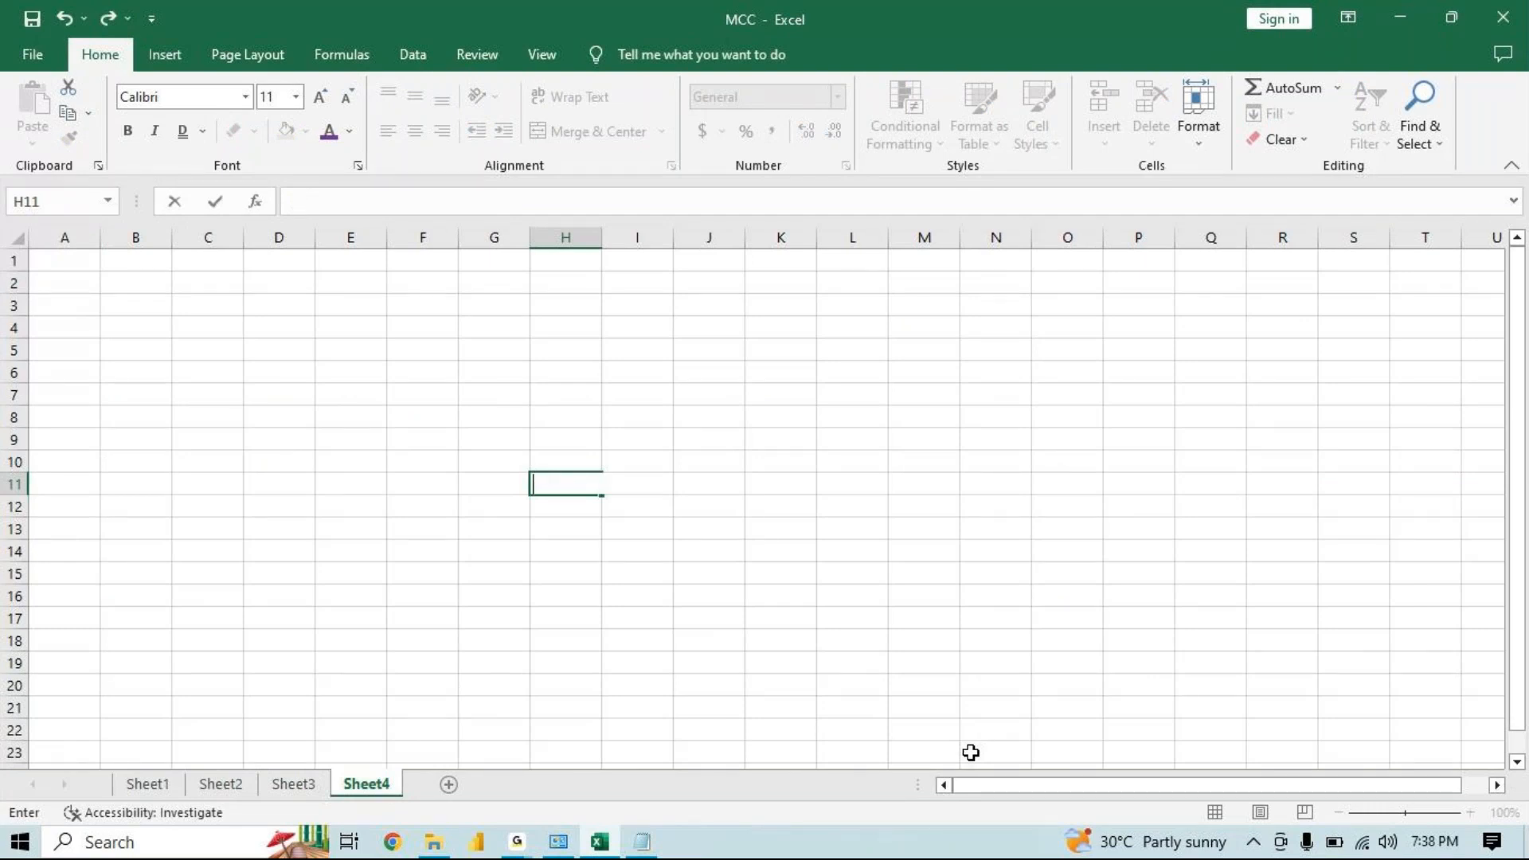
pyautogui.write('Microsft')
pyautogui.press('BackSpace')
pyautogui.press('BackSpace')
pyautogui.write('oft')
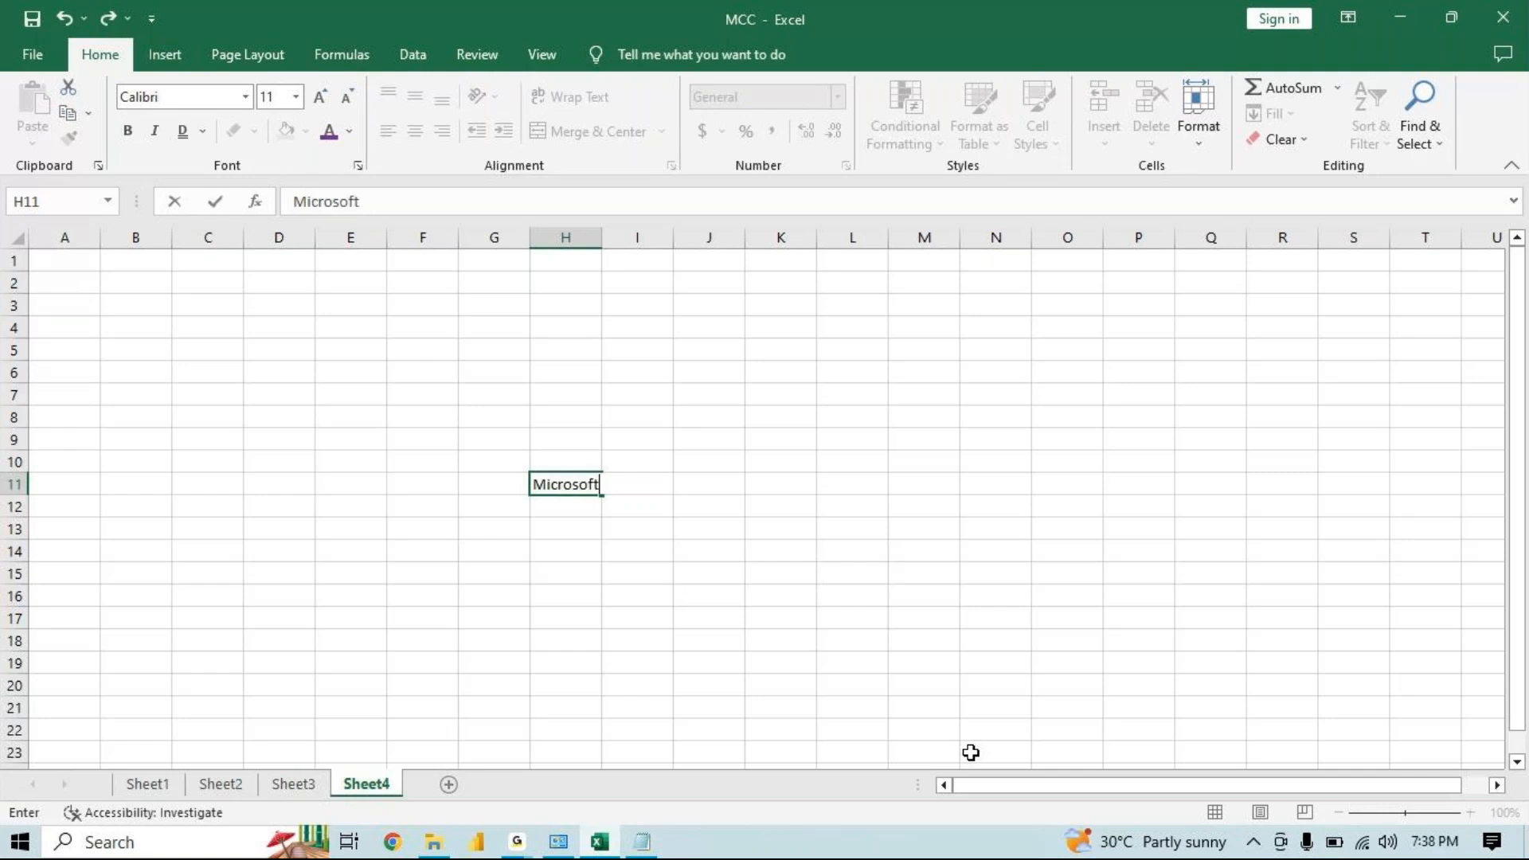
pyautogui.write(' Excel')
pyautogui.press('Return')
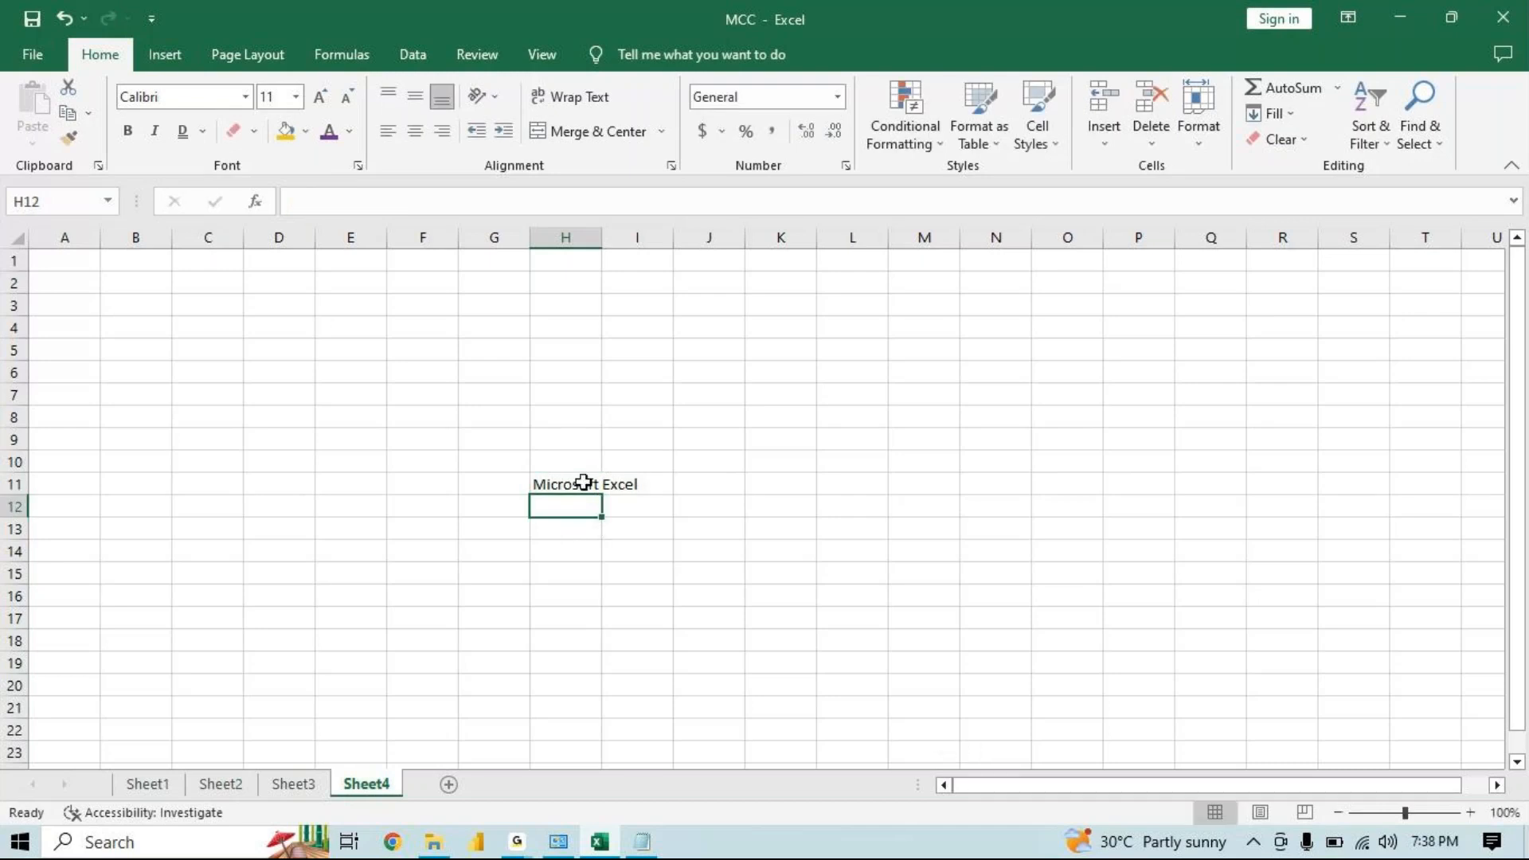
# Turn on Shrink to fit for H11 through the Format Cells alignment settings
pyautogui.click(584, 482)
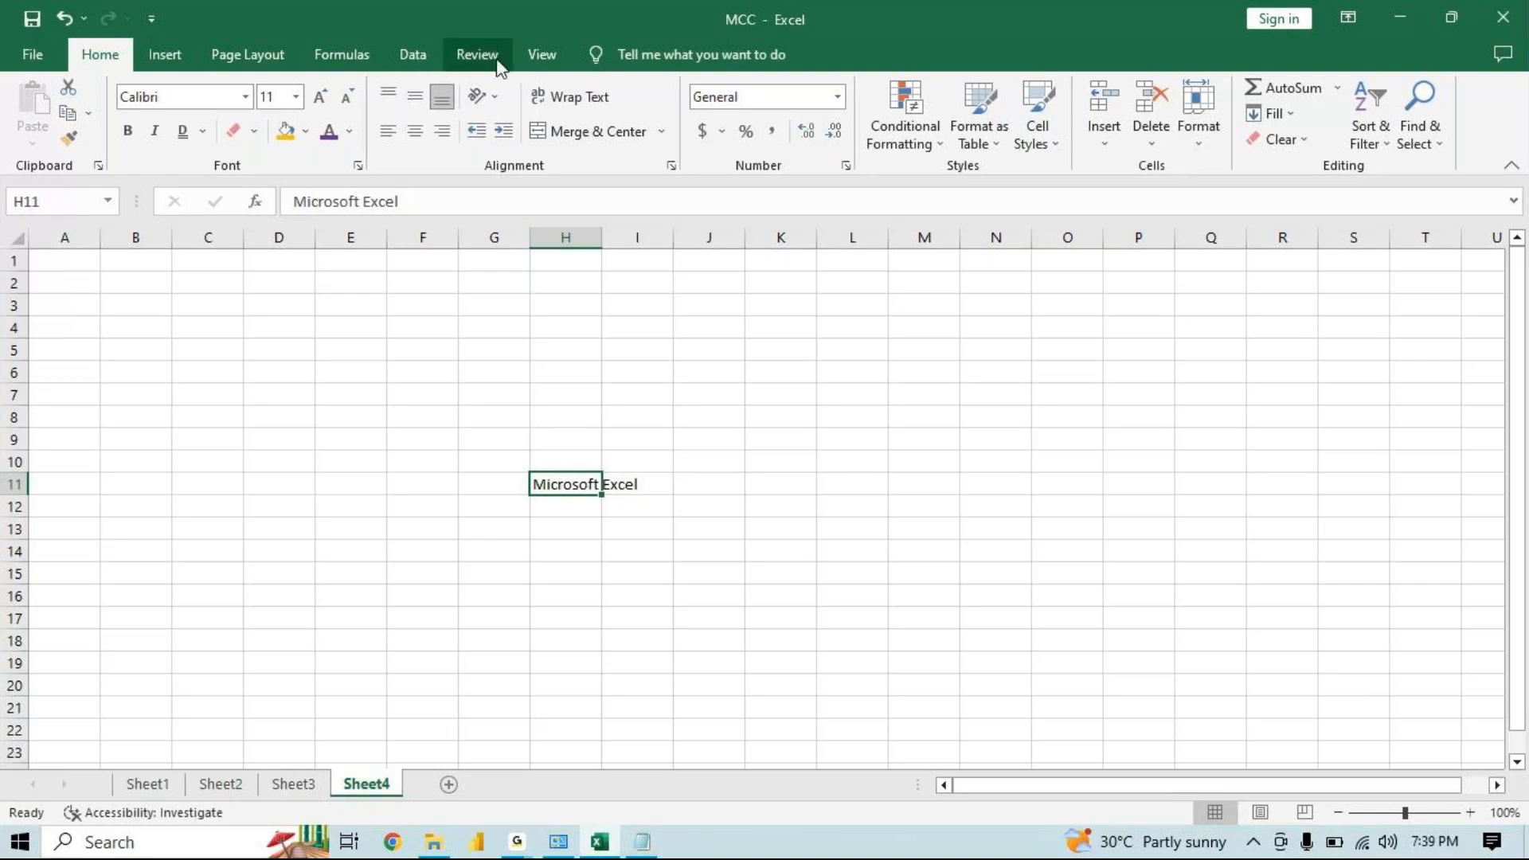
pyautogui.click(495, 100)
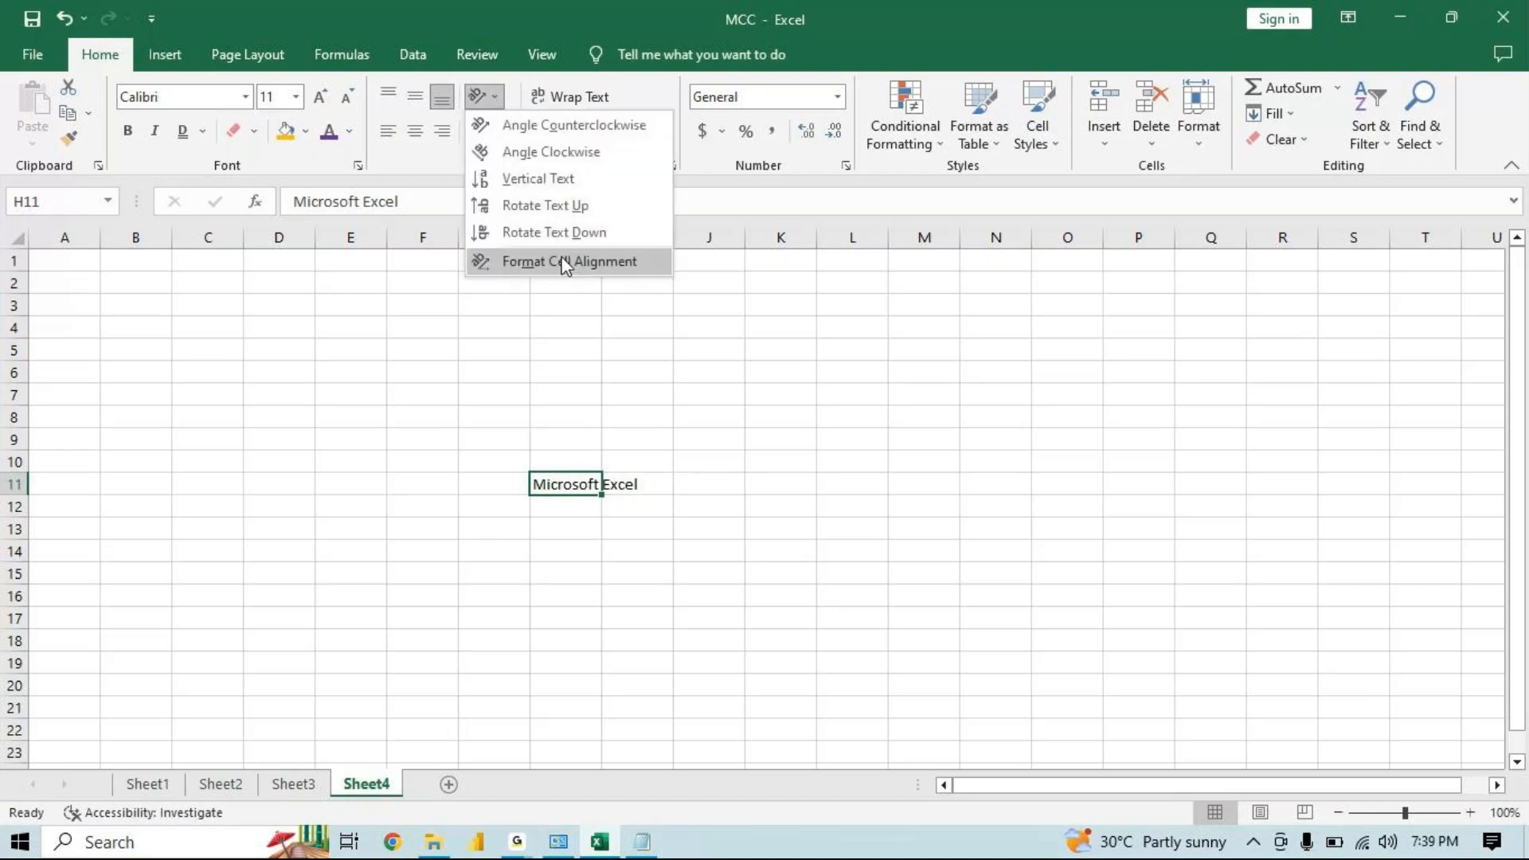
pyautogui.click(565, 262)
pyautogui.click(322, 462)
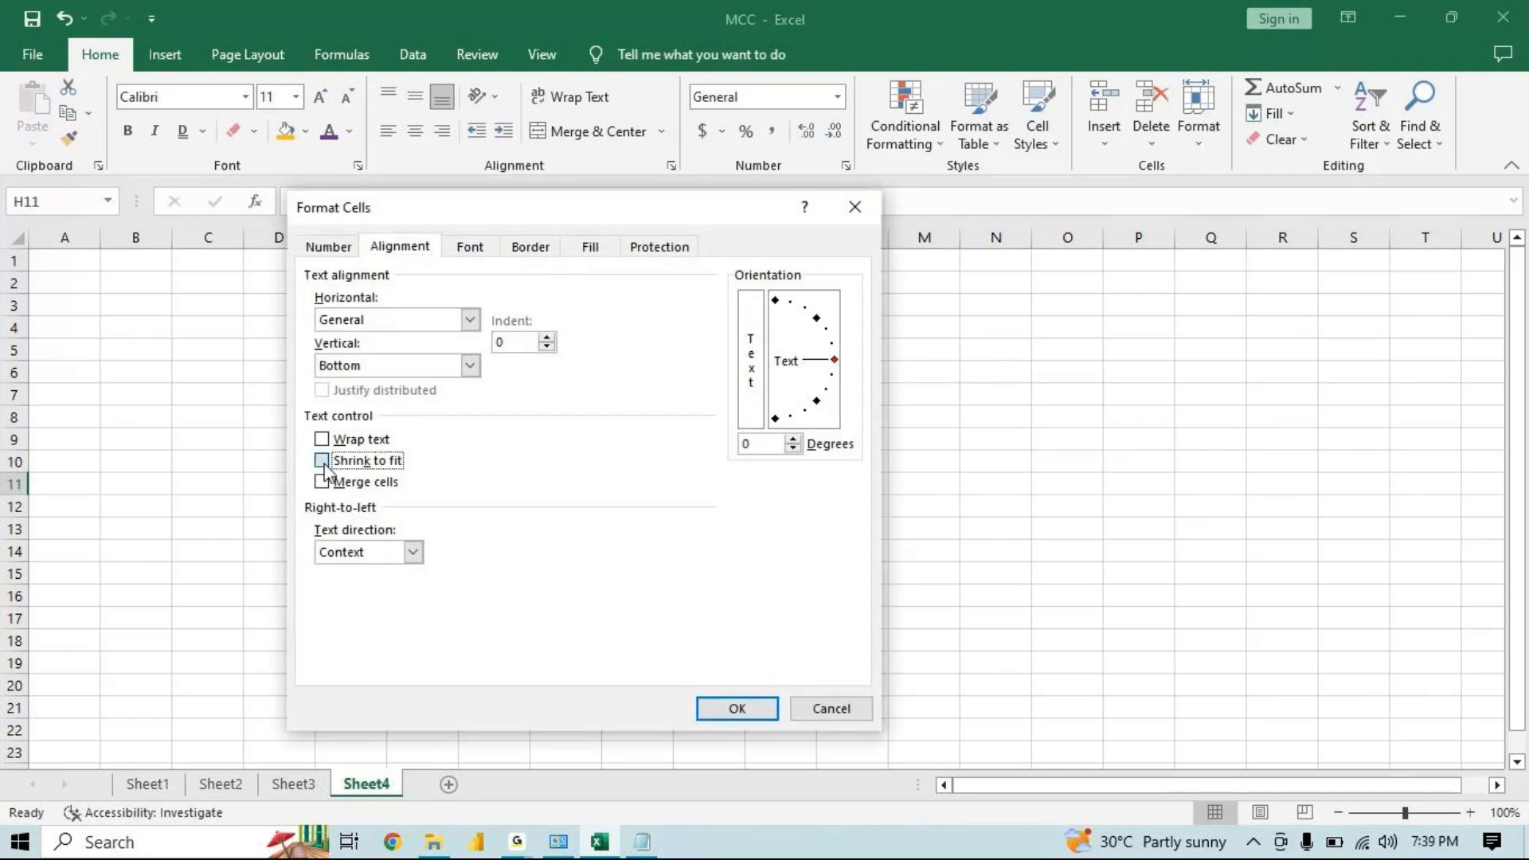
pyautogui.click(733, 710)
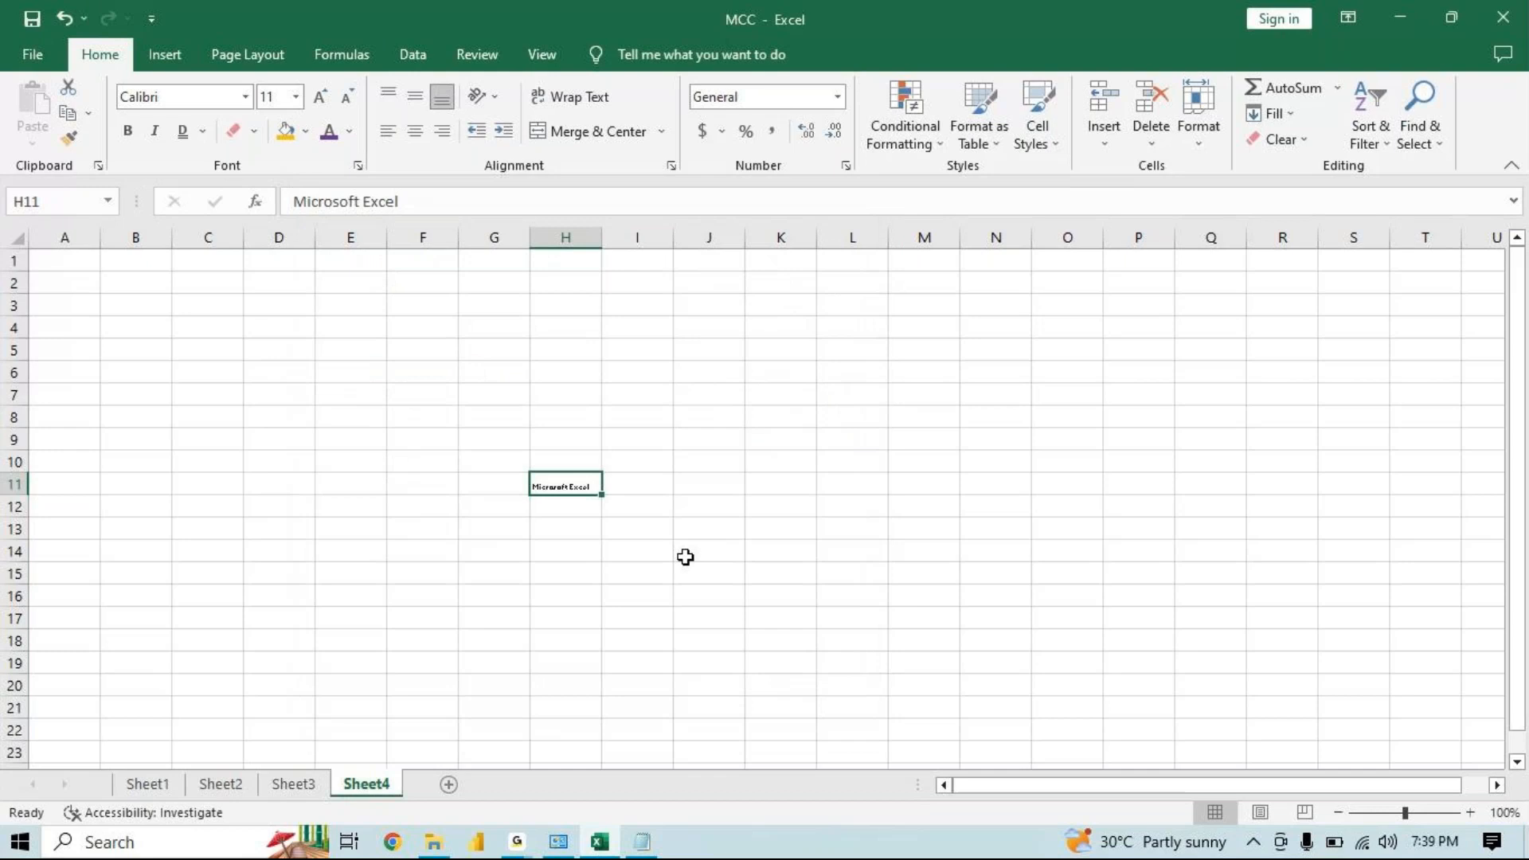
pyautogui.click(573, 545)
pyautogui.click(585, 486)
pyautogui.click(494, 98)
pyautogui.click(642, 374)
# Enter Excel in cell J5
pyautogui.click(687, 328)
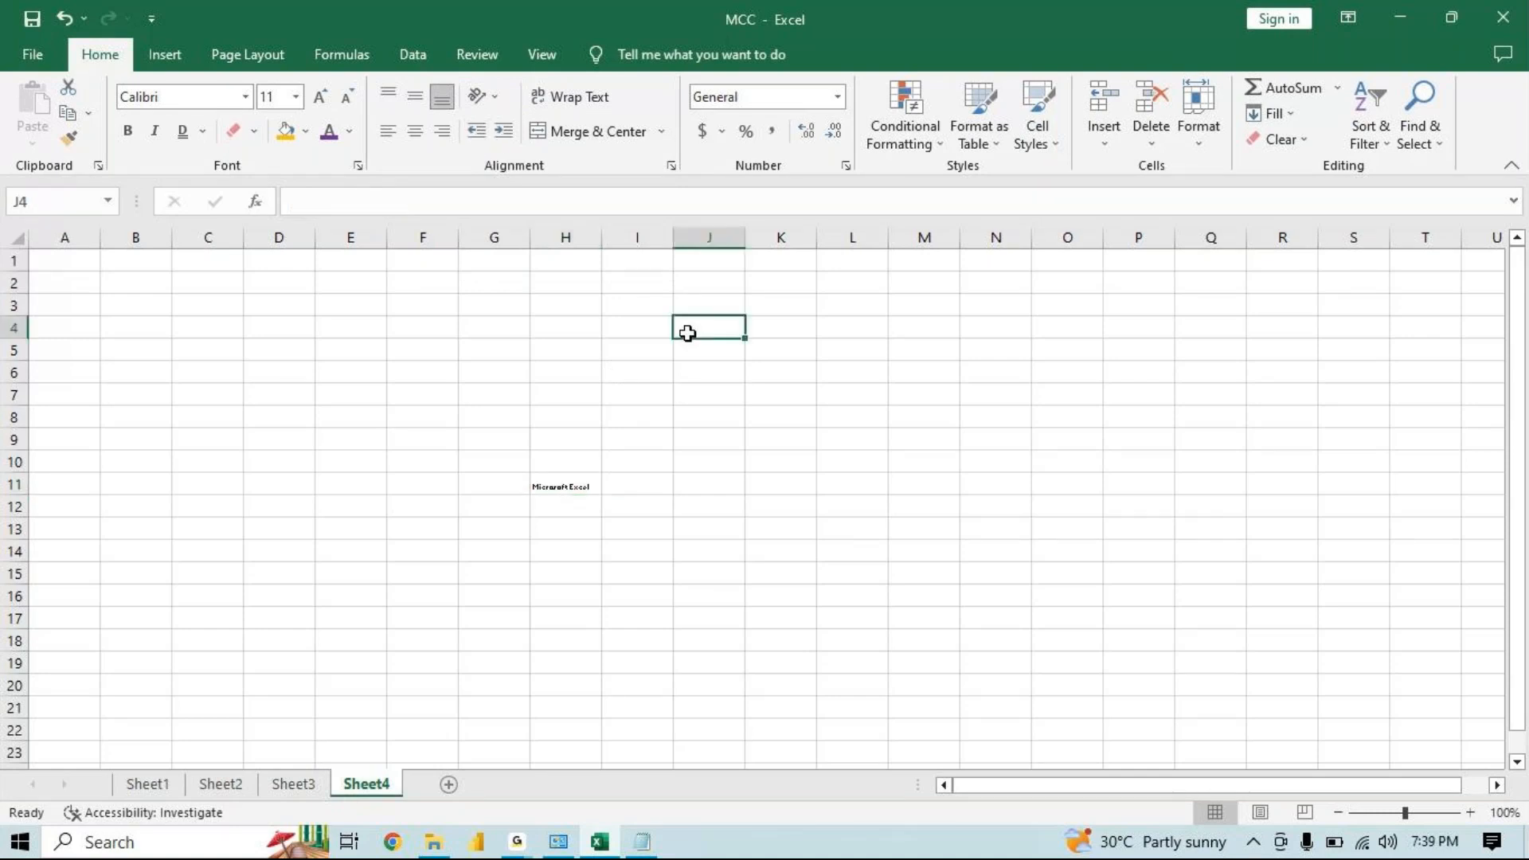
pyautogui.click(688, 350)
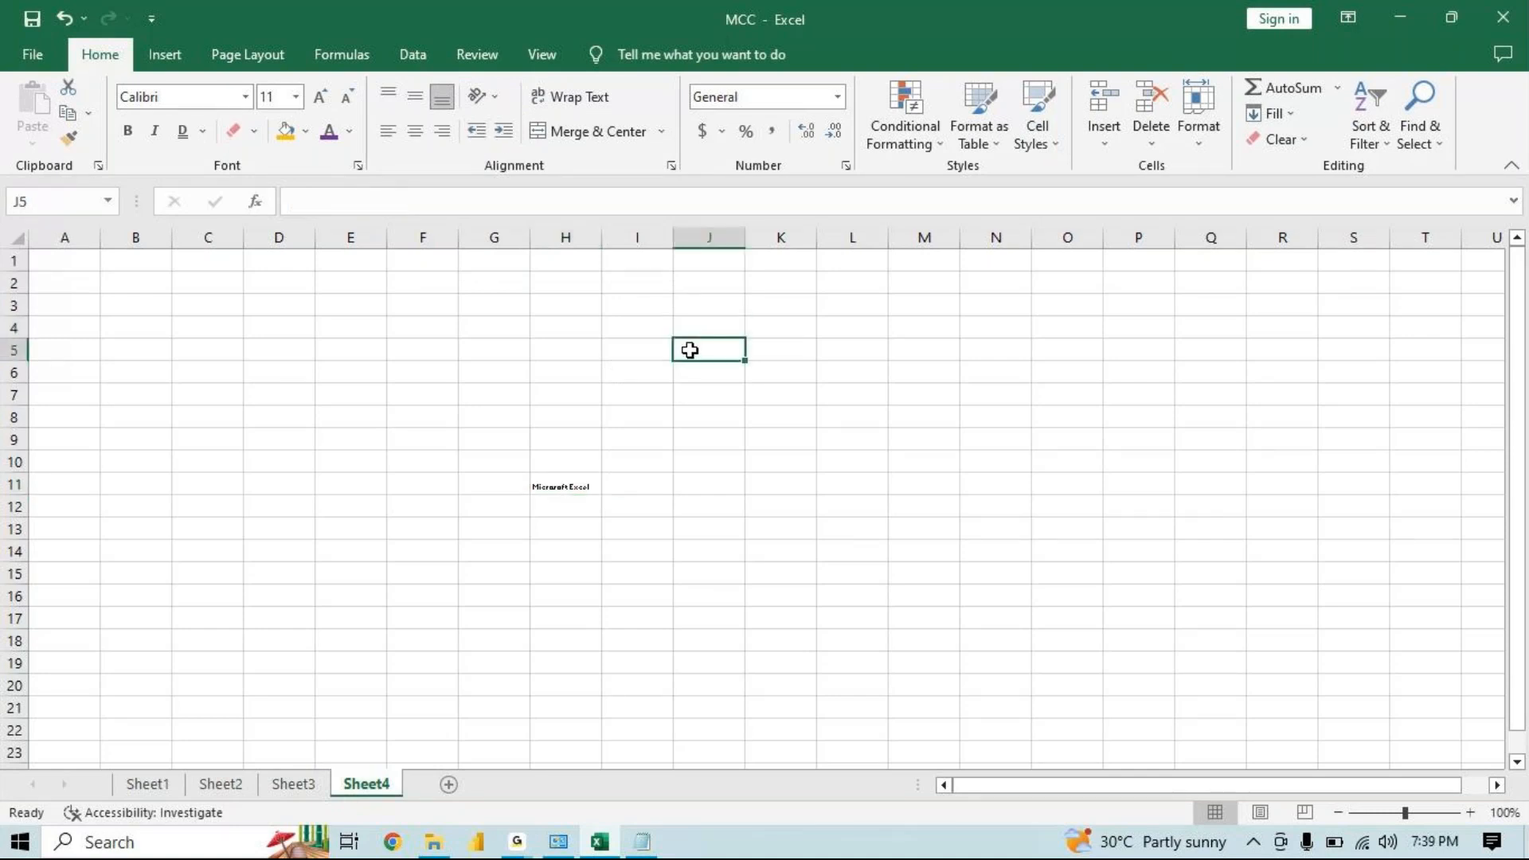
pyautogui.write('Excel')
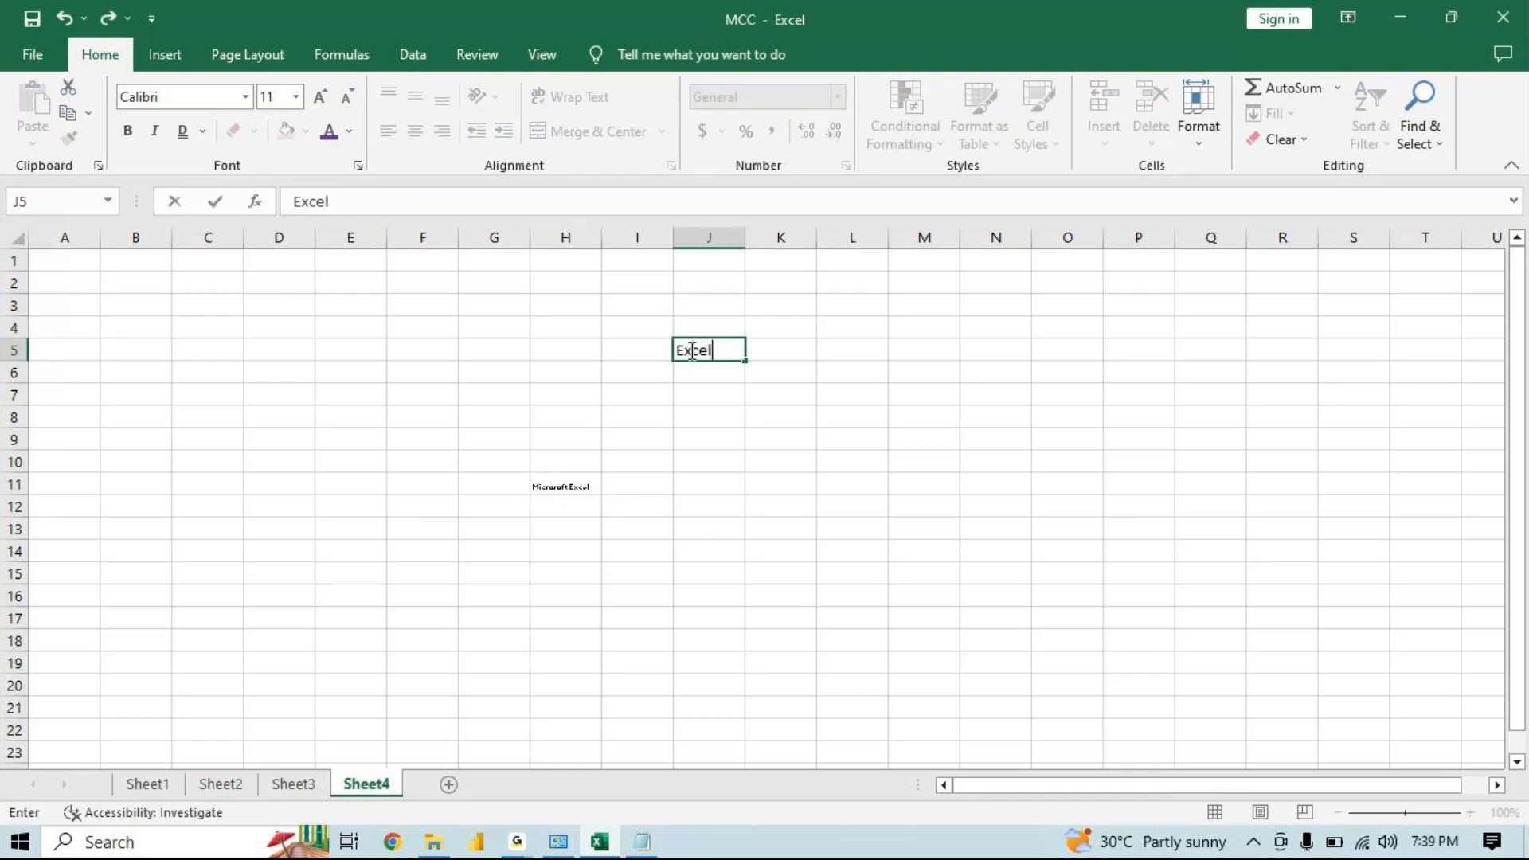
pyautogui.click(739, 419)
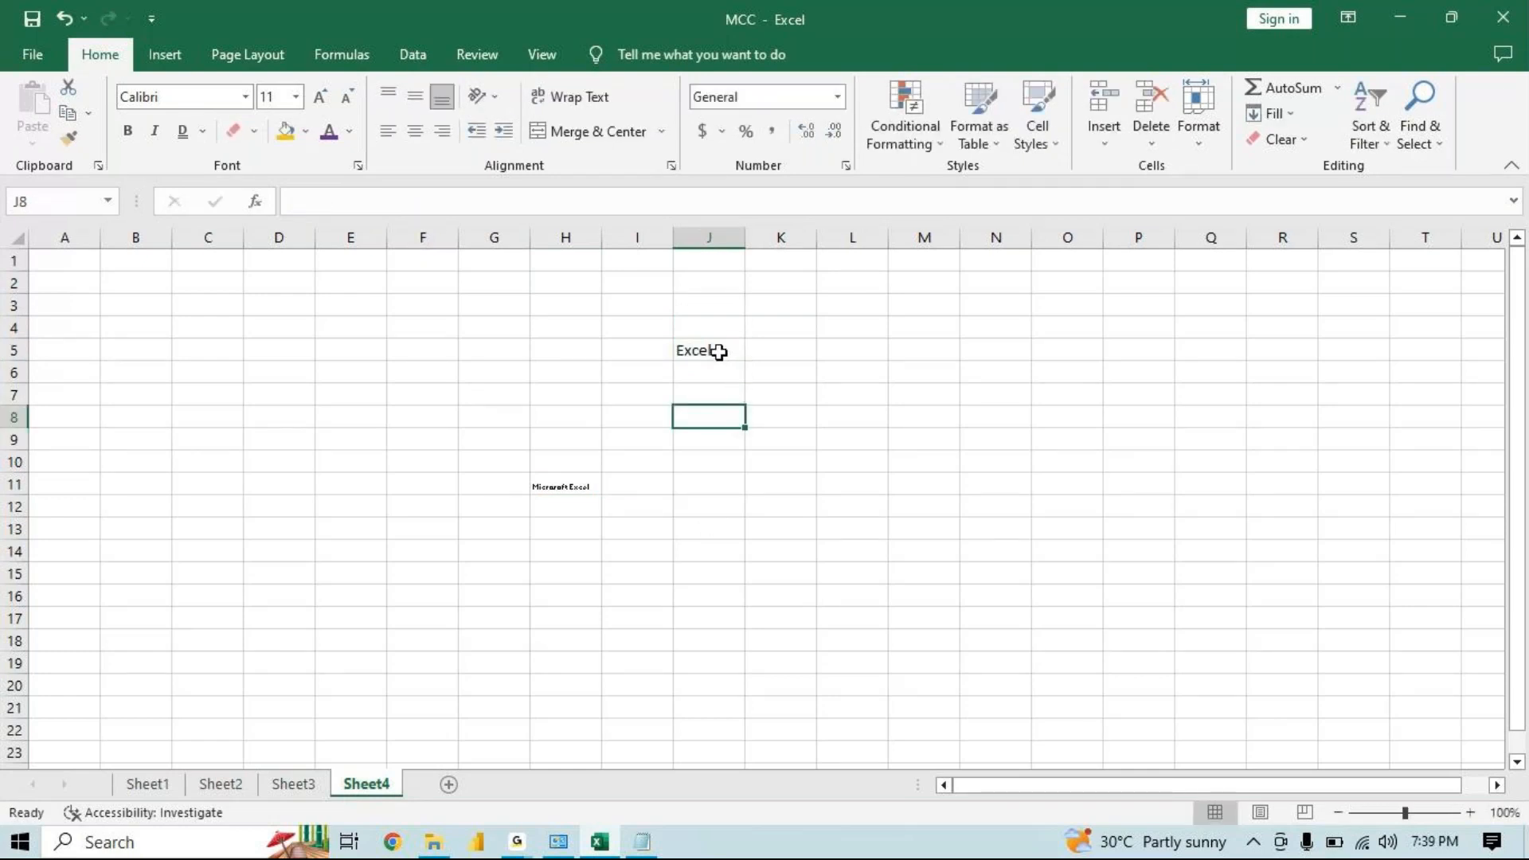
# Increase the indent of J5's text six times
pyautogui.click(719, 351)
pyautogui.click(503, 133)
pyautogui.click(503, 134)
pyautogui.click(504, 133)
pyautogui.click(503, 133)
pyautogui.click(504, 134)
pyautogui.click(504, 134)
pyautogui.click(504, 134)
pyautogui.click(503, 134)
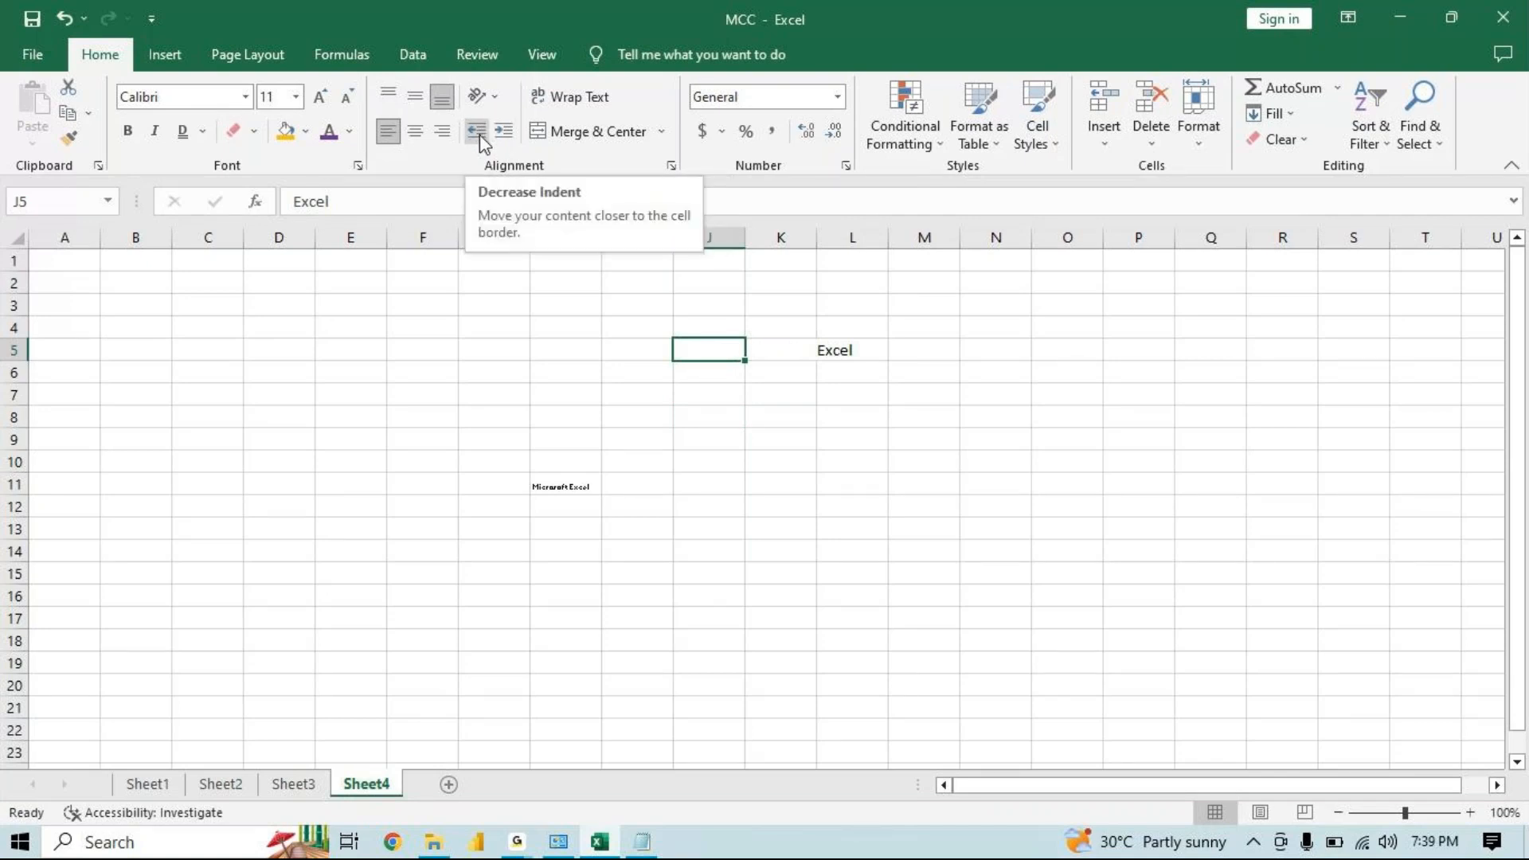
# Decrease the indent of J5's text back to none
pyautogui.click(479, 133)
pyautogui.click(479, 133)
pyautogui.click(478, 133)
pyautogui.click(479, 133)
pyautogui.click(480, 135)
pyautogui.click(480, 135)
pyautogui.click(479, 135)
pyautogui.click(480, 135)
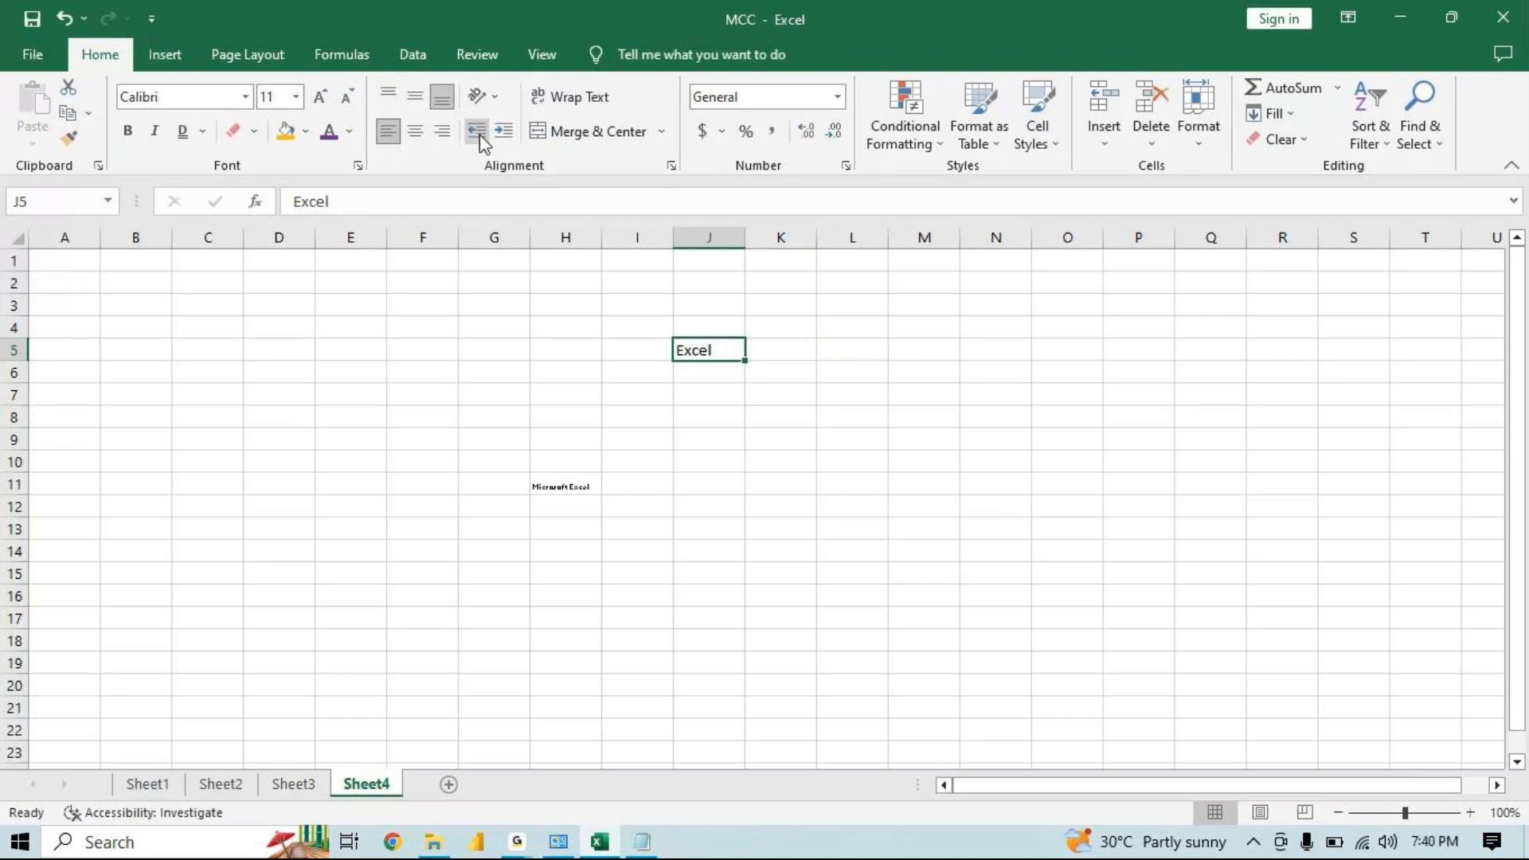
# Increase the indent of J5's text eight times
pyautogui.click(504, 132)
pyautogui.click(503, 132)
pyautogui.click(503, 132)
pyautogui.click(504, 132)
pyautogui.click(504, 132)
pyautogui.click(503, 132)
pyautogui.click(503, 132)
pyautogui.click(502, 132)
pyautogui.click(502, 132)
pyautogui.click(549, 347)
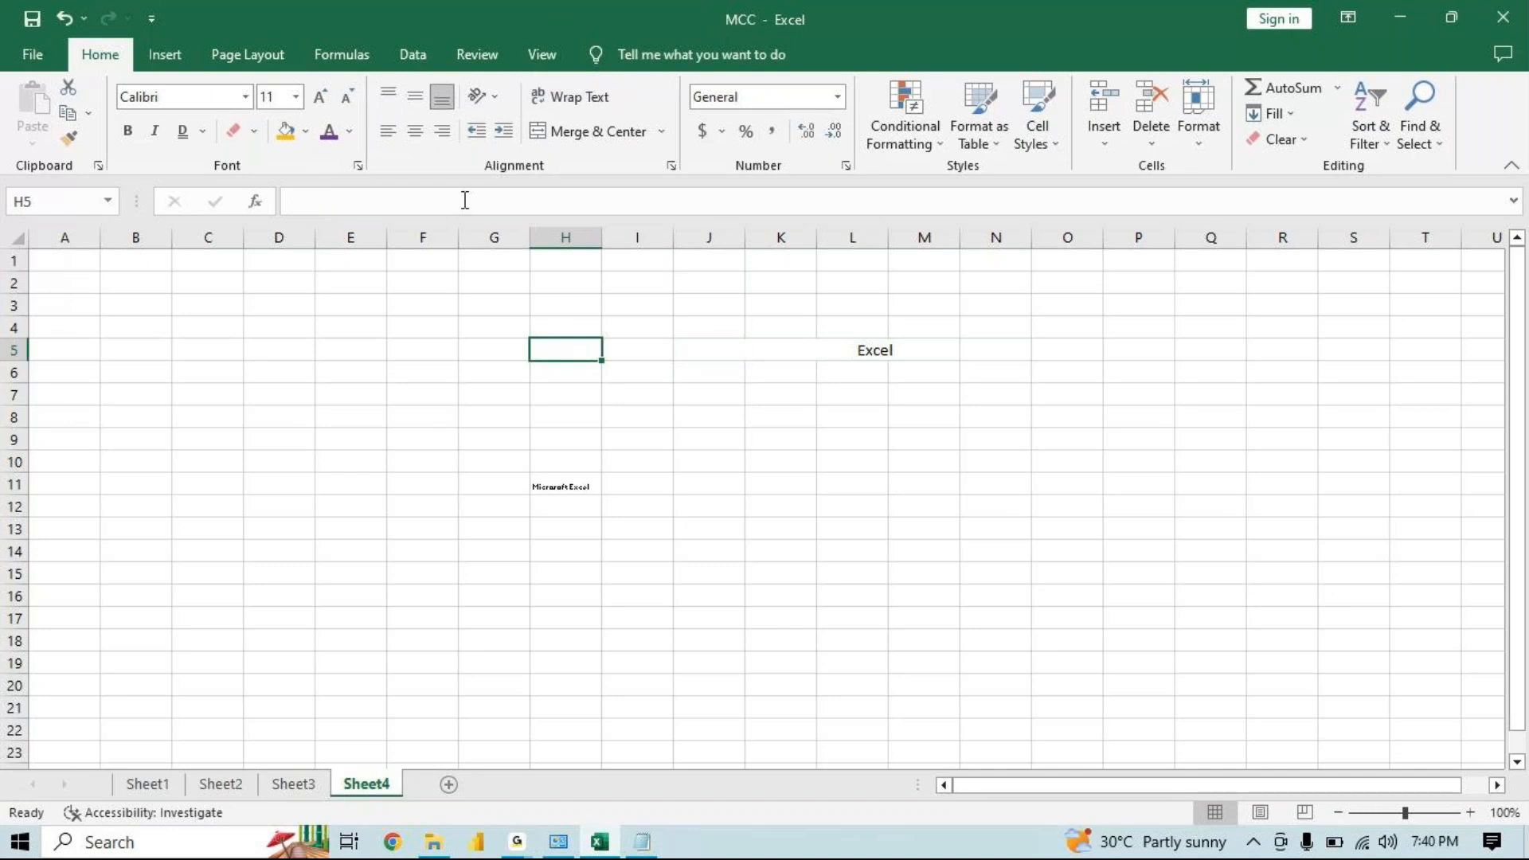
# Enter NICT Computer Education in cell G1
pyautogui.click(488, 275)
pyautogui.click(502, 260)
pyautogui.write('NICT Com')
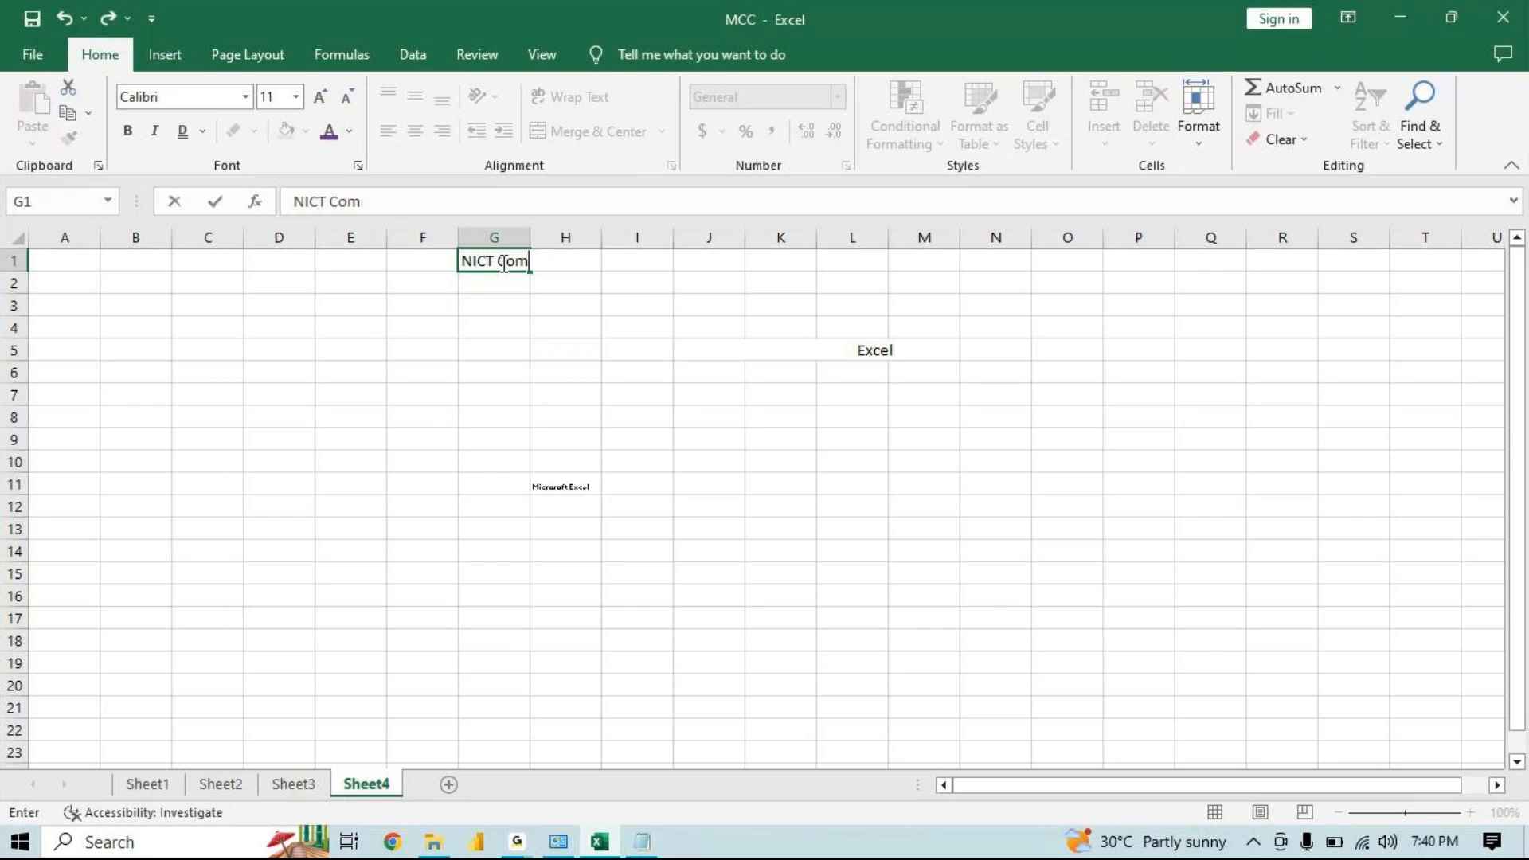
pyautogui.write('puter Education')
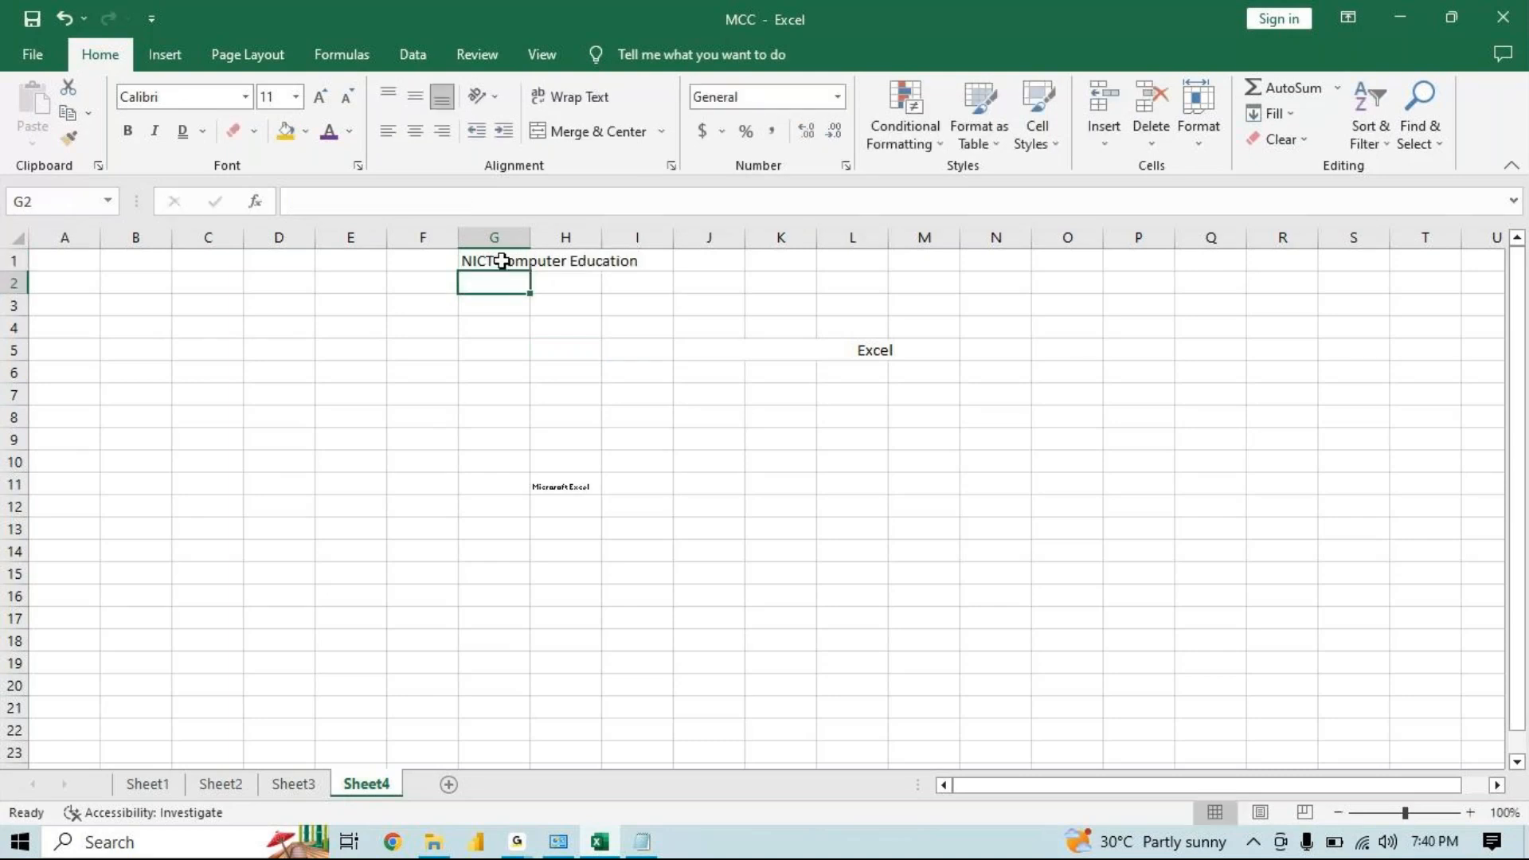
# Apply Wrap Text to G1, toggling it off and on to compare
pyautogui.click(503, 260)
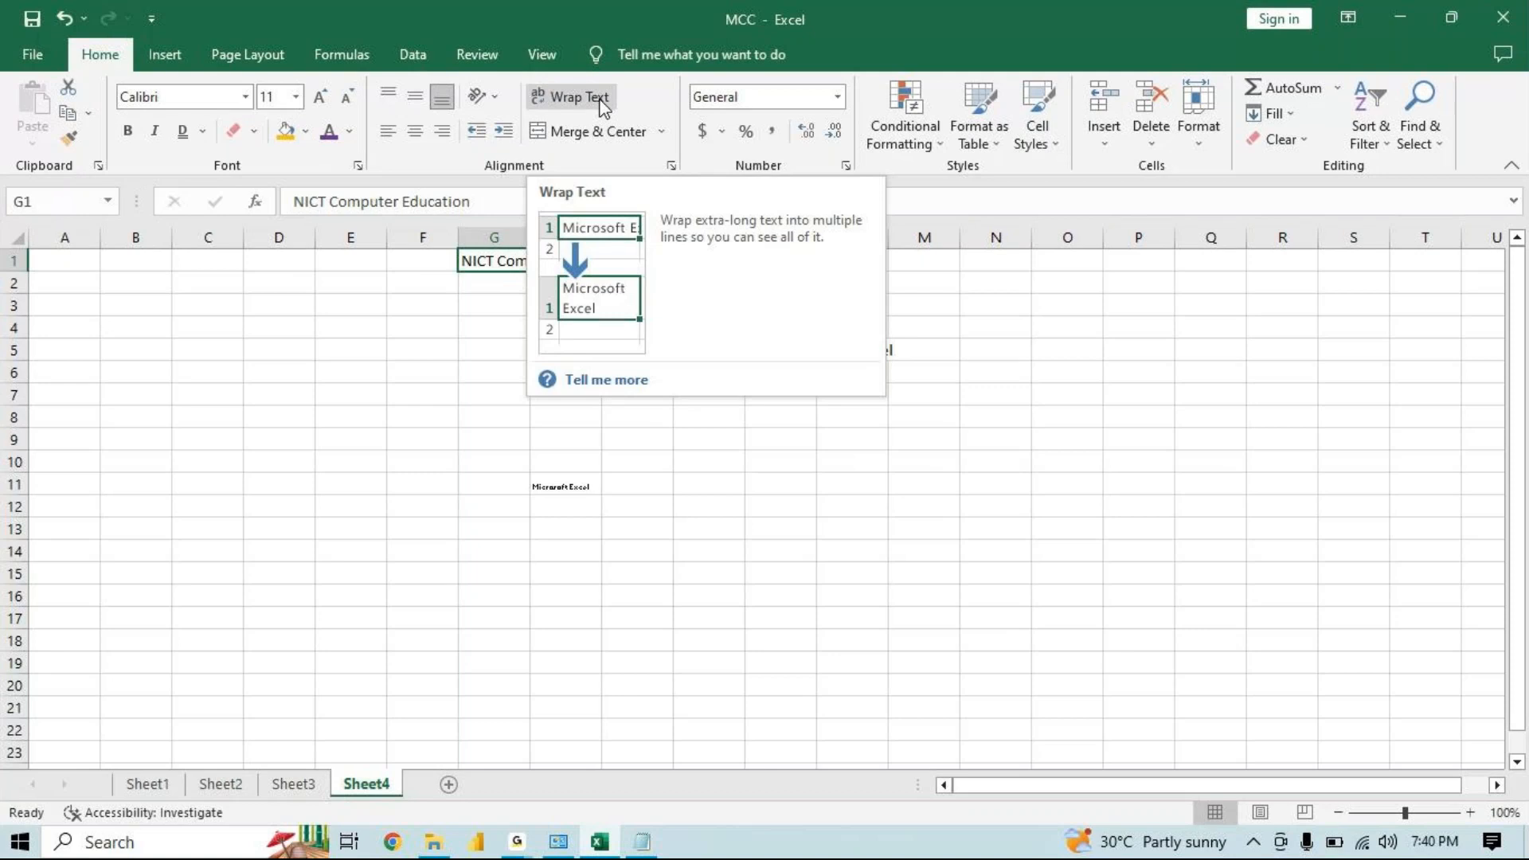
pyautogui.click(663, 593)
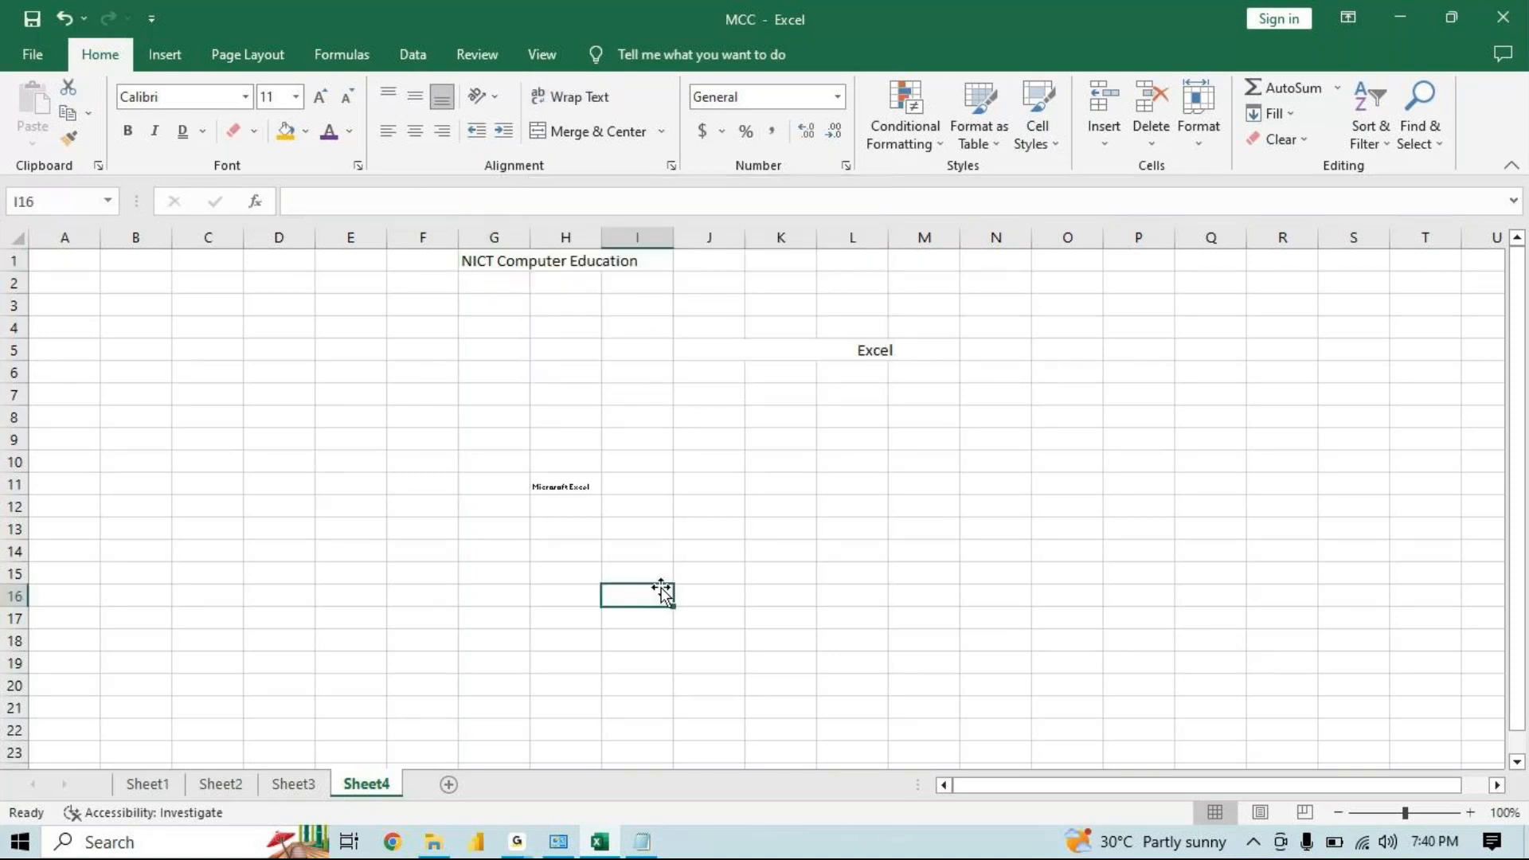
pyautogui.click(513, 259)
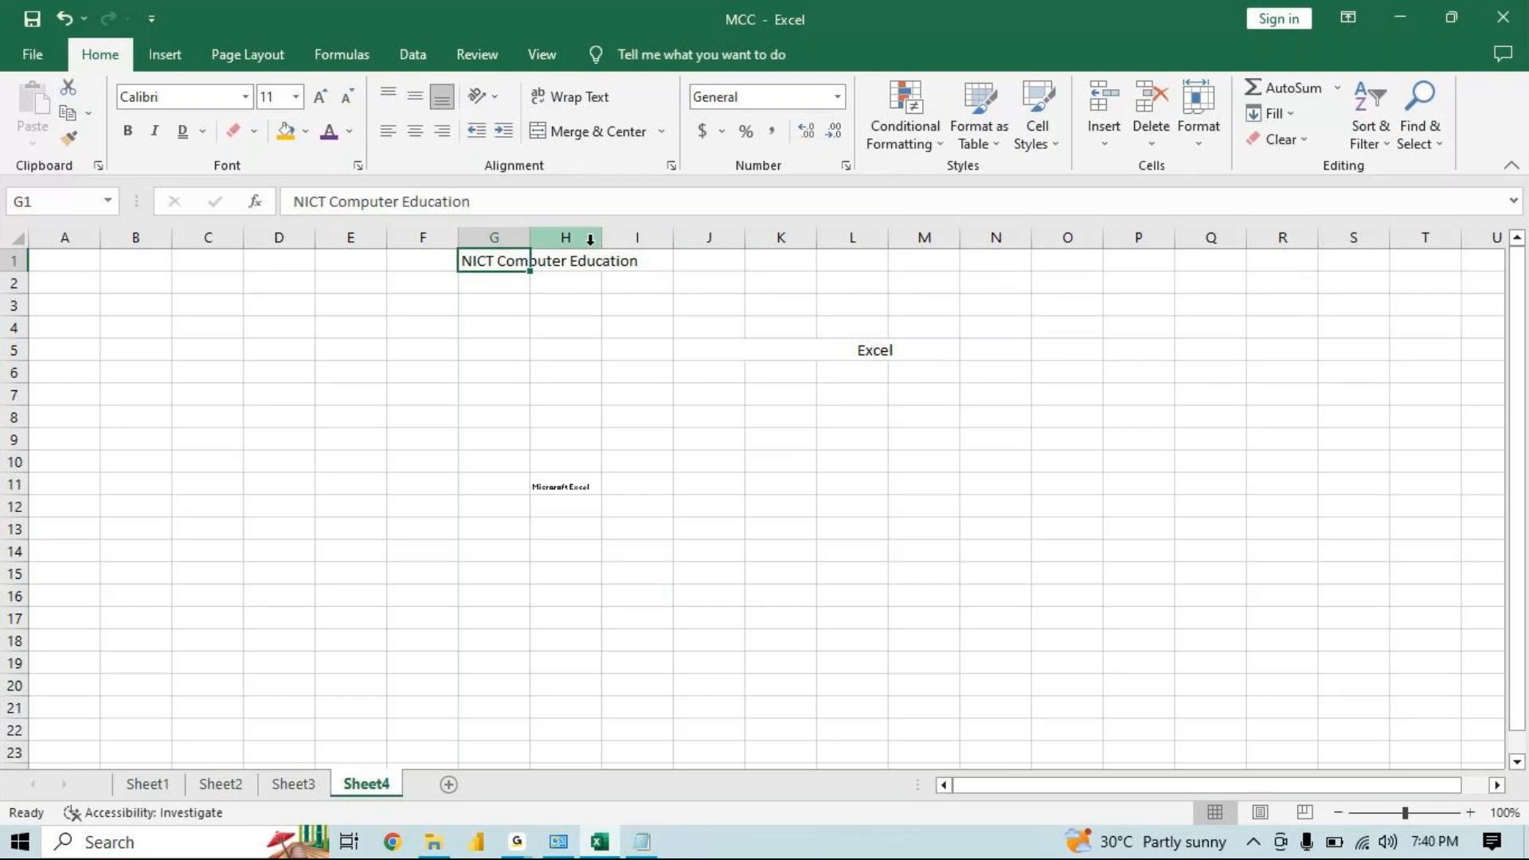
pyautogui.click(599, 99)
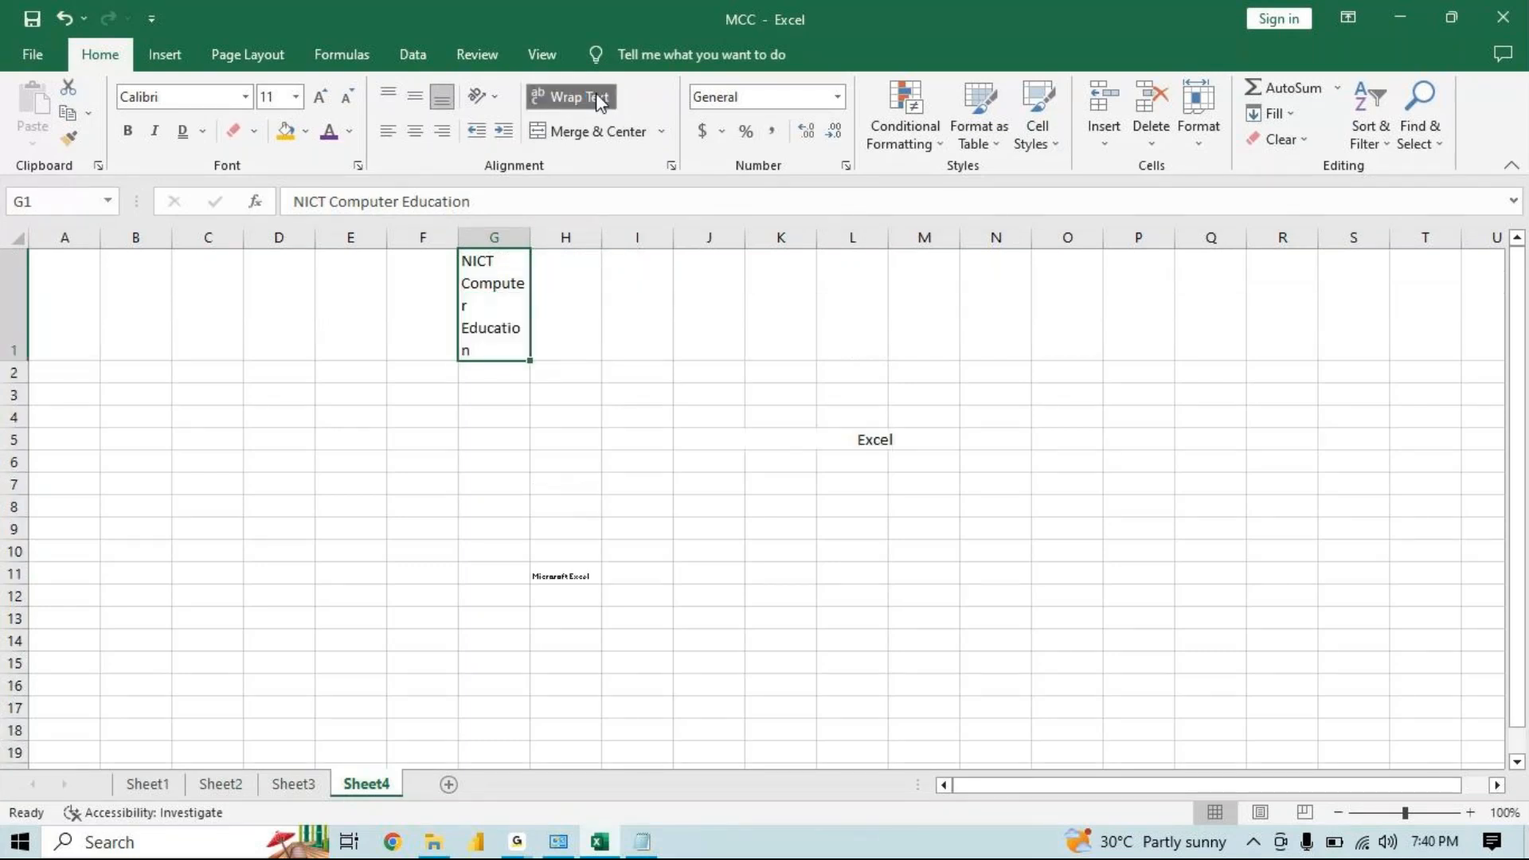
pyautogui.click(599, 98)
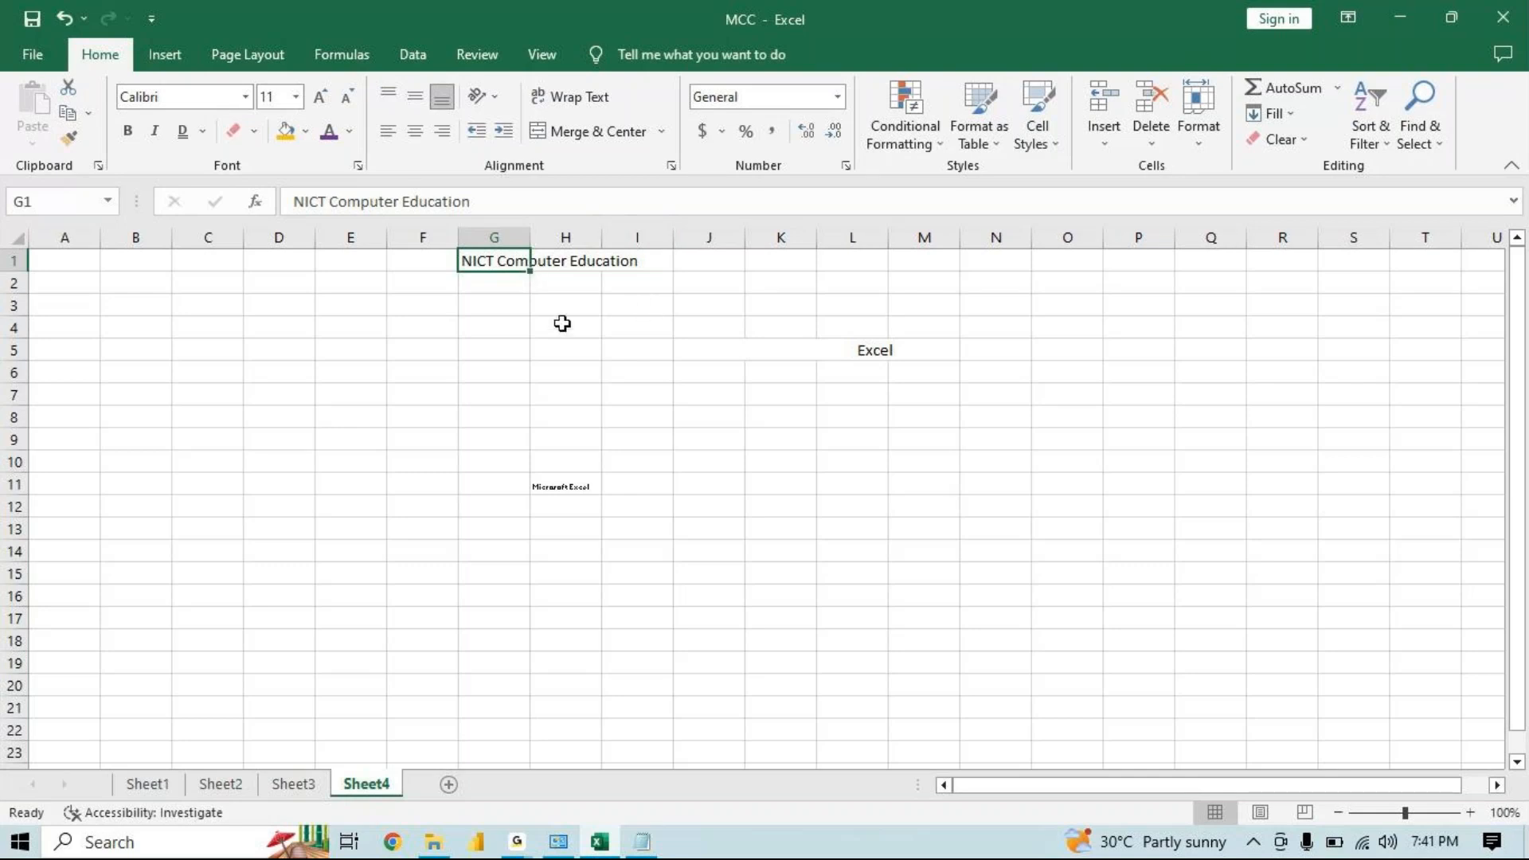
pyautogui.click(585, 108)
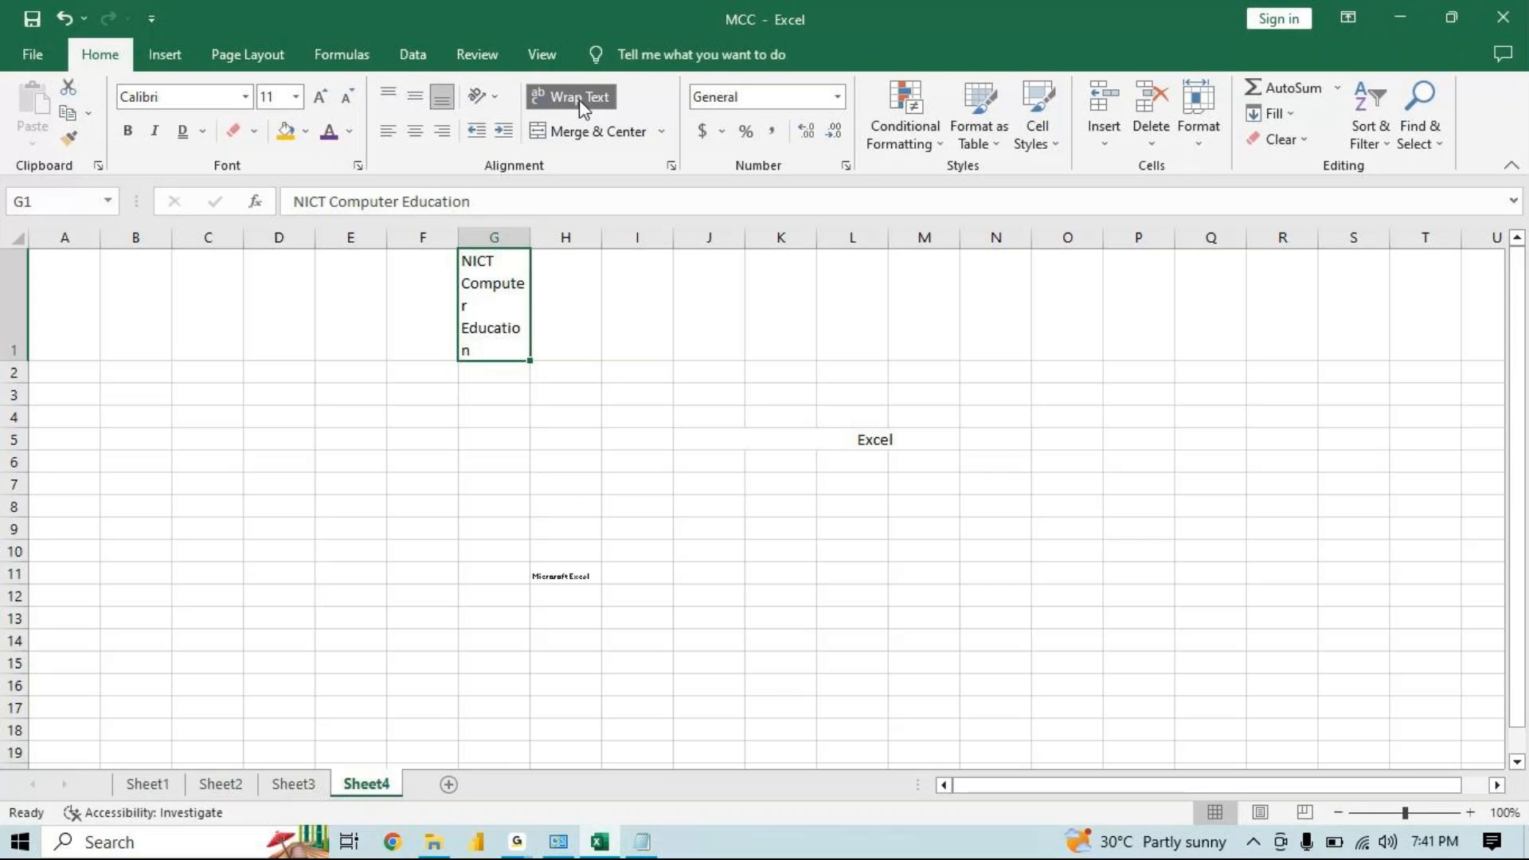
pyautogui.click(580, 99)
pyautogui.click(579, 98)
pyautogui.click(580, 98)
pyautogui.click(580, 99)
pyautogui.click(788, 584)
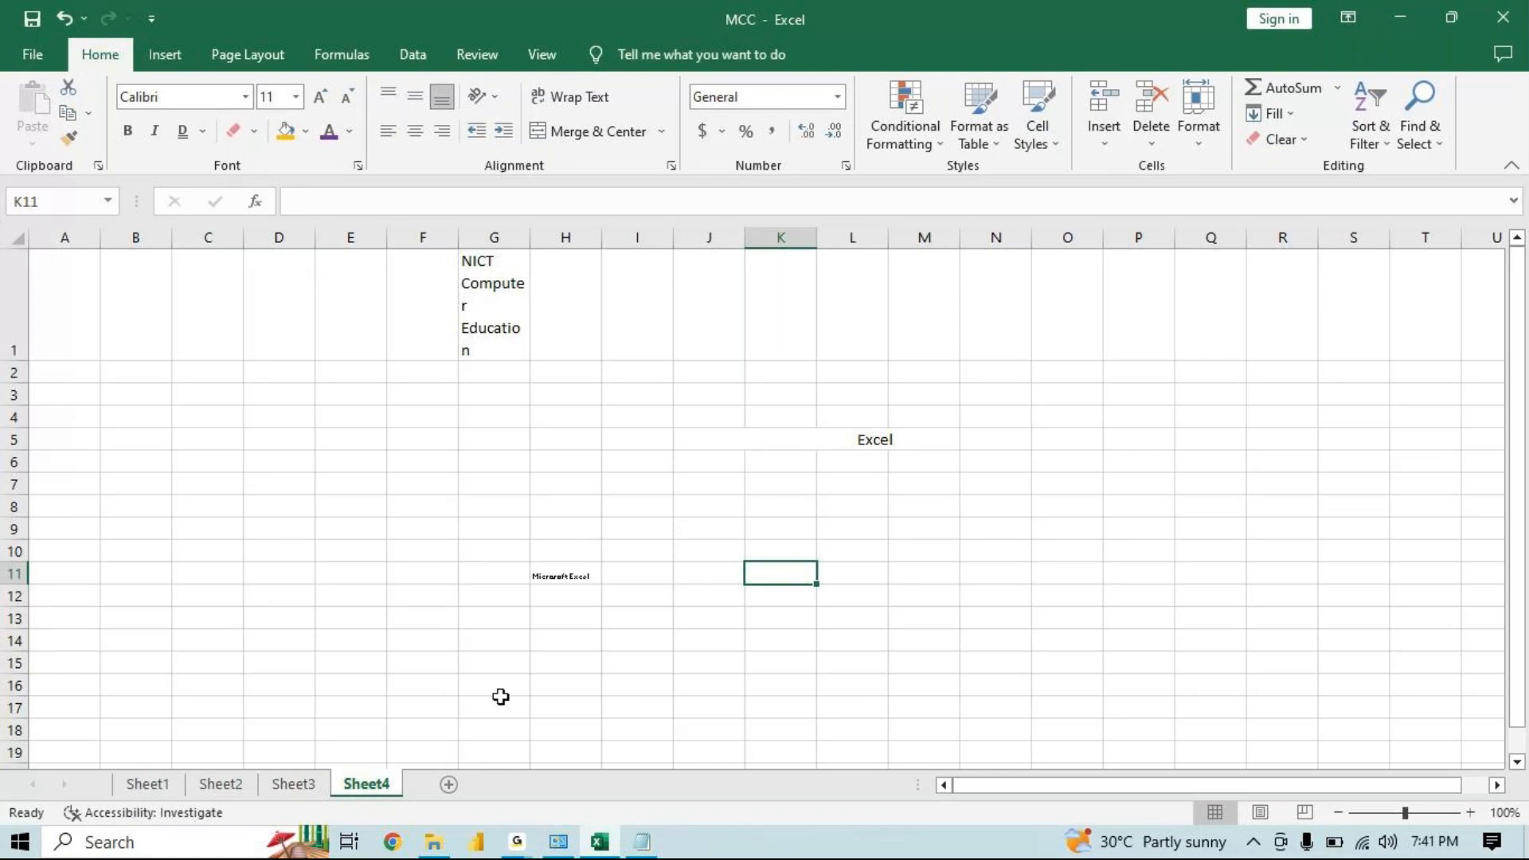
pyautogui.click(1517, 762)
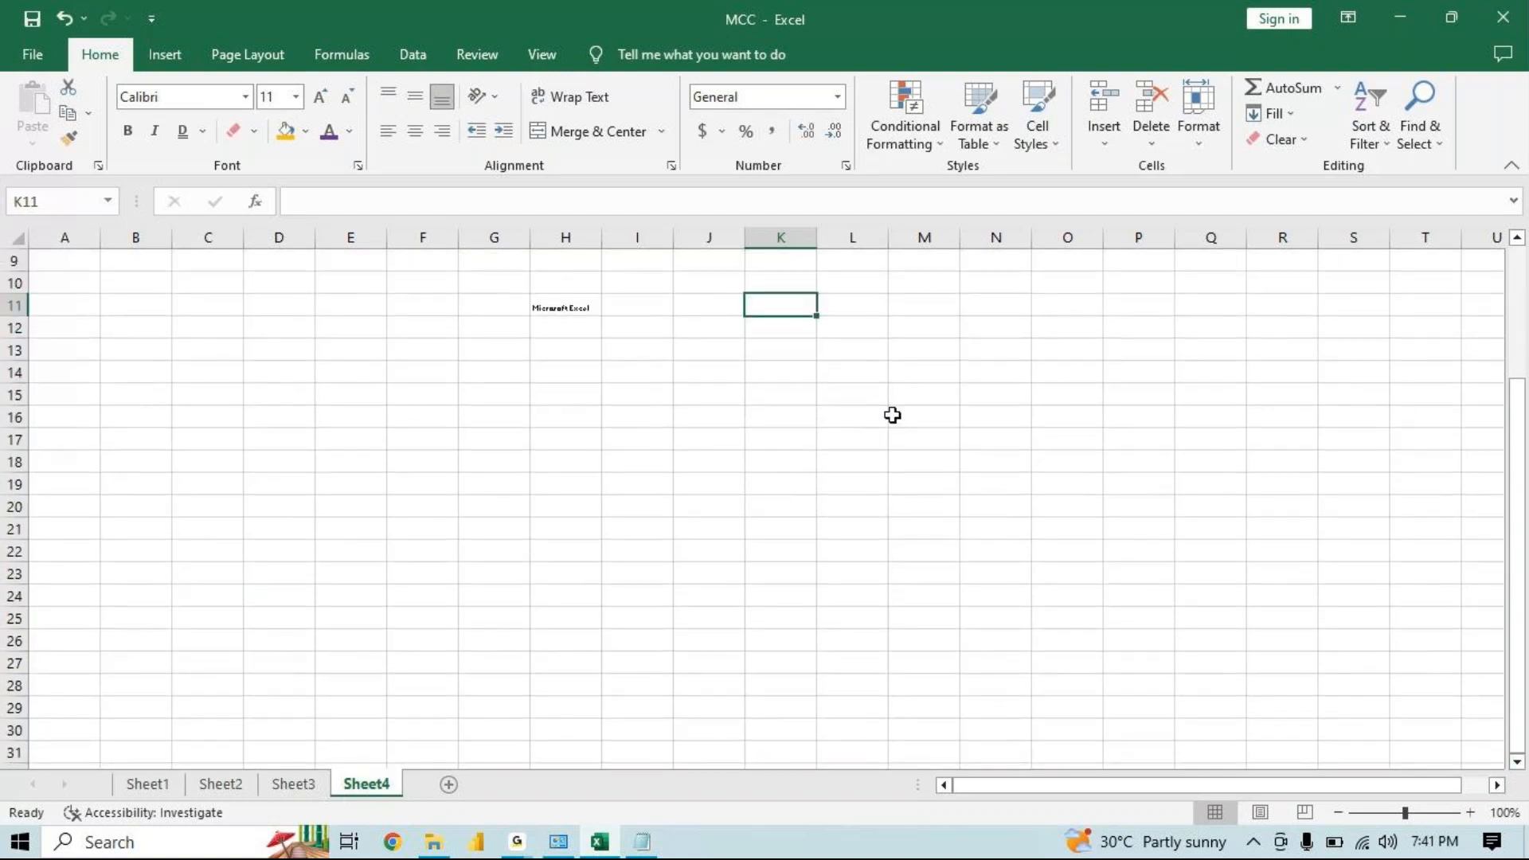
pyautogui.click(590, 441)
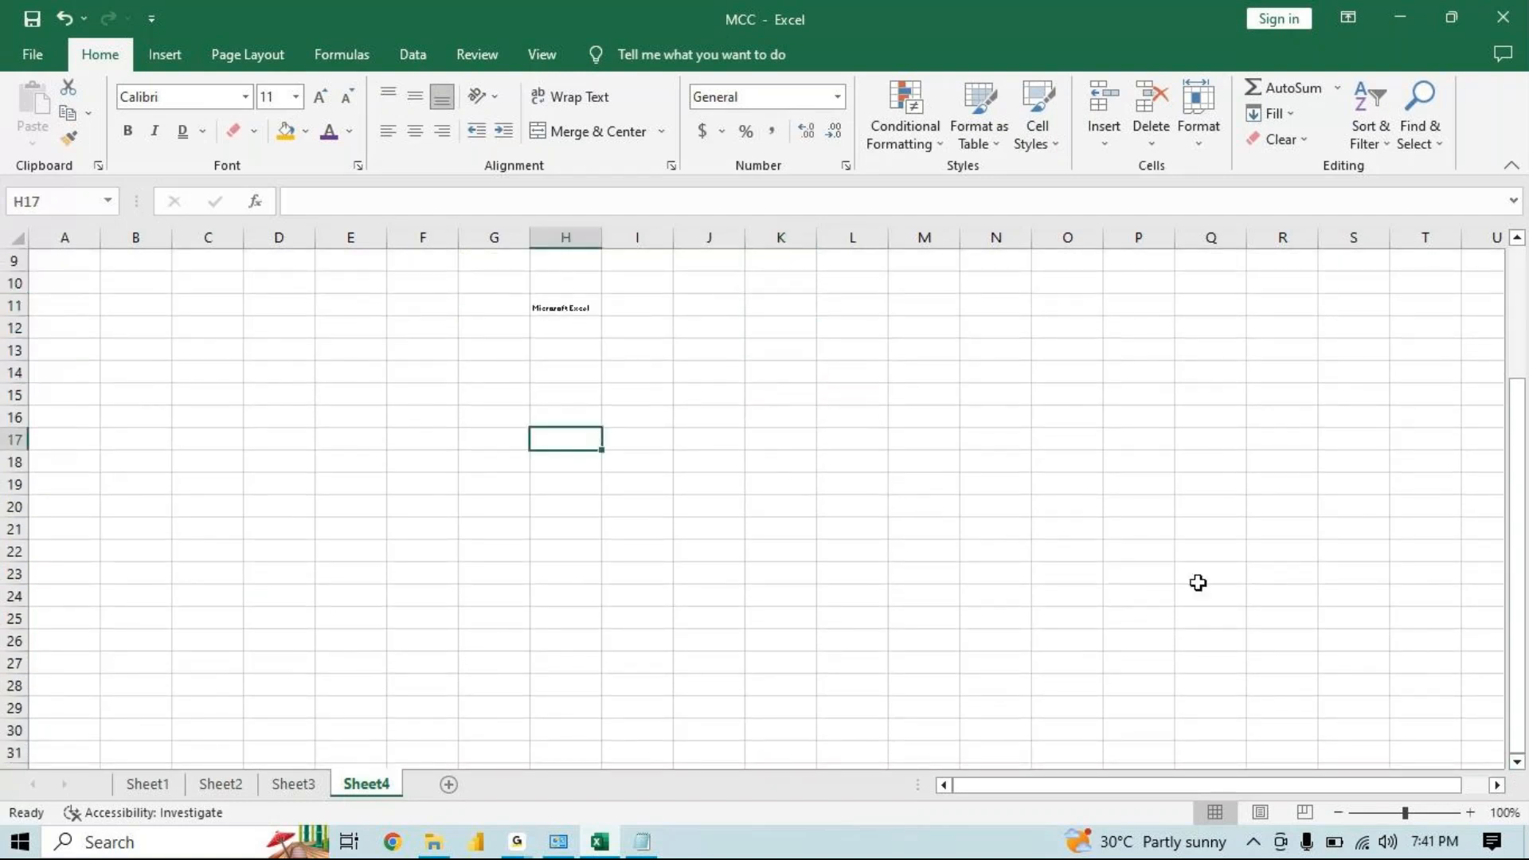
pyautogui.click(1457, 812)
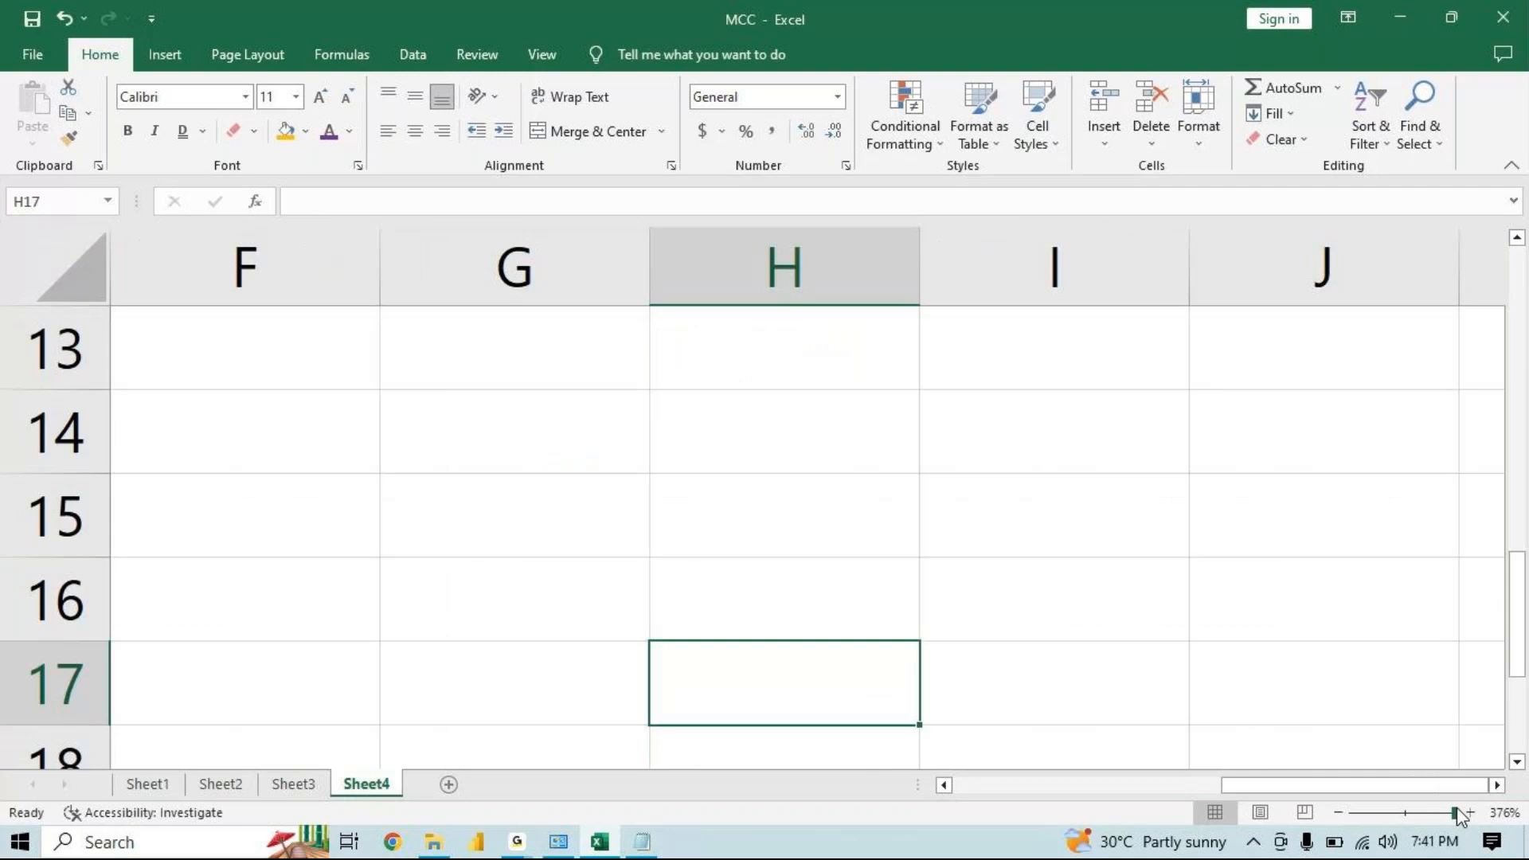
pyautogui.click(469, 426)
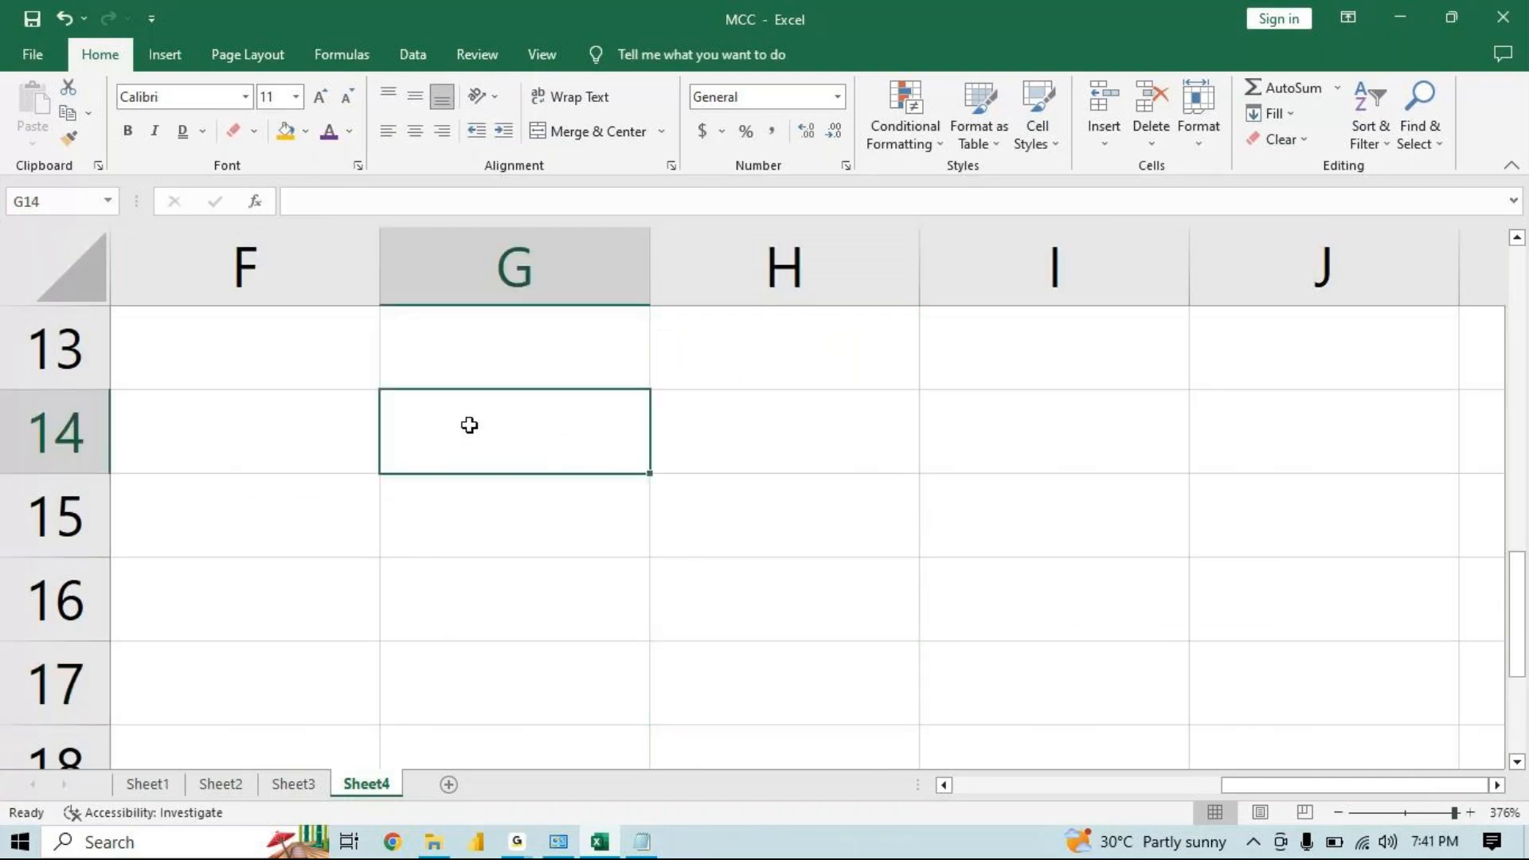
pyautogui.moveTo(470, 425); pyautogui.dragTo(814, 429)
pyautogui.click(662, 131)
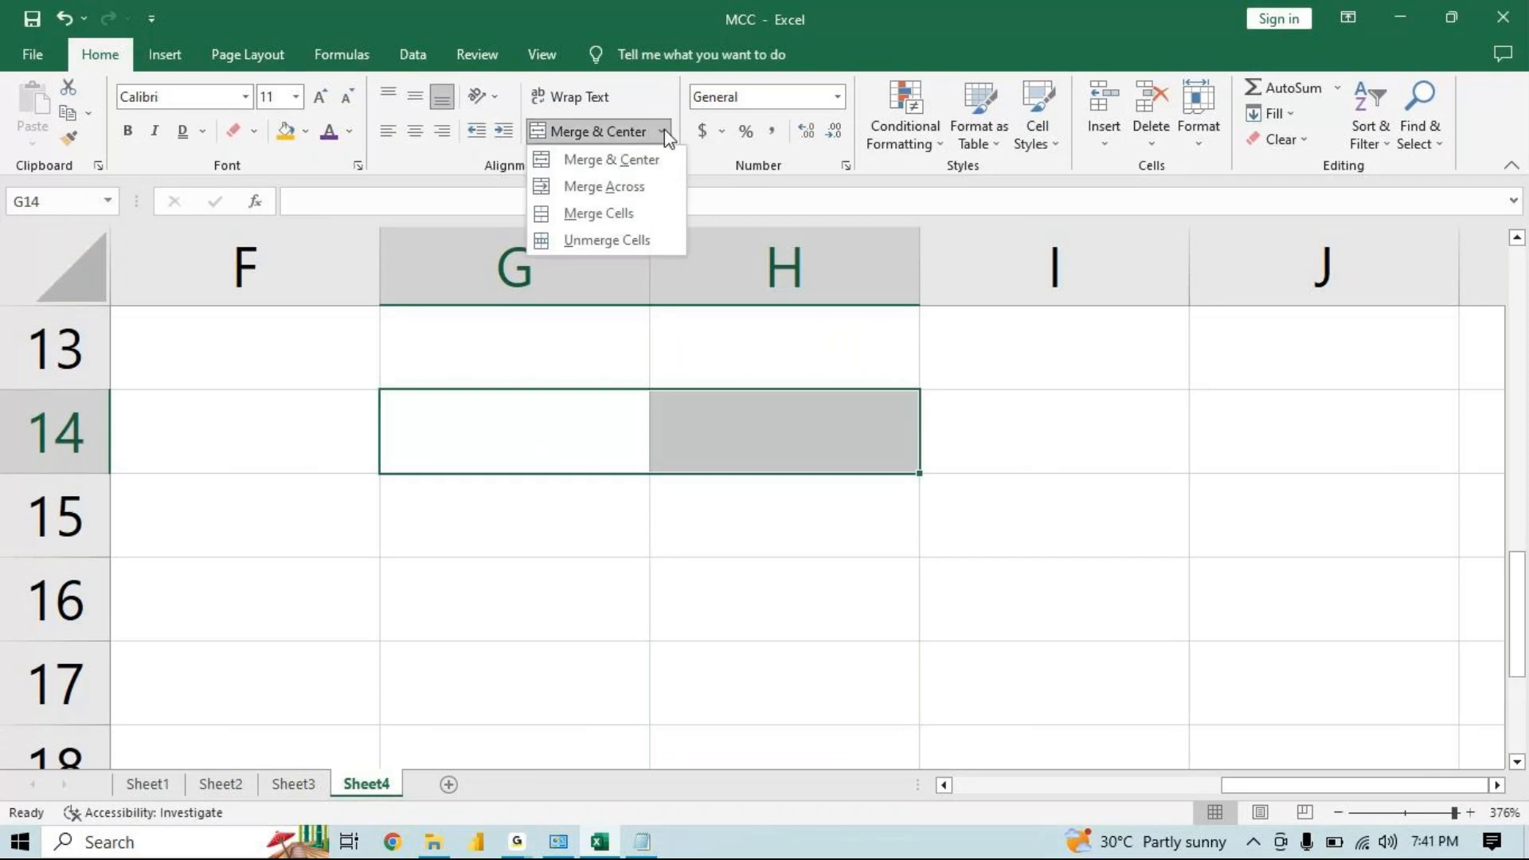
pyautogui.click(664, 129)
pyautogui.click(664, 129)
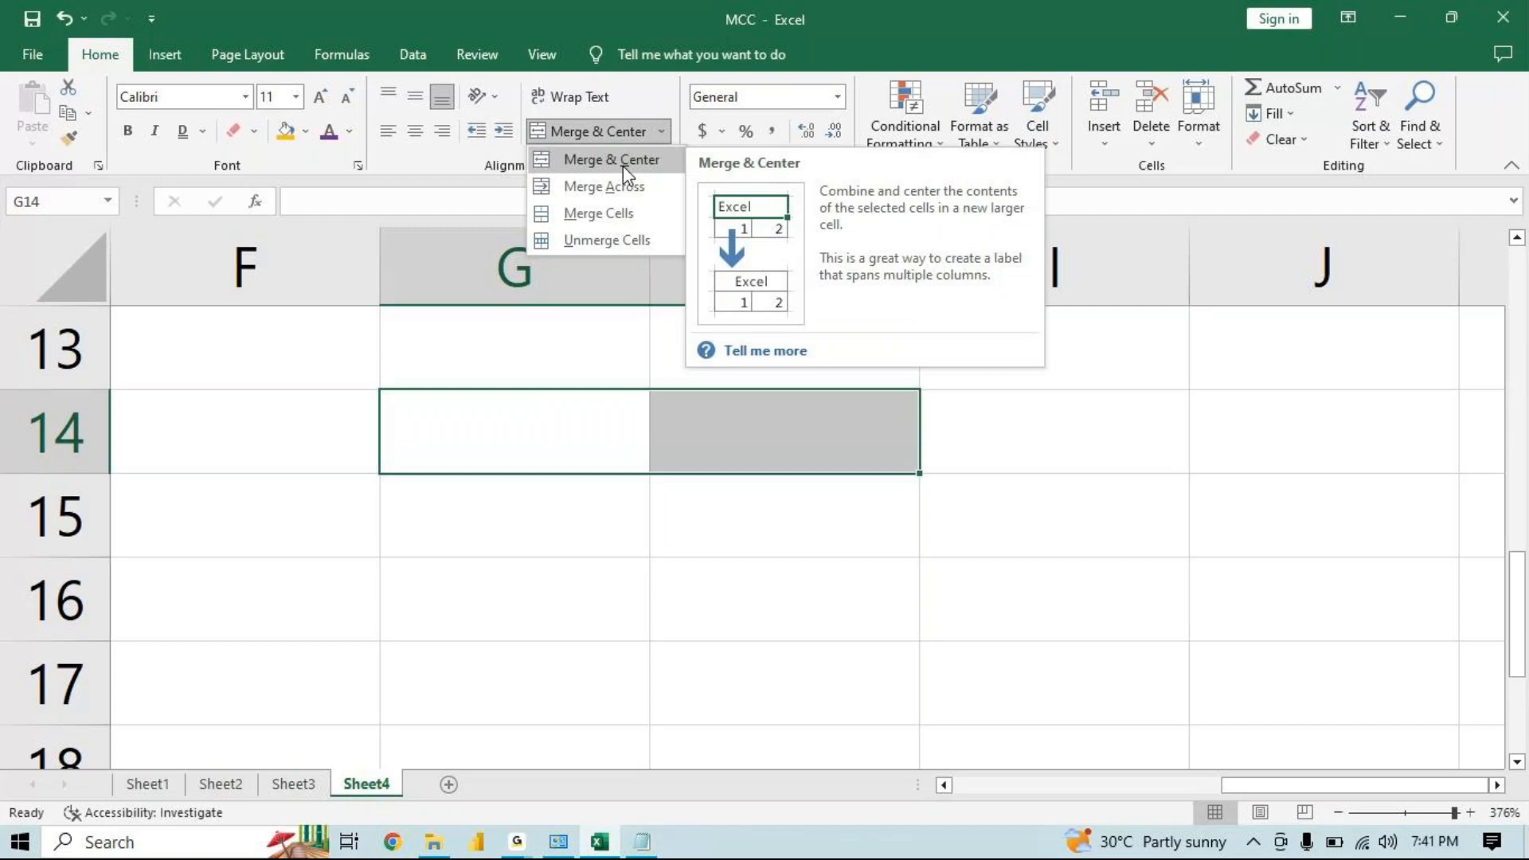
pyautogui.click(574, 440)
pyautogui.click(575, 442)
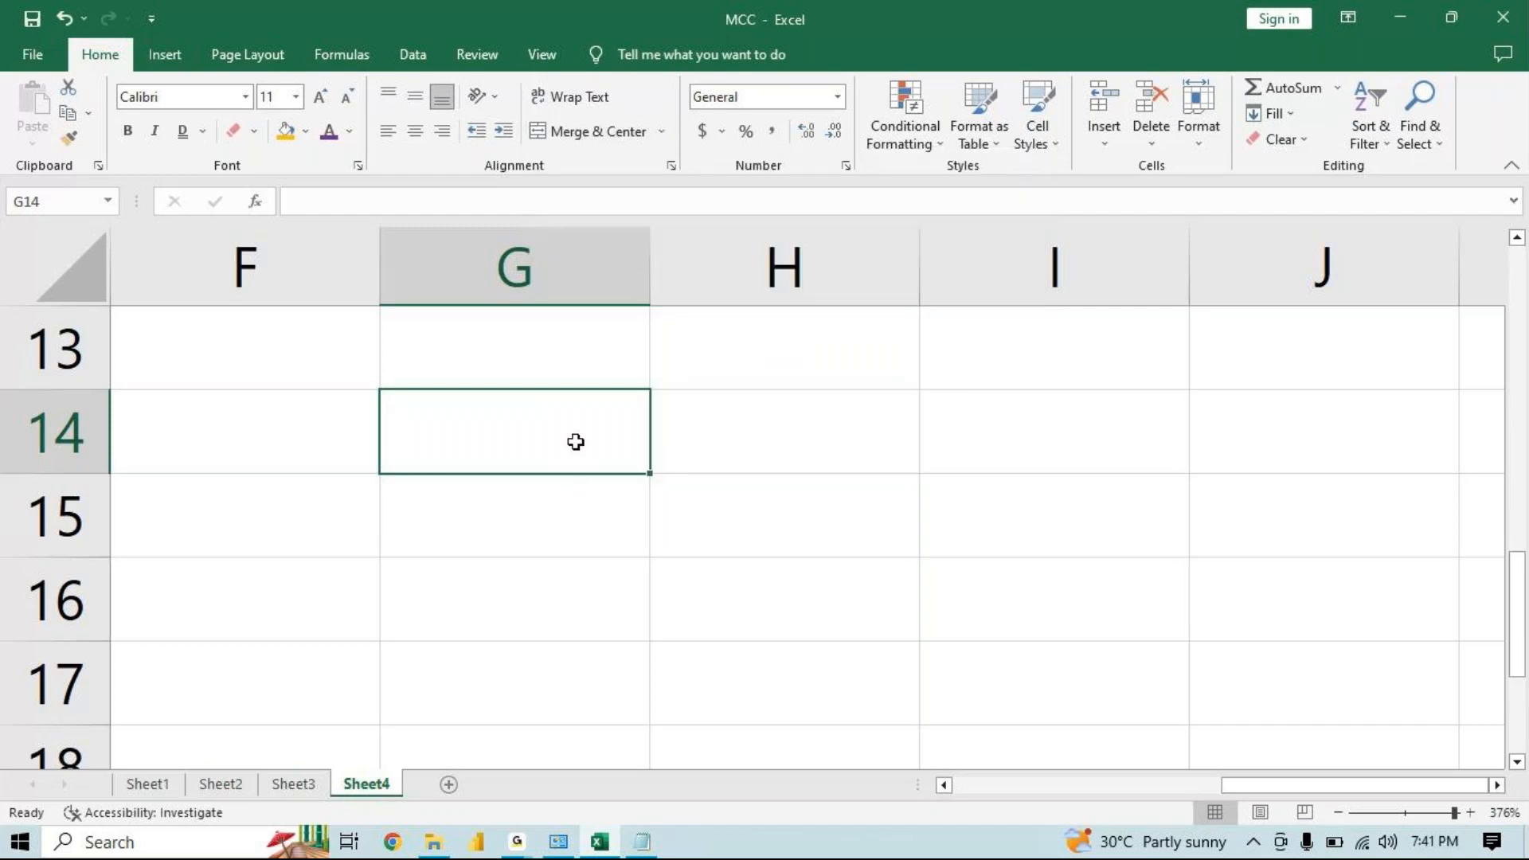
# Enter Excel in cell G14
pyautogui.write('Excel')
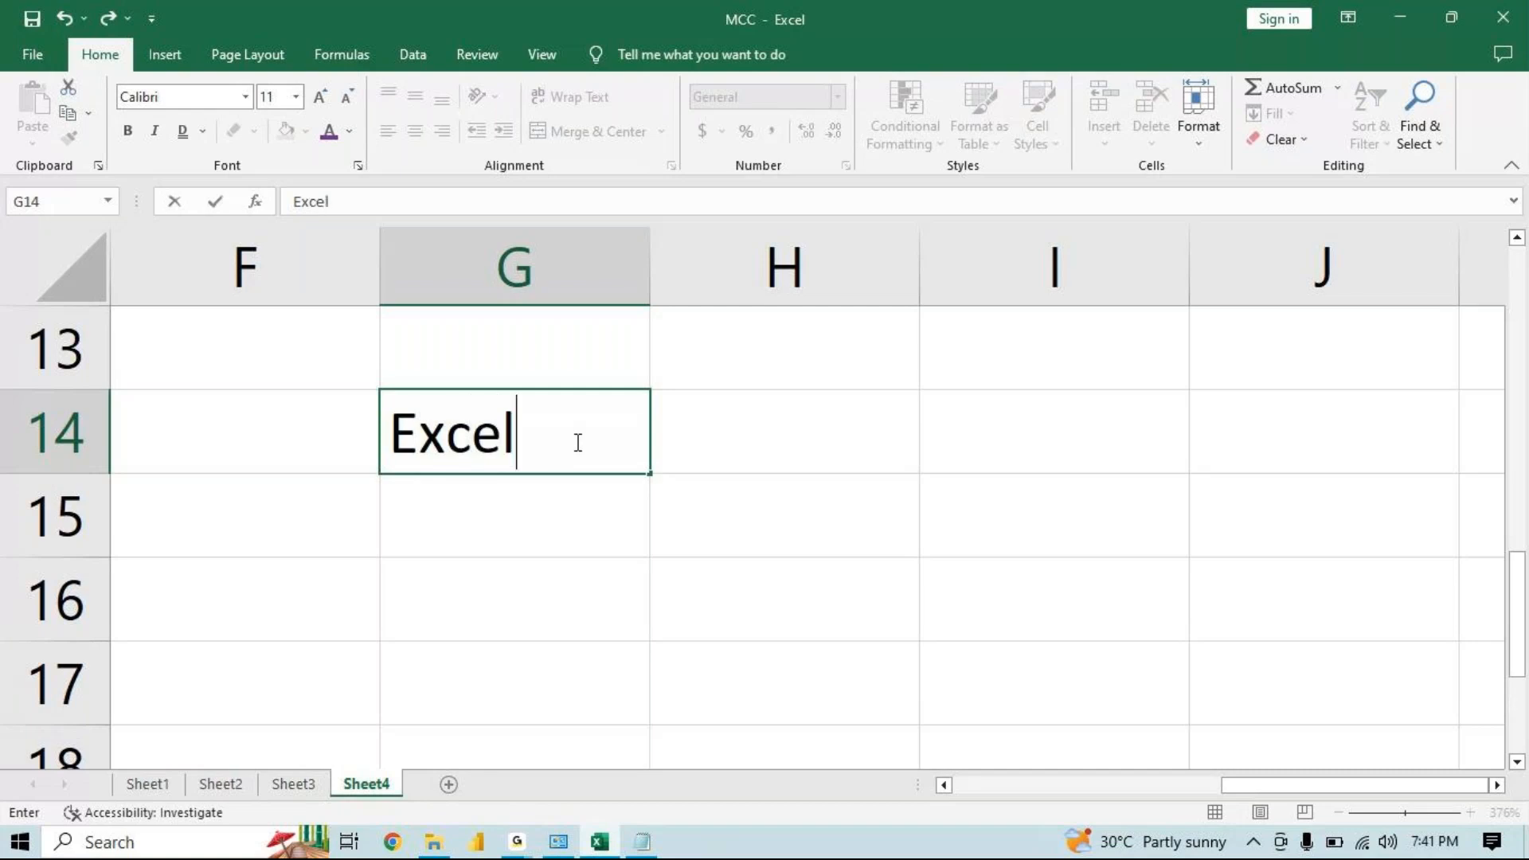
pyautogui.press('Return')
# Merge and center the Excel label across G14:H14
pyautogui.moveTo(566, 451); pyautogui.dragTo(715, 448)
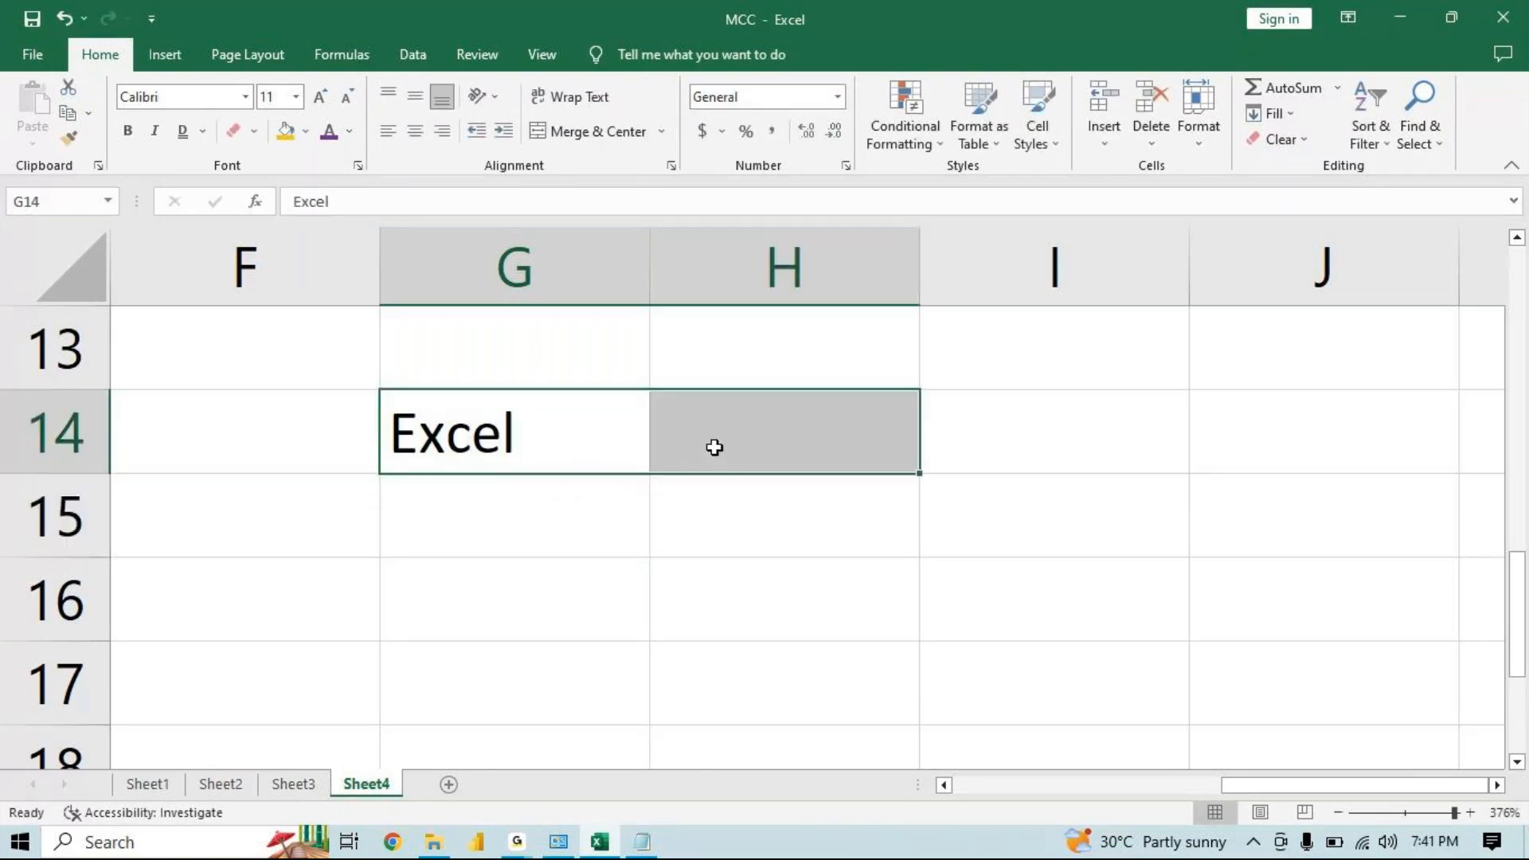
pyautogui.click(662, 133)
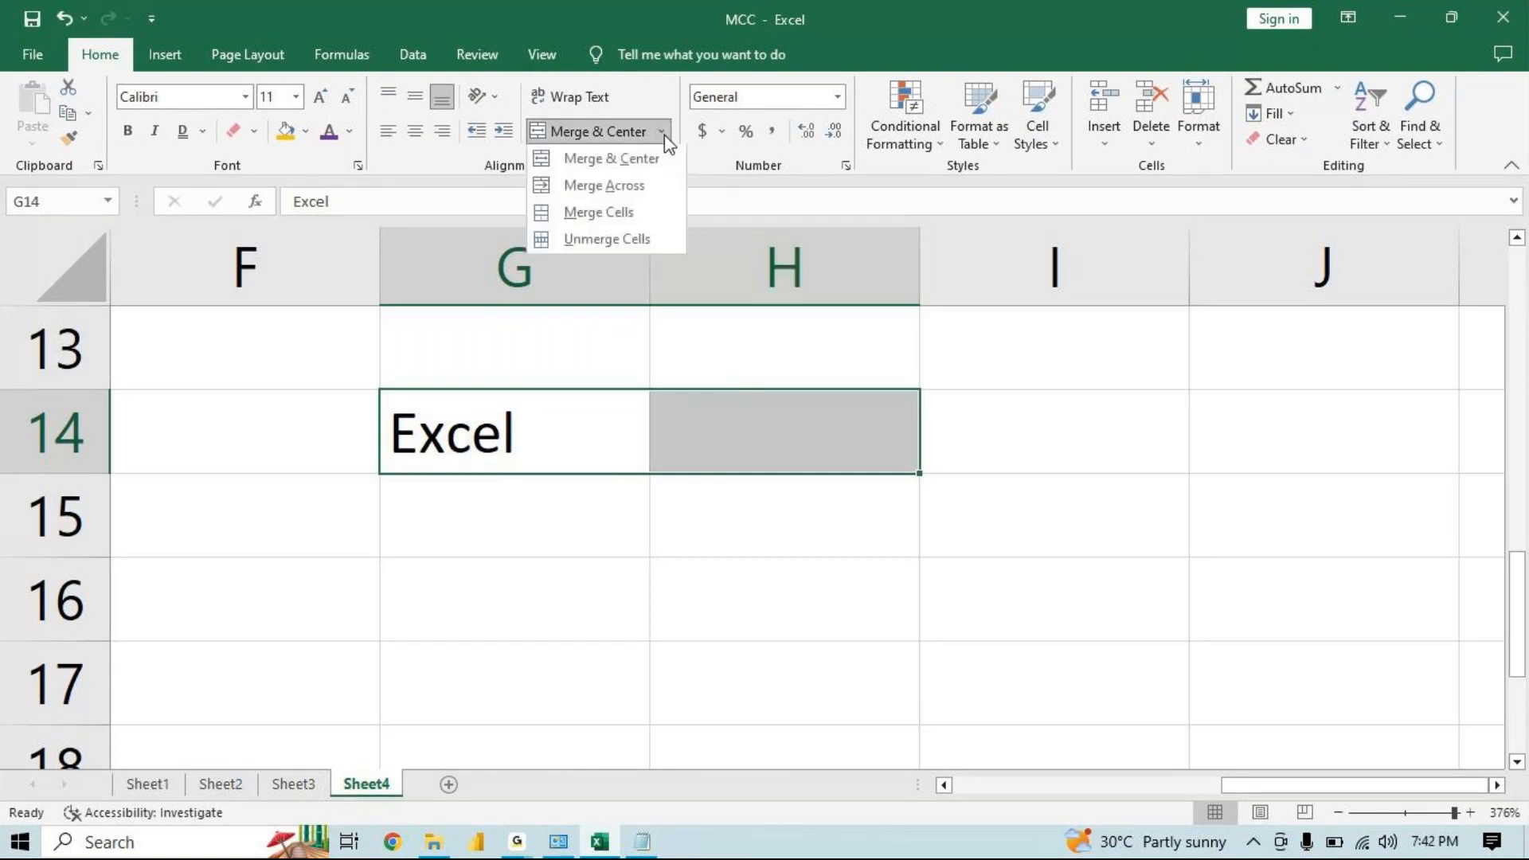
pyautogui.click(661, 166)
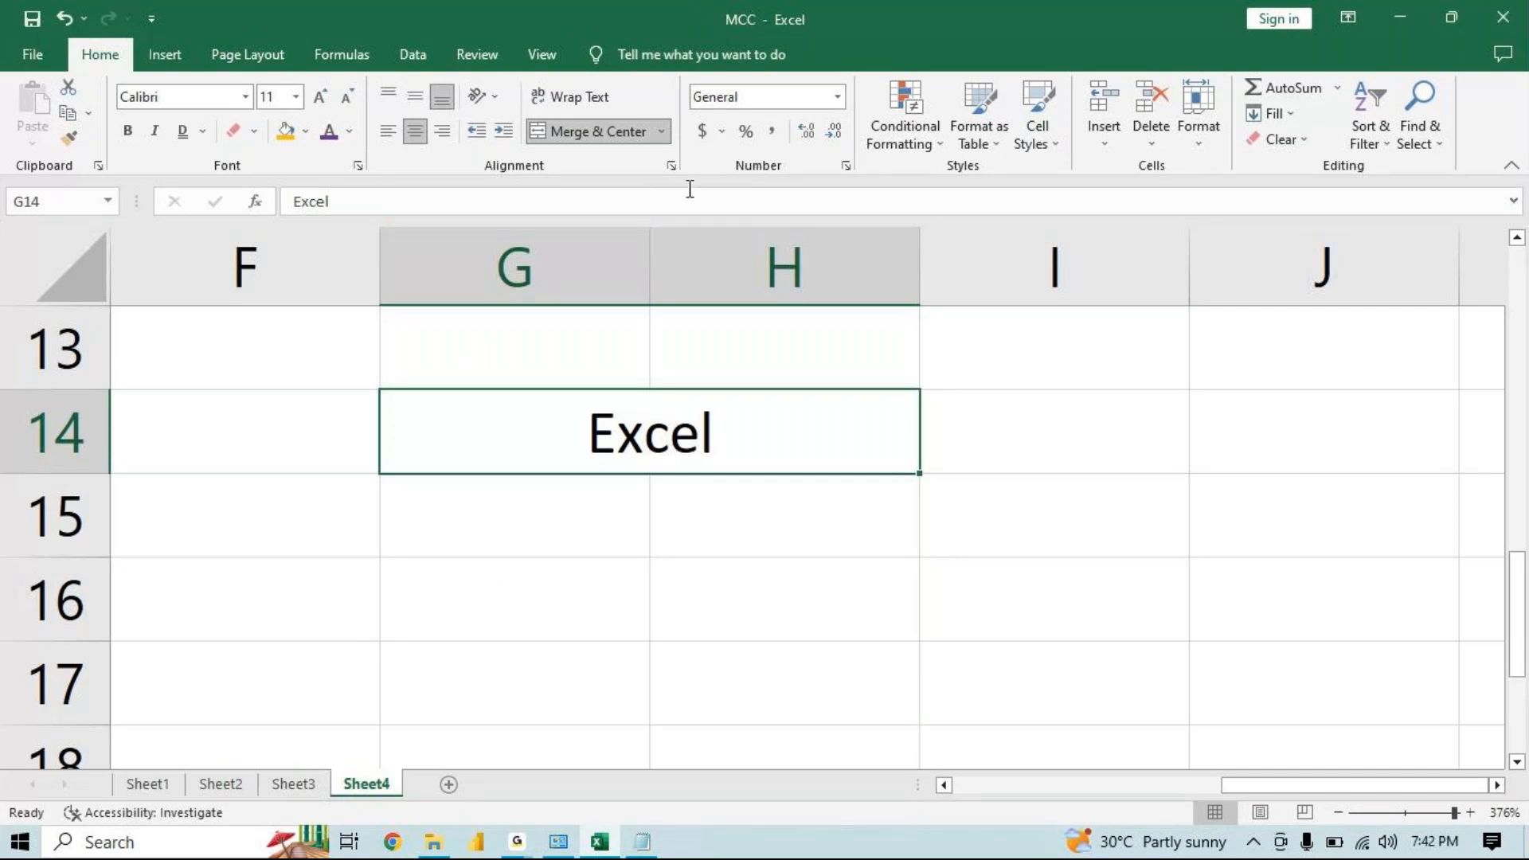
# Try Merge & Center on G16:H18 and toggle it off again
pyautogui.click(661, 131)
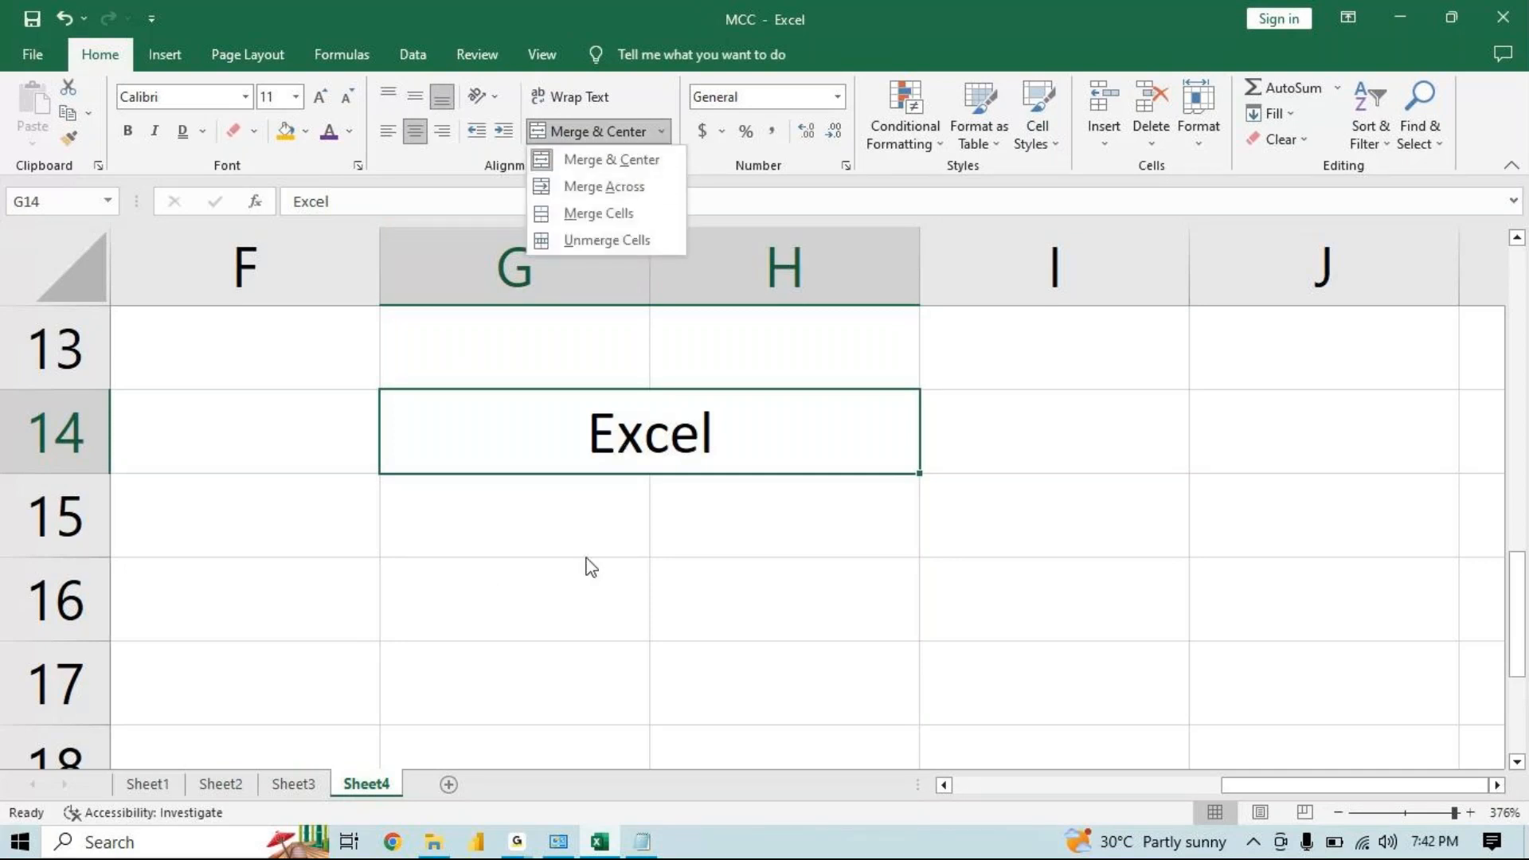
pyautogui.click(571, 624)
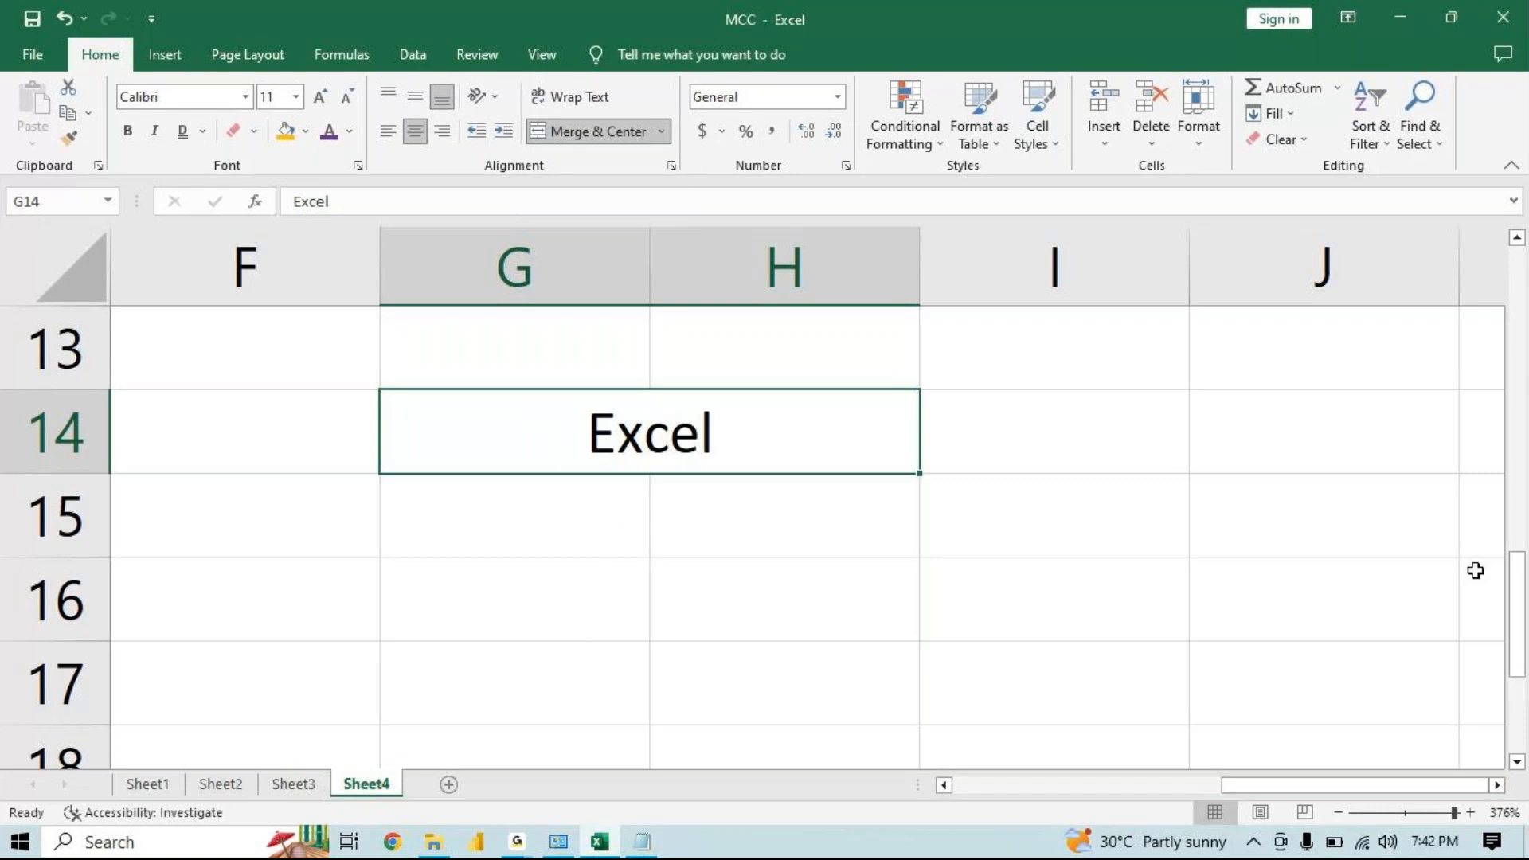
pyautogui.moveTo(1519, 587); pyautogui.dragTo(1519, 613)
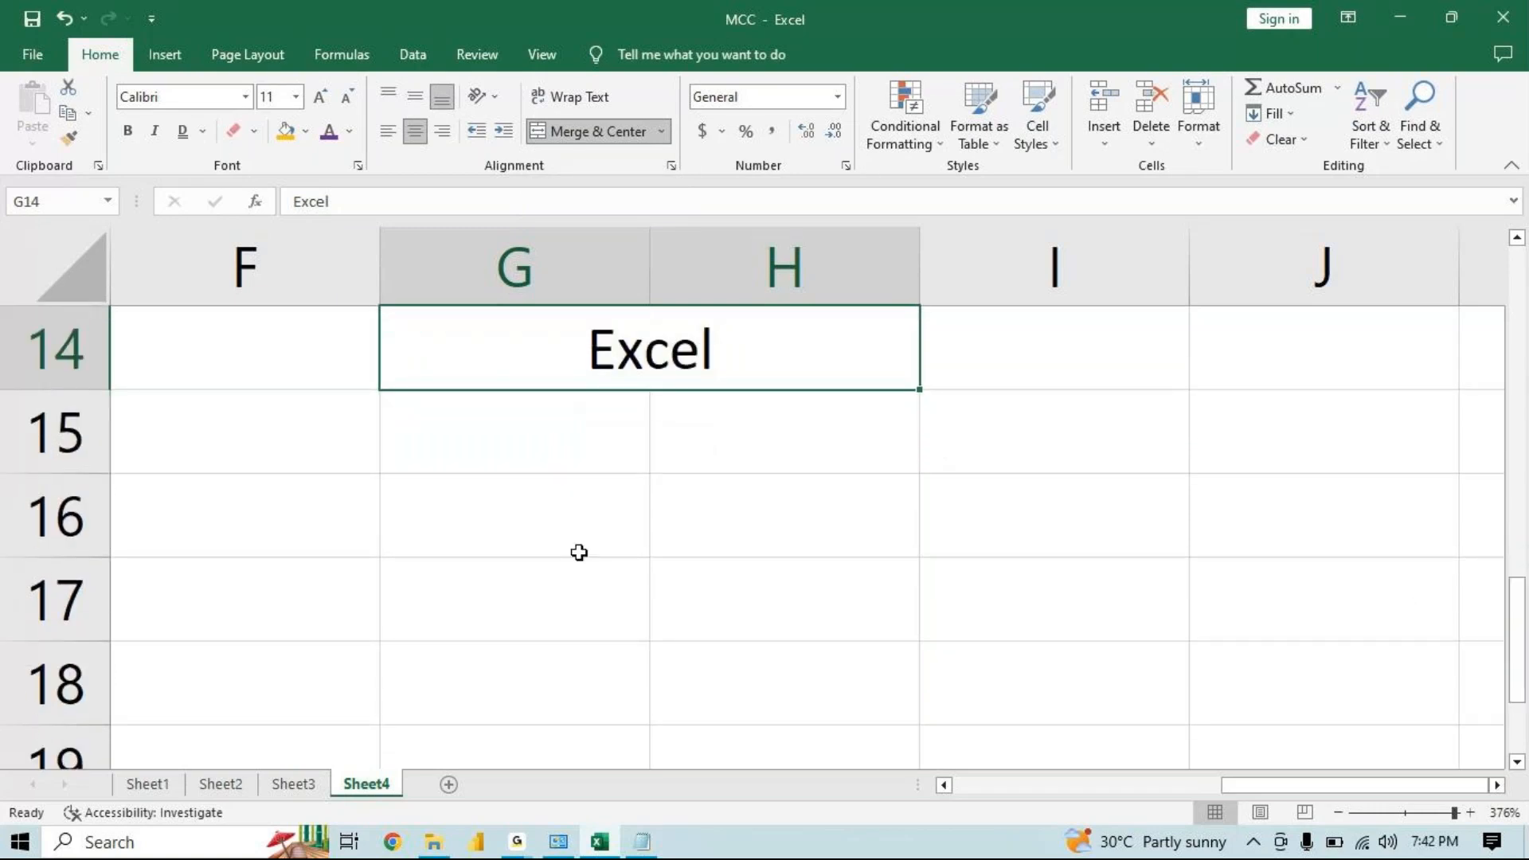
pyautogui.moveTo(577, 553); pyautogui.dragTo(818, 525)
pyautogui.moveTo(556, 614); pyautogui.dragTo(719, 616)
pyautogui.moveTo(535, 665); pyautogui.dragTo(753, 695)
pyautogui.moveTo(510, 510); pyautogui.dragTo(720, 686)
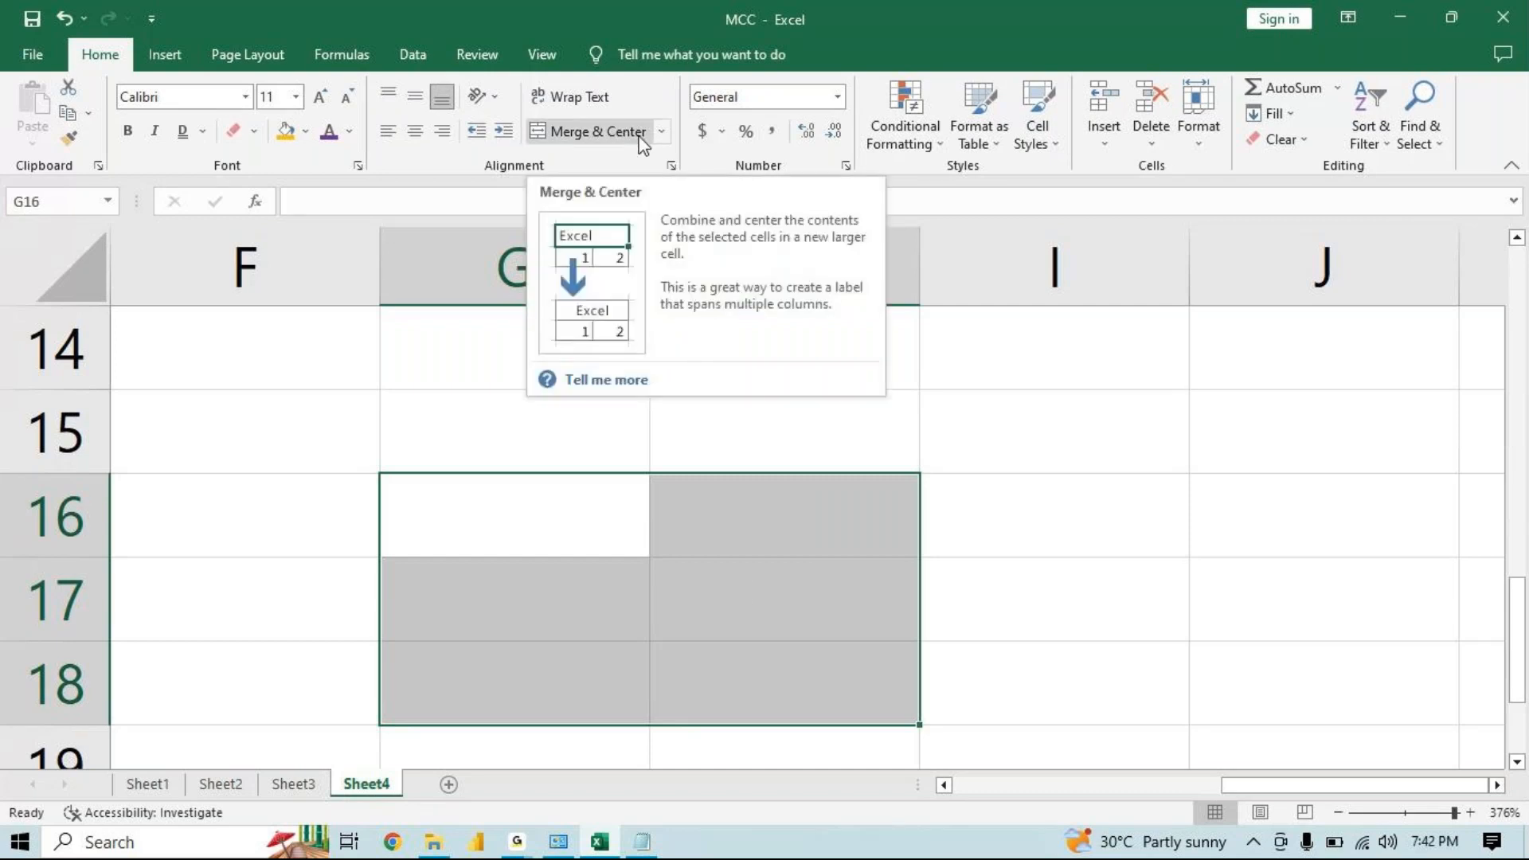
pyautogui.click(597, 132)
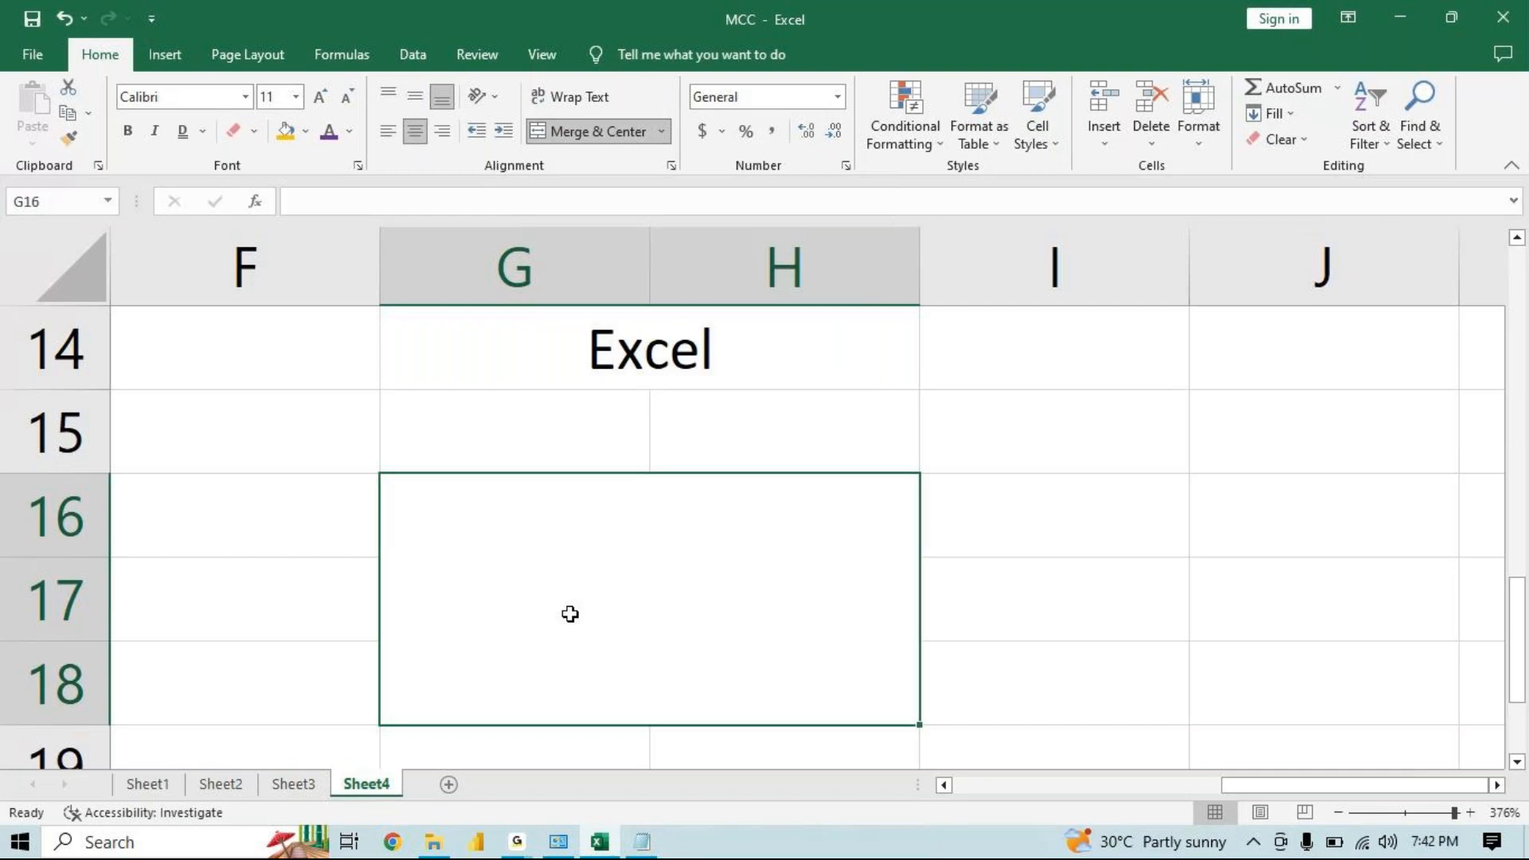
pyautogui.click(626, 142)
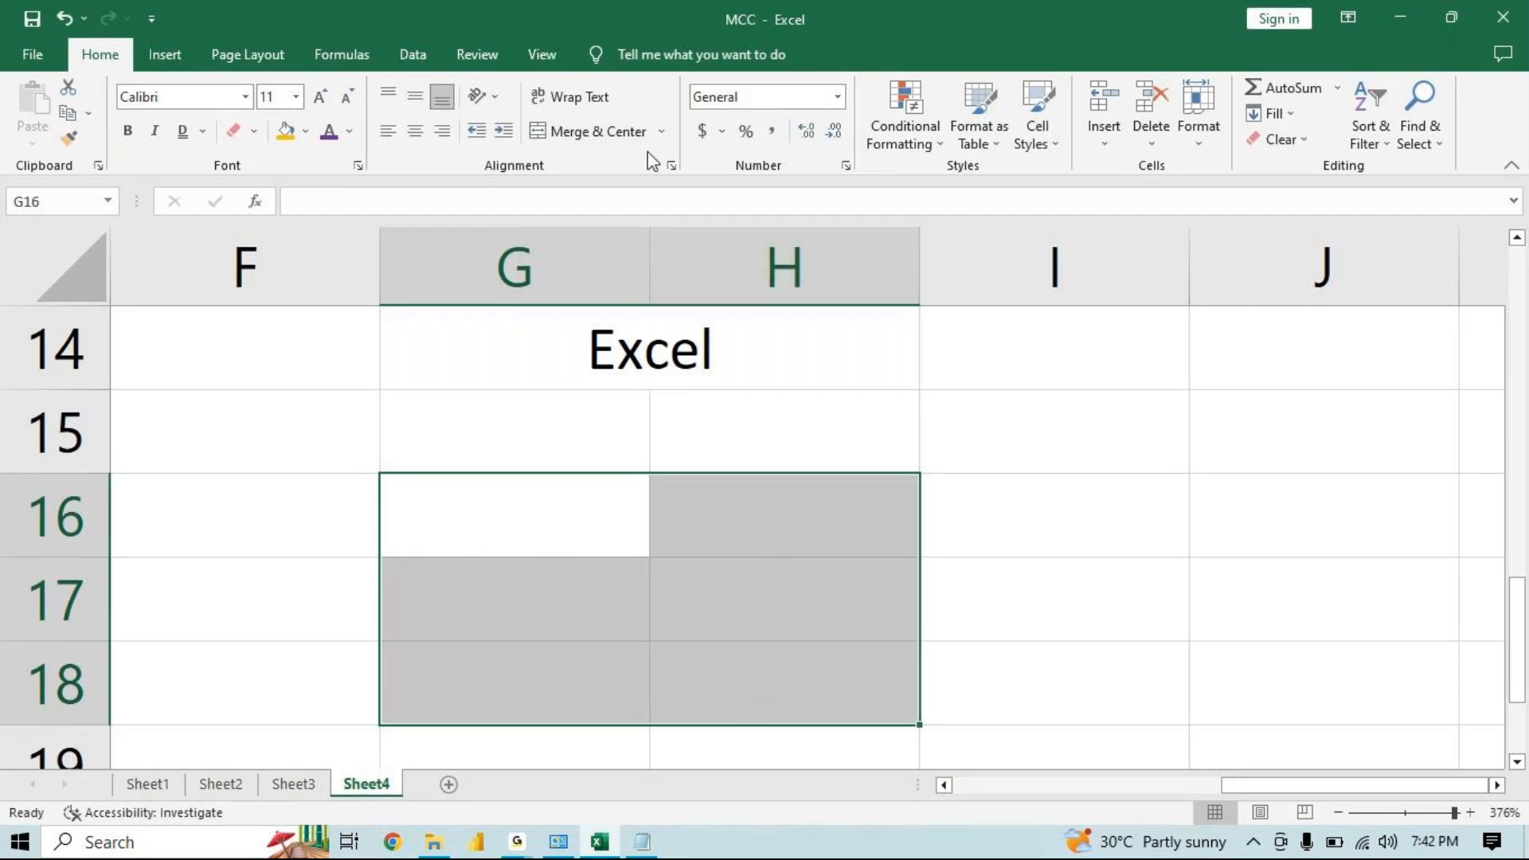
# Apply Merge Across to G16:H18 and step through the merged rows
pyautogui.click(662, 132)
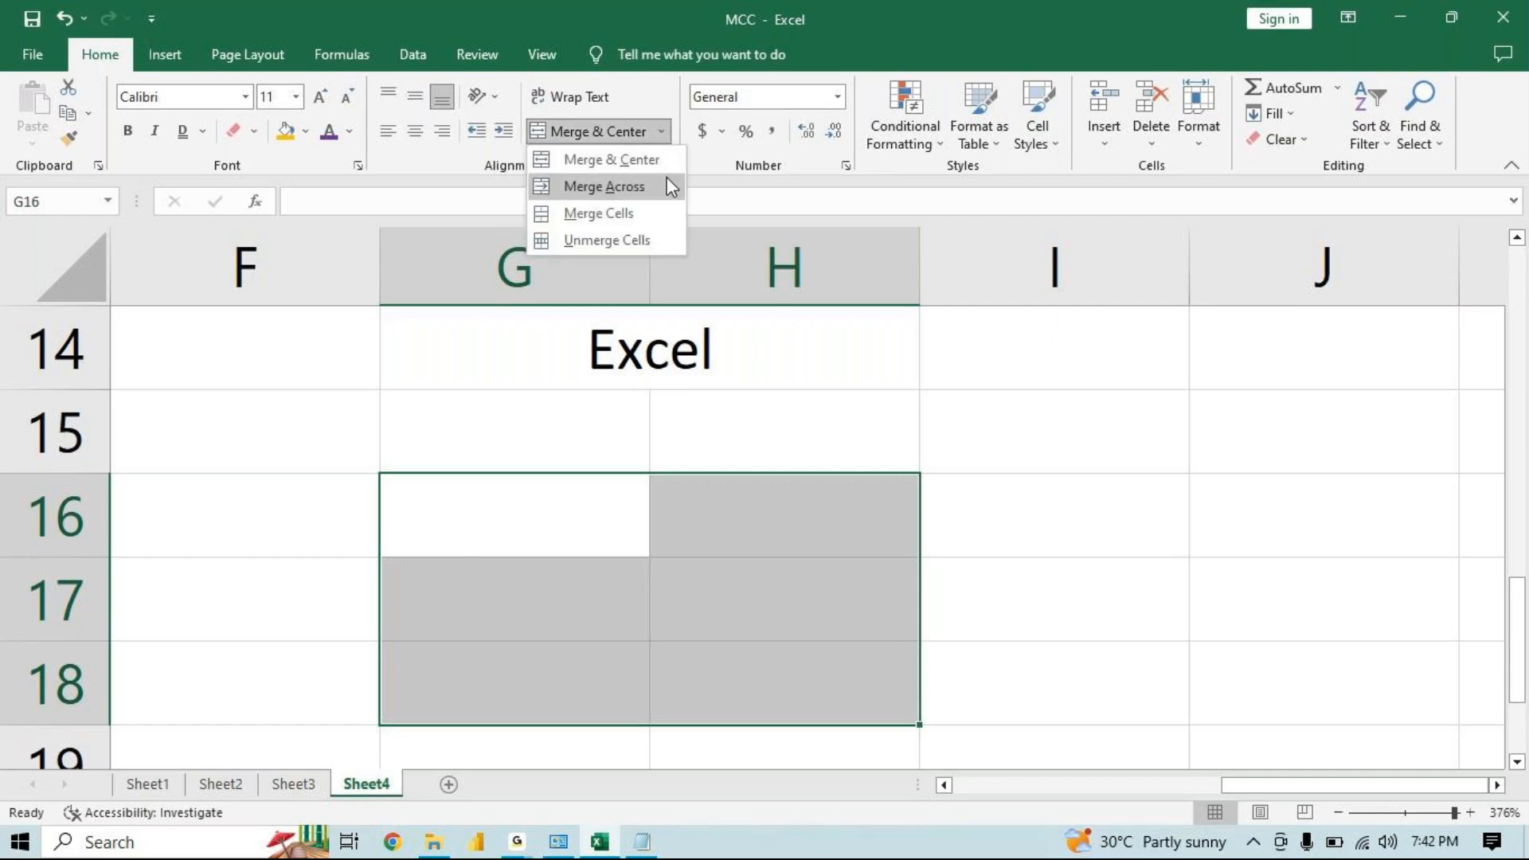
pyautogui.click(666, 182)
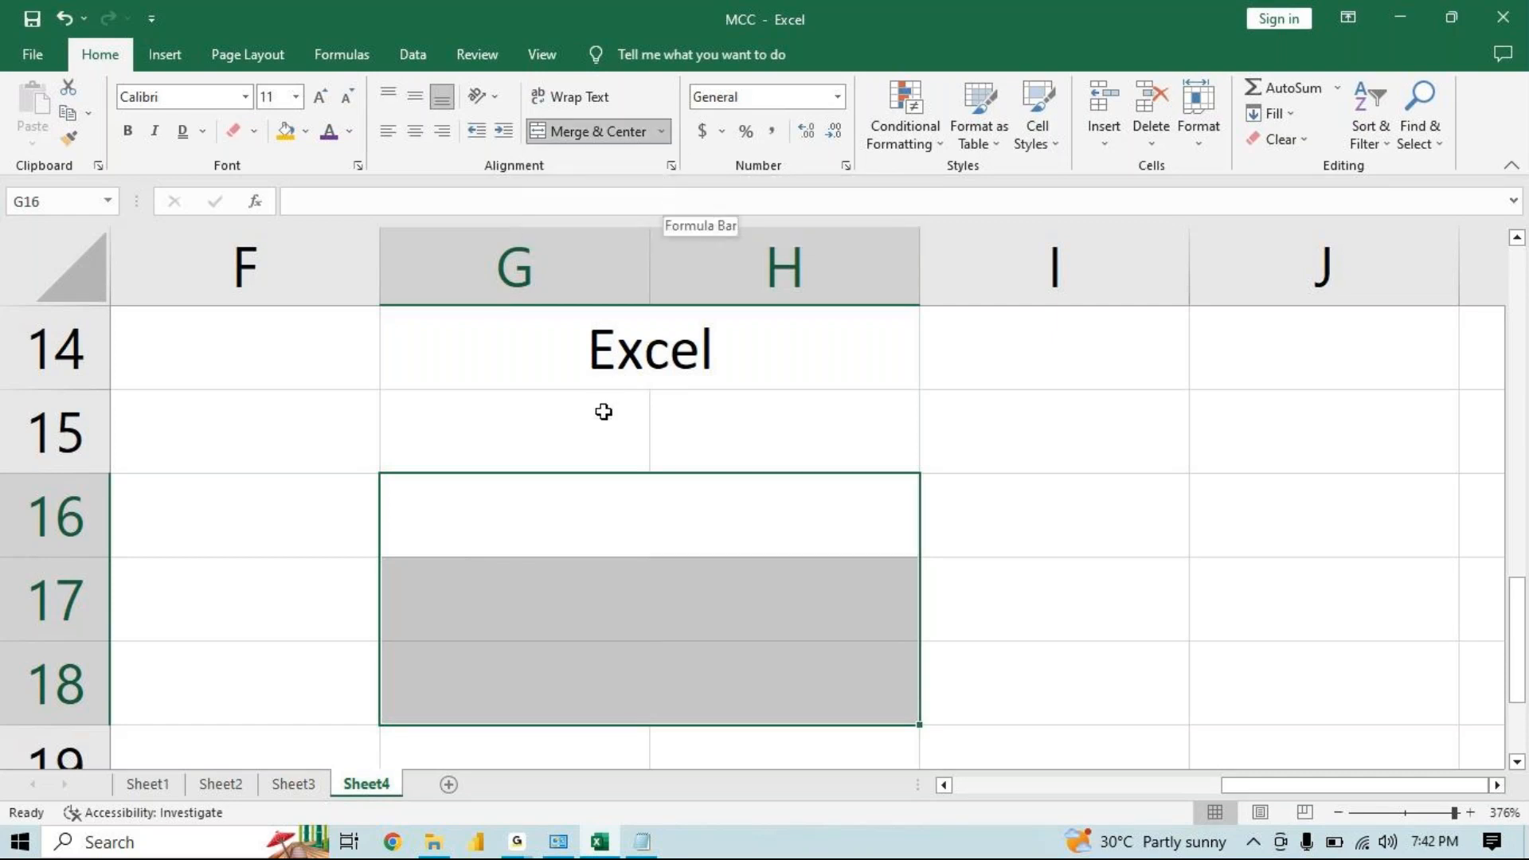
pyautogui.click(604, 488)
pyautogui.press('Down')
pyautogui.press('Down')
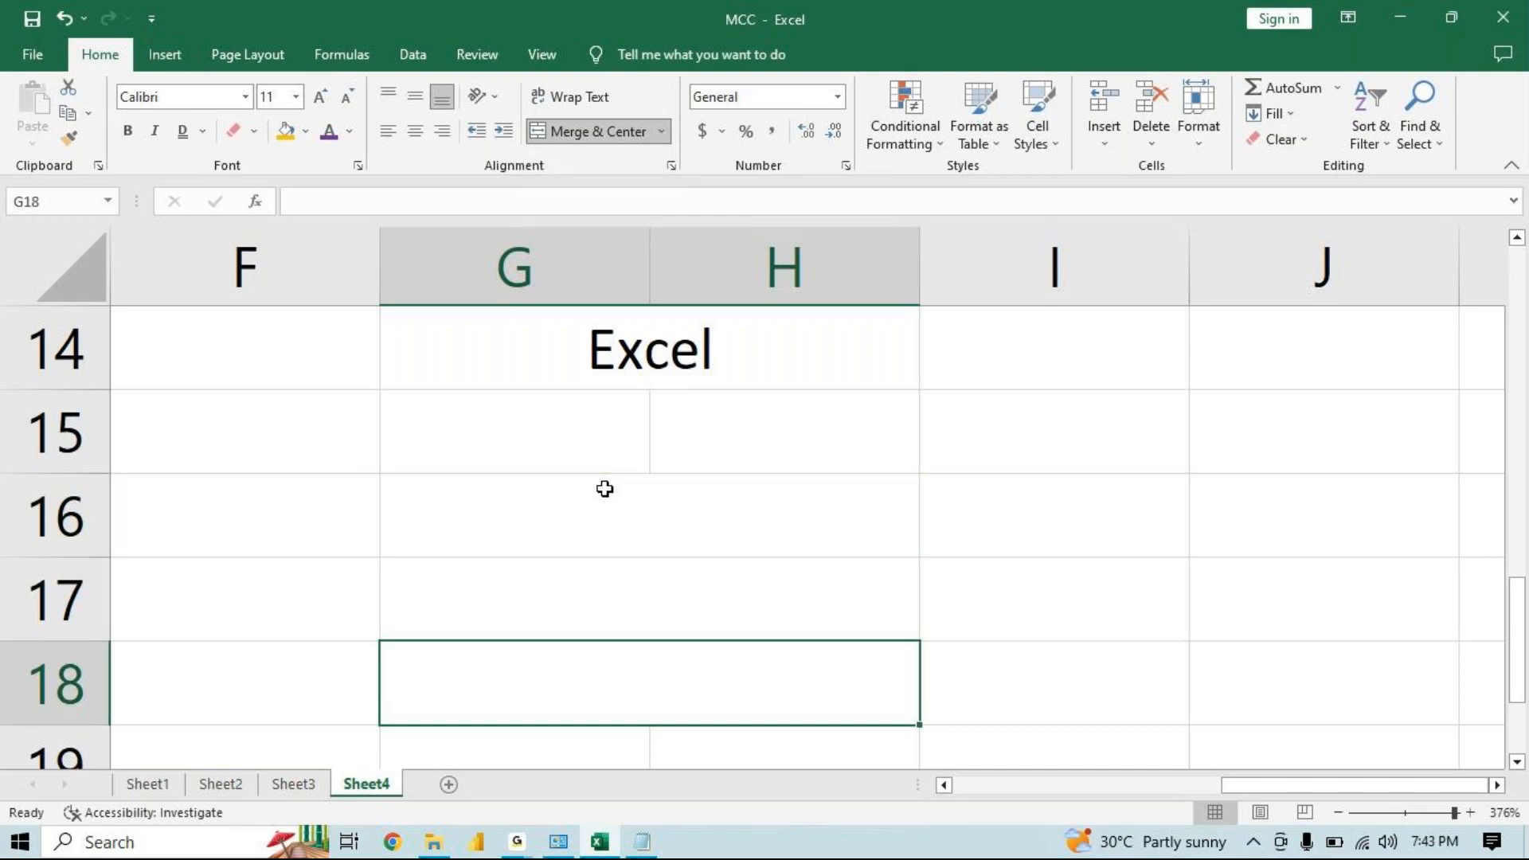
pyautogui.click(604, 488)
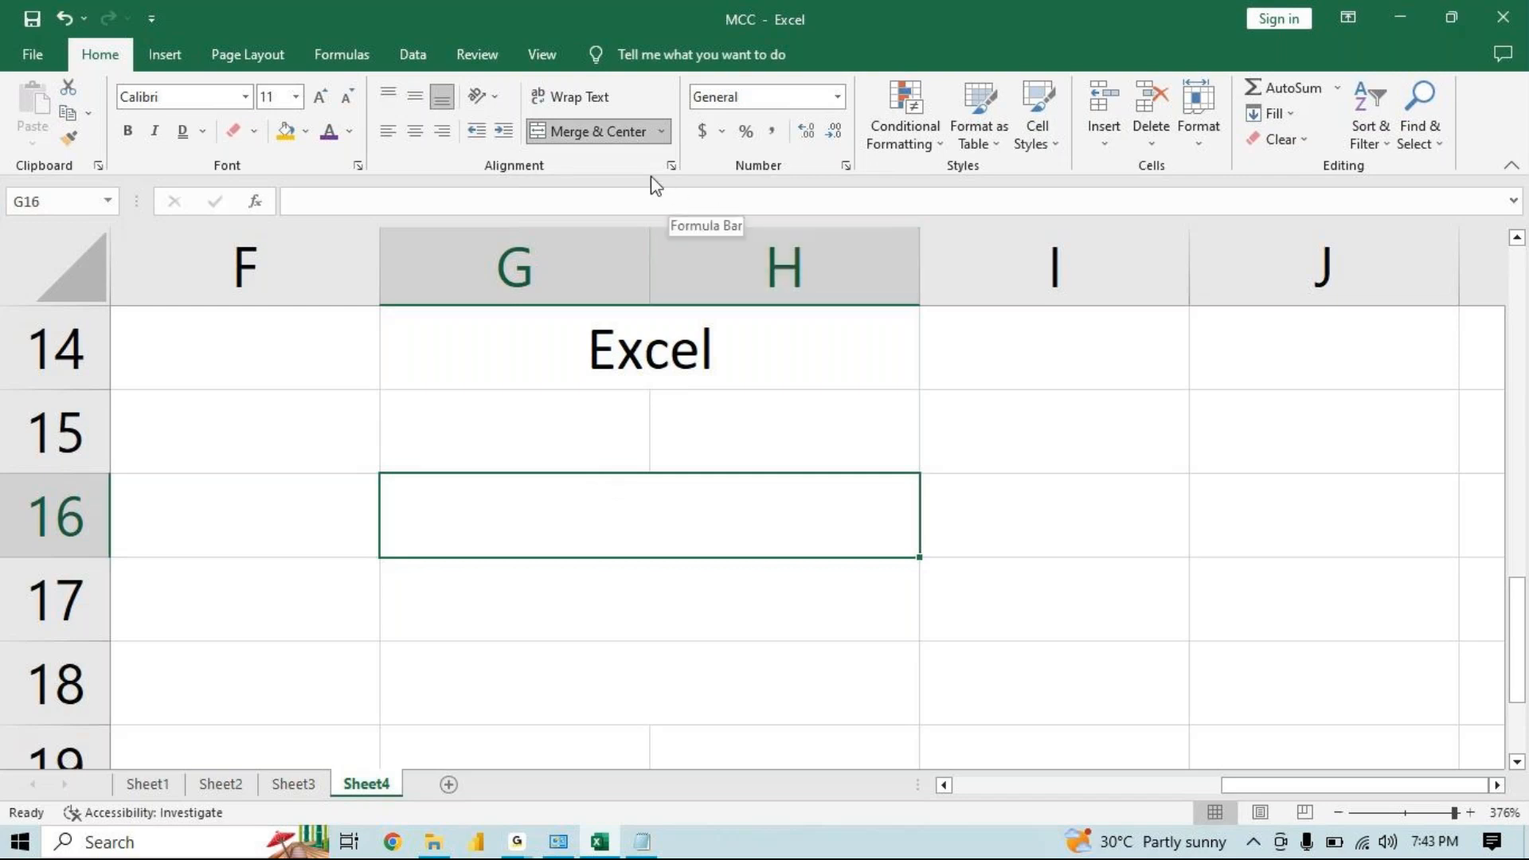
pyautogui.click(863, 422)
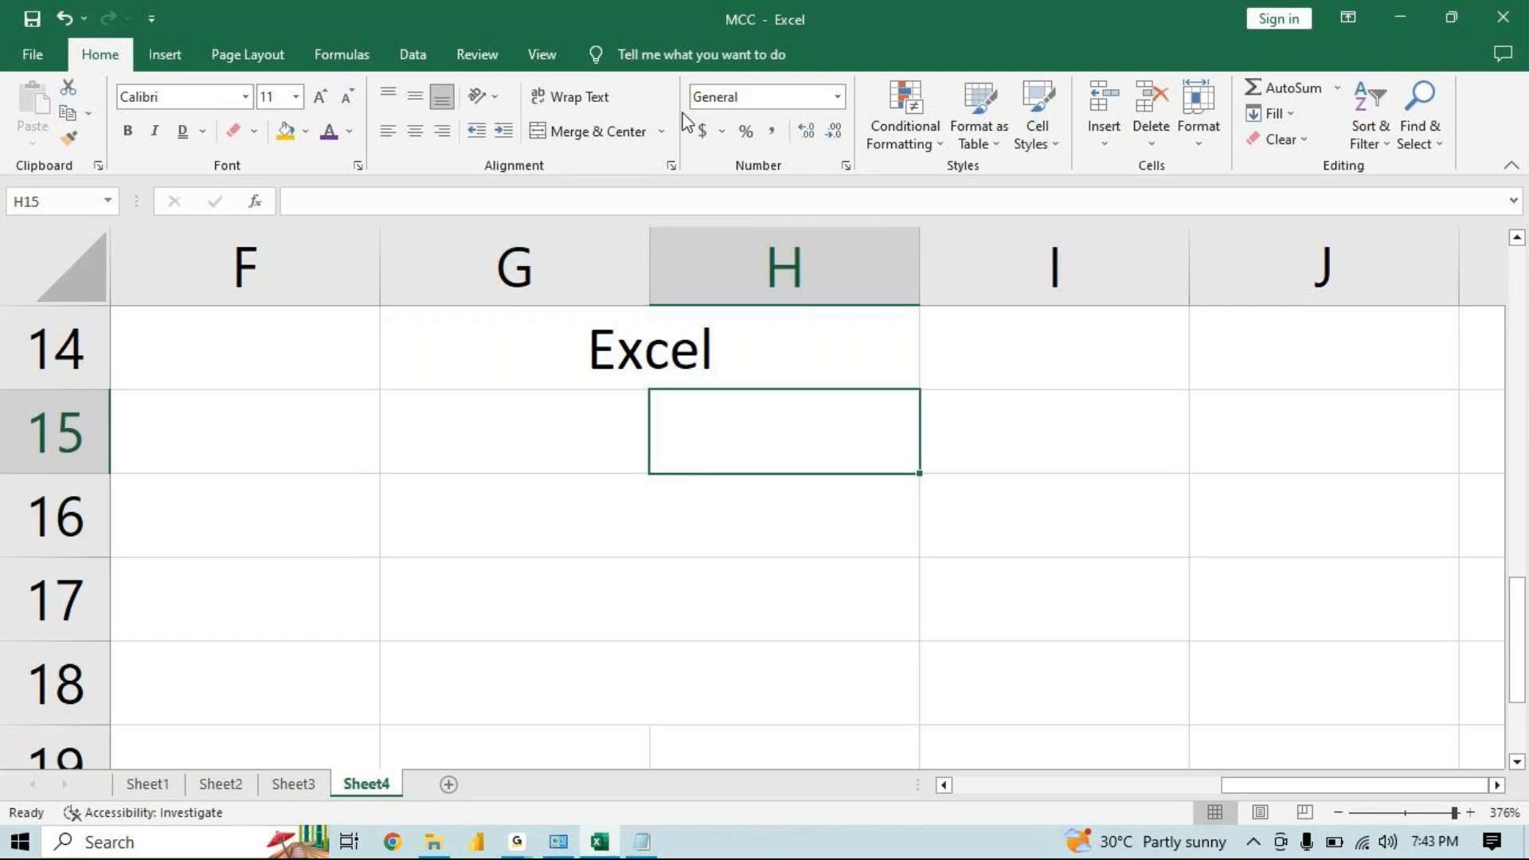
pyautogui.click(663, 134)
pyautogui.click(663, 132)
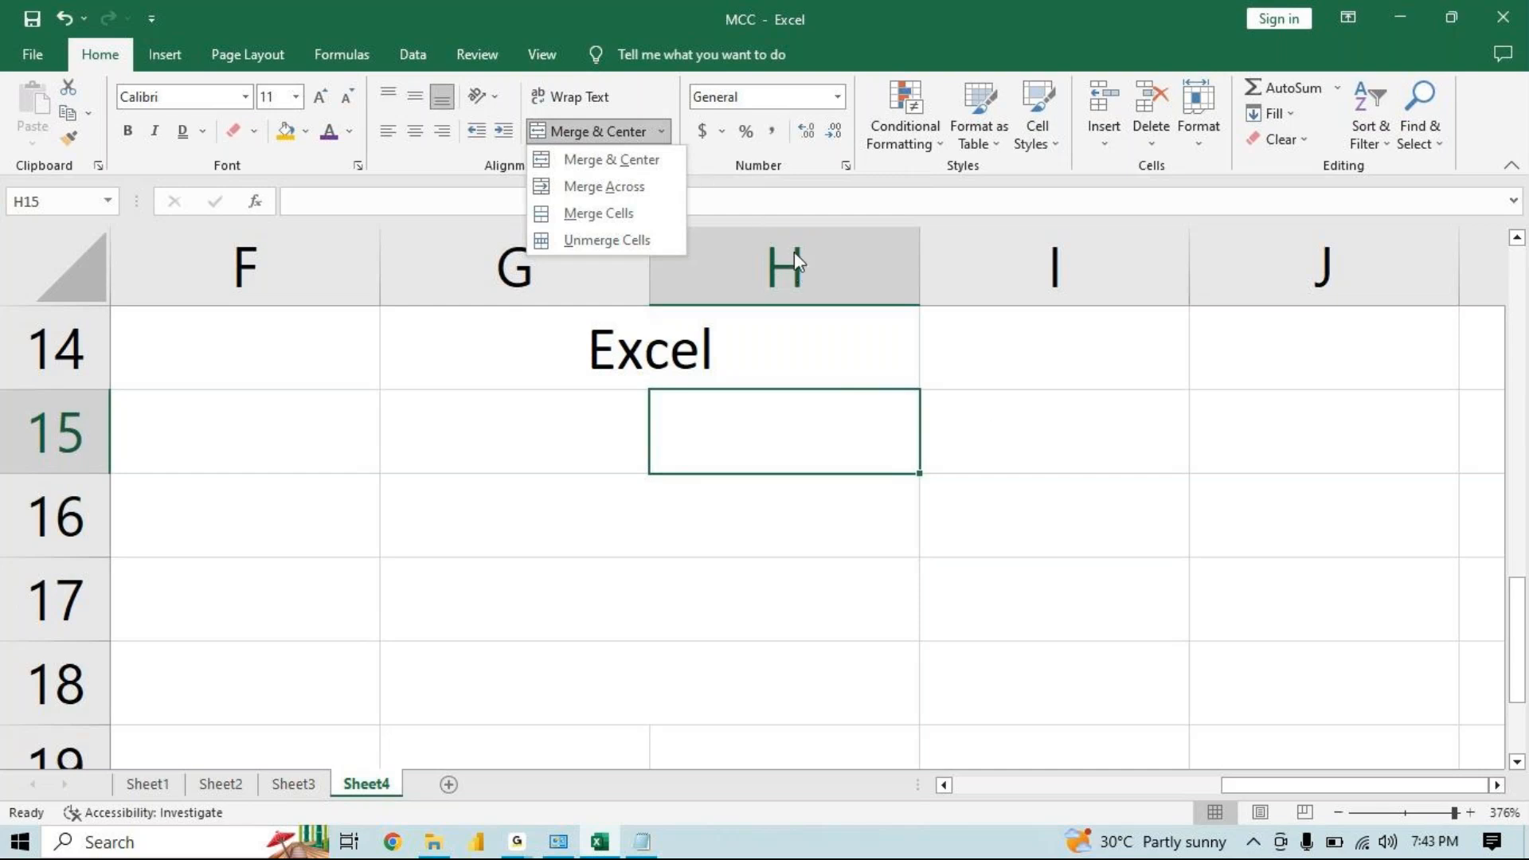
pyautogui.click(1022, 469)
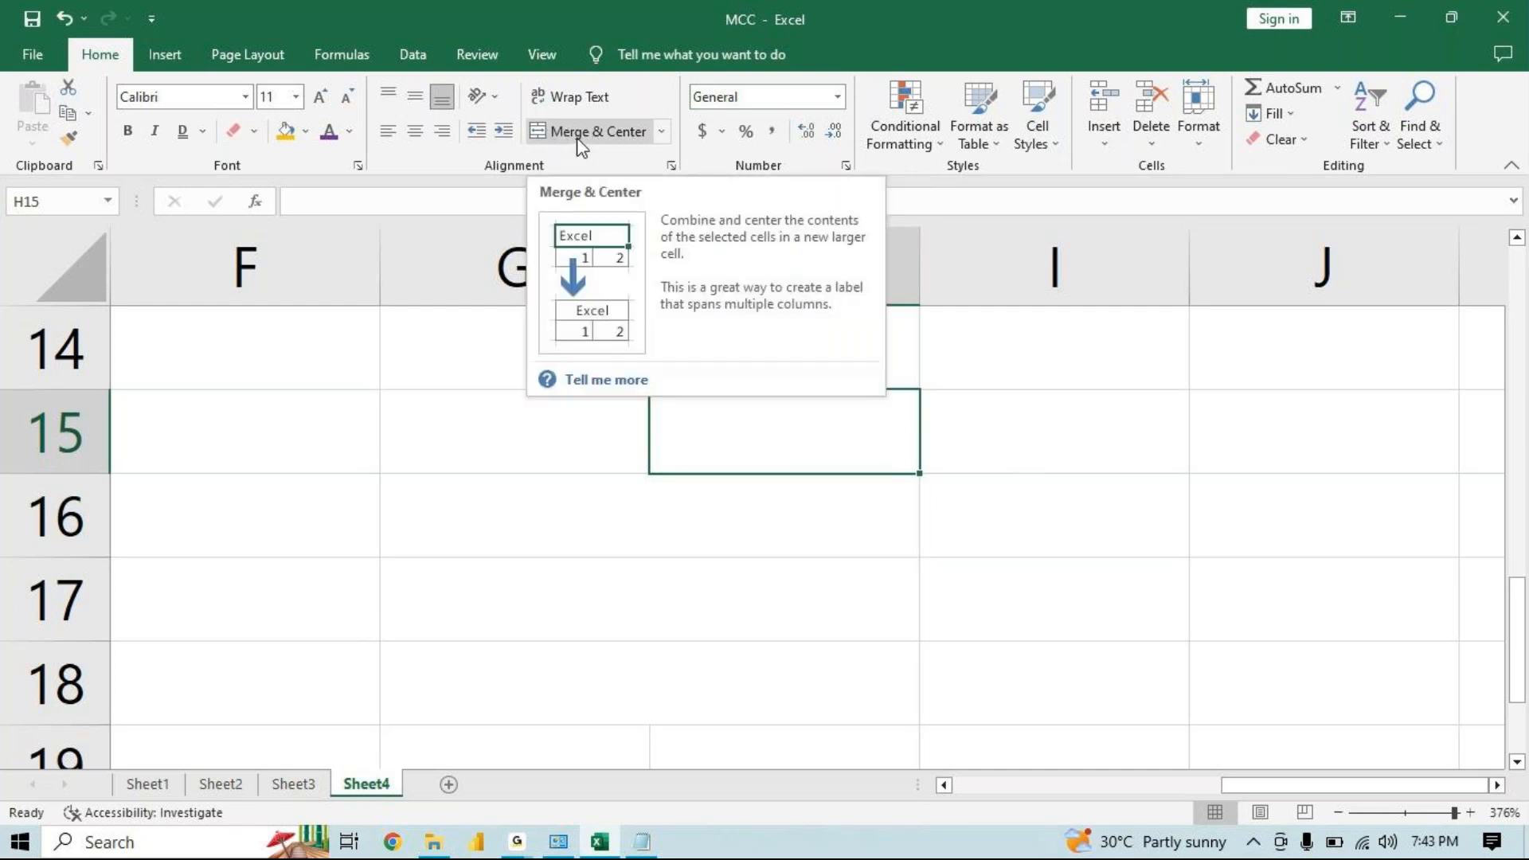
pyautogui.click(664, 136)
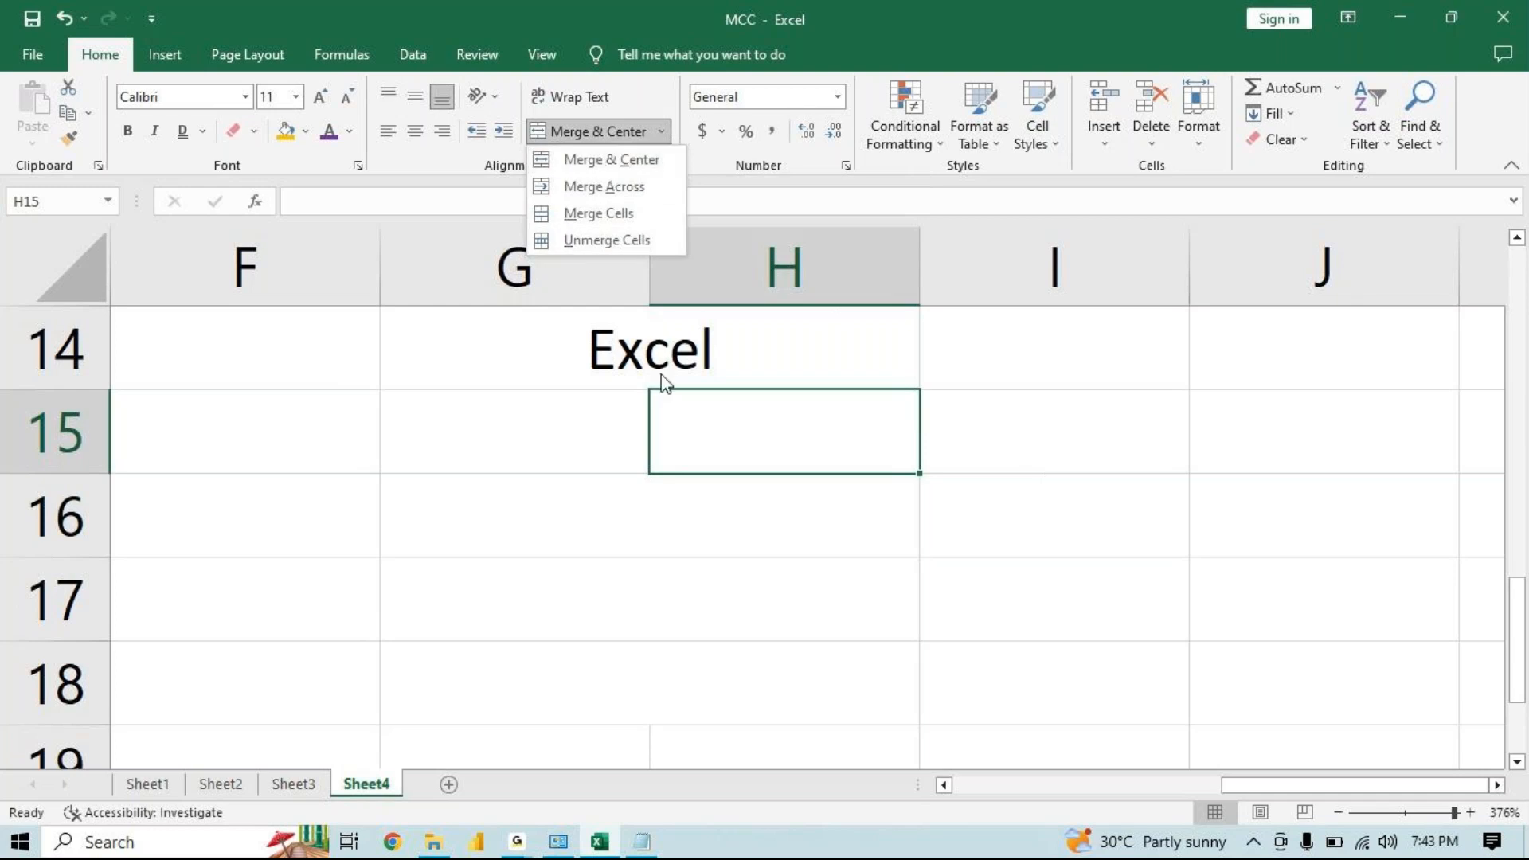
pyautogui.click(744, 541)
# Merge G15:I18 into a single cell with Merge Cells, then unmerge it again
pyautogui.click(607, 432)
pyautogui.moveTo(607, 432); pyautogui.dragTo(1088, 698)
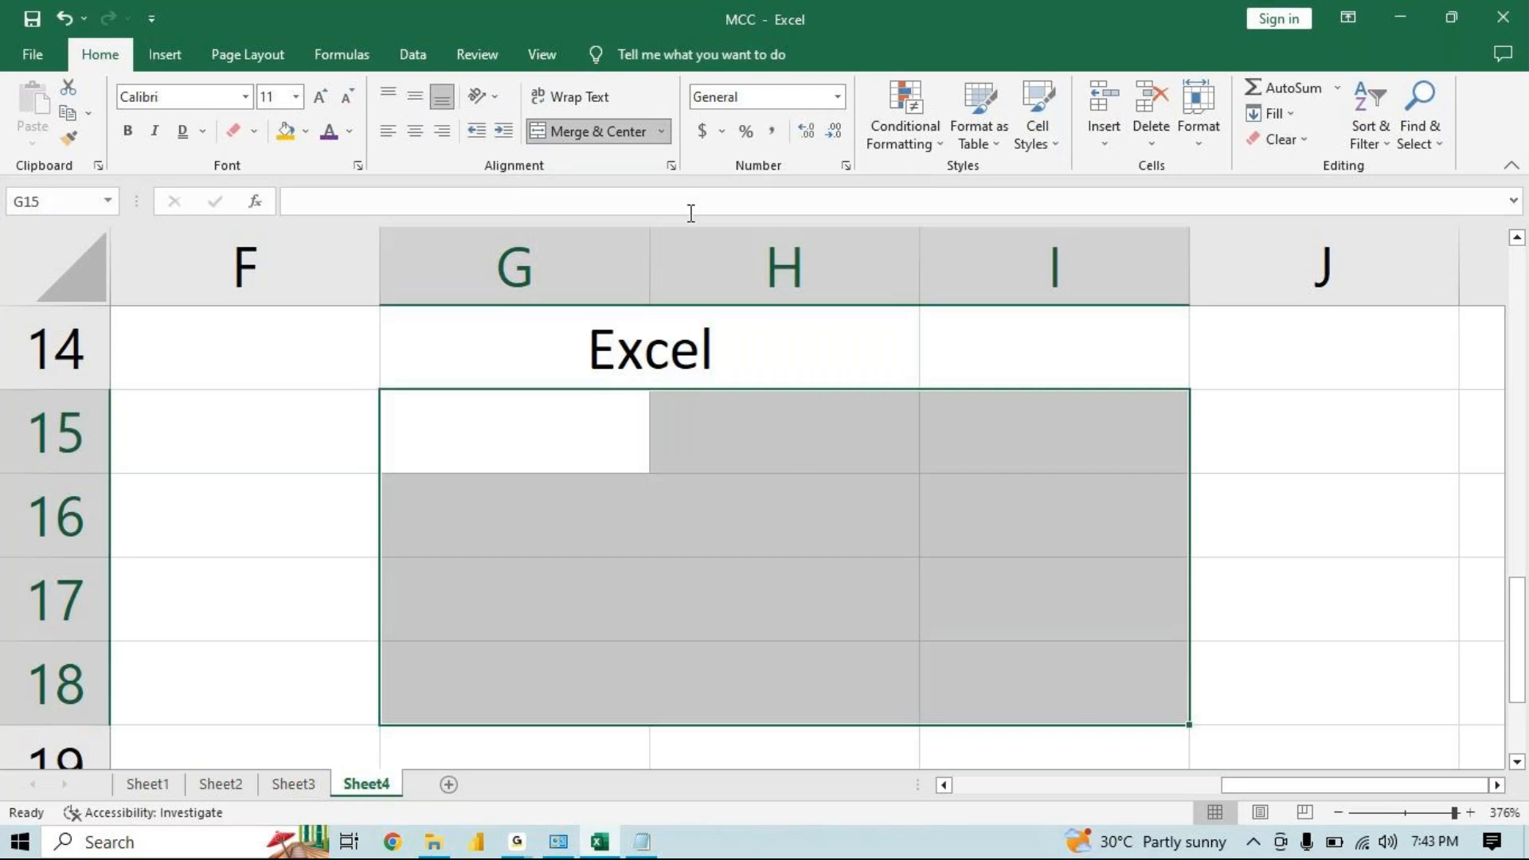
pyautogui.click(662, 131)
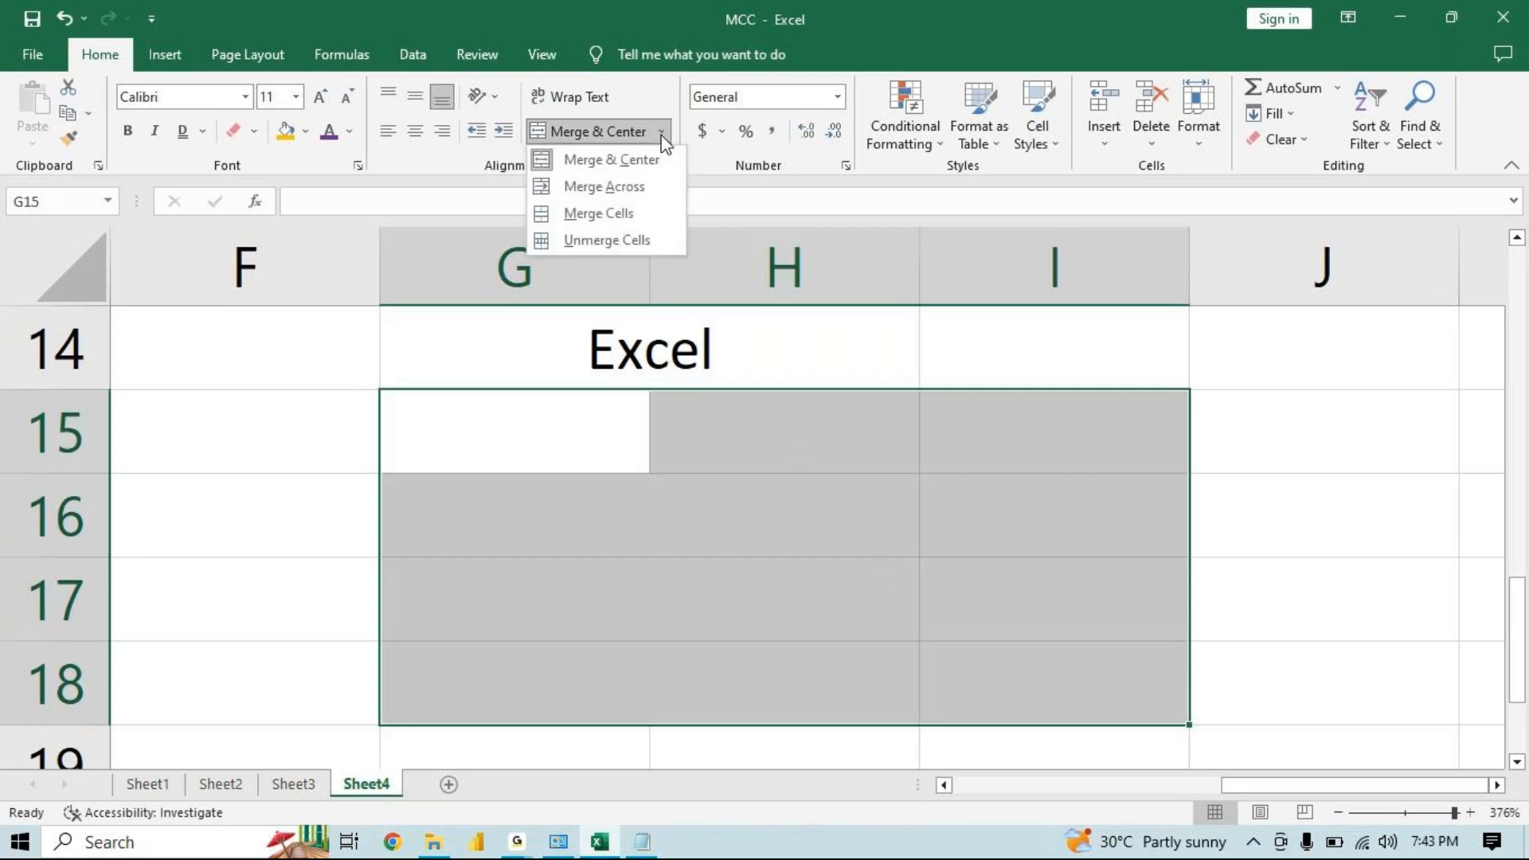
pyautogui.click(648, 212)
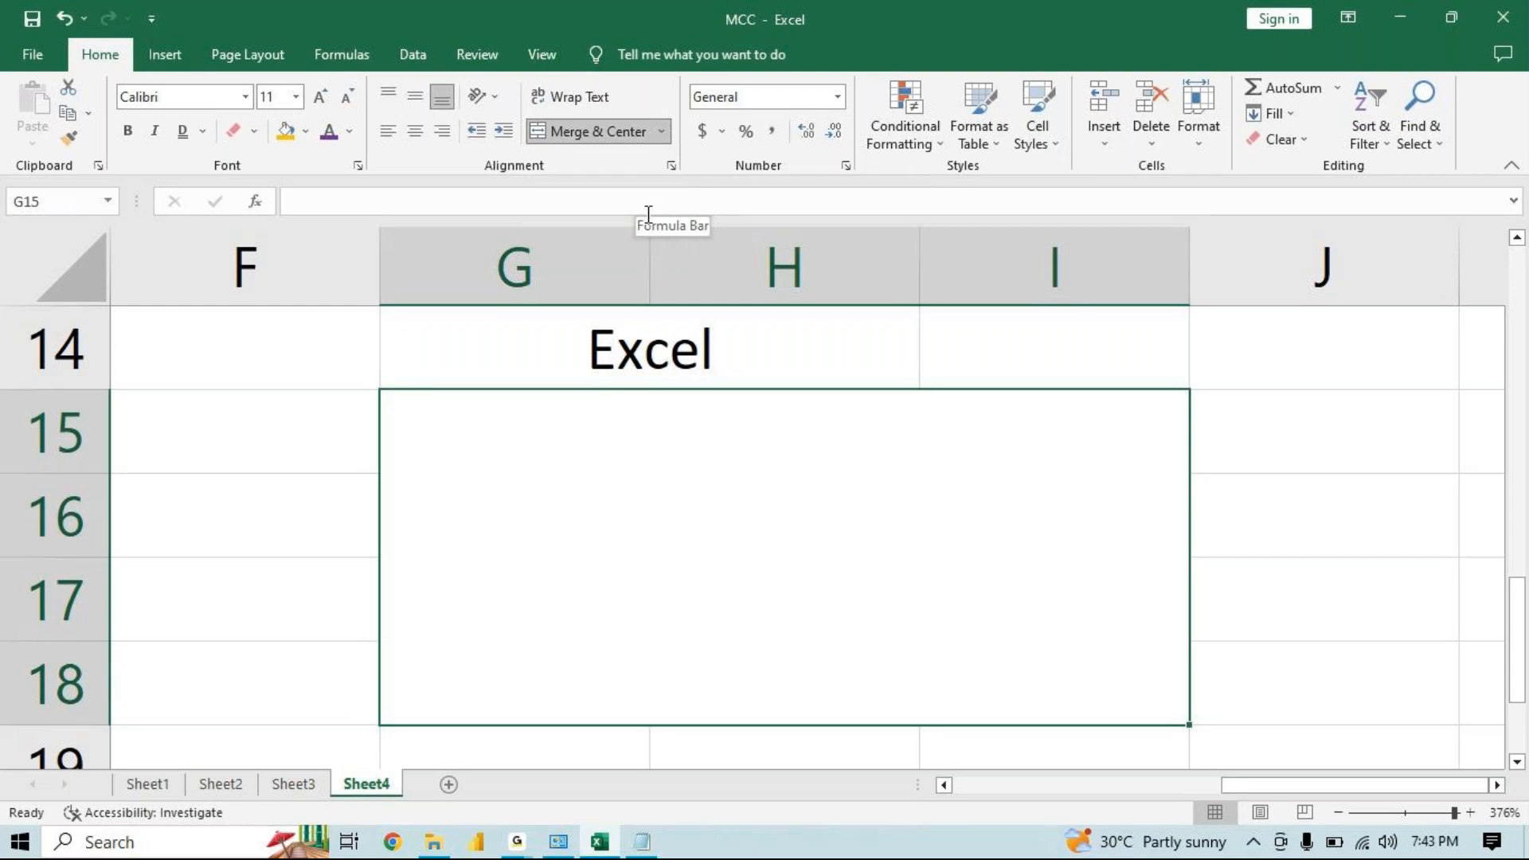
pyautogui.click(662, 132)
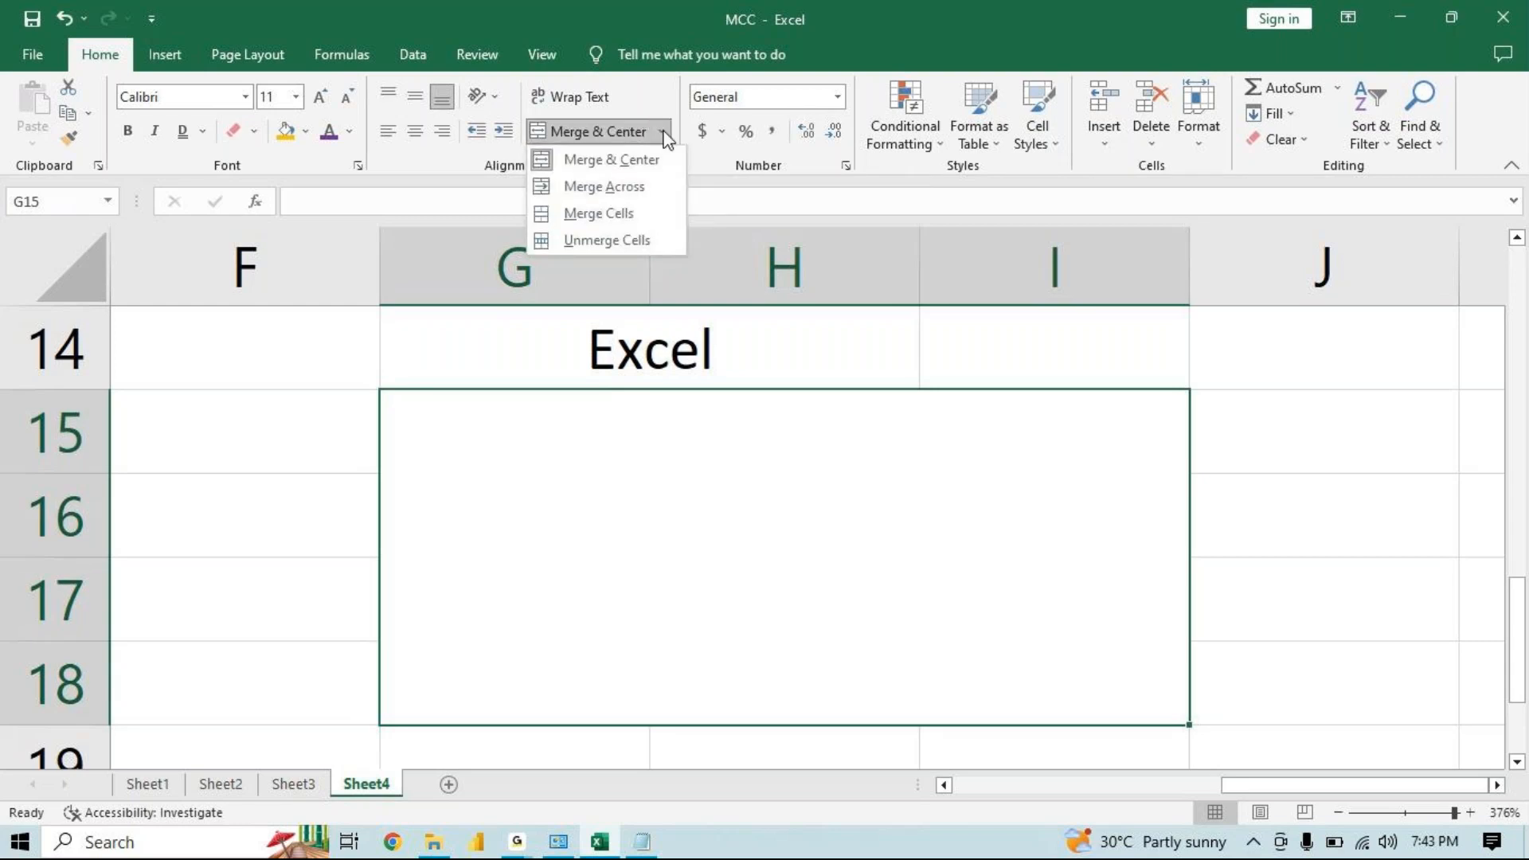
pyautogui.click(624, 241)
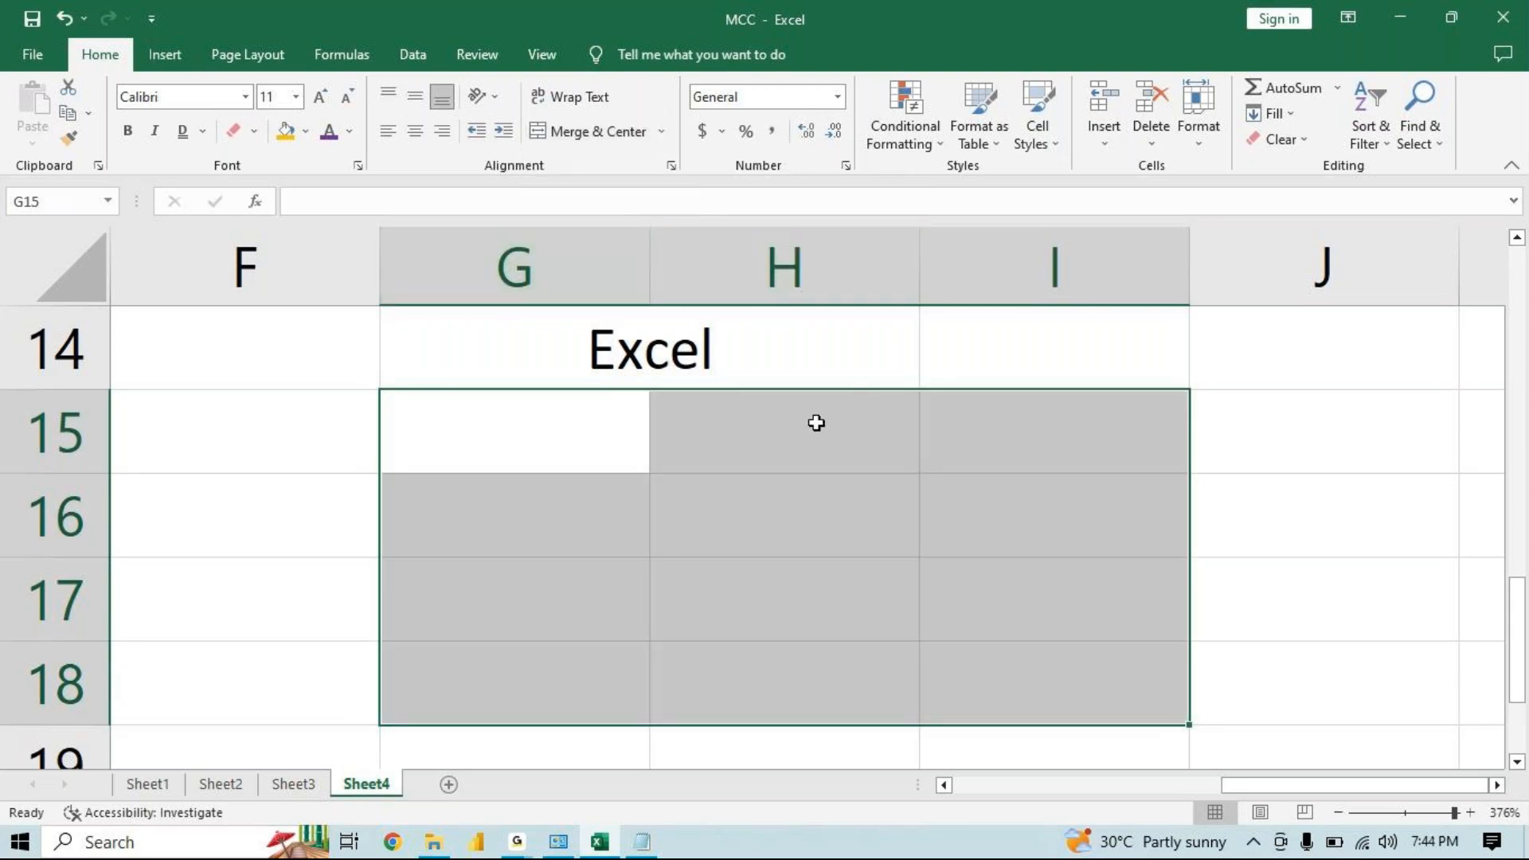
pyautogui.click(543, 429)
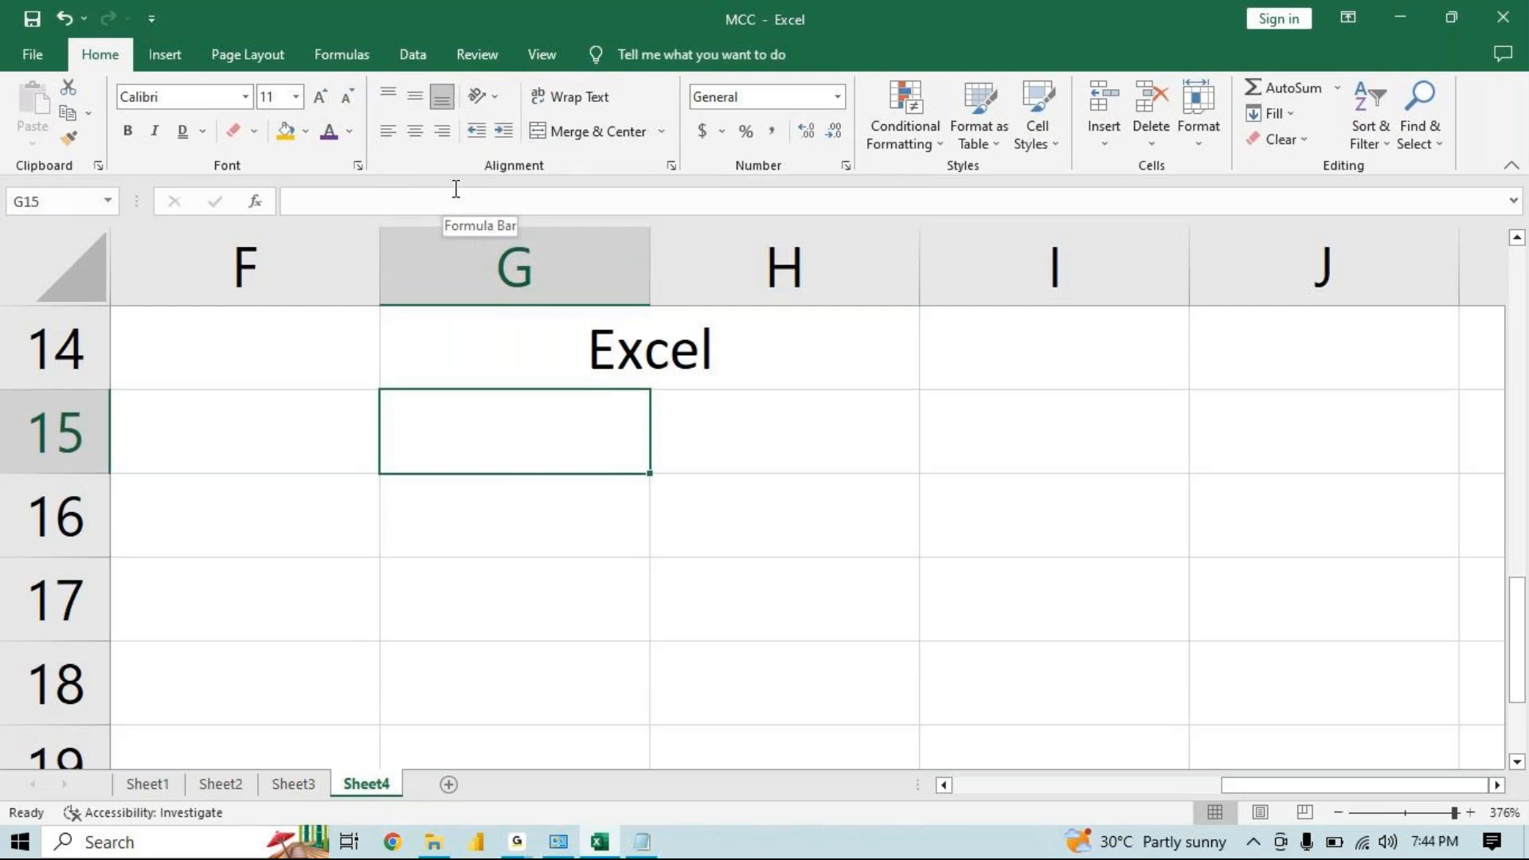
pyautogui.click(515, 842)
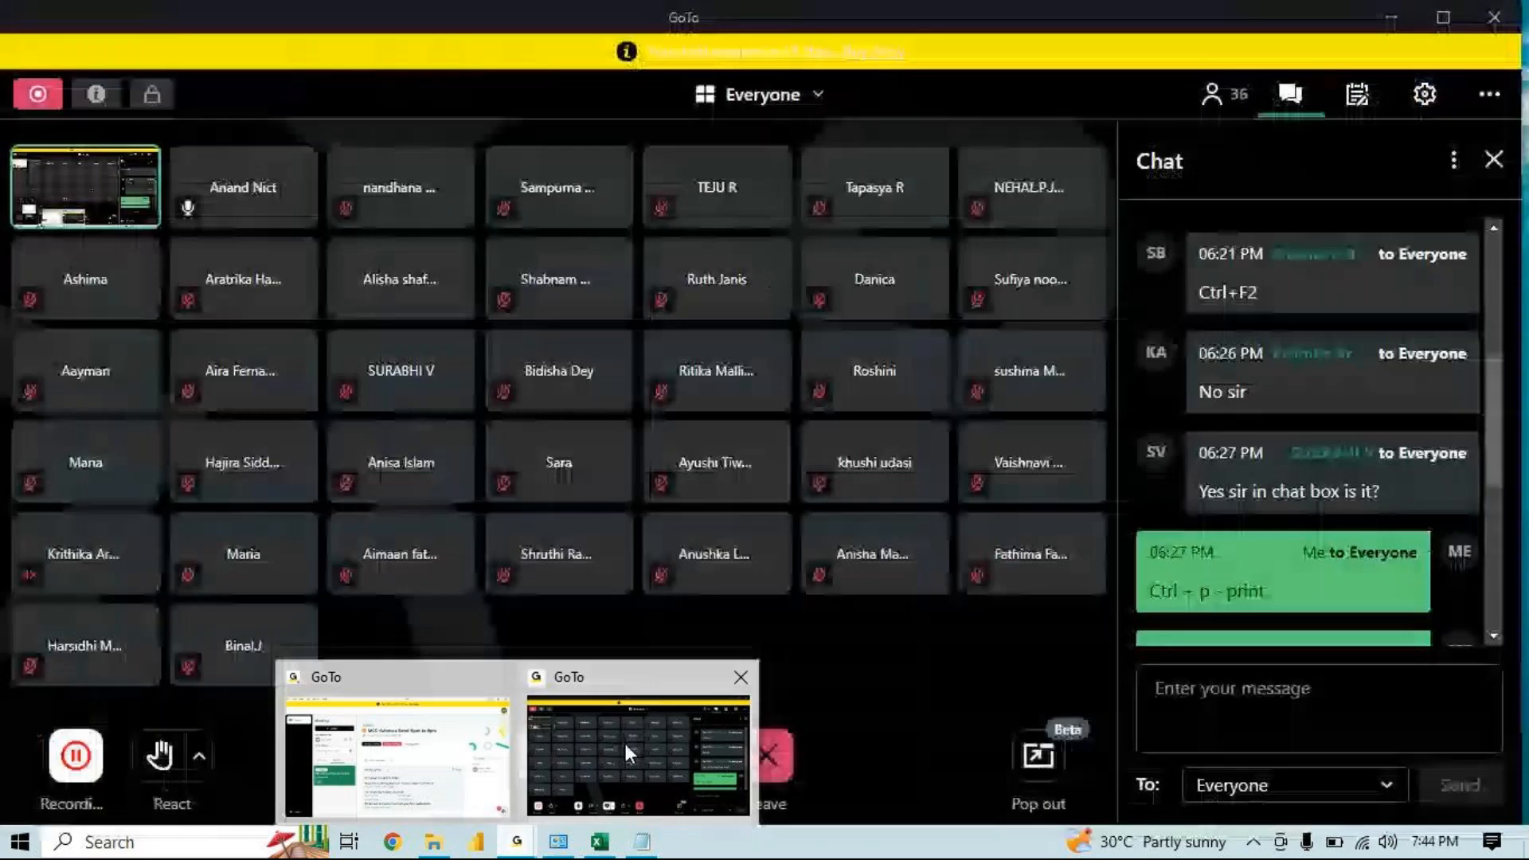
pyautogui.click(625, 748)
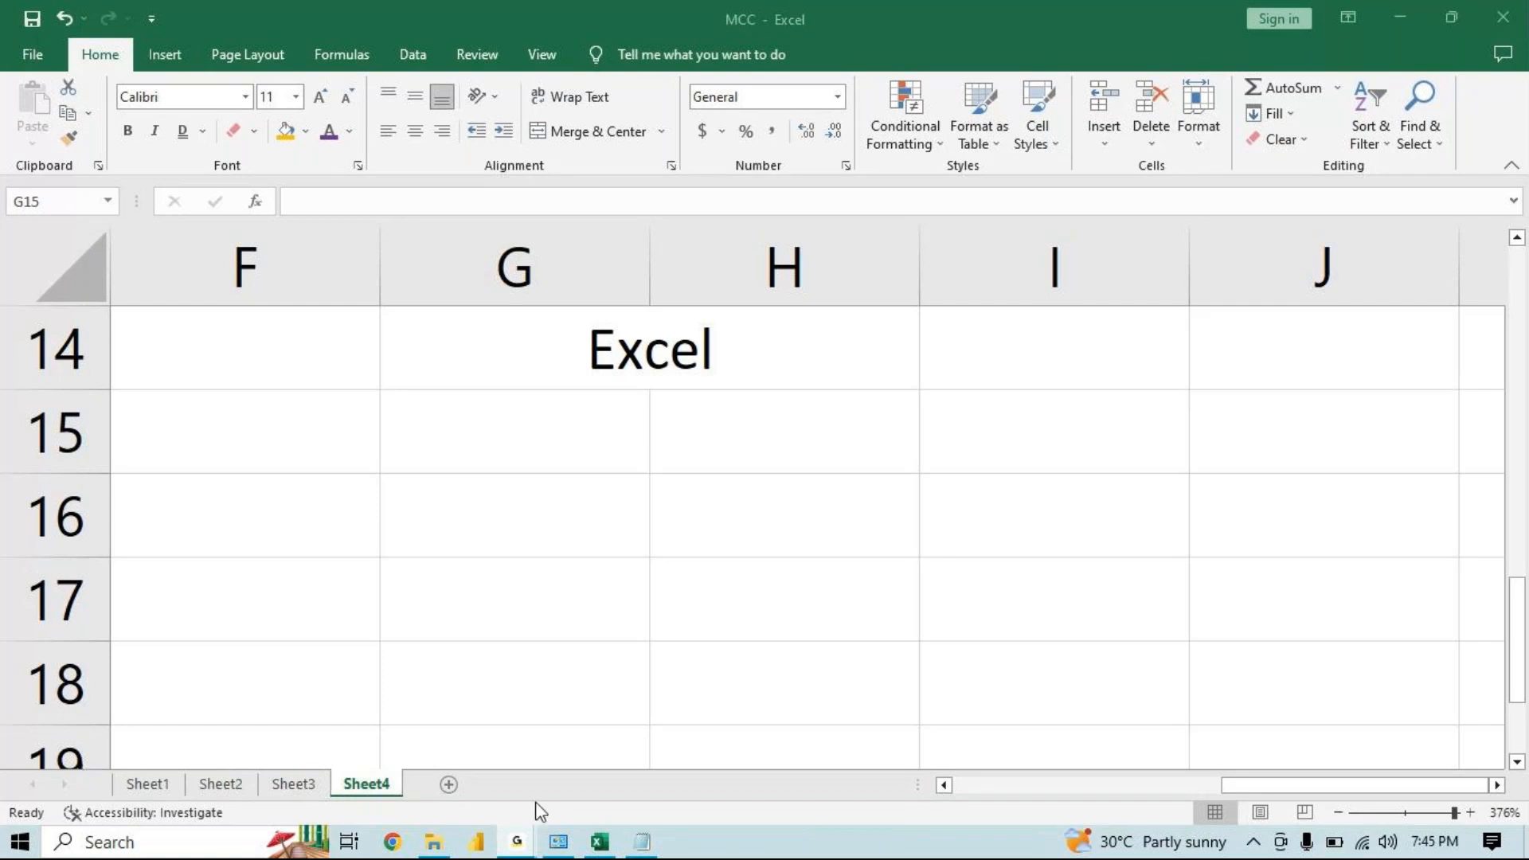
pyautogui.click(600, 842)
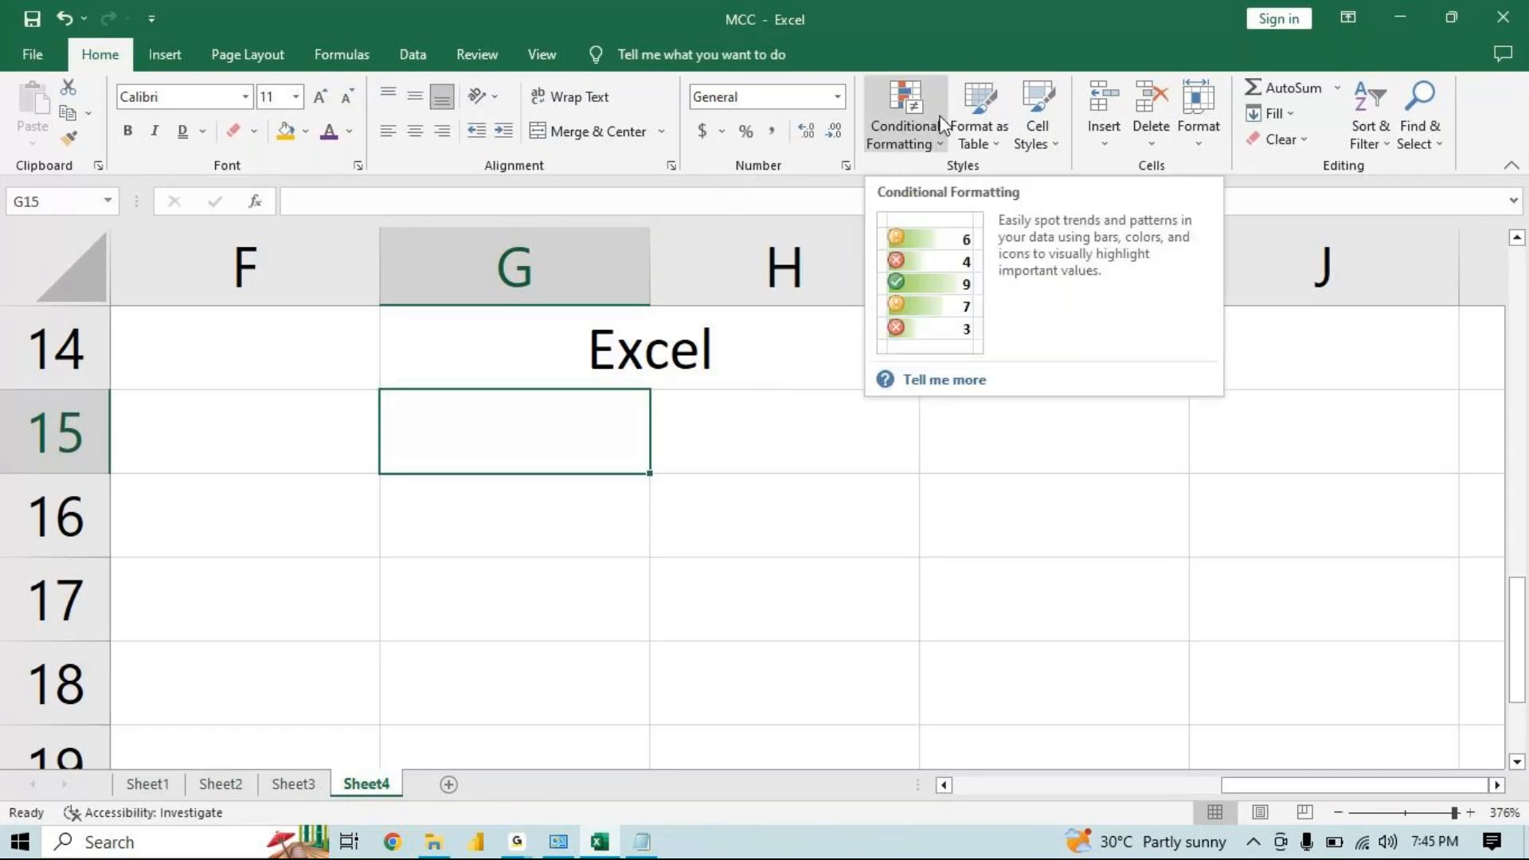
pyautogui.moveTo(580, 854)
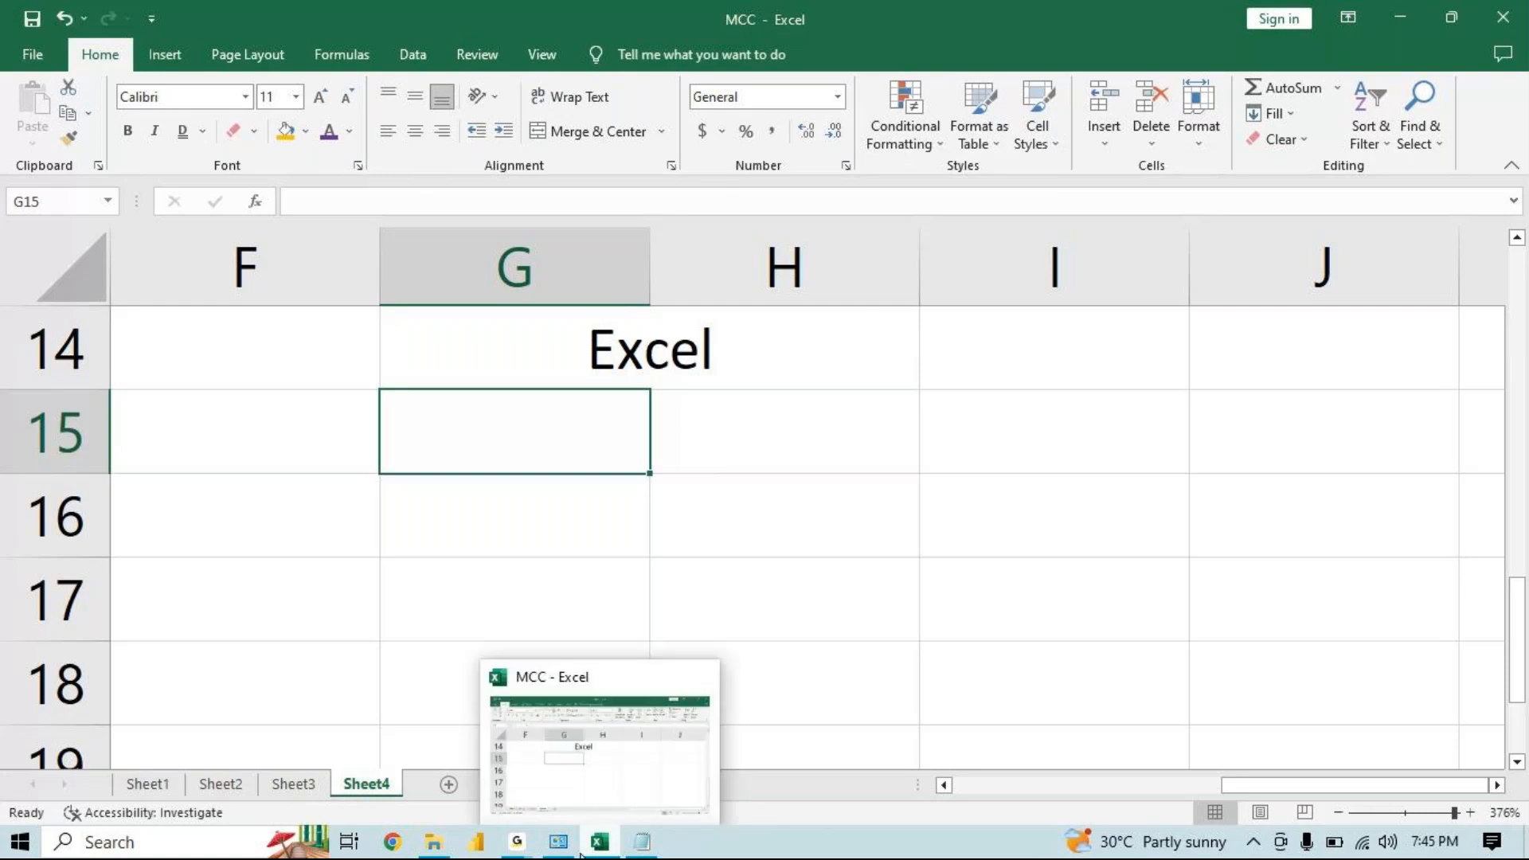